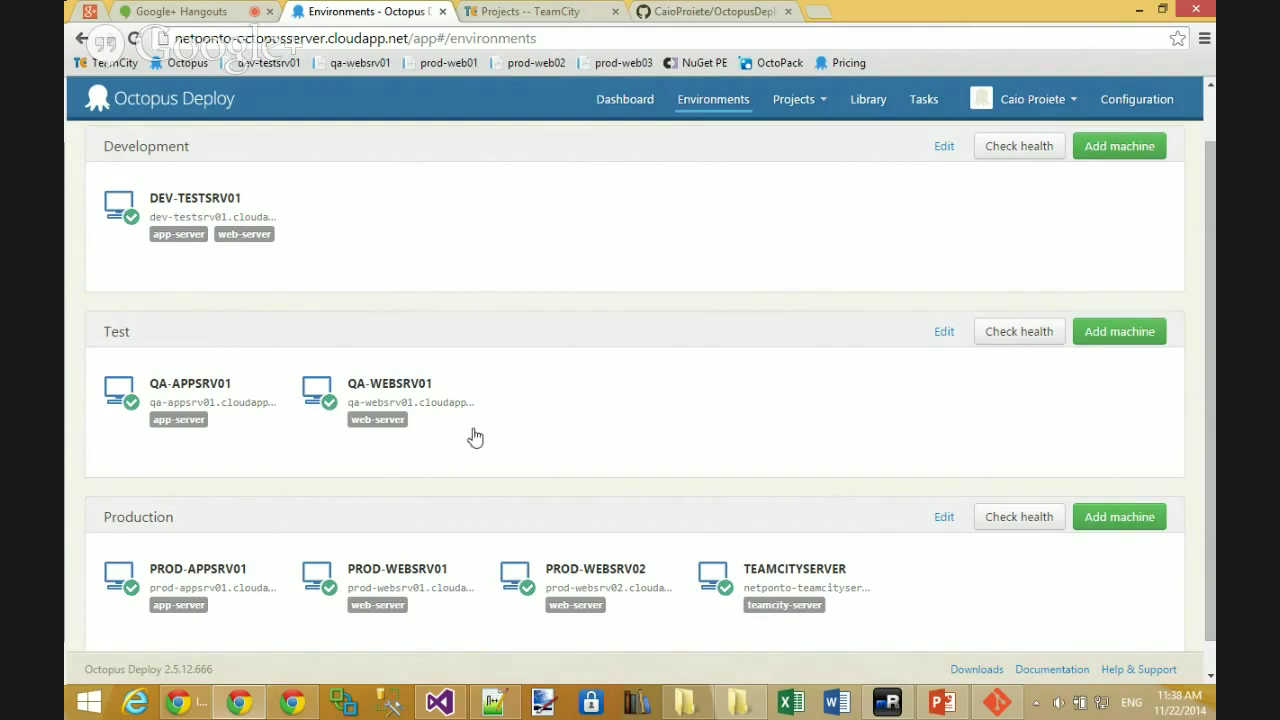
# - Point out the two Test machines and the roles of DEV-TESTSRV01 on the Environments page
pyautogui.moveTo(474, 434); pyautogui.dragTo(171, 377)
pyautogui.click(729, 342)
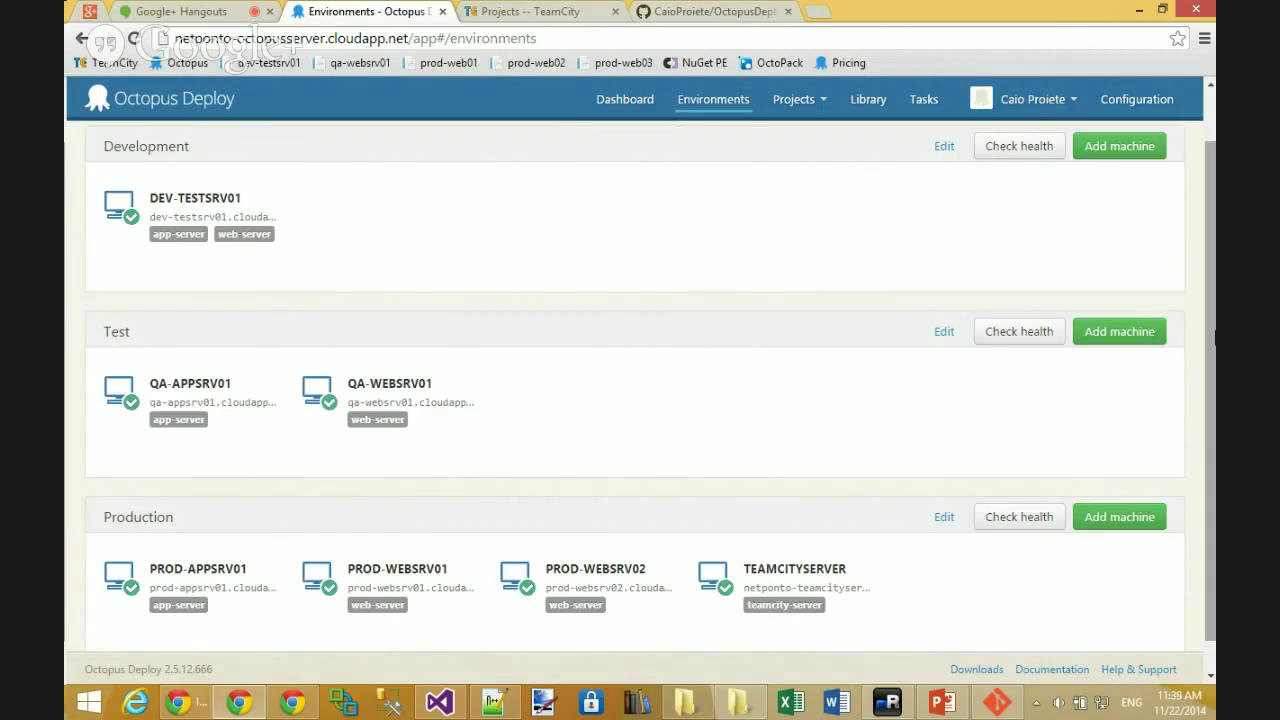
pyautogui.scroll(-1, 1210, 355)
pyautogui.scroll(-1, 1205, 365)
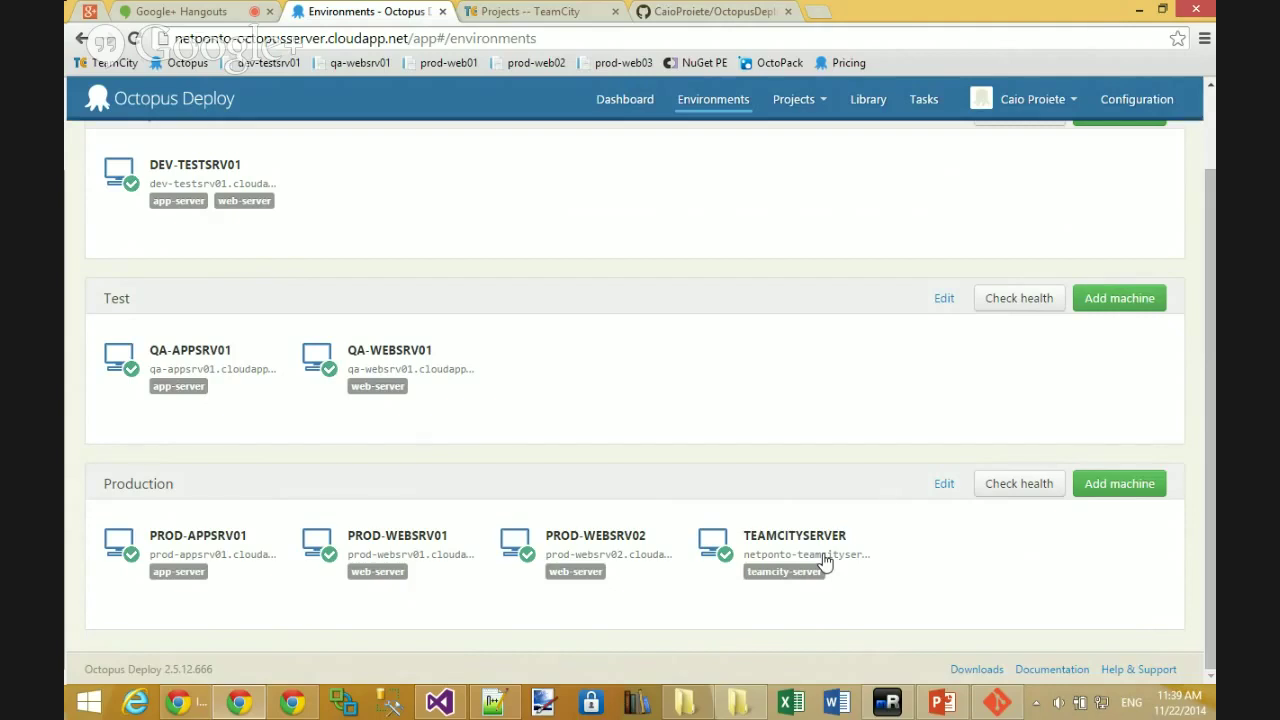
pyautogui.scroll(2, 1213, 357)
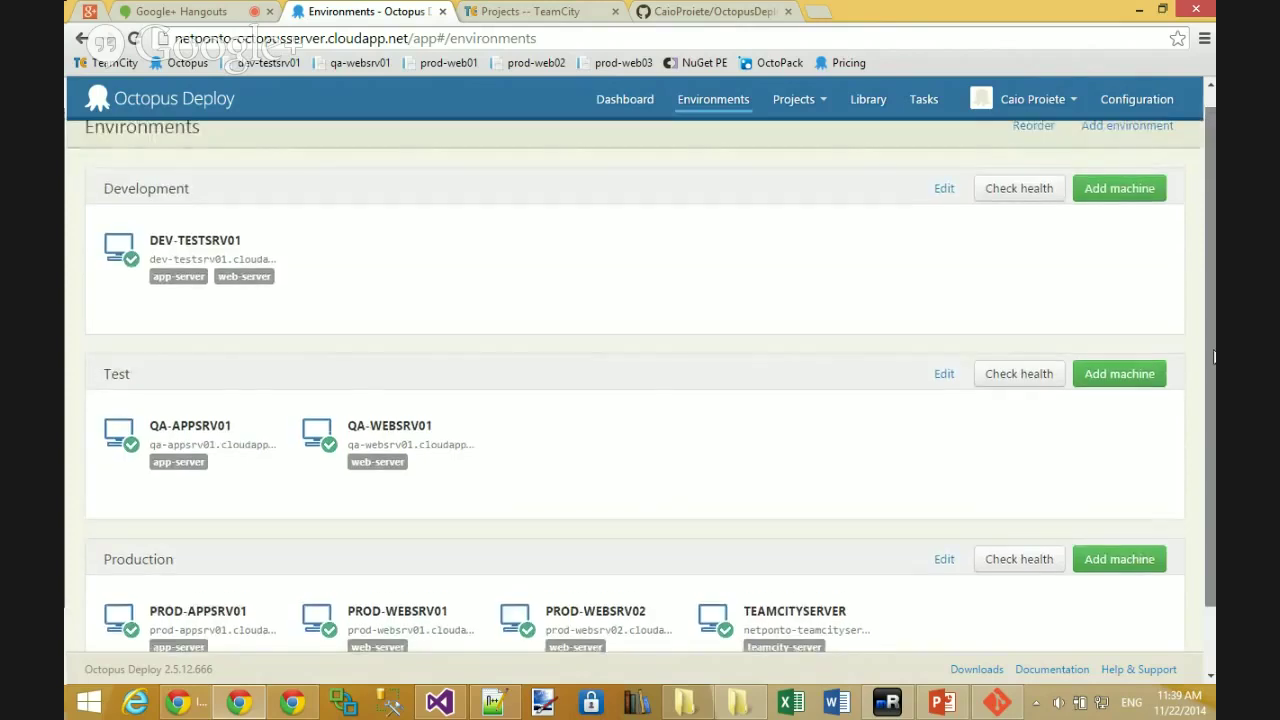
pyautogui.moveTo(1213, 357); pyautogui.dragTo(1210, 390)
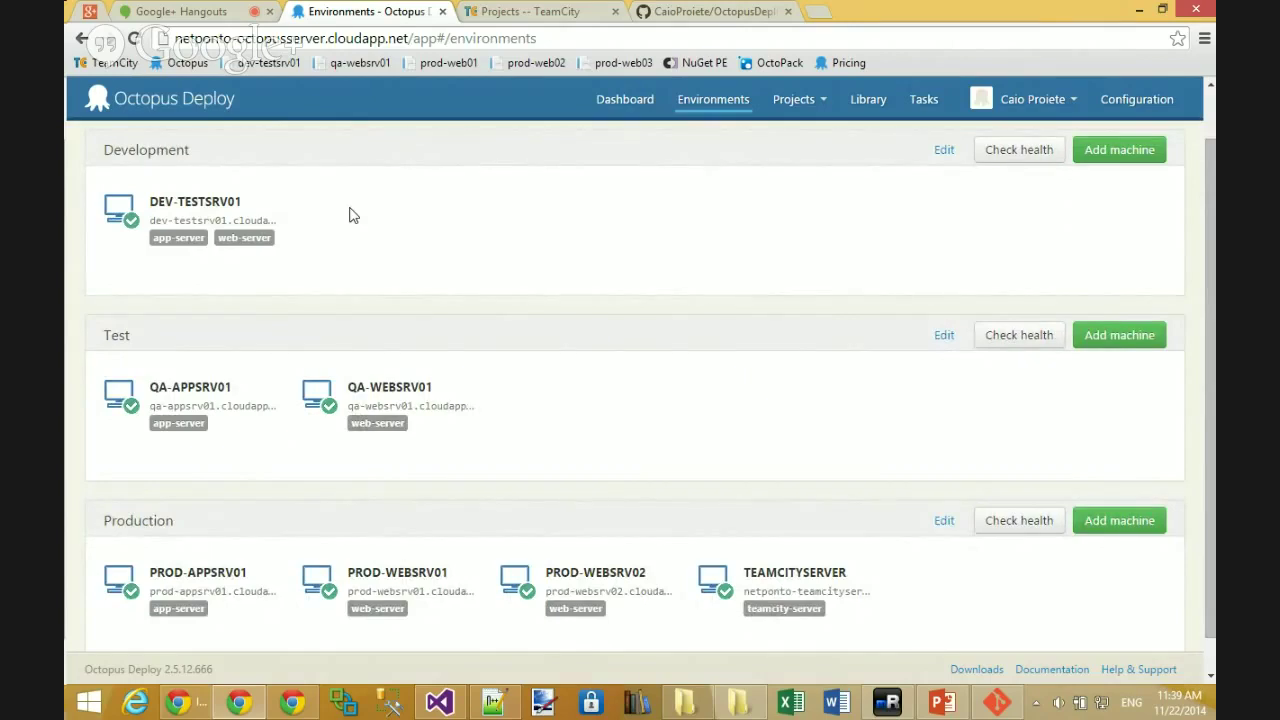
pyautogui.moveTo(289, 243); pyautogui.dragTo(155, 243)
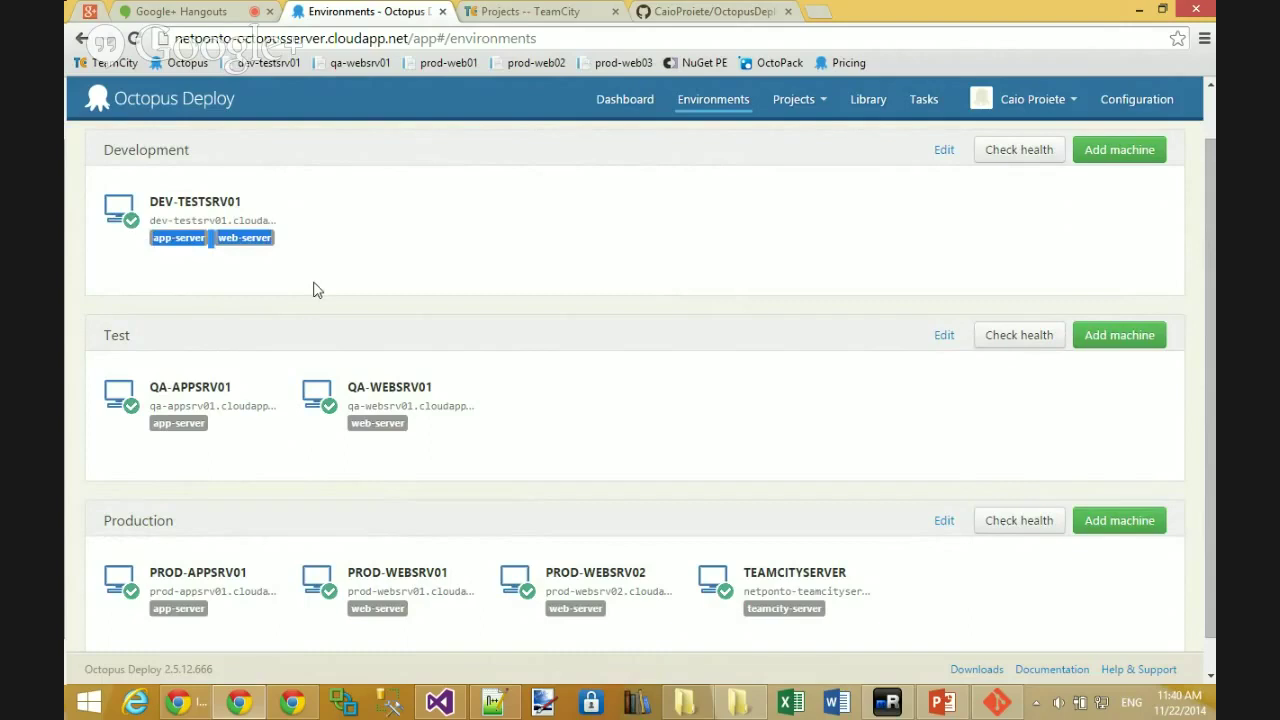
pyautogui.click(517, 298)
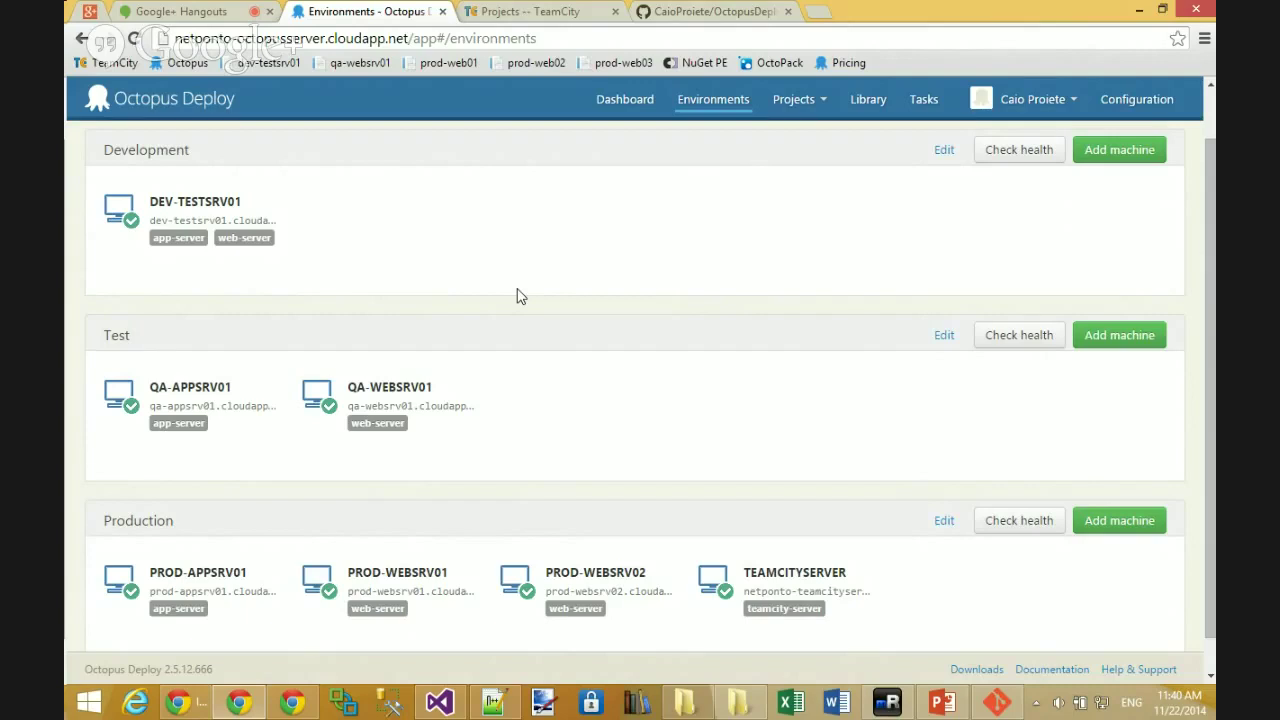
# - Highlight PROD-WEBSRV01/02, DEV-TESTSRV01 and its roles, and the Test and Production machines
pyautogui.moveTo(347, 552); pyautogui.dragTo(650, 578)
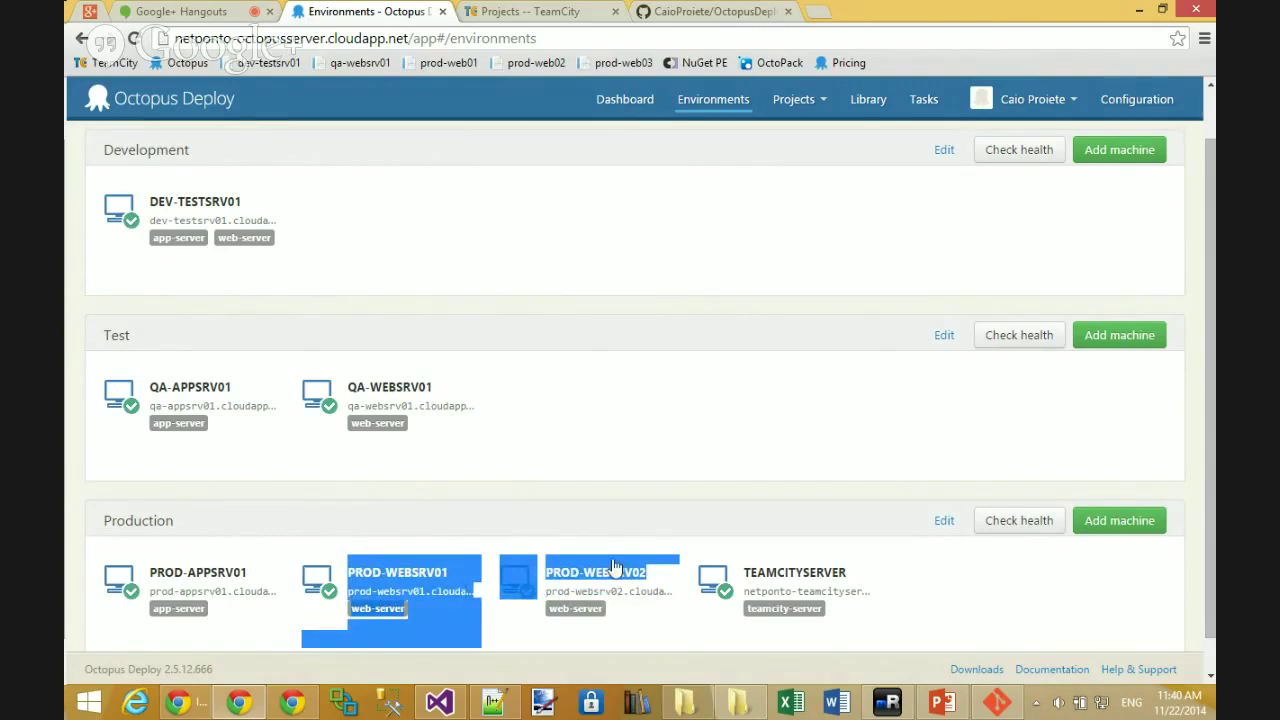
pyautogui.click(638, 526)
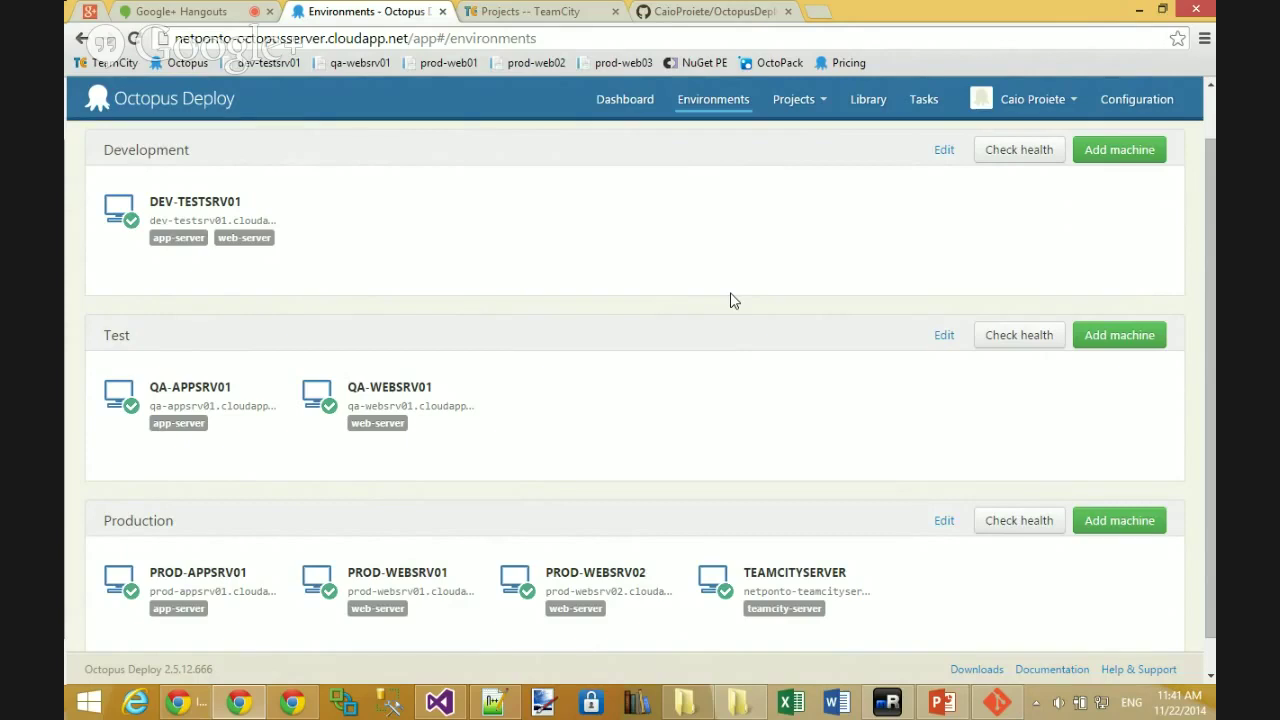
pyautogui.moveTo(318, 240); pyautogui.dragTo(150, 240)
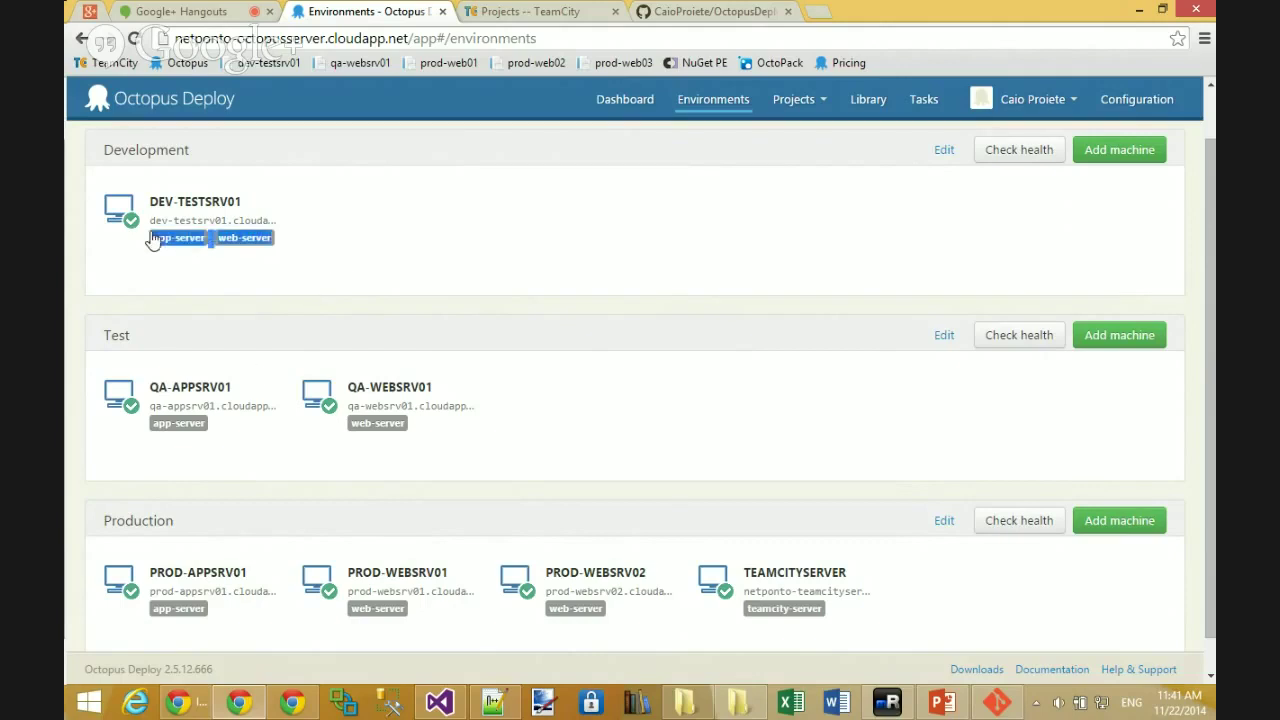
pyautogui.click(312, 272)
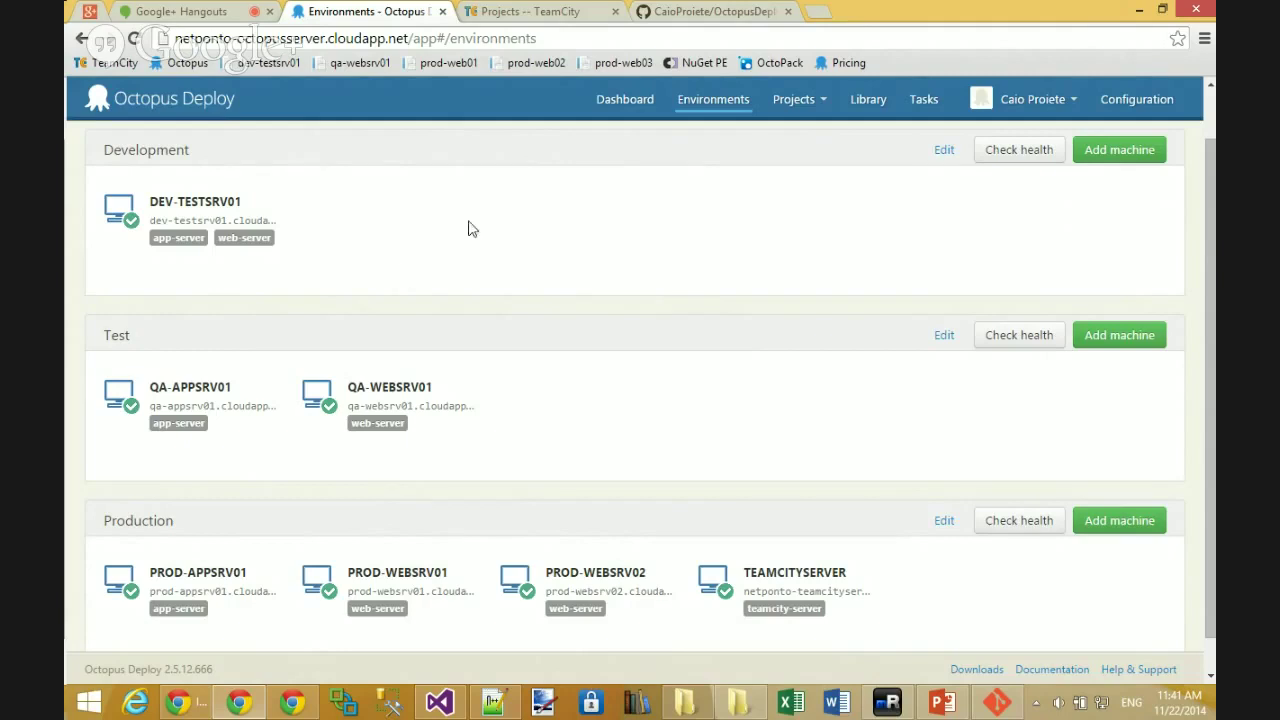
pyautogui.moveTo(284, 240); pyautogui.dragTo(150, 200)
pyautogui.moveTo(328, 248); pyautogui.dragTo(94, 189)
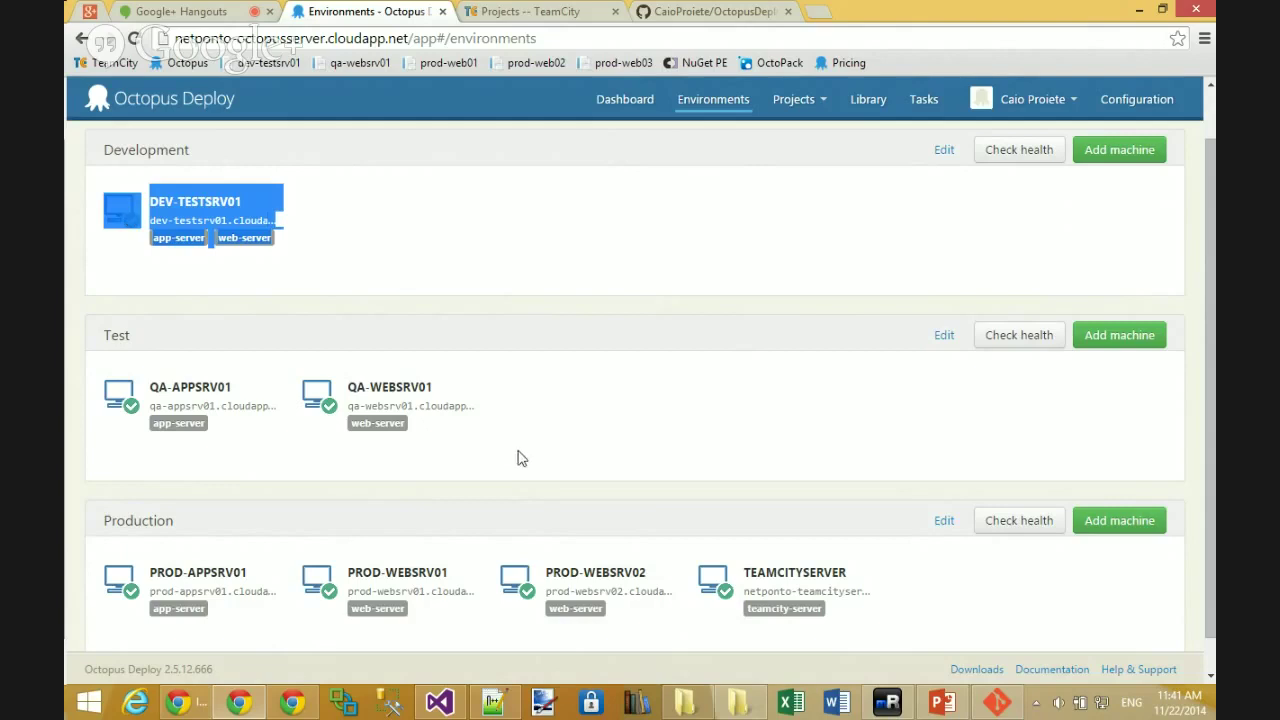
pyautogui.moveTo(370, 440); pyautogui.dragTo(168, 372)
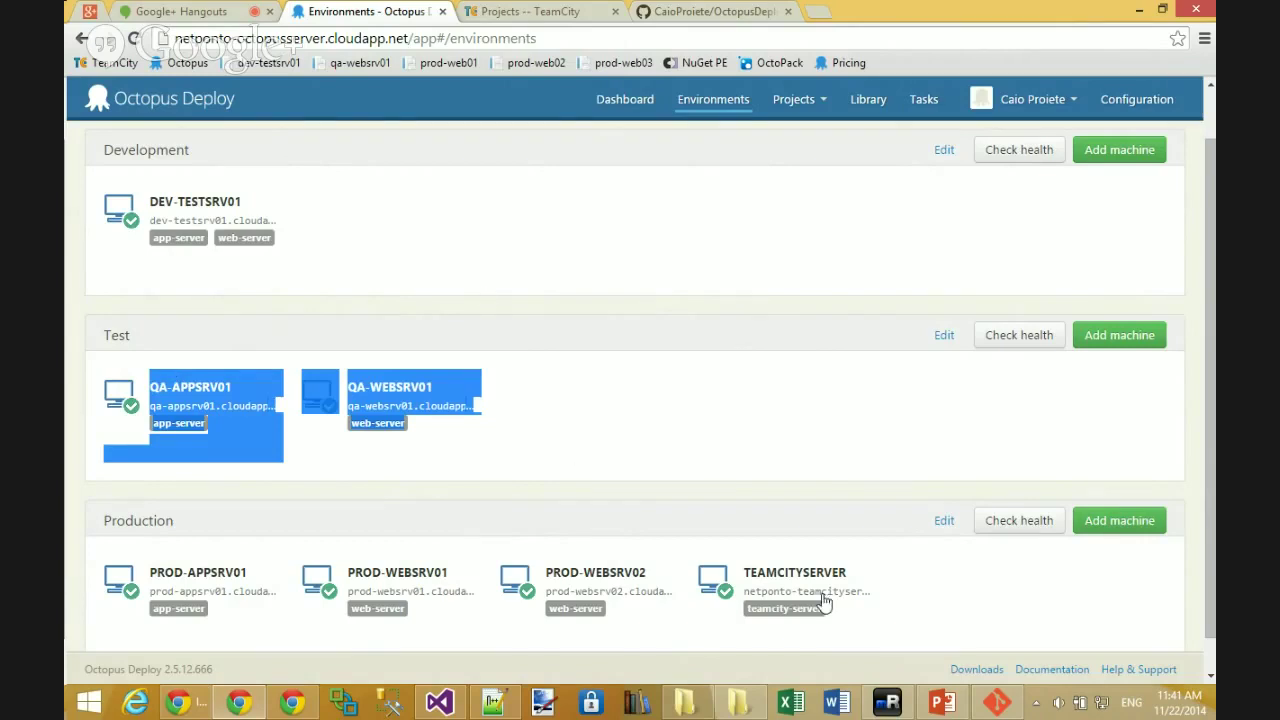
pyautogui.moveTo(886, 609); pyautogui.dragTo(183, 553)
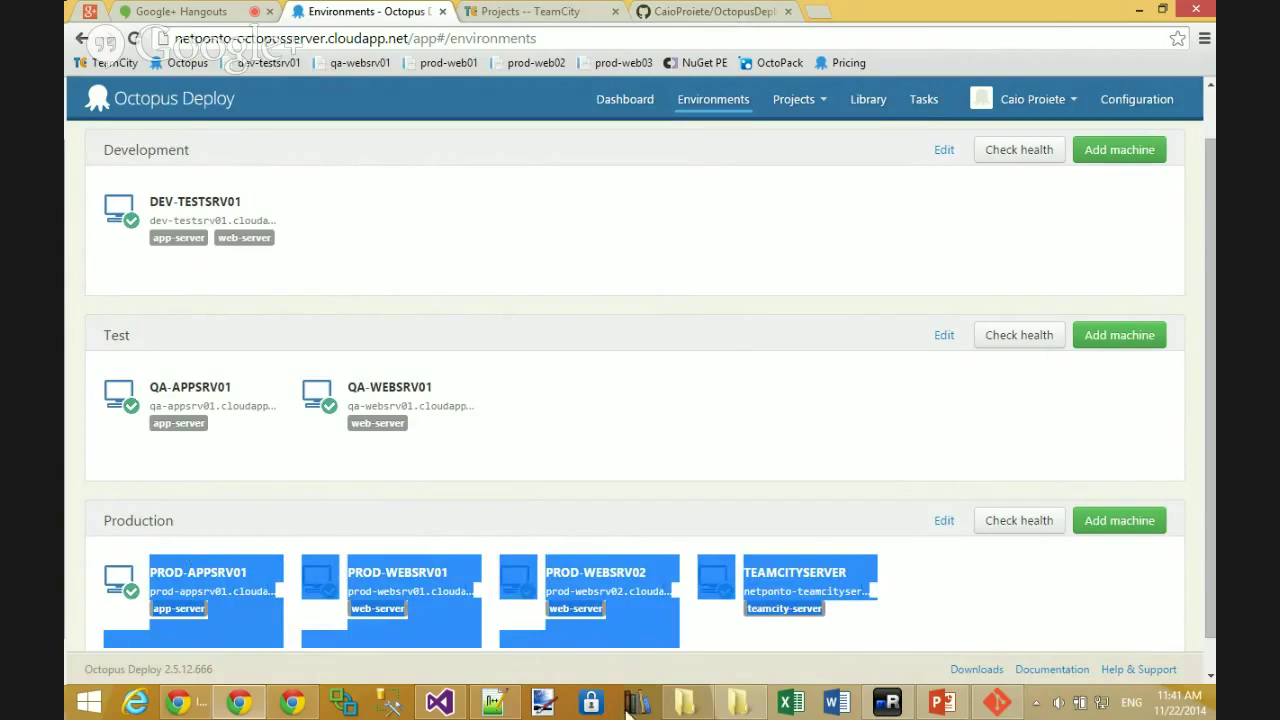
pyautogui.click(950, 616)
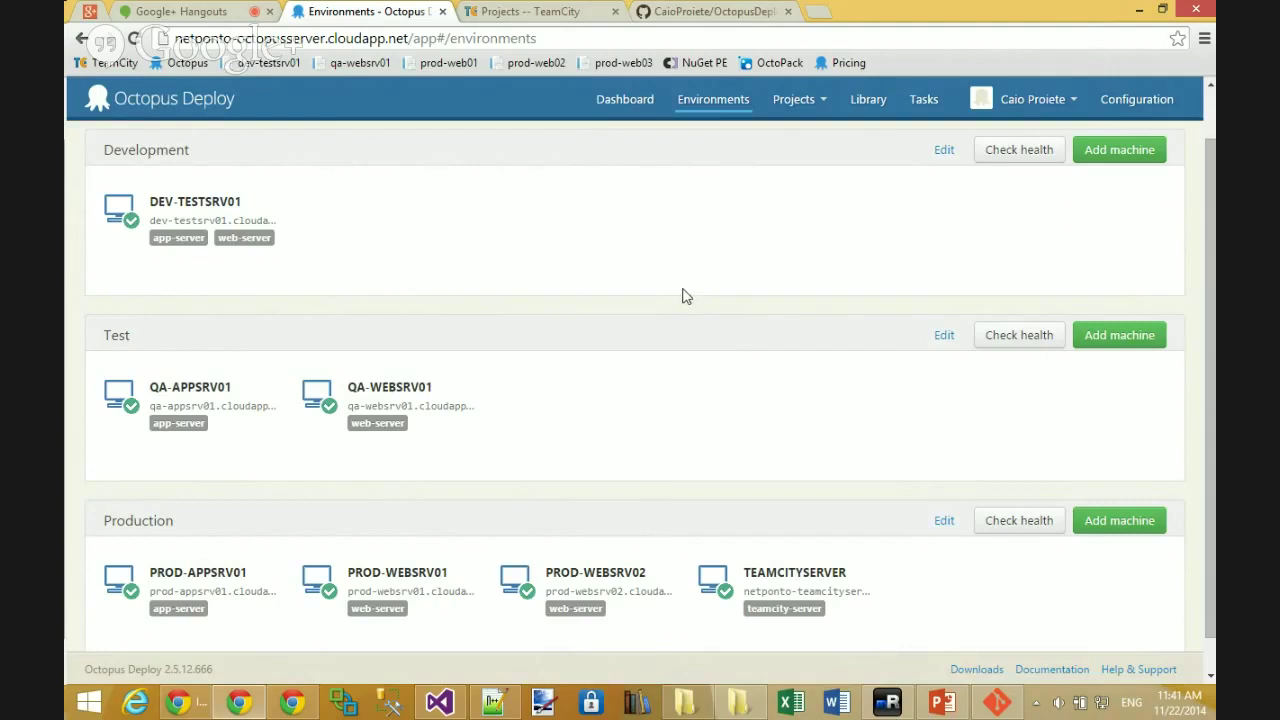
# - Show all projects and point out the Demo Continuous Deployment group's Continuous Deployment Site project
pyautogui.click(793, 104)
pyautogui.click(762, 135)
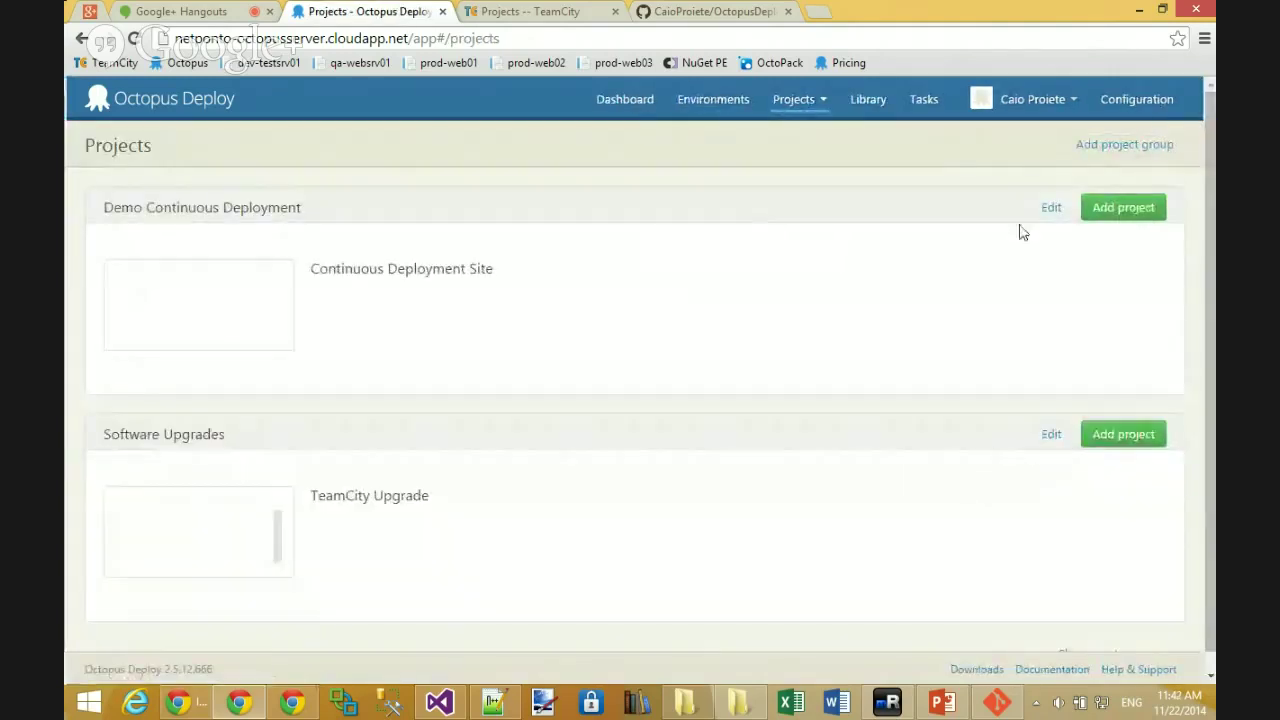
pyautogui.moveTo(374, 197); pyautogui.dragTo(100, 192)
pyautogui.moveTo(603, 289); pyautogui.dragTo(214, 255)
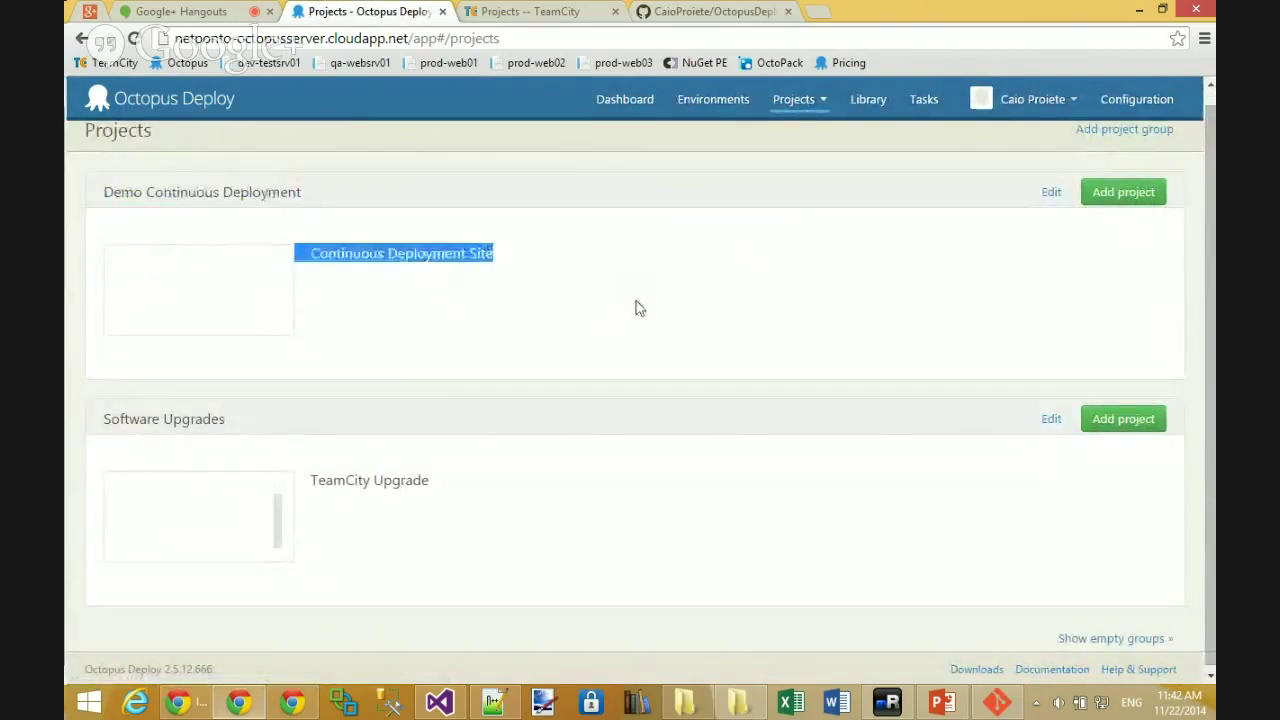
pyautogui.click(516, 503)
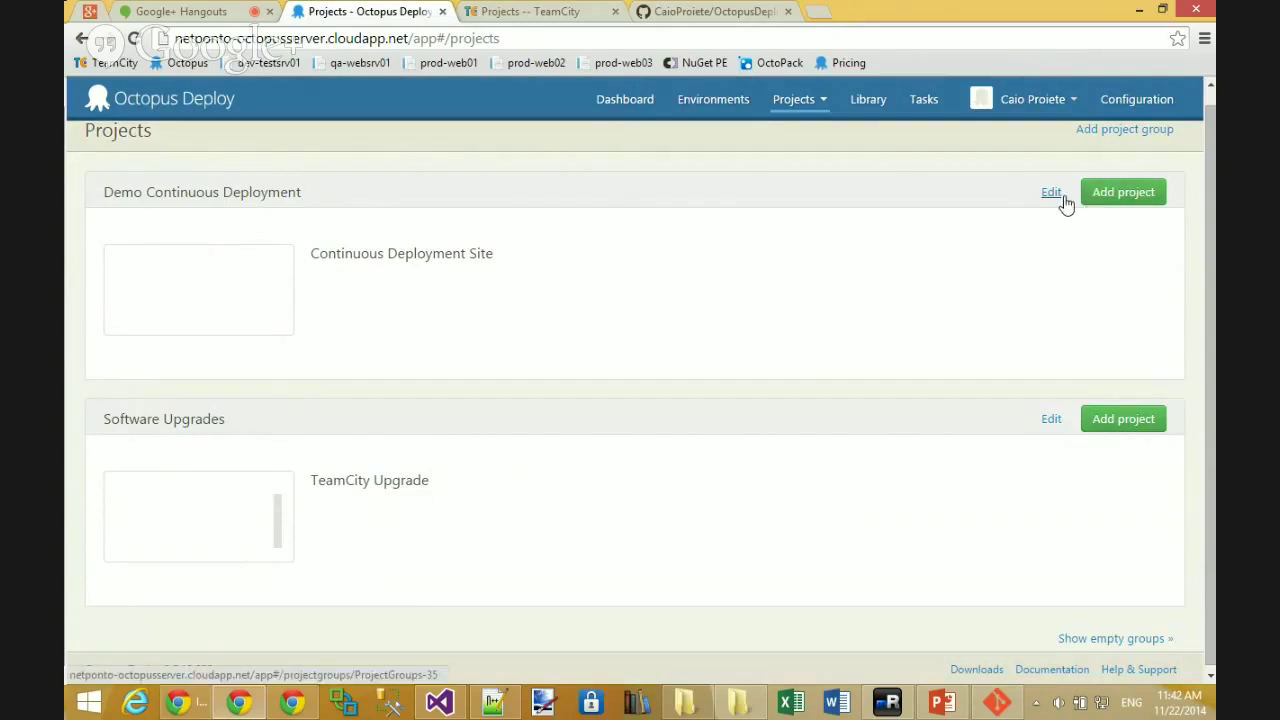
# - Start a new project group named Ola Octopus with Development, Test and Production environments
pyautogui.click(1131, 138)
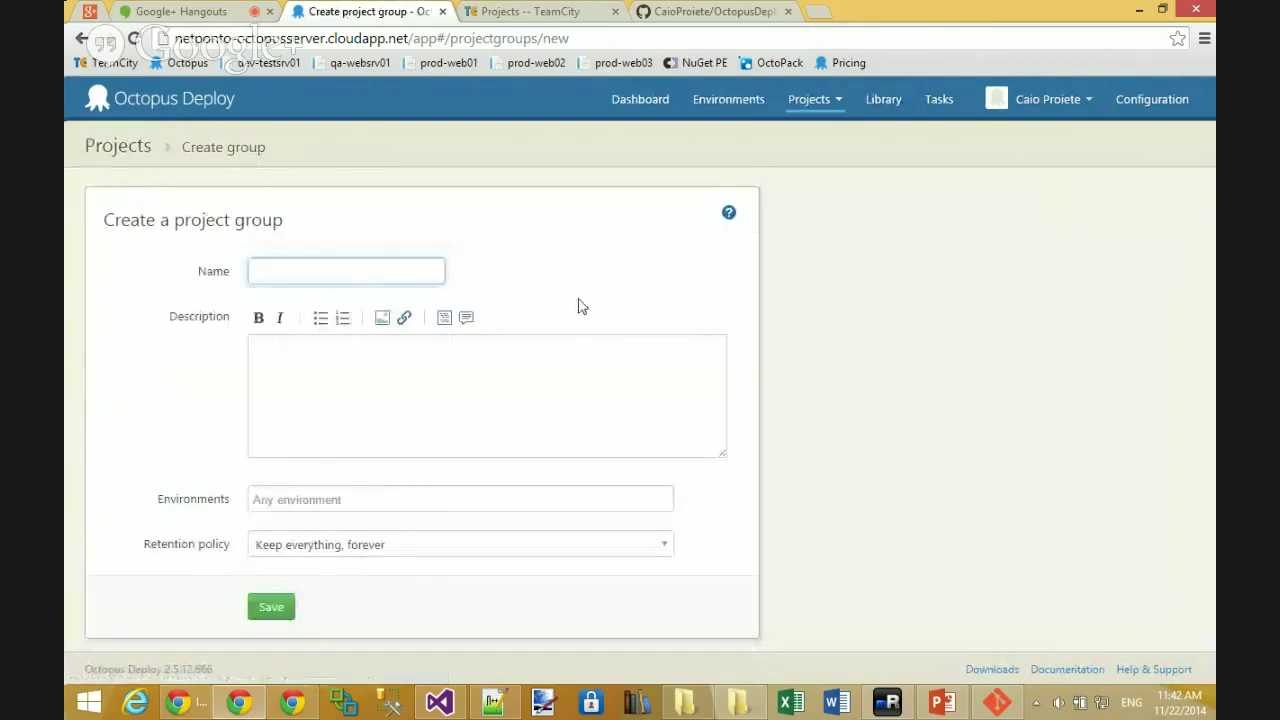
pyautogui.write('Ola Octopus')
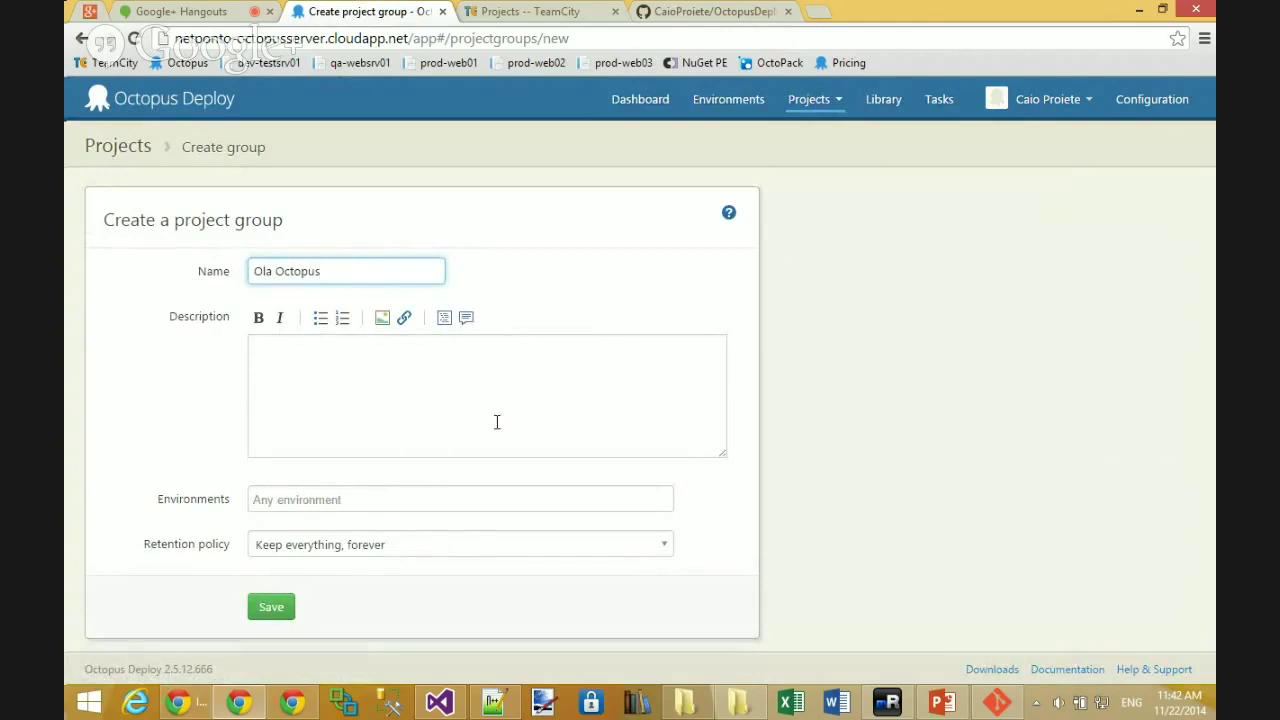
pyautogui.click(404, 503)
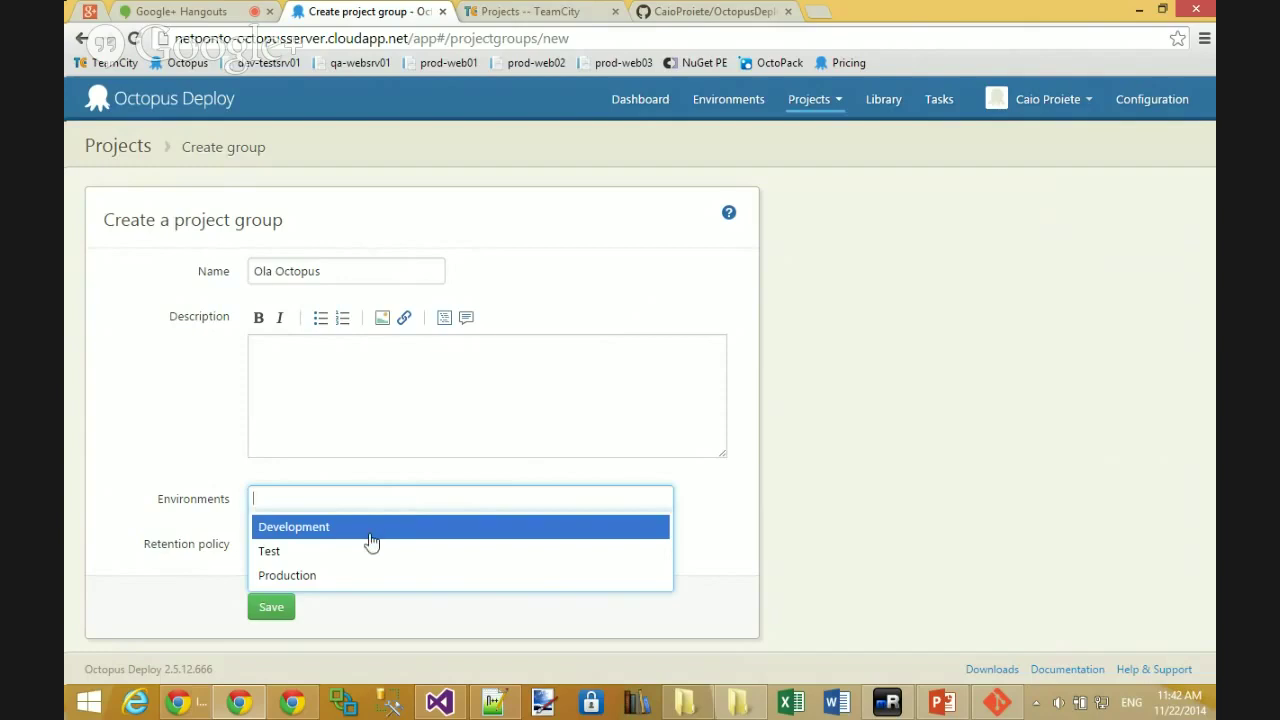
pyautogui.click(368, 530)
pyautogui.write('test')
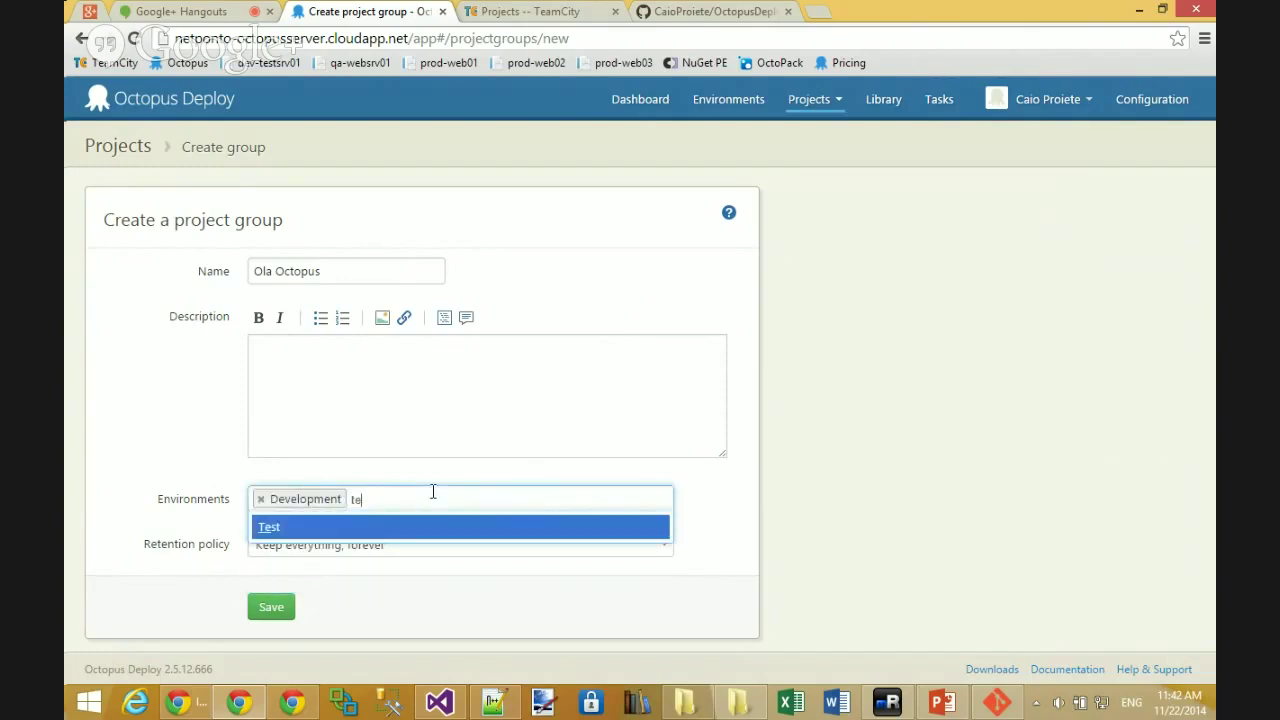
pyautogui.press('Return')
pyautogui.write('dev')
pyautogui.press('BackSpace')
pyautogui.press('BackSpace')
pyautogui.press('BackSpace')
pyautogui.write('pr')
pyautogui.press('Return')
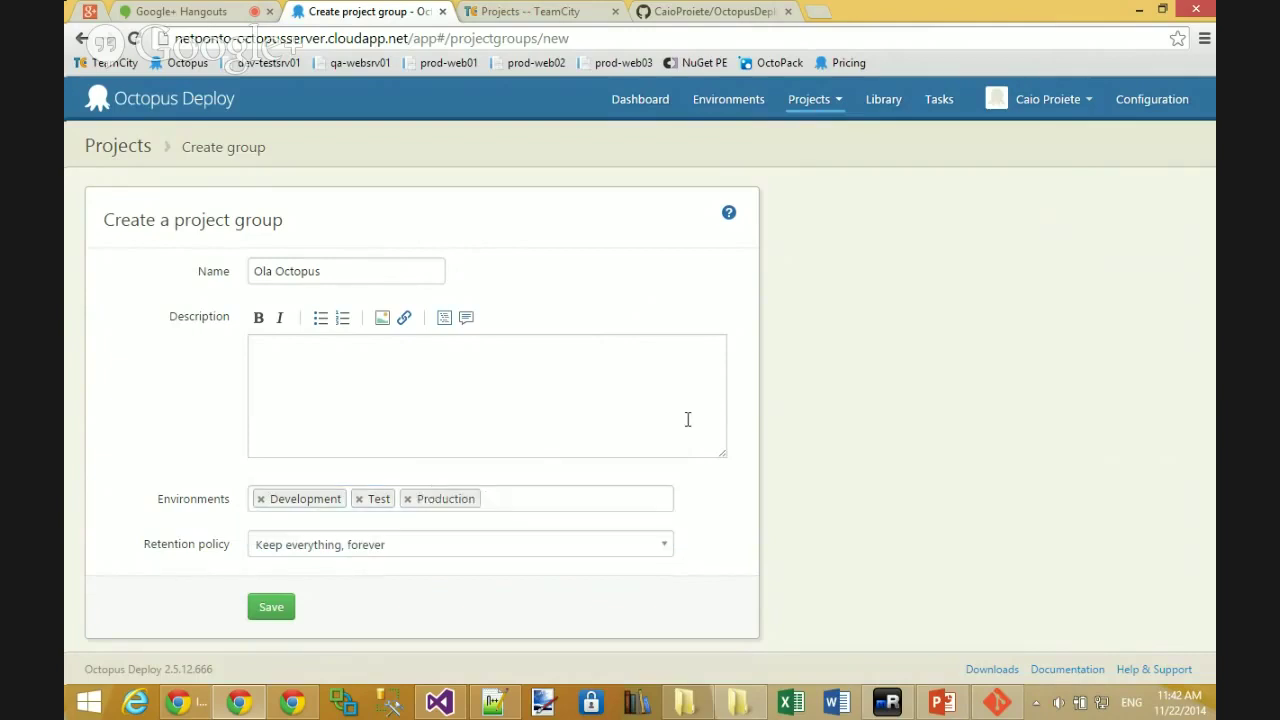
# - Keep the 'Keep everything, forever' retention policy and save the Ola Octopus group
pyautogui.moveTo(397, 271); pyautogui.dragTo(129, 271)
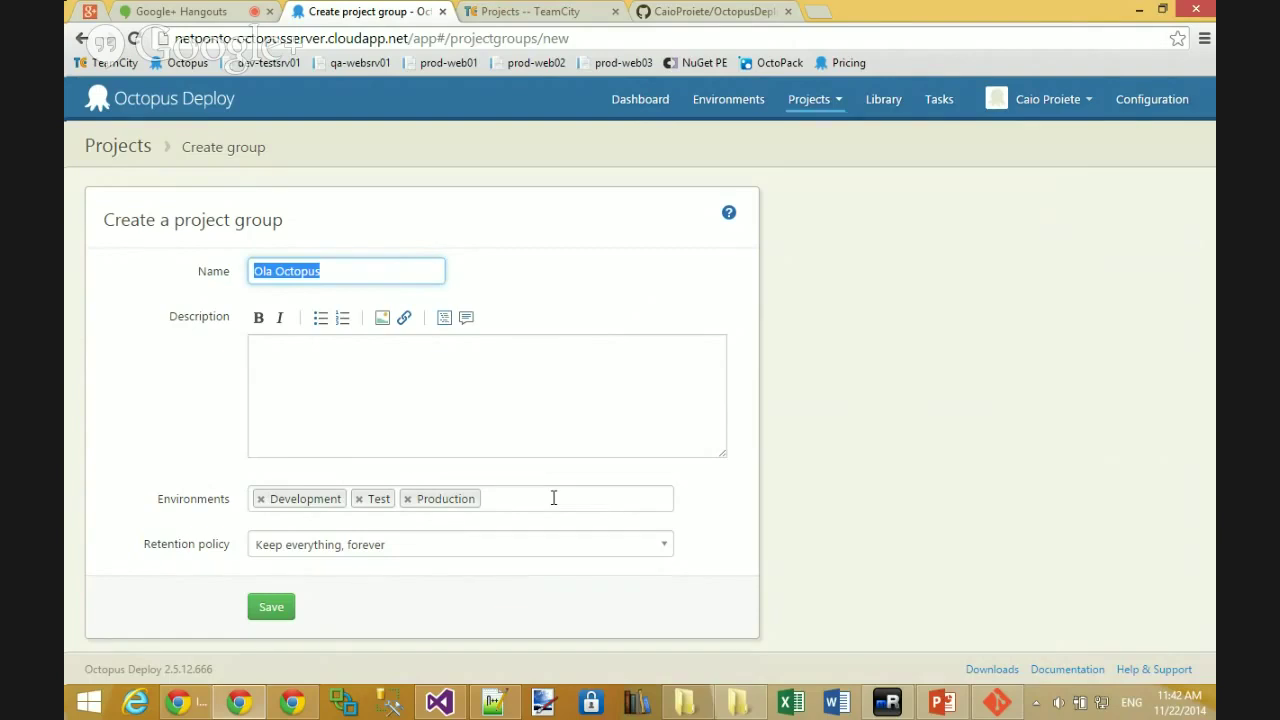
pyautogui.click(324, 553)
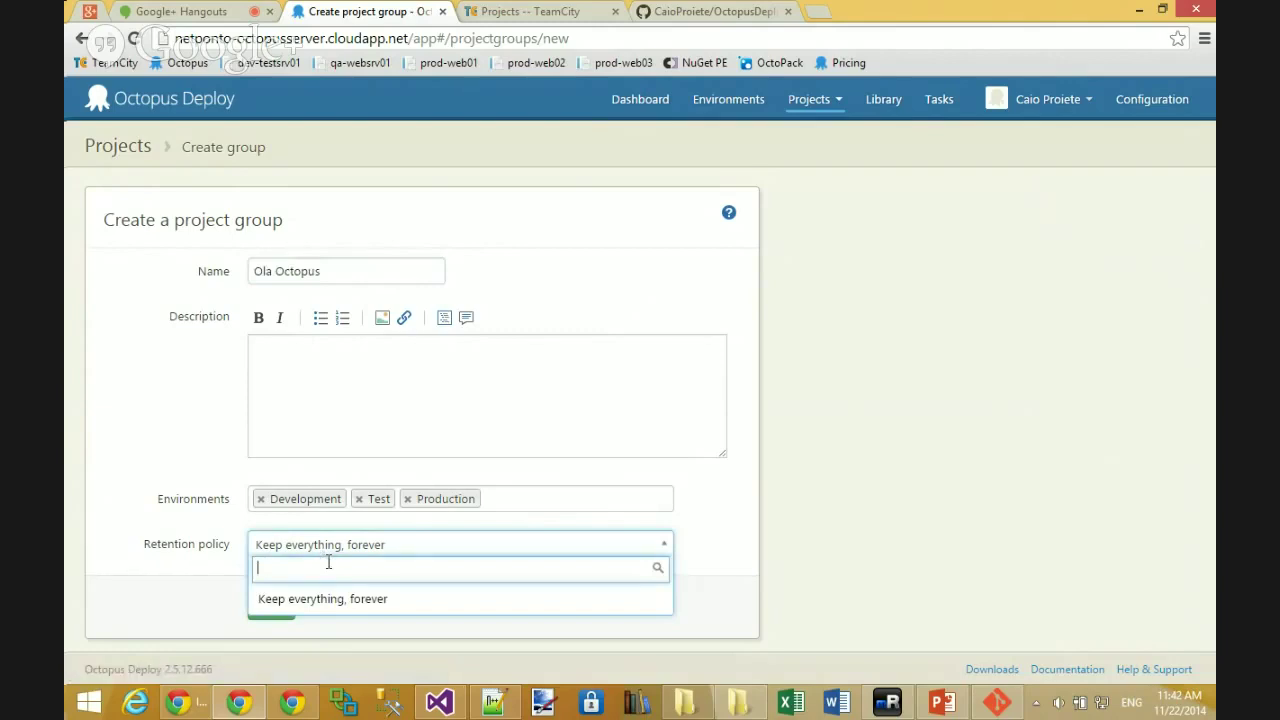
pyautogui.click(743, 533)
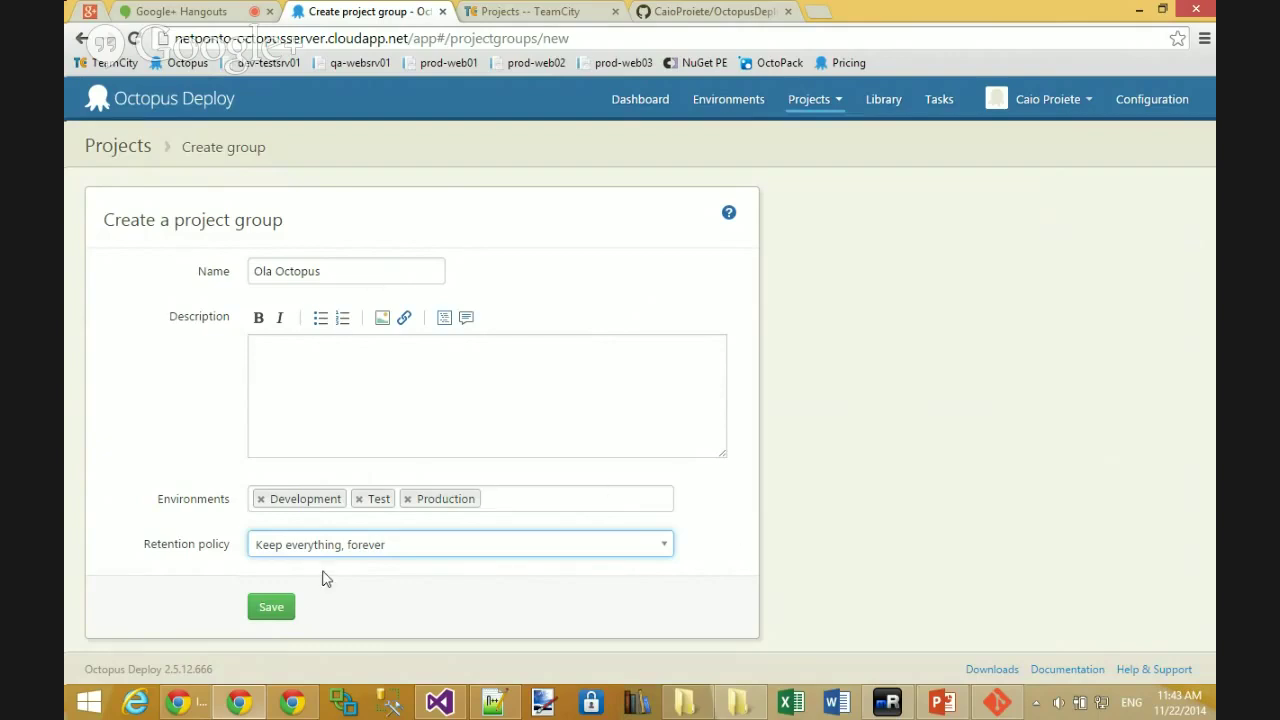
pyautogui.click(275, 607)
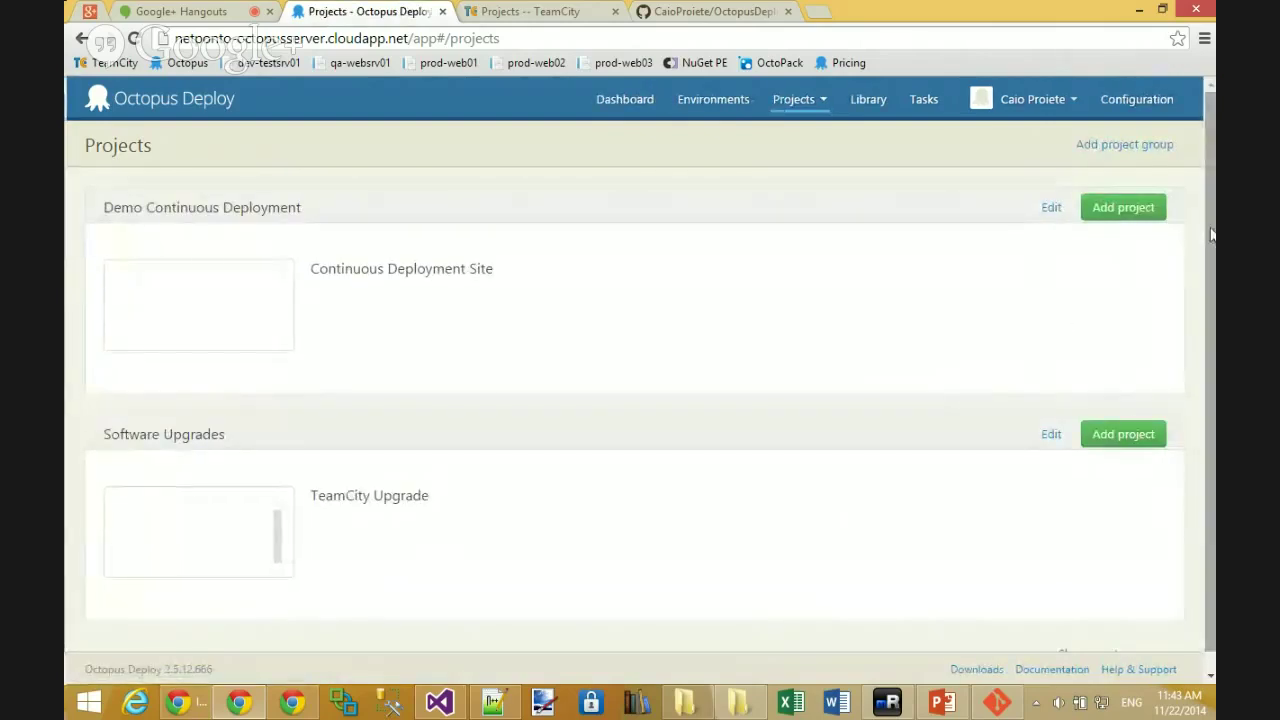
# - Reveal empty groups and add a MeuSiteHtml project to the Ola Octopus group
pyautogui.scroll(-1, 1100, 400)
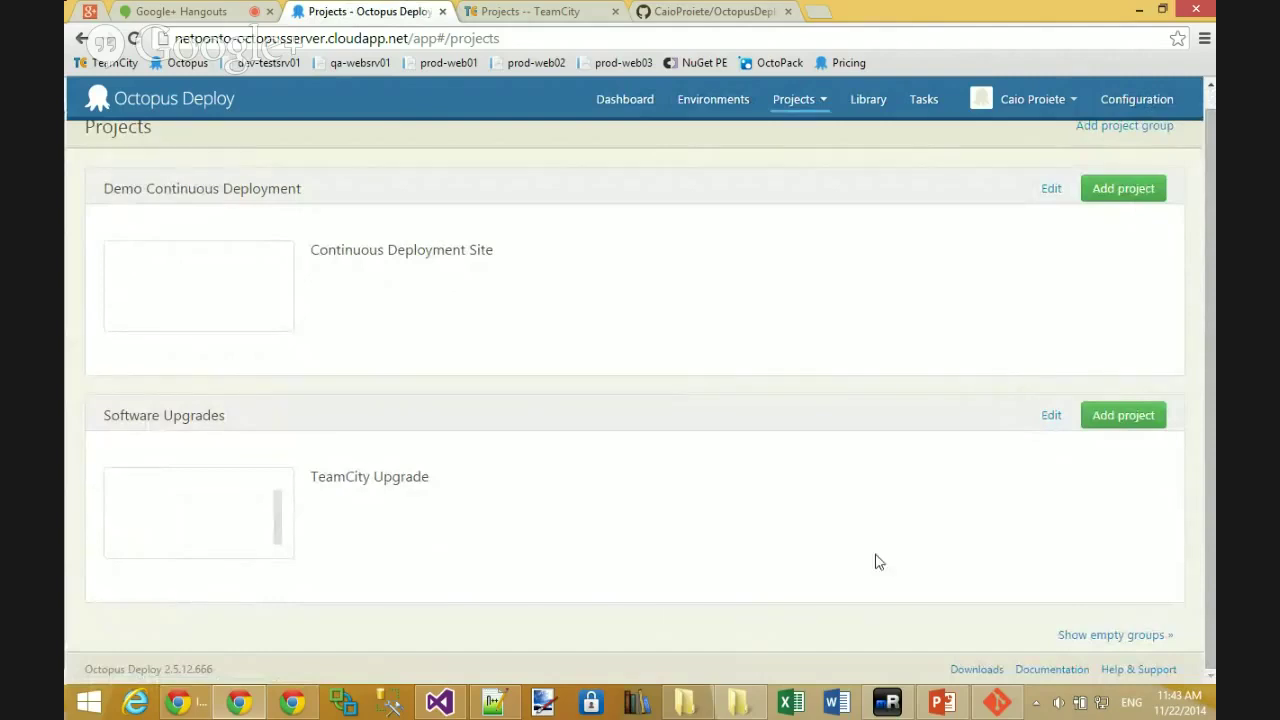
pyautogui.click(1116, 636)
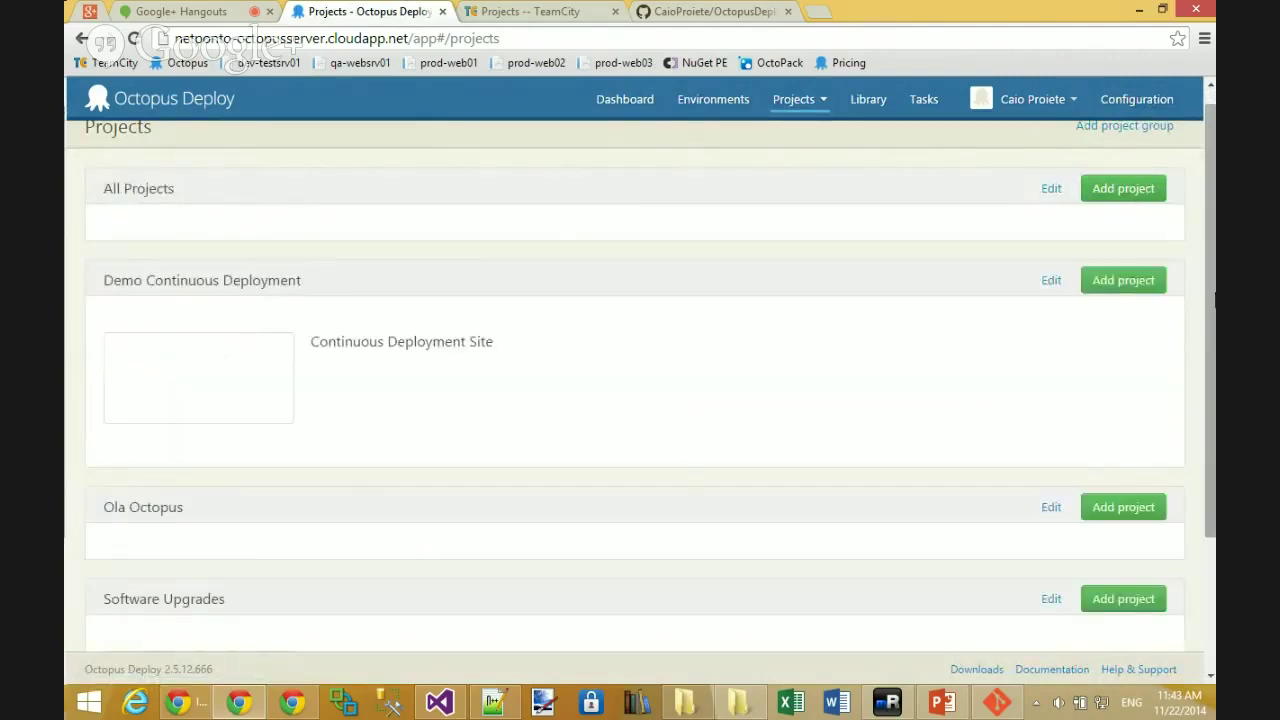
pyautogui.scroll(-3, 1207, 391)
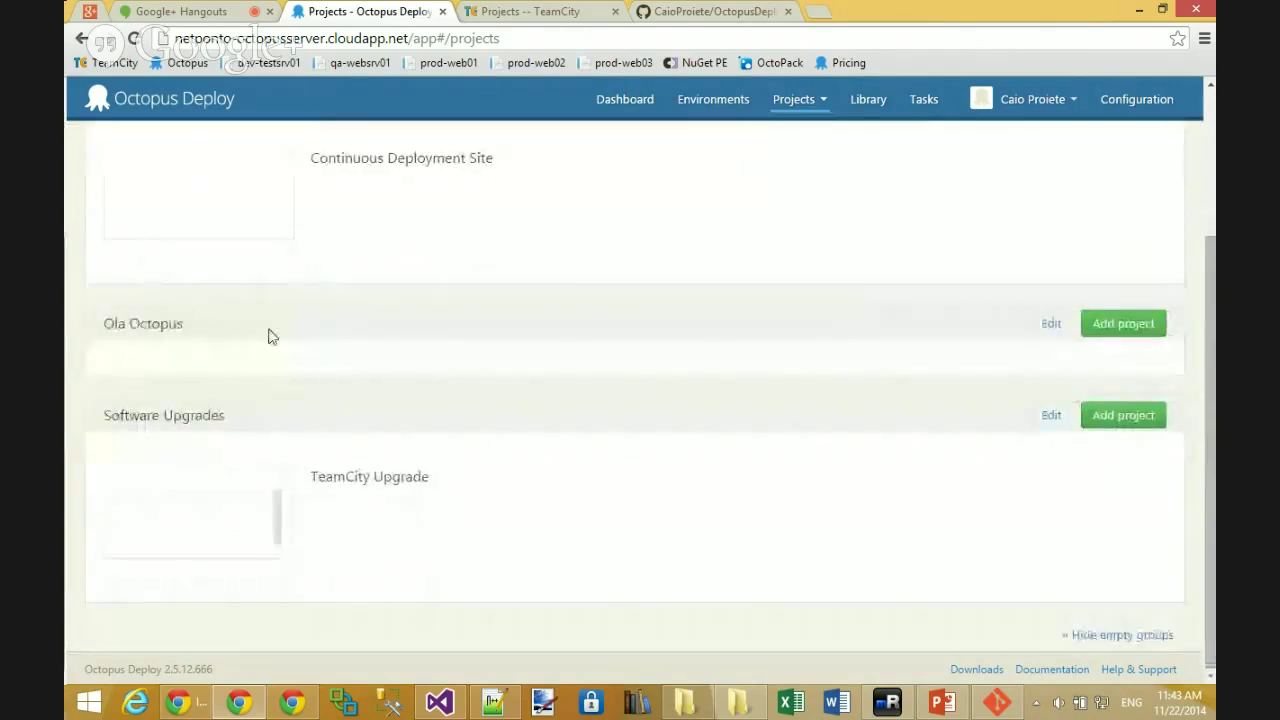
pyautogui.moveTo(269, 337); pyautogui.dragTo(86, 331)
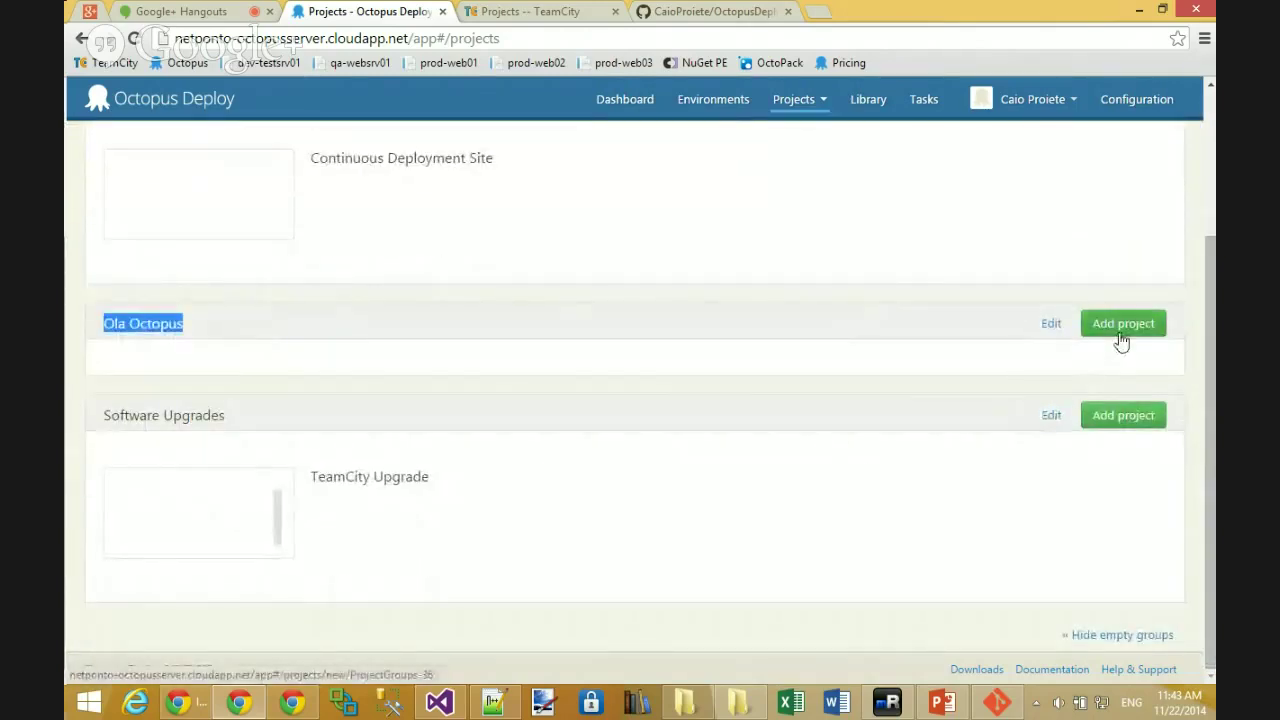
pyautogui.click(1122, 330)
pyautogui.click(440, 272)
pyautogui.write('M')
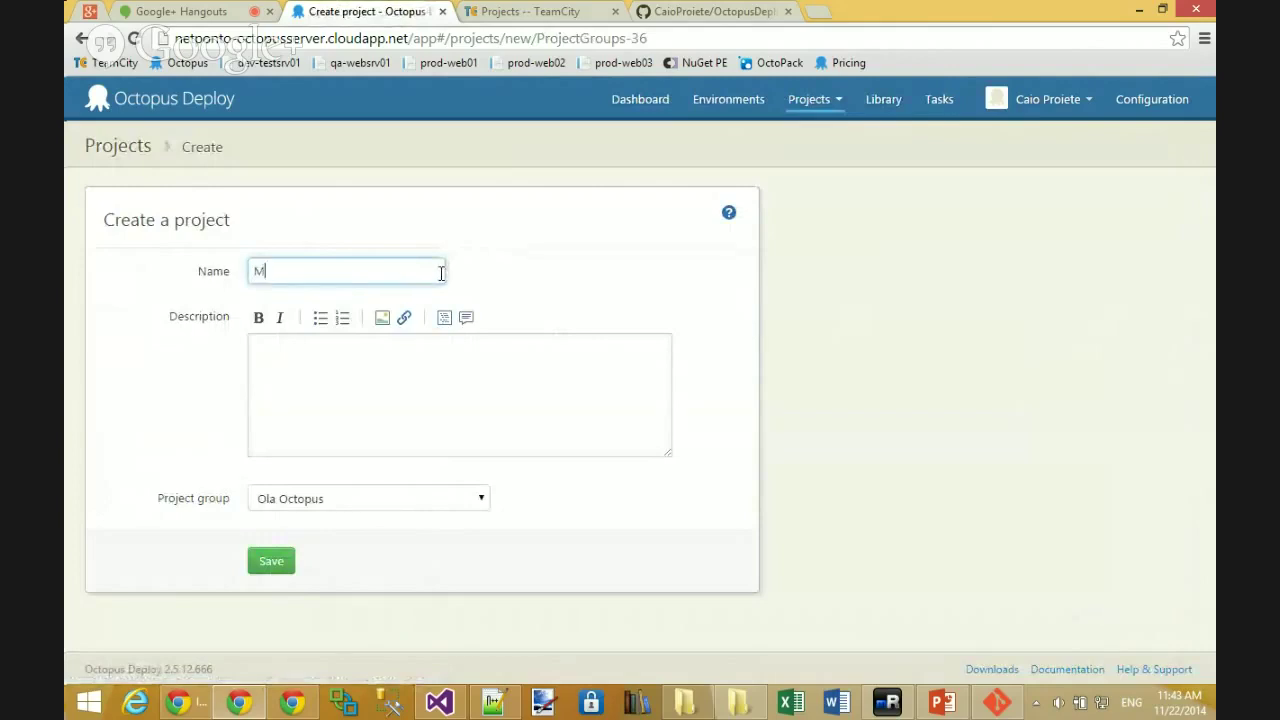
pyautogui.write('euSiteHtml')
pyautogui.click(271, 561)
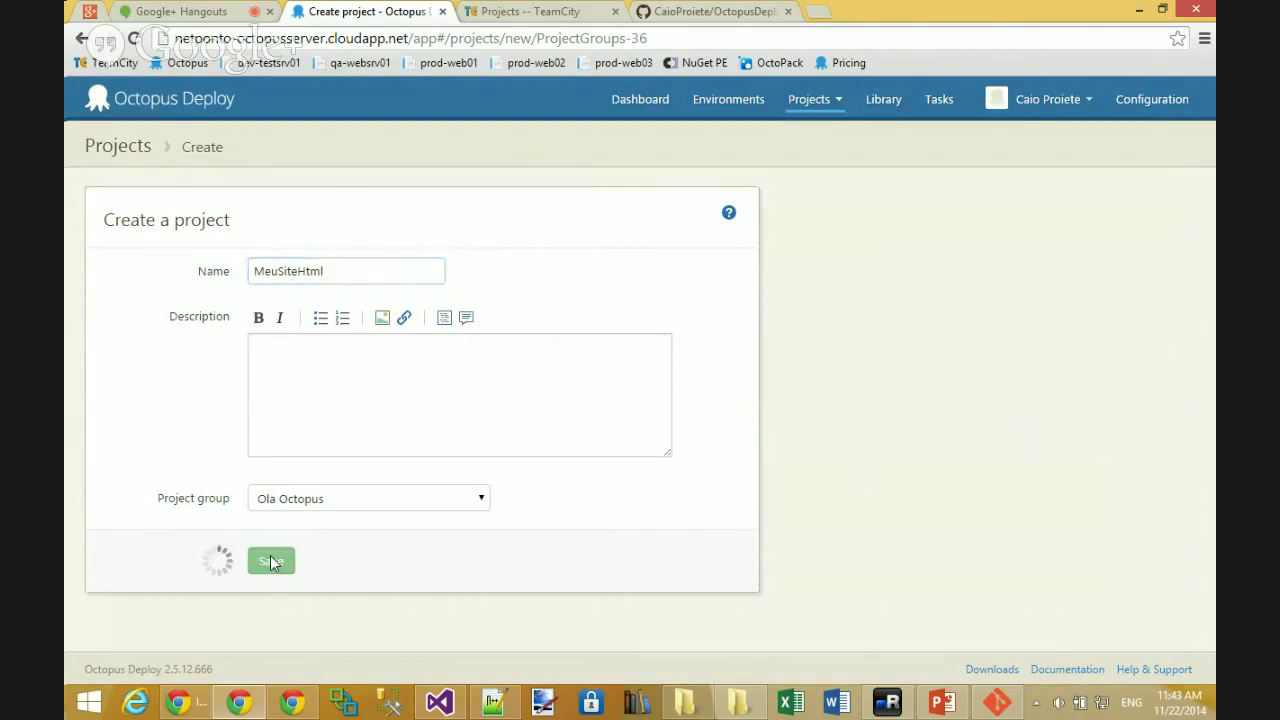
# - Back on all projects, add a second project MeuSiteAspNet to Ola Octopus
pyautogui.click(797, 102)
pyautogui.click(774, 140)
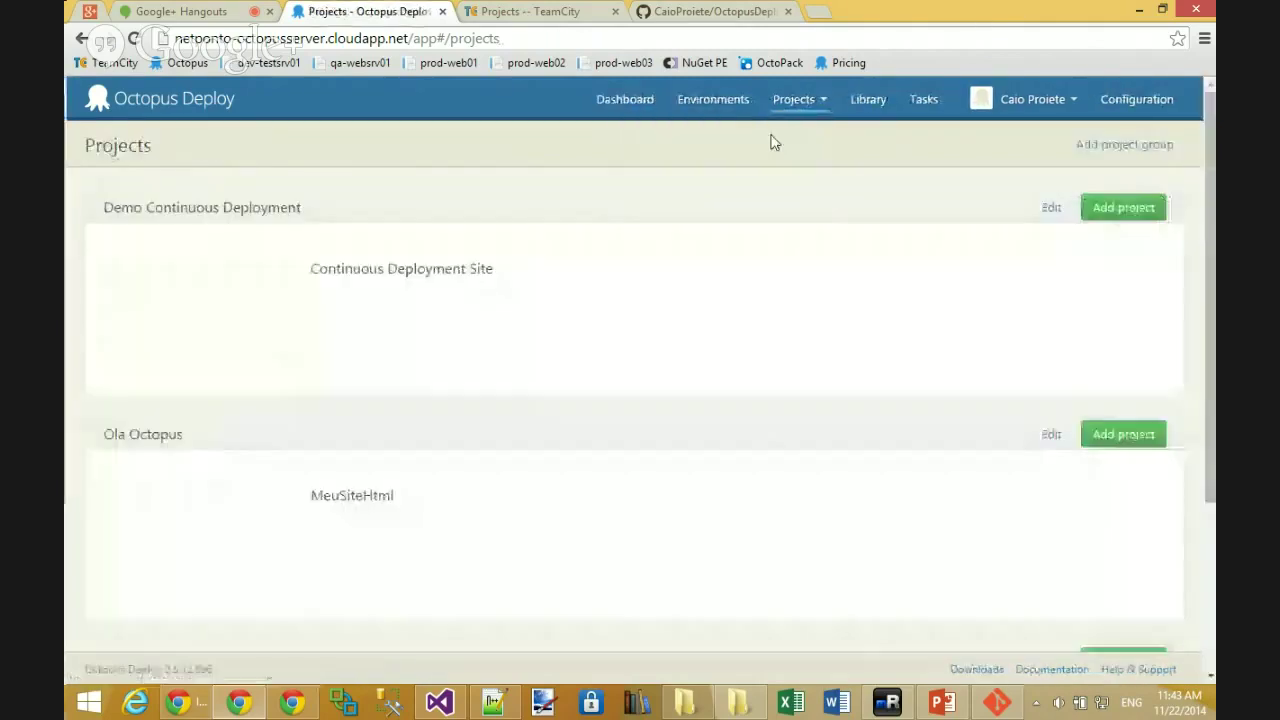
pyautogui.moveTo(1208, 238); pyautogui.dragTo(1206, 320)
pyautogui.moveTo(352, 309); pyautogui.dragTo(100, 320)
pyautogui.click(443, 380)
pyautogui.moveTo(443, 380); pyautogui.dragTo(310, 378)
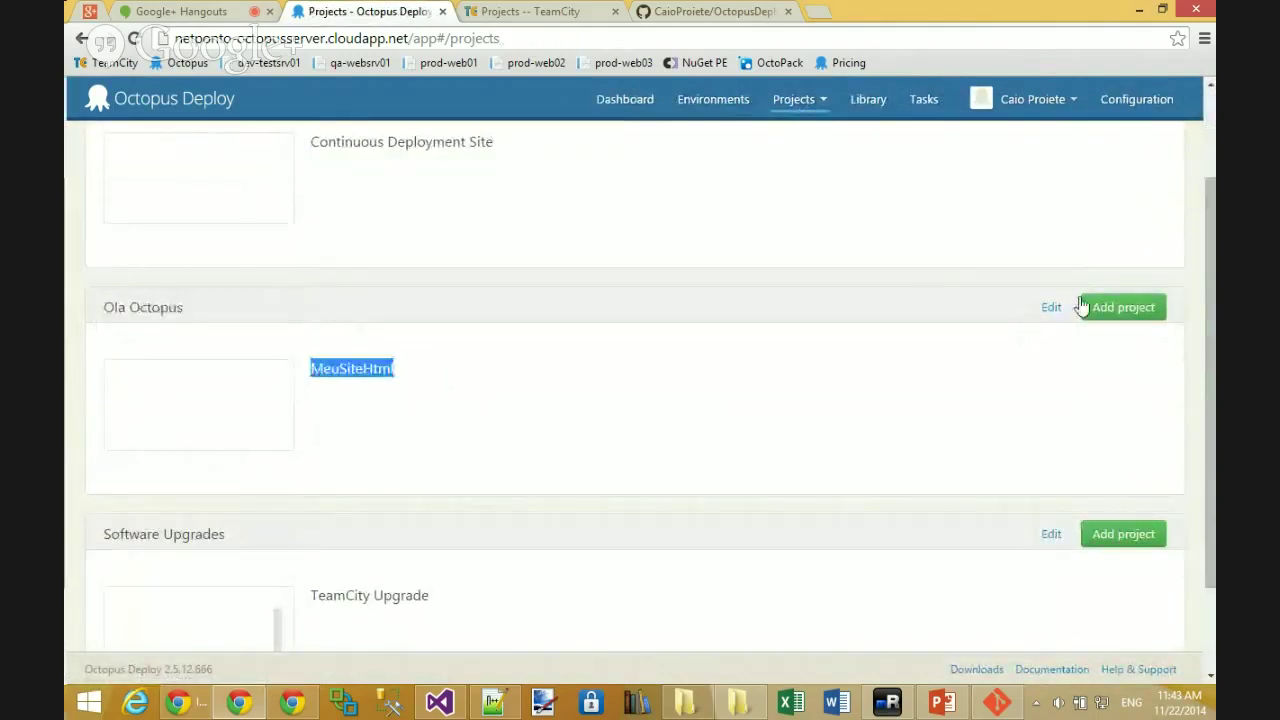
pyautogui.click(1095, 307)
pyautogui.click(407, 274)
pyautogui.write('MeuSiteAspNet')
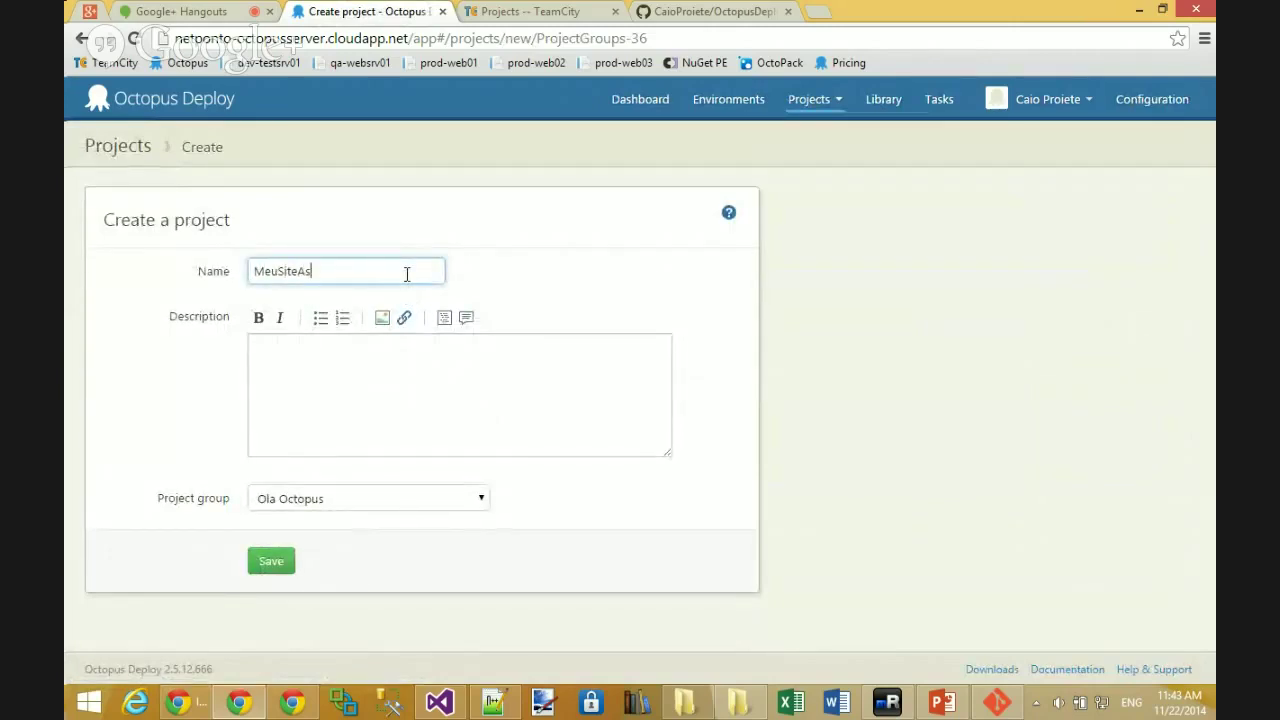
pyautogui.click(264, 568)
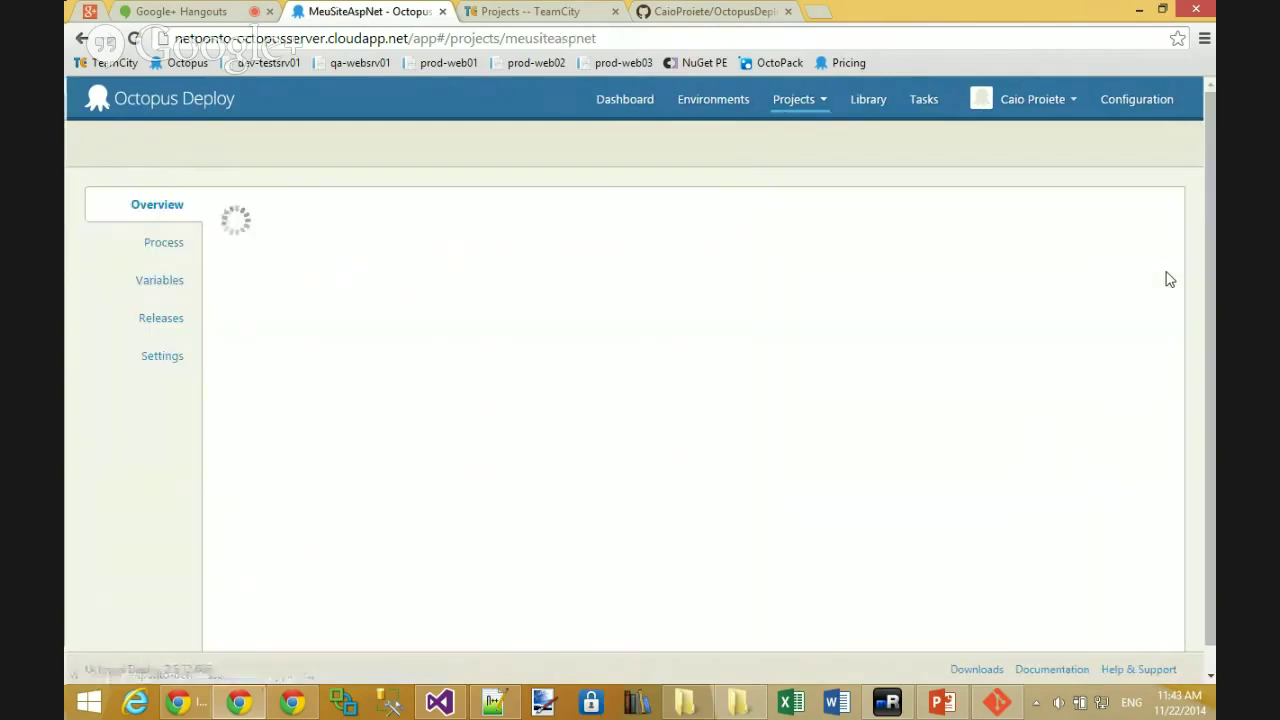
# - Return to the list of all projects and scroll to the Ola Octopus group
pyautogui.scroll(-1, 1213, 266)
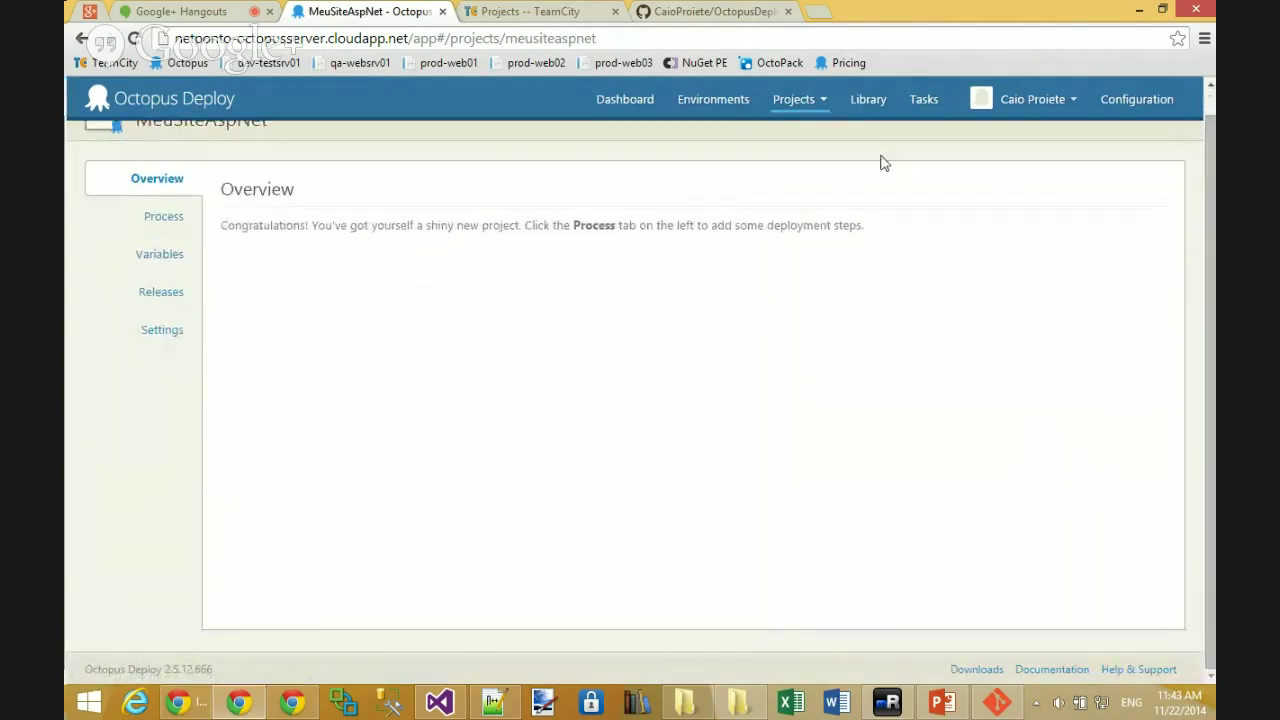
pyautogui.click(805, 100)
pyautogui.click(796, 131)
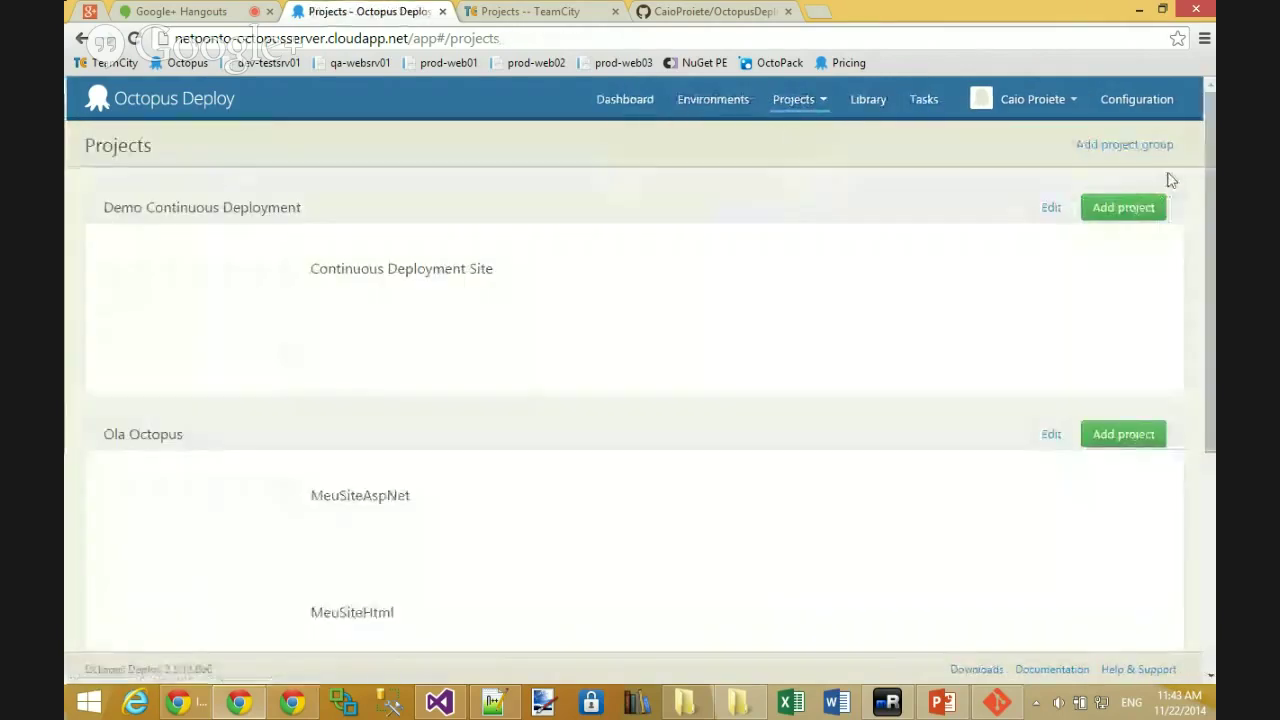
pyautogui.scroll(-3, 336, 387)
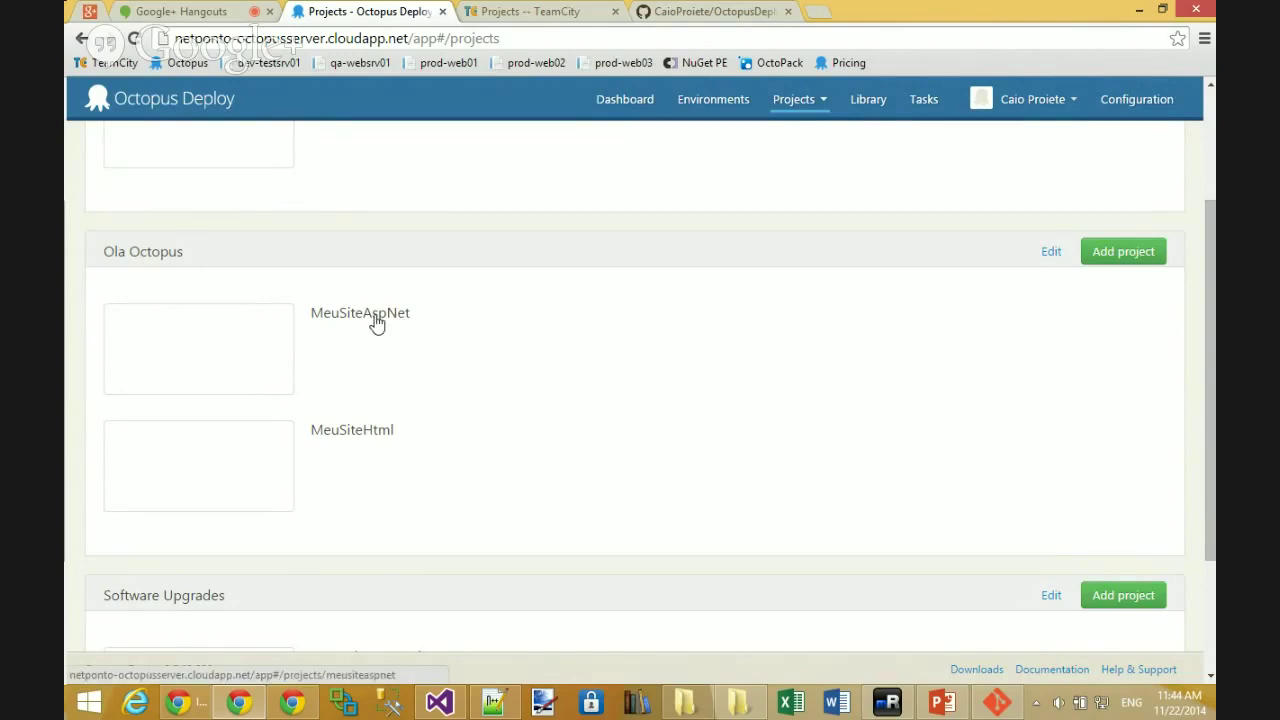
# - Open the MeuSiteHtml project and view its empty Process page
pyautogui.click(345, 436)
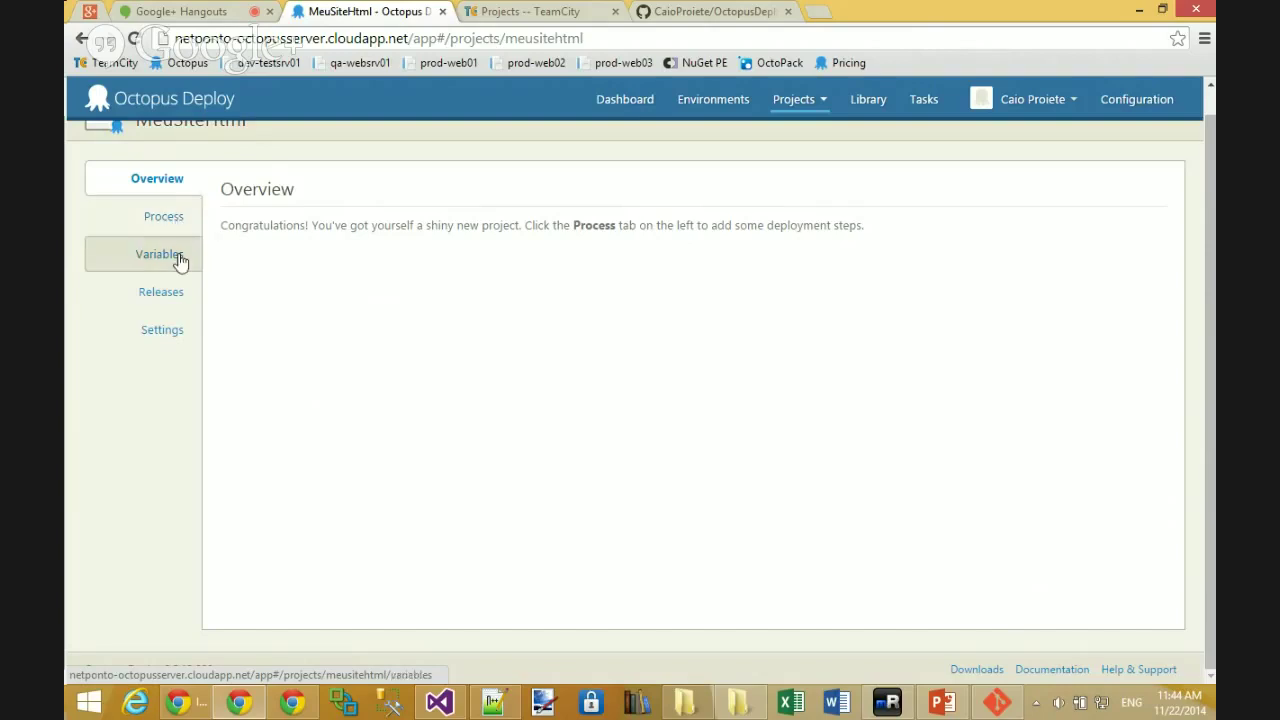
pyautogui.click(180, 220)
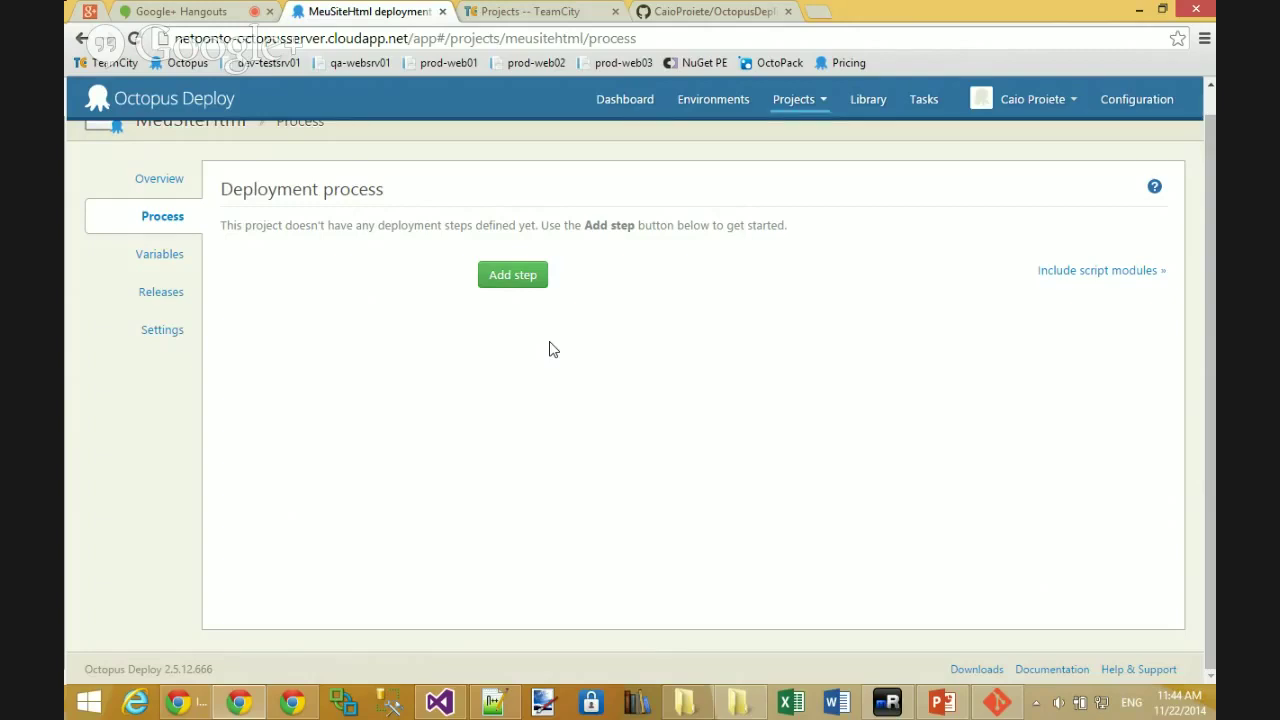
pyautogui.click(508, 278)
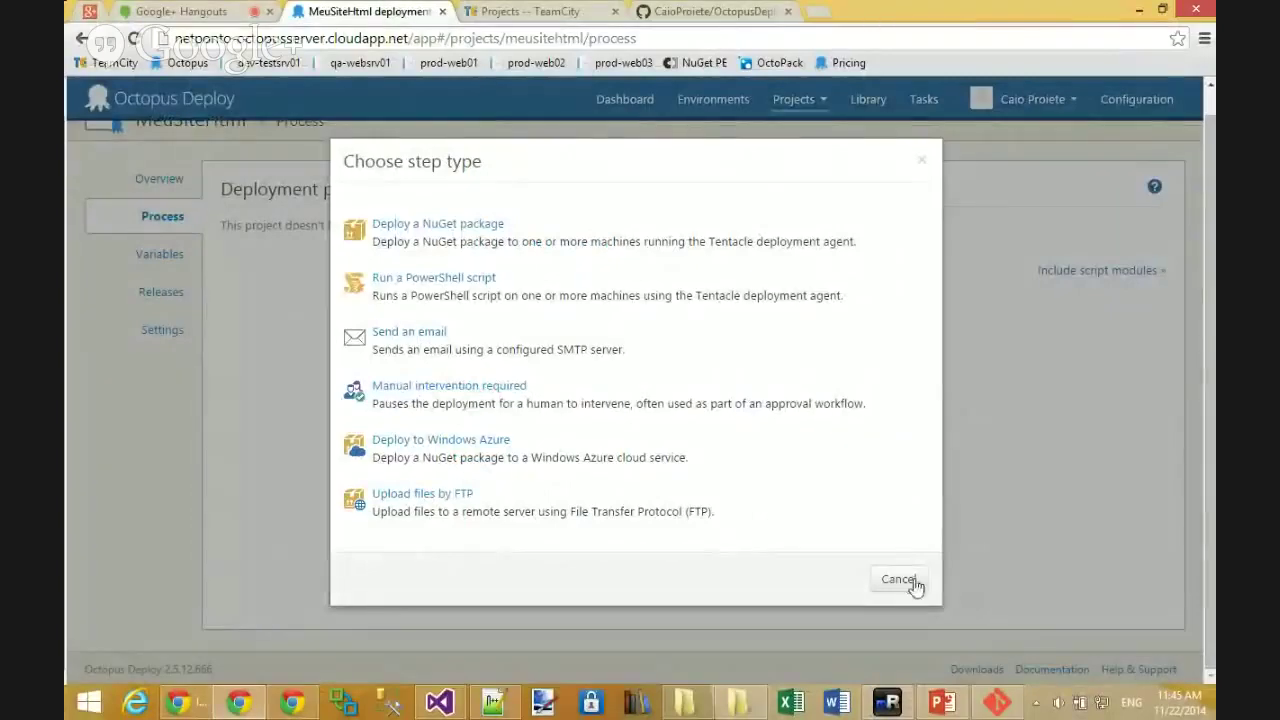
pyautogui.click(898, 580)
# - Show the MeuSiteHtml project's Variables page
pyautogui.click(185, 258)
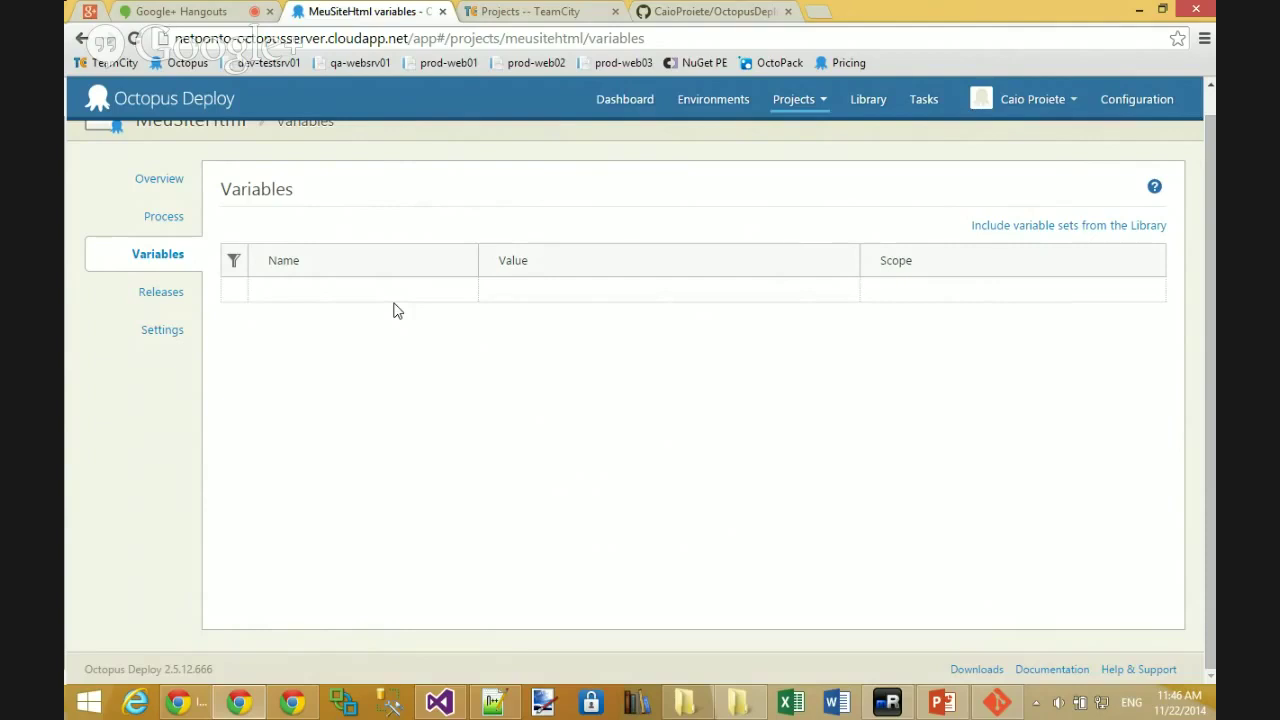
# - View MeuSiteHtml's Releases, then its Settings, selecting the default version template text
pyautogui.click(167, 296)
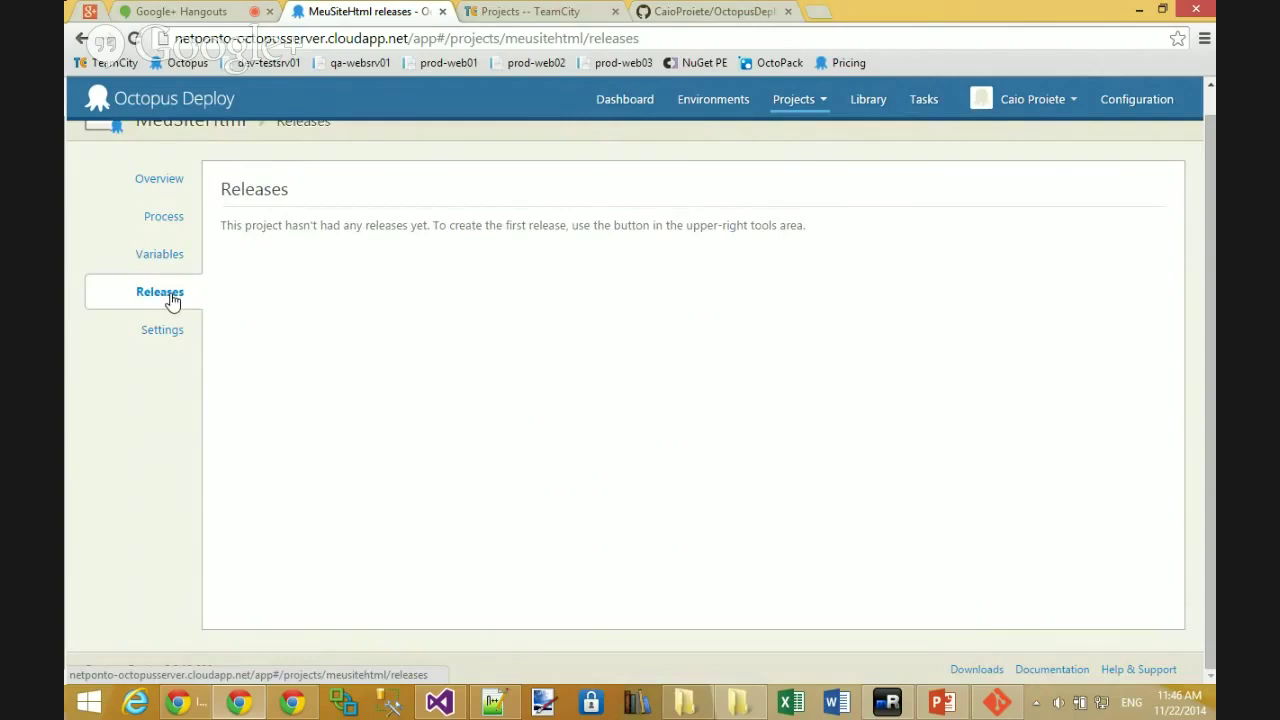
pyautogui.click(156, 346)
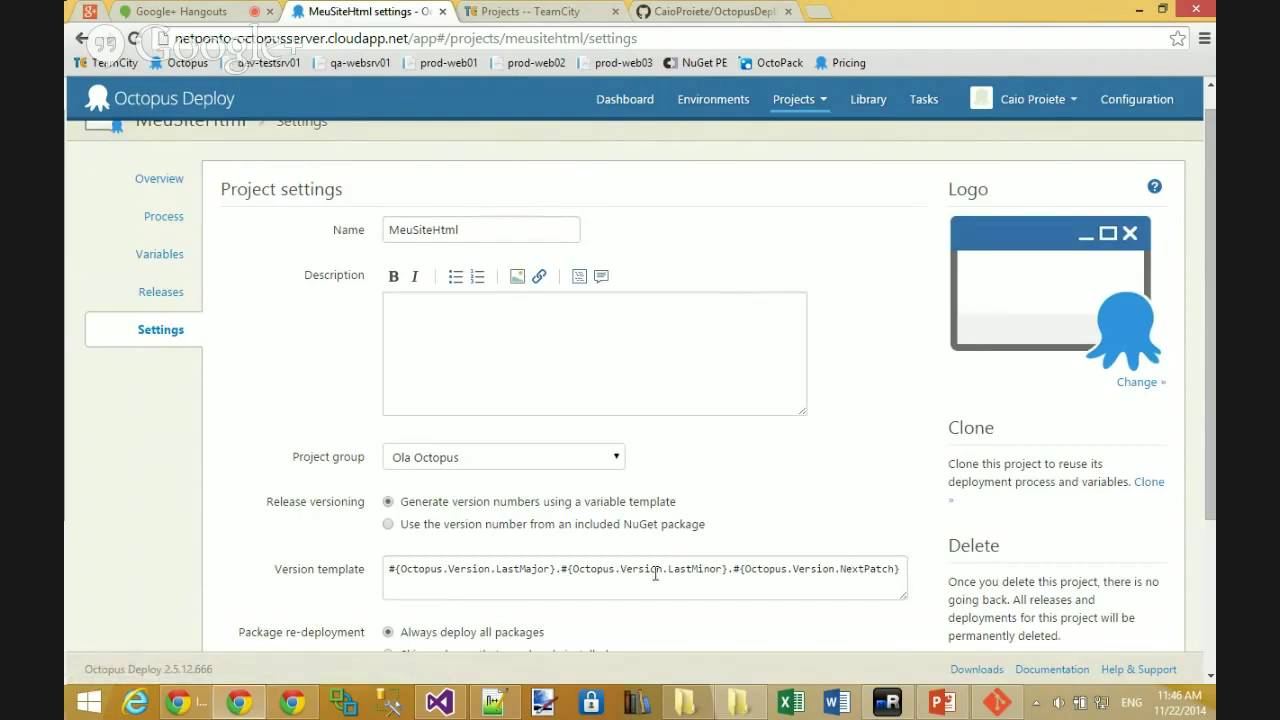
pyautogui.tripleClick(600, 575)
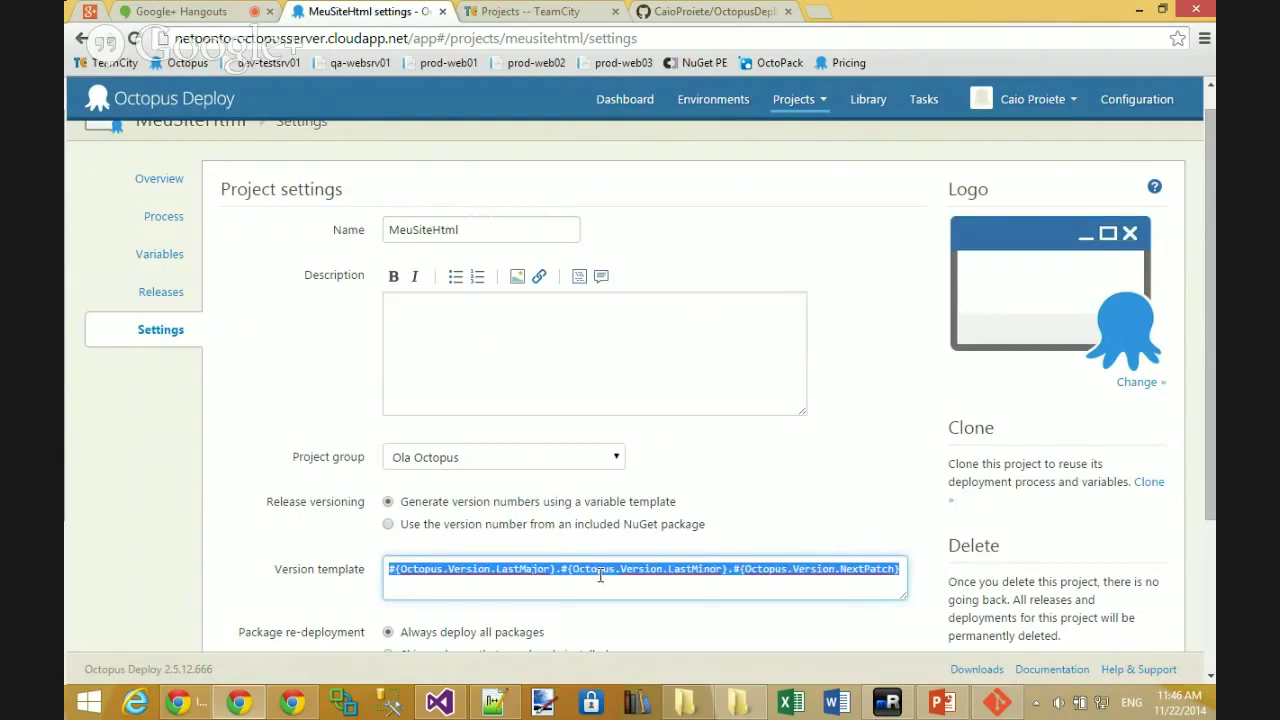
# - View the empty built-in package repository, highlight its NuGet push command, then go to External feeds
pyautogui.click(868, 104)
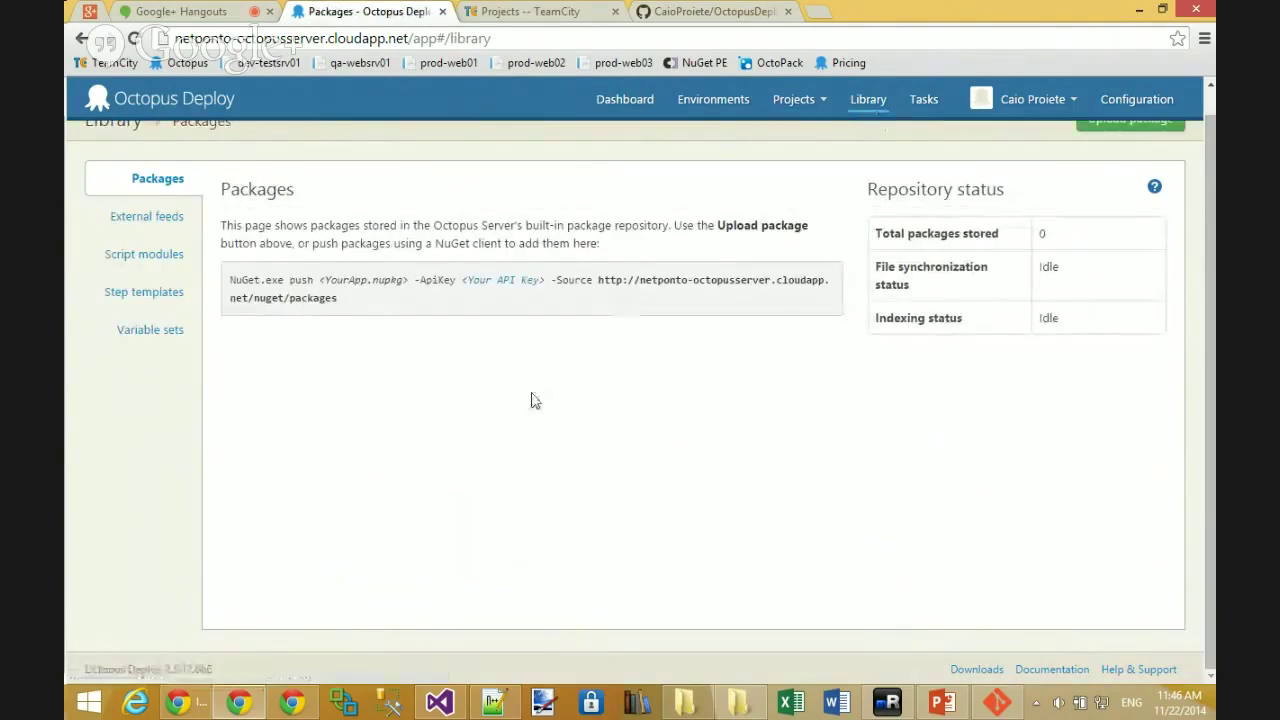
pyautogui.tripleClick(512, 348)
pyautogui.click(511, 351)
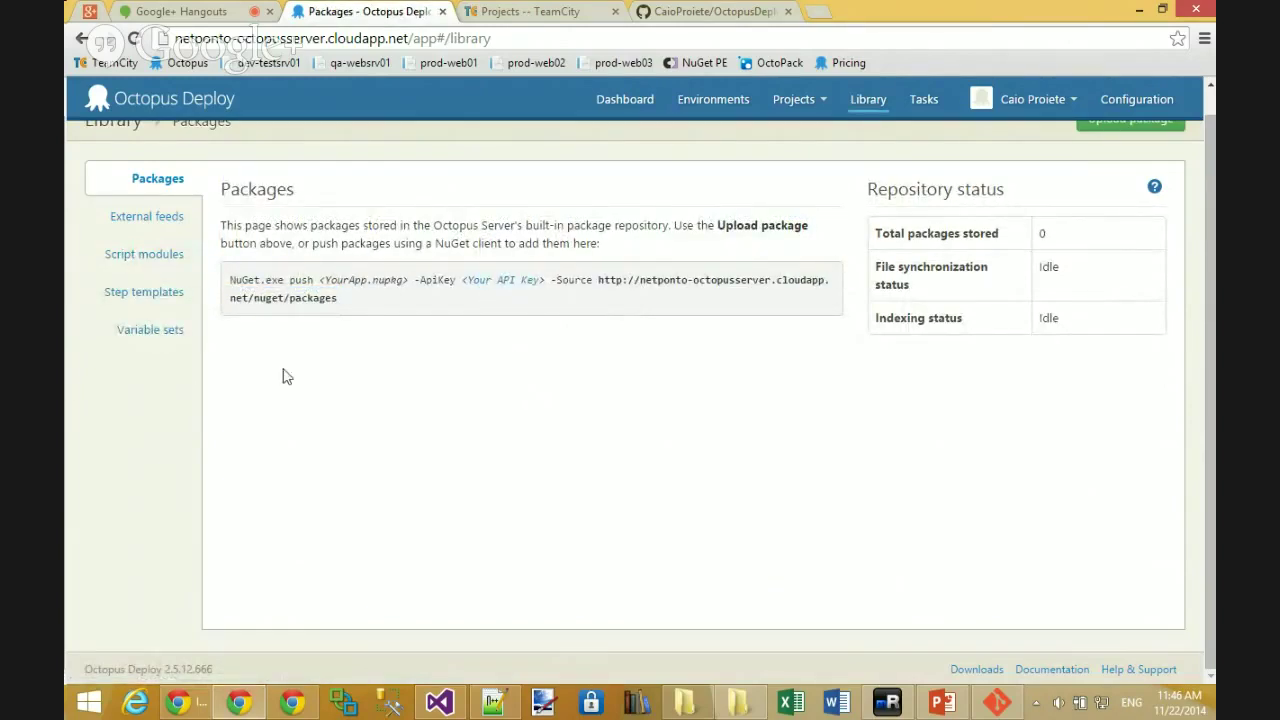
pyautogui.moveTo(340, 299); pyautogui.dragTo(231, 281)
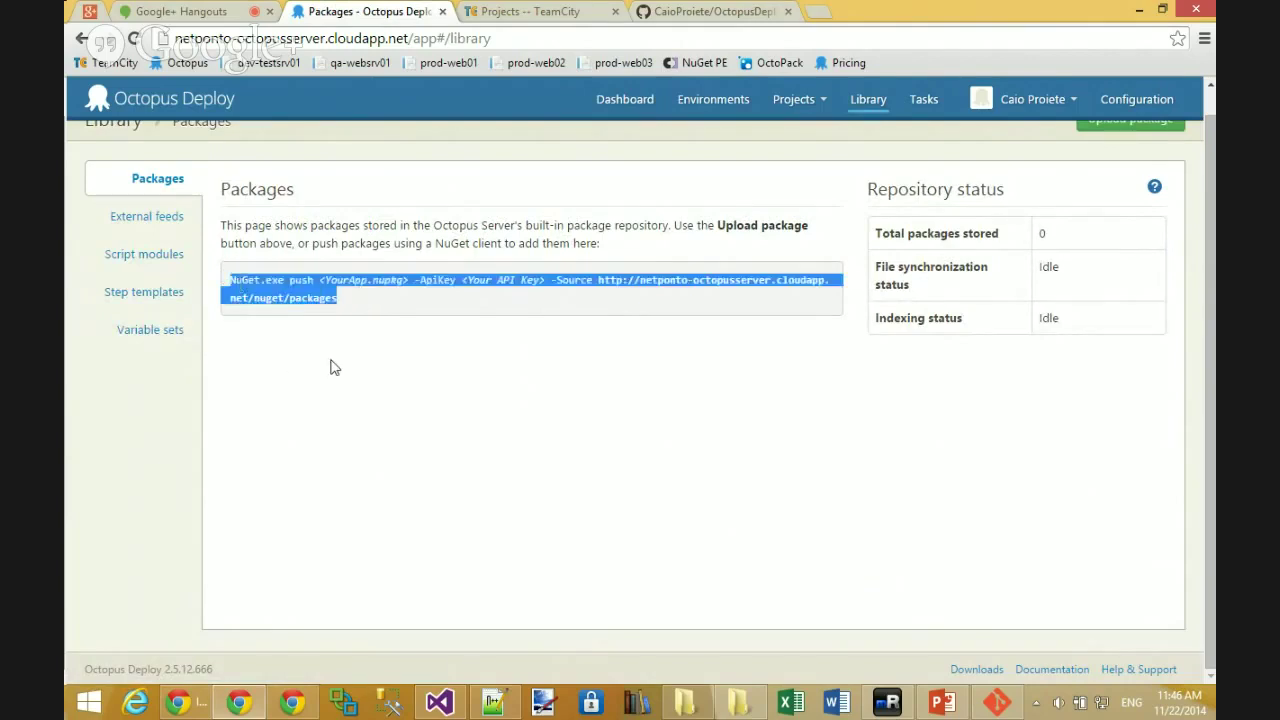
pyautogui.scroll(1, 330, 367)
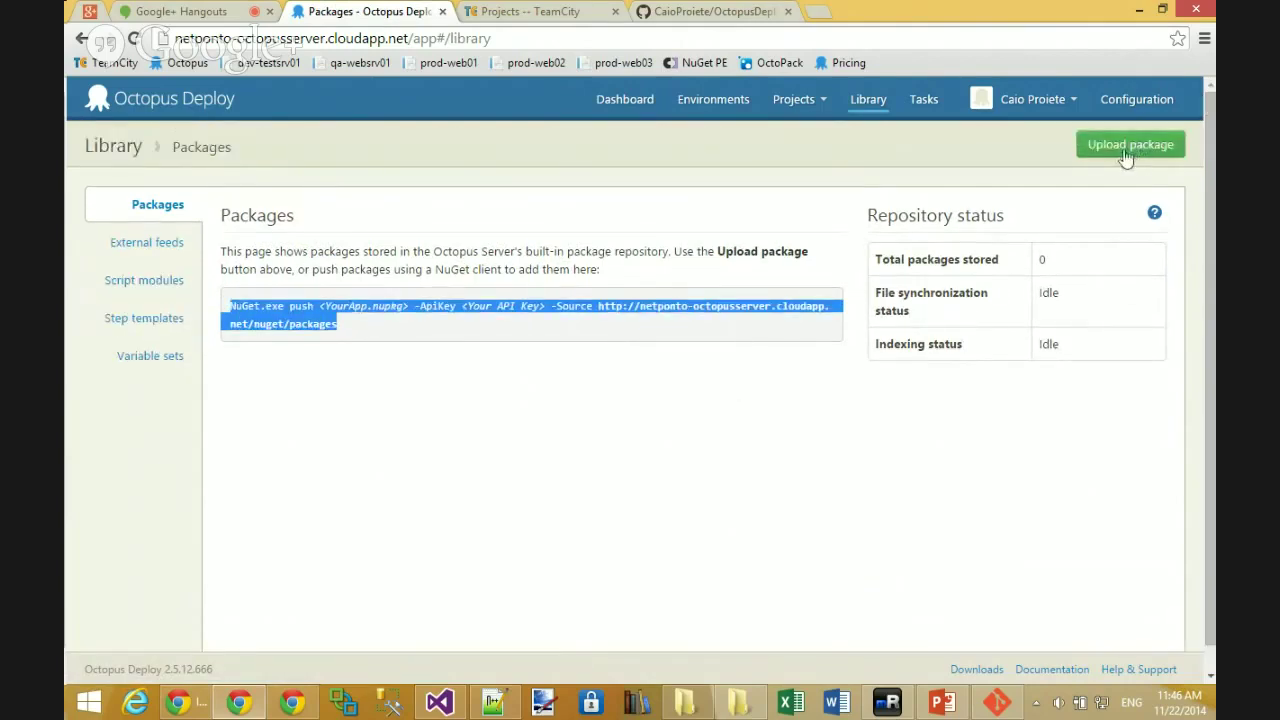
pyautogui.click(583, 479)
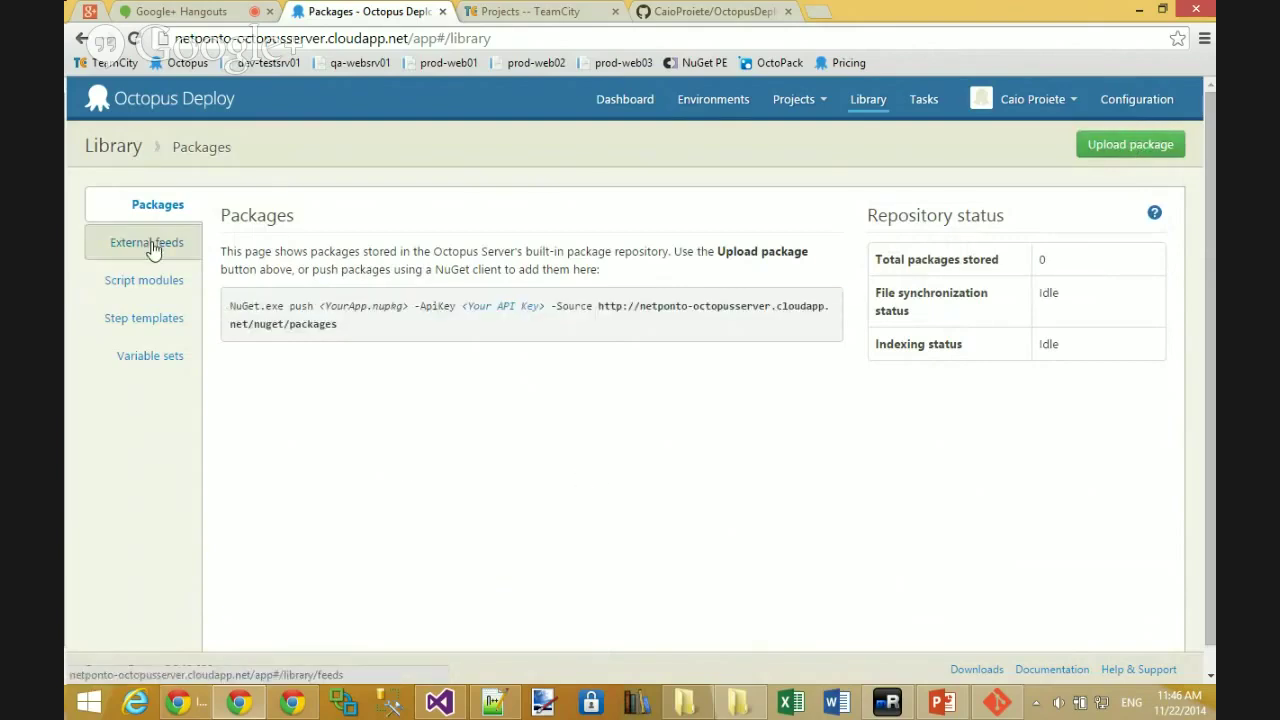
pyautogui.click(152, 243)
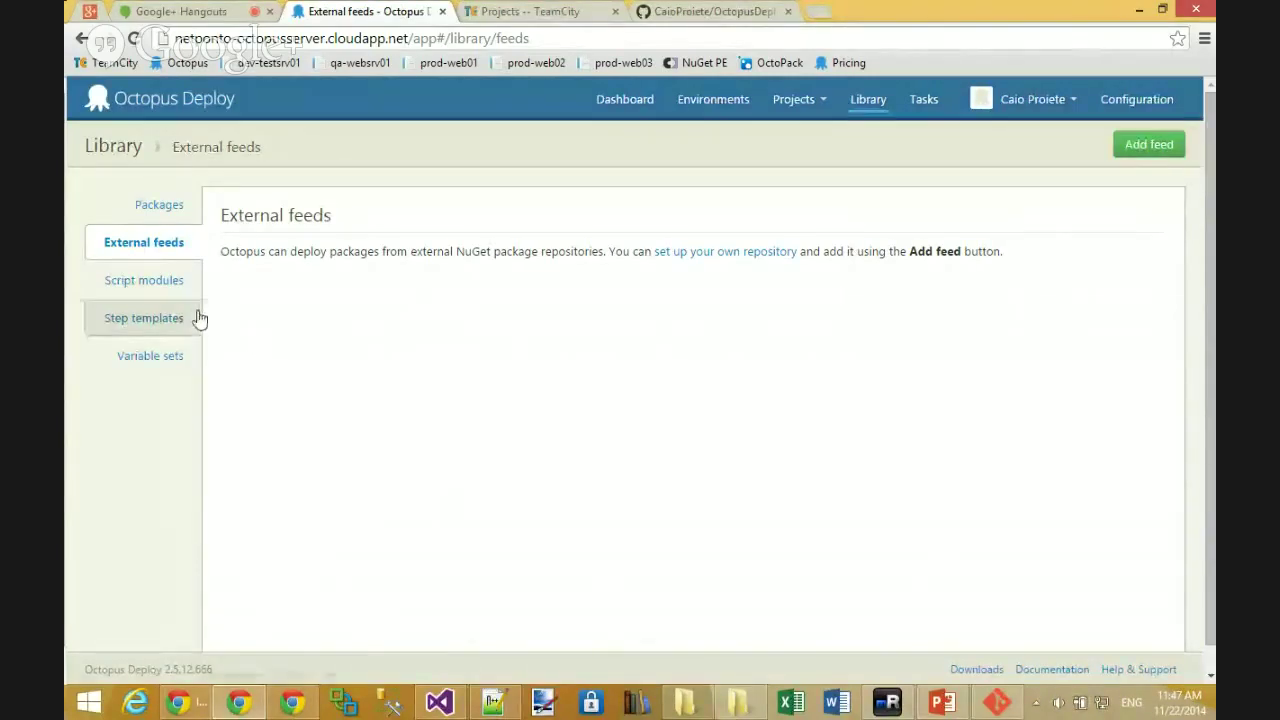
# - View the empty Script modules page, then the empty Step templates page
pyautogui.click(166, 285)
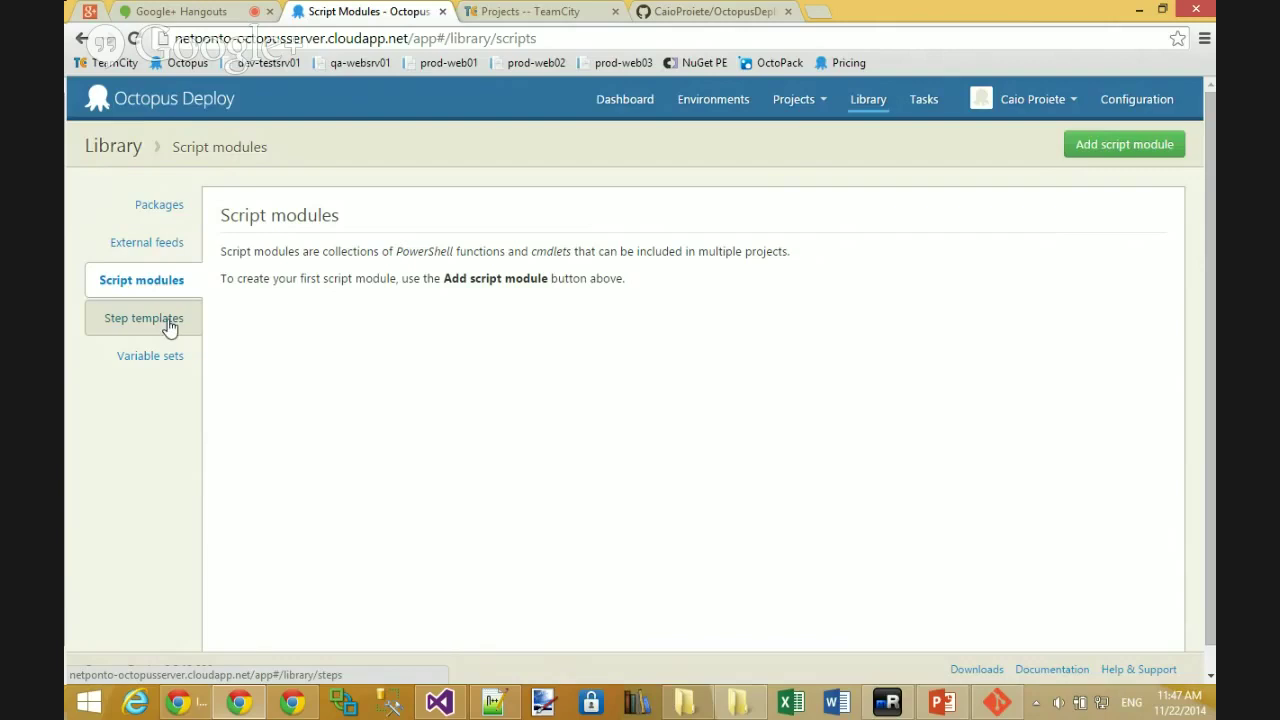
pyautogui.click(170, 327)
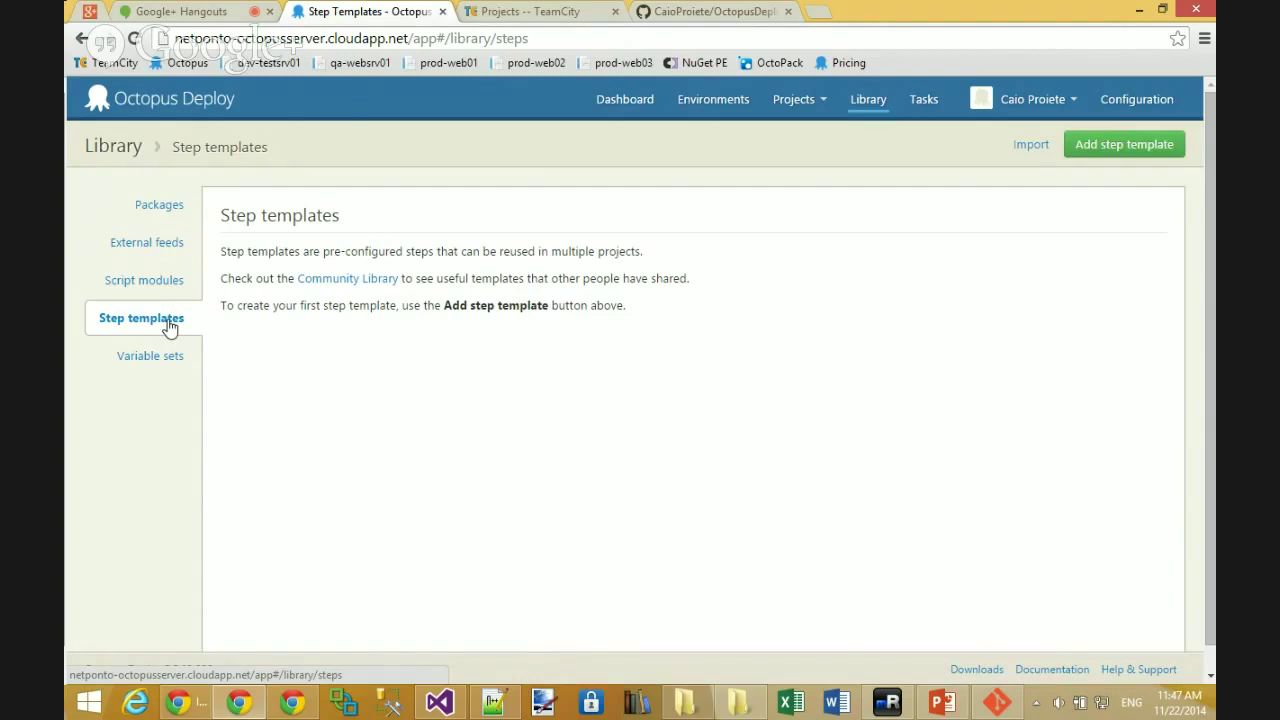
# - Open the Community Library in a new window and search 'iis', reviewing the IIS AppPool templates
pyautogui.rightClick(310, 280)
pyautogui.click(318, 313)
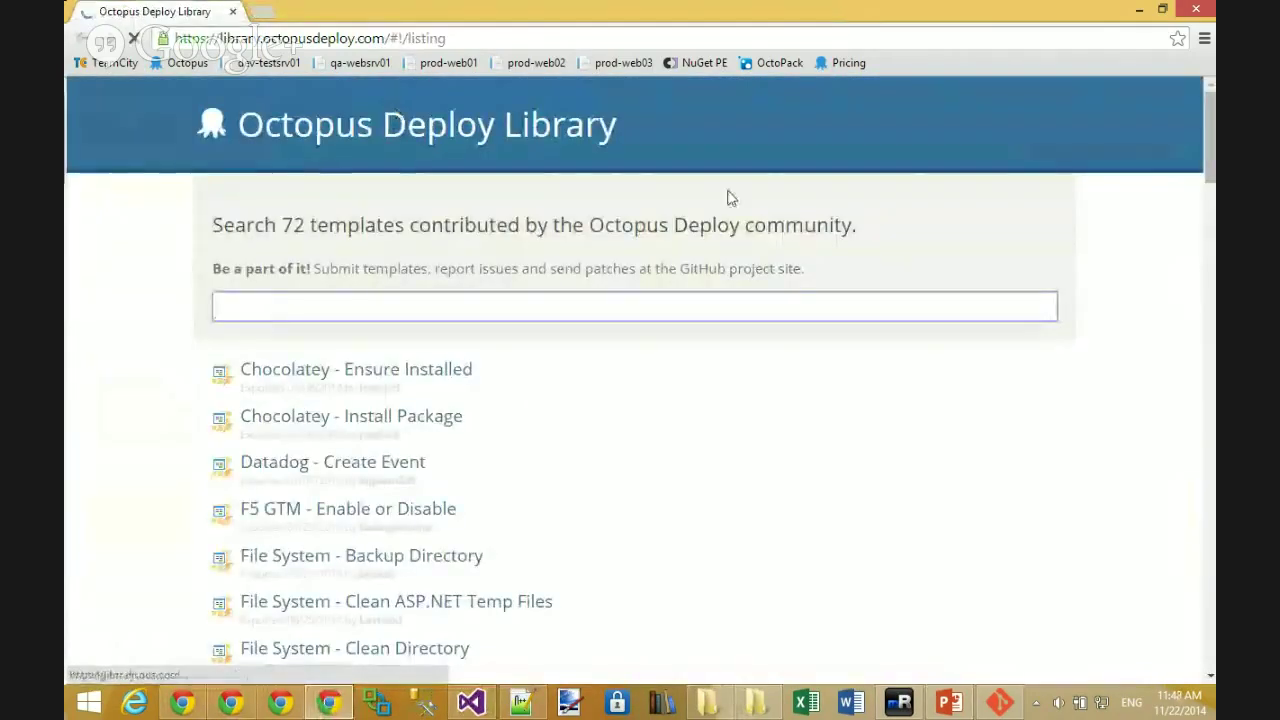
pyautogui.doubleClick(294, 225)
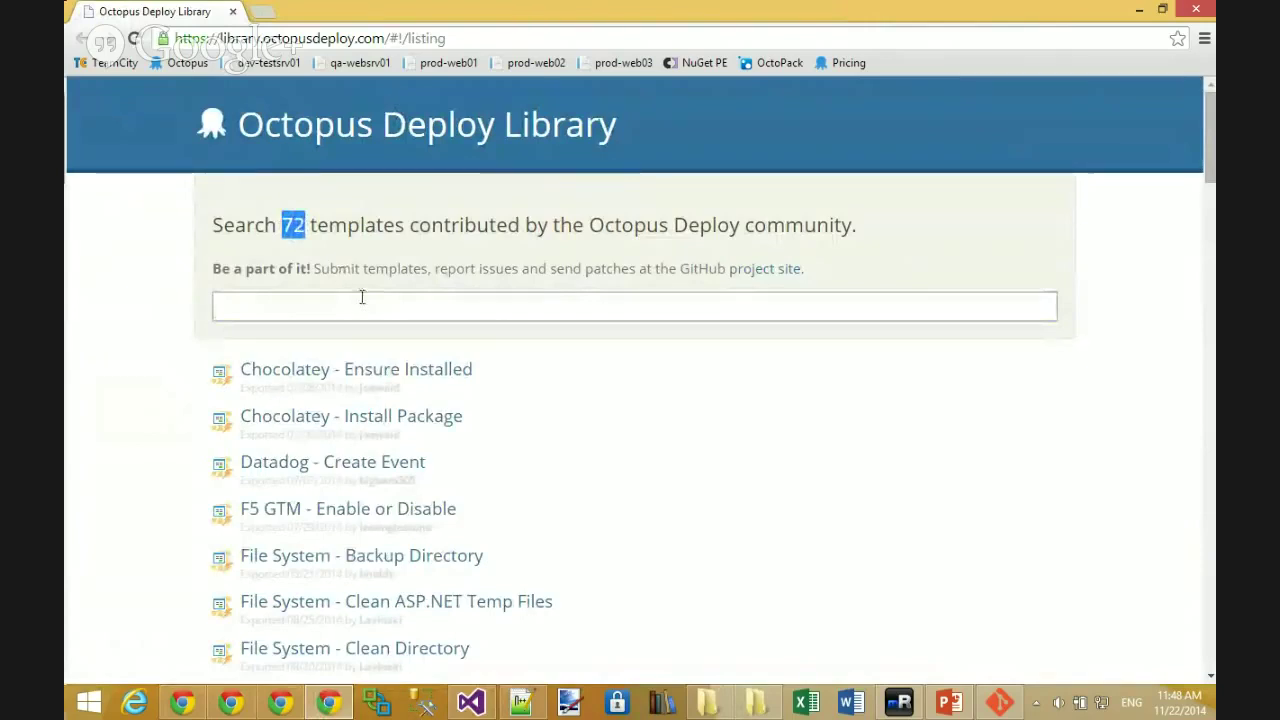
pyautogui.click(366, 306)
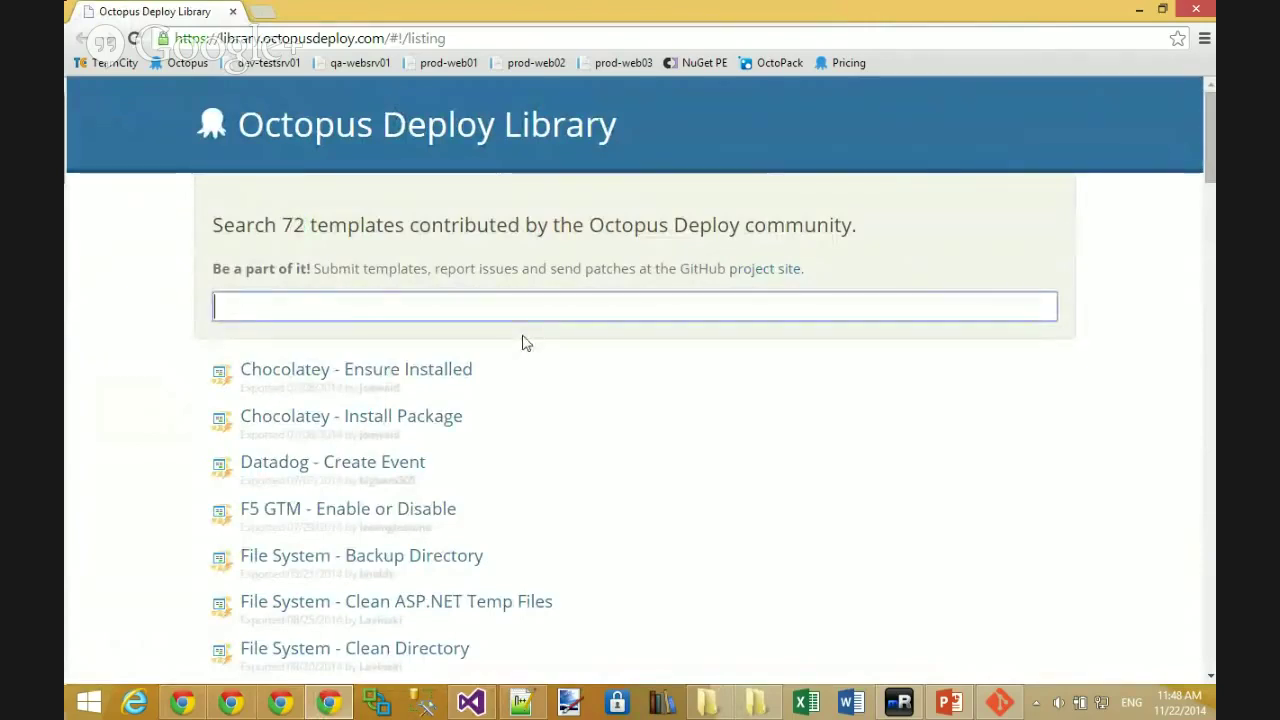
pyautogui.write('iis')
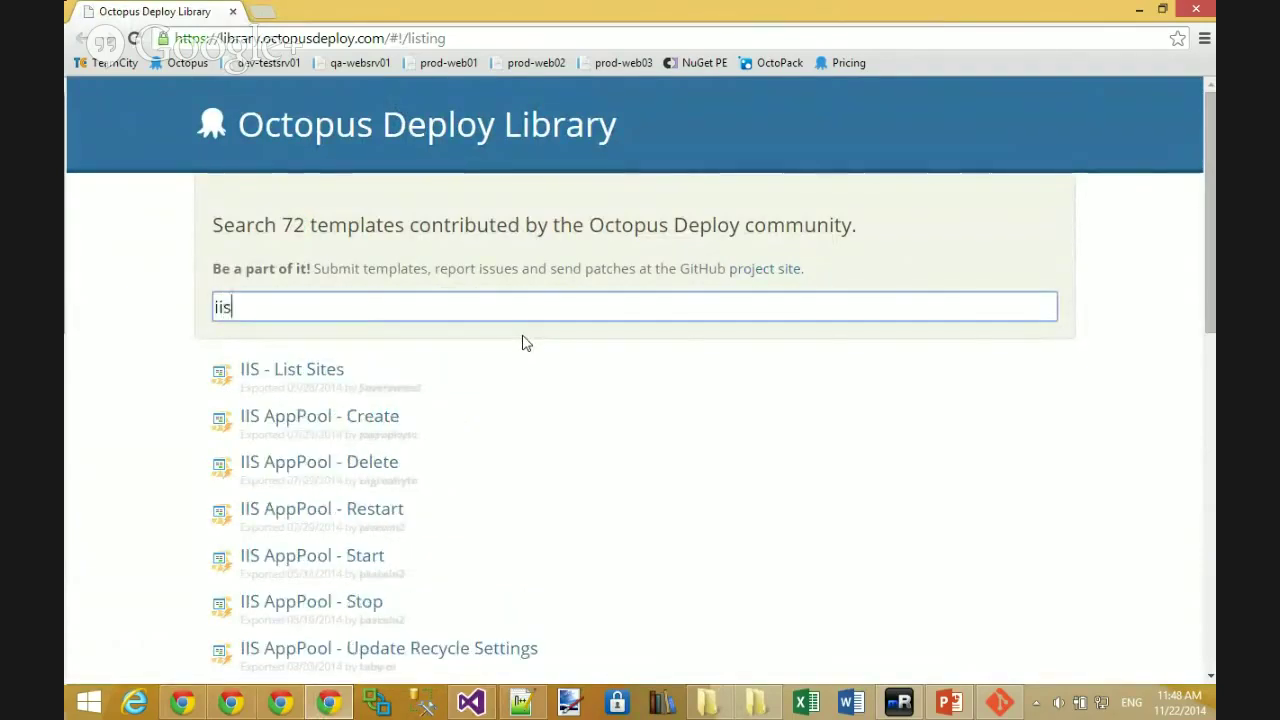
pyautogui.scroll(-2, 1204, 240)
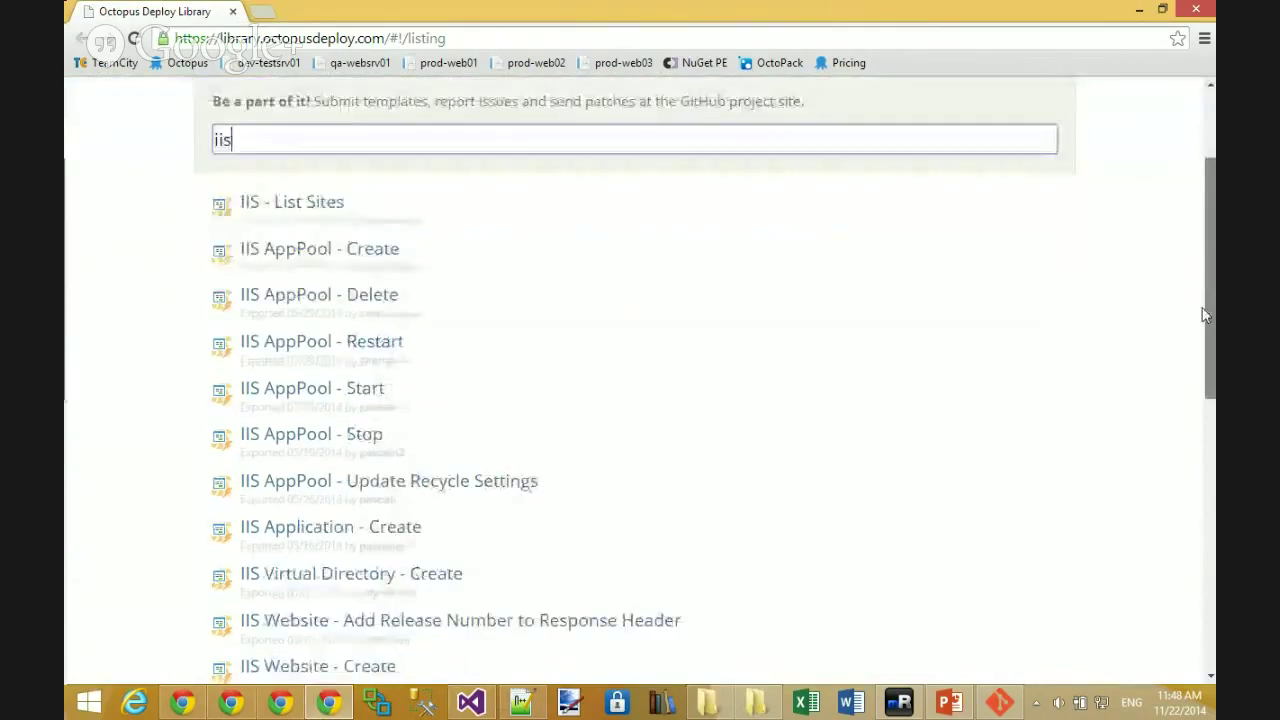
pyautogui.moveTo(404, 240); pyautogui.dragTo(271, 249)
pyautogui.moveTo(385, 375); pyautogui.dragTo(242, 380)
pyautogui.moveTo(409, 423); pyautogui.dragTo(249, 434)
pyautogui.moveTo(606, 480); pyautogui.dragTo(443, 470)
pyautogui.scroll(-2, 1194, 400)
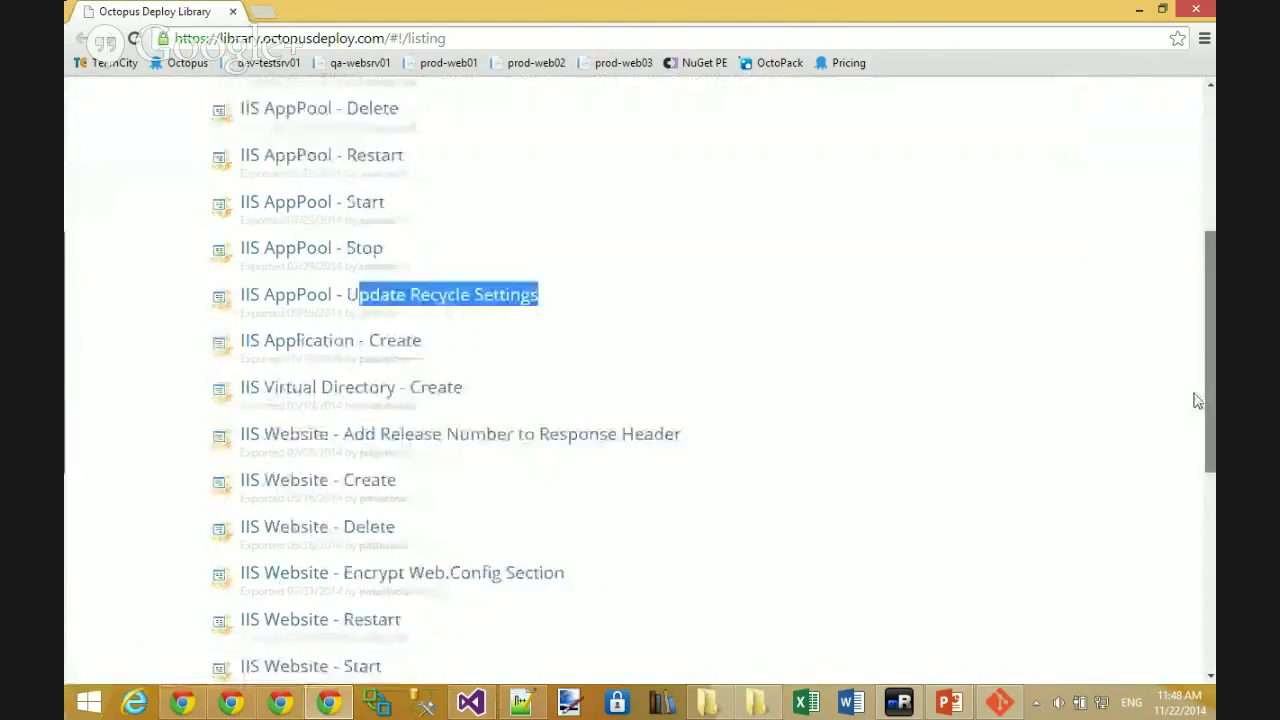
pyautogui.scroll(4, 1177, 257)
# - Search 'FileSys' and point out Clean ASP.NET Temp Files, Clean Directory and Zip Directory Contents
pyautogui.moveTo(354, 309); pyautogui.dragTo(67, 318)
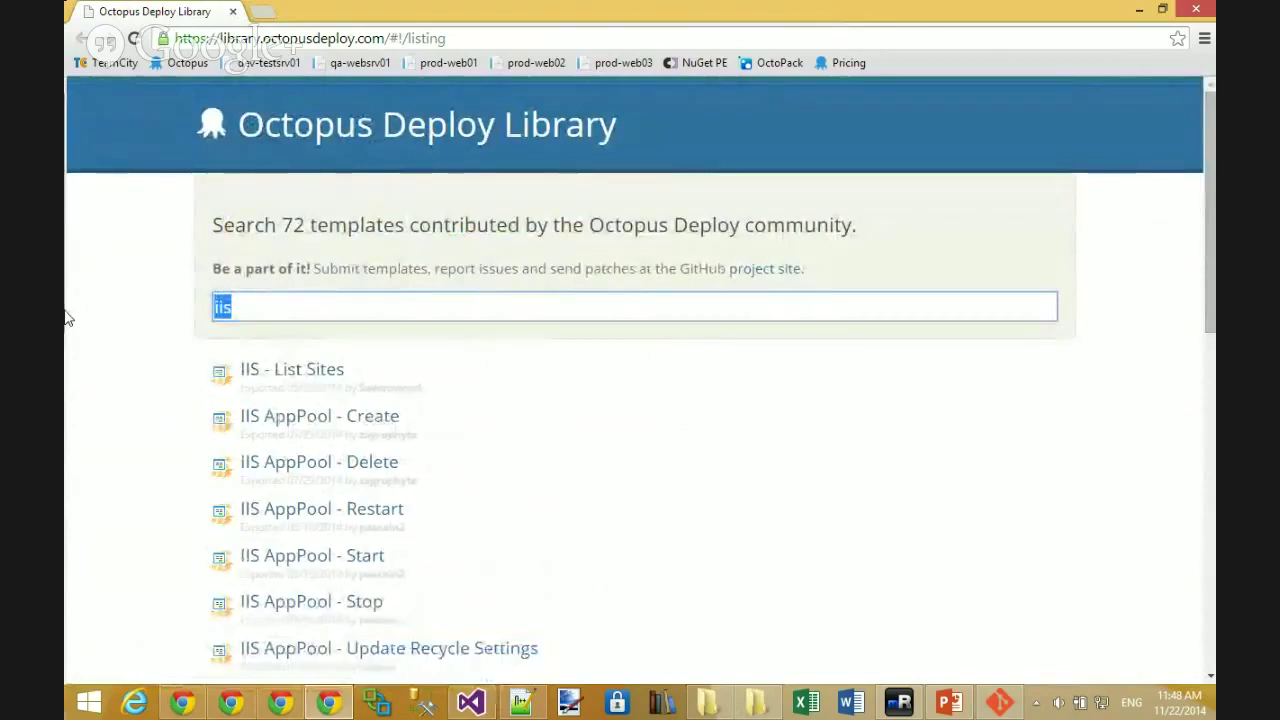
pyautogui.write('FileSys')
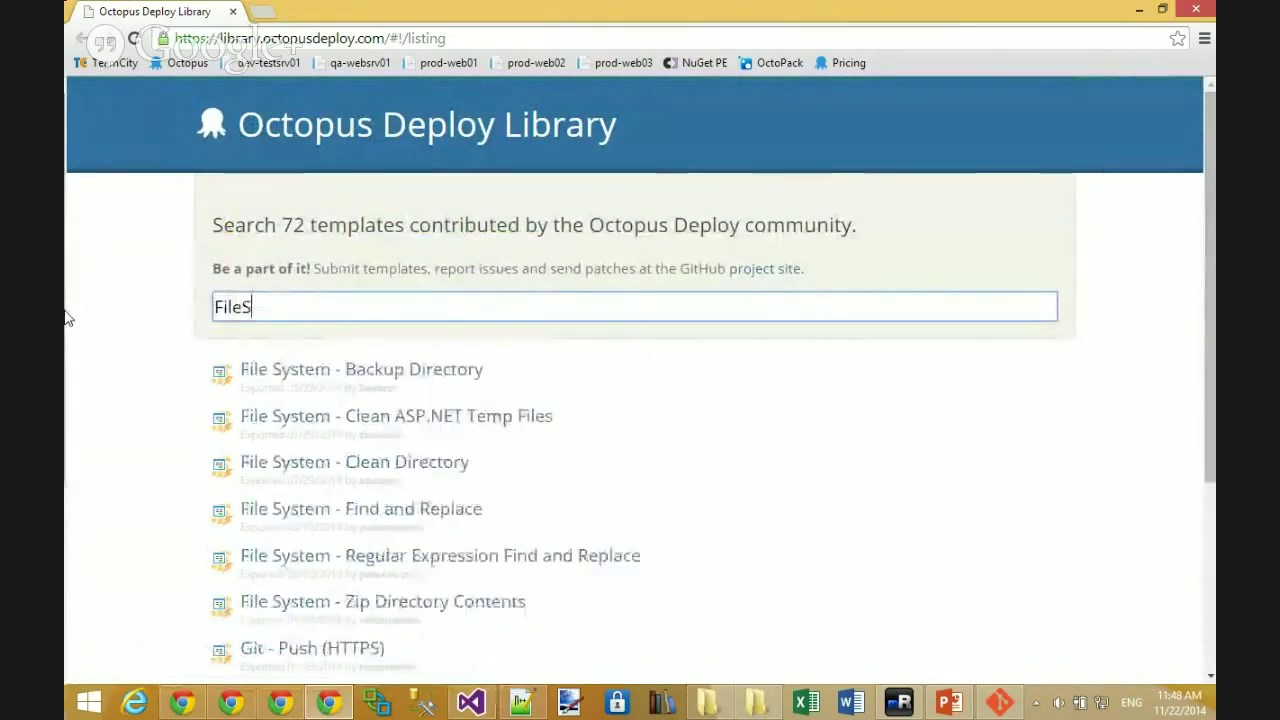
pyautogui.press('BackSpace')
pyautogui.press('BackSpace')
pyautogui.write('Sys')
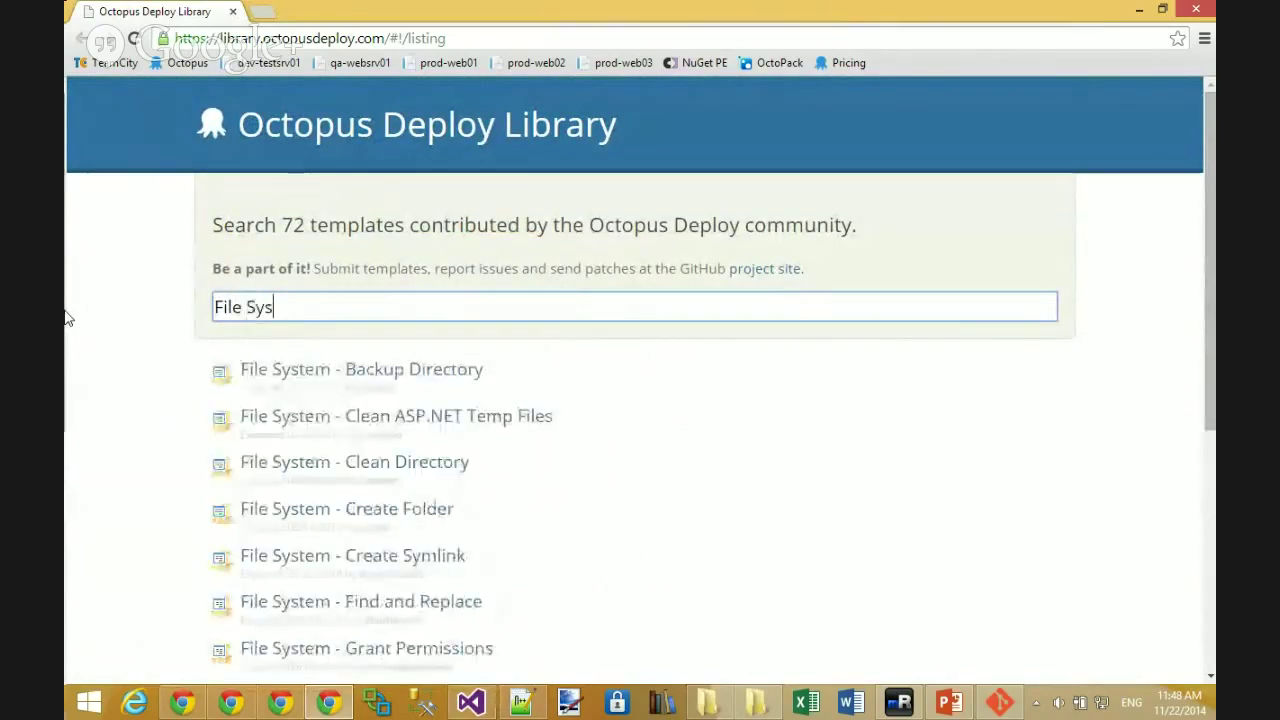
pyautogui.scroll(-3, 1207, 276)
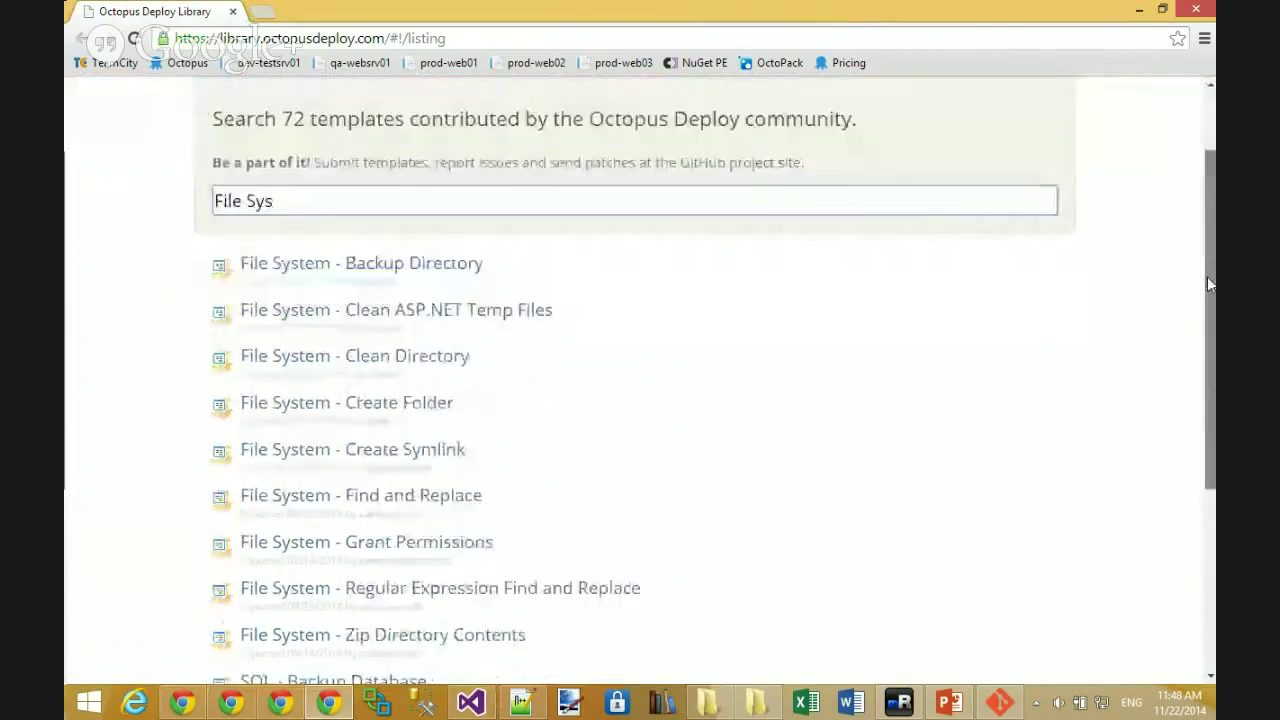
pyautogui.moveTo(591, 189); pyautogui.dragTo(355, 192)
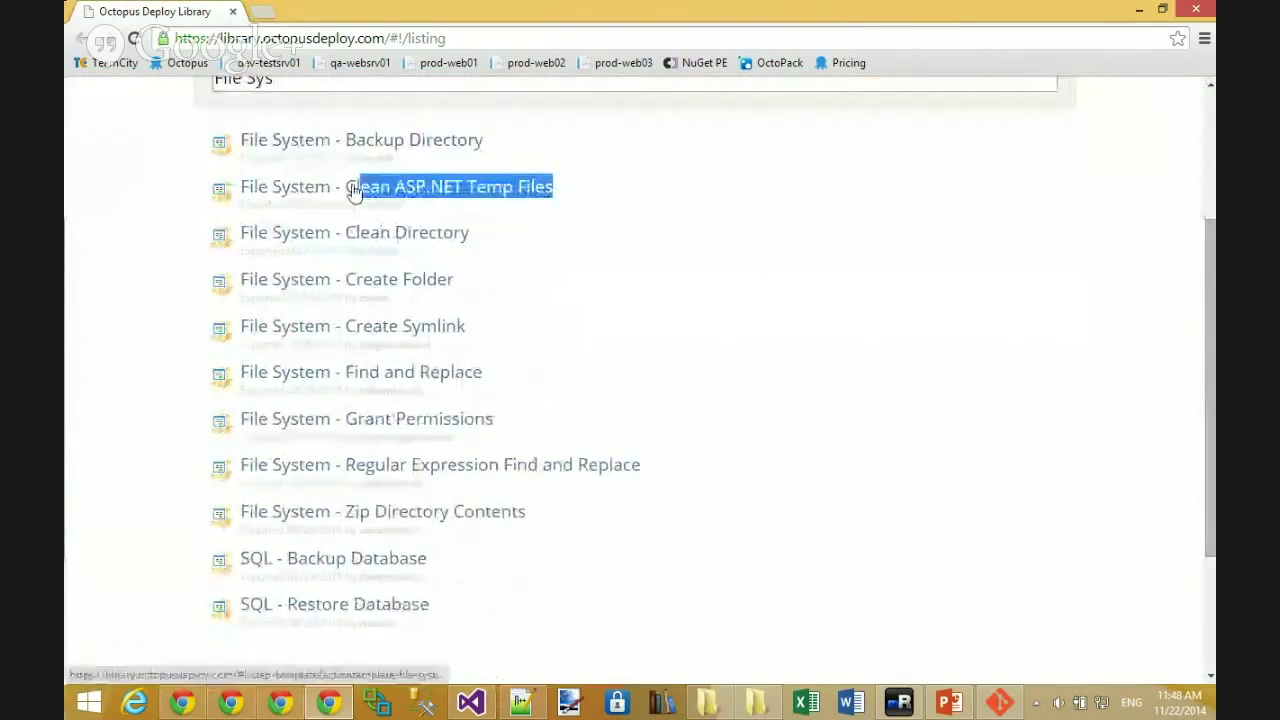
pyautogui.moveTo(469, 233); pyautogui.dragTo(302, 242)
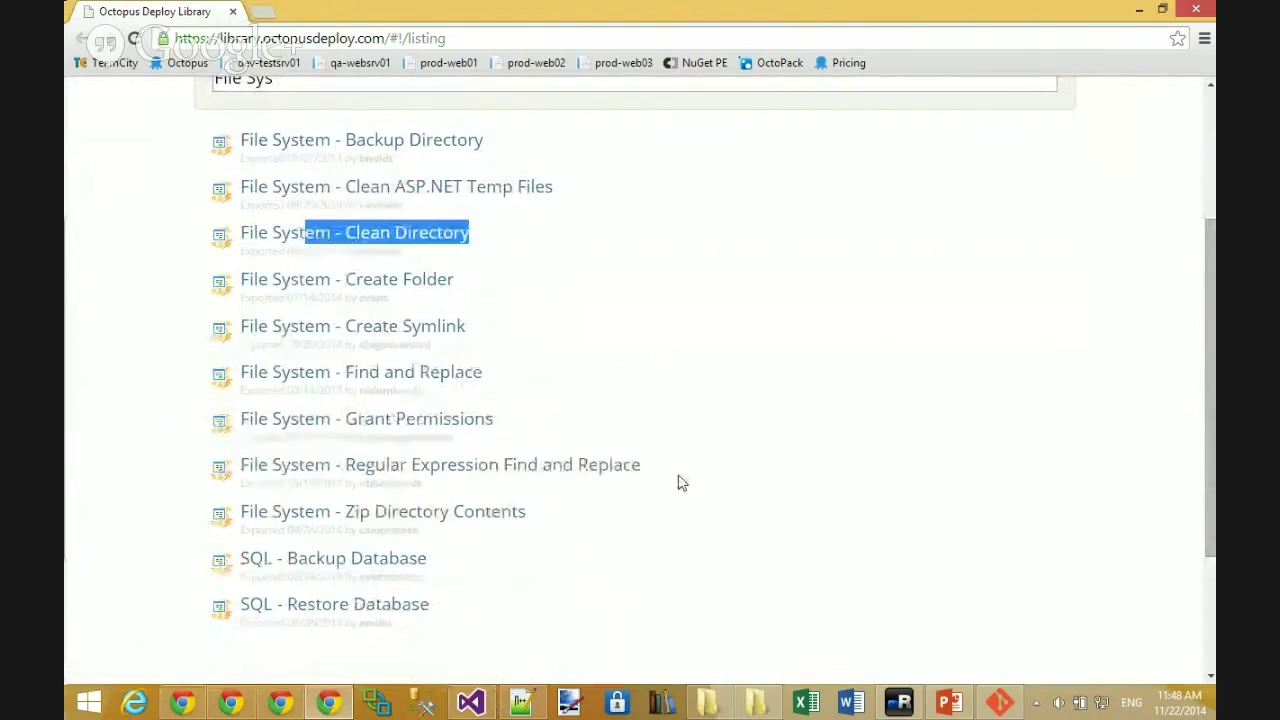
pyautogui.moveTo(422, 483); pyautogui.dragTo(381, 480)
pyautogui.moveTo(569, 517); pyautogui.dragTo(302, 515)
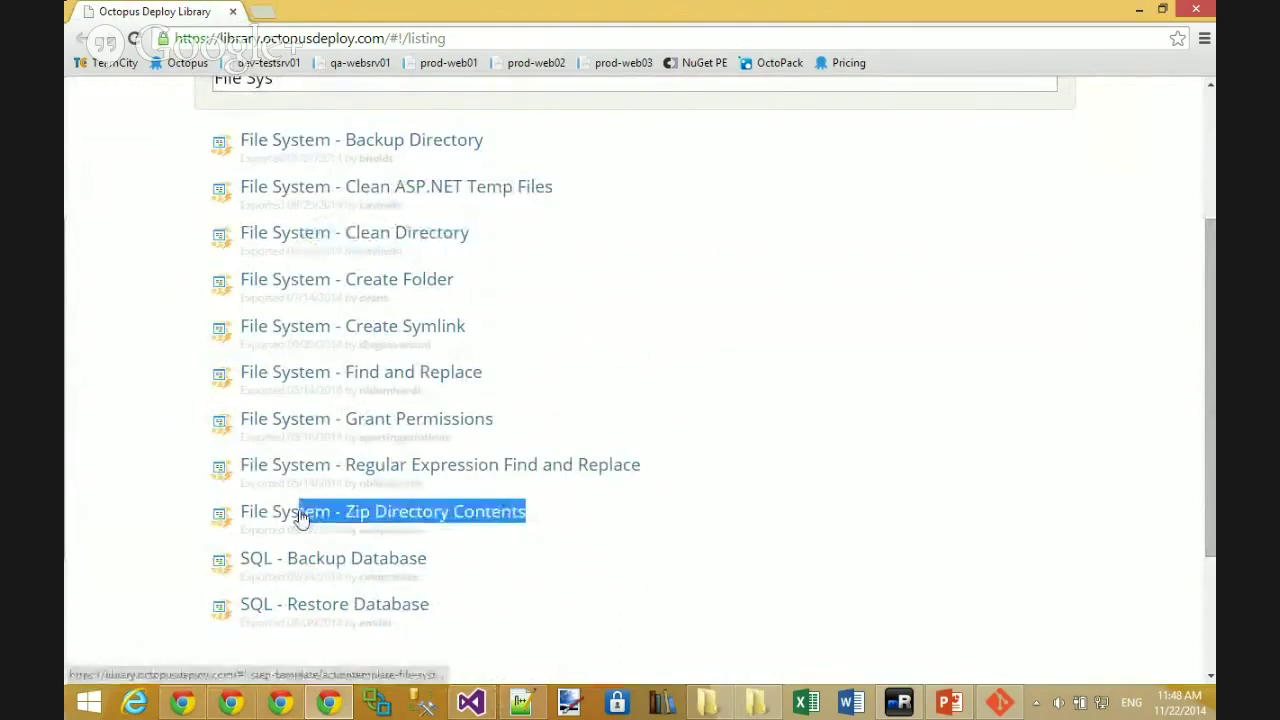
# - Check the Zip Directory Contents template's author, then close the community library window
pyautogui.click(846, 238)
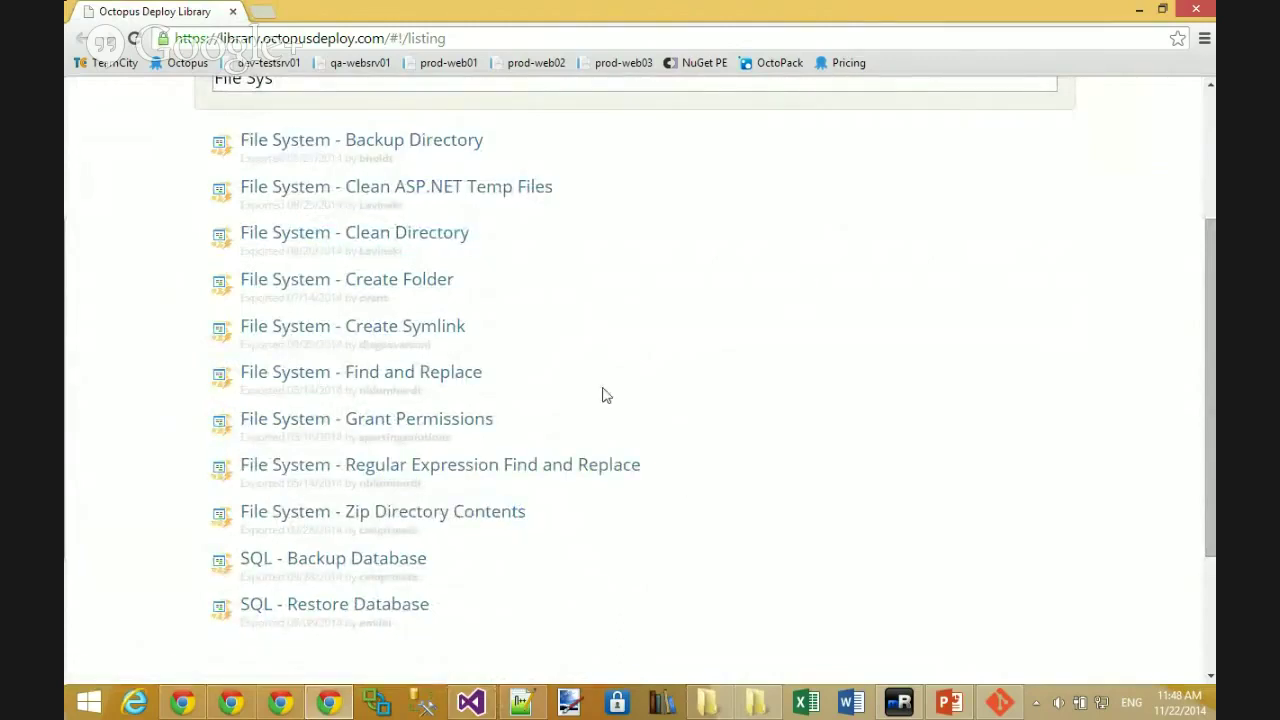
pyautogui.moveTo(456, 531); pyautogui.dragTo(344, 530)
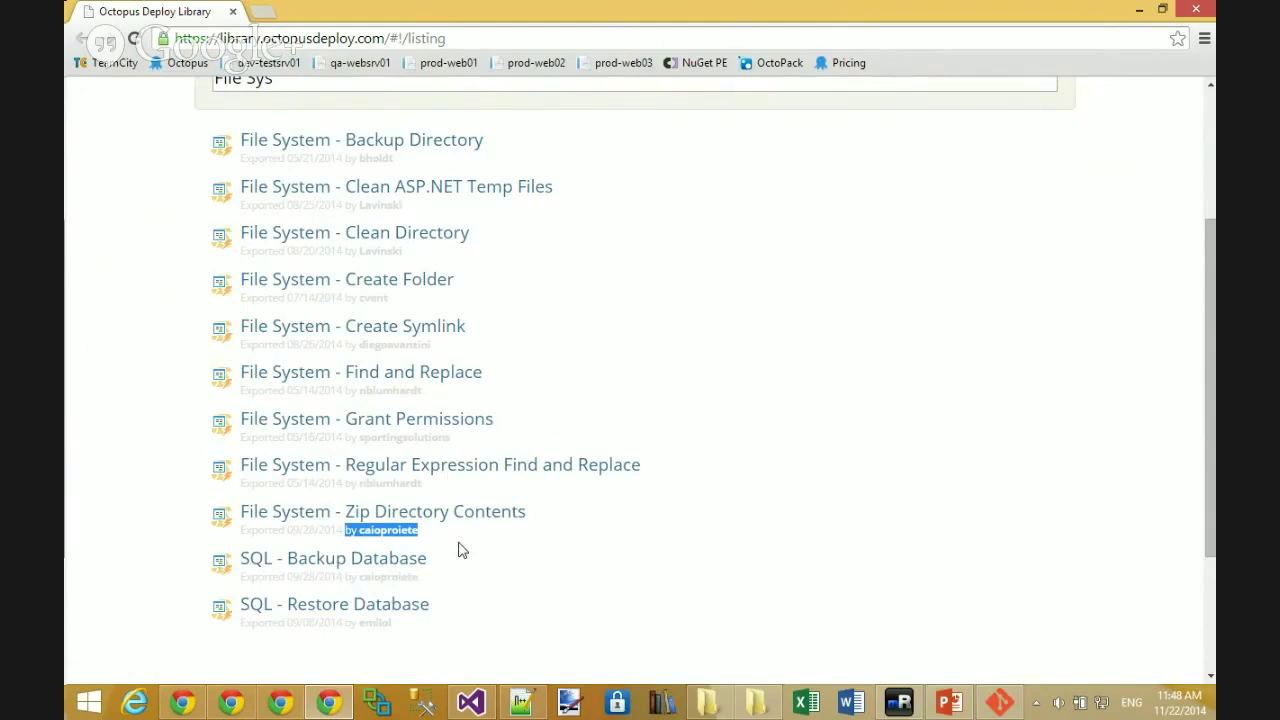
pyautogui.click(714, 424)
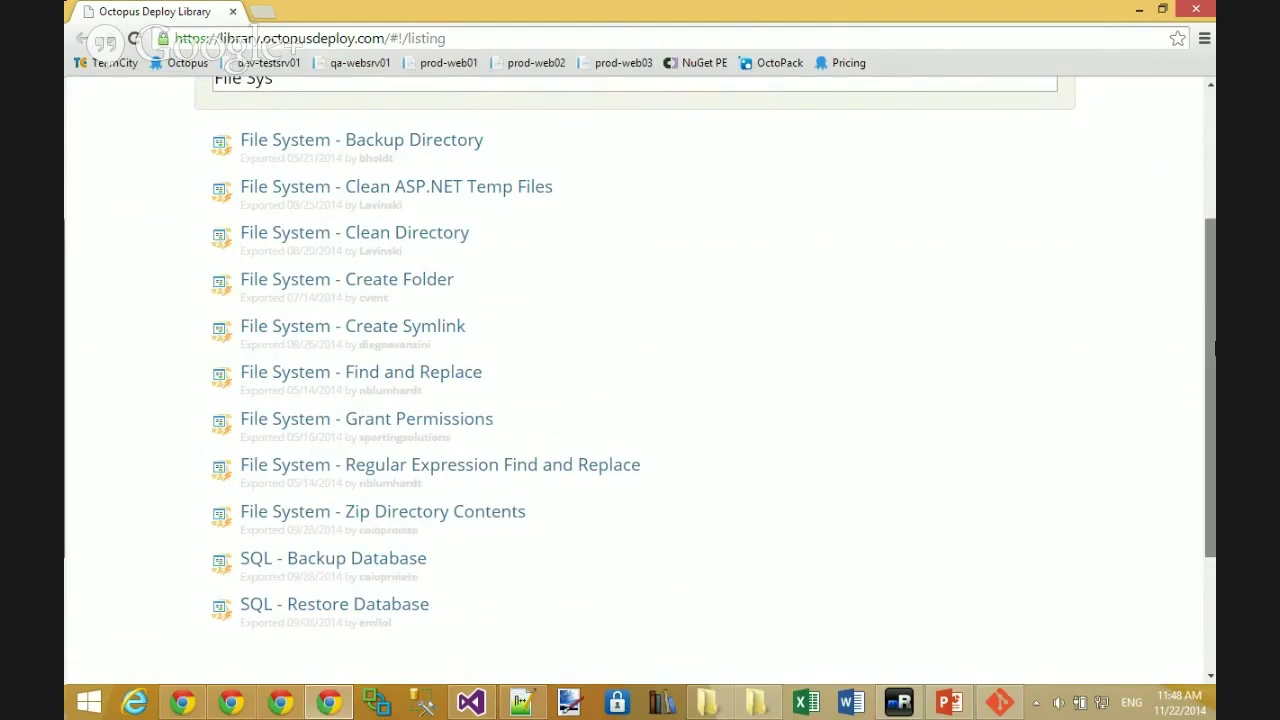
pyautogui.scroll(3, 1152, 186)
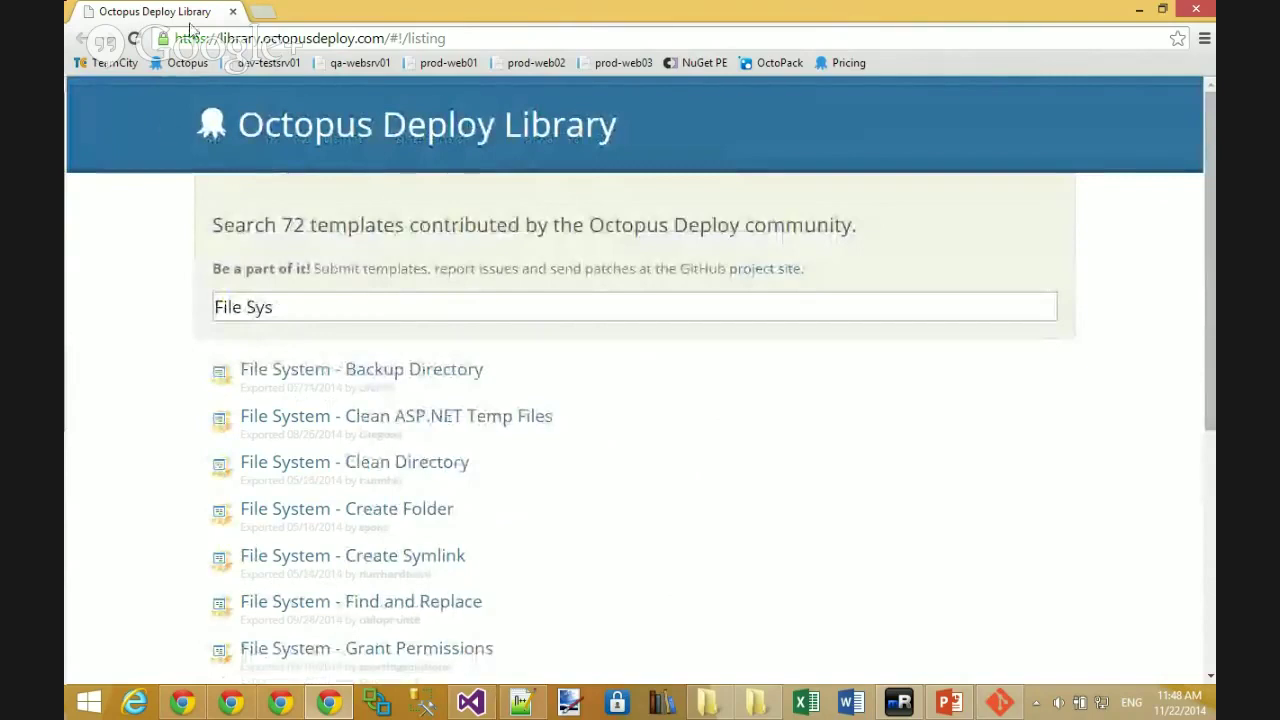
pyautogui.click(232, 12)
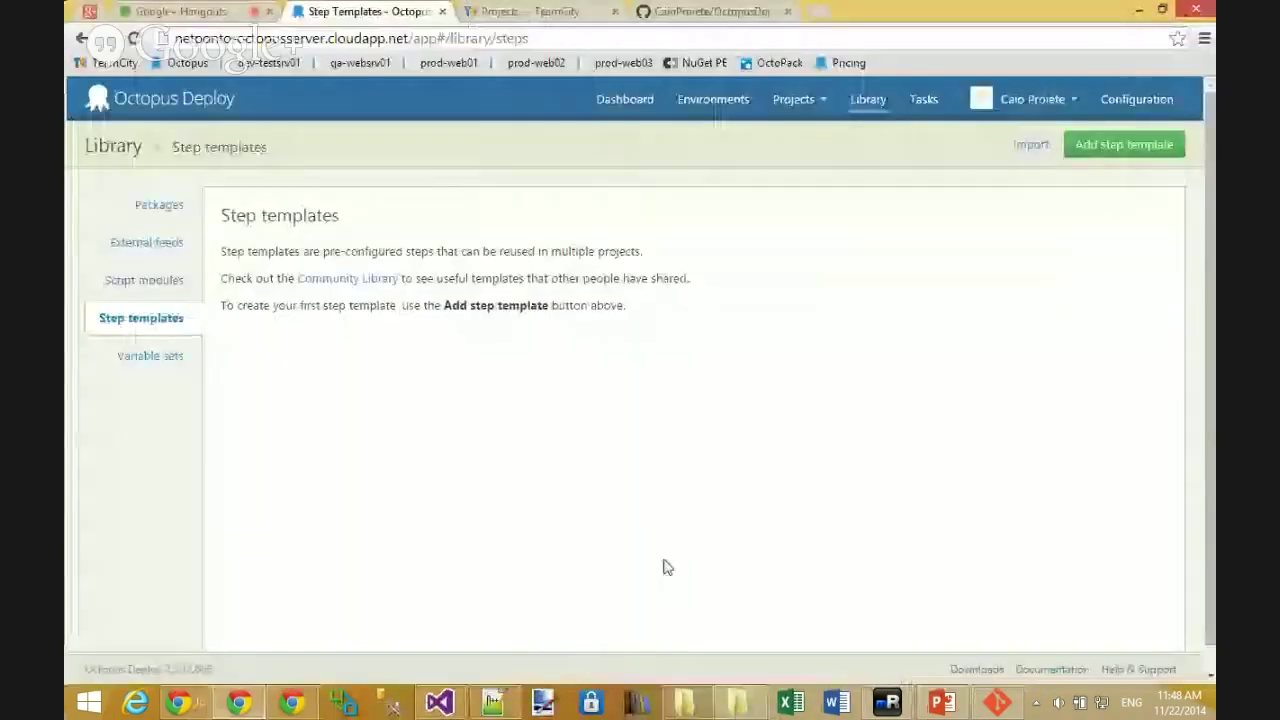
# - View the empty Library Variable sets page, then move to the Environments overview
pyautogui.click(157, 355)
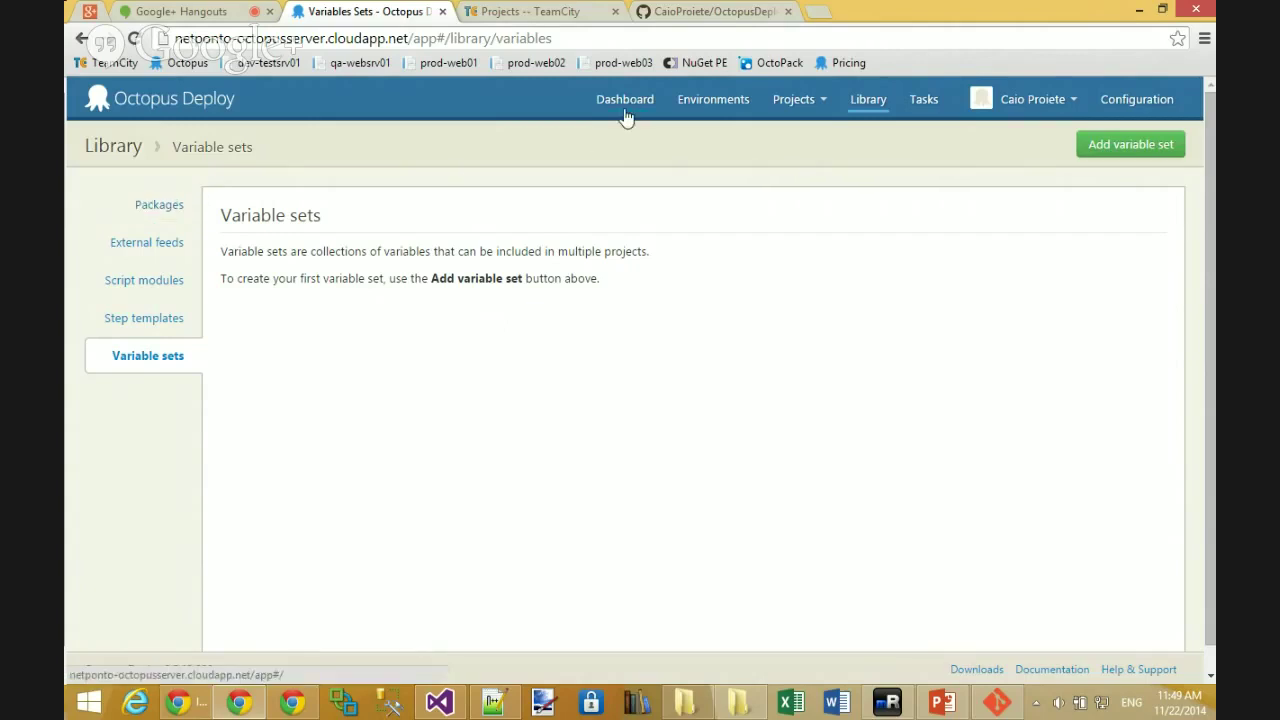
pyautogui.click(713, 104)
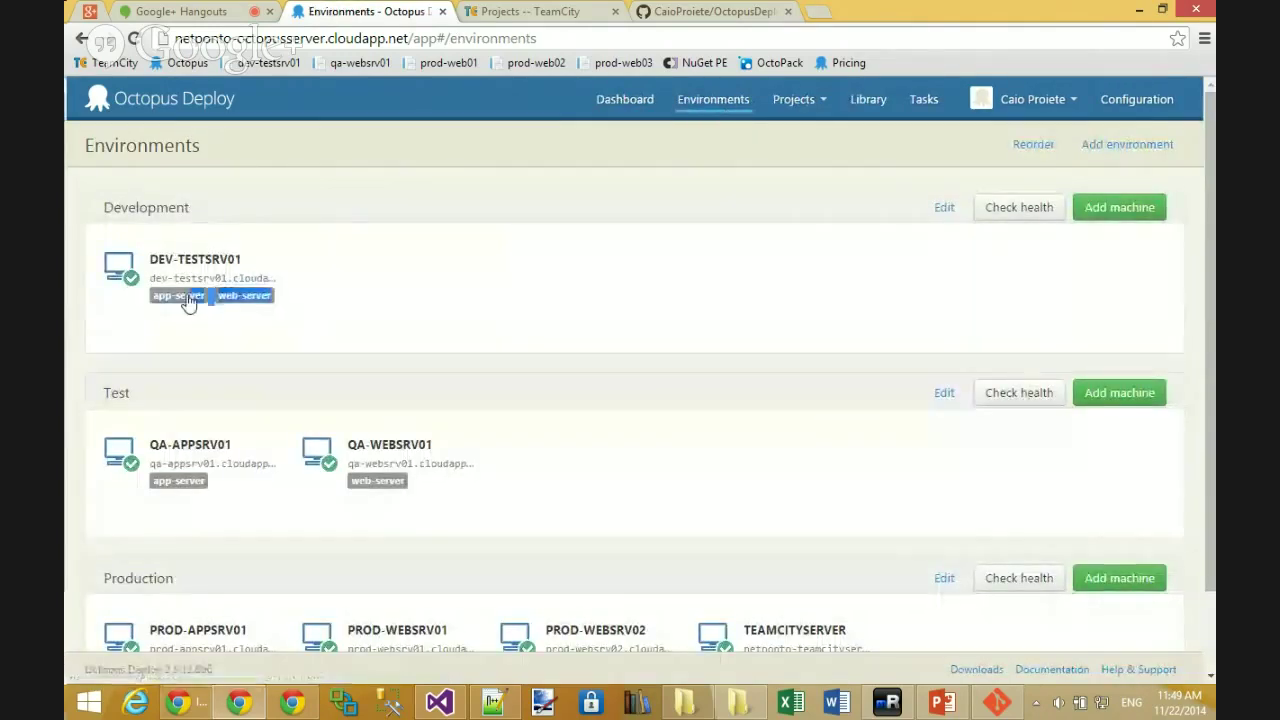
# - Add a new custom role to machine DEV-TESTSRV01 and save it
pyautogui.click(160, 297)
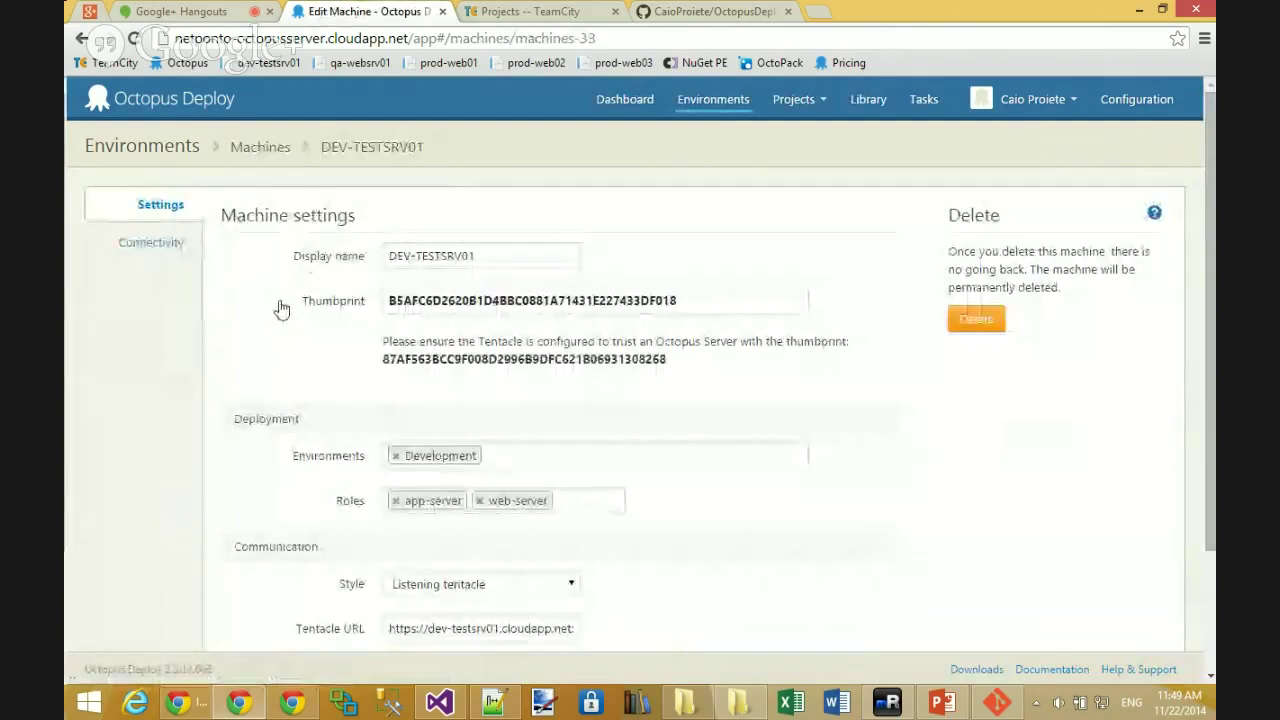
pyautogui.scroll(-1, 577, 386)
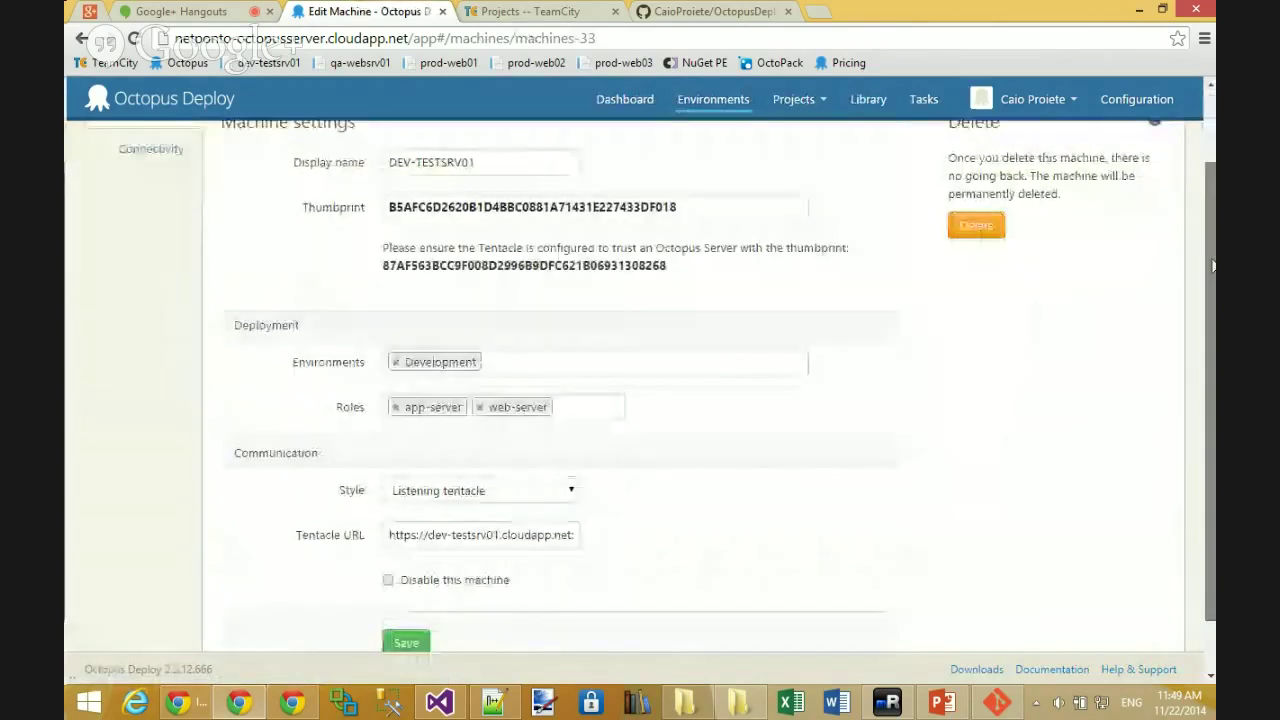
pyautogui.click(591, 398)
pyautogui.write('caio')
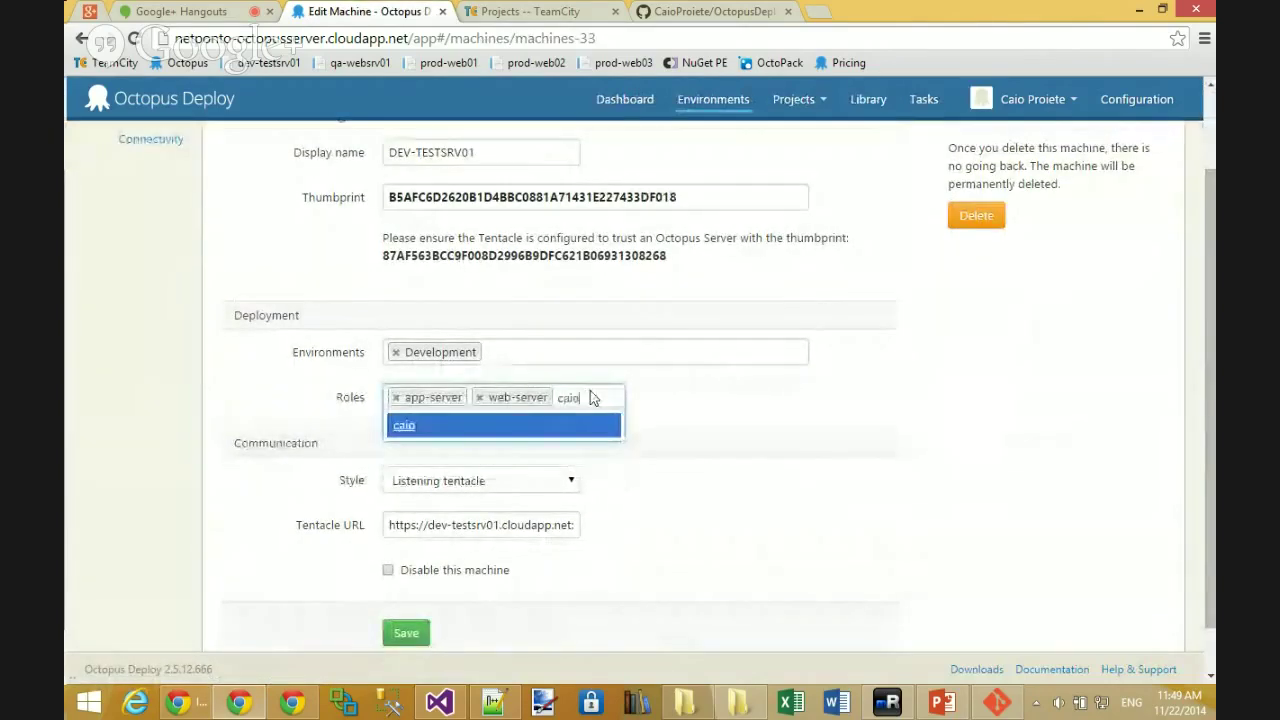
pyautogui.press('Return')
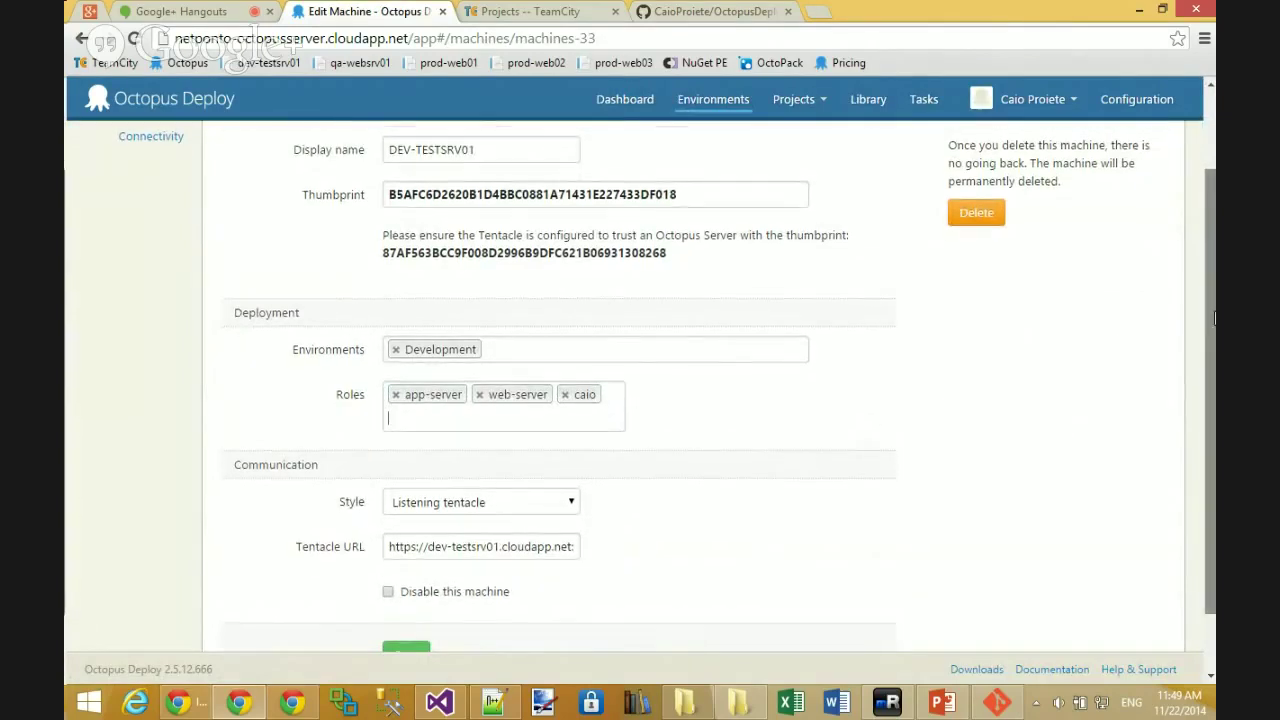
pyautogui.scroll(-1, 1210, 400)
pyautogui.click(422, 580)
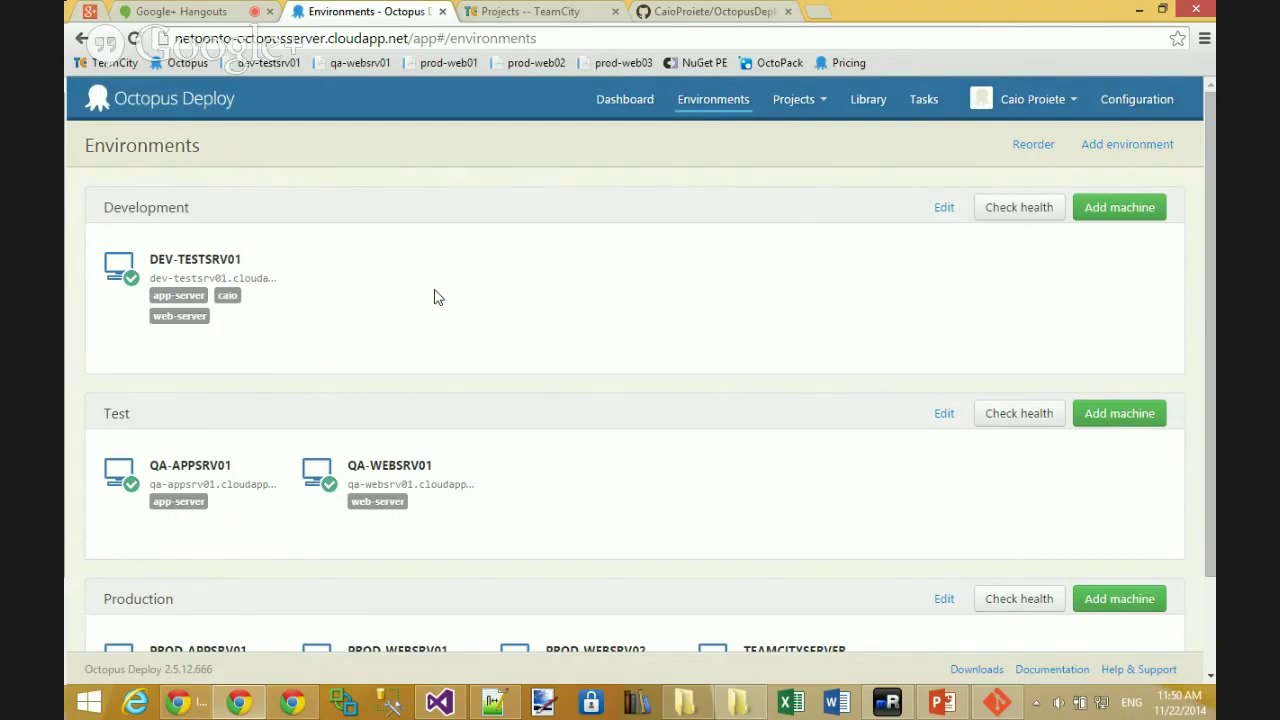
# - Open the MeuSiteAspNet project's Variables page from the all-projects list
pyautogui.click(866, 104)
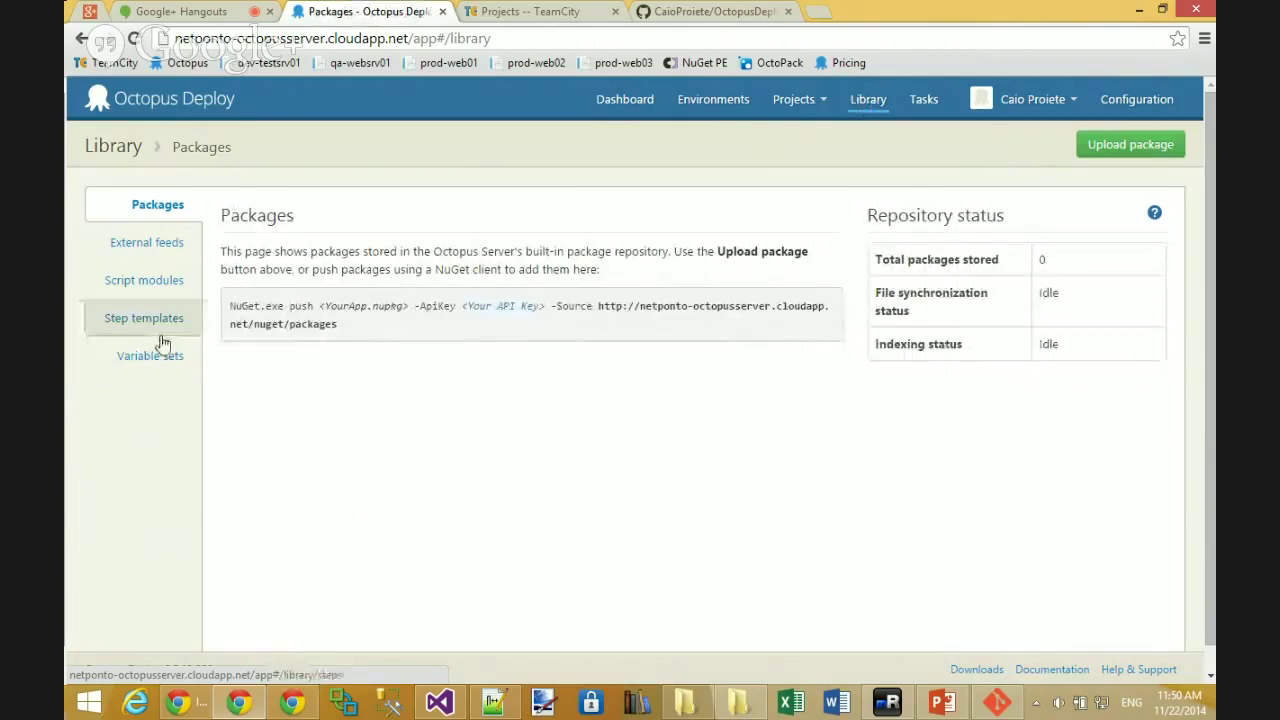
pyautogui.click(794, 99)
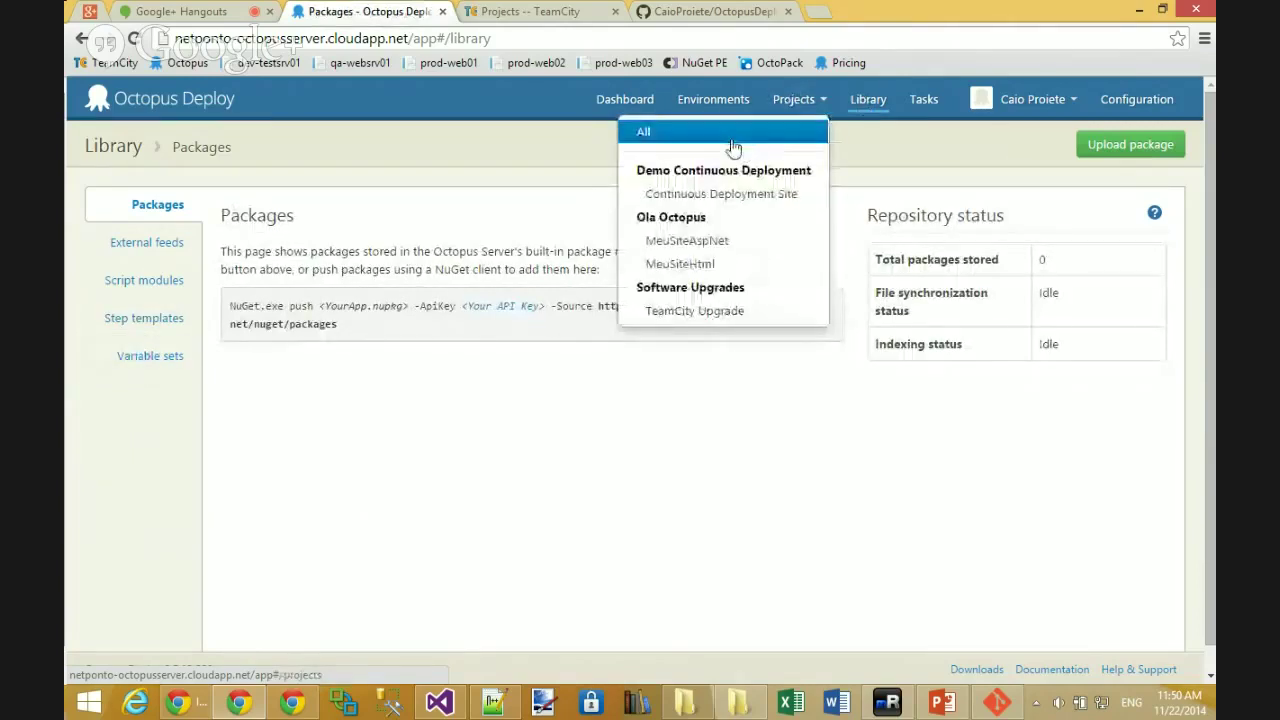
pyautogui.click(727, 141)
pyautogui.click(371, 270)
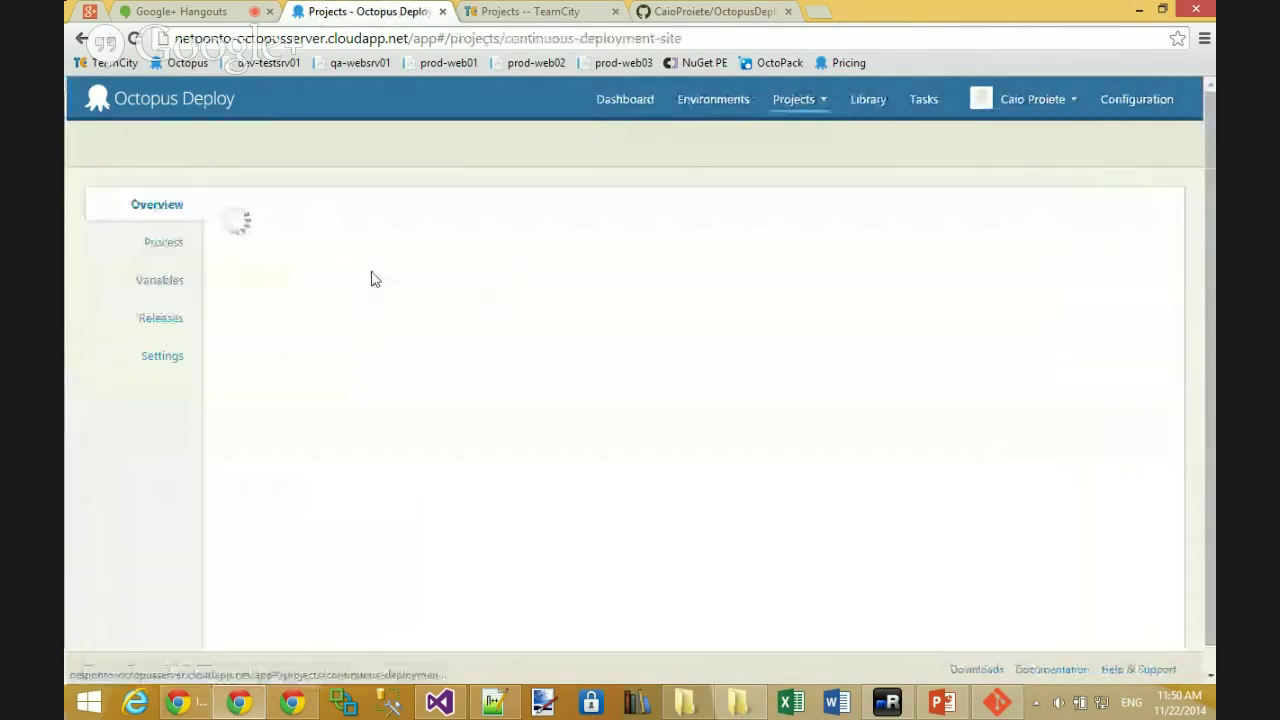
pyautogui.click(796, 100)
pyautogui.click(771, 144)
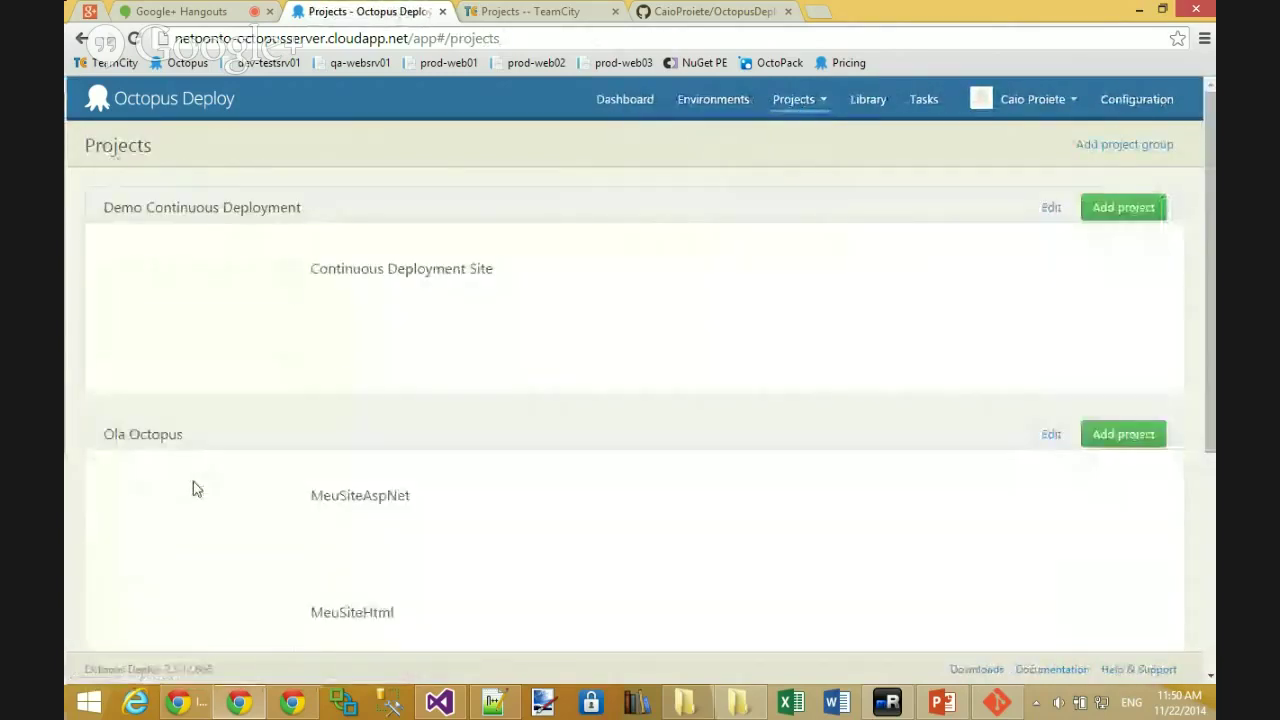
pyautogui.click(363, 500)
pyautogui.click(162, 280)
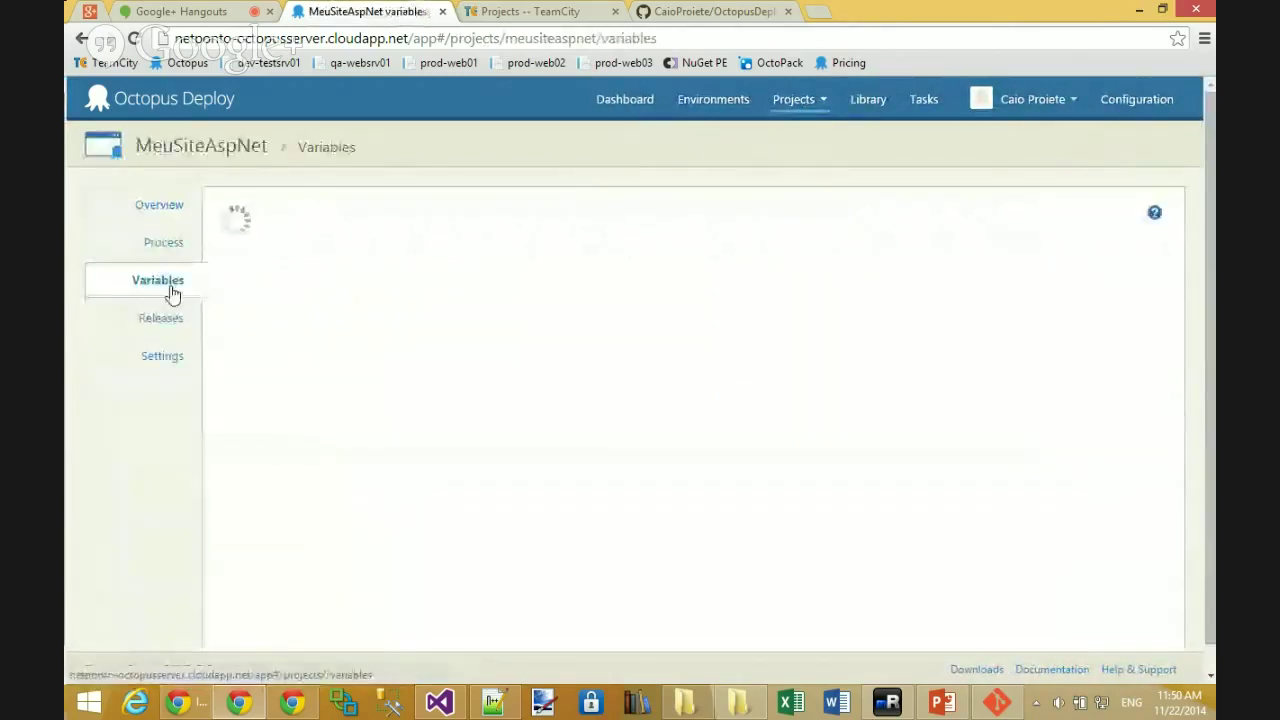
# - Add a ConnectionString variable with a value, scoped only to the custom machine role
pyautogui.click(380, 310)
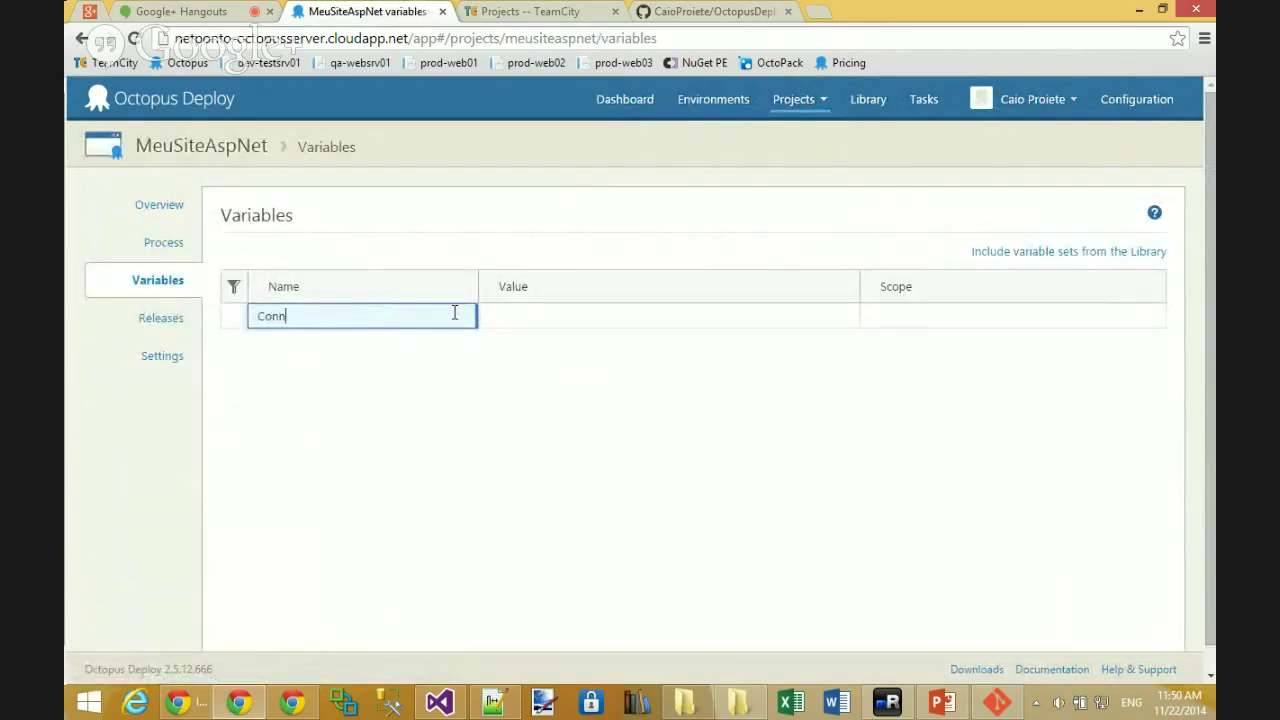
pyautogui.write('ConnectionS')
pyautogui.press('Tab')
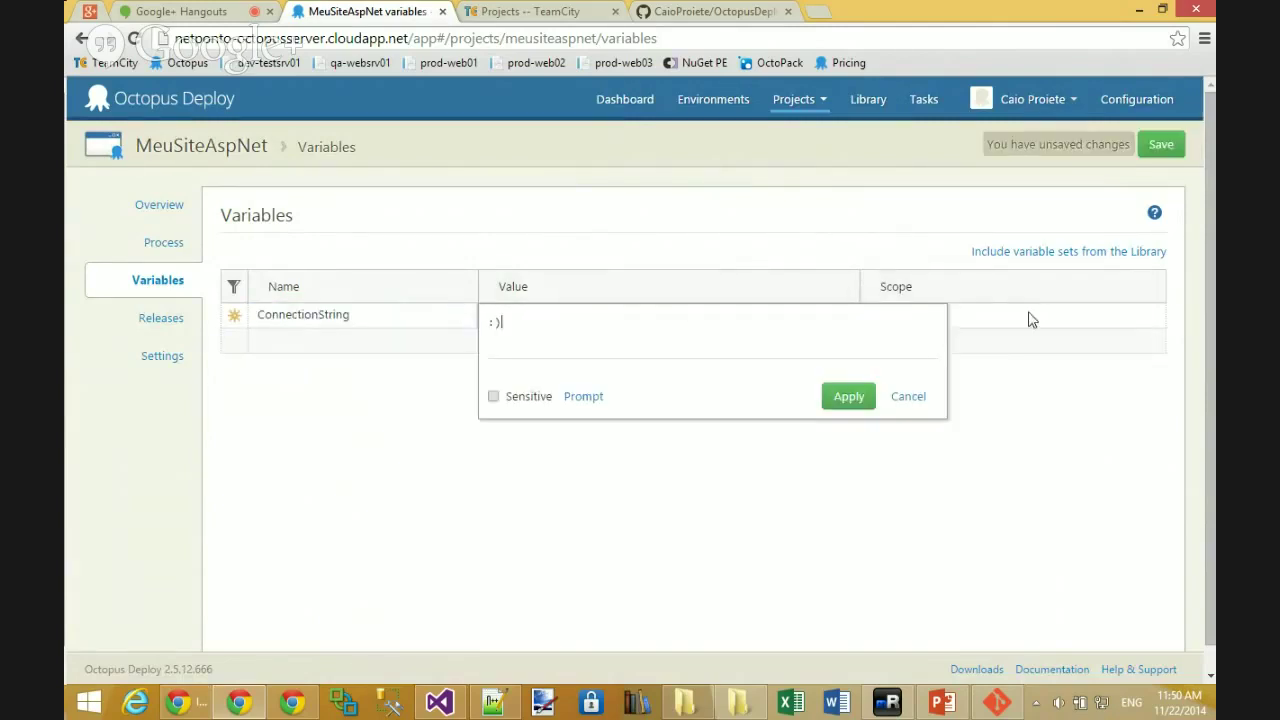
pyautogui.click(950, 320)
pyautogui.press('Return')
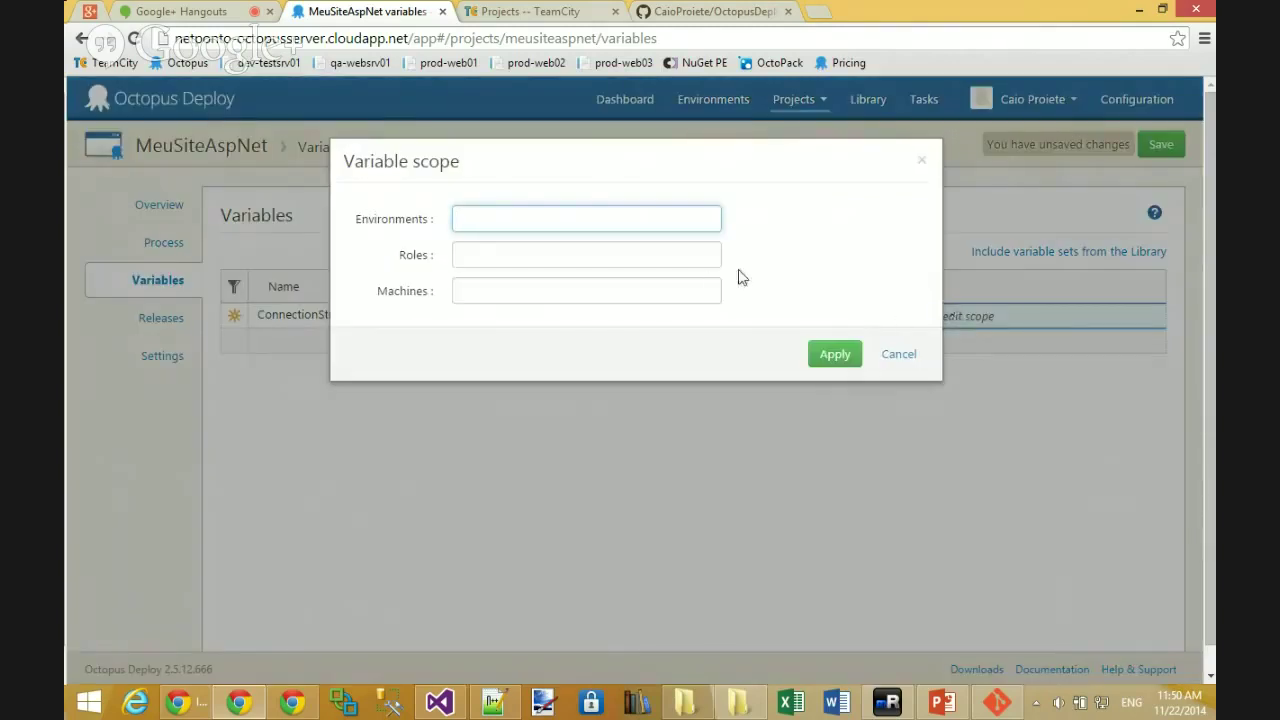
pyautogui.write('prod')
pyautogui.press('BackSpace')
pyautogui.press('BackSpace')
pyautogui.press('BackSpace')
pyautogui.press('BackSpace')
pyautogui.press('Tab')
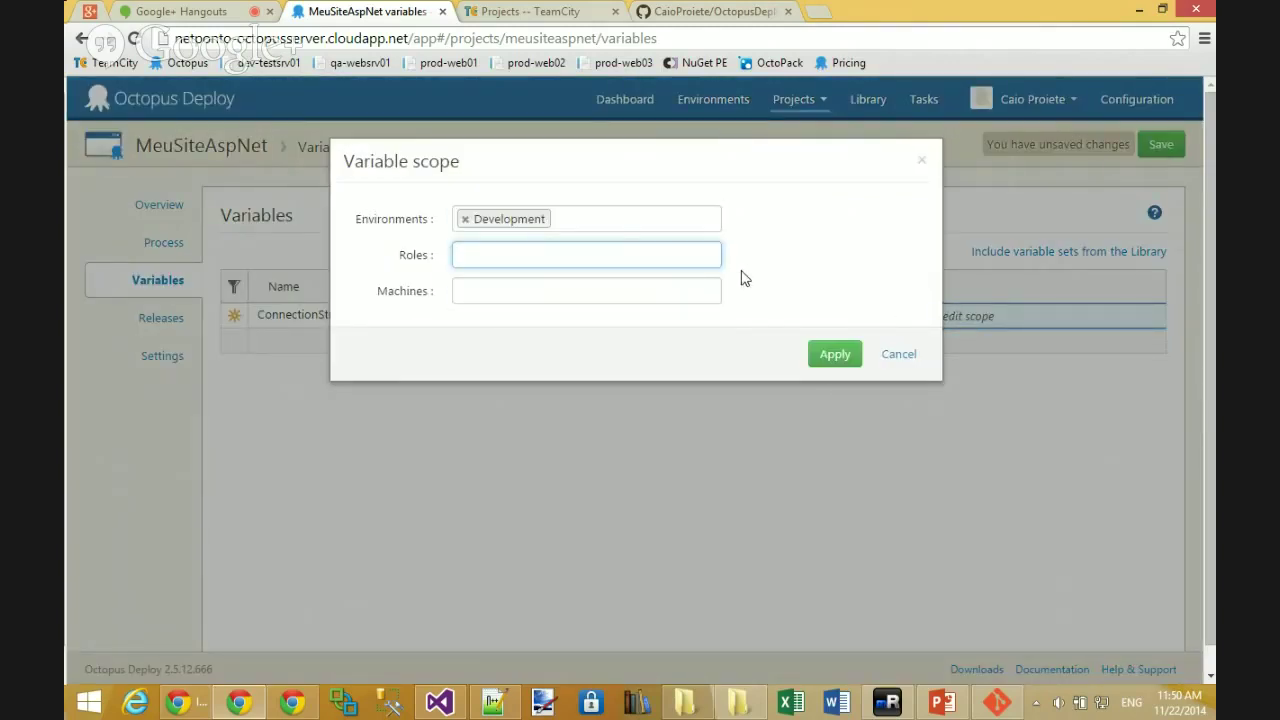
pyautogui.write('caio')
pyautogui.press('Tab')
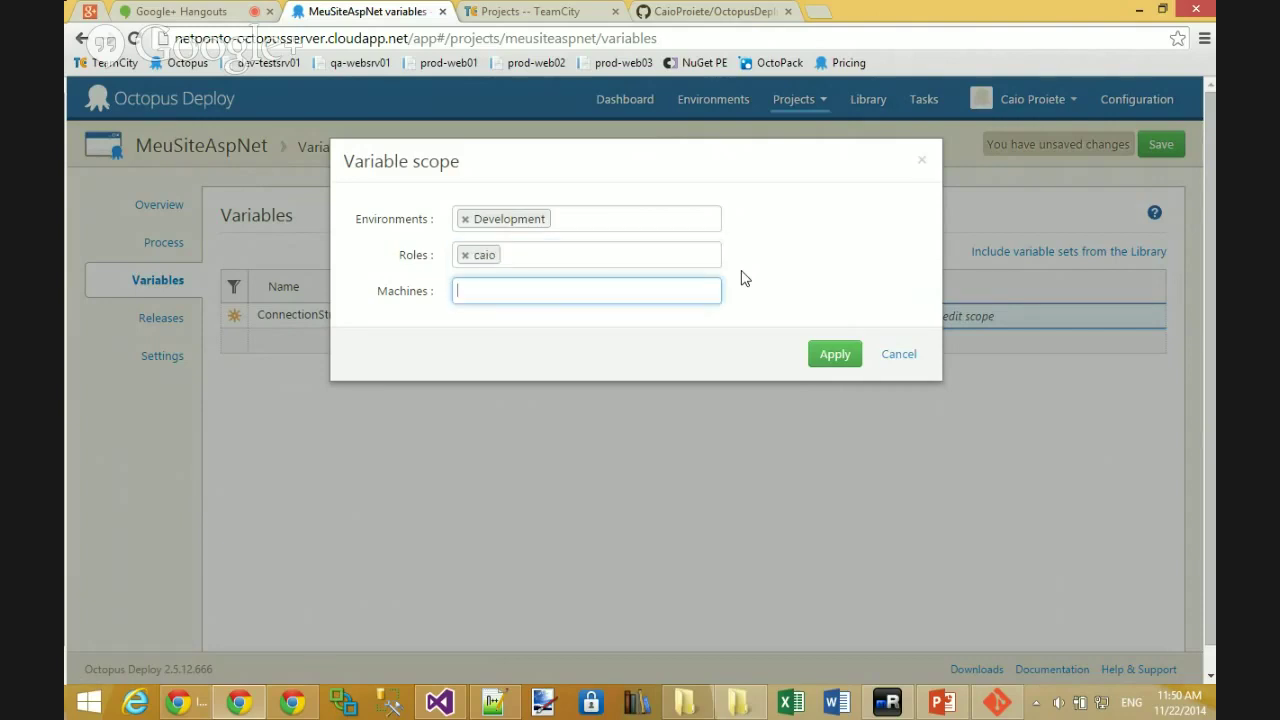
pyautogui.click(465, 219)
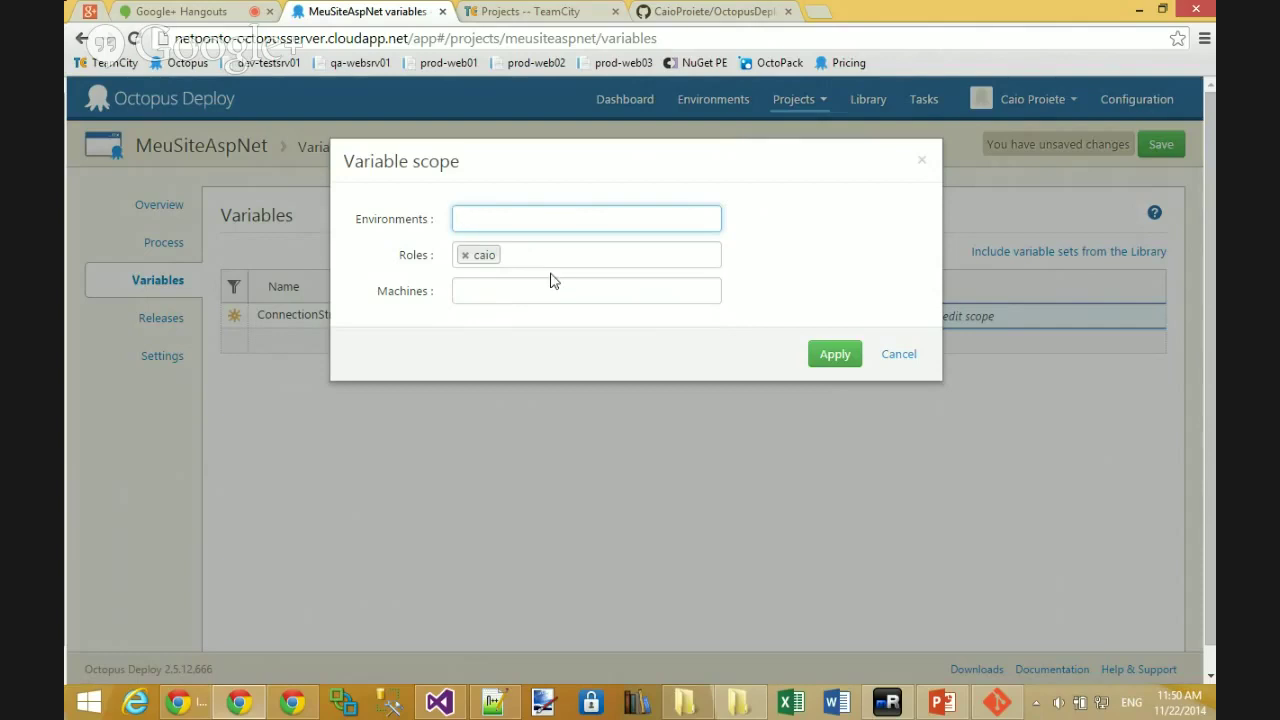
pyautogui.click(830, 355)
# - Review the ConnectionString variable's fields, then delete it so the list stays empty
pyautogui.click(346, 318)
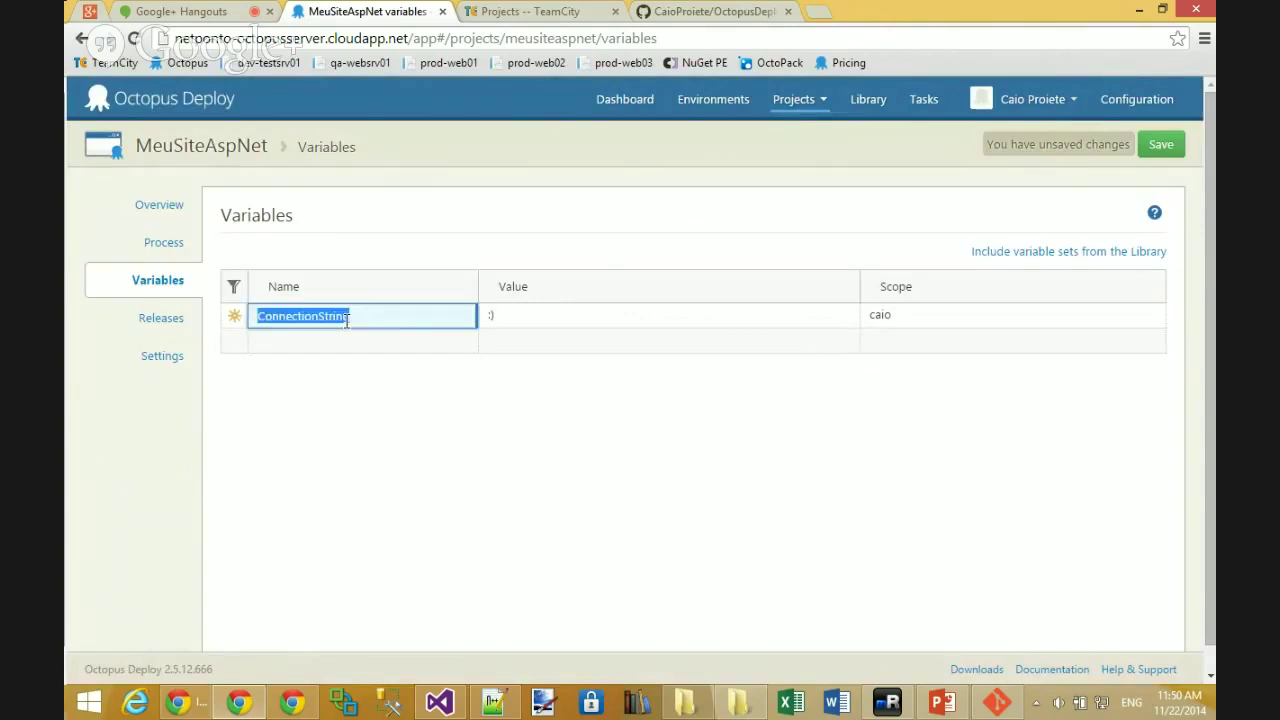
pyautogui.click(520, 318)
pyautogui.click(968, 320)
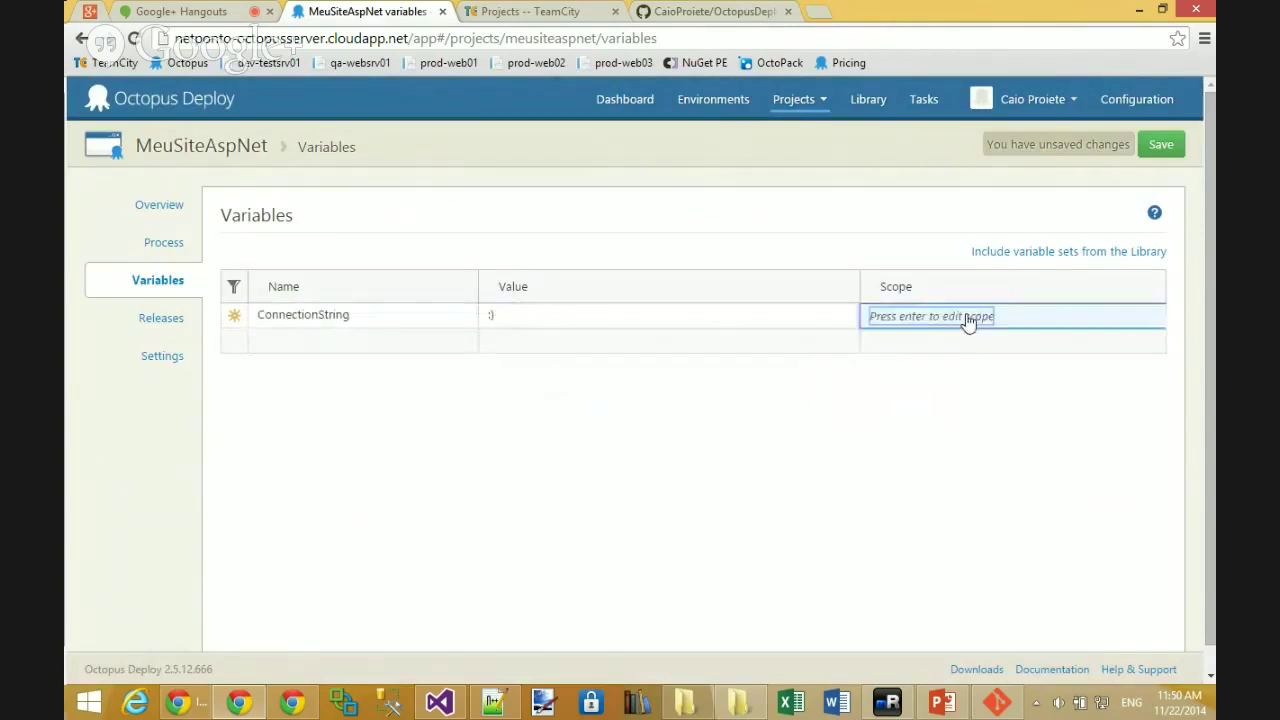
pyautogui.press('Down')
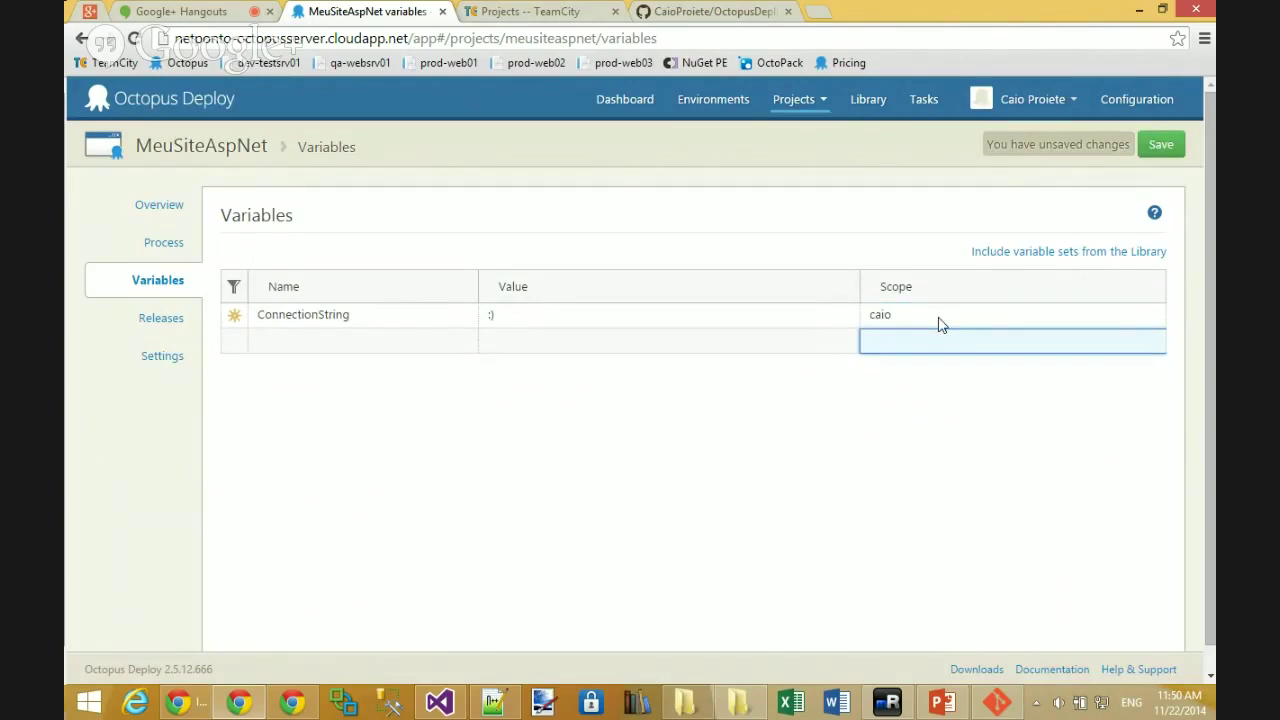
pyautogui.rightClick(421, 318)
pyautogui.click(460, 376)
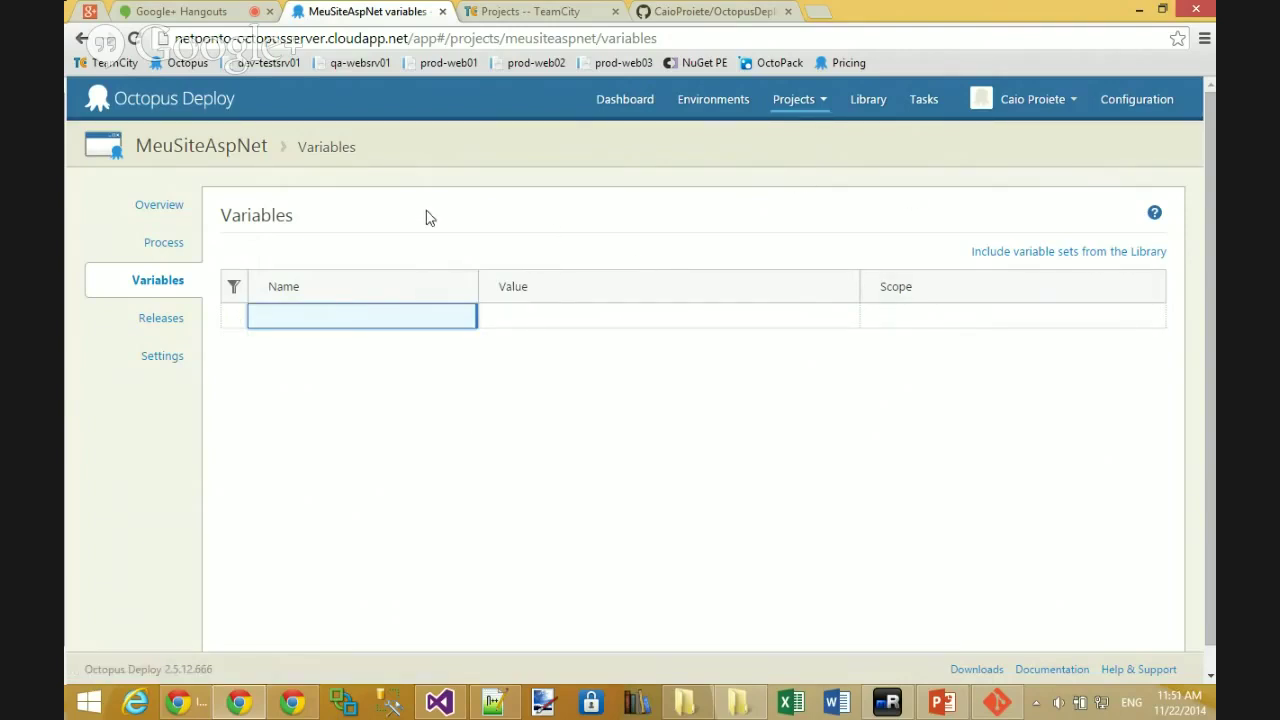
# - Draft a Deploy a NuGet package step limited to Development and the custom role
pyautogui.click(143, 252)
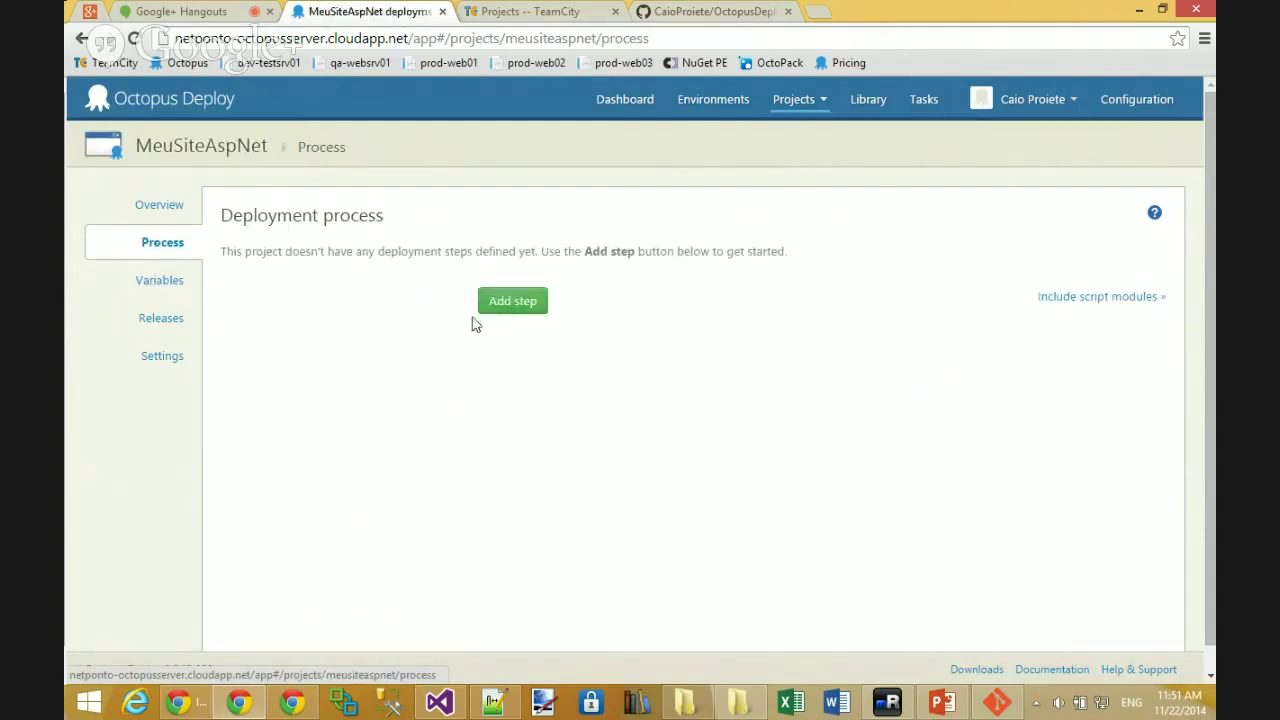
pyautogui.click(502, 302)
pyautogui.click(455, 226)
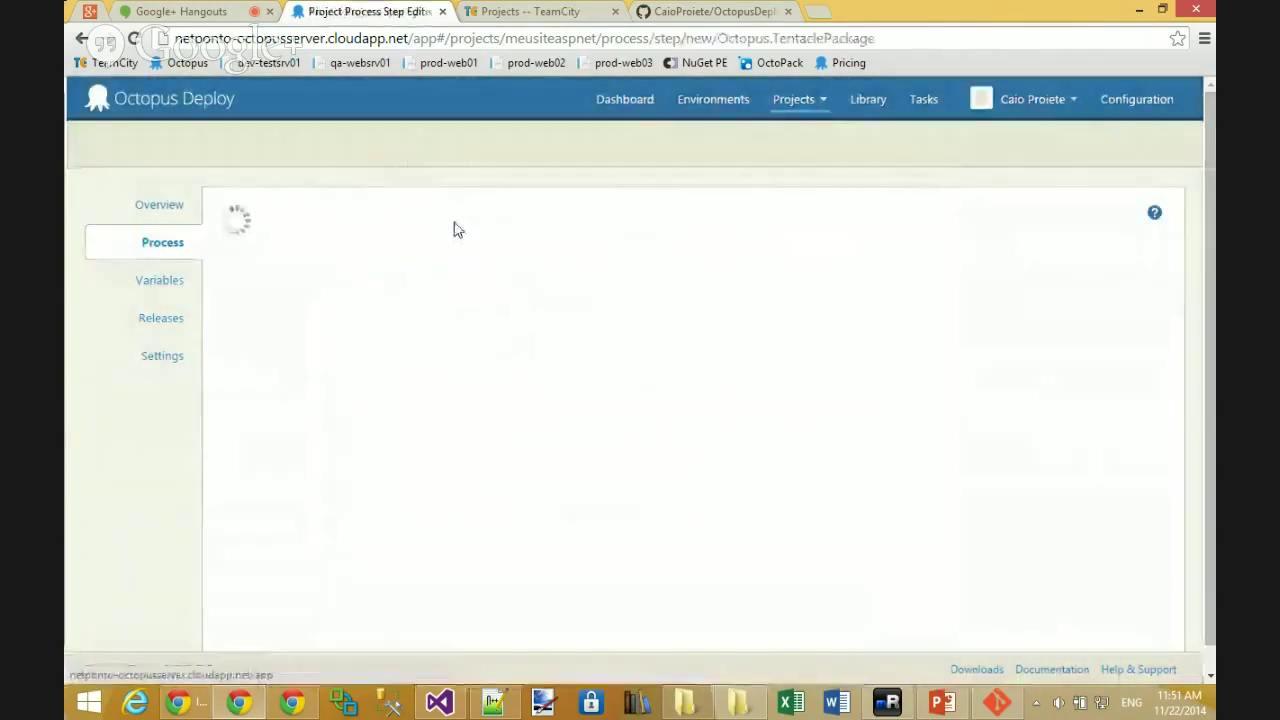
pyautogui.moveTo(1202, 240); pyautogui.dragTo(1194, 428)
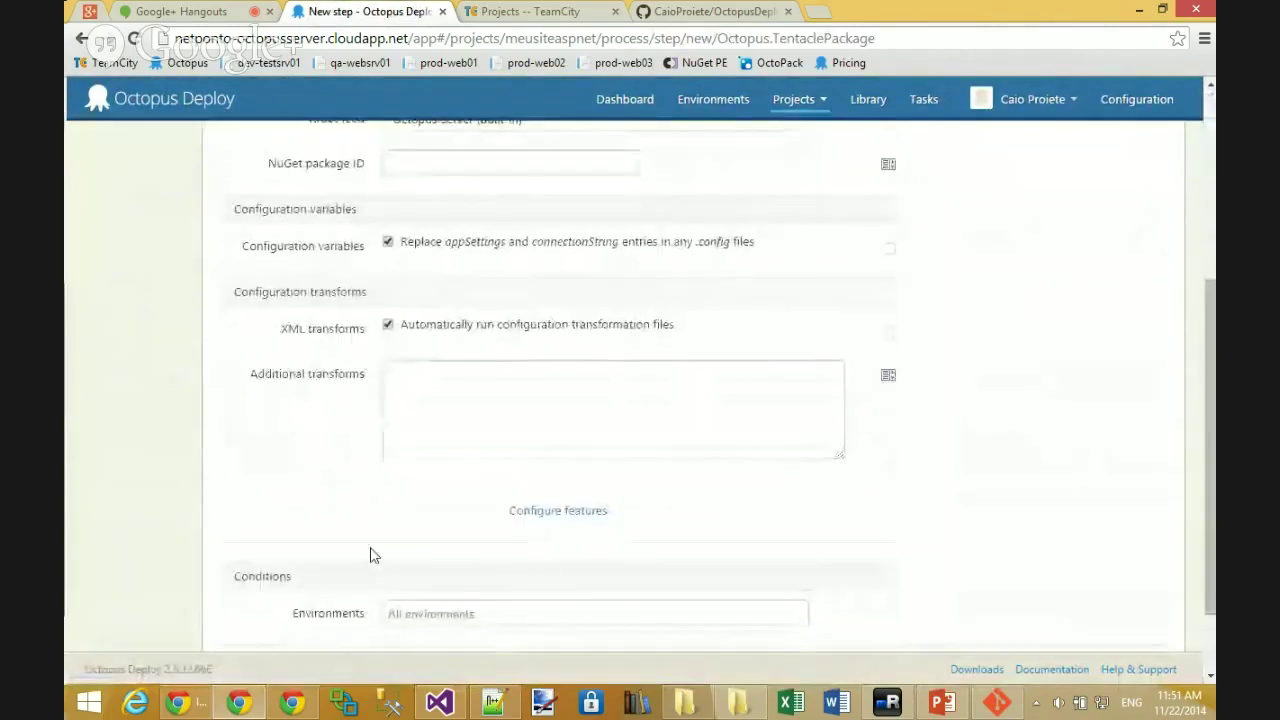
pyautogui.moveTo(1212, 311); pyautogui.dragTo(1212, 366)
pyautogui.click(508, 517)
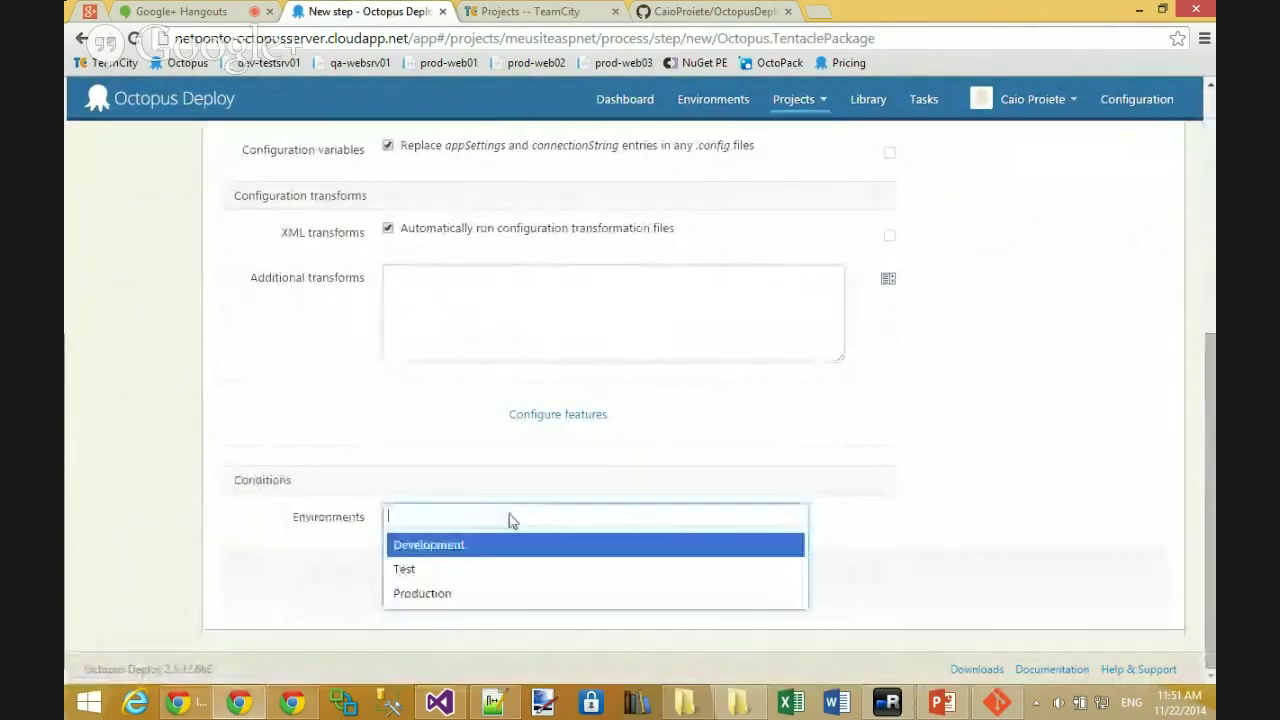
pyautogui.click(467, 545)
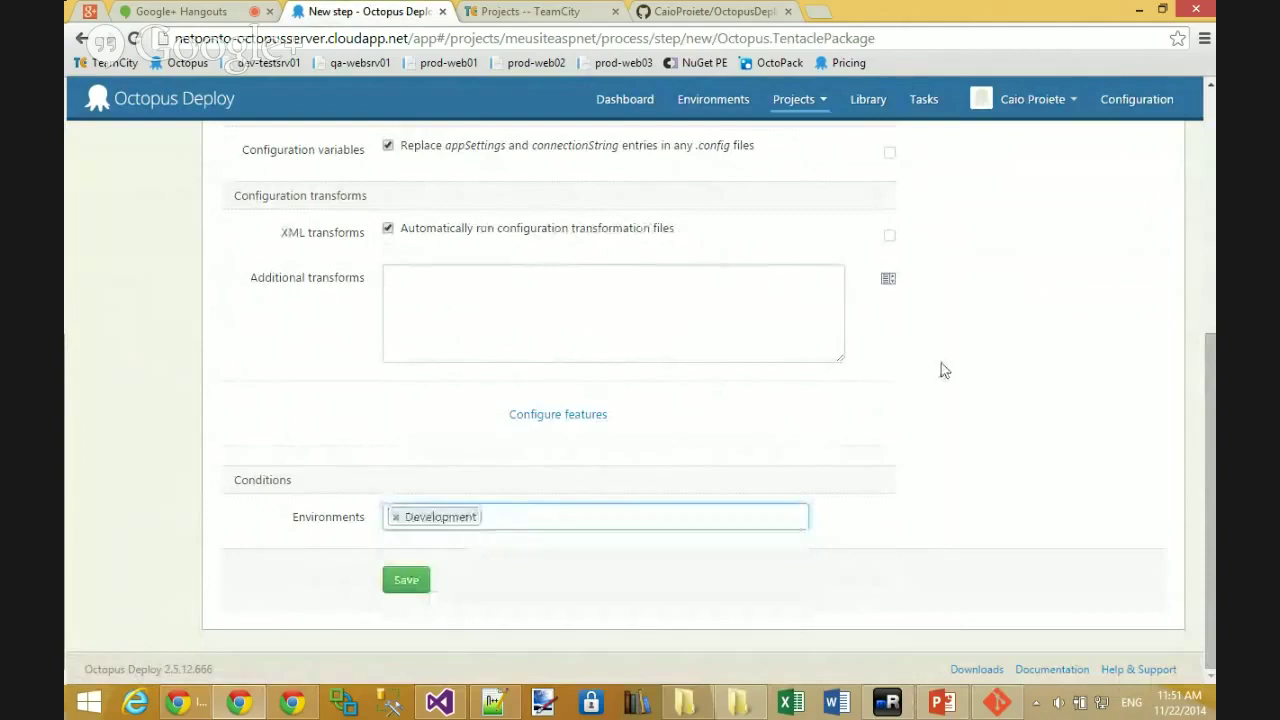
pyautogui.moveTo(1206, 360); pyautogui.dragTo(1206, 150)
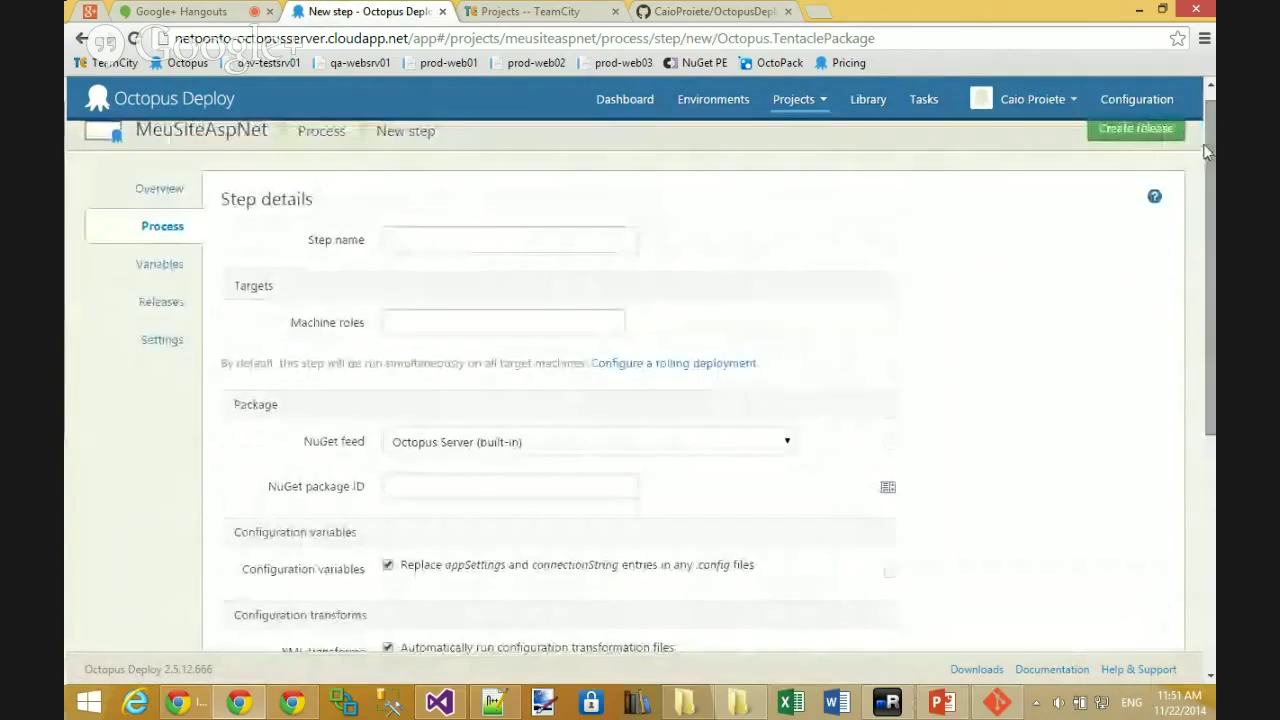
pyautogui.click(480, 330)
pyautogui.write('caio')
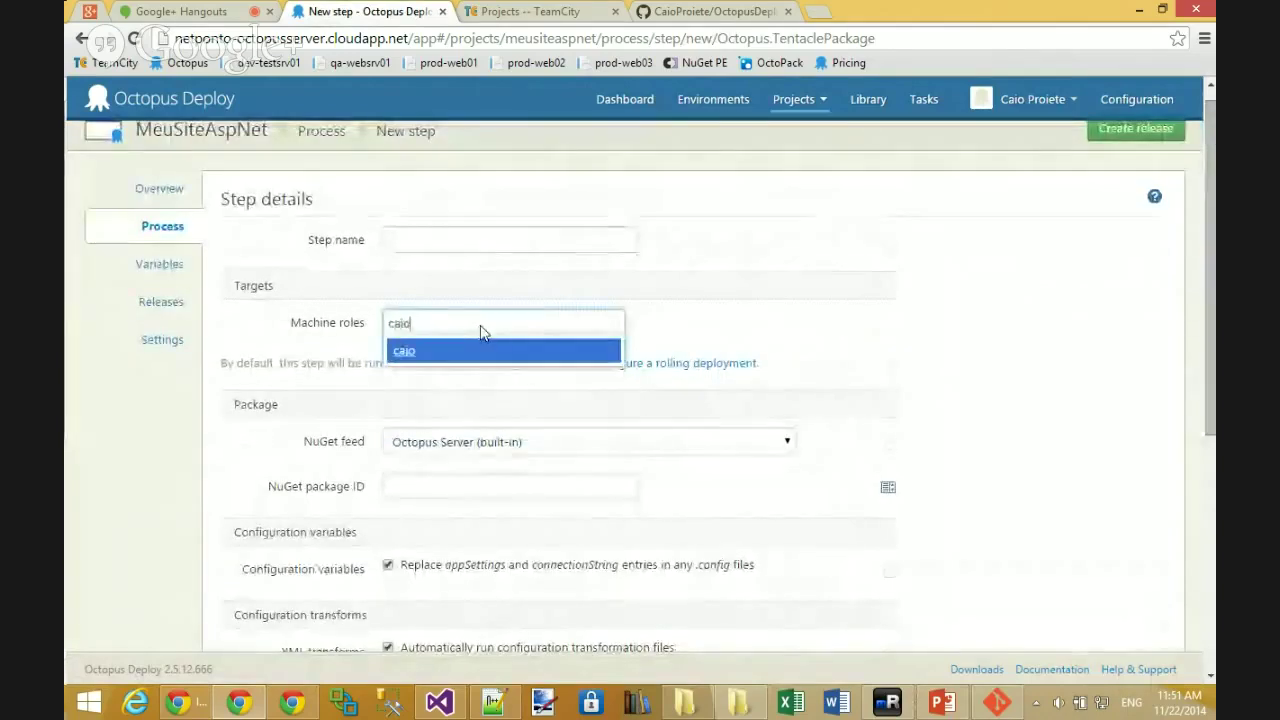
pyautogui.press('Return')
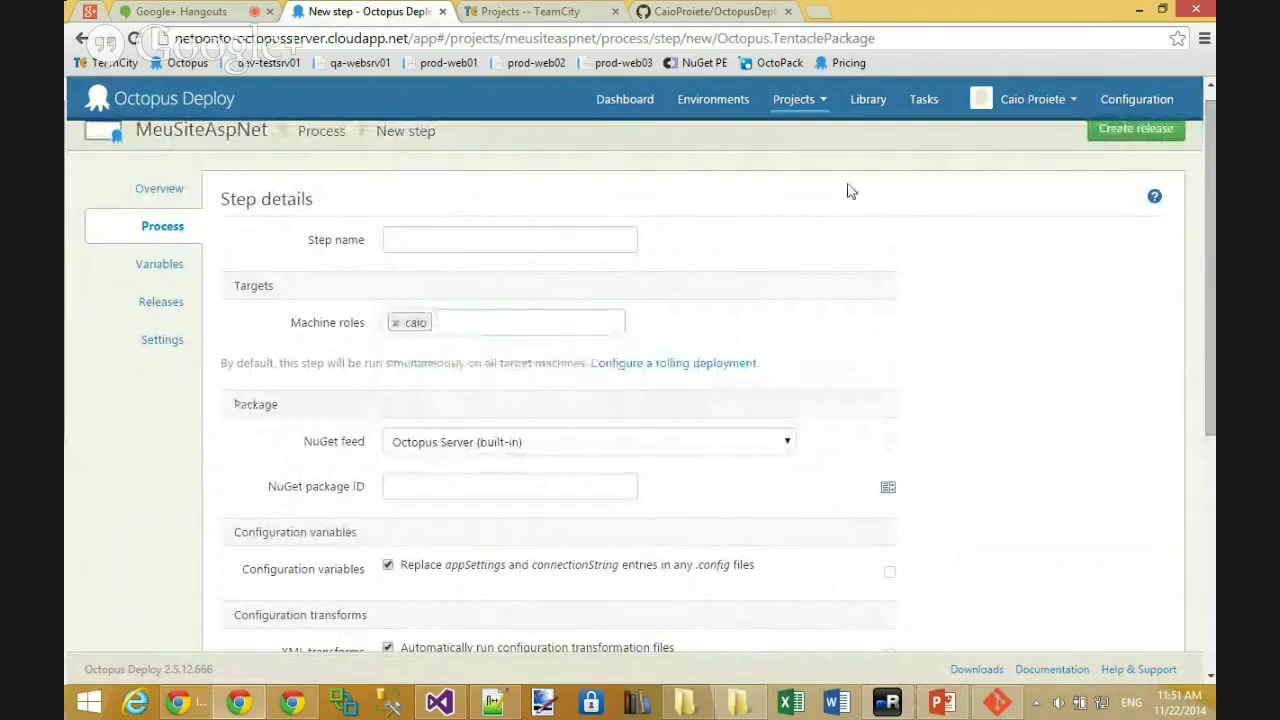
# - Remove Development and the role from the draft step, then return to the MeuSiteAspNet overview
pyautogui.moveTo(1210, 420); pyautogui.dragTo(1210, 652)
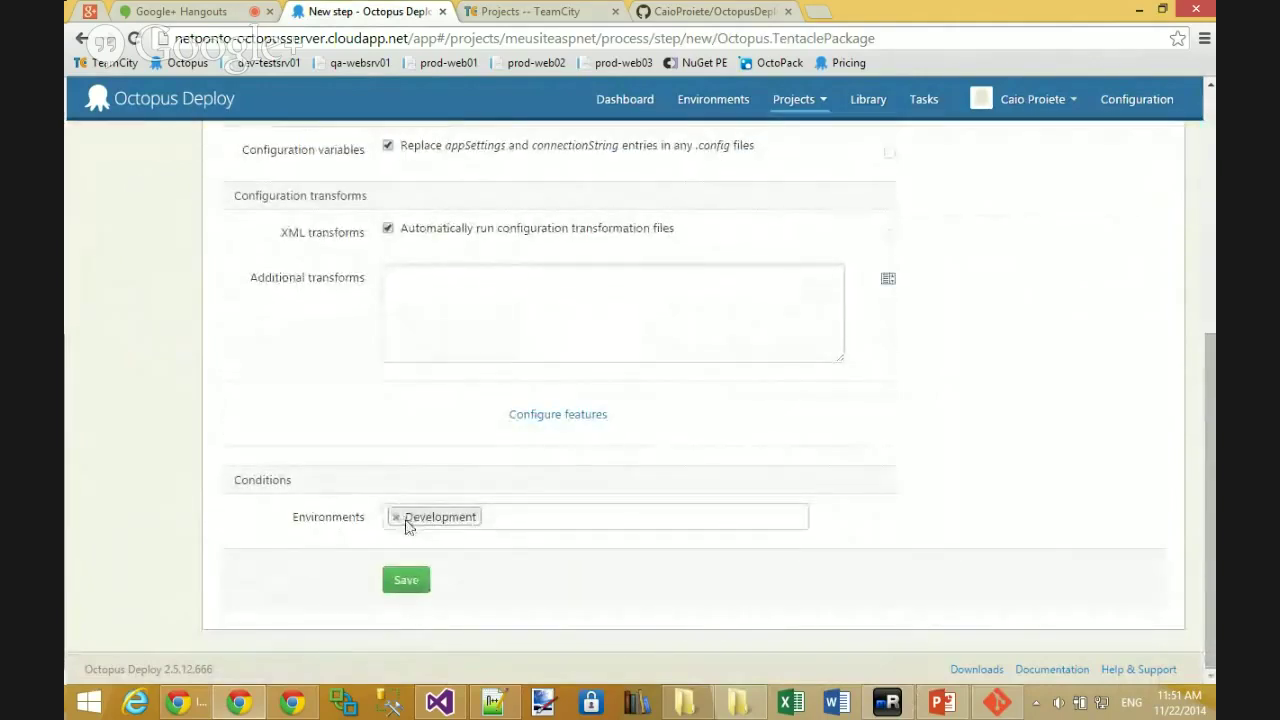
pyautogui.scroll(5, 455, 530)
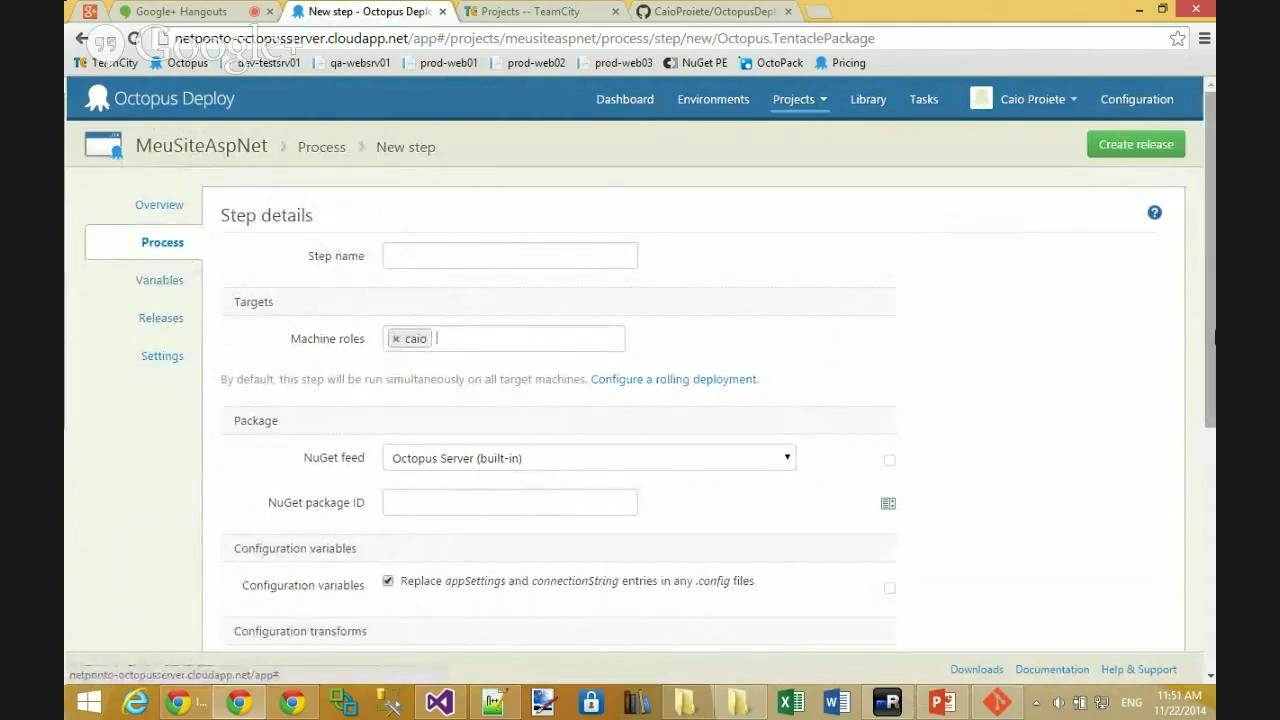
pyautogui.scroll(-5, 396, 346)
pyautogui.click(395, 518)
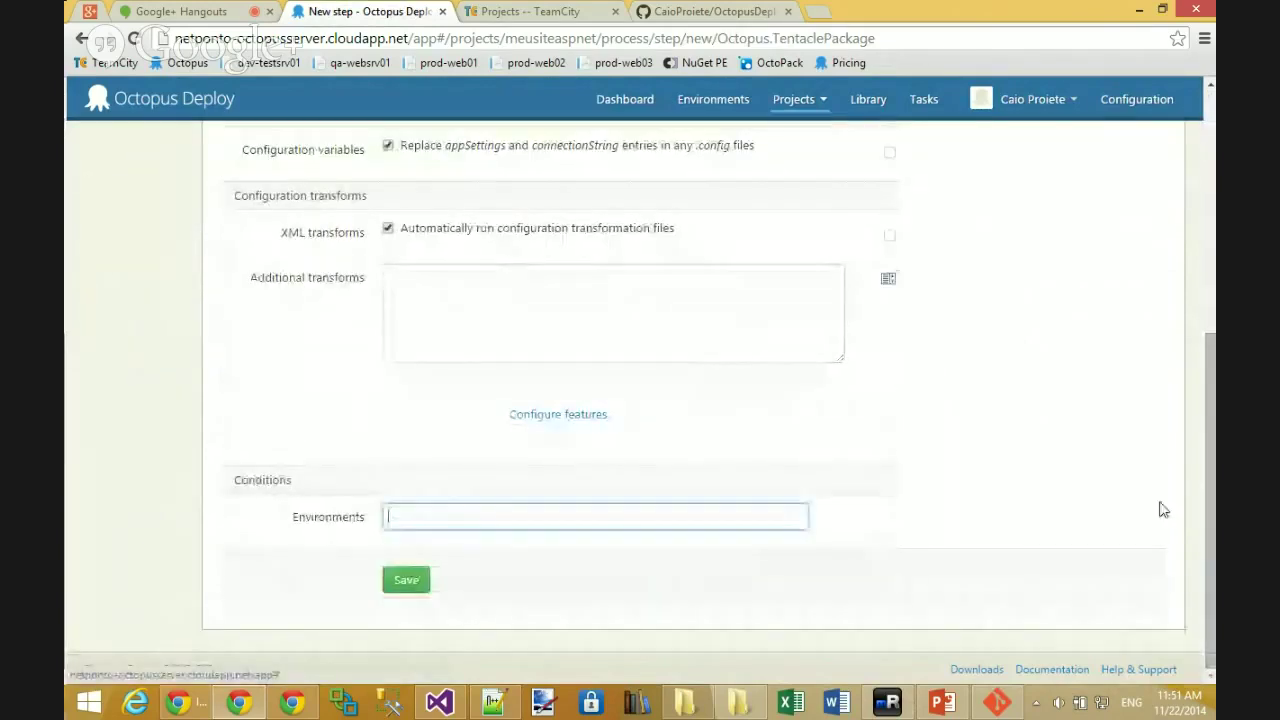
pyautogui.scroll(6, 1165, 450)
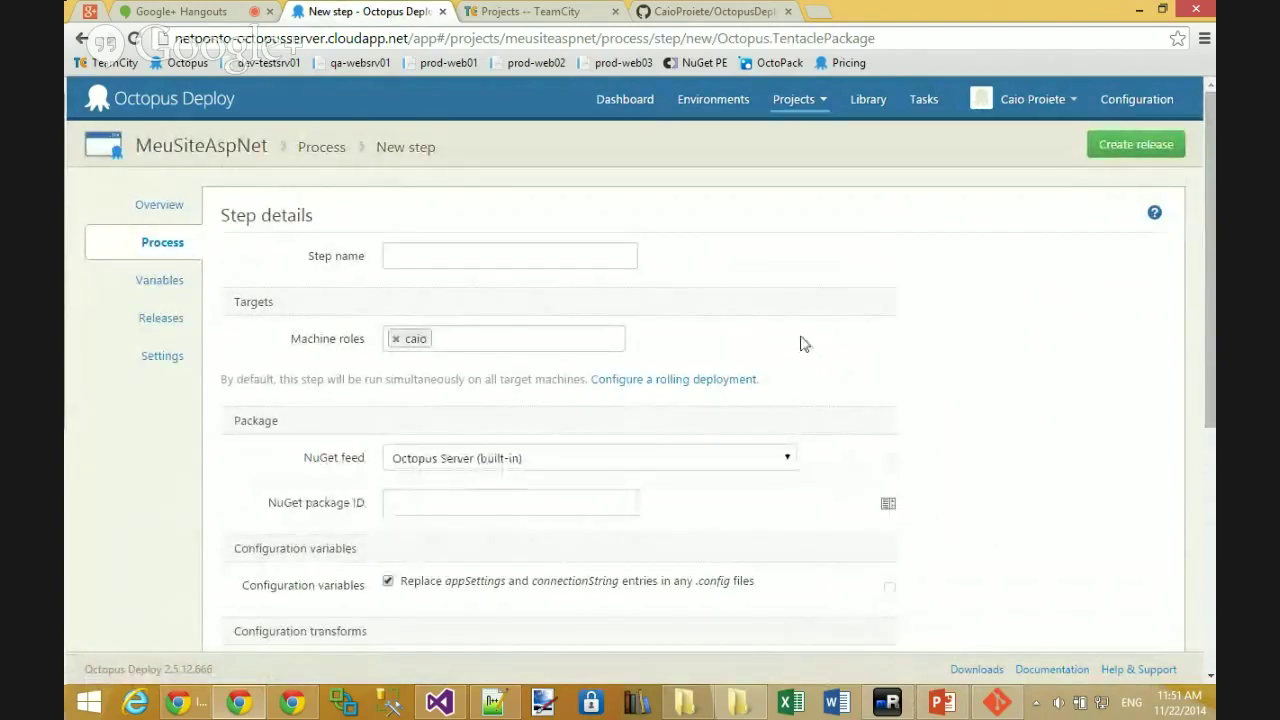
pyautogui.click(395, 338)
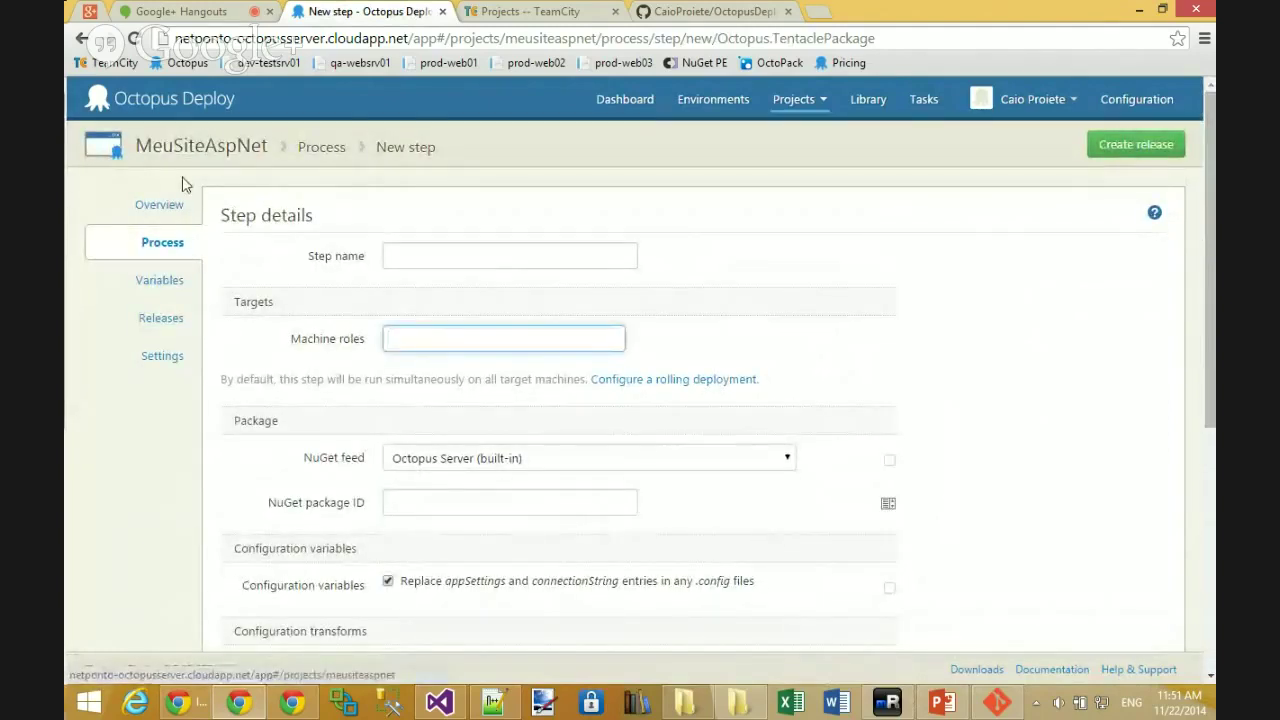
pyautogui.click(200, 146)
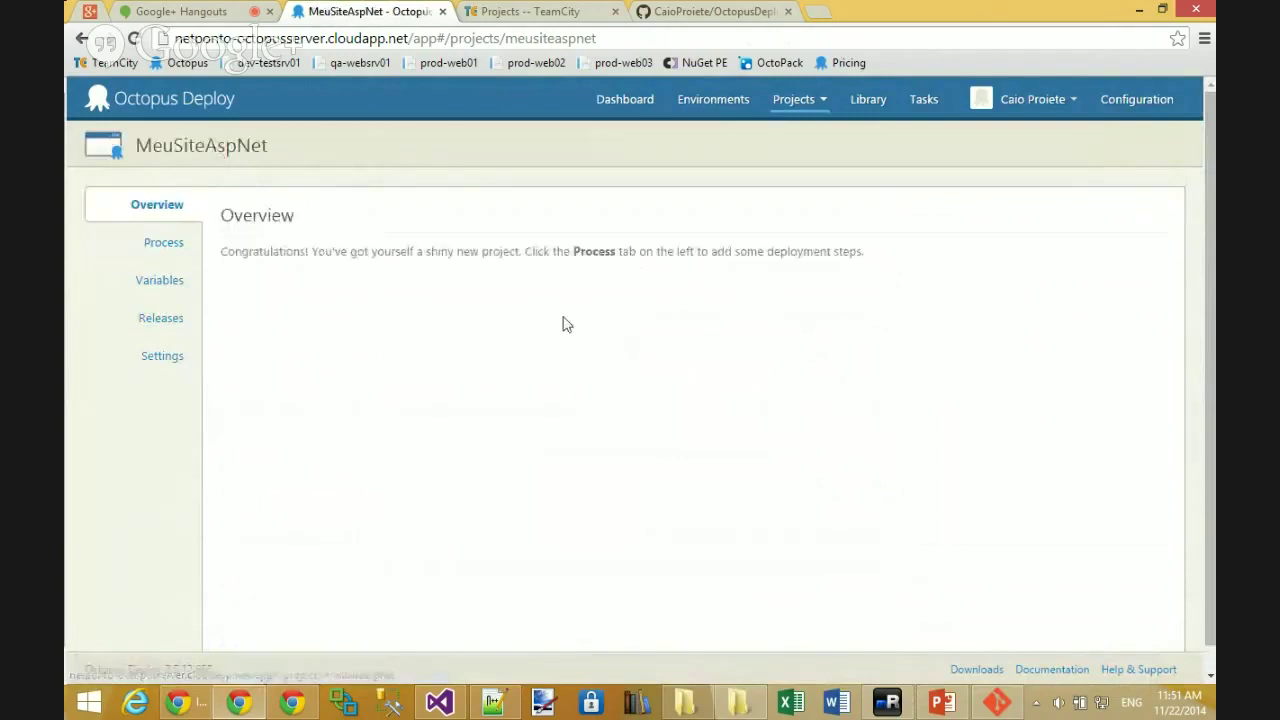
# - Present the 'Deployment de um pequeno site' slide in the full-screen slide show
pyautogui.click(945, 704)
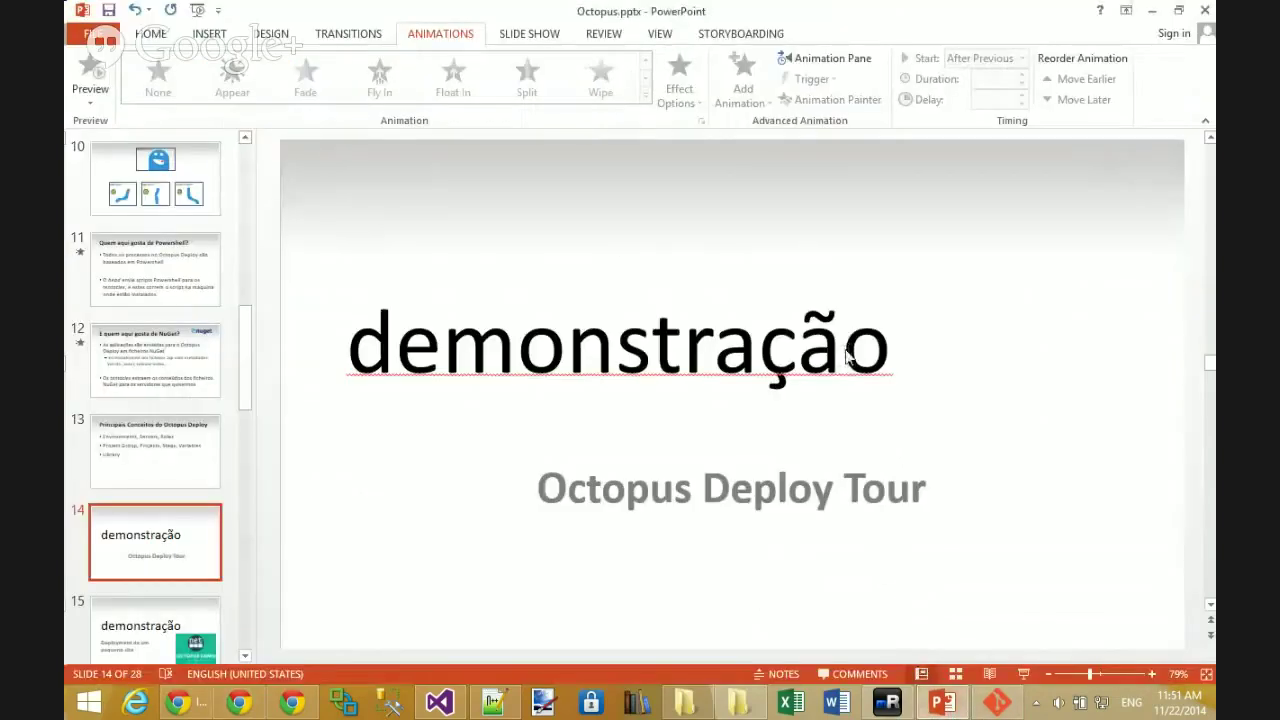
pyautogui.hotkey('shift', 'F5')
pyautogui.press('Right')
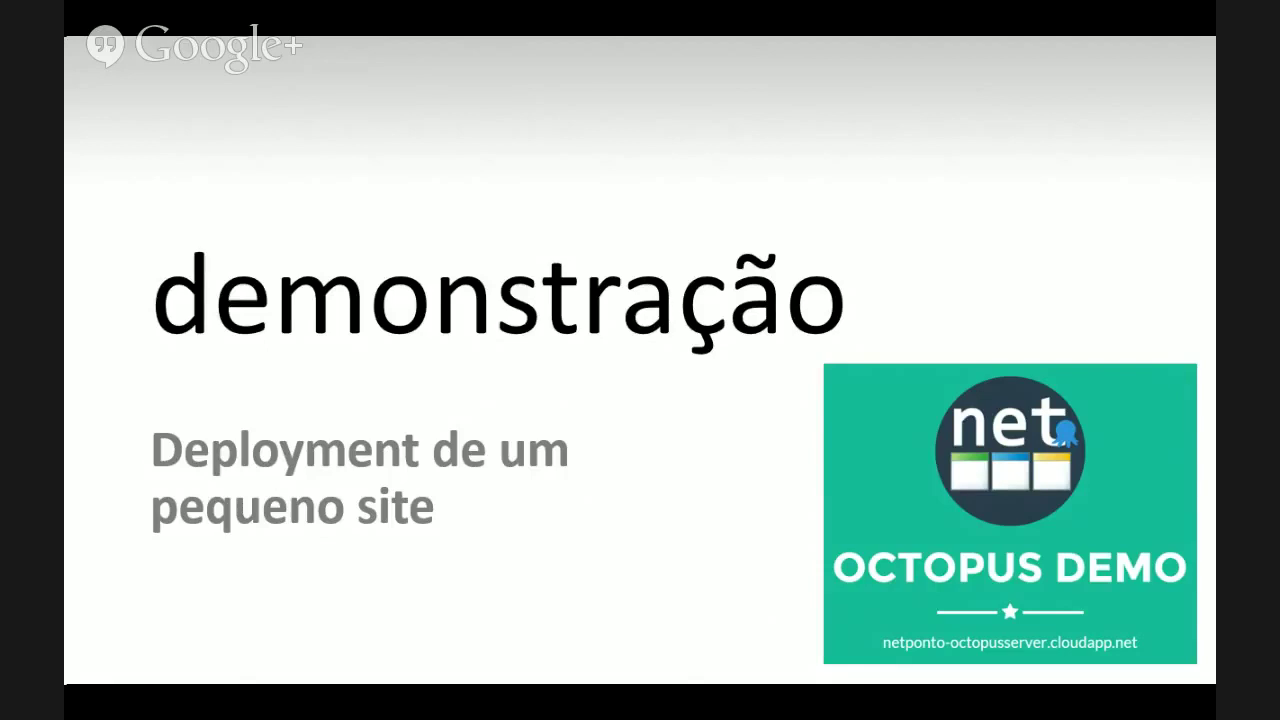
pyautogui.press('Escape')
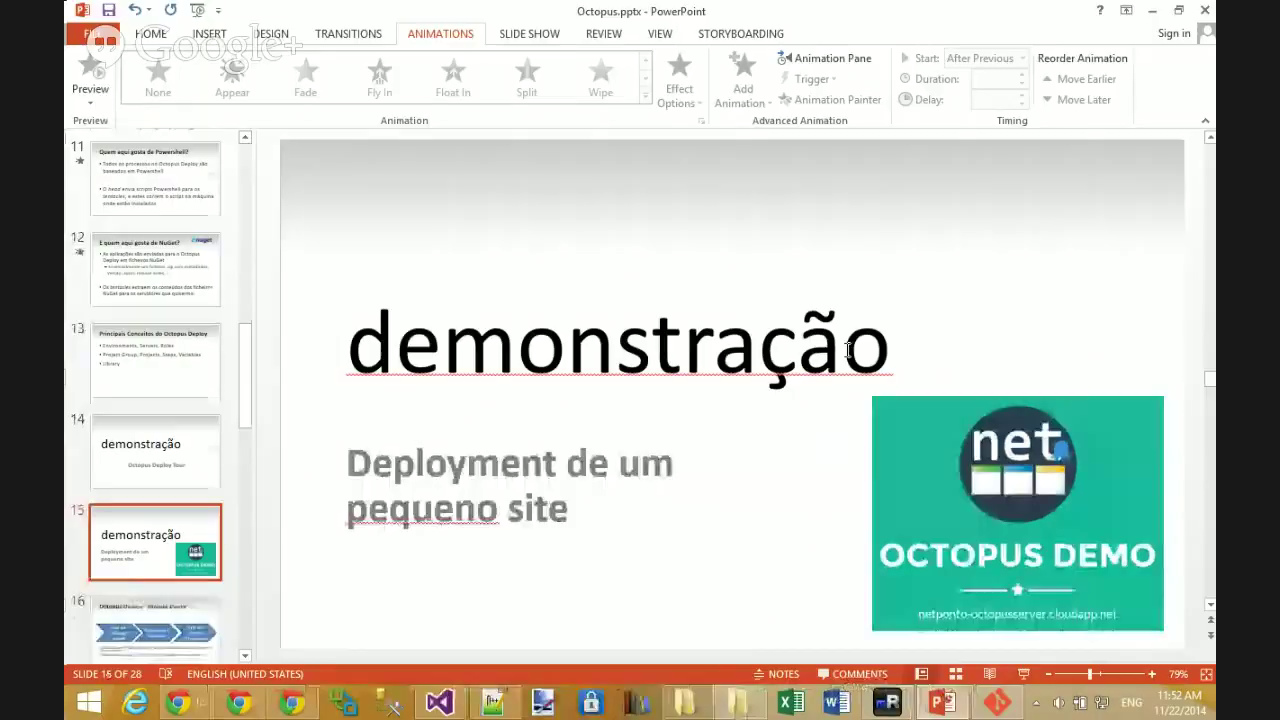
# - Open index.html from the D01.StaticSite folder in the browser
pyautogui.click(737, 703)
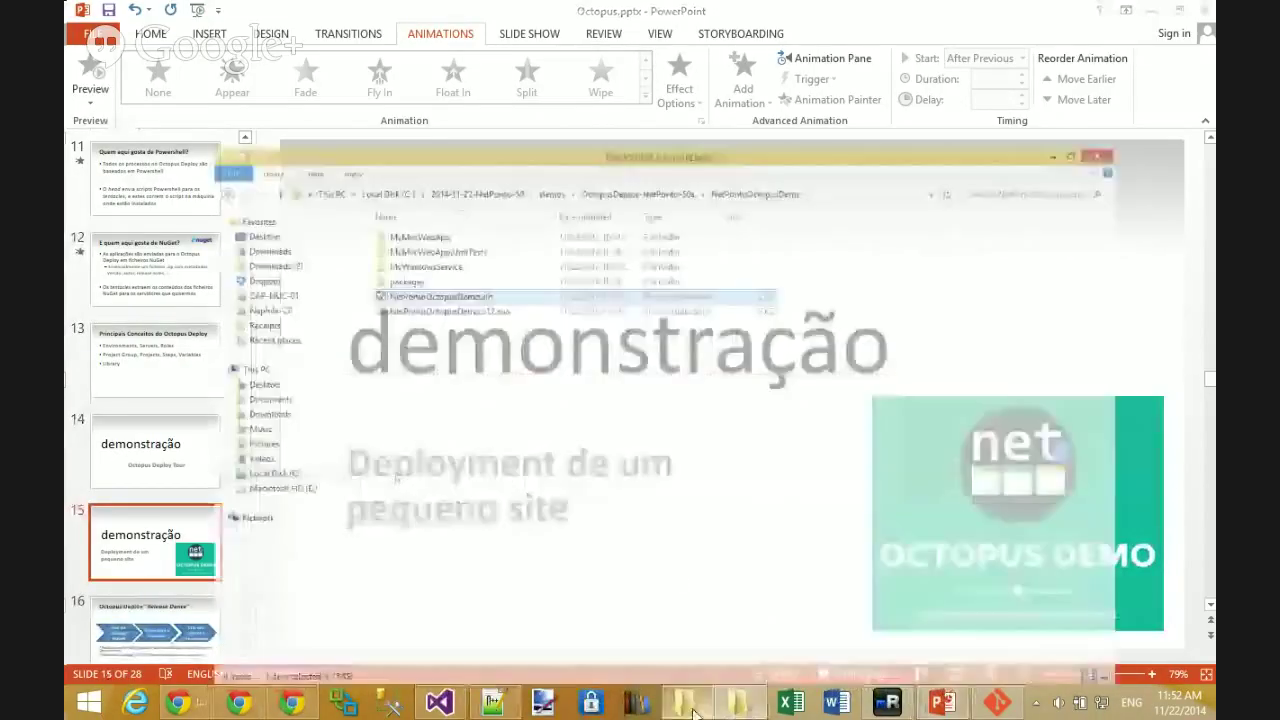
pyautogui.click(685, 703)
pyautogui.click(303, 131)
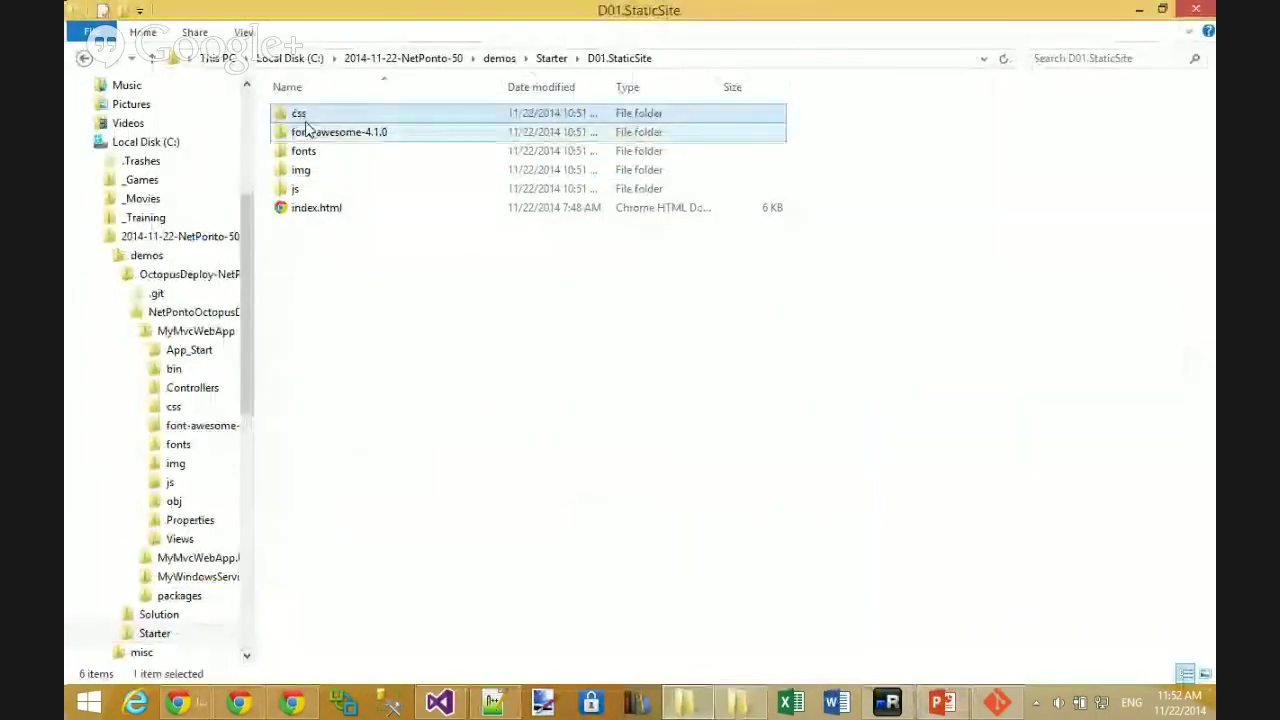
pyautogui.doubleClick(316, 208)
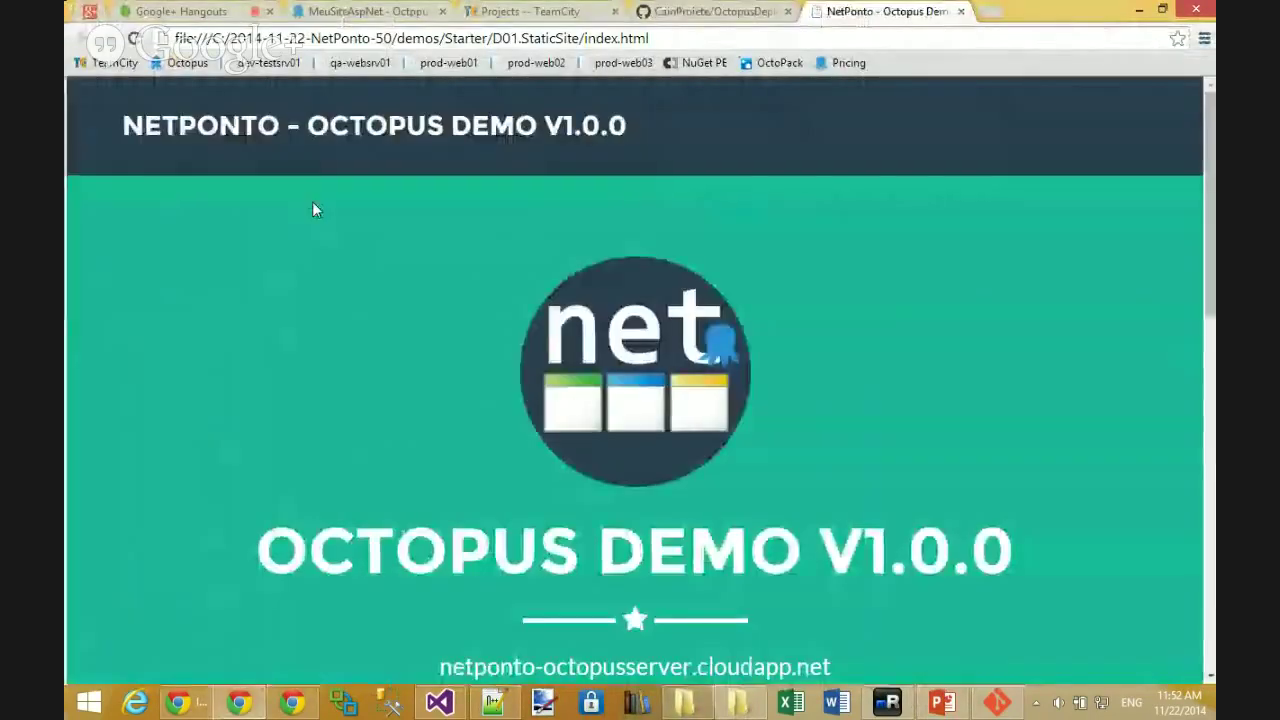
# - Highlight the V1.0.0 version and scroll through the local Octopus Demo page
pyautogui.moveTo(630, 125); pyautogui.dragTo(550, 130)
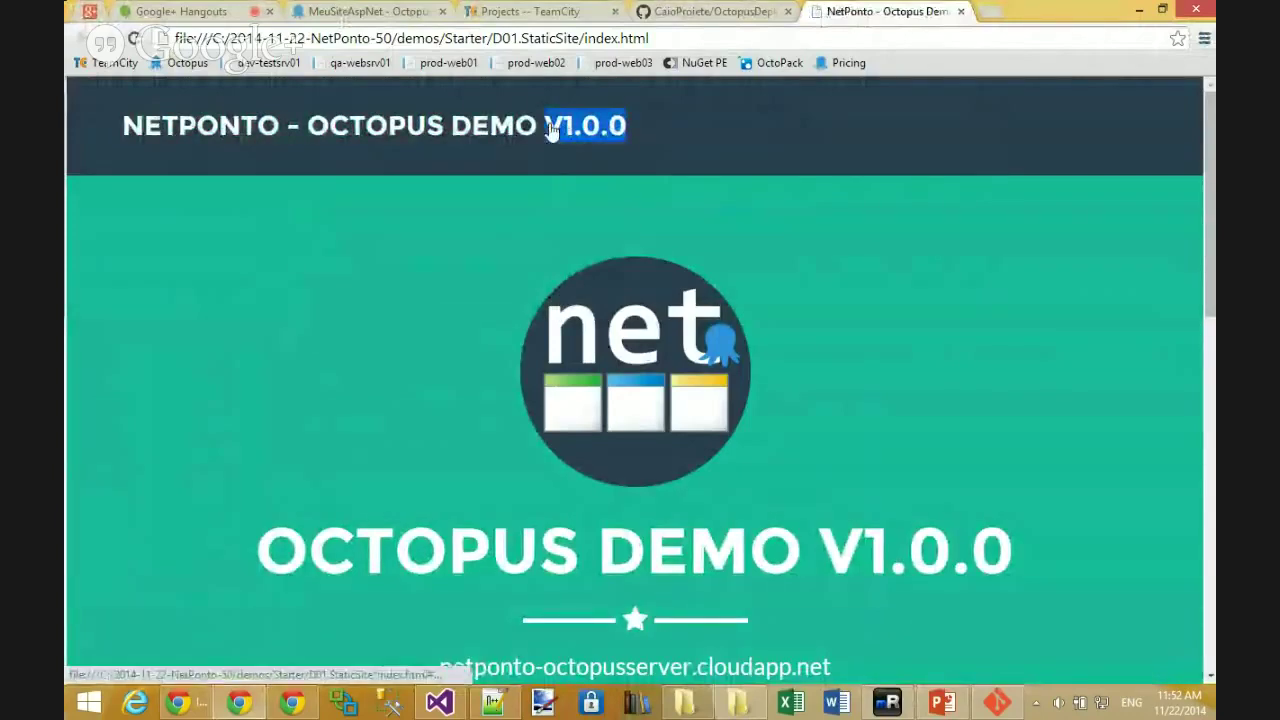
pyautogui.scroll(-1, 1212, 228)
pyautogui.moveTo(1212, 228)
pyautogui.mouseDown()
pyautogui.moveTo(1214, 560)
pyautogui.moveTo(1192, 238)
pyautogui.mouseUp()
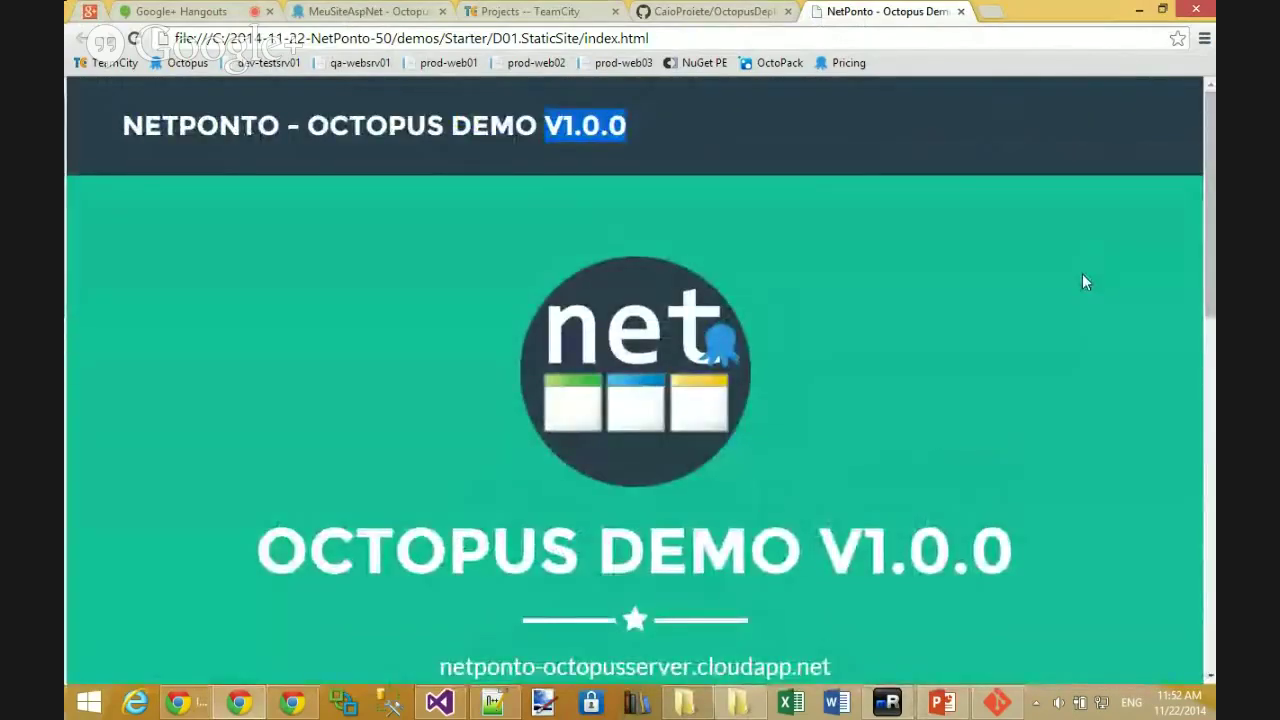
pyautogui.moveTo(1205, 203); pyautogui.dragTo(1195, 421)
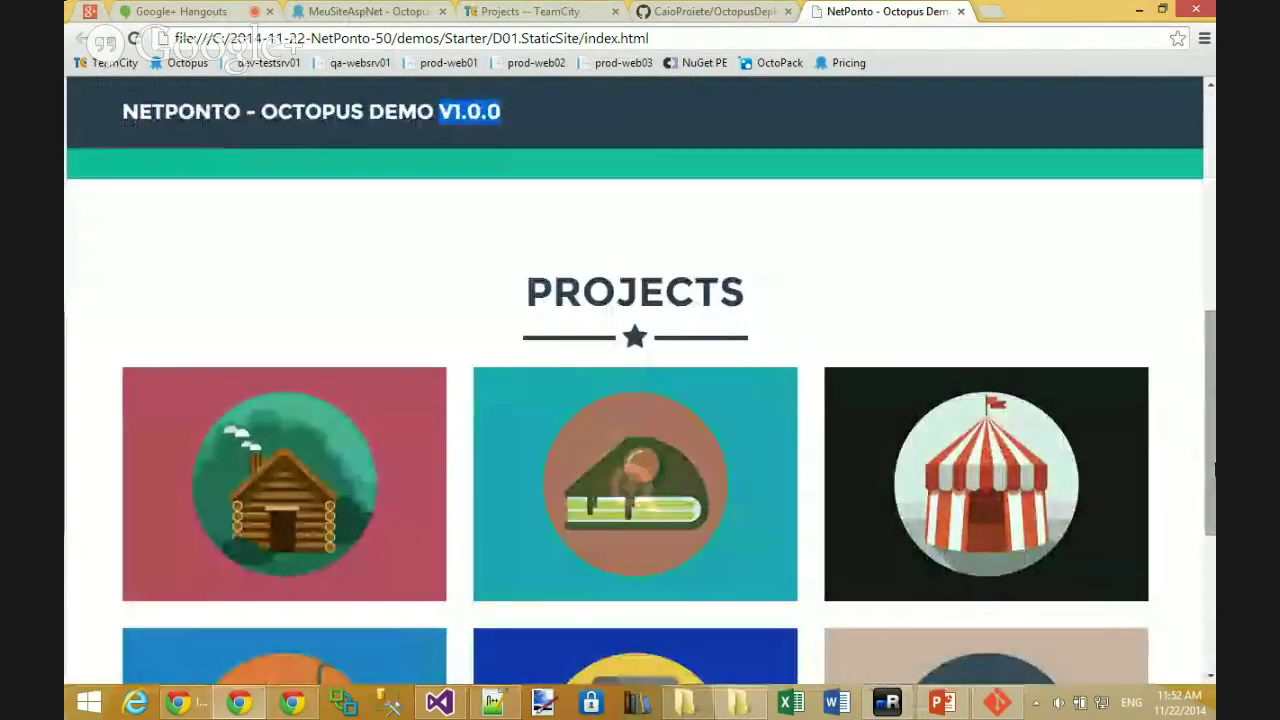
pyautogui.moveTo(1213, 466); pyautogui.dragTo(1188, 231)
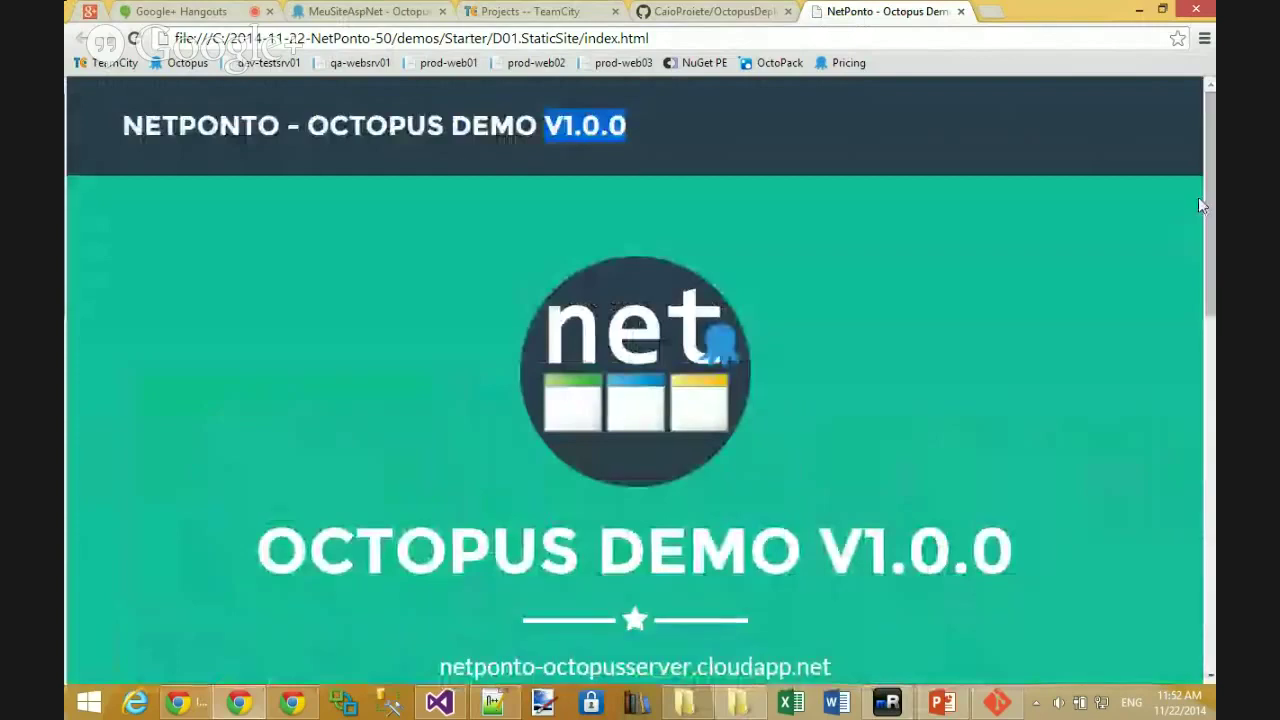
pyautogui.scroll(-1, 1205, 218)
pyautogui.click(837, 578)
# - Highlight the netponto-octopusserver.cloudapp.net address, then open a new Chrome window
pyautogui.moveTo(837, 578); pyautogui.dragTo(429, 572)
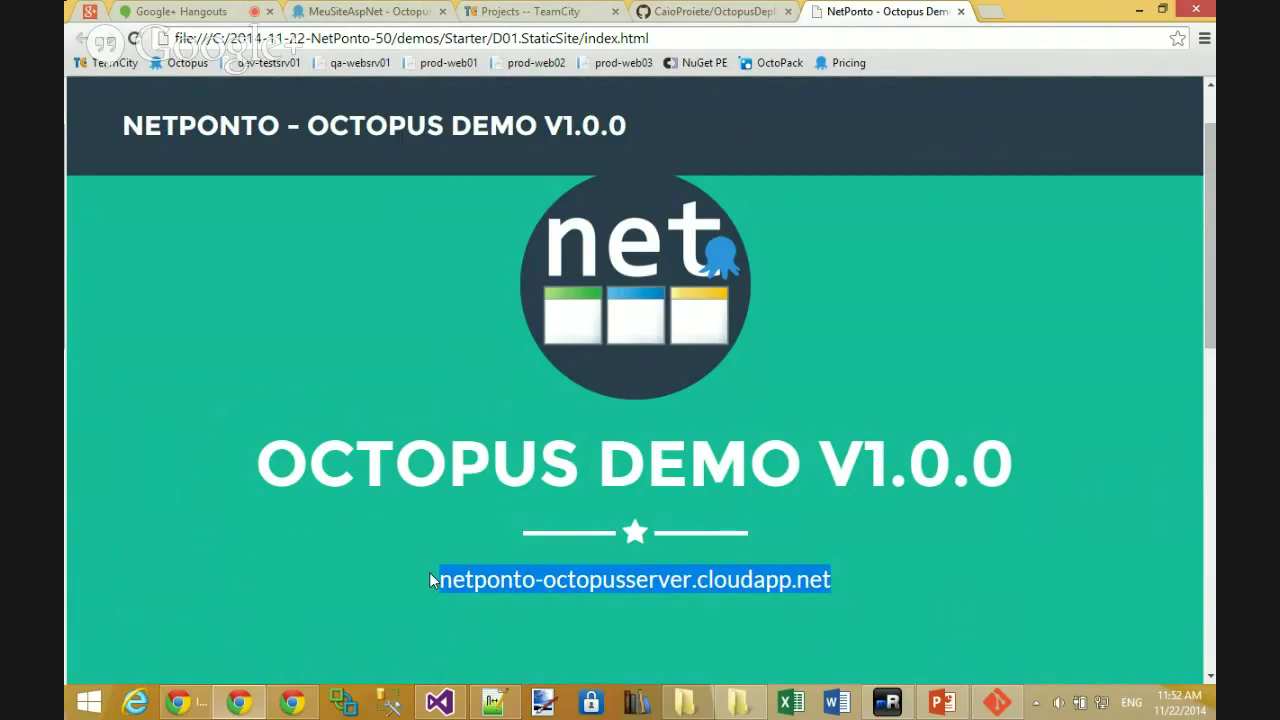
pyautogui.click(938, 287)
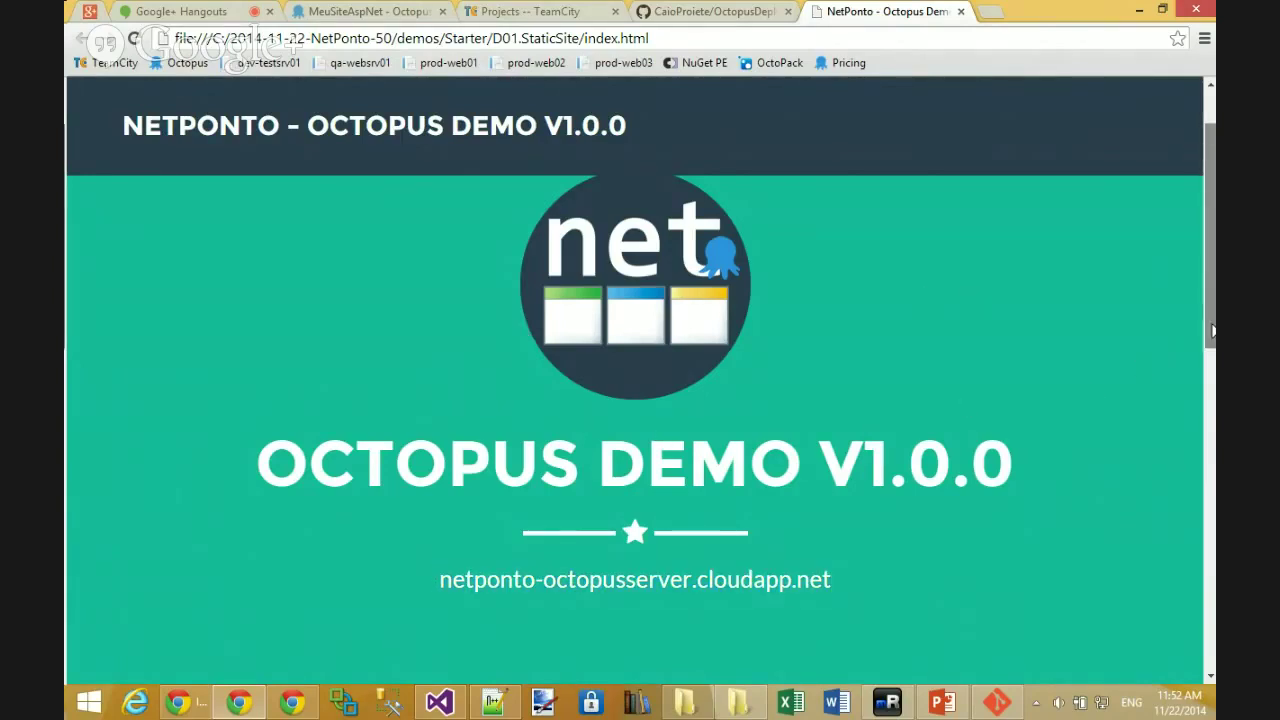
pyautogui.scroll(1, 1180, 346)
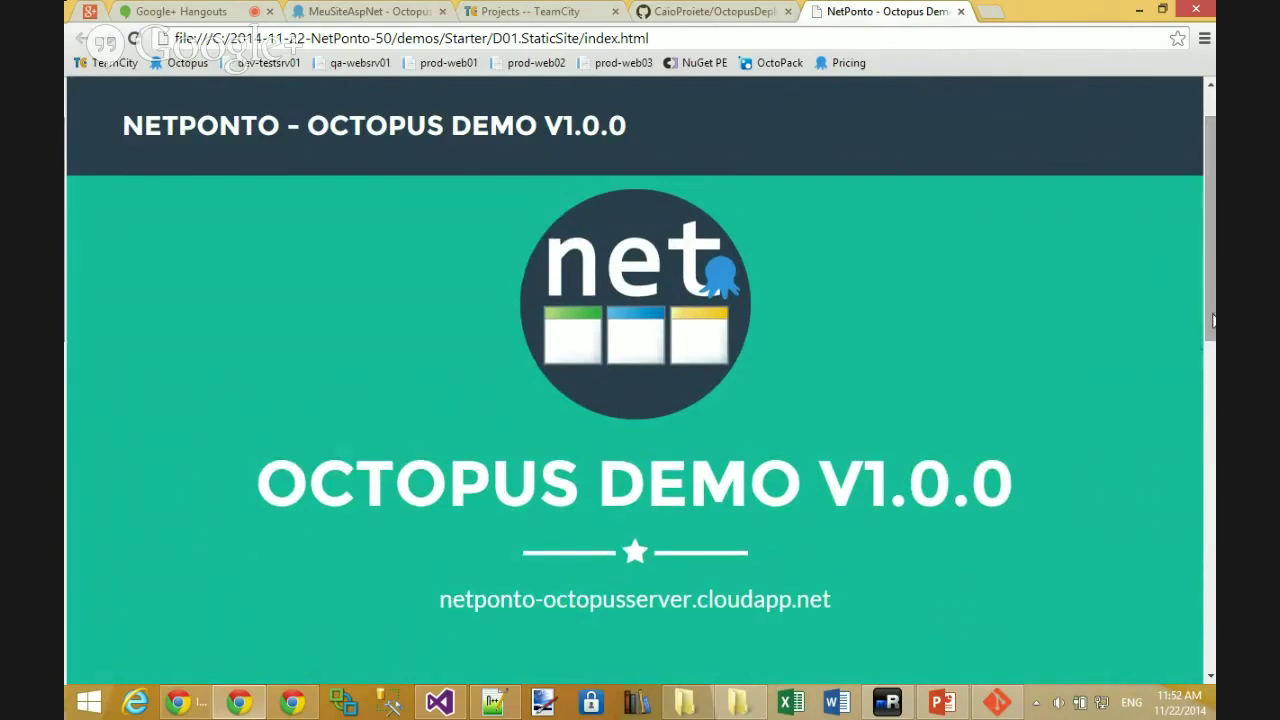
pyautogui.moveTo(1212, 320); pyautogui.dragTo(1215, 296)
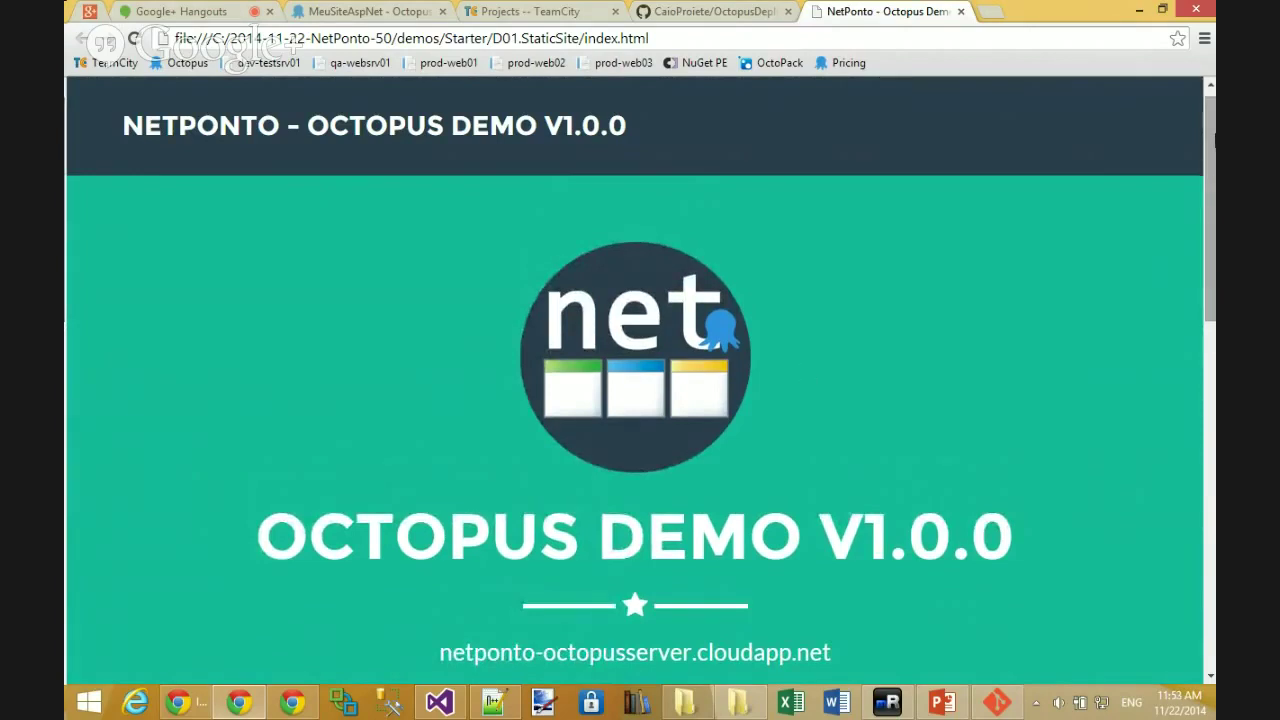
pyautogui.moveTo(1214, 146); pyautogui.dragTo(1214, 141)
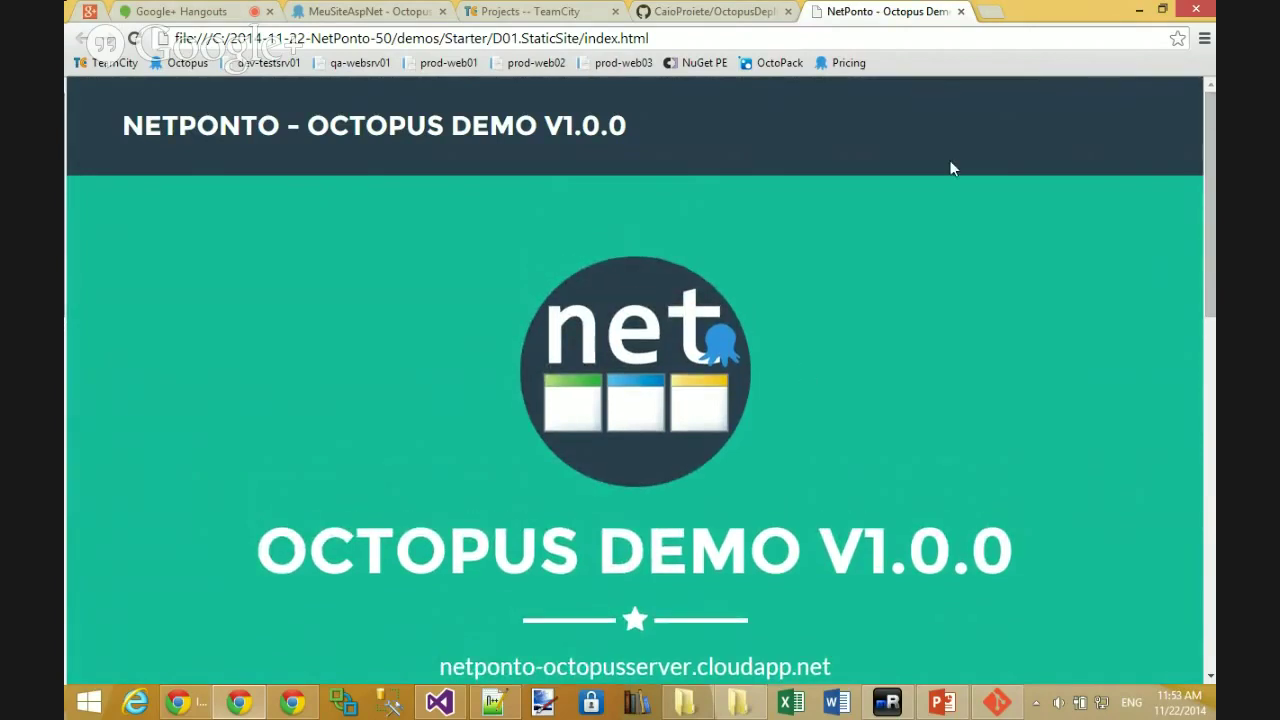
pyautogui.hotkey('ctrl', 'n')
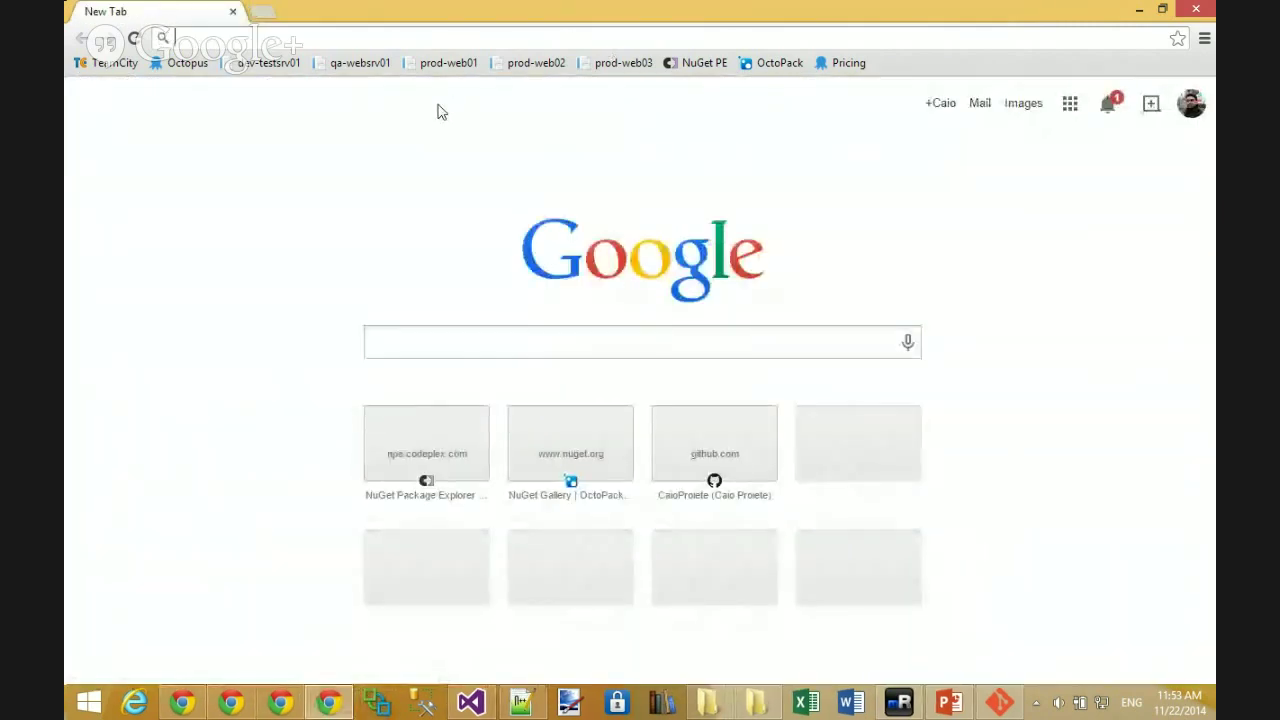
# - In Octopus Environments, inspect DEV-TESTSRV01, return to the machine overview, and open a new window
pyautogui.hotkey('alt', 'Tab')
pyautogui.hotkey('ctrl', '2')
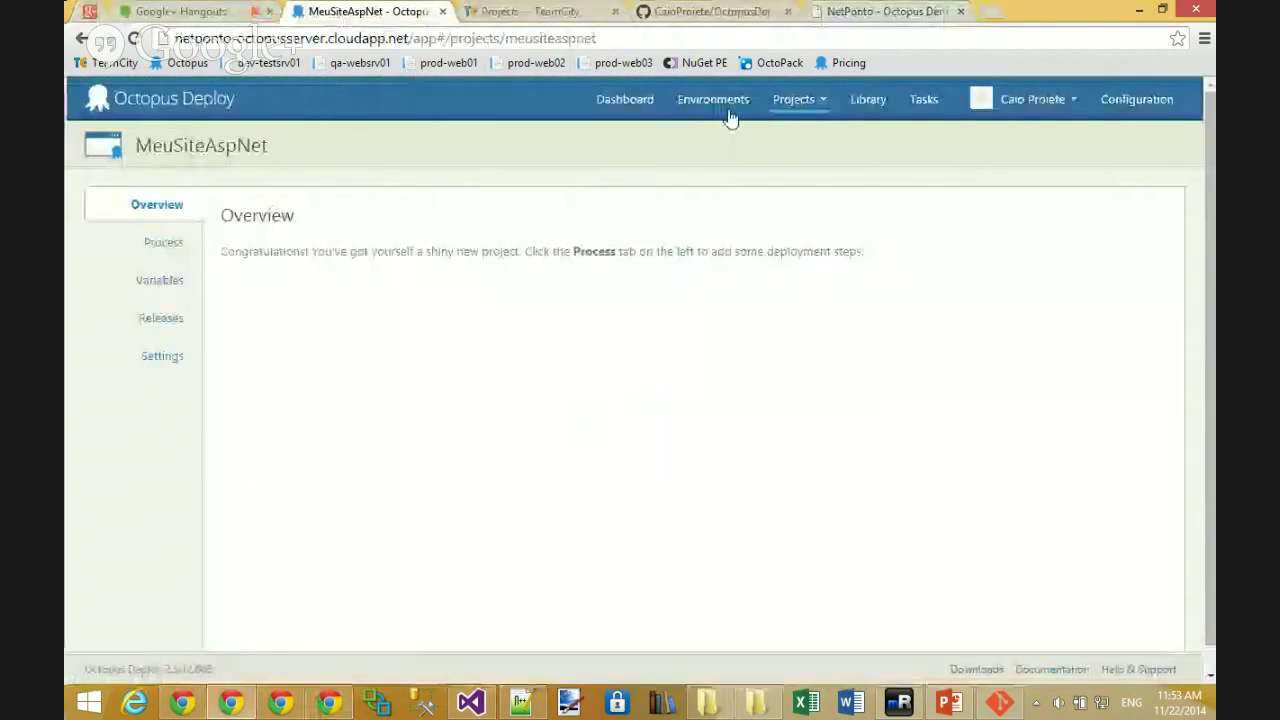
pyautogui.click(703, 103)
pyautogui.scroll(-1, 949, 296)
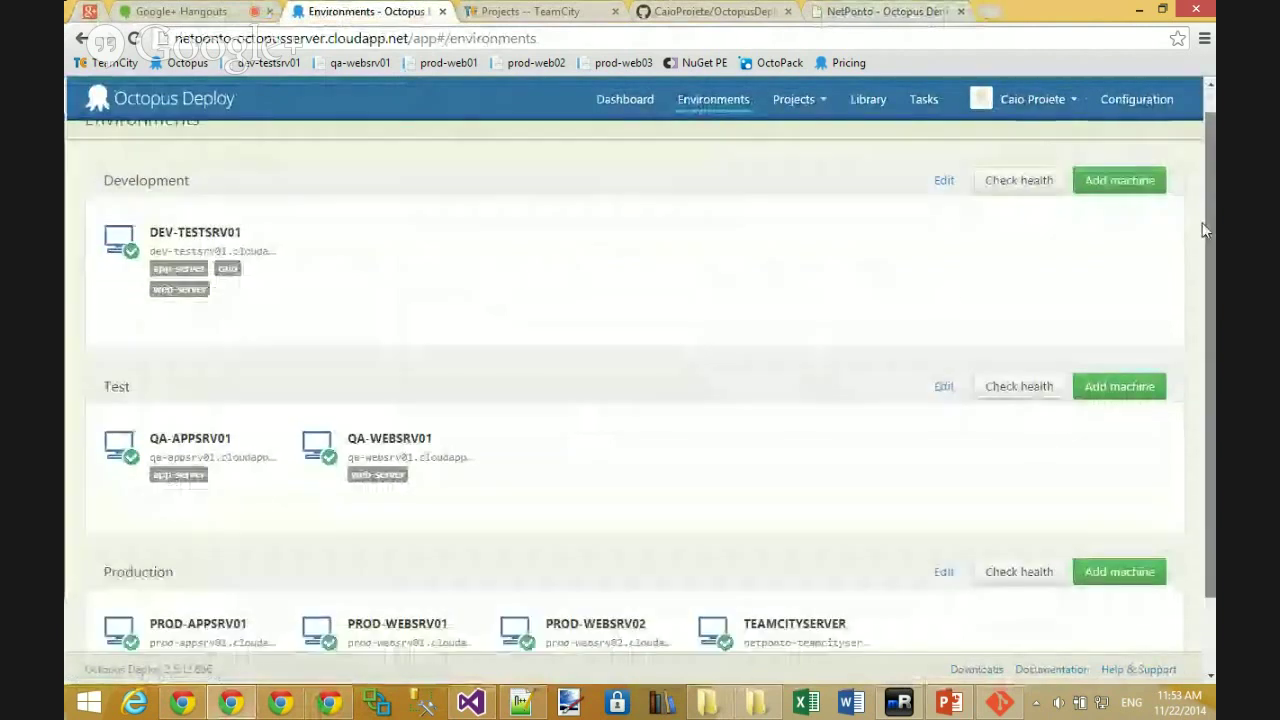
pyautogui.tripleClick(150, 243)
pyautogui.click(334, 280)
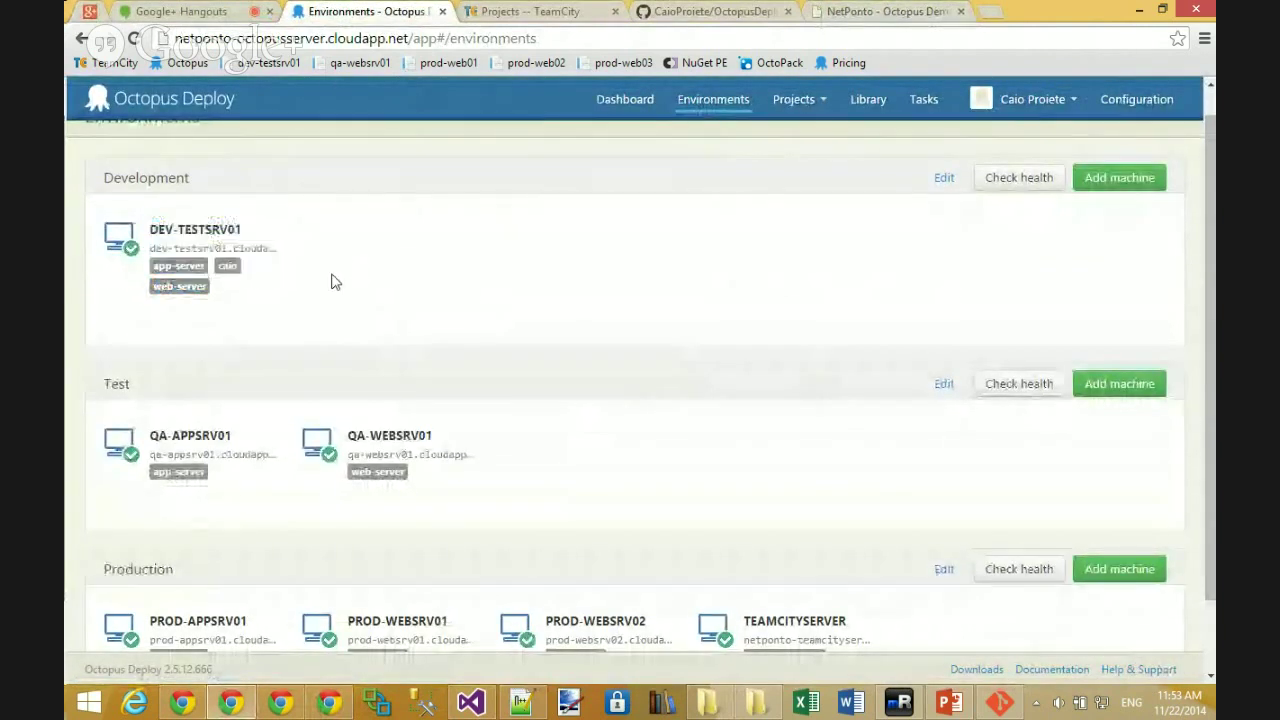
pyautogui.click(152, 290)
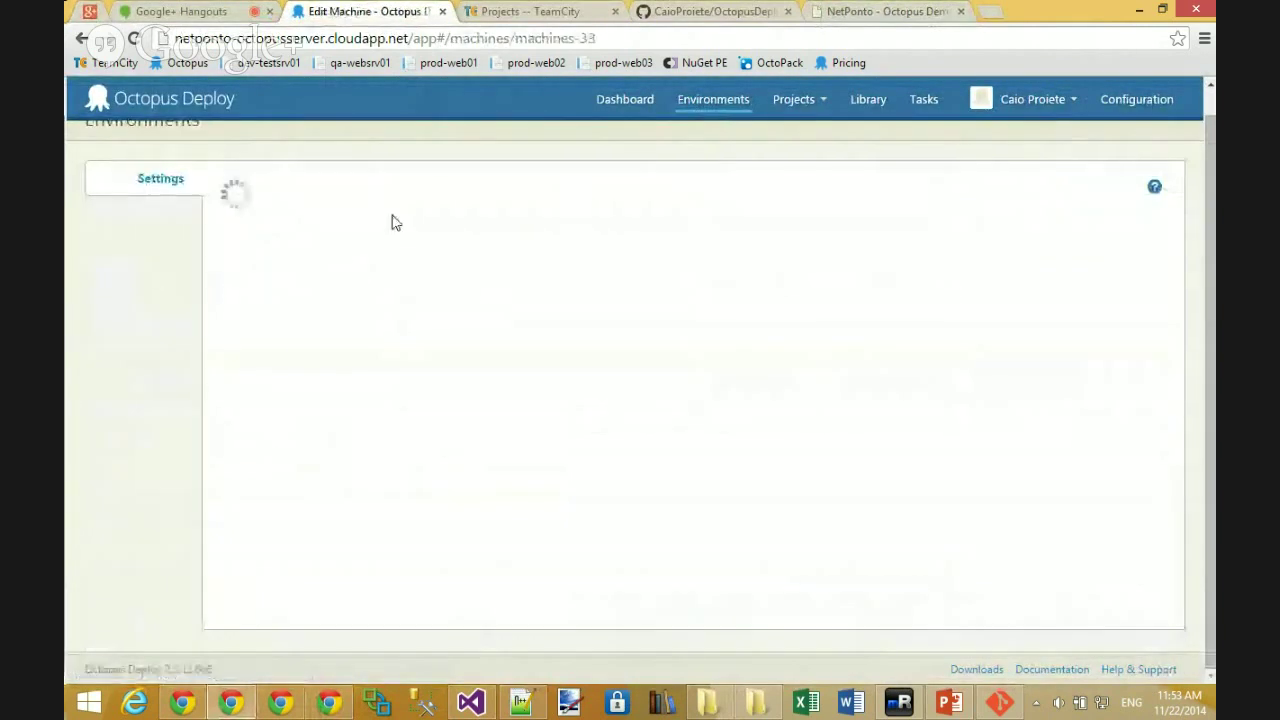
pyautogui.click(81, 38)
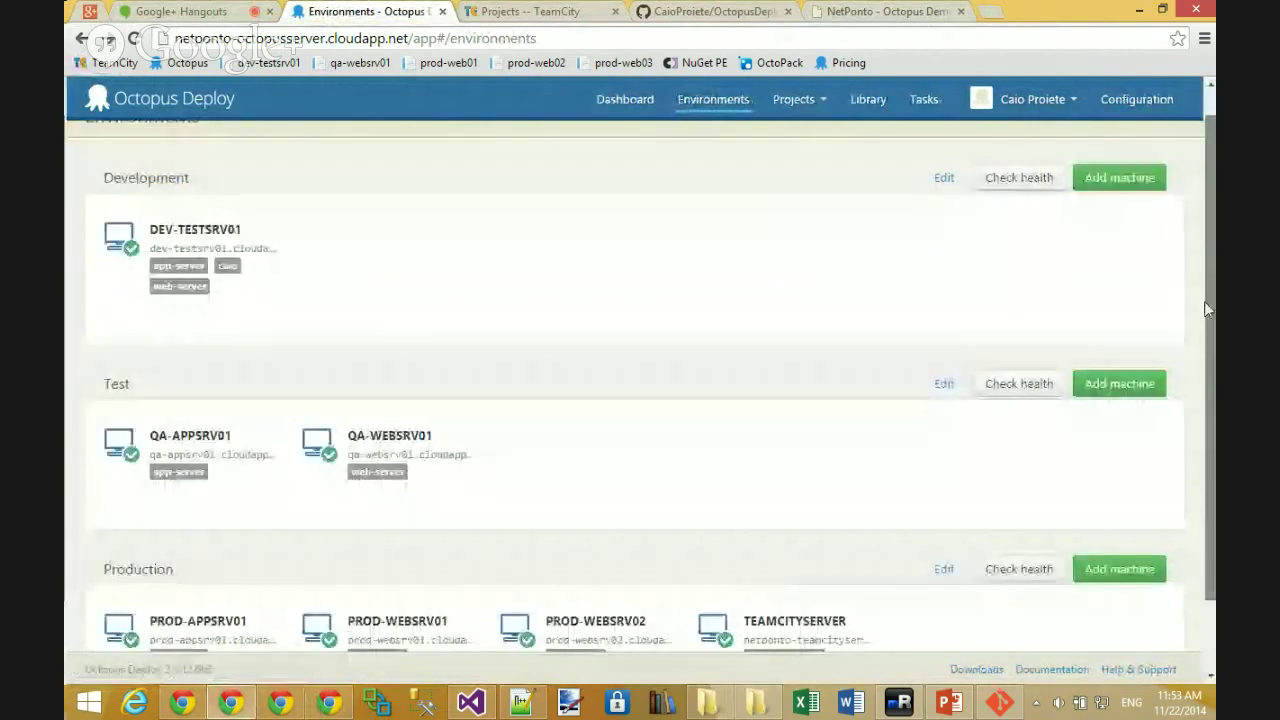
pyautogui.scroll(-2, 503, 403)
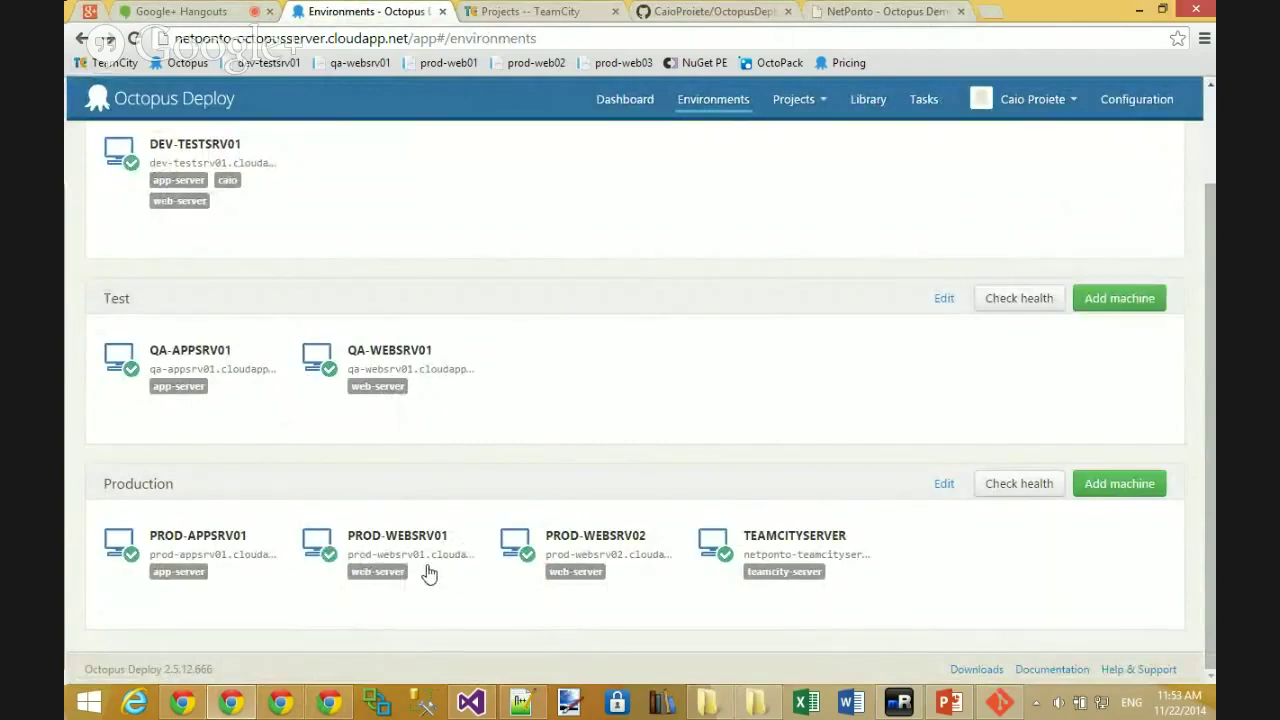
pyautogui.hotkey('ctrl', 'n')
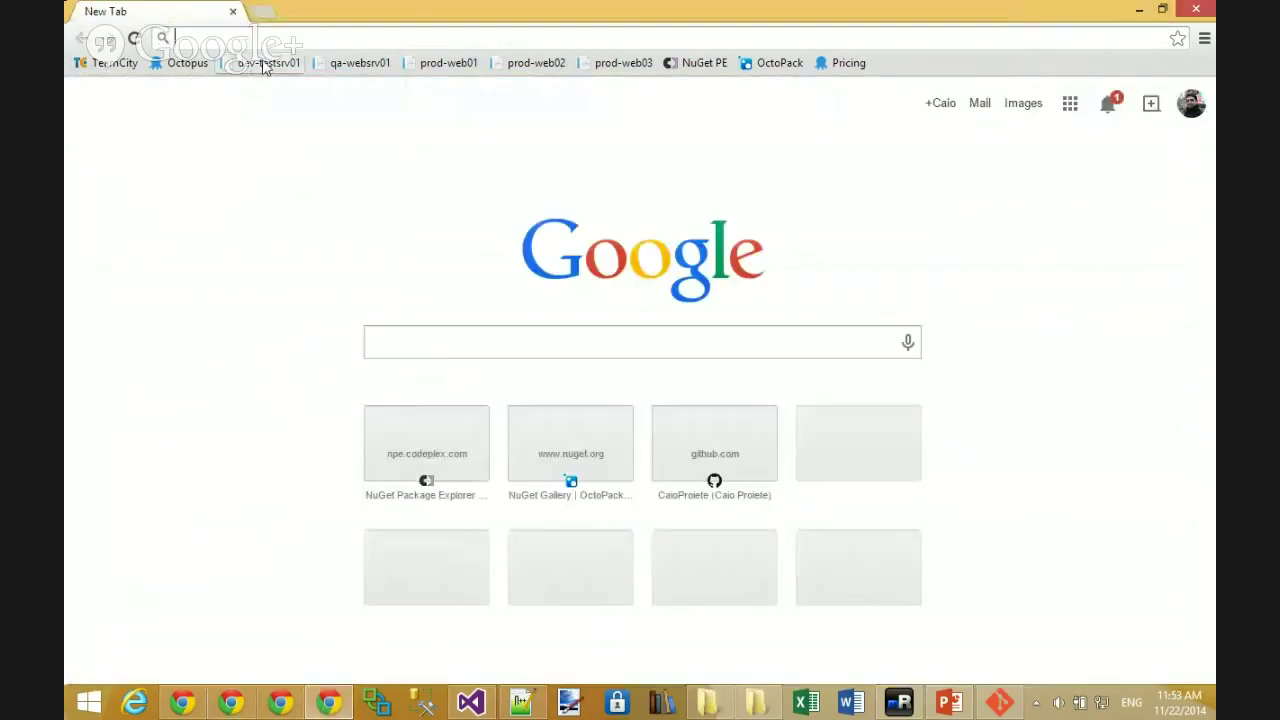
# - Load the dev-testsrv01, qa-websrv01, prod-web01 and prod-web02 IIS pages in separate tabs
pyautogui.click(265, 63)
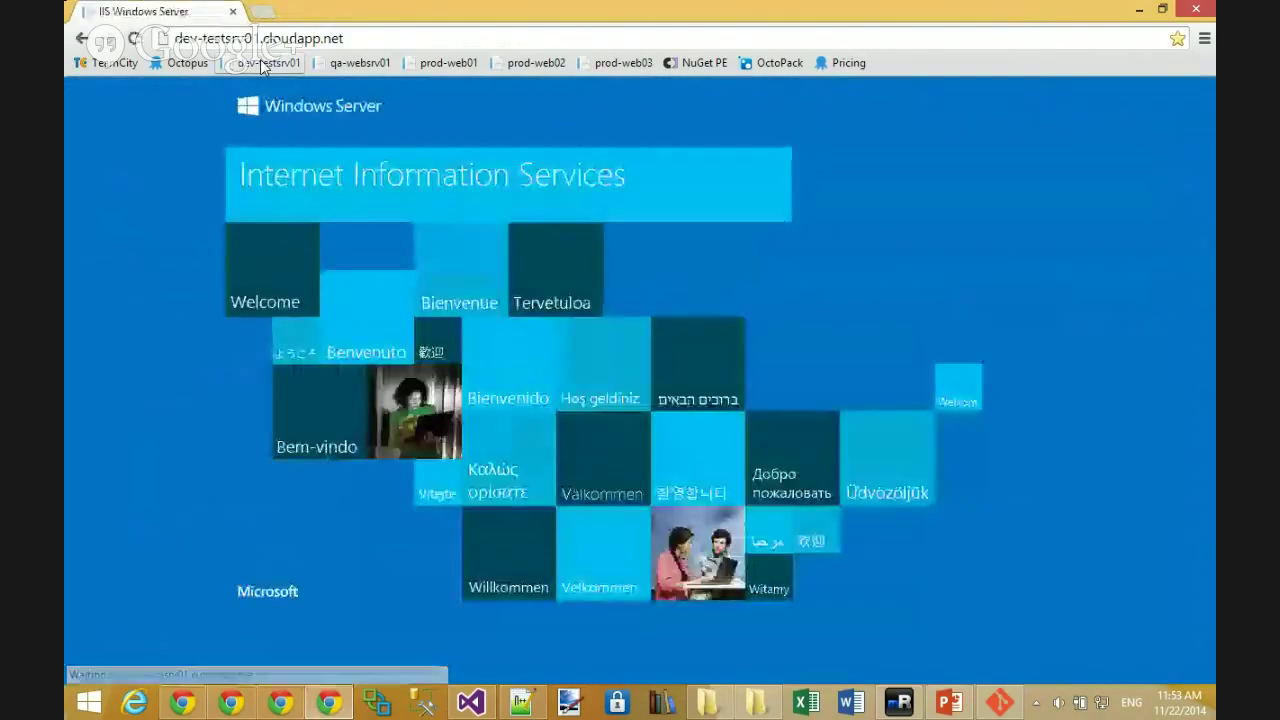
pyautogui.click(376, 38)
pyautogui.hotkey('ctrl', 'a')
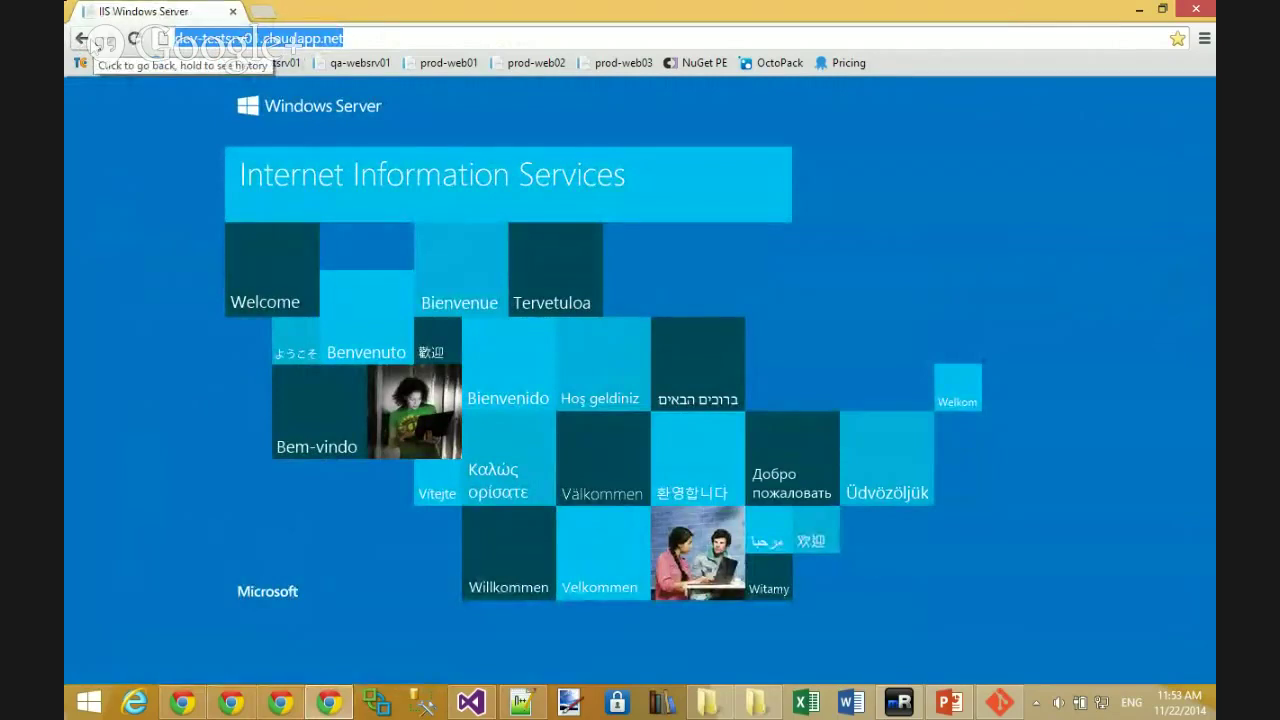
pyautogui.hotkey('ctrl', 't')
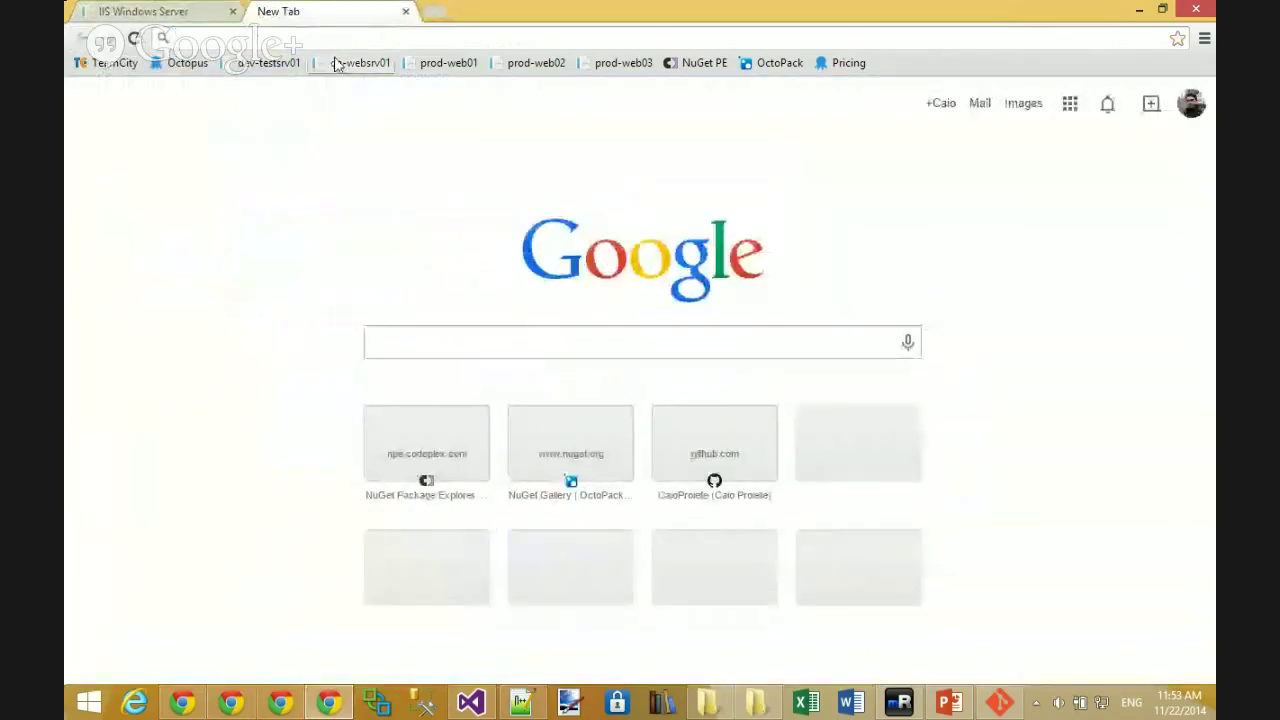
pyautogui.click(340, 63)
pyautogui.hotkey('ctrl', 't')
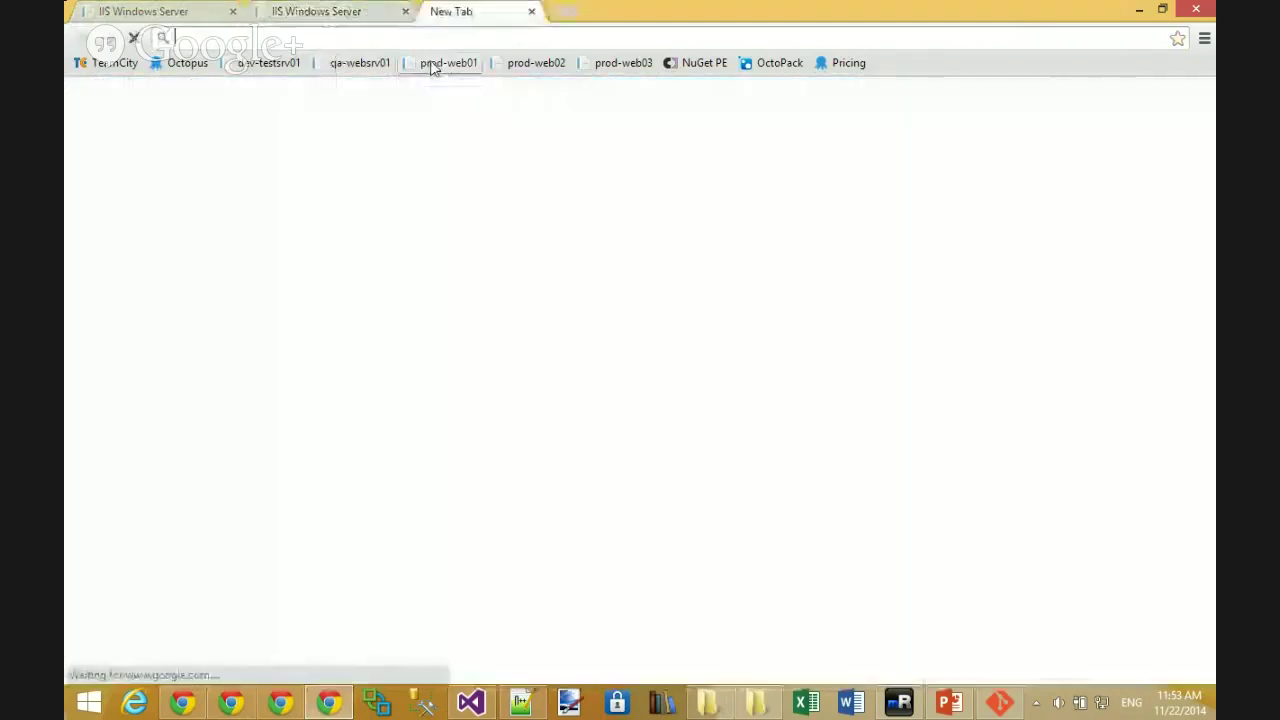
pyautogui.click(434, 65)
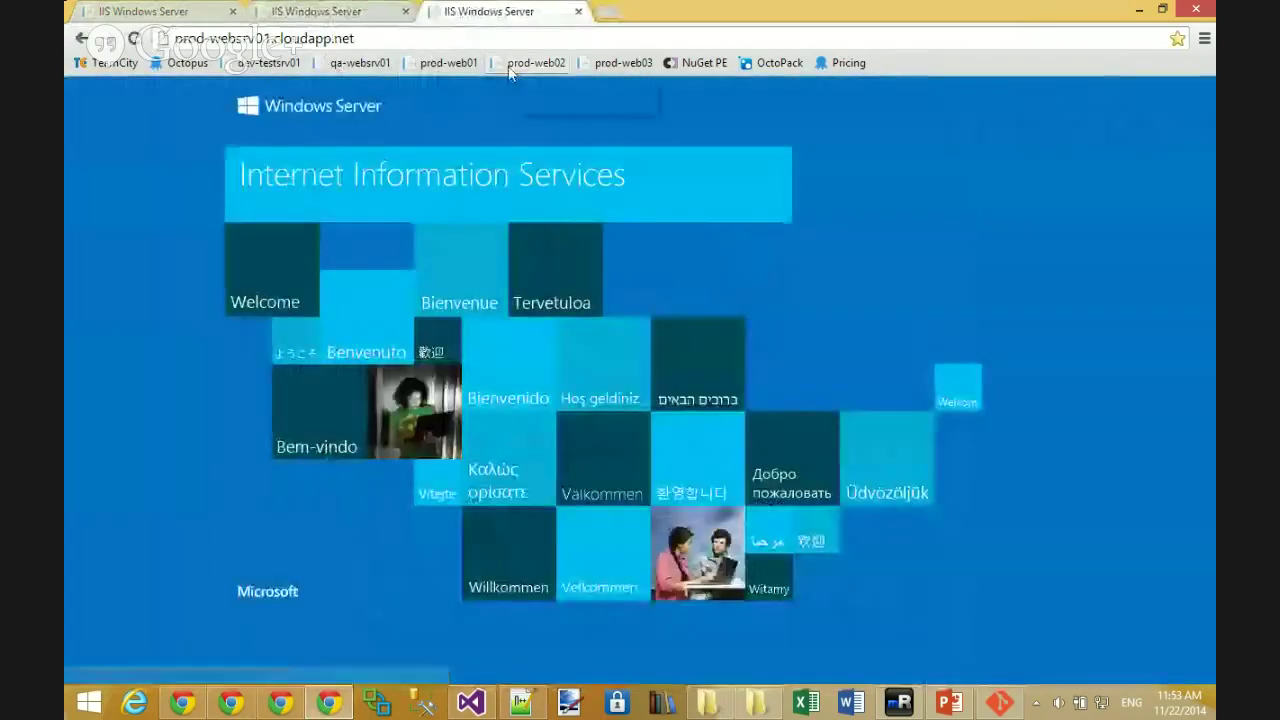
pyautogui.hotkey('ctrl', 't')
pyautogui.click(510, 68)
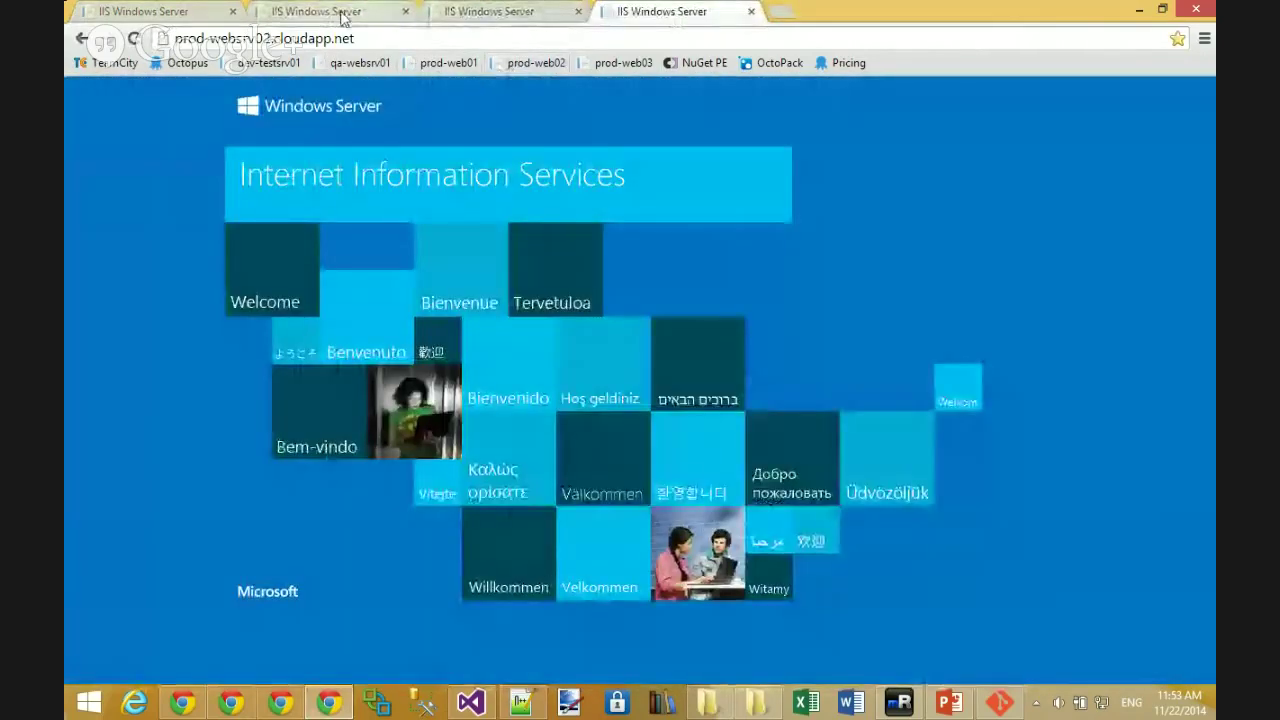
# - Compare the server tabs, then go back to the Octopus Environments window
pyautogui.click(342, 12)
pyautogui.click(495, 12)
pyautogui.click(150, 12)
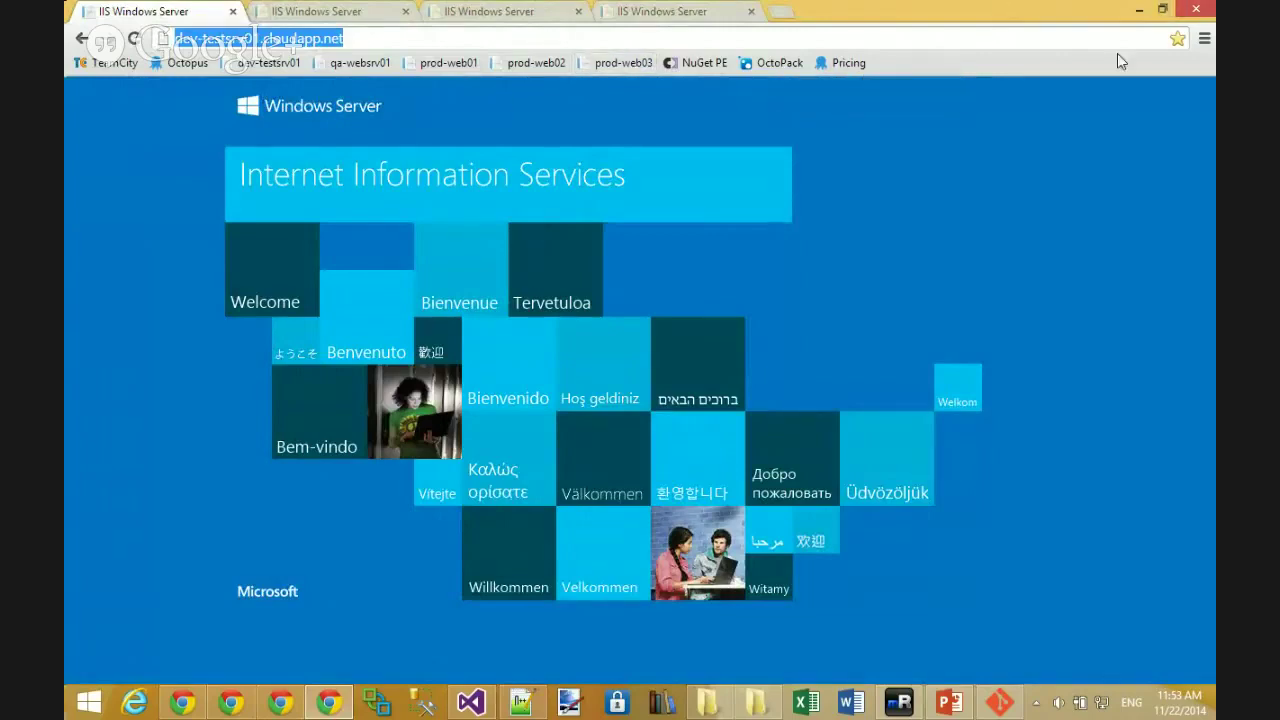
pyautogui.hotkey('alt', 'Tab')
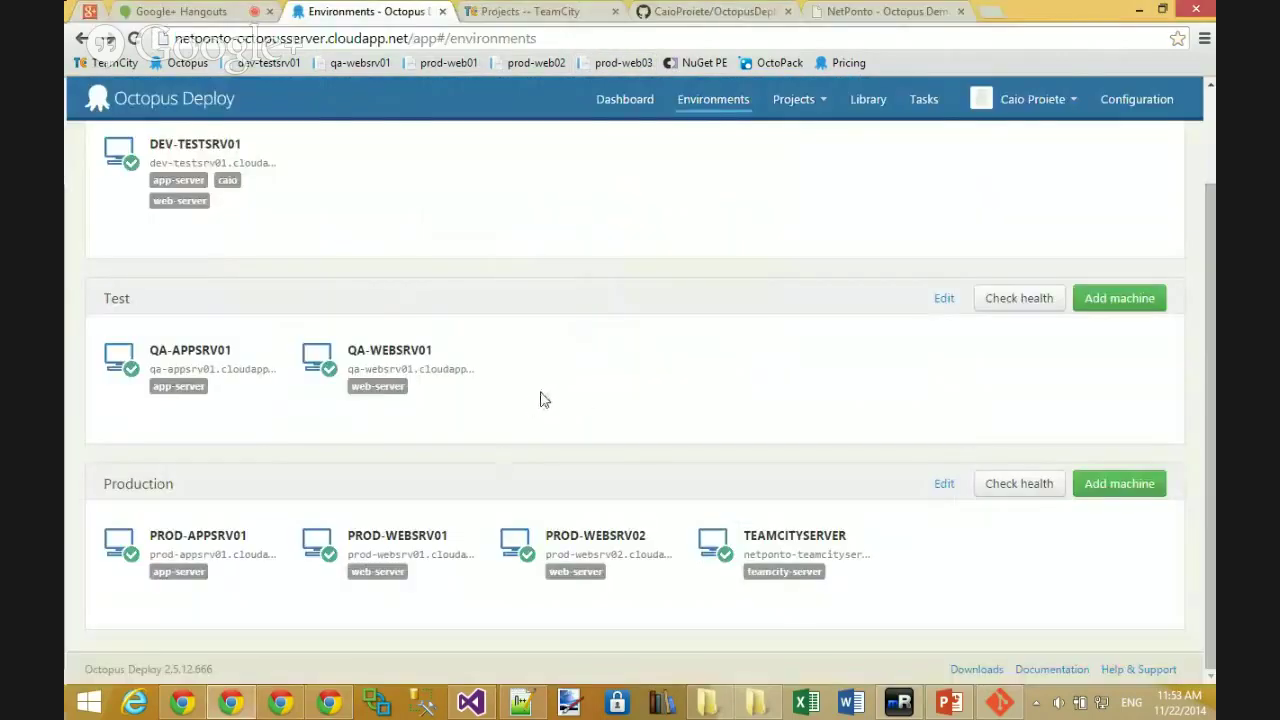
pyautogui.click(752, 703)
# - Open the D01.StaticSite folder and look over its six site items
pyautogui.click(706, 703)
pyautogui.moveTo(650, 474); pyautogui.dragTo(300, 108)
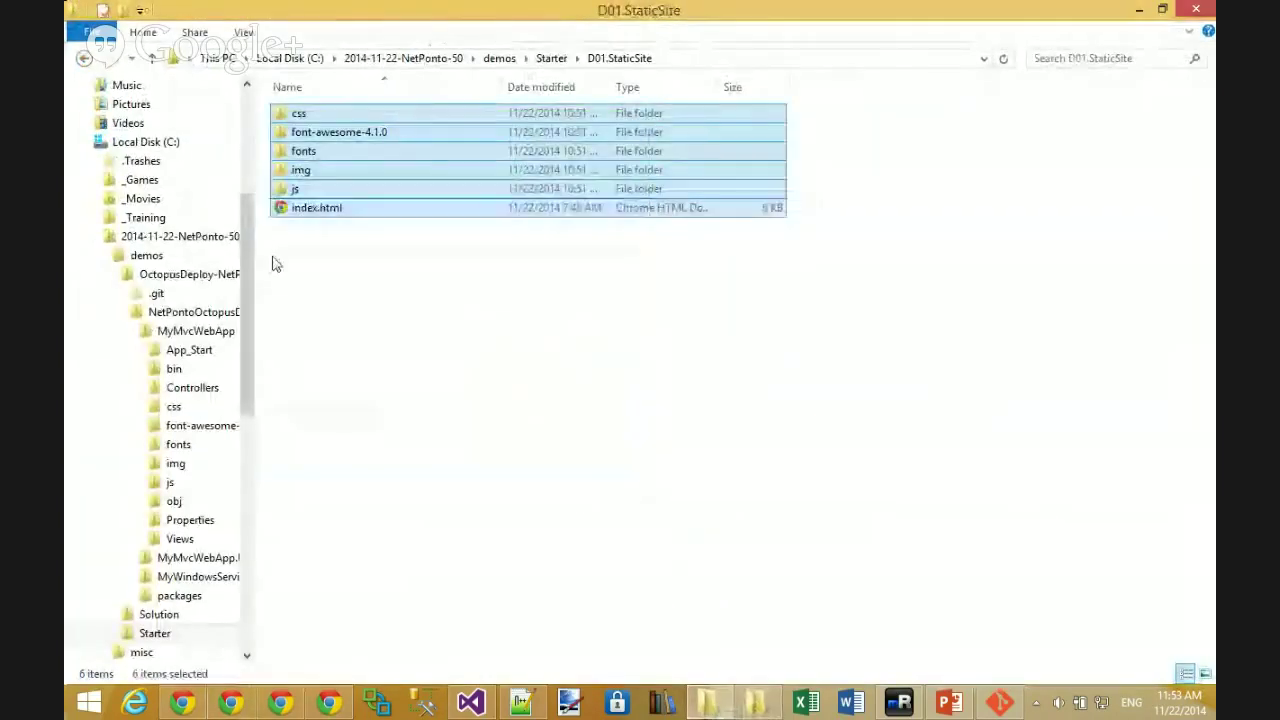
pyautogui.click(359, 262)
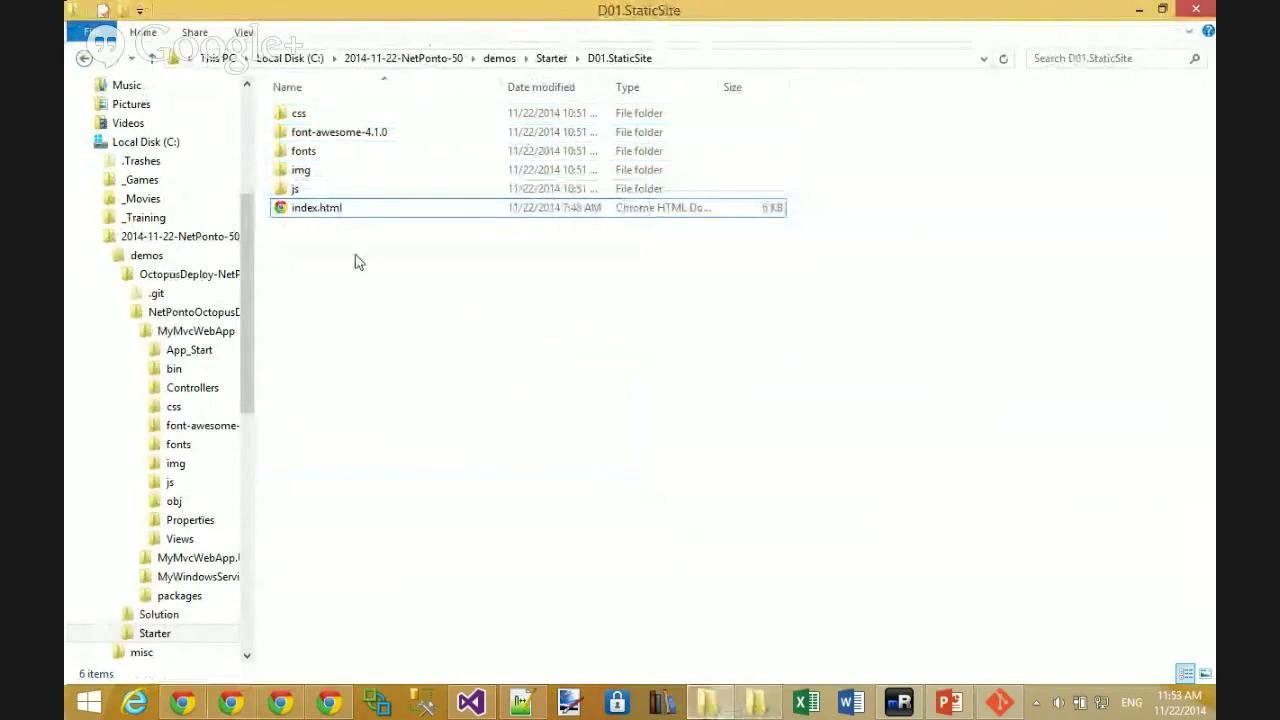
# - Launch NuGet Package Explorer from the Start screen, allowing it past the security warning
pyautogui.press('super')
pyautogui.write('NuGet Package Explorer')
pyautogui.press('Return')
pyautogui.click(700, 369)
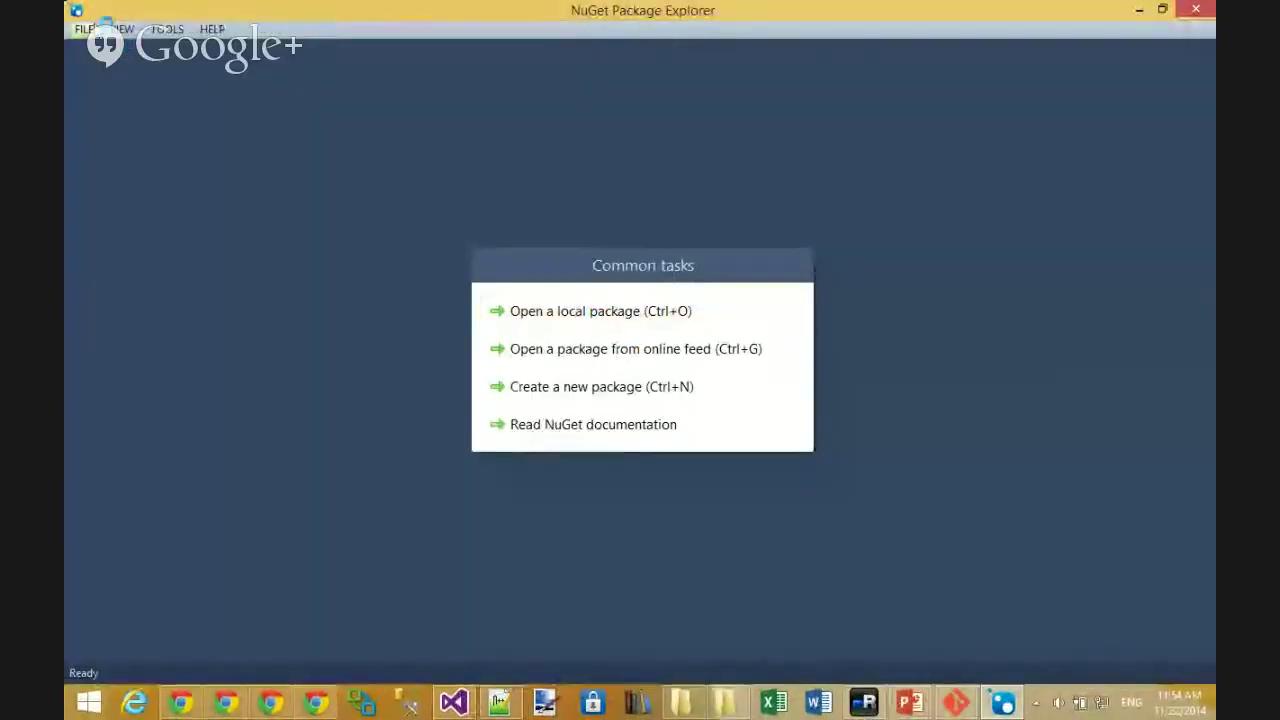
# - Create a new package with Id MeuSiteHtmlFixe and drag the site files into its contents
pyautogui.click(84, 29)
pyautogui.click(105, 48)
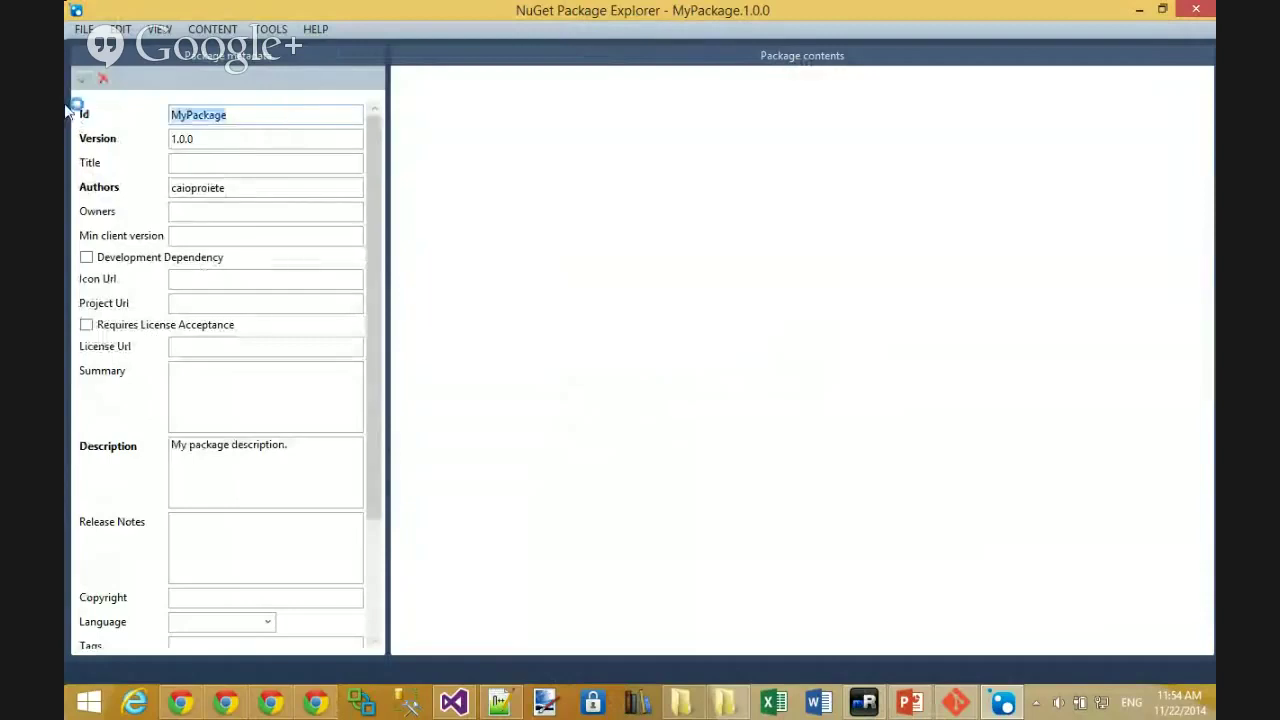
pyautogui.write('MeuSiteHtmlFixe')
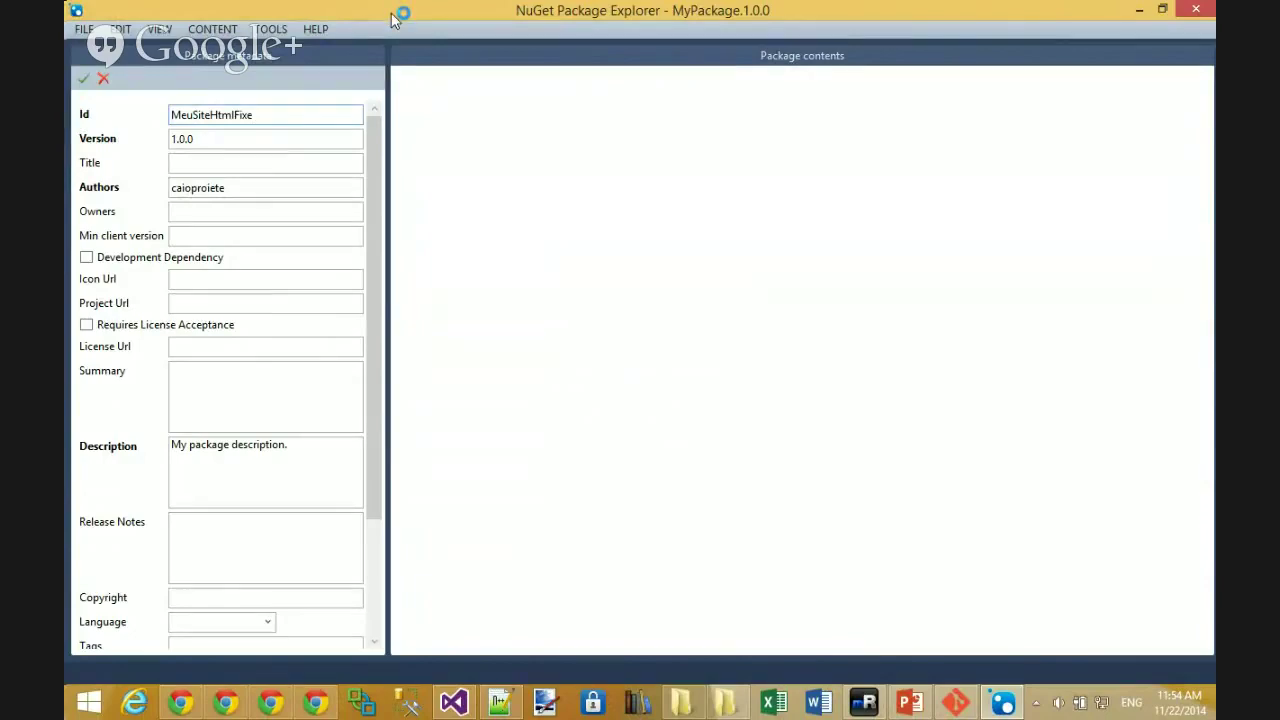
pyautogui.press('super+Right')
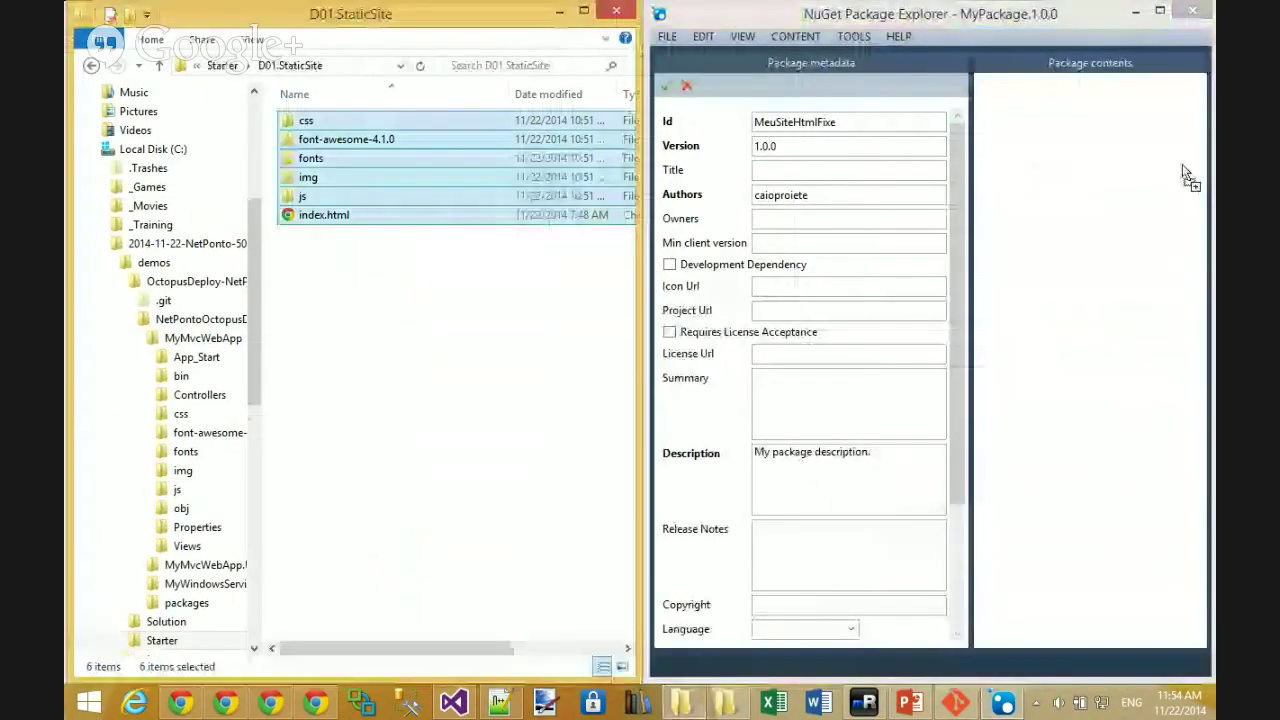
pyautogui.moveTo(1183, 177); pyautogui.dragTo(1130, 192)
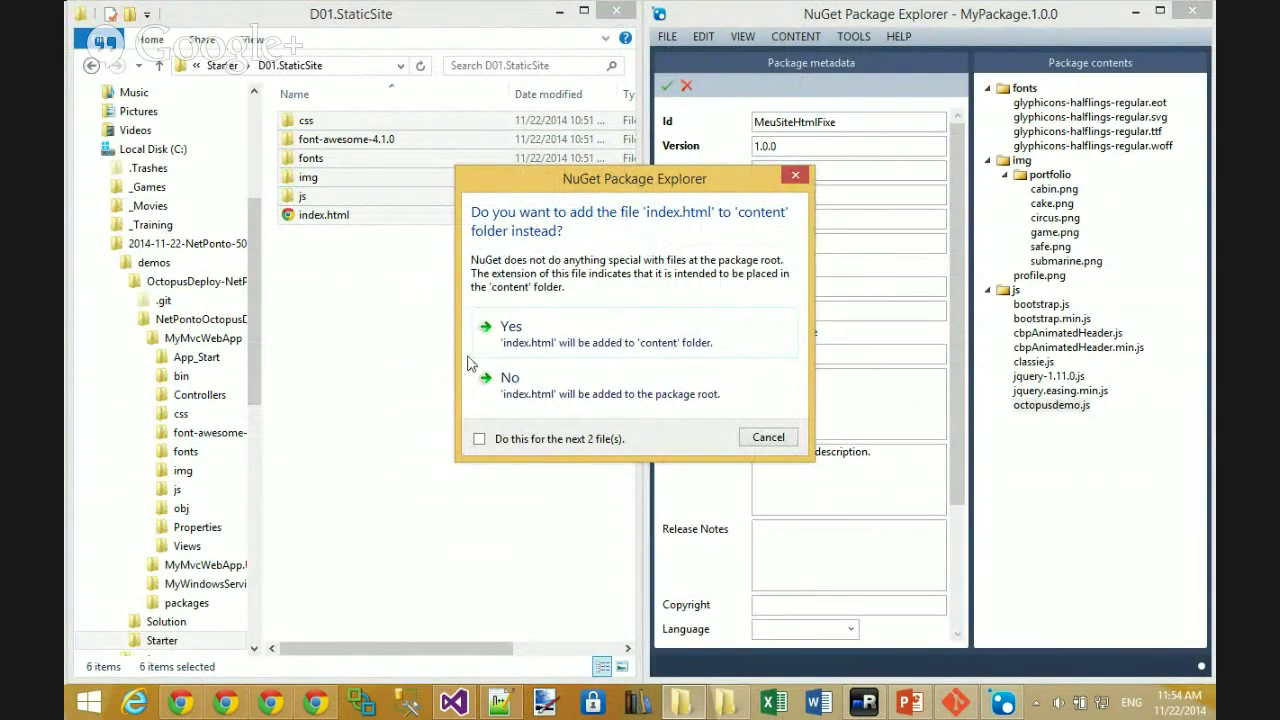
# - Keep index.html at the package root and add release notes 'Primeira versao'
pyautogui.click(510, 440)
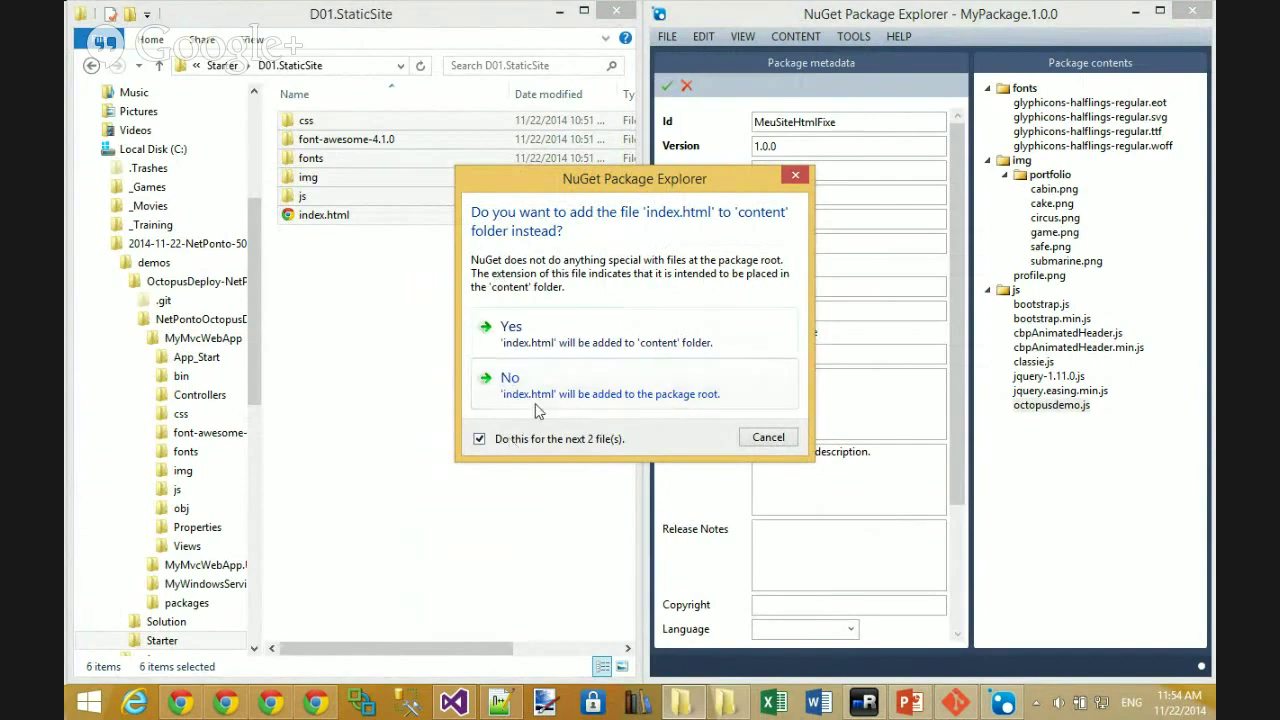
pyautogui.click(510, 380)
pyautogui.moveTo(1196, 172)
pyautogui.mouseDown()
pyautogui.moveTo(1193, 340)
pyautogui.moveTo(1194, 150)
pyautogui.mouseUp()
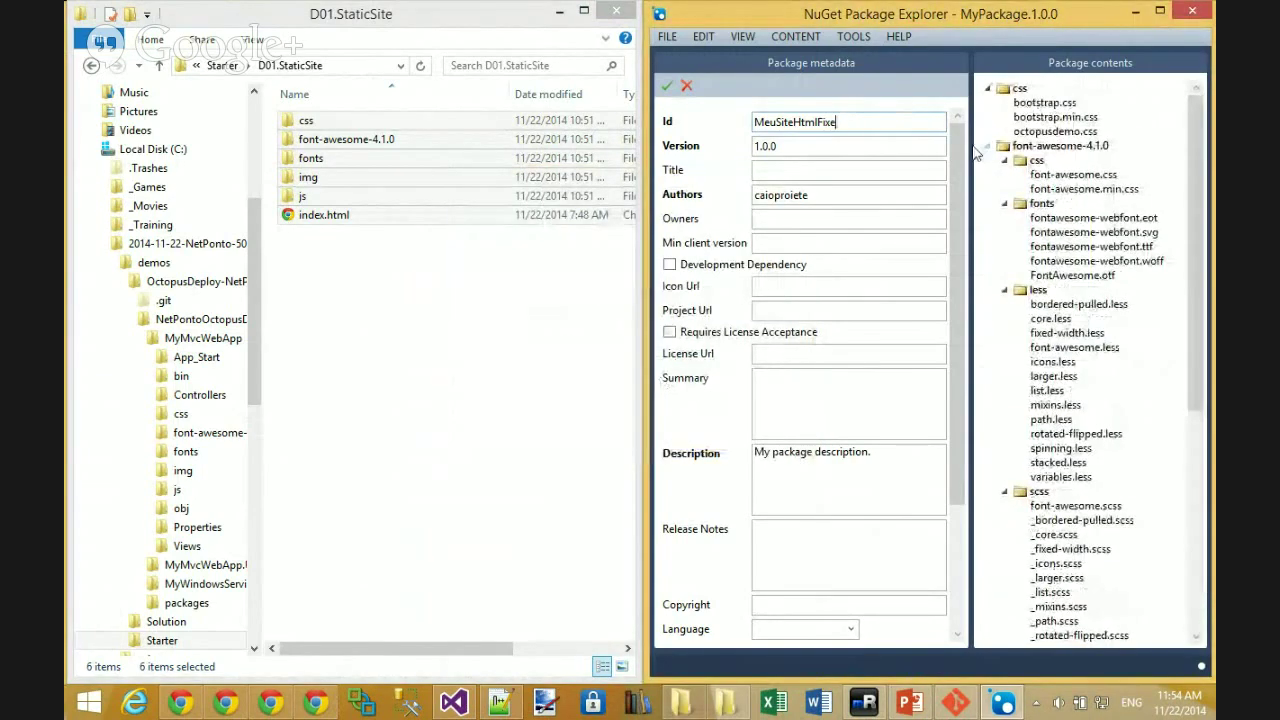
pyautogui.moveTo(860, 121); pyautogui.dragTo(718, 128)
pyautogui.click(806, 145)
pyautogui.moveTo(849, 195); pyautogui.dragTo(675, 211)
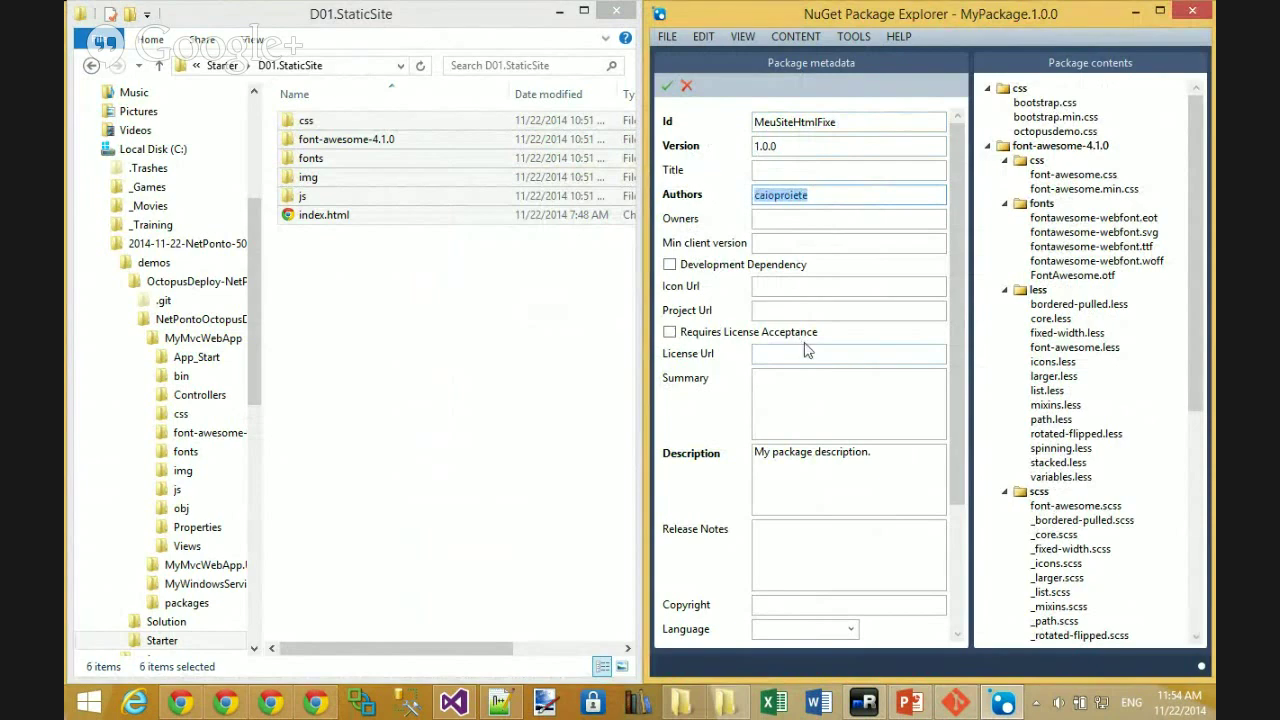
pyautogui.click(793, 548)
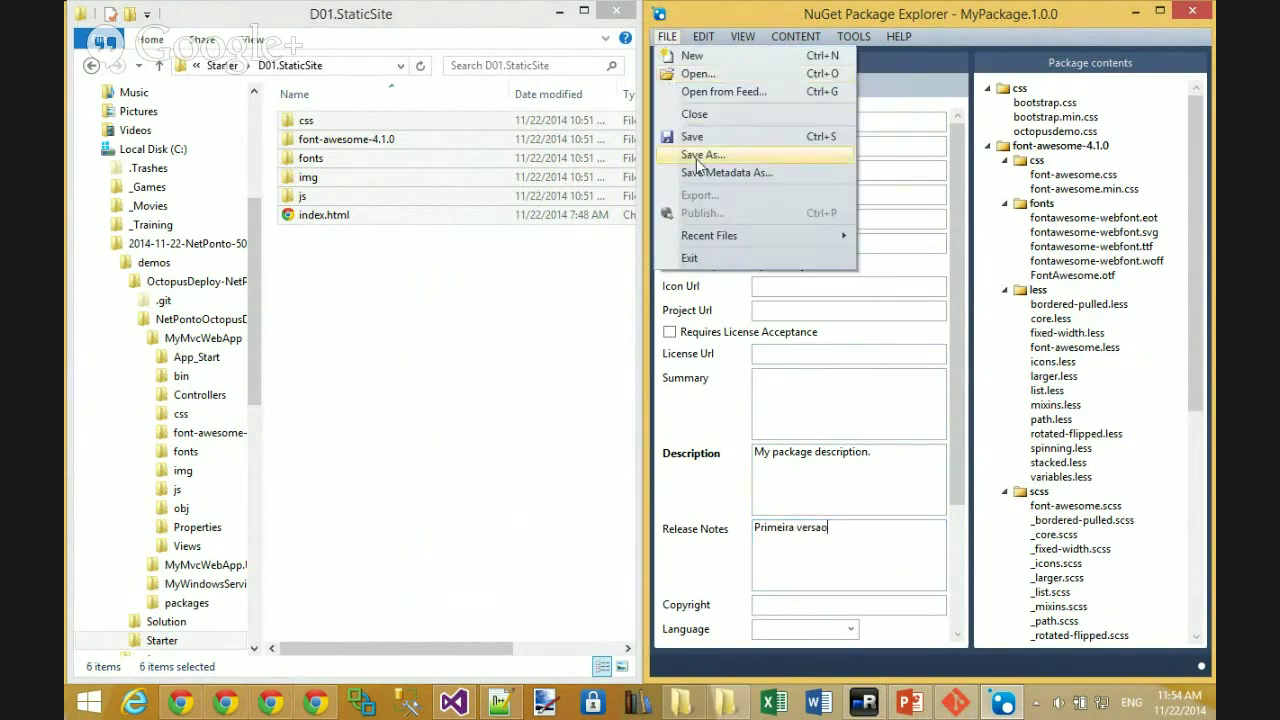
# - Save the package as MeuSiteHtmlFixe.1.0.0.nupkg in D01.StaticSite and close the app
pyautogui.click(700, 155)
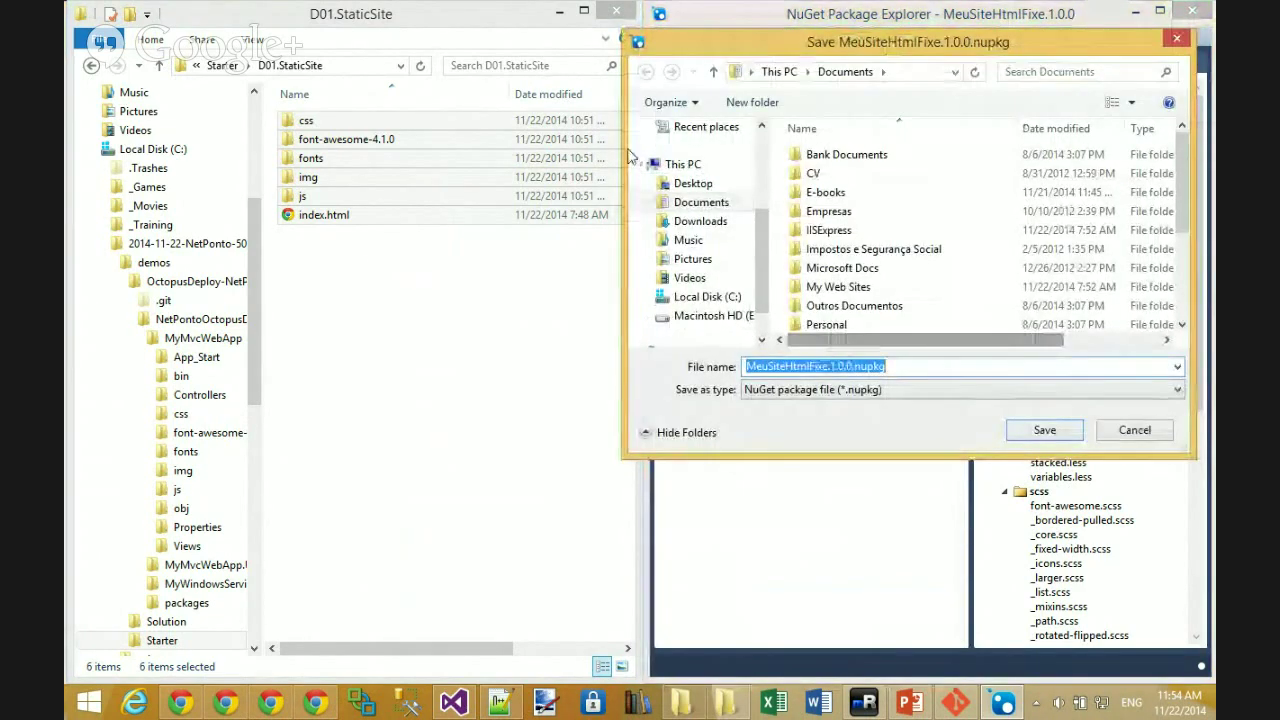
pyautogui.click(370, 65)
pyautogui.hotkey('ctrl', 'c')
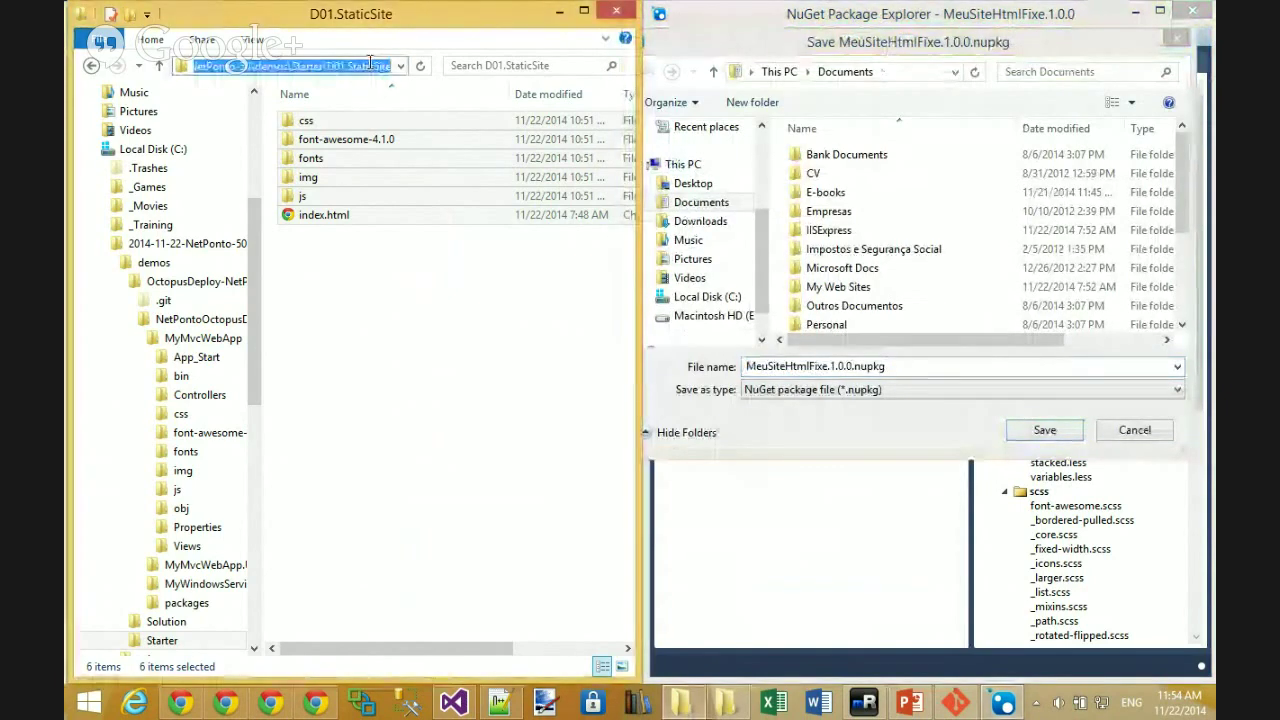
pyautogui.click(900, 42)
pyautogui.hotkey('ctrl', 'v')
pyautogui.click(1044, 430)
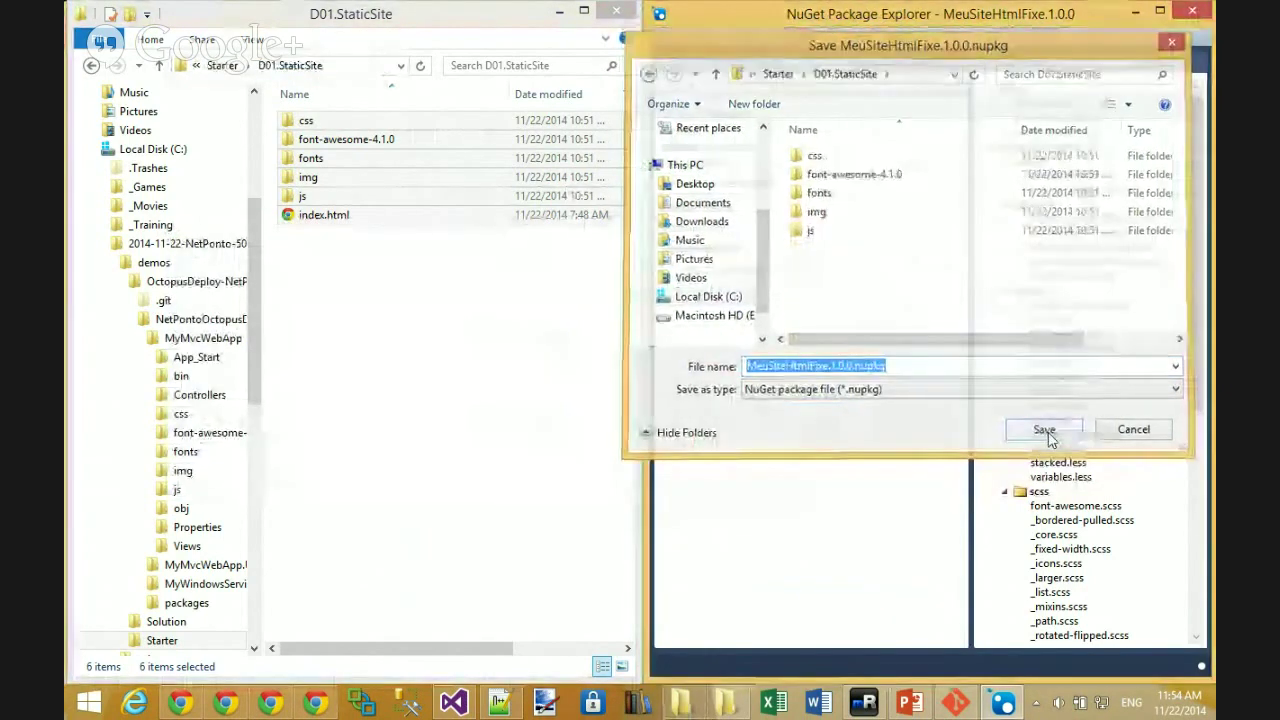
pyautogui.click(1044, 430)
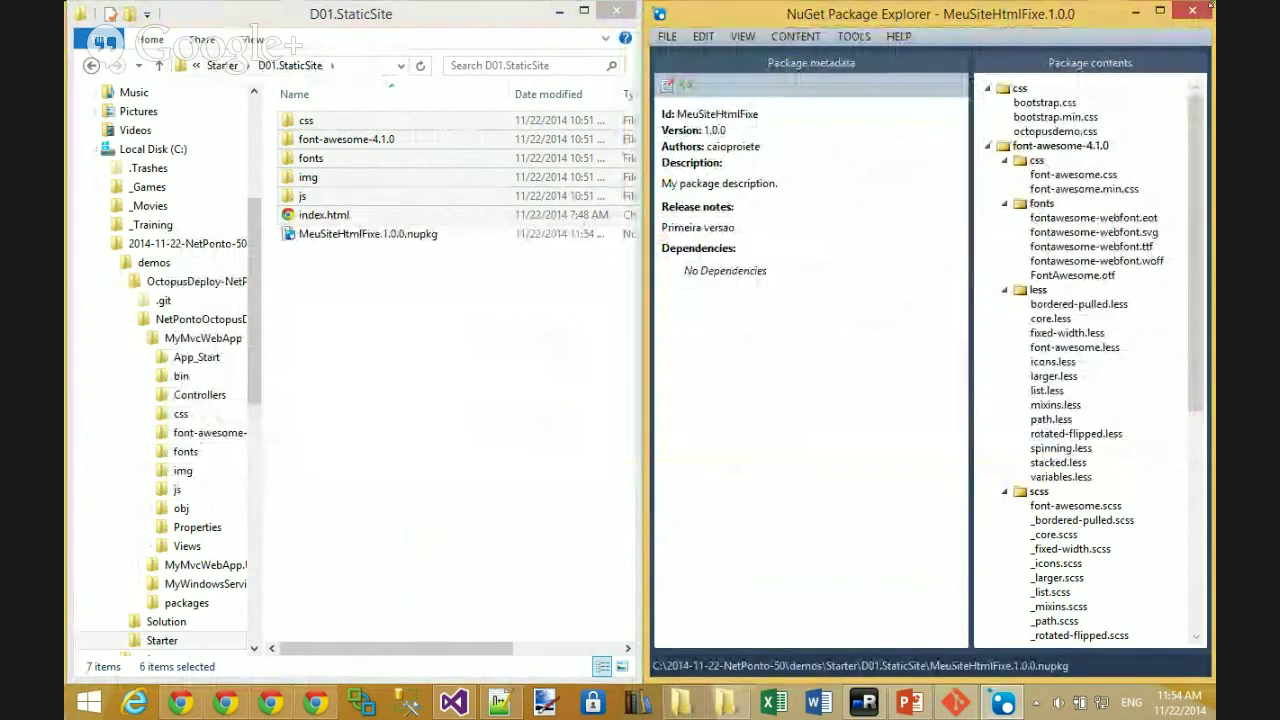
pyautogui.hotkey('alt', 'F4')
pyautogui.click(492, 337)
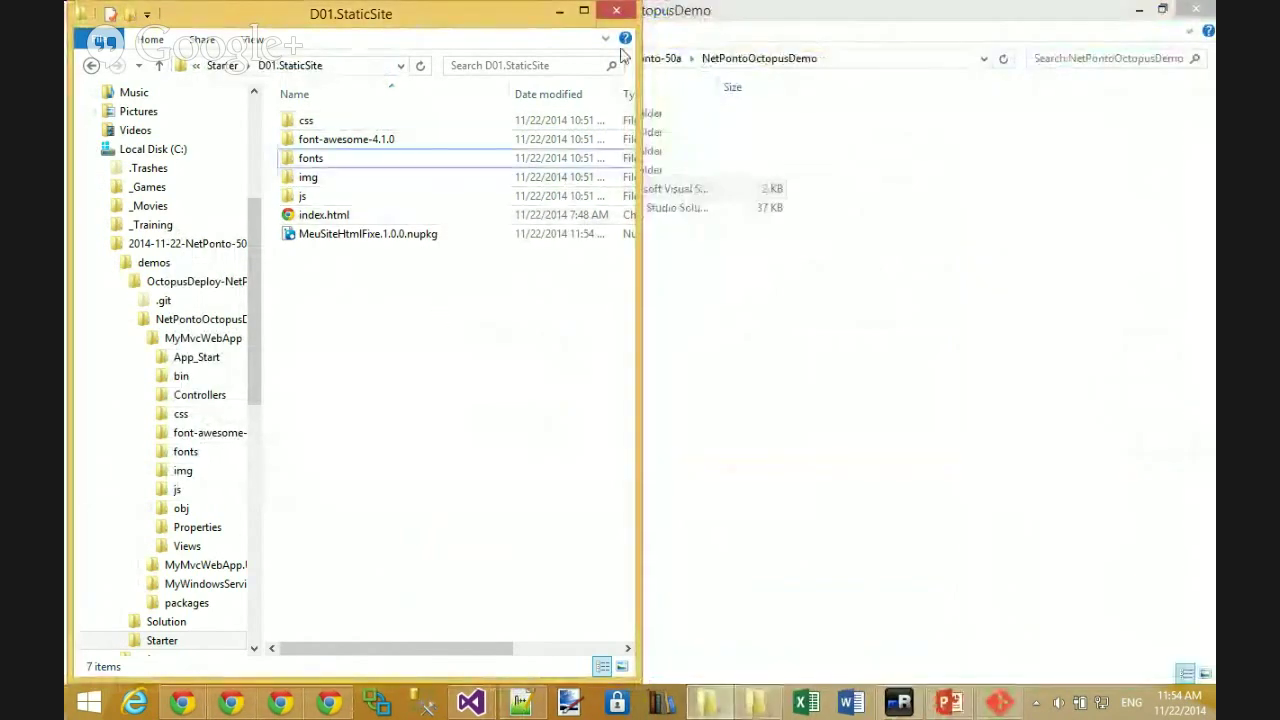
pyautogui.moveTo(525, 18); pyautogui.dragTo(525, 18)
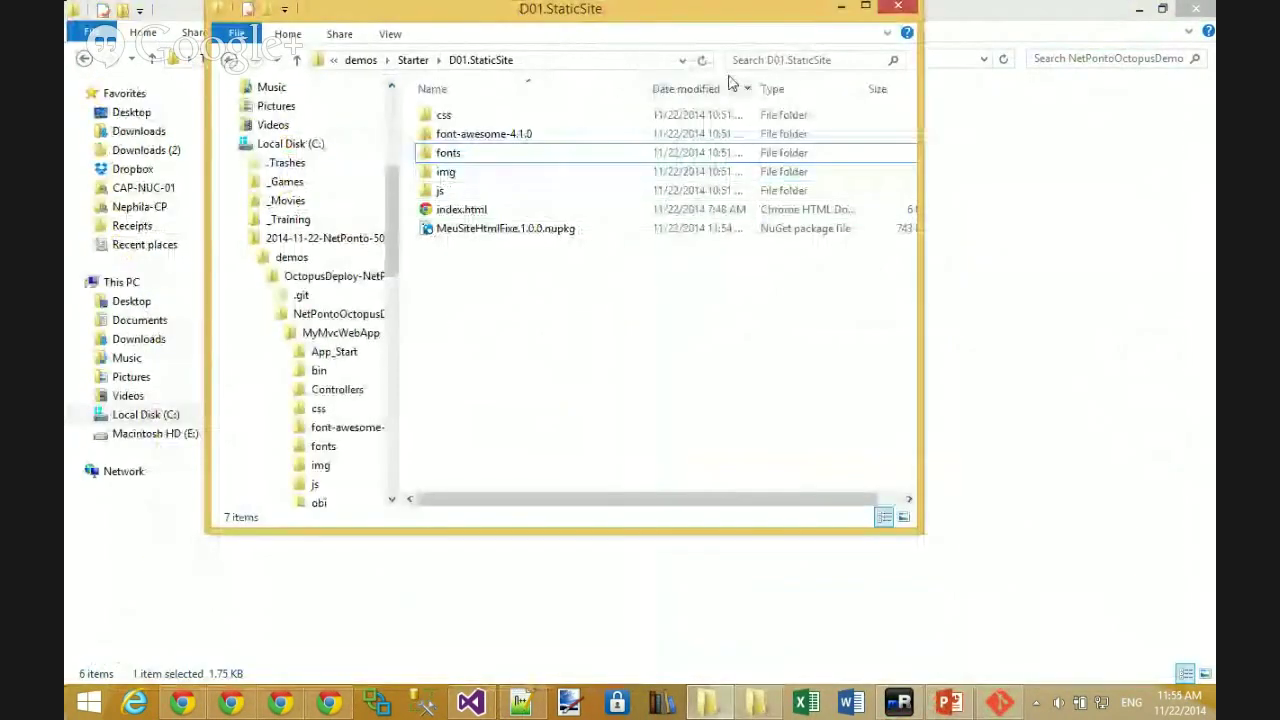
pyautogui.doubleClick(866, 18)
pyautogui.rightClick(368, 222)
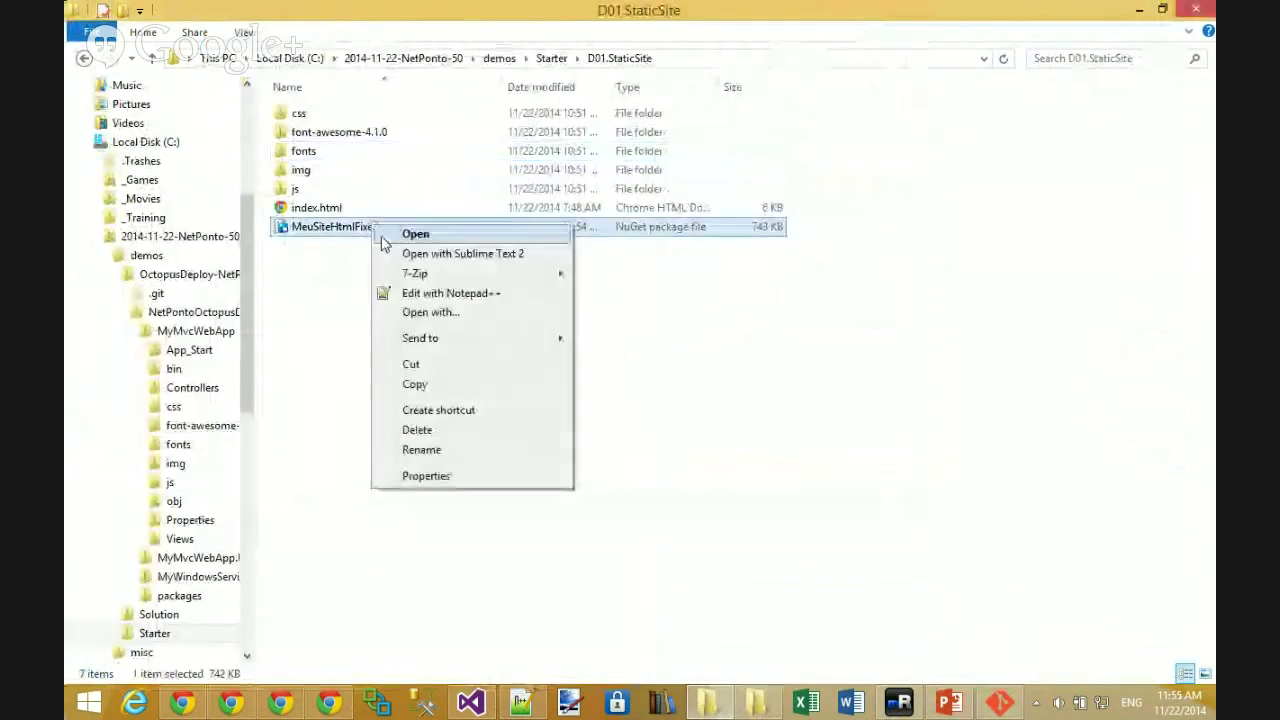
pyautogui.moveTo(415, 275)
pyautogui.click(596, 274)
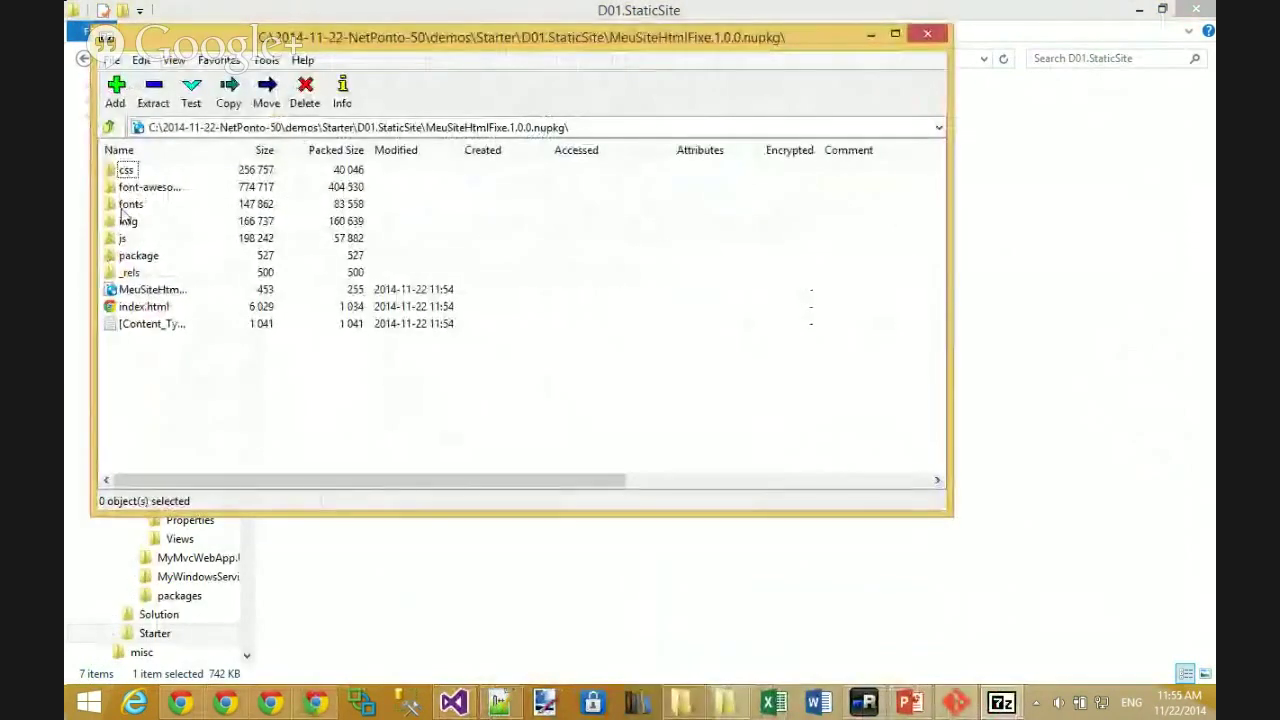
pyautogui.moveTo(191, 149); pyautogui.dragTo(240, 149)
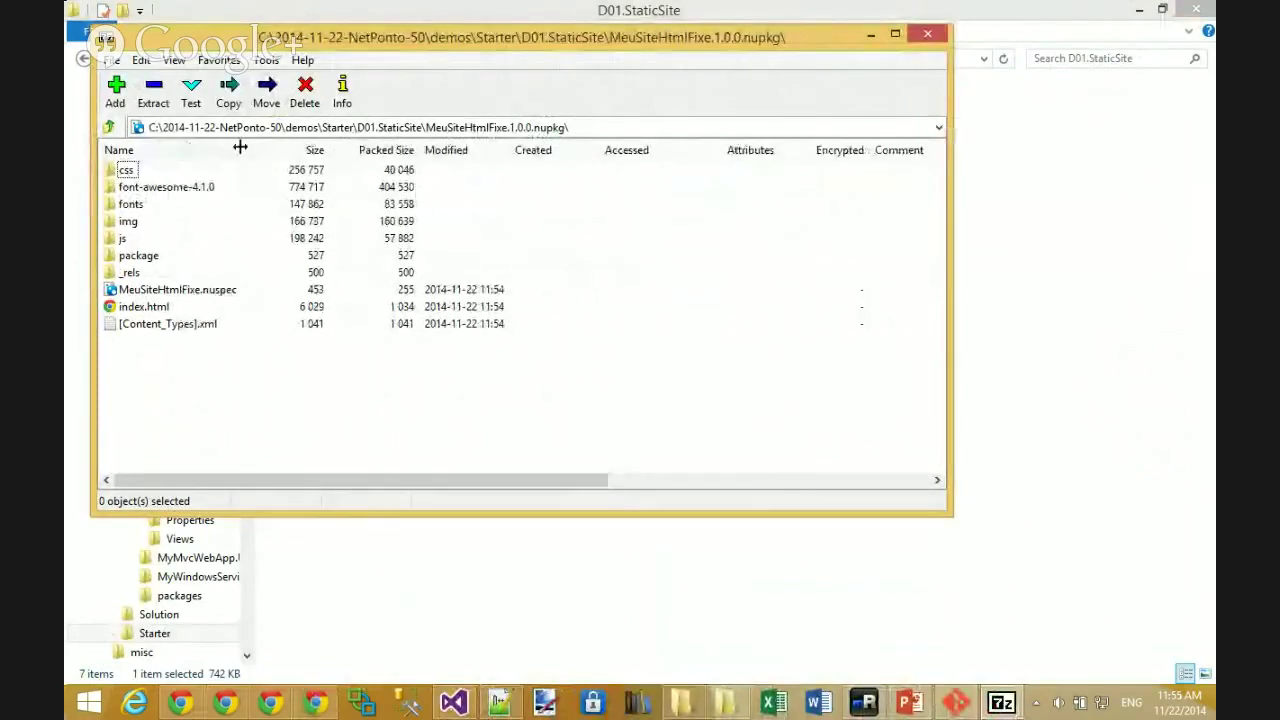
pyautogui.click(926, 36)
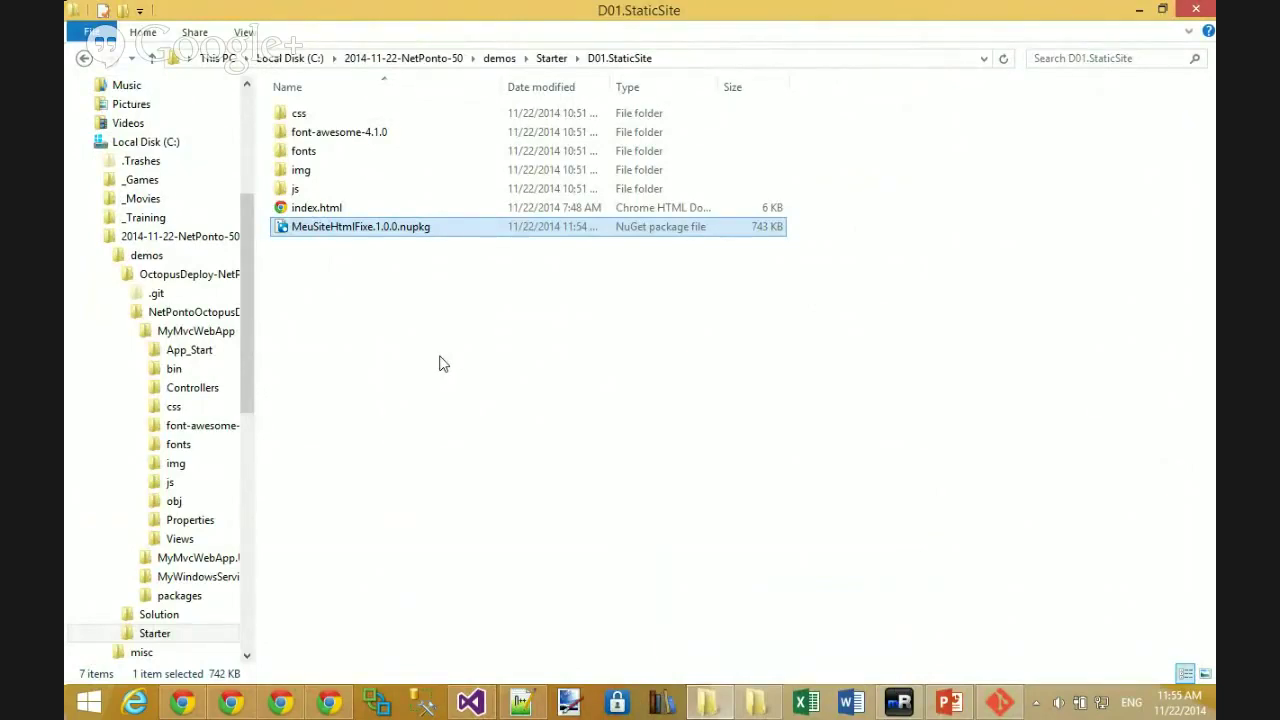
pyautogui.hotkey('alt', 'd')
# - Upload MeuSiteHtmlFixe.1.0.0.nupkg through the Library's package upload page
pyautogui.hotkey('alt', 'Tab')
pyautogui.hotkey('alt', 'Tab')
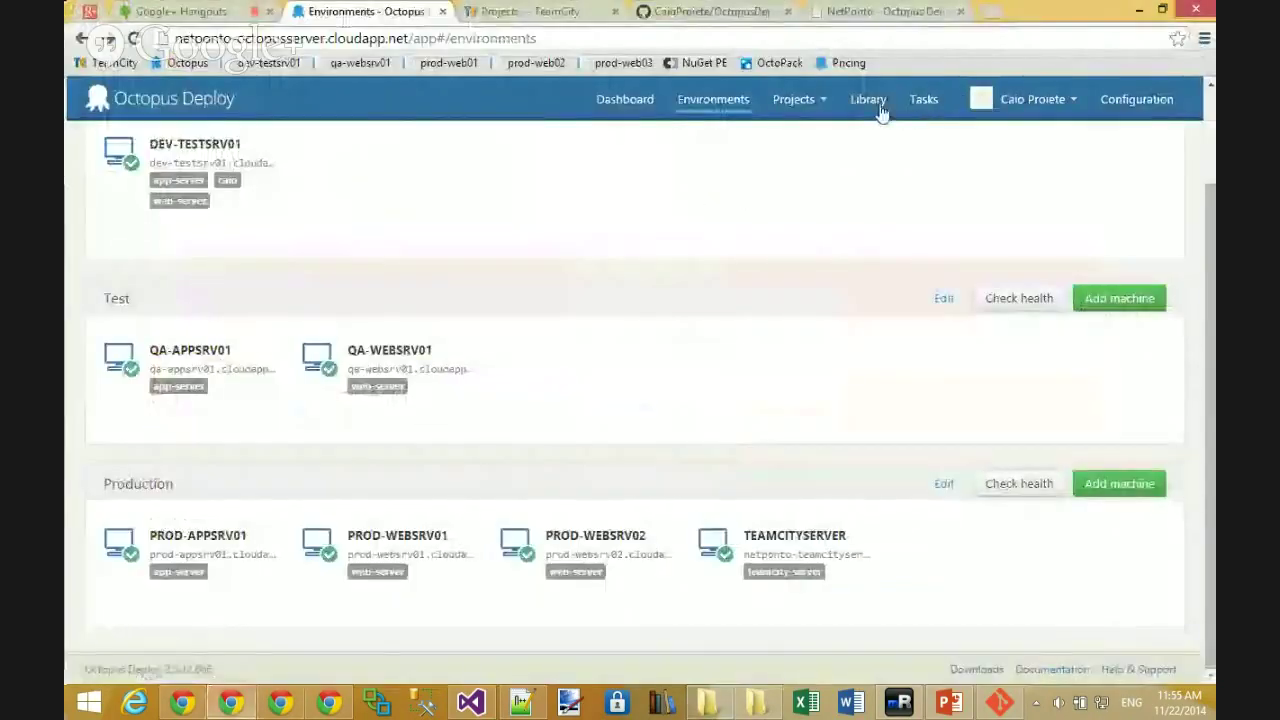
pyautogui.click(872, 104)
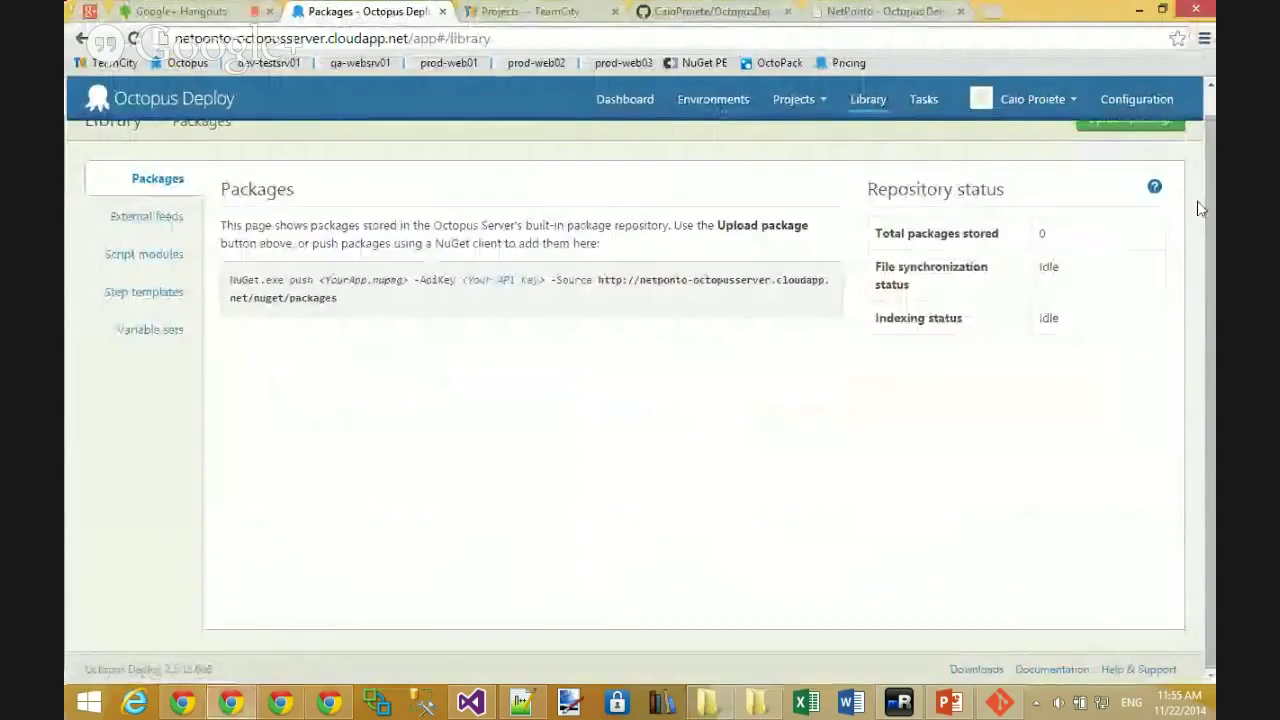
pyautogui.scroll(1, 1190, 190)
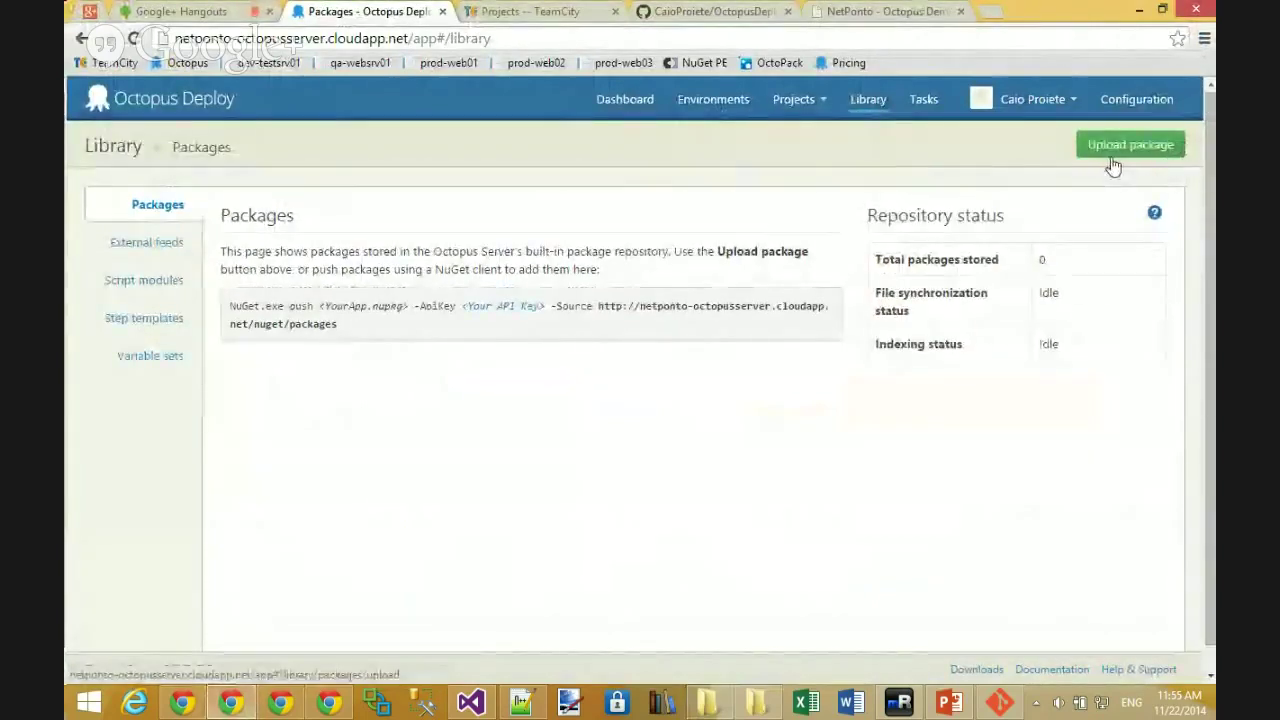
pyautogui.tripleClick(361, 328)
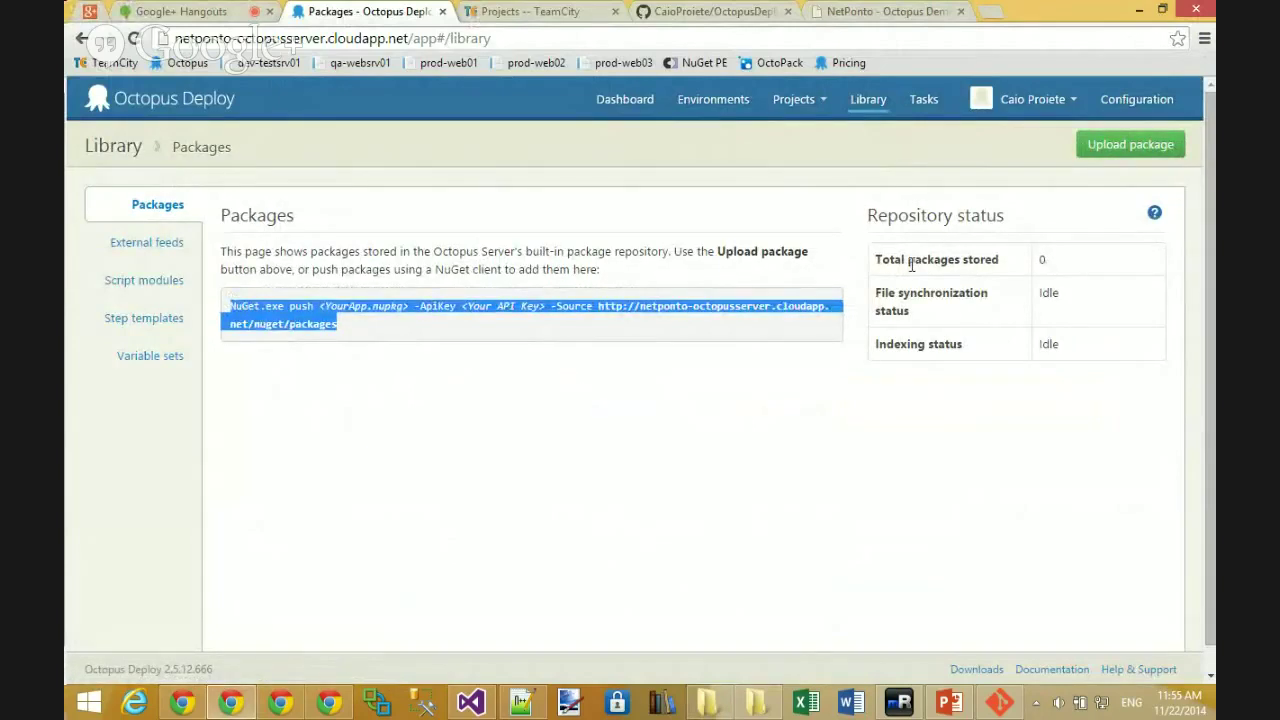
pyautogui.click(986, 196)
pyautogui.click(1127, 150)
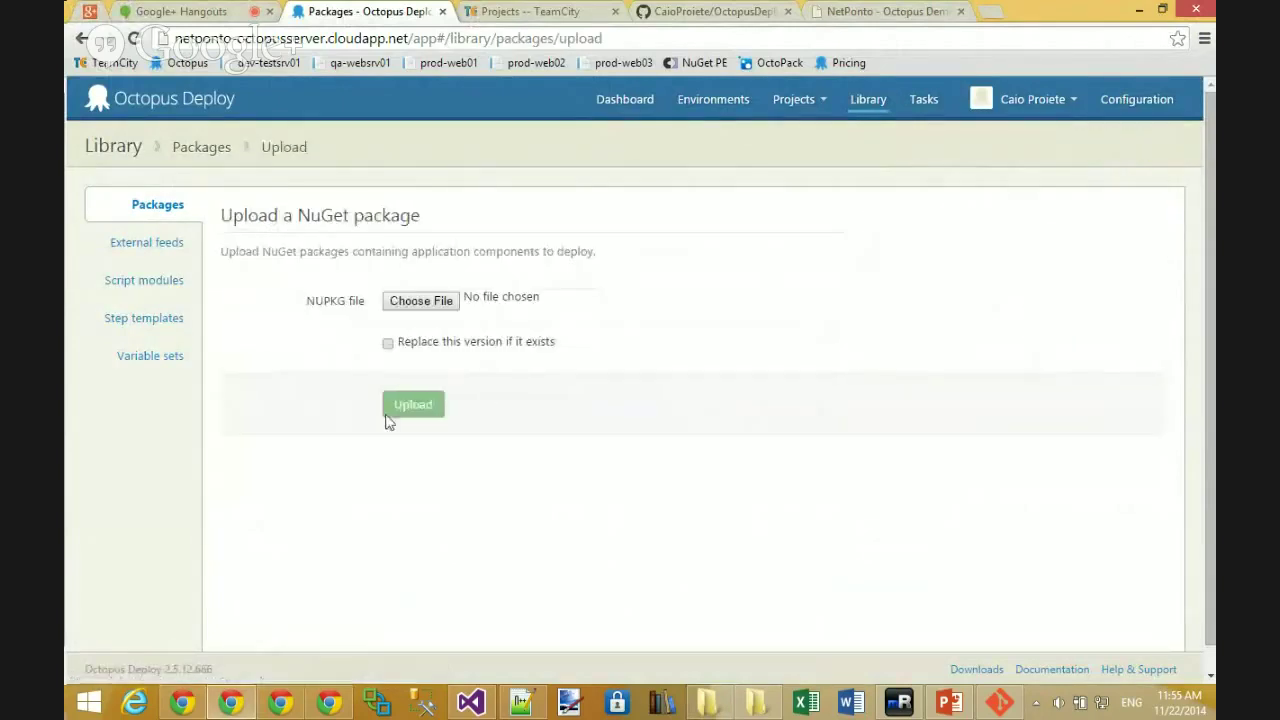
pyautogui.click(420, 303)
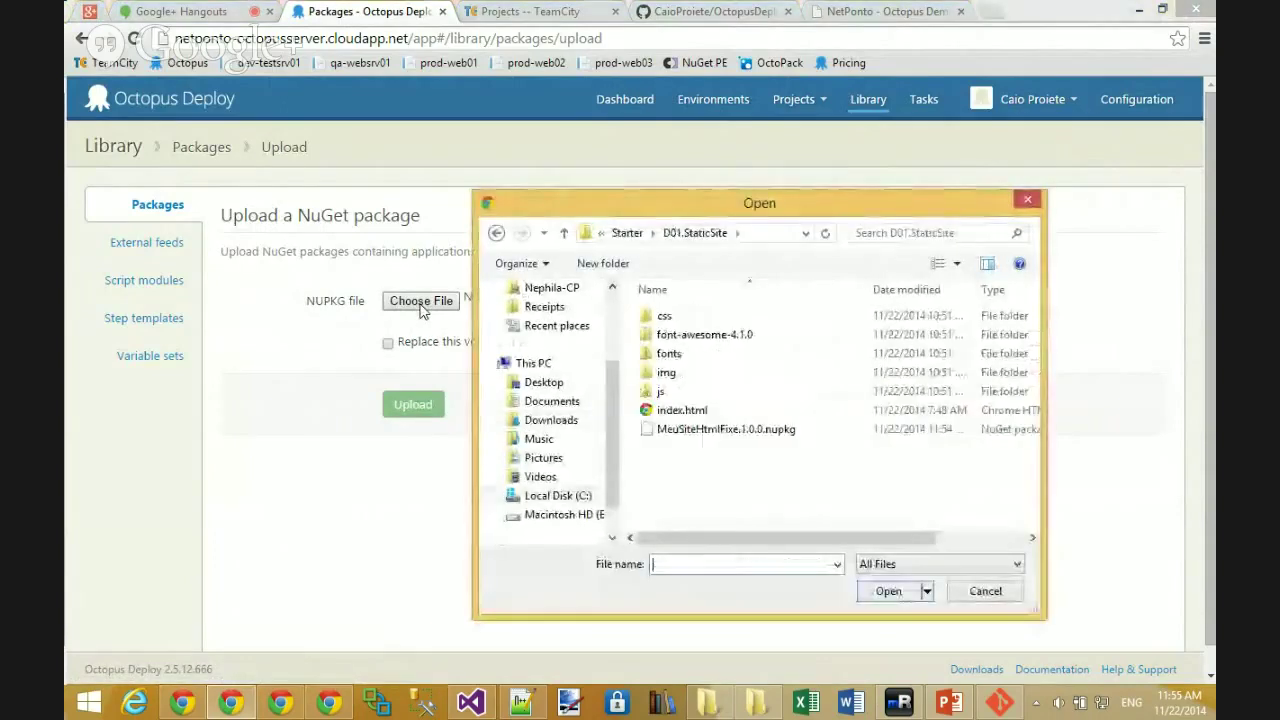
pyautogui.doubleClick(725, 429)
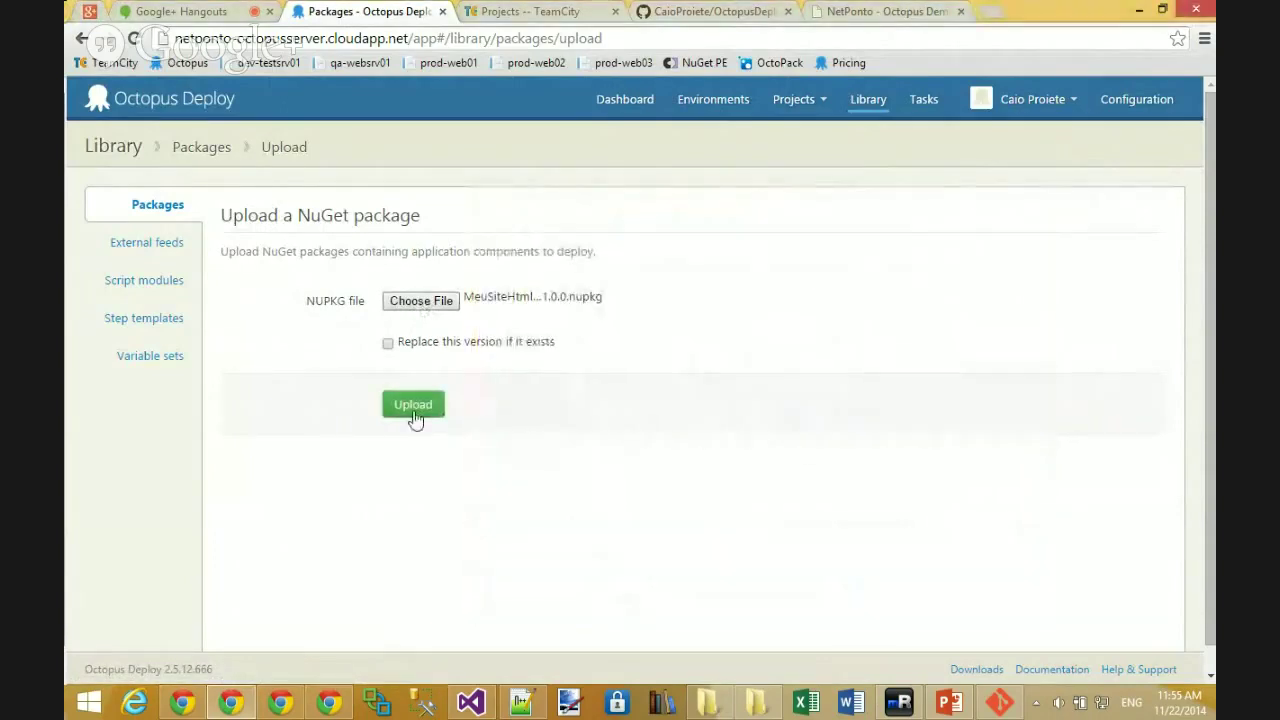
pyautogui.click(414, 416)
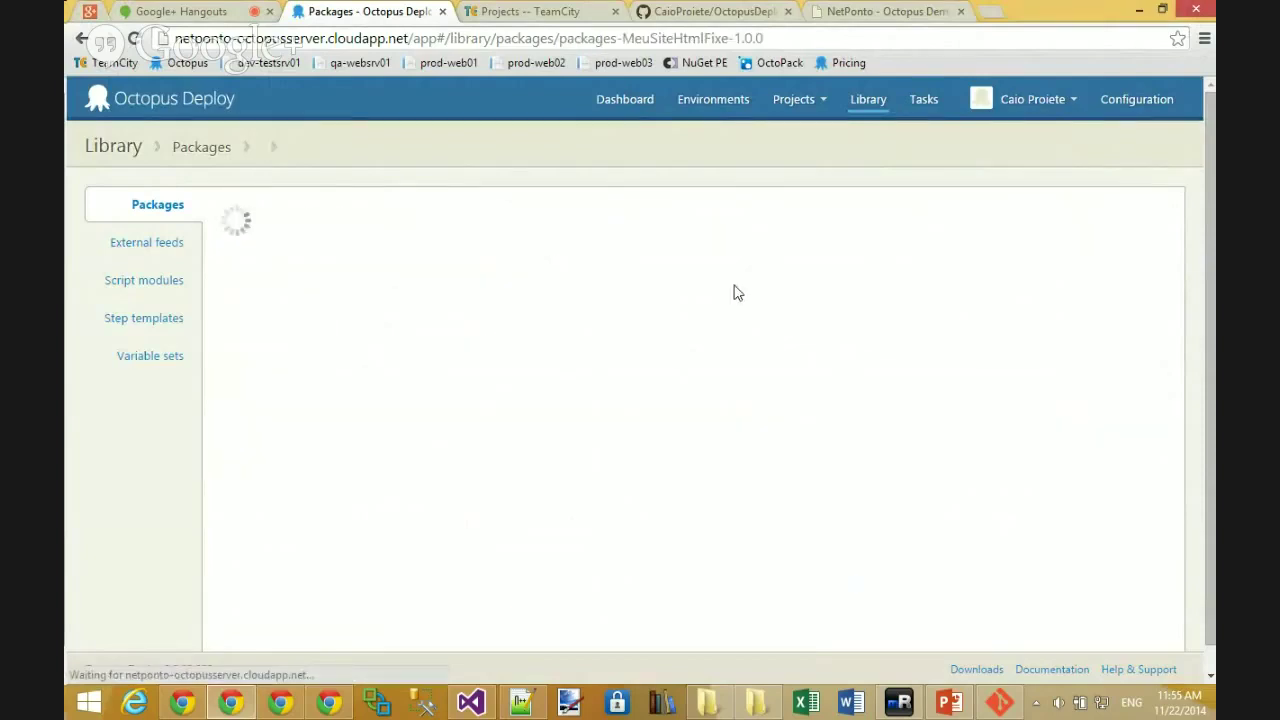
# - Confirm MeuSiteHtmlFixe 1.0.0 now appears in the stored packages list
pyautogui.click(158, 206)
pyautogui.scroll(-1, 706, 425)
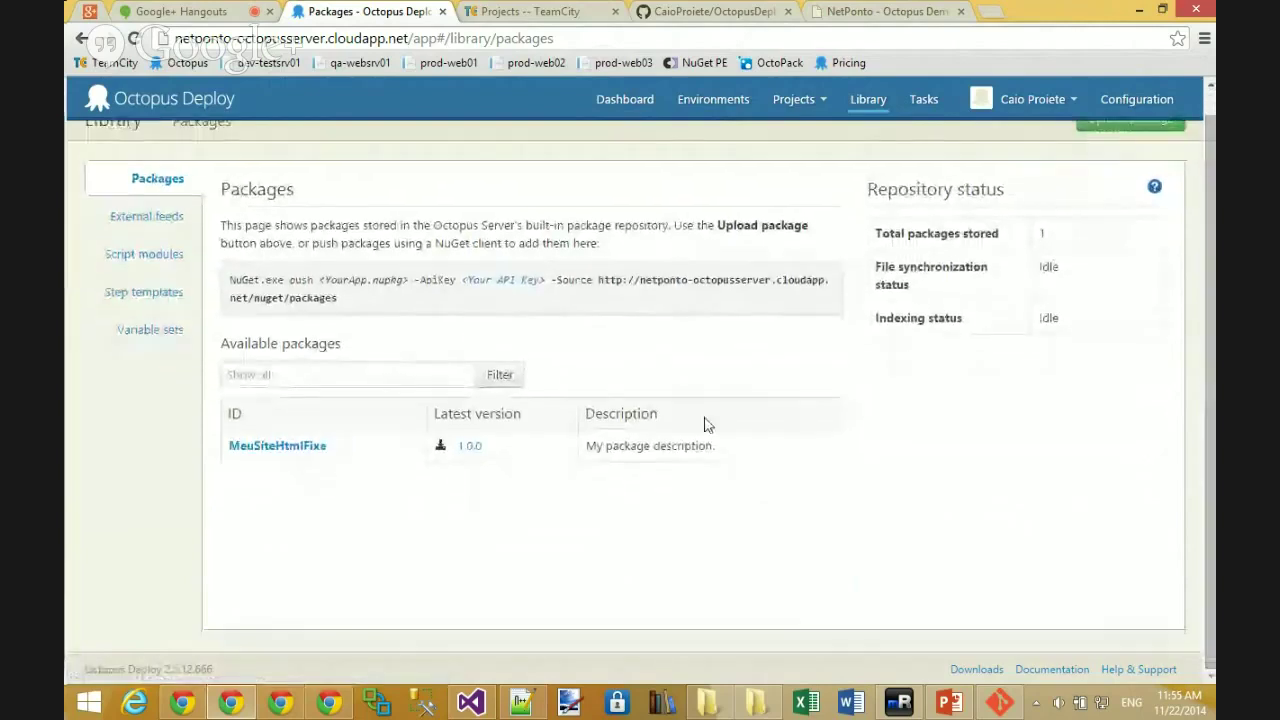
pyautogui.moveTo(786, 449); pyautogui.dragTo(383, 506)
pyautogui.click(440, 515)
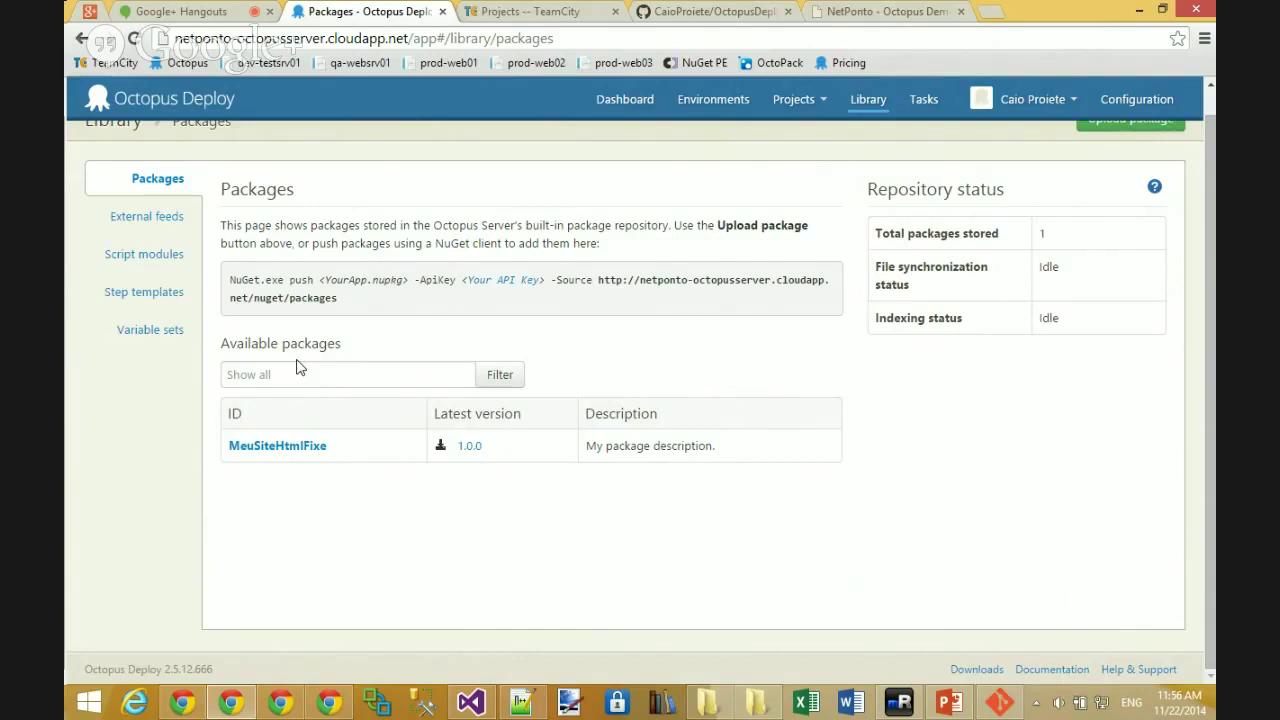
# - Open the MeuSiteHtml project from the Projects list and view its deployment Process
pyautogui.click(795, 99)
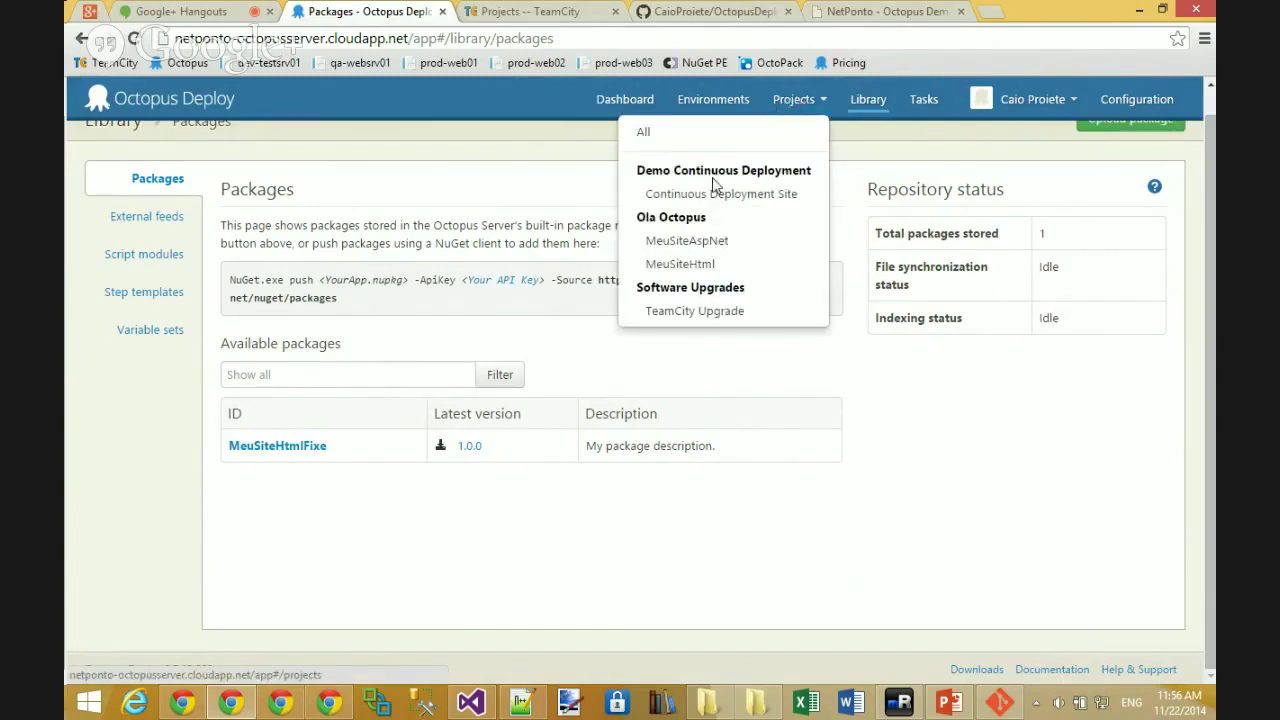
pyautogui.click(695, 276)
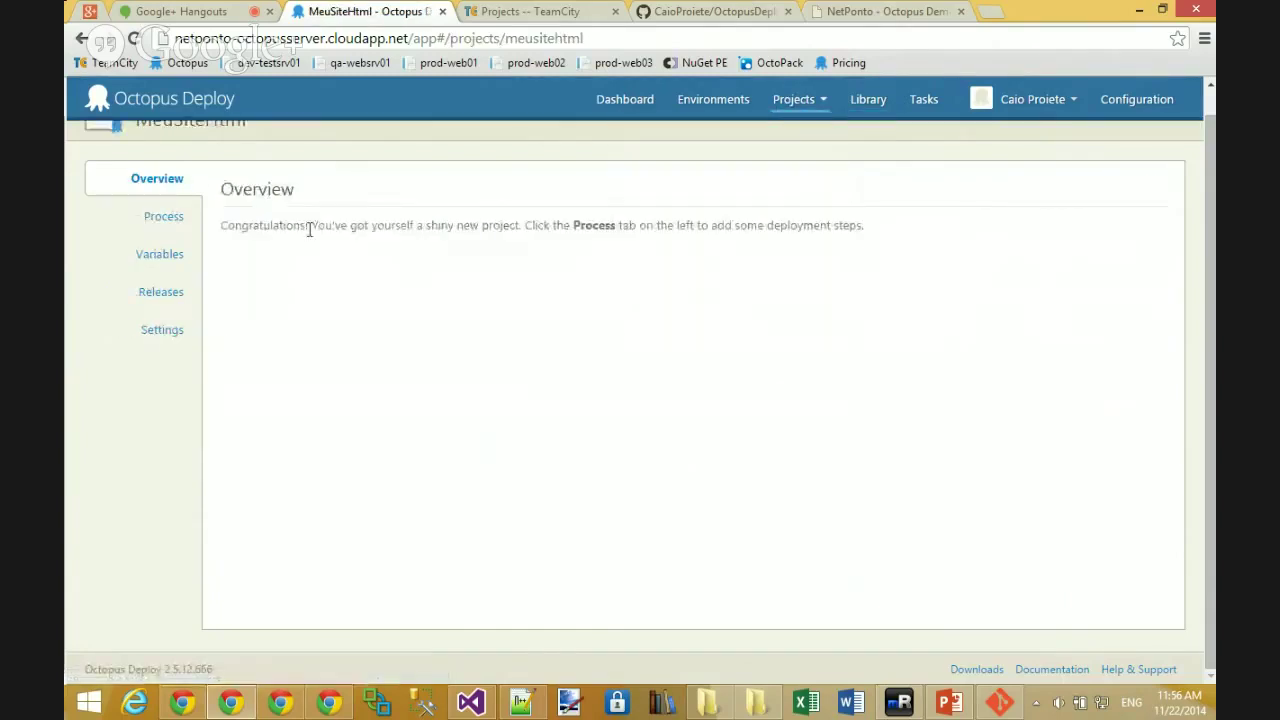
pyautogui.click(173, 230)
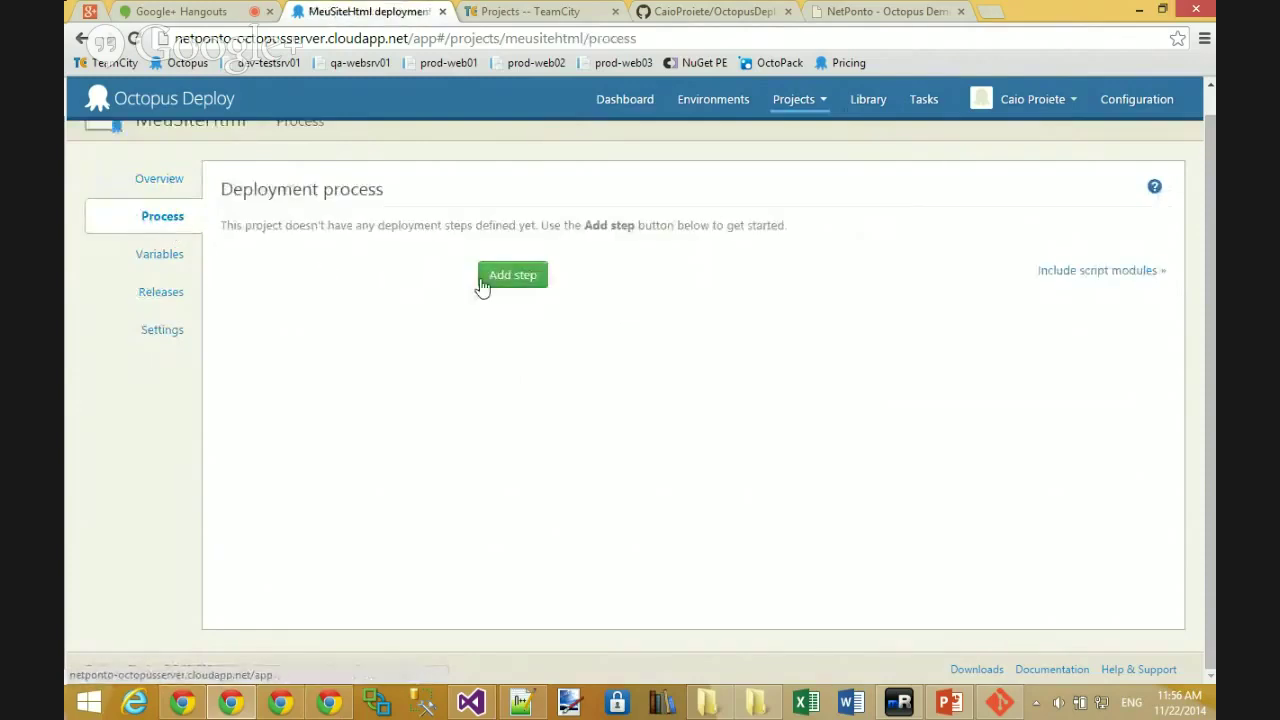
# - Add a Deploy a NuGet package step named 'Faz o deploy do site HTML'
pyautogui.click(487, 287)
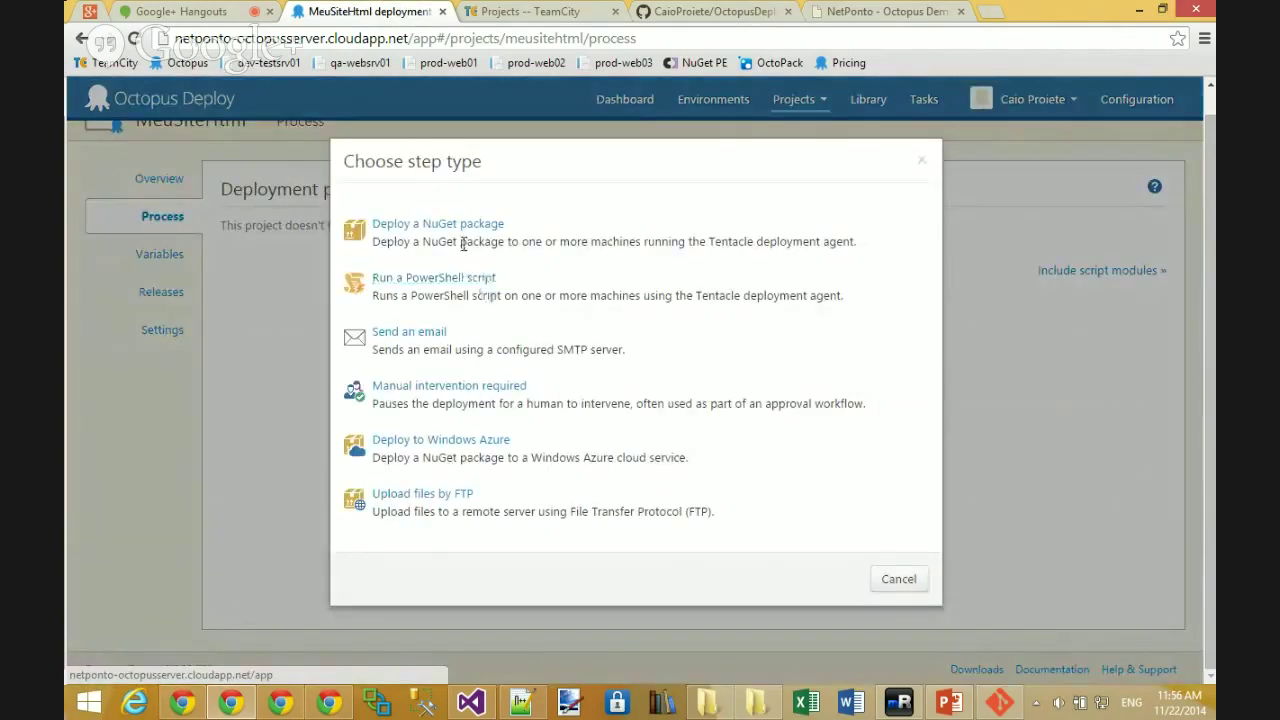
pyautogui.moveTo(512, 223); pyautogui.dragTo(380, 224)
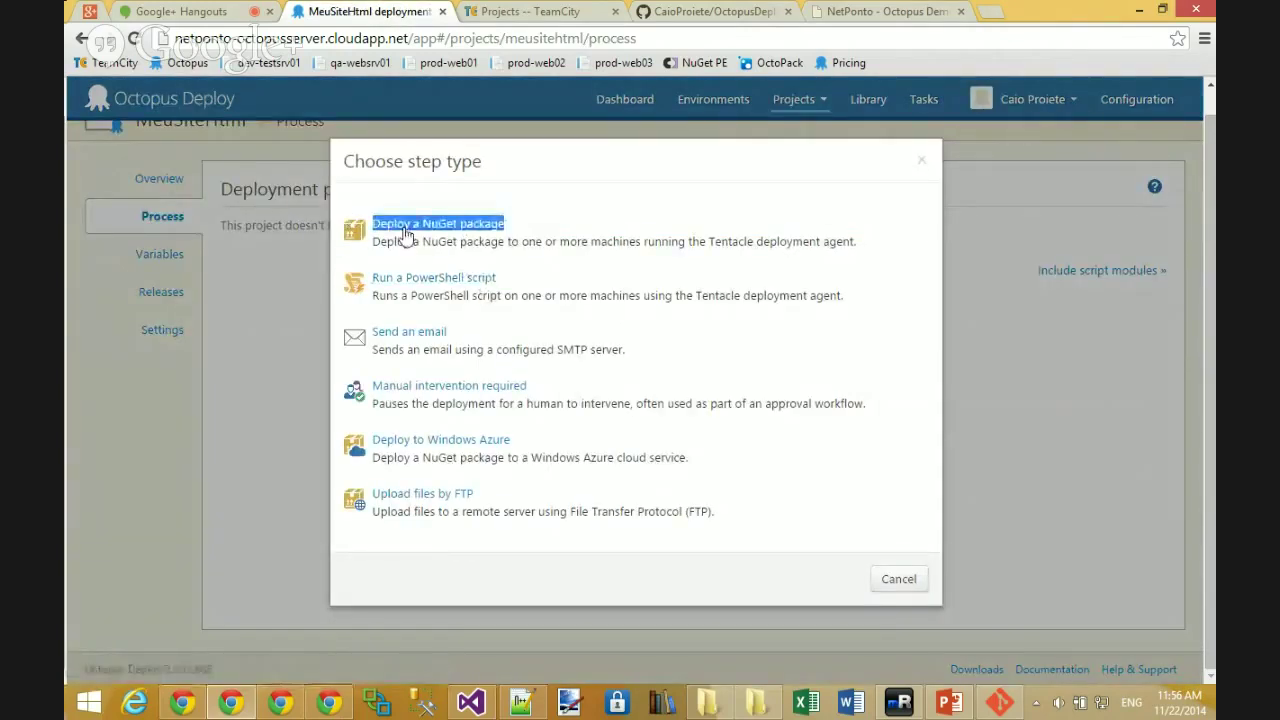
pyautogui.click(408, 235)
pyautogui.click(429, 226)
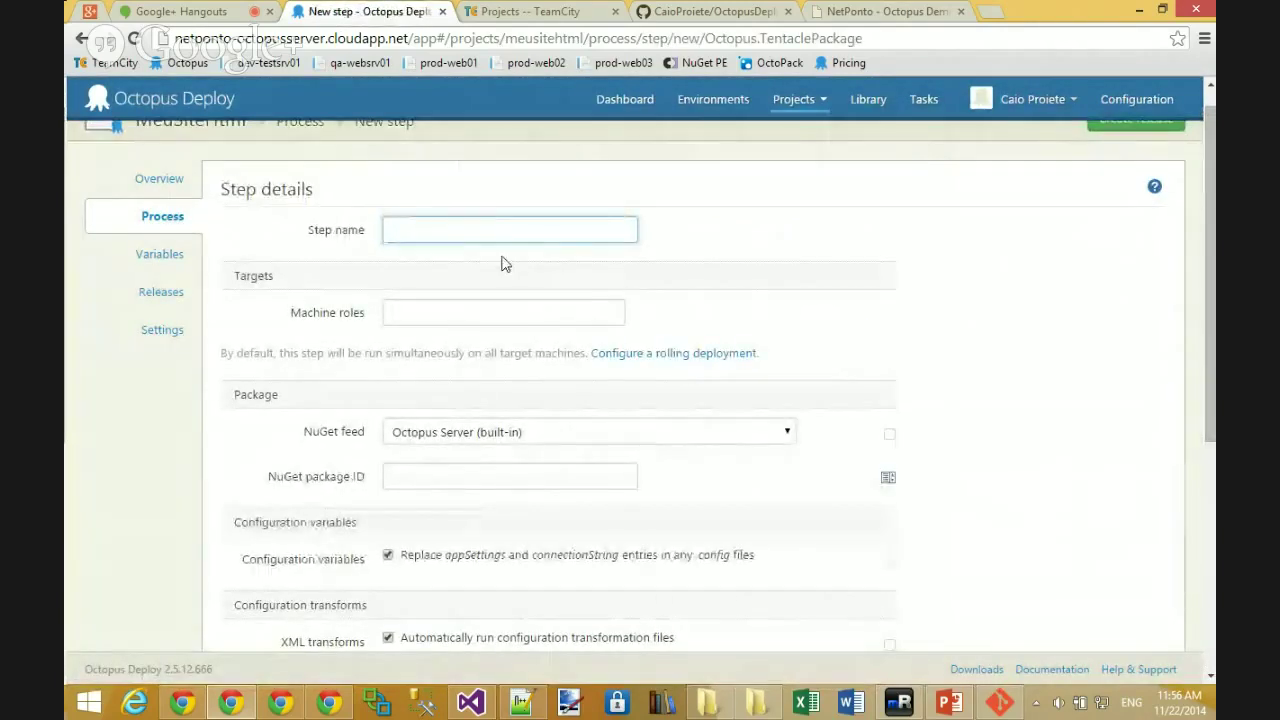
pyautogui.write('Faz o deplo')
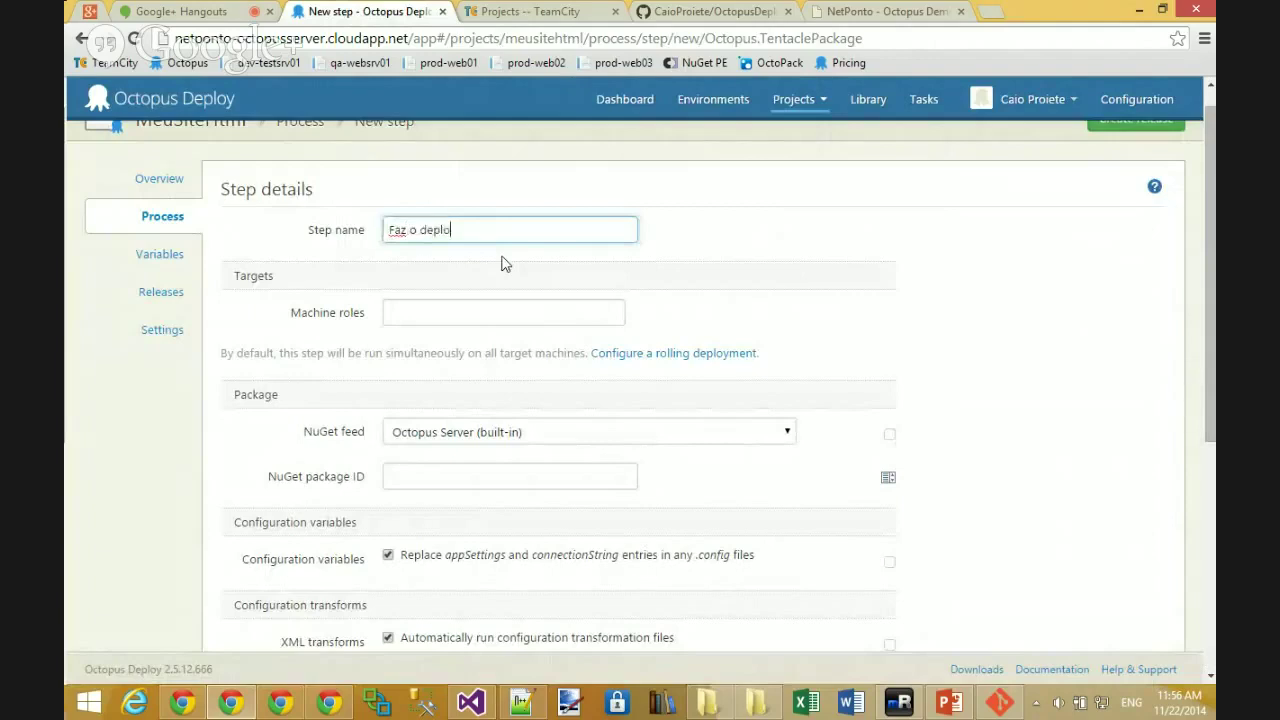
pyautogui.write('y do site HTML')
# - Target the new step at the web-server machine role
pyautogui.click(476, 310)
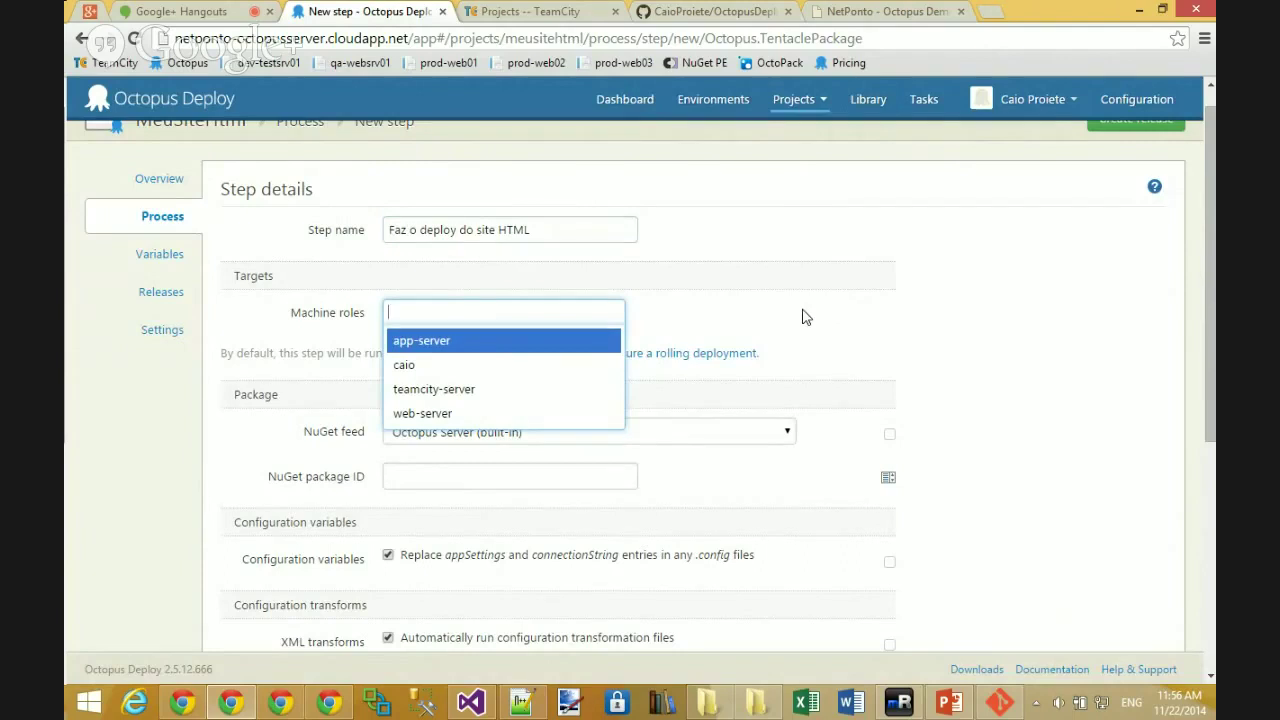
pyautogui.press('Down')
pyautogui.press('Down')
pyautogui.press('Down')
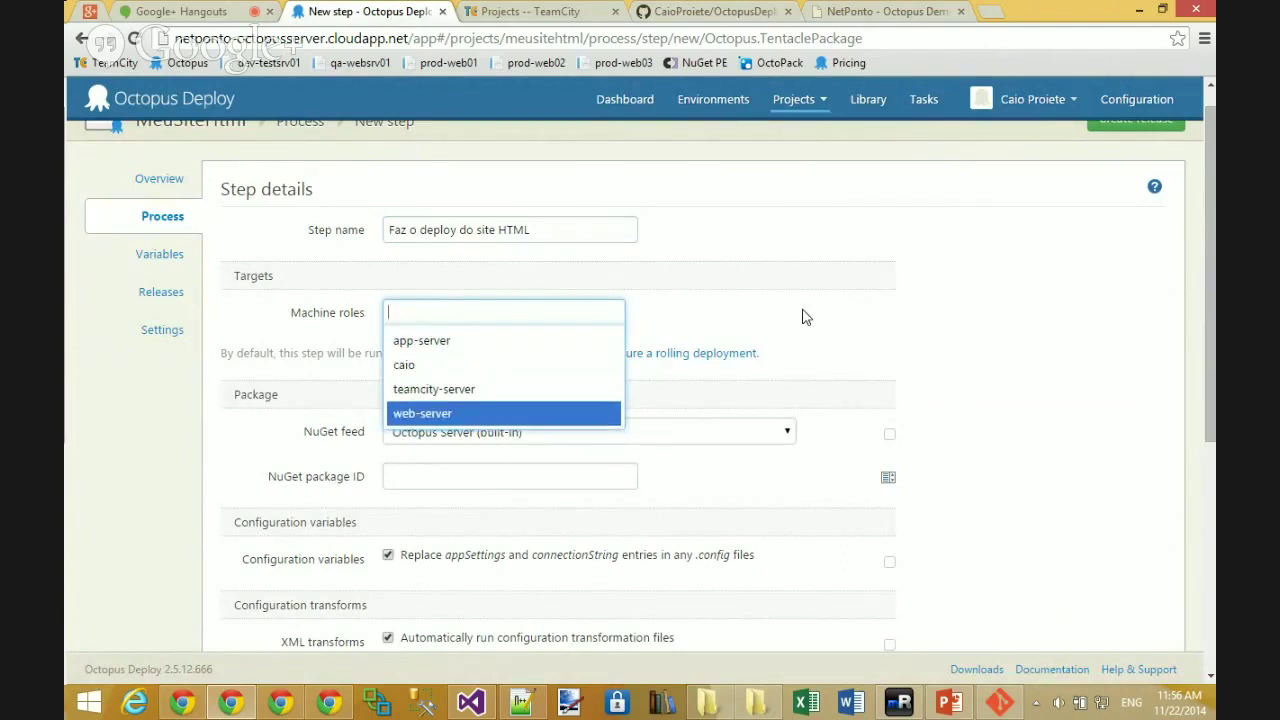
pyautogui.press('Return')
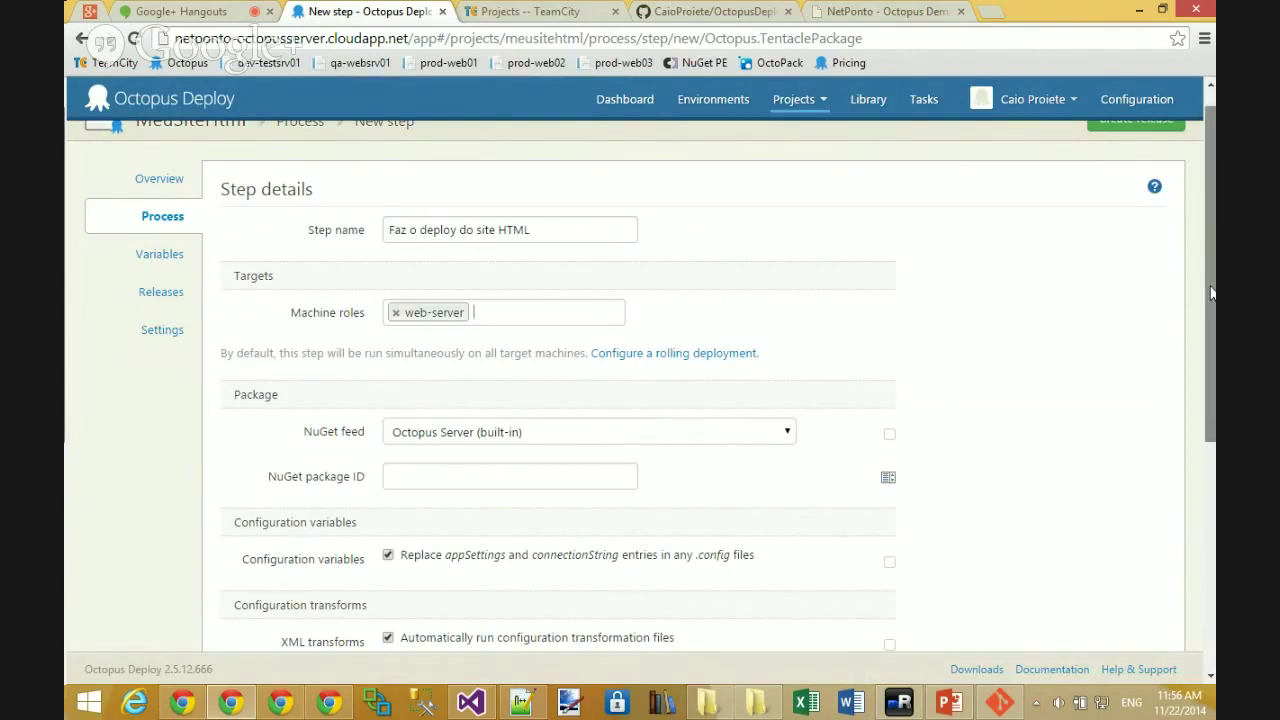
pyautogui.scroll(-2, 1210, 292)
# - Set the NuGet package ID to MeuSiteHtmlFixe using the autocomplete suggestion
pyautogui.click(531, 261)
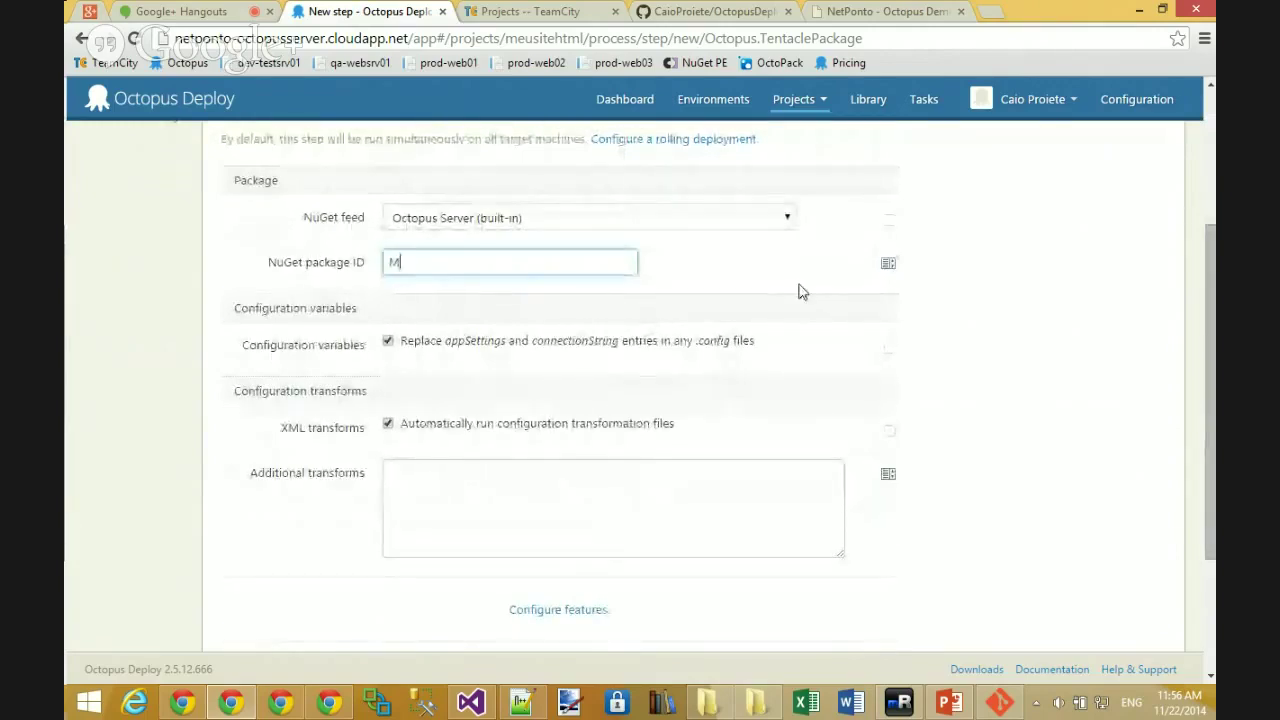
pyautogui.write('M')
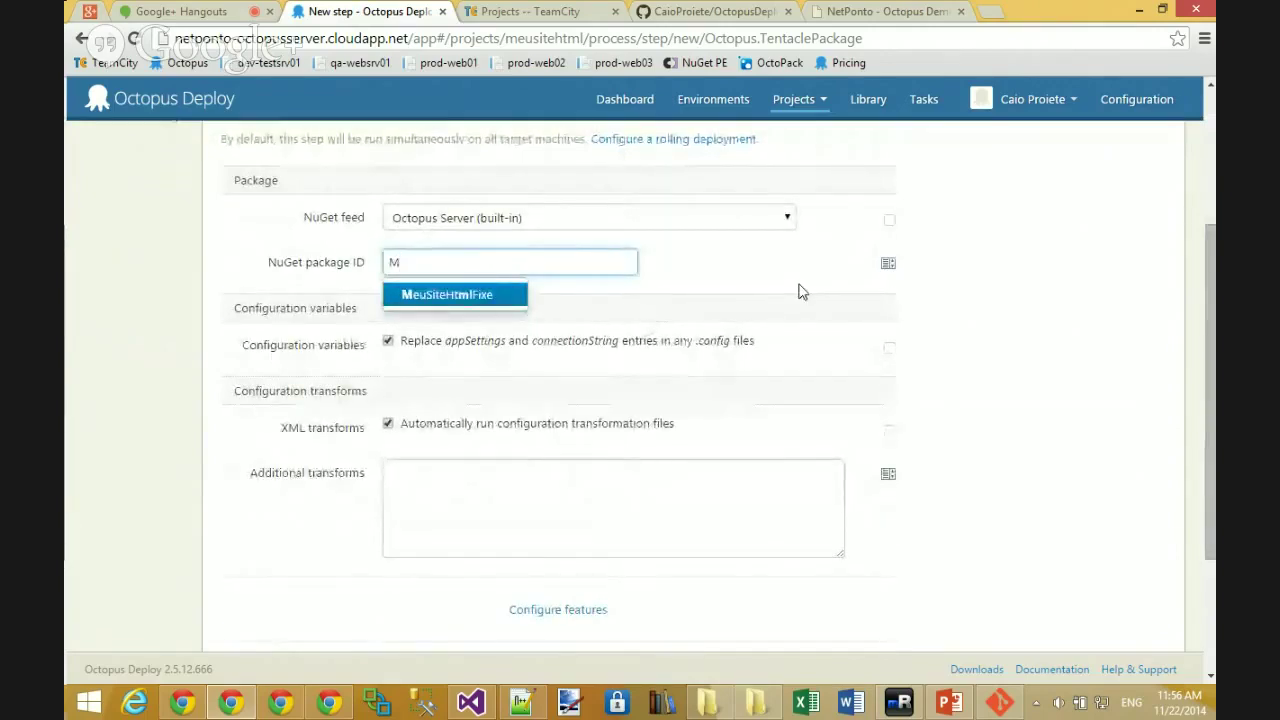
pyautogui.press('Return')
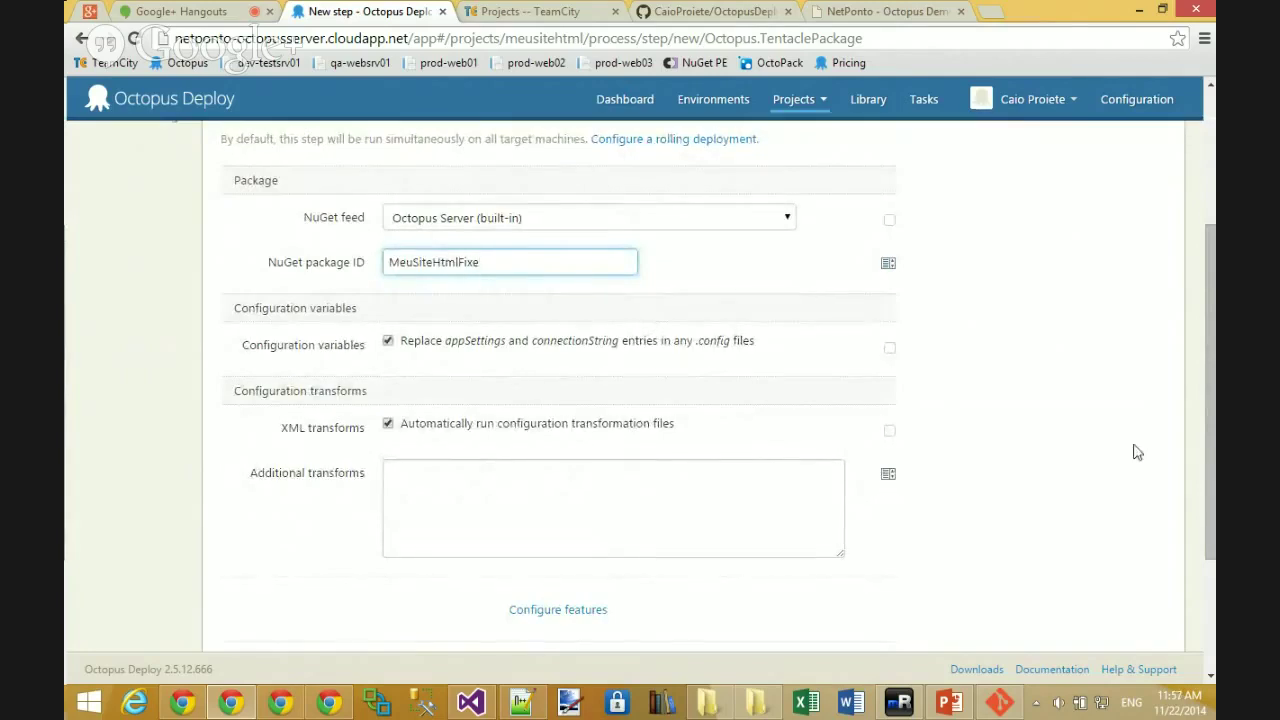
pyautogui.moveTo(1207, 389); pyautogui.dragTo(1211, 440)
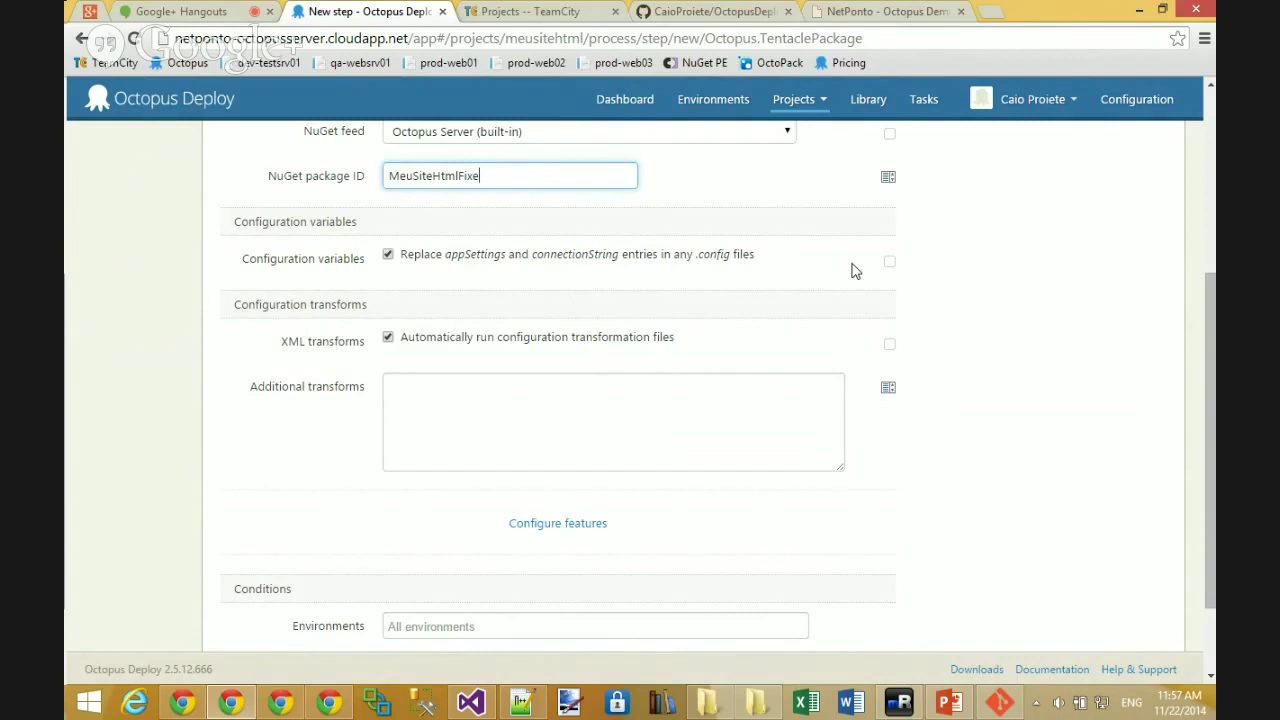
pyautogui.moveTo(763, 337); pyautogui.dragTo(430, 354)
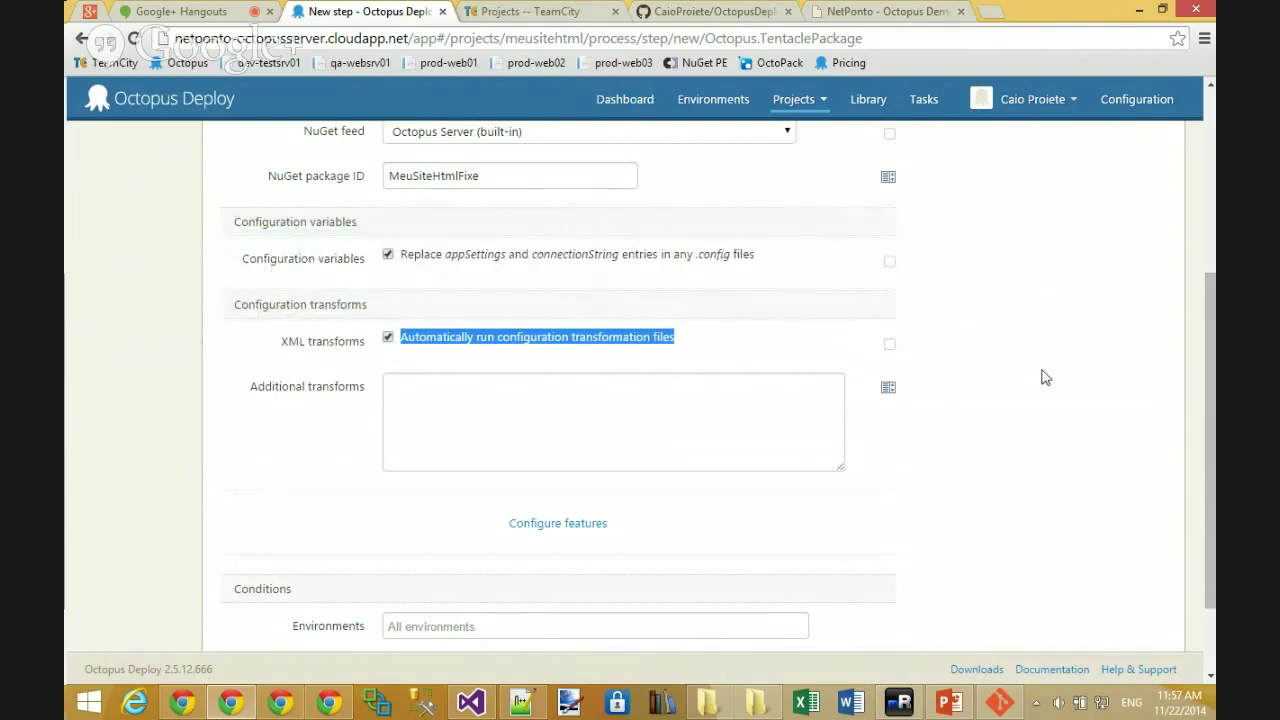
pyautogui.click(1159, 526)
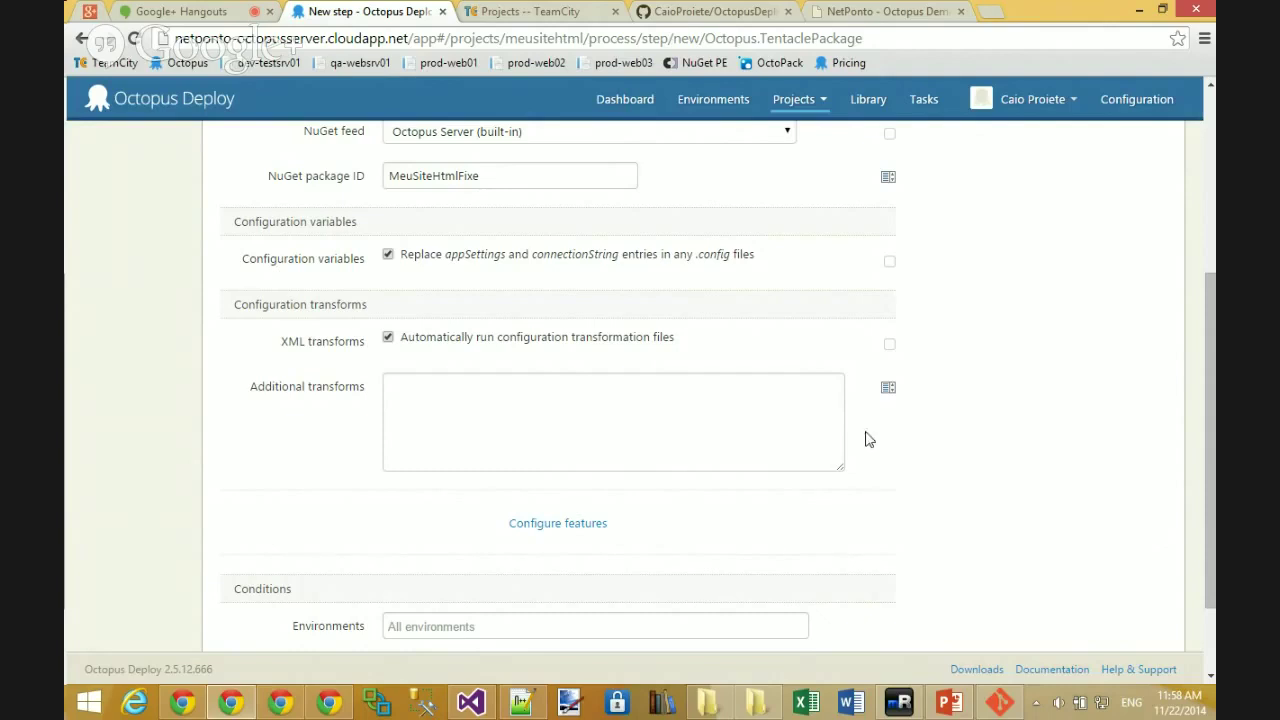
# - Enable the Custom installation directory and IIS web site and application pool features, then apply them
pyautogui.click(531, 533)
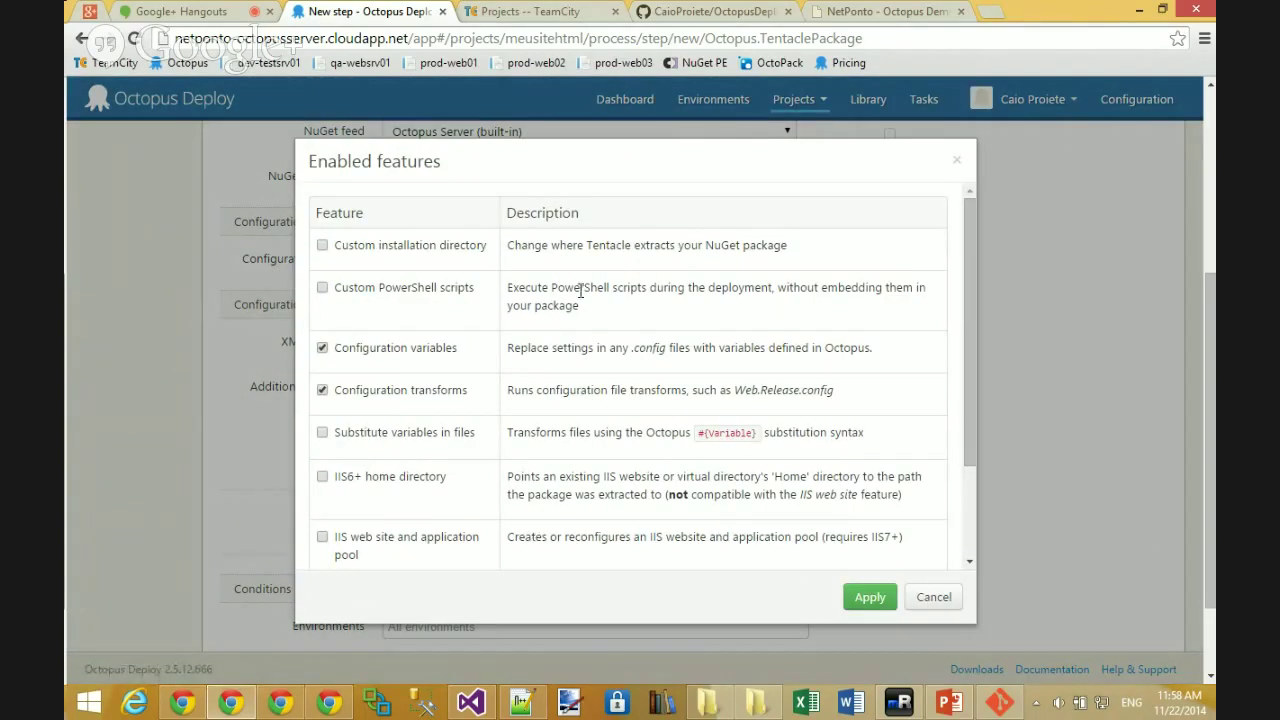
pyautogui.moveTo(485, 292); pyautogui.dragTo(326, 290)
pyautogui.moveTo(486, 246); pyautogui.dragTo(357, 249)
pyautogui.click(322, 246)
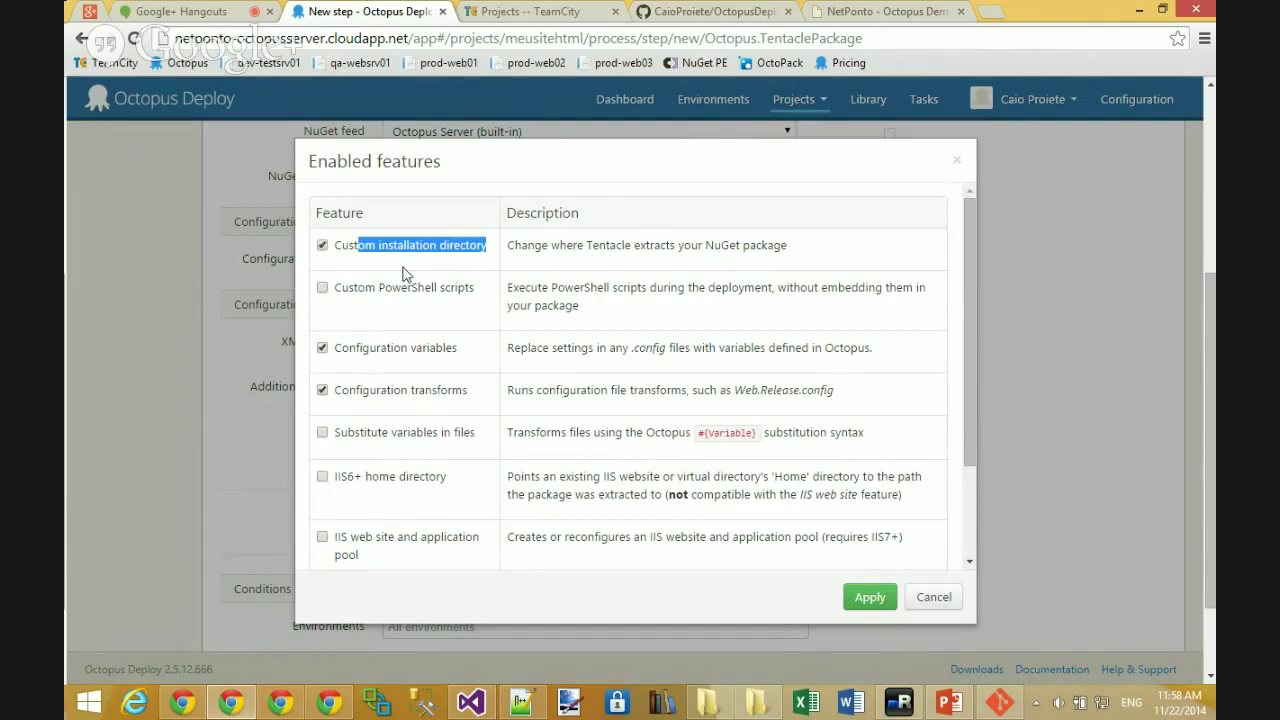
pyautogui.moveTo(966, 240); pyautogui.dragTo(963, 334)
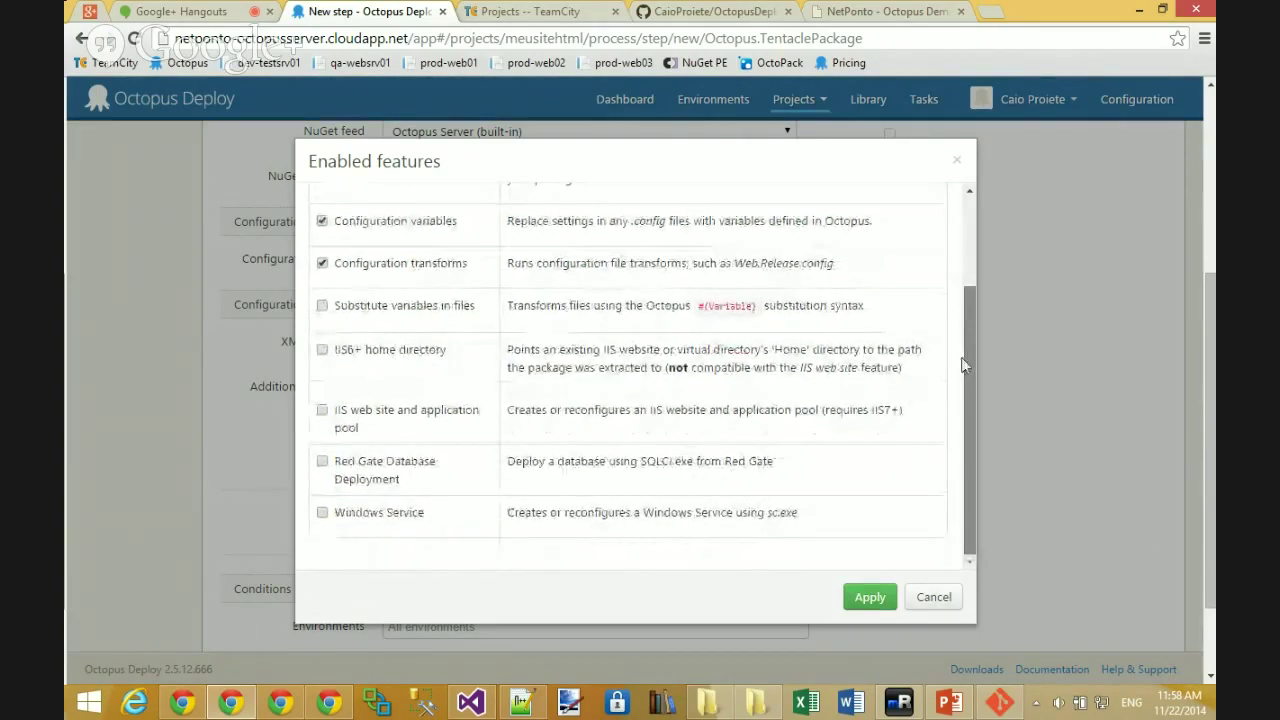
pyautogui.tripleClick(338, 313)
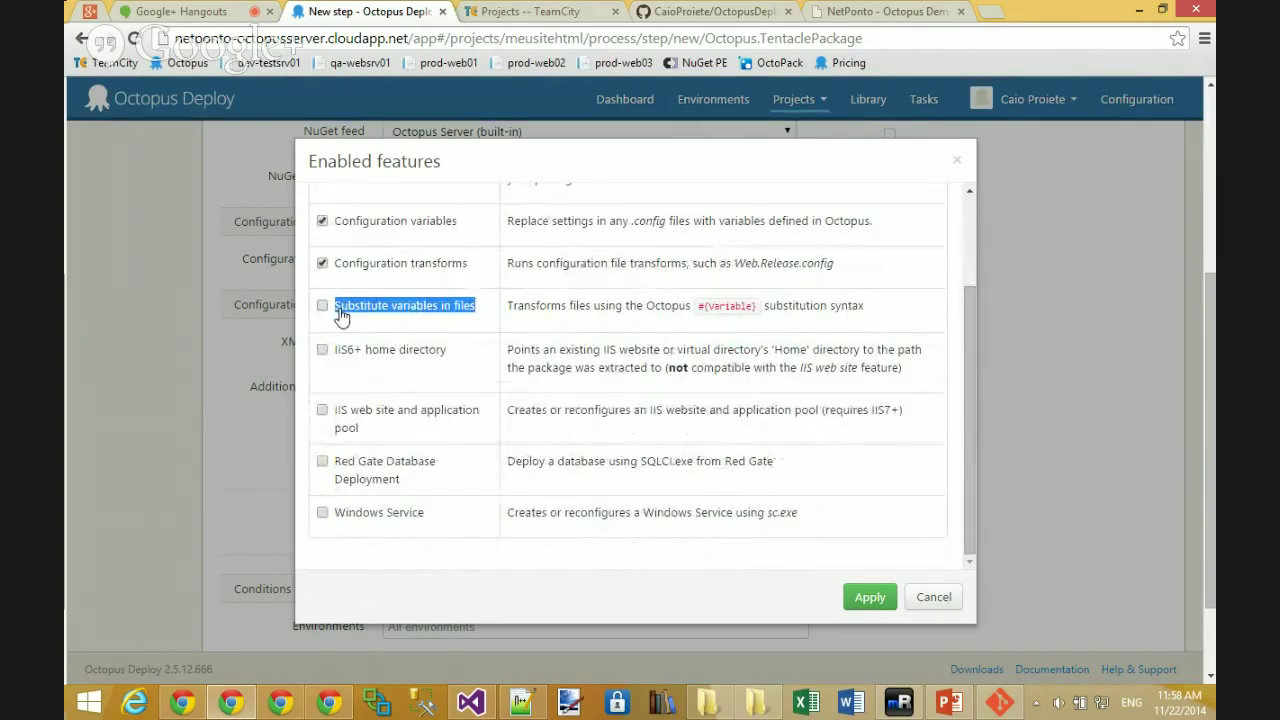
pyautogui.moveTo(762, 310); pyautogui.dragTo(698, 310)
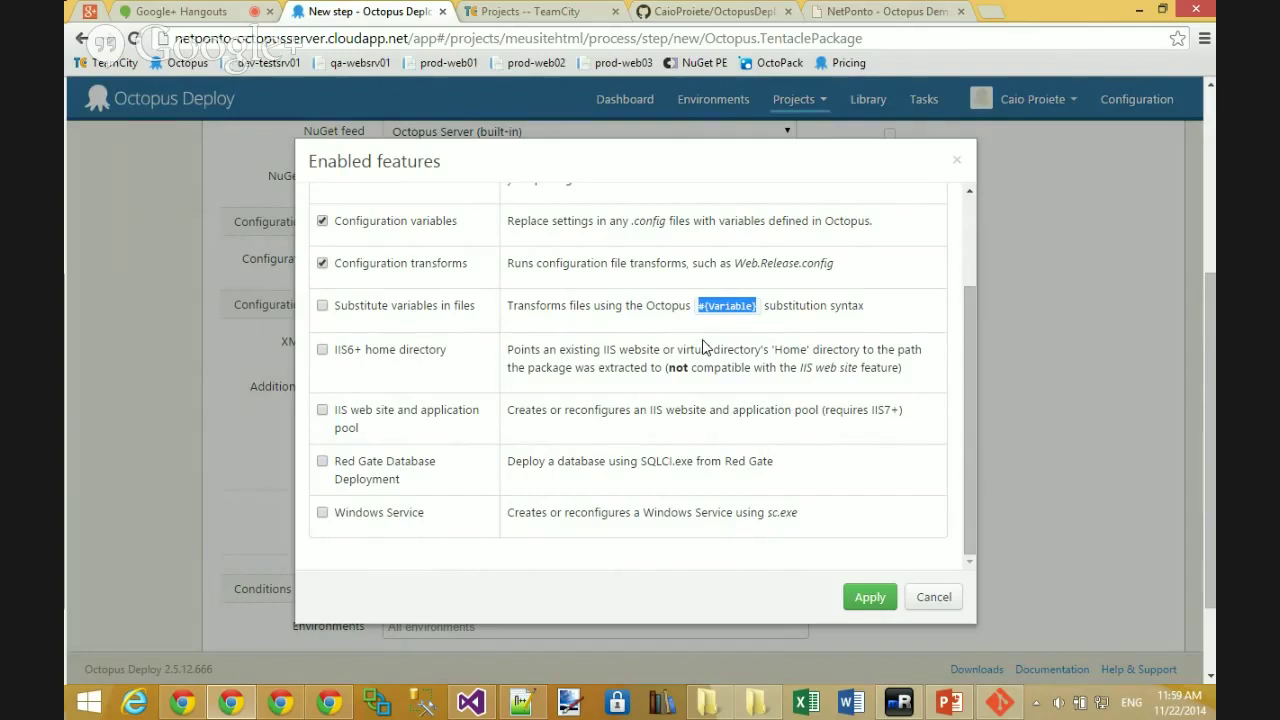
pyautogui.click(321, 411)
pyautogui.moveTo(449, 493); pyautogui.dragTo(338, 462)
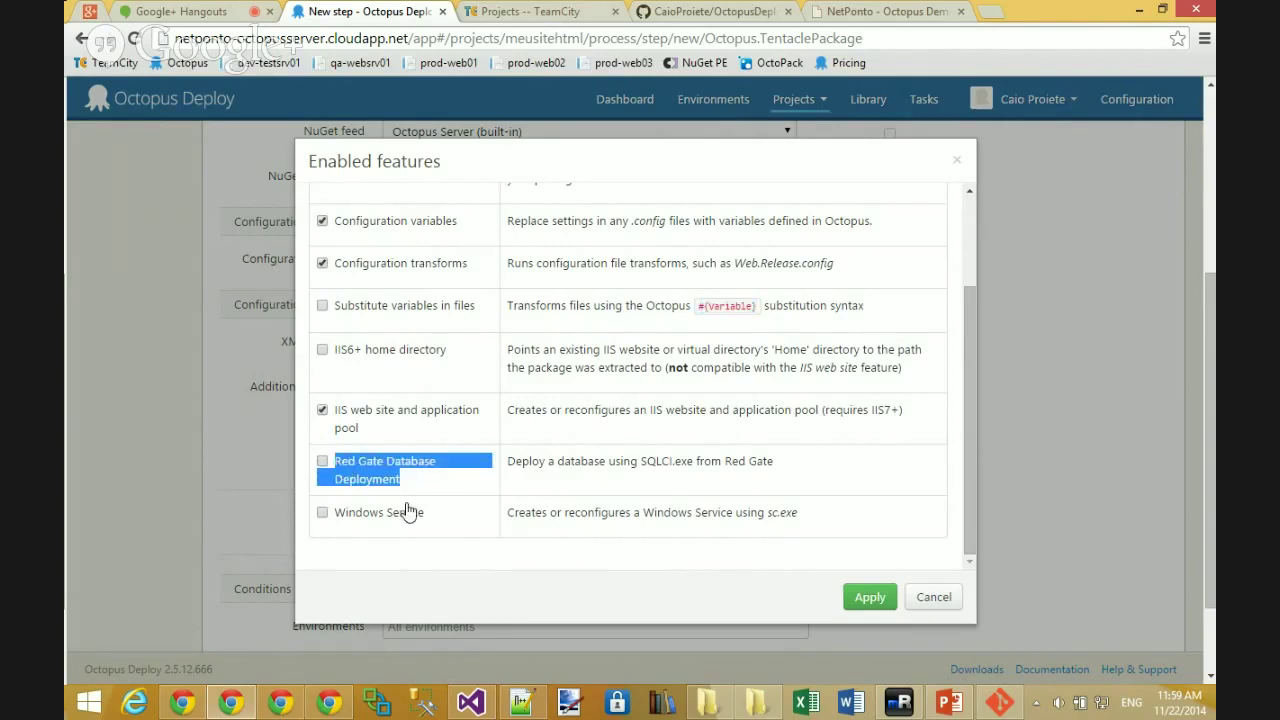
pyautogui.moveTo(446, 530); pyautogui.dragTo(334, 514)
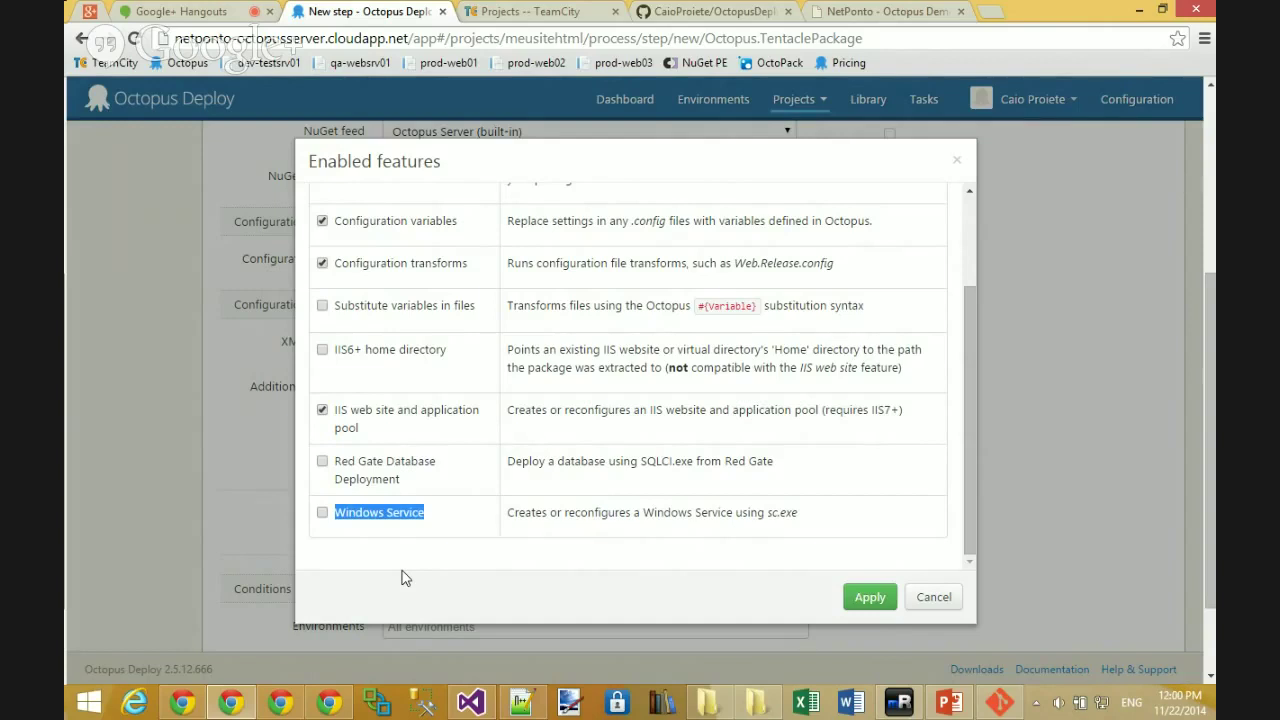
pyautogui.click(870, 598)
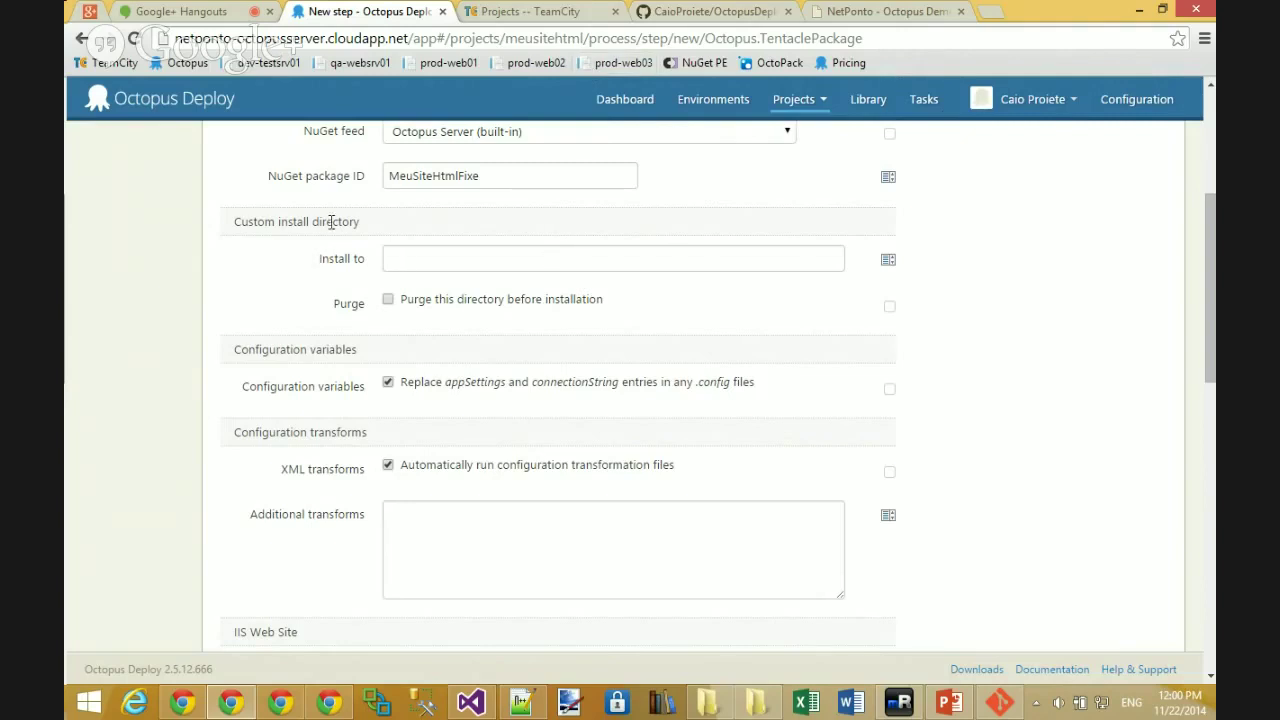
# - Install to C:\MeuSiteHtmlFixe and purge that directory before each installation
pyautogui.moveTo(240, 222); pyautogui.dragTo(350, 222)
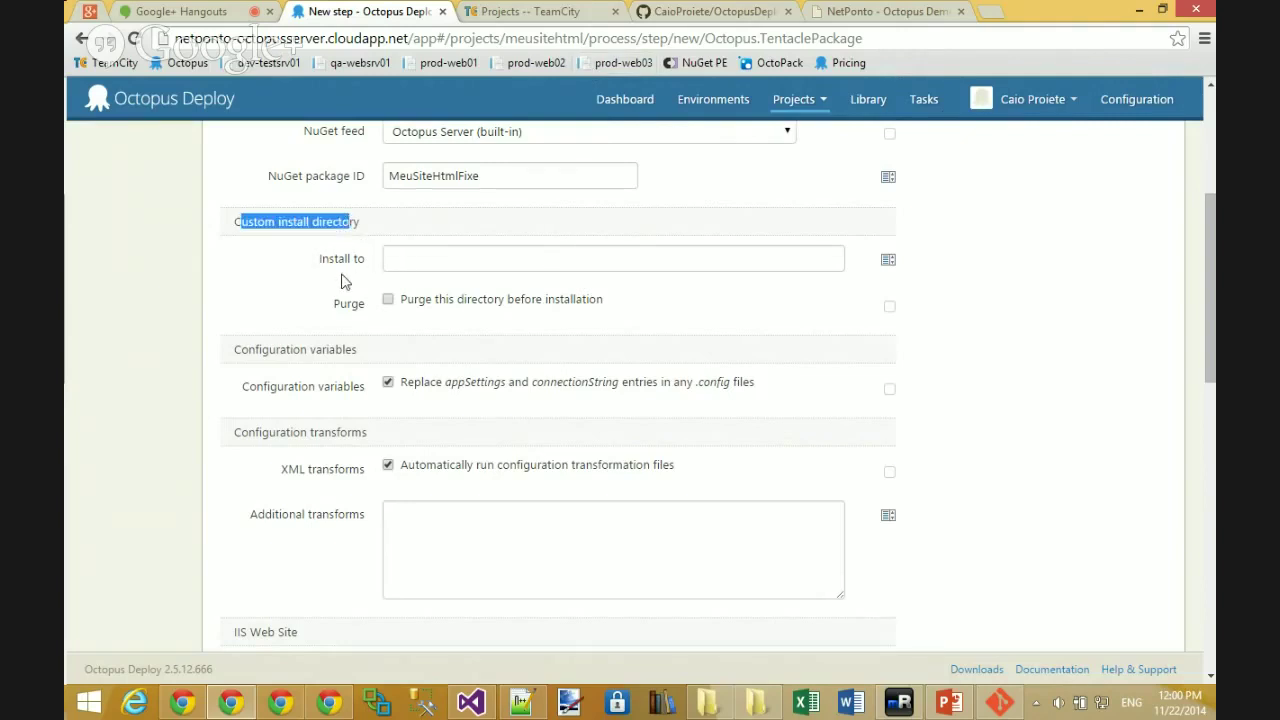
pyautogui.click(449, 259)
pyautogui.write('C:\\MeuSite')
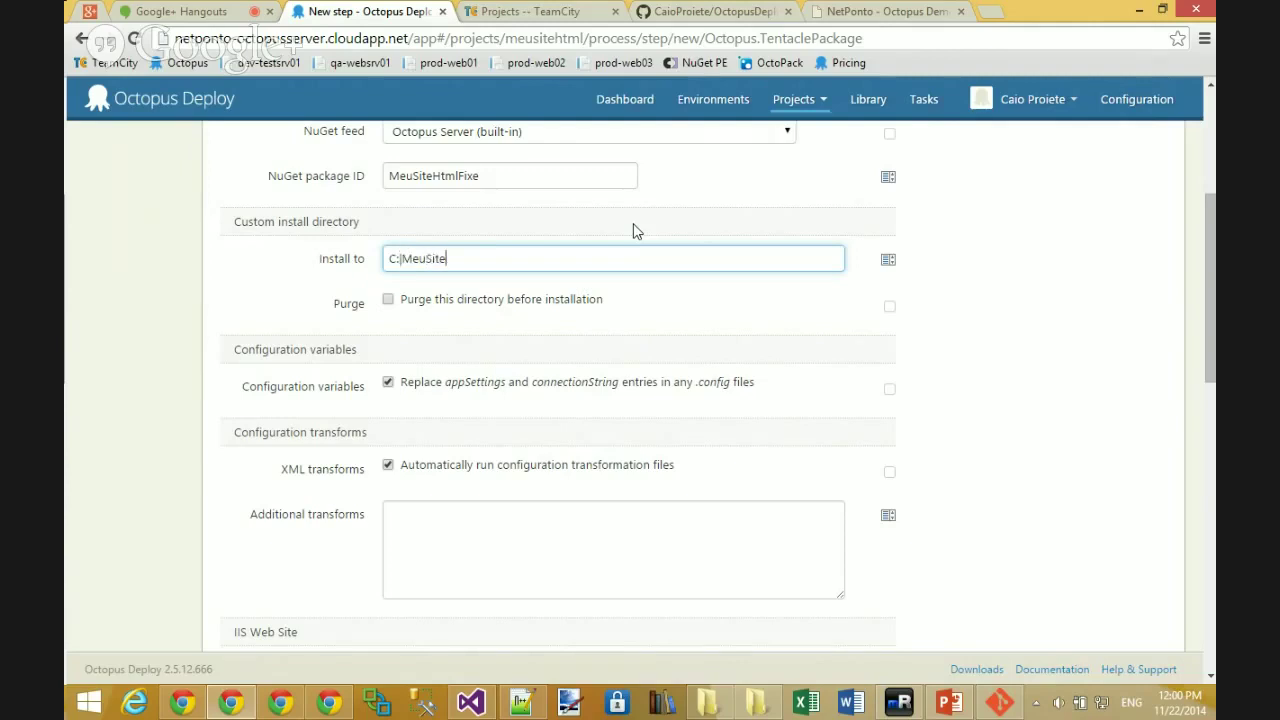
pyautogui.write('HtmlFixe')
pyautogui.press('Left')
pyautogui.press('Left')
pyautogui.press('Left')
pyautogui.press('Left')
pyautogui.press('Left')
pyautogui.press('Left')
pyautogui.press('Left')
pyautogui.press('Left')
pyautogui.press('Left')
pyautogui.press('Left')
pyautogui.press('Left')
pyautogui.press('Left')
pyautogui.press('Left')
pyautogui.press('Left')
pyautogui.press('Left')
pyautogui.press('BackSpace')
pyautogui.write('\\')
pyautogui.click(512, 307)
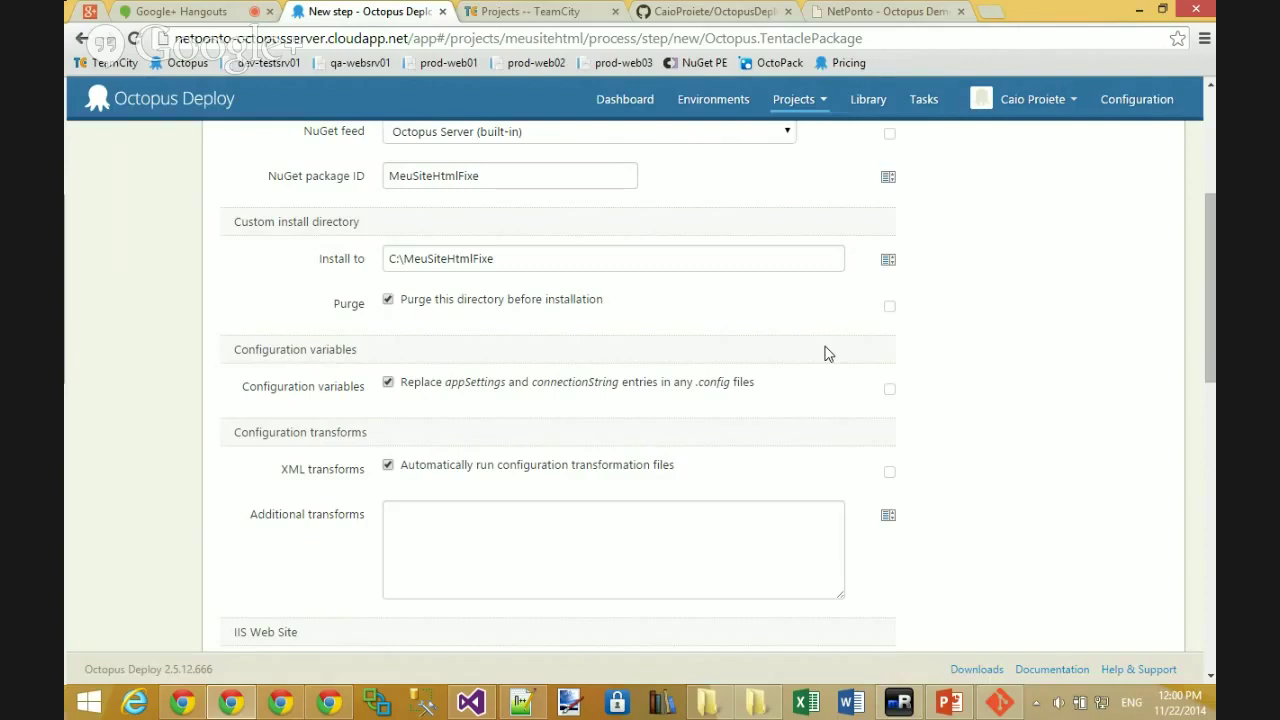
# - Move down to the IIS Web Site name field and bring up the remote server sessions
pyautogui.moveTo(1208, 266); pyautogui.dragTo(1206, 405)
pyautogui.click(505, 250)
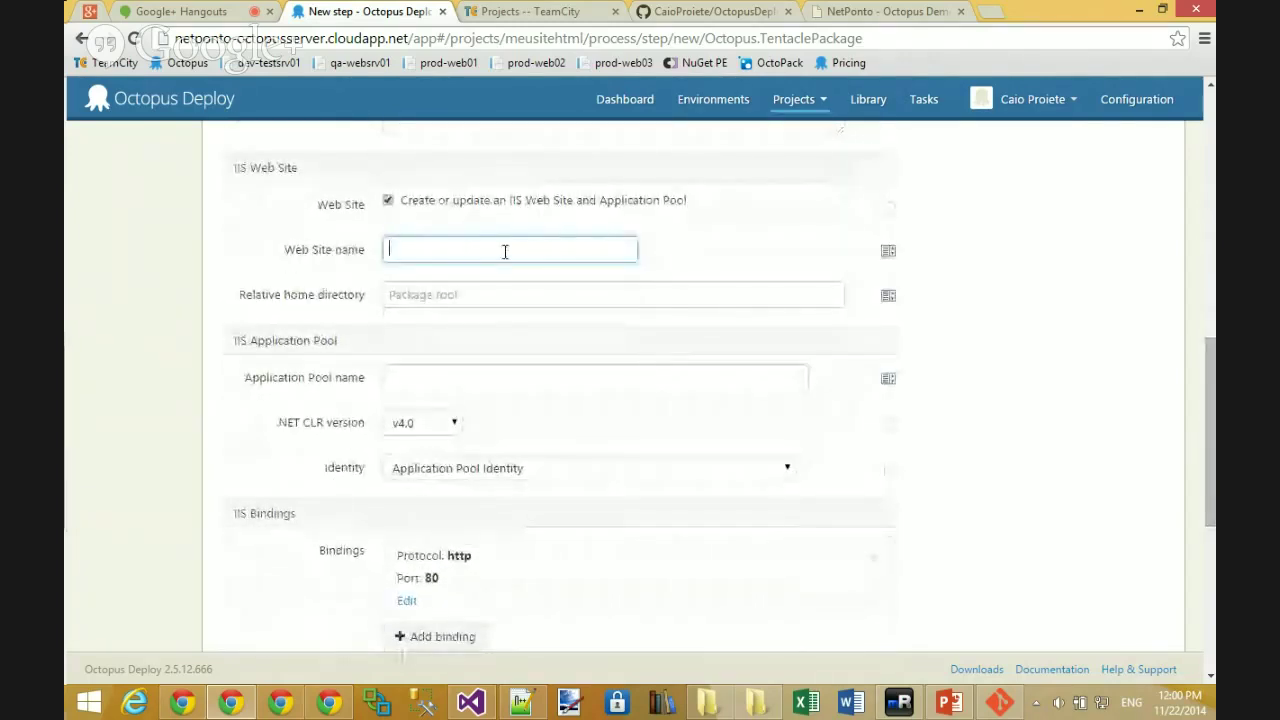
pyautogui.click(899, 703)
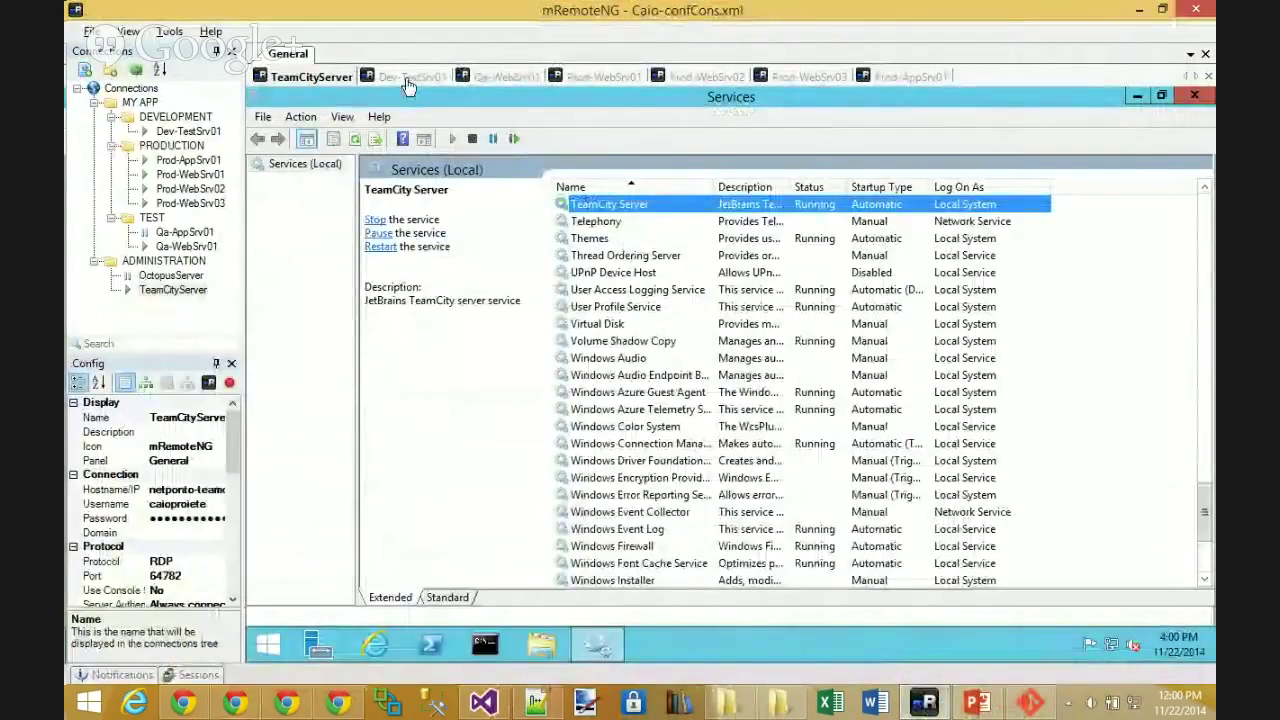
# - Check the Default Web Site on Dev-TestSrv01, Qa-WebSrv01 and the production web servers
pyautogui.click(404, 77)
pyautogui.click(335, 277)
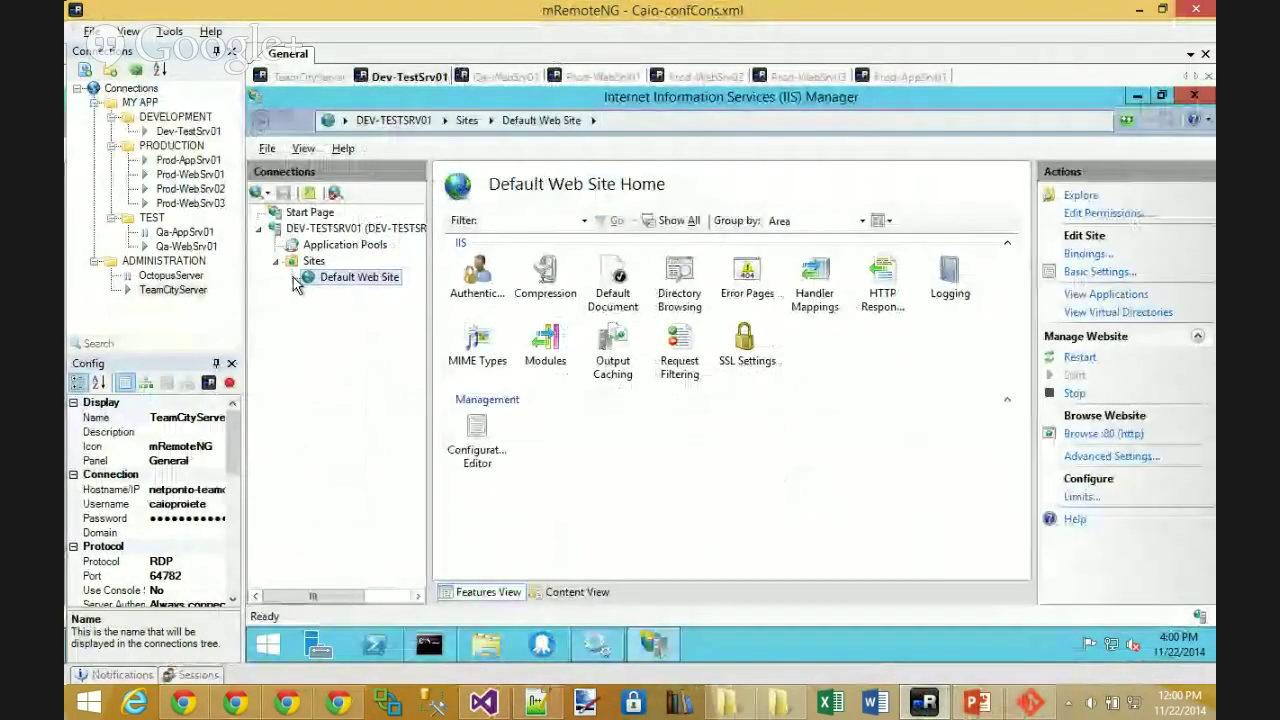
pyautogui.click(510, 80)
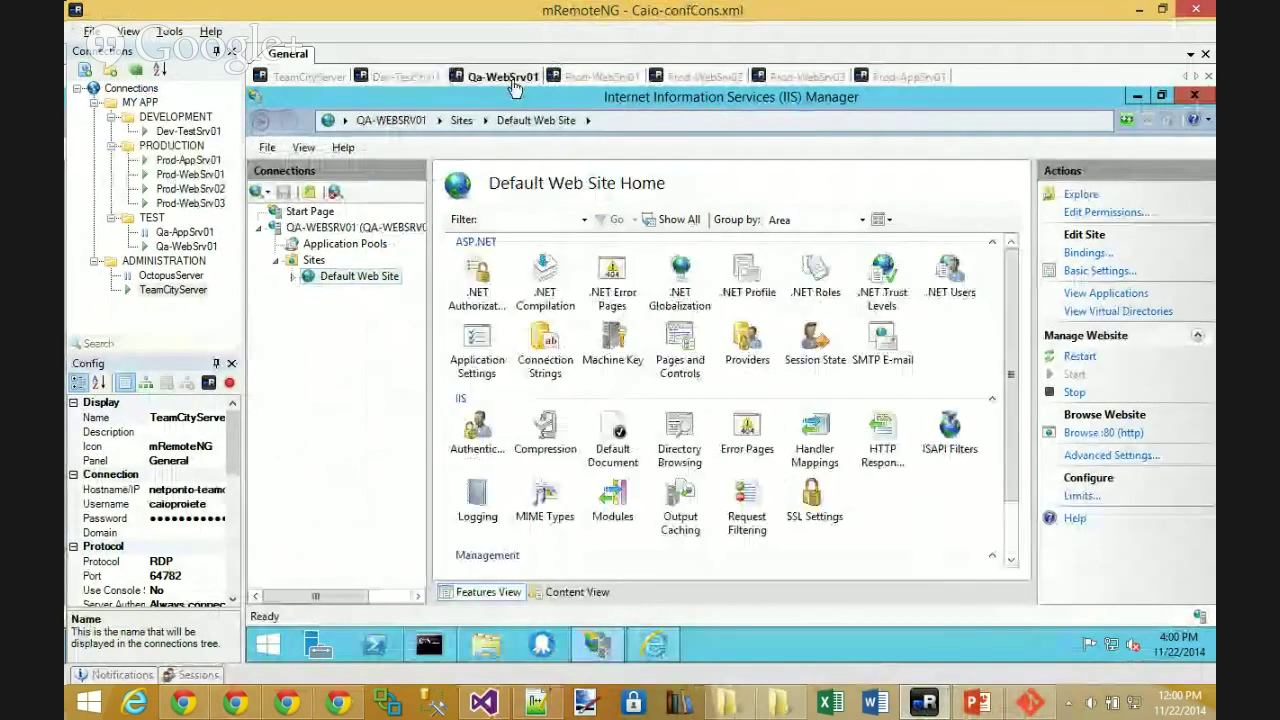
pyautogui.click(293, 277)
pyautogui.click(600, 76)
pyautogui.click(705, 76)
pyautogui.click(806, 76)
# - Look up the DefaultAppPool application pool in Prod-WebSrv03's IIS Manager
pyautogui.click(338, 245)
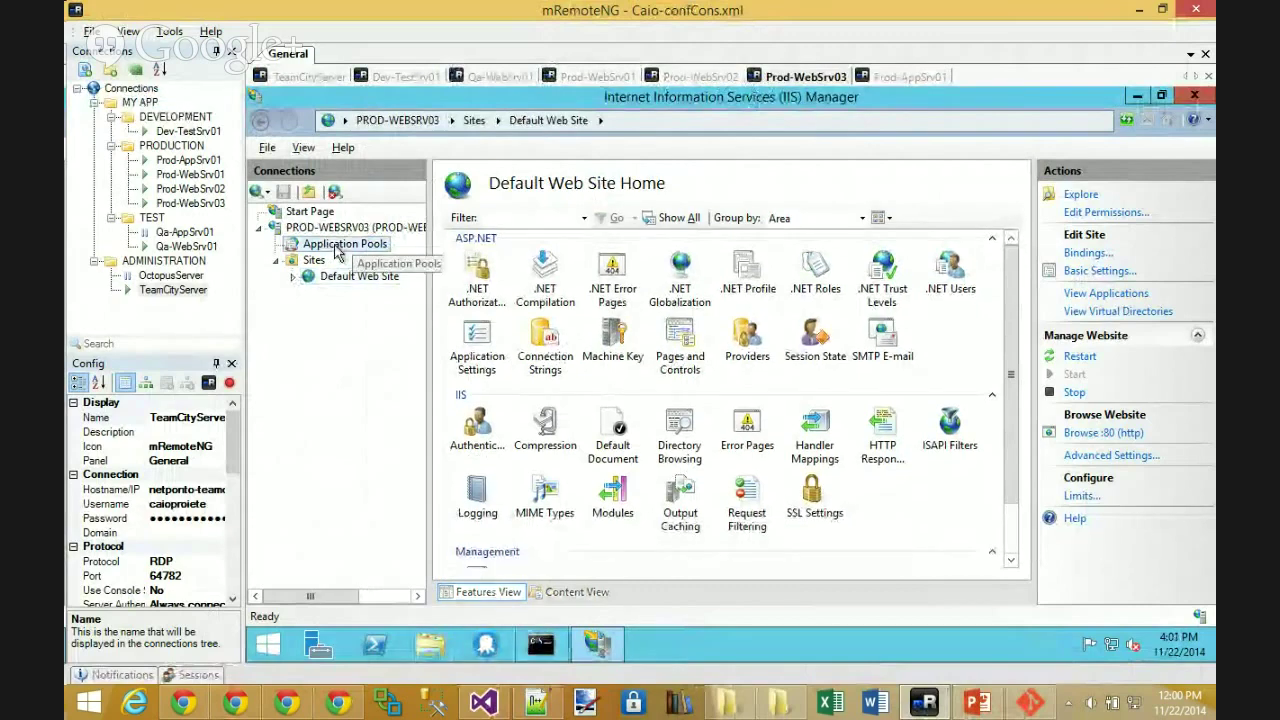
pyautogui.click(490, 332)
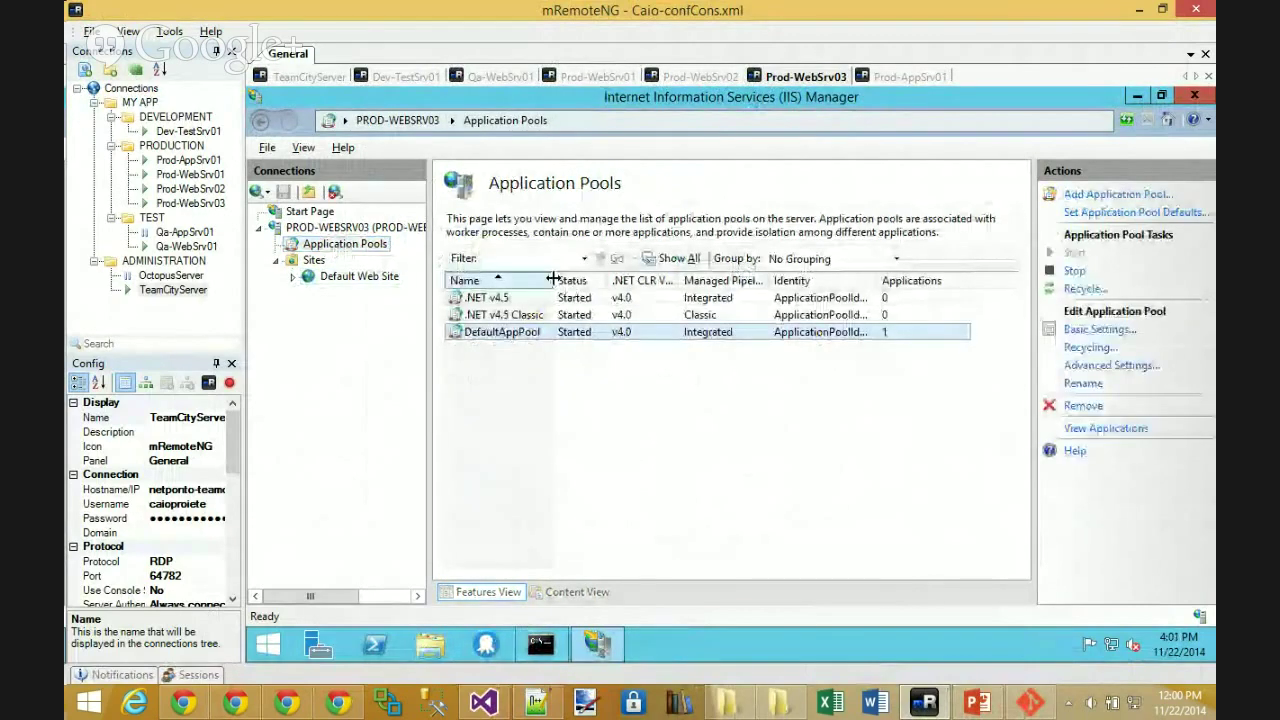
pyautogui.moveTo(557, 280); pyautogui.dragTo(589, 280)
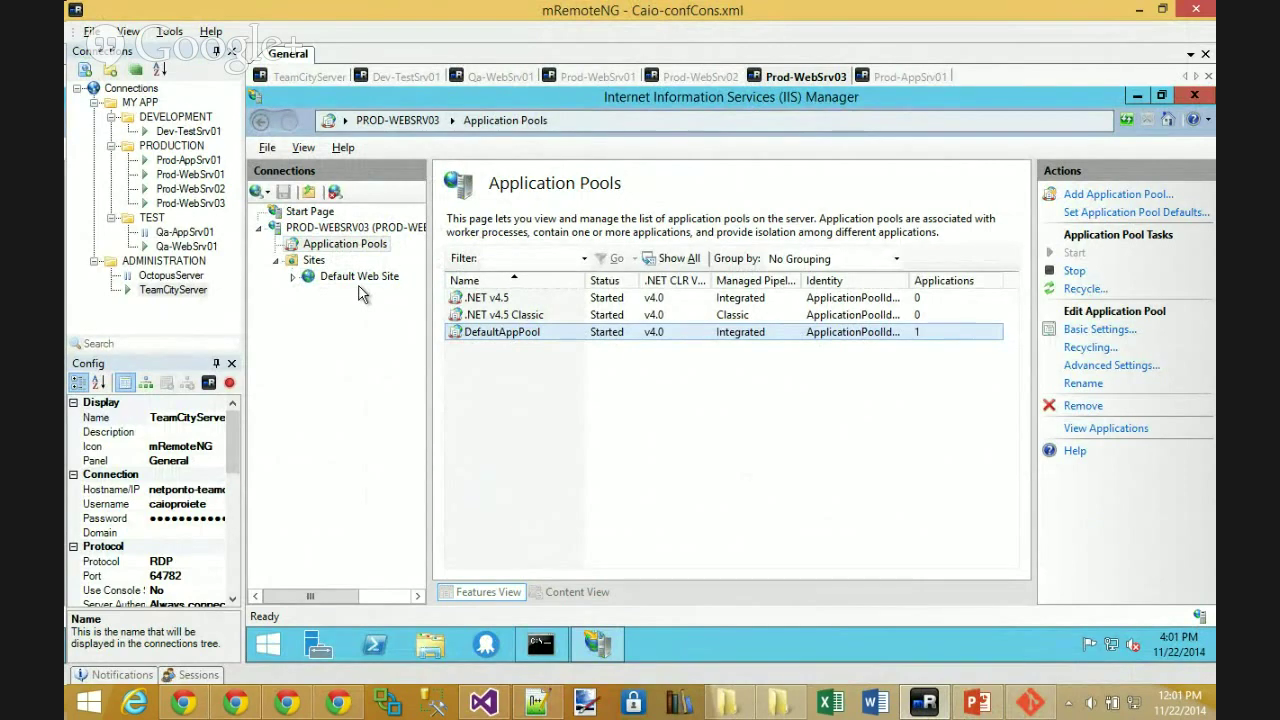
# - Enter Default Web Site as the Octopus step's IIS web site name
pyautogui.click(386, 77)
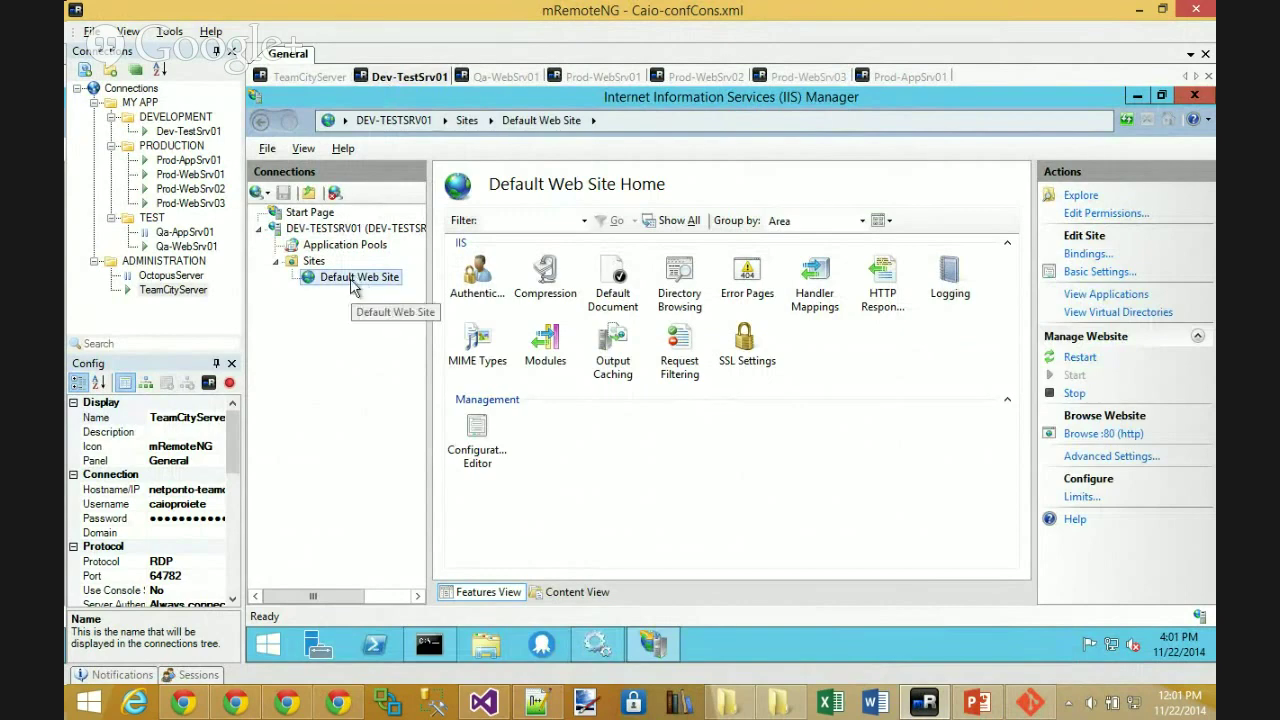
pyautogui.hotkey('alt', 'Tab')
pyautogui.write('Default Web Site')
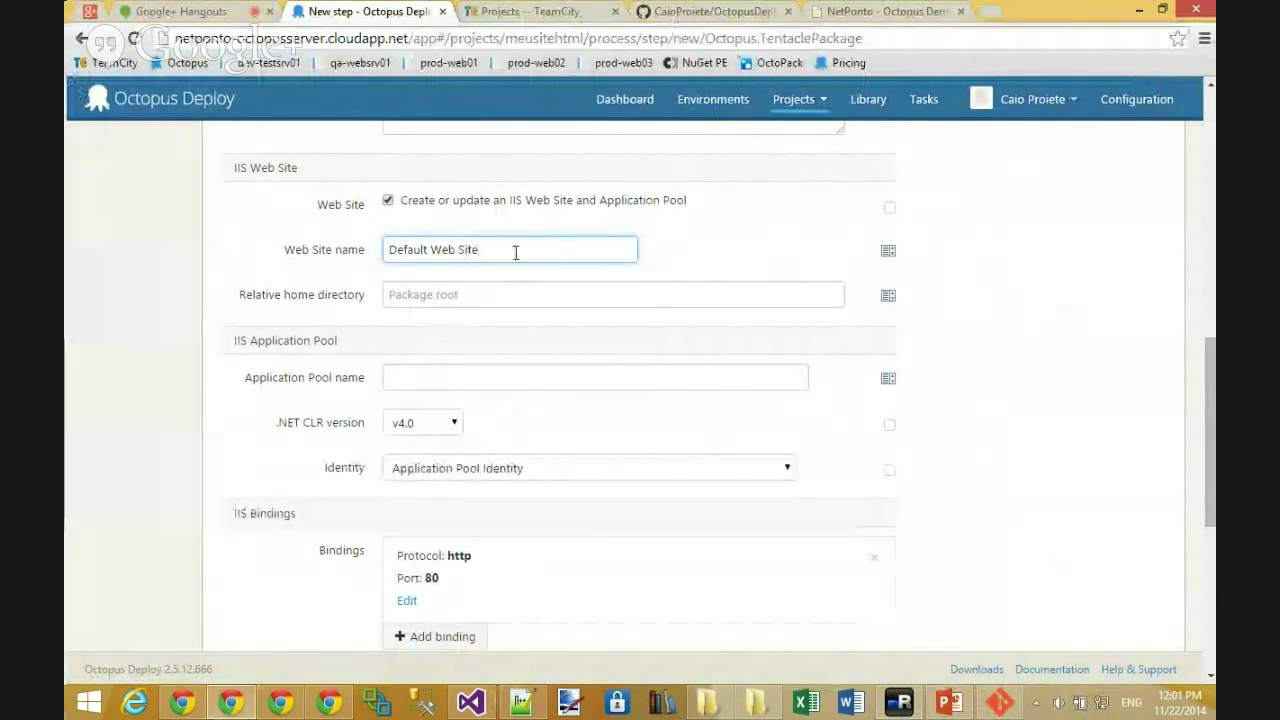
# - Set the application pool name to DefaultAppPool, confirming it in IIS Manager
pyautogui.moveTo(515, 252); pyautogui.dragTo(388, 252)
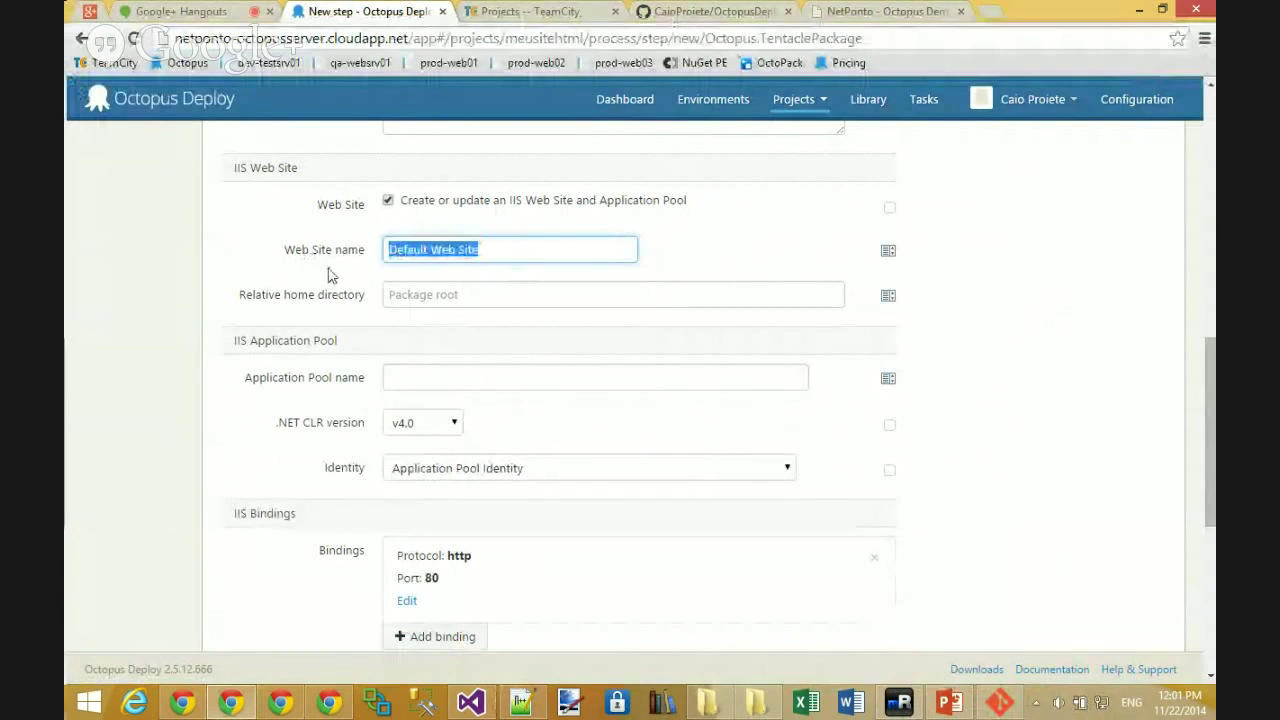
pyautogui.click(230, 302)
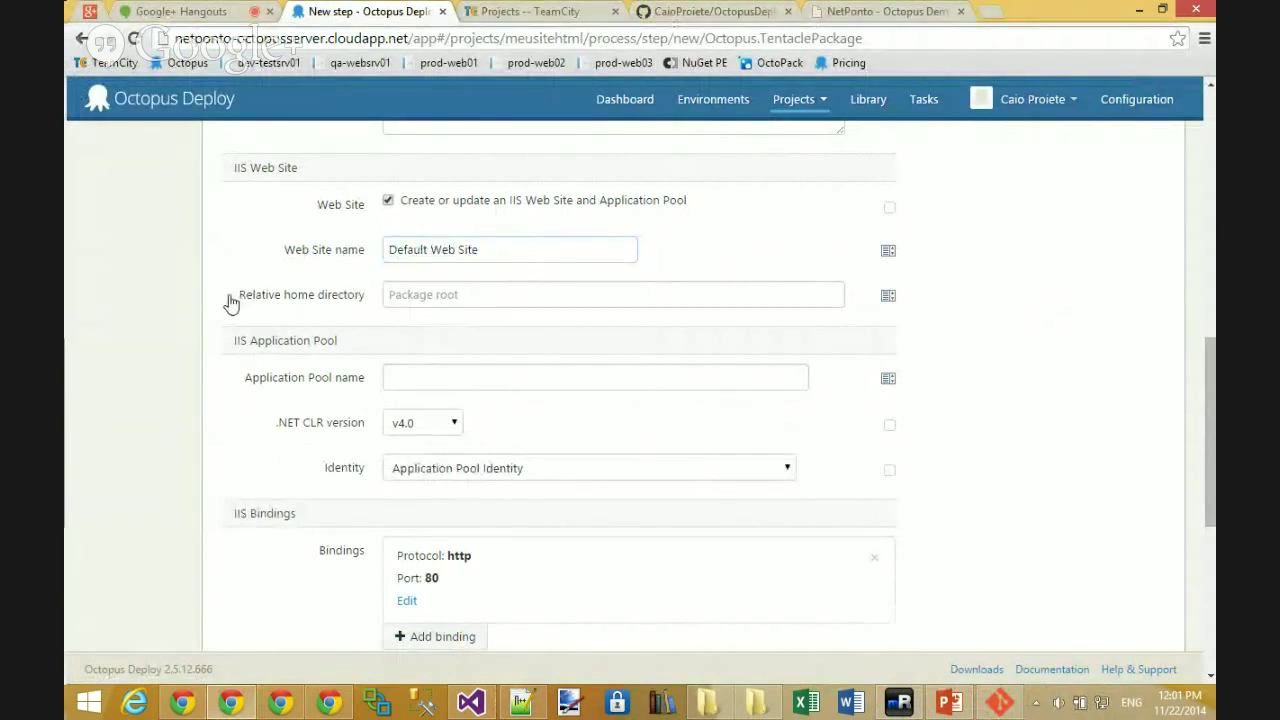
pyautogui.moveTo(230, 302); pyautogui.dragTo(342, 300)
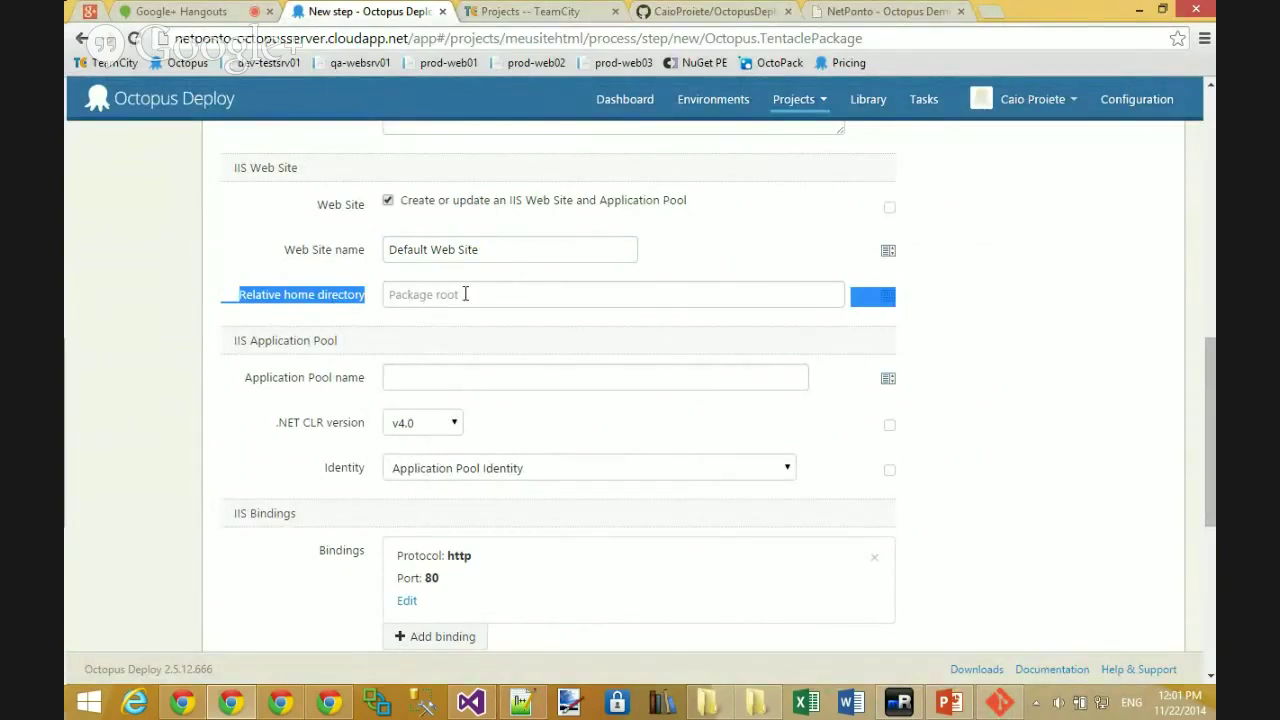
pyautogui.click(472, 377)
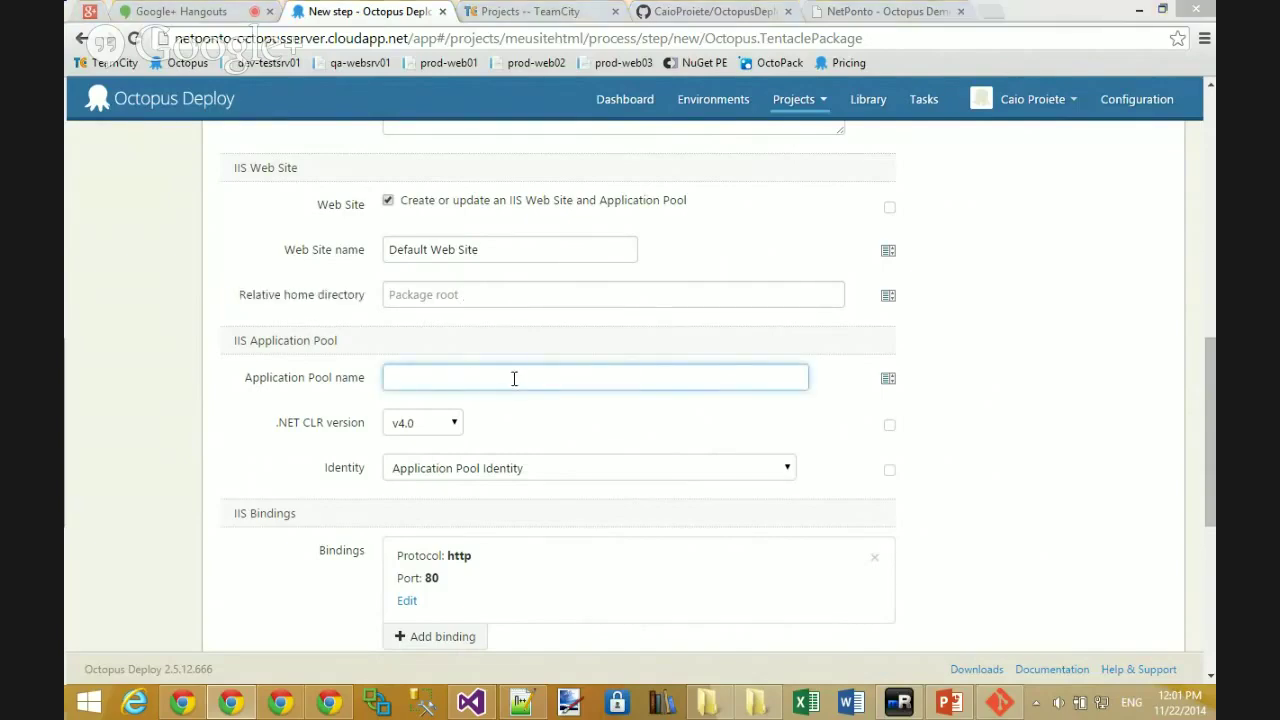
pyautogui.hotkey('alt', 'Tab')
pyautogui.click(345, 244)
pyautogui.click(535, 334)
pyautogui.hotkey('alt', 'Tab')
pyautogui.write('DefaultAppPool')
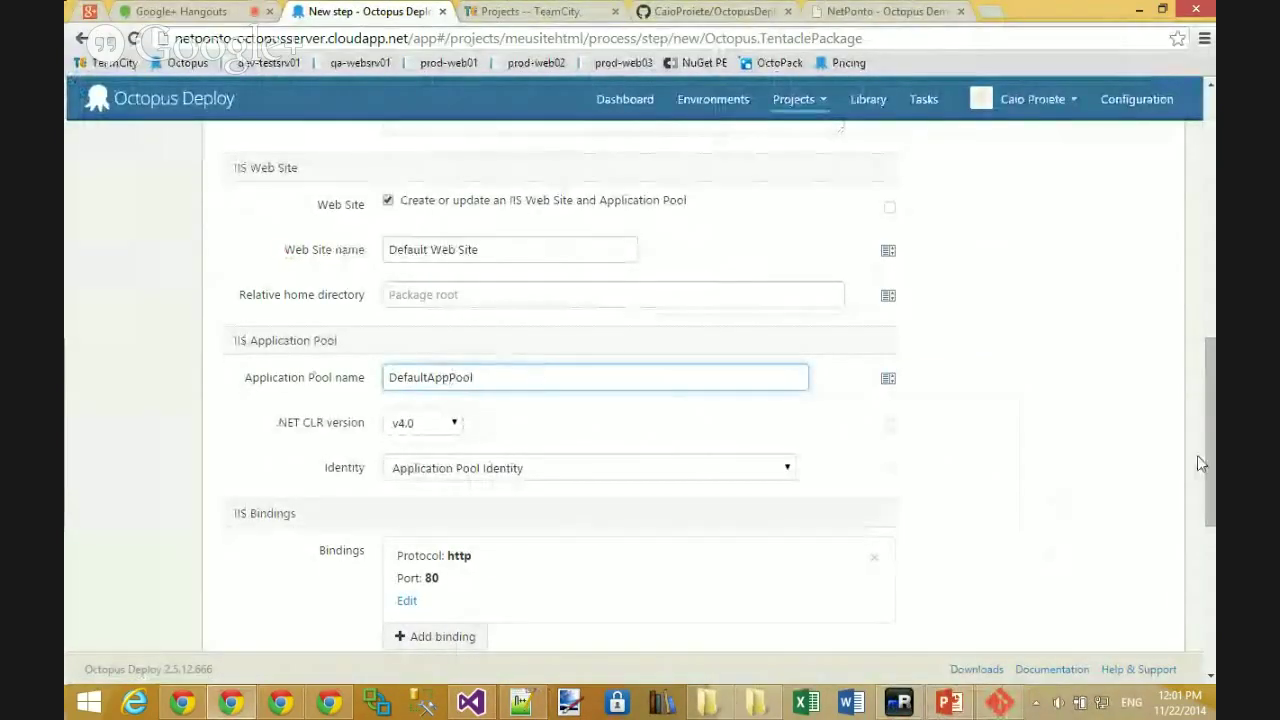
# - Keep Application Pool Identity as the pool identity and v4.0 as the .NET CLR version
pyautogui.scroll(-2, 1197, 455)
pyautogui.click(486, 256)
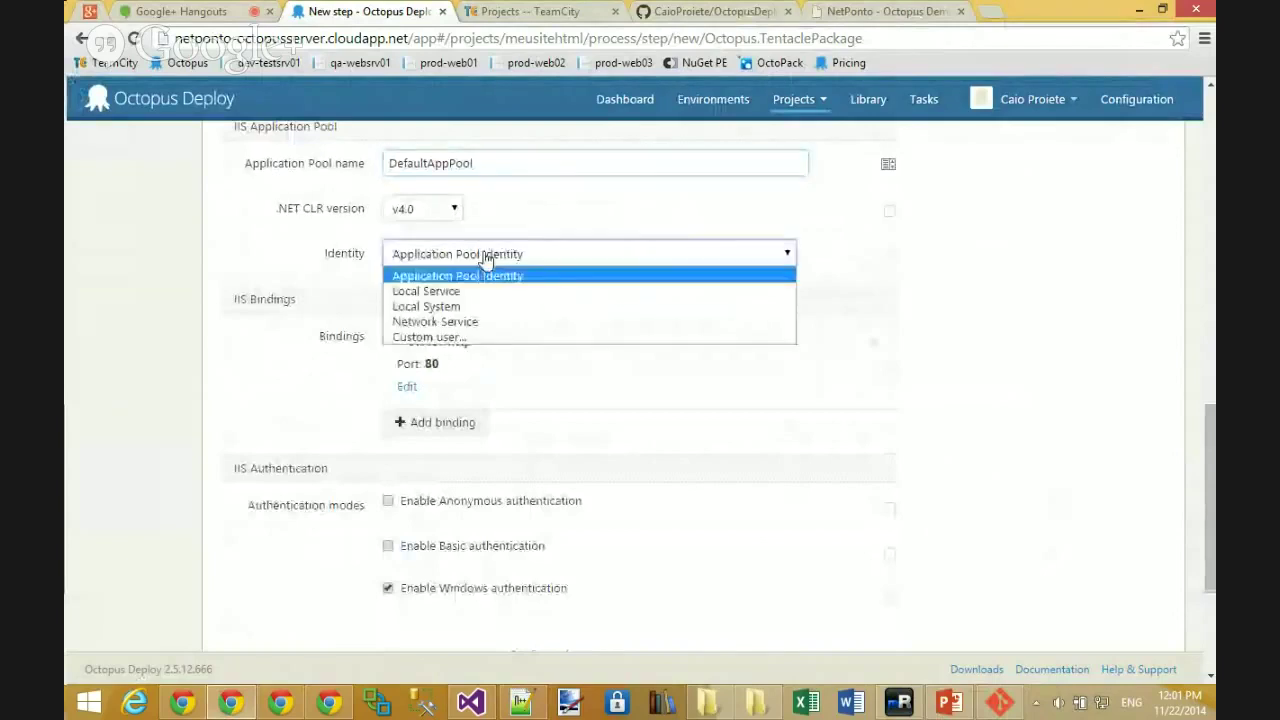
pyautogui.click(487, 258)
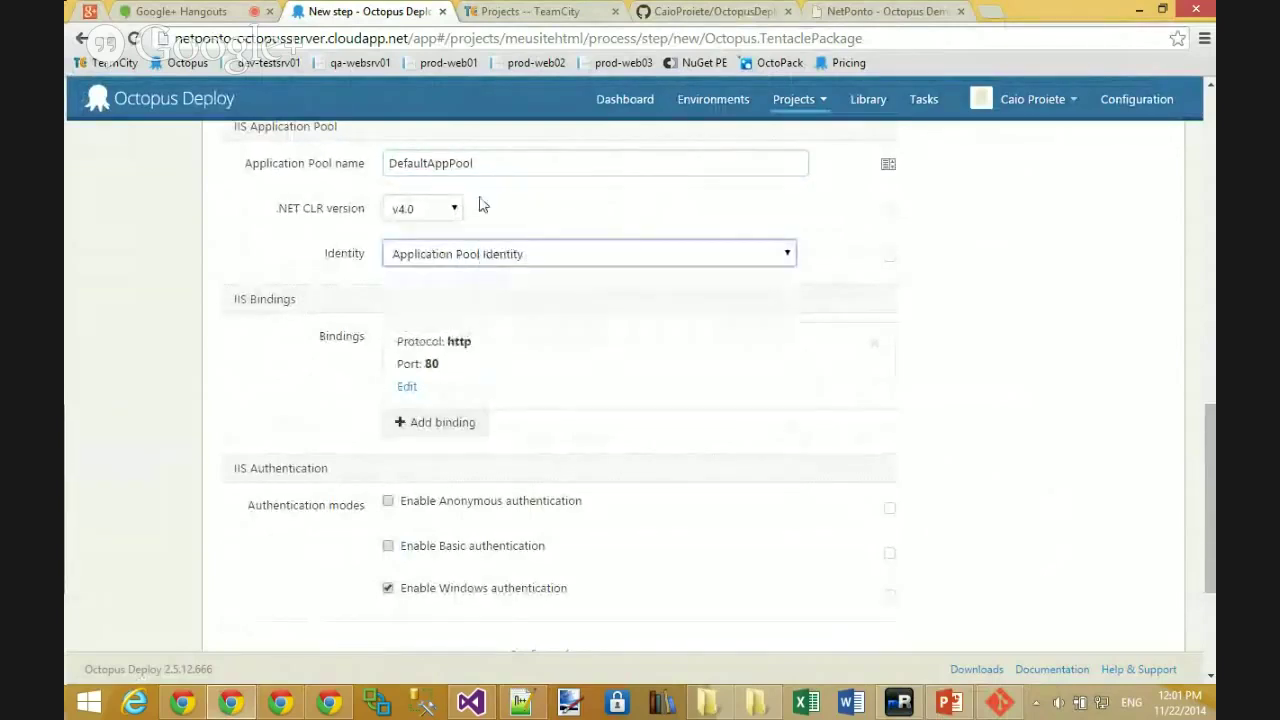
pyautogui.click(441, 209)
pyautogui.click(446, 208)
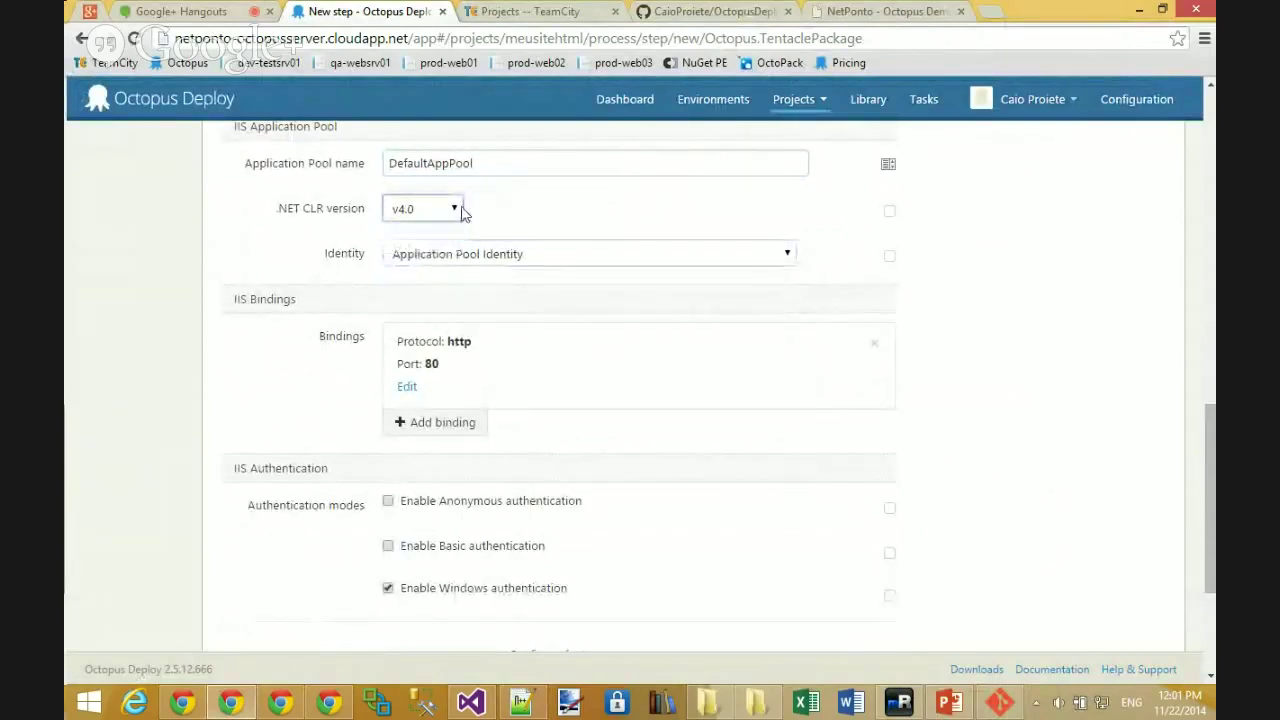
# - Review the http port 80 binding, then try an HTTPS binding for caio.com and discard it
pyautogui.doubleClick(459, 341)
pyautogui.doubleClick(431, 364)
pyautogui.click(453, 432)
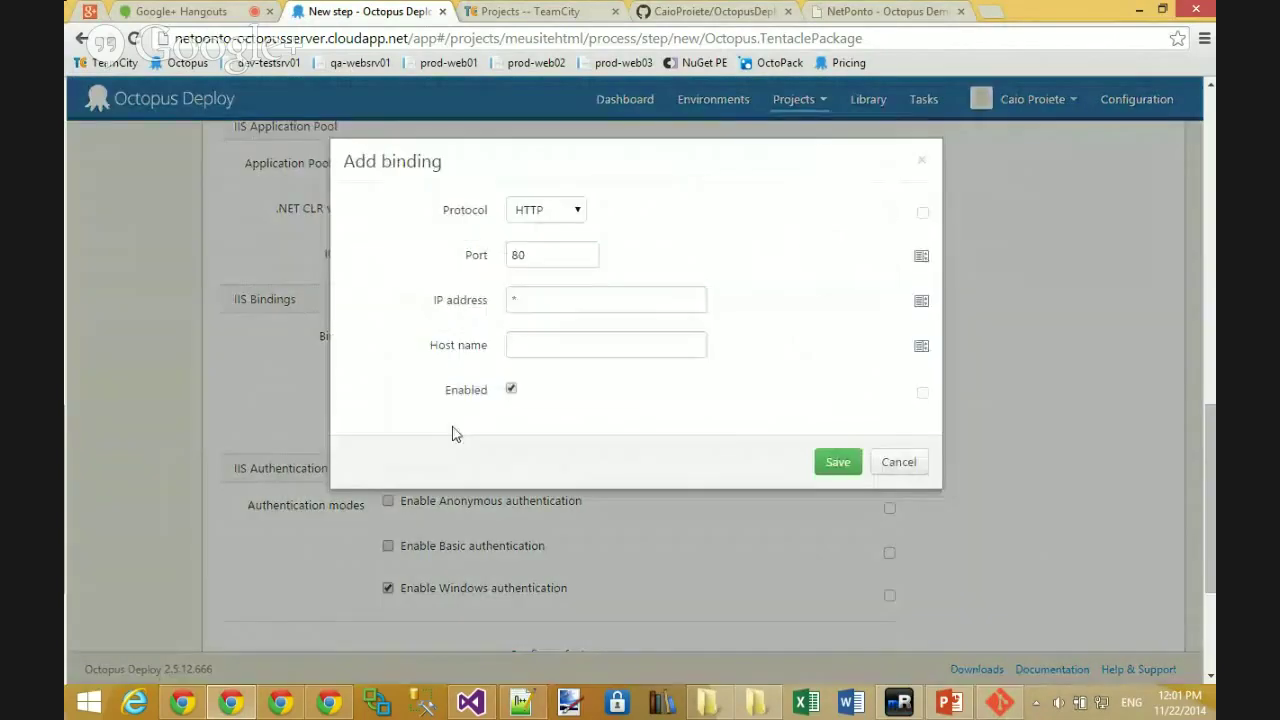
pyautogui.click(541, 210)
pyautogui.click(535, 247)
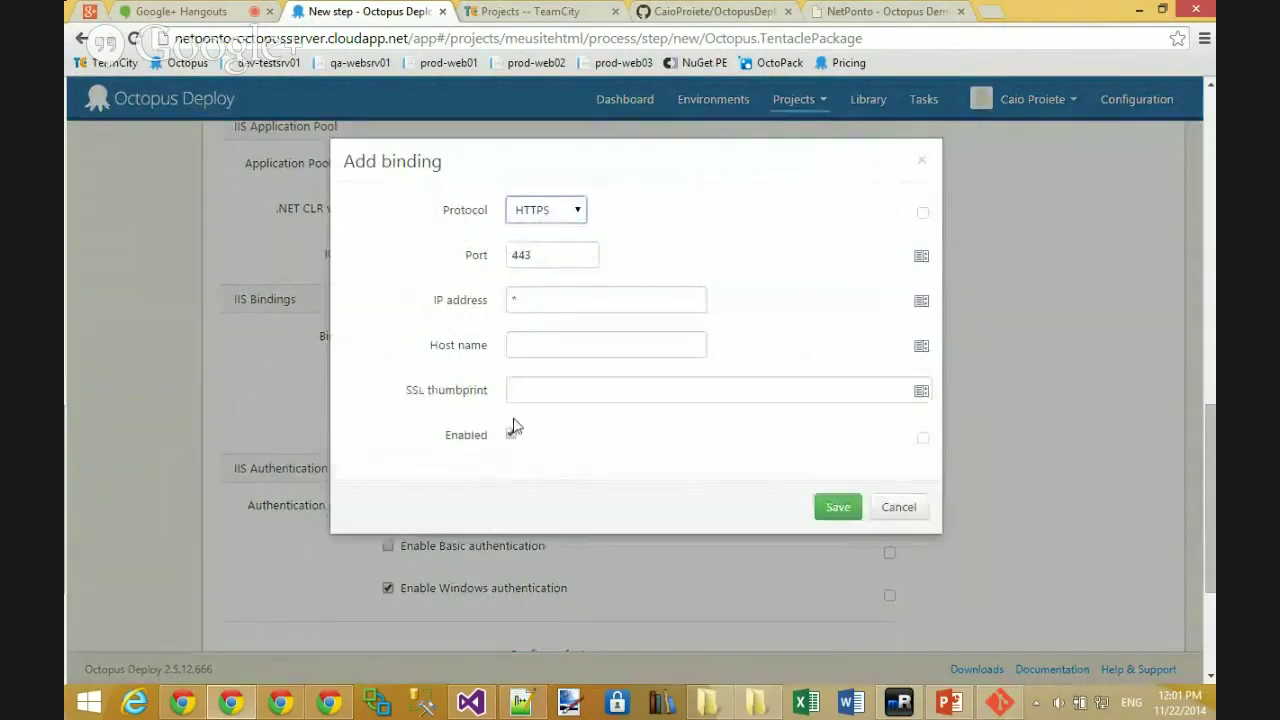
pyautogui.click(538, 392)
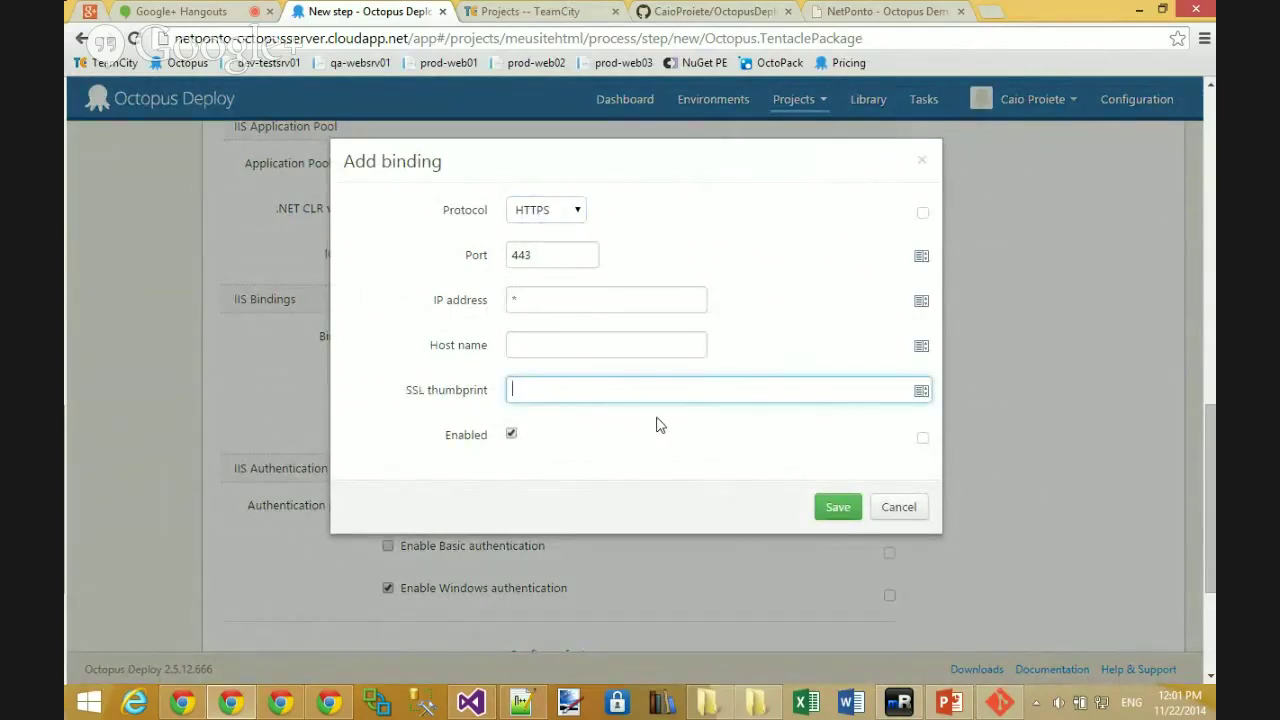
pyautogui.click(618, 342)
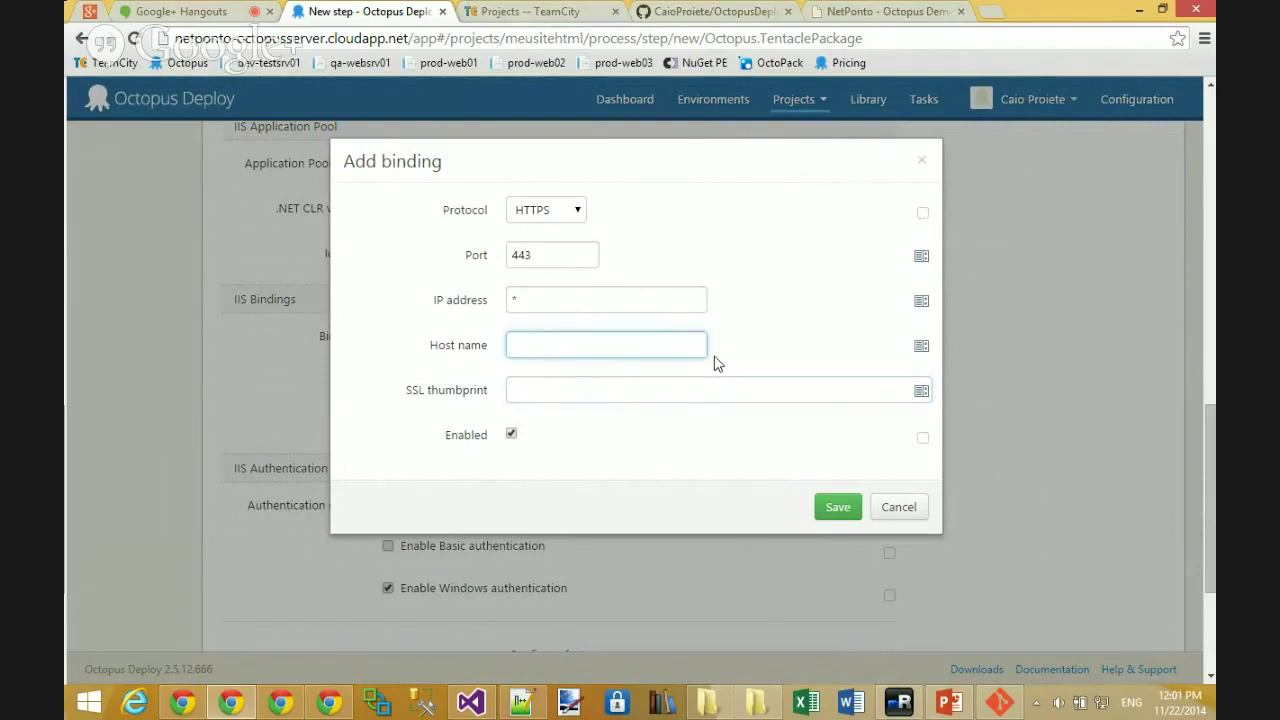
pyautogui.write('caio.com')
pyautogui.click(898, 507)
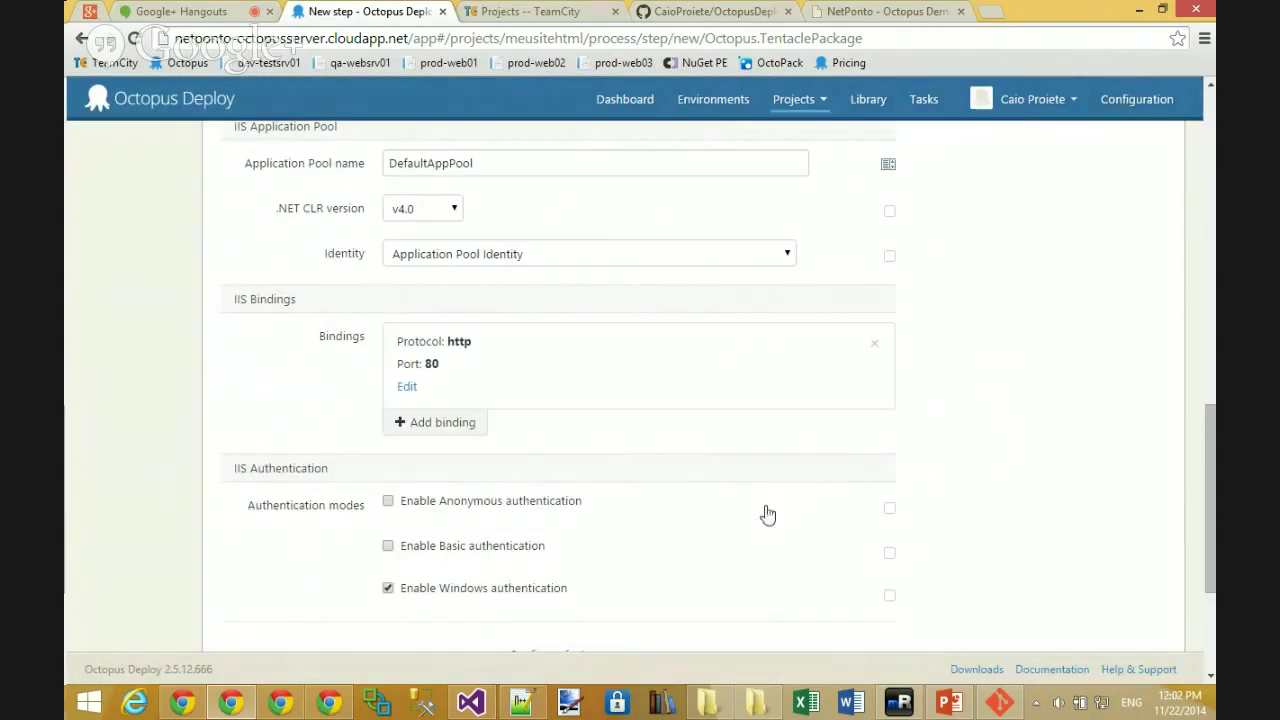
# - Tick Enable Anonymous authentication under IIS Authentication
pyautogui.scroll(-2, 767, 514)
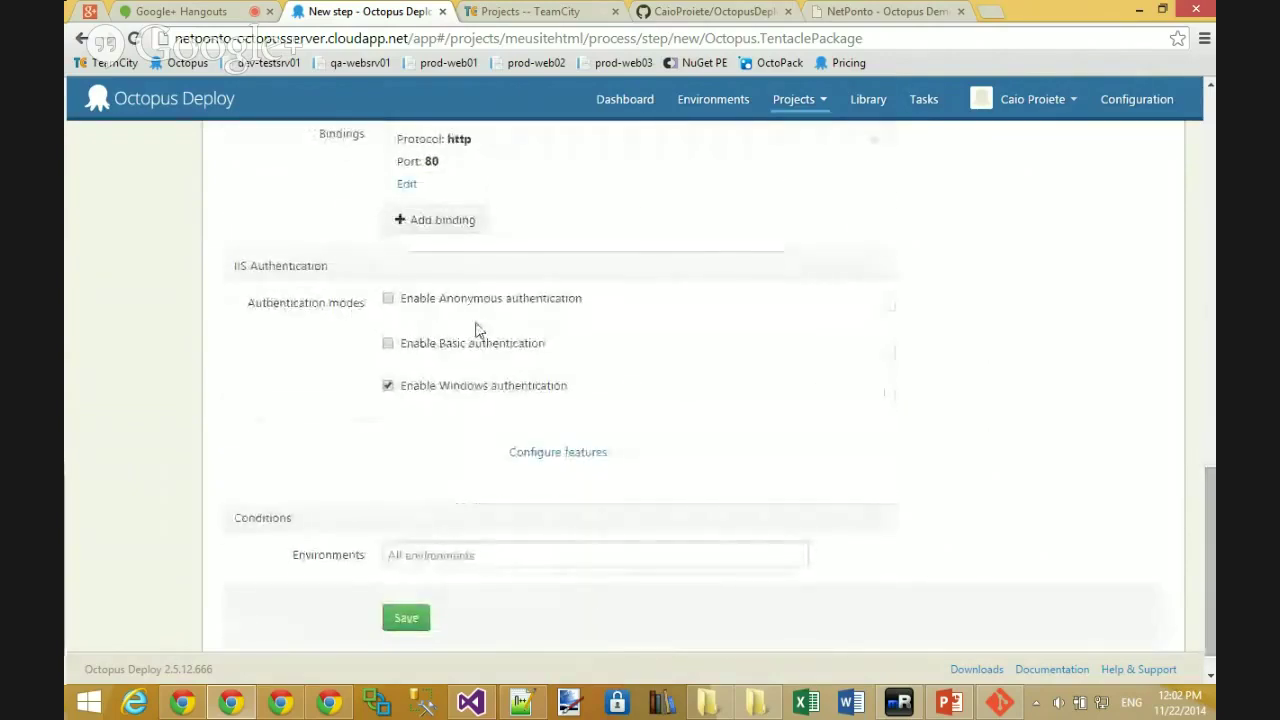
pyautogui.click(388, 302)
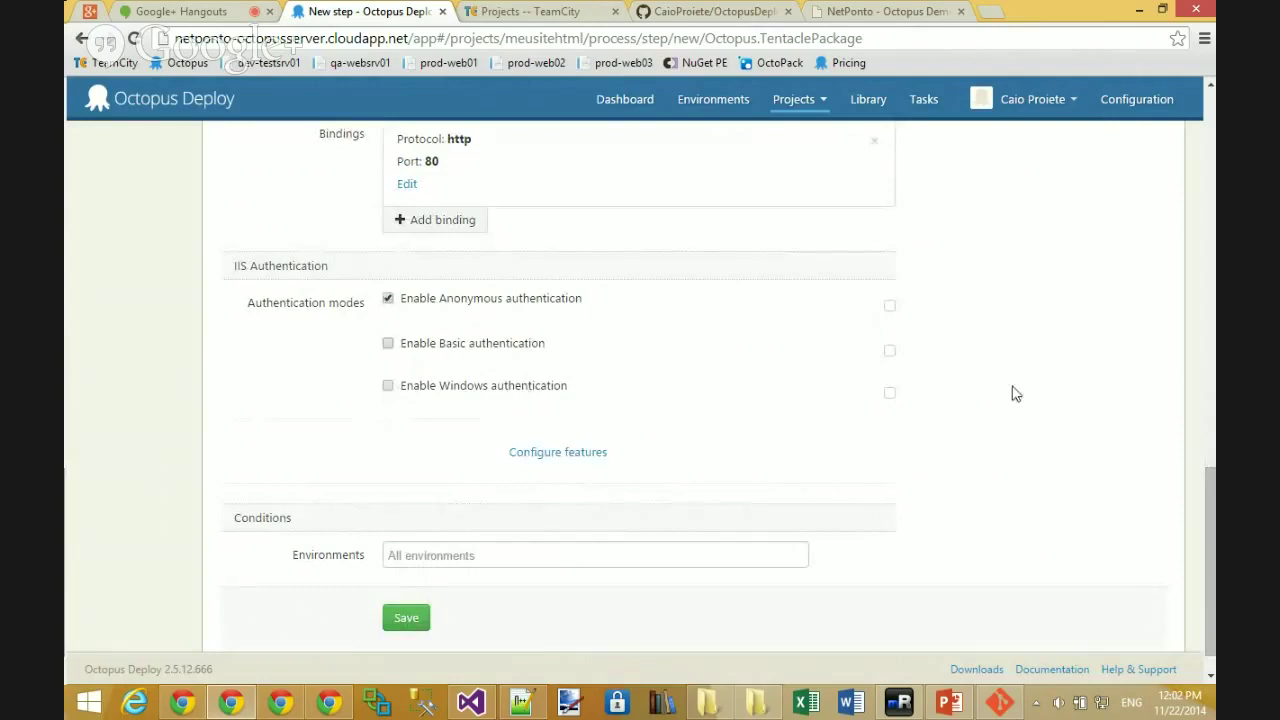
pyautogui.moveTo(266, 560); pyautogui.dragTo(779, 560)
pyautogui.click(840, 576)
# - Save the NuGet package step and start adding a second process step
pyautogui.click(405, 618)
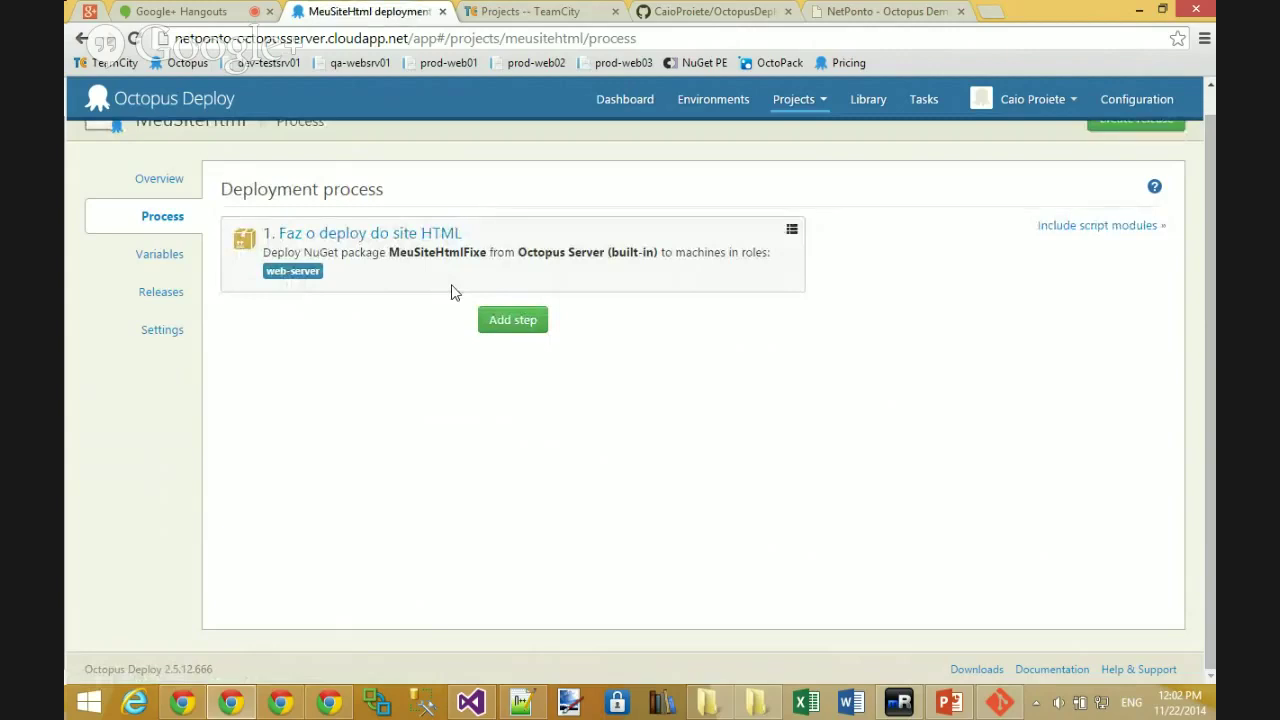
pyautogui.click(514, 325)
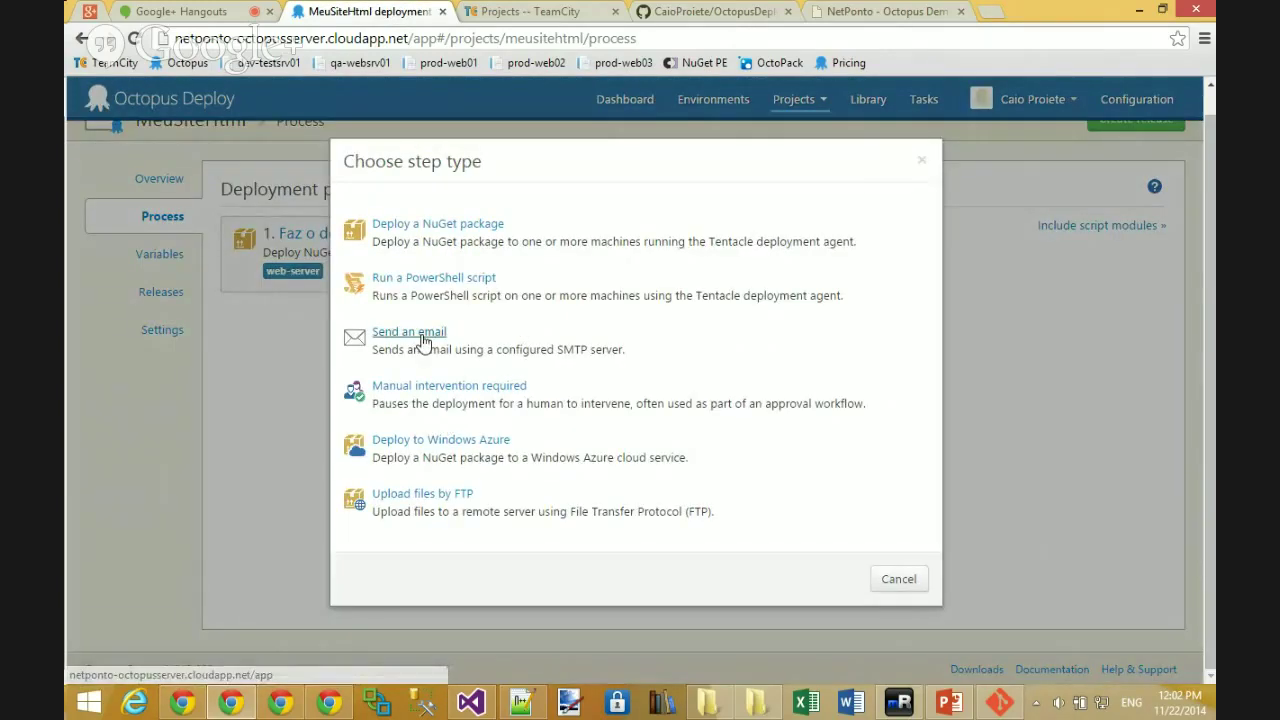
# - Add a PowerShell script step named 'Executa um powershell script' targeting the app-server role
pyautogui.click(433, 283)
pyautogui.click(455, 229)
pyautogui.write('Executa um power')
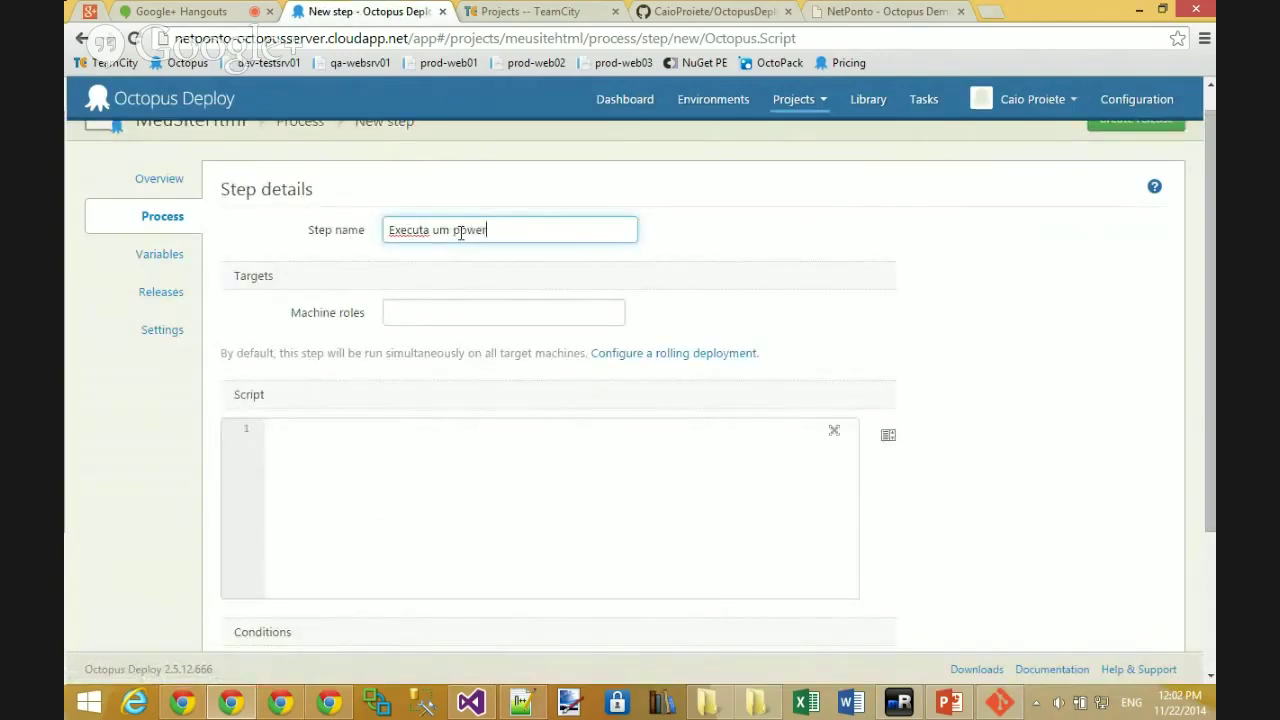
pyautogui.write('shell script')
pyautogui.click(461, 316)
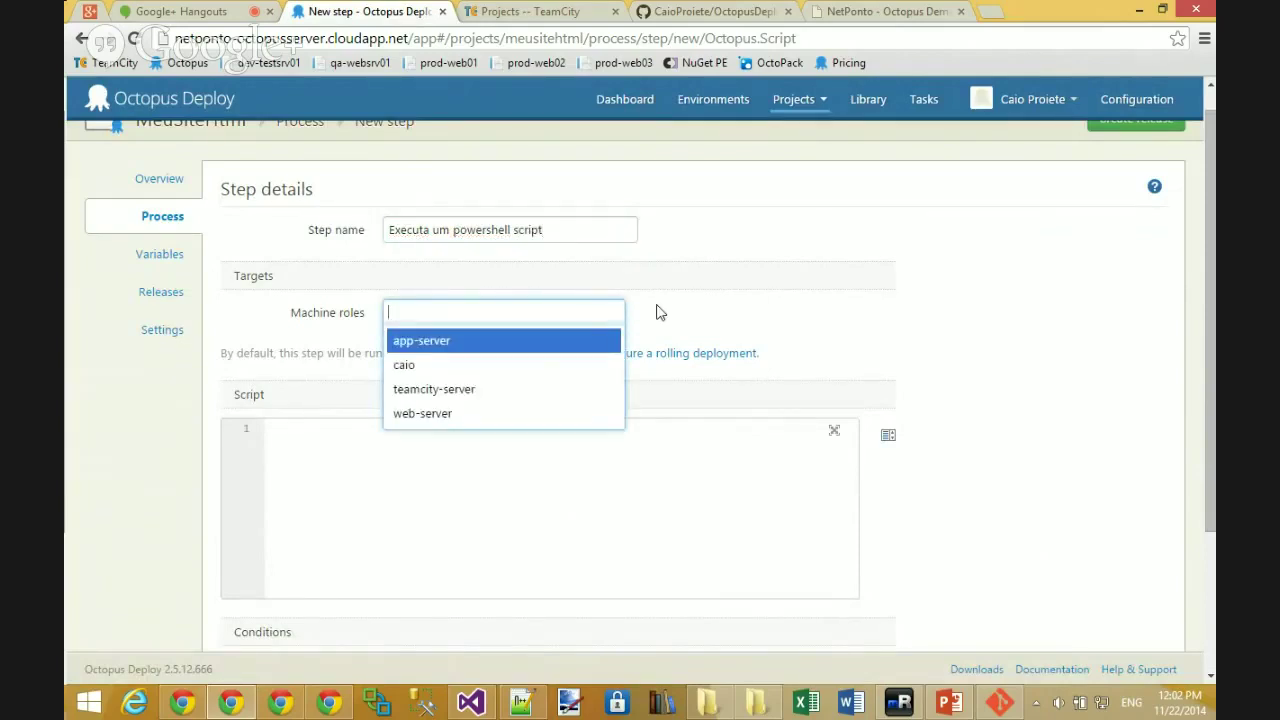
pyautogui.press('Return')
# - Write the script Start-Sleep 2 and scroll down to Conditions
pyautogui.click(537, 483)
pyautogui.write('Start-Sleep 2')
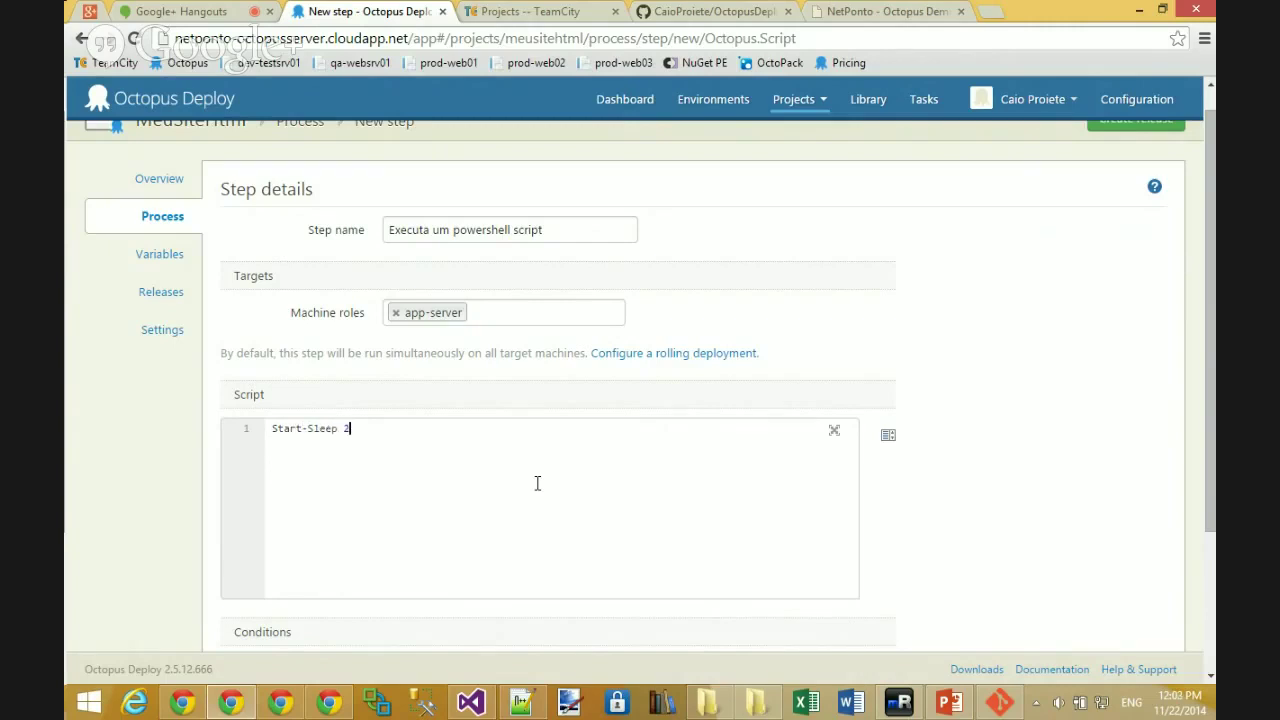
pyautogui.scroll(-1, 1205, 340)
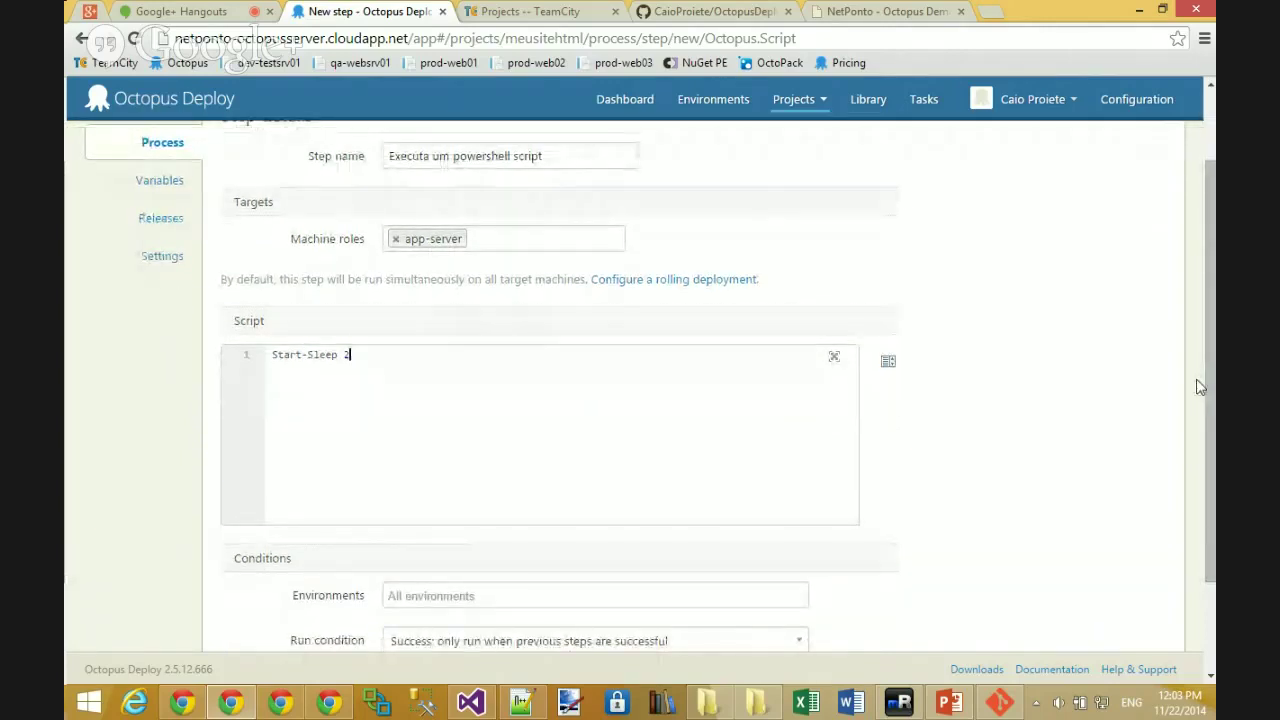
pyautogui.scroll(-2, 1208, 480)
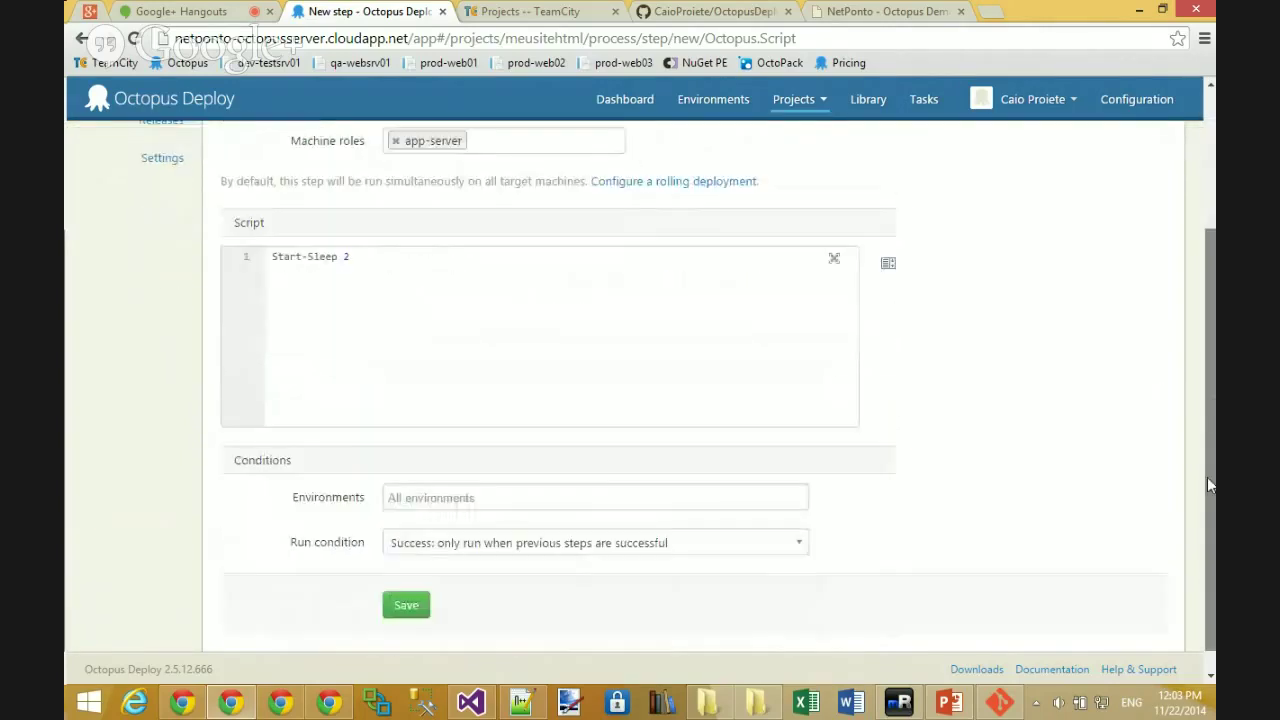
pyautogui.click(614, 475)
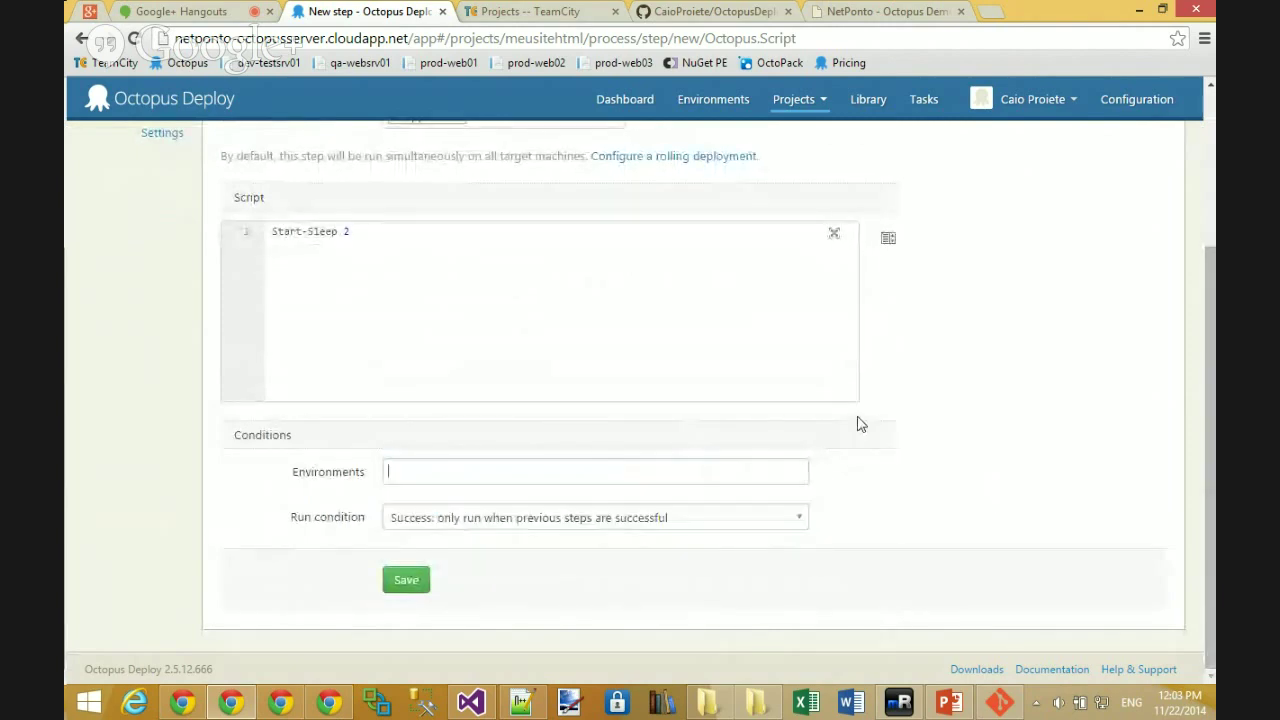
pyautogui.click(485, 524)
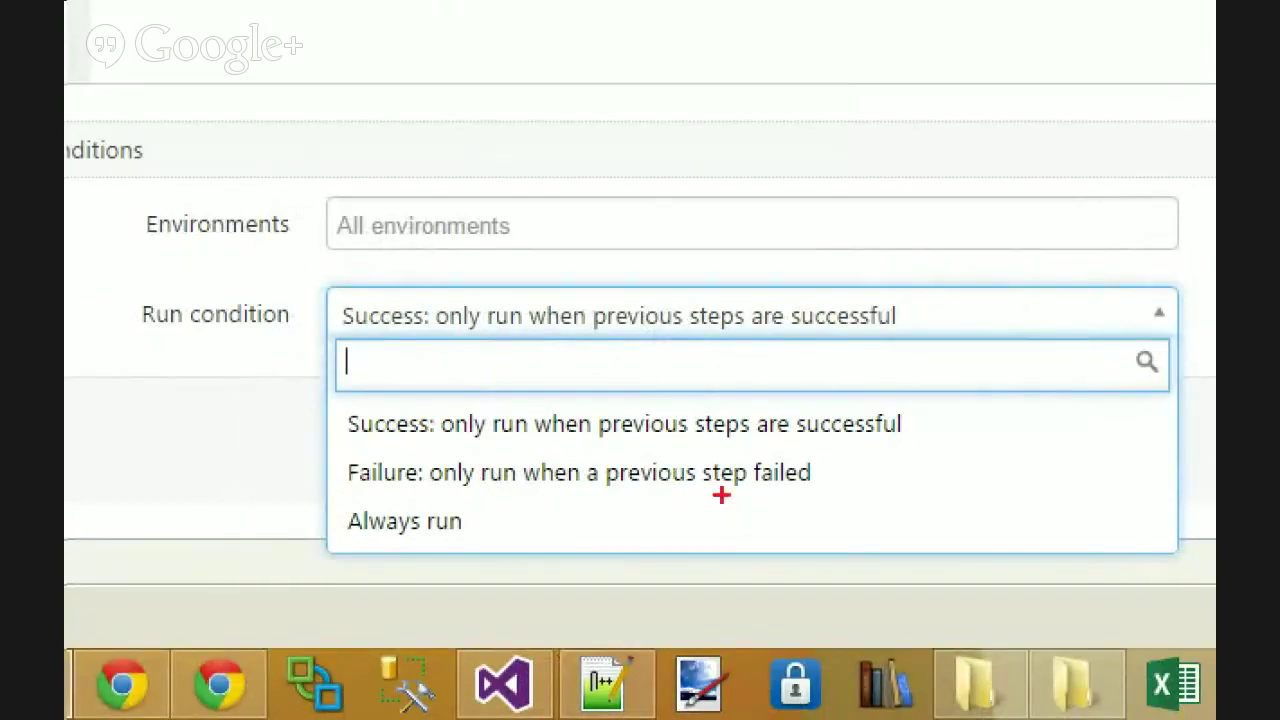
pyautogui.moveTo(843, 488); pyautogui.dragTo(928, 462)
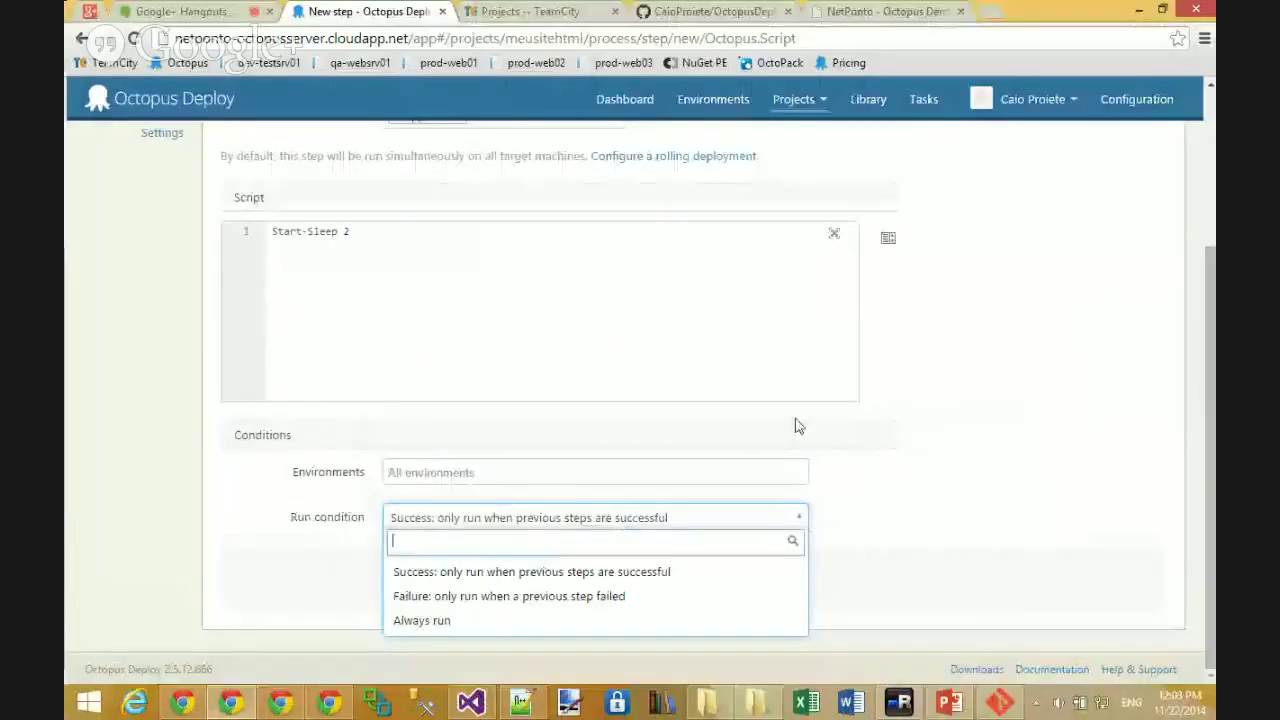
pyautogui.click(608, 608)
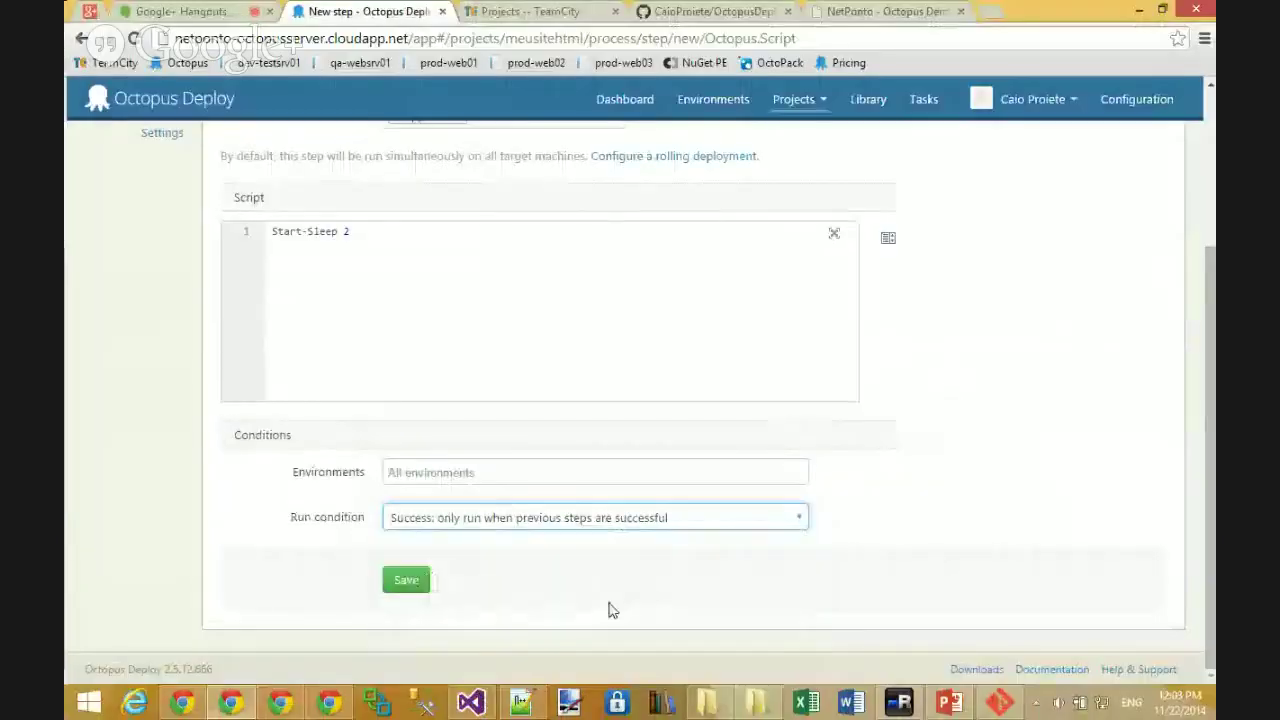
# - Save the PowerShell script as step 2, review both process steps, then go to Releases
pyautogui.click(404, 590)
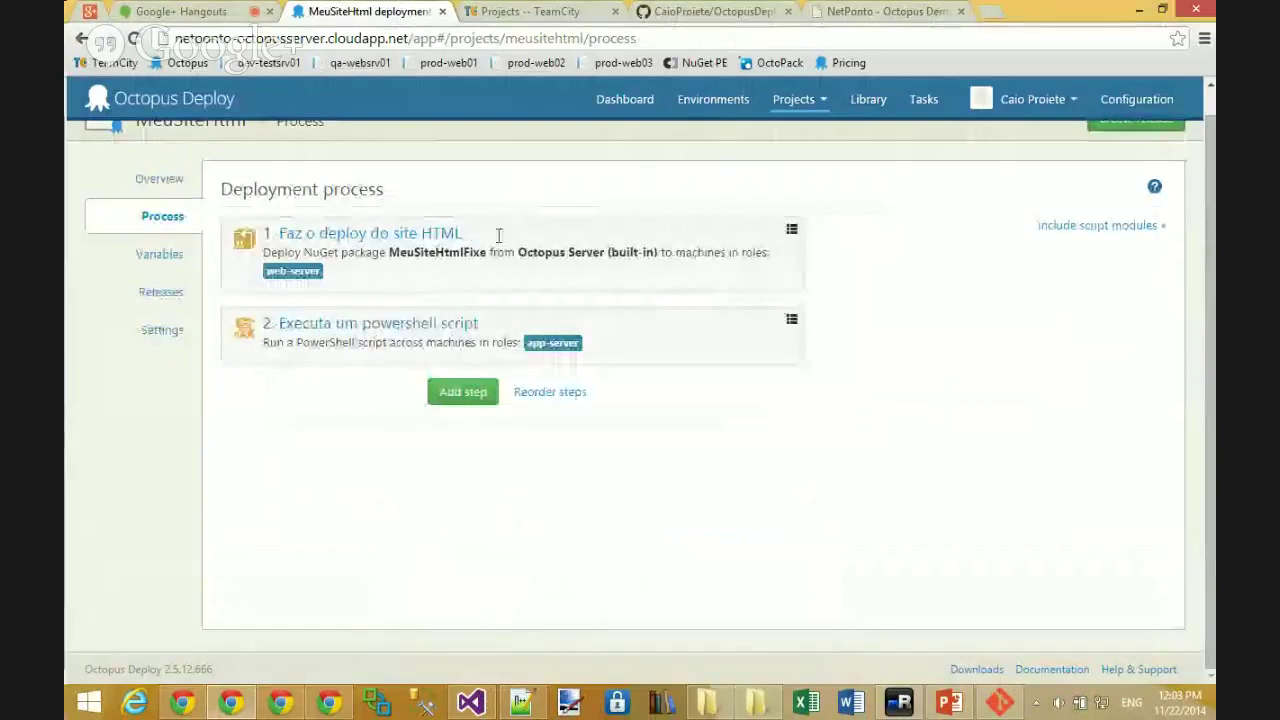
pyautogui.moveTo(498, 234); pyautogui.dragTo(275, 238)
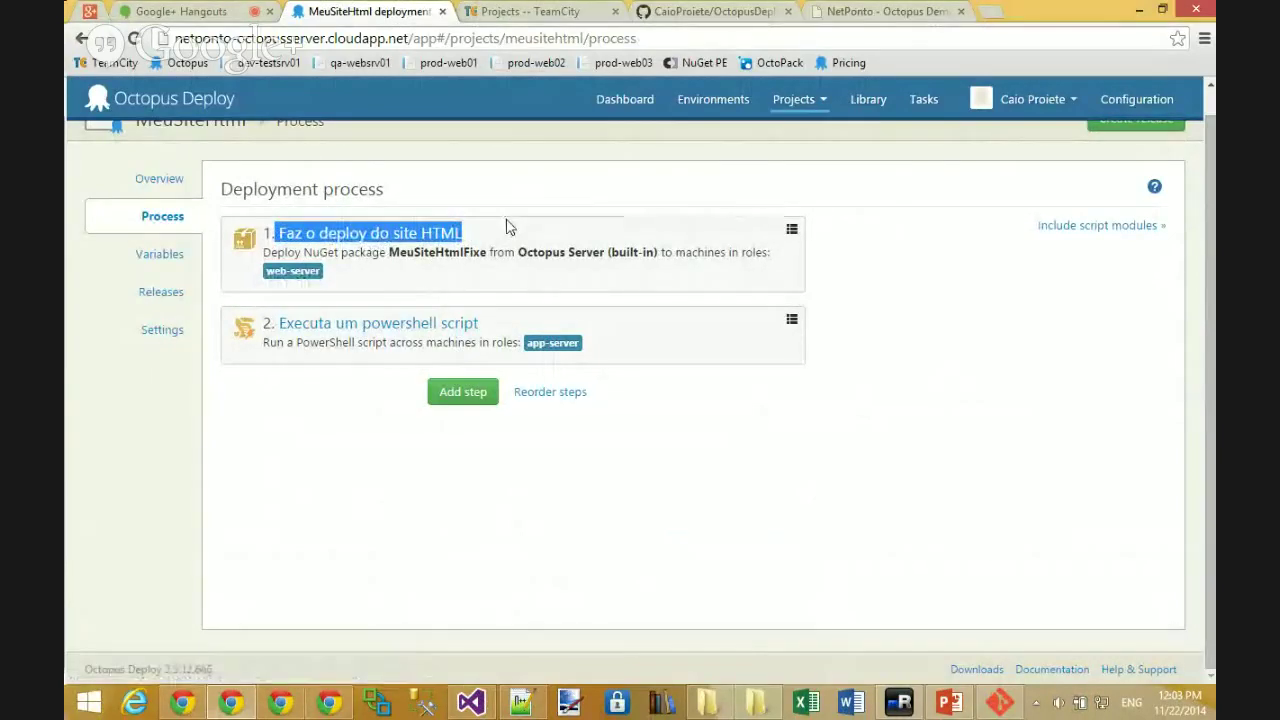
pyautogui.moveTo(340, 272); pyautogui.dragTo(272, 268)
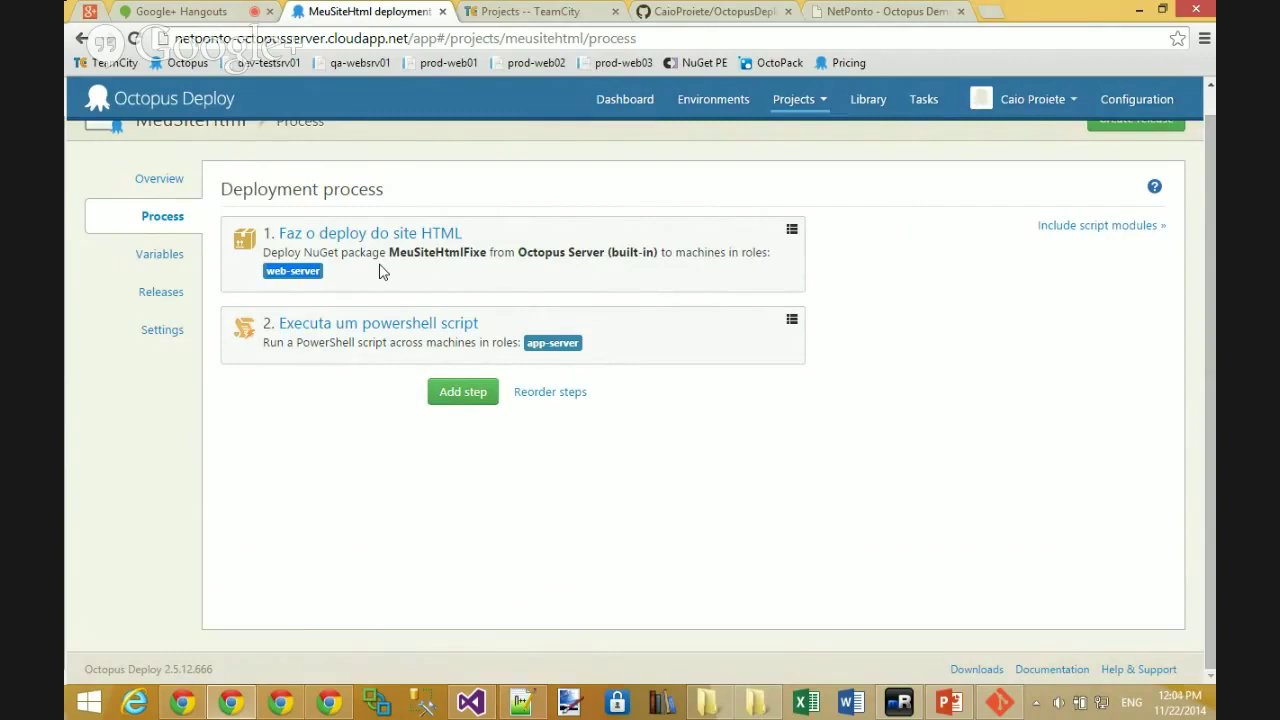
pyautogui.moveTo(521, 326); pyautogui.dragTo(250, 323)
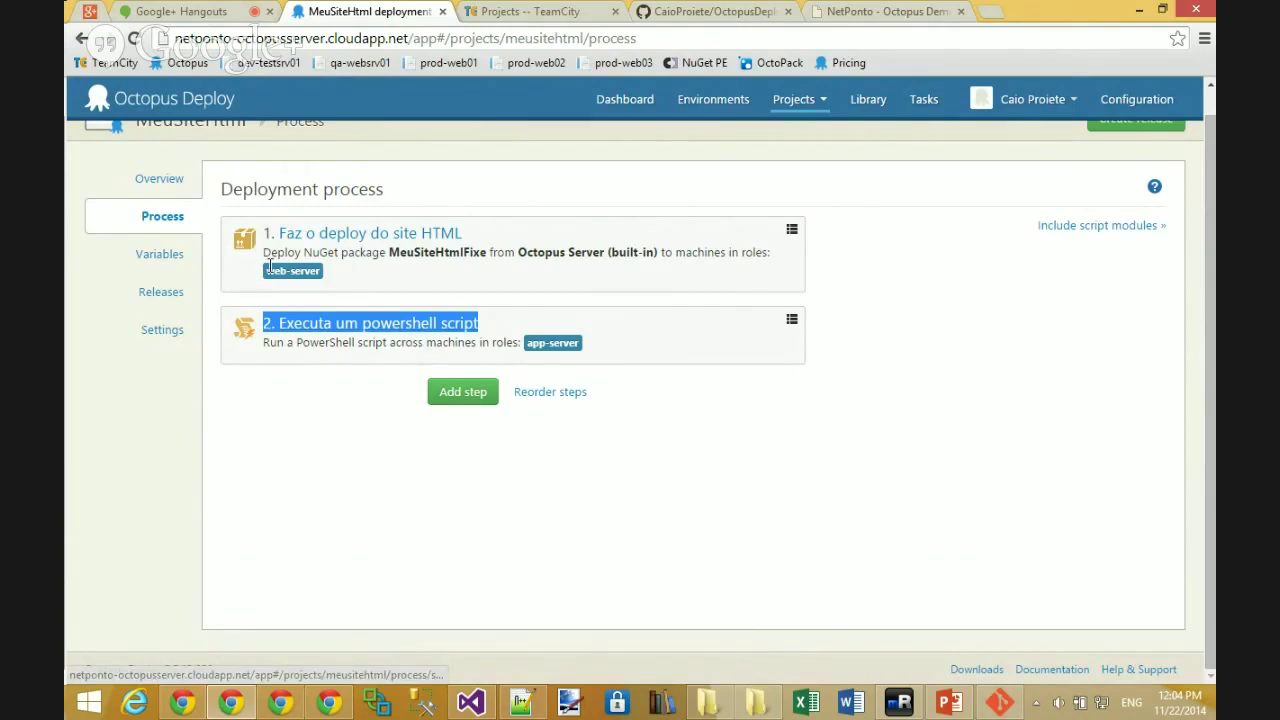
pyautogui.scroll(1, 340, 420)
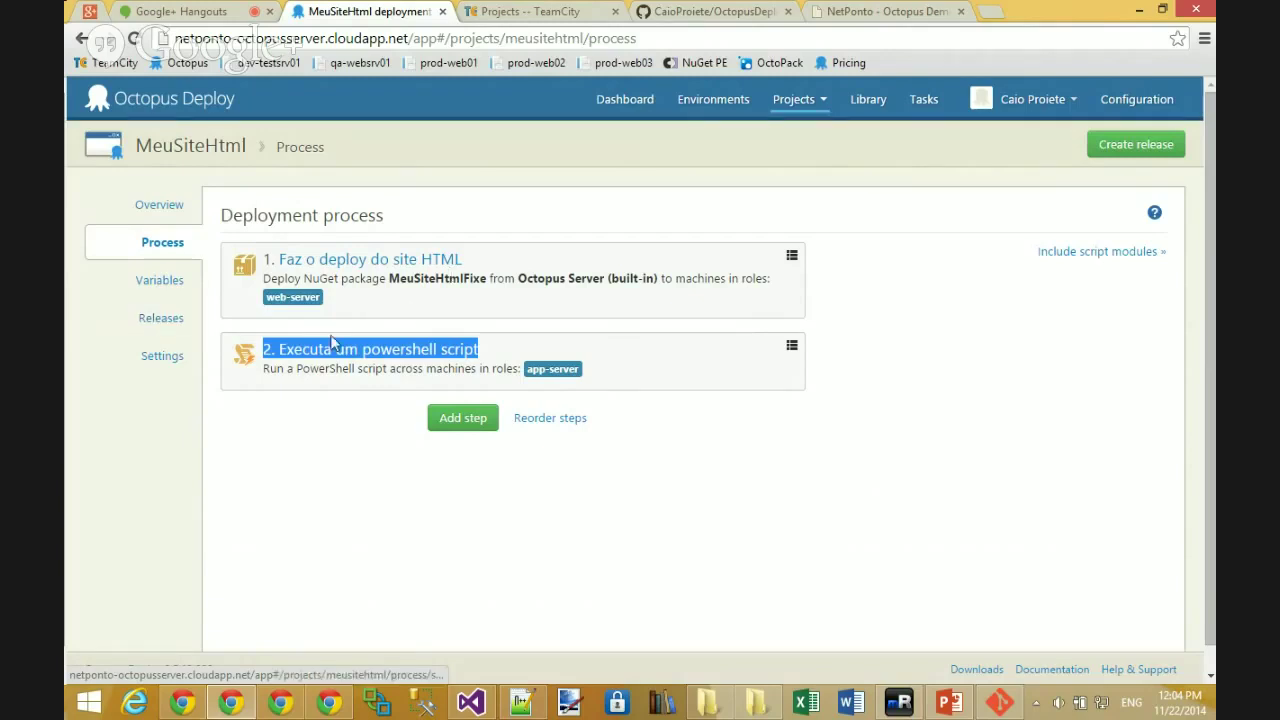
pyautogui.click(162, 318)
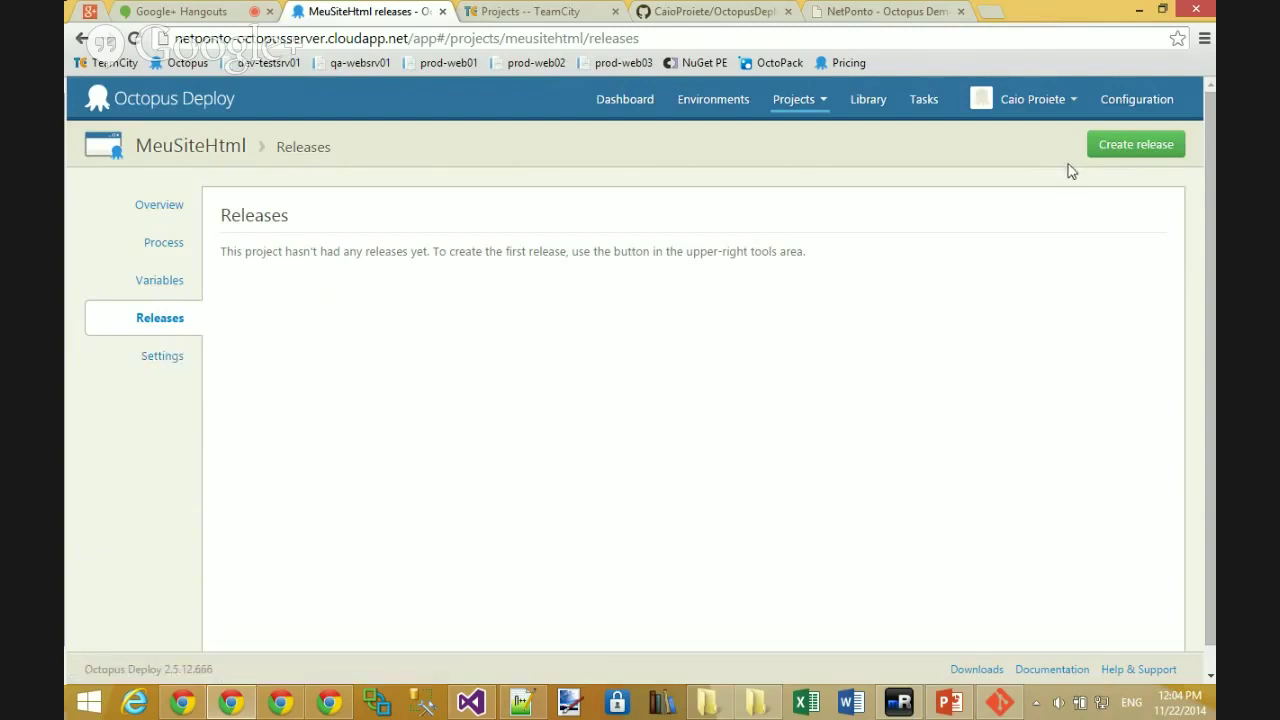
# - Start a new release proposing version 0.0.1 with MeuSiteHtmlFixe at latest 1.0.0
pyautogui.click(1126, 158)
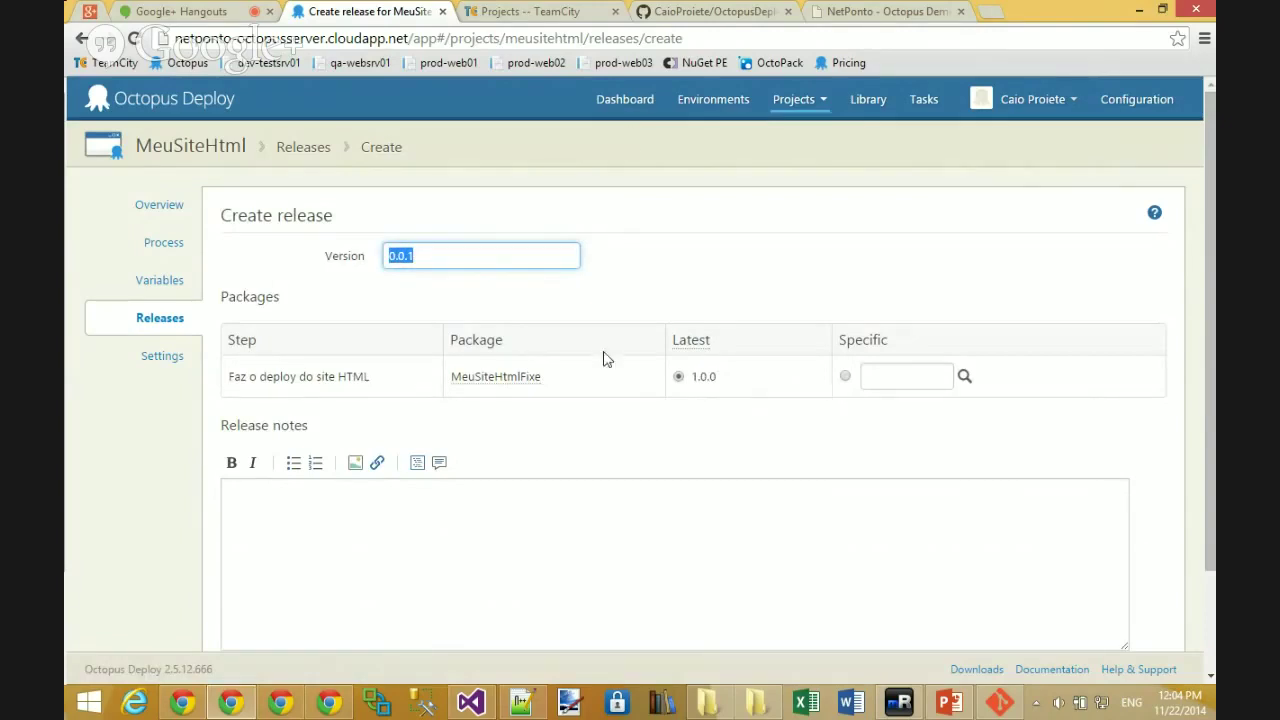
pyautogui.click(718, 380)
pyautogui.click(716, 381)
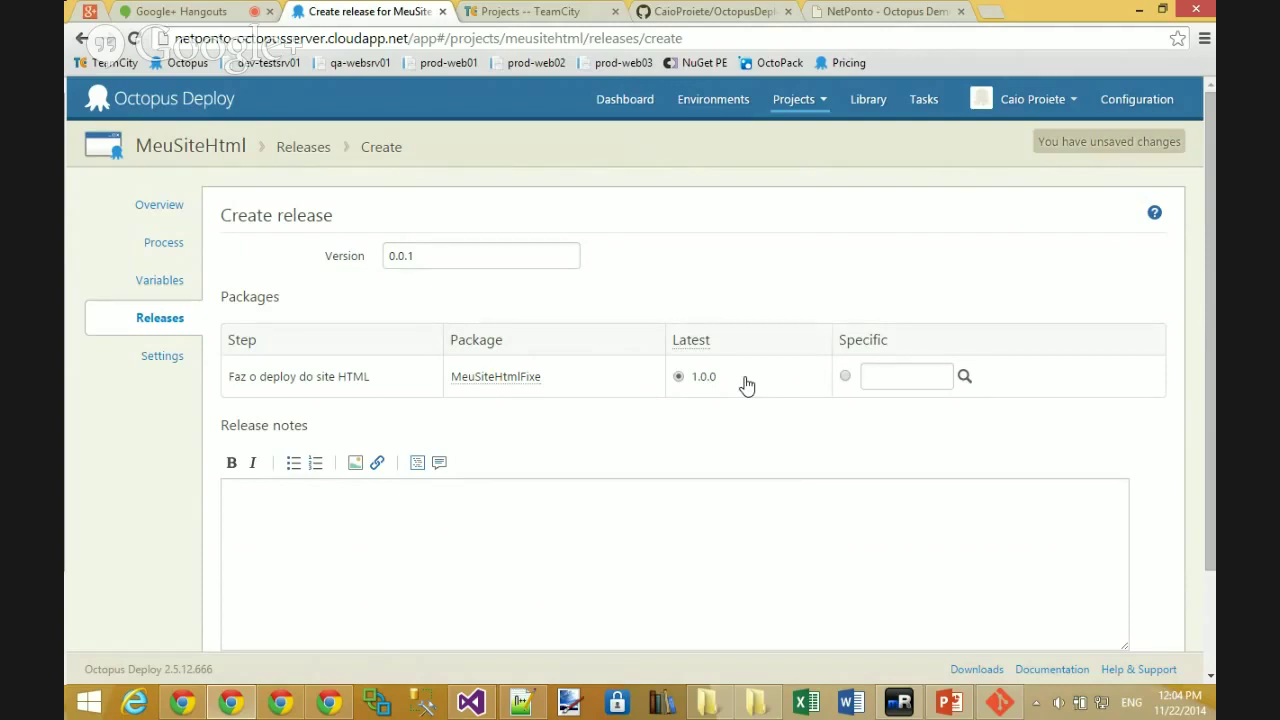
pyautogui.click(163, 356)
# - Take release versions from the NuGet package in step 'Faz o deploy do site HTML' and save settings
pyautogui.click(815, 265)
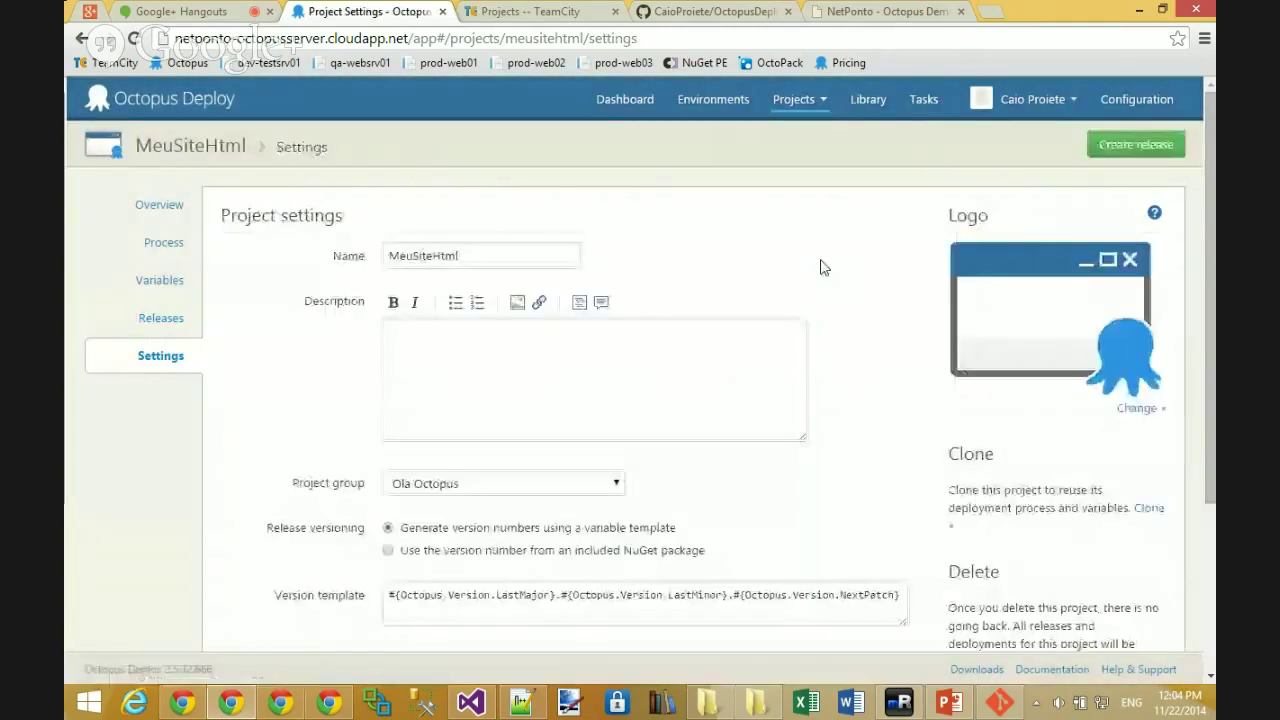
pyautogui.scroll(-3, 1135, 352)
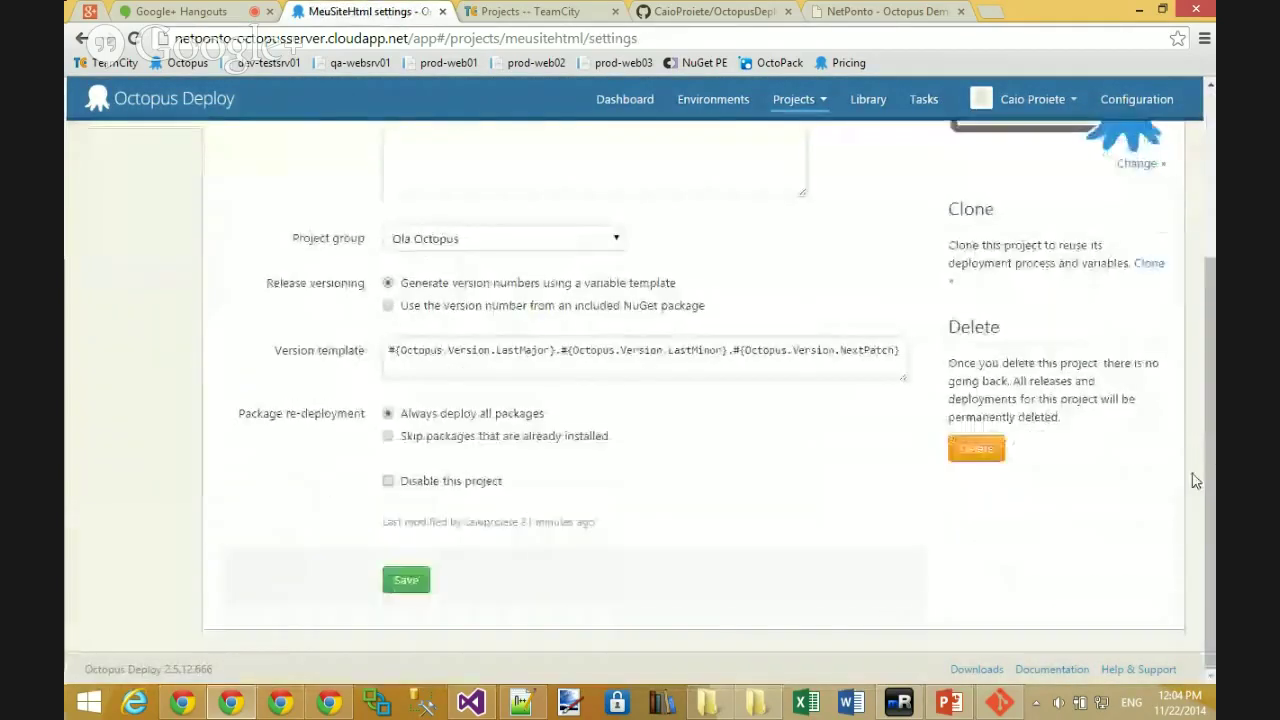
pyautogui.moveTo(728, 317); pyautogui.dragTo(430, 317)
pyautogui.click(445, 333)
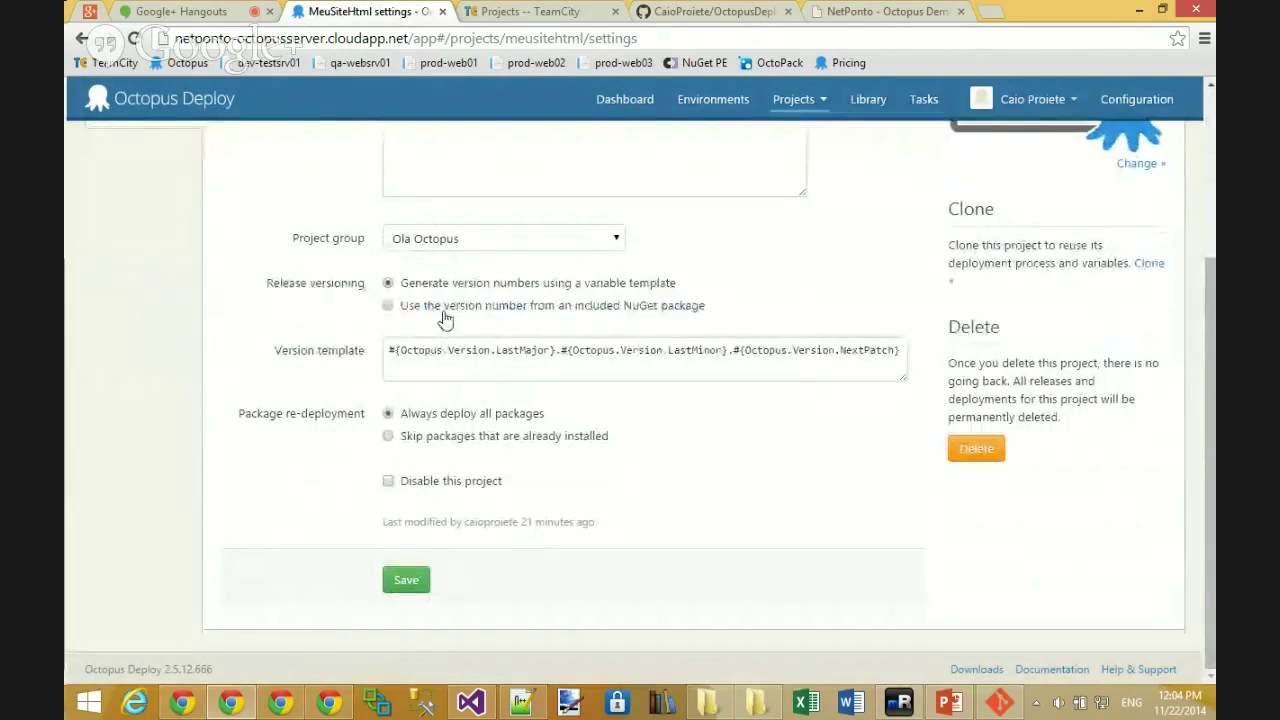
pyautogui.click(440, 305)
pyautogui.click(452, 366)
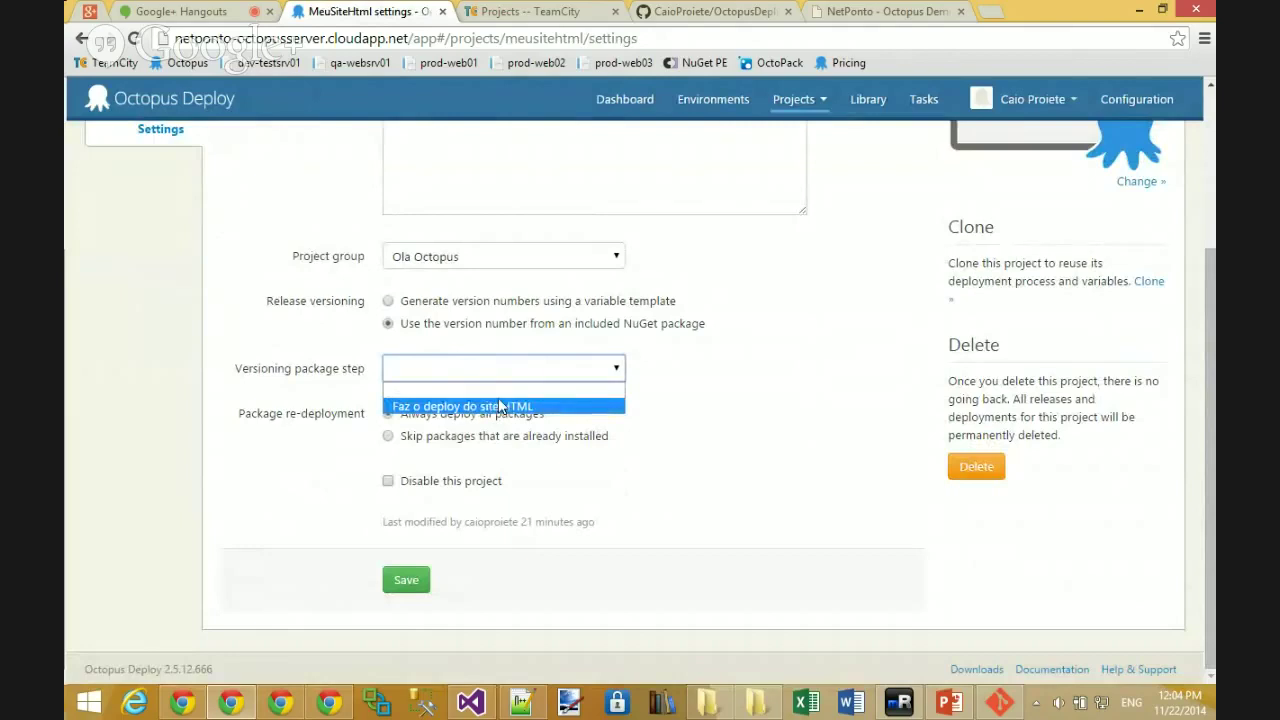
pyautogui.click(544, 407)
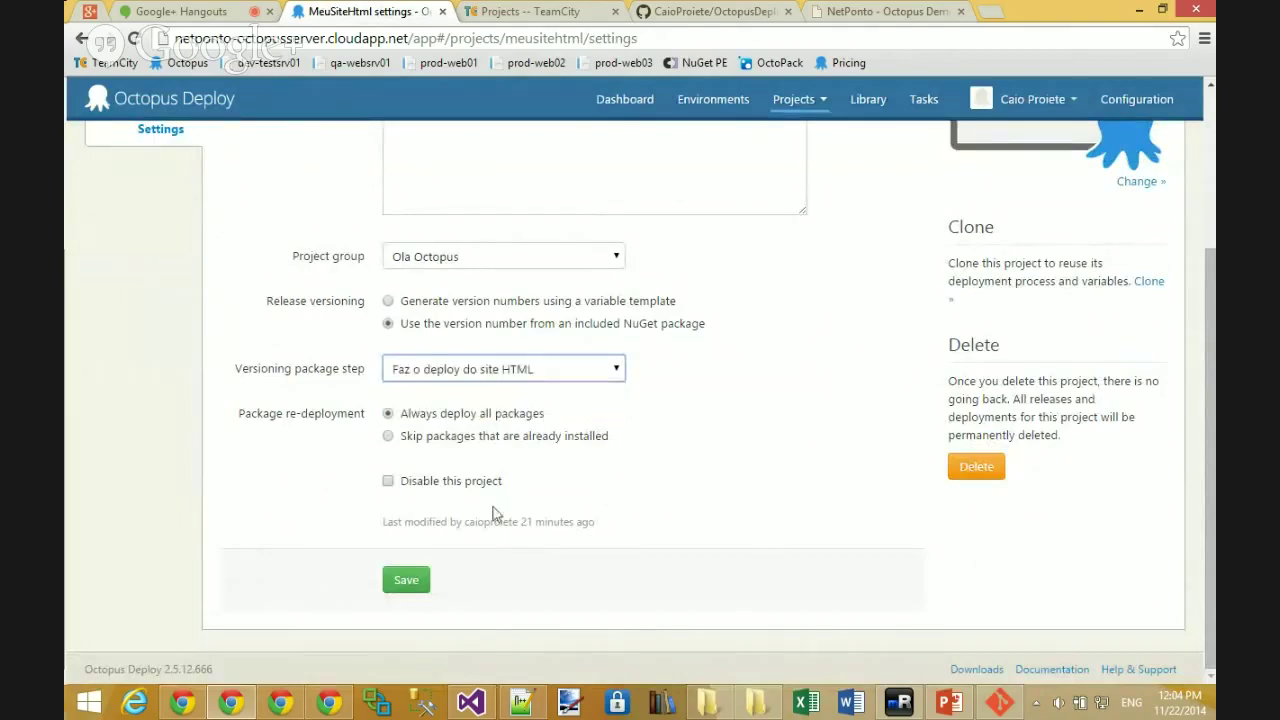
pyautogui.click(405, 582)
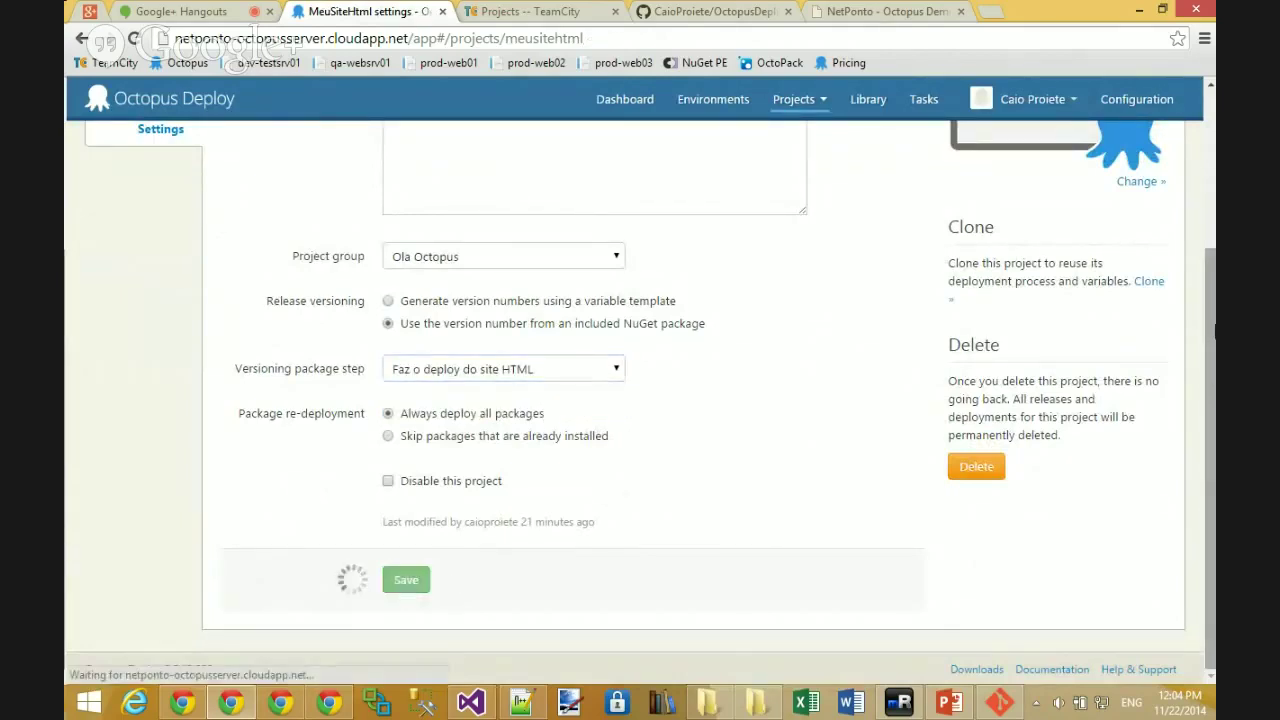
# - Start a new release with version 1.0.0 and MeuSiteHtmlFixe at latest 1.0.0
pyautogui.click(1136, 152)
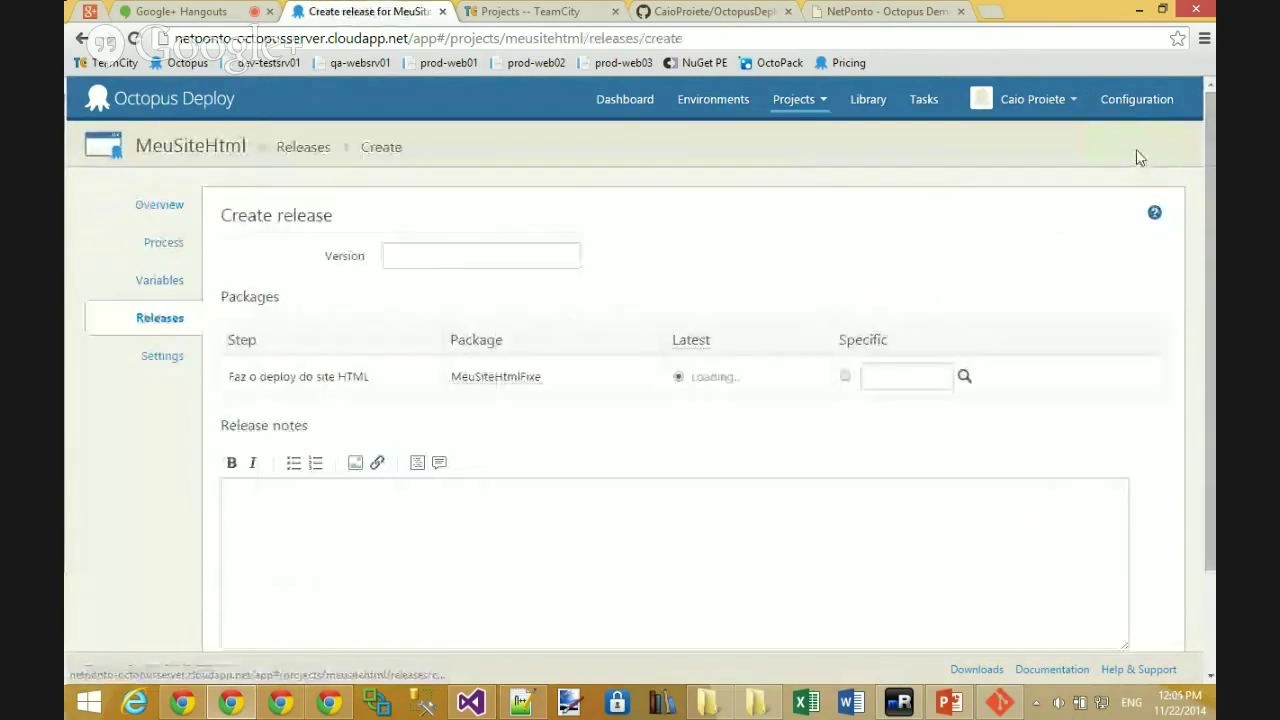
pyautogui.doubleClick(449, 257)
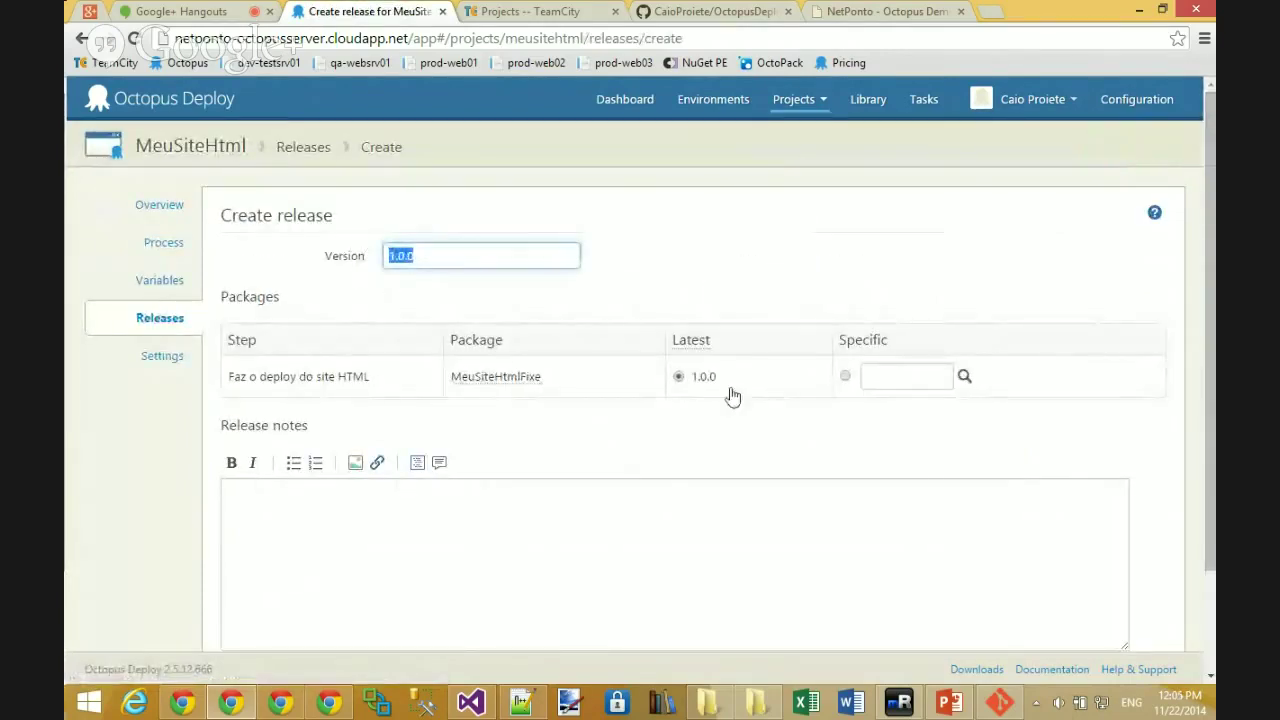
pyautogui.scroll(-2, 560, 390)
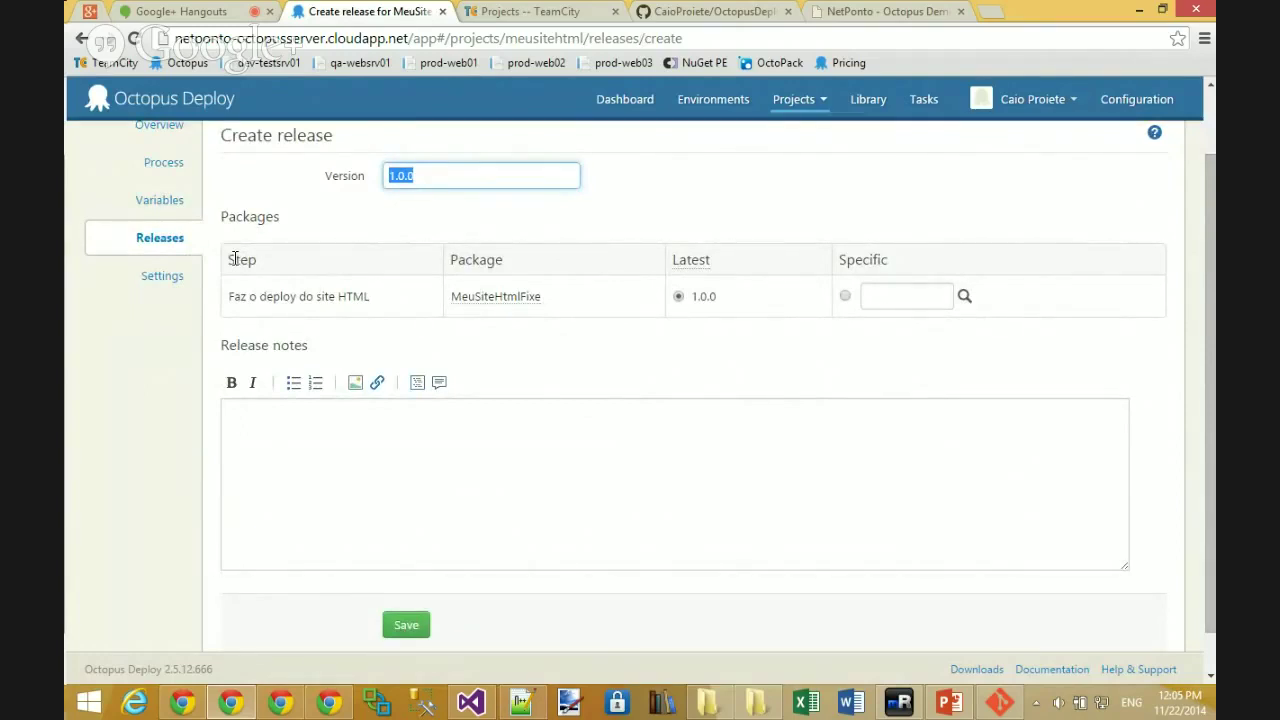
pyautogui.moveTo(740, 300); pyautogui.dragTo(689, 297)
# - Add release notes 'Versão 1.0... bla bla bla', check previous package versions, and save the release
pyautogui.click(541, 476)
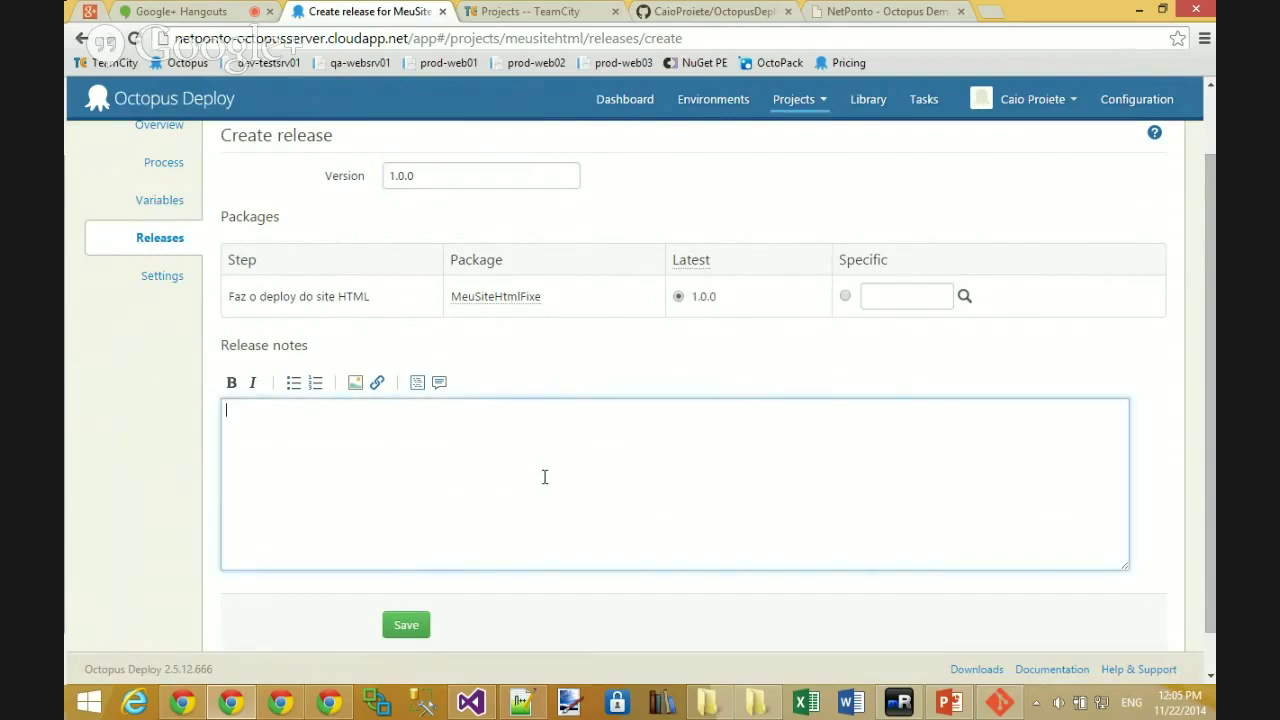
pyautogui.write('Versão 1.0... bla bla bla')
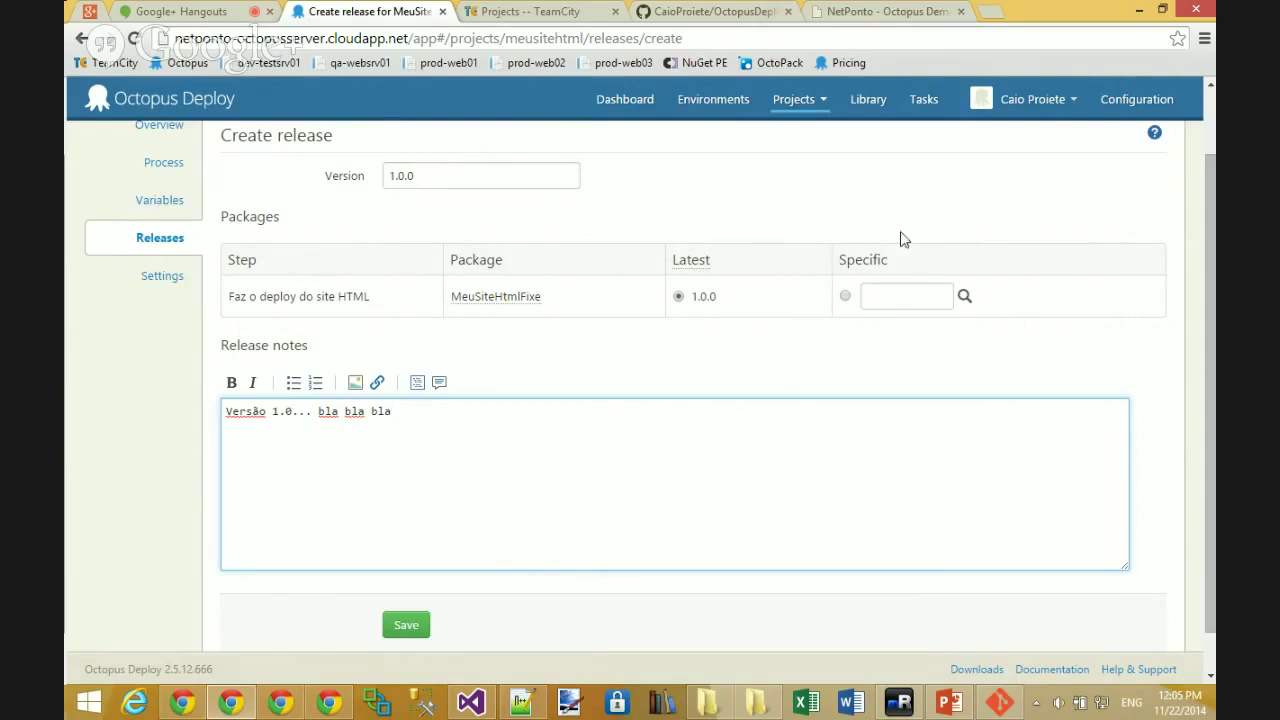
pyautogui.click(964, 298)
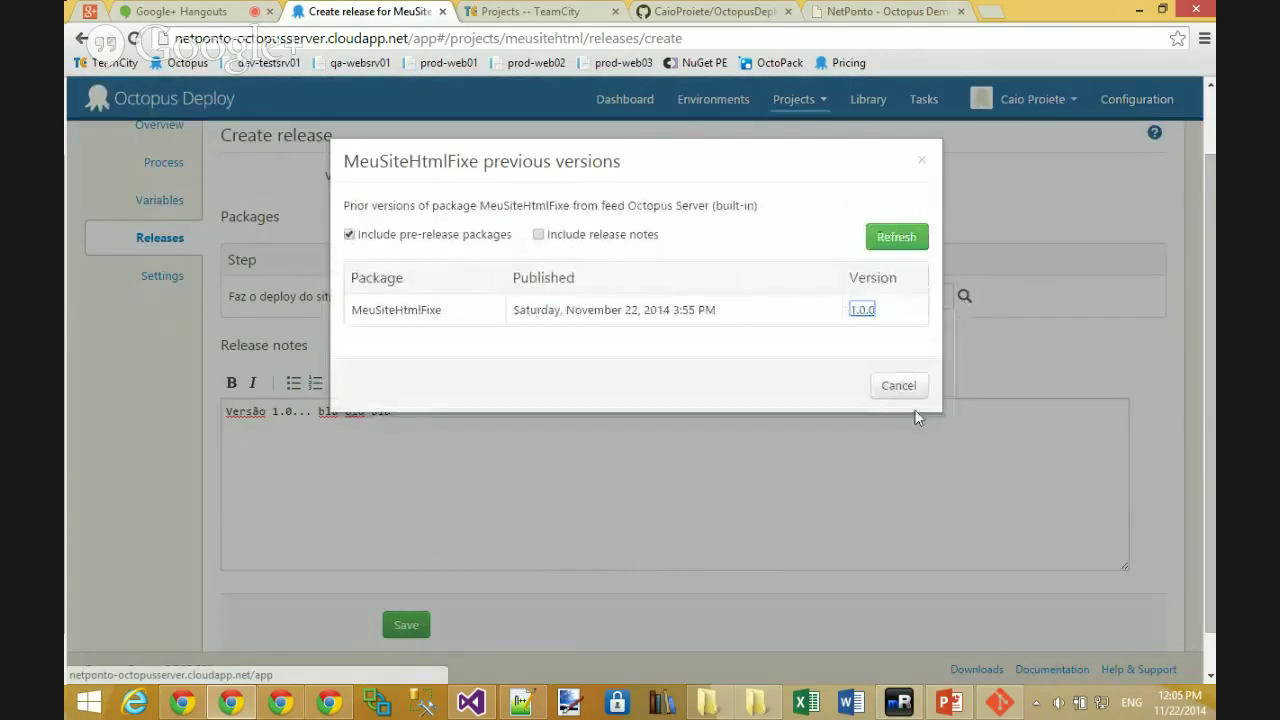
pyautogui.click(905, 388)
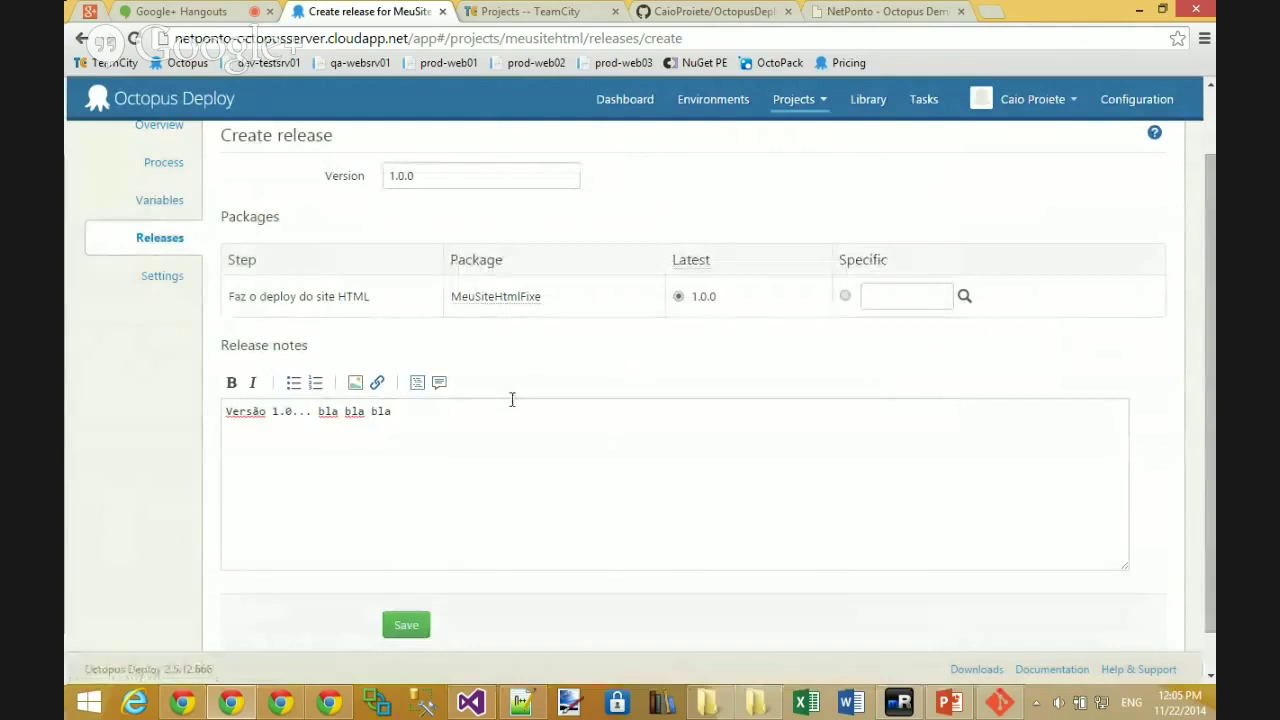
pyautogui.moveTo(731, 301); pyautogui.dragTo(682, 304)
pyautogui.moveTo(560, 302); pyautogui.dragTo(494, 300)
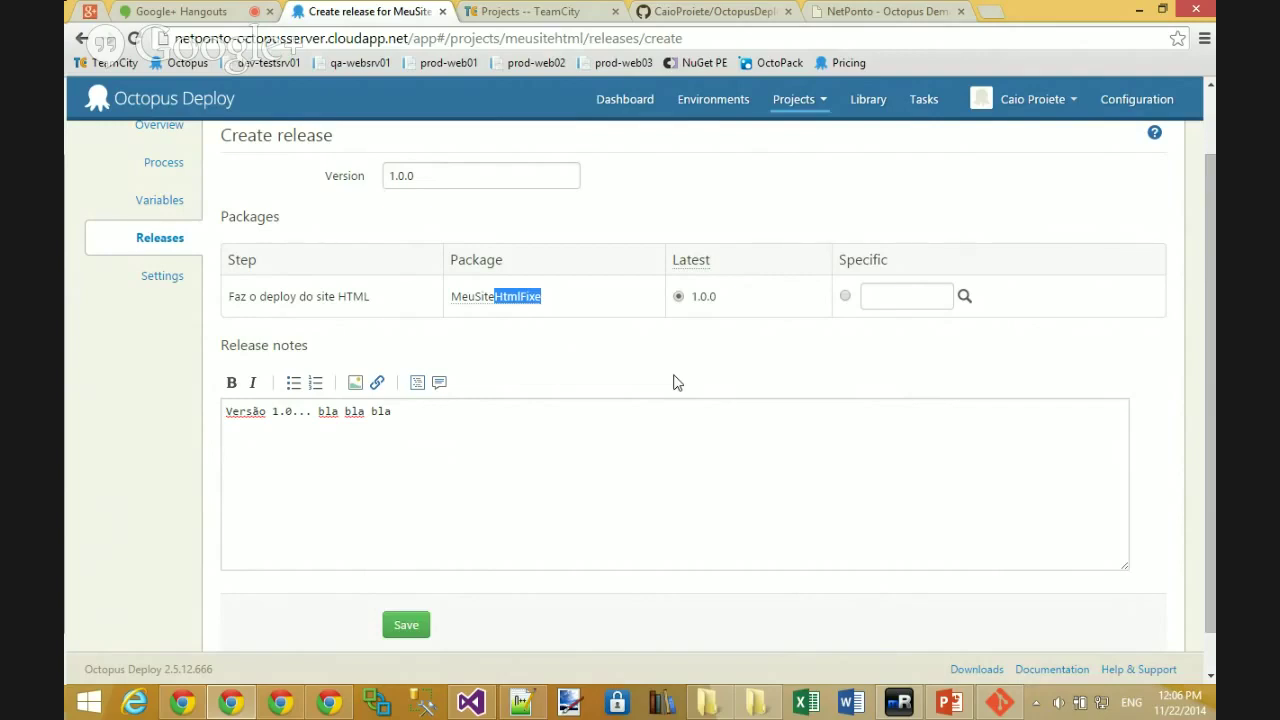
pyautogui.click(405, 630)
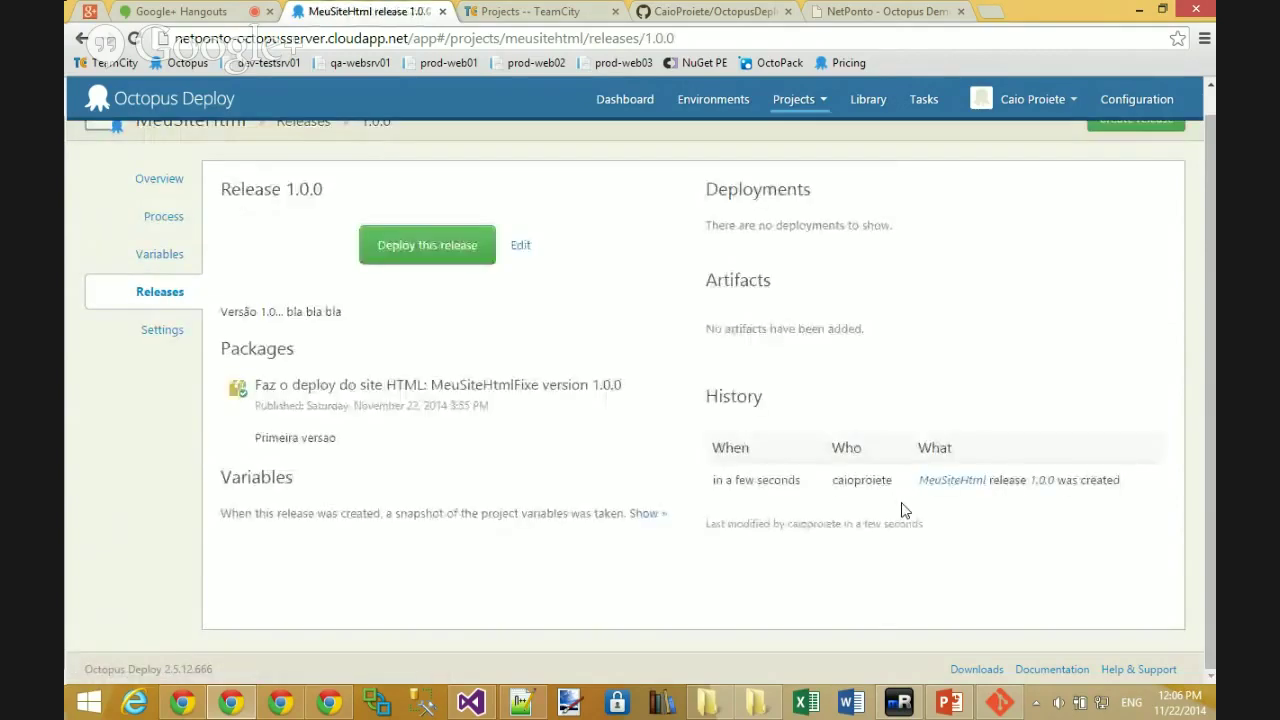
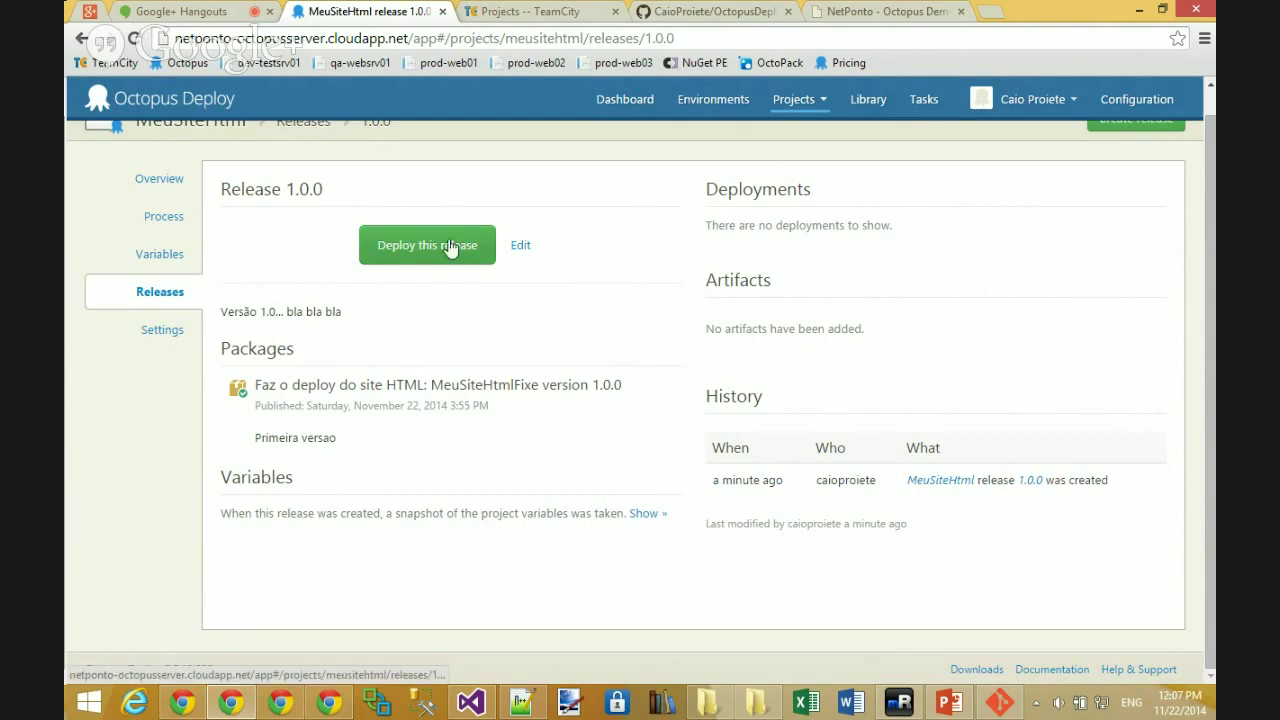
# - Cycle through the open windows and come back to the Octopus release page
pyautogui.hotkey('alt', 'Tab')
pyautogui.hotkey('alt', 'Tab')
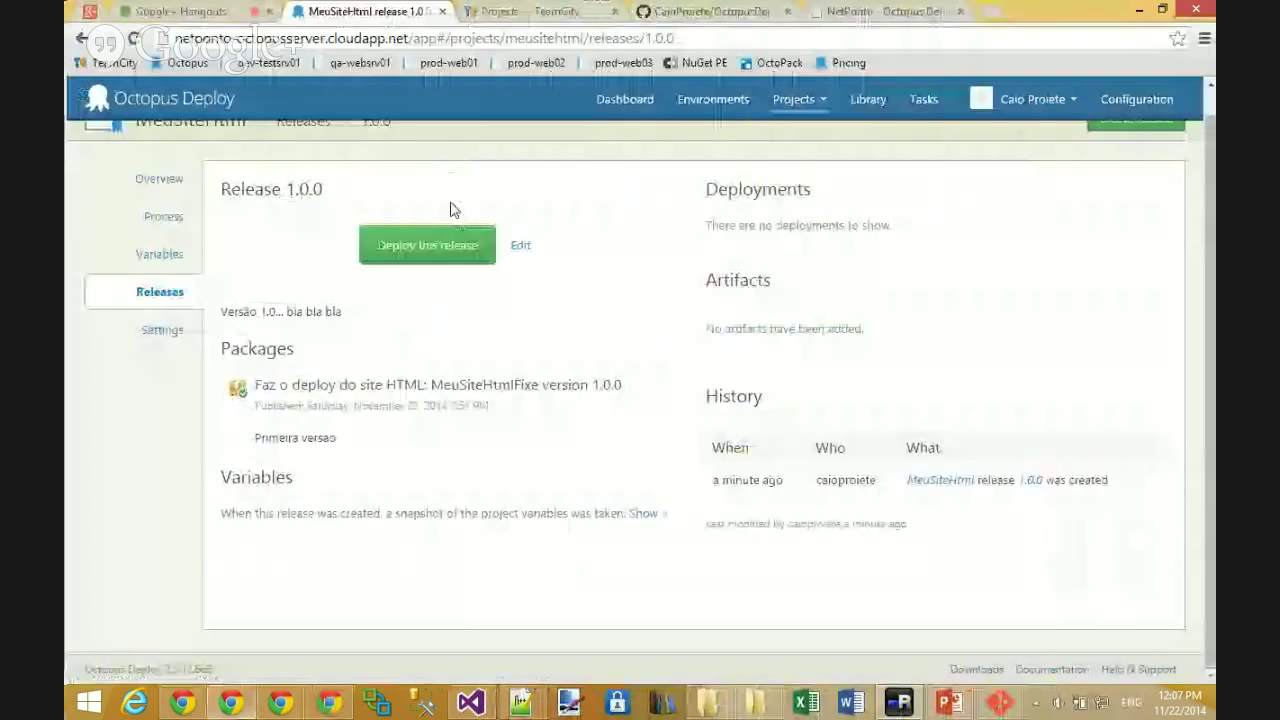
pyautogui.hotkey('alt', 'Tab')
pyautogui.press('Tab')
pyautogui.hotkey('alt', 'Tab')
pyautogui.hotkey('alt', 'shift', 'Tab')
pyautogui.hotkey('alt', 'shift', 'Tab')
pyautogui.hotkey('alt', 'shift', 'Tab')
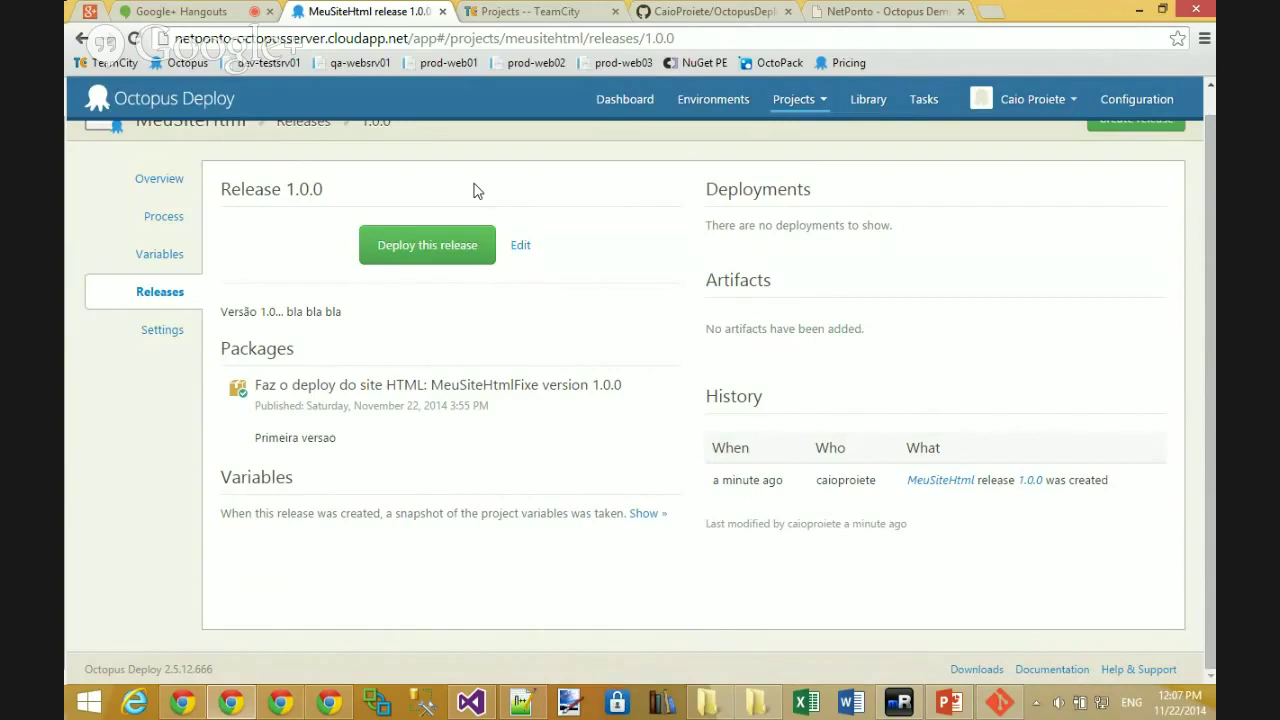
# - Reload dev-testsrv01.cloudapp.net in Chrome to confirm the IIS welcome page, then return to Octopus
pyautogui.click(328, 703)
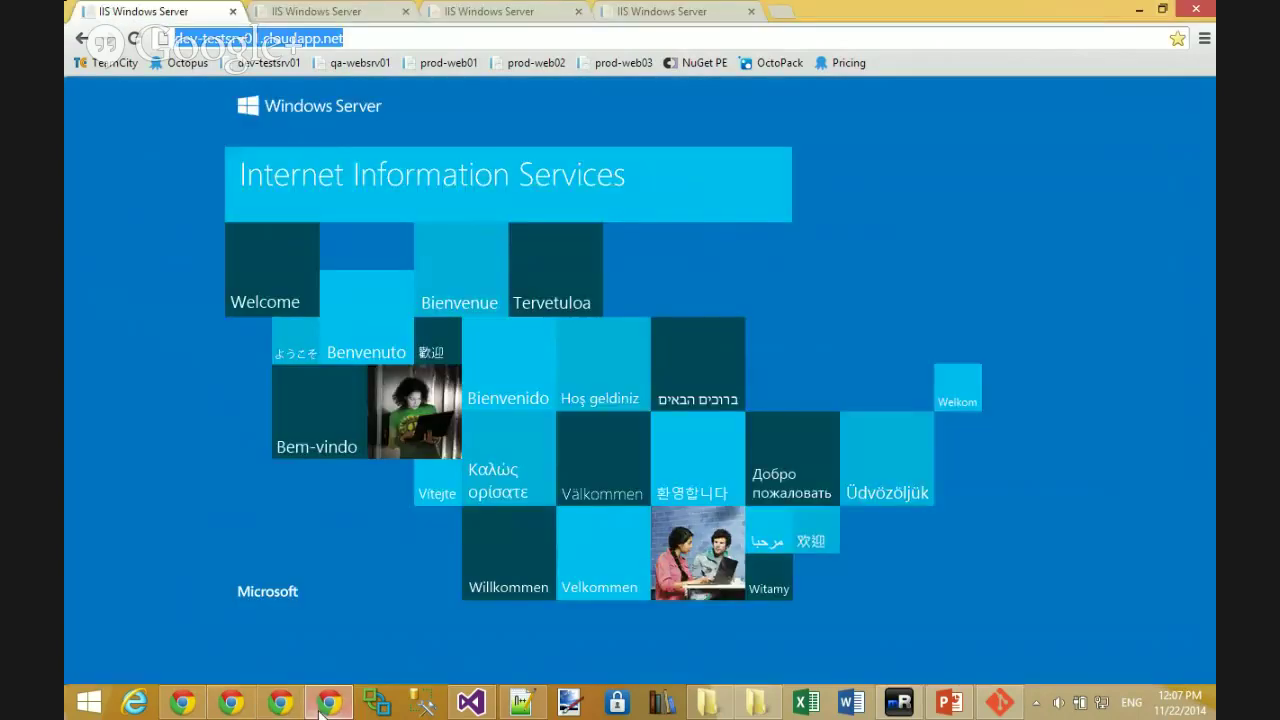
pyautogui.click(190, 38)
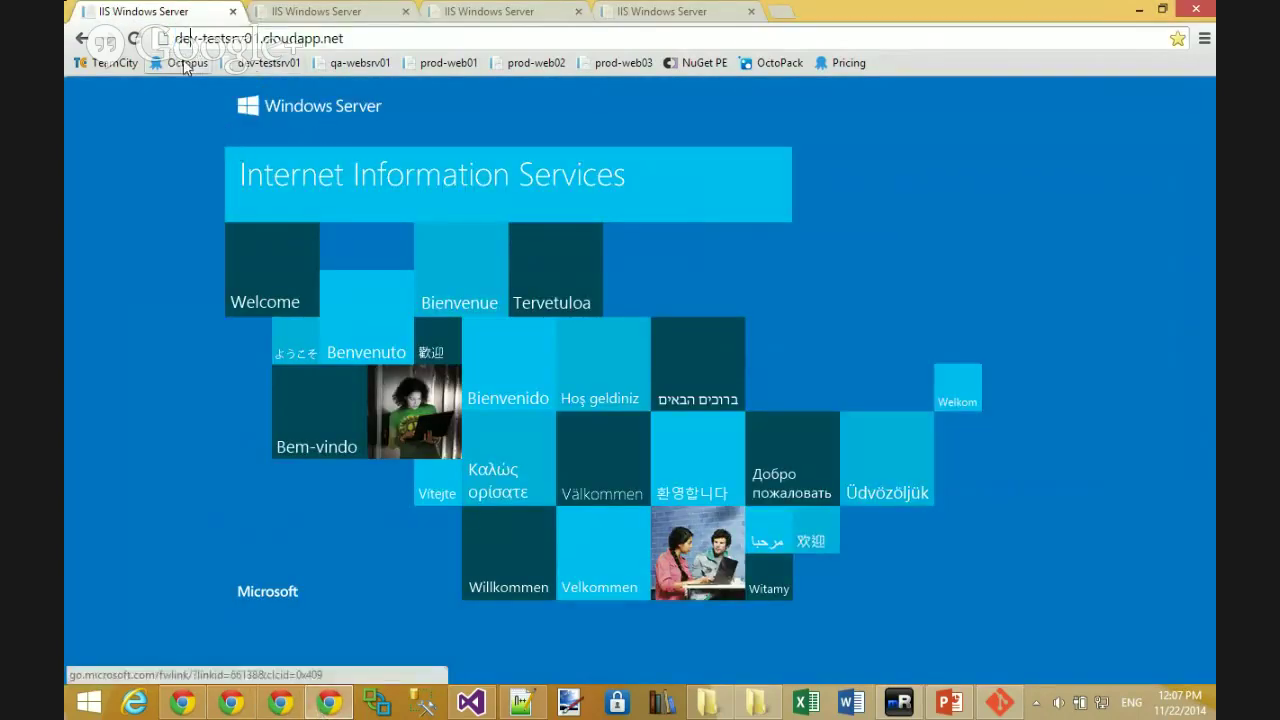
pyautogui.click(139, 45)
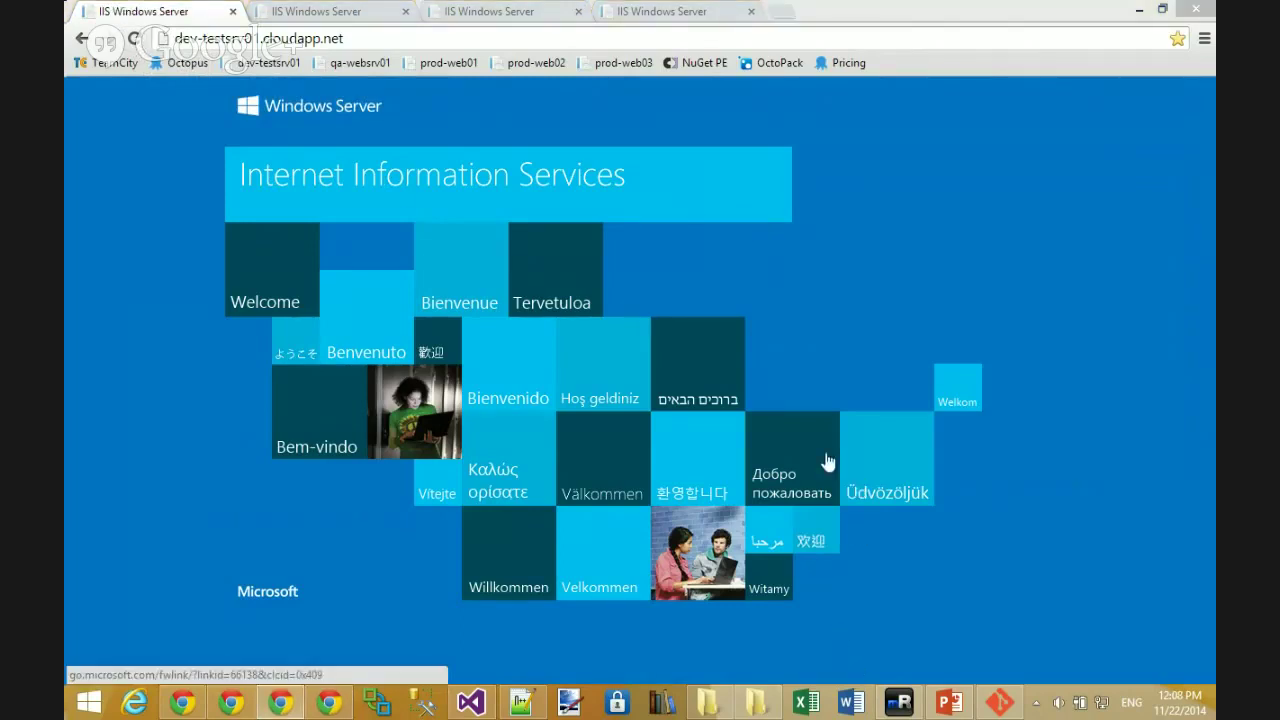
pyautogui.hotkey('alt', 'Tab')
pyautogui.click(465, 252)
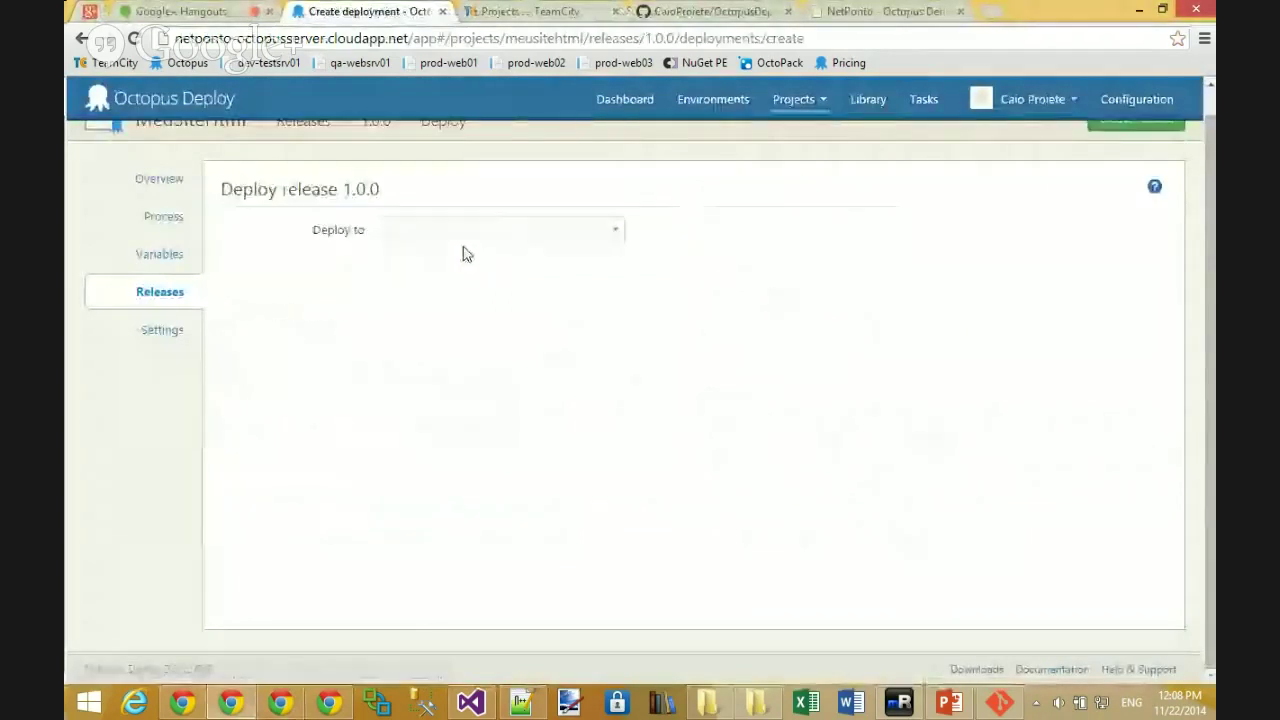
pyautogui.click(477, 238)
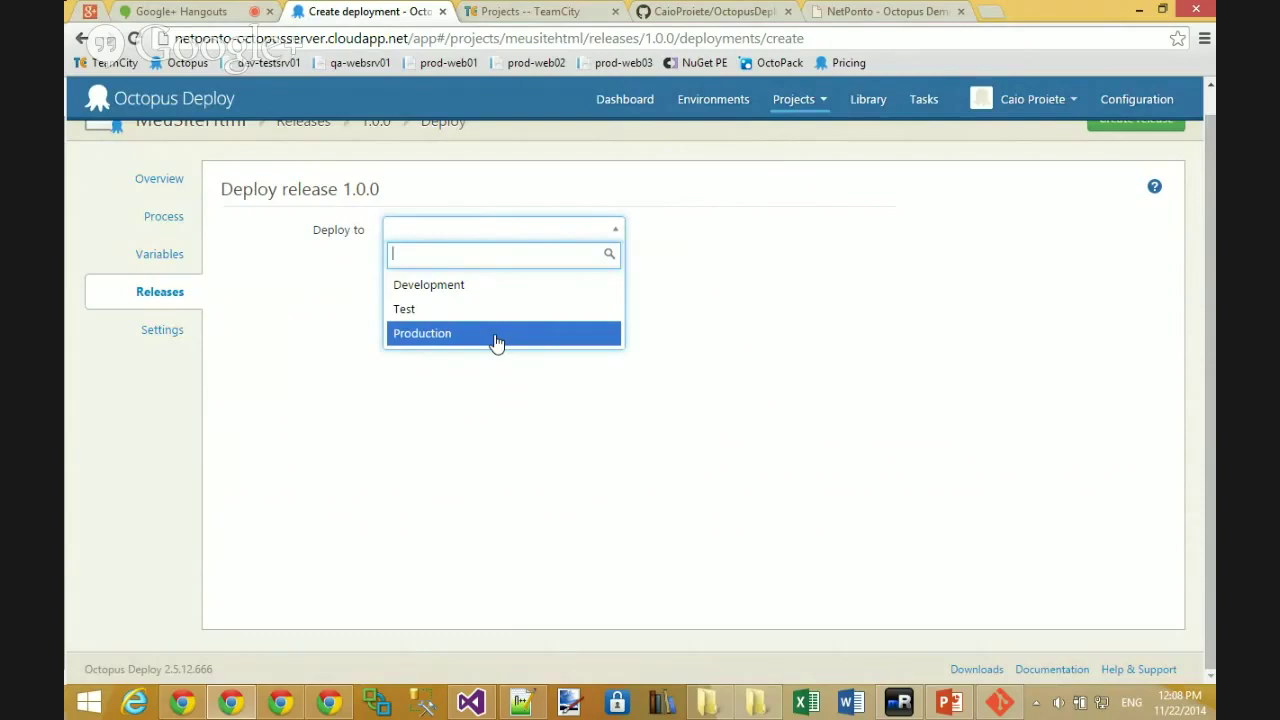
pyautogui.click(509, 285)
pyautogui.moveTo(1208, 234); pyautogui.dragTo(1208, 266)
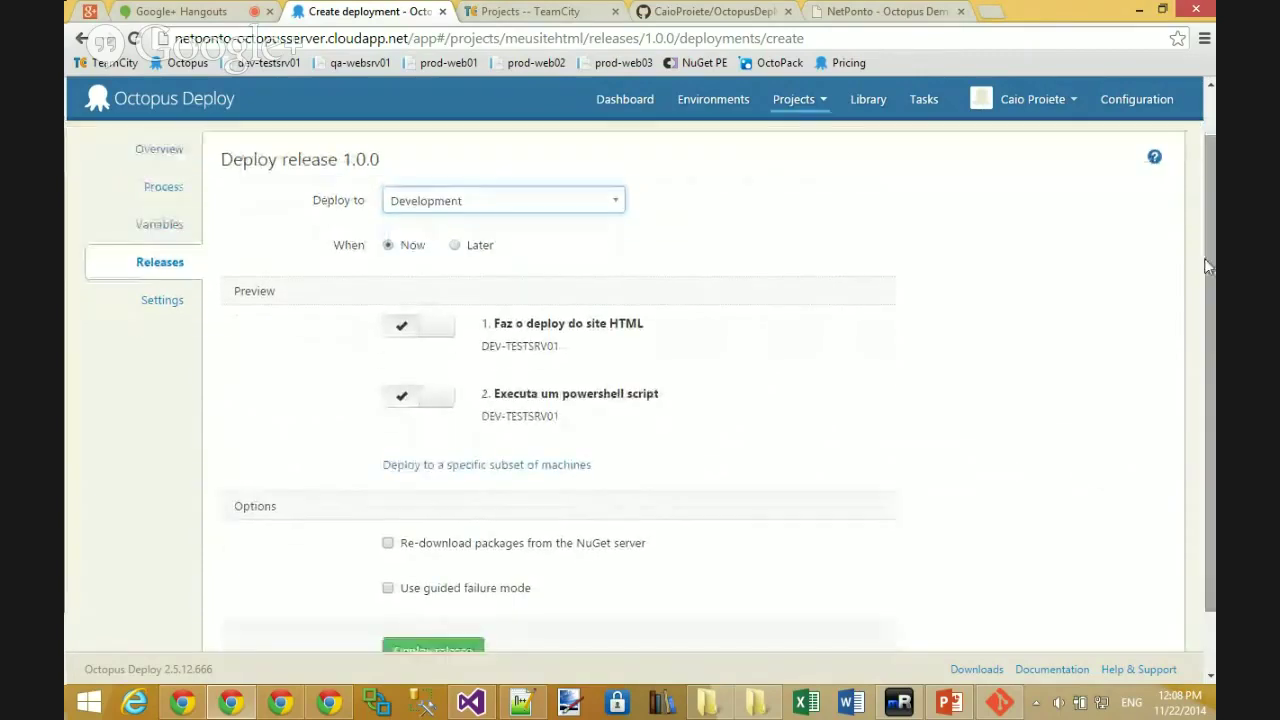
pyautogui.doubleClick(414, 245)
pyautogui.click(458, 247)
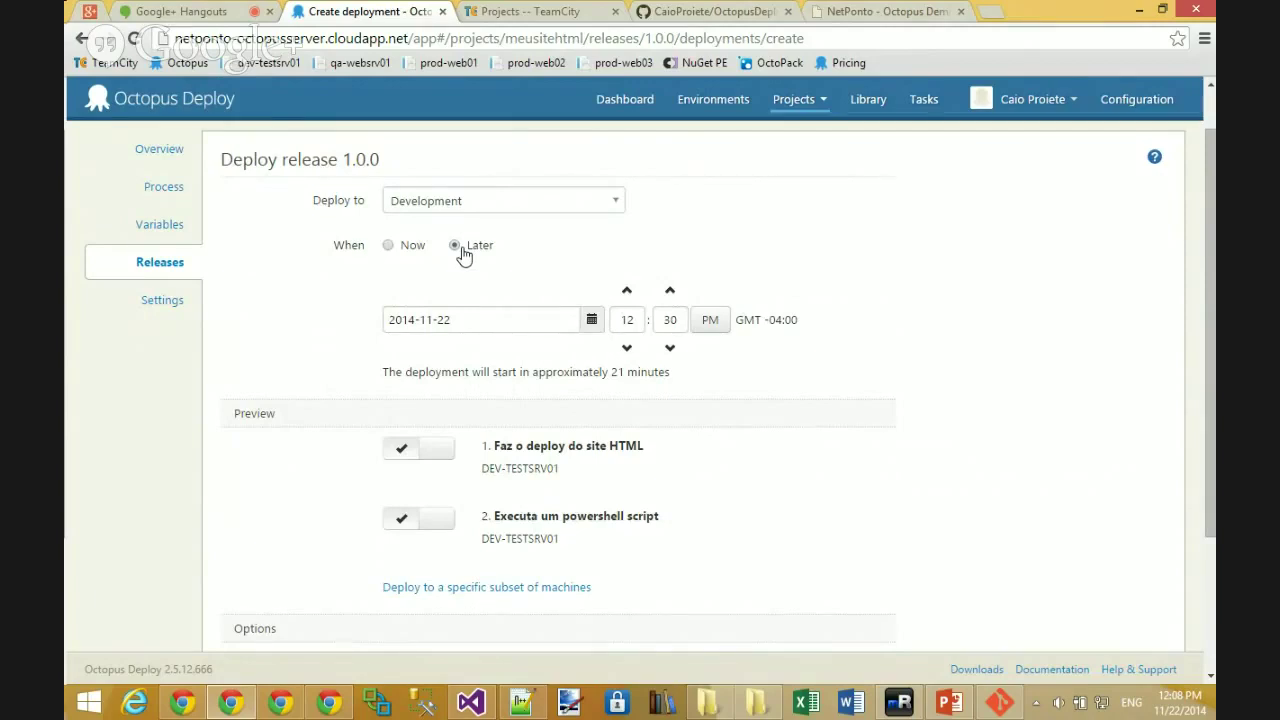
# - Switch the Development deployment timing from Later to Now
pyautogui.click(390, 248)
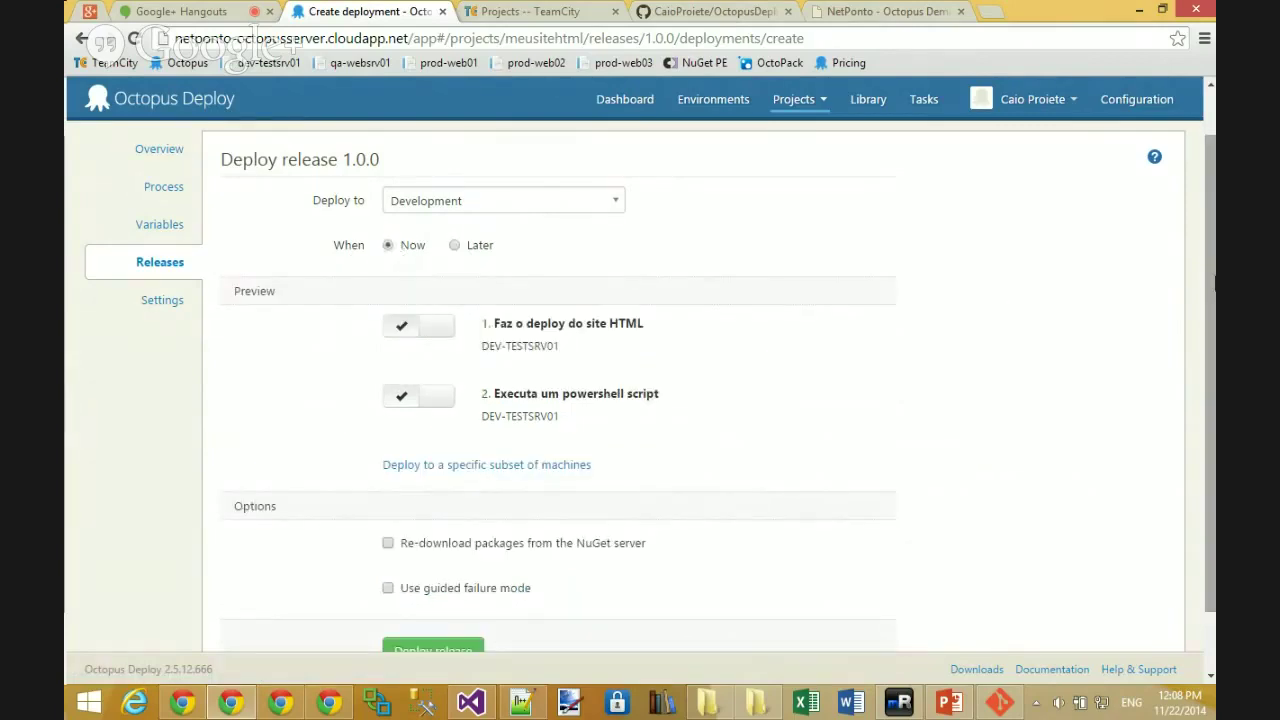
pyautogui.moveTo(1214, 280); pyautogui.dragTo(1214, 233)
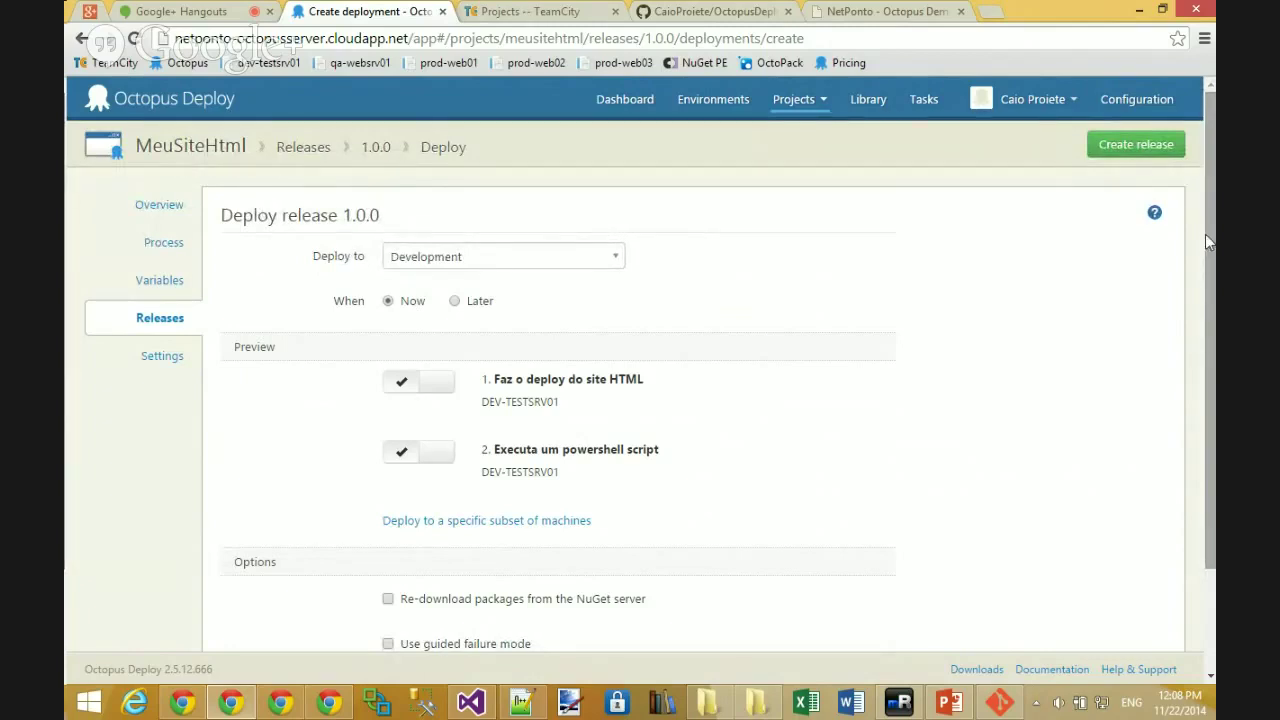
pyautogui.moveTo(1206, 234); pyautogui.dragTo(1209, 297)
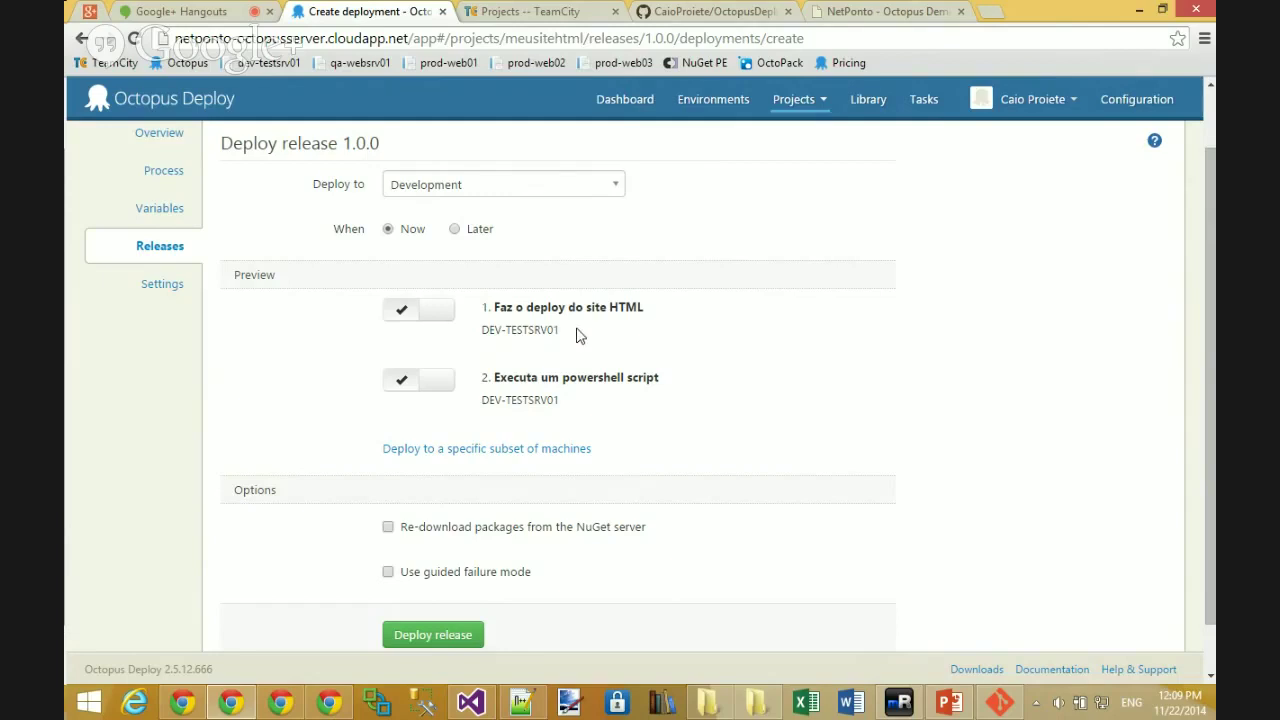
# - Point out DEV-TESTSRV01 as the target machine of both preview steps, leaving the environment unchanged
pyautogui.moveTo(579, 335); pyautogui.dragTo(484, 333)
pyautogui.moveTo(575, 399); pyautogui.dragTo(486, 397)
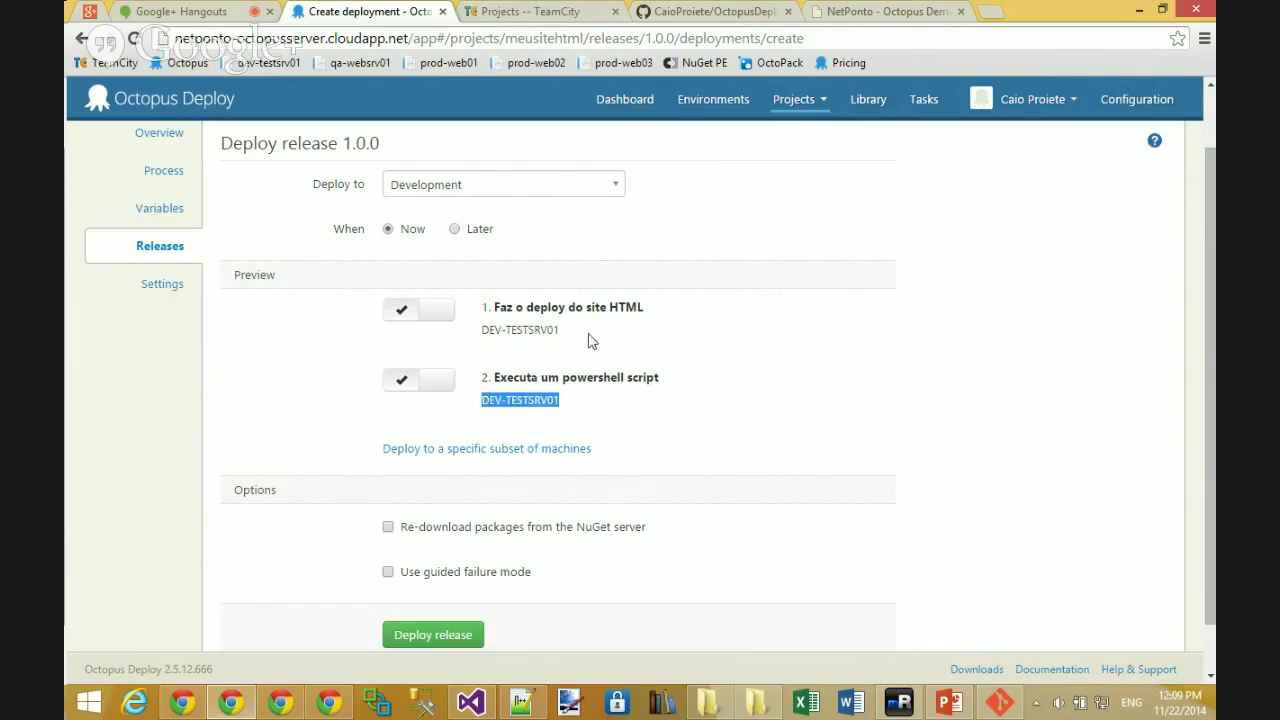
pyautogui.moveTo(589, 338); pyautogui.dragTo(476, 330)
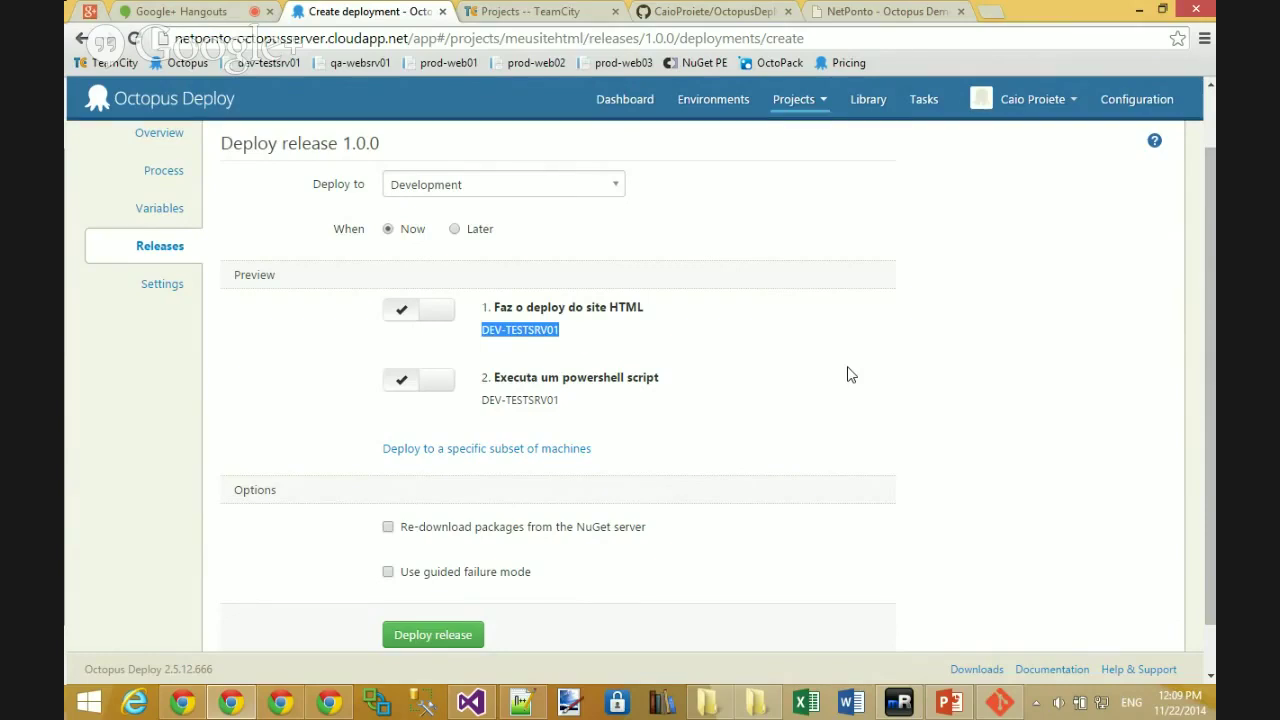
pyautogui.moveTo(562, 332); pyautogui.dragTo(507, 331)
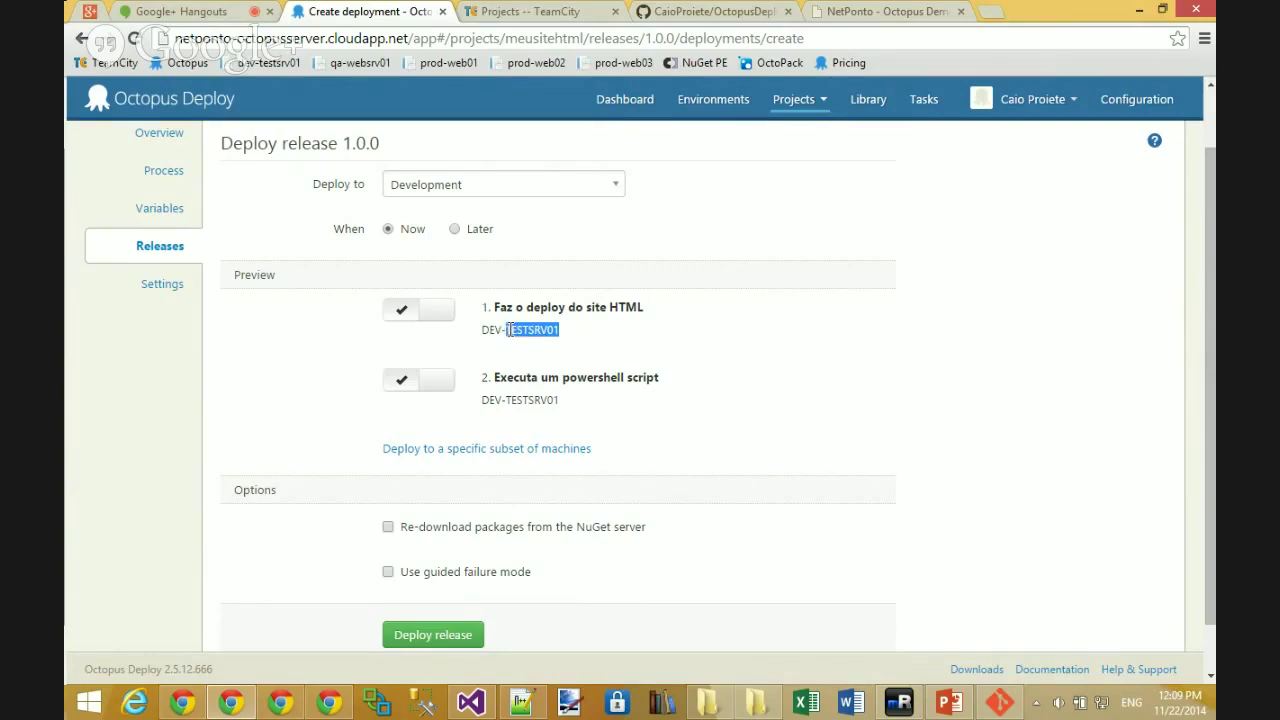
pyautogui.click(585, 192)
pyautogui.click(586, 193)
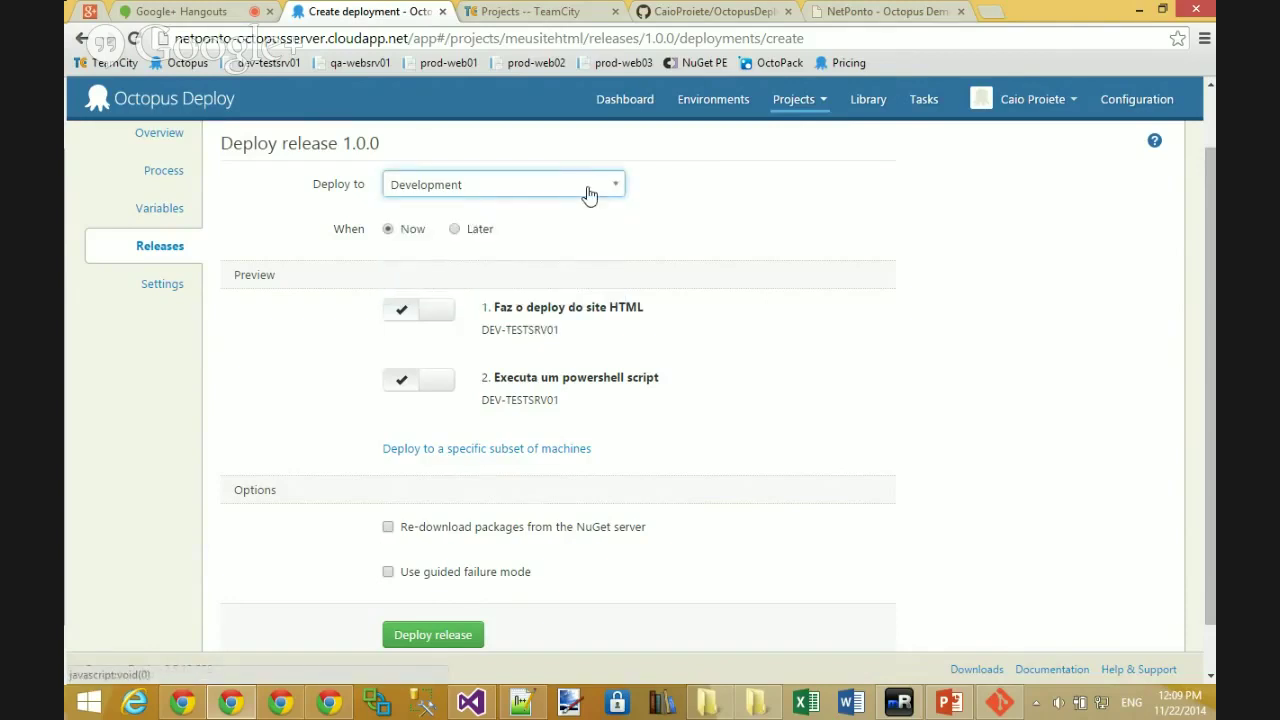
# - Target Production and point out the production web and script servers in the preview
pyautogui.click(589, 194)
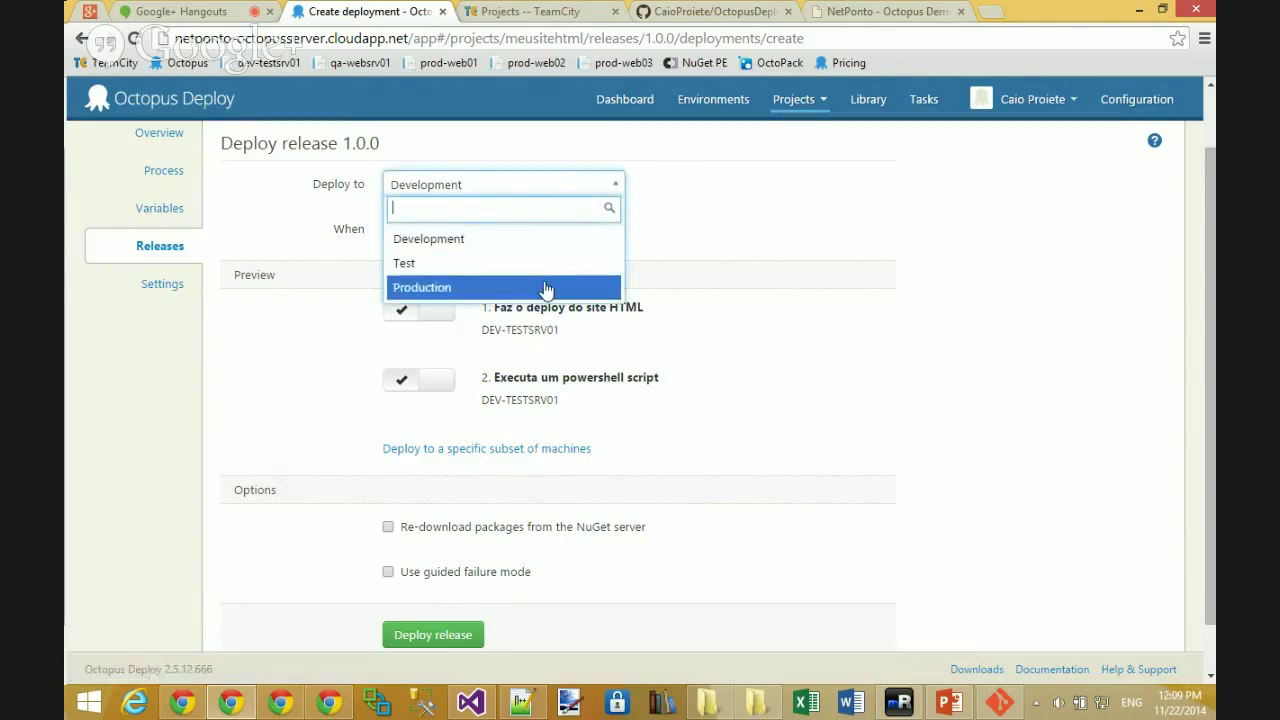
pyautogui.click(546, 288)
pyautogui.moveTo(1203, 255); pyautogui.dragTo(1180, 291)
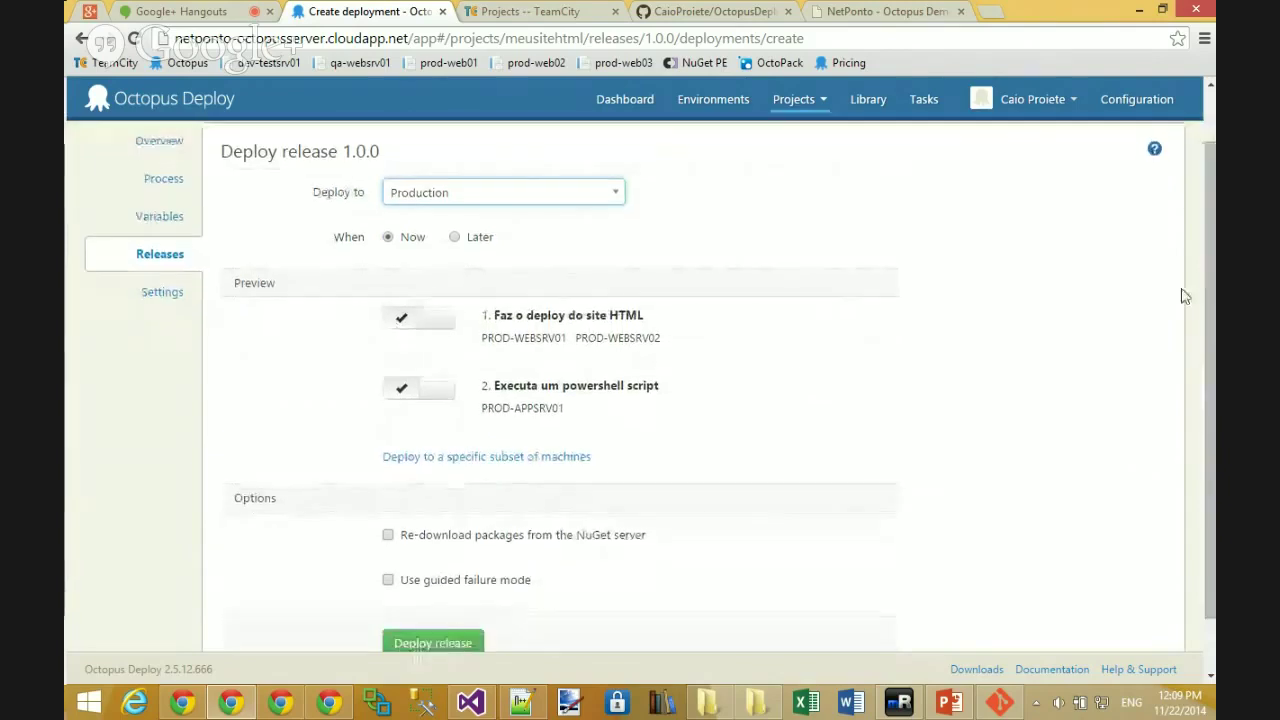
pyautogui.moveTo(664, 339); pyautogui.dragTo(480, 338)
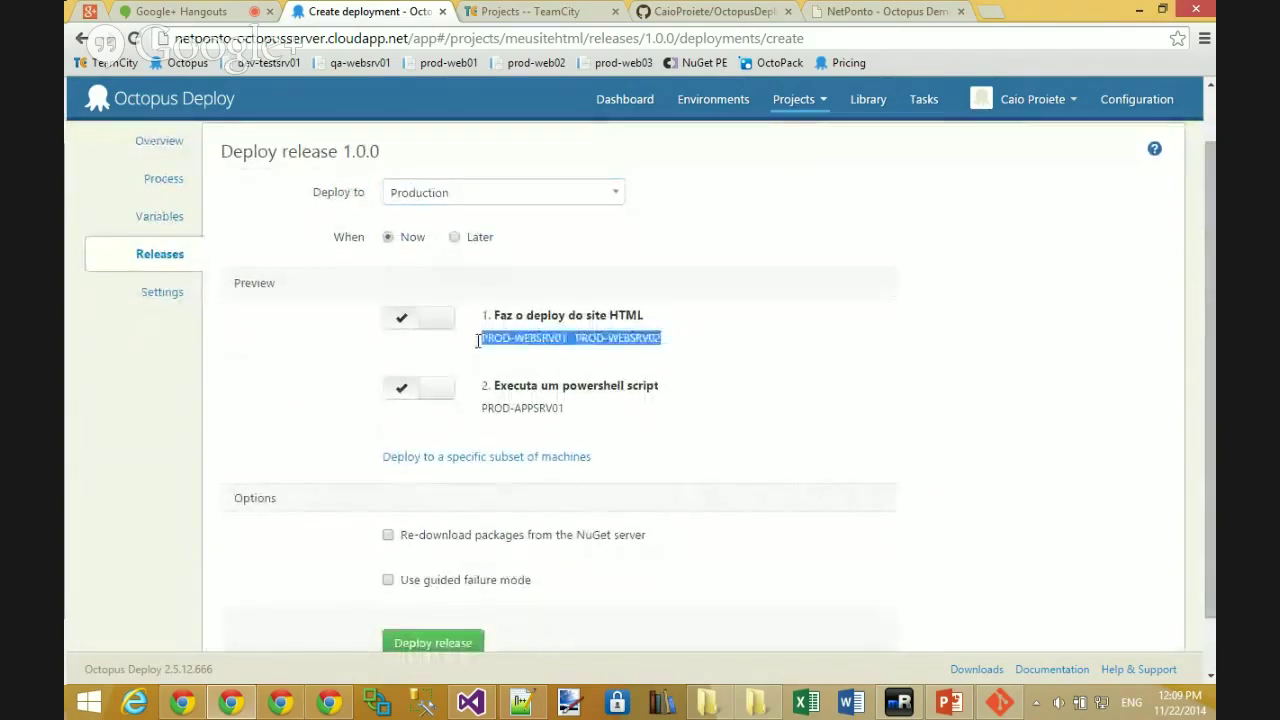
pyautogui.moveTo(588, 410); pyautogui.dragTo(494, 409)
pyautogui.click(770, 429)
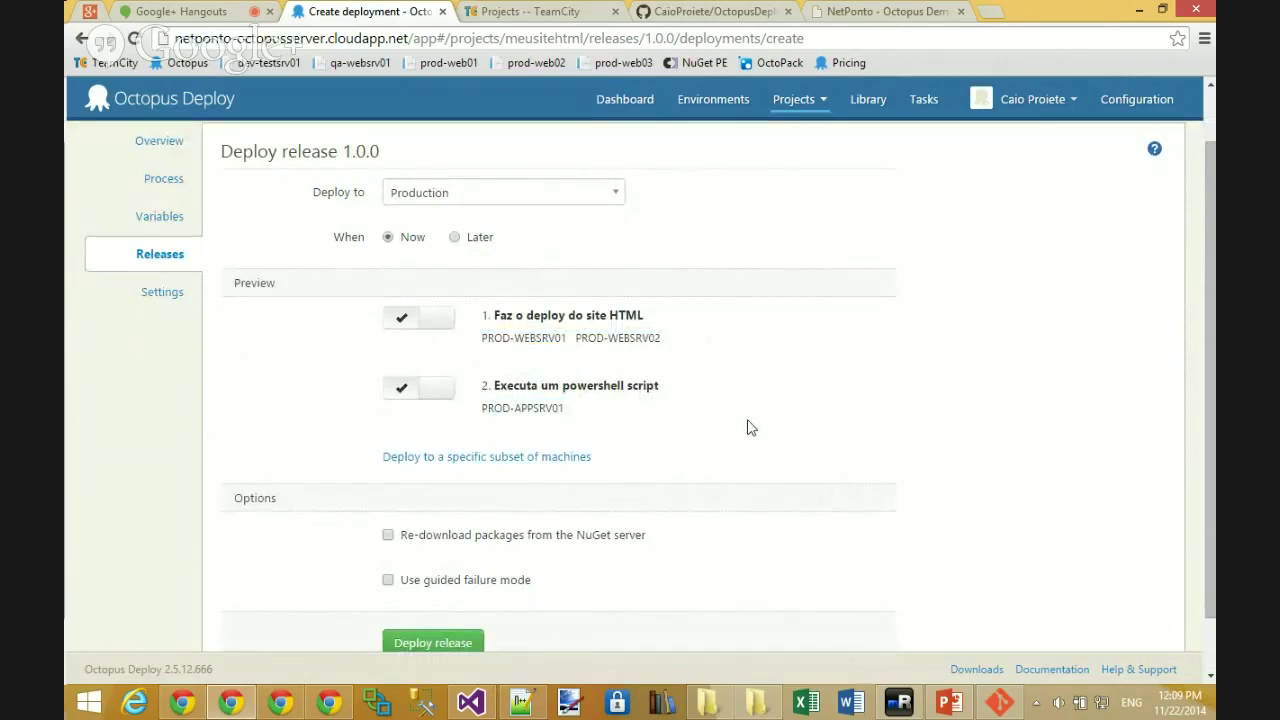
pyautogui.moveTo(680, 325)
pyautogui.mouseDown()
pyautogui.moveTo(508, 340)
pyautogui.moveTo(659, 334)
pyautogui.mouseUp()
pyautogui.moveTo(652, 426); pyautogui.dragTo(484, 387)
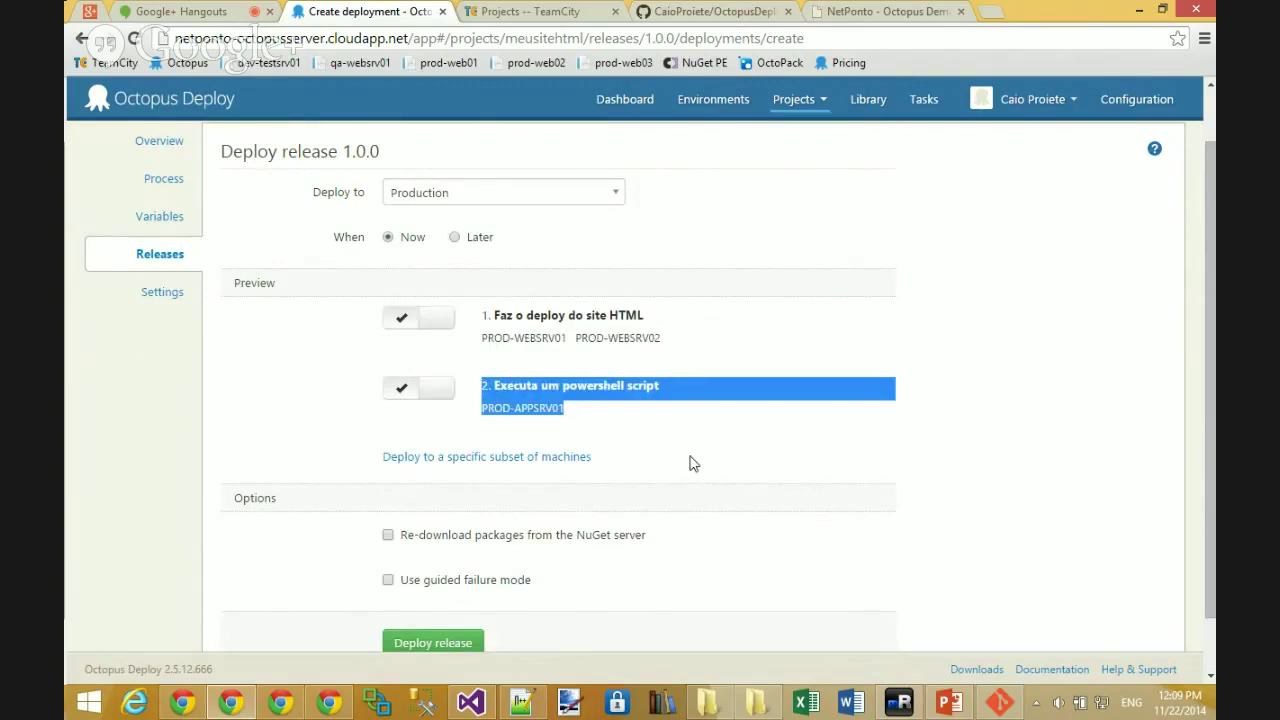
pyautogui.click(663, 392)
# - Check the QA web and app servers under Test, then set the target back to Development
pyautogui.click(548, 195)
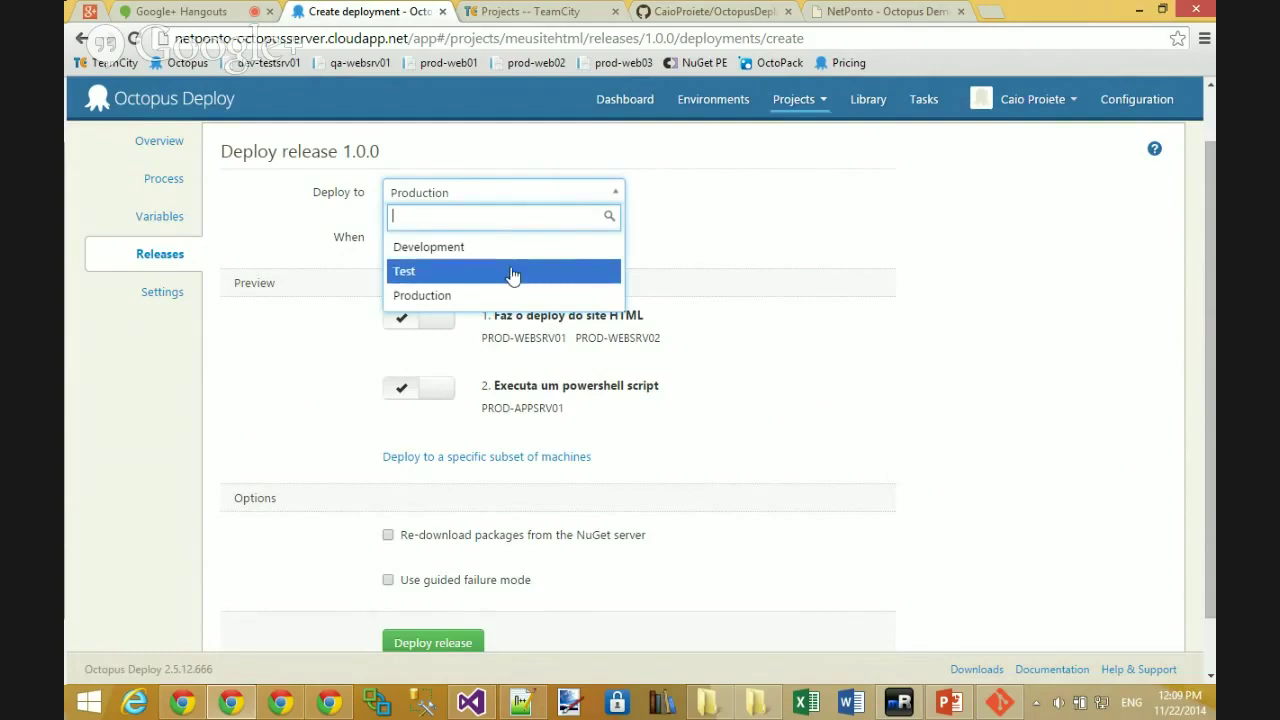
pyautogui.click(517, 273)
pyautogui.tripleClick(483, 377)
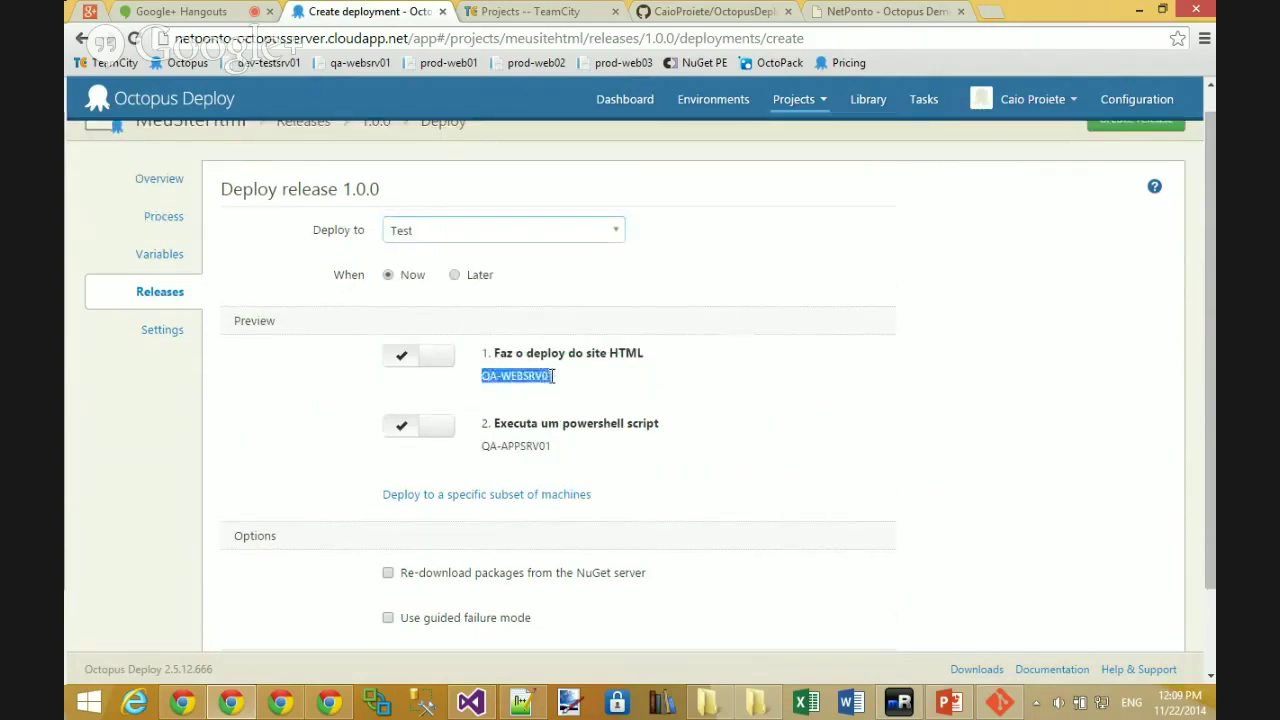
pyautogui.moveTo(551, 445); pyautogui.dragTo(482, 446)
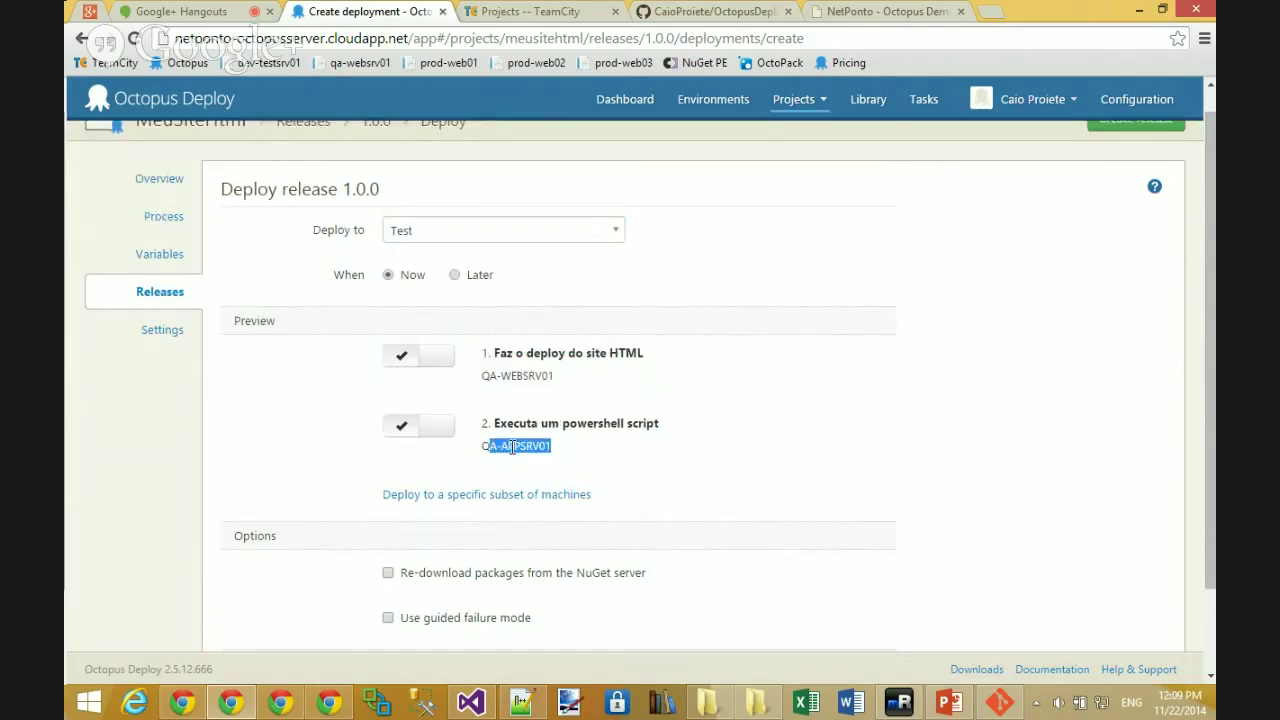
pyautogui.click(603, 460)
pyautogui.click(503, 238)
pyautogui.click(497, 284)
# - Toggle Skip on the HTML site and powershell script steps, ending with both included
pyautogui.scroll(-2, 774, 366)
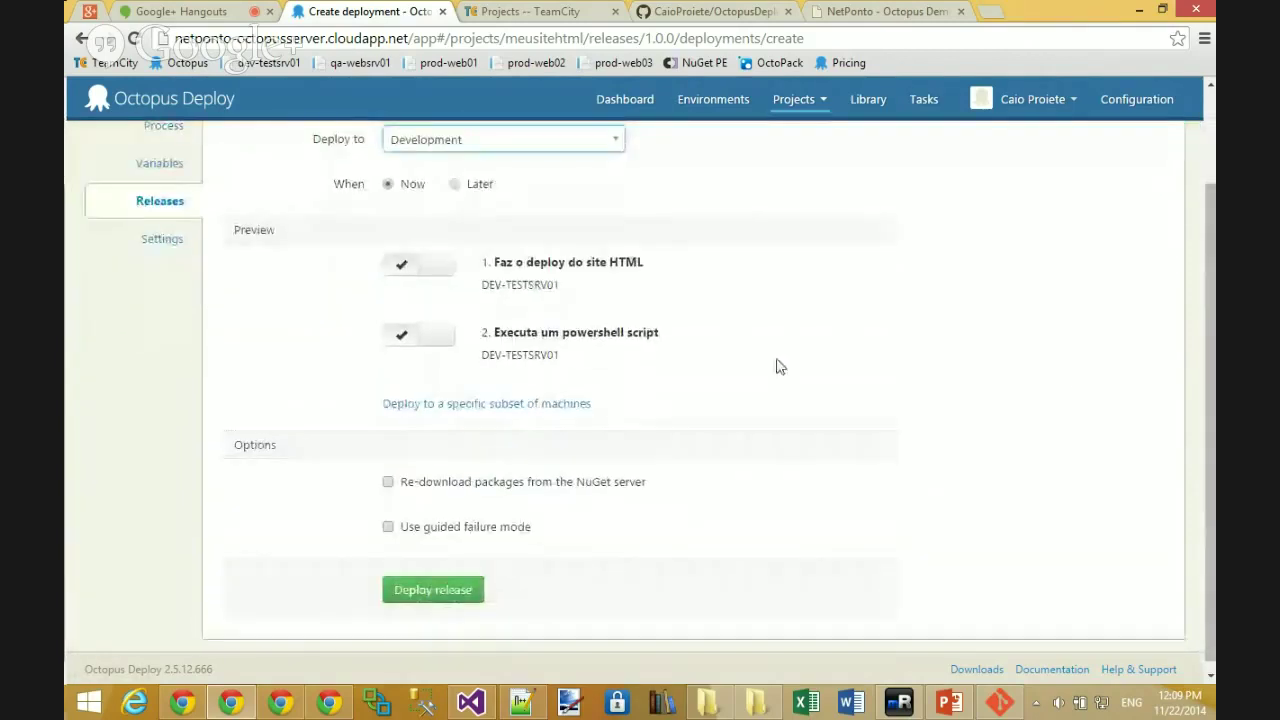
pyautogui.click(410, 336)
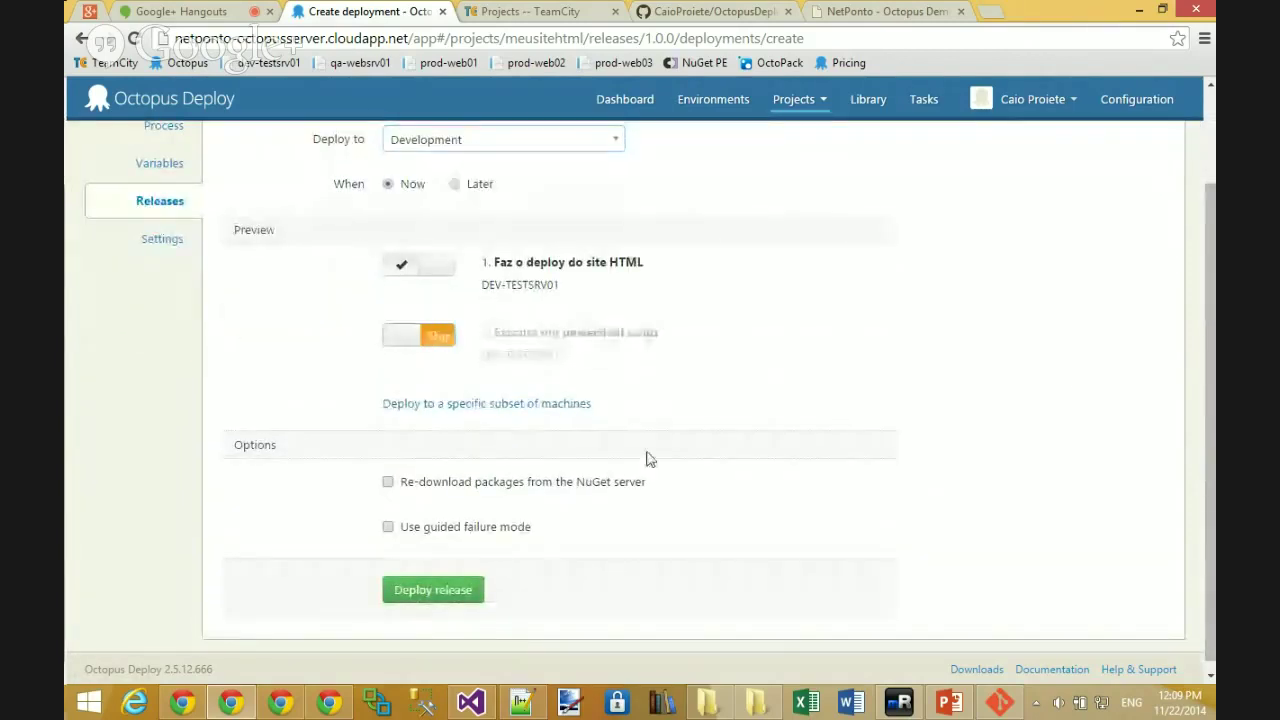
pyautogui.click(440, 267)
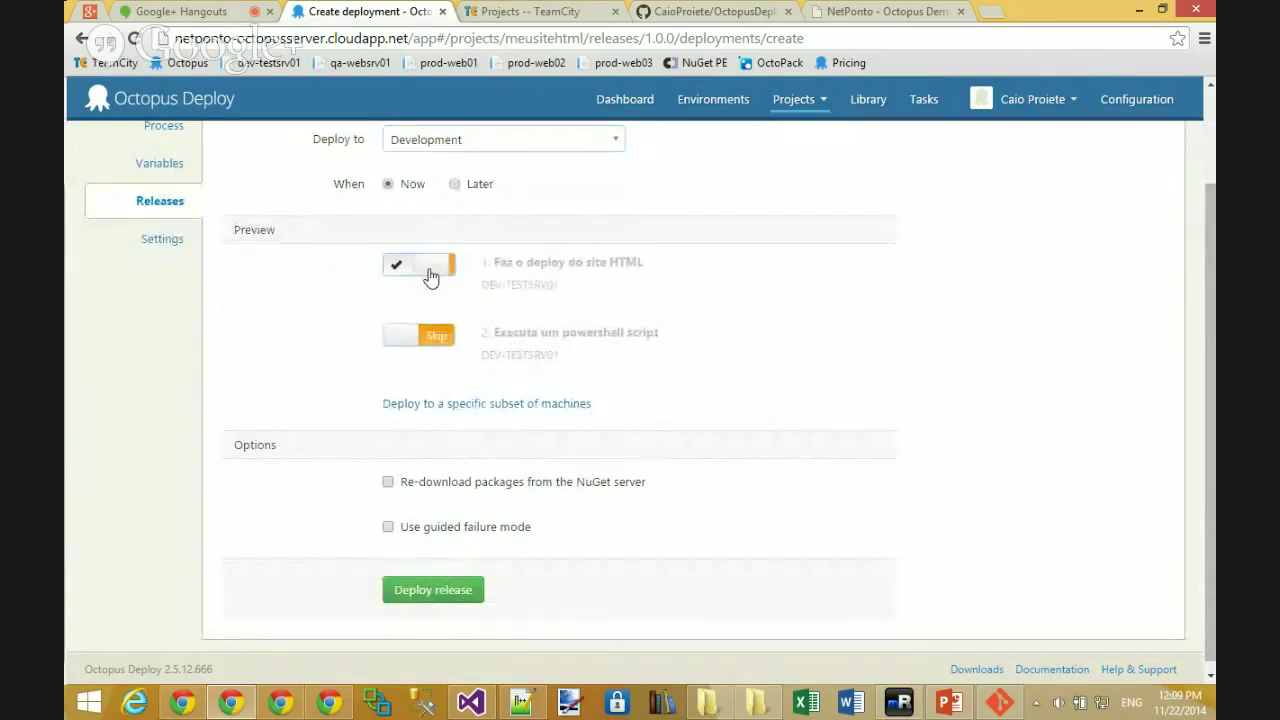
pyautogui.click(437, 336)
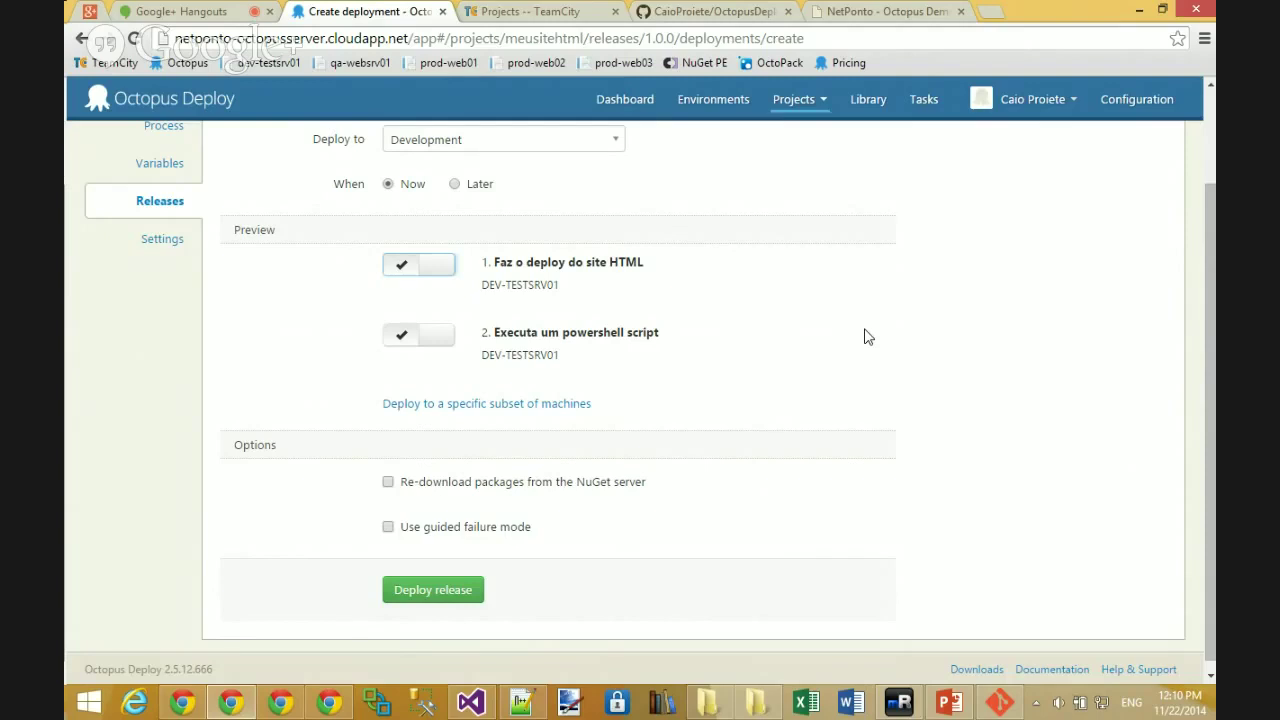
pyautogui.moveTo(646, 484); pyautogui.dragTo(266, 494)
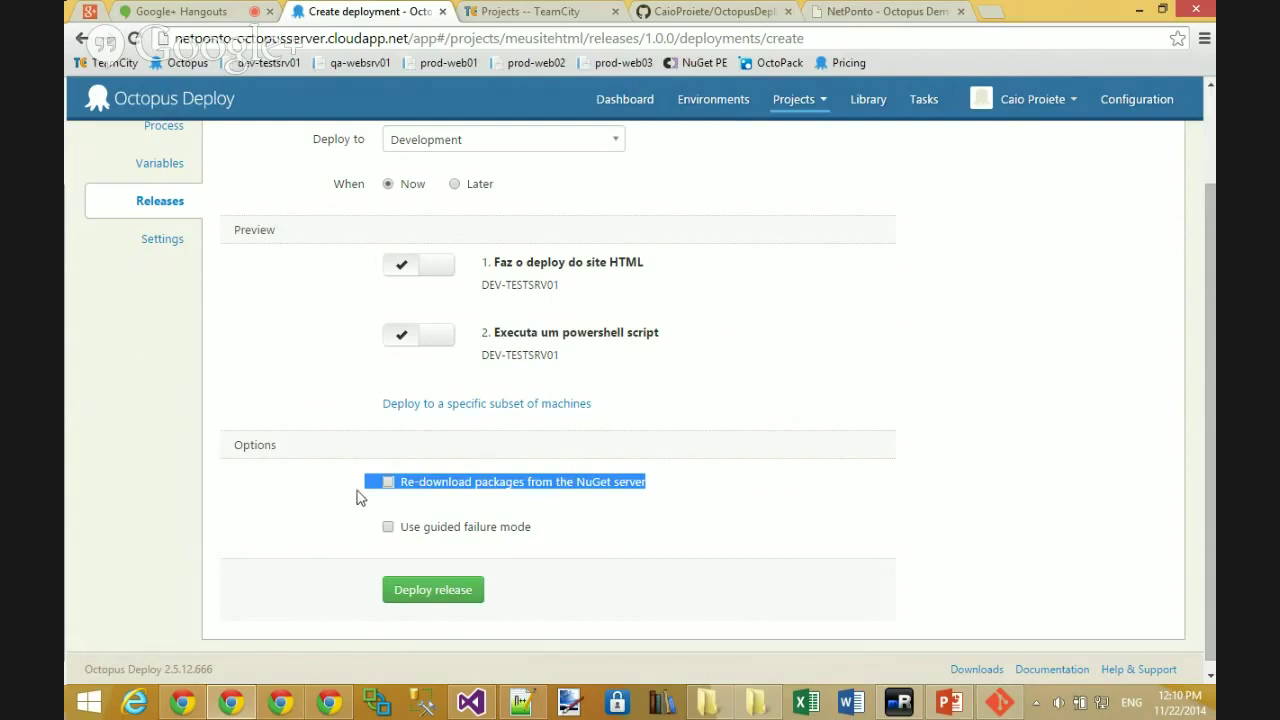
pyautogui.click(380, 483)
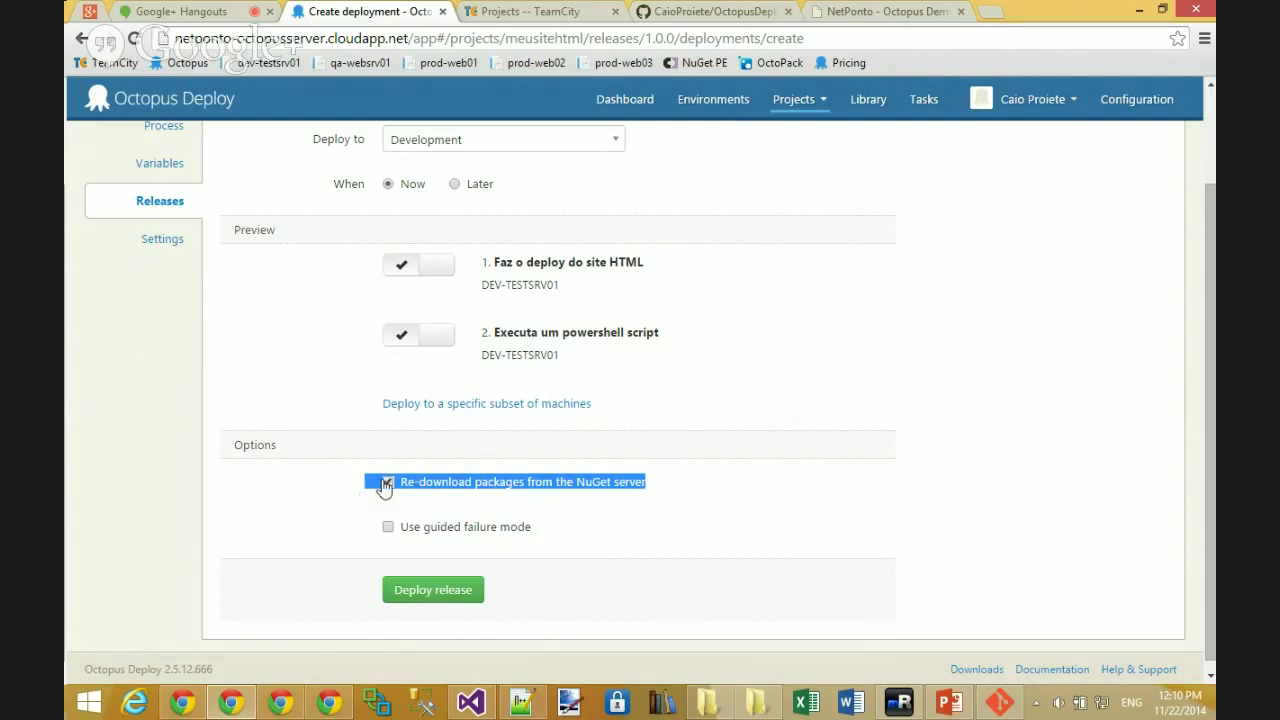
pyautogui.click(316, 491)
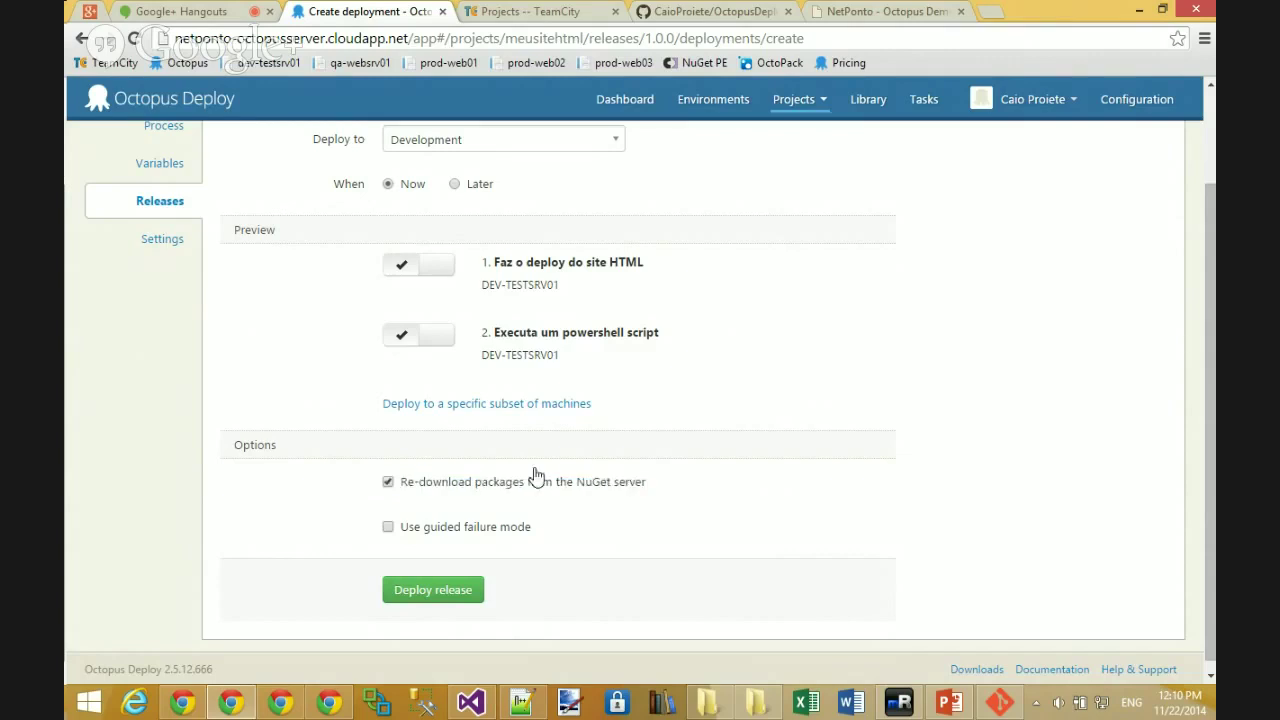
pyautogui.click(389, 484)
pyautogui.scroll(-1, 1210, 420)
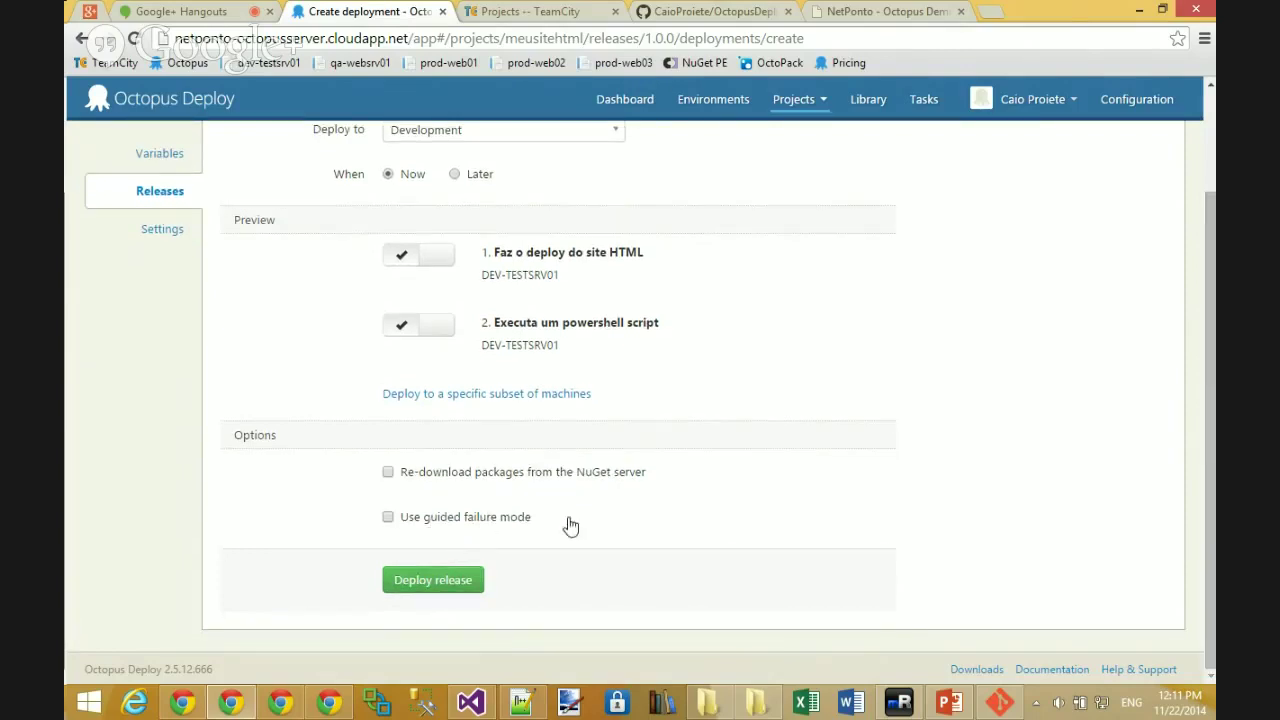
pyautogui.moveTo(570, 525); pyautogui.dragTo(394, 526)
pyautogui.click(342, 523)
pyautogui.moveTo(589, 523); pyautogui.dragTo(391, 526)
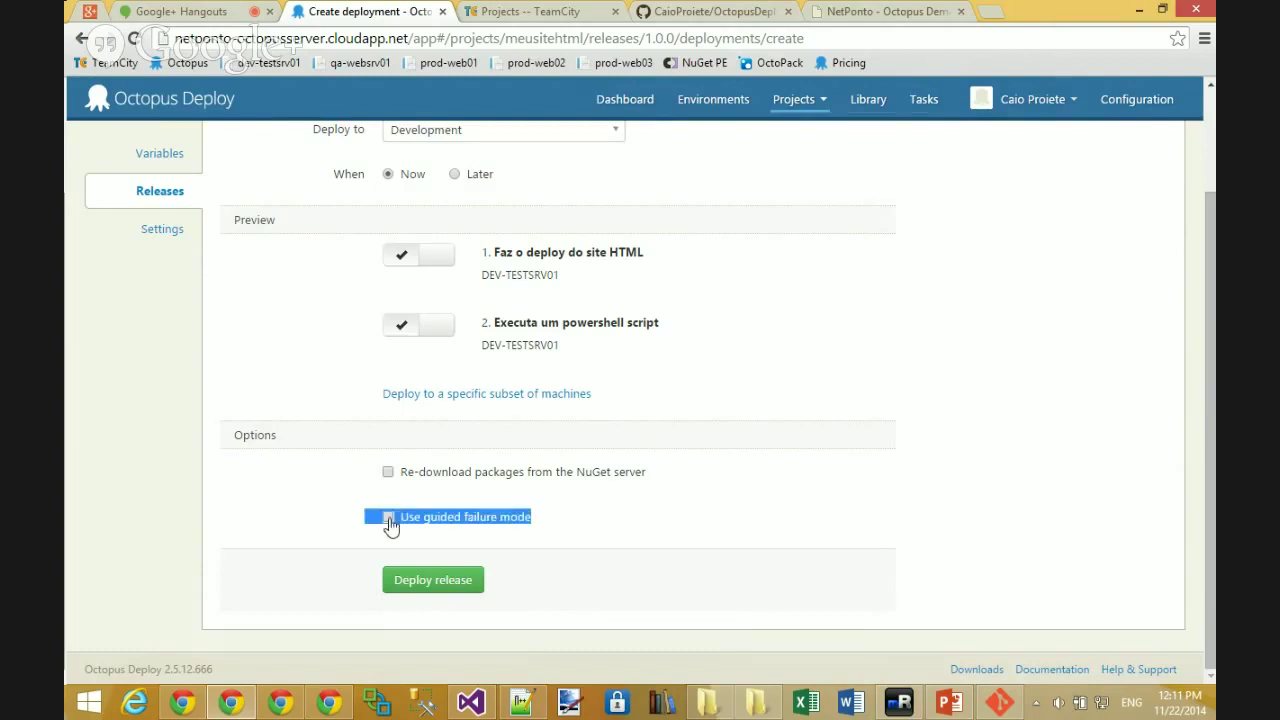
pyautogui.click(800, 494)
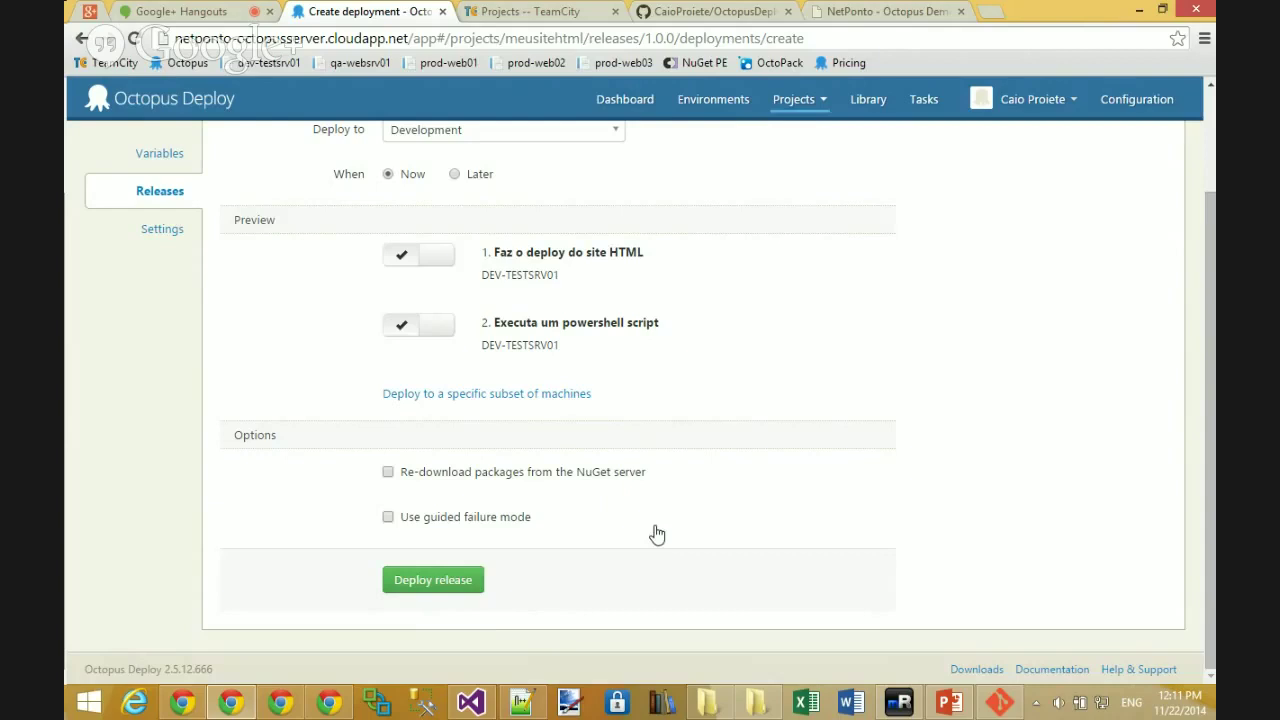
pyautogui.moveTo(583, 536)
pyautogui.mouseDown()
pyautogui.moveTo(428, 522)
pyautogui.moveTo(583, 527)
pyautogui.mouseUp()
pyautogui.click(410, 582)
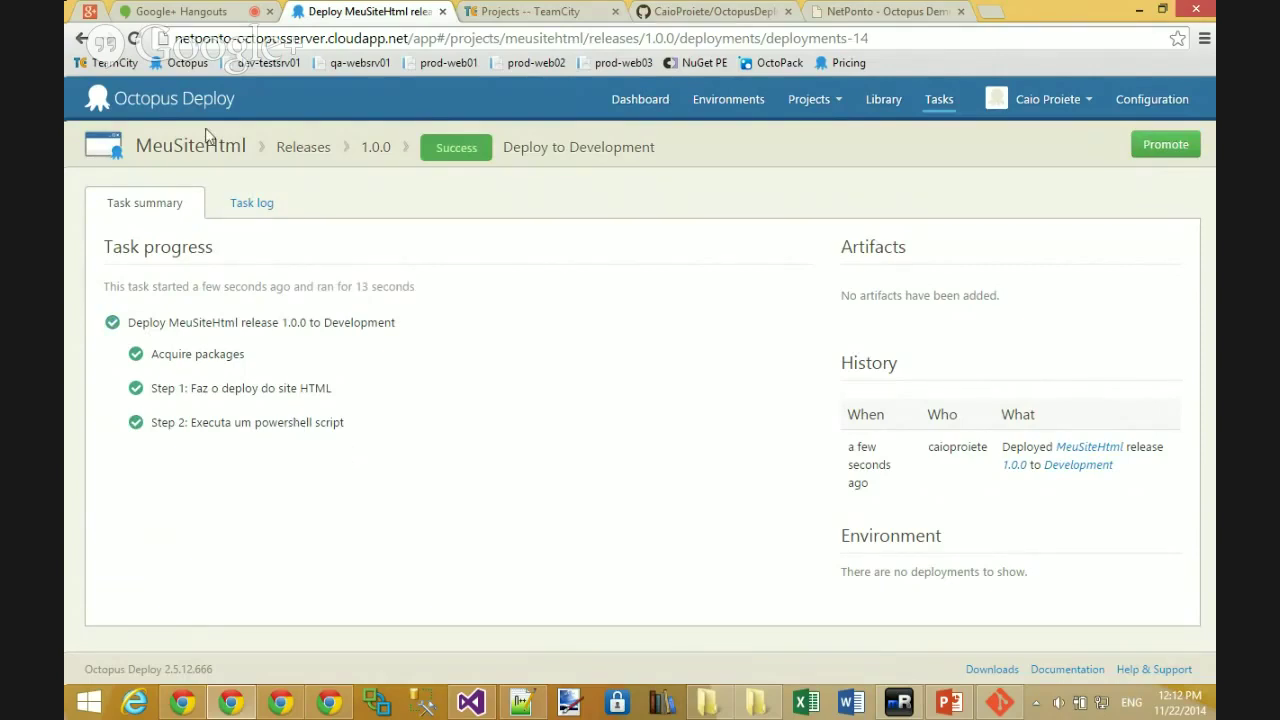
# - Review release 1.0.0 in the releases list, then view its Development Success on the project overview
pyautogui.click(281, 150)
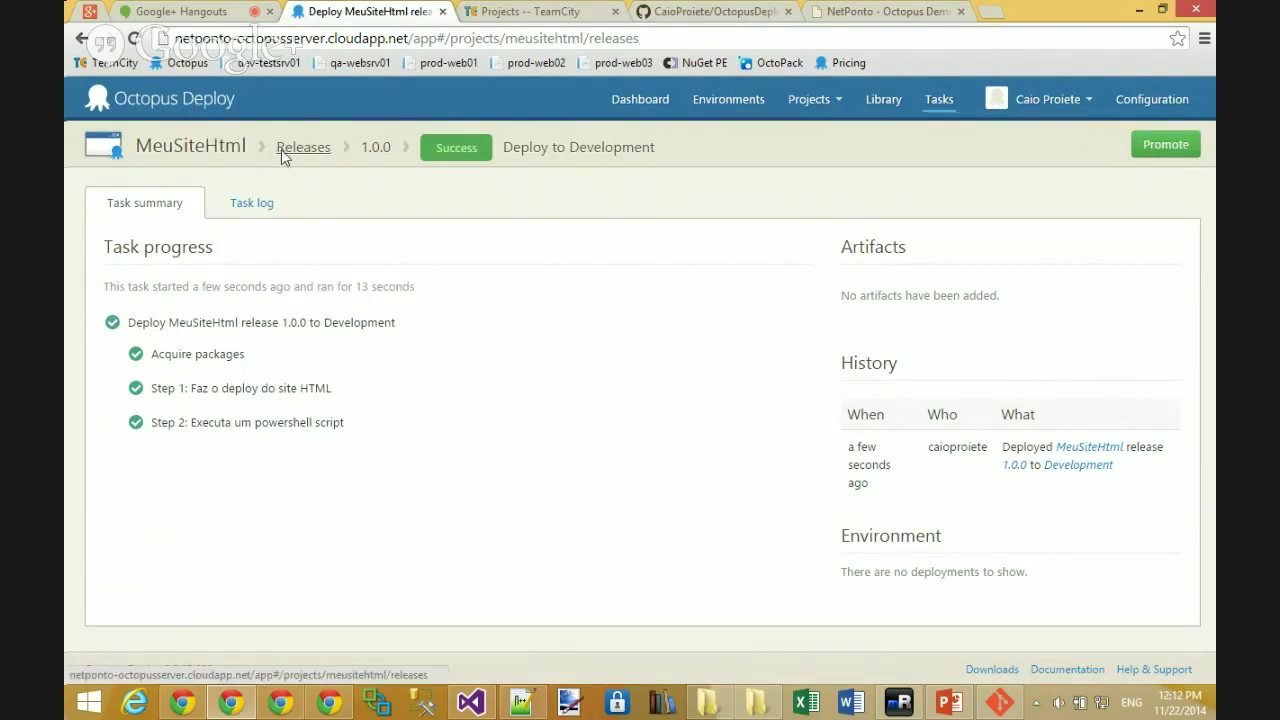
pyautogui.moveTo(268, 256); pyautogui.dragTo(212, 252)
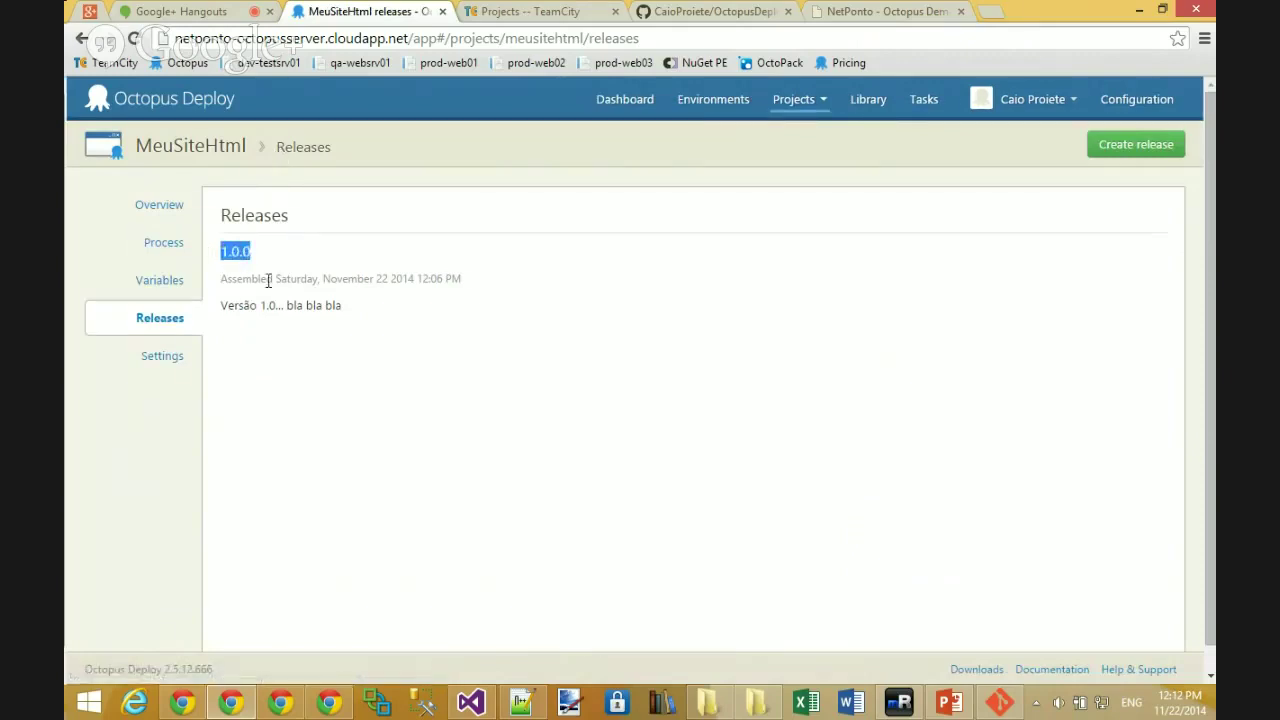
pyautogui.moveTo(345, 310); pyautogui.dragTo(210, 310)
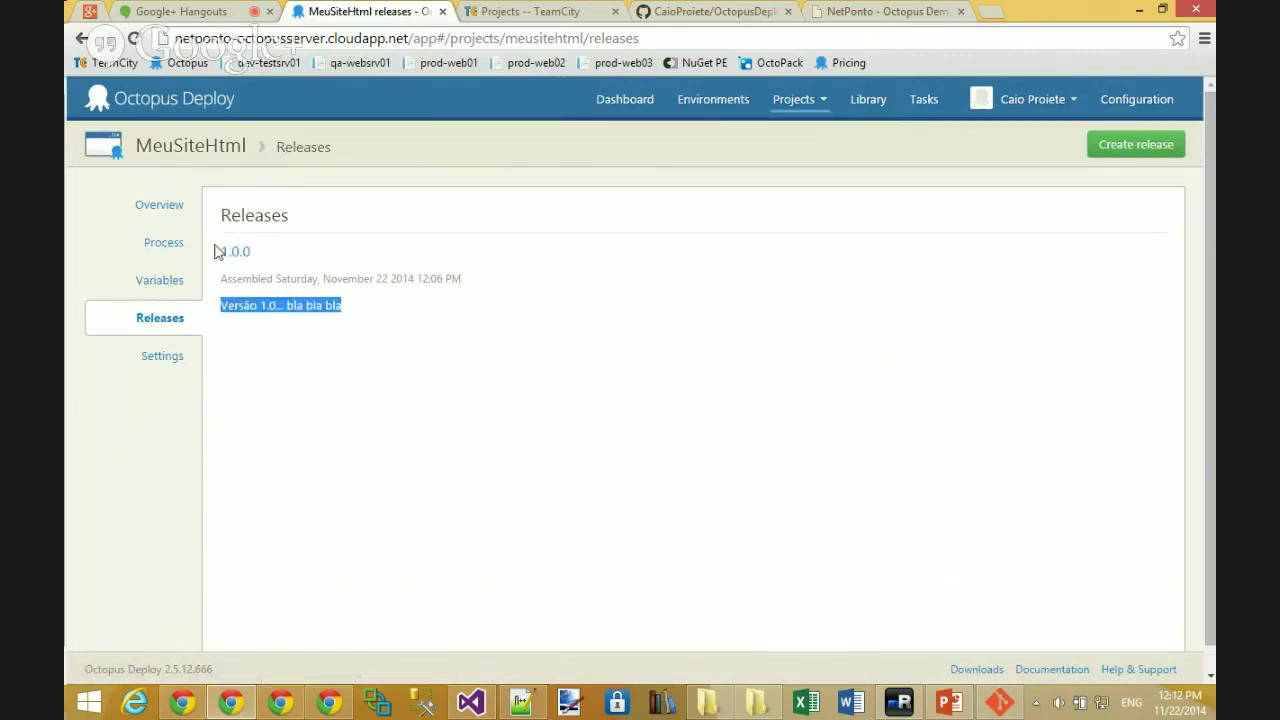
pyautogui.click(159, 206)
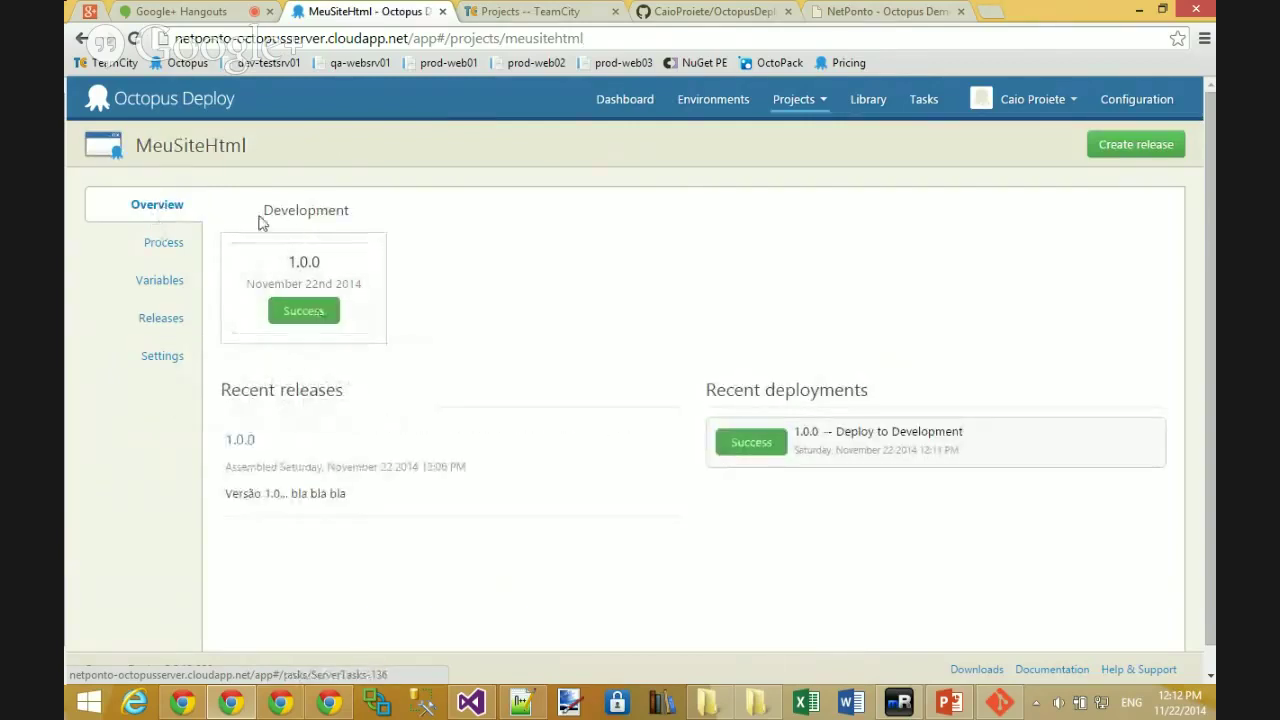
pyautogui.moveTo(262, 210); pyautogui.dragTo(372, 258)
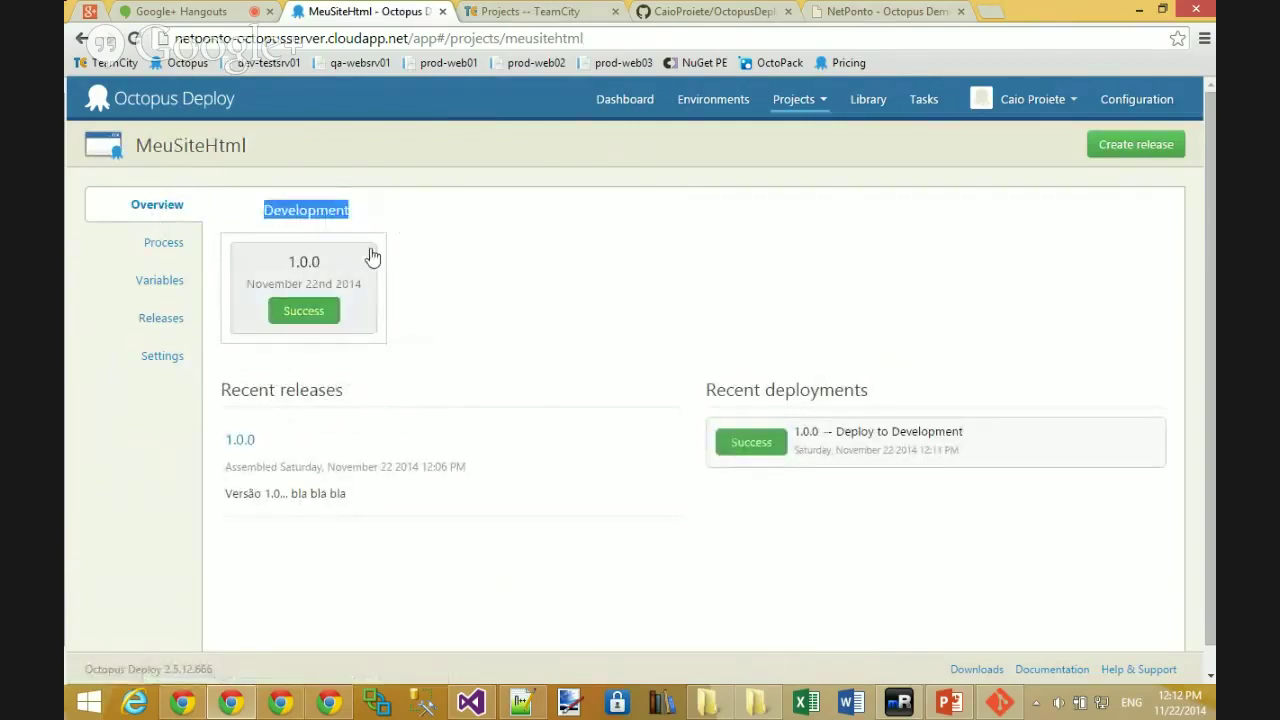
pyautogui.click(290, 287)
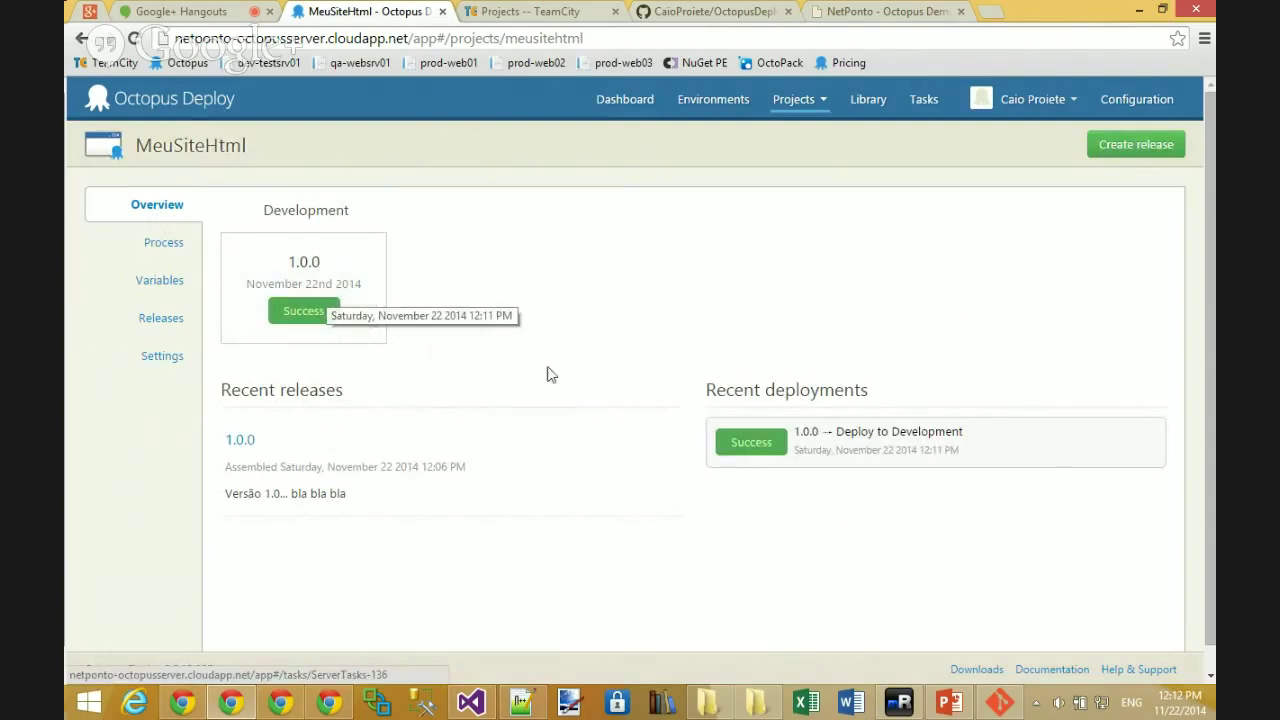
# - Open the Development deployment details and review who ran it in the history
pyautogui.click(825, 455)
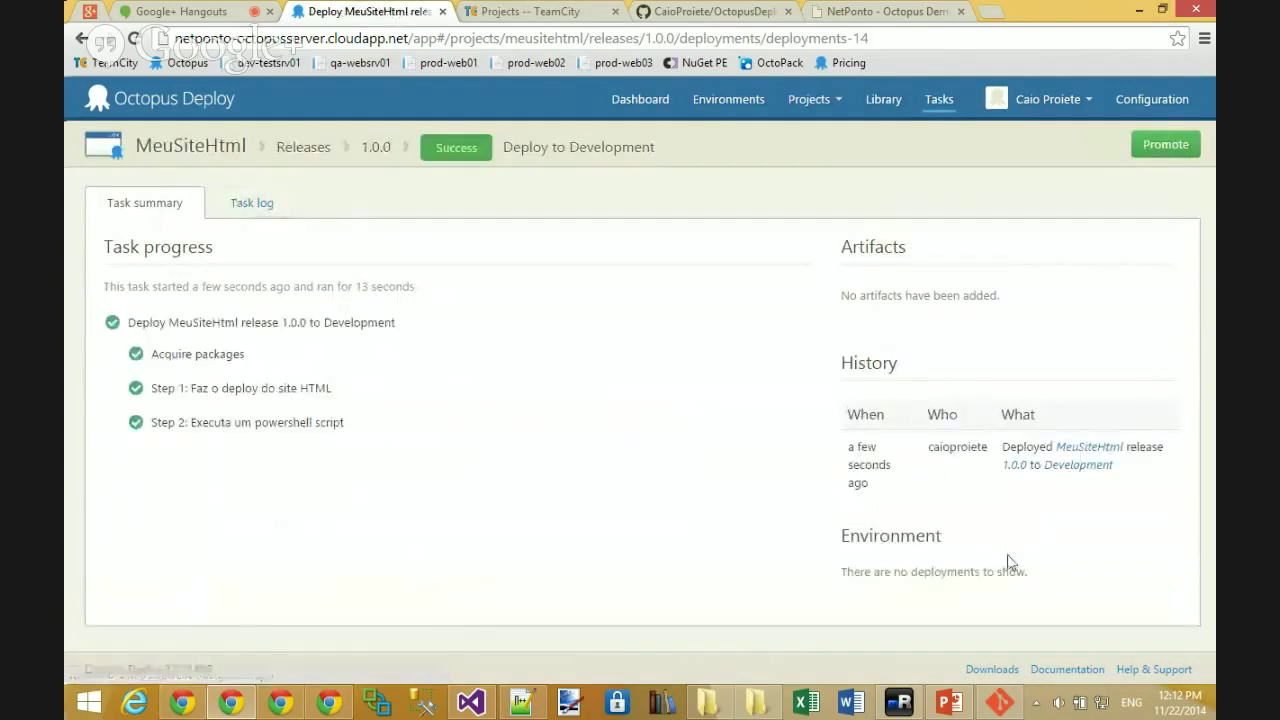
pyautogui.tripleClick(956, 450)
pyautogui.click(889, 462)
pyautogui.moveTo(875, 485); pyautogui.dragTo(846, 451)
pyautogui.click(1050, 518)
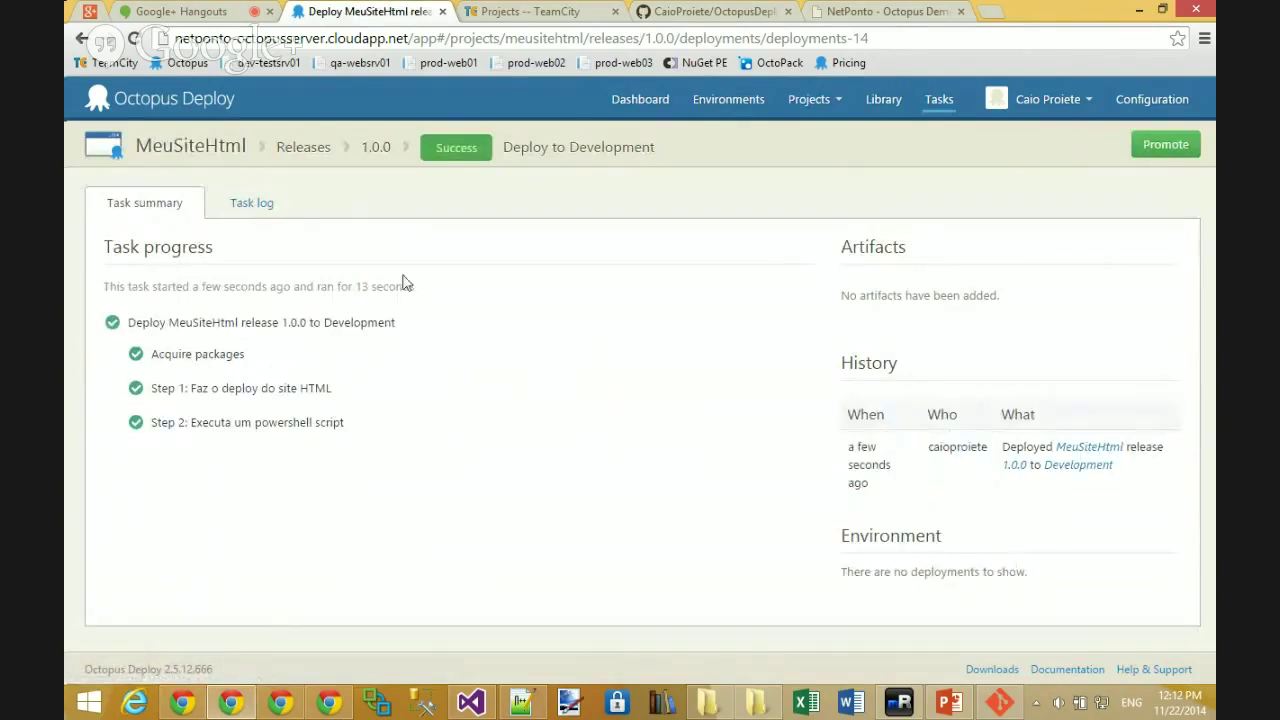
# - Show the task log and expand the MeuSiteHtmlFixe package upload, noting the success message
pyautogui.click(248, 202)
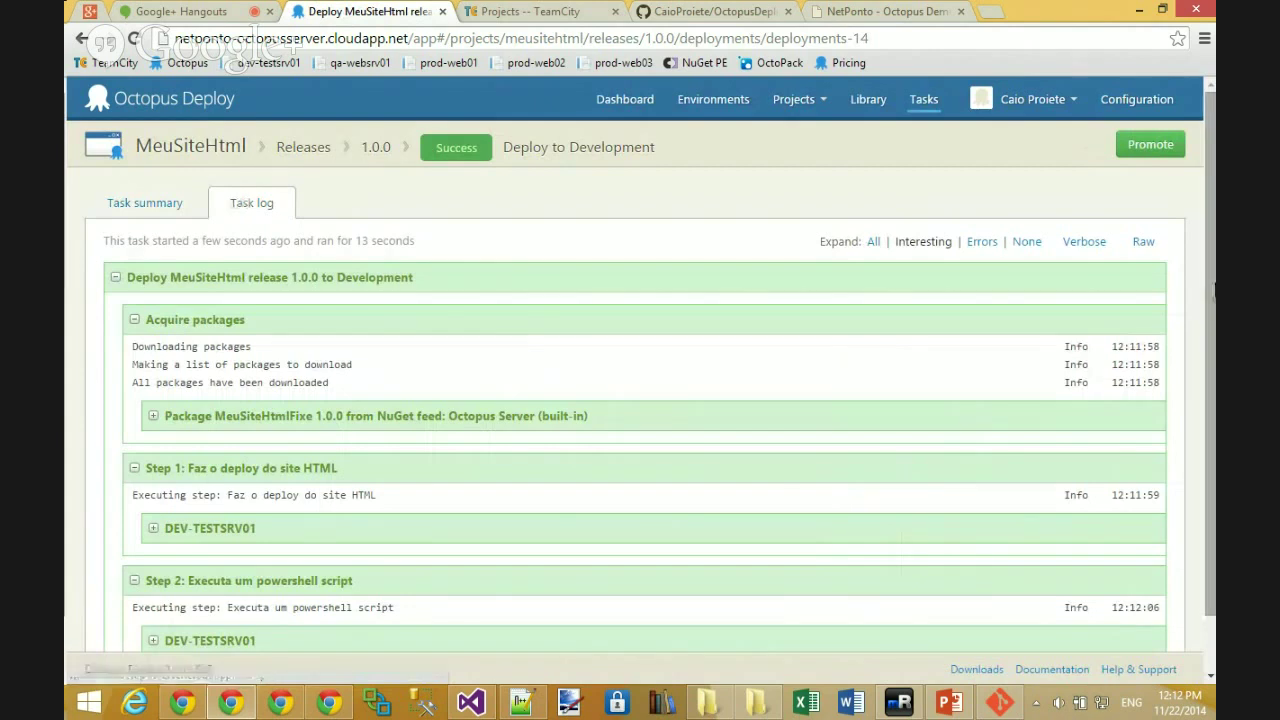
pyautogui.scroll(-1, 1211, 360)
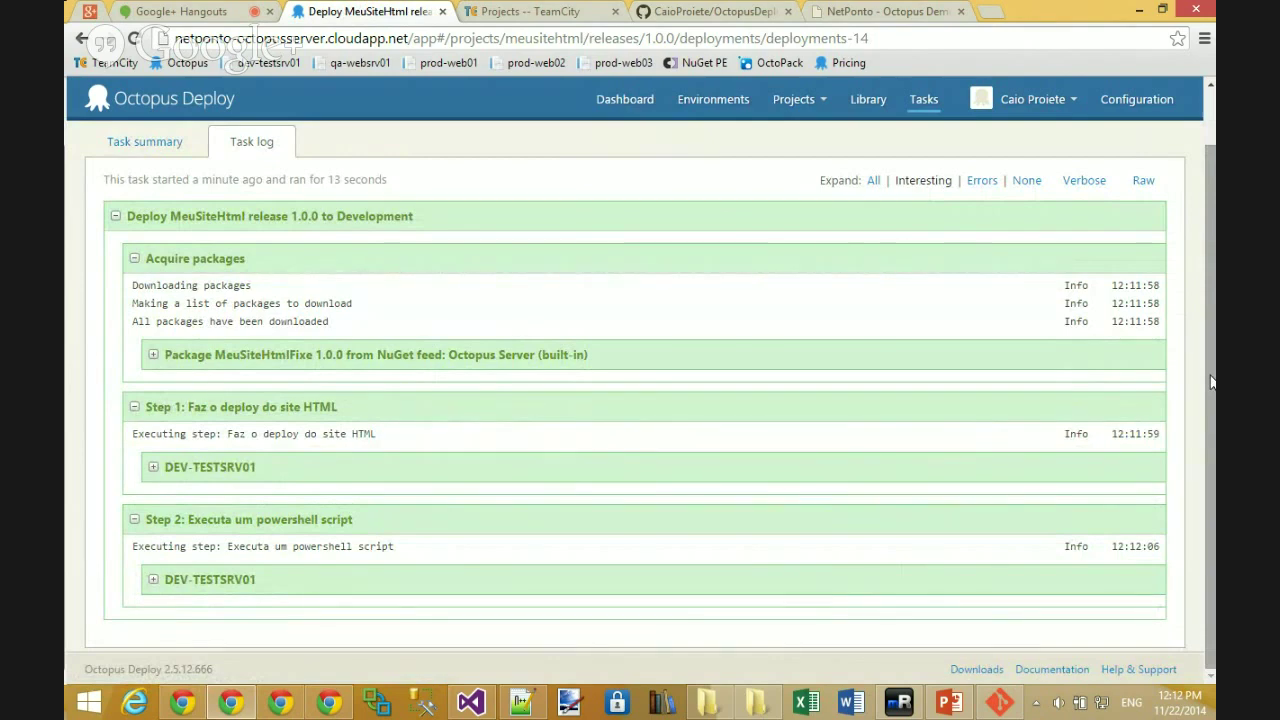
pyautogui.click(154, 356)
pyautogui.moveTo(210, 442)
pyautogui.mouseDown()
pyautogui.moveTo(591, 449)
pyautogui.moveTo(206, 443)
pyautogui.mouseUp()
pyautogui.moveTo(702, 461); pyautogui.dragTo(217, 462)
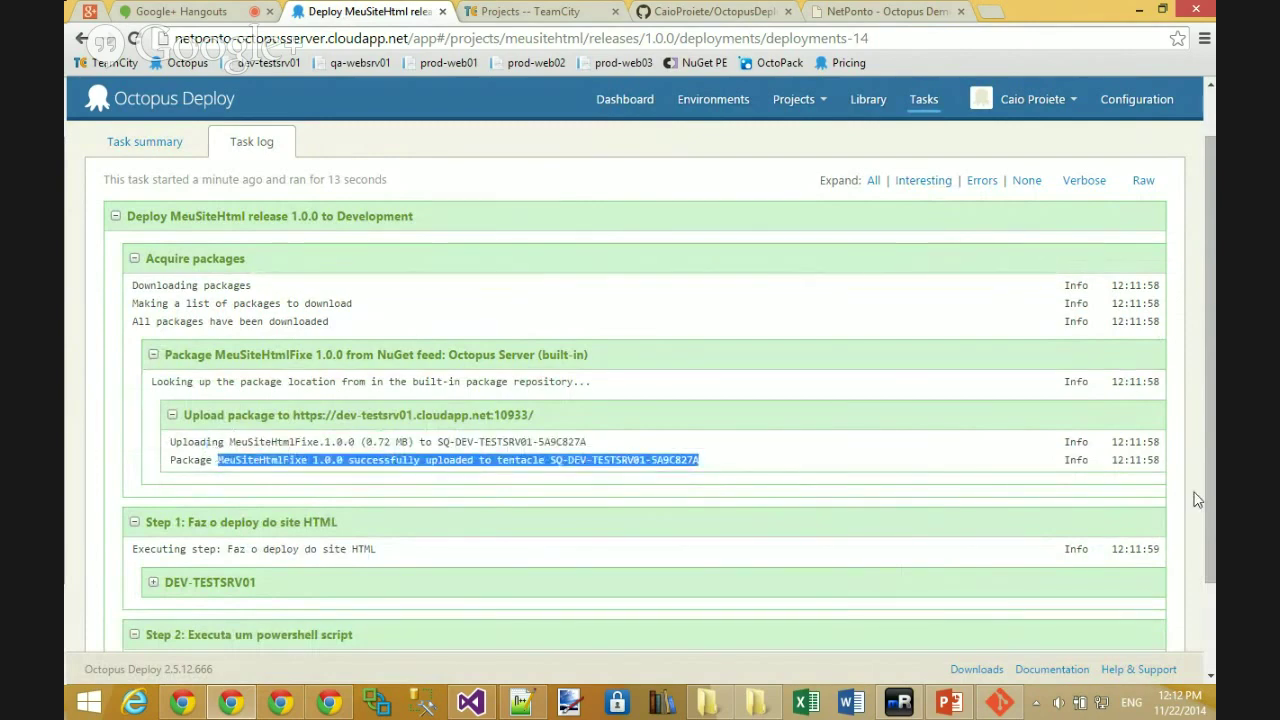
pyautogui.scroll(-1, 1197, 500)
# - Expand the DEV-TESTSRV01 entry and its file copy to C:\MeuSiteHtmlFixe
pyautogui.click(232, 470)
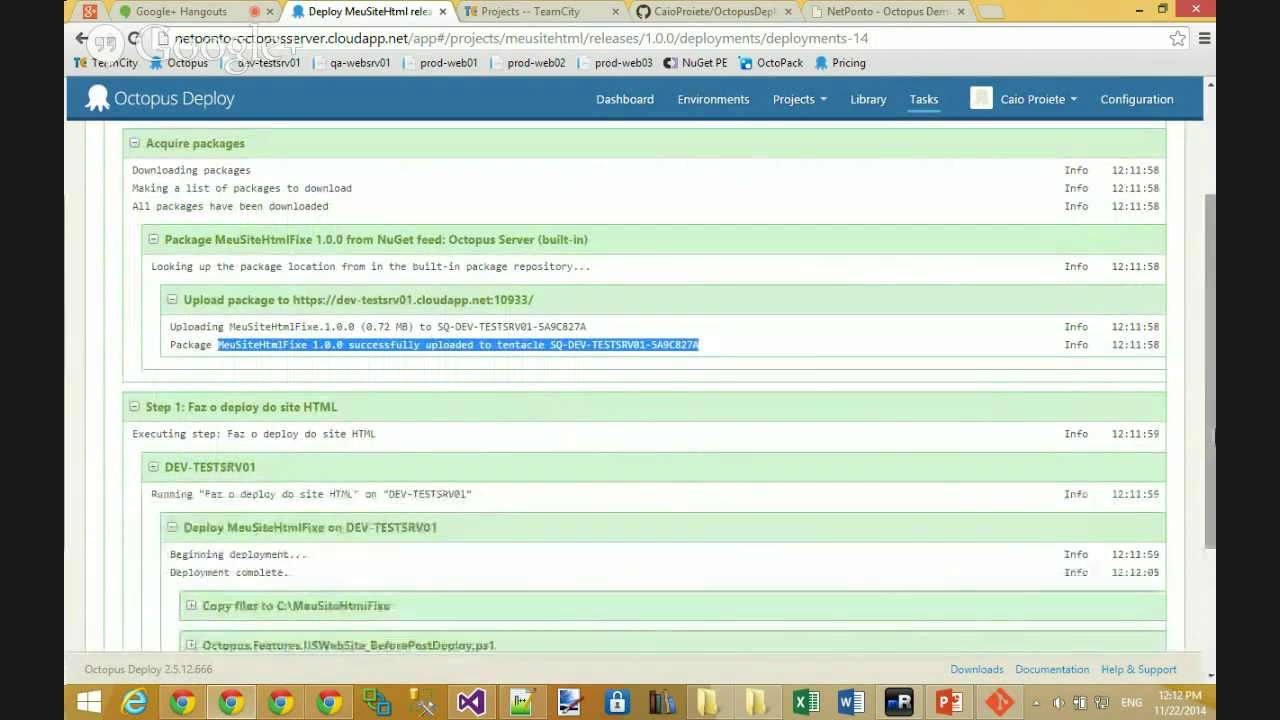
pyautogui.scroll(-2, 303, 380)
pyautogui.click(300, 401)
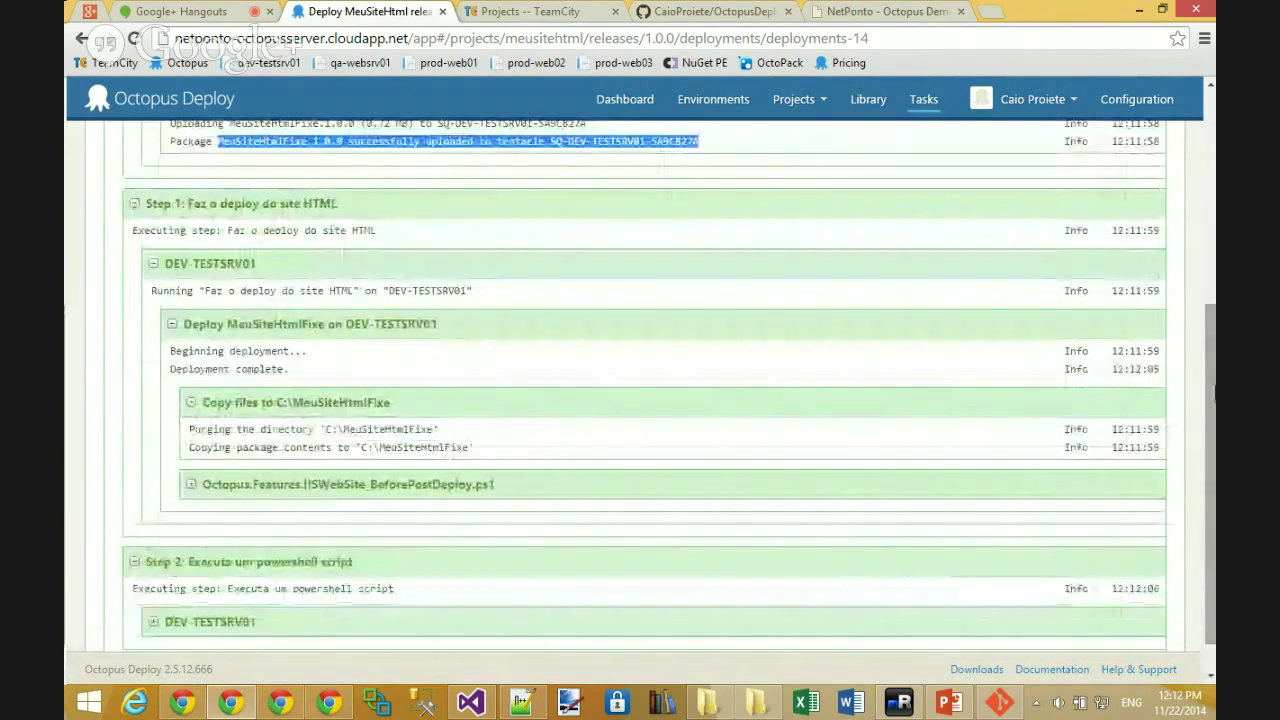
pyautogui.scroll(-1, 637, 400)
pyautogui.moveTo(440, 387); pyautogui.dragTo(305, 385)
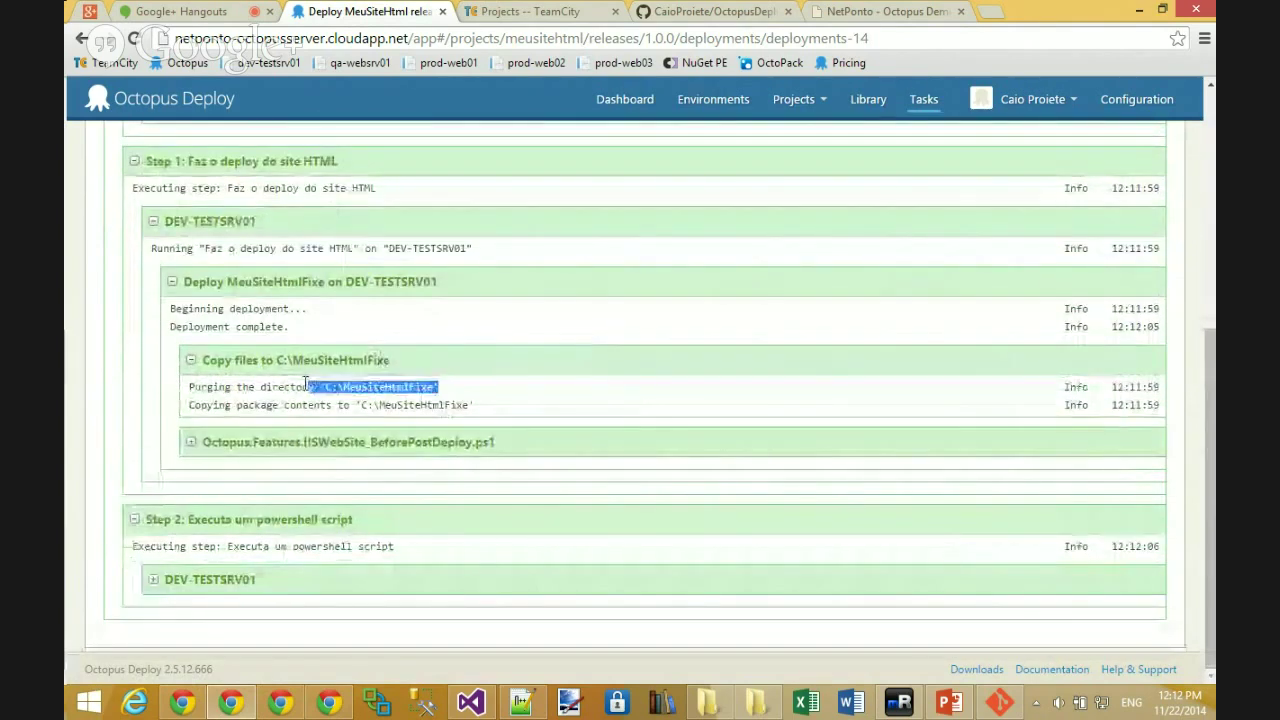
# - Expand the IIS website configuration log, pointing out the DefaultAppPool and app pool identity lines
pyautogui.click(466, 446)
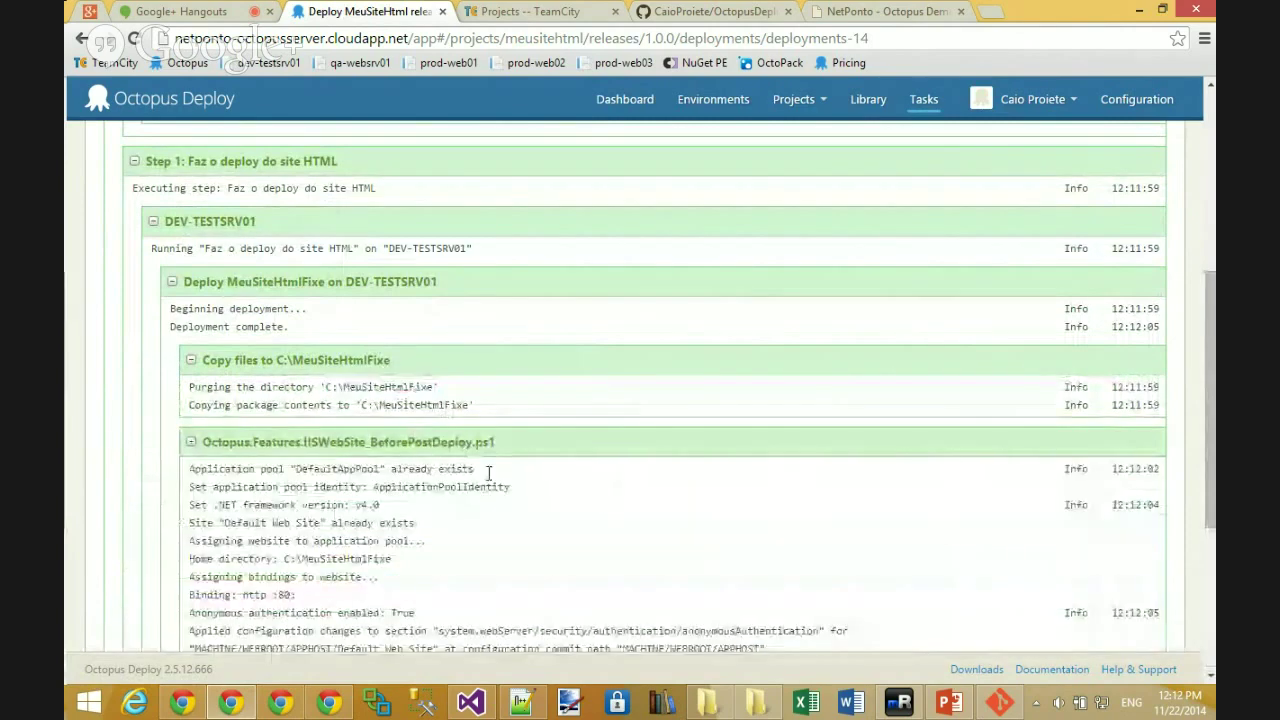
pyautogui.tripleClick(489, 471)
pyautogui.scroll(-3, 557, 238)
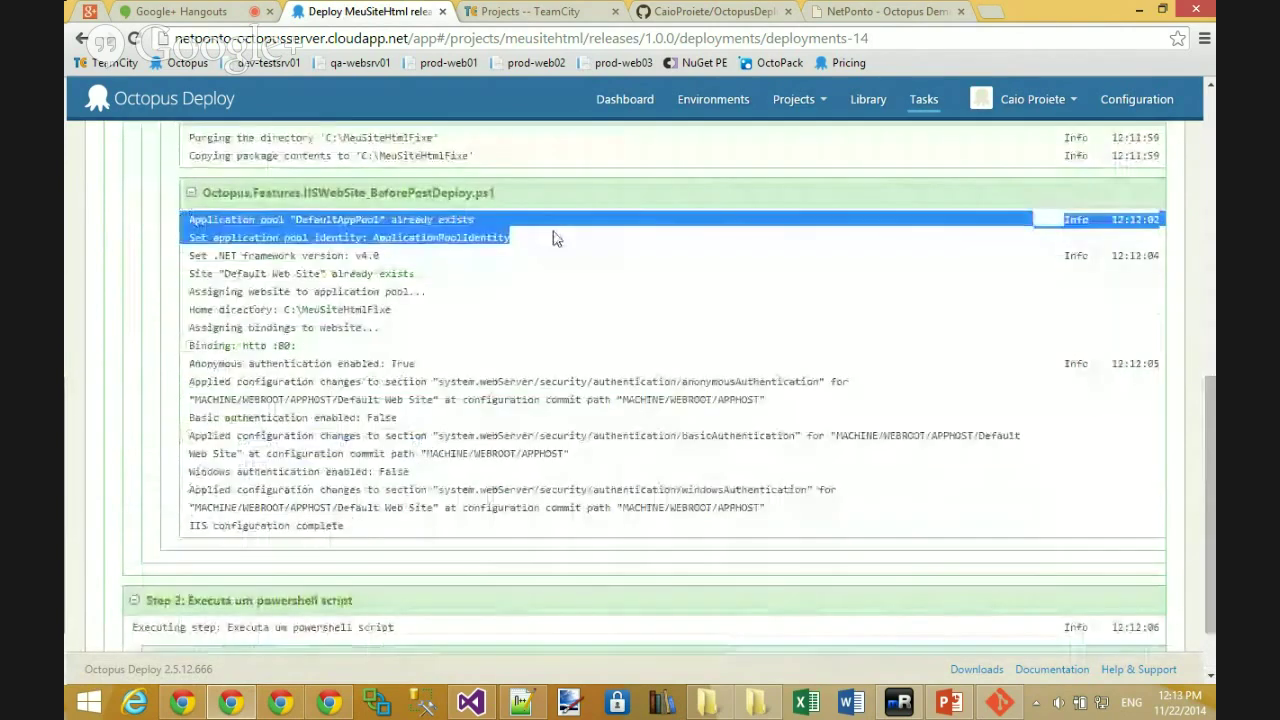
pyautogui.tripleClick(410, 219)
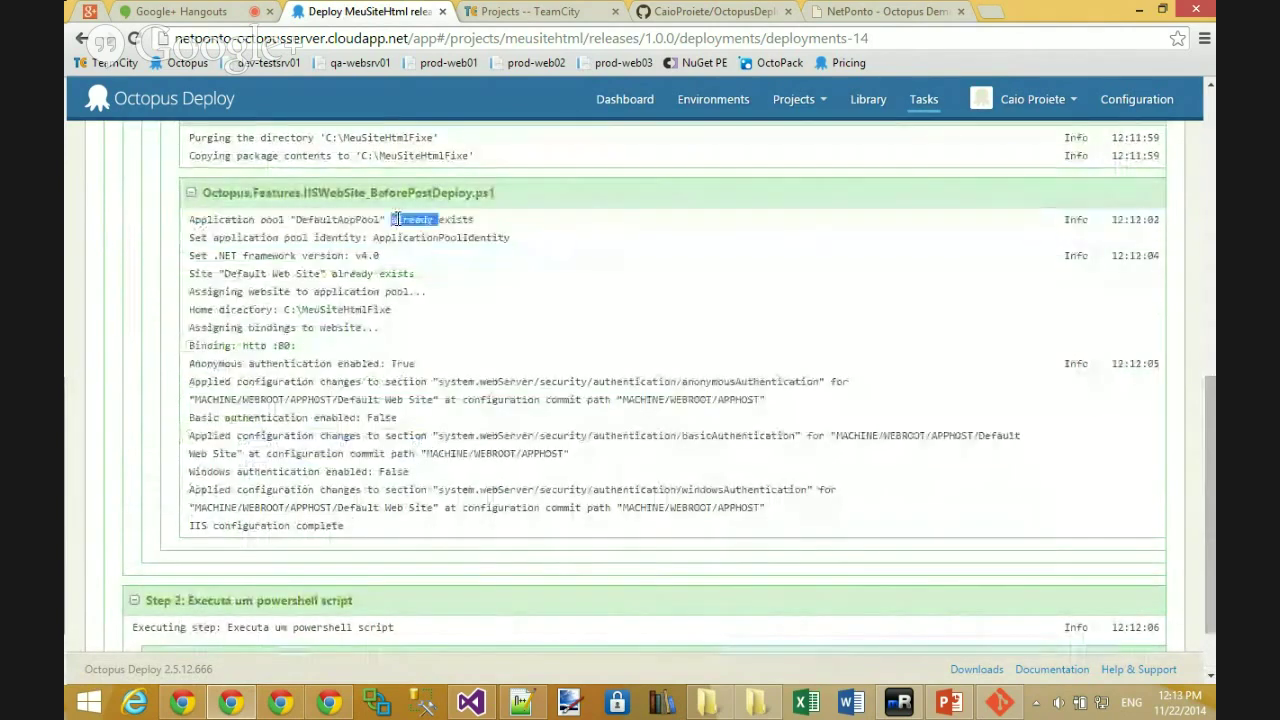
pyautogui.tripleClick(272, 238)
pyautogui.click(268, 256)
pyautogui.moveTo(266, 256); pyautogui.dragTo(272, 256)
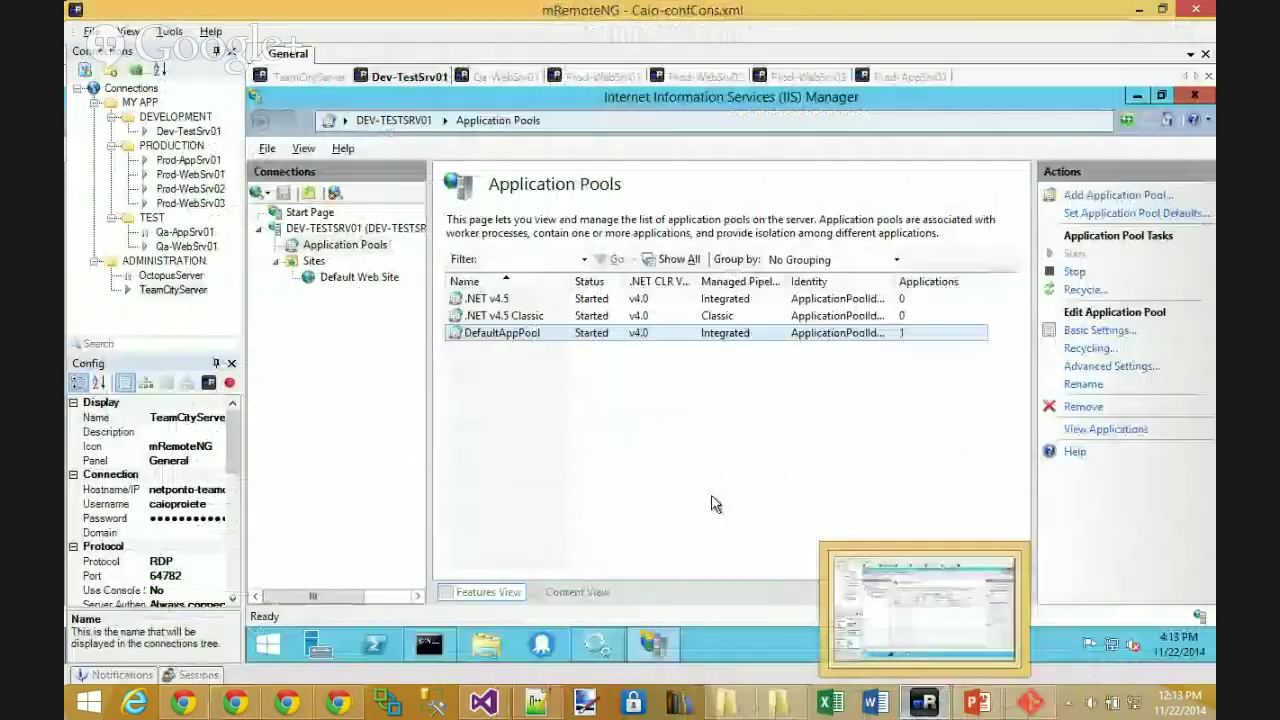
pyautogui.click(898, 702)
# - Browse to C:\MeuSiteHtmlFixe on DEV-TESTSRV01 to see the deployed css, js, img folders and index.html
pyautogui.click(486, 645)
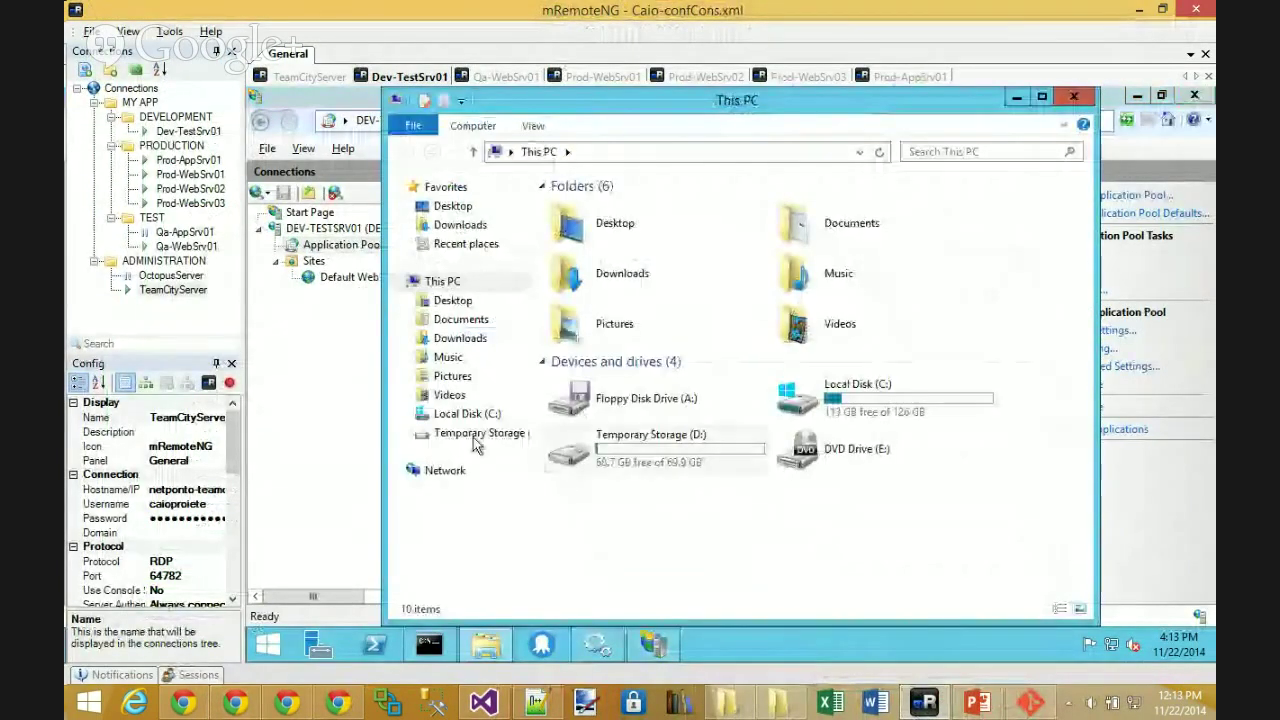
pyautogui.click(467, 413)
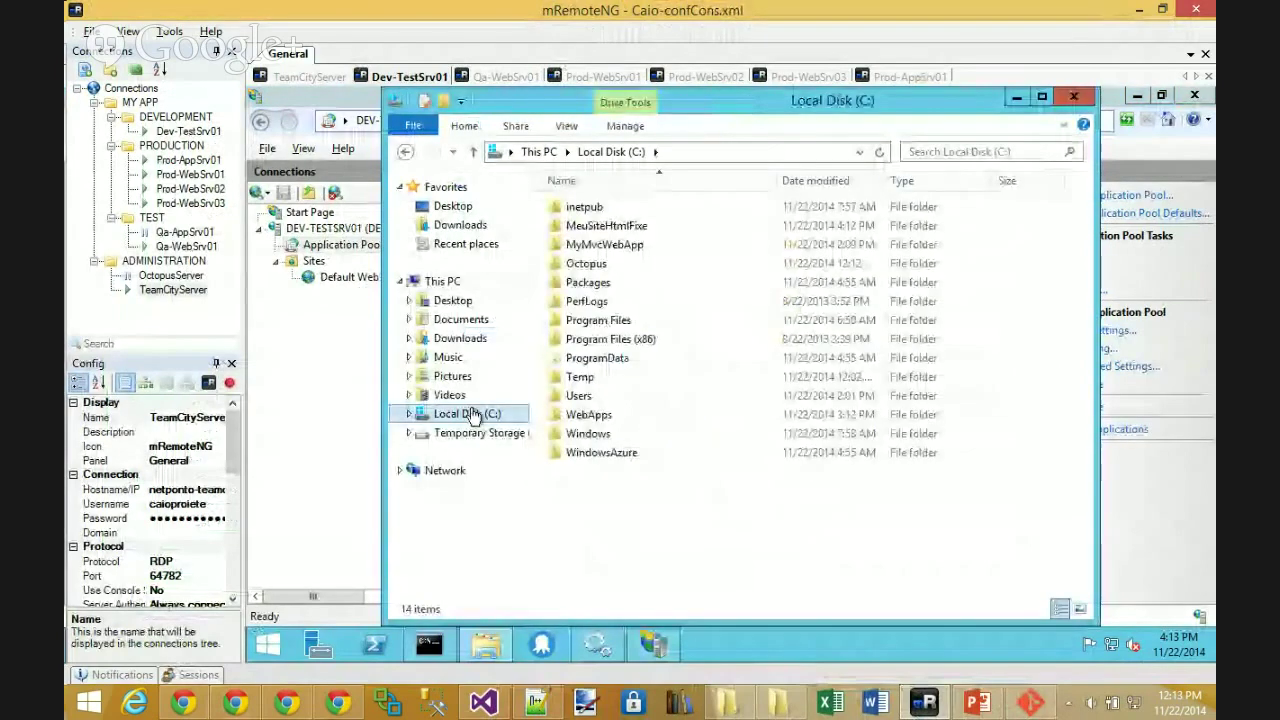
pyautogui.doubleClick(610, 225)
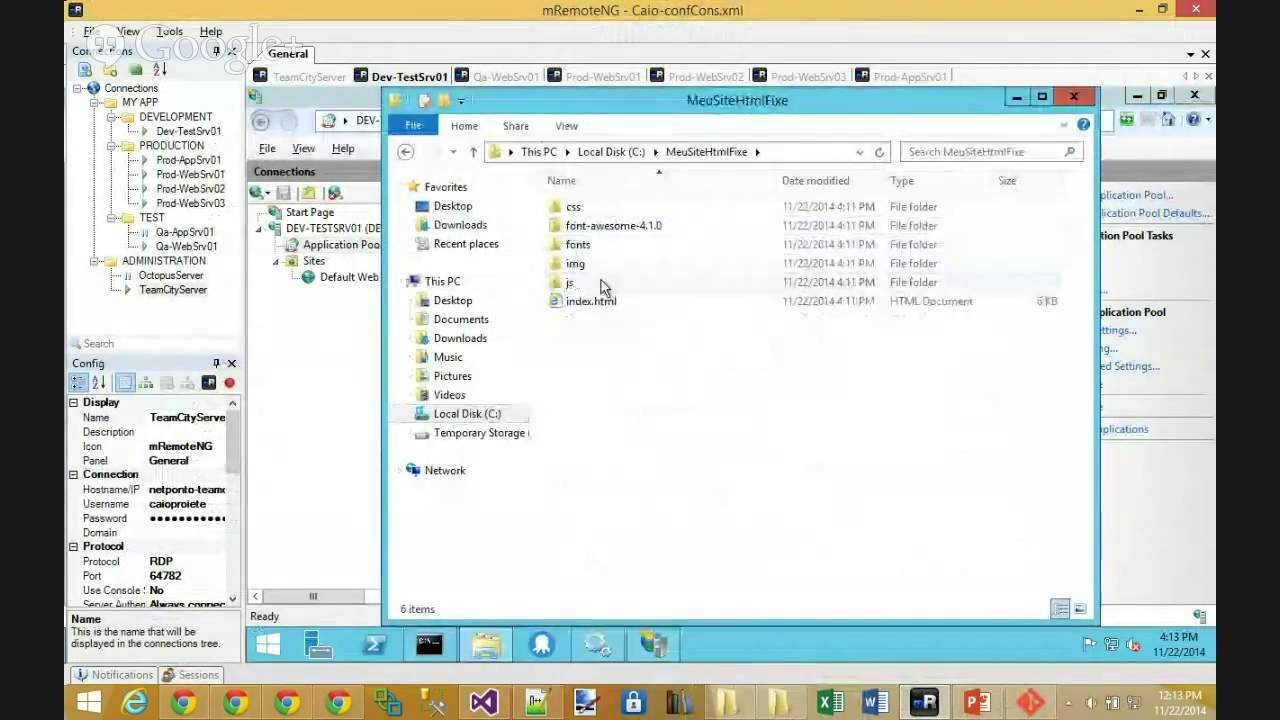
# - Reload the dev, QA and both production server tabs, with dev now showing Octopus Demo V1.0.0
pyautogui.click(332, 704)
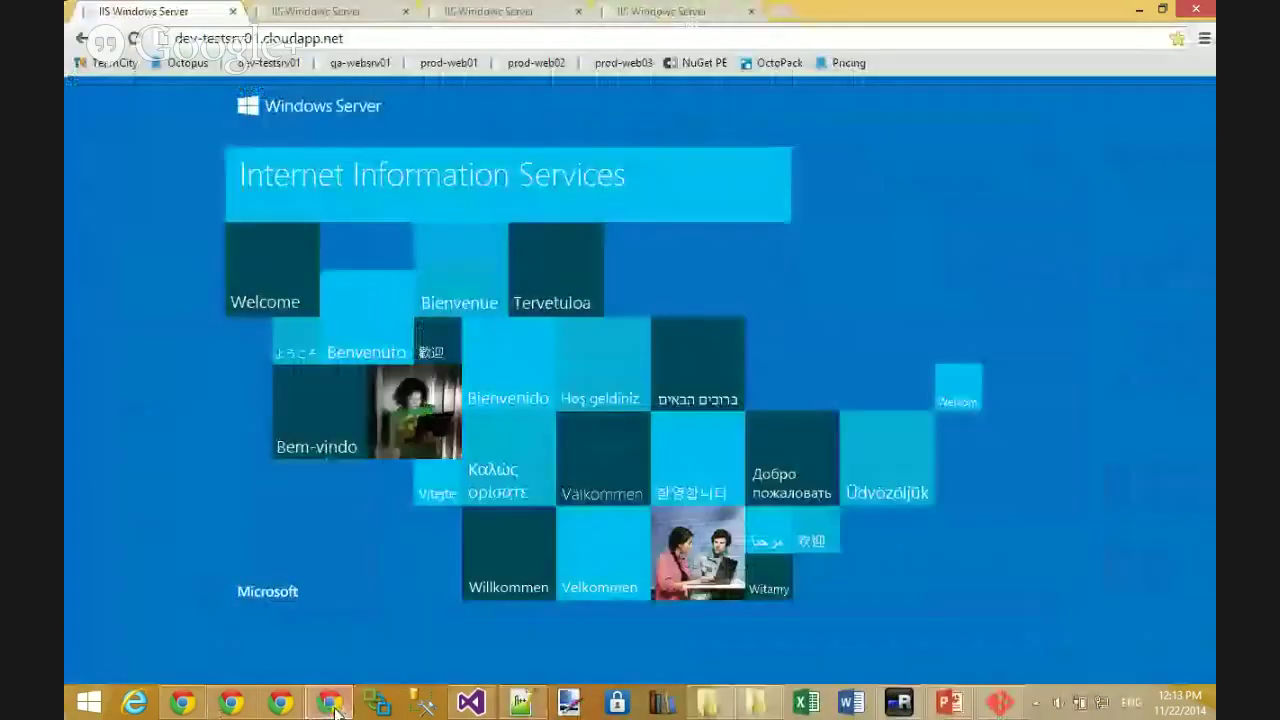
pyautogui.click(136, 39)
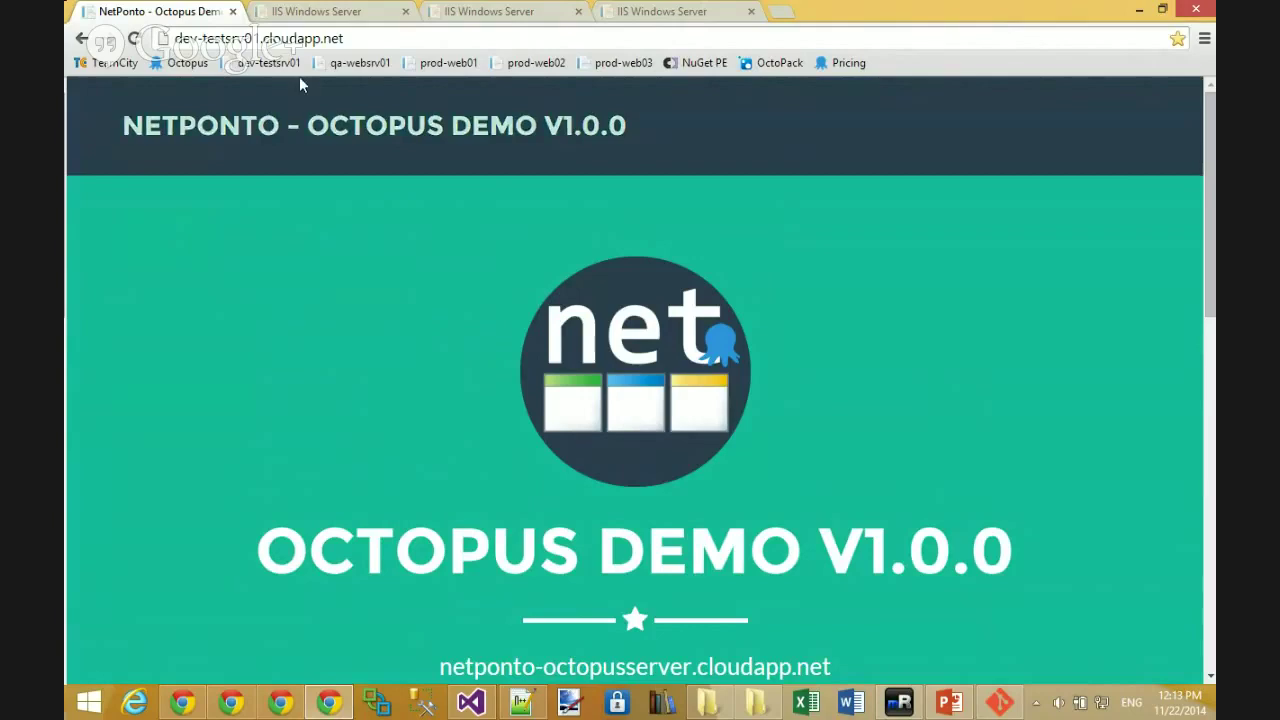
pyautogui.click(338, 11)
pyautogui.click(133, 38)
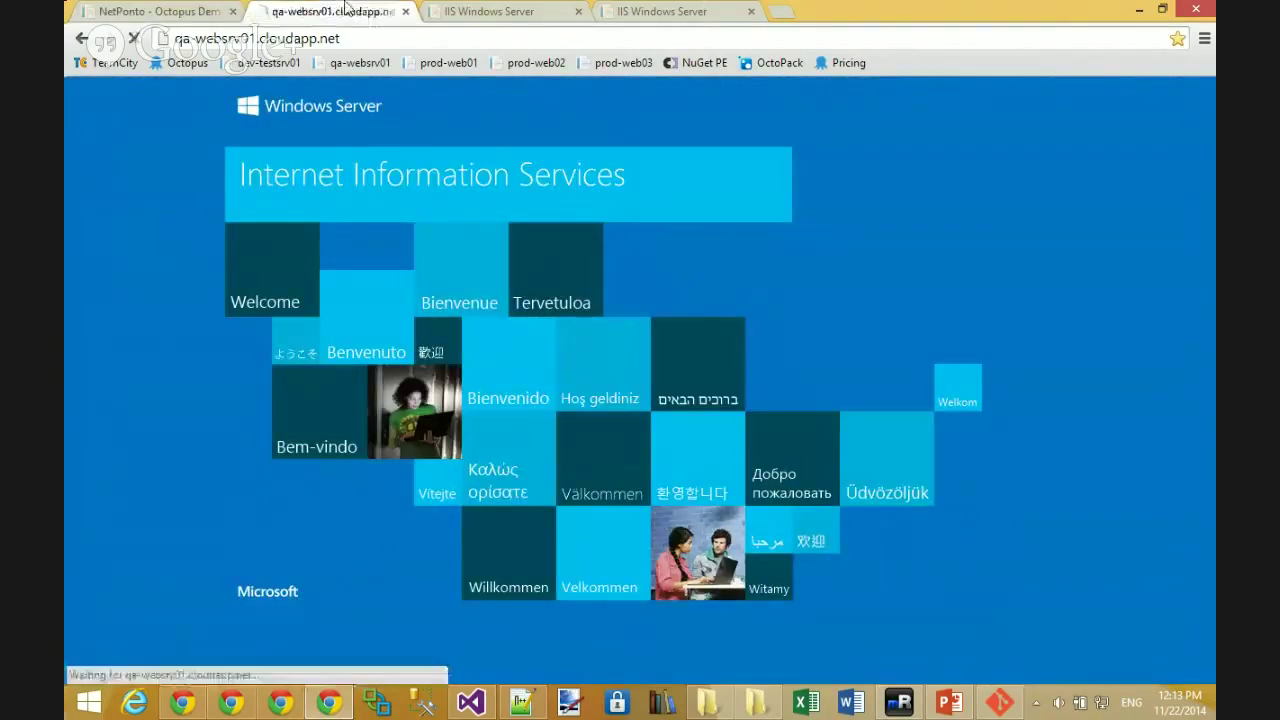
pyautogui.hotkey('ctrl', 'Tab')
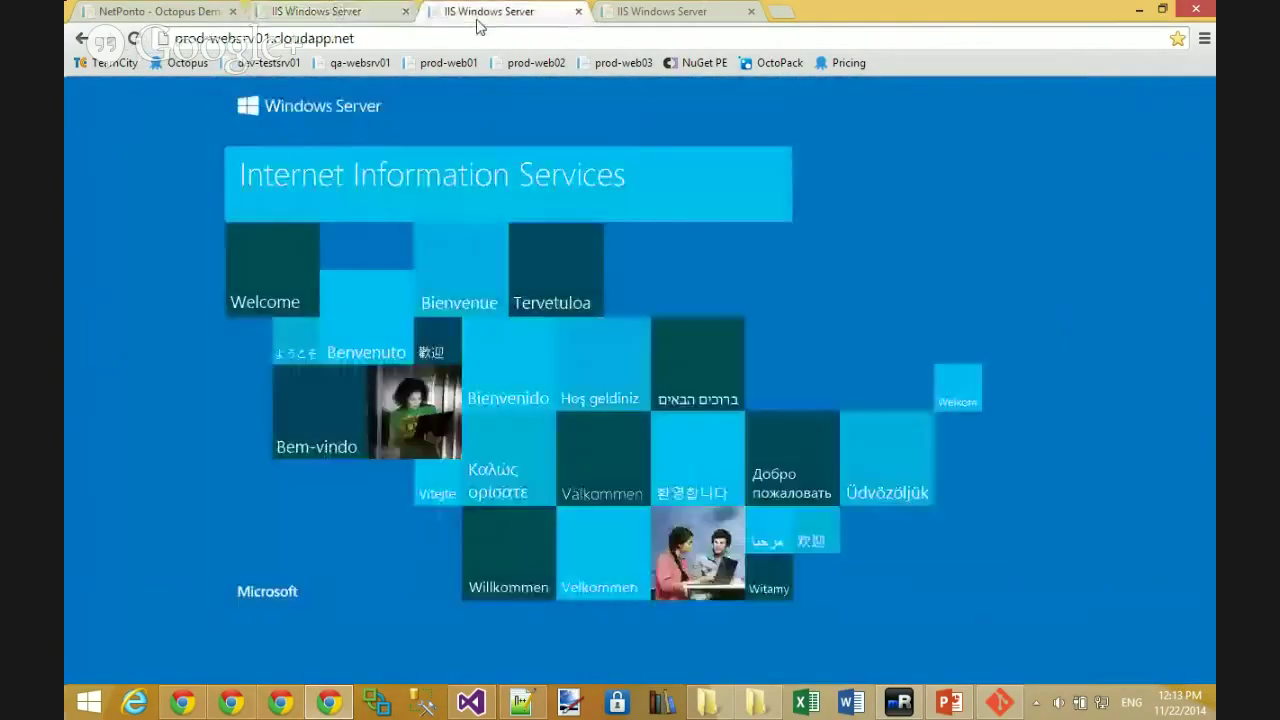
pyautogui.click(133, 38)
pyautogui.hotkey('ctrl', 'Tab')
pyautogui.click(133, 38)
# - Reload the QA server tab once more, then return to the Octopus Deploy window
pyautogui.click(283, 18)
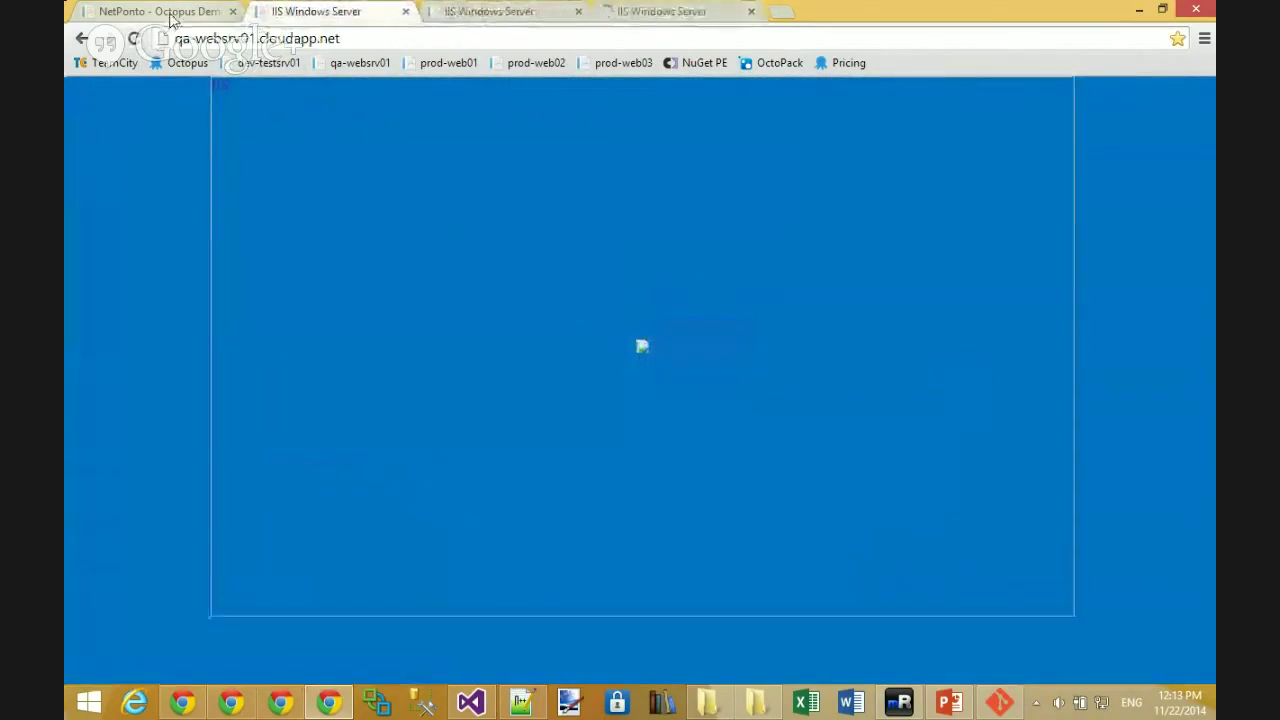
pyautogui.click(133, 38)
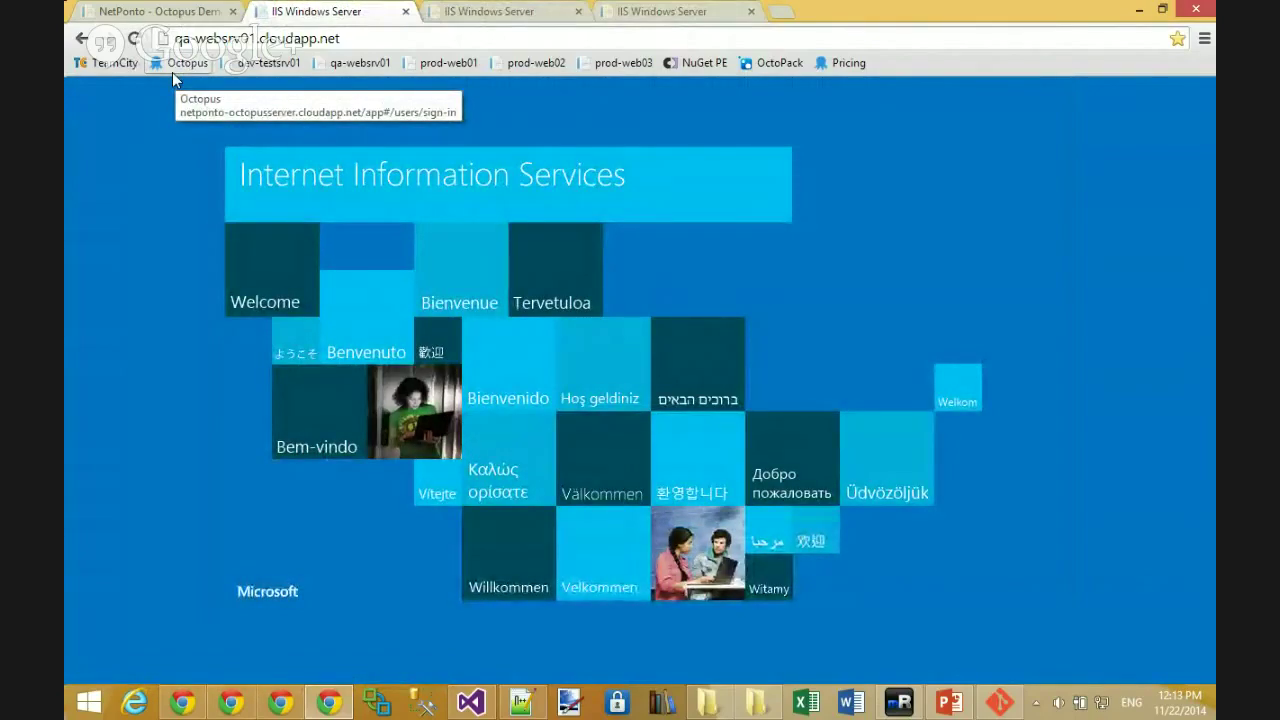
pyautogui.hotkey('alt', 'Tab')
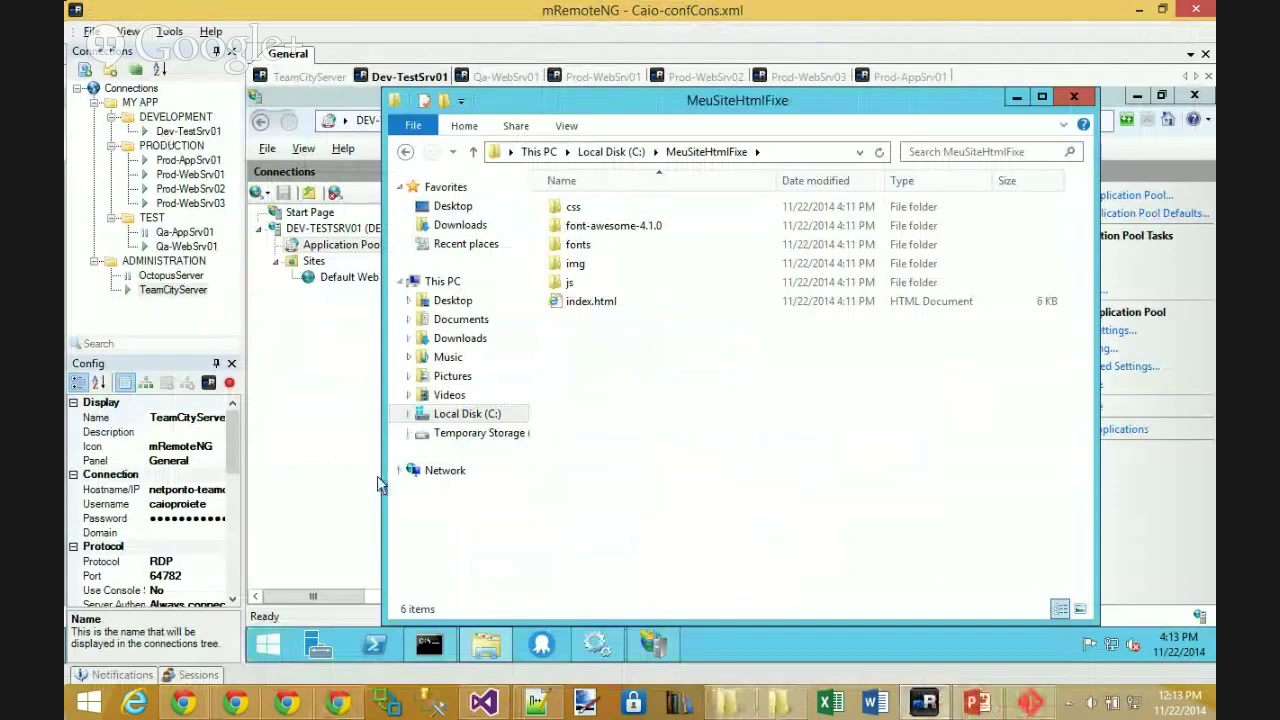
pyautogui.hotkey('alt', 'Tab')
pyautogui.hotkey('alt', 'Tab')
pyautogui.hotkey('alt', 'Tab')
pyautogui.hotkey('alt', 'Tab')
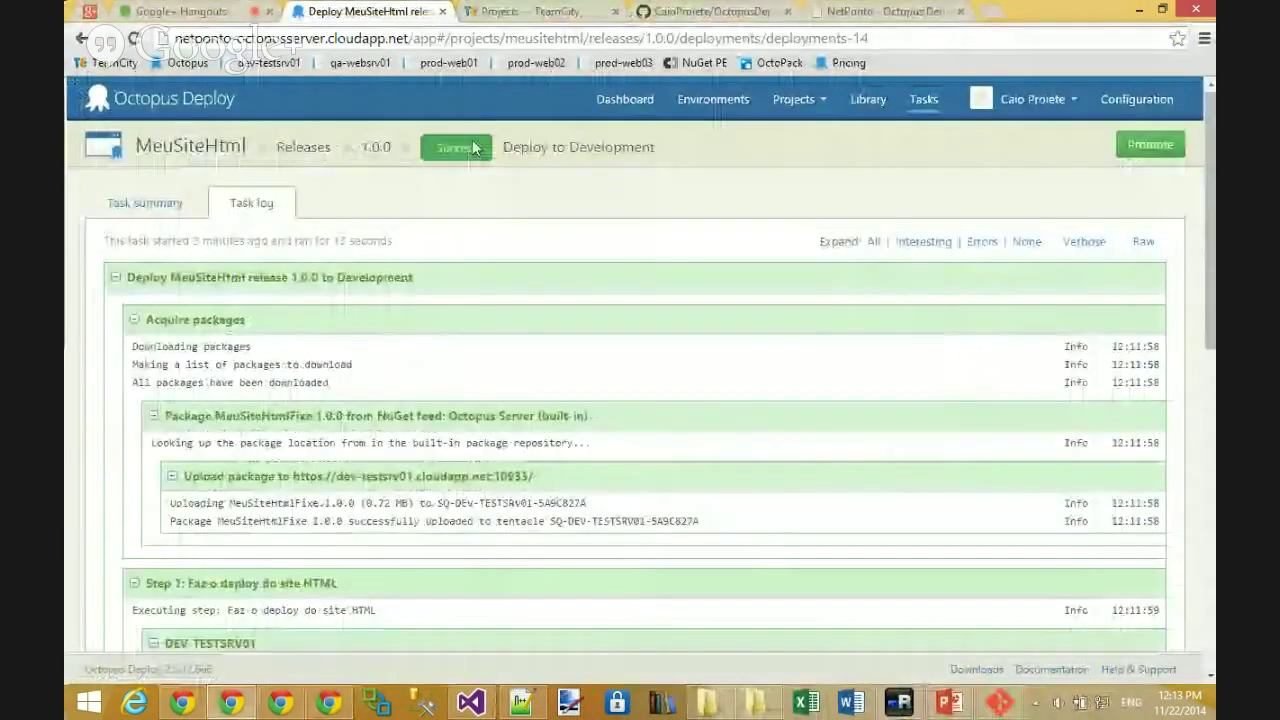
# - Go through release 1.0.0 to the successful Development deployment's details
pyautogui.click(312, 152)
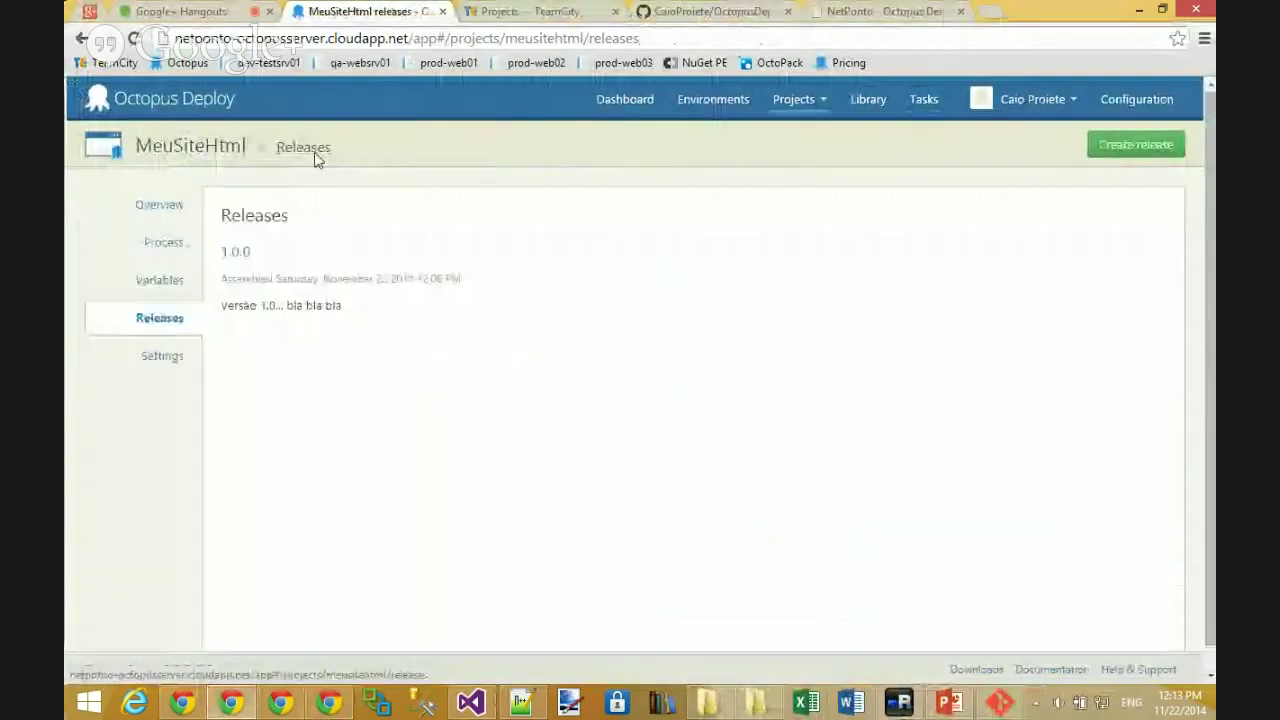
pyautogui.click(236, 254)
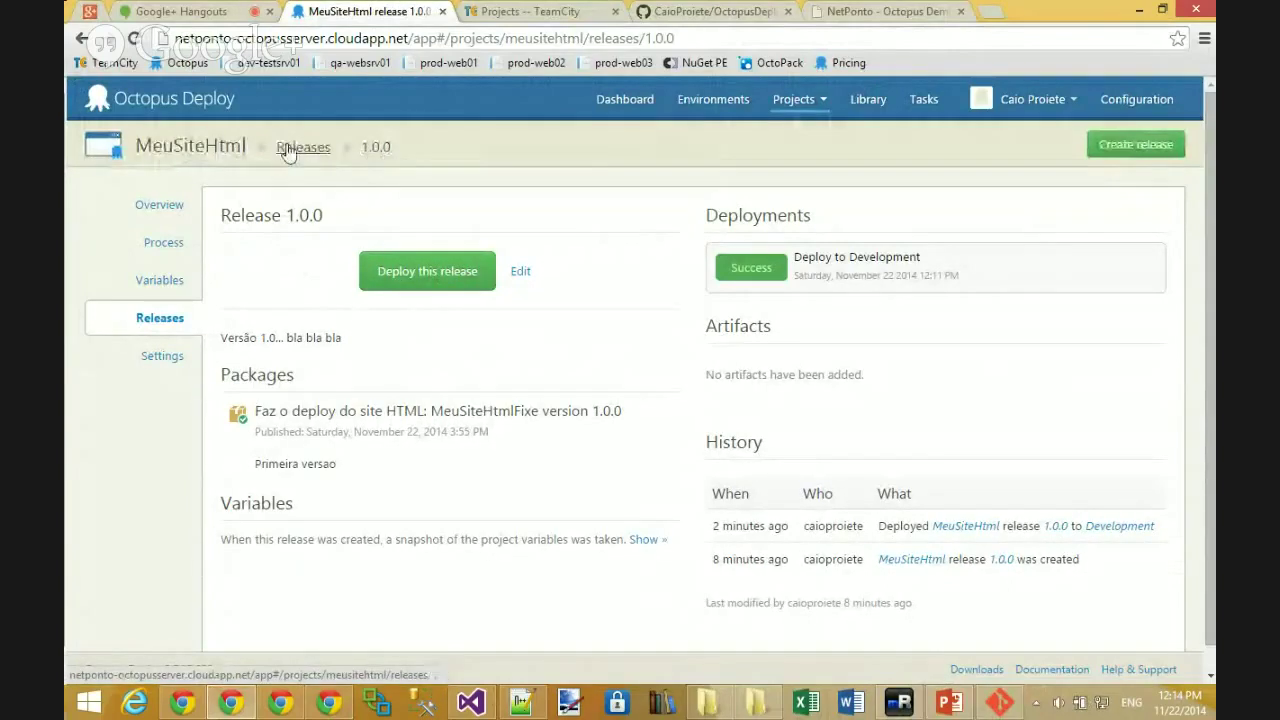
pyautogui.click(150, 215)
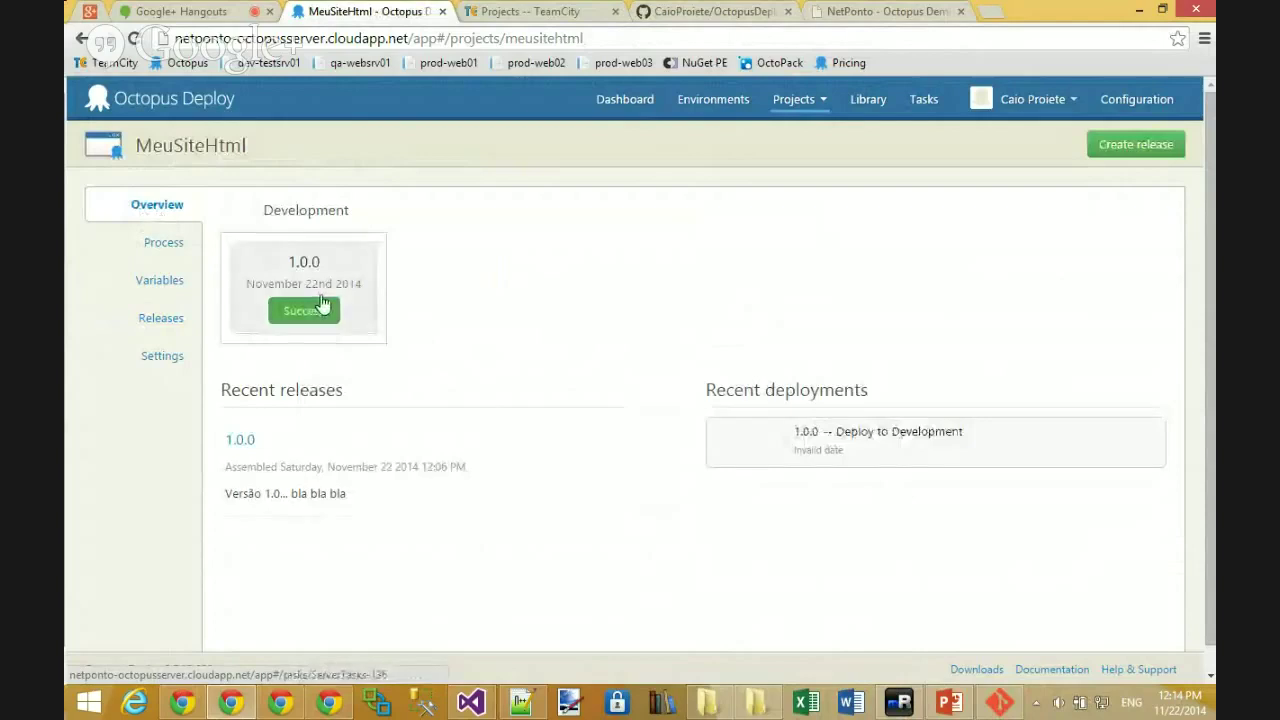
pyautogui.click(321, 306)
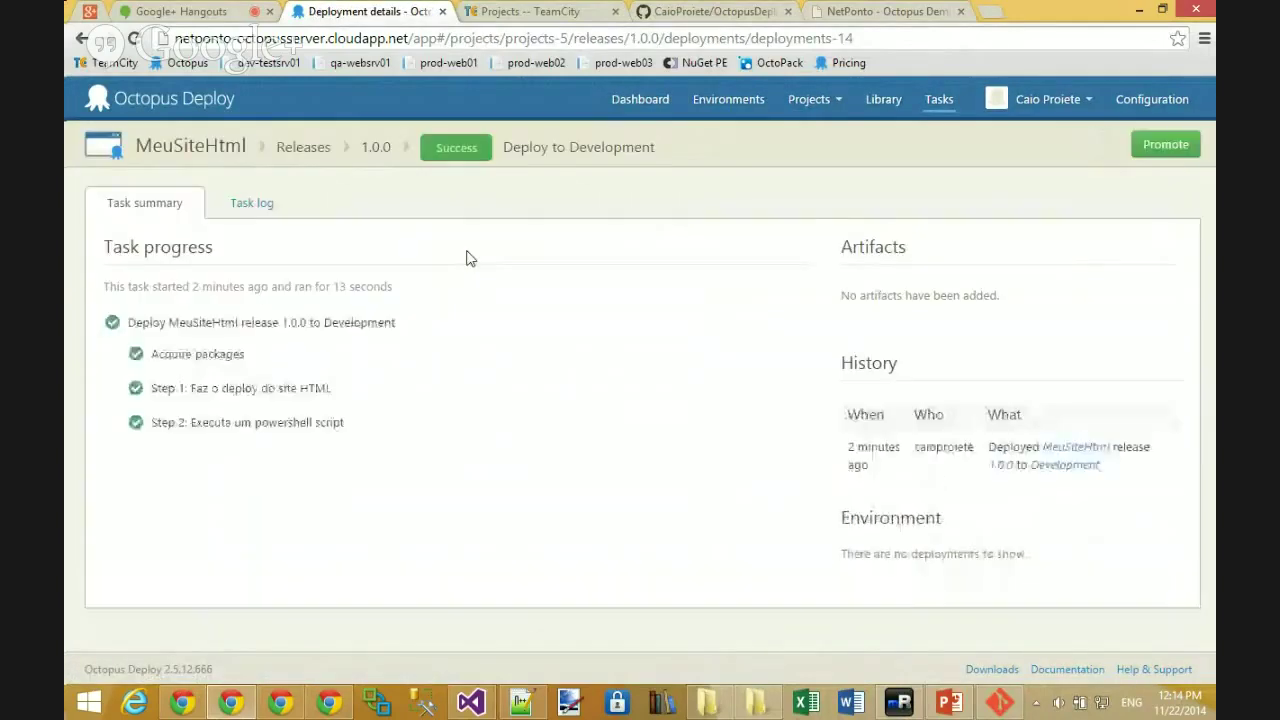
pyautogui.tripleClick(1133, 152)
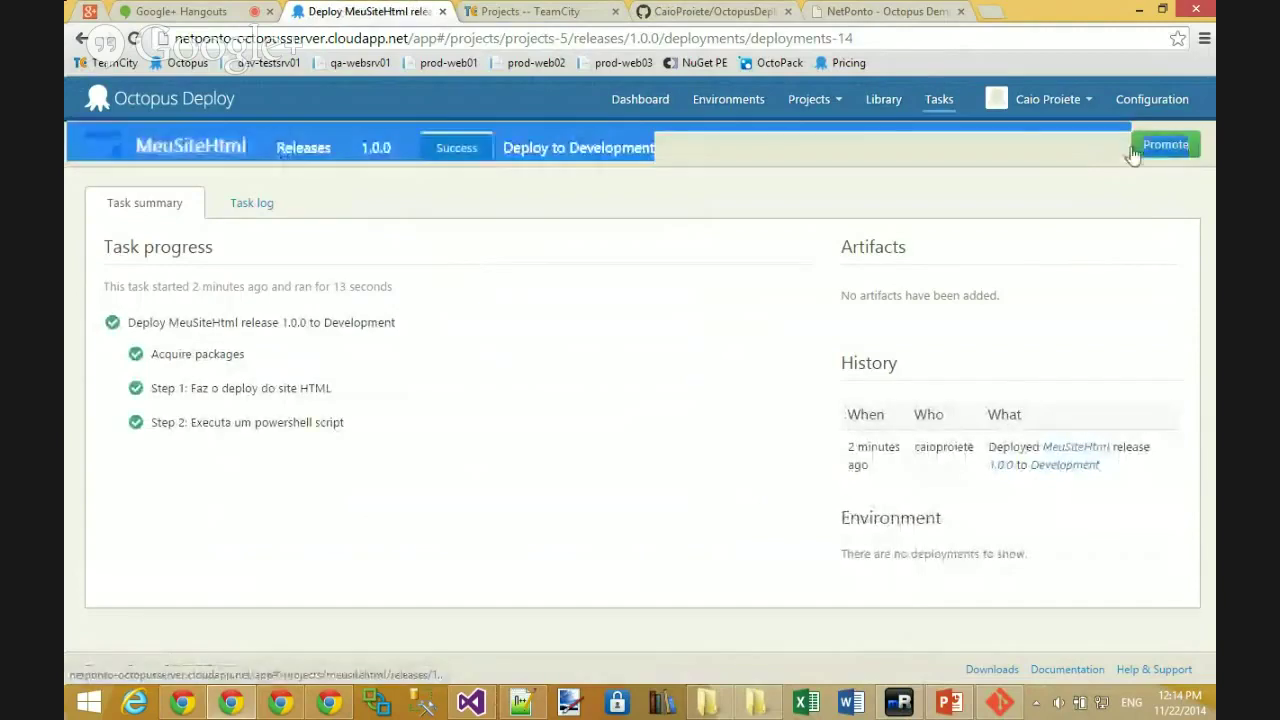
# - Promote release 1.0.0, choosing Test as the target environment
pyautogui.click(1146, 152)
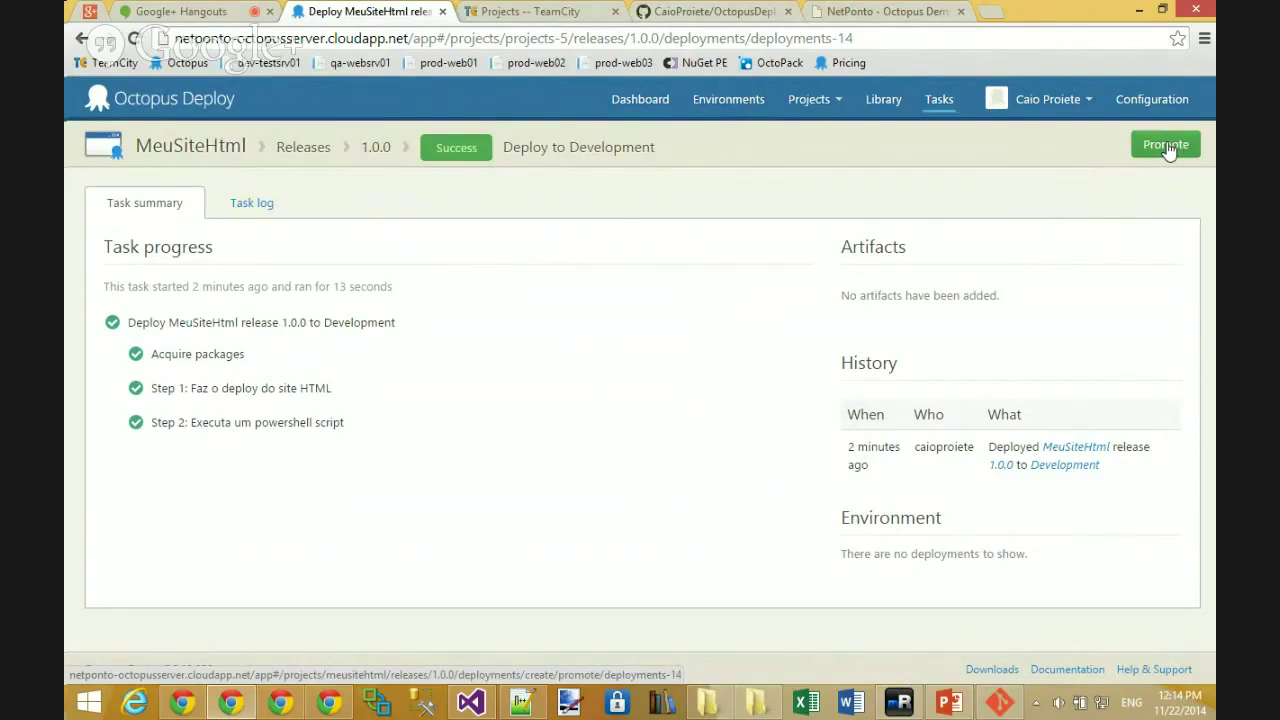
pyautogui.click(1167, 147)
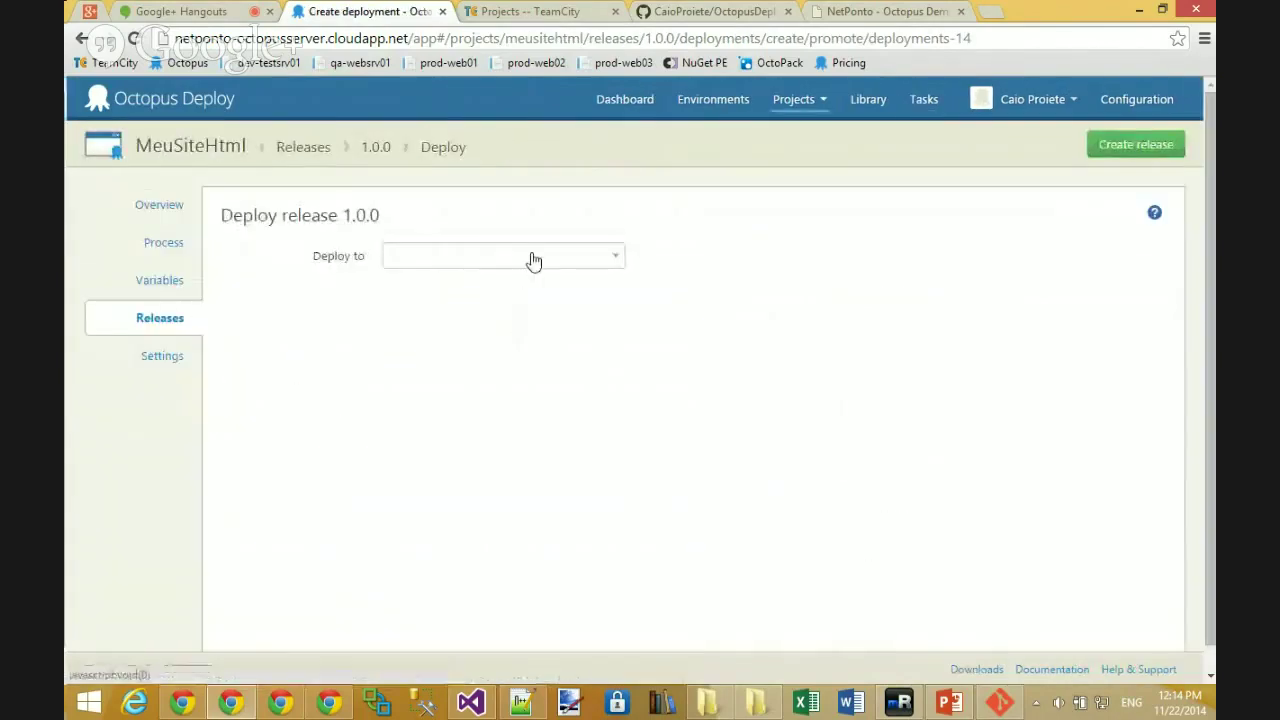
pyautogui.click(534, 261)
pyautogui.click(477, 335)
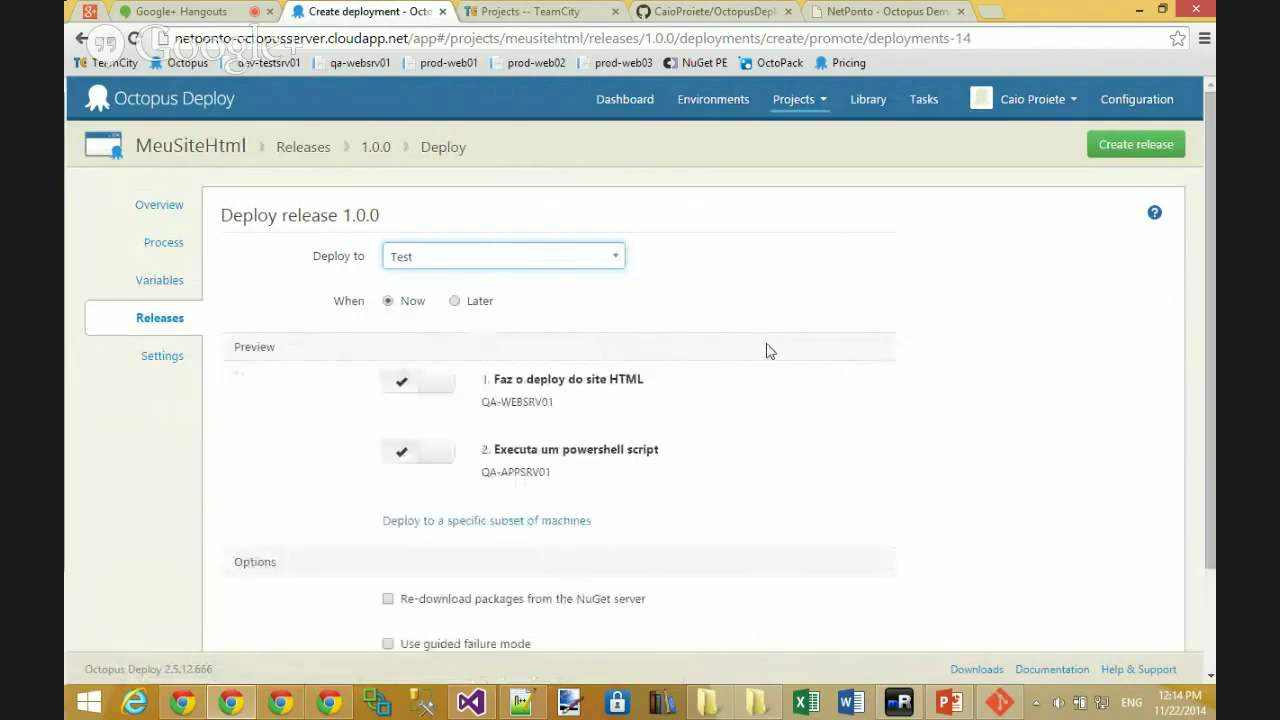
# - Check the QA-APPSRV01 target in the preview and deploy release 1.0.0 to Test
pyautogui.scroll(-1, 769, 351)
pyautogui.moveTo(553, 303); pyautogui.dragTo(497, 320)
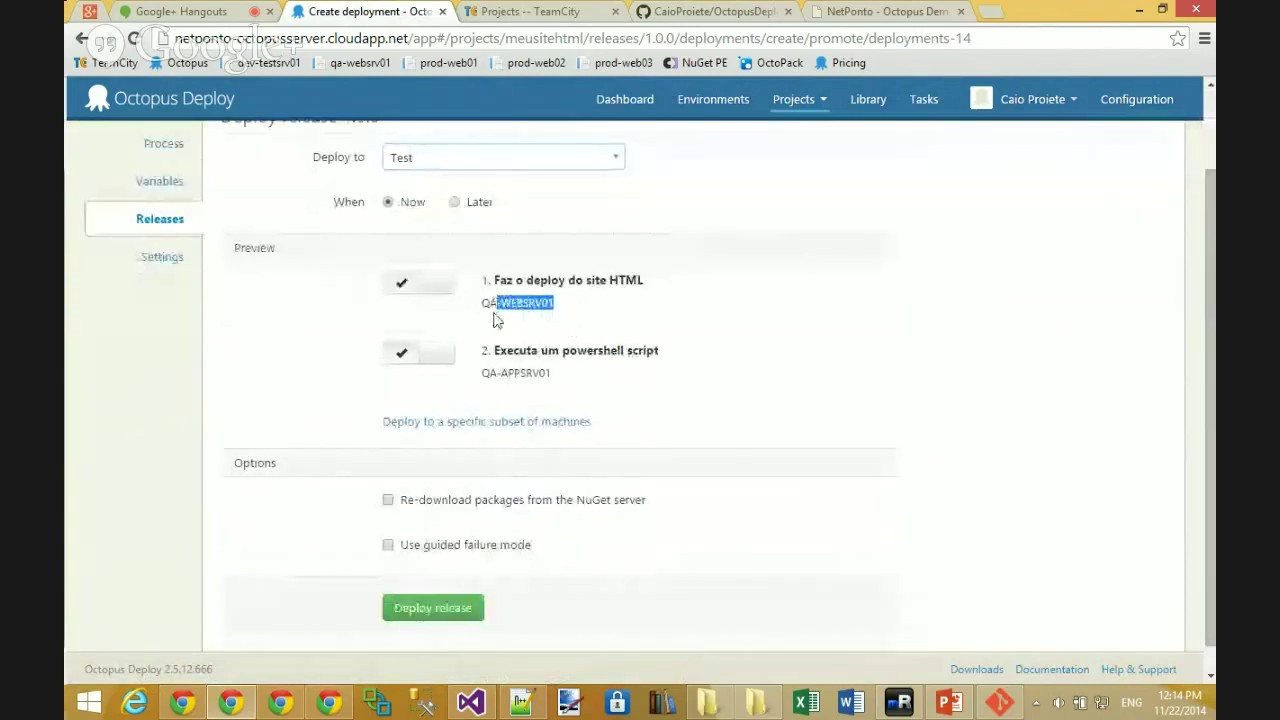
pyautogui.moveTo(560, 369); pyautogui.dragTo(455, 372)
pyautogui.click(935, 383)
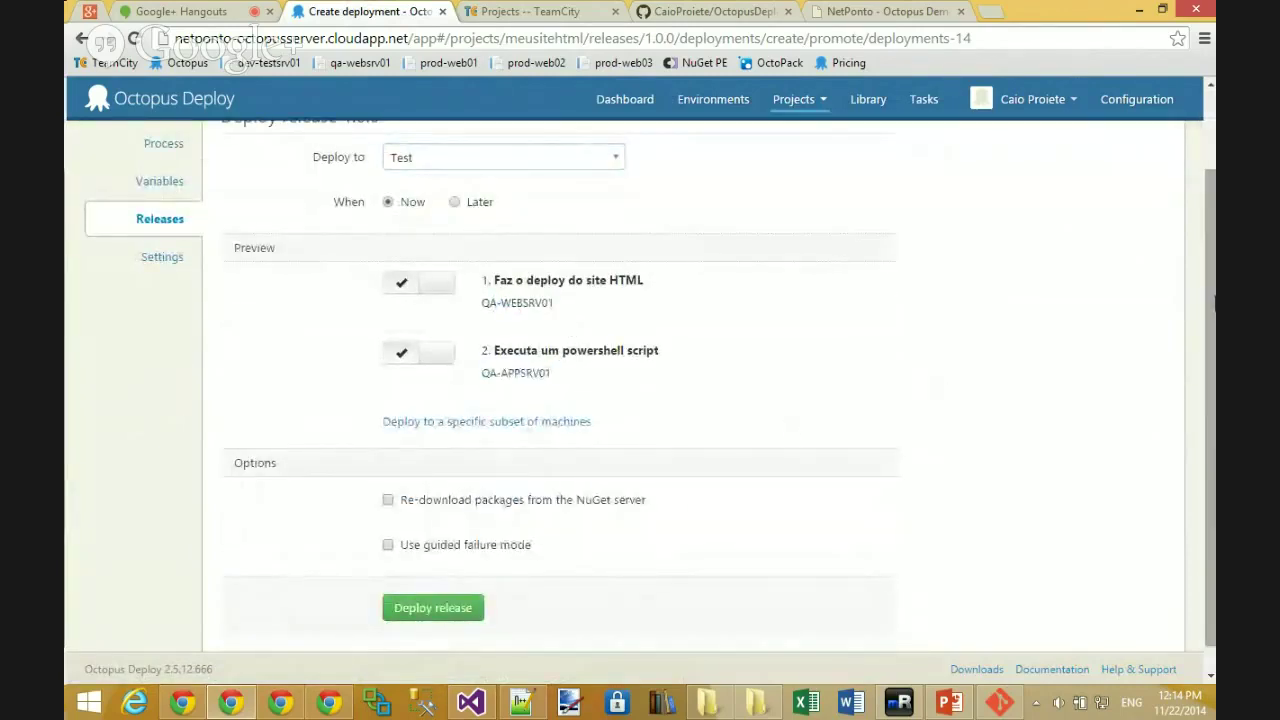
pyautogui.scroll(-1, 486, 514)
pyautogui.click(423, 580)
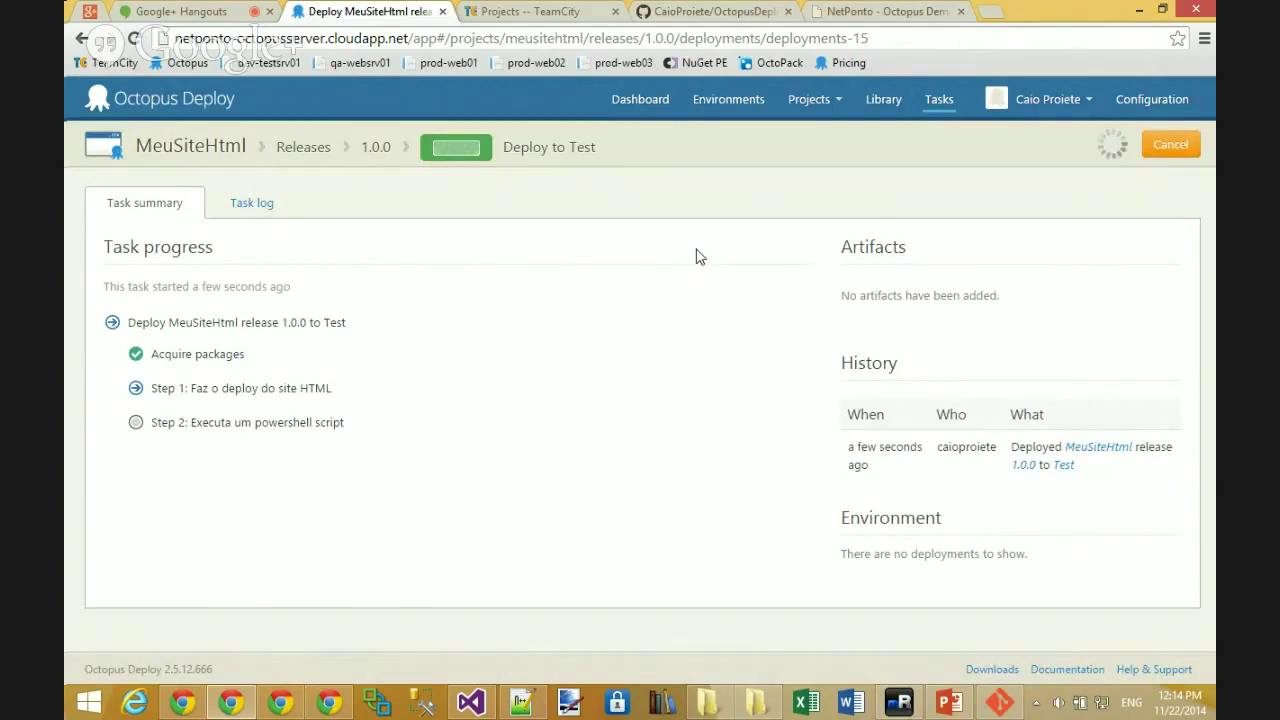
# - Reload qa-websrv01 in Chrome and compare it with dev-testsrv01, both showing Octopus Demo V1.0.0
pyautogui.hotkey('alt', 'Tab')
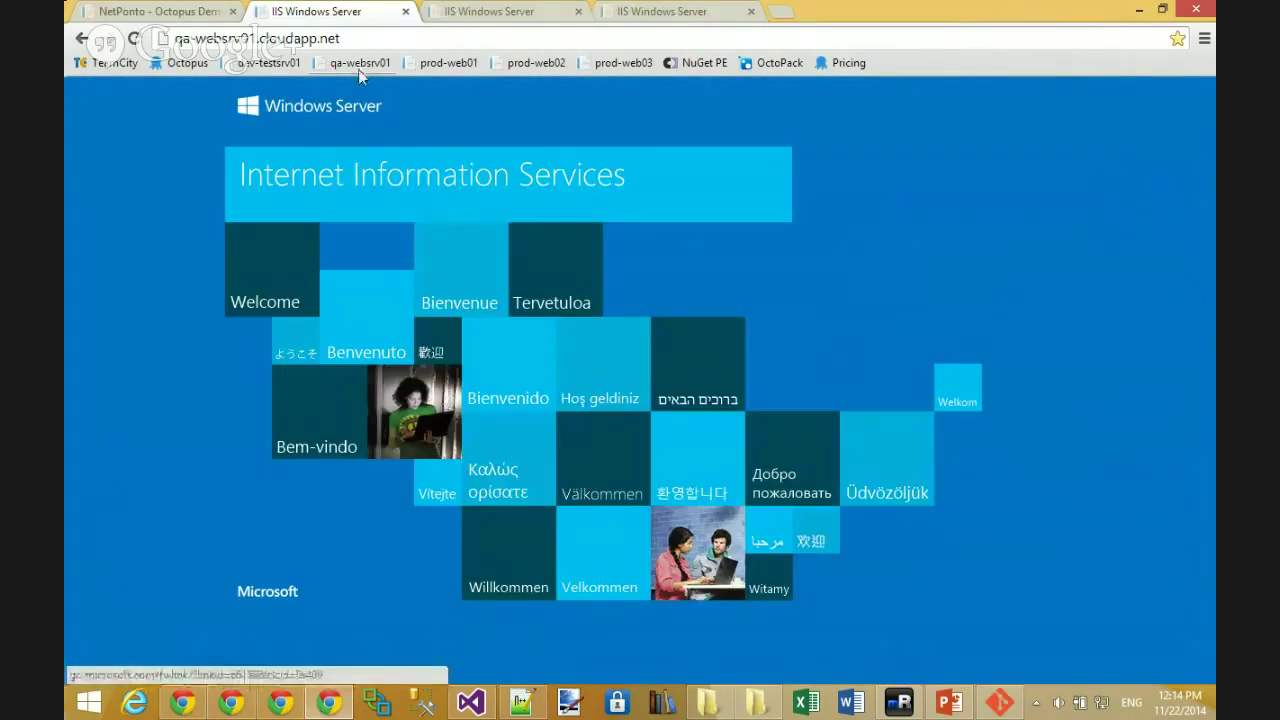
pyautogui.click(138, 42)
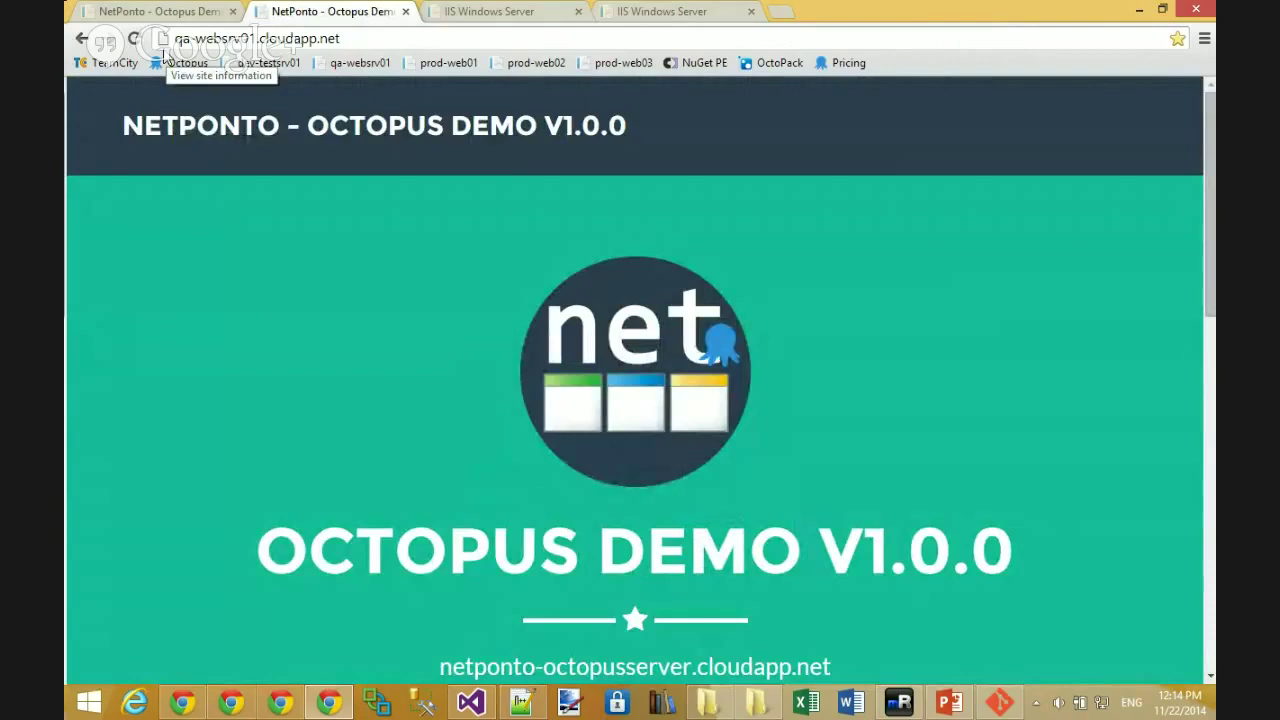
pyautogui.click(162, 11)
pyautogui.click(134, 38)
pyautogui.click(285, 11)
pyautogui.click(225, 18)
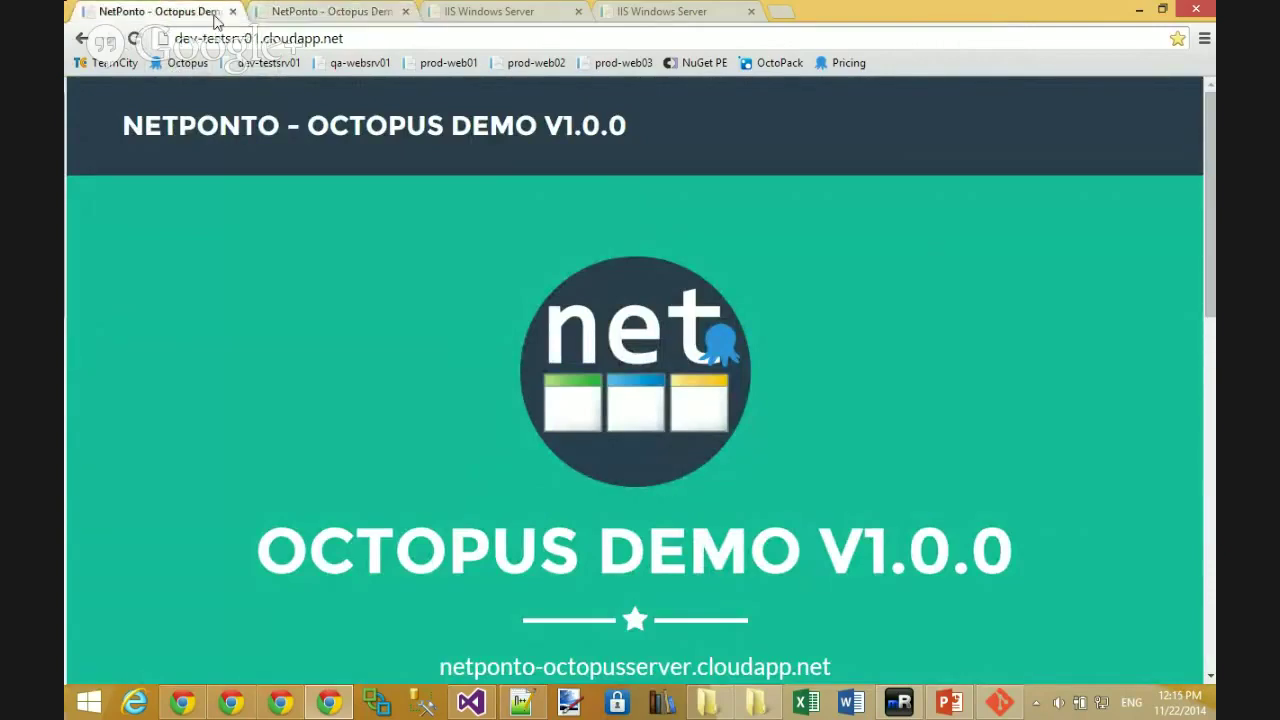
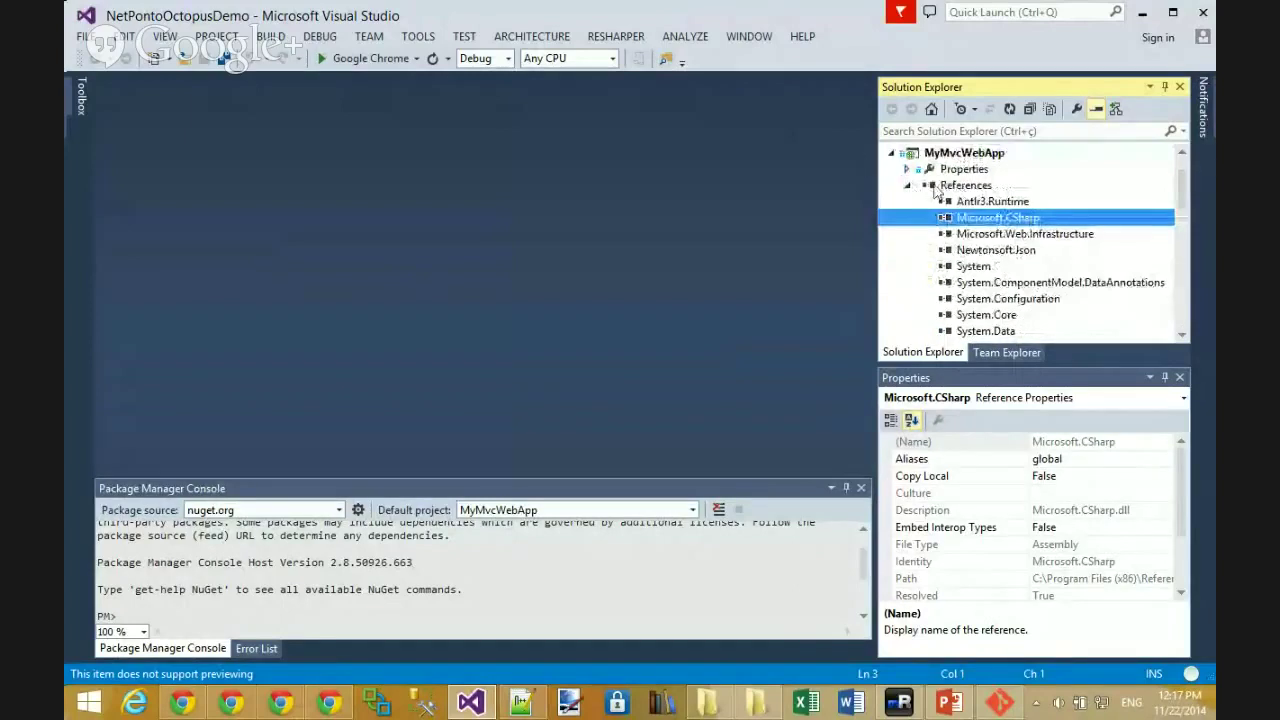
# - Install the OctoPack NuGet package into MyMvcWebApp from the Package Manager Console
pyautogui.doubleClick(934, 187)
pyautogui.click(278, 620)
pyautogui.write('Install-Package OctoPack')
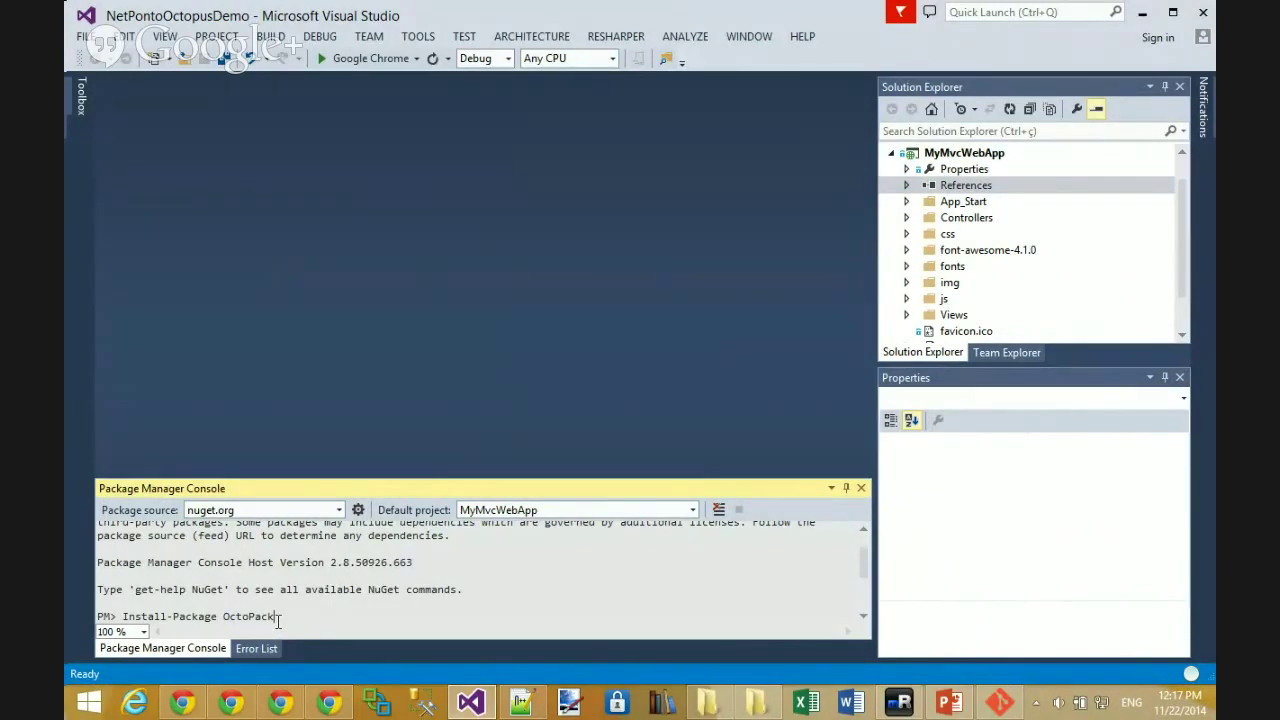
pyautogui.press('Return')
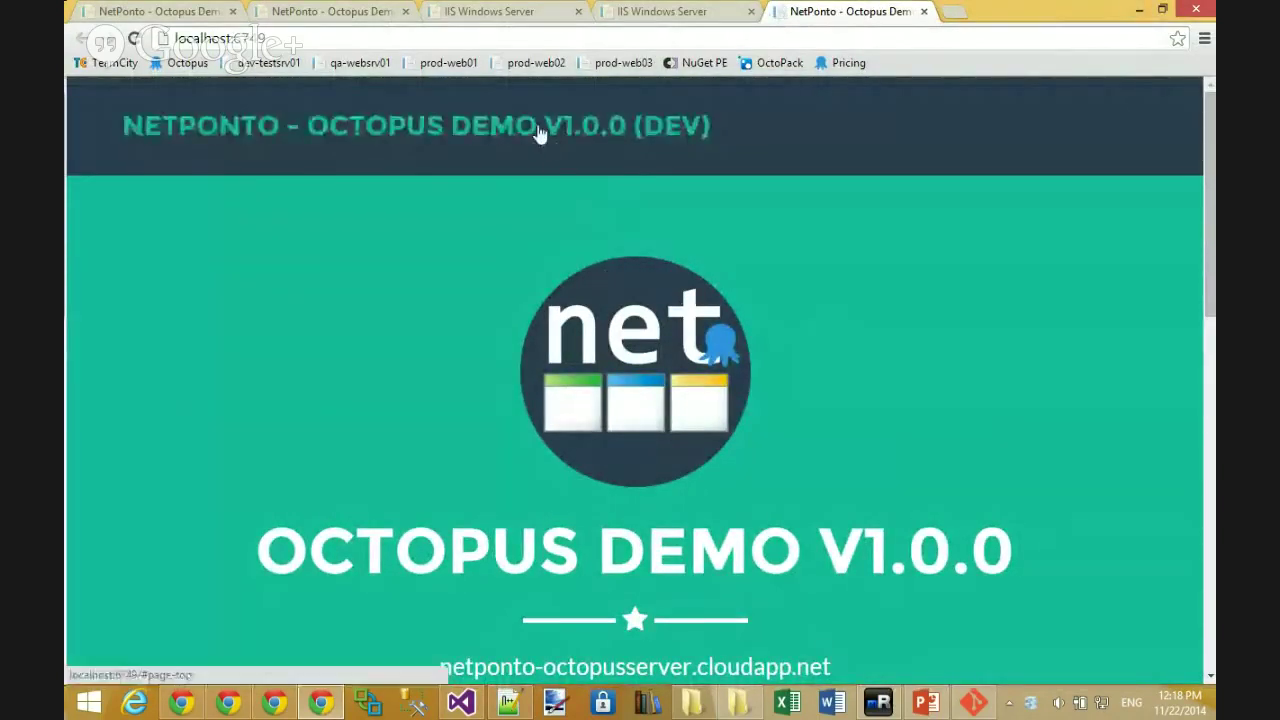
# - Highlight the V1.0.0 (DEV) version and the DEV environment name in the demo site's header
pyautogui.moveTo(786, 124); pyautogui.dragTo(540, 128)
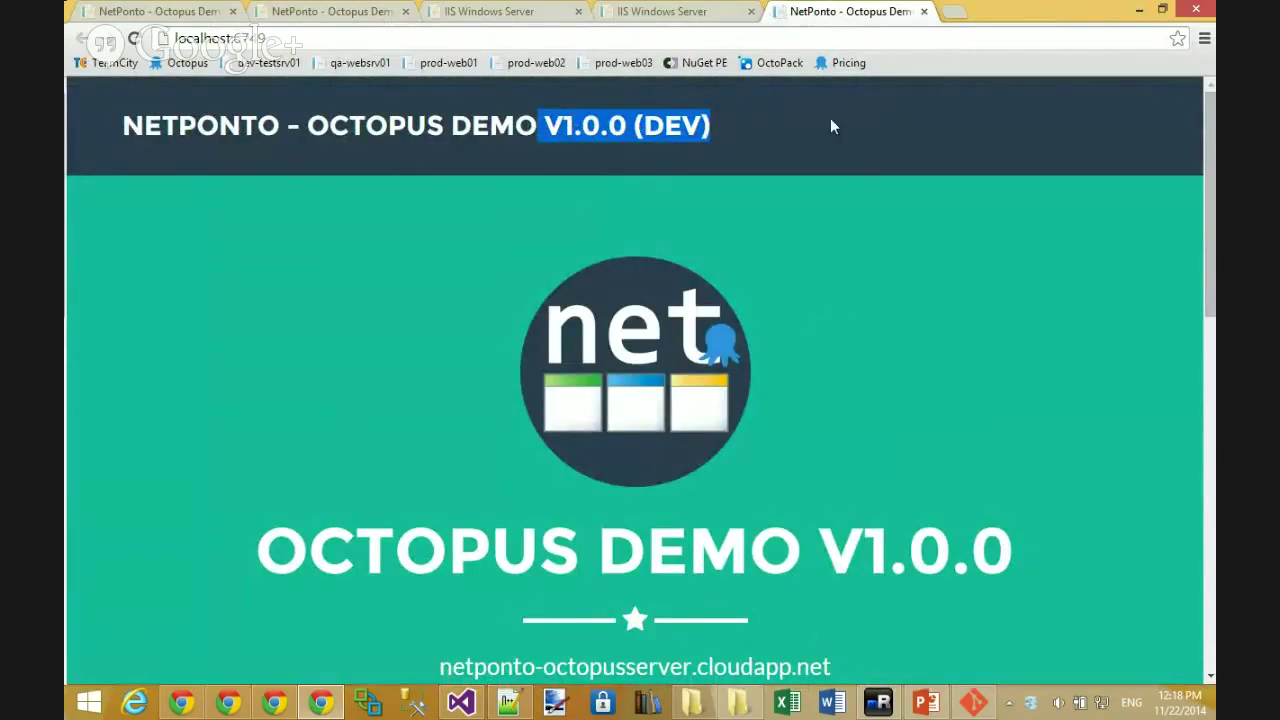
pyautogui.moveTo(783, 125); pyautogui.dragTo(650, 133)
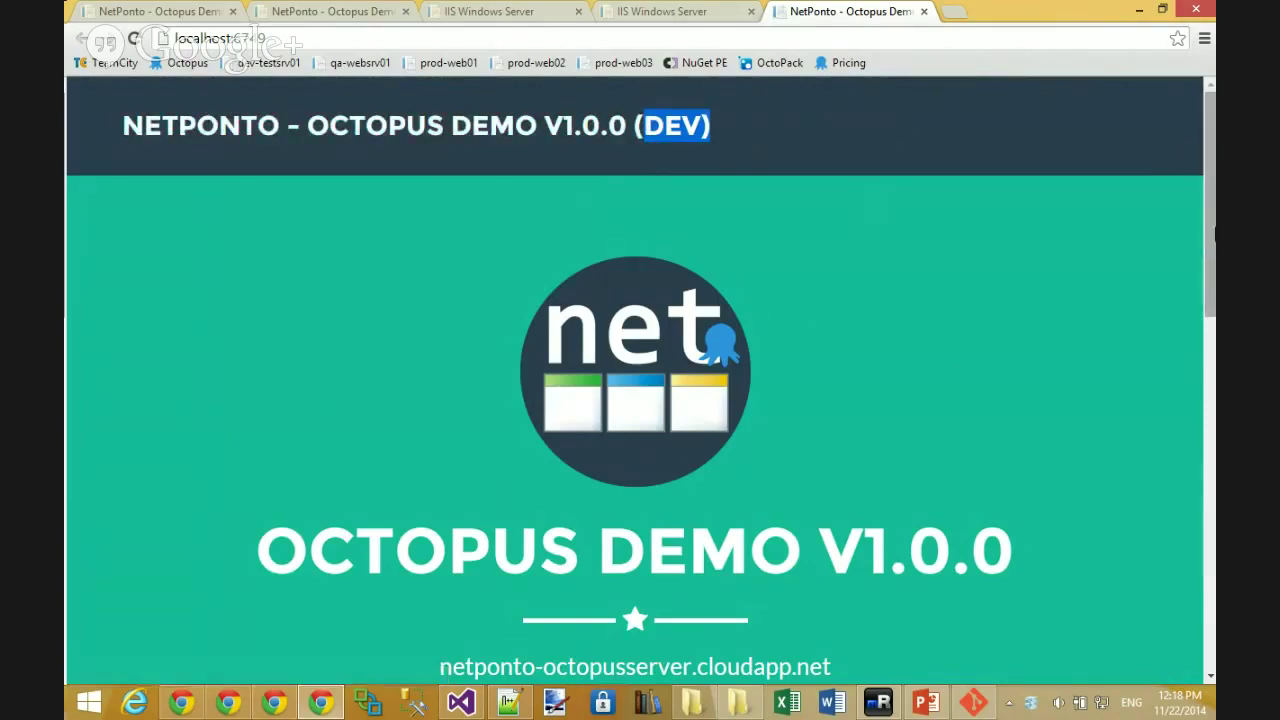
pyautogui.scroll(-2, 1070, 480)
pyautogui.moveTo(1060, 323); pyautogui.dragTo(860, 320)
pyautogui.moveTo(714, 125); pyautogui.dragTo(668, 125)
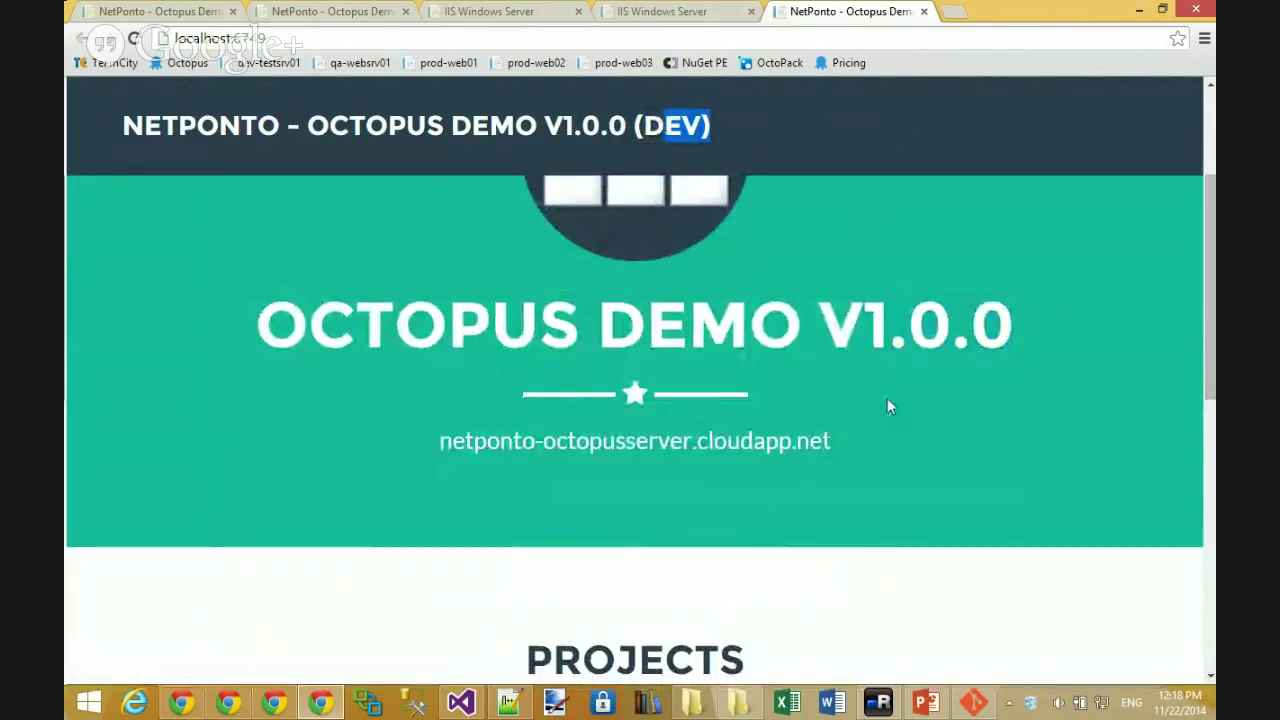
pyautogui.hotkey('alt', 'Tab')
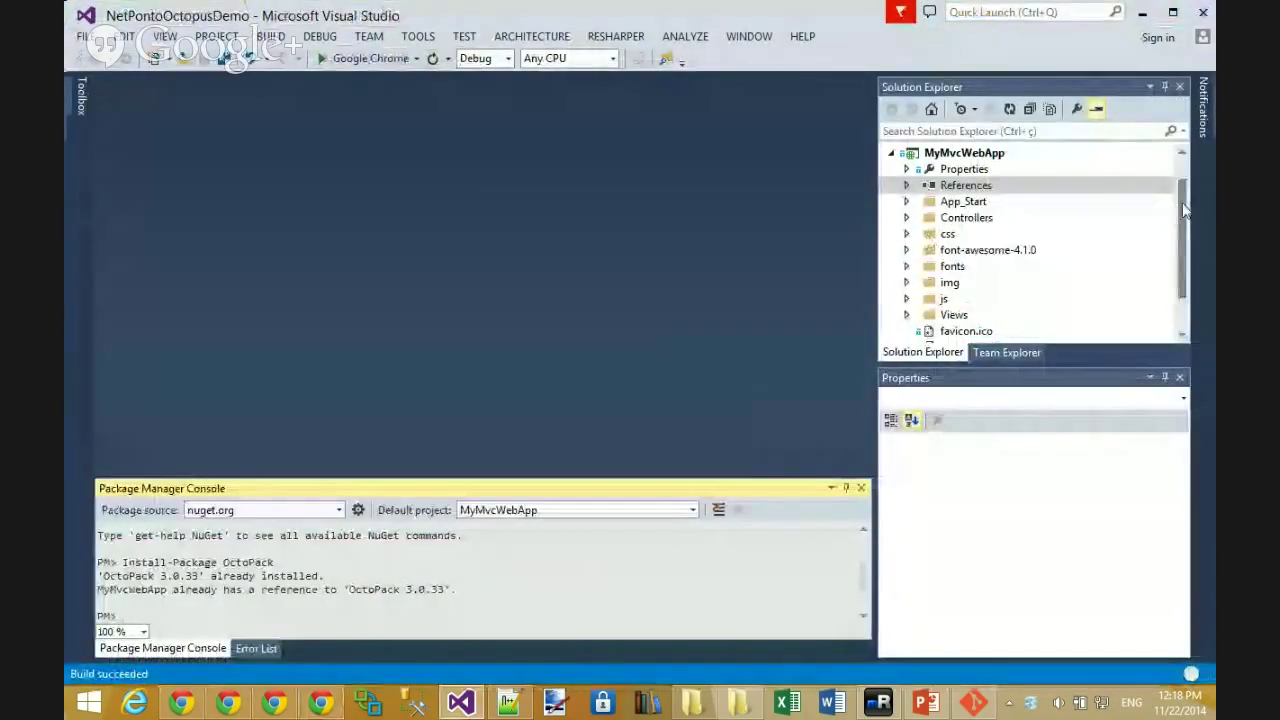
# - Open Global.asax.cs and select the static Version field and its assembly-version expression
pyautogui.click(965, 185)
pyautogui.scroll(-1, 960, 250)
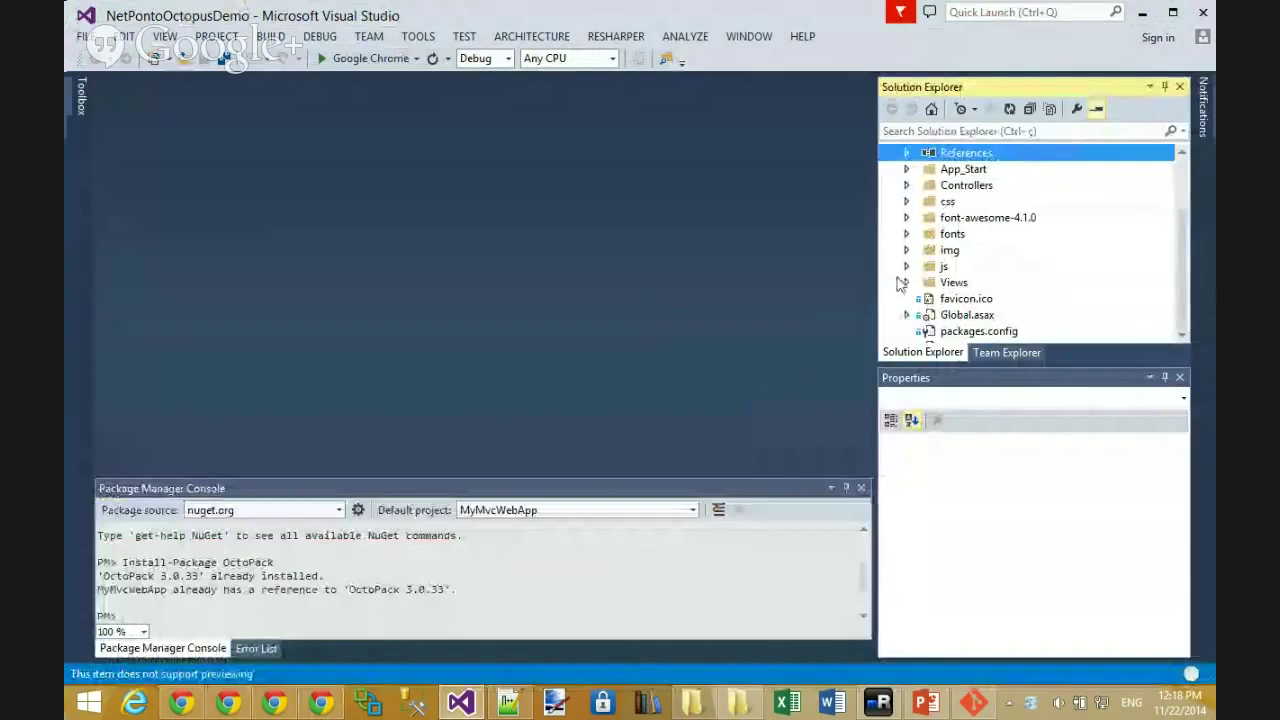
pyautogui.click(907, 315)
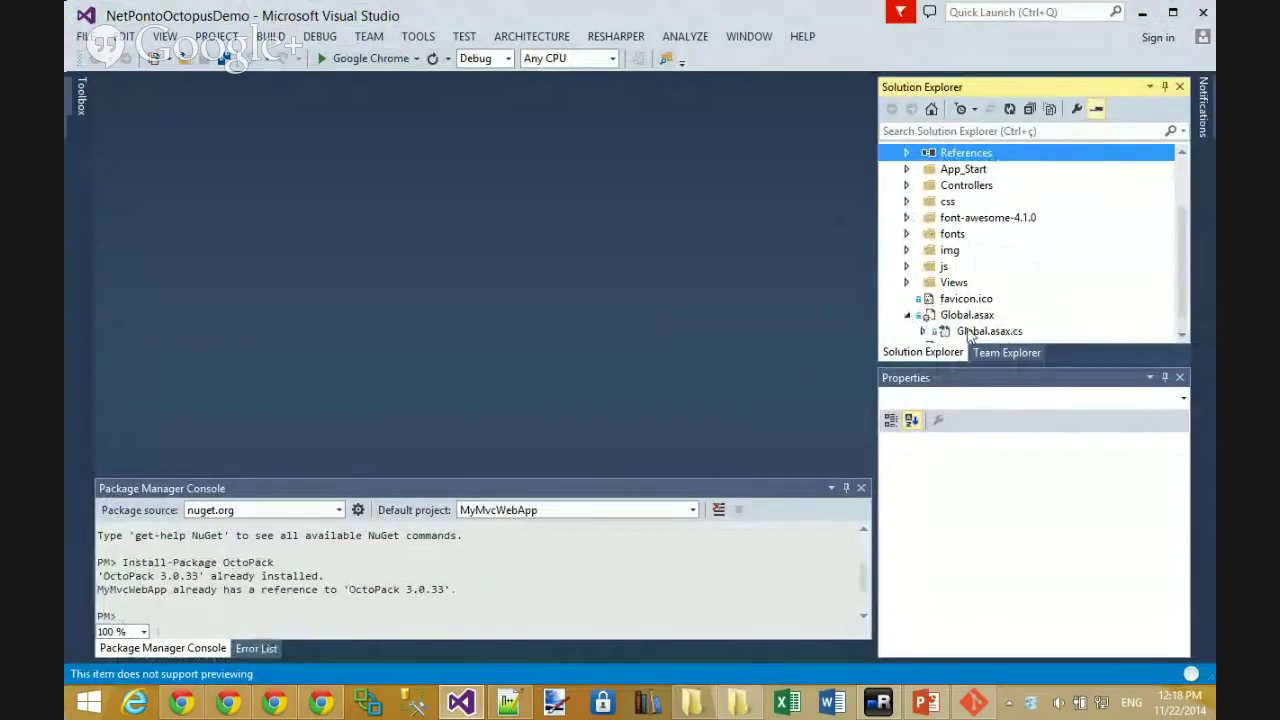
pyautogui.click(966, 331)
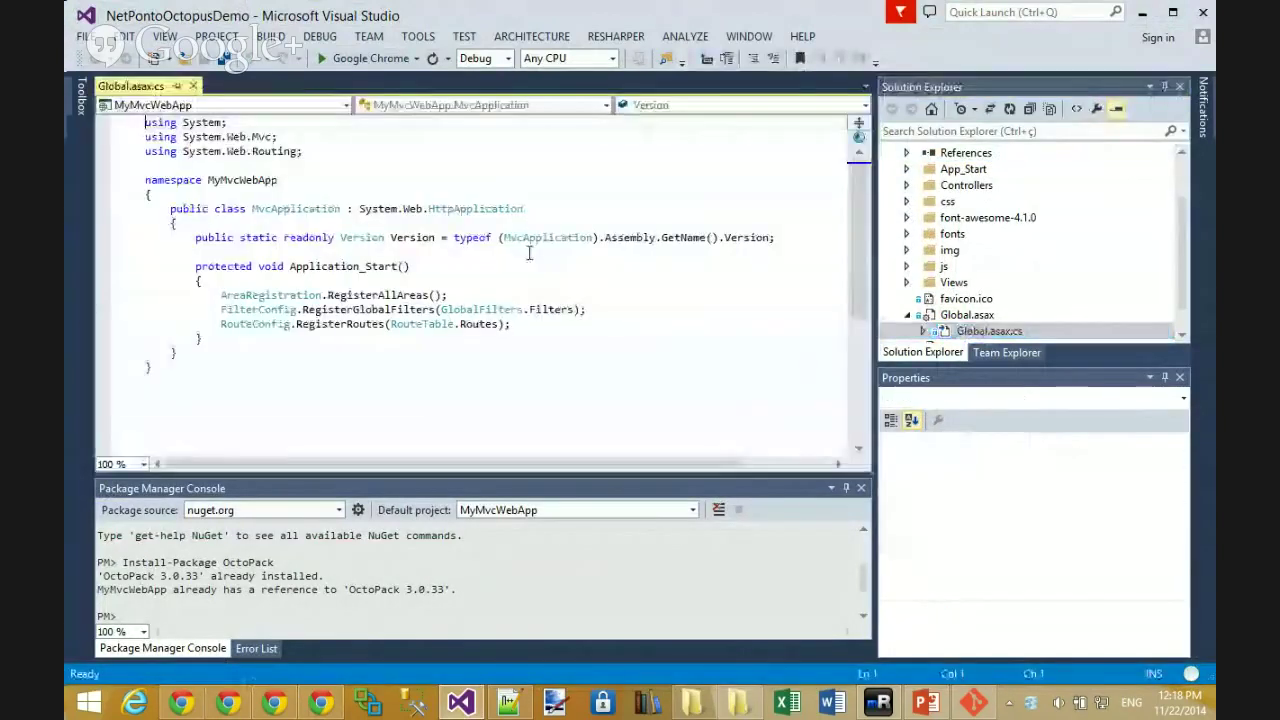
pyautogui.click(560, 282)
pyautogui.scroll(-3, 556, 274)
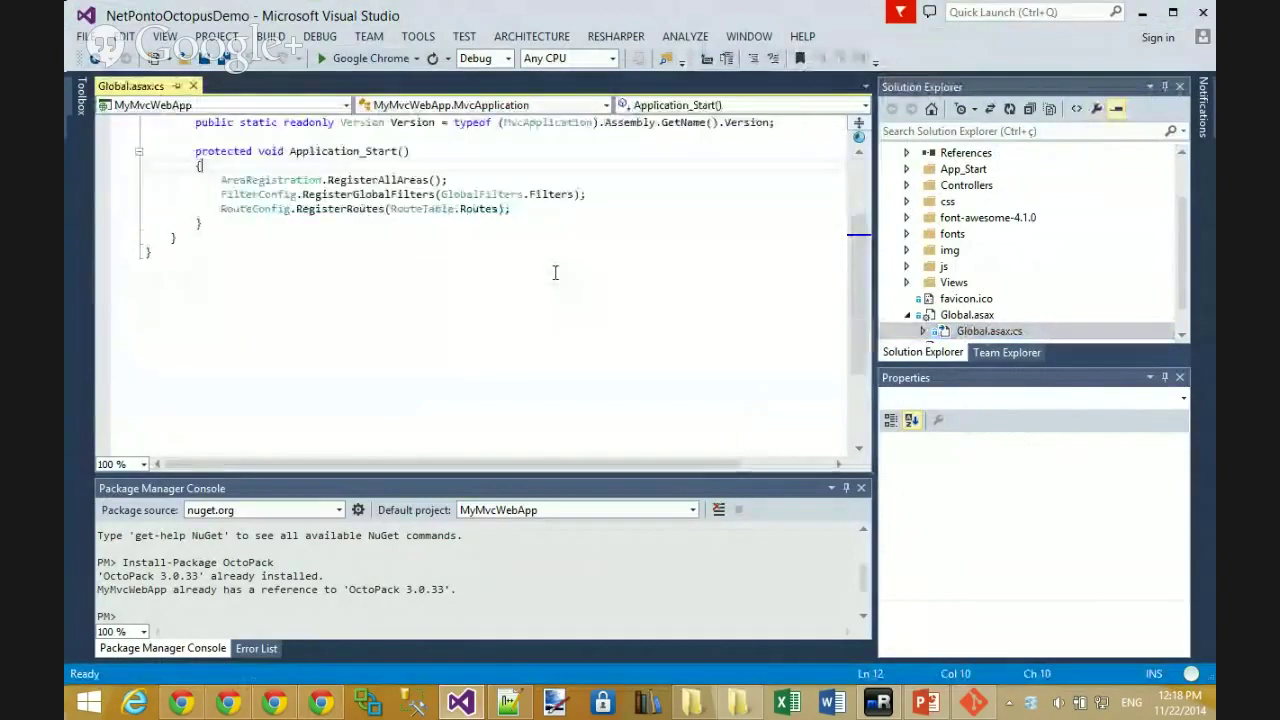
pyautogui.scroll(1, 554, 271)
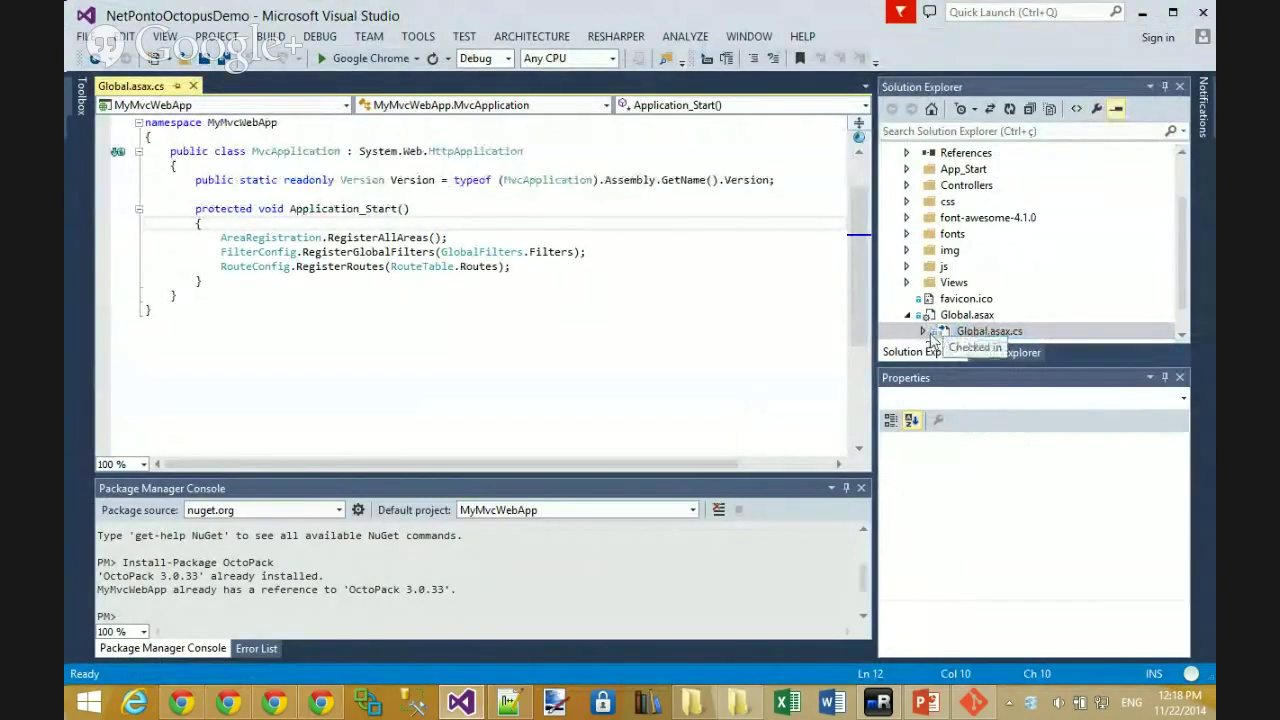
pyautogui.click(367, 180)
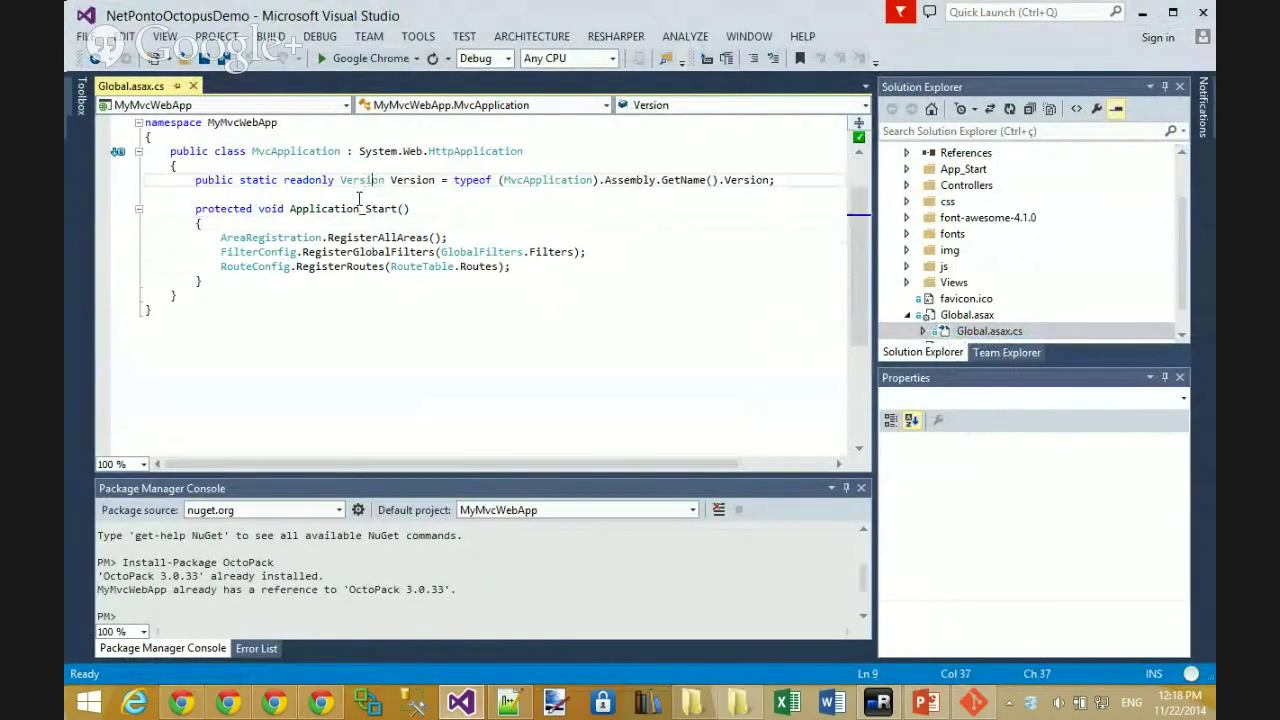
pyautogui.keyDown('ctrl'); pyautogui.scroll(5, 360, 200); pyautogui.keyUp('ctrl')
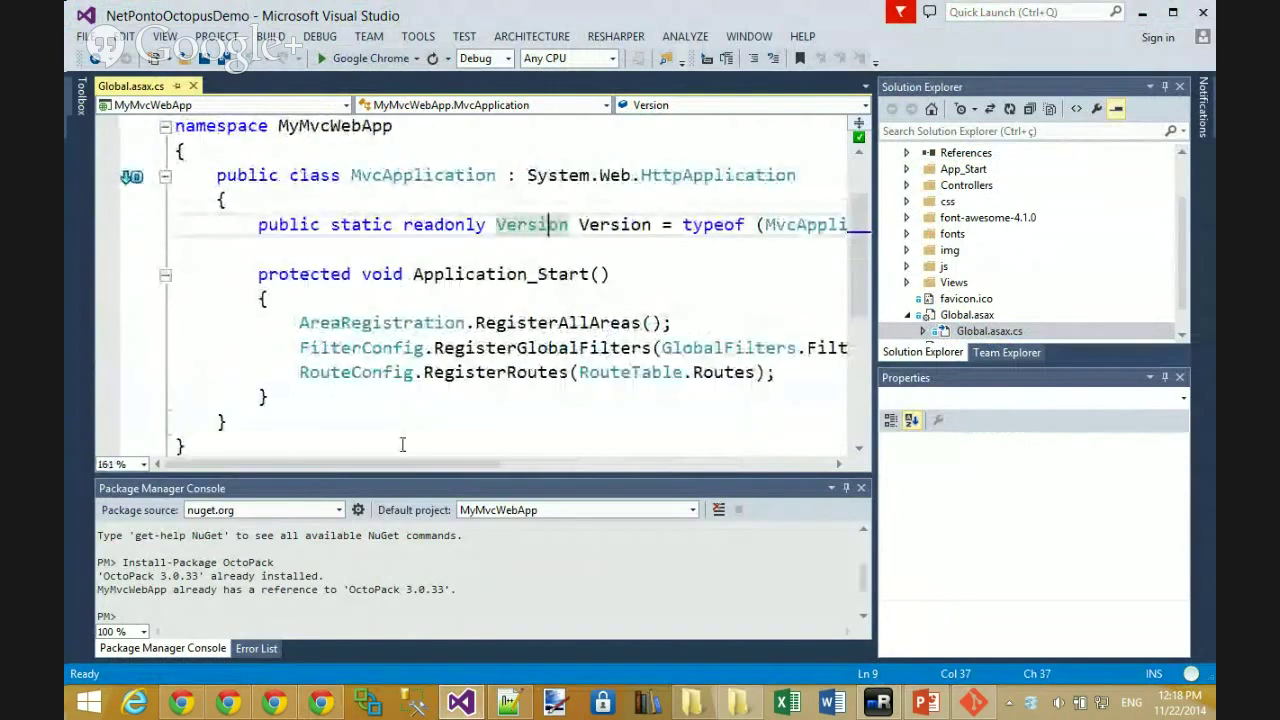
pyautogui.moveTo(402, 464); pyautogui.dragTo(617, 464)
pyautogui.moveTo(742, 224); pyautogui.dragTo(210, 226)
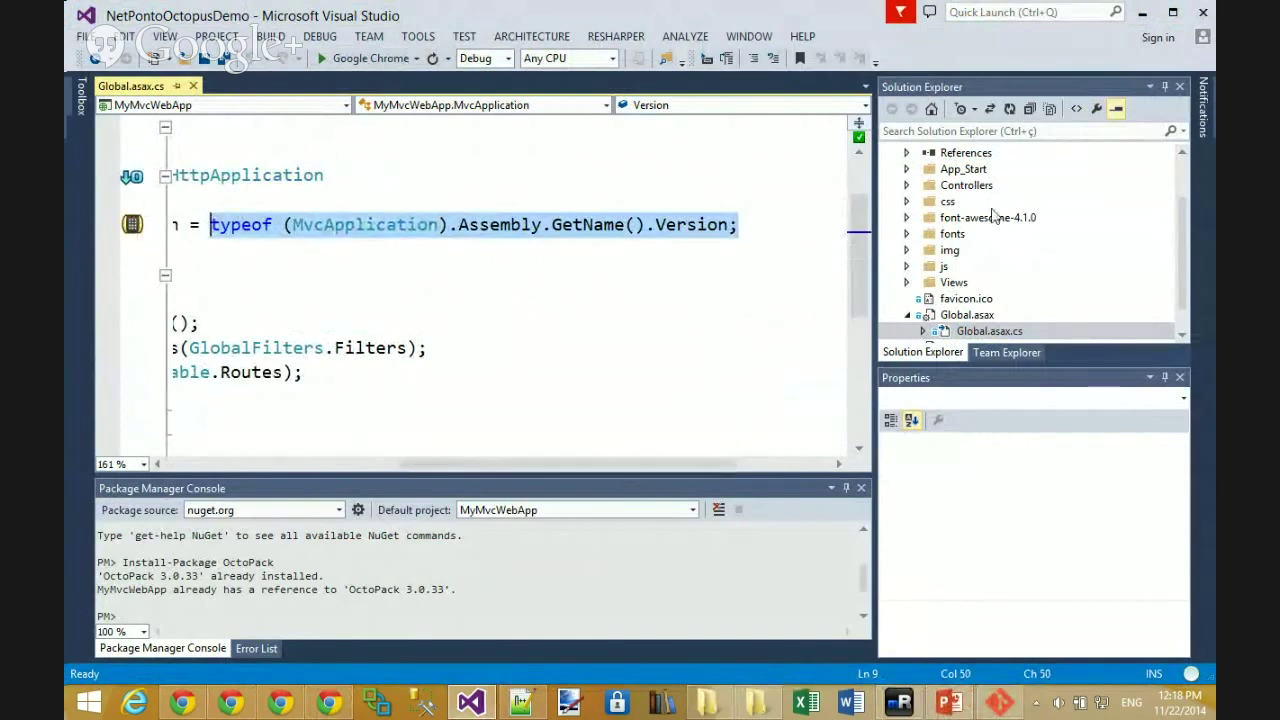
# - Open Views/Shared/_Layout.cshtml and select MvcApplication.Version.ToString(3) in the page title
pyautogui.click(907, 282)
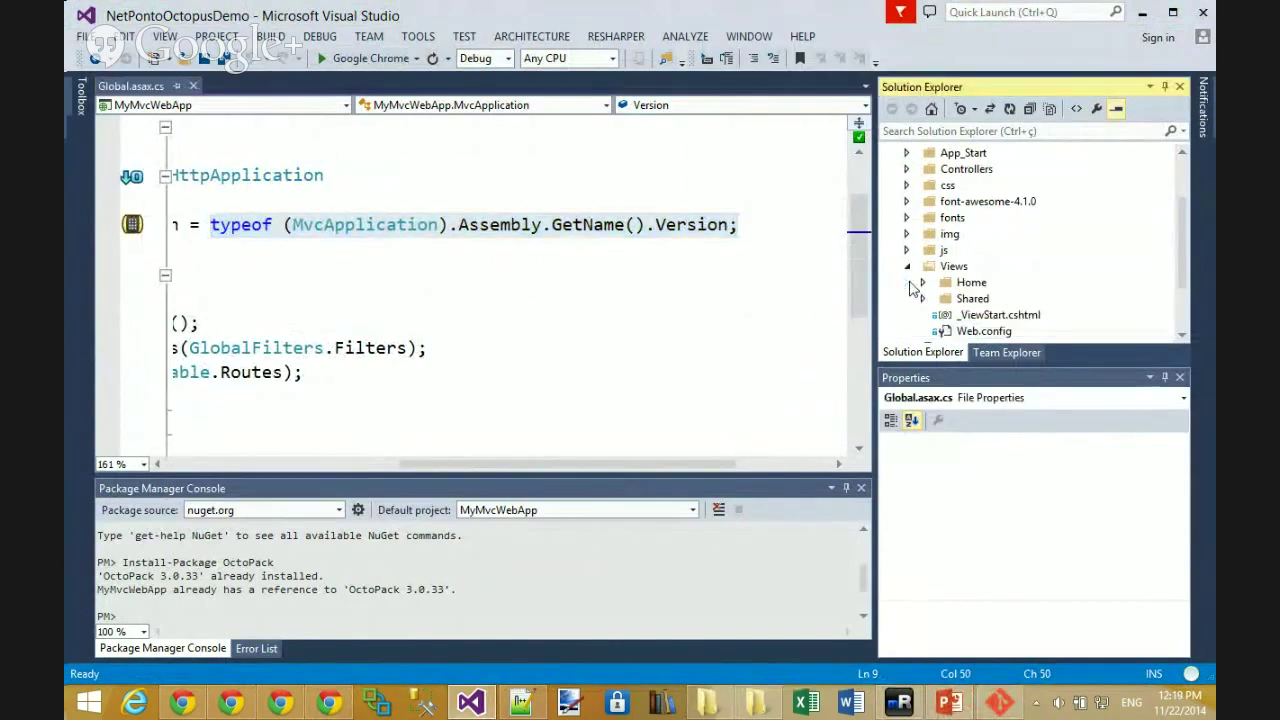
pyautogui.click(923, 284)
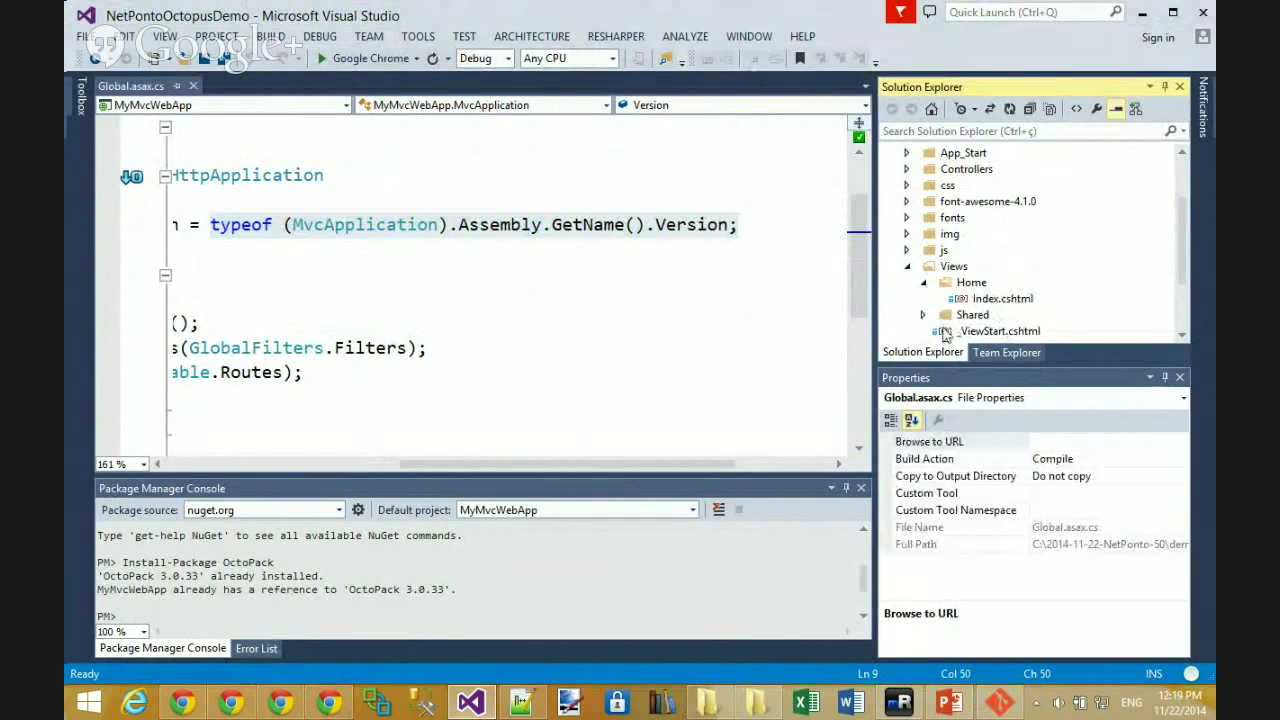
pyautogui.click(924, 316)
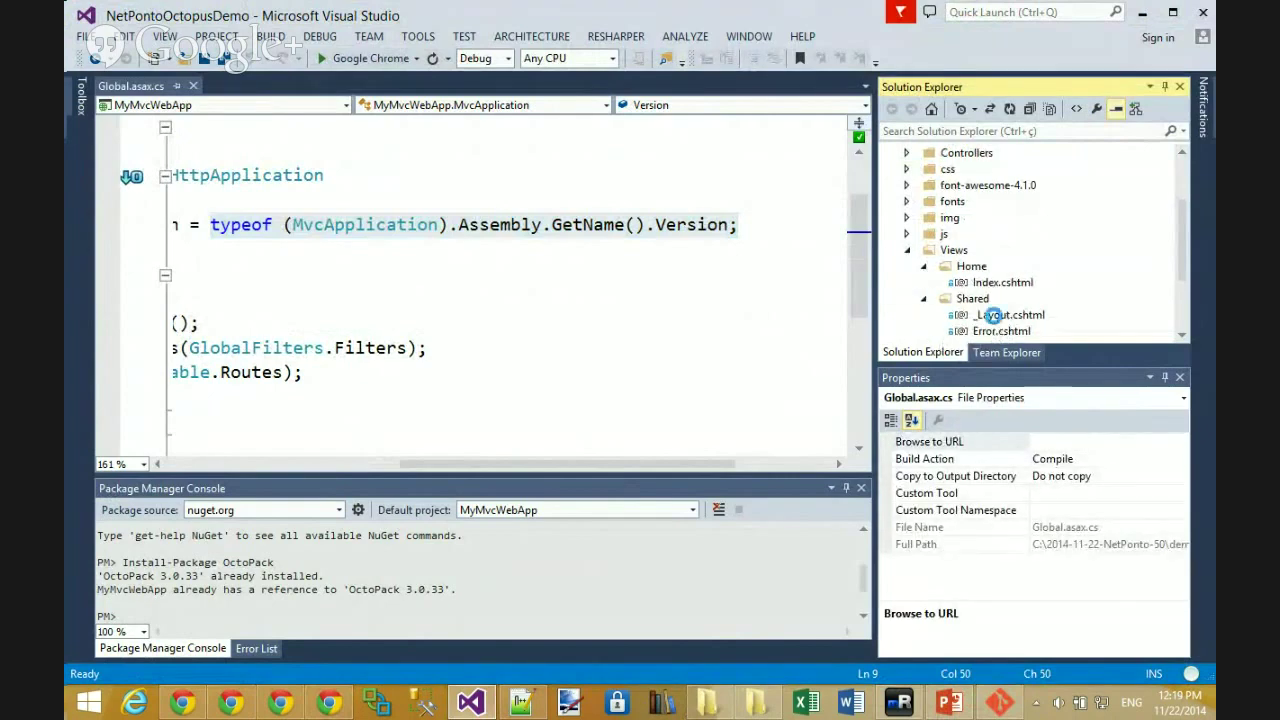
pyautogui.click(1000, 315)
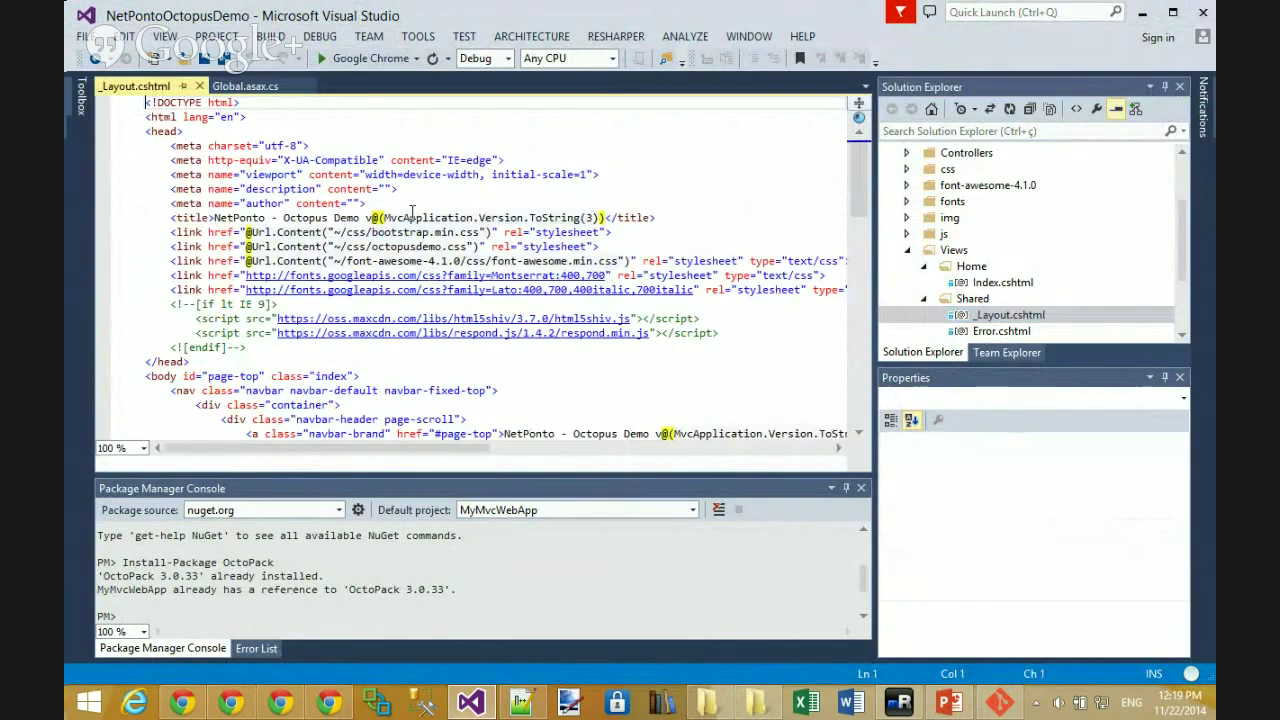
pyautogui.click(406, 217)
pyautogui.hotkey('shift', 'End')
pyautogui.scroll(5, 408, 212)
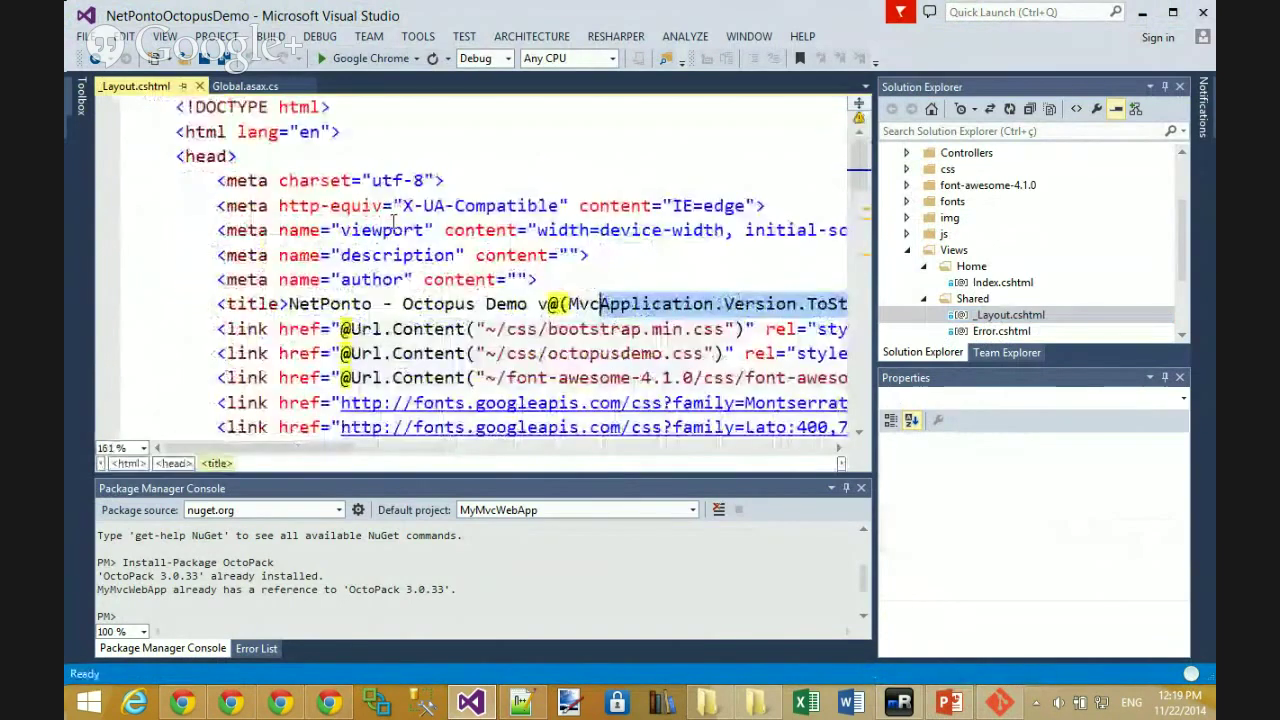
pyautogui.hscroll(3, 545, 328)
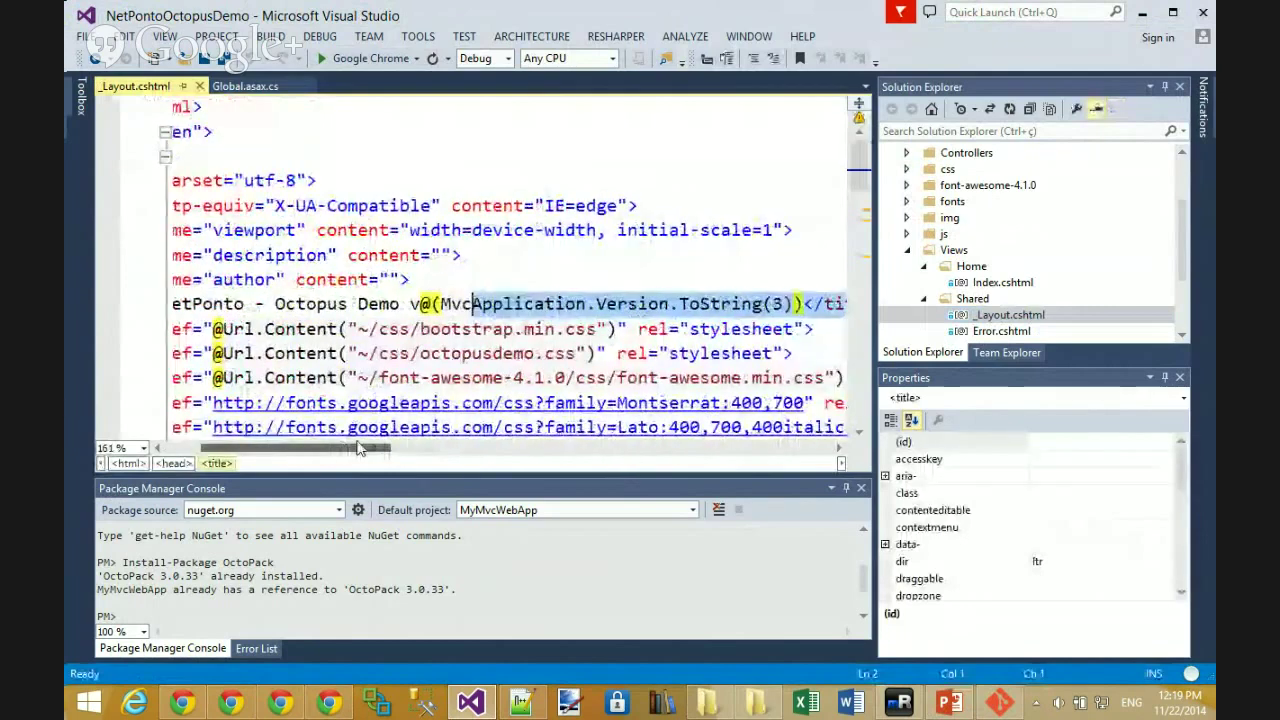
pyautogui.moveTo(399, 304); pyautogui.dragTo(743, 300)
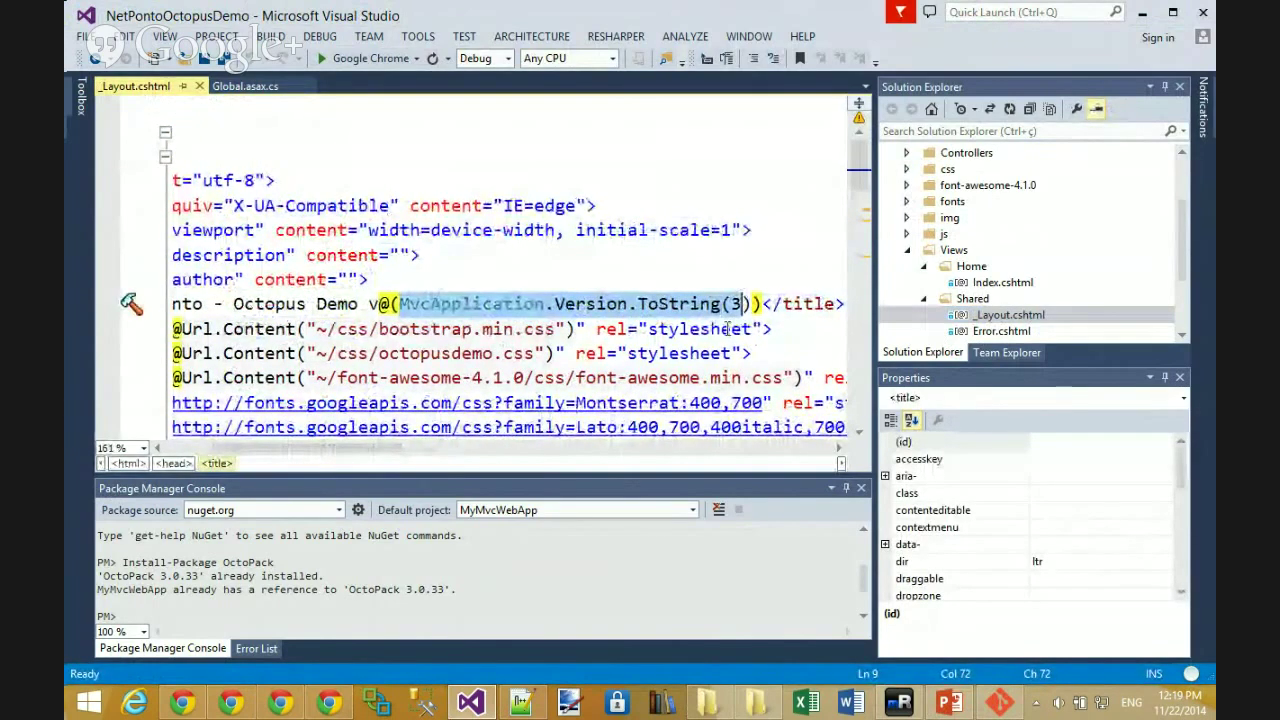
pyautogui.click(1020, 314)
pyautogui.scroll(-3, 1020, 300)
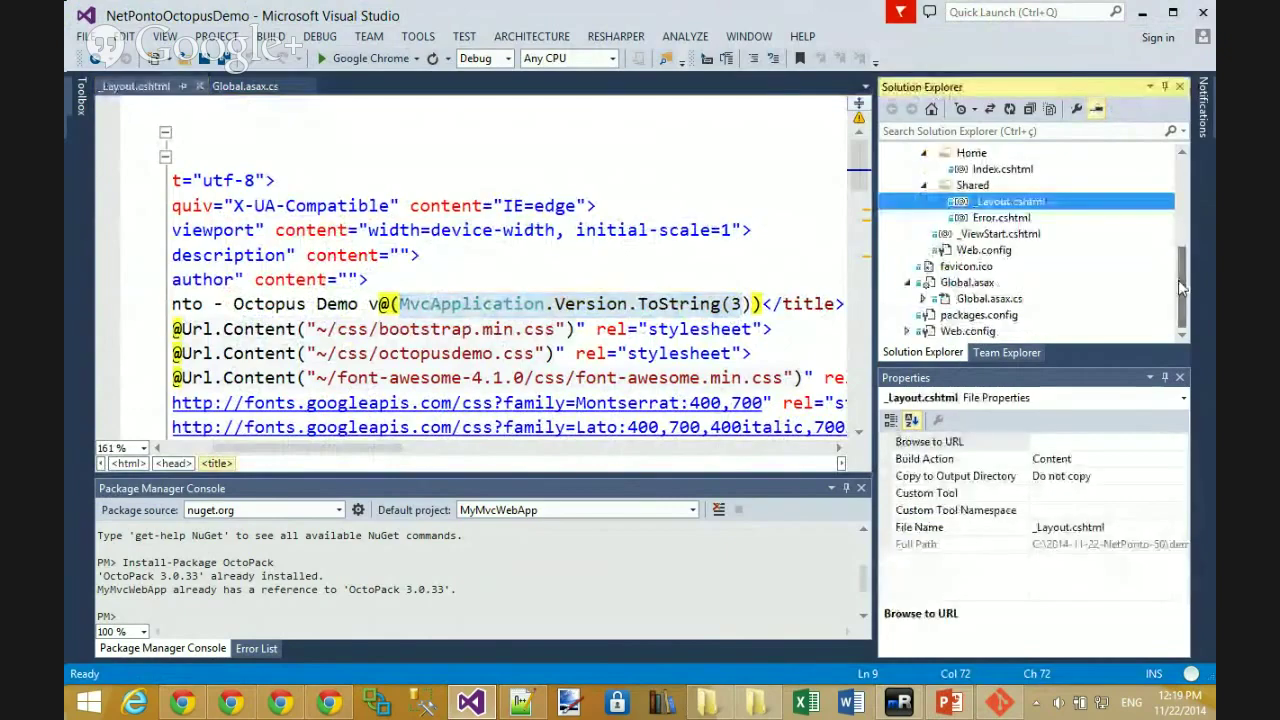
# - Open Web.config and highlight the EnvironmentName setting and its DEV value
pyautogui.doubleClick(967, 331)
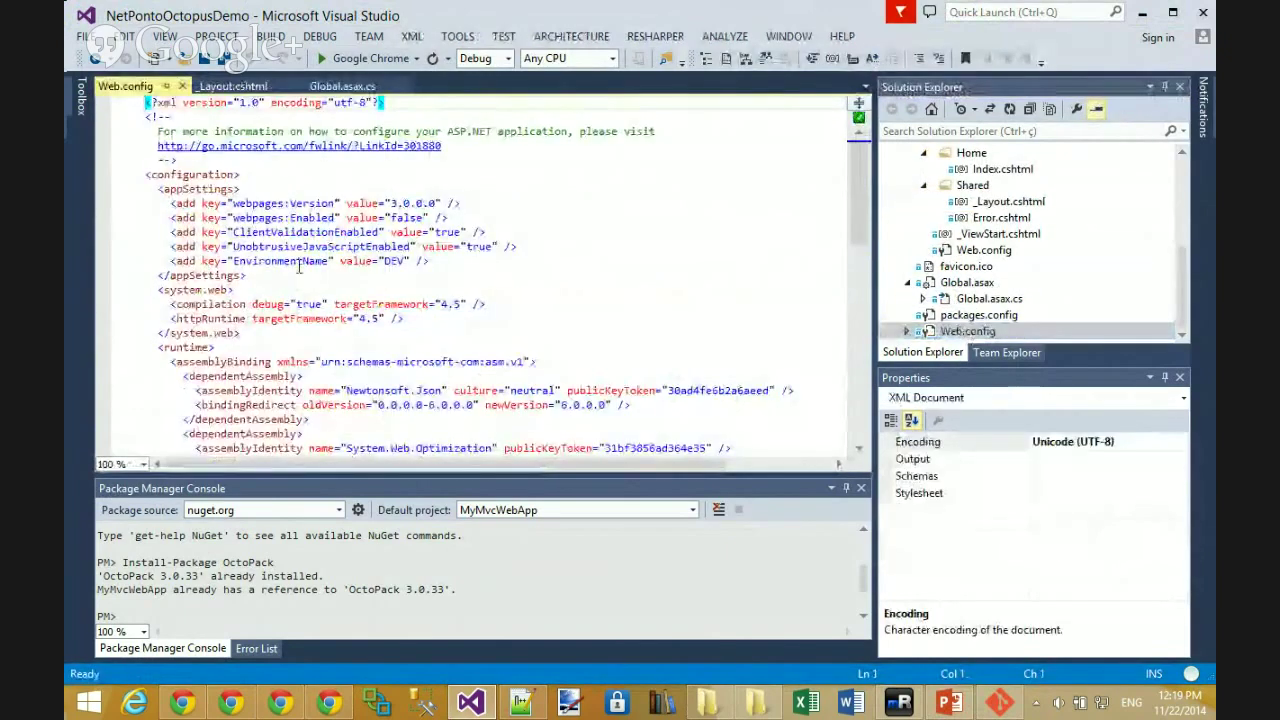
pyautogui.scroll(6, 230, 246)
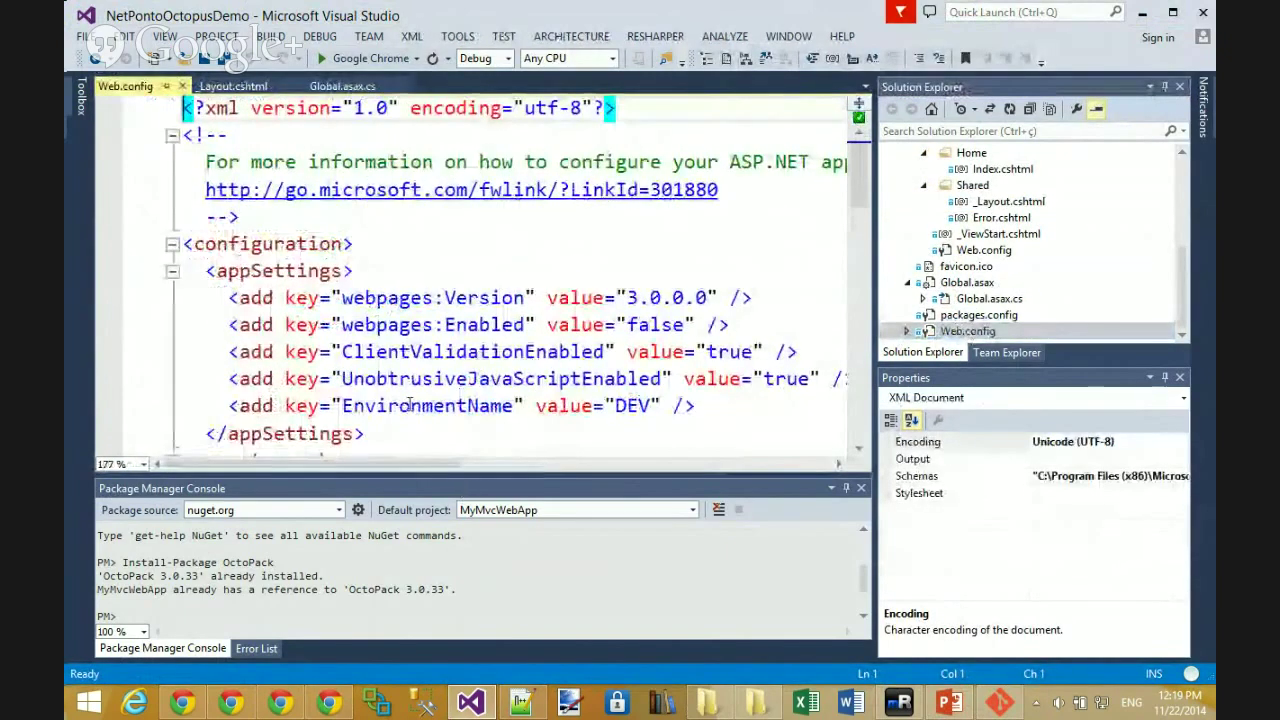
pyautogui.doubleClick(410, 406)
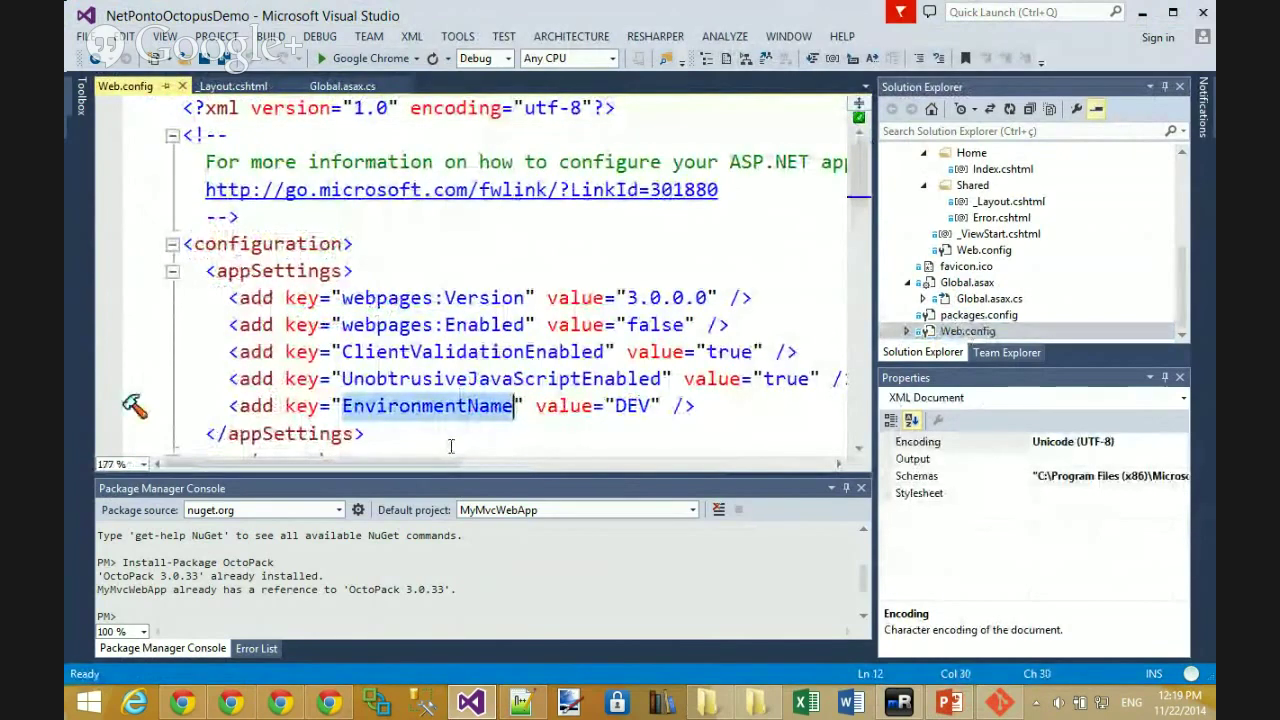
pyautogui.doubleClick(631, 406)
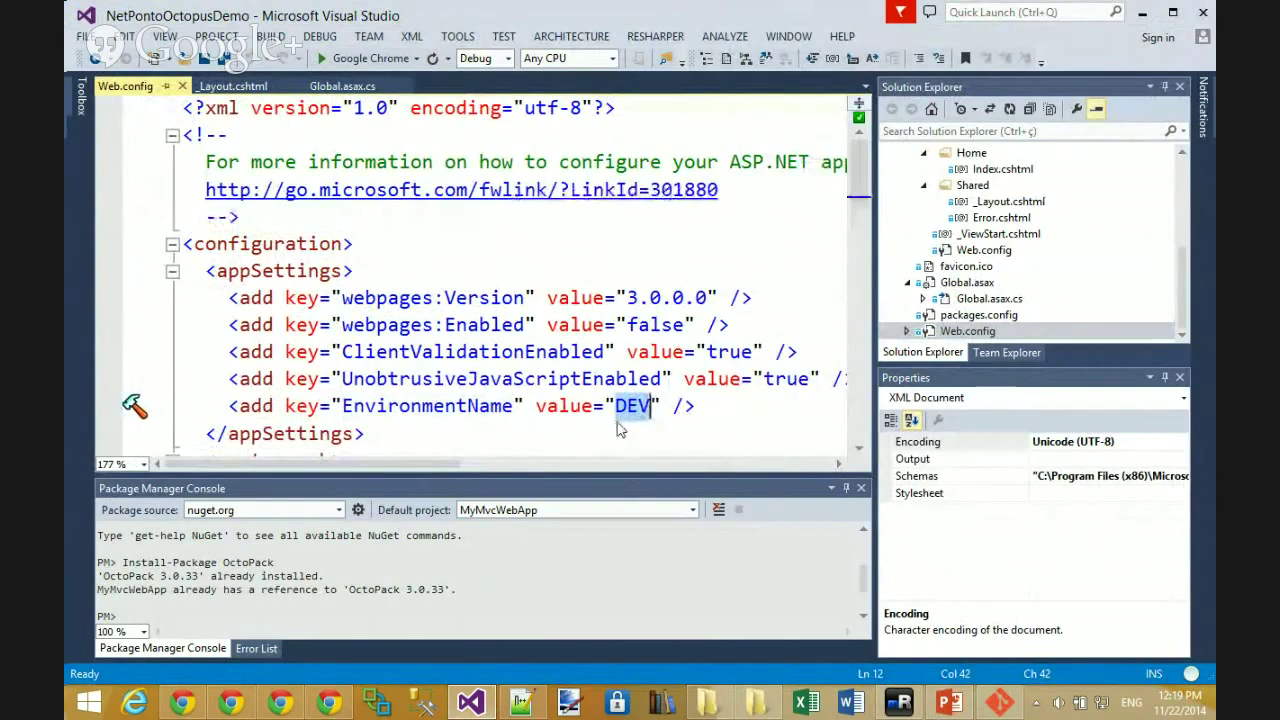
# - Open the Web.Debug.config and Web.Release.config transforms, then return to Web.config
pyautogui.click(918, 331)
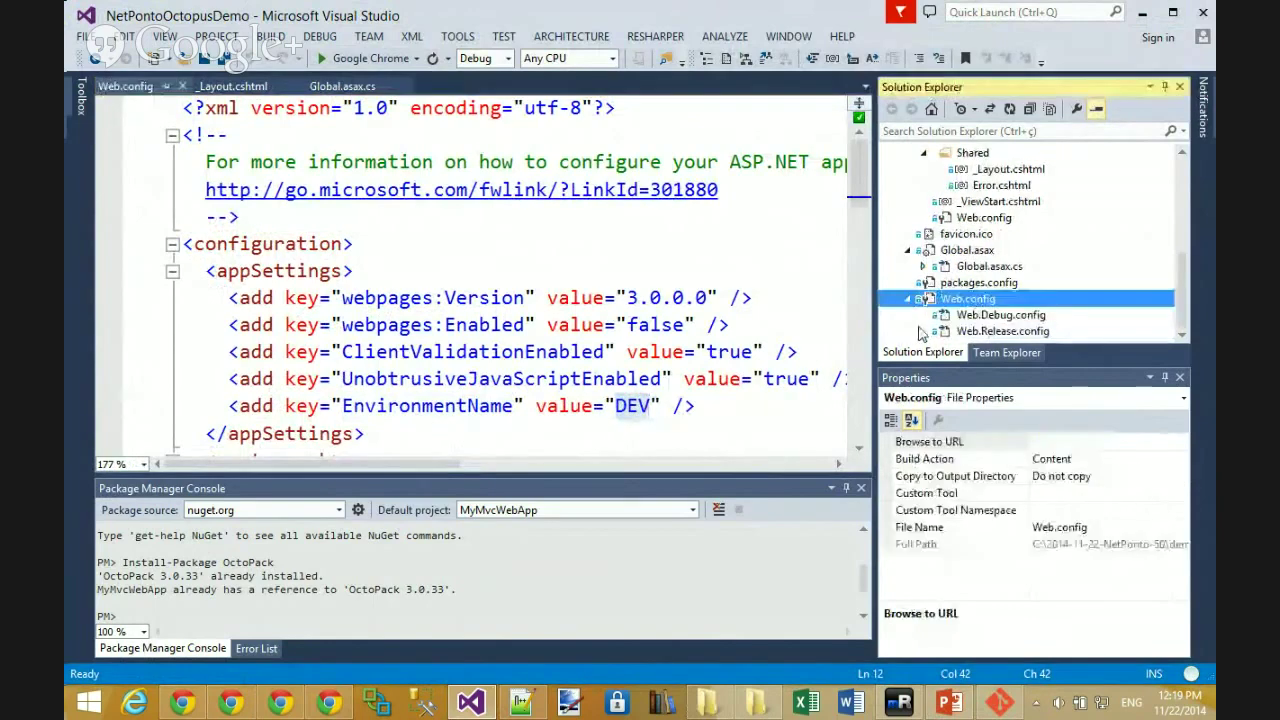
pyautogui.doubleClick(1000, 315)
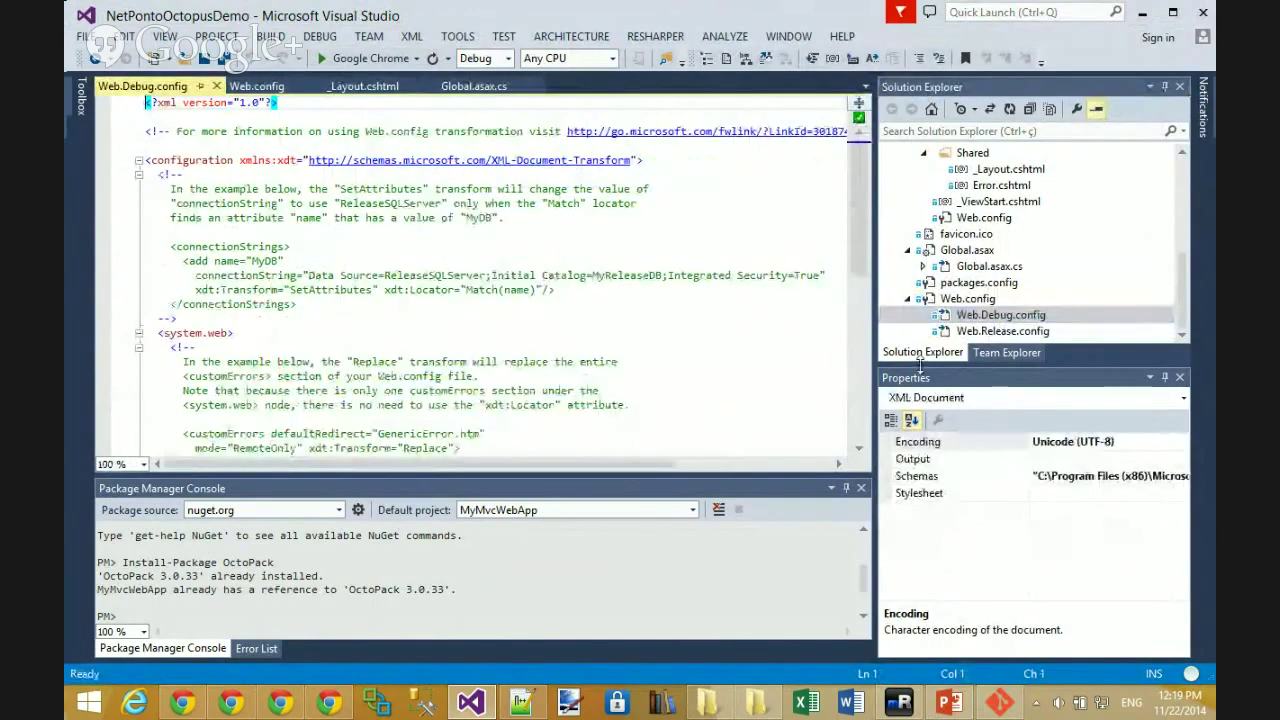
pyautogui.doubleClick(1000, 331)
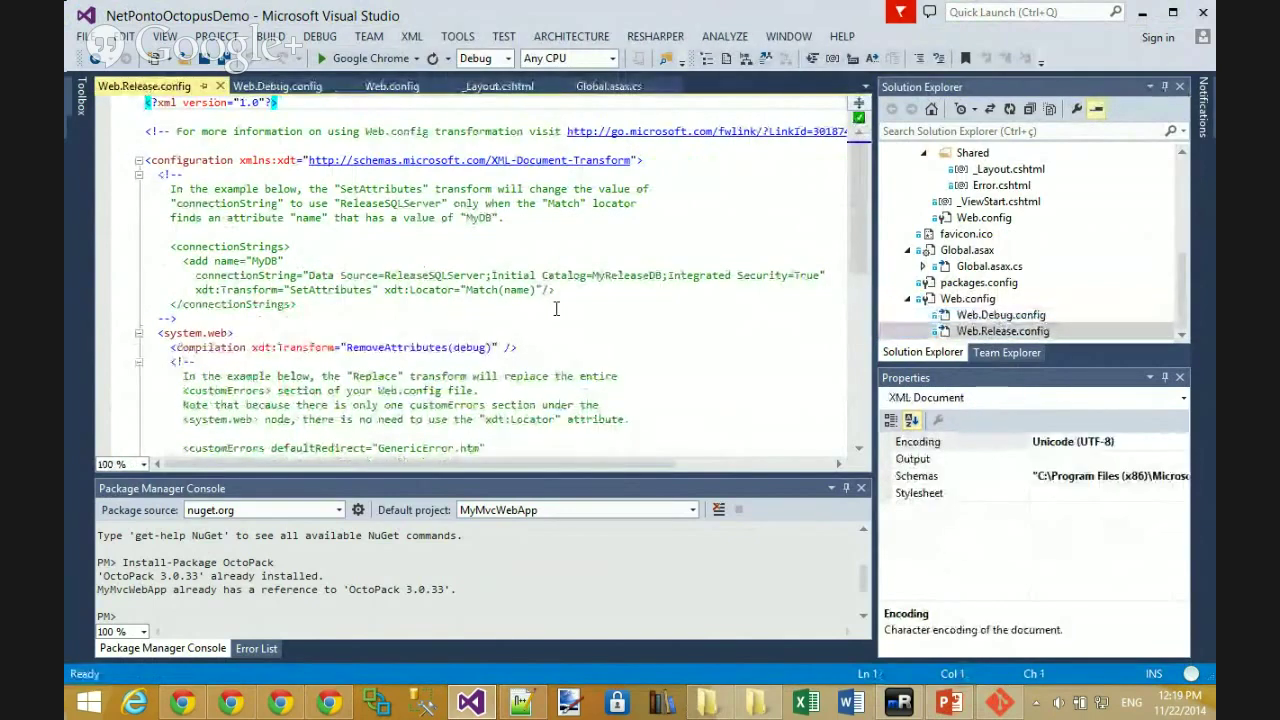
pyautogui.doubleClick(967, 298)
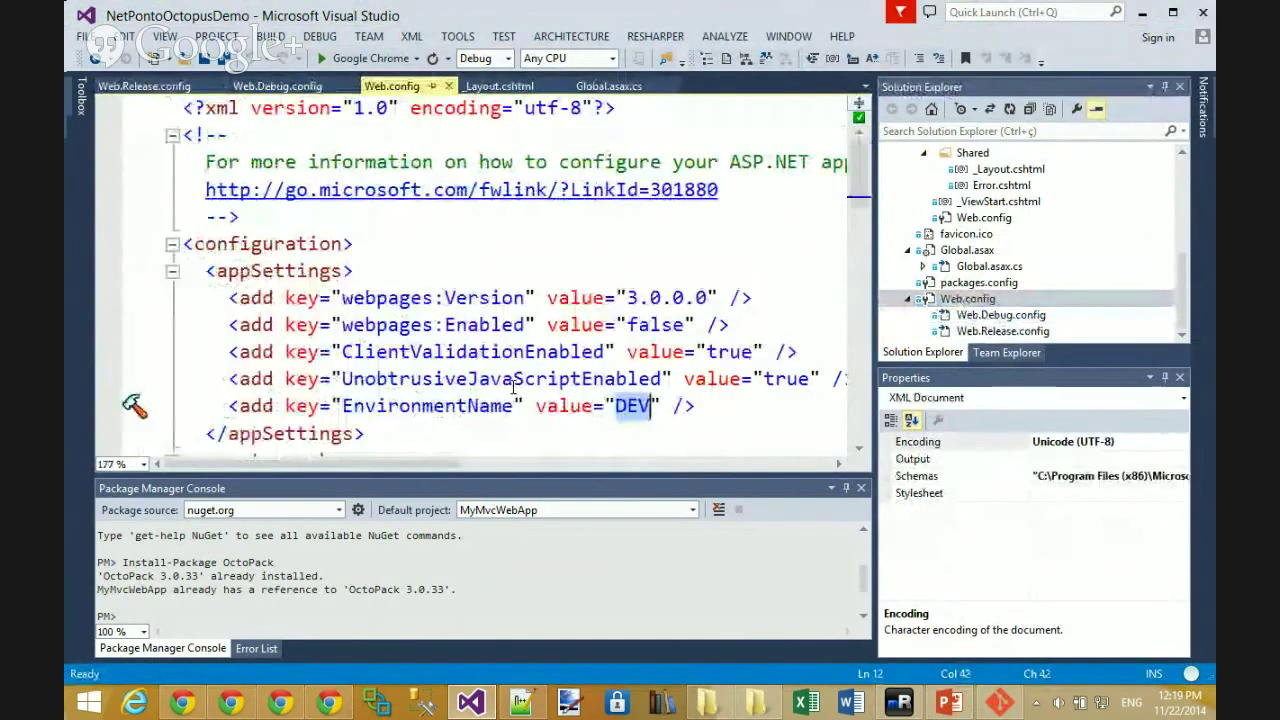
pyautogui.scroll(-1, 513, 385)
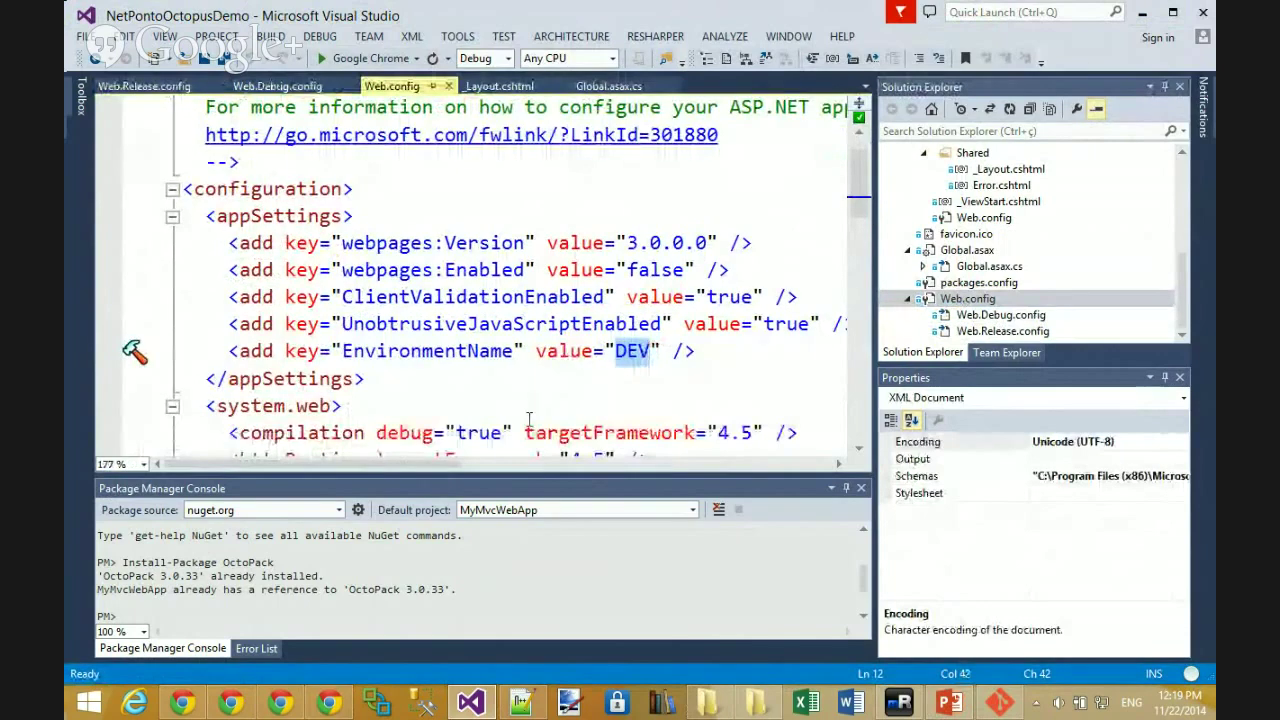
pyautogui.click(1181, 205)
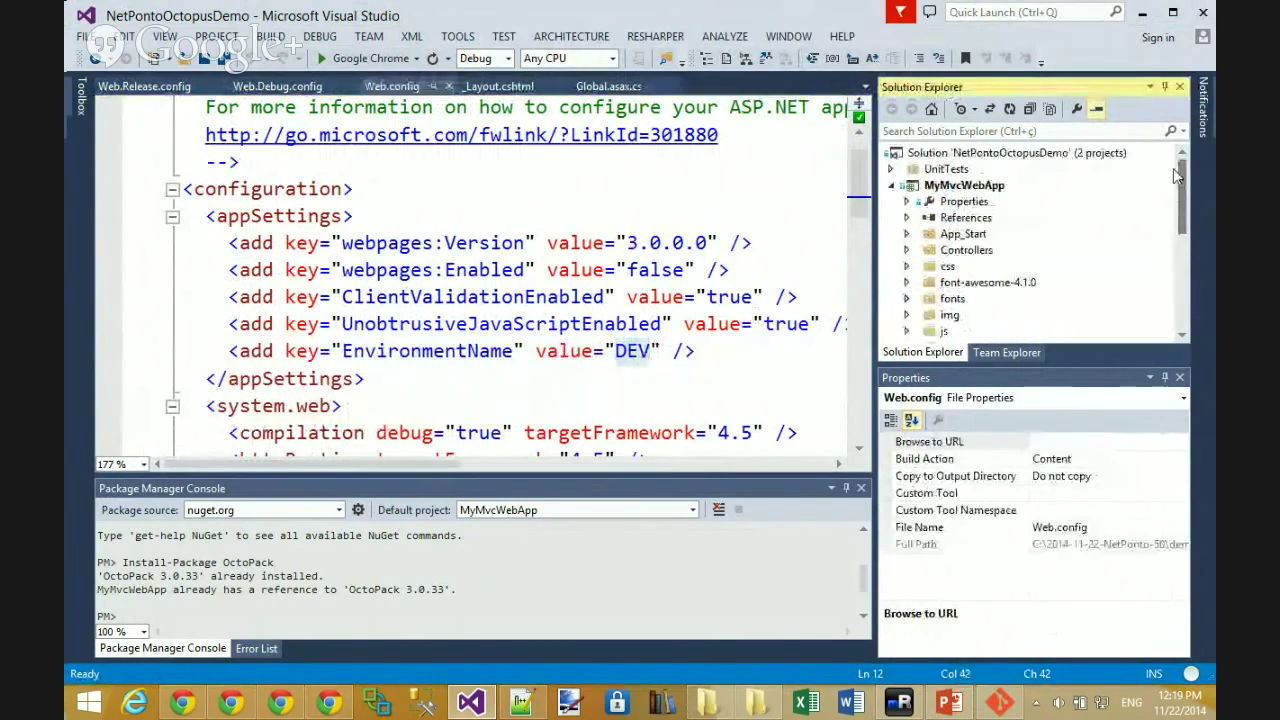
# - Rebuild the MyMvcWebApp project, then view the demo site in Chrome
pyautogui.rightClick(928, 185)
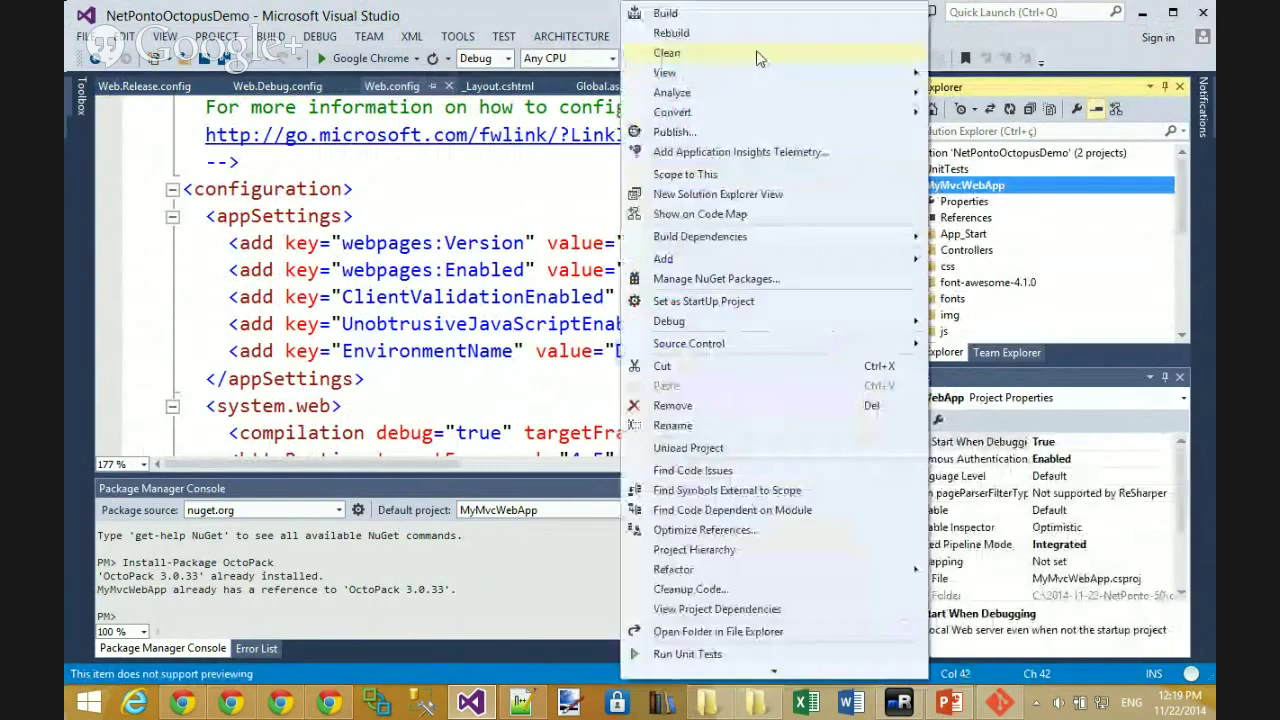
pyautogui.click(752, 40)
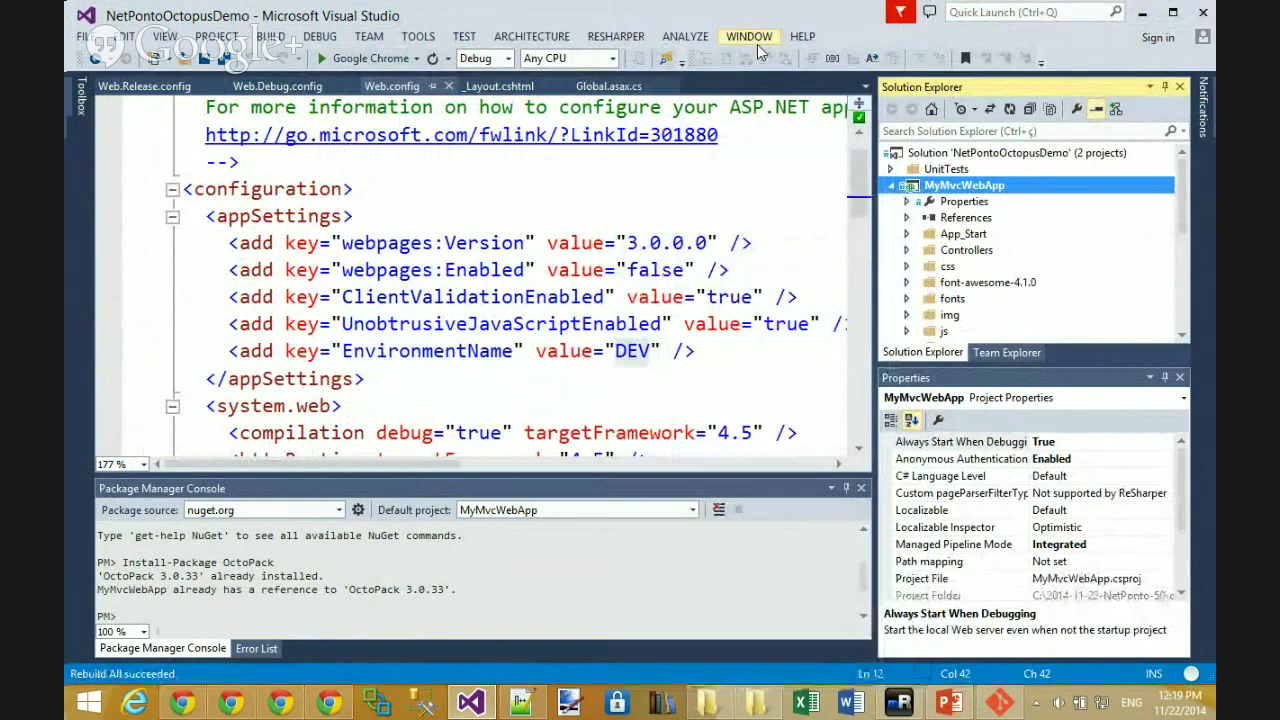
pyautogui.click(330, 703)
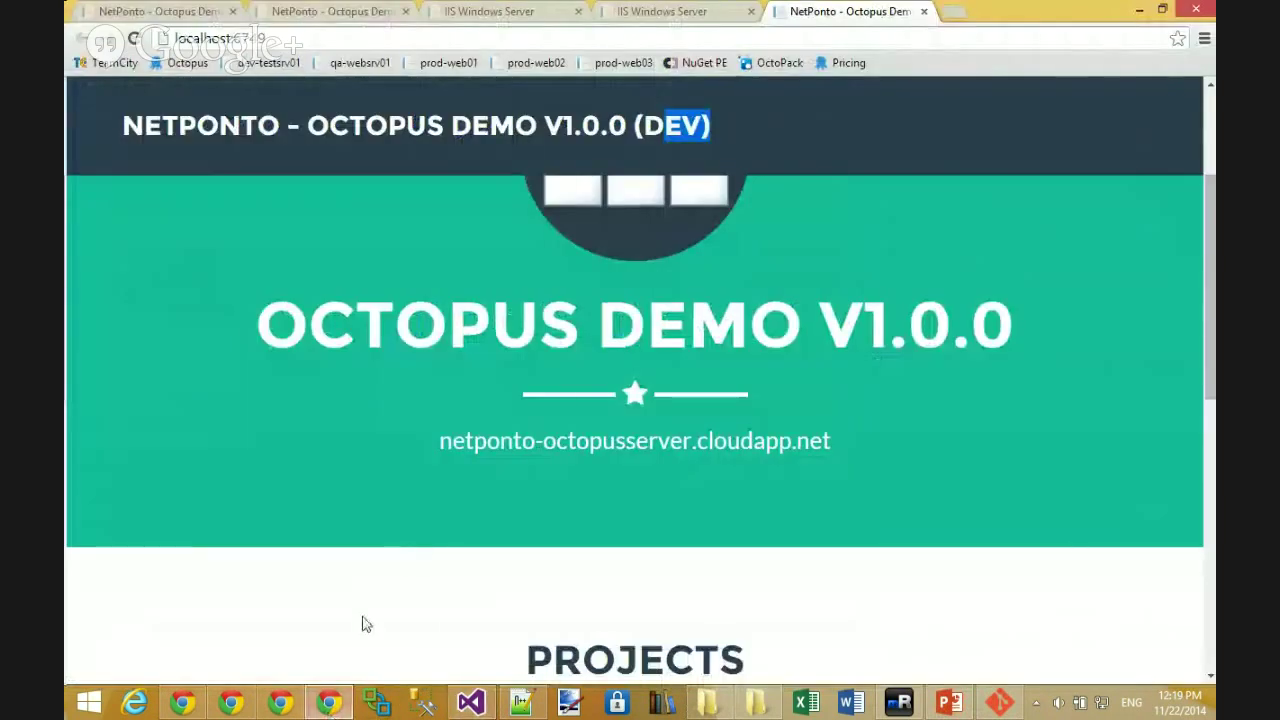
# - Review the GitHub repository page in the other browser window
pyautogui.click(247, 709)
pyautogui.click(715, 18)
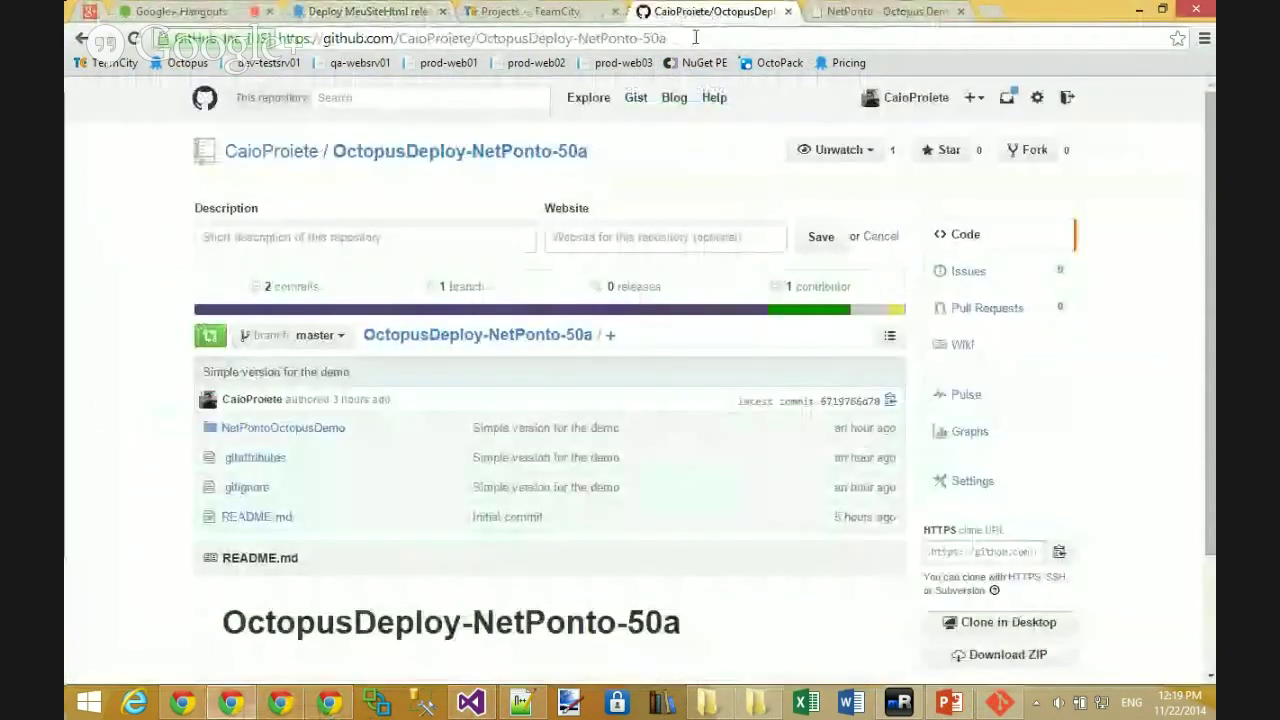
pyautogui.scroll(-3, 1155, 250)
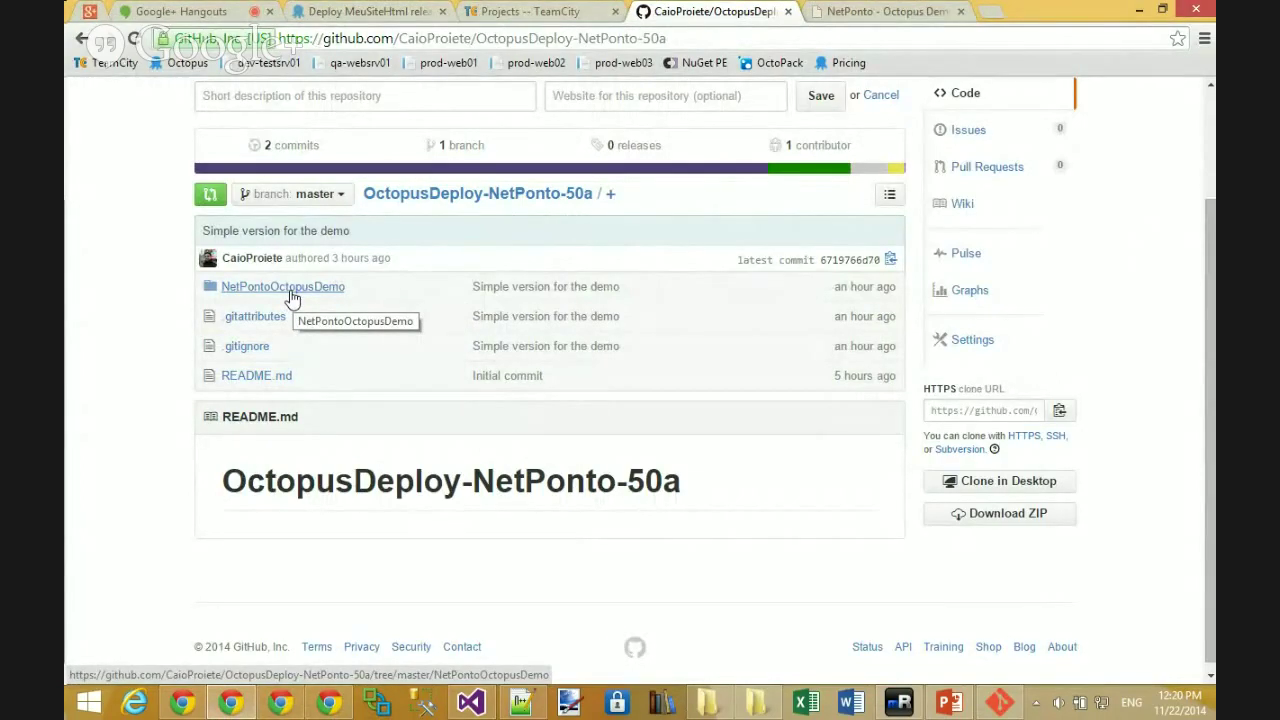
# - Change Web.config's EnvironmentName value from DEV to DEV22 and save it
pyautogui.click(463, 706)
pyautogui.click(636, 353)
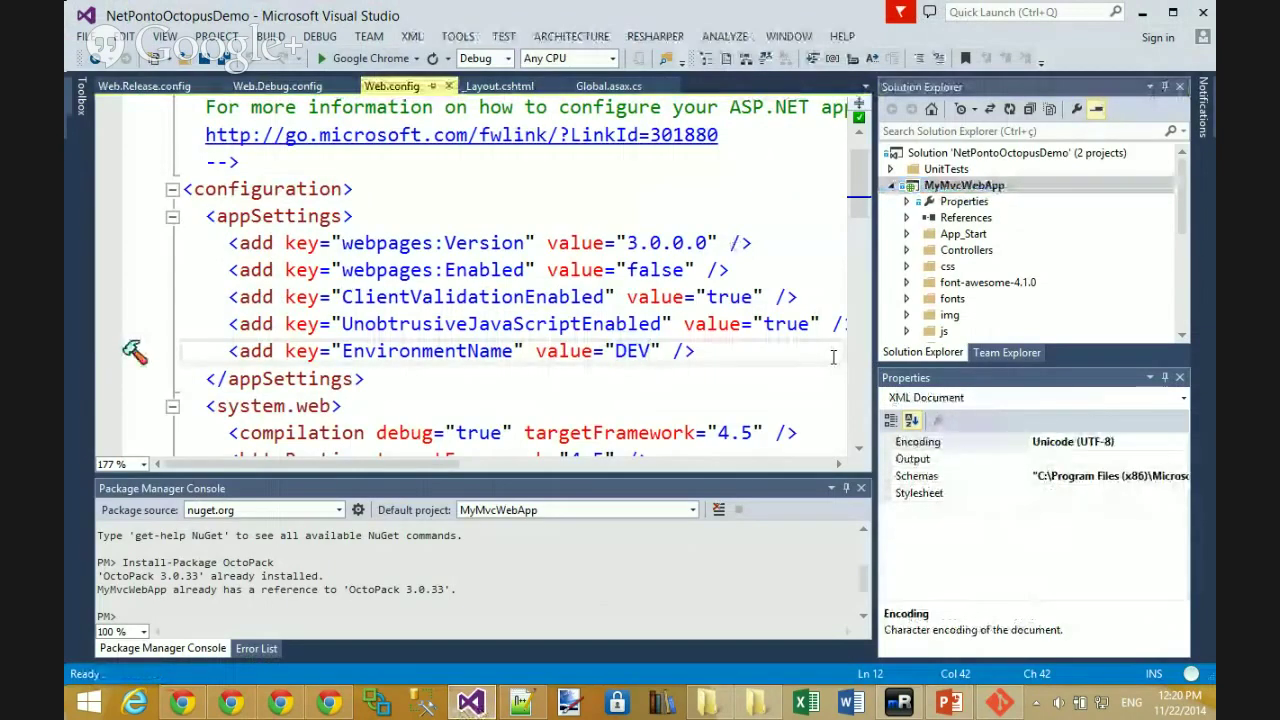
pyautogui.write('22')
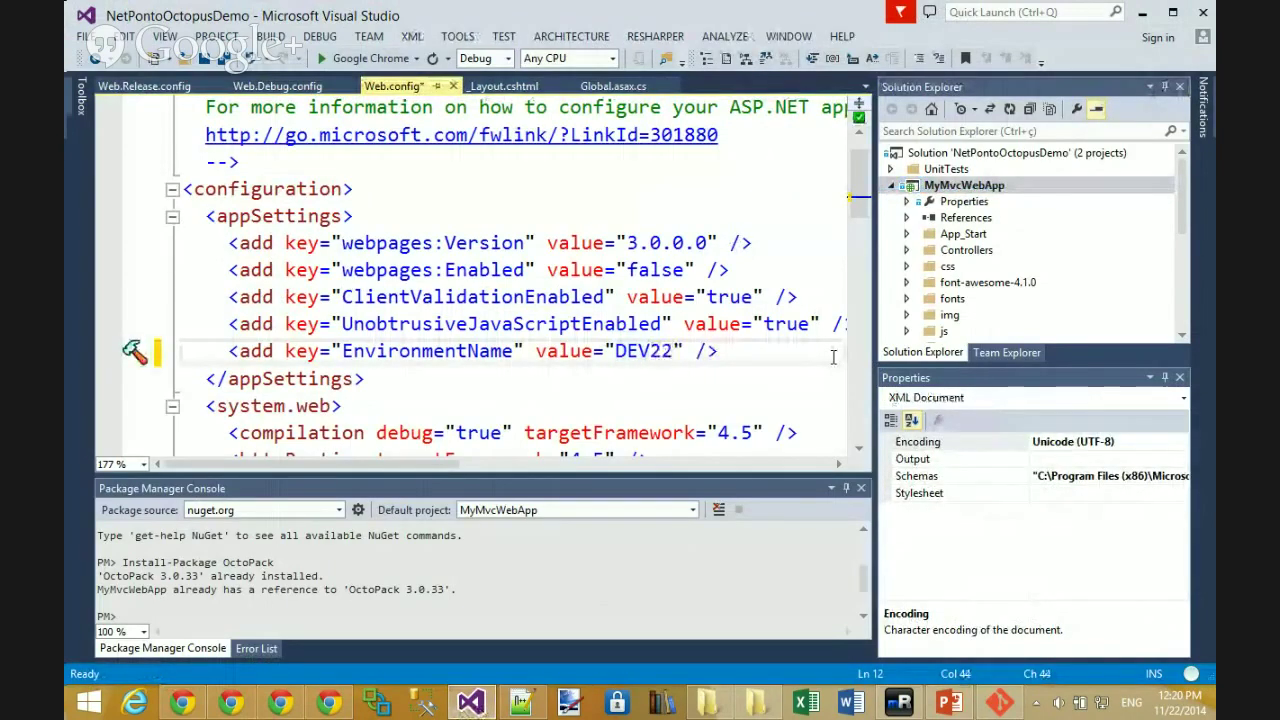
pyautogui.hotkey('ctrl', 's')
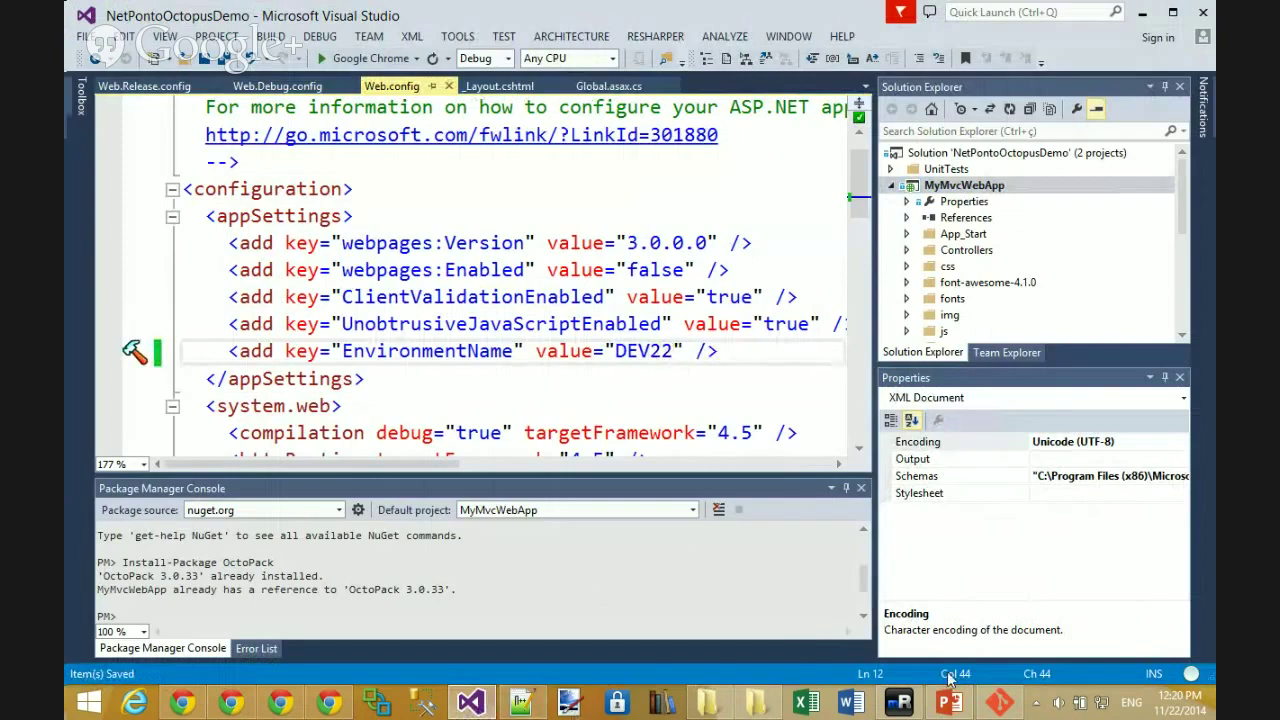
pyautogui.click(999, 703)
# - Commit all changes as 'Simple version for the demo' and force-push master, entering the GitHub password
pyautogui.write('git add .')
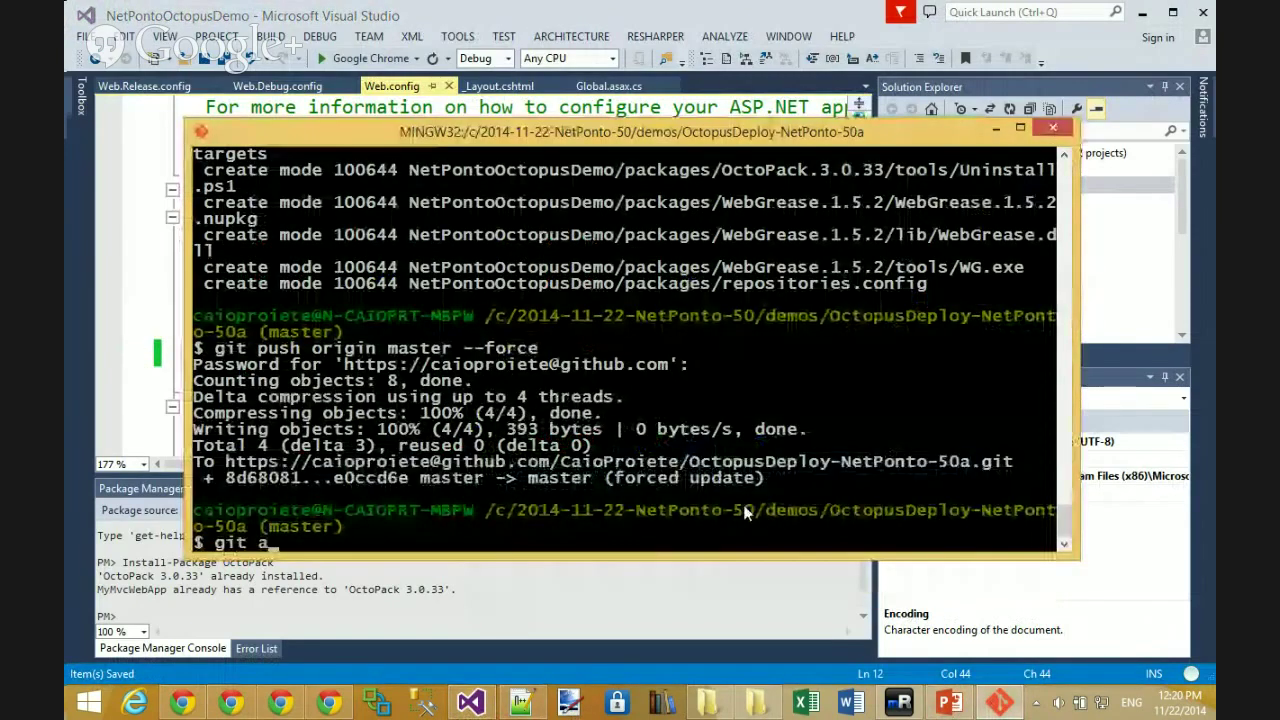
pyautogui.press('Return')
pyautogui.write('git commit --am')
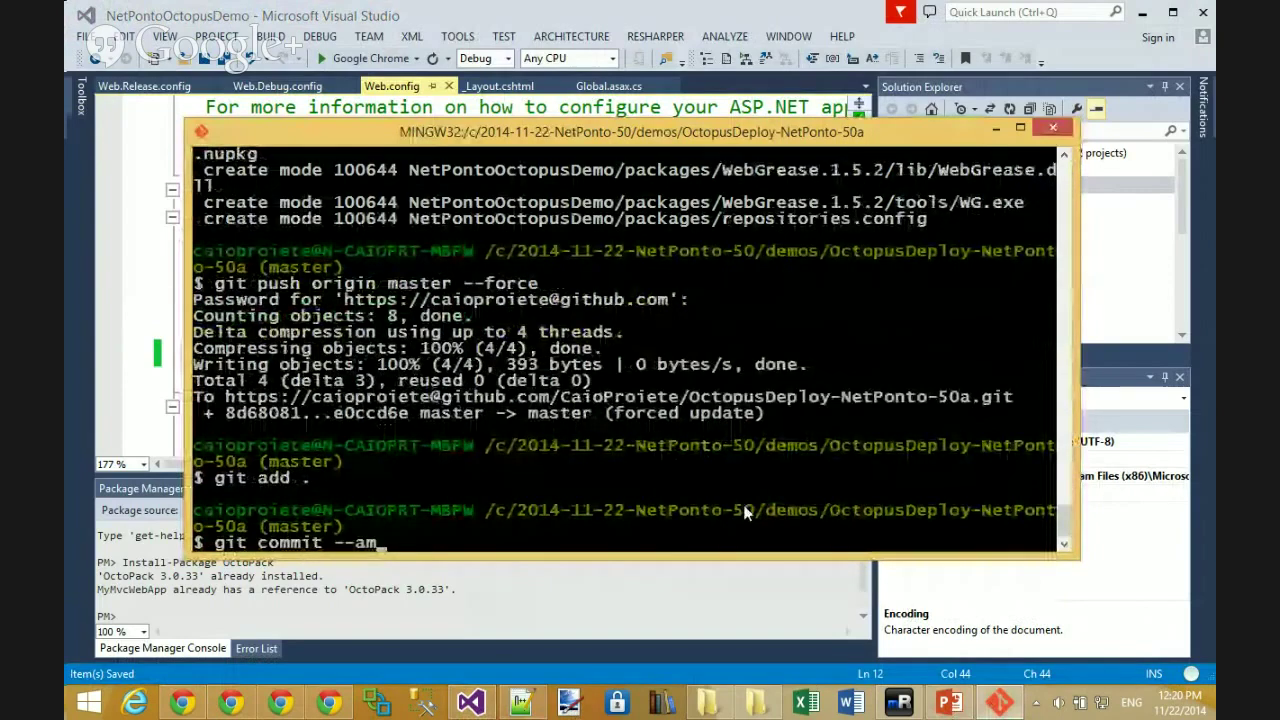
pyautogui.press('Return')
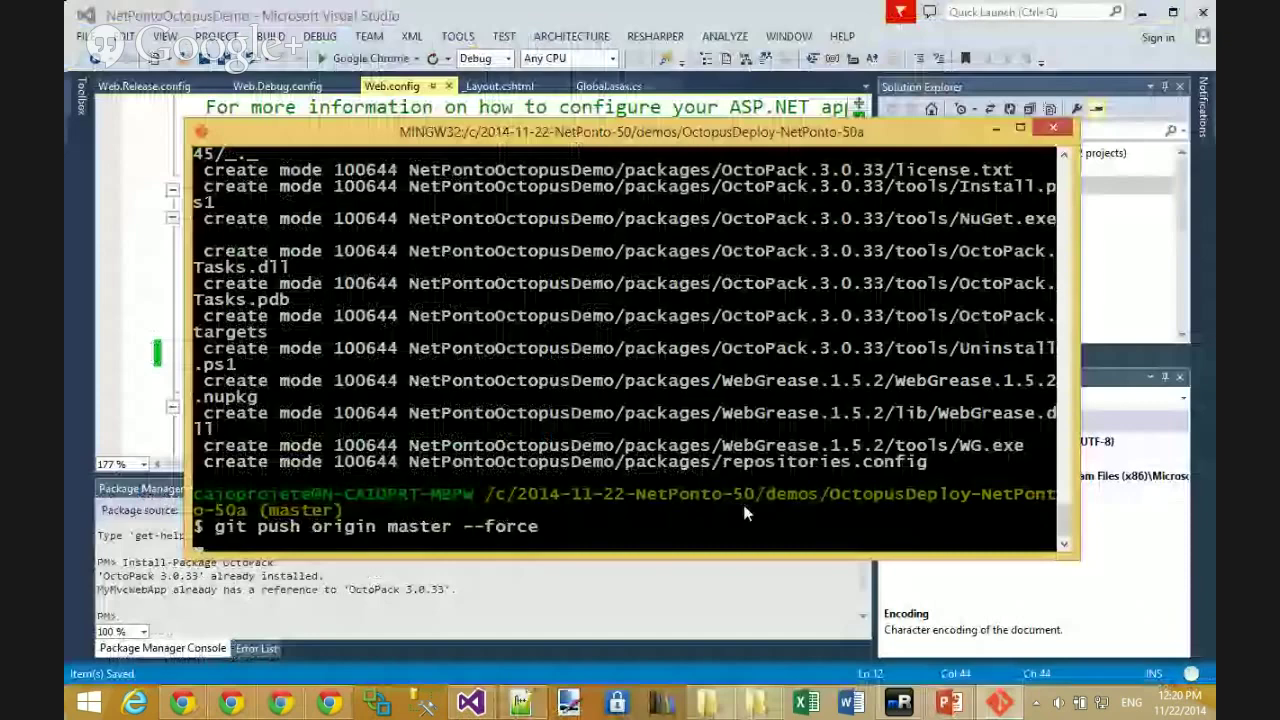
pyautogui.press('Return')
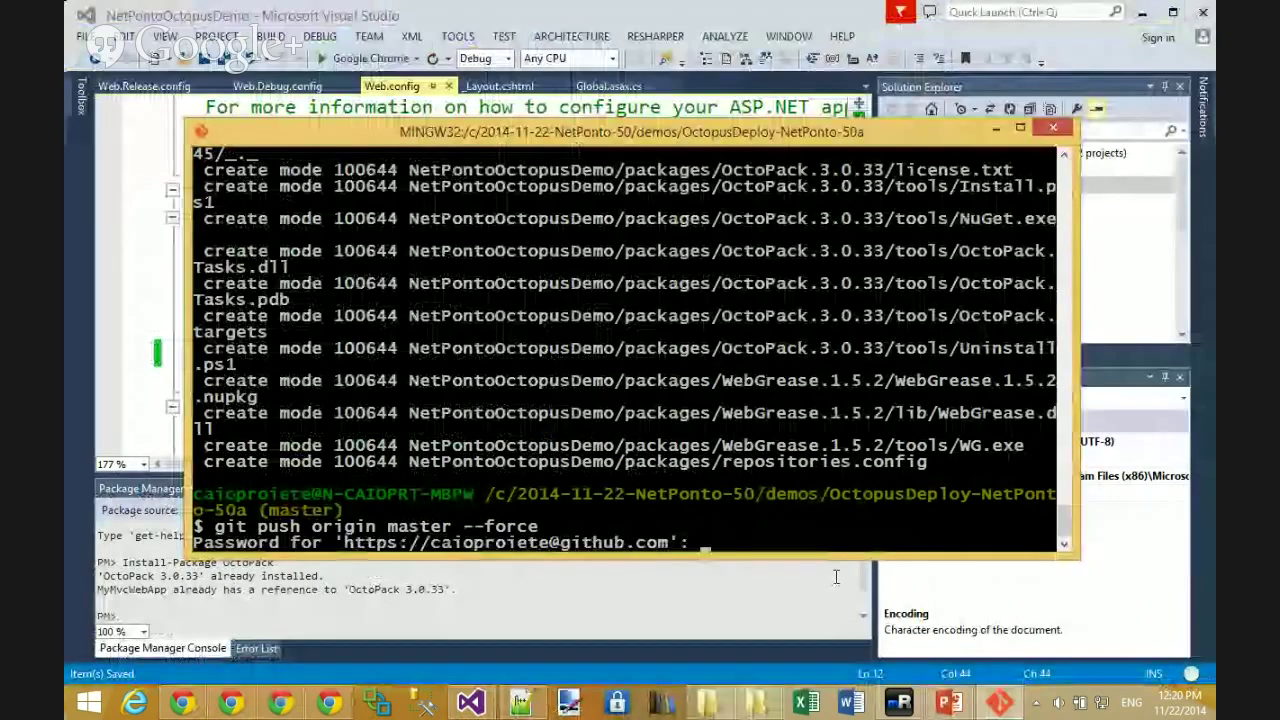
pyautogui.press('Return')
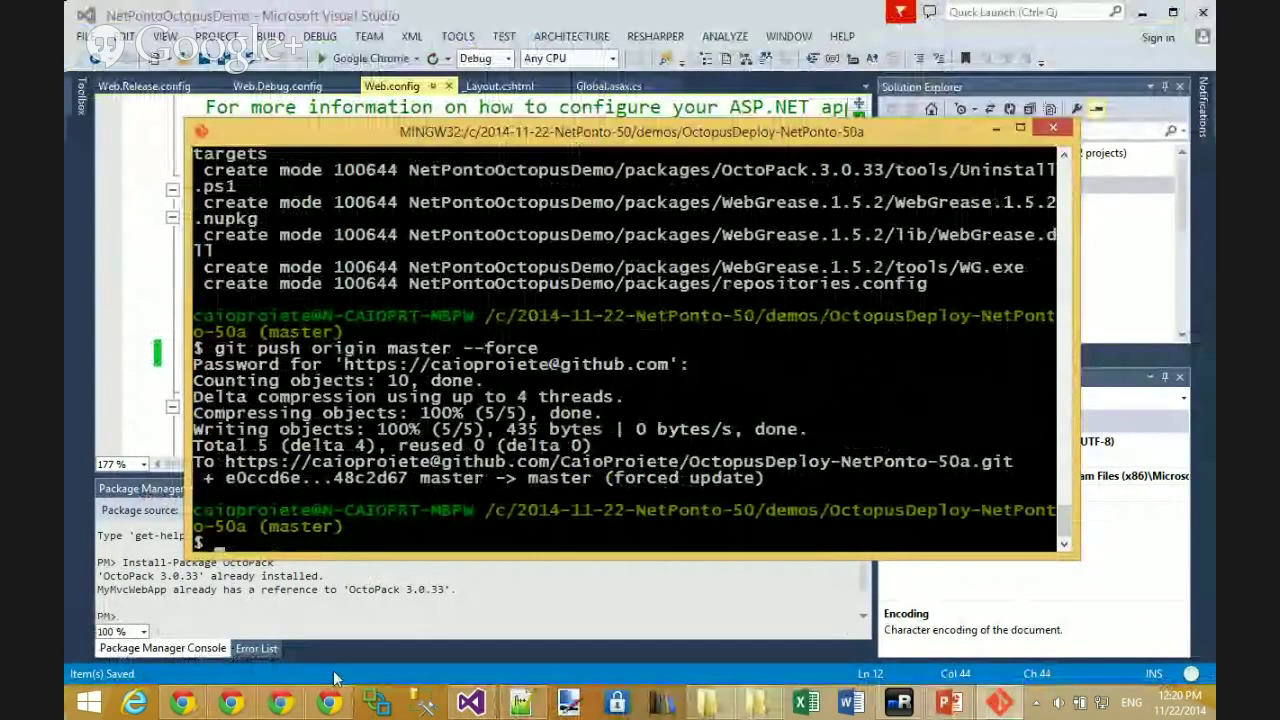
pyautogui.click(233, 704)
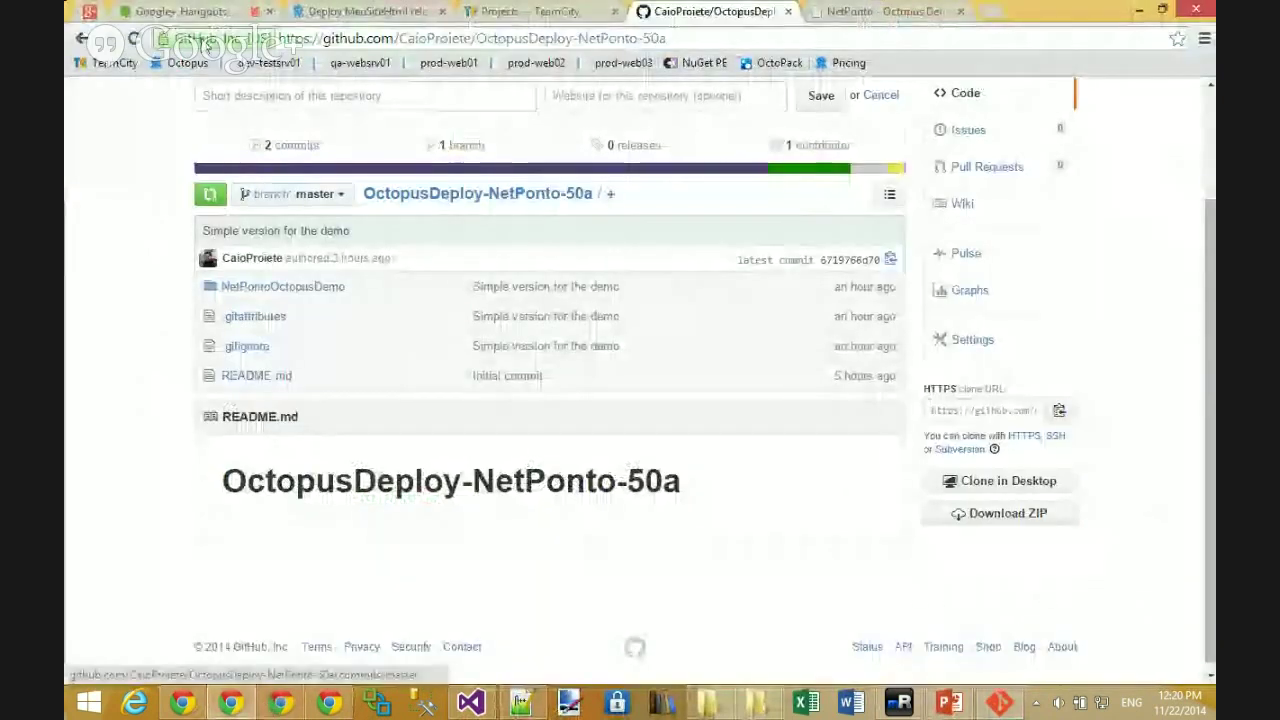
# - On the TeamCity overview, collapse Continuous Deployment and point out the Step 1 build configuration
pyautogui.click(494, 14)
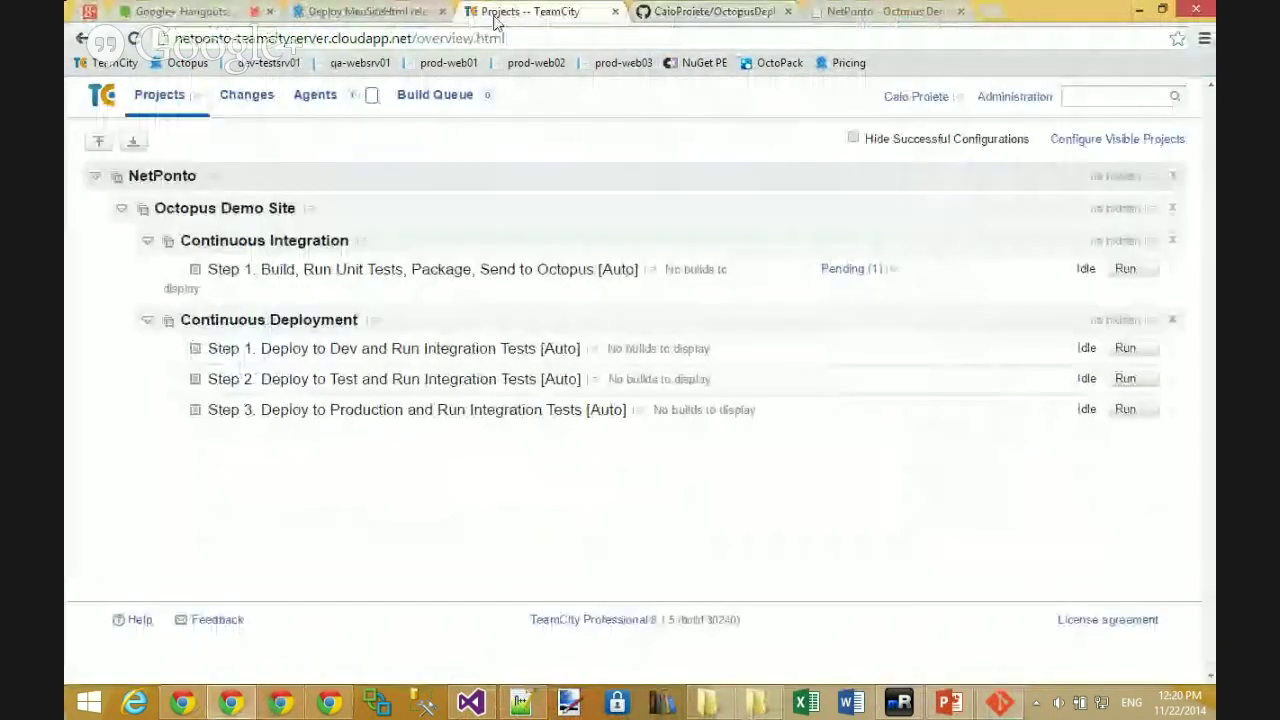
pyautogui.click(148, 320)
pyautogui.moveTo(160, 274); pyautogui.dragTo(640, 280)
pyautogui.click(557, 419)
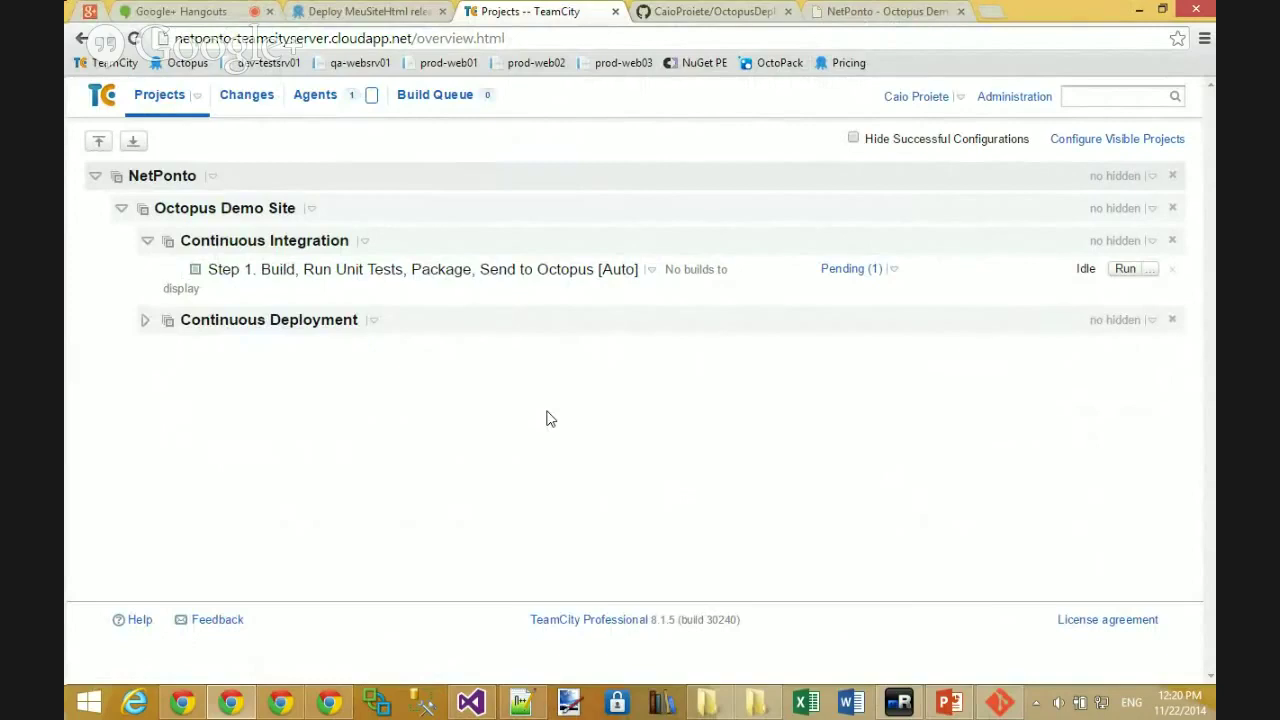
pyautogui.moveTo(166, 274); pyautogui.dragTo(637, 281)
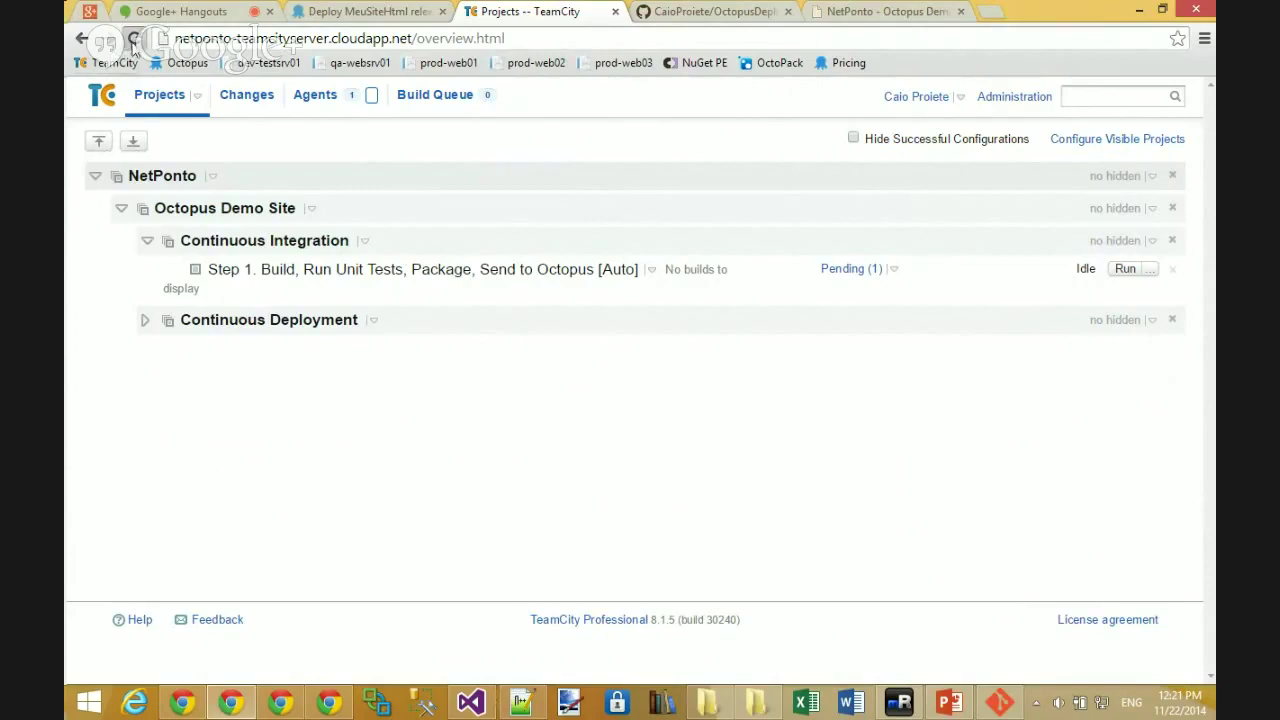
# - Reload the overview repeatedly until build #2.8.1 reports Success
pyautogui.click(133, 38)
pyautogui.click(133, 38)
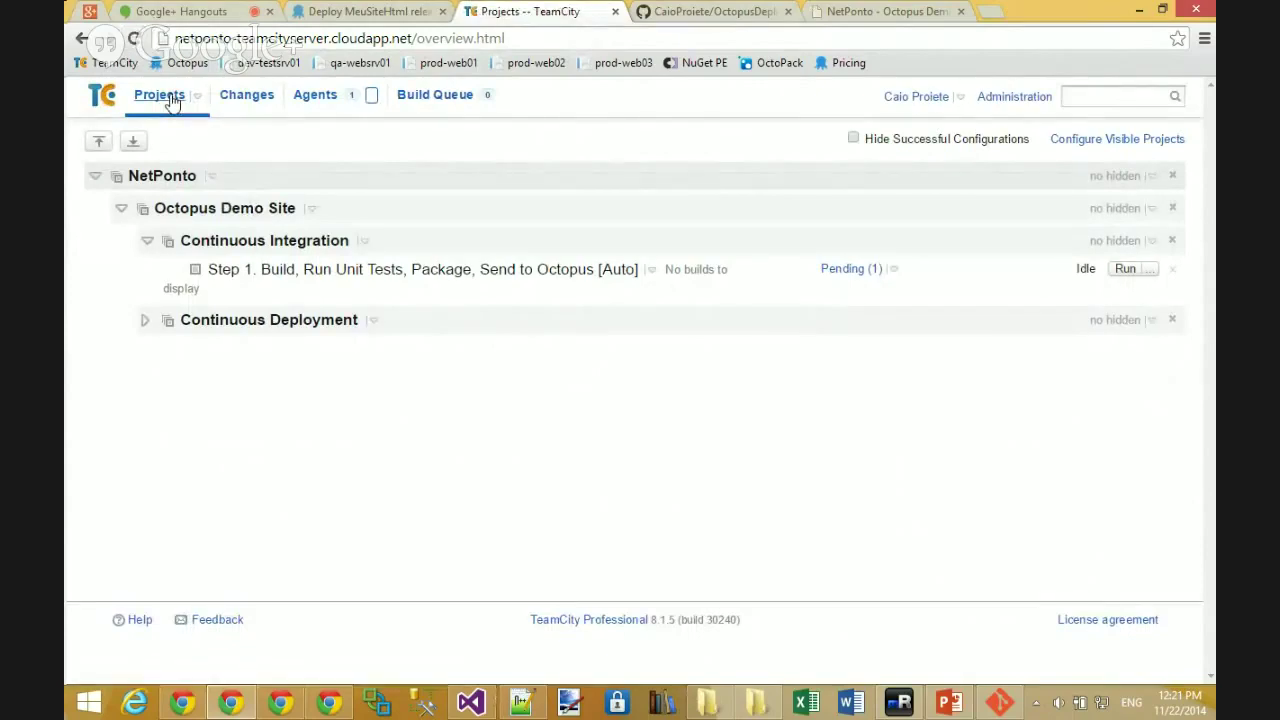
pyautogui.click(136, 40)
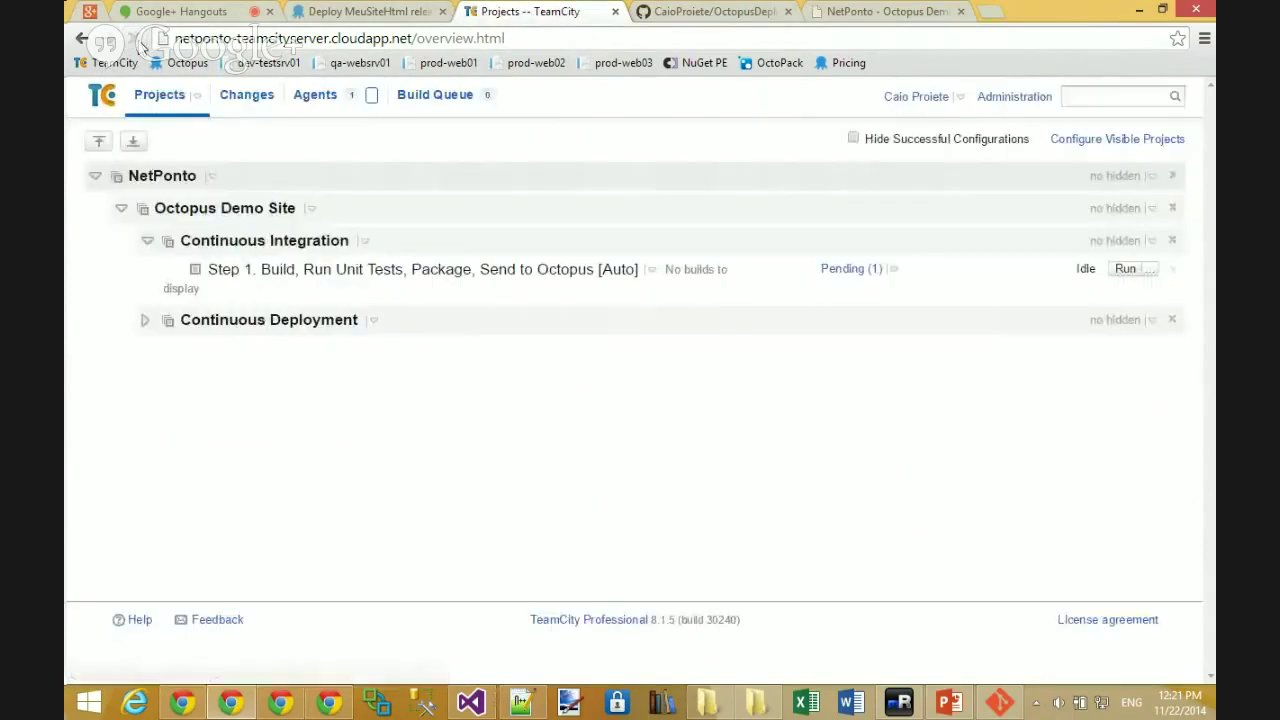
pyautogui.click(126, 36)
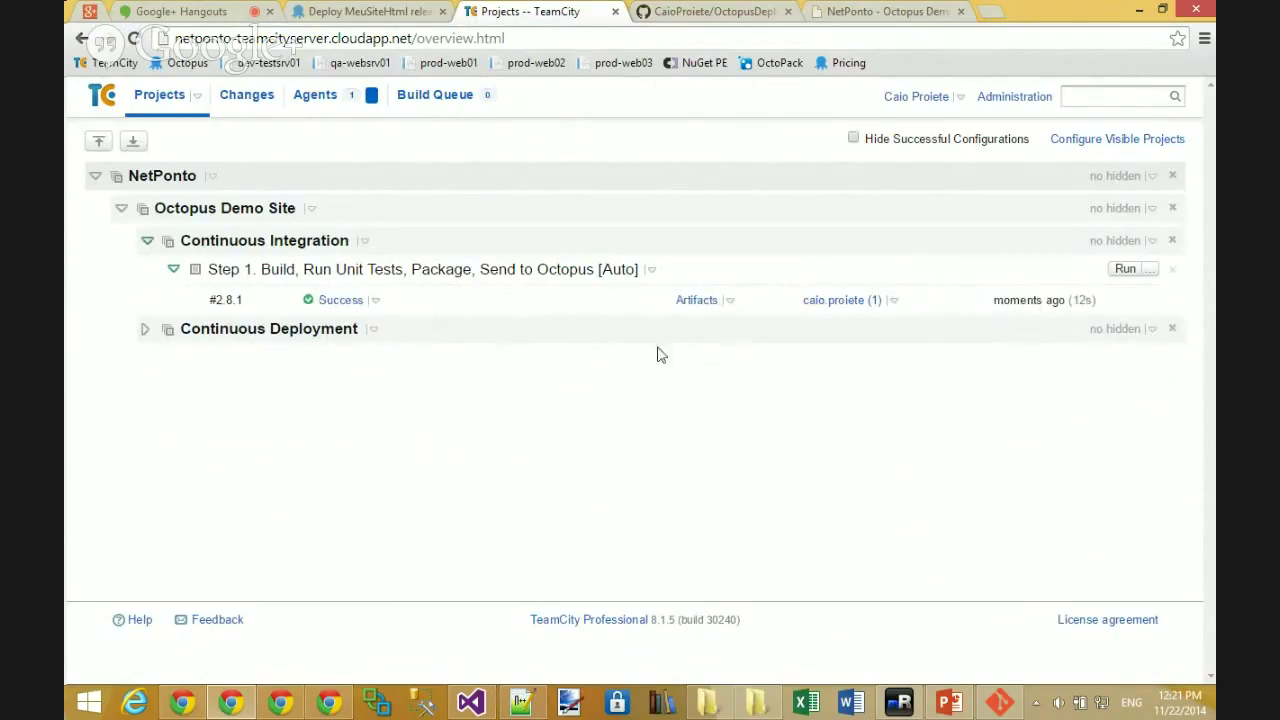
pyautogui.click(730, 302)
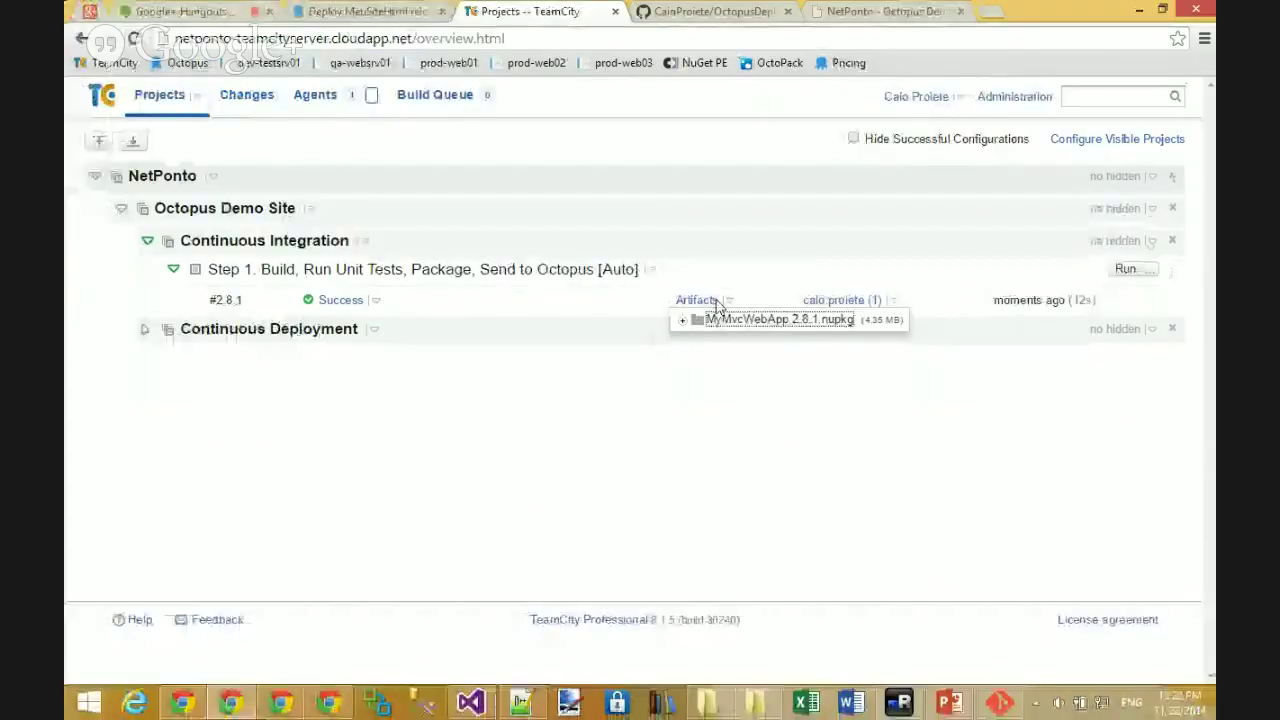
pyautogui.click(549, 361)
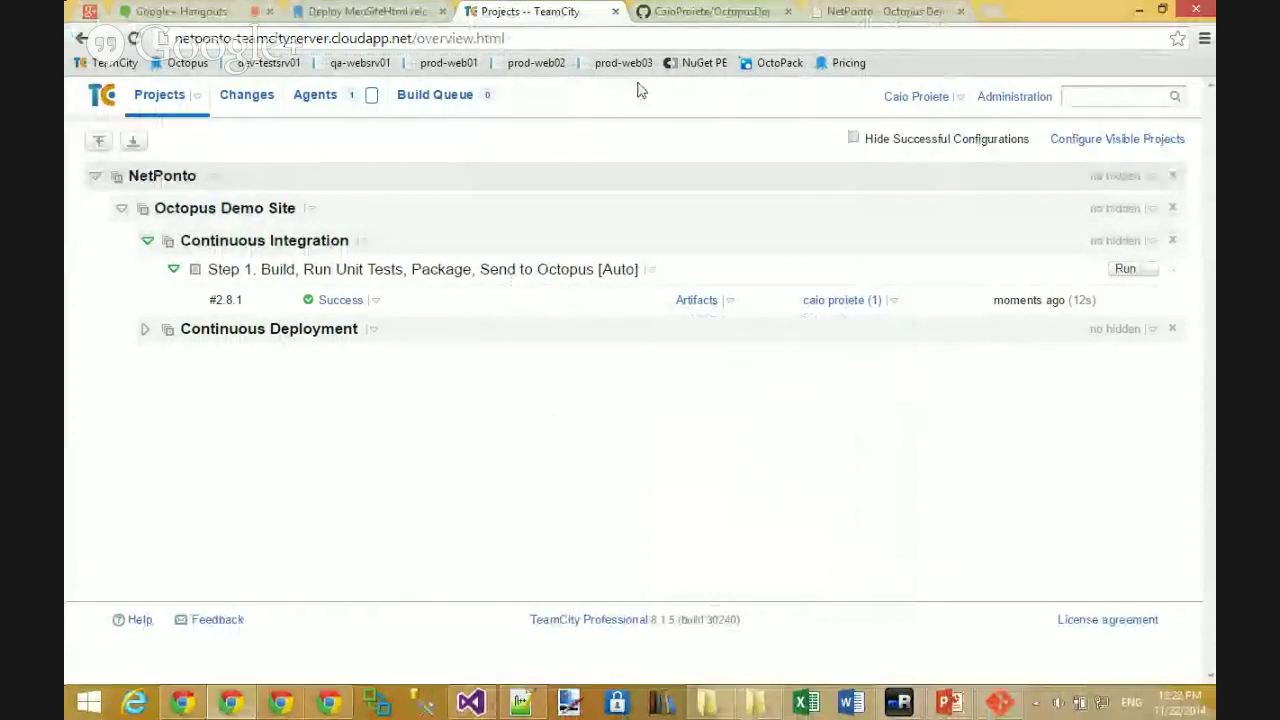
# - Confirm the Octopus library's MyMvcWebApp package lists version 2.8.1, then return to TeamCity
pyautogui.click(382, 13)
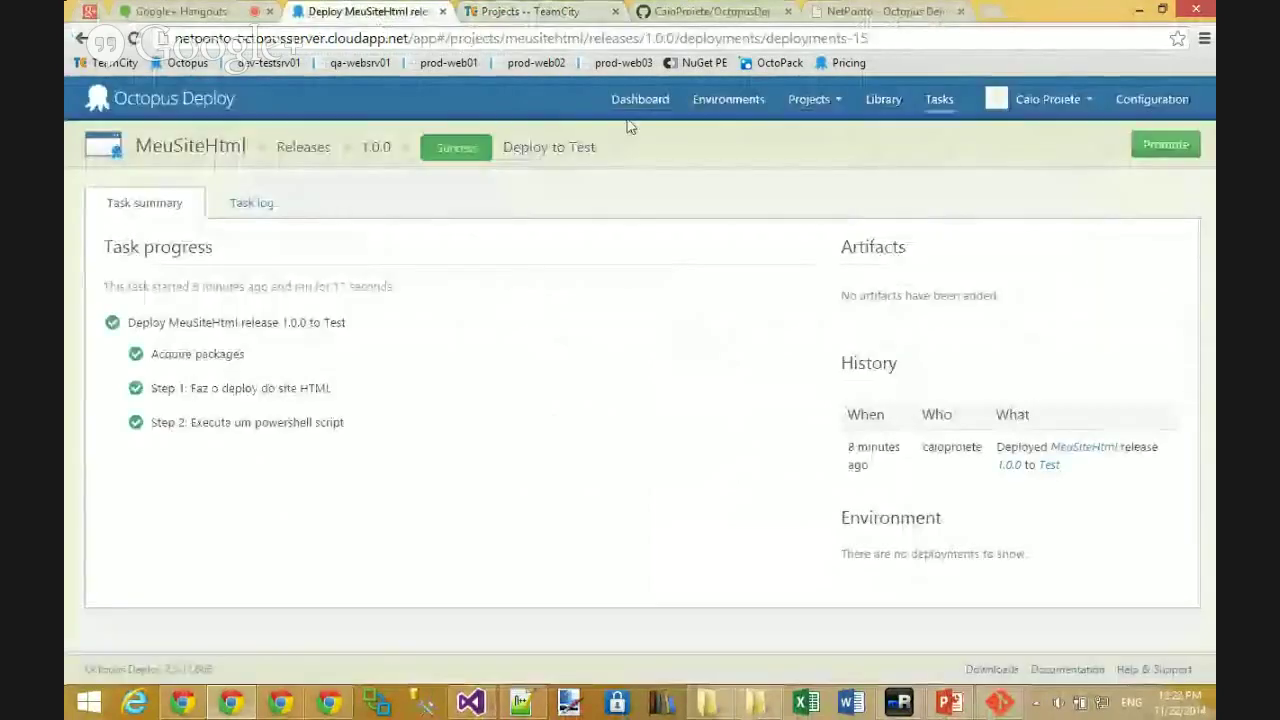
pyautogui.click(875, 104)
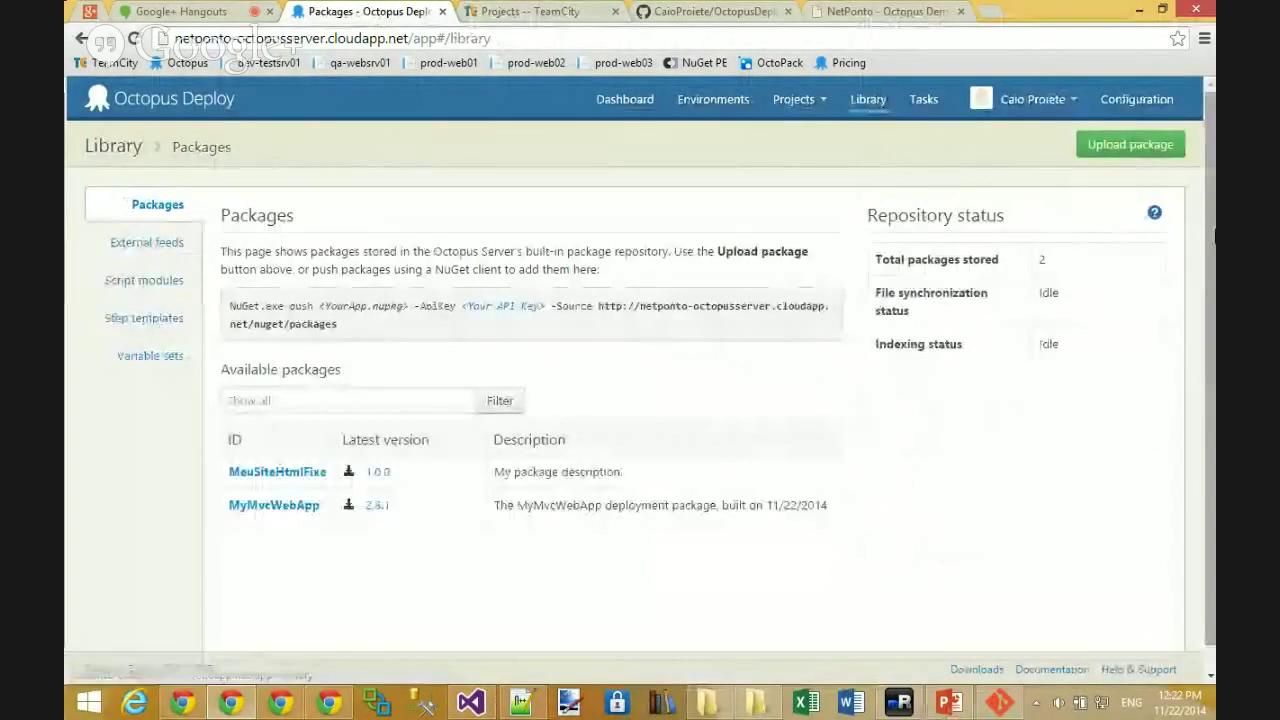
pyautogui.scroll(-1, 1202, 285)
pyautogui.moveTo(482, 452); pyautogui.dragTo(245, 455)
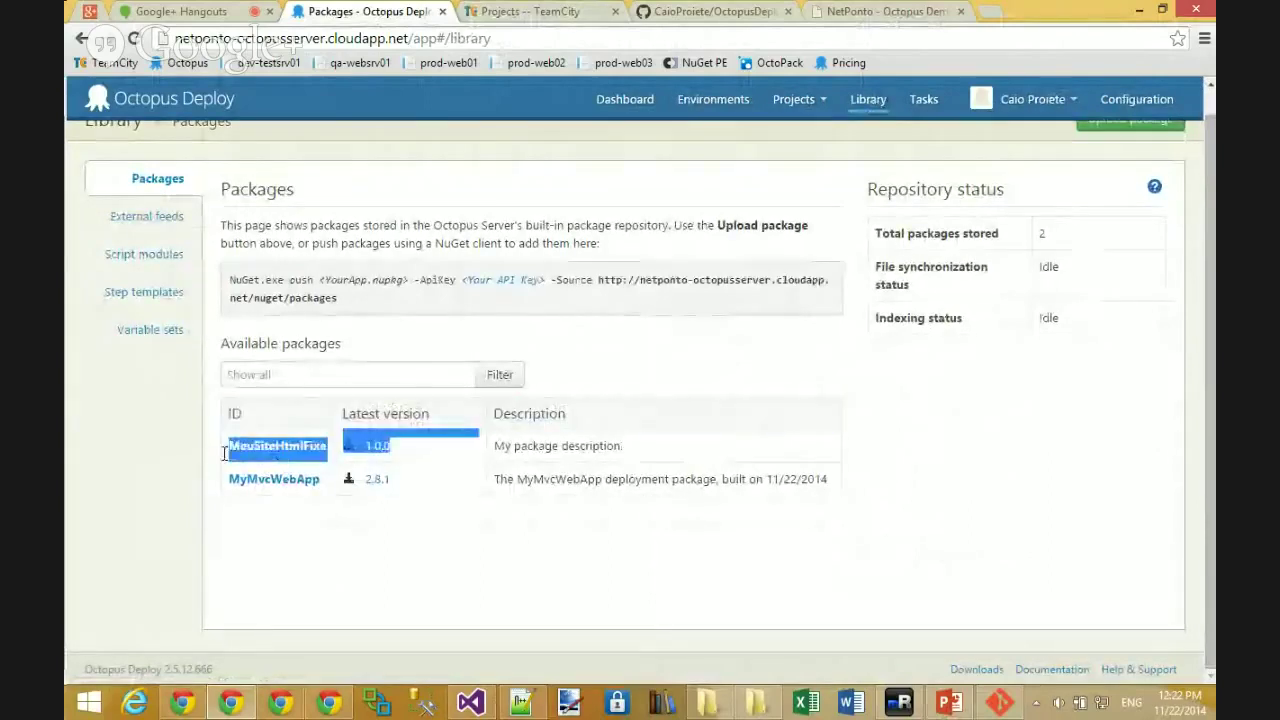
pyautogui.click(310, 536)
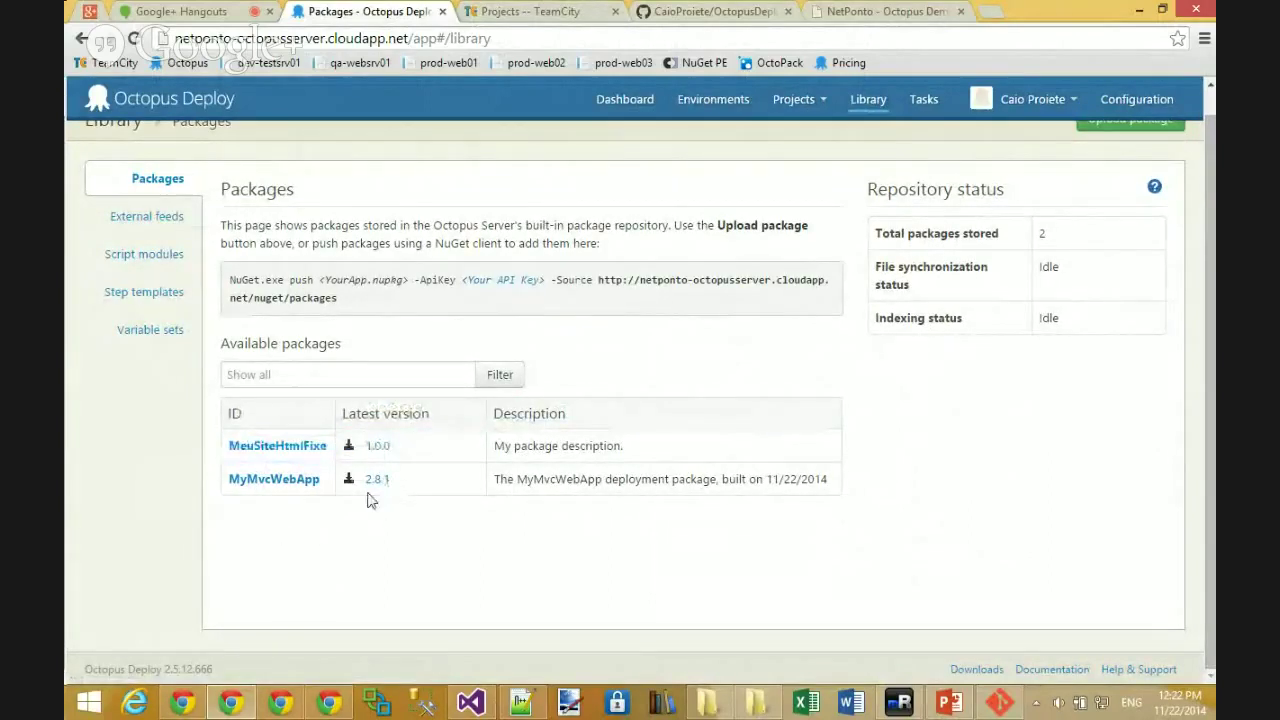
pyautogui.click(295, 484)
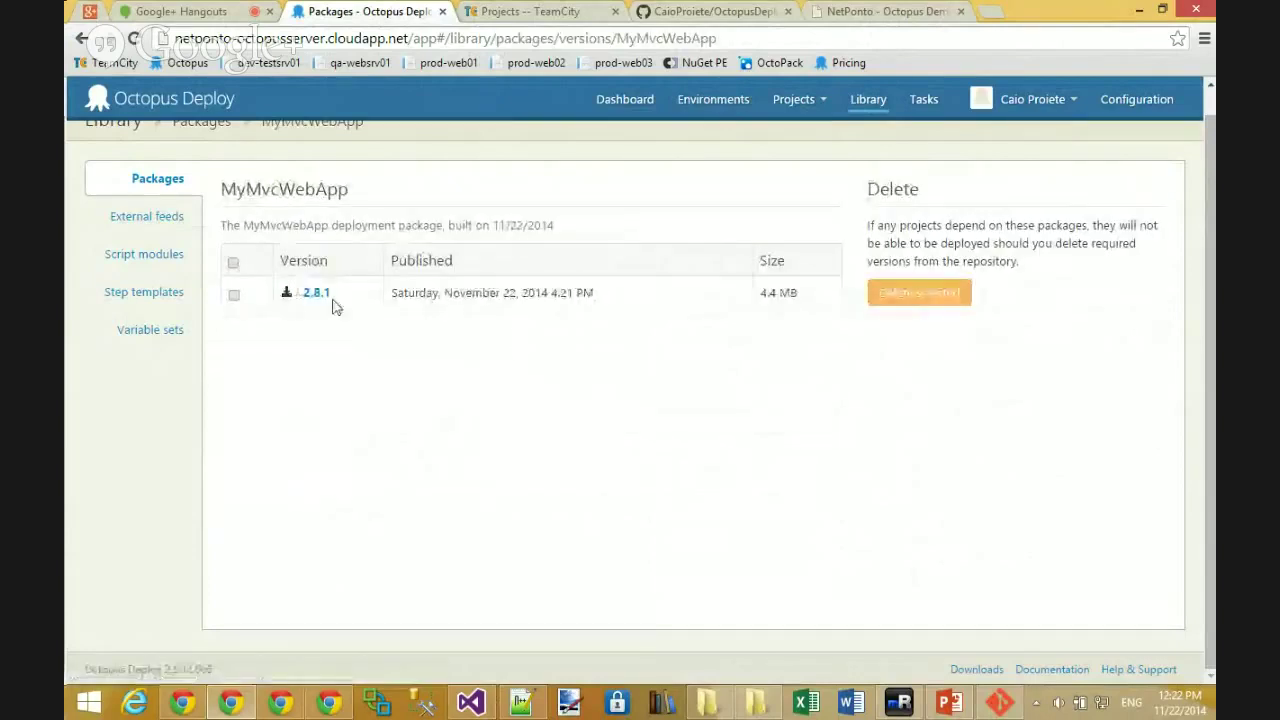
pyautogui.click(545, 14)
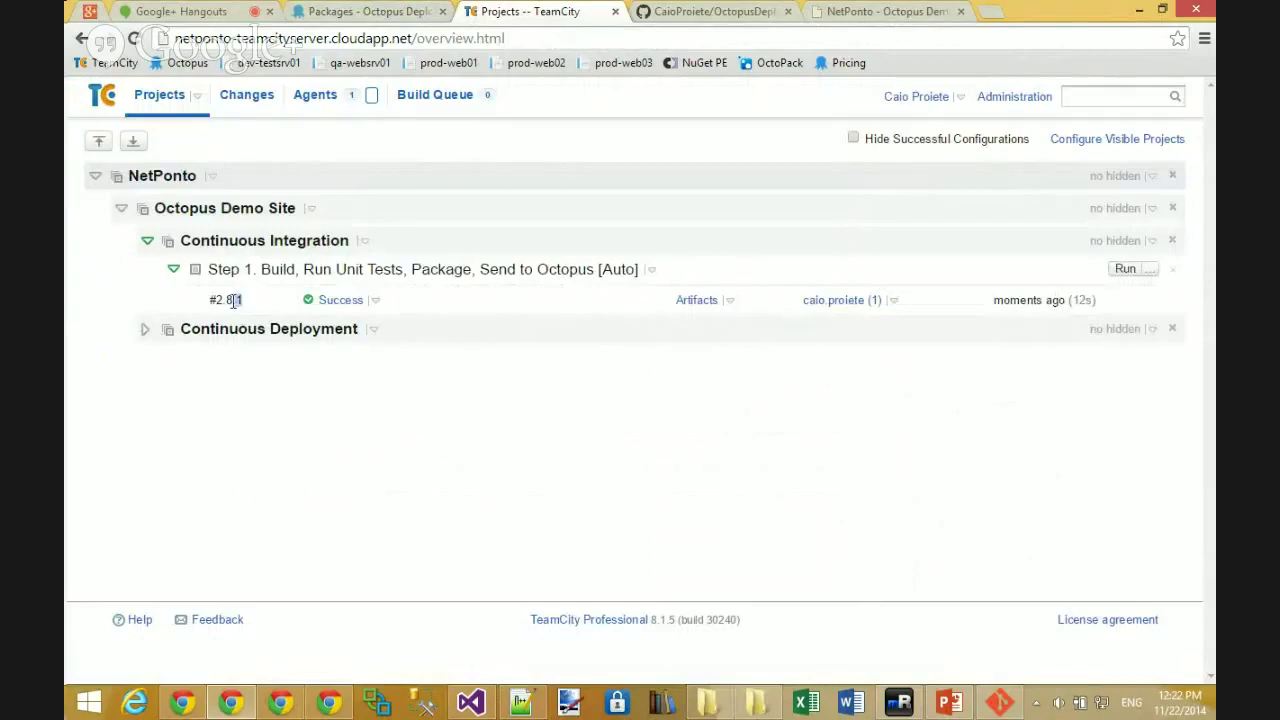
# - Run the Step 1 build-test-package configuration as build 2.8.2 and refresh its progress
pyautogui.click(1128, 271)
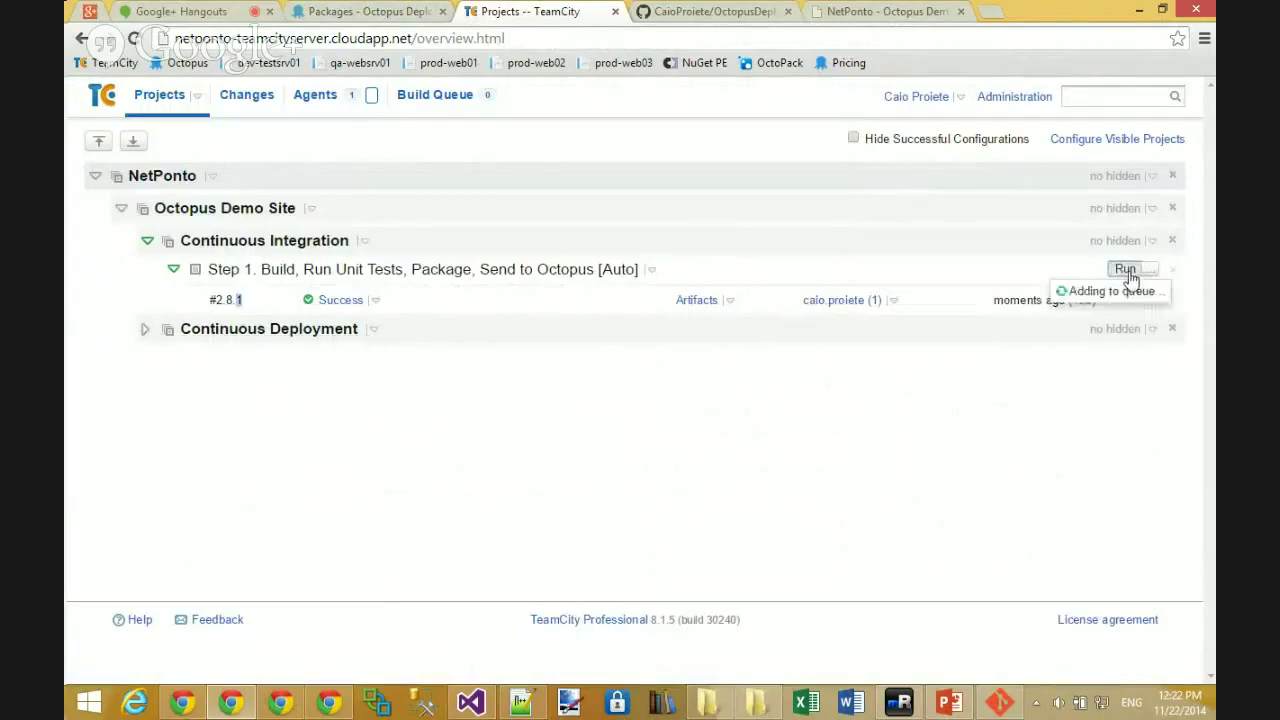
pyautogui.moveTo(258, 300); pyautogui.dragTo(212, 302)
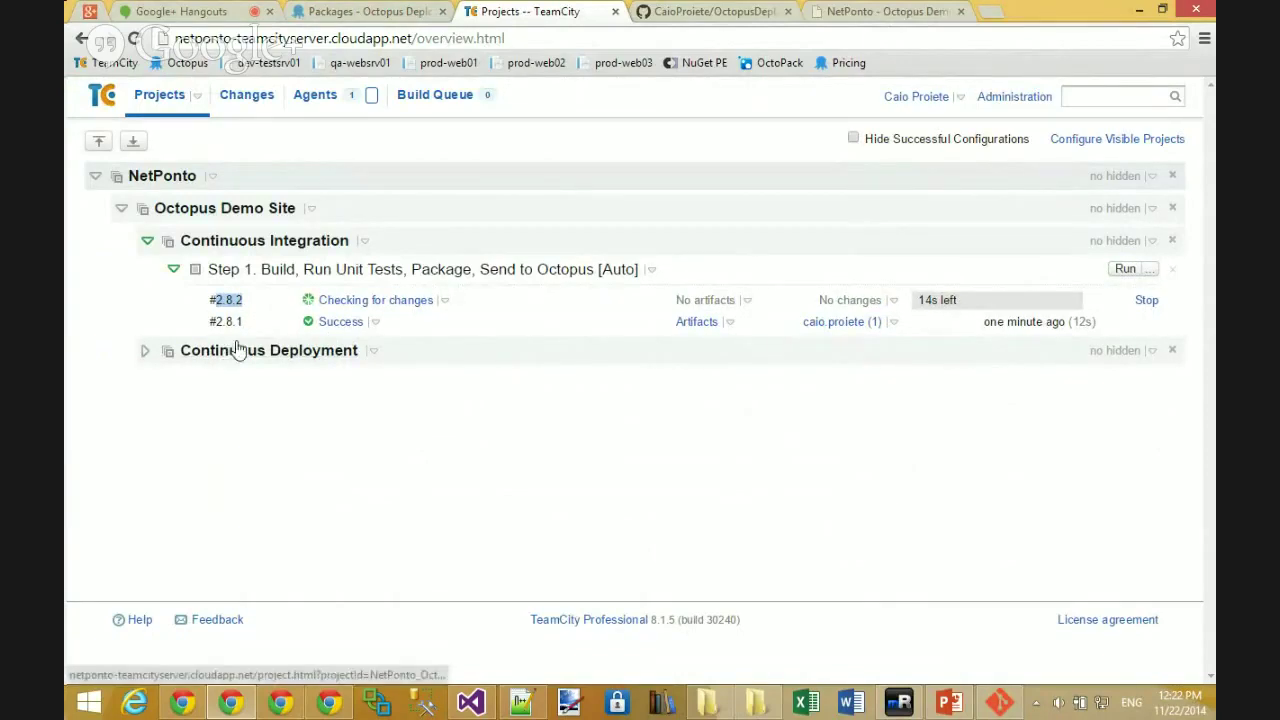
pyautogui.click(380, 478)
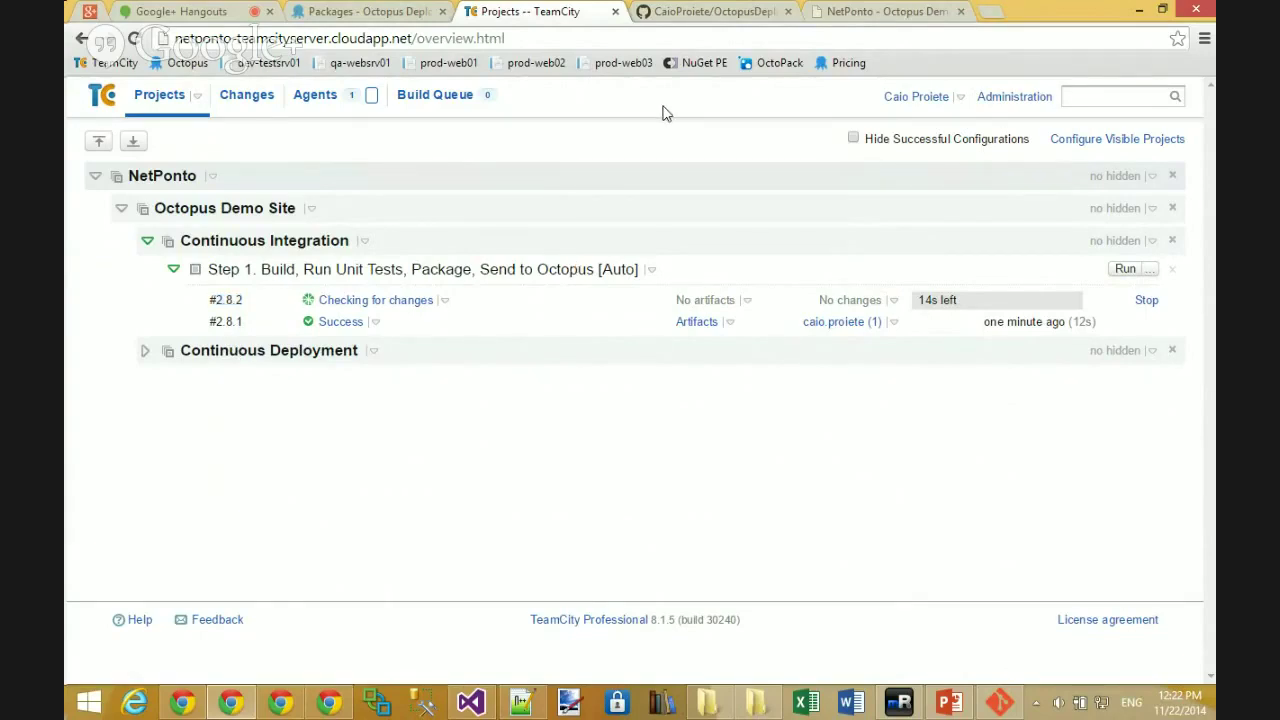
pyautogui.press('F5')
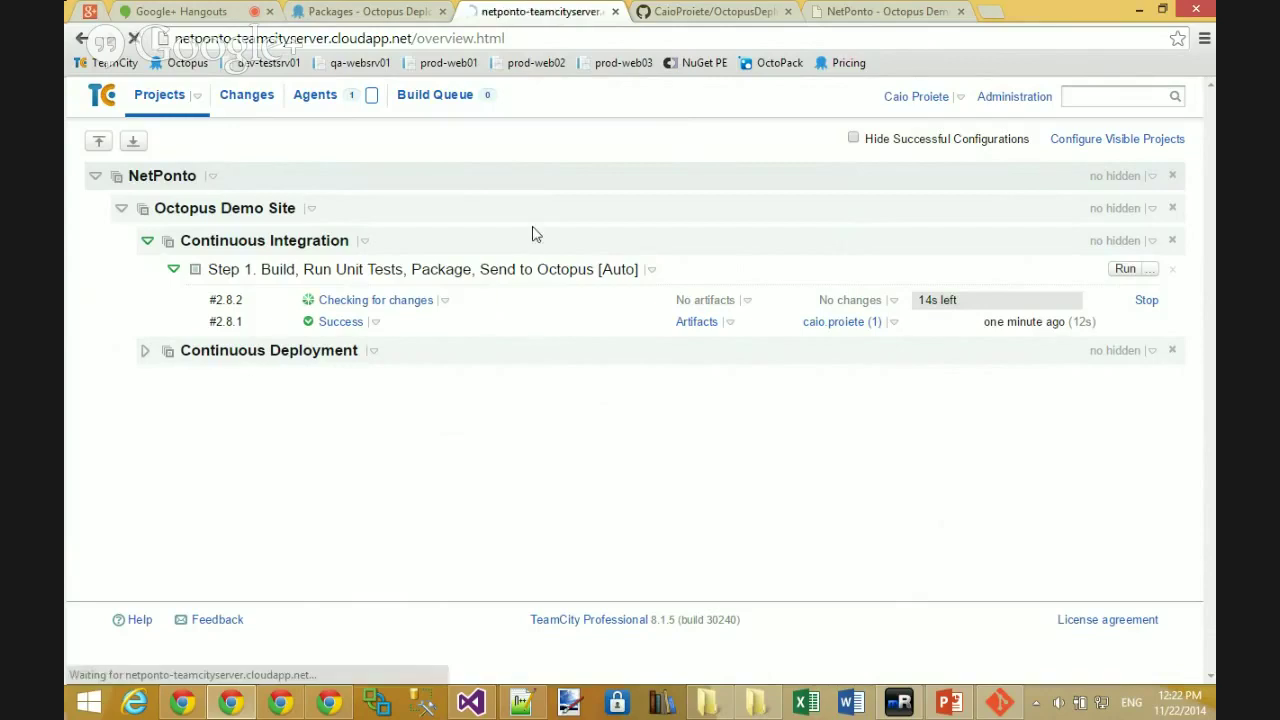
pyautogui.click(847, 14)
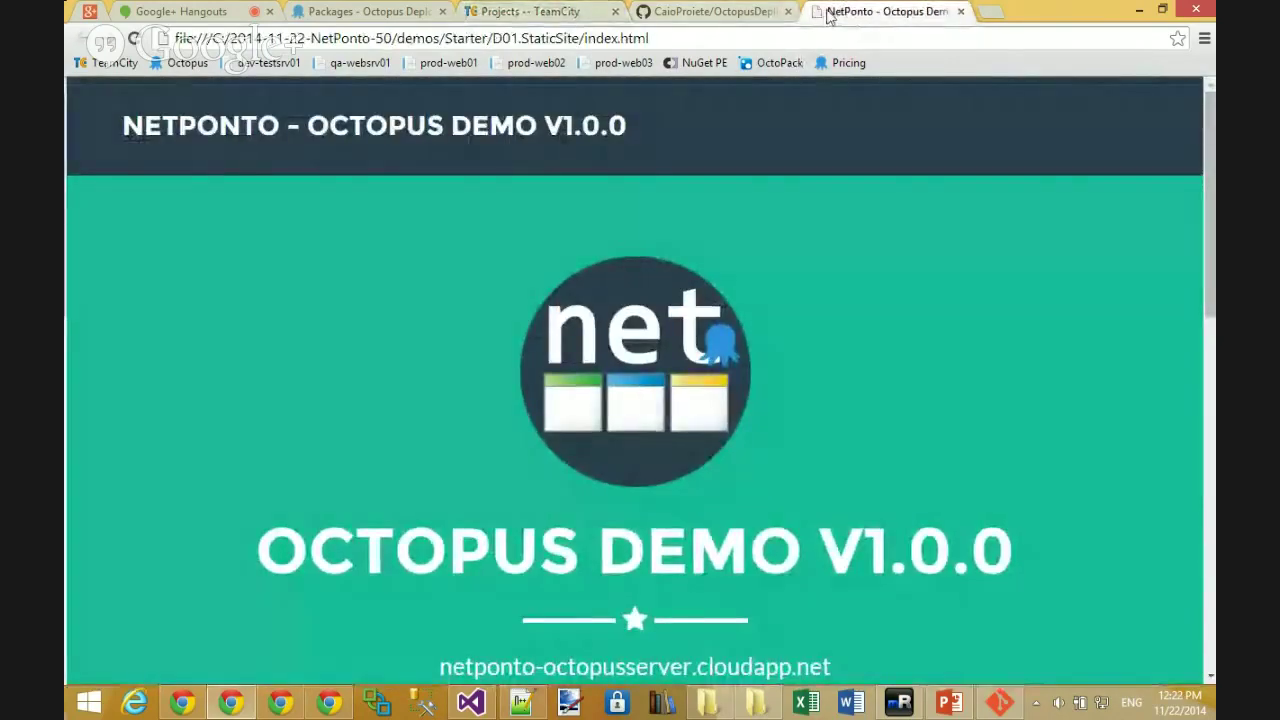
# - Reload the Octopus packages page so MyMvcWebApp lists version 2.8.2 above 2.8.1
pyautogui.click(530, 11)
pyautogui.click(365, 11)
pyautogui.press('F5')
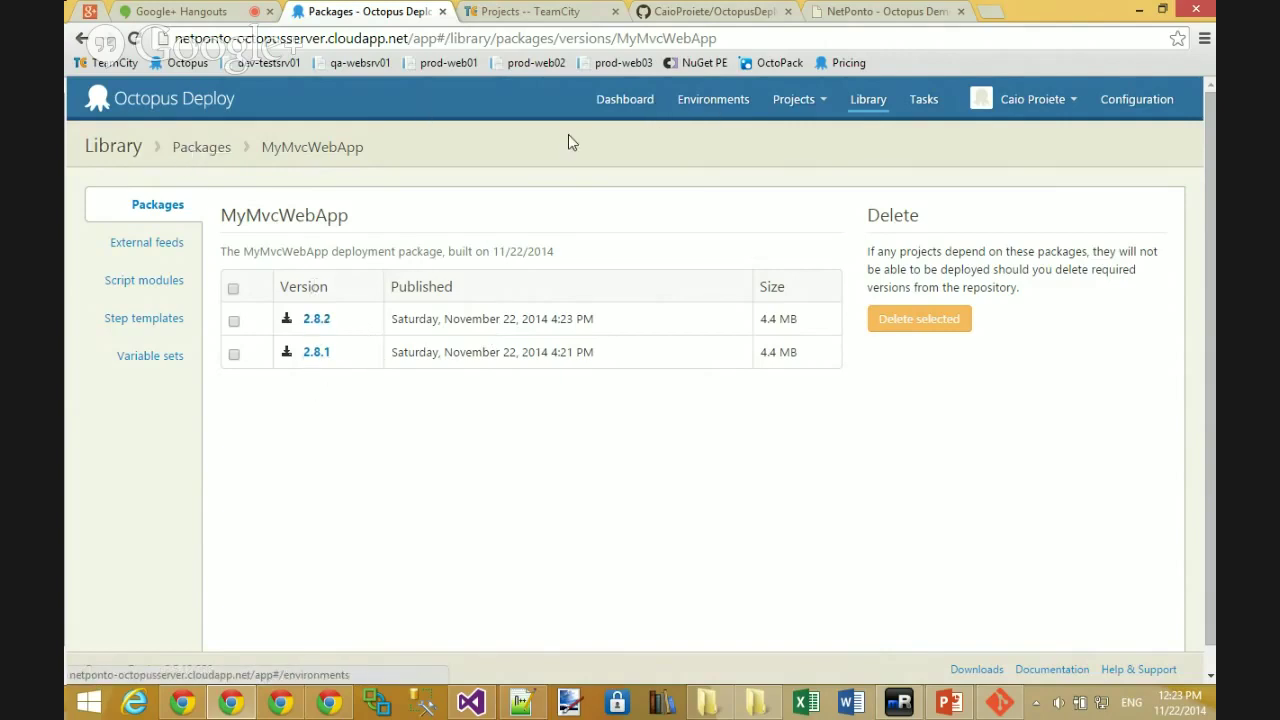
# - Open MeuSiteHtml's first process step and rename it 'Faz o deploy do site MVC'
pyautogui.click(172, 110)
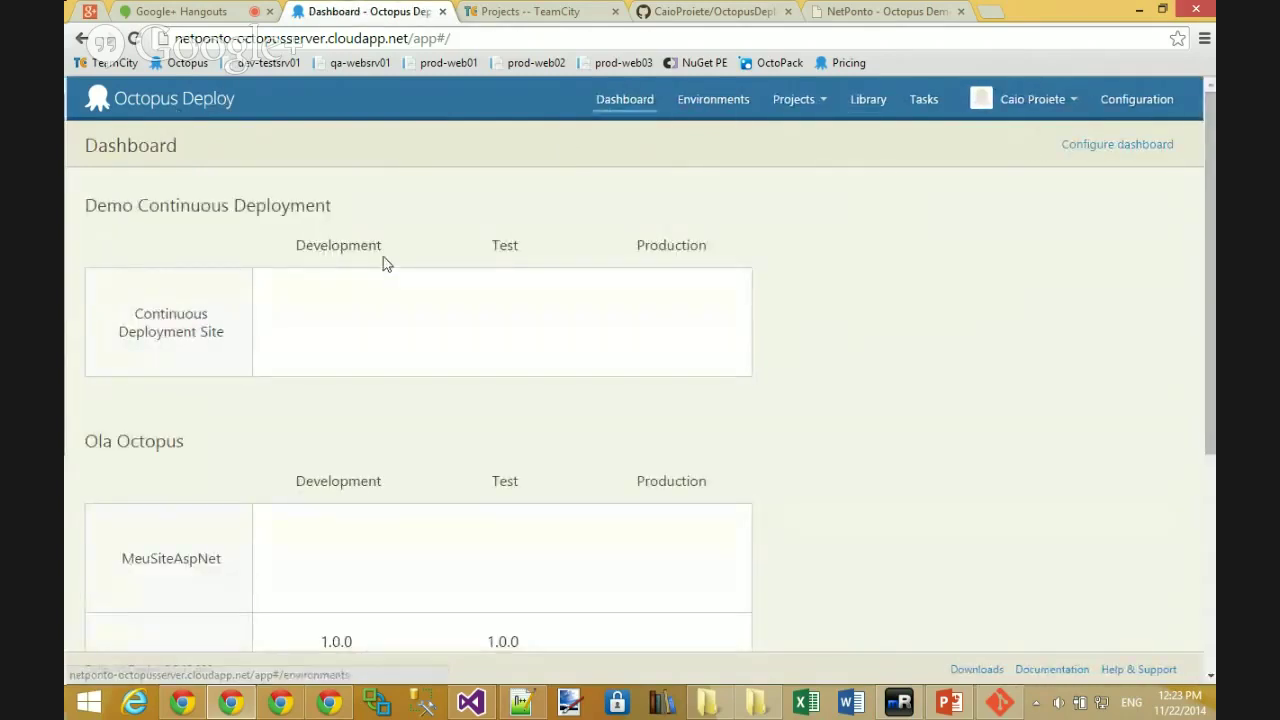
pyautogui.scroll(-2, 254, 351)
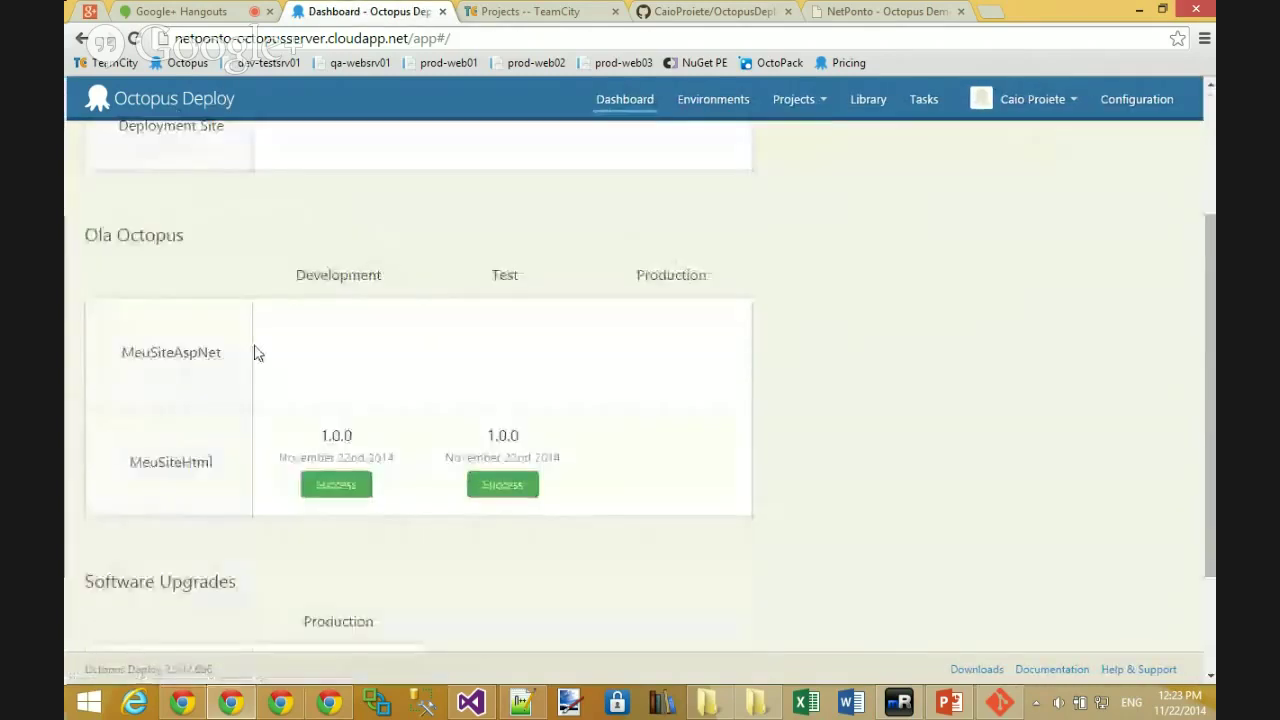
pyautogui.click(178, 468)
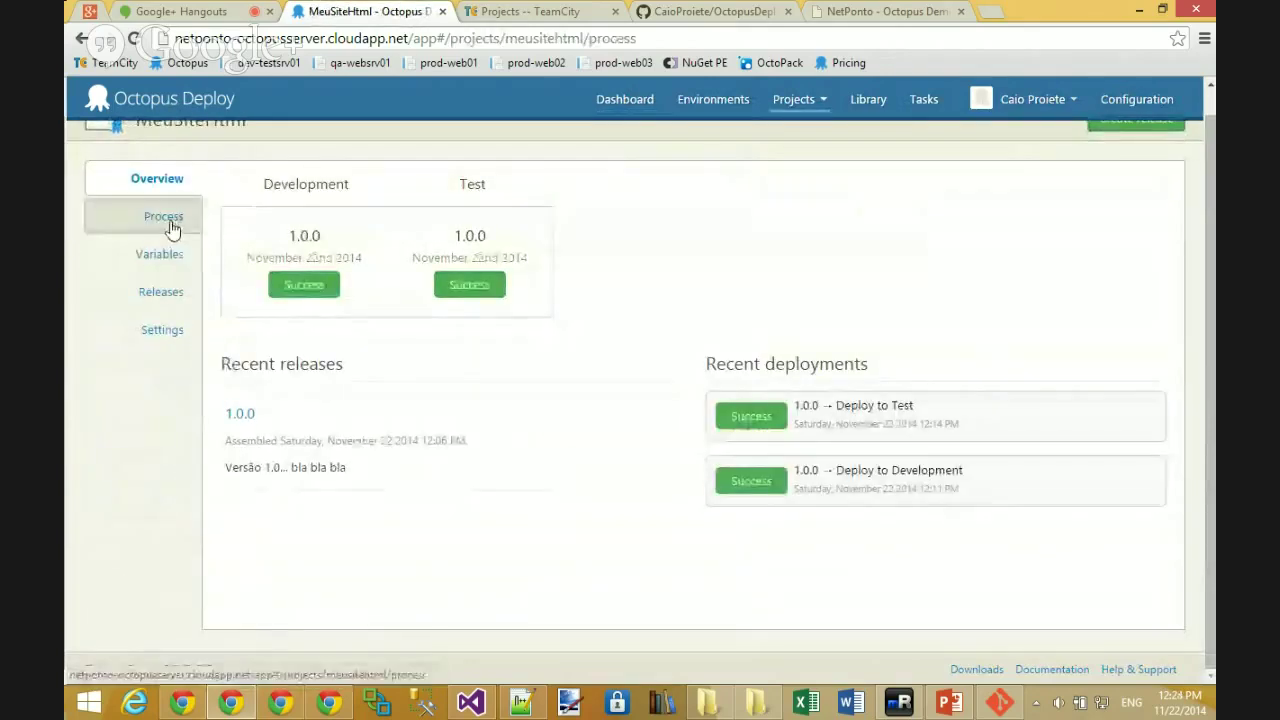
pyautogui.click(166, 218)
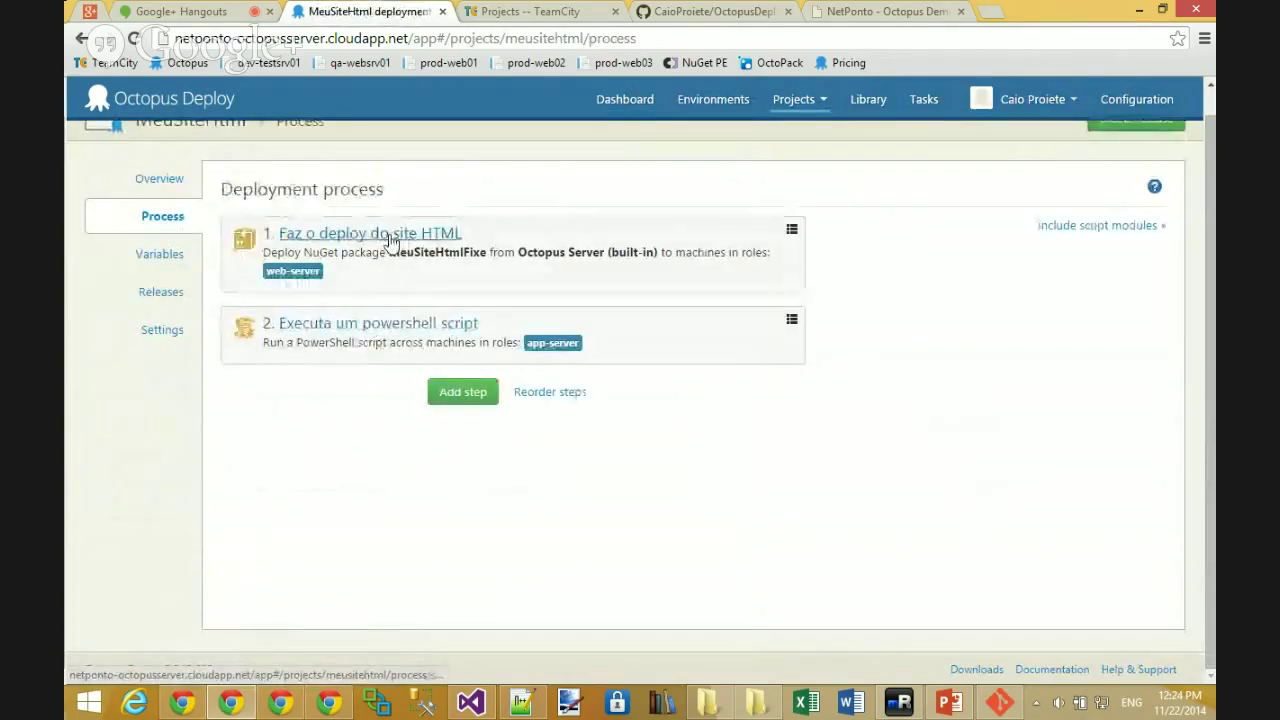
pyautogui.click(390, 238)
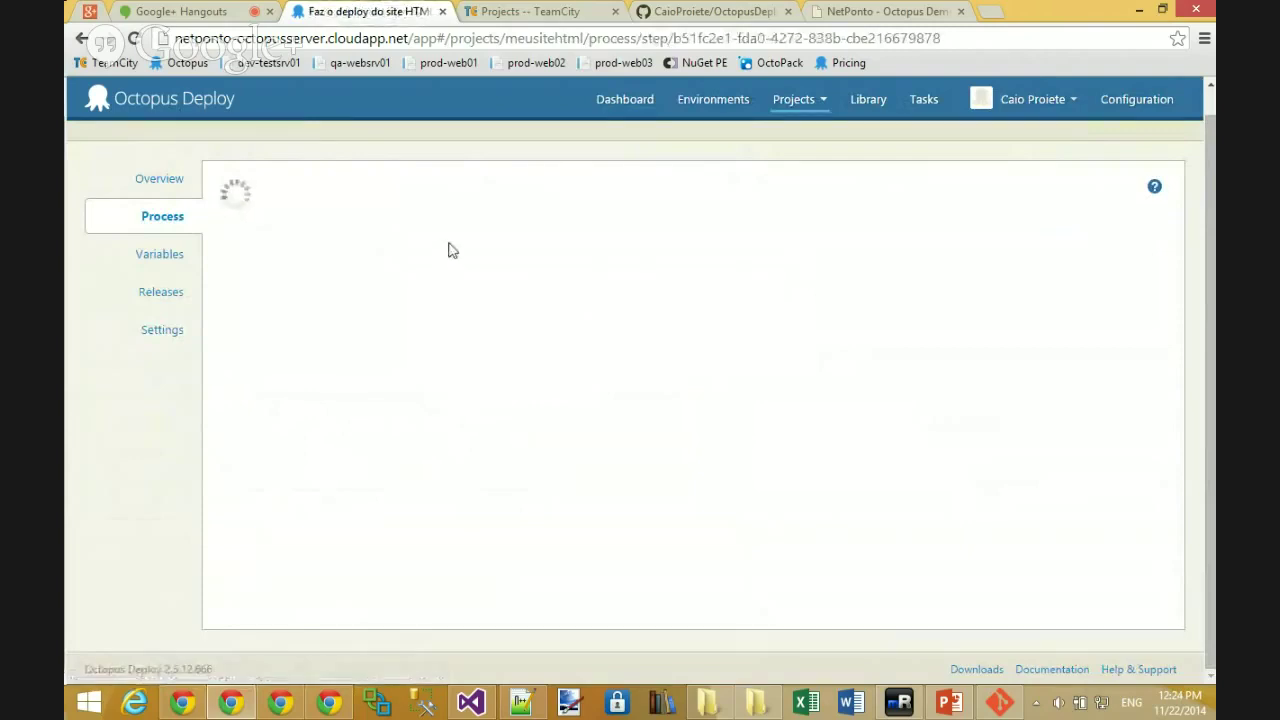
pyautogui.moveTo(490, 228); pyautogui.dragTo(586, 226)
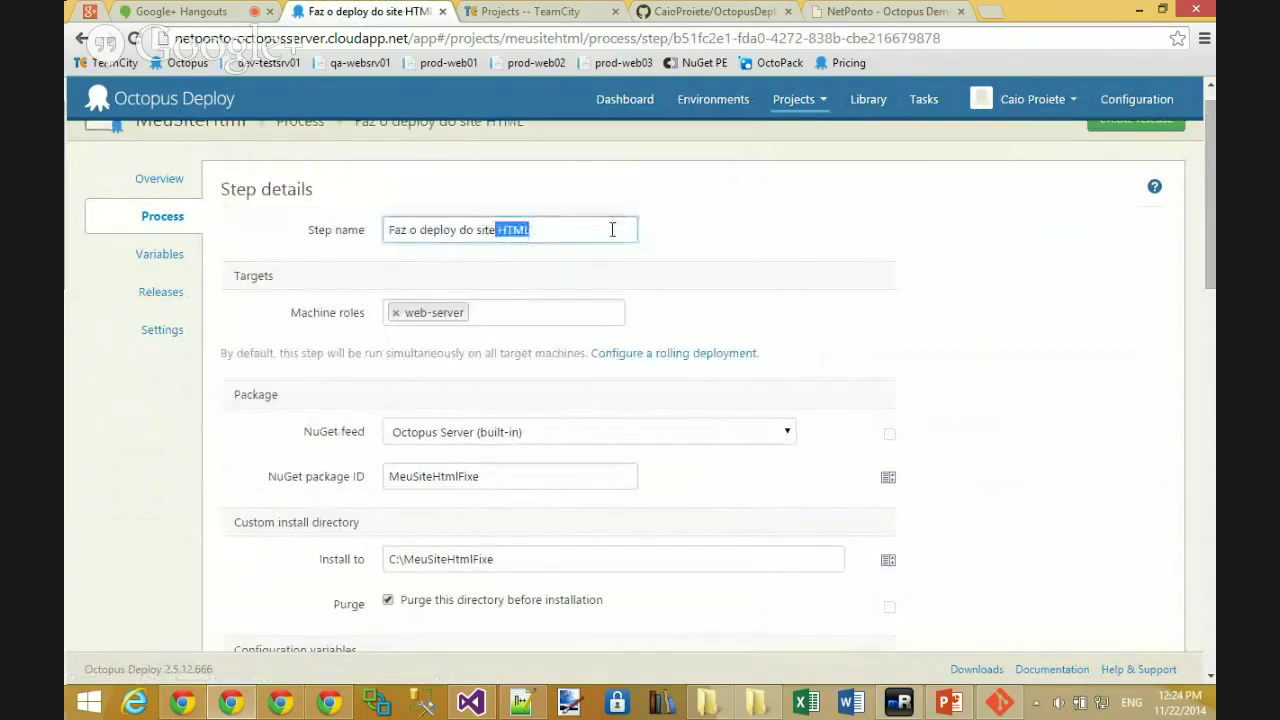
pyautogui.press('BackSpace')
pyautogui.write('MVC')
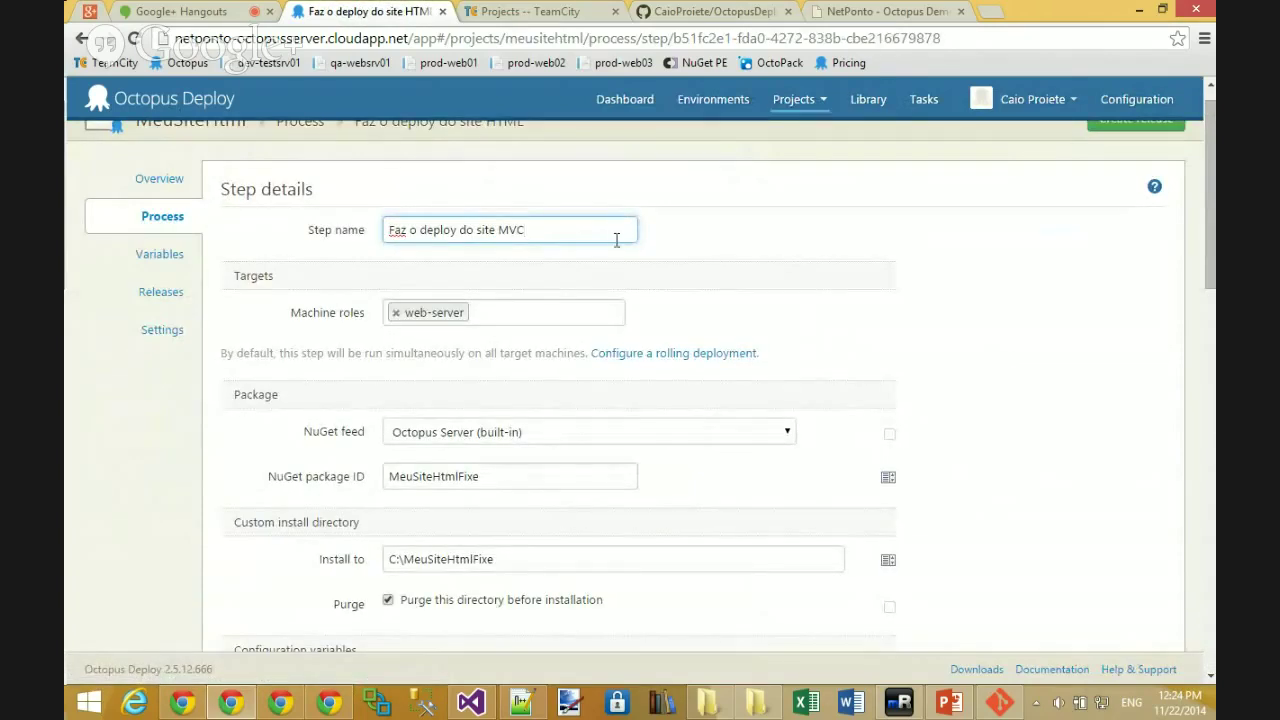
pyautogui.moveTo(1214, 258); pyautogui.dragTo(1090, 366)
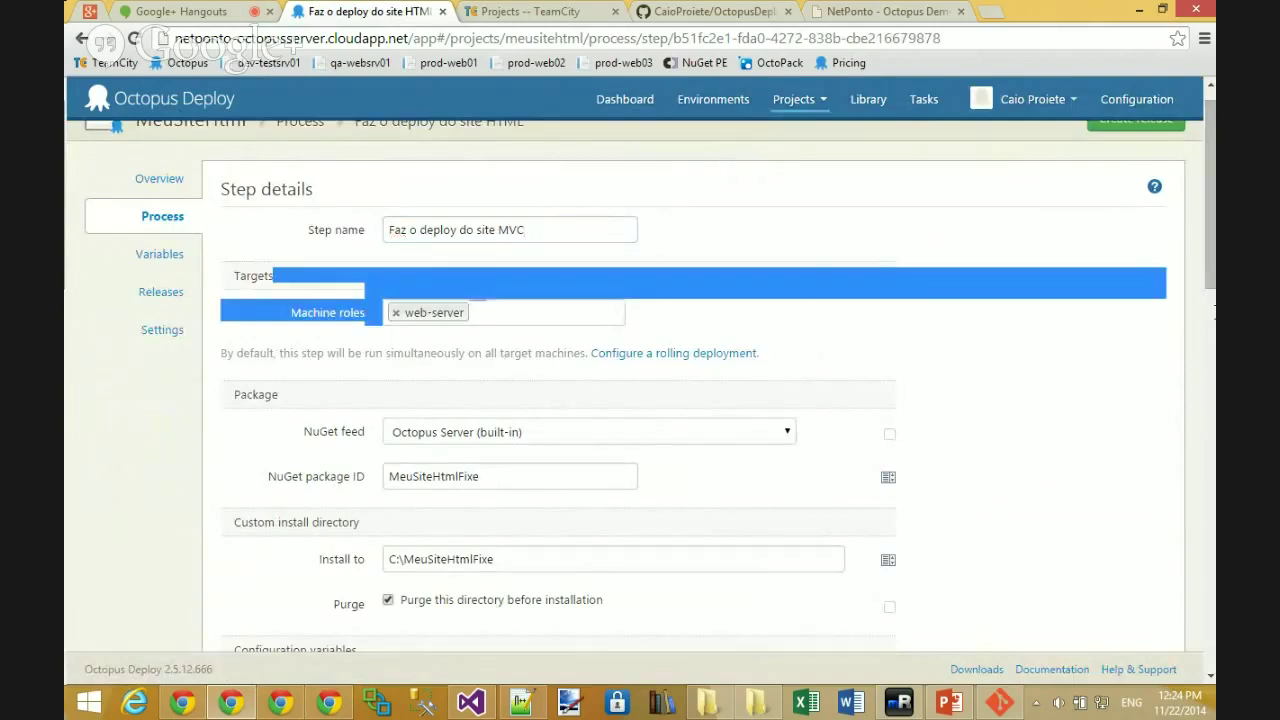
pyautogui.click(1090, 368)
# - Change the step's NuGet package ID from MeuSiteHtmlFixe to MyMvcWebApp
pyautogui.moveTo(538, 478); pyautogui.dragTo(384, 480)
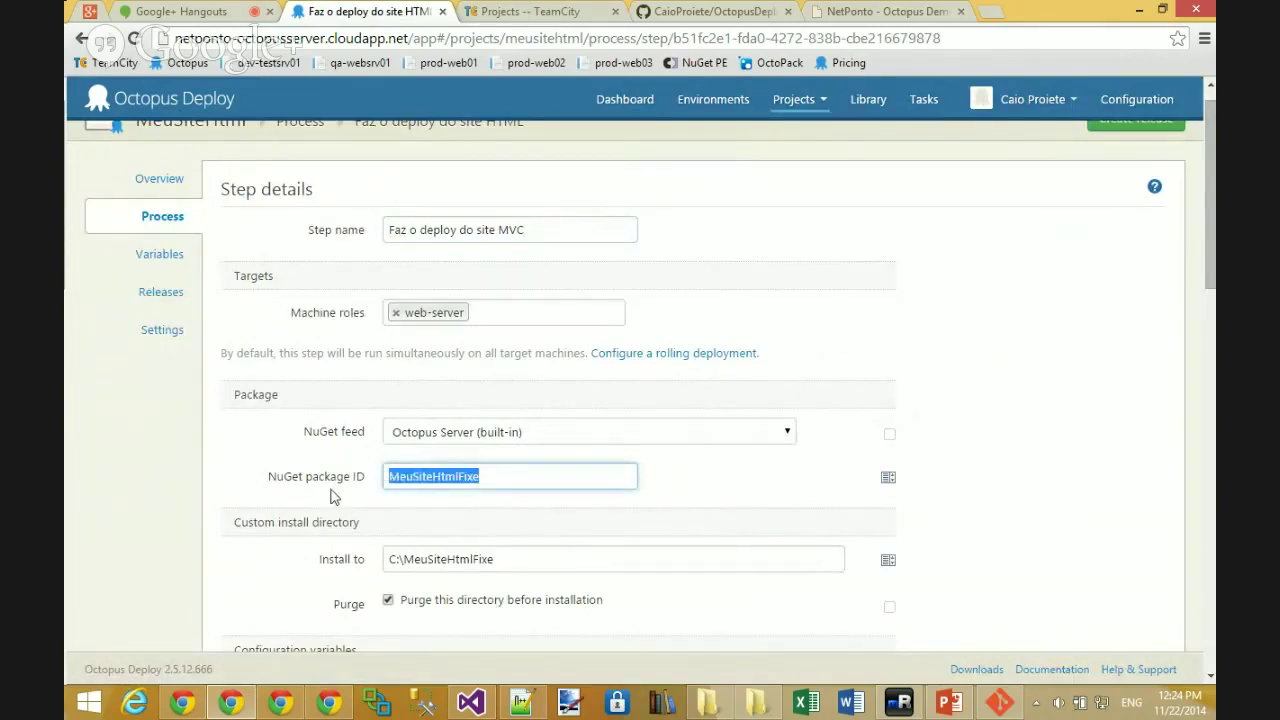
pyautogui.write('M')
pyautogui.write('y')
pyautogui.press('Return')
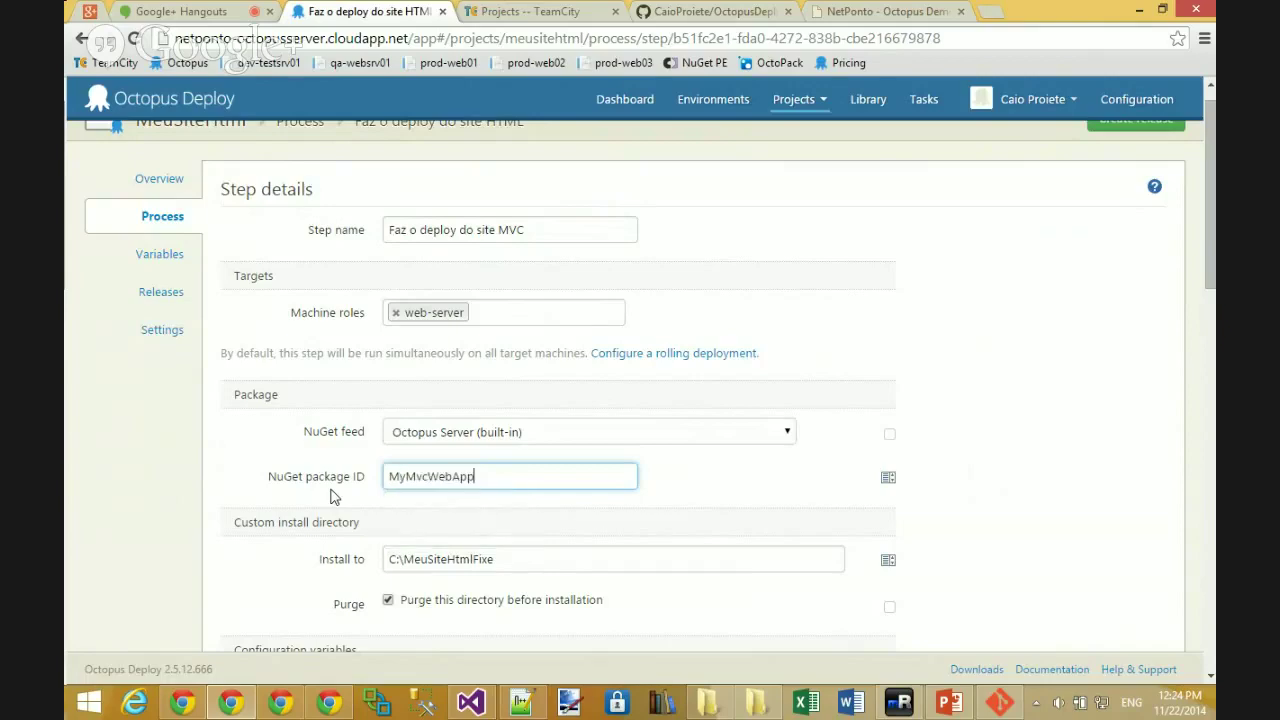
pyautogui.scroll(-4, 551, 206)
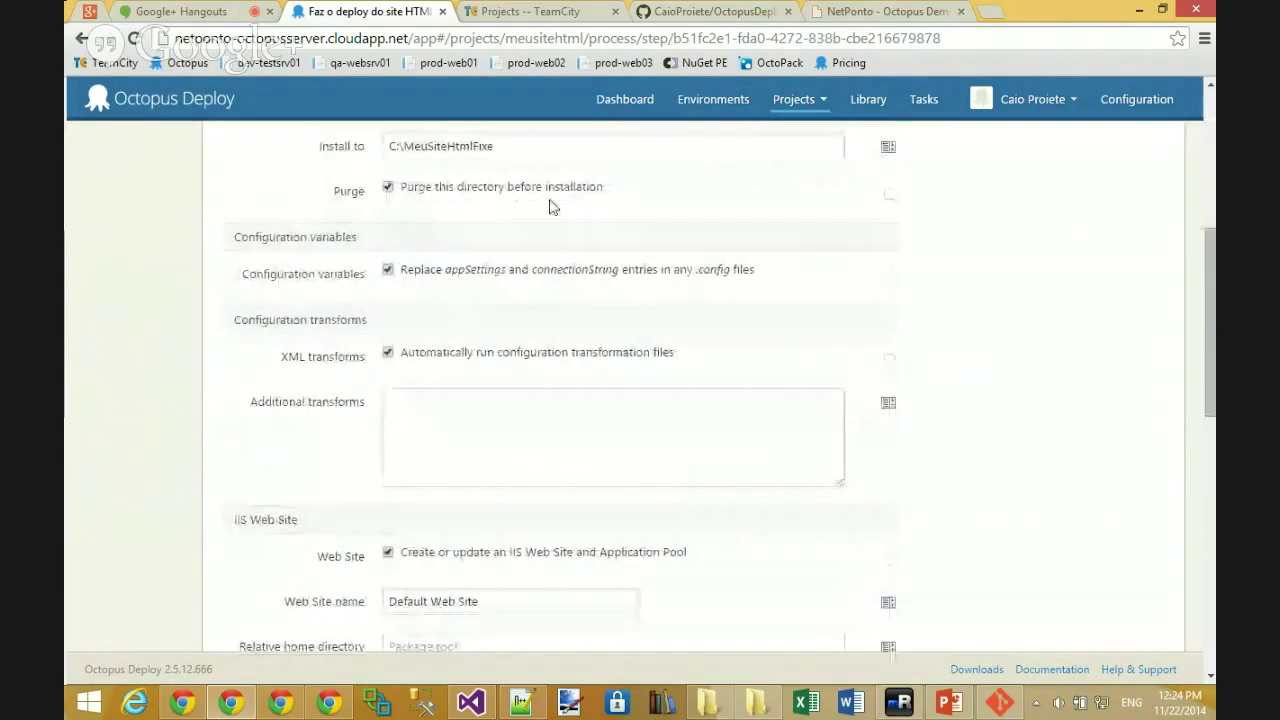
pyautogui.scroll(2, 1065, 343)
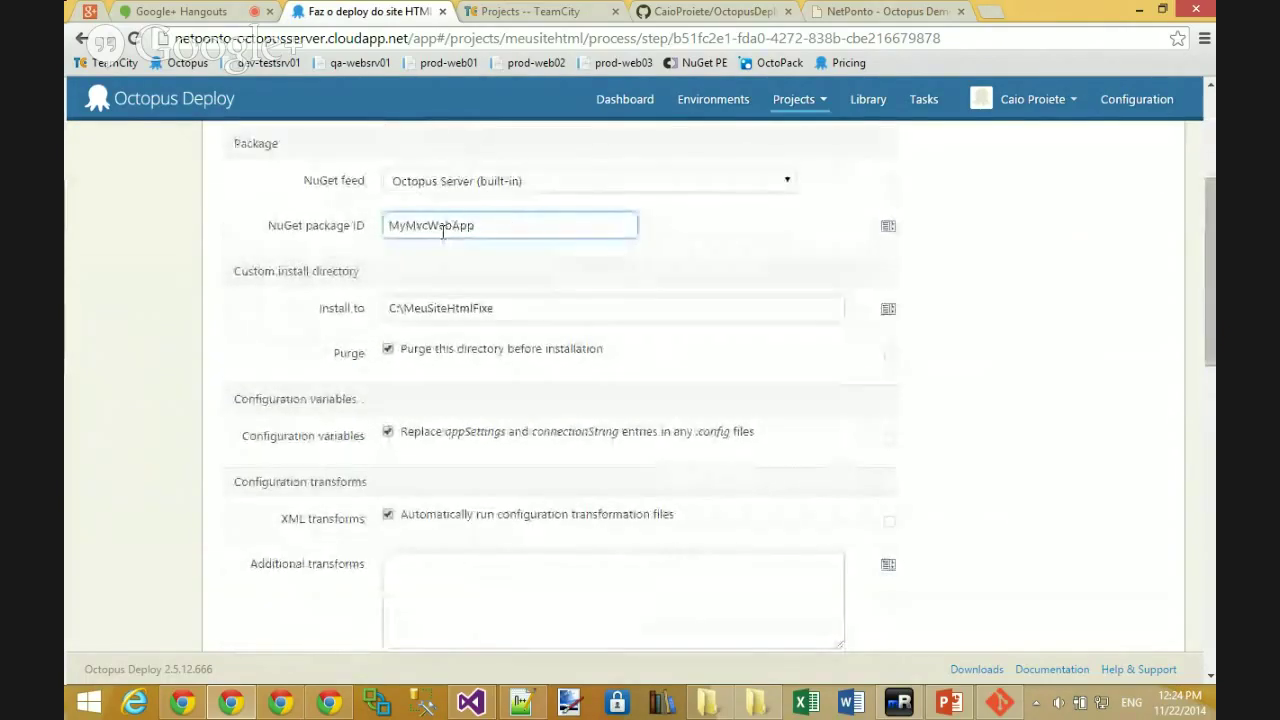
# - Set the install location to C:\MyMvcWebApp and save the step
pyautogui.tripleClick(650, 308)
pyautogui.write('C:\\')
pyautogui.write('MyMvcWebApp')
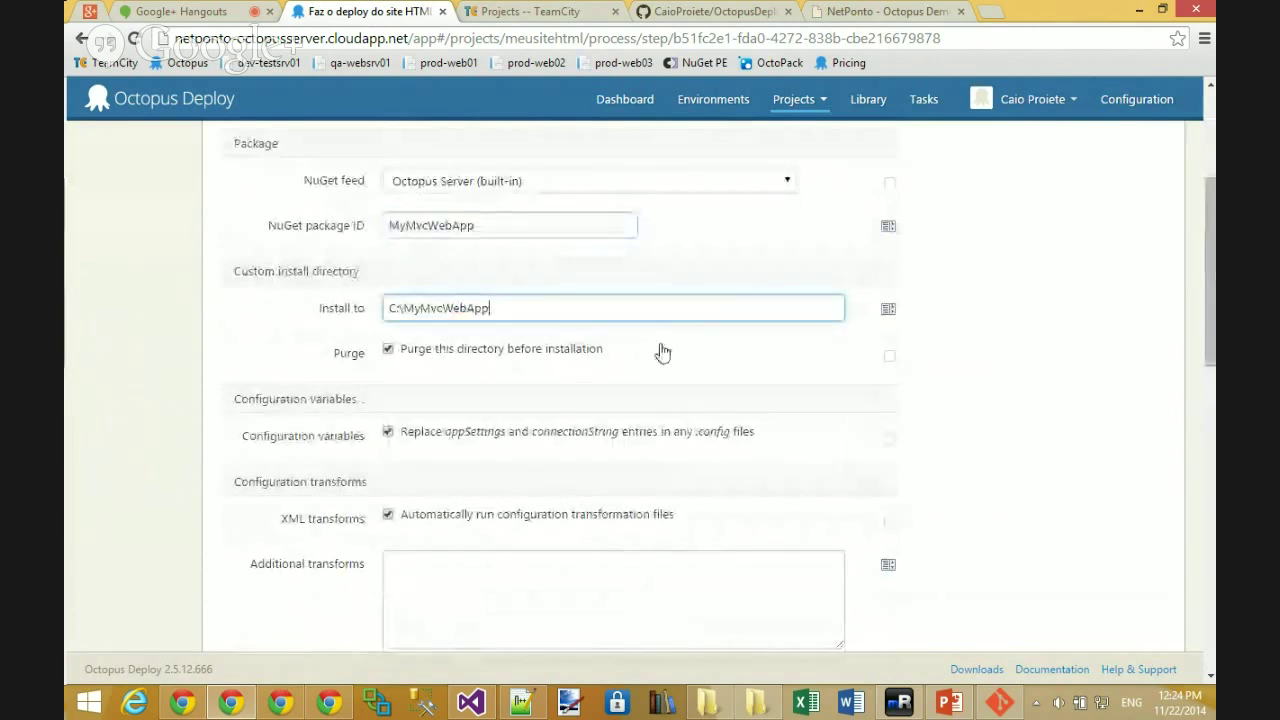
pyautogui.moveTo(1213, 292); pyautogui.dragTo(1212, 222)
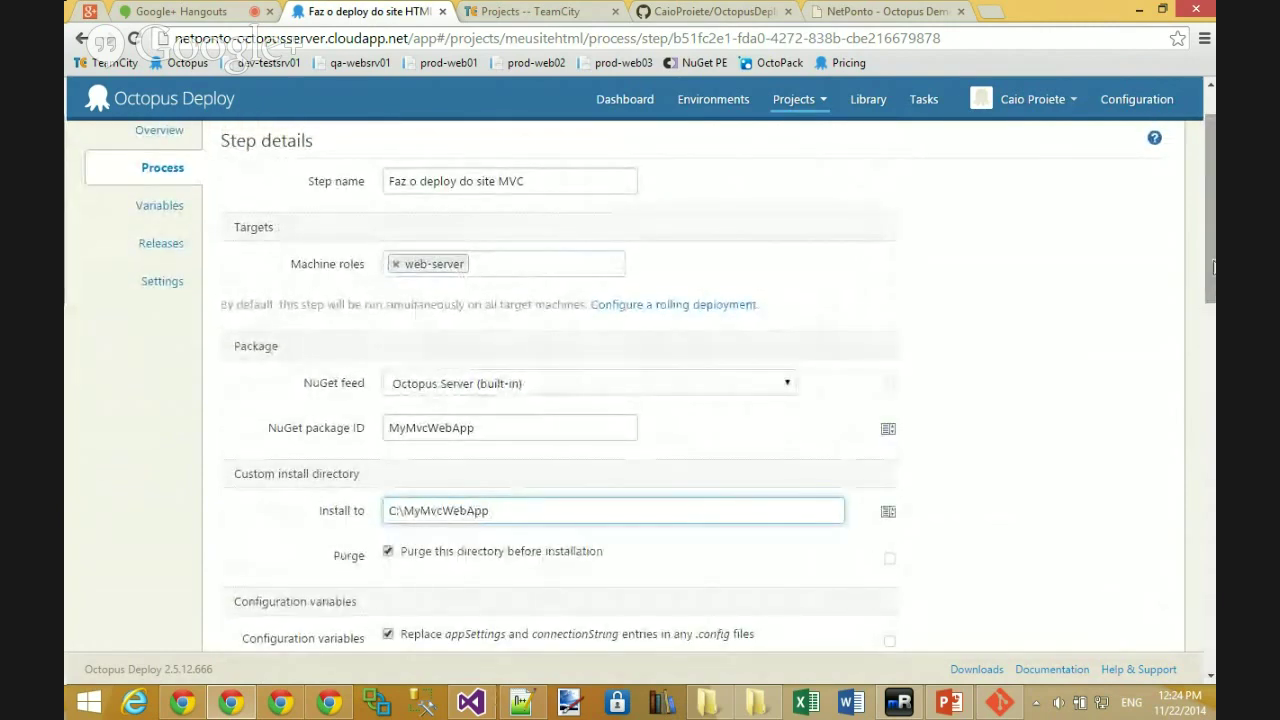
pyautogui.scroll(-3, 1193, 425)
pyautogui.scroll(-6, 1190, 500)
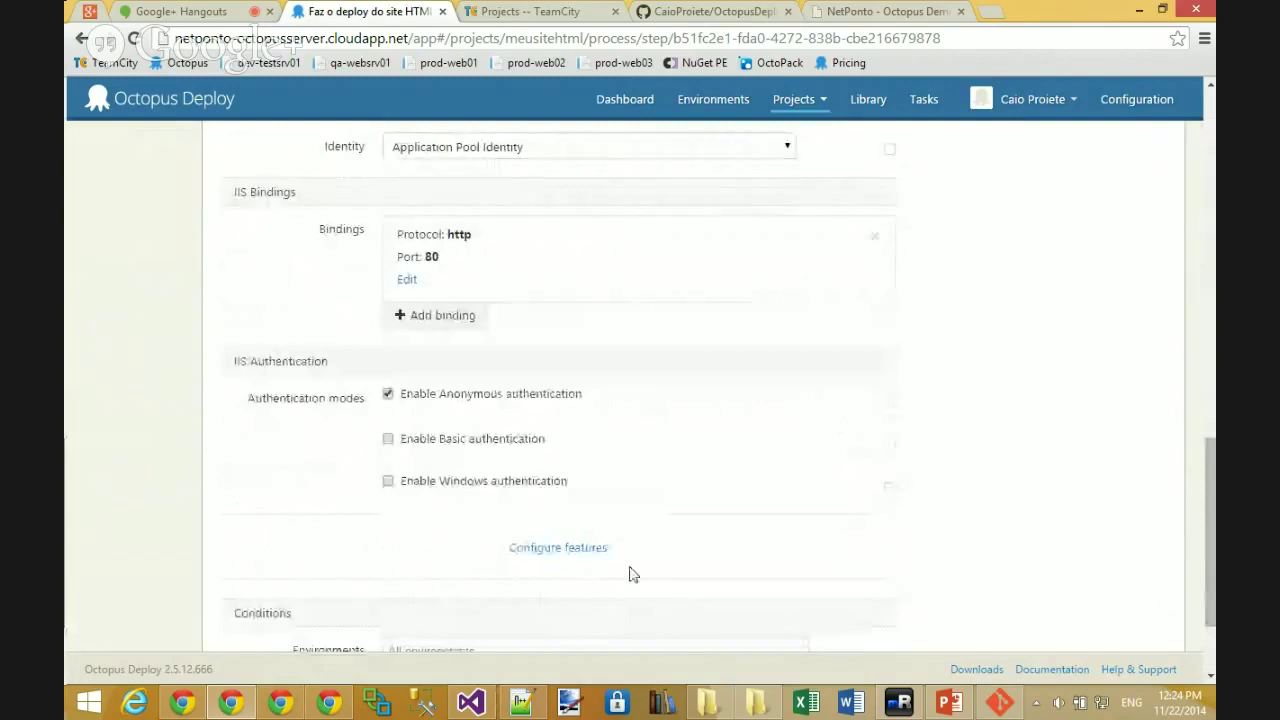
pyautogui.scroll(5, 600, 450)
pyautogui.scroll(-7, 600, 450)
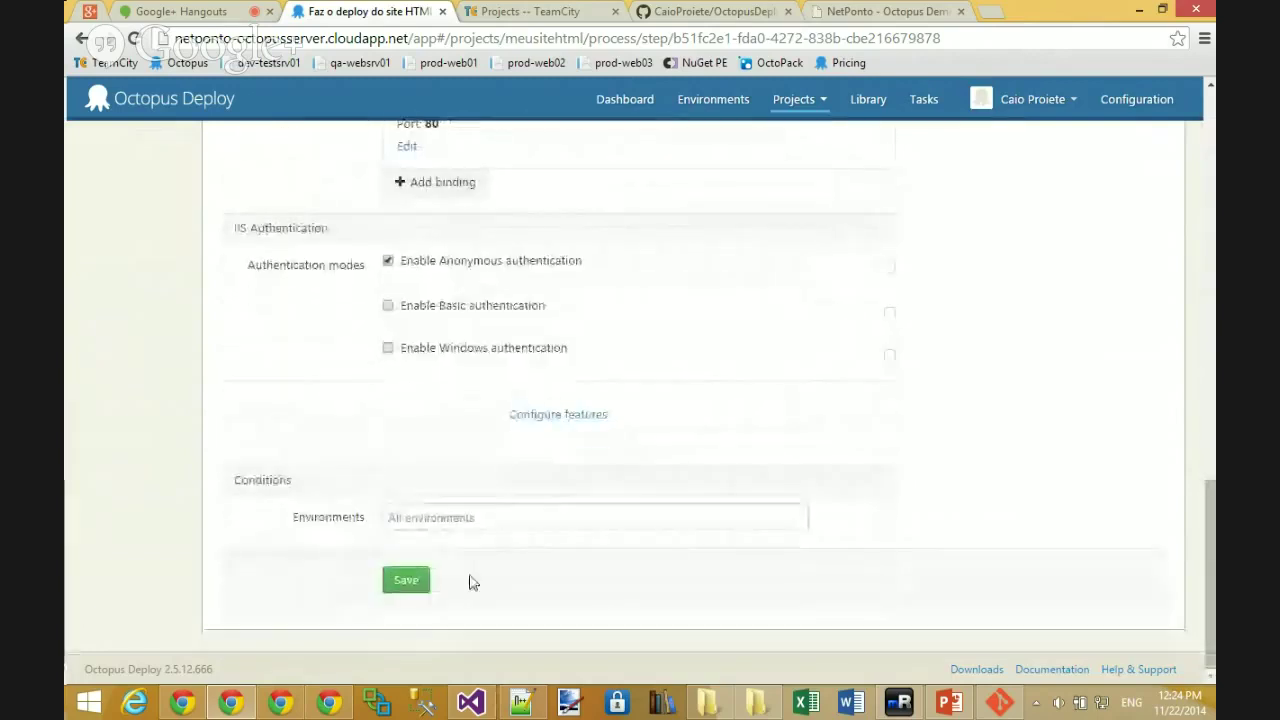
pyautogui.click(406, 581)
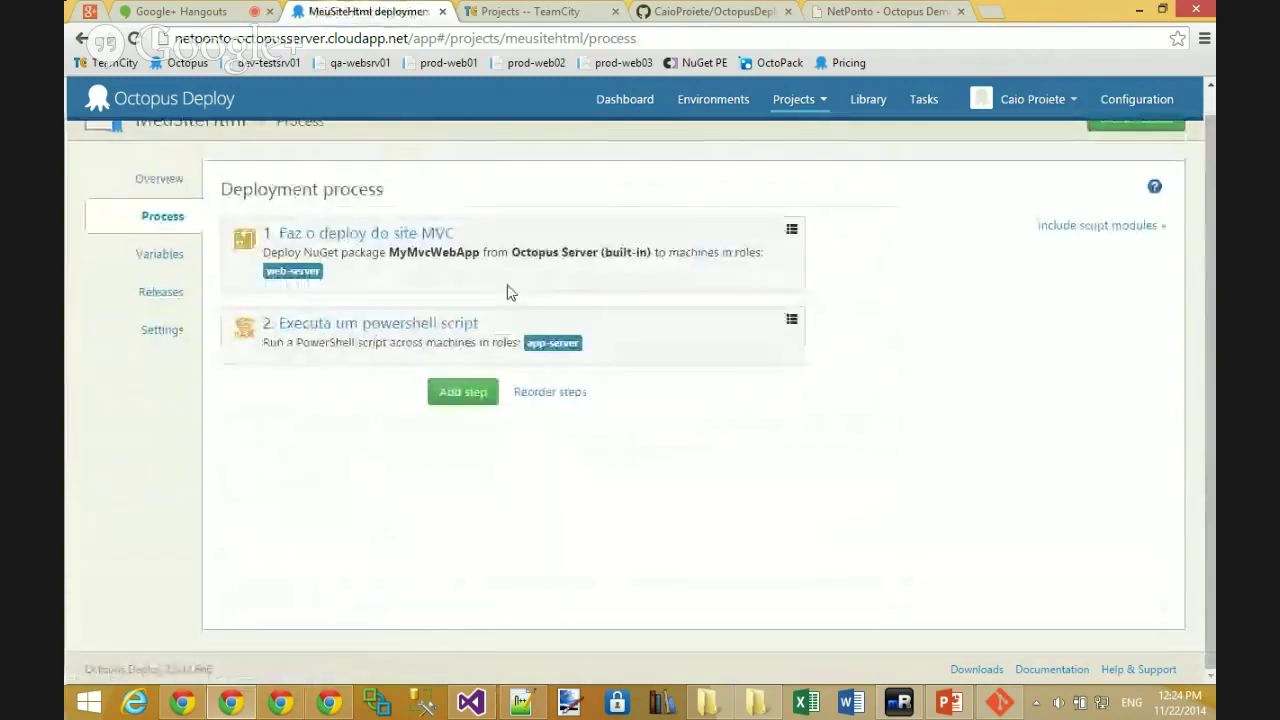
# - Create and save release 2.8.2 with notes 'Bla bla bla', then begin deploying it
pyautogui.moveTo(1210, 199); pyautogui.dragTo(1210, 173)
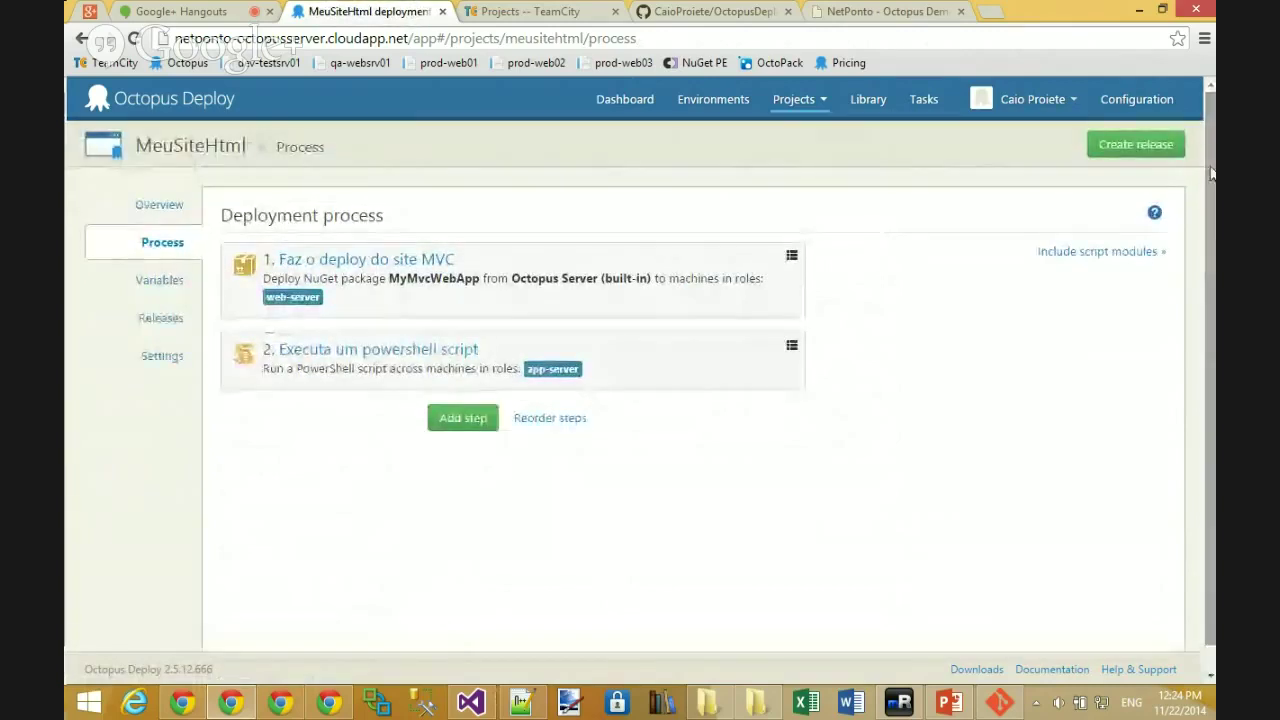
pyautogui.click(1140, 145)
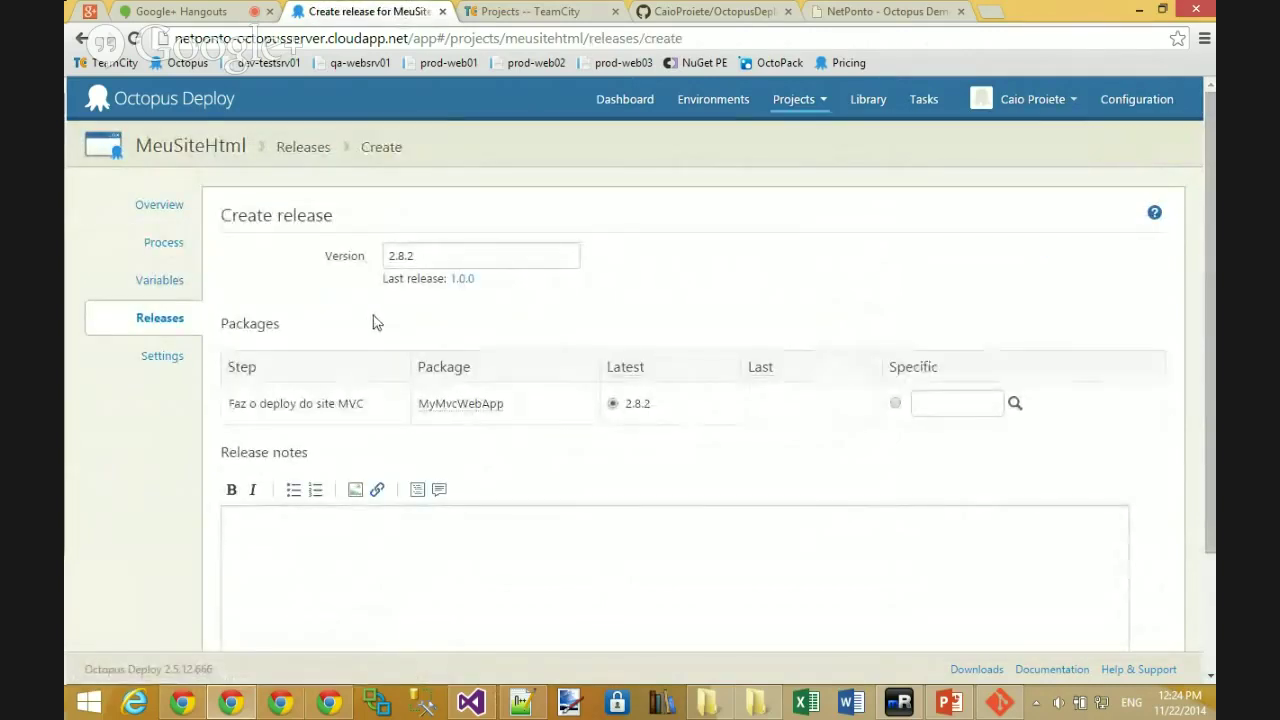
pyautogui.doubleClick(420, 255)
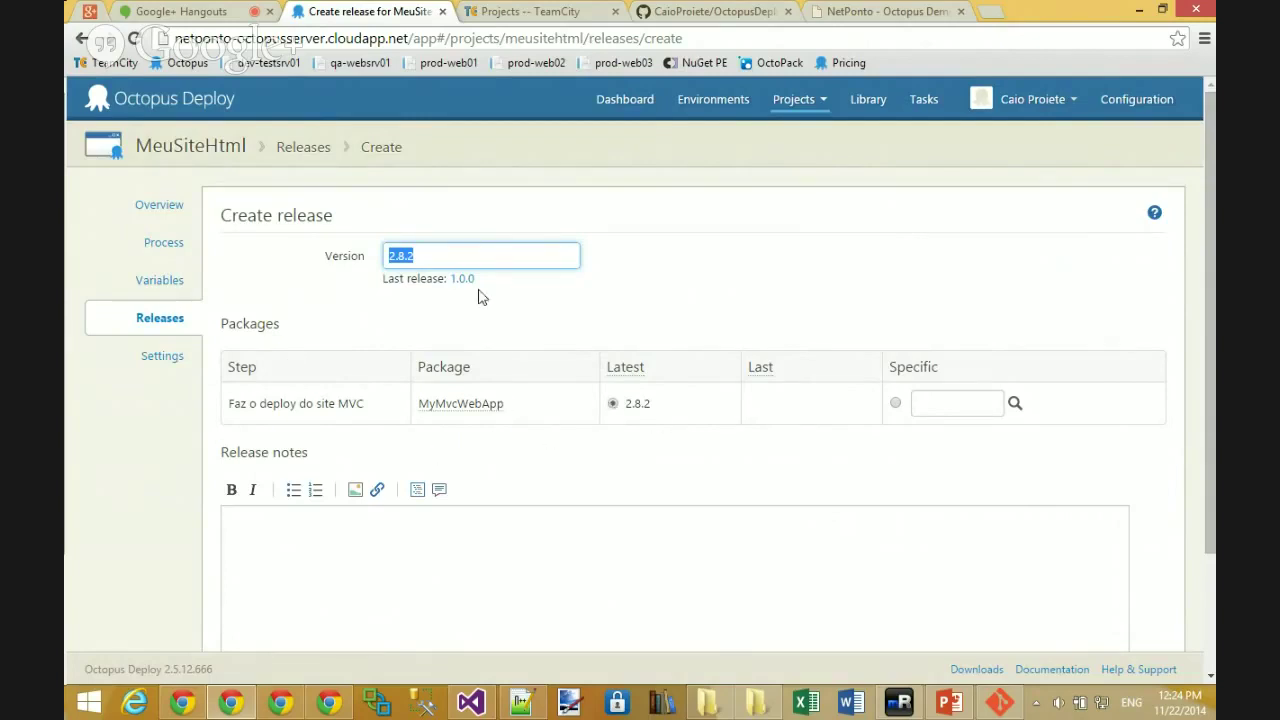
pyautogui.scroll(-1, 600, 450)
pyautogui.click(787, 452)
pyautogui.write('Bla bla bla')
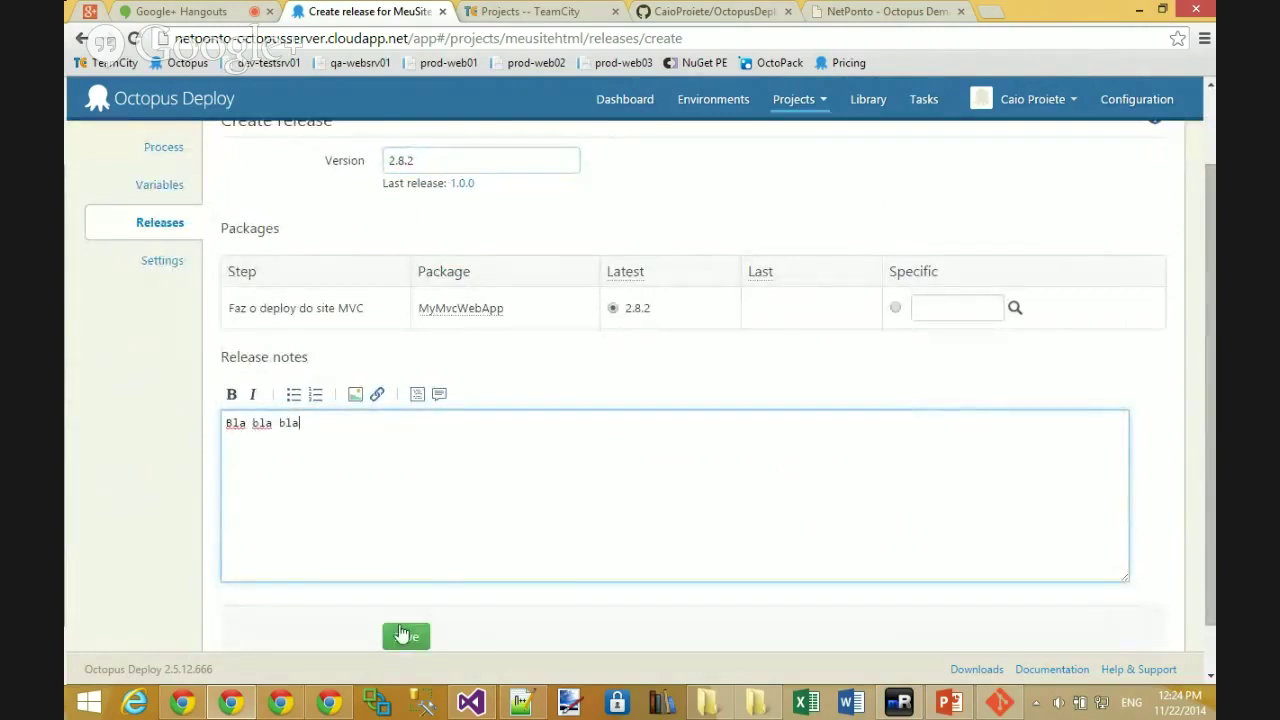
pyautogui.click(403, 634)
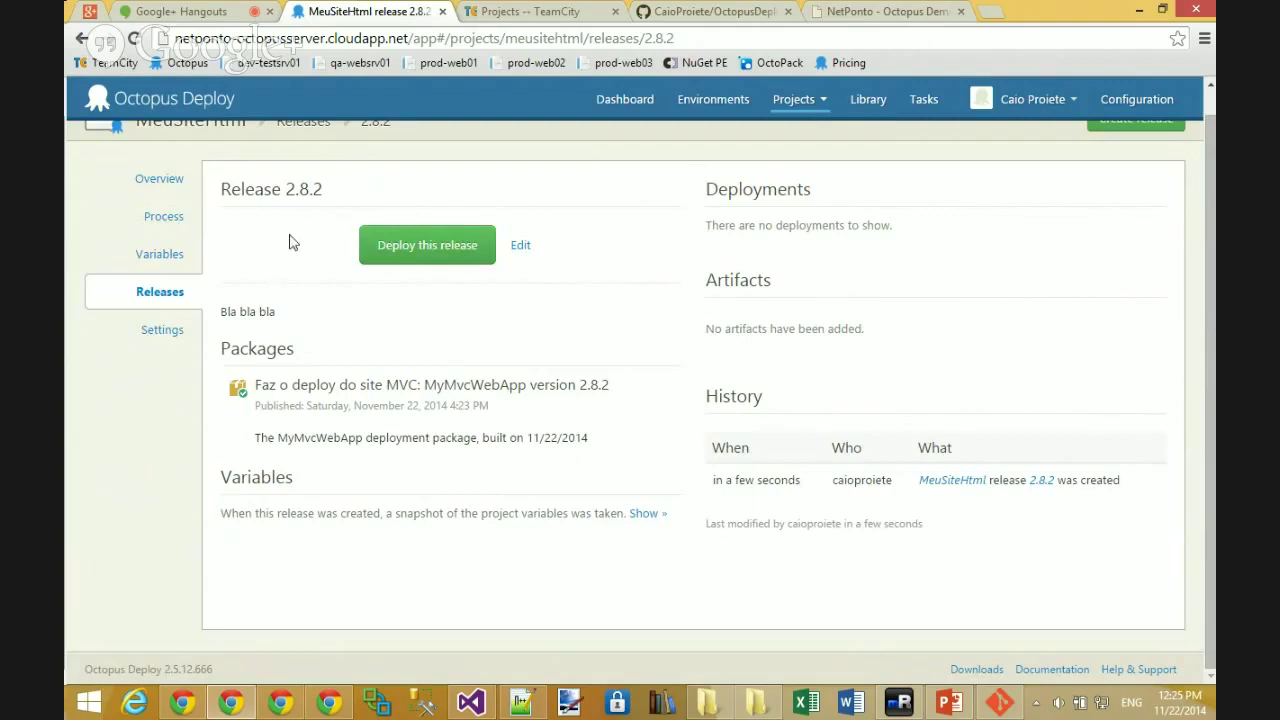
pyautogui.click(408, 256)
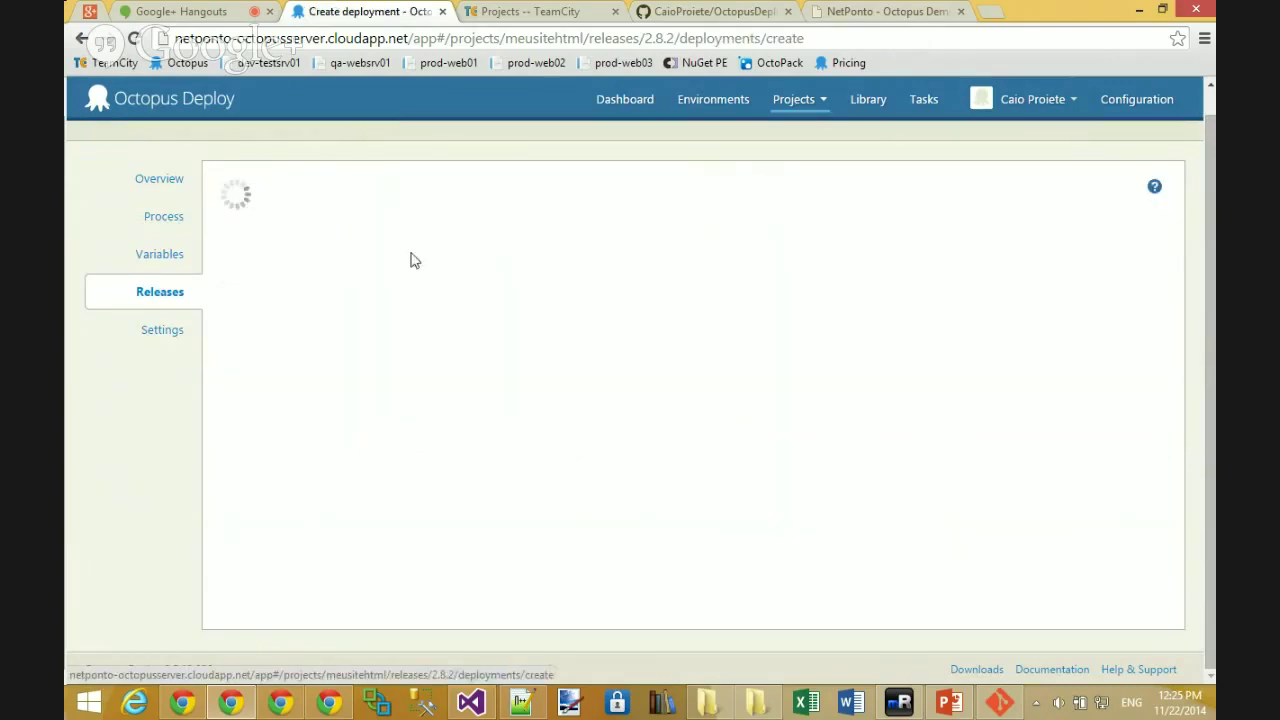
# - Deploy release 2.8.2 to the Development environment, checking both steps' target machine
pyautogui.click(443, 236)
pyautogui.click(415, 284)
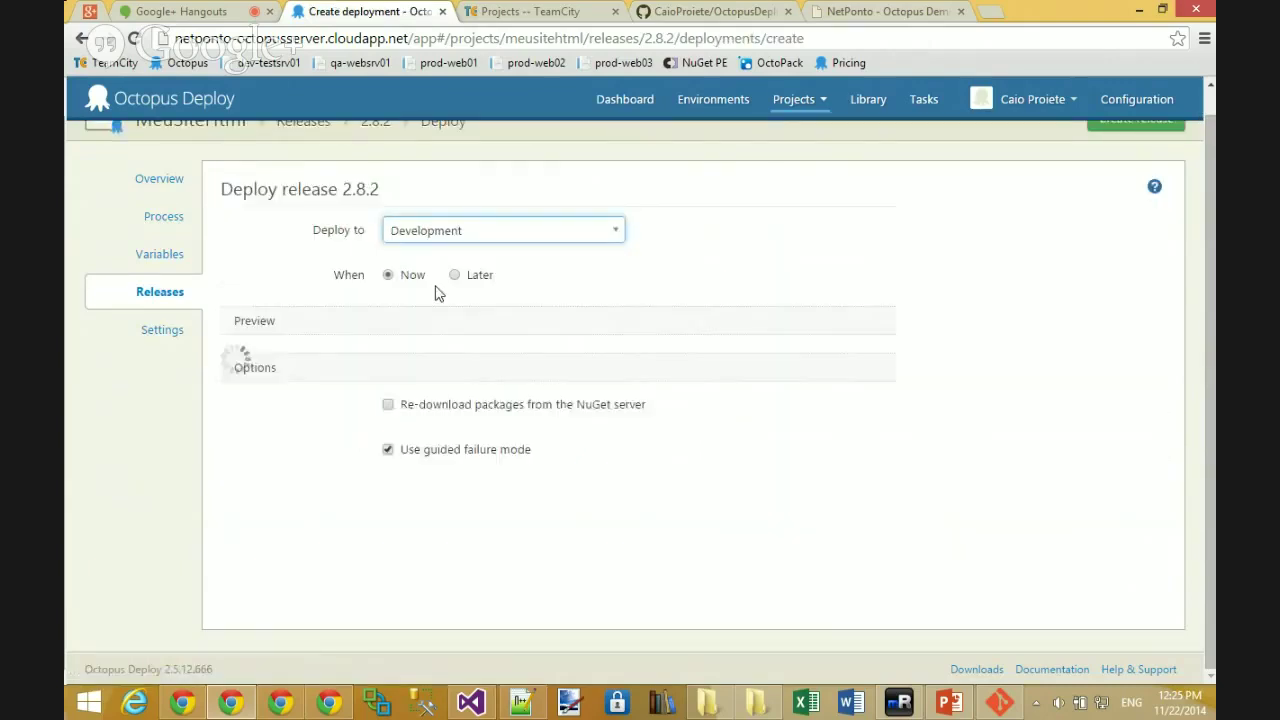
pyautogui.scroll(-1, 840, 287)
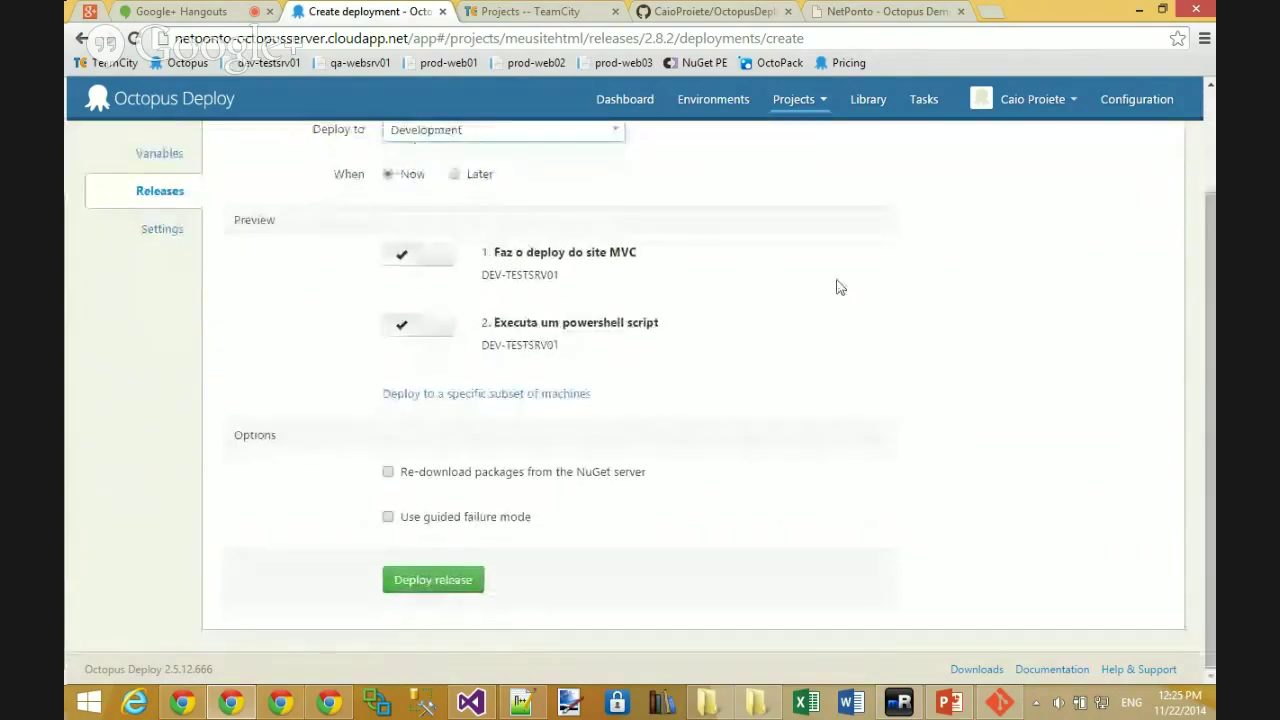
pyautogui.moveTo(577, 271); pyautogui.dragTo(480, 278)
pyautogui.moveTo(568, 346); pyautogui.dragTo(455, 362)
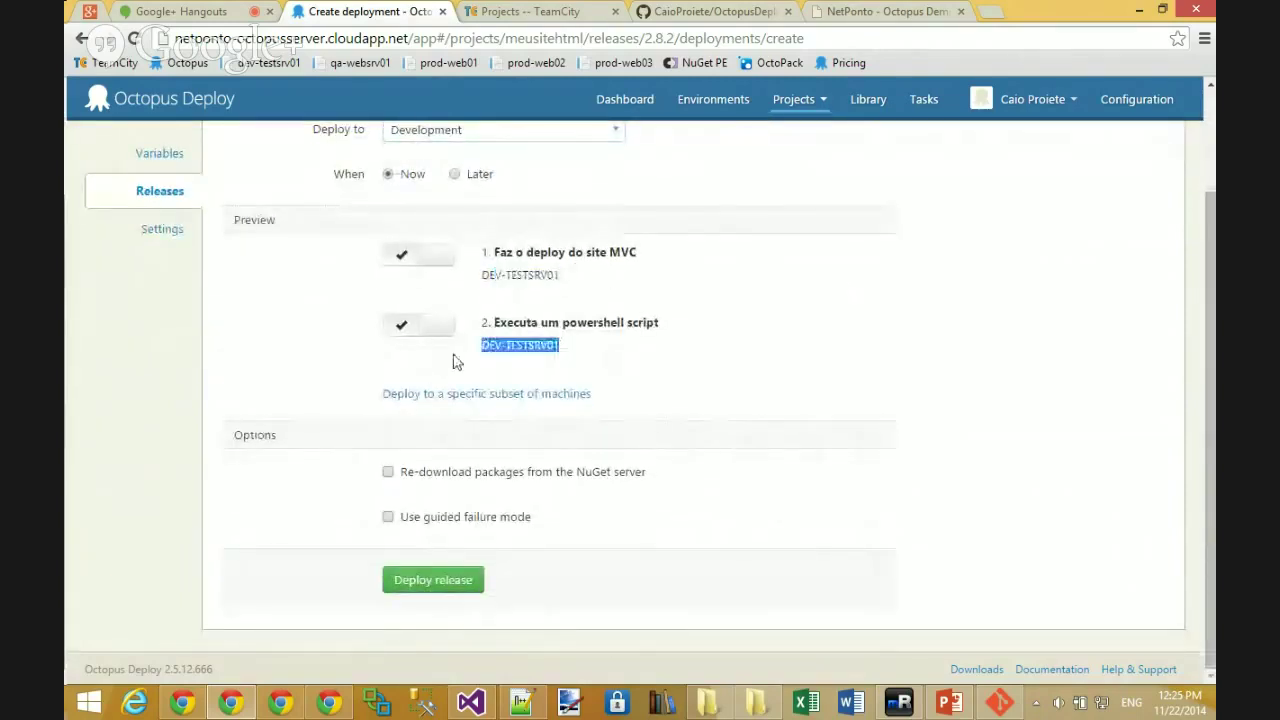
pyautogui.click(433, 592)
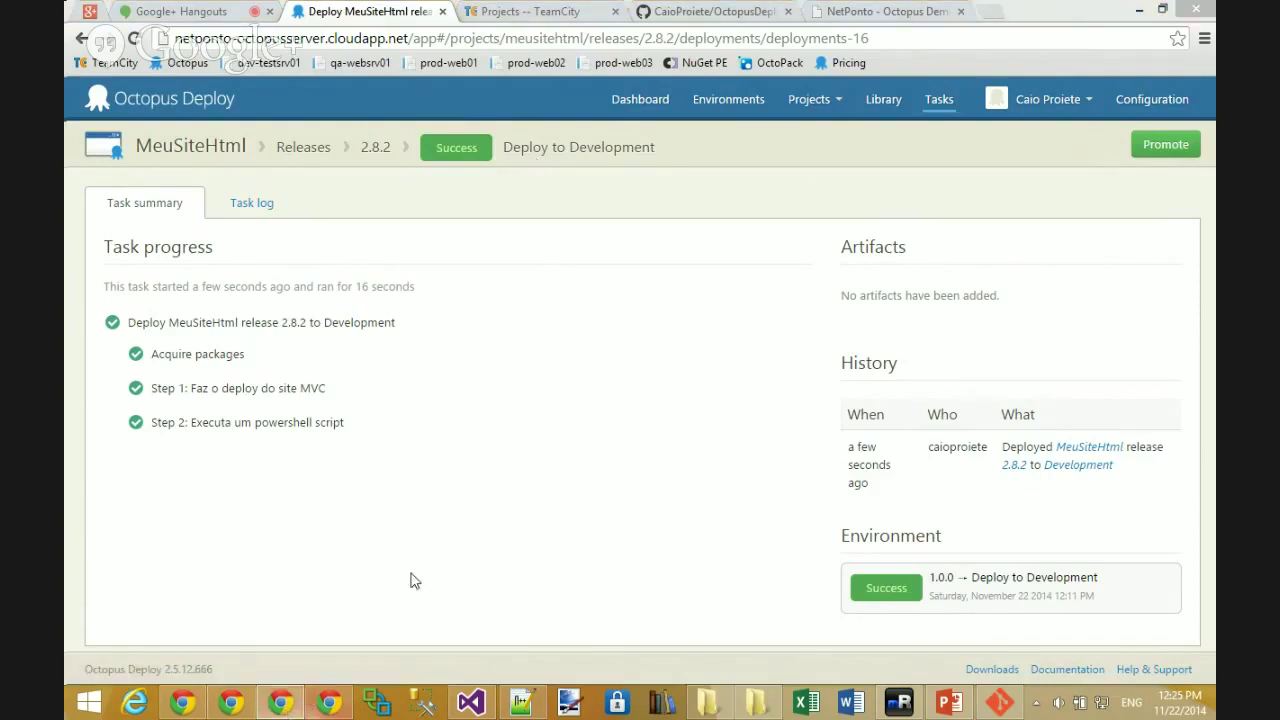
# - Reload the dev-testsrv01 demo site and confirm it shows Octopus Demo V2.8.2 (DEV22)
pyautogui.click(329, 702)
pyautogui.click(178, 12)
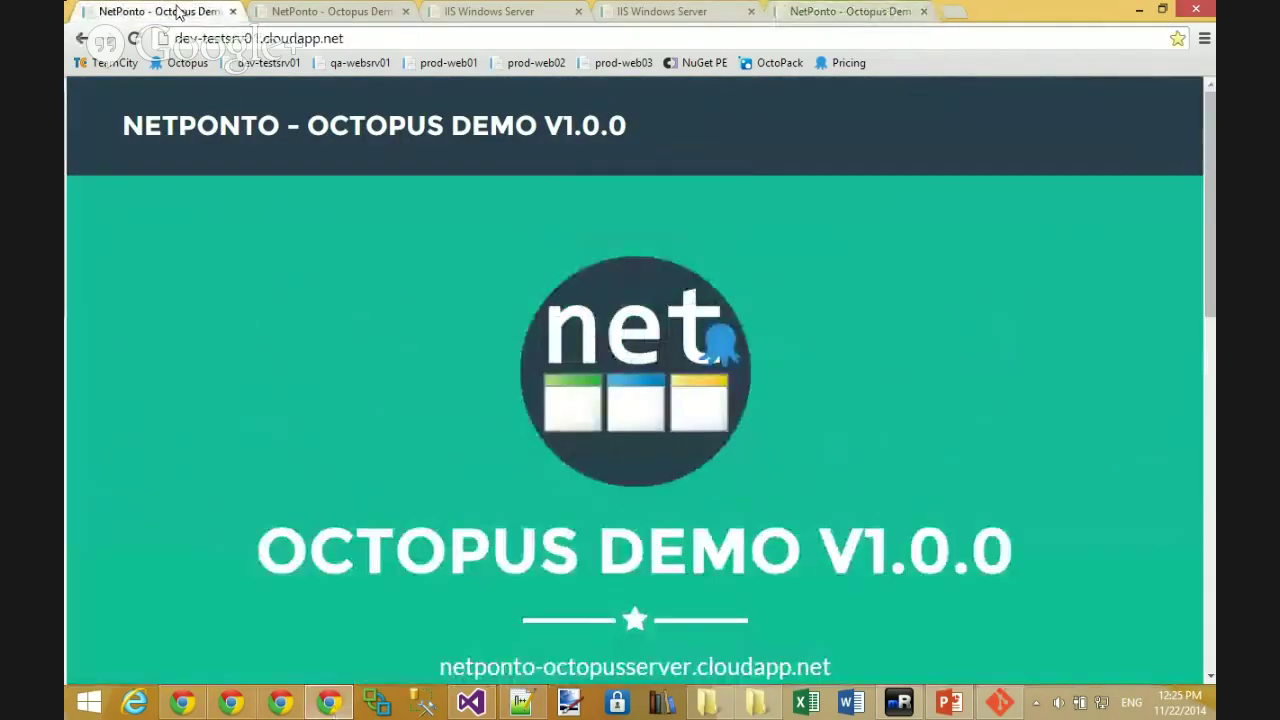
pyautogui.click(133, 38)
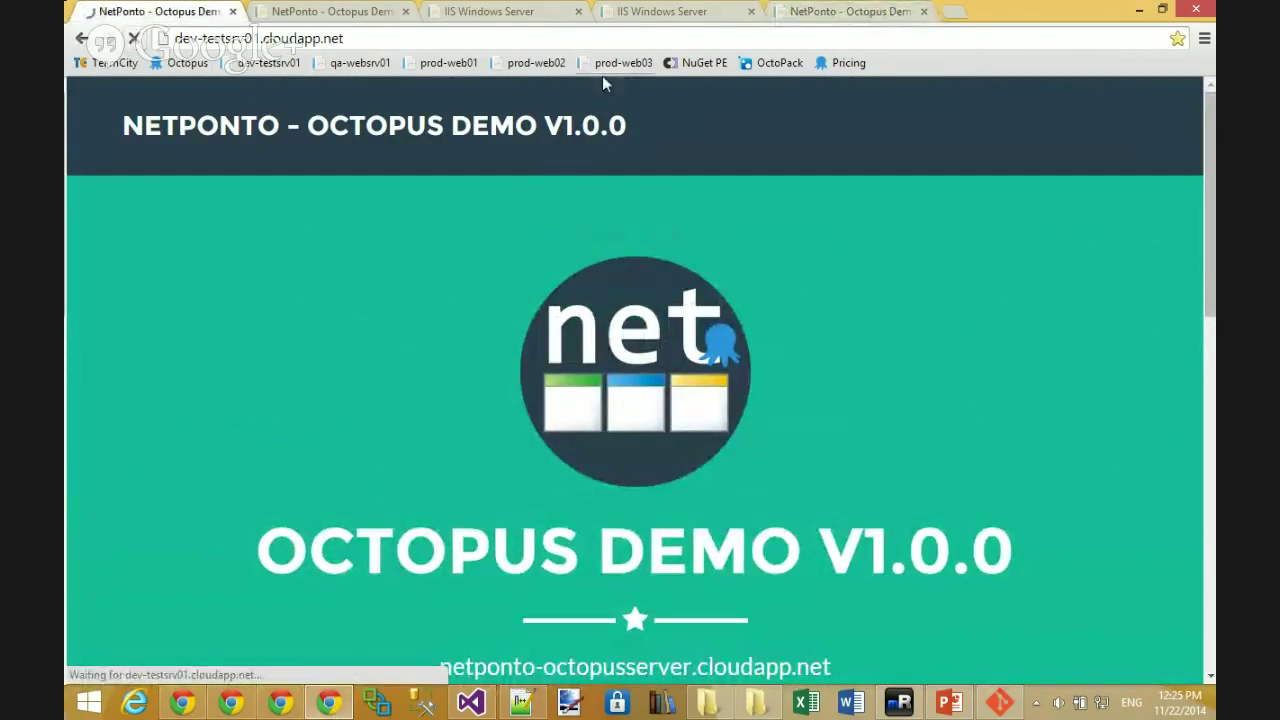
pyautogui.moveTo(815, 141); pyautogui.dragTo(641, 140)
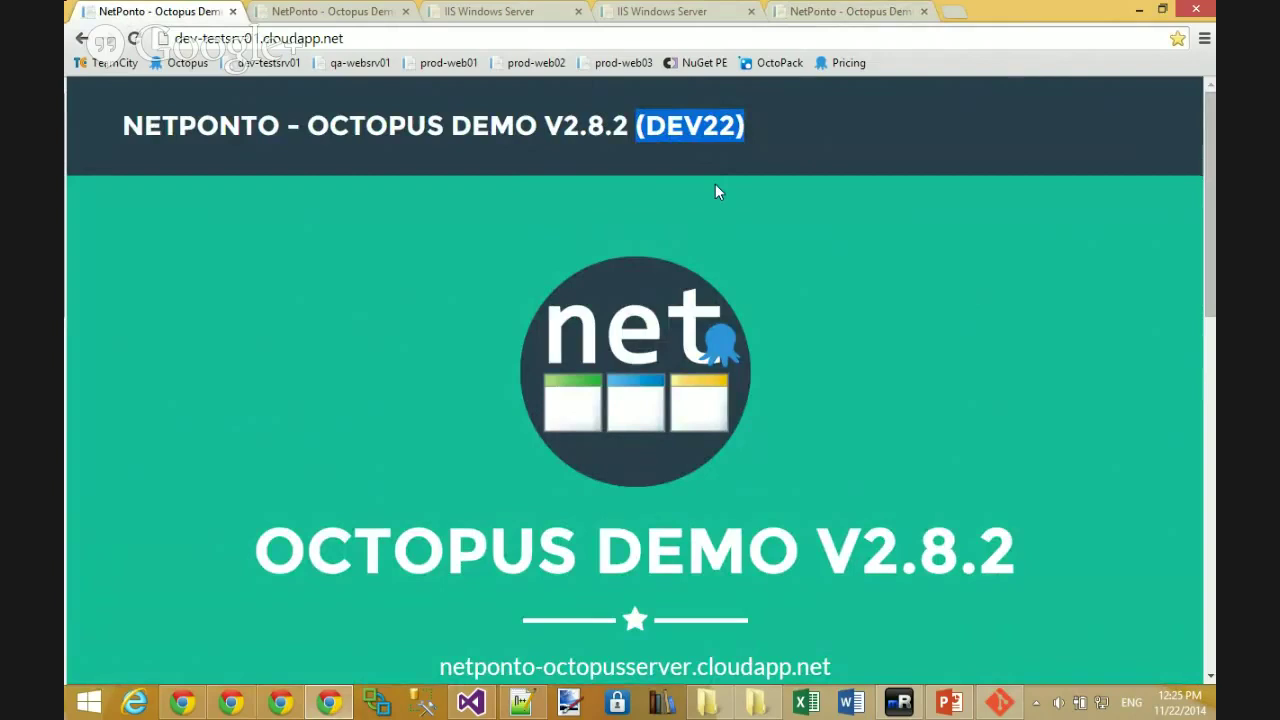
pyautogui.hotkey('alt', 'Tab')
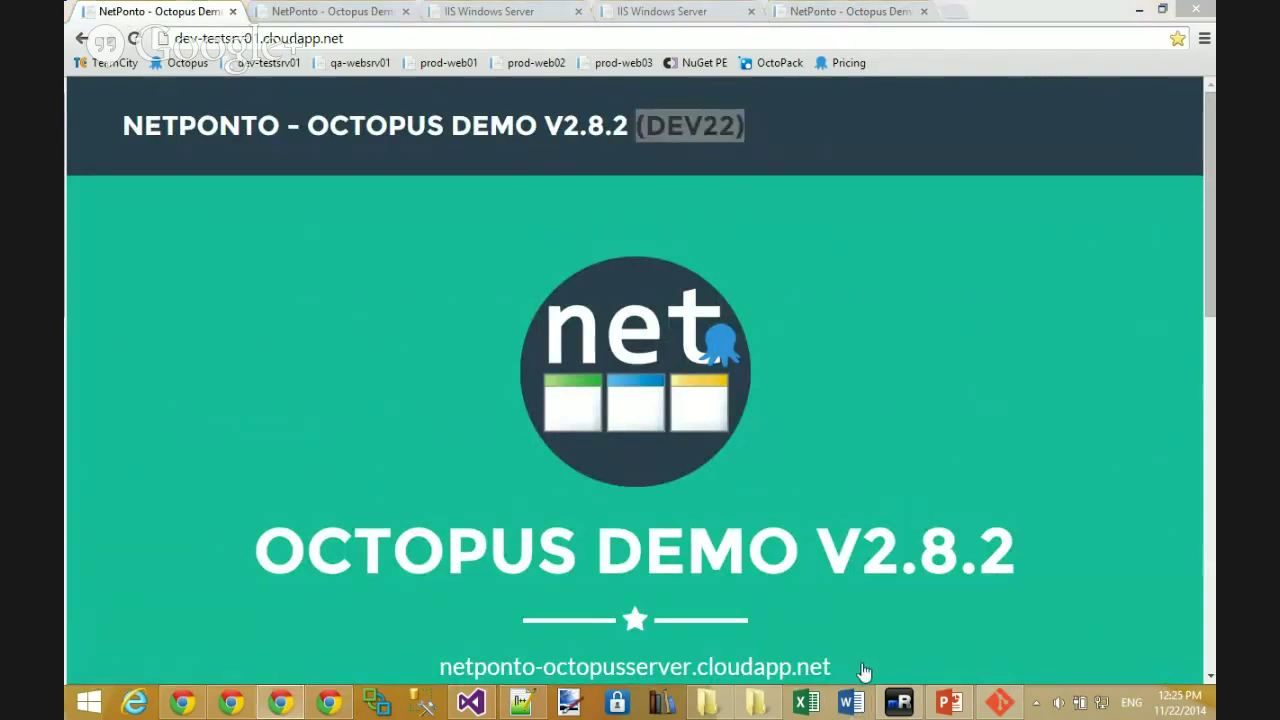
pyautogui.hotkey('alt', 'Tab')
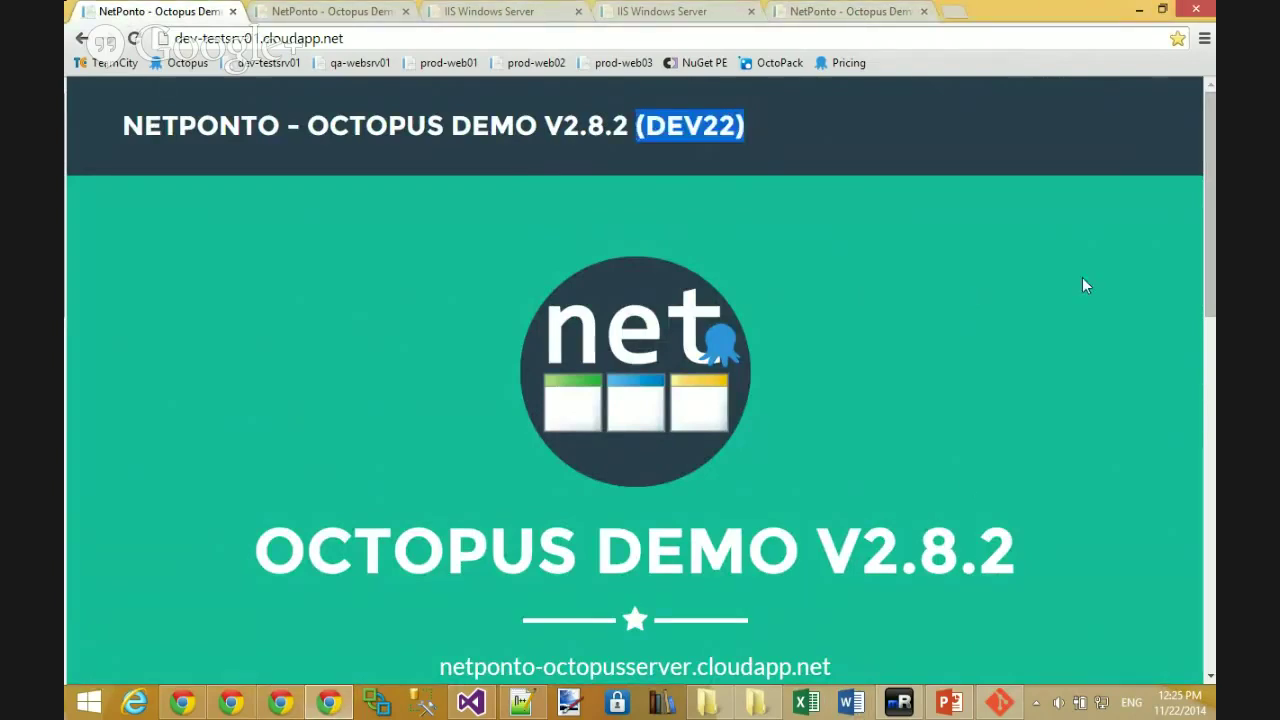
pyautogui.click(1090, 285)
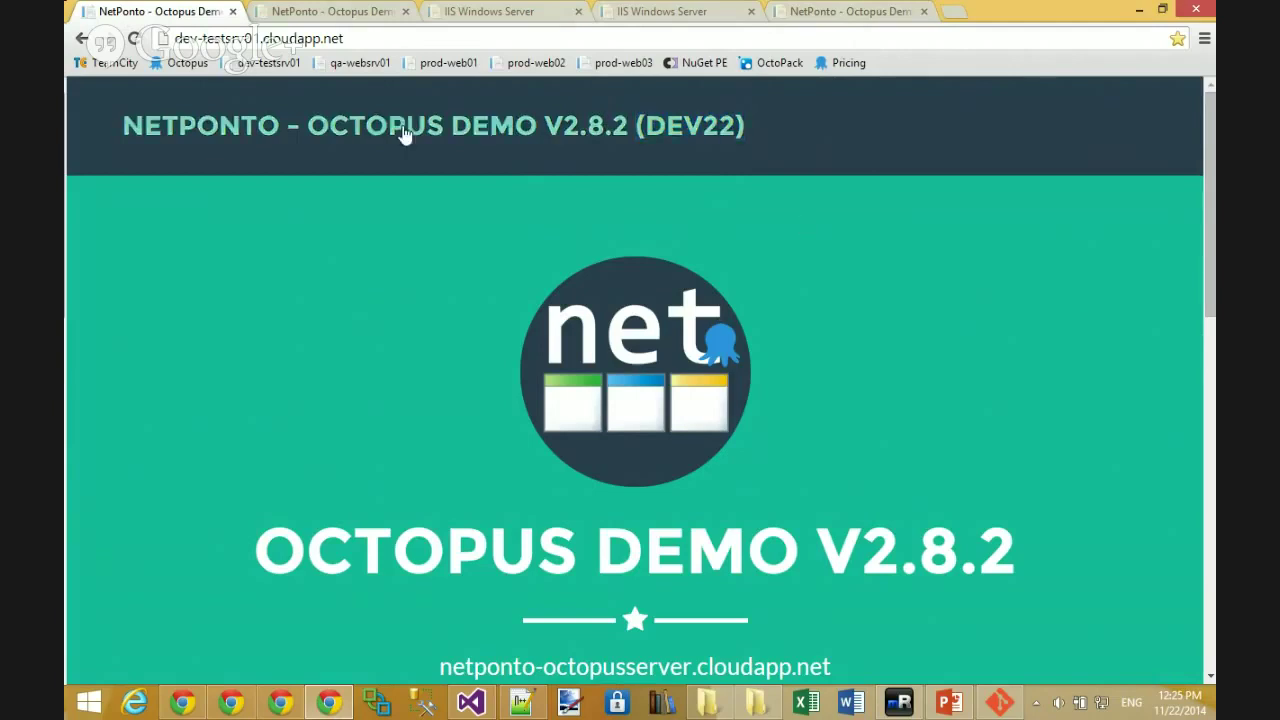
# - Reload the qa-websrv01 site, confirm it still shows V1.0.0, and check production
pyautogui.click(341, 12)
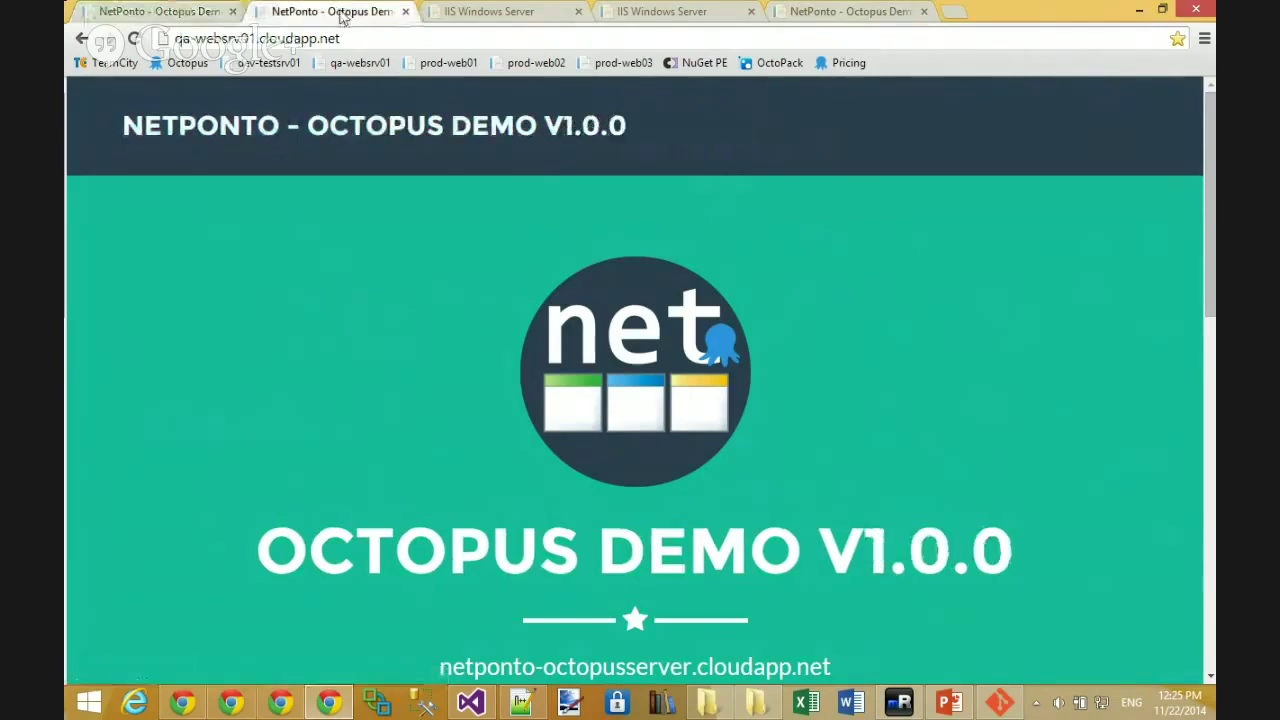
pyautogui.click(345, 66)
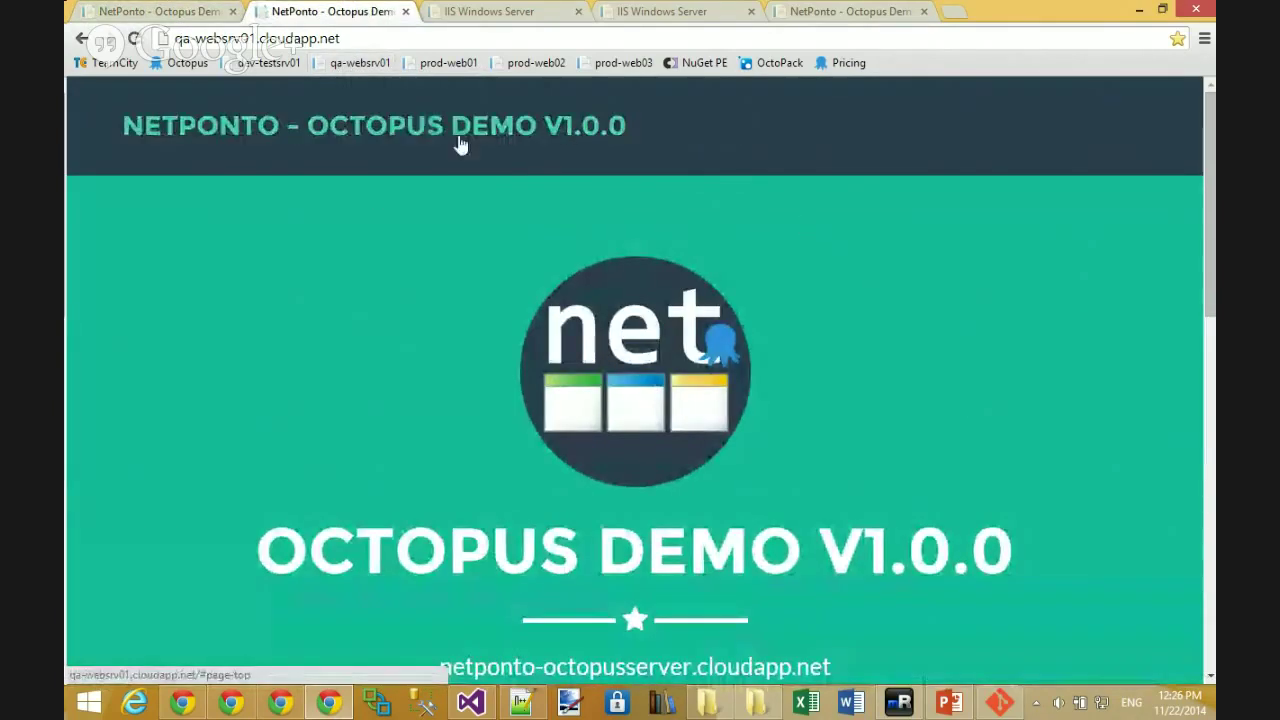
pyautogui.moveTo(694, 126); pyautogui.dragTo(563, 75)
pyautogui.click(538, 14)
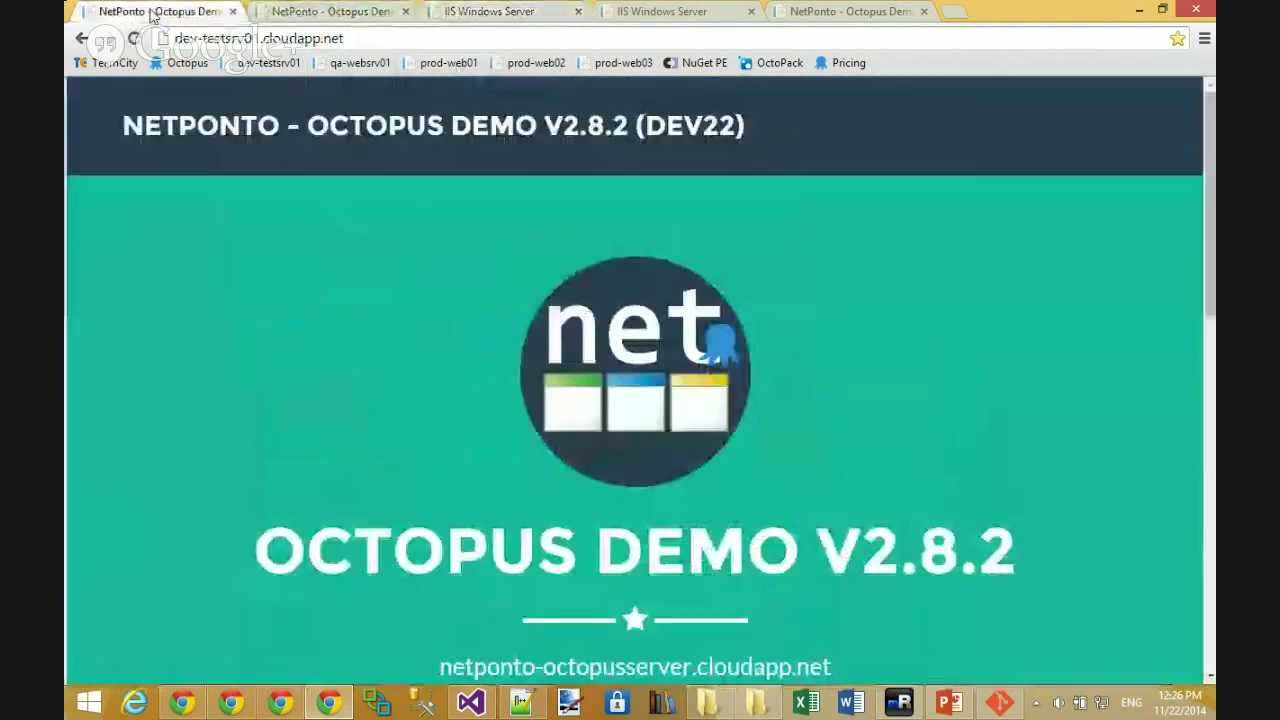
pyautogui.click(155, 11)
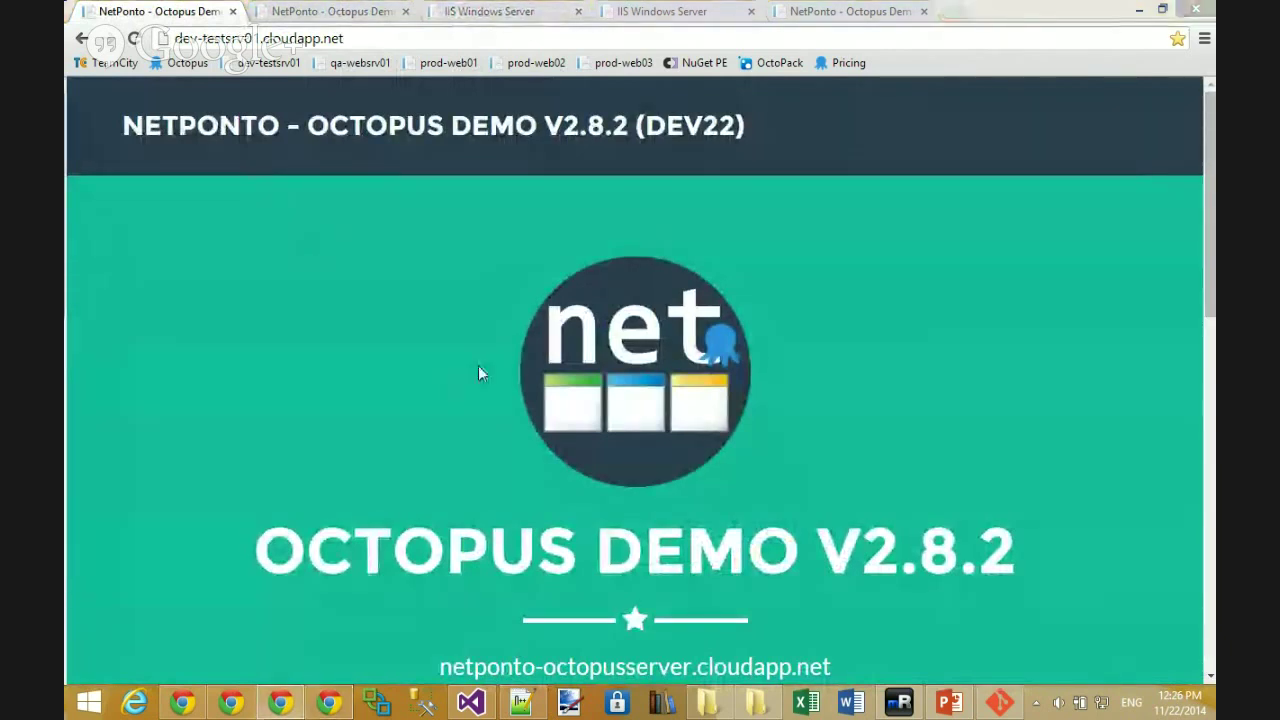
pyautogui.click(231, 703)
# - Promote release 2.8.2 to Test with the PowerShell script step skipped
pyautogui.click(1170, 148)
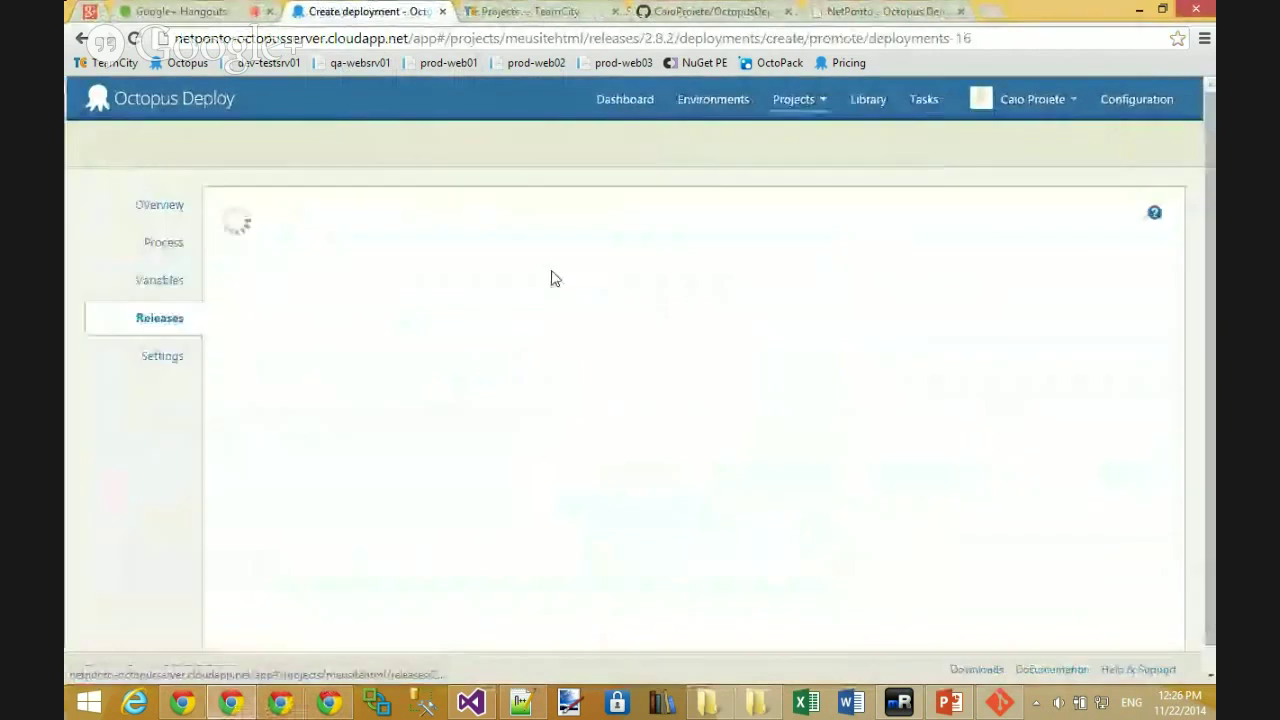
pyautogui.click(430, 256)
pyautogui.click(443, 335)
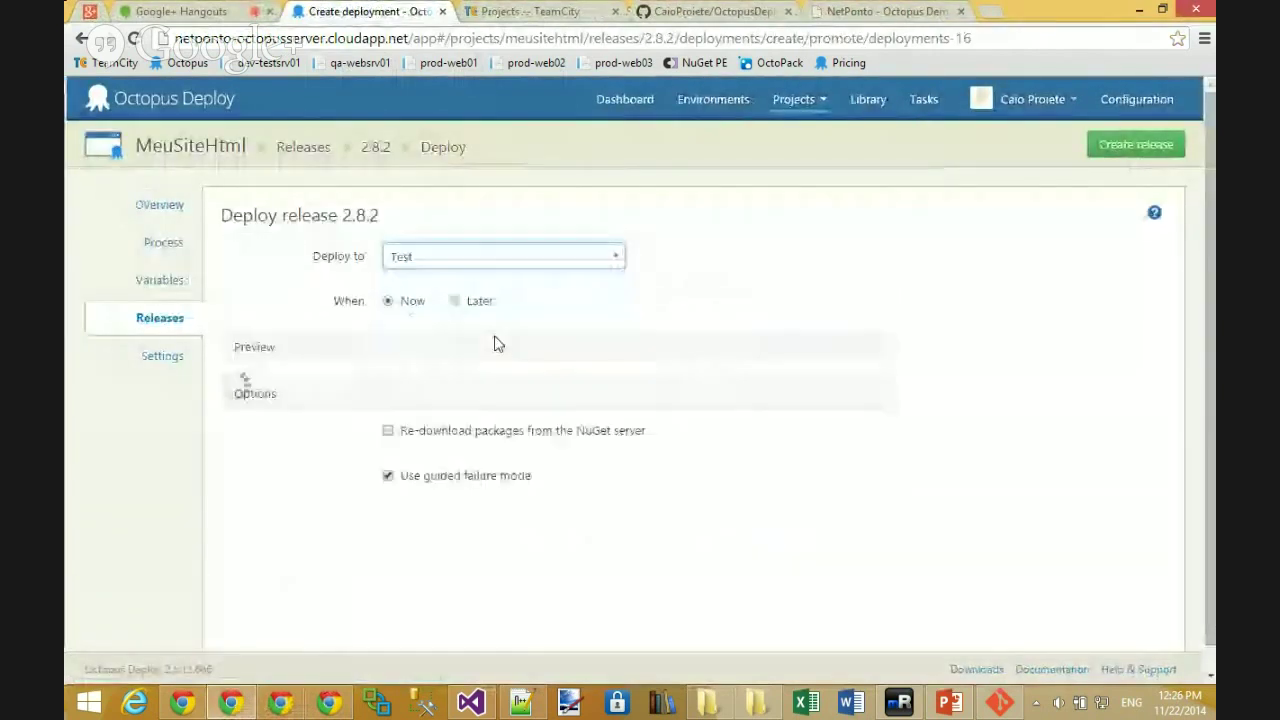
pyautogui.scroll(-2, 640, 400)
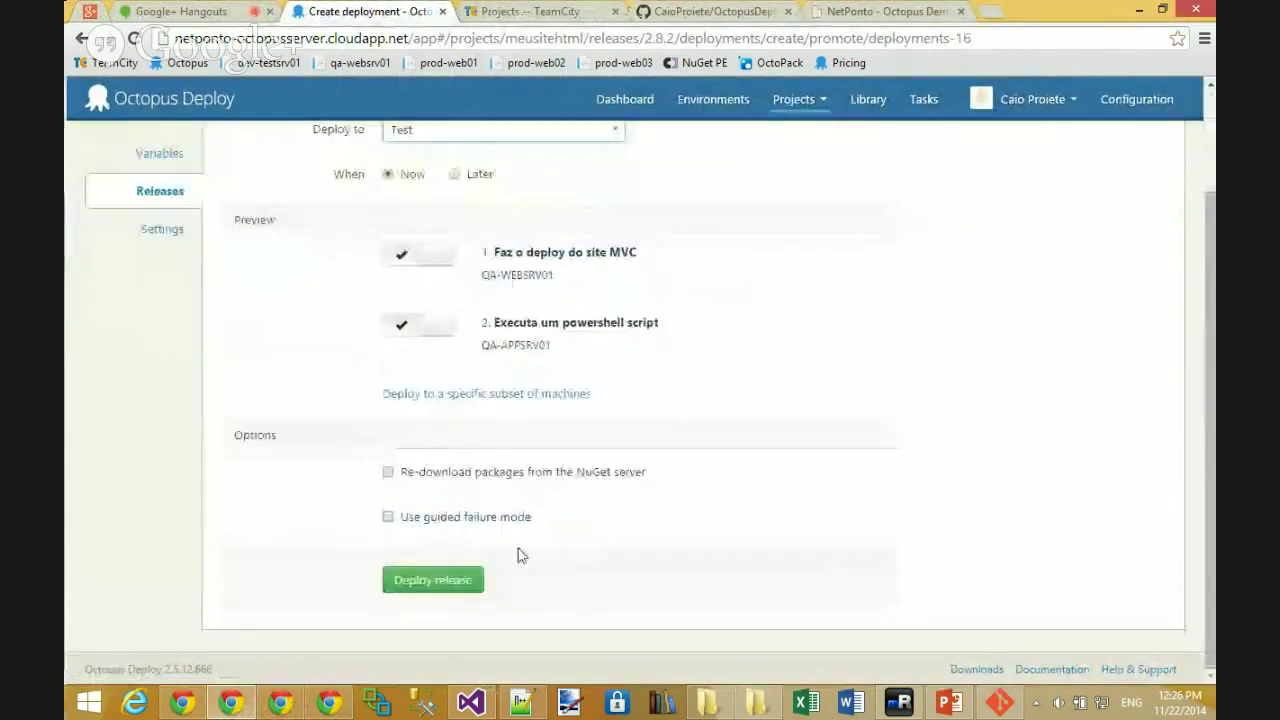
pyautogui.click(405, 321)
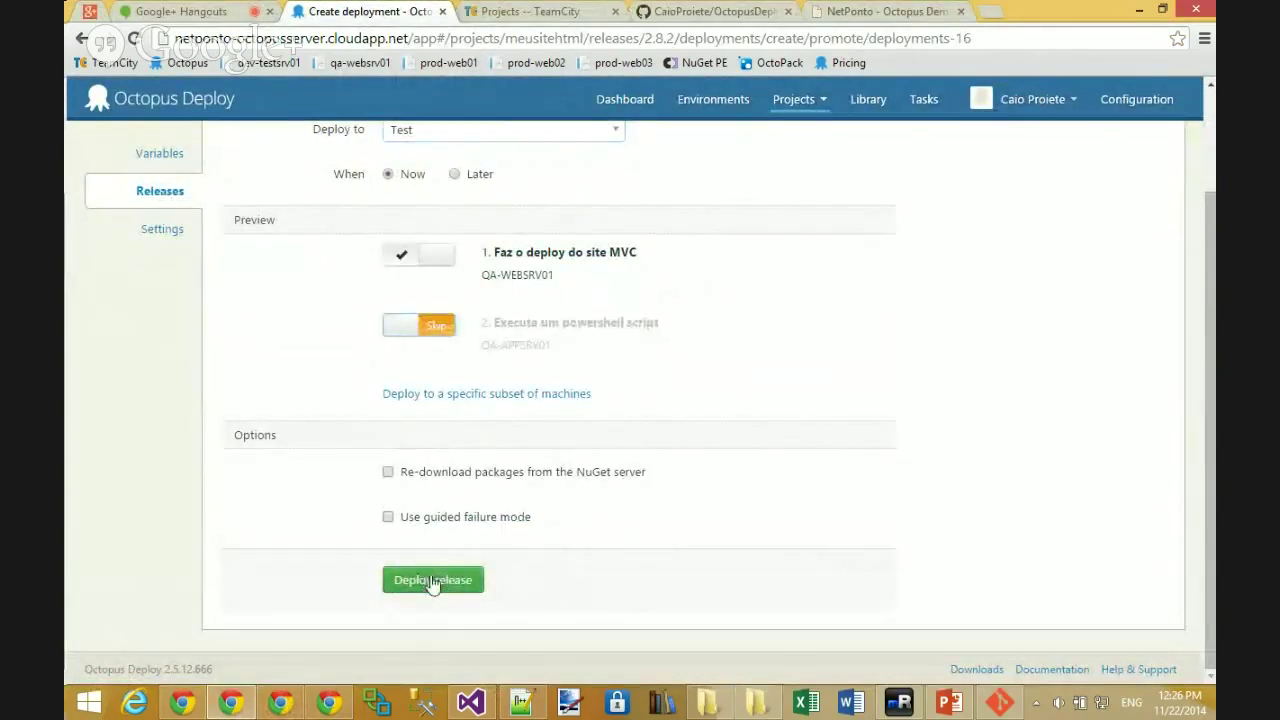
pyautogui.click(433, 581)
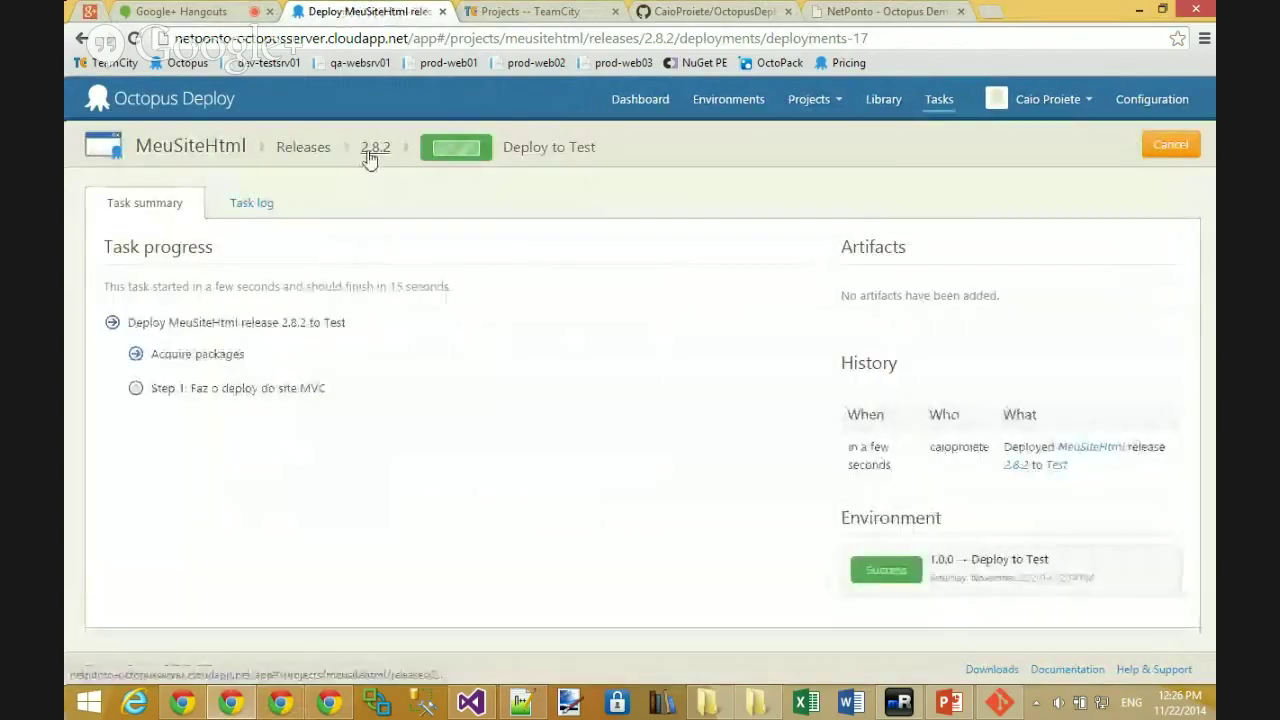
# - Deploy release 2.8.2 to Production skipping the PowerShell step, then reopen the release
pyautogui.click(370, 147)
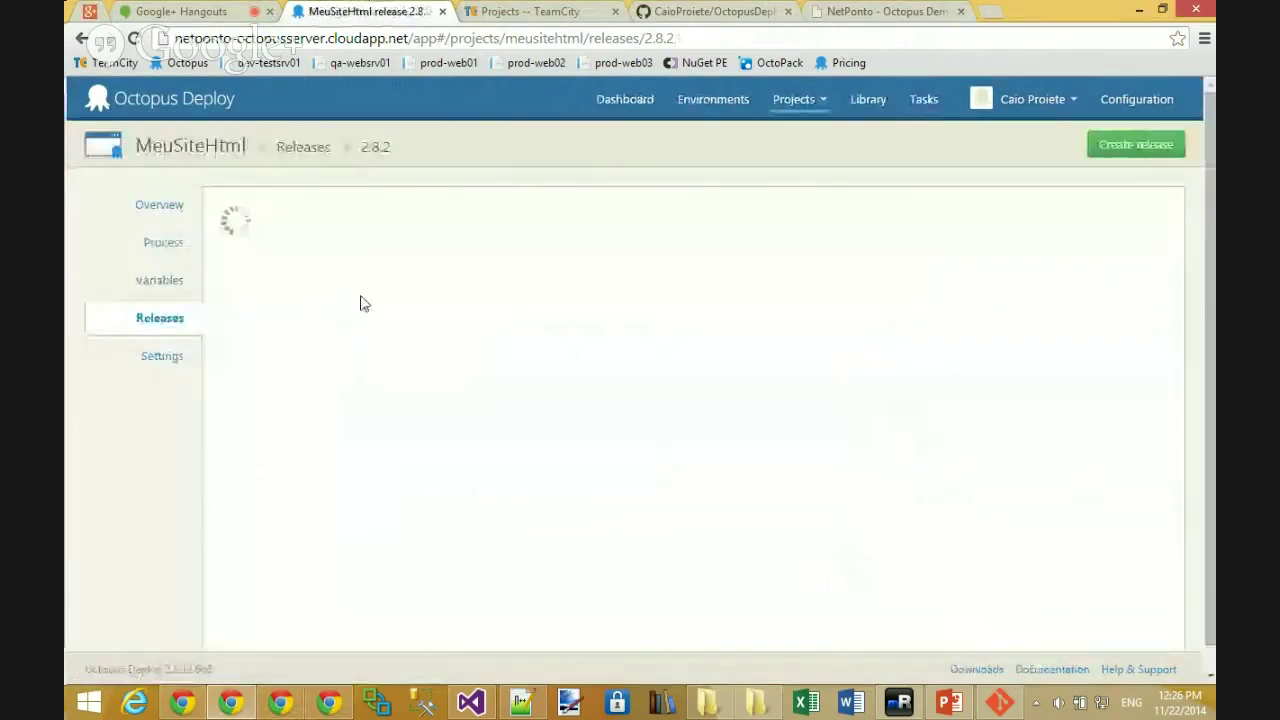
pyautogui.click(462, 286)
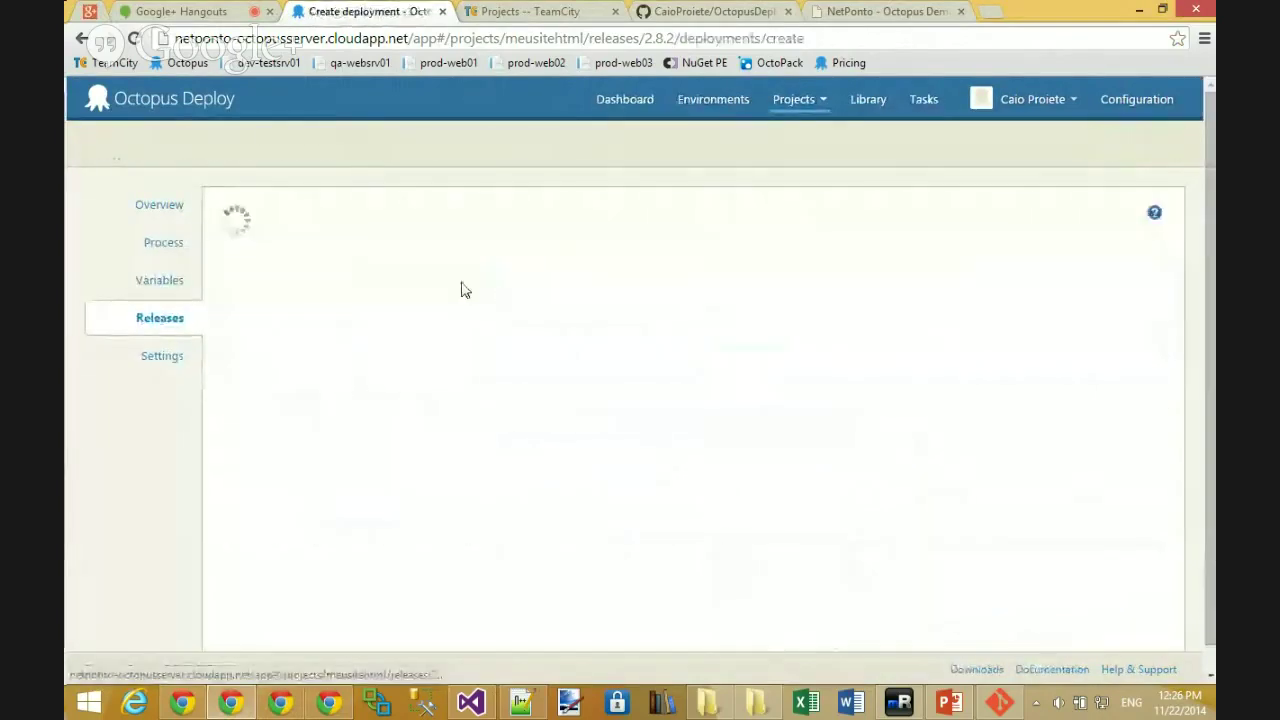
pyautogui.click(459, 258)
pyautogui.click(451, 357)
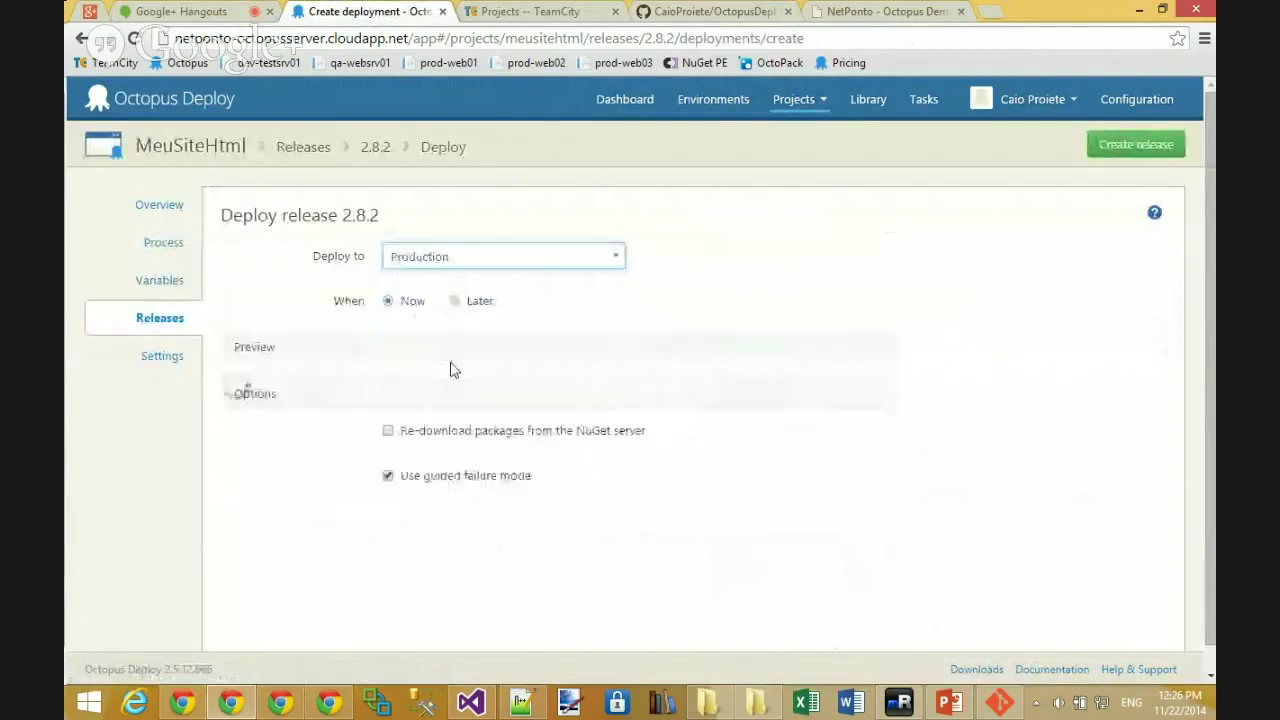
pyautogui.scroll(-2, 408, 323)
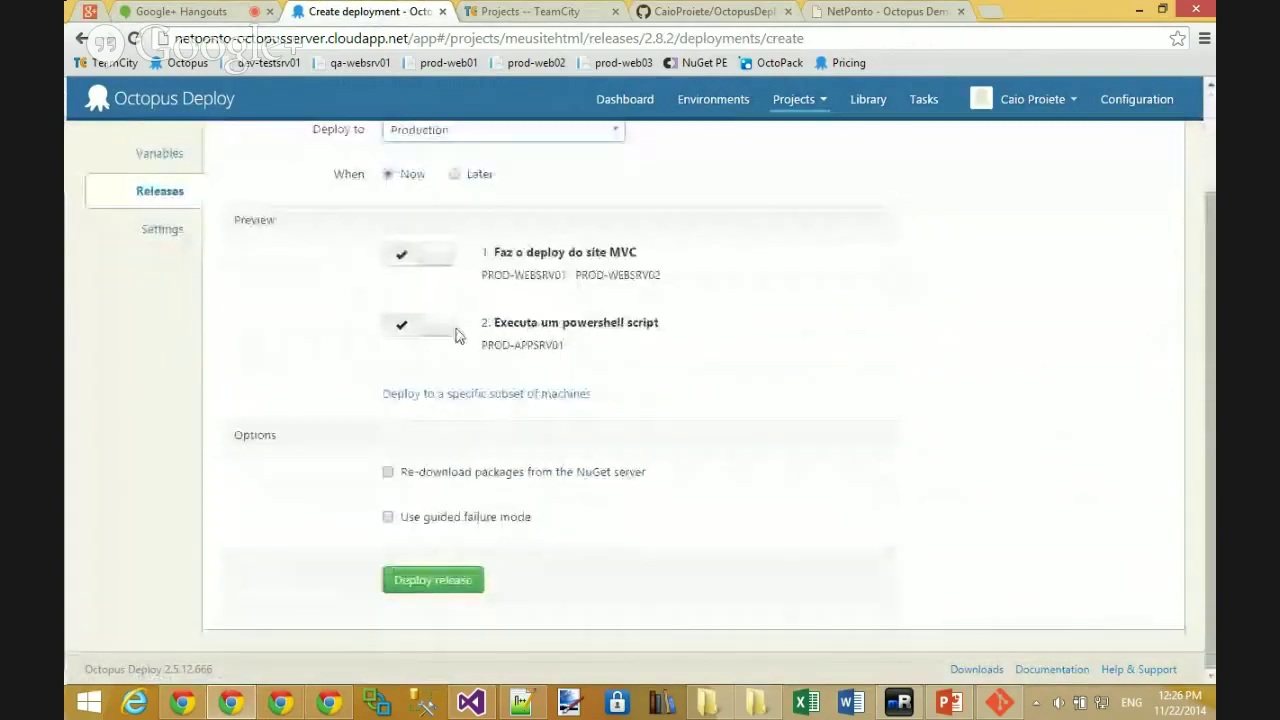
pyautogui.click(405, 330)
pyautogui.click(432, 580)
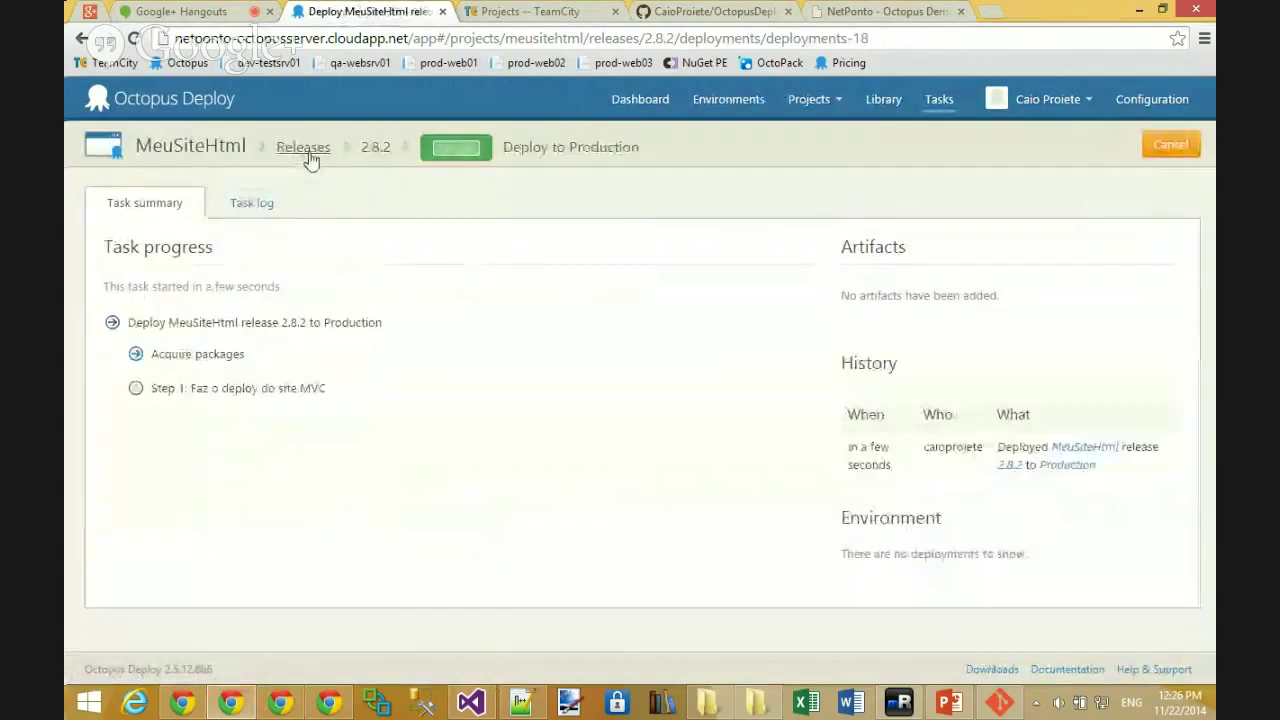
pyautogui.click(310, 158)
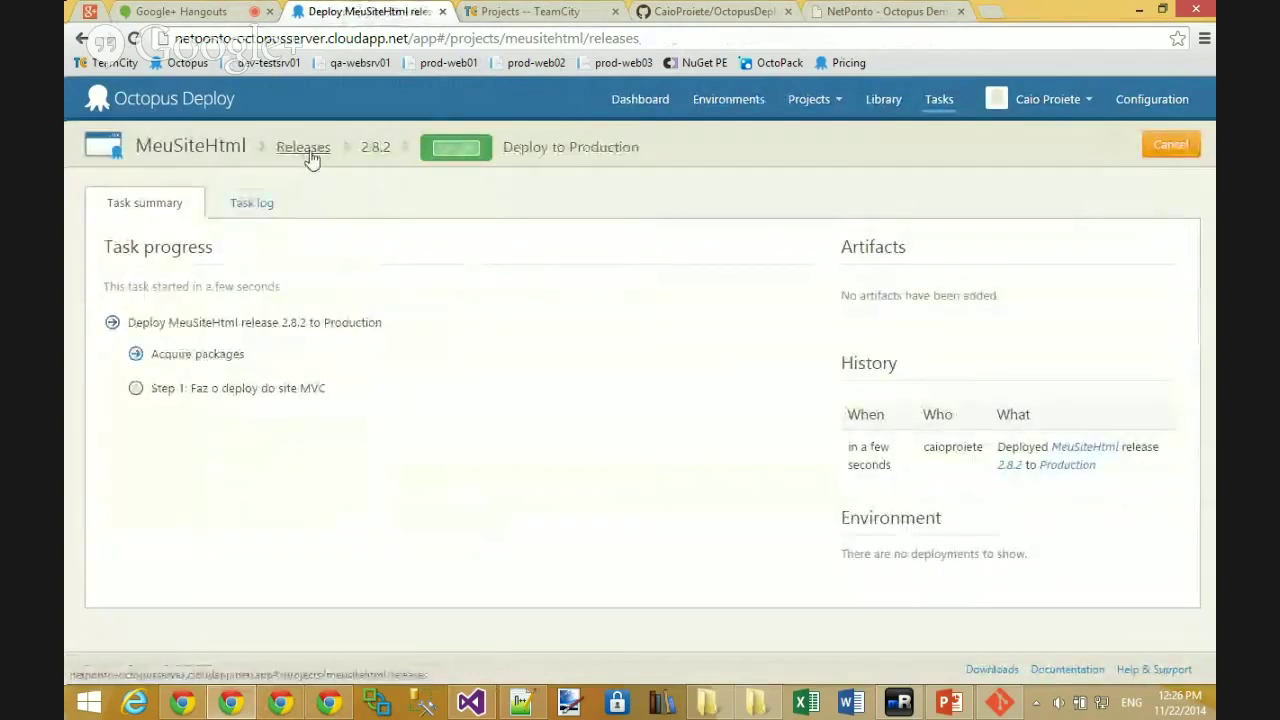
pyautogui.click(240, 258)
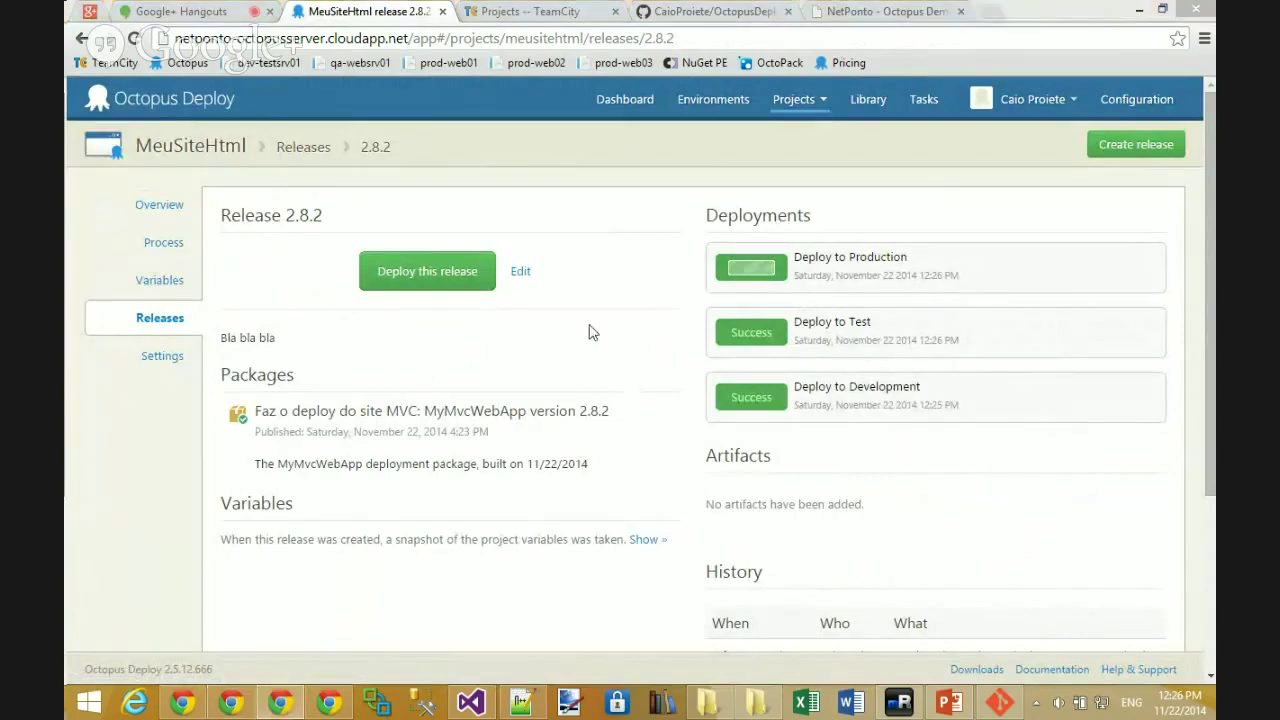
# - Reload the QA demo site and confirm it now shows version 2.8.2 (DEV22)
pyautogui.hotkey('alt', 'Tab')
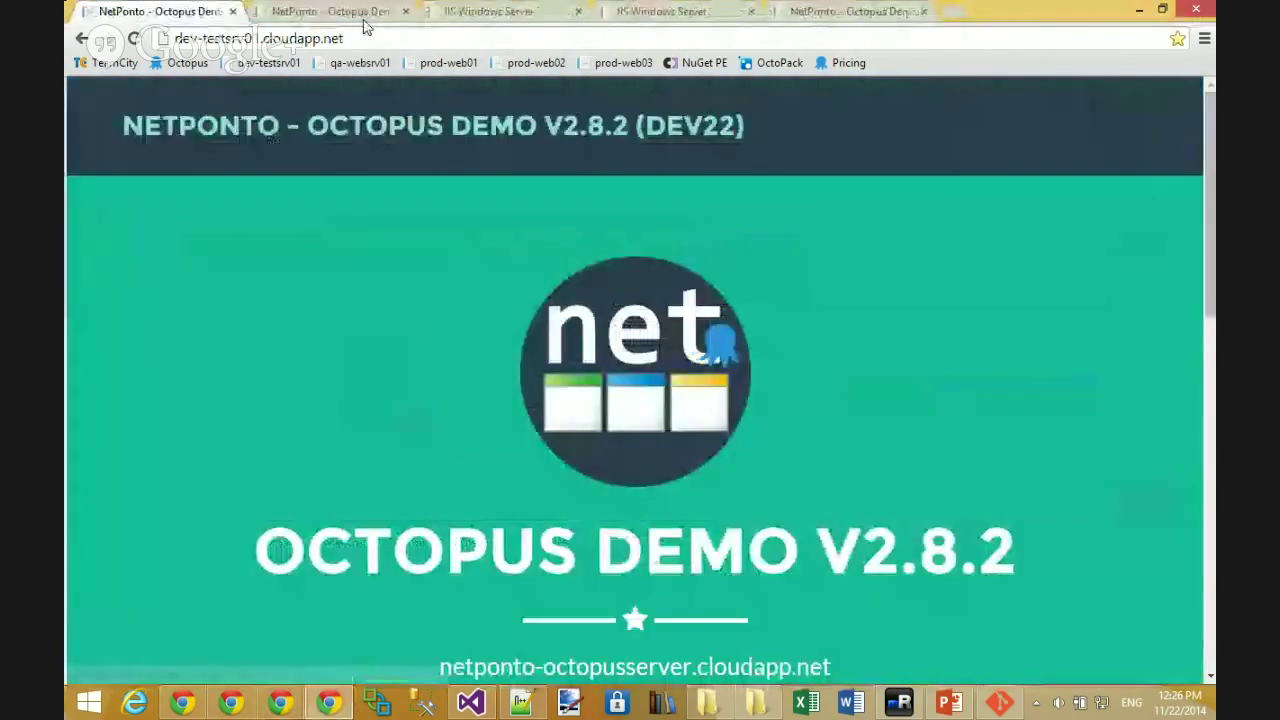
pyautogui.click(330, 11)
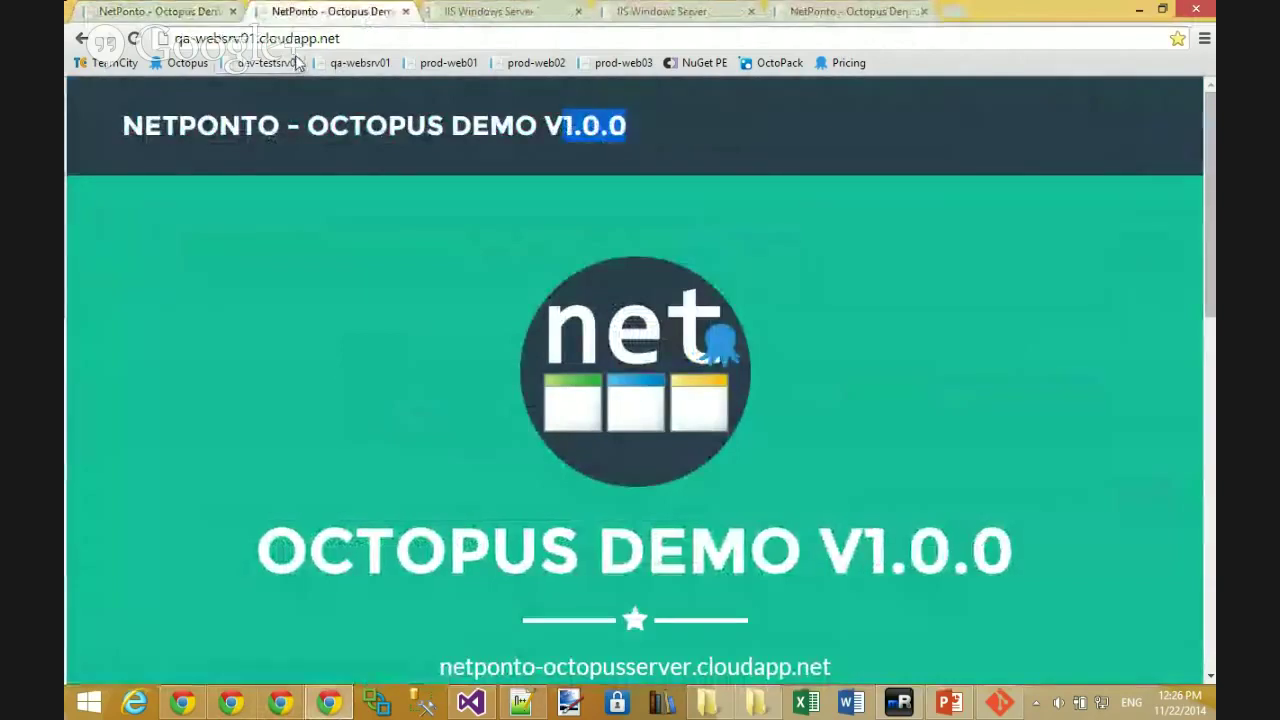
pyautogui.press('F5')
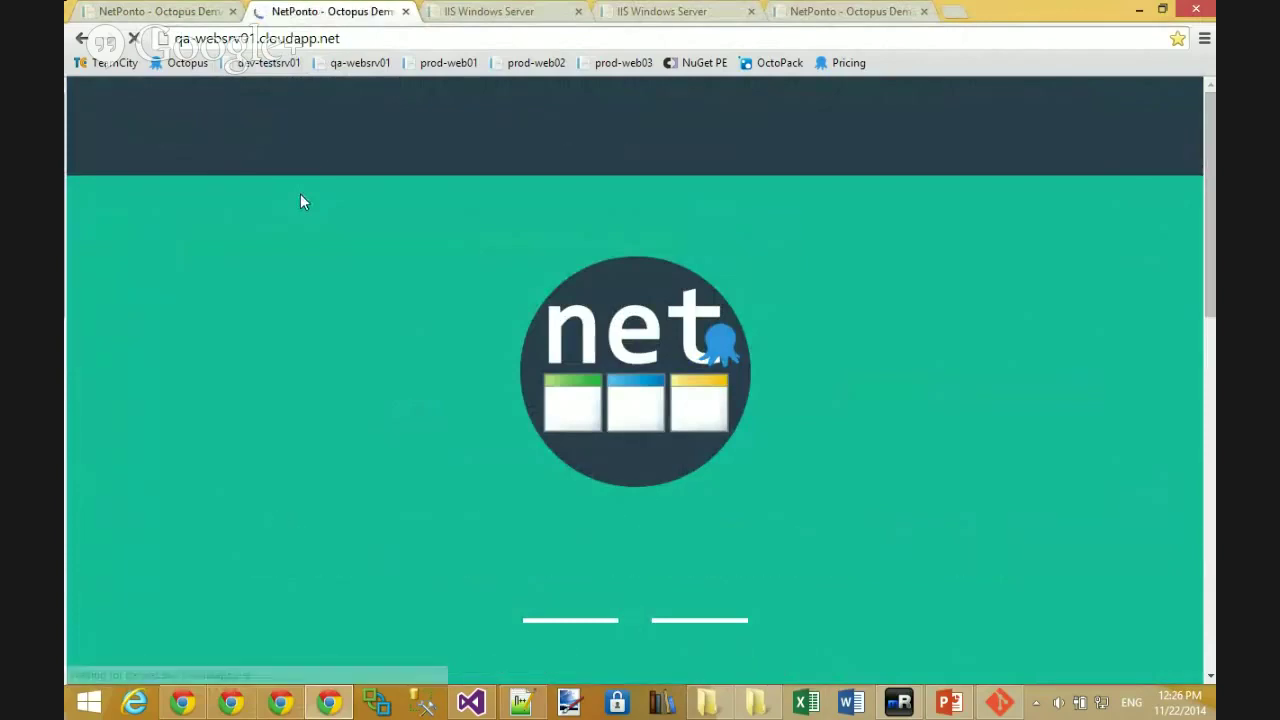
pyautogui.moveTo(750, 125); pyautogui.dragTo(568, 125)
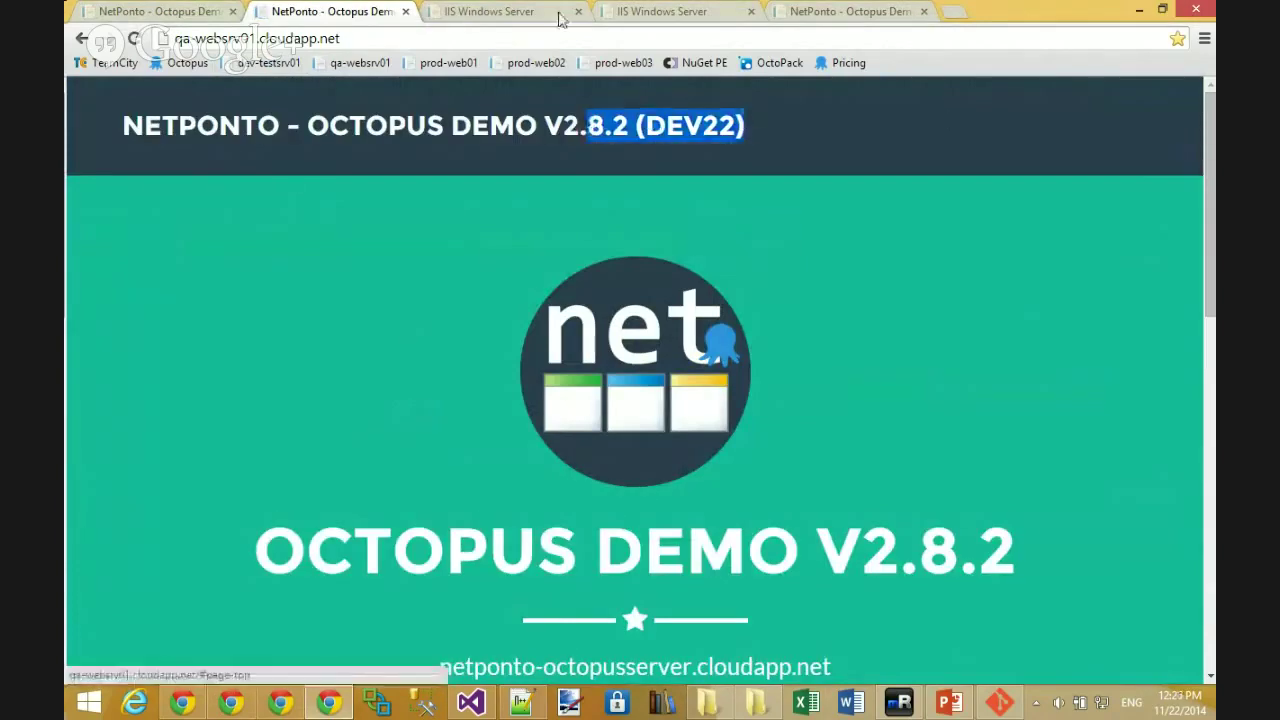
pyautogui.click(564, 13)
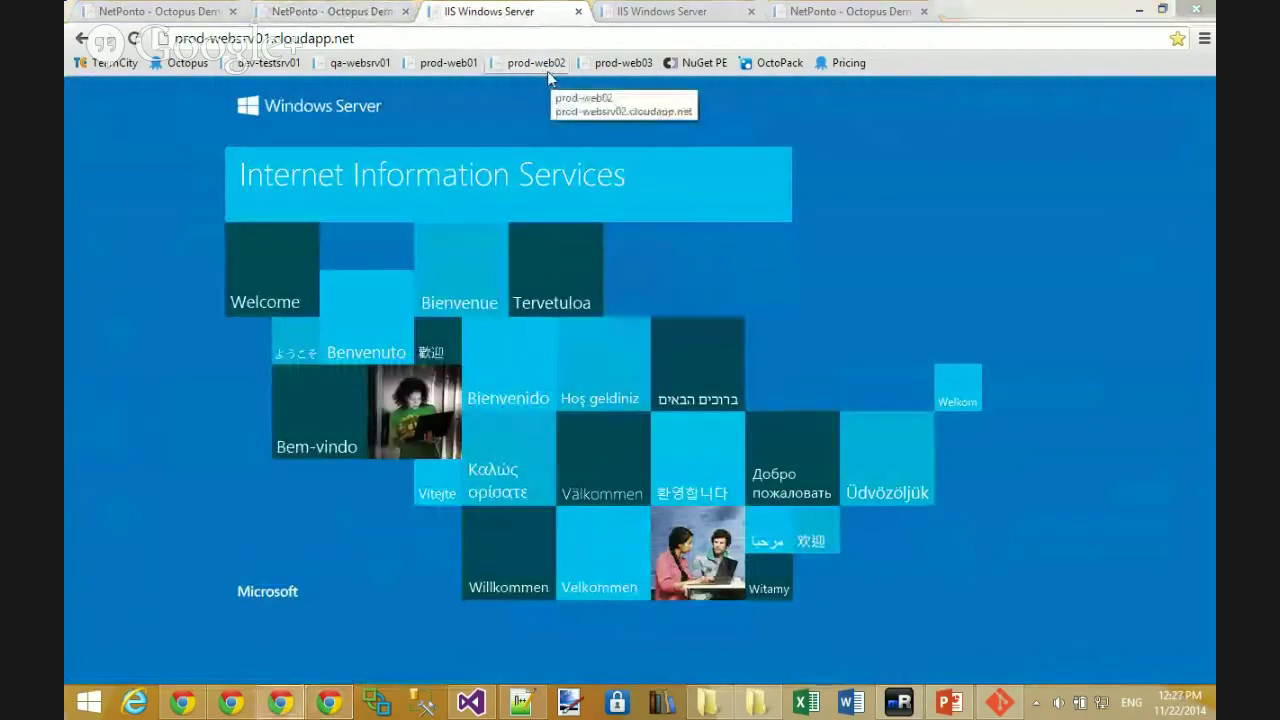
pyautogui.hotkey('alt', 'Tab')
pyautogui.hotkey('alt', 'Tab')
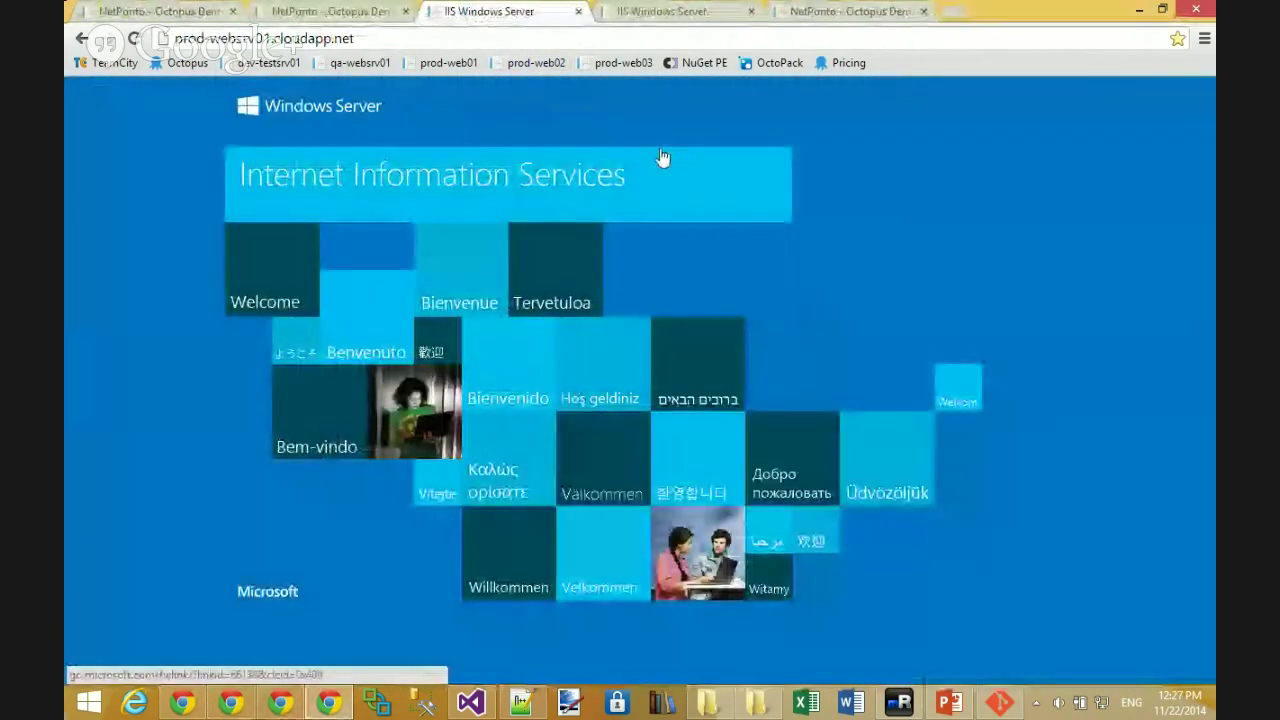
# - Reload prod-websrv01 and prod-websrv02 and compare them both showing Octopus Demo V2.8.2
pyautogui.press('F5')
pyautogui.click(695, 14)
pyautogui.press('F5')
pyautogui.click(503, 16)
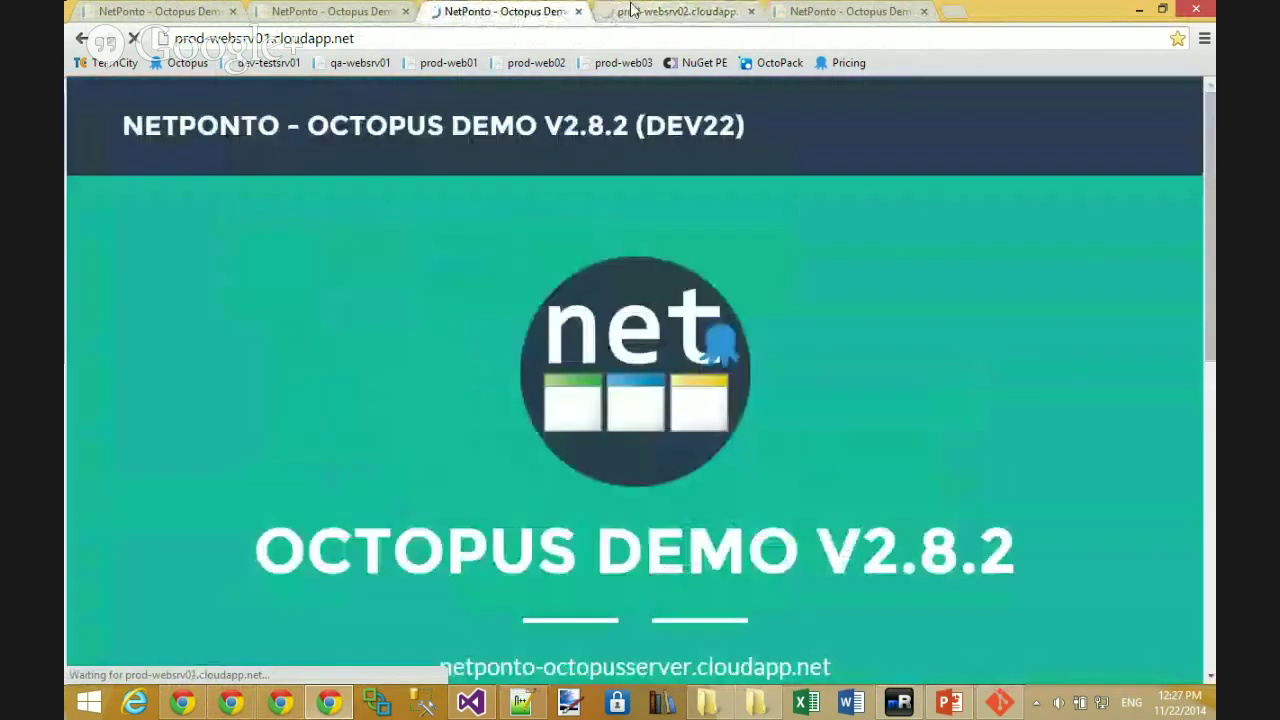
pyautogui.click(655, 14)
pyautogui.click(503, 14)
pyautogui.click(645, 17)
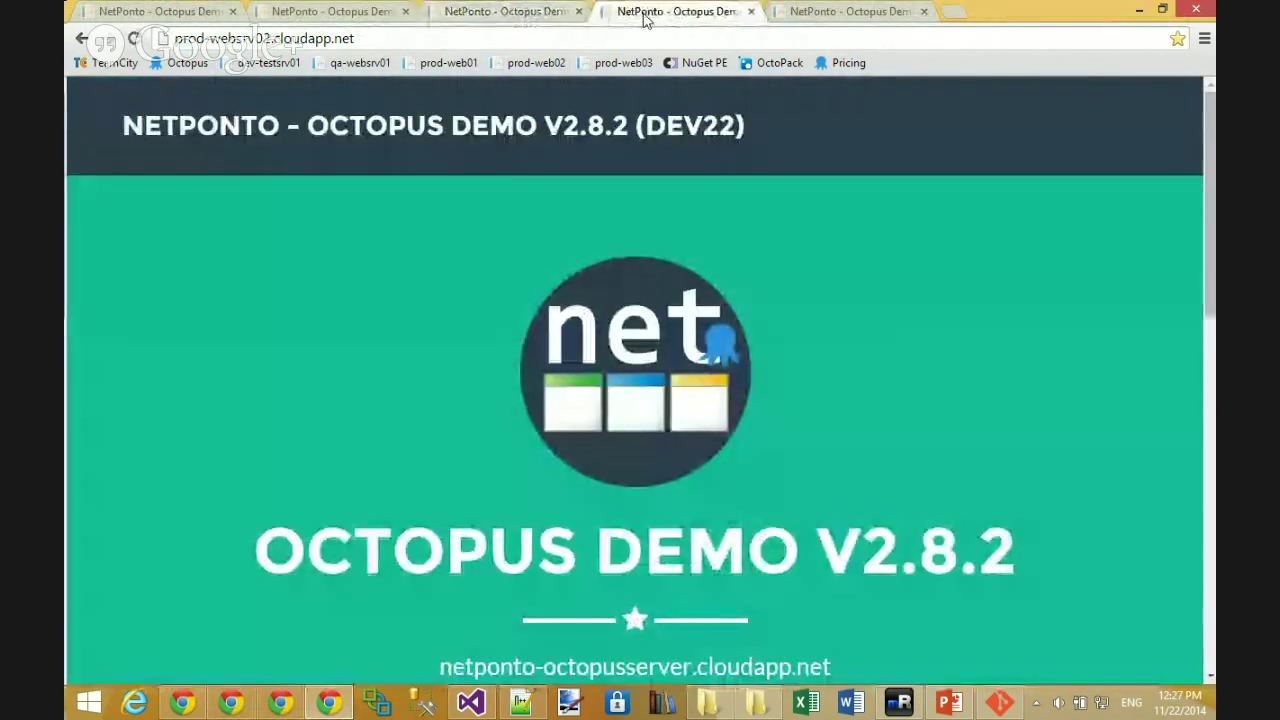
pyautogui.click(555, 14)
pyautogui.click(680, 14)
pyautogui.click(525, 14)
pyautogui.click(712, 16)
pyautogui.click(565, 14)
pyautogui.click(610, 14)
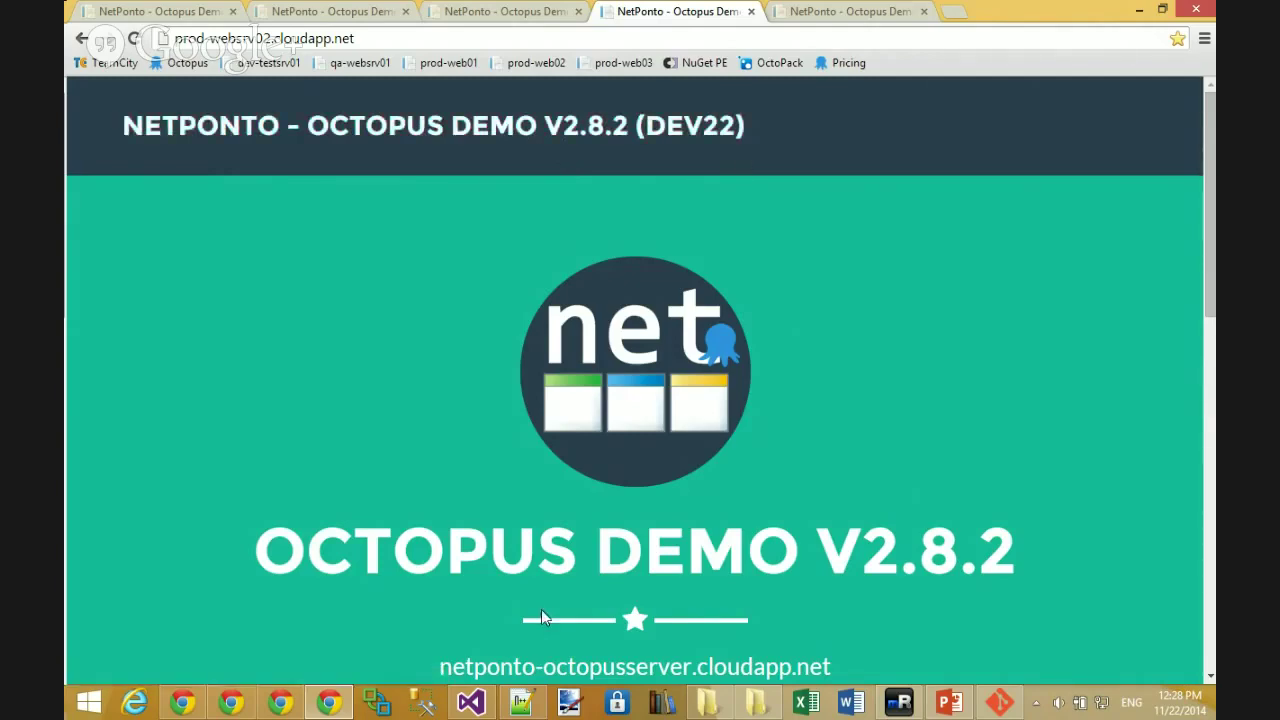
pyautogui.click(470, 702)
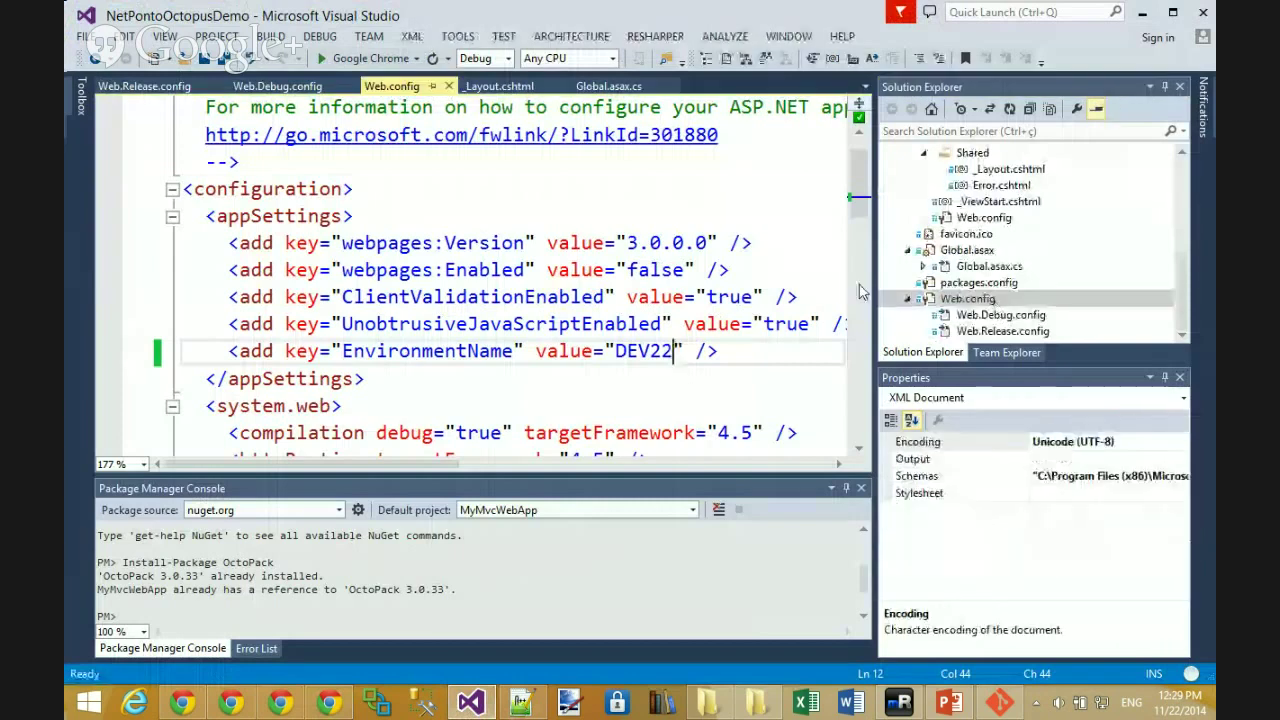
pyautogui.doubleClick(387, 351)
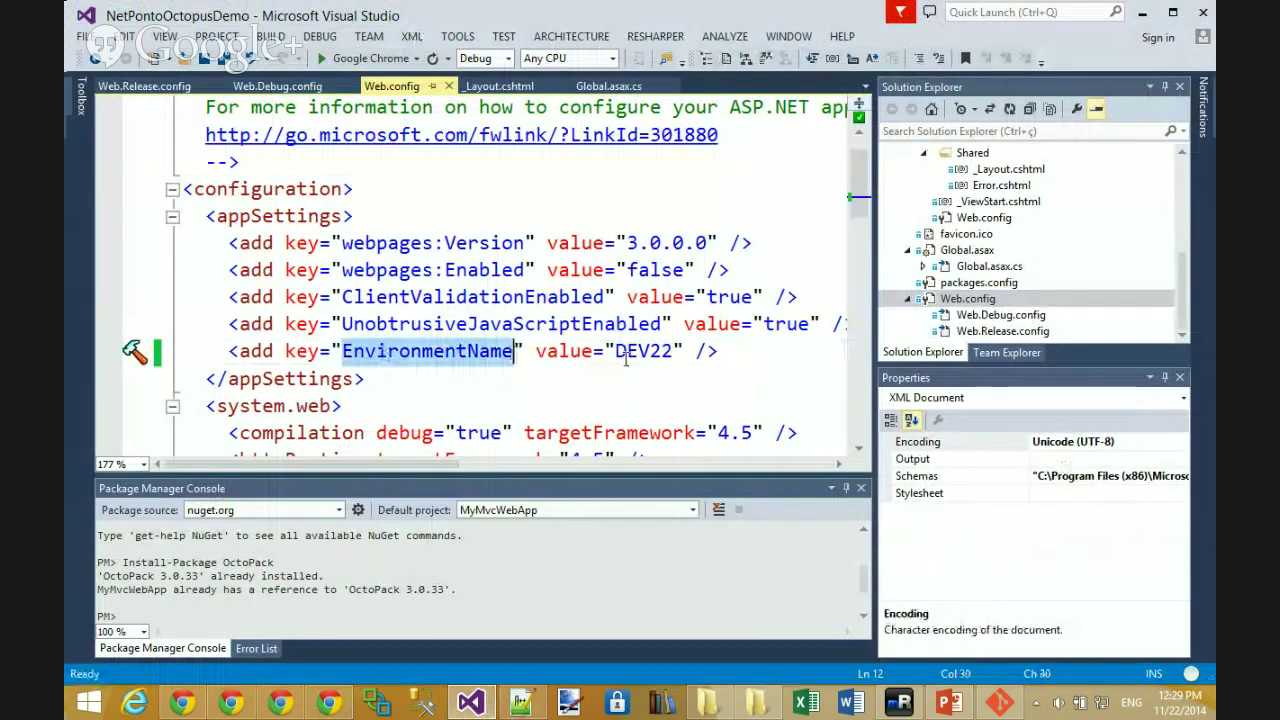
pyautogui.moveTo(615, 351); pyautogui.dragTo(668, 352)
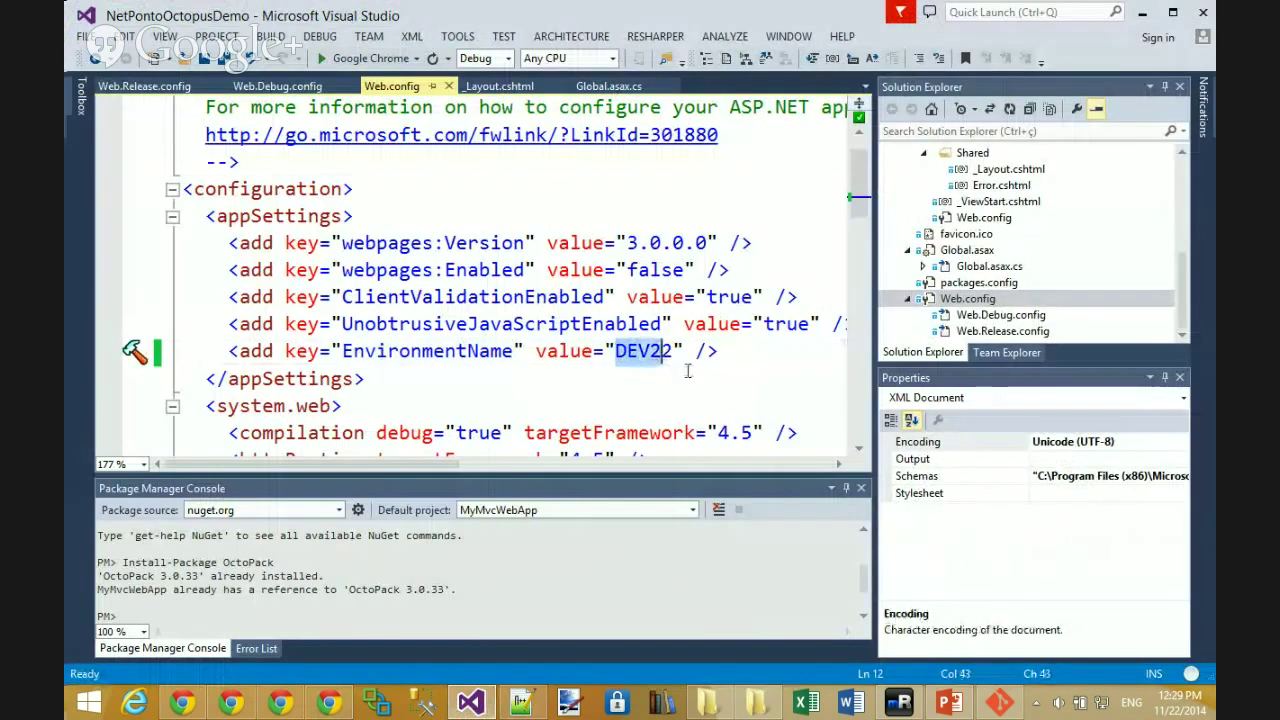
pyautogui.hotkey('alt', 'Tab')
pyautogui.click(330, 11)
pyautogui.click(505, 11)
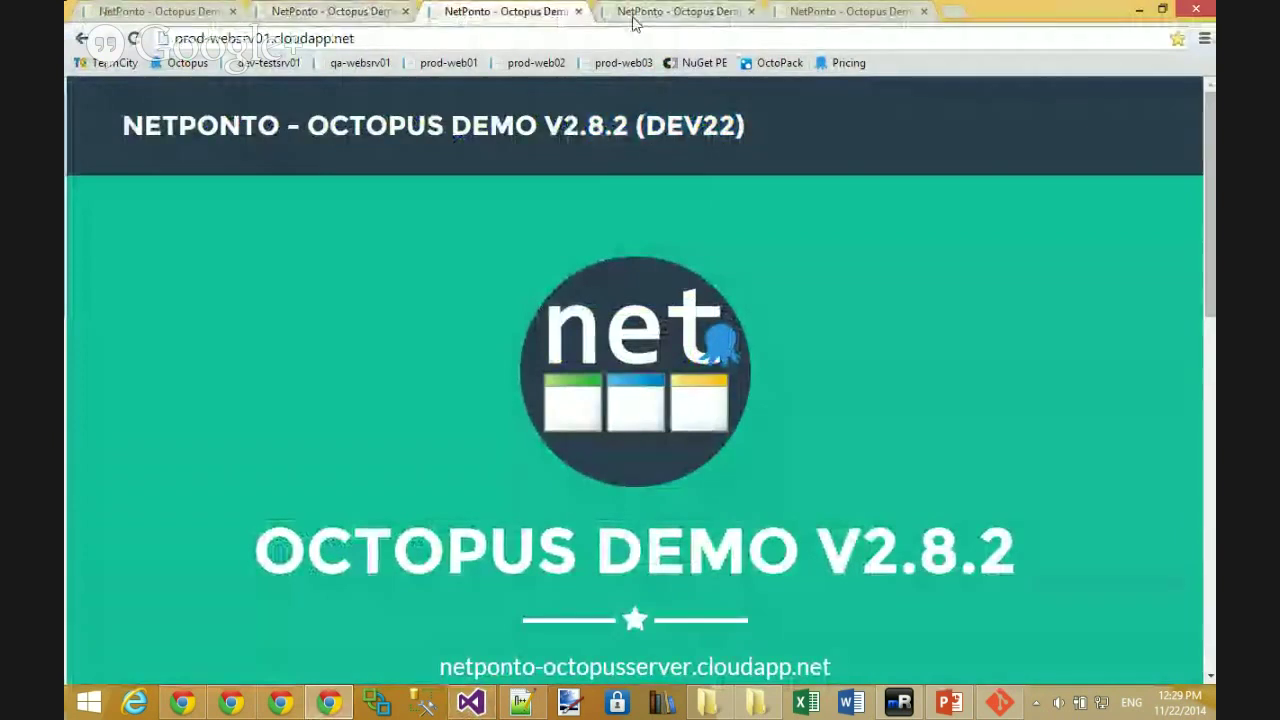
pyautogui.click(633, 20)
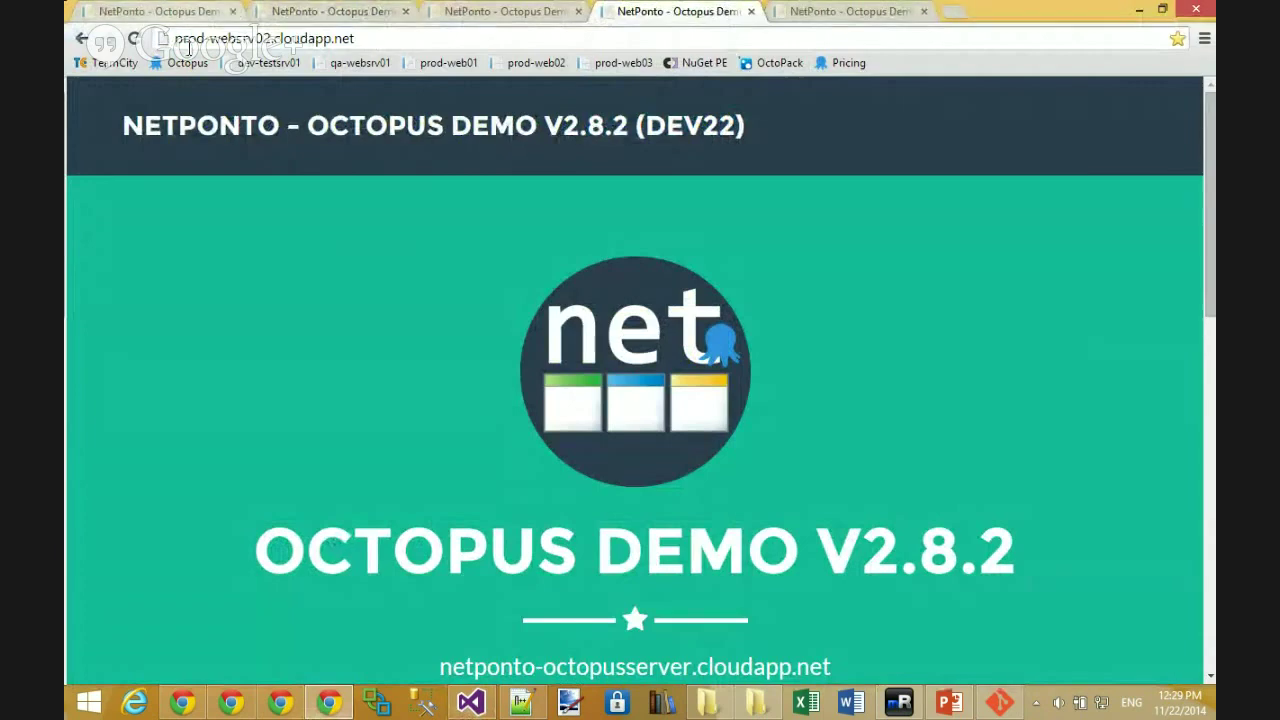
pyautogui.click(233, 704)
# - Add project variable EnvironmentName with value TEST scoped to the Test environment
pyautogui.click(161, 283)
pyautogui.click(346, 315)
pyautogui.write('EnvironmentName')
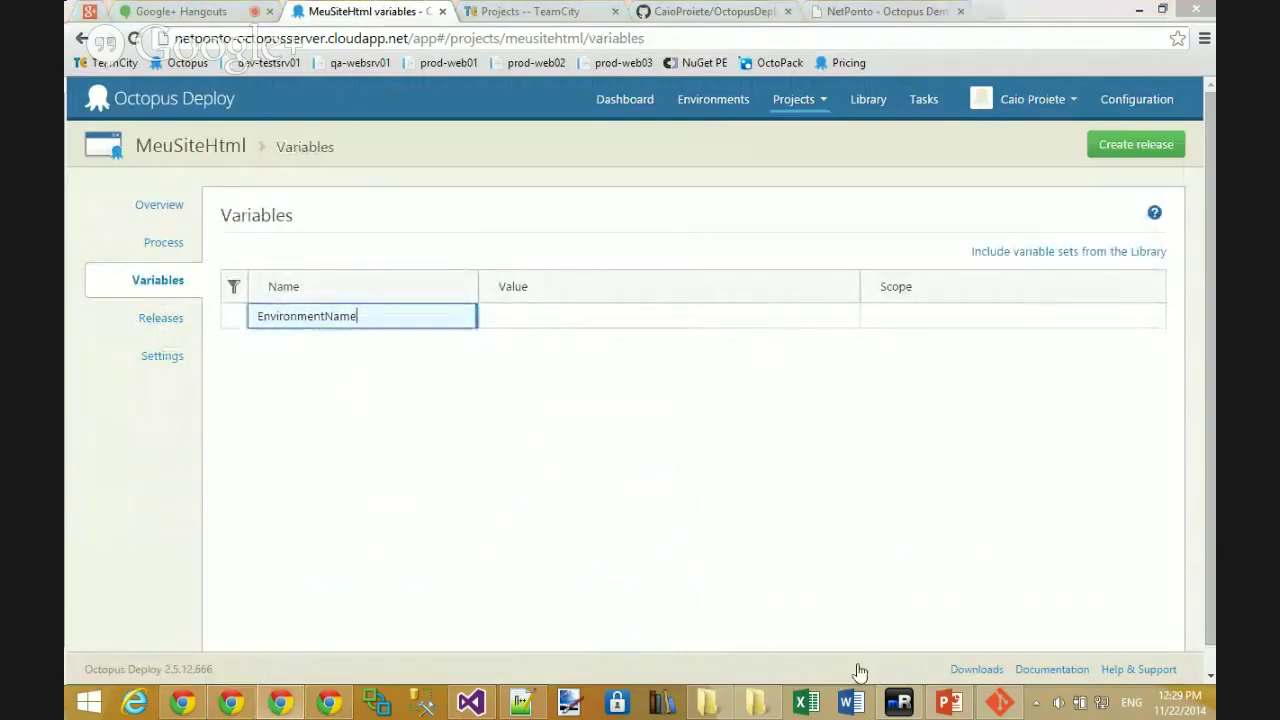
pyautogui.click(621, 322)
pyautogui.write('TEST')
pyautogui.click(1060, 326)
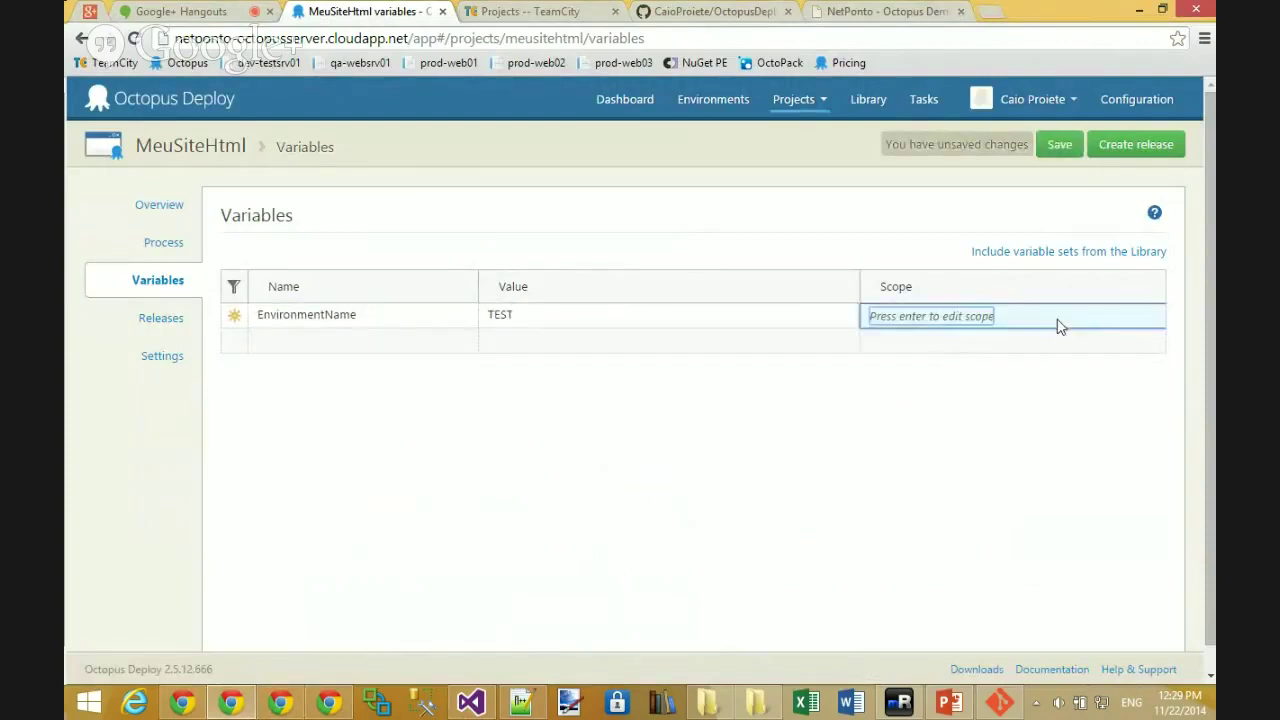
pyautogui.press('Return')
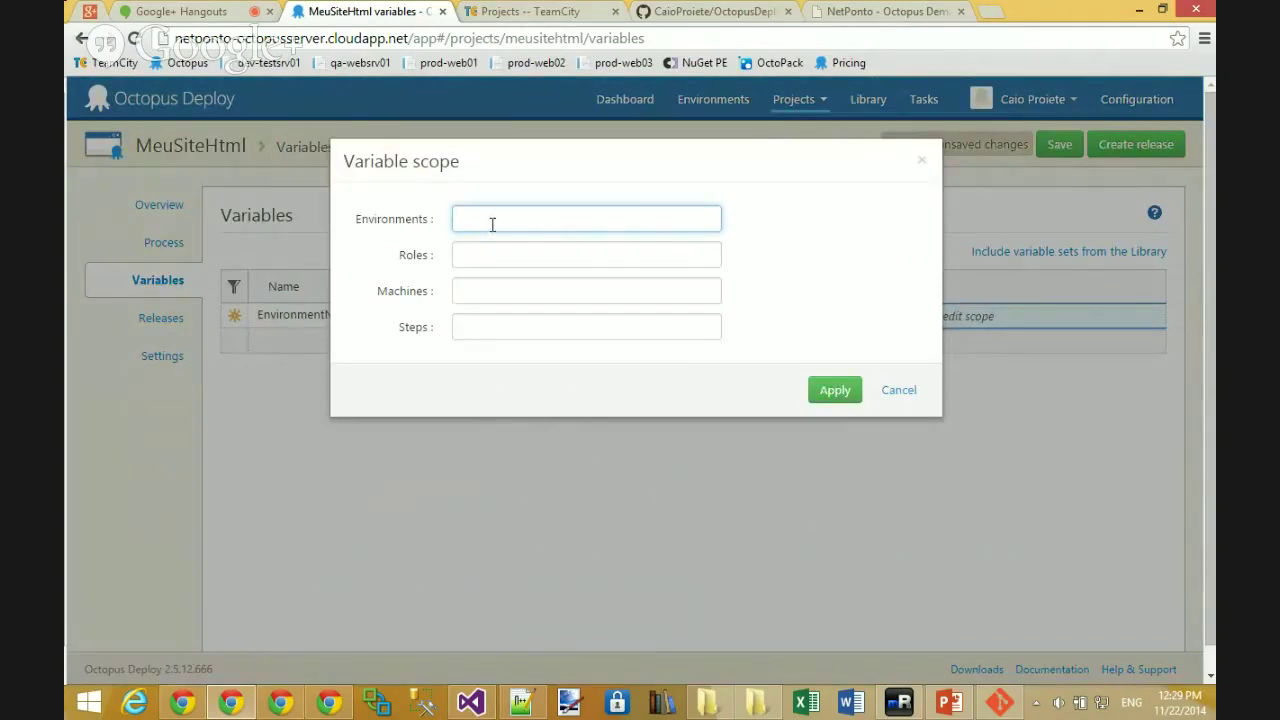
pyautogui.write('te')
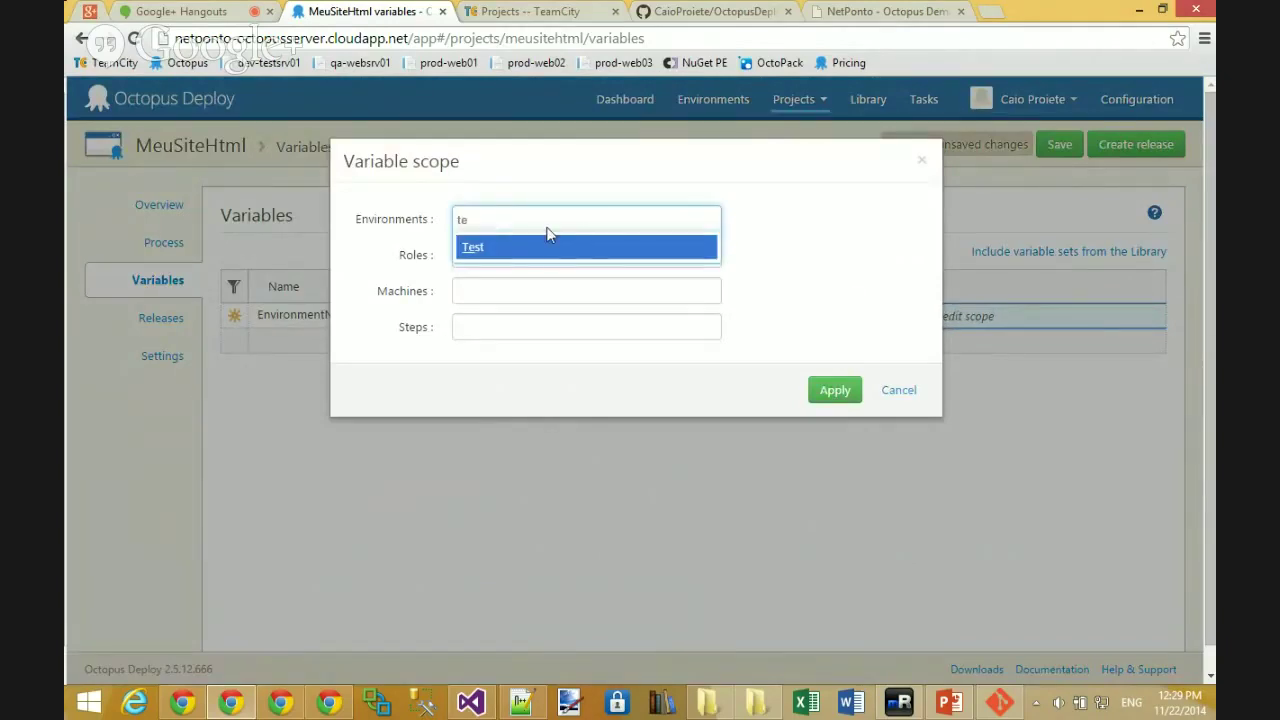
pyautogui.click(545, 247)
pyautogui.click(835, 392)
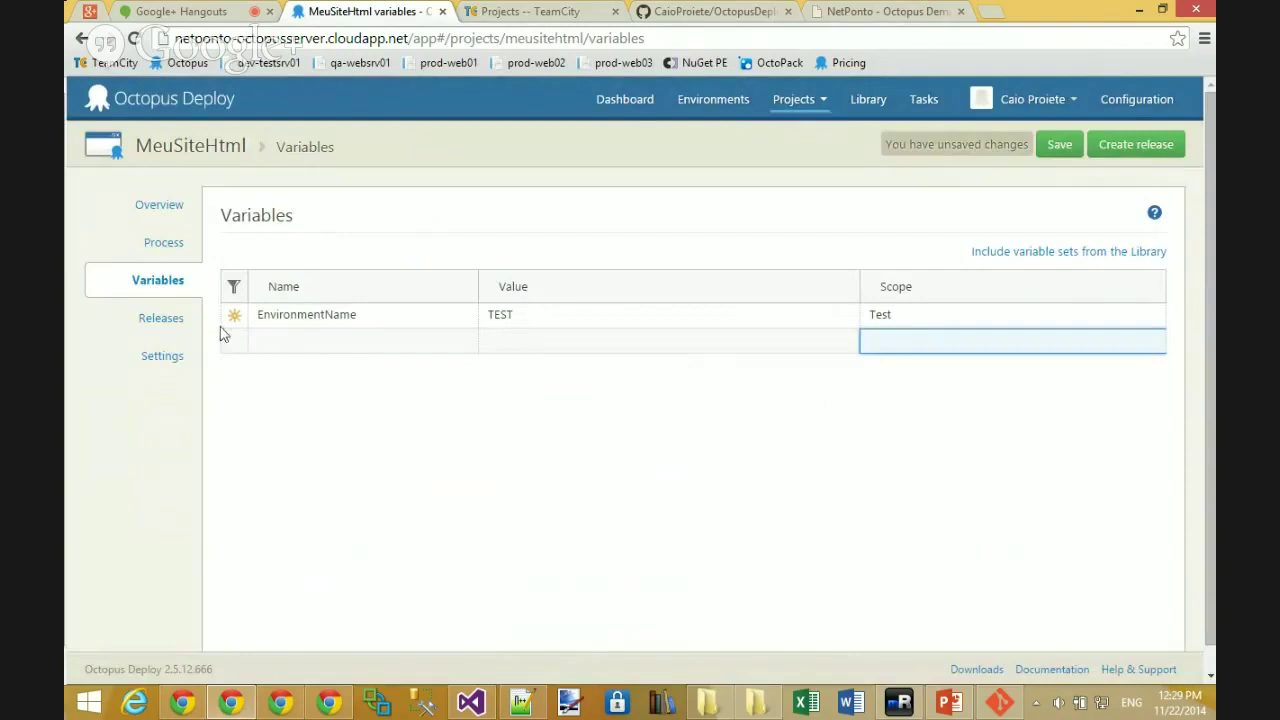
# - Duplicate it as EnvironmentName = PROD, rescoped from Test to Production
pyautogui.rightClick(315, 323)
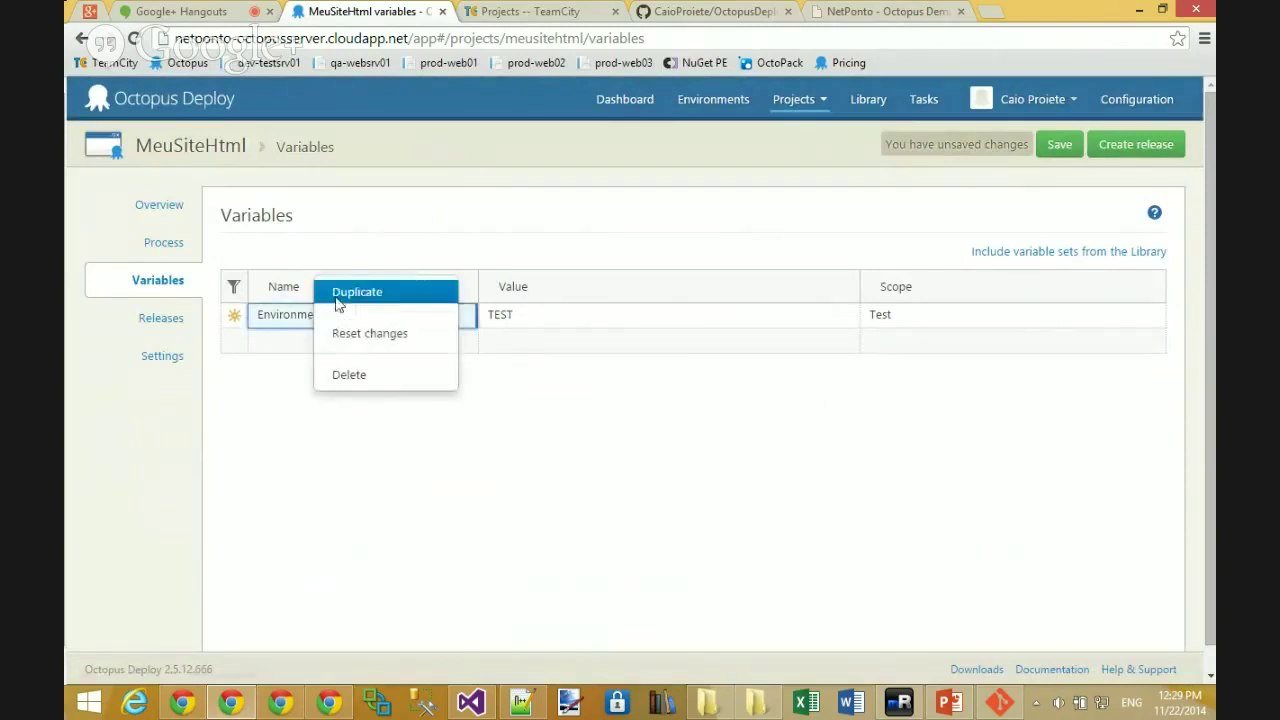
pyautogui.click(338, 304)
pyautogui.click(519, 345)
pyautogui.write('PROD')
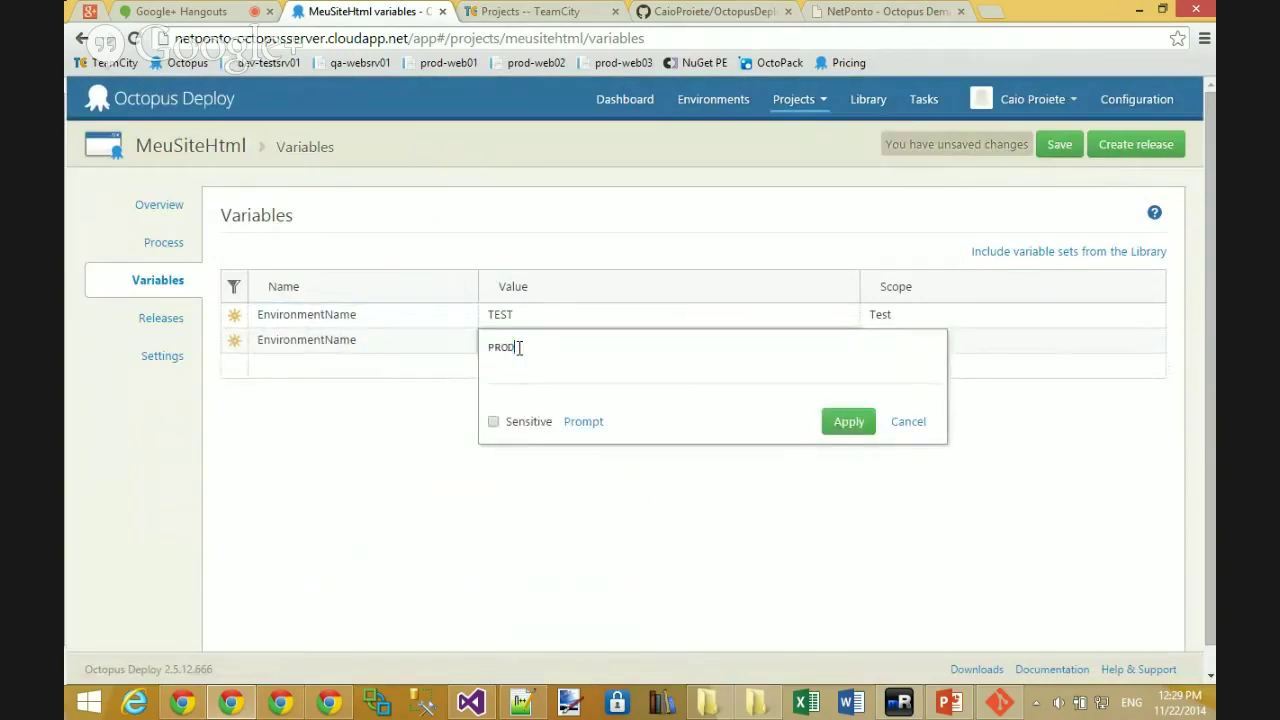
pyautogui.click(849, 421)
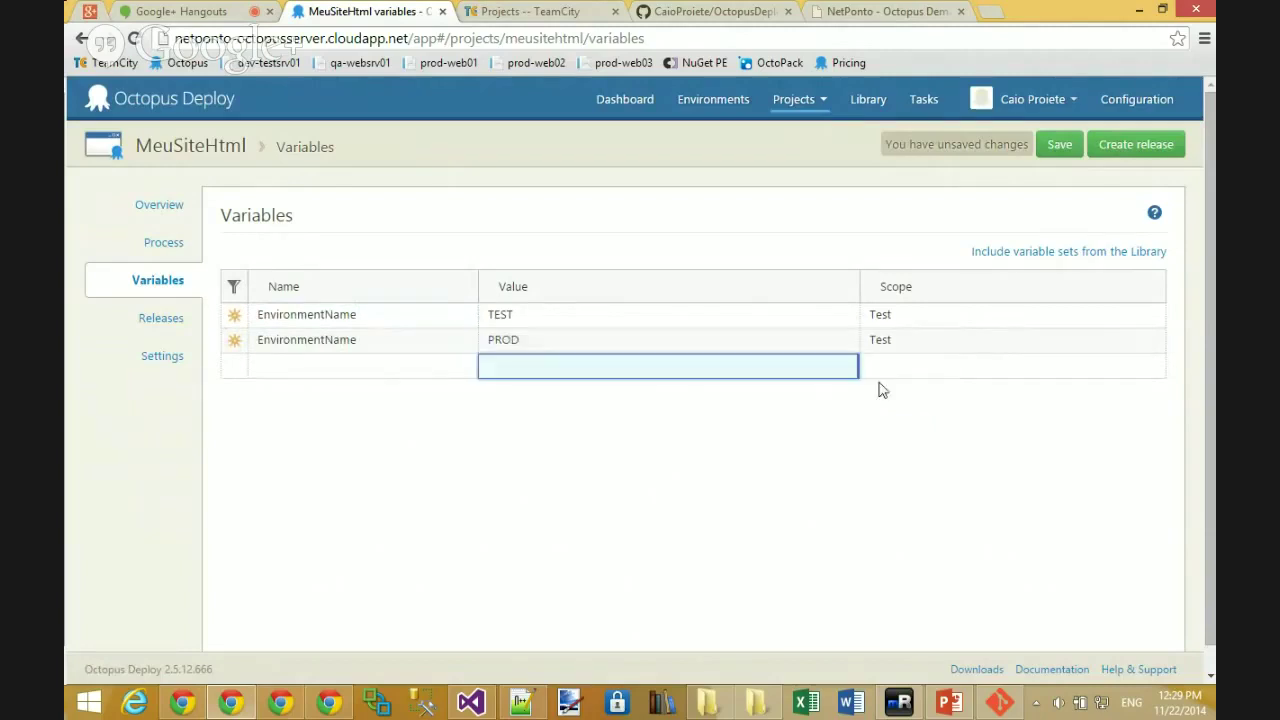
pyautogui.click(894, 346)
pyautogui.press('Return')
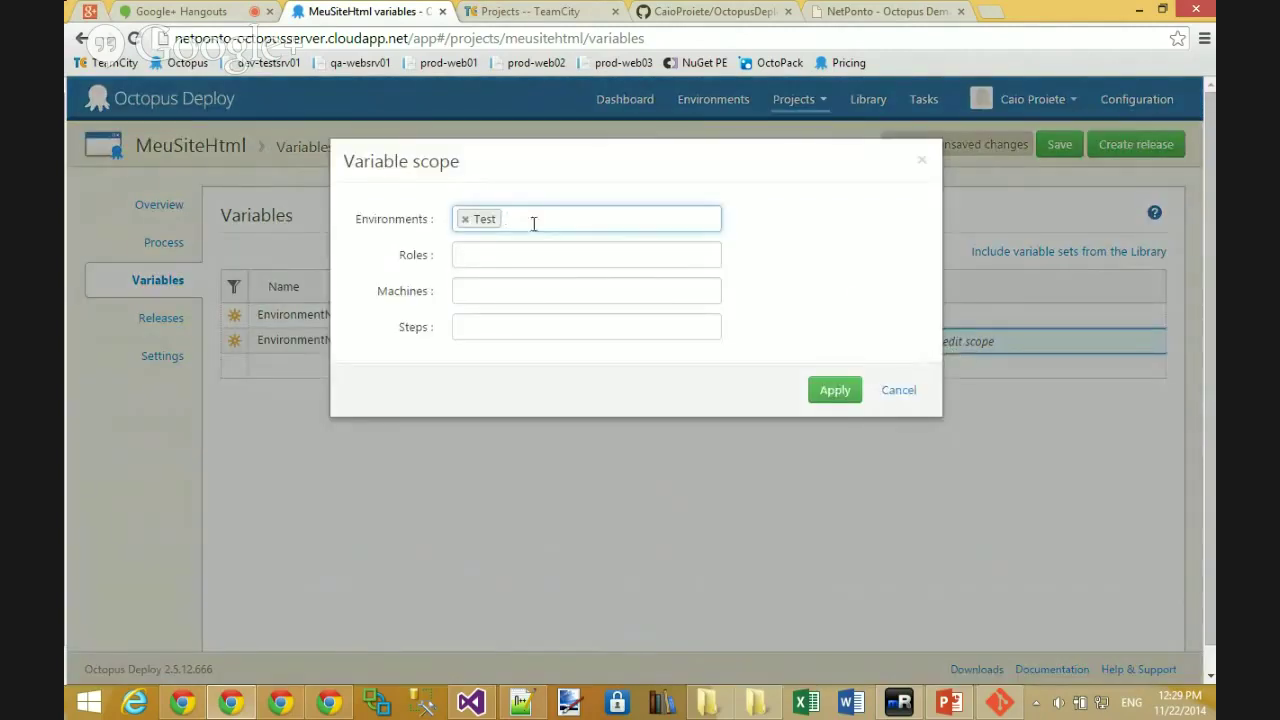
pyautogui.click(461, 220)
pyautogui.write('Prod')
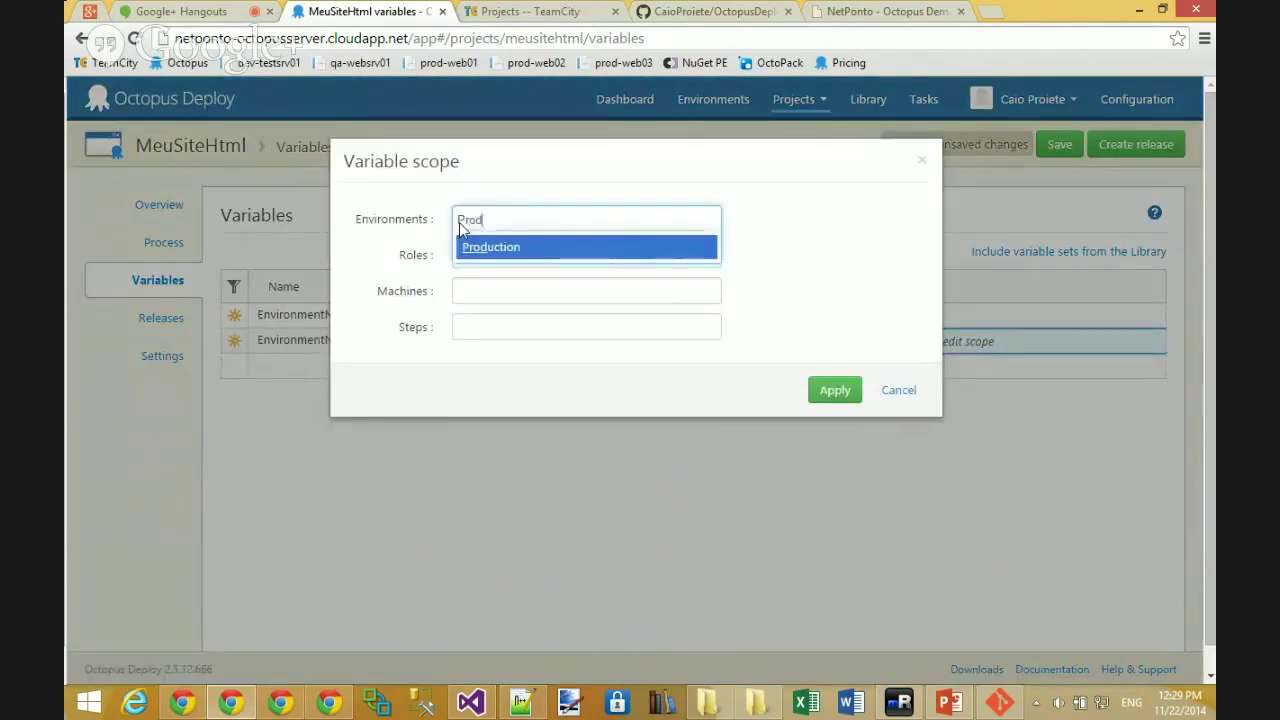
pyautogui.click(823, 395)
pyautogui.write('Prod')
pyautogui.press('Return')
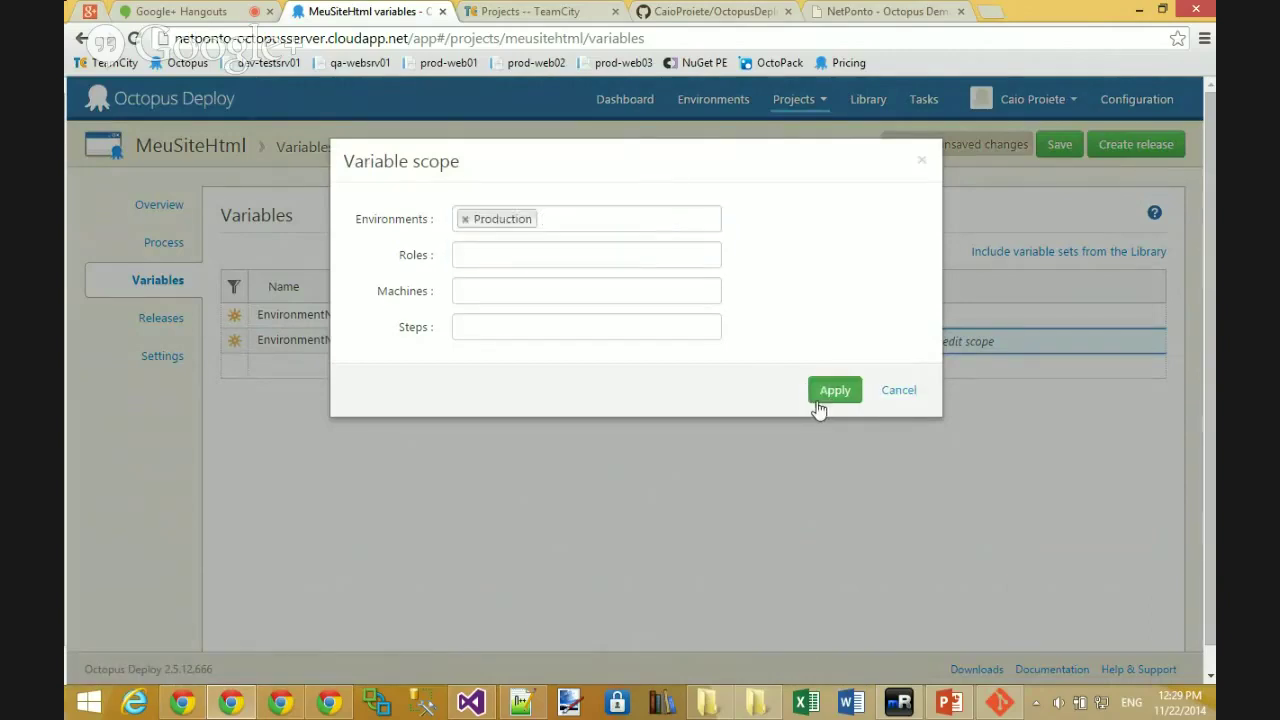
pyautogui.click(828, 396)
# - Duplicate again as unscoped EnvironmentName = QualquerCoisa and save the variables
pyautogui.rightClick(283, 345)
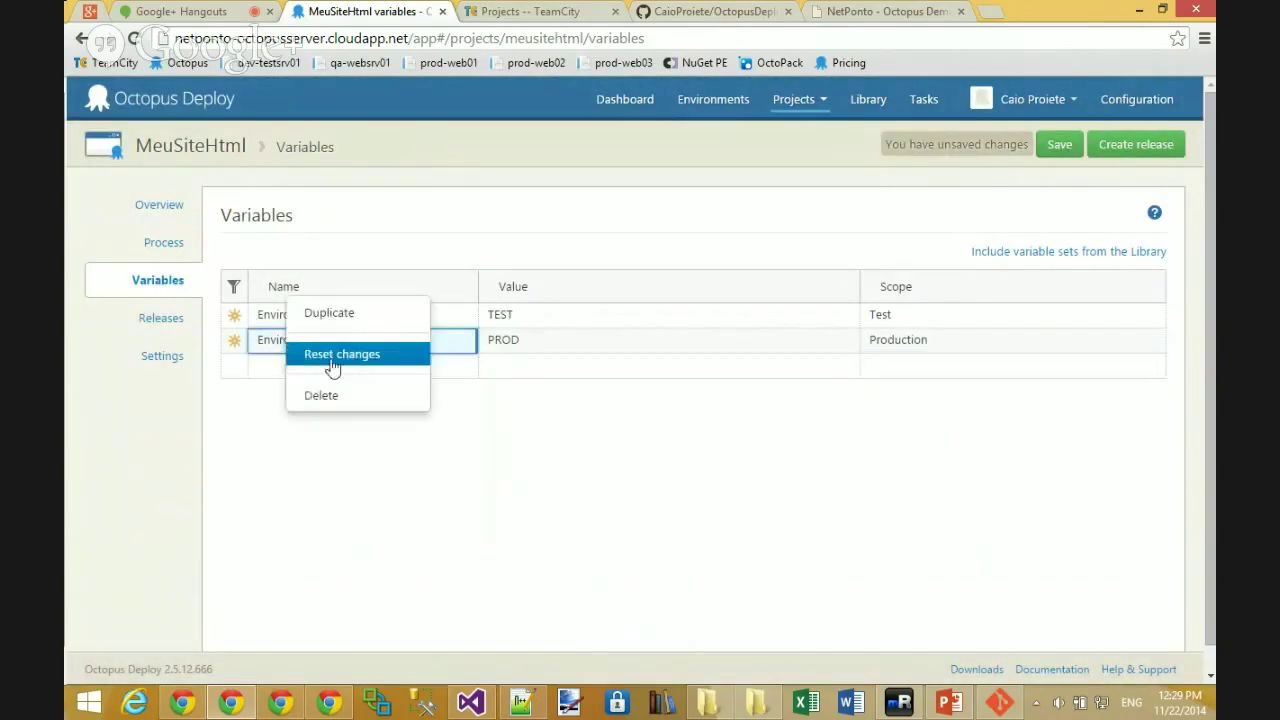
pyautogui.click(335, 316)
pyautogui.click(515, 366)
pyautogui.write('Q')
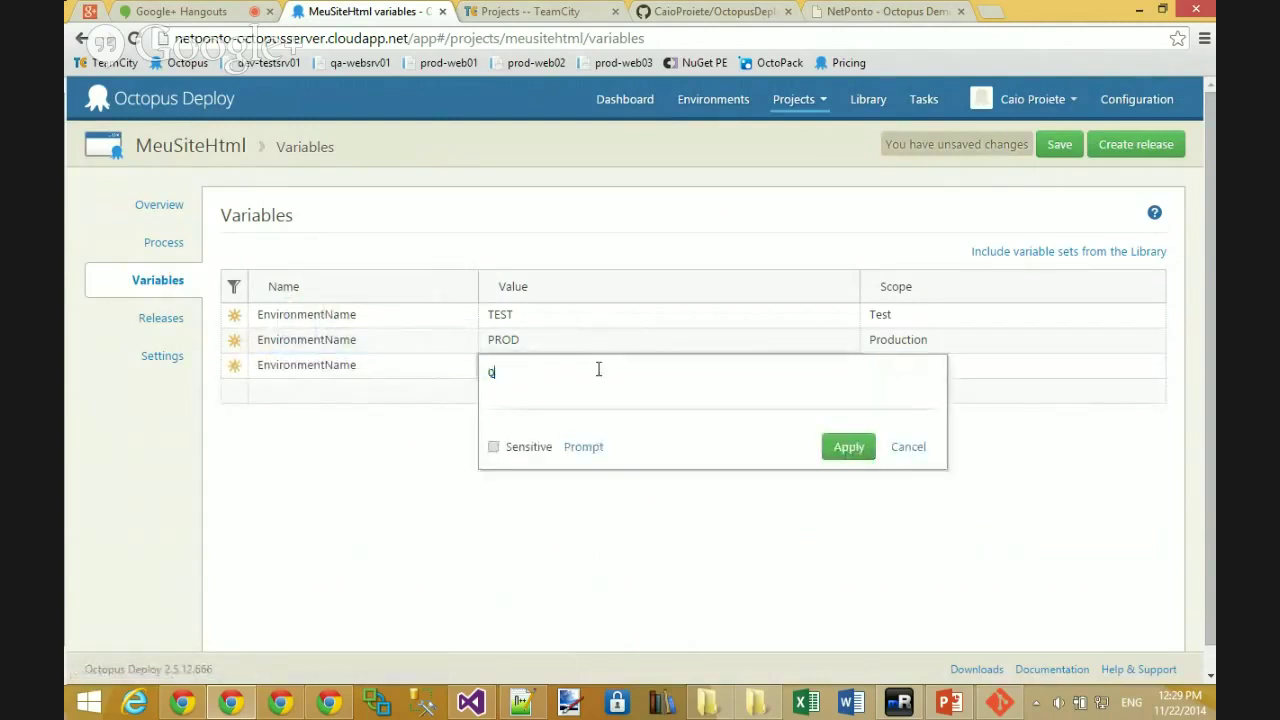
pyautogui.write('ualquerCoisa')
pyautogui.click(838, 451)
pyautogui.click(900, 366)
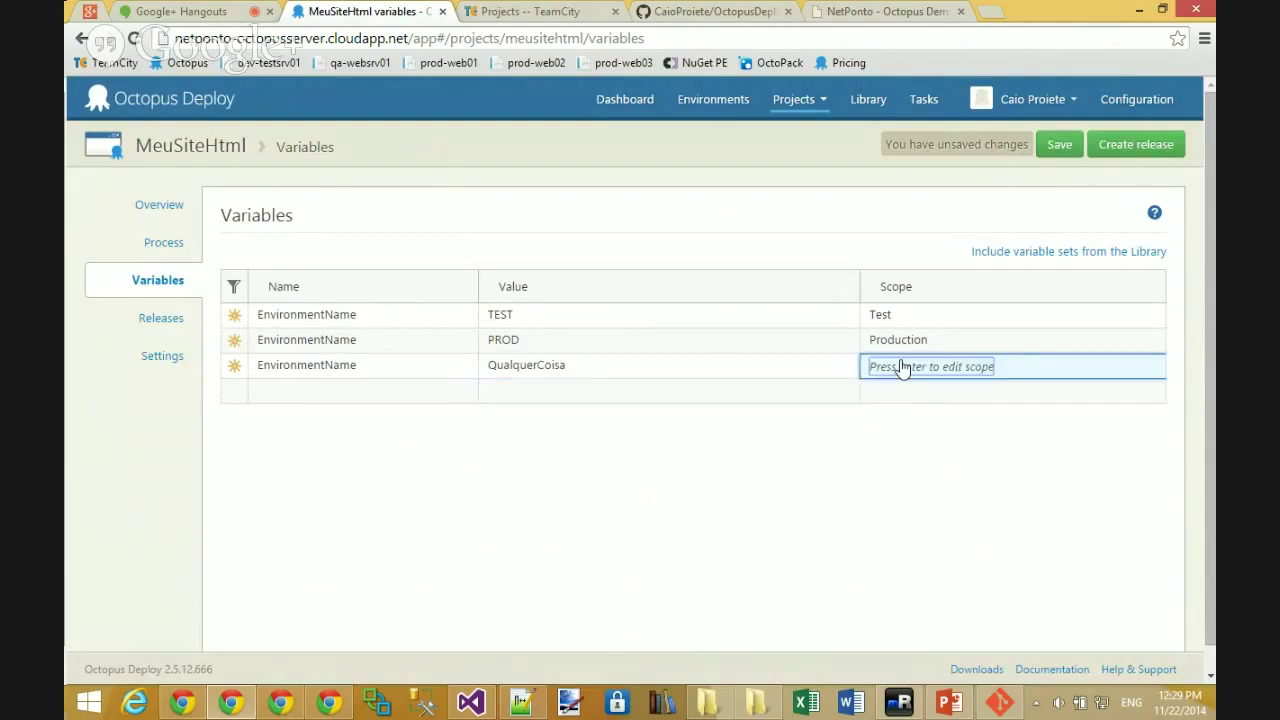
pyautogui.click(906, 366)
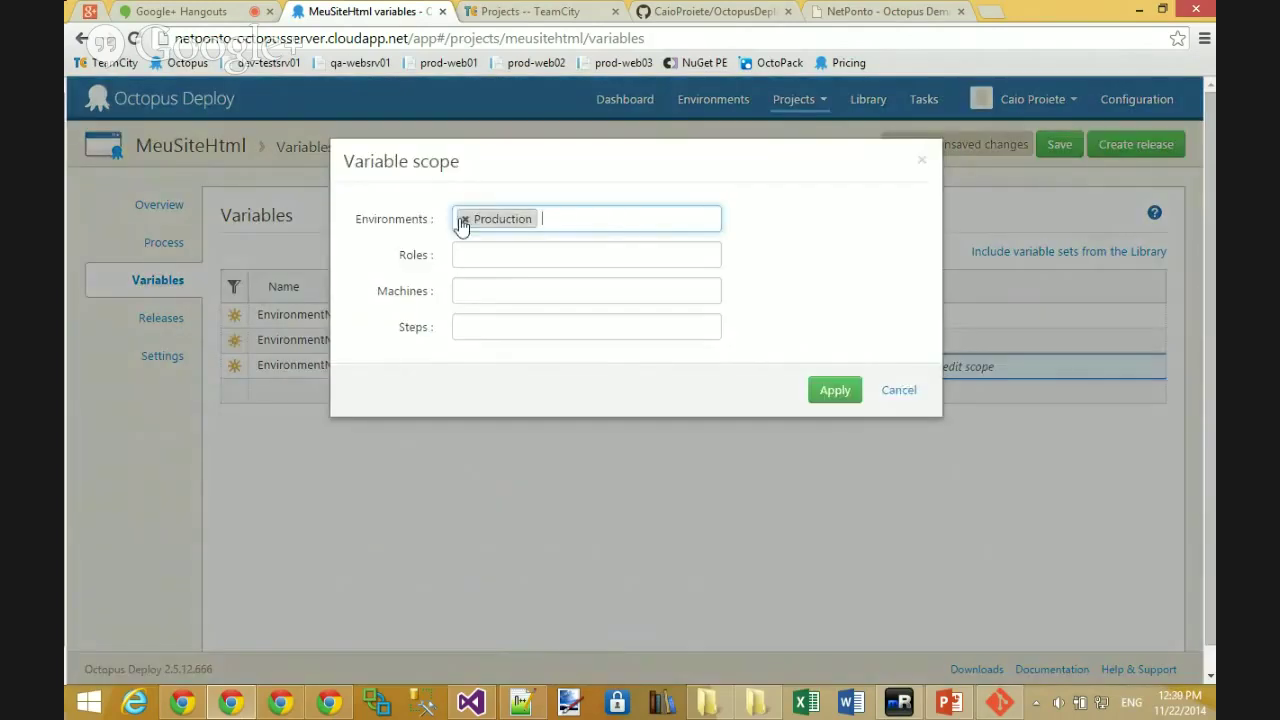
pyautogui.click(465, 219)
pyautogui.click(834, 392)
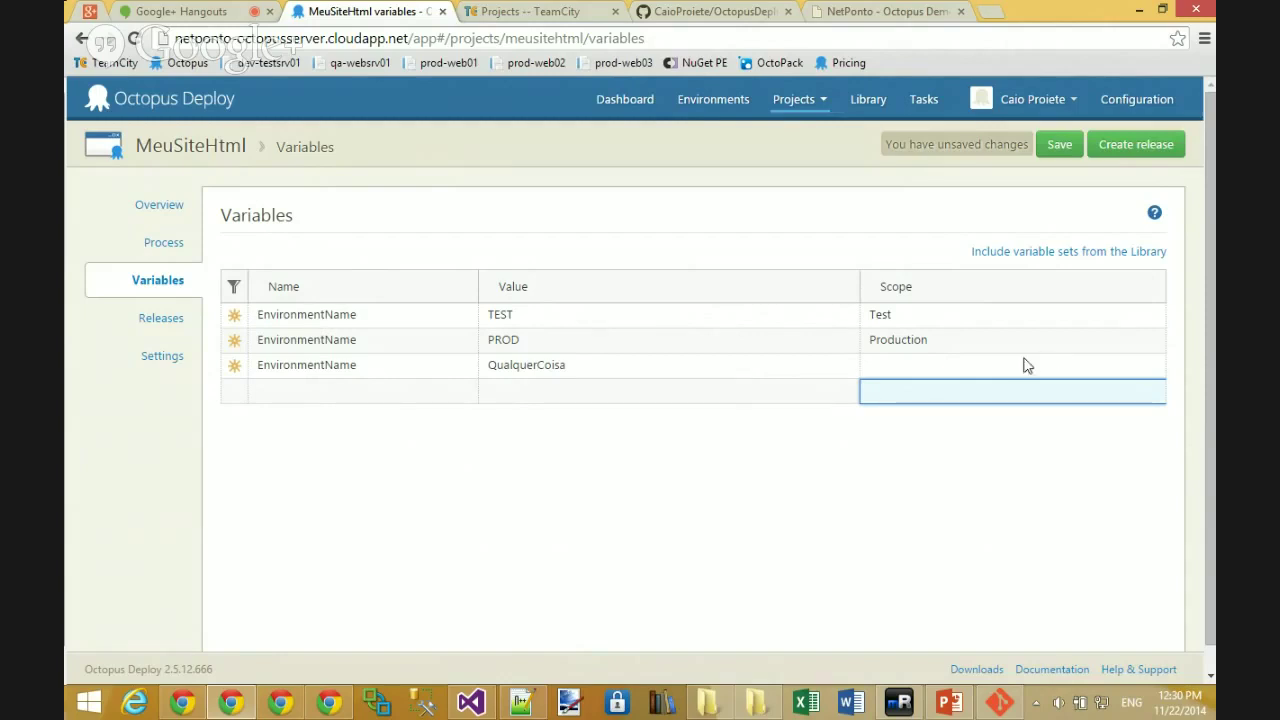
pyautogui.click(1048, 150)
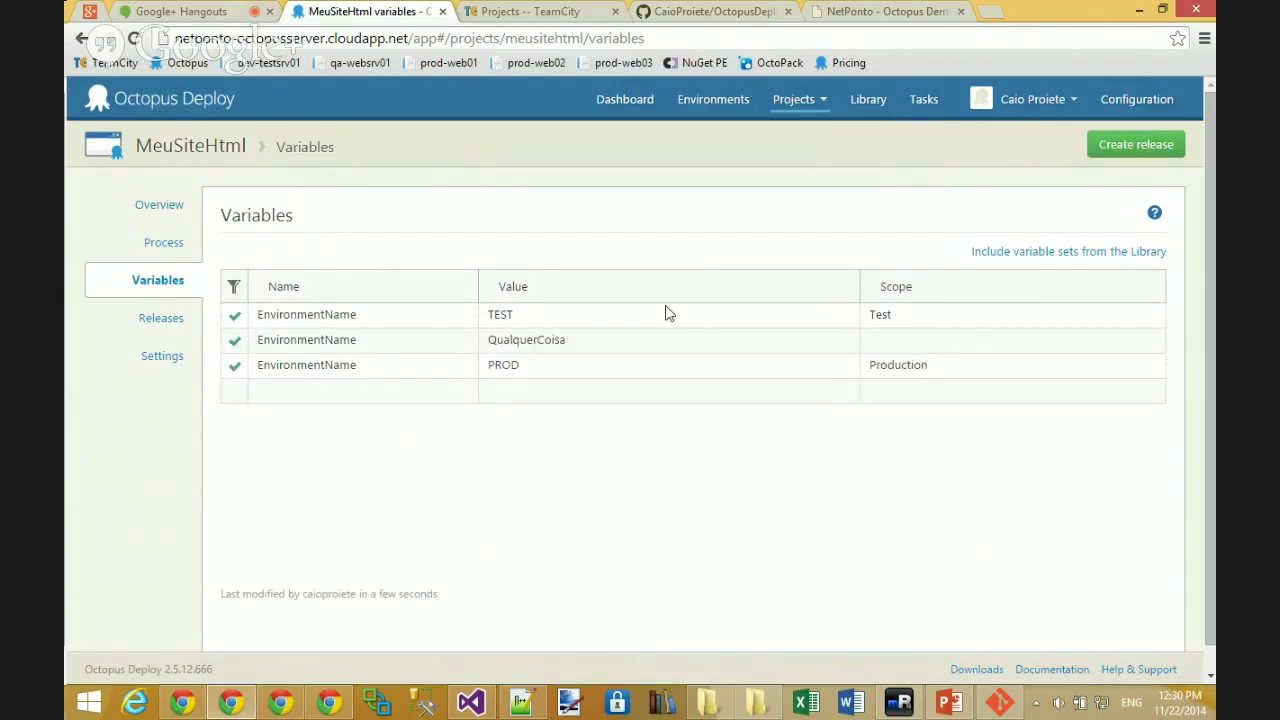
# - Review release 2.8.2 from the Releases list, then start a new release
pyautogui.click(155, 330)
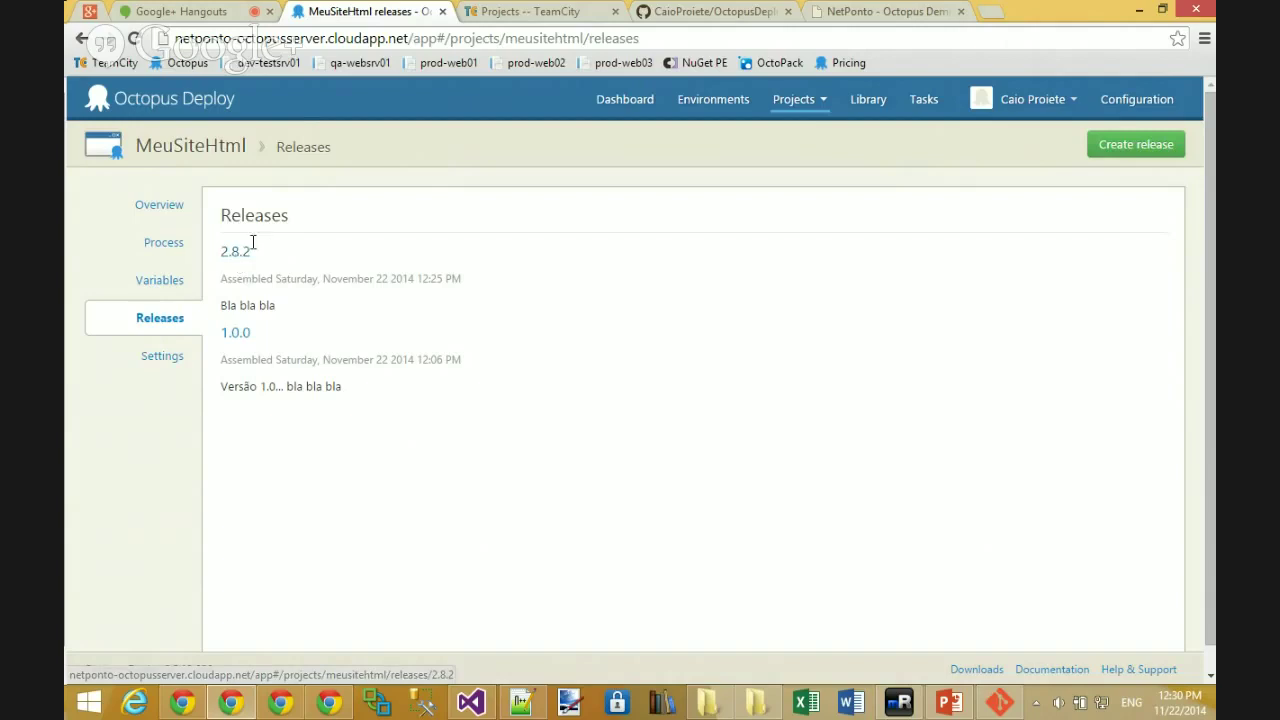
pyautogui.tripleClick(236, 259)
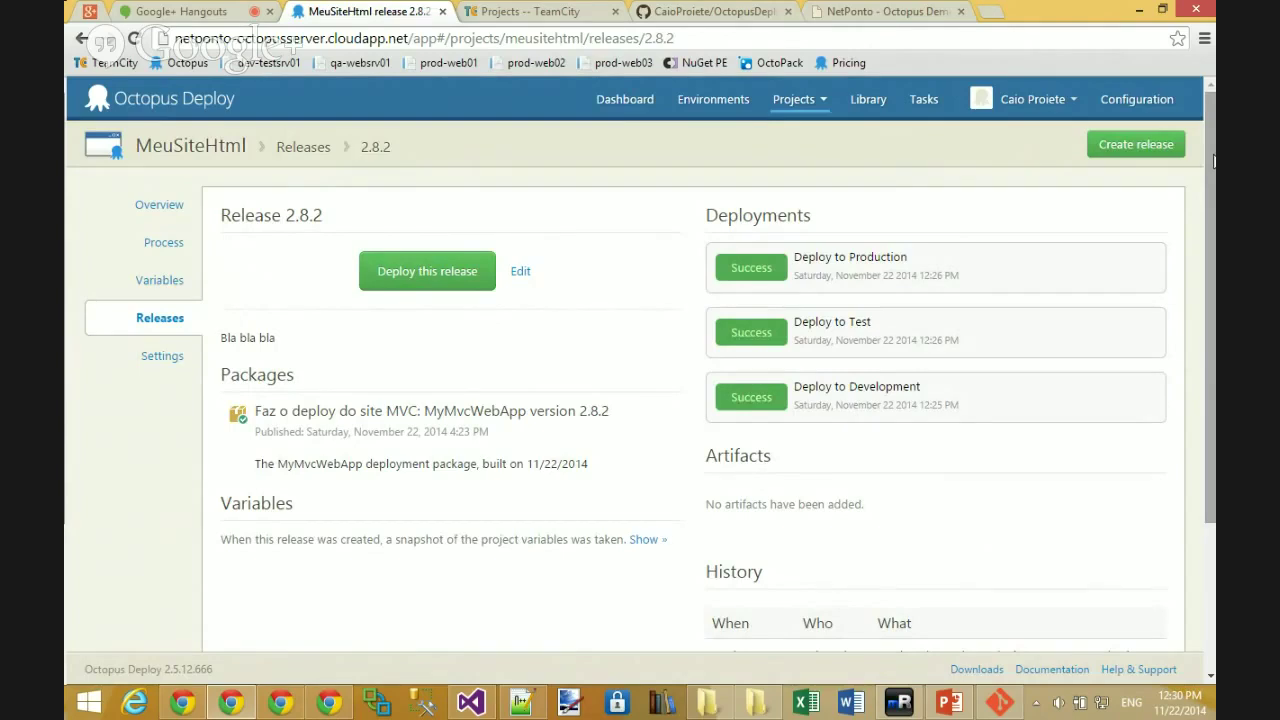
pyautogui.click(1140, 144)
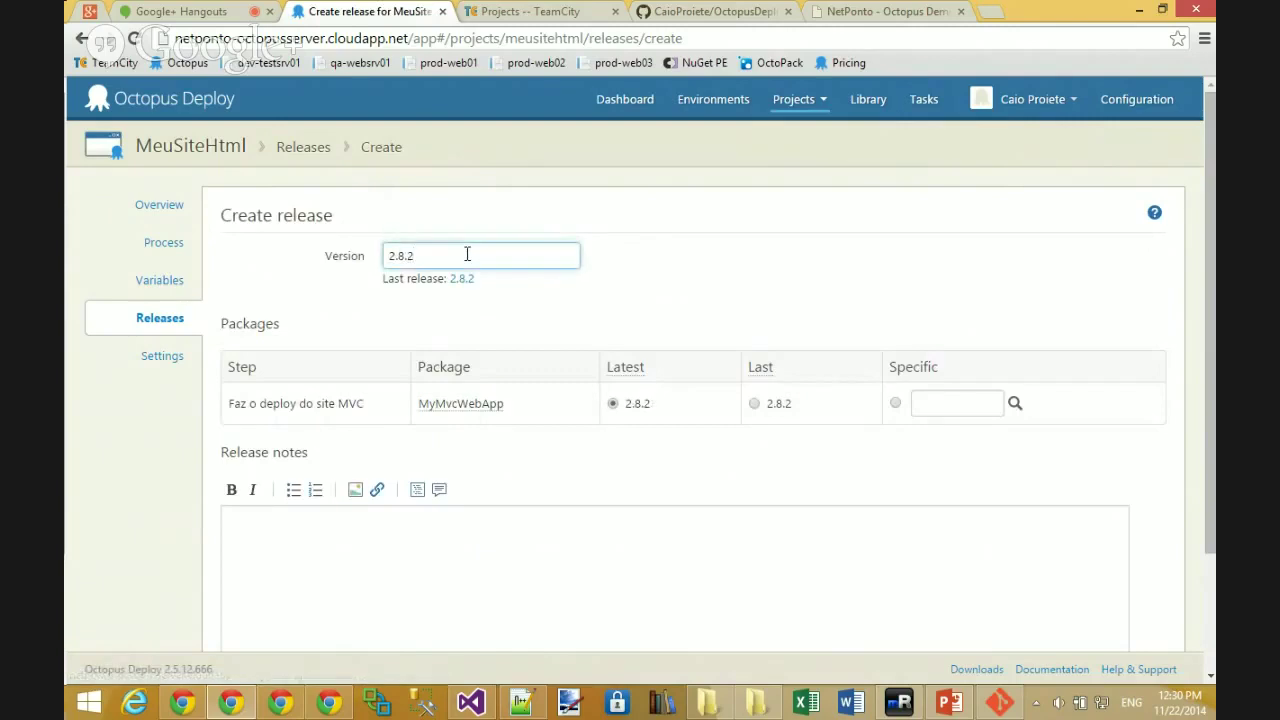
# - Revert the version edits and leave the new-release form, discarding its unsaved changes
pyautogui.write('-qualquer')
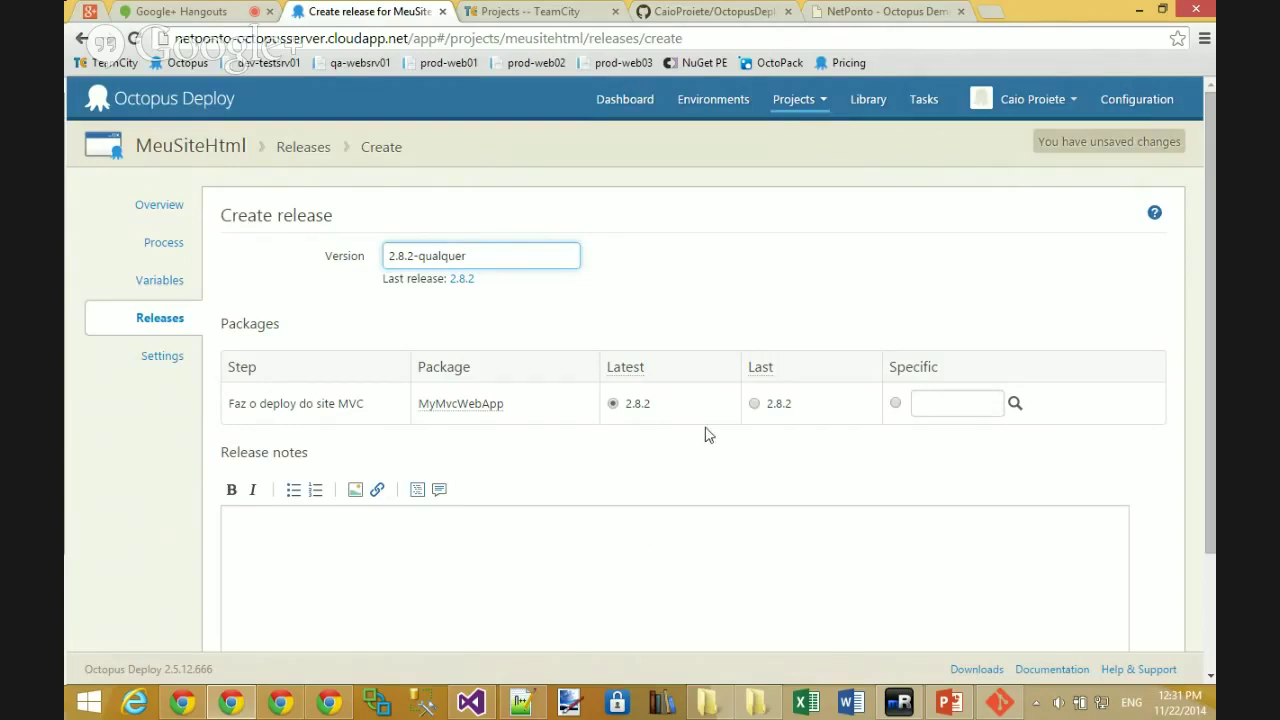
pyautogui.hotkey('ctrl', 'a')
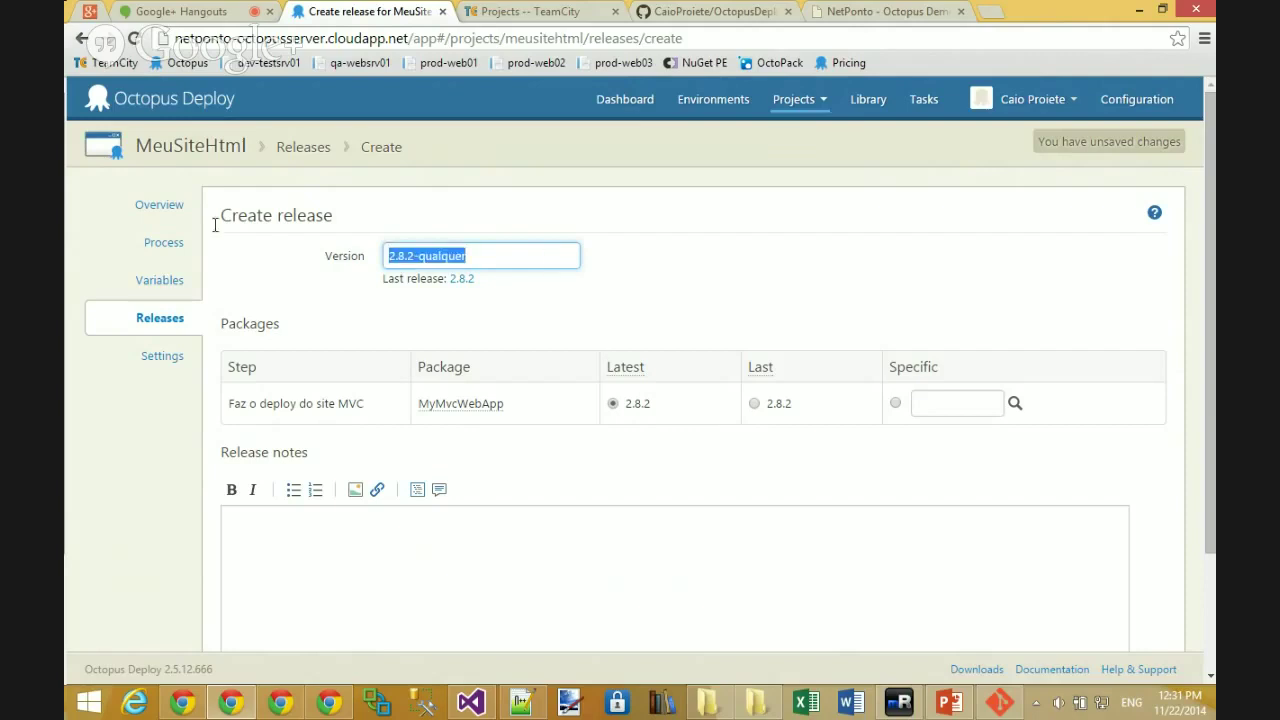
pyautogui.write('5')
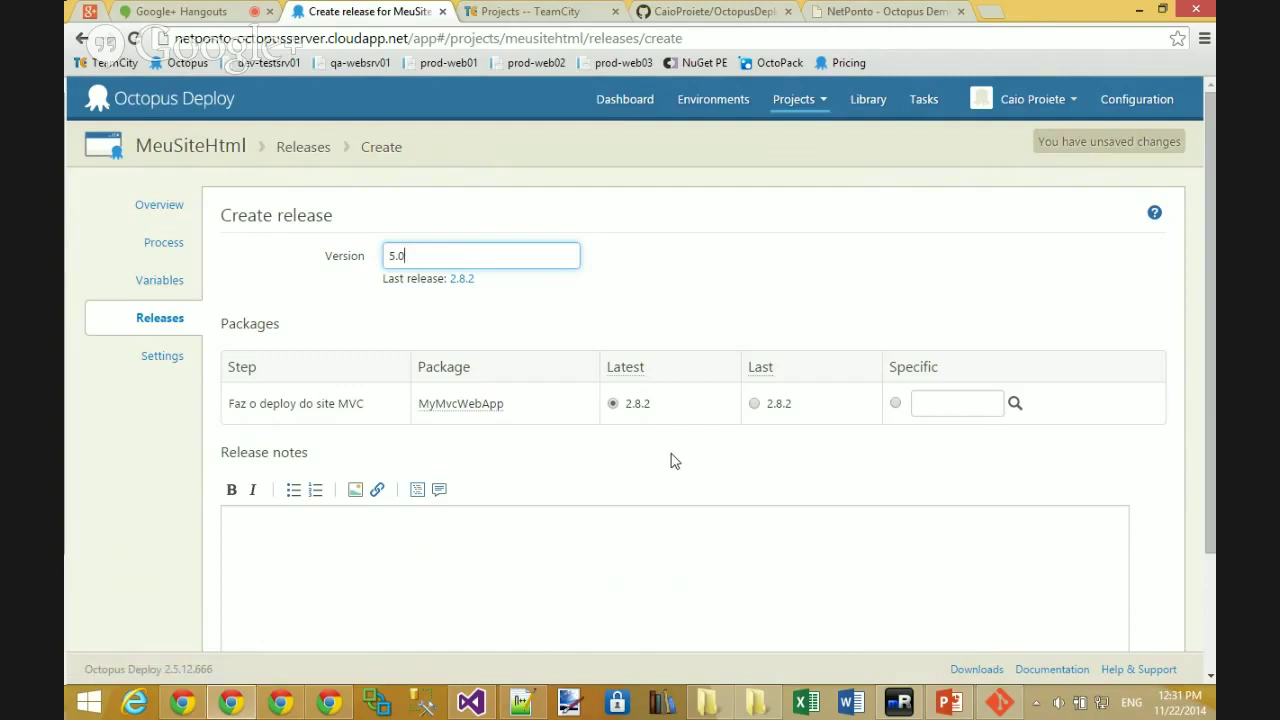
pyautogui.hotkey('ctrl', 'z')
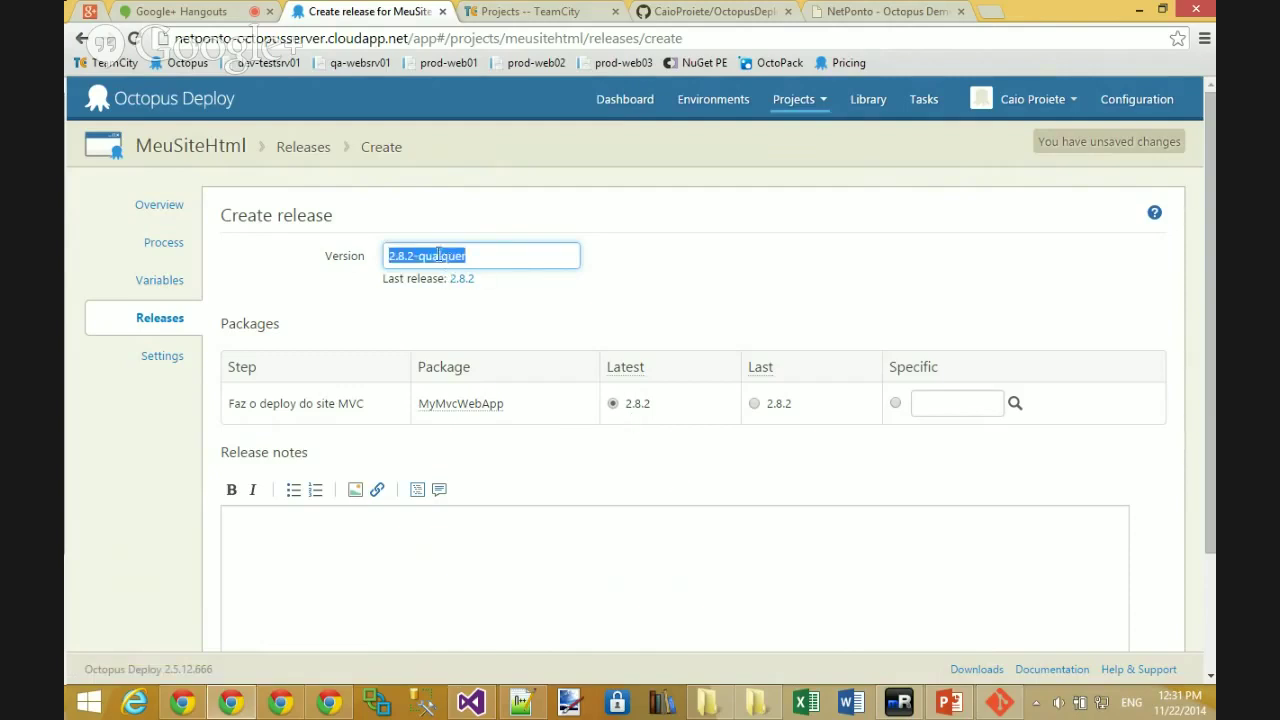
pyautogui.click(437, 255)
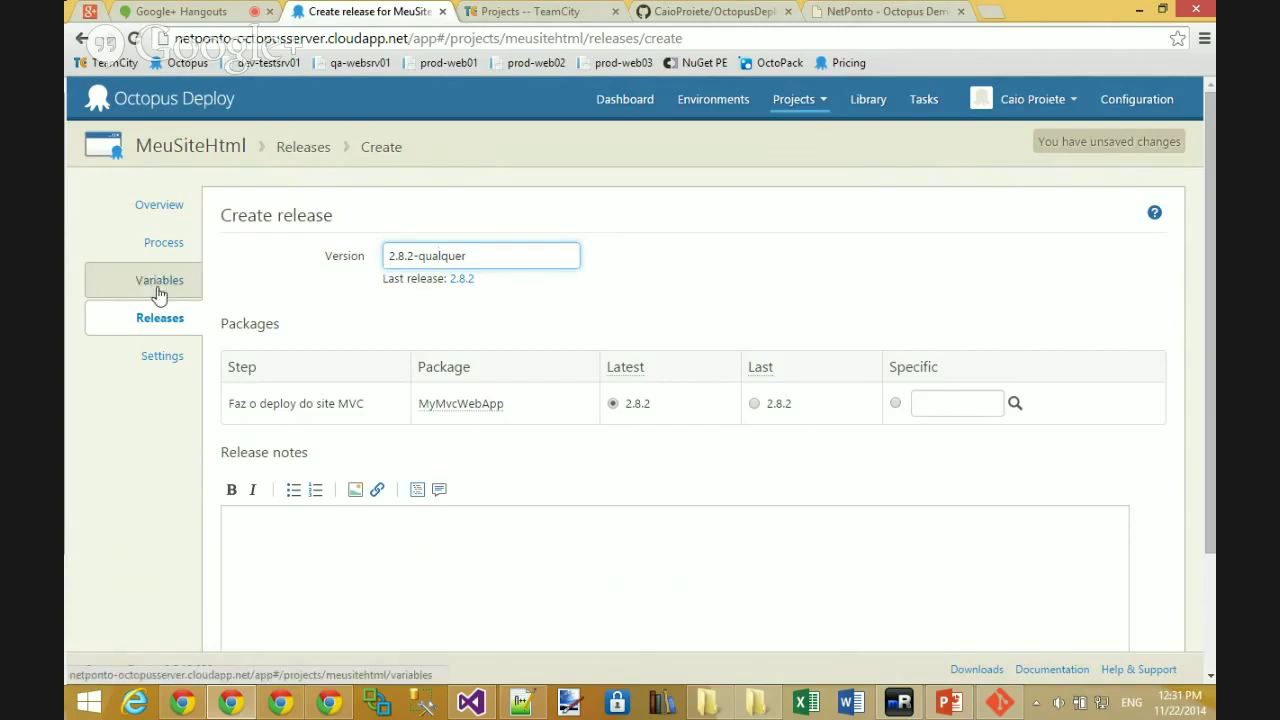
pyautogui.click(158, 320)
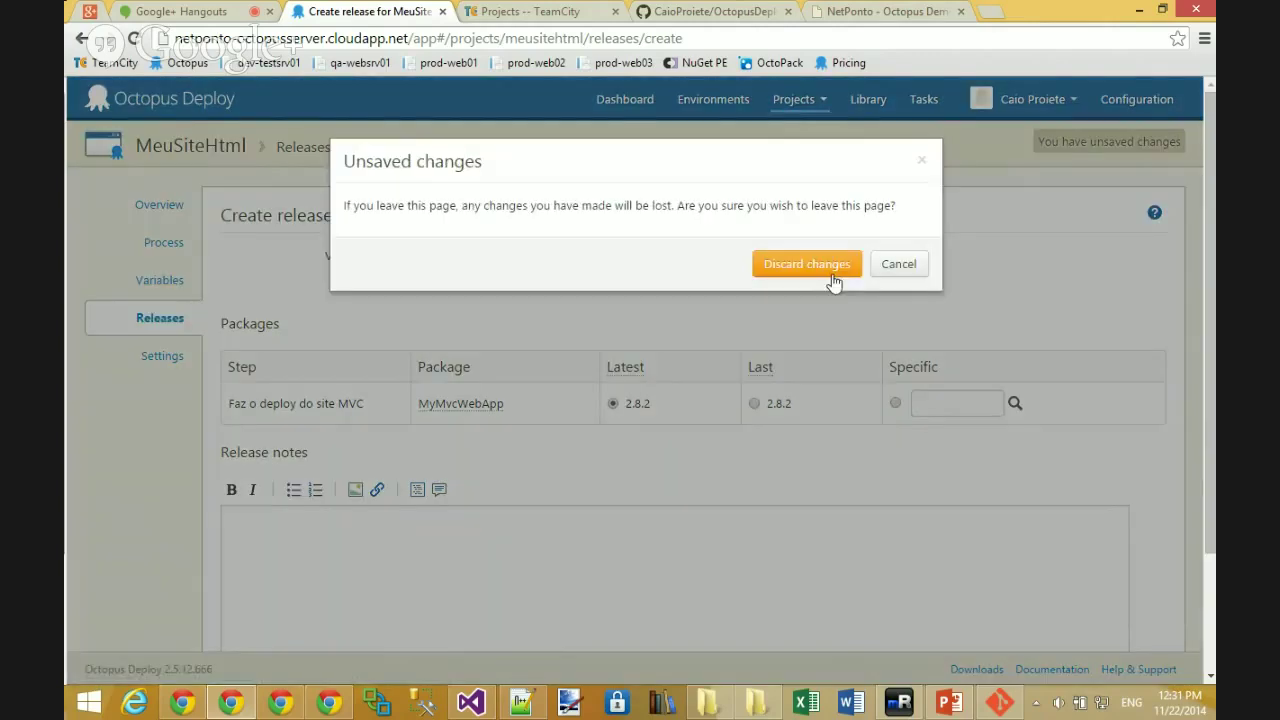
pyautogui.click(832, 278)
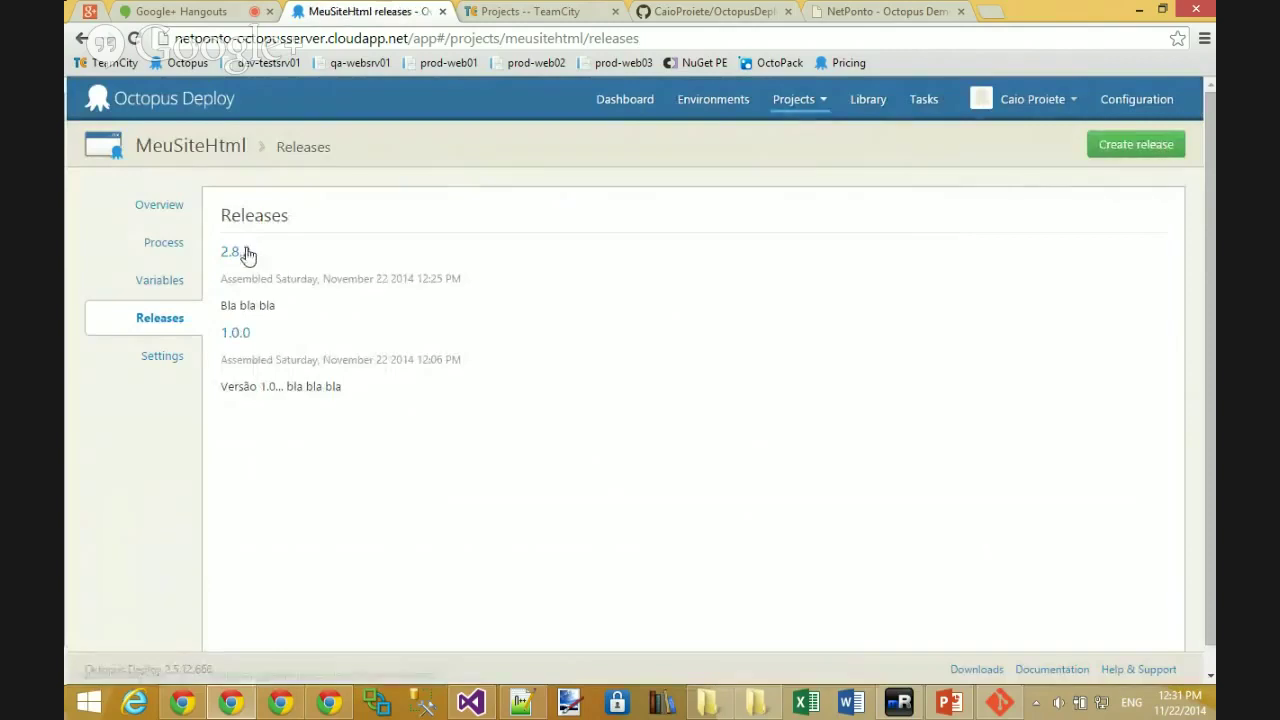
# - Open release 2.8.2 and show its variable snapshot
pyautogui.click(245, 255)
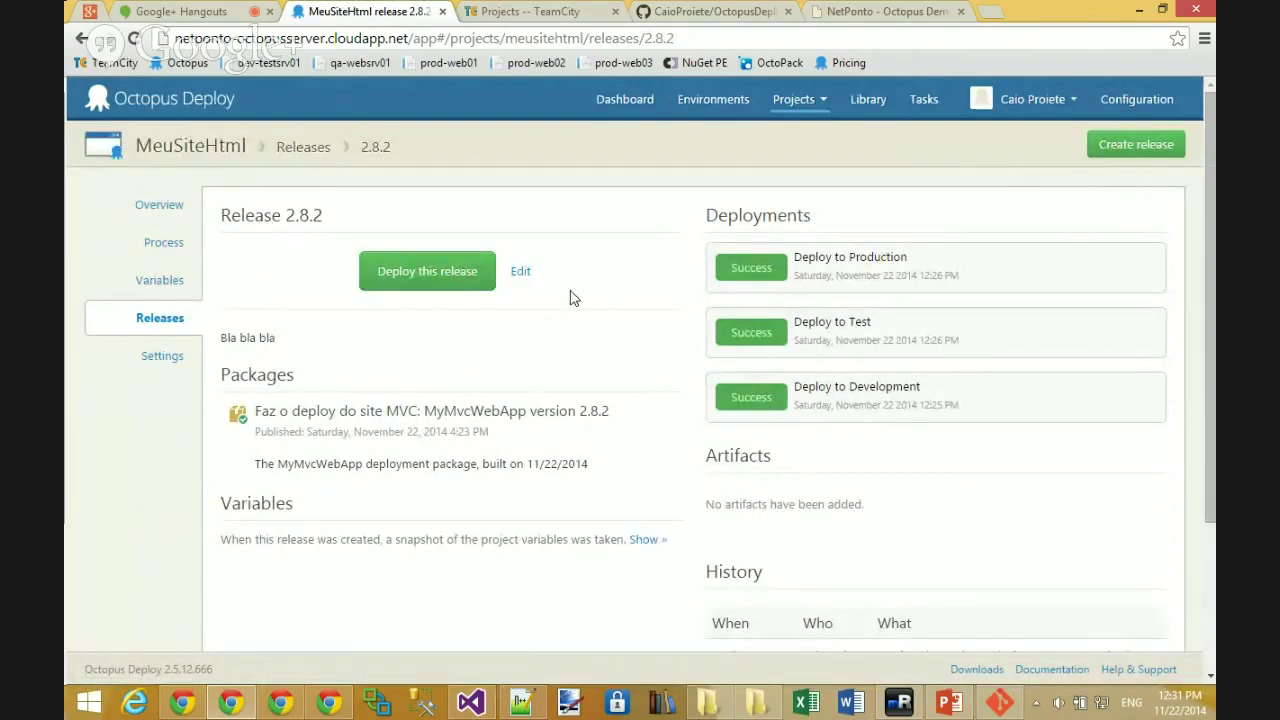
pyautogui.scroll(-2, 614, 385)
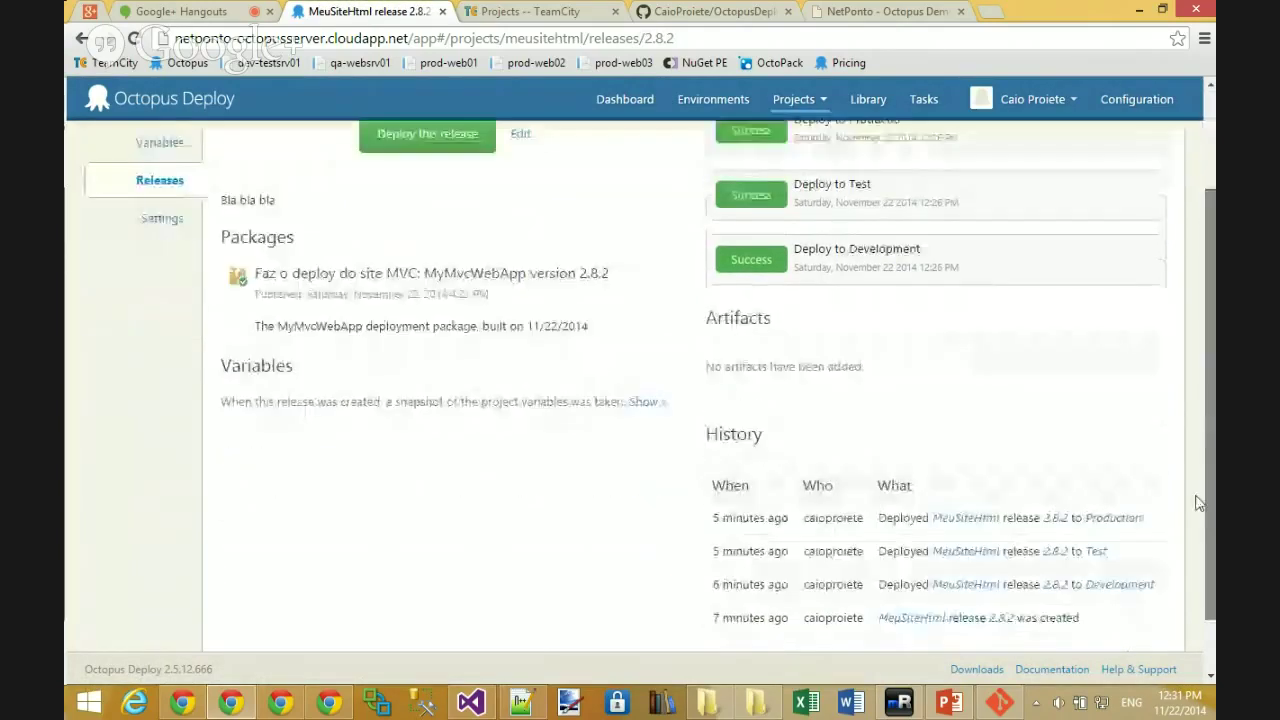
pyautogui.click(643, 389)
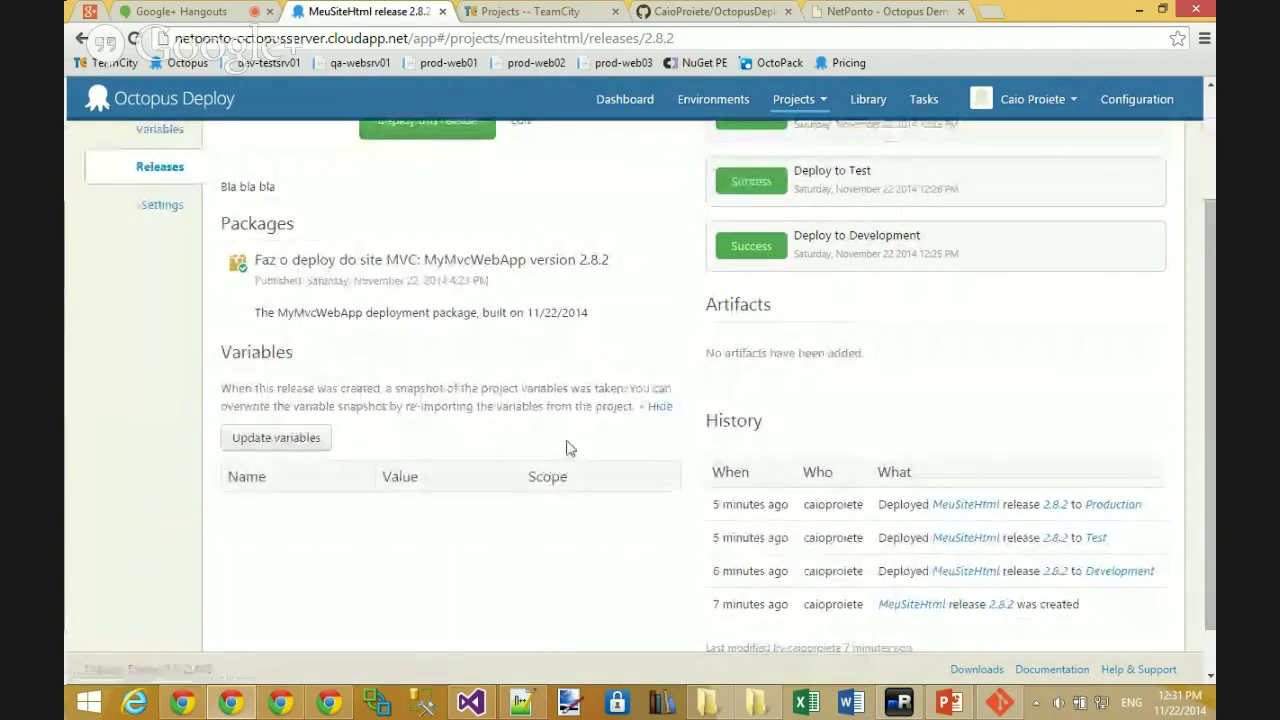
pyautogui.scroll(2, 341, 235)
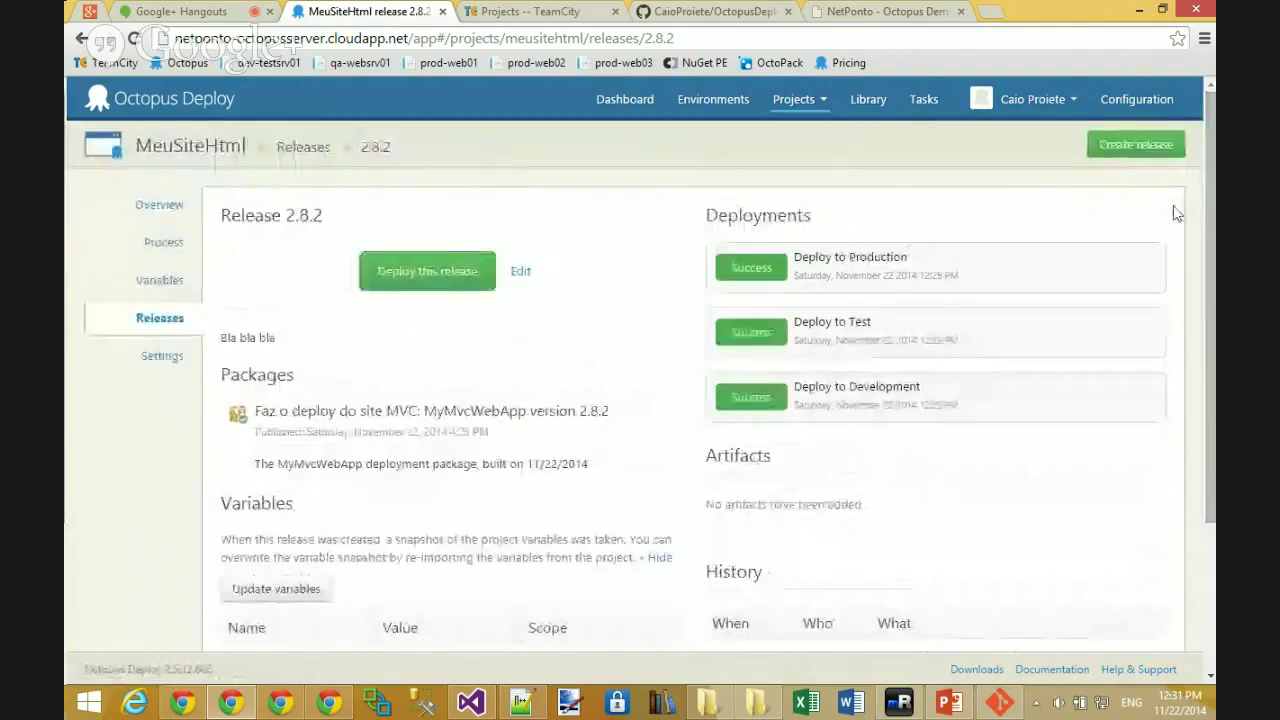
pyautogui.moveTo(322, 214); pyautogui.dragTo(230, 215)
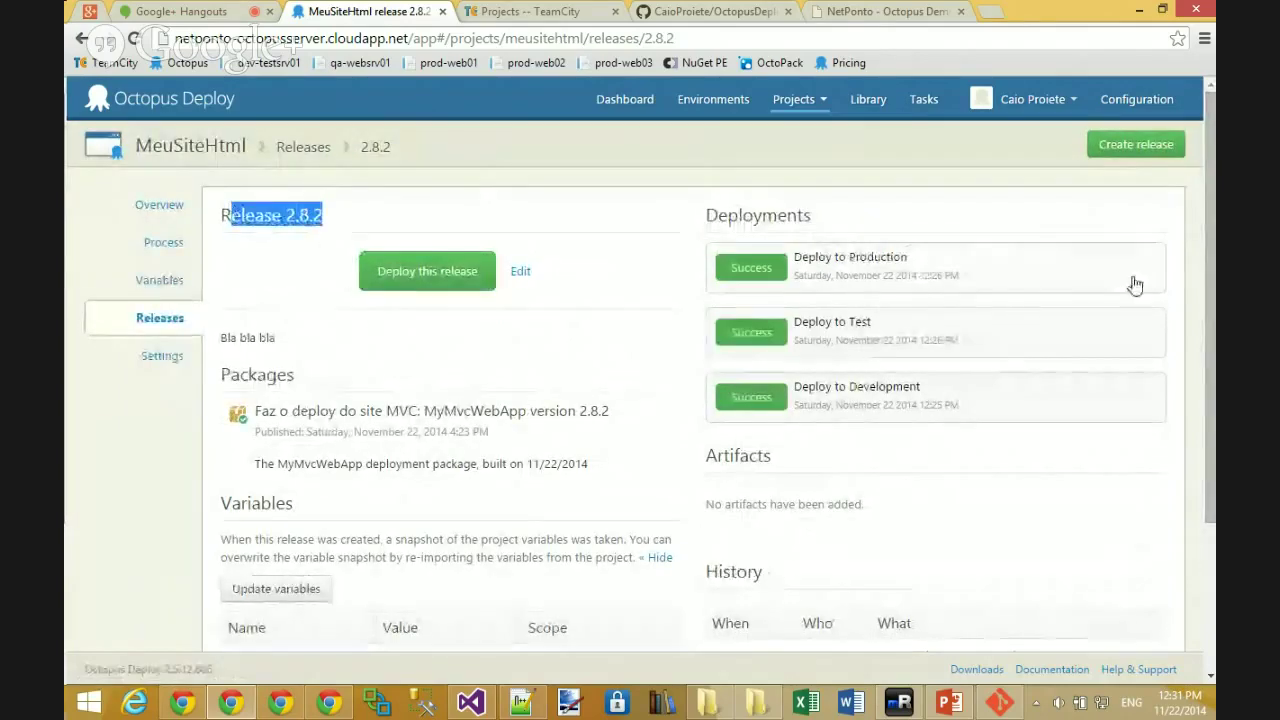
pyautogui.moveTo(1206, 276); pyautogui.dragTo(1209, 331)
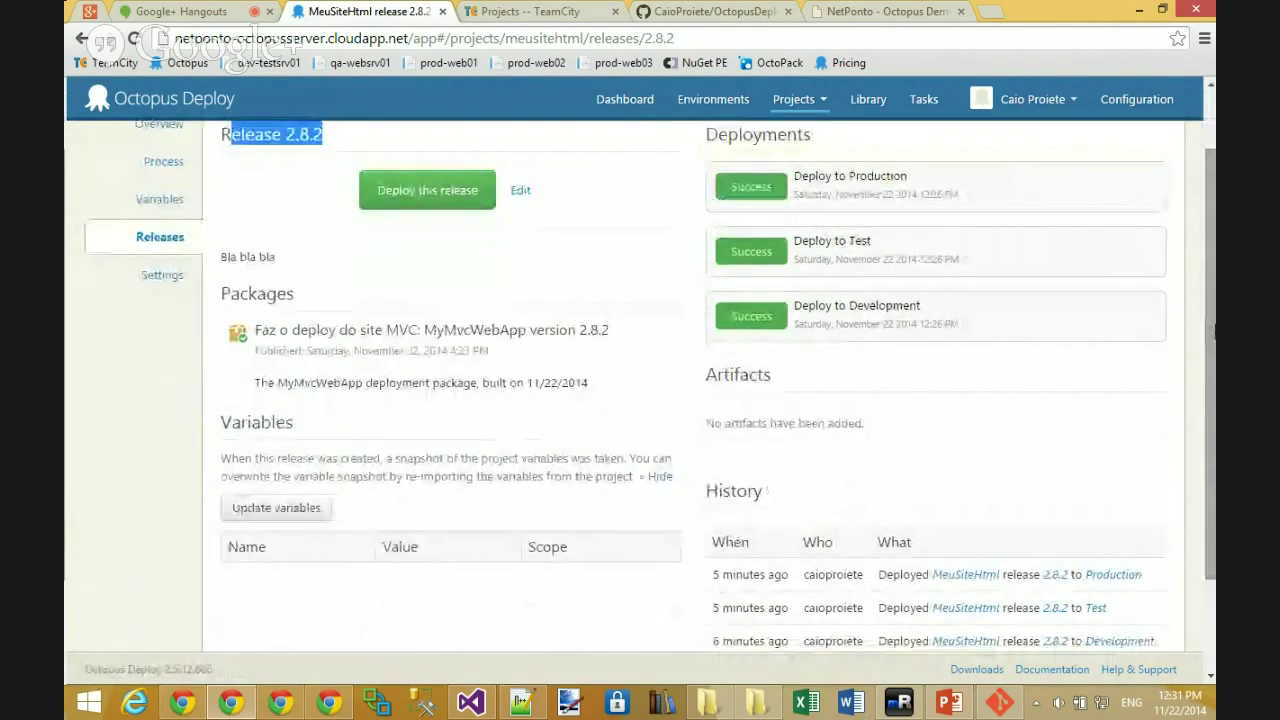
pyautogui.scroll(1, 1209, 331)
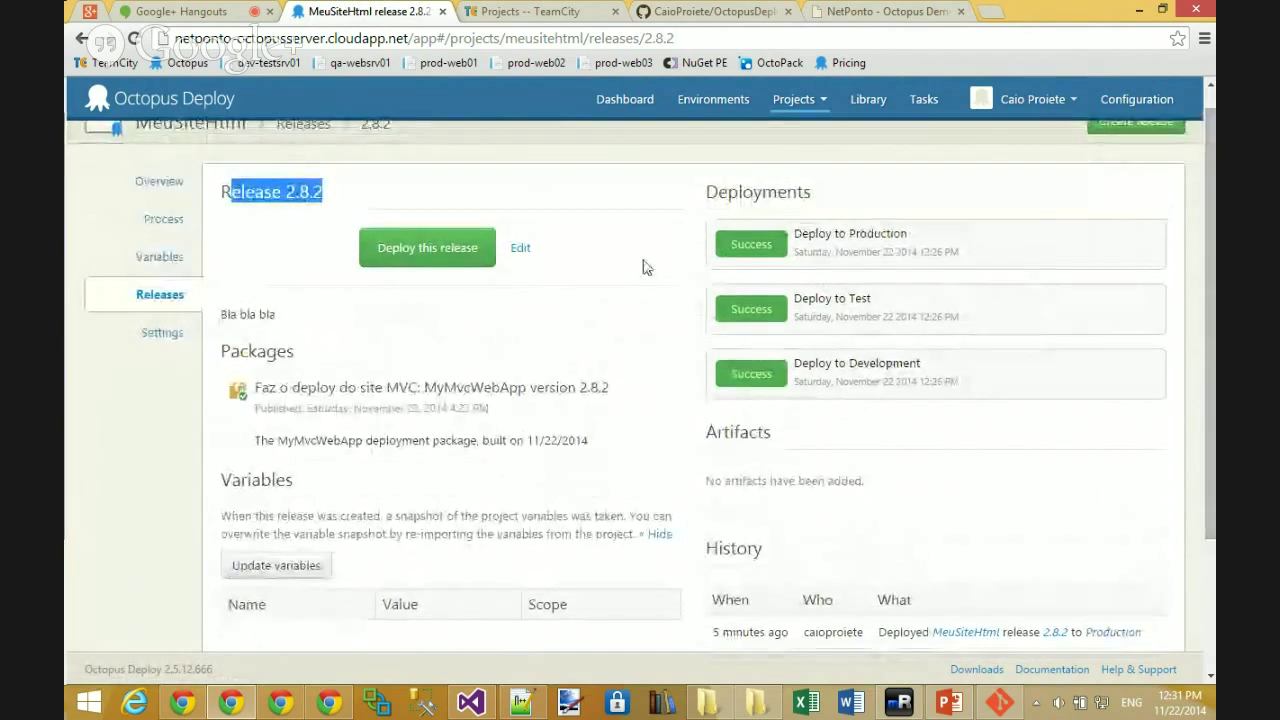
pyautogui.click(638, 261)
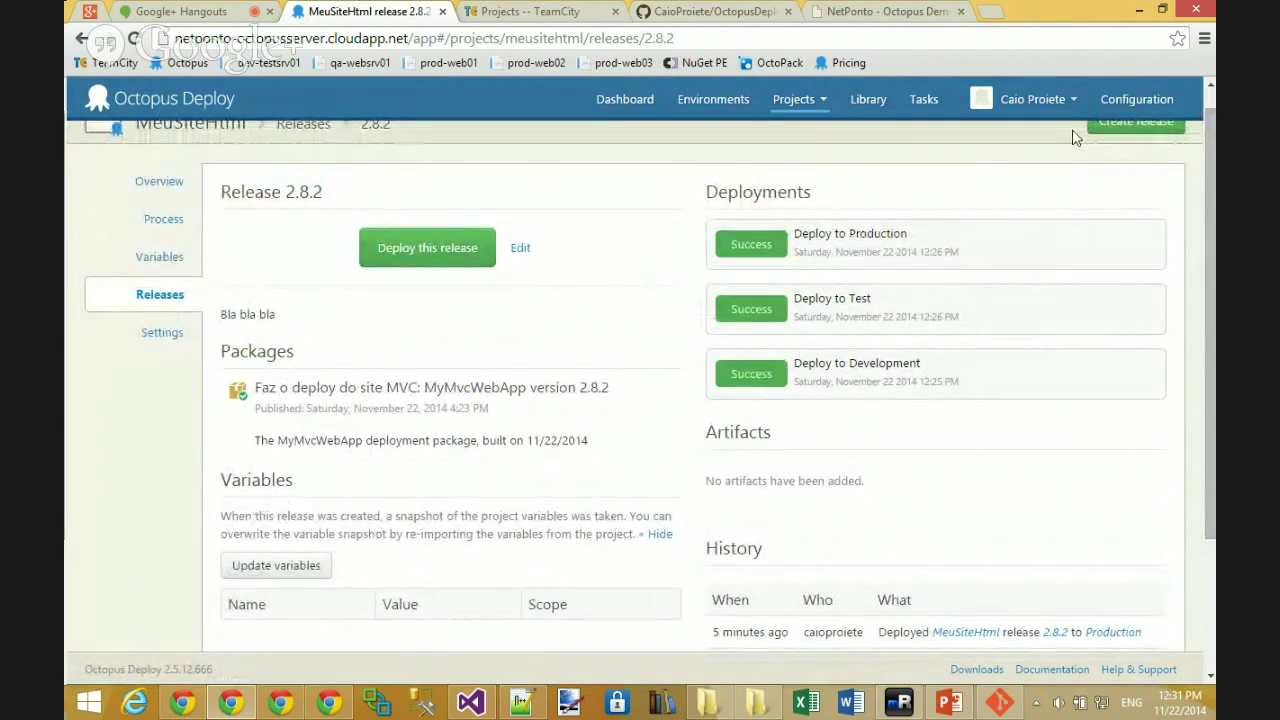
# - Update and confirm the variable snapshot, then check EnvironmentName now holds TEST, PROD and QualquerCoisa
pyautogui.scroll(-1, 1205, 218)
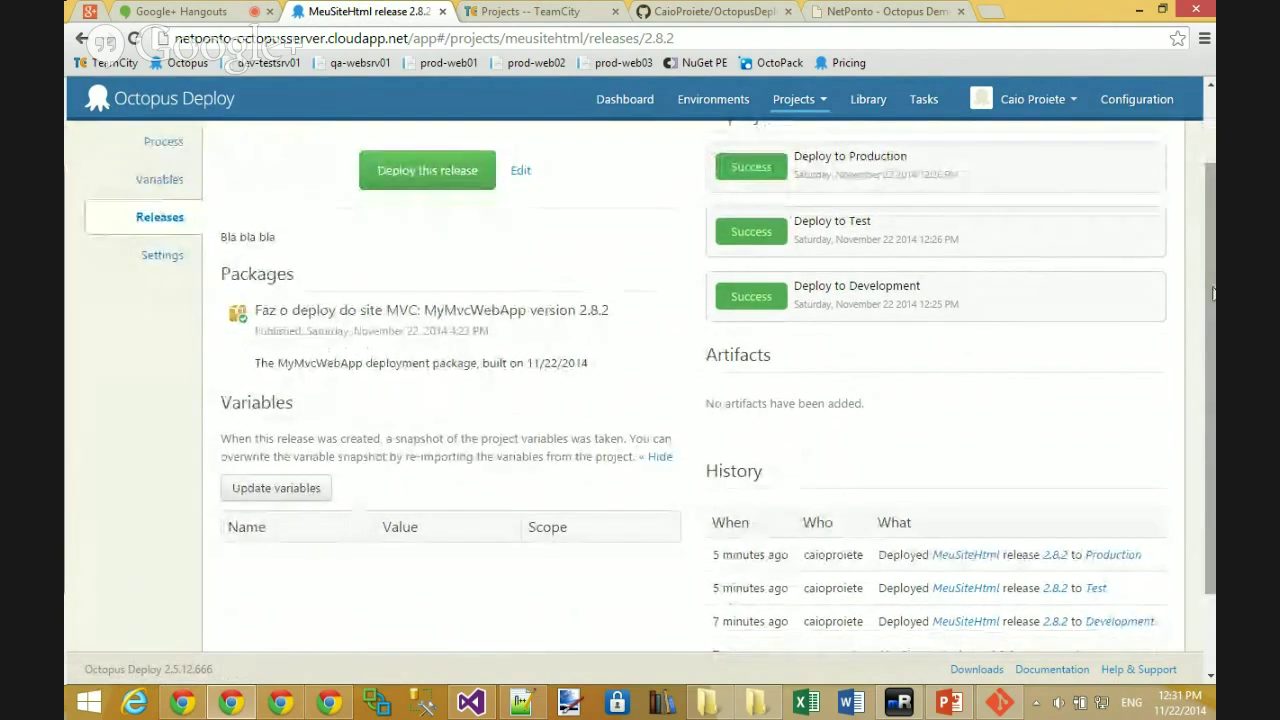
pyautogui.scroll(-1, 337, 394)
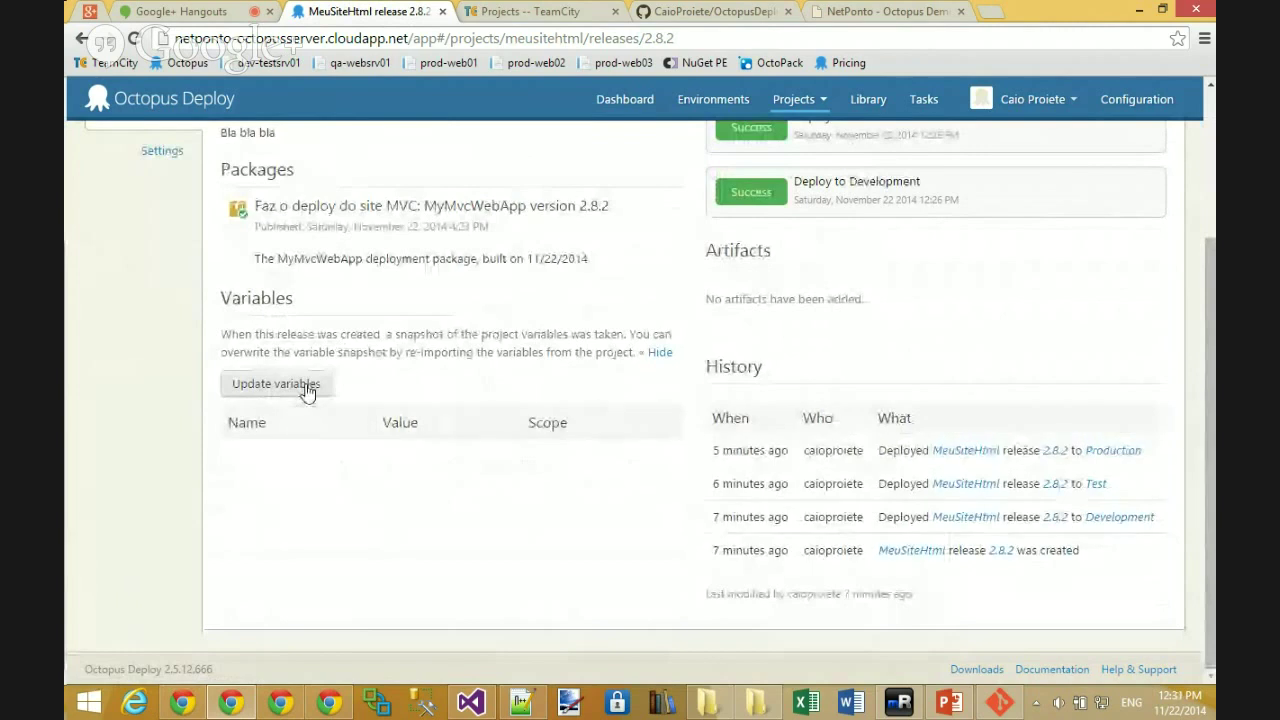
pyautogui.click(305, 385)
pyautogui.click(770, 283)
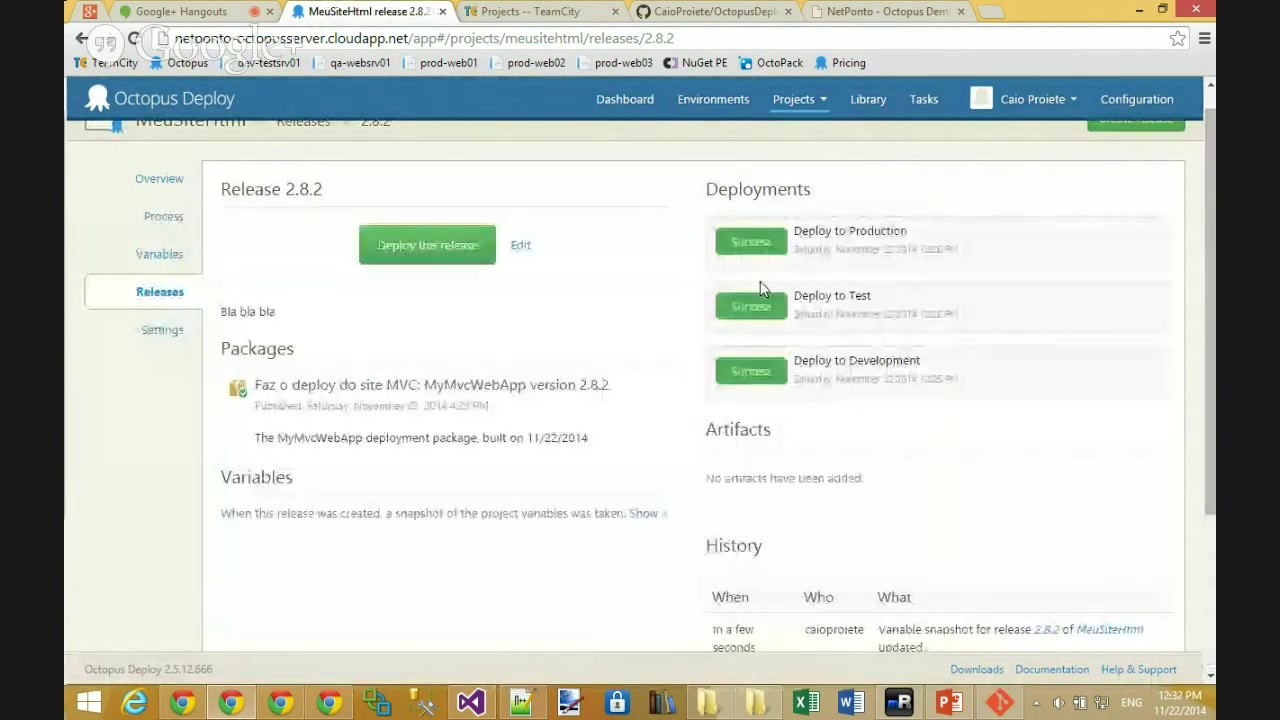
pyautogui.click(641, 516)
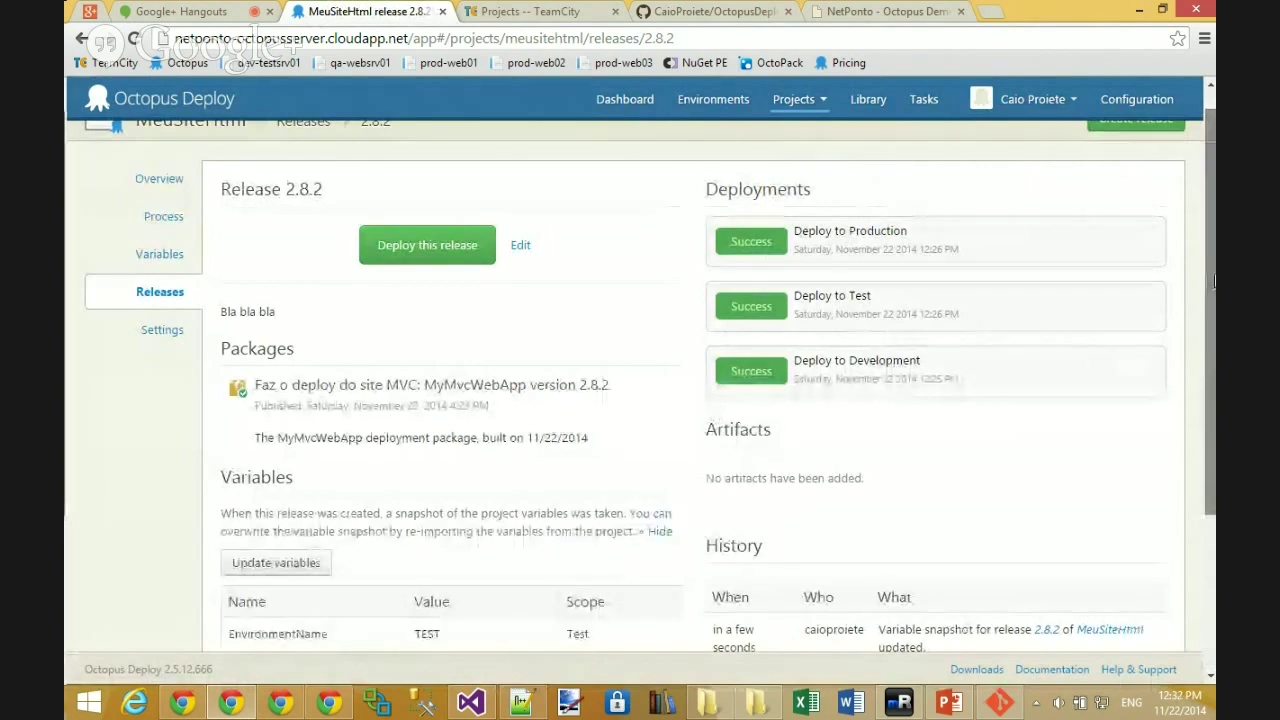
pyautogui.scroll(-2, 561, 573)
pyautogui.moveTo(557, 572); pyautogui.dragTo(424, 410)
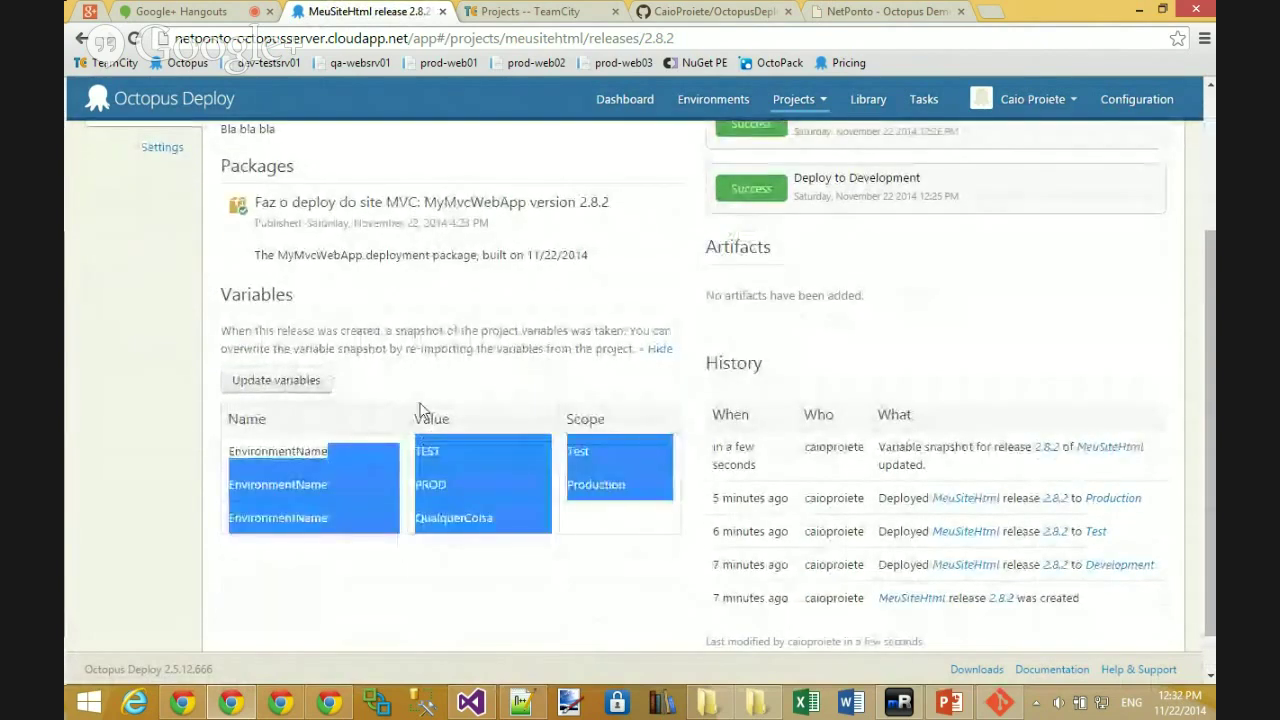
pyautogui.click(452, 346)
pyautogui.scroll(3, 452, 346)
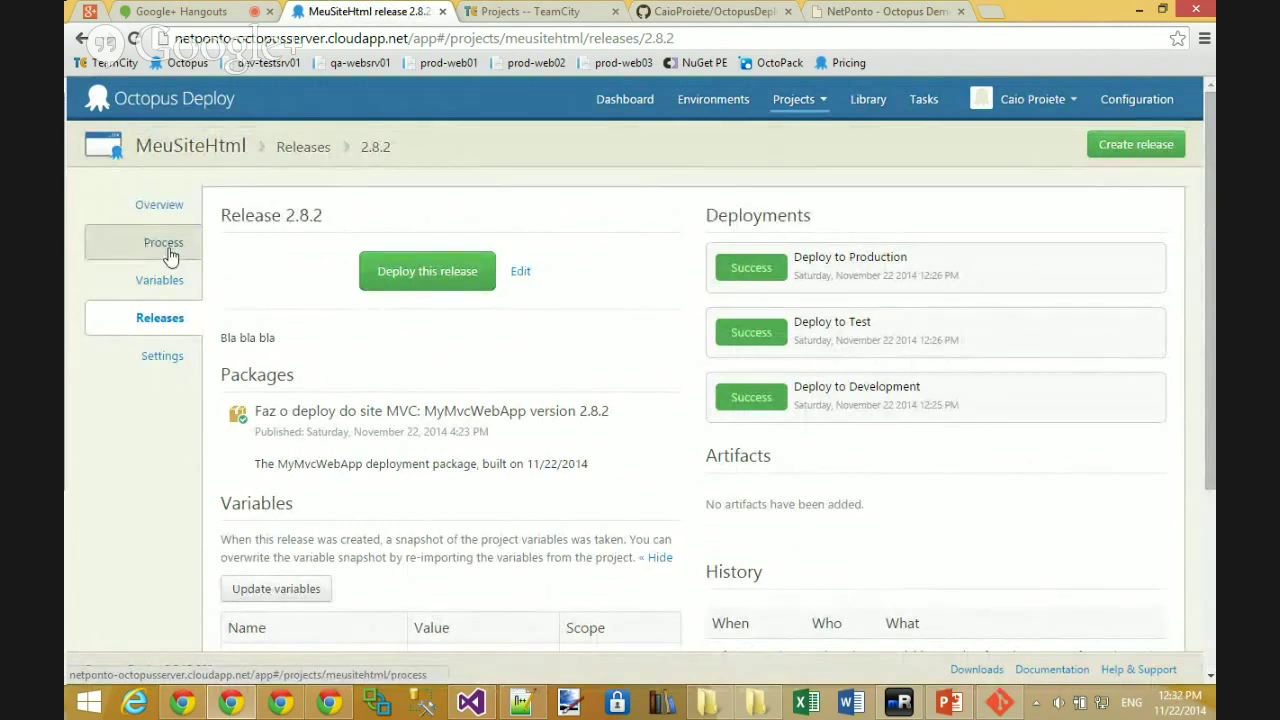
pyautogui.scroll(-1, 1210, 291)
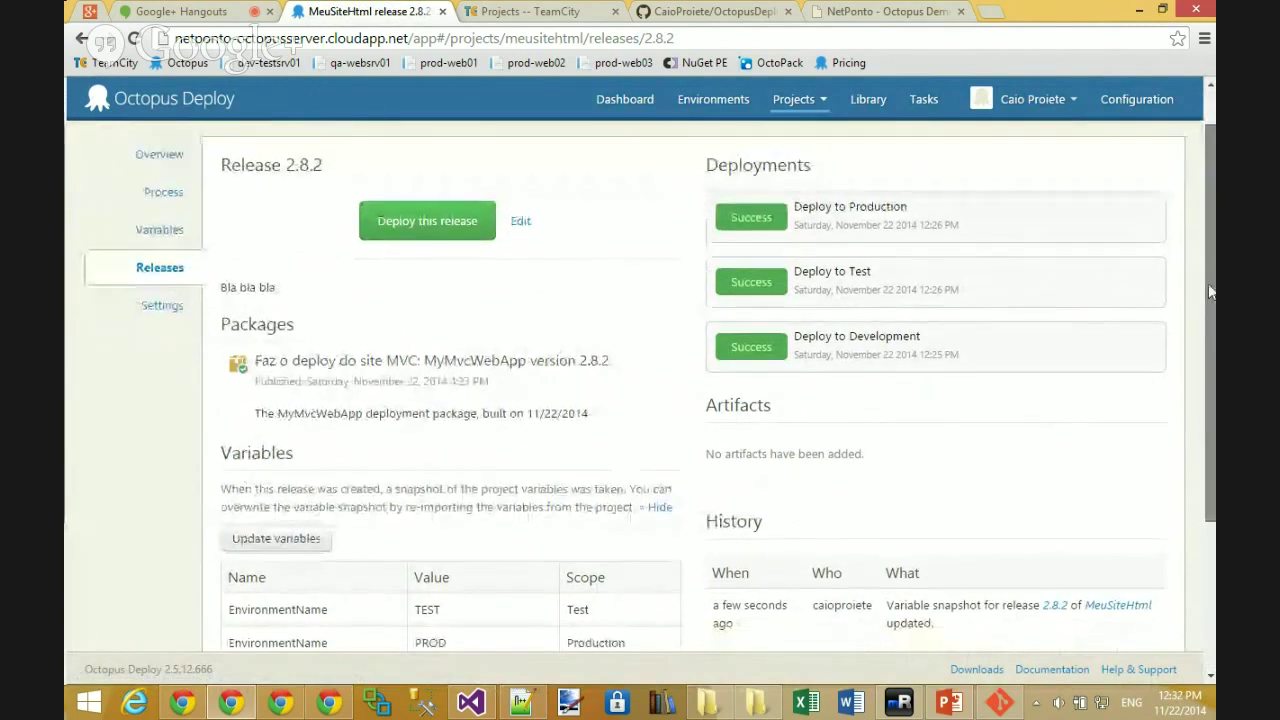
pyautogui.scroll(1, 1210, 291)
# - Redeploy release 2.8.2 to Development and return to the release page
pyautogui.click(445, 273)
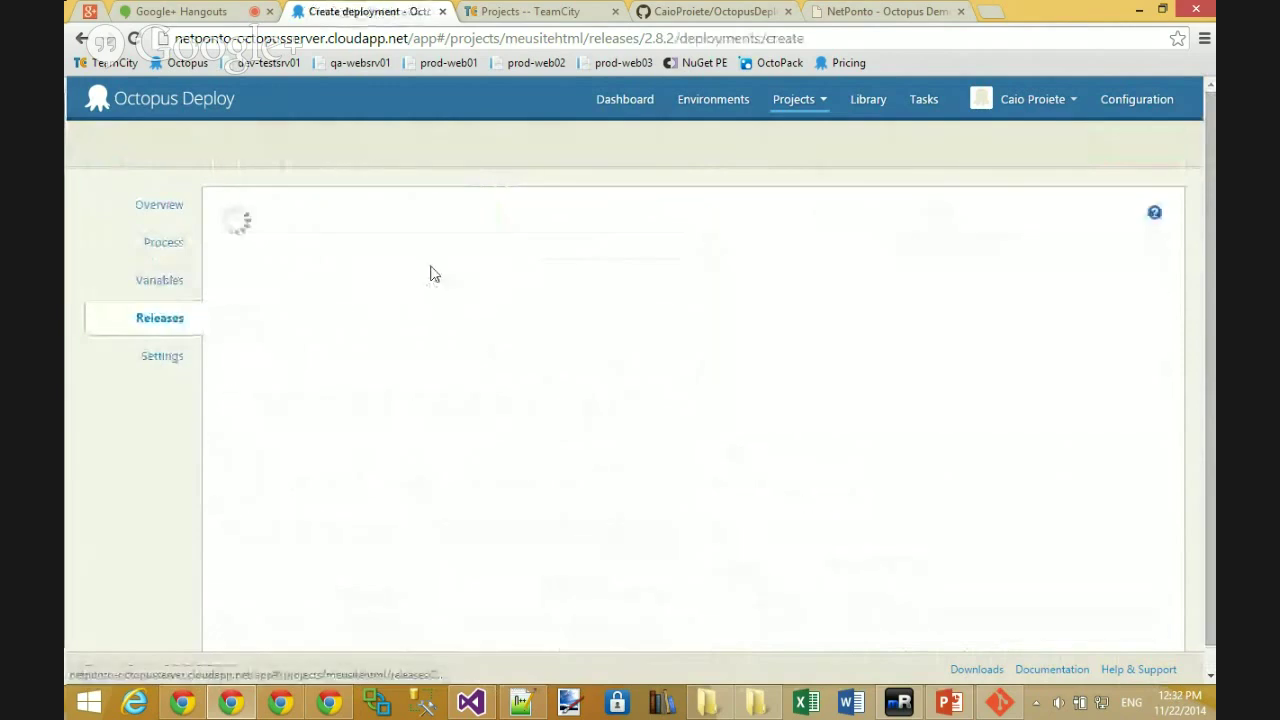
pyautogui.click(526, 256)
pyautogui.click(491, 309)
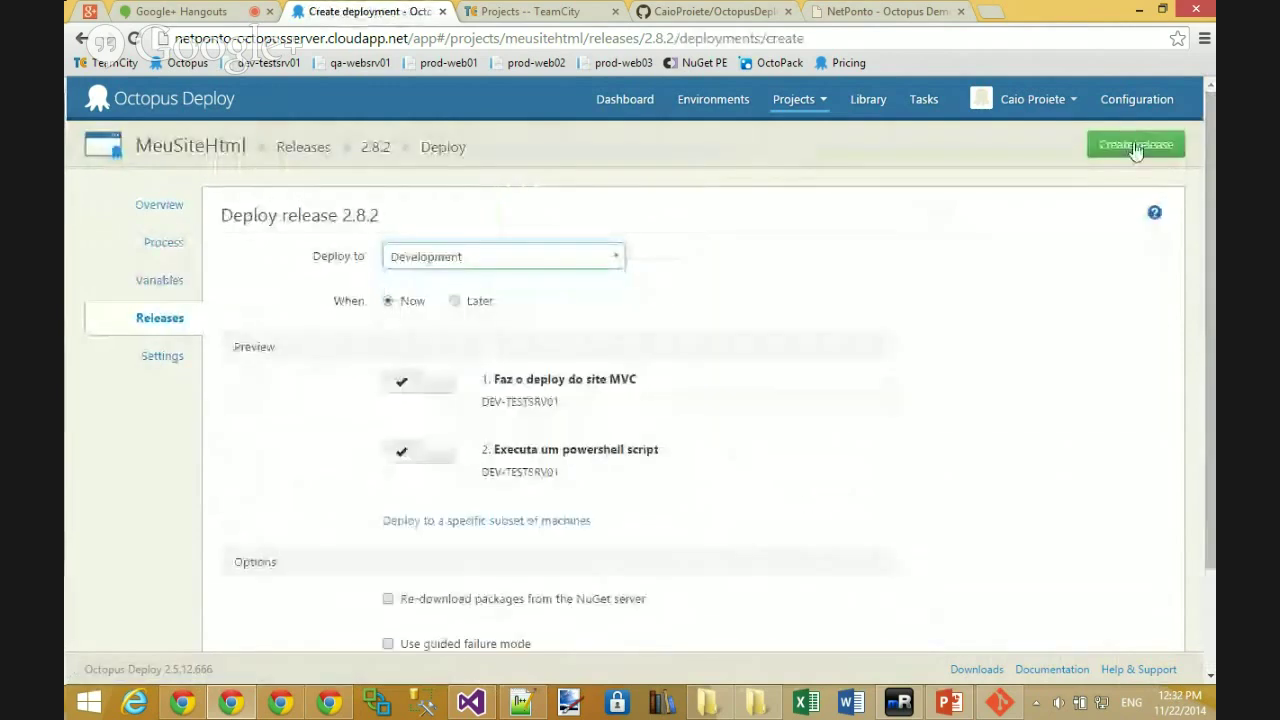
pyautogui.scroll(-3, 1191, 246)
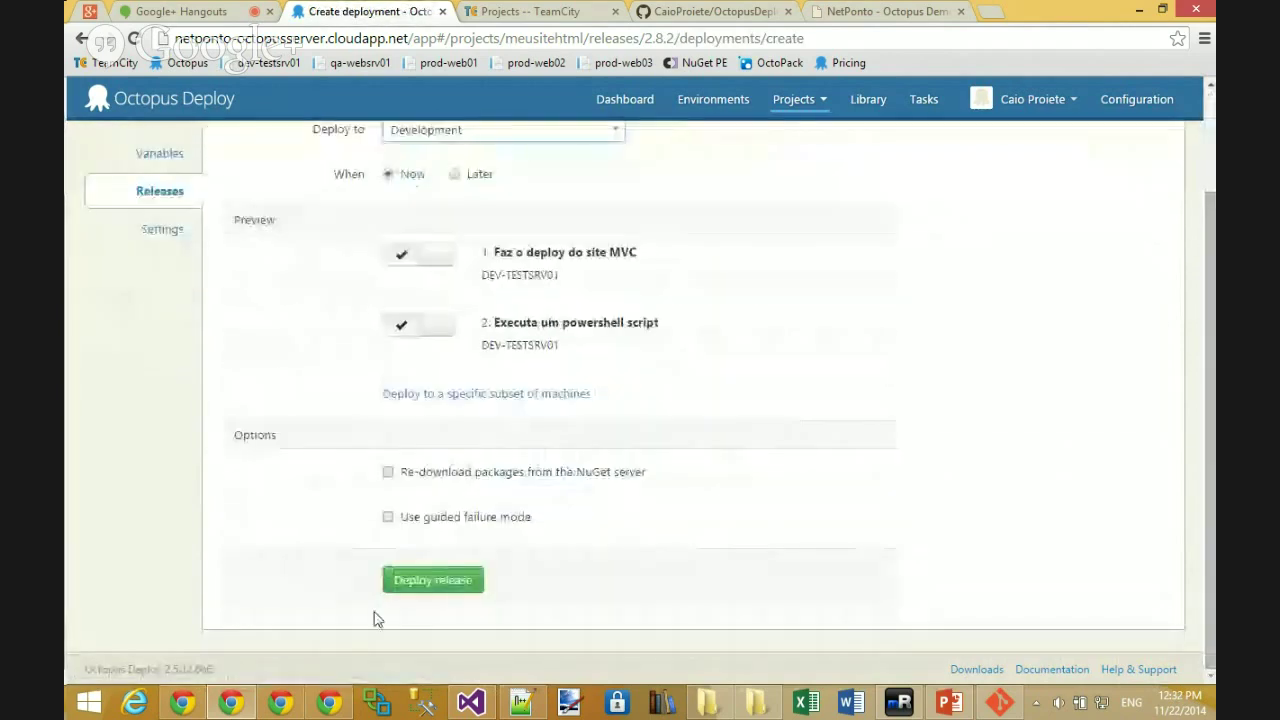
pyautogui.click(396, 588)
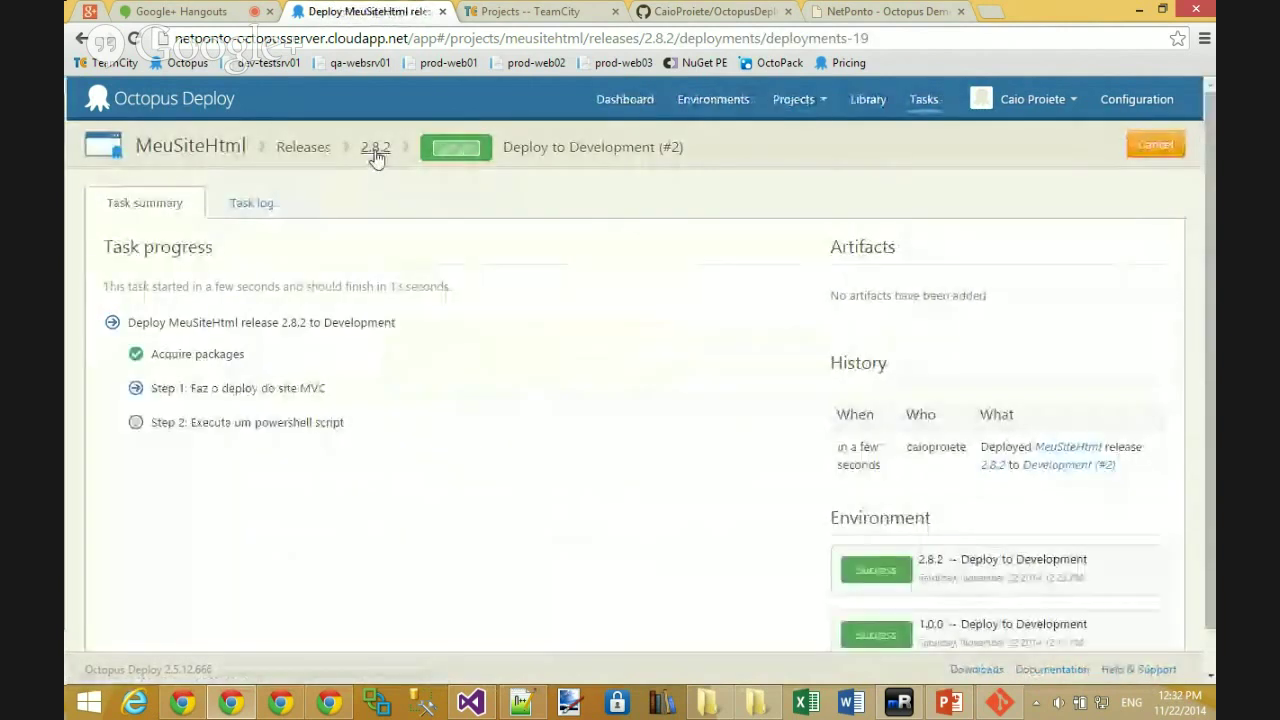
pyautogui.click(375, 152)
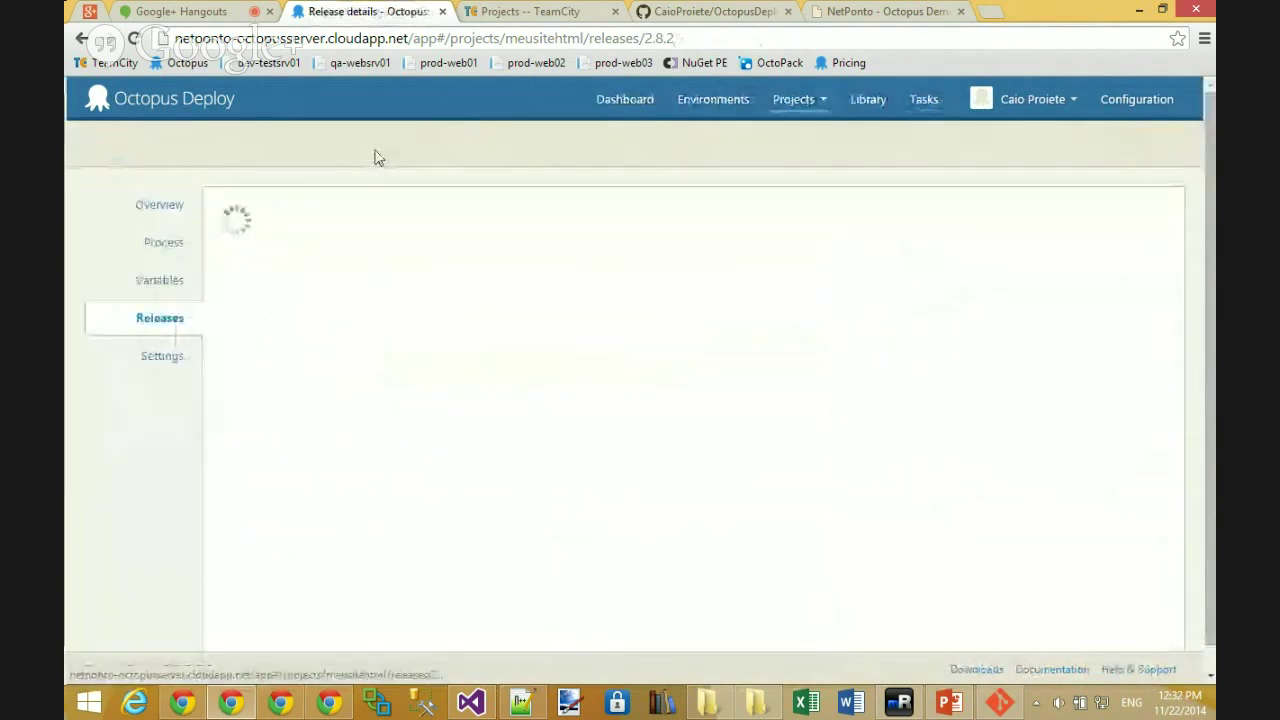
# - Redeploy release 2.8.2 to Test and return to the release page
pyautogui.click(430, 267)
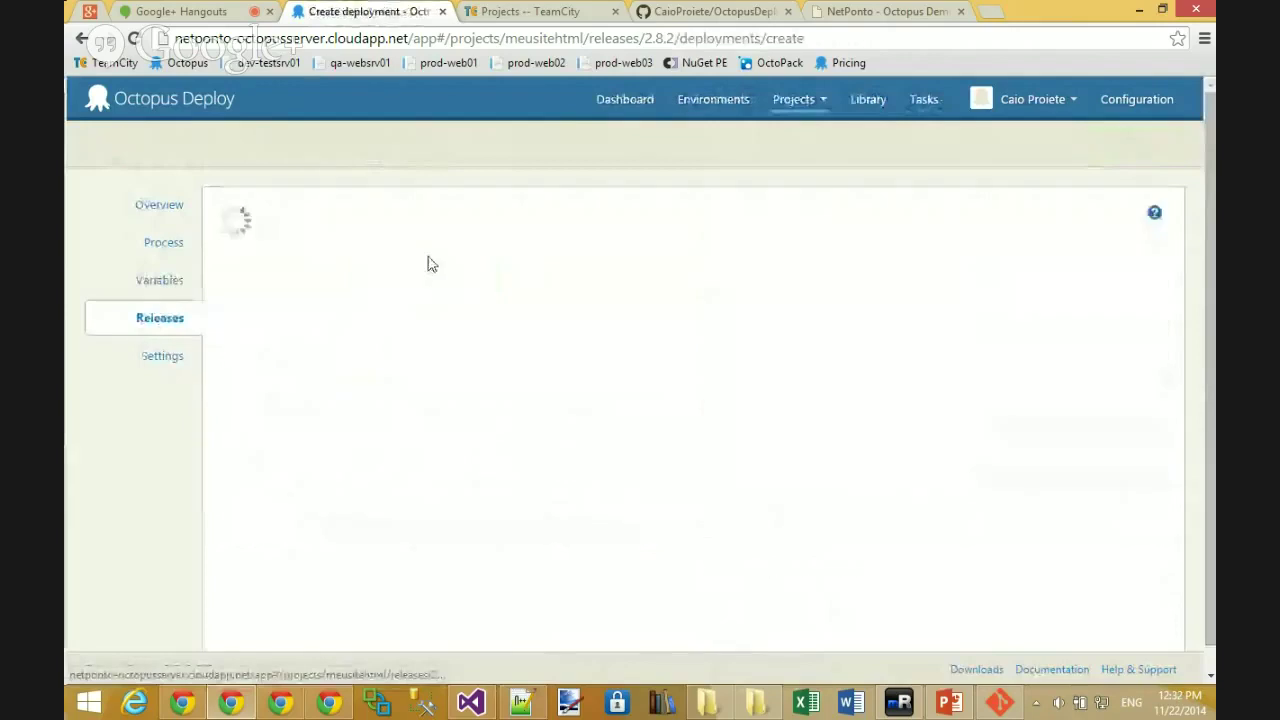
pyautogui.click(418, 256)
pyautogui.click(423, 334)
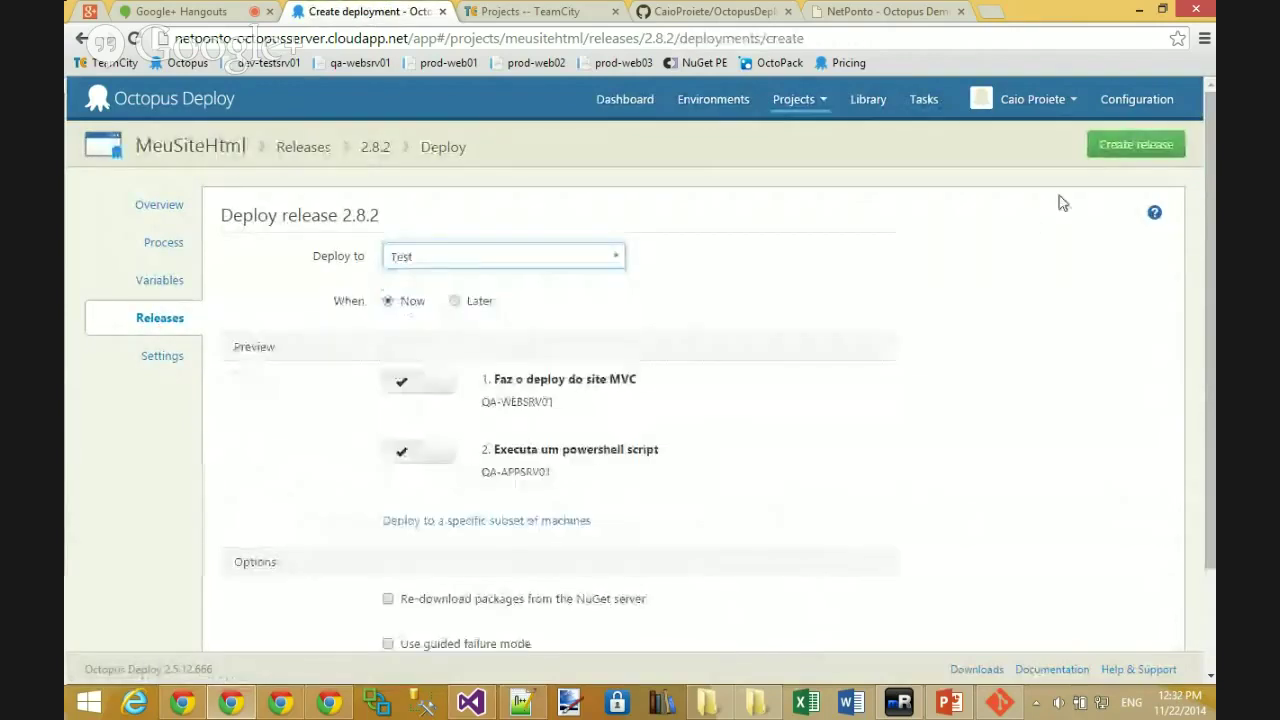
pyautogui.scroll(-3, 1186, 420)
pyautogui.click(430, 580)
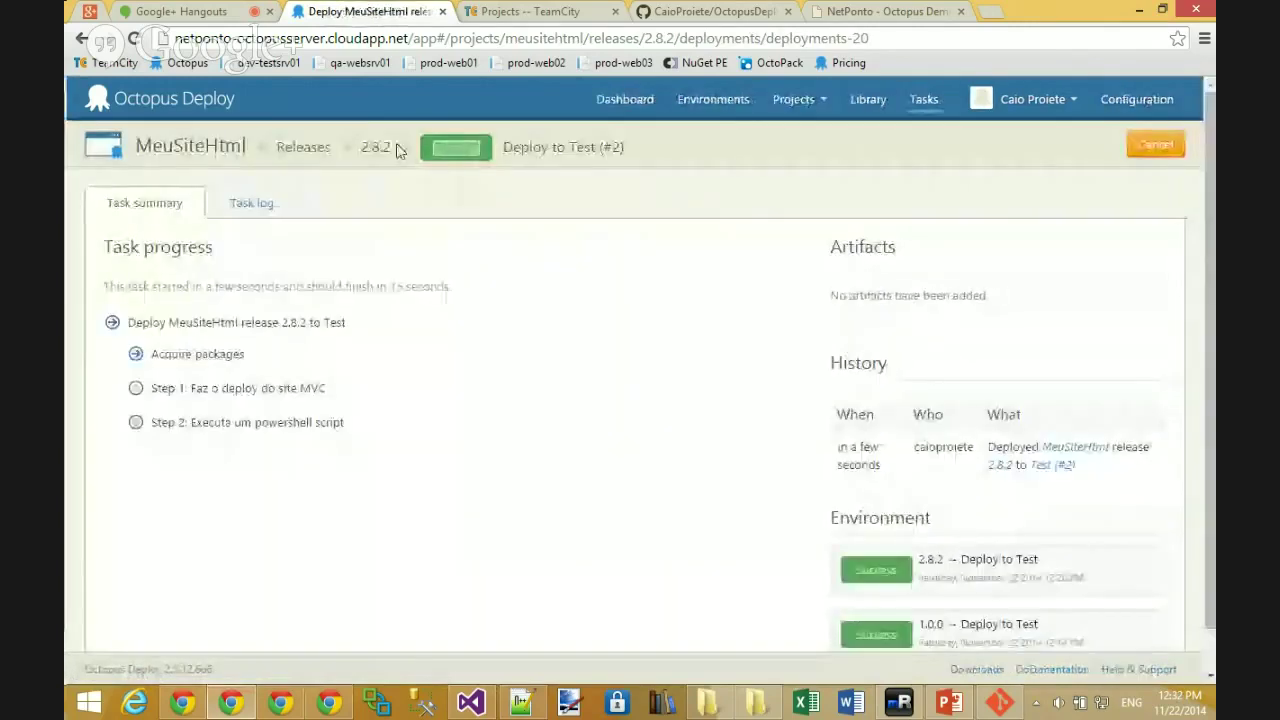
pyautogui.click(385, 149)
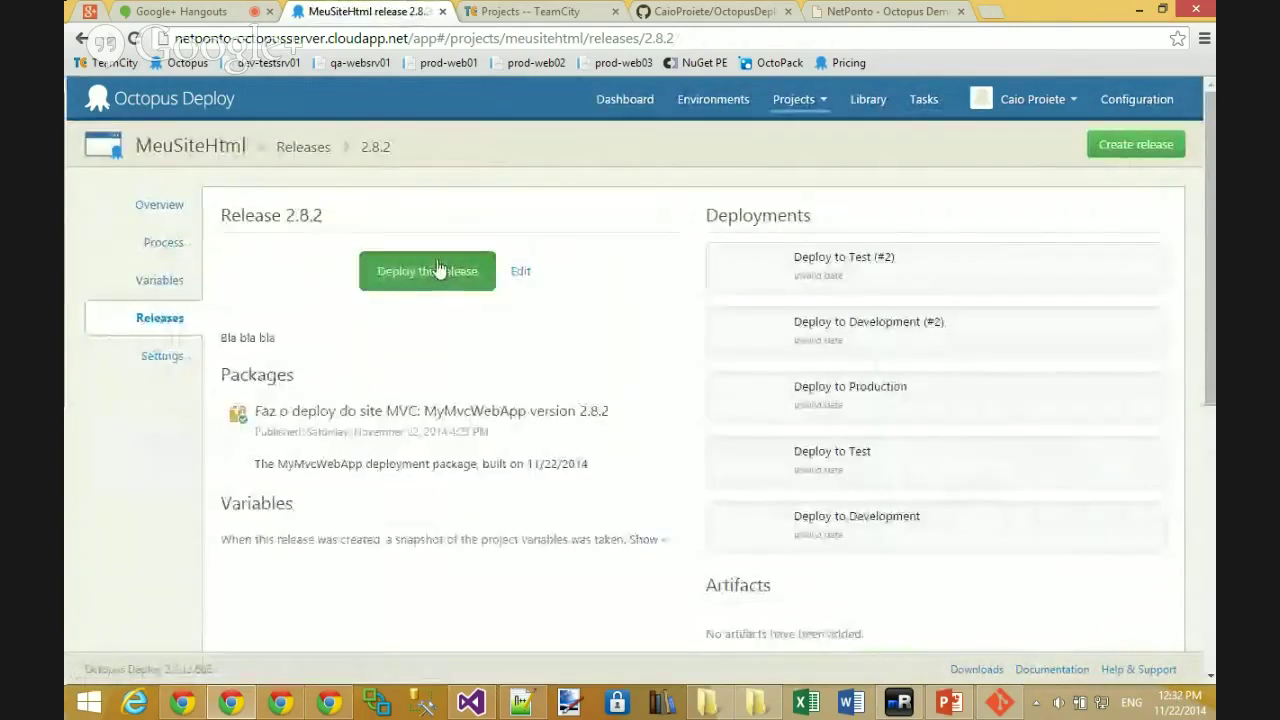
# - Redeploy release 2.8.2 to Production and follow its progress on the release overview
pyautogui.click(430, 270)
pyautogui.click(420, 255)
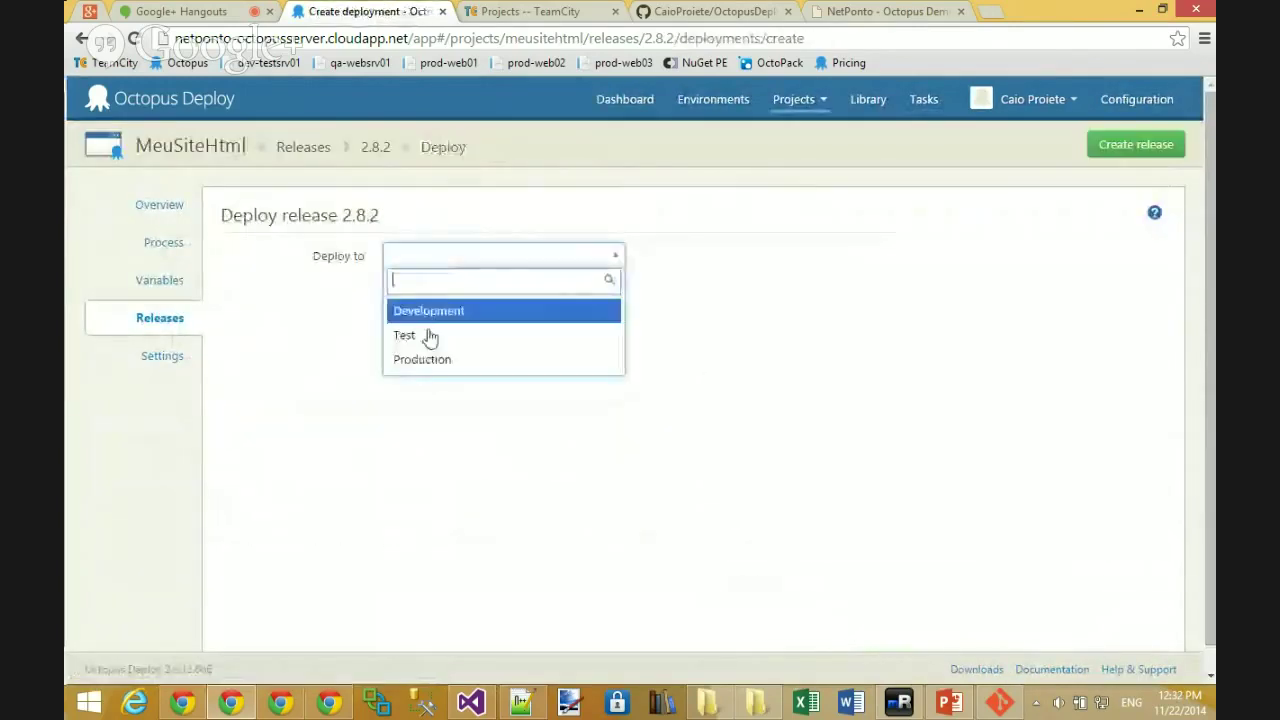
pyautogui.click(425, 359)
pyautogui.scroll(-3, 680, 577)
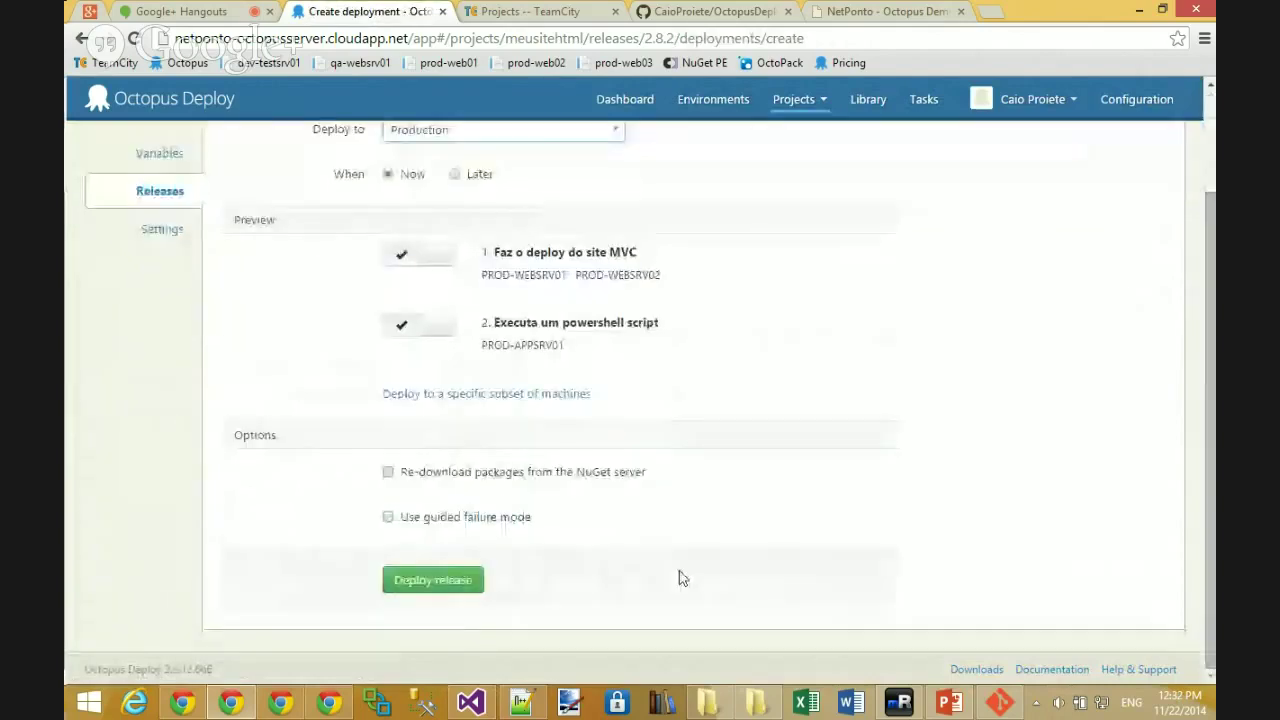
pyautogui.click(440, 582)
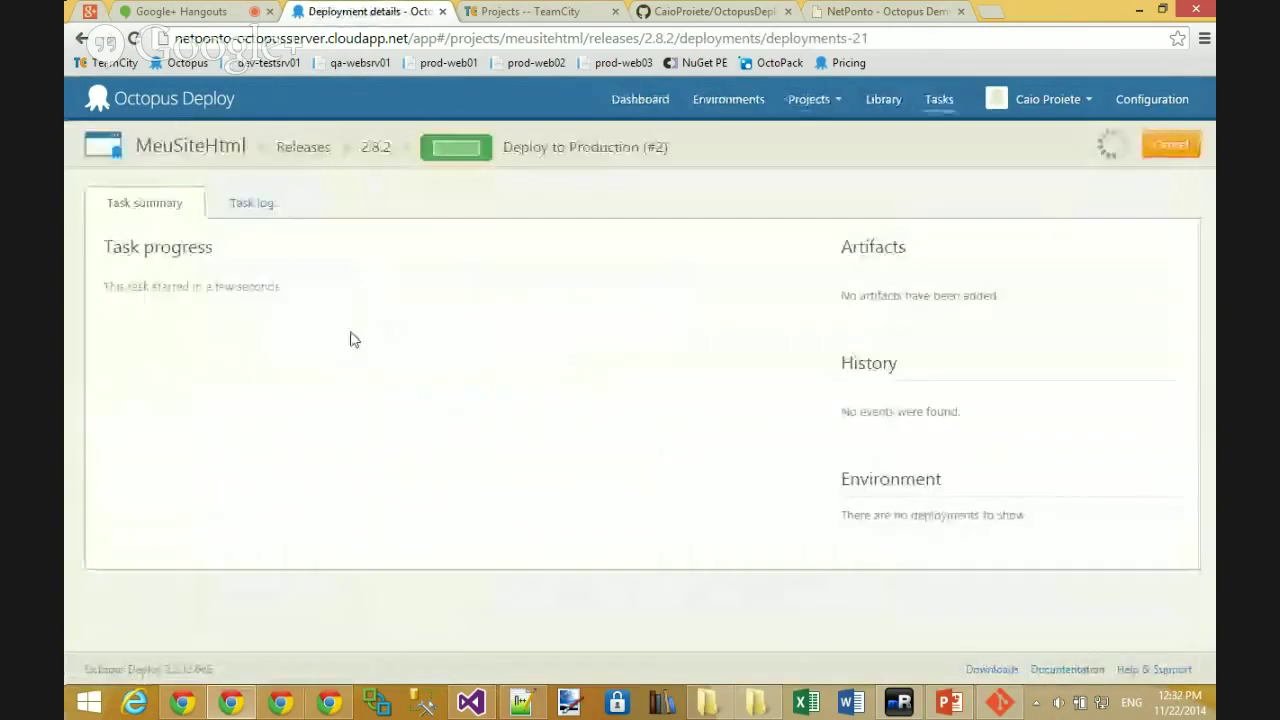
pyautogui.click(368, 148)
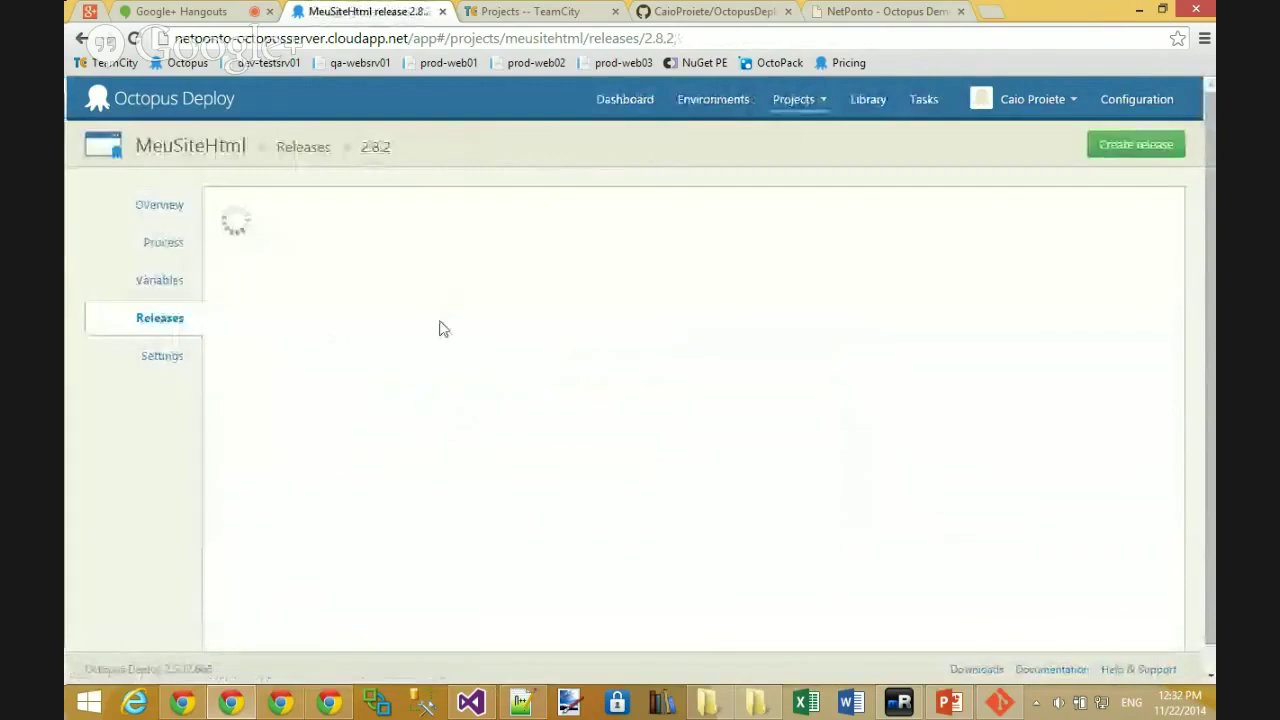
pyautogui.scroll(-1, 1180, 385)
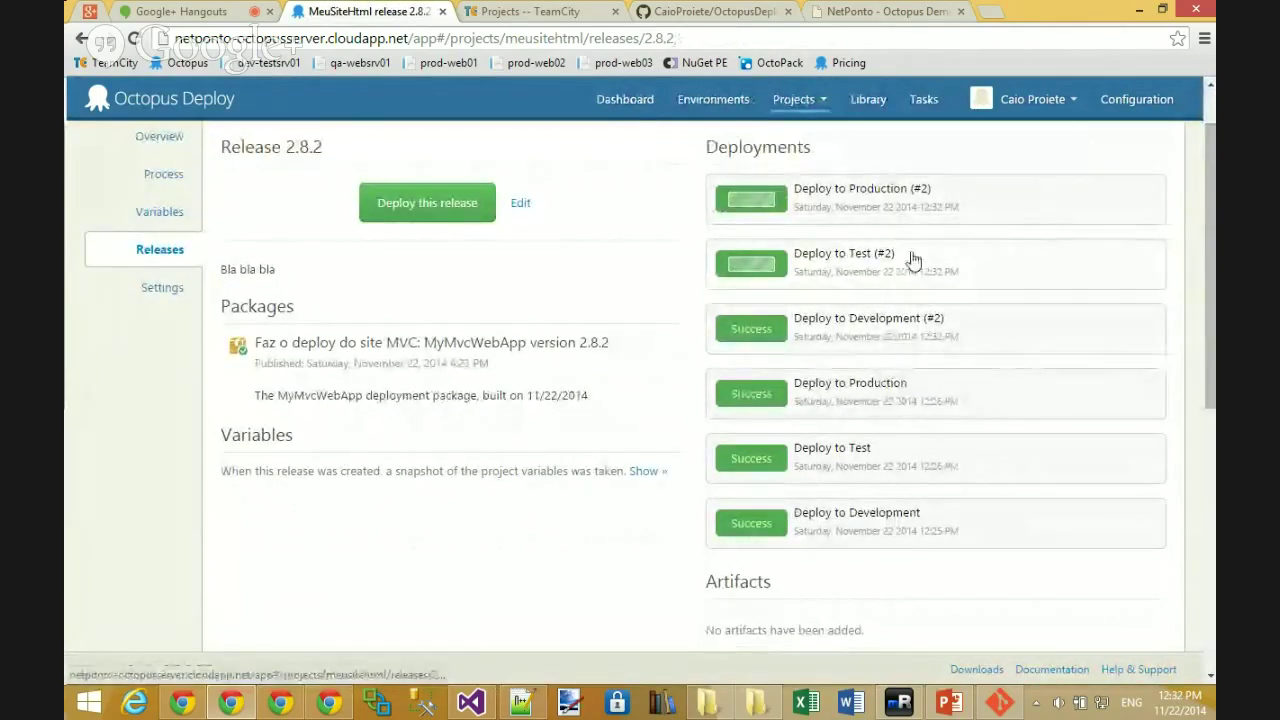
pyautogui.scroll(1, 1210, 230)
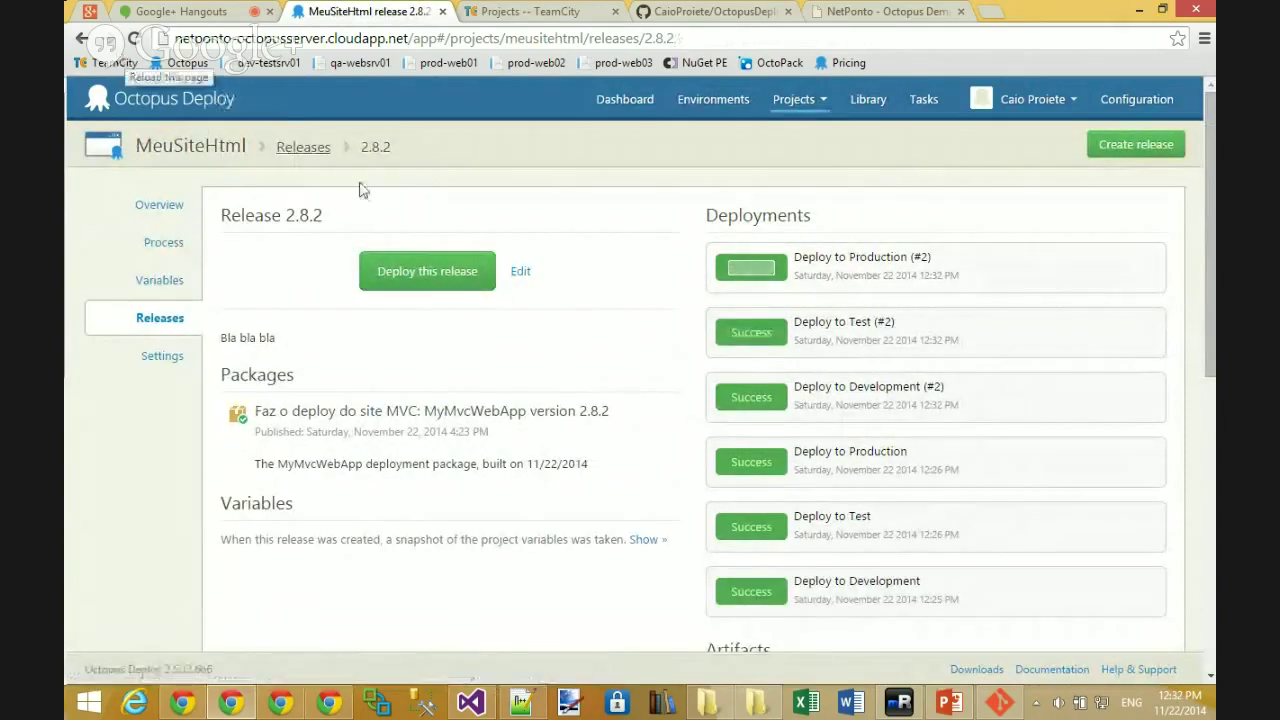
# - Reload the development demo site and check the environment name in its header
pyautogui.click(316, 707)
pyautogui.click(160, 11)
pyautogui.click(133, 40)
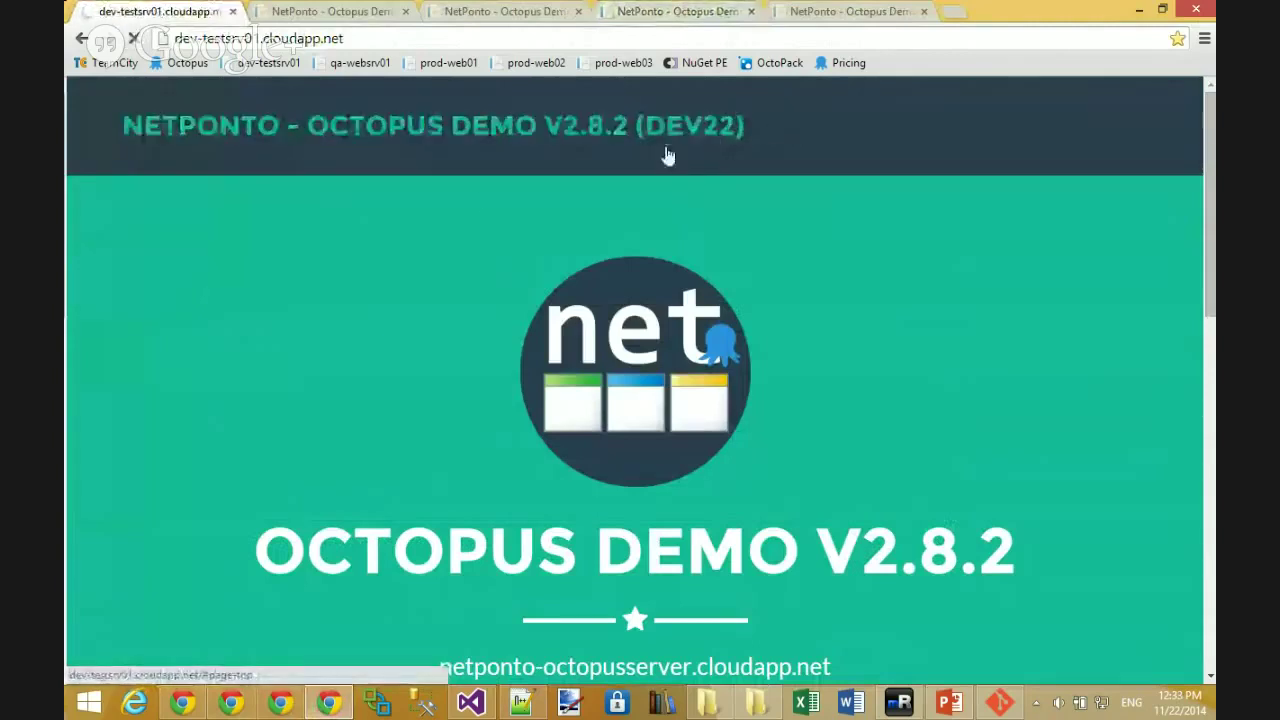
pyautogui.moveTo(980, 106); pyautogui.dragTo(632, 138)
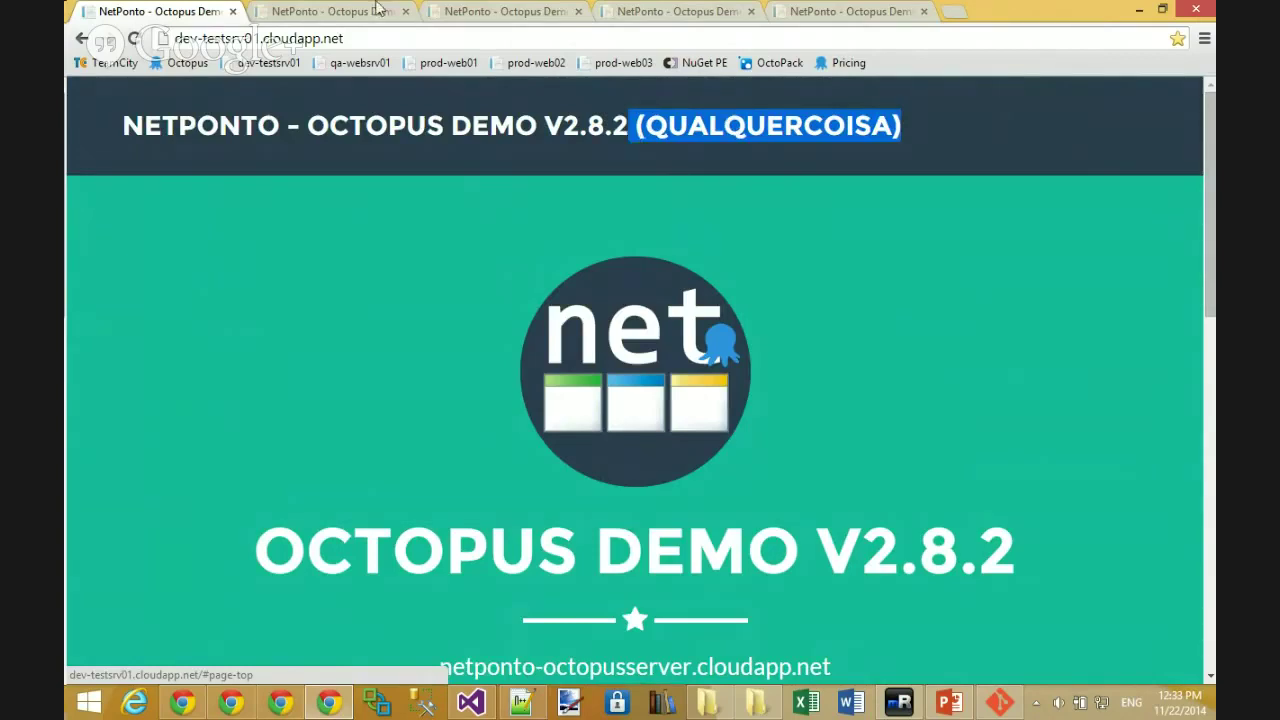
# - Reload the QA and production demo sites and check their TEST and PROD header names
pyautogui.click(281, 11)
pyautogui.press('F5')
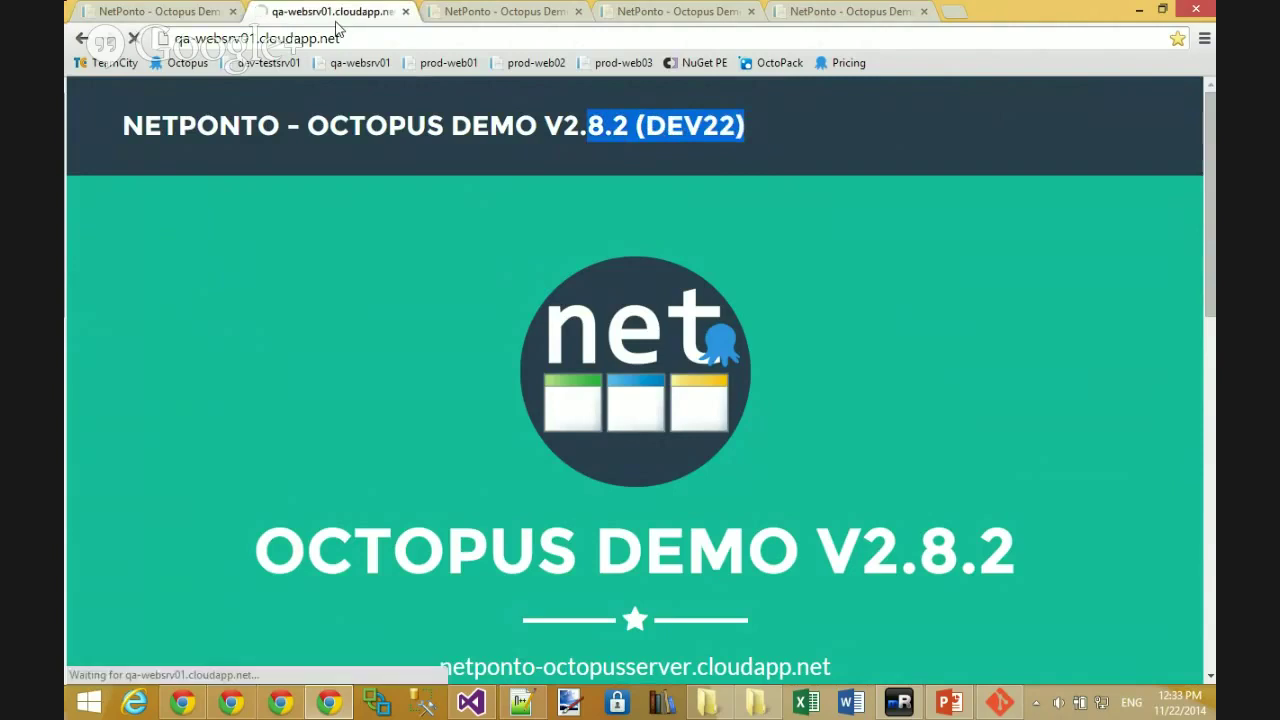
pyautogui.click(500, 12)
pyautogui.press('F5')
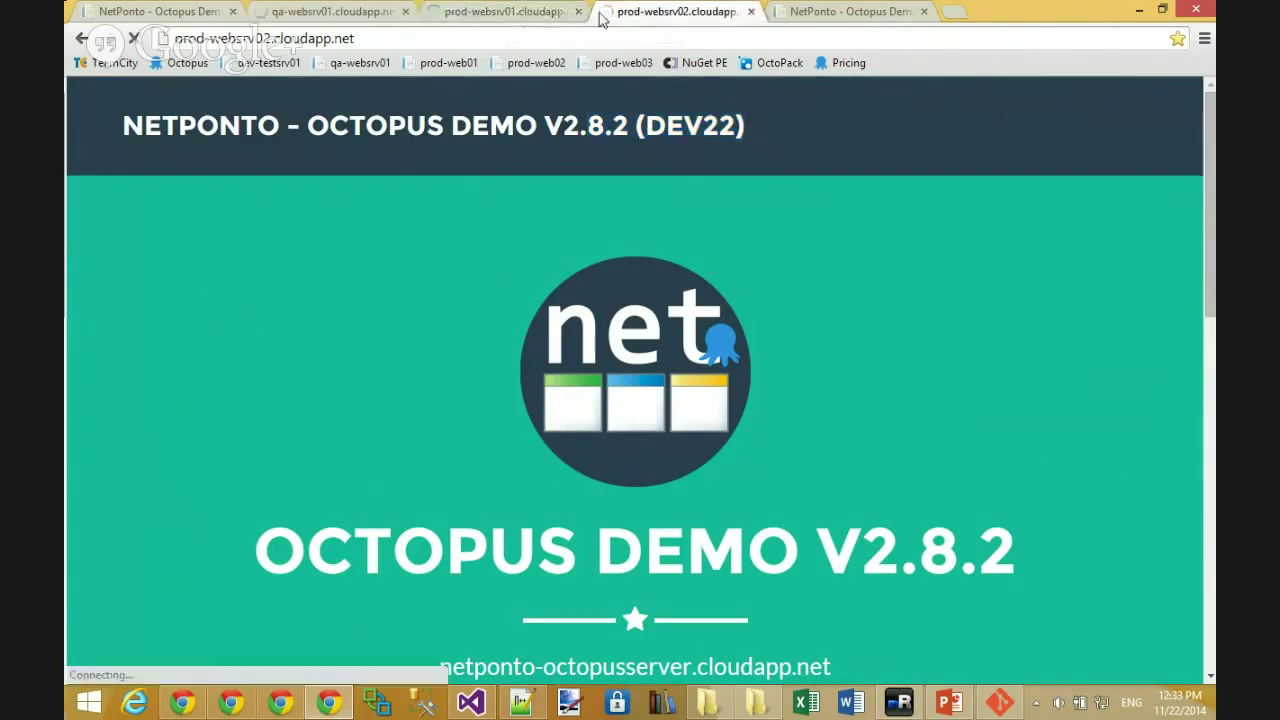
pyautogui.click(390, 11)
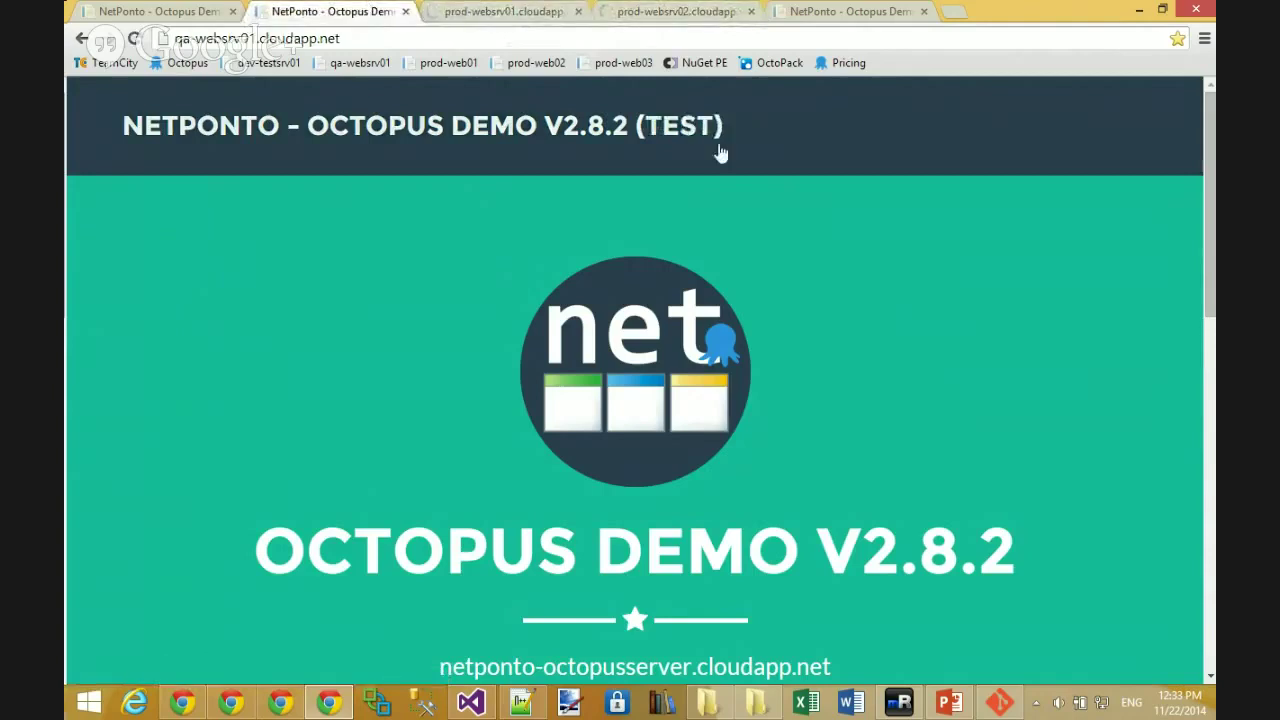
pyautogui.moveTo(740, 122); pyautogui.dragTo(599, 75)
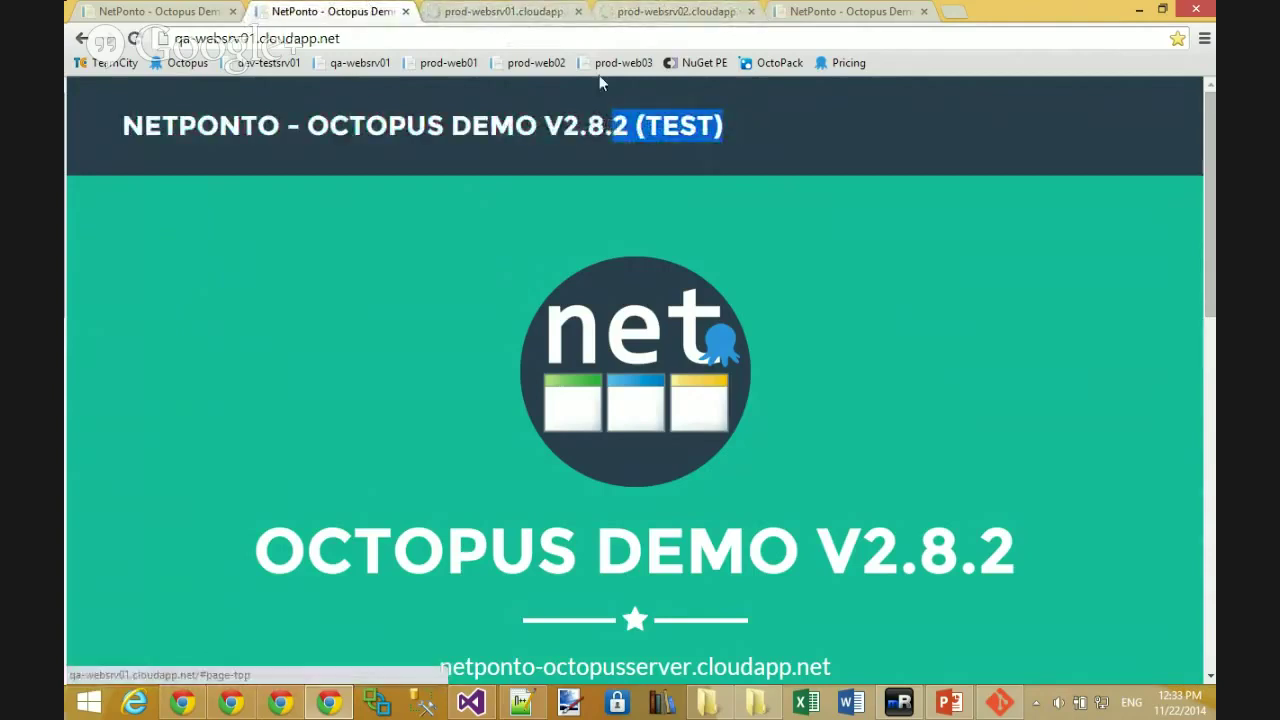
pyautogui.click(536, 22)
pyautogui.click(660, 20)
pyautogui.moveTo(796, 150); pyautogui.dragTo(564, 135)
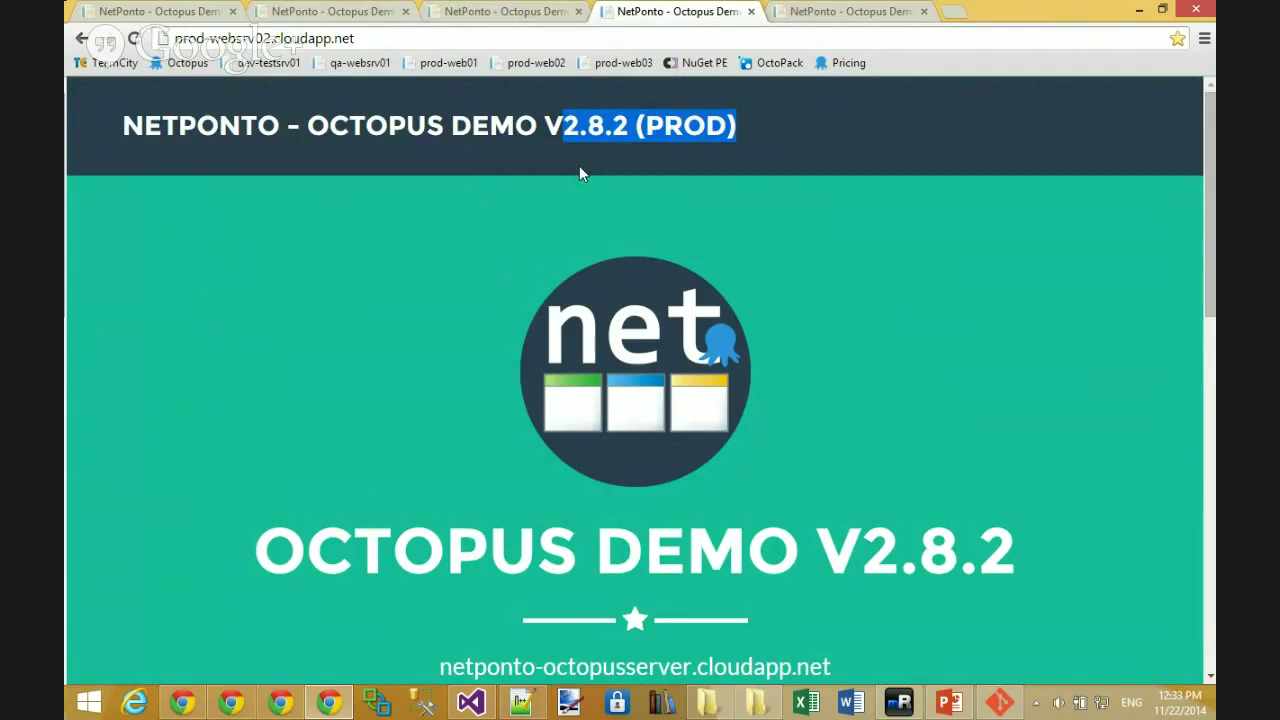
pyautogui.hotkey('alt', 'Tab')
# - Add project variable PasswordDoServico with a sensitive secret value and save the variables
pyautogui.click(157, 279)
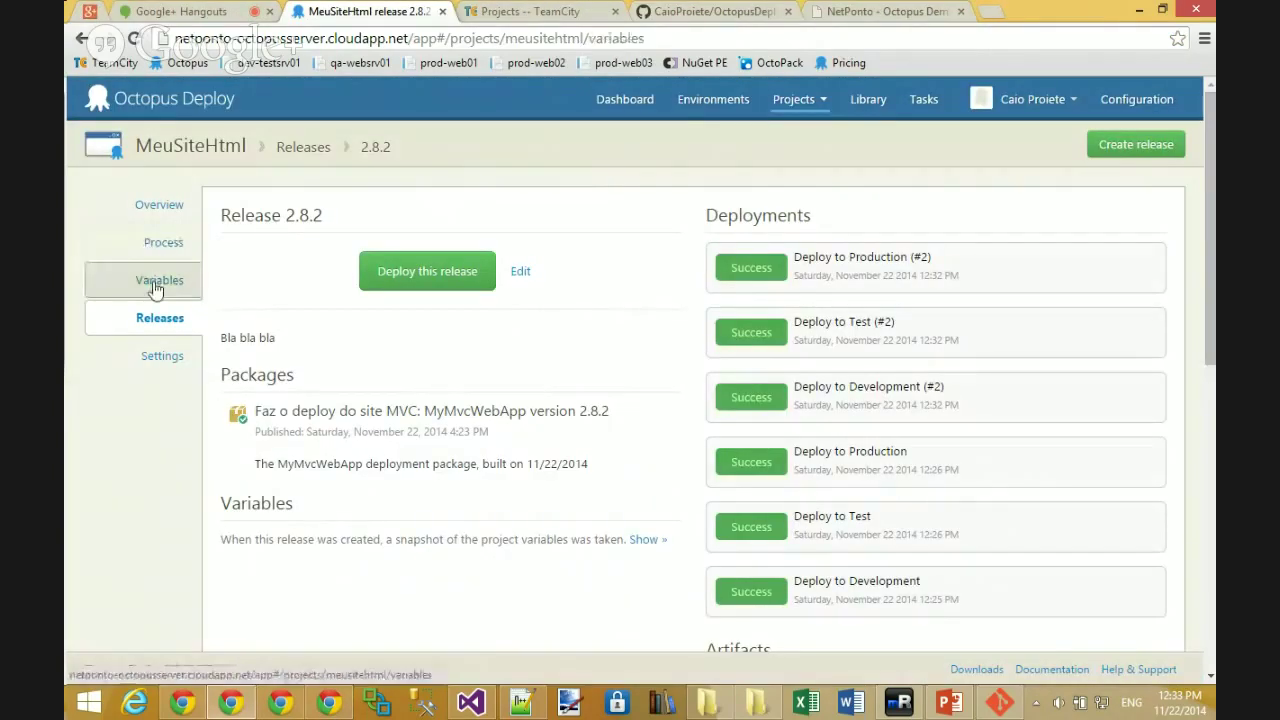
pyautogui.click(316, 390)
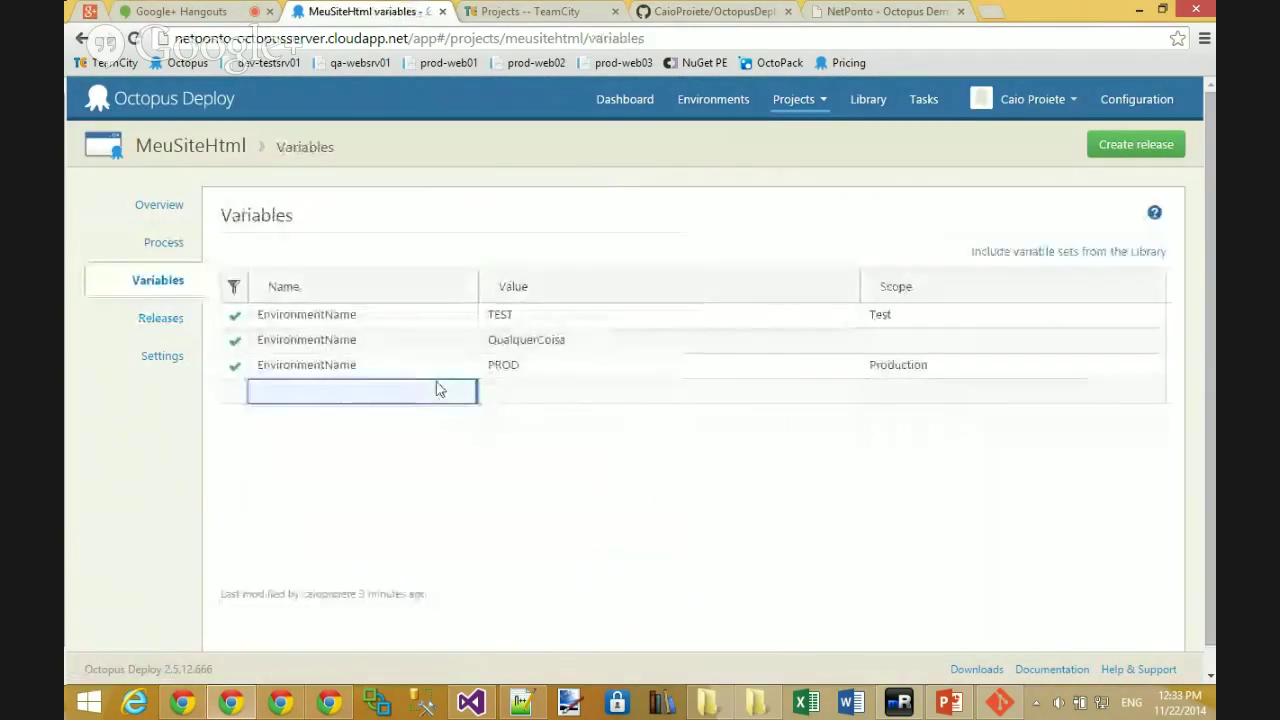
pyautogui.write('Passw')
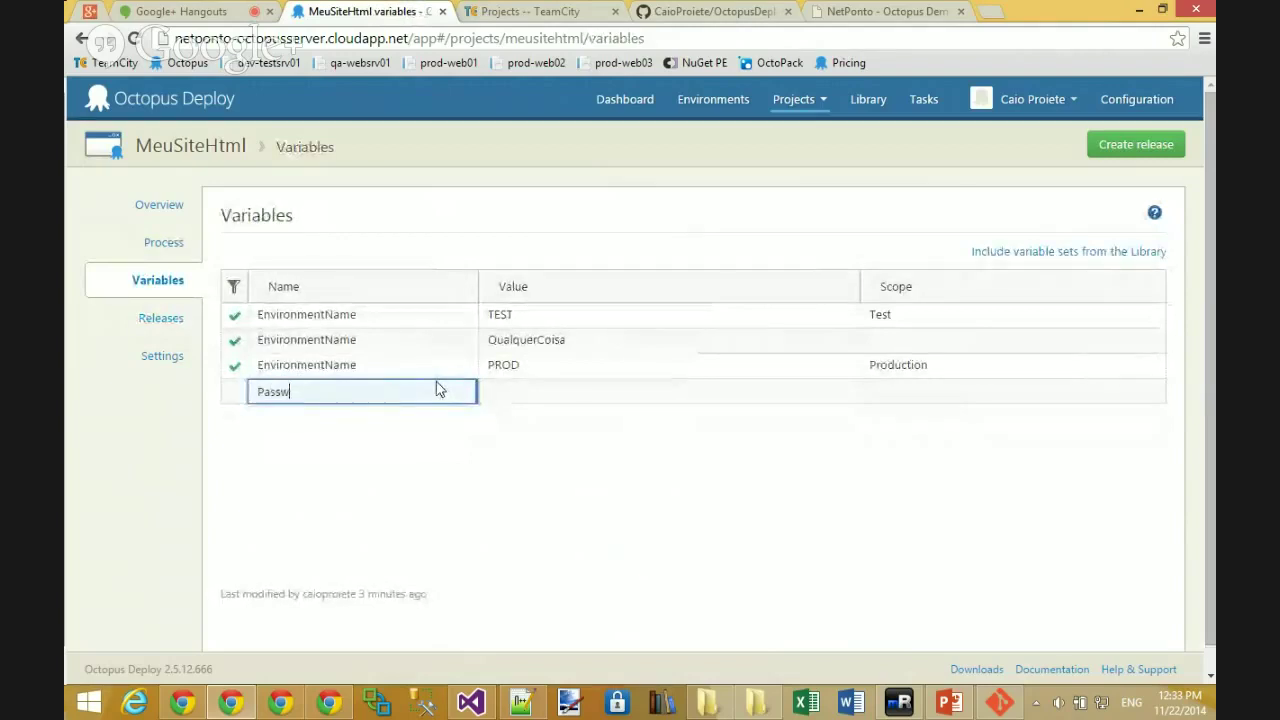
pyautogui.write('ordDoServico')
pyautogui.press('Tab')
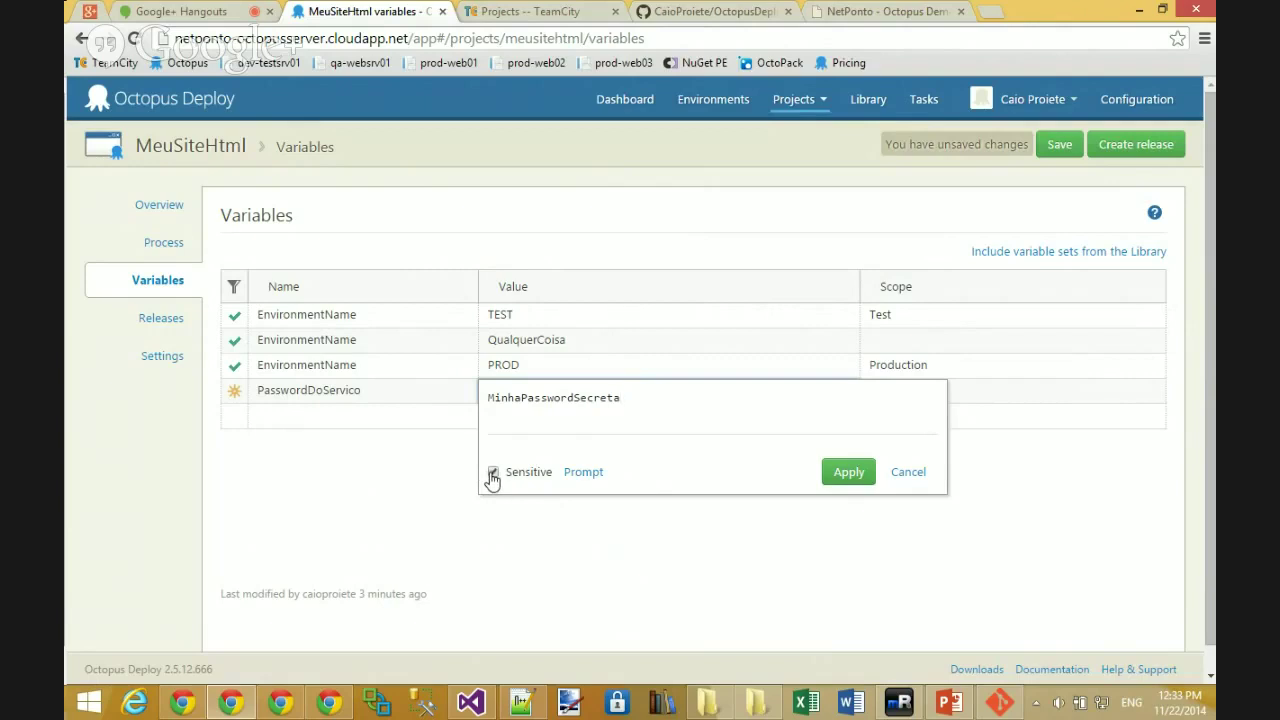
pyautogui.click(848, 474)
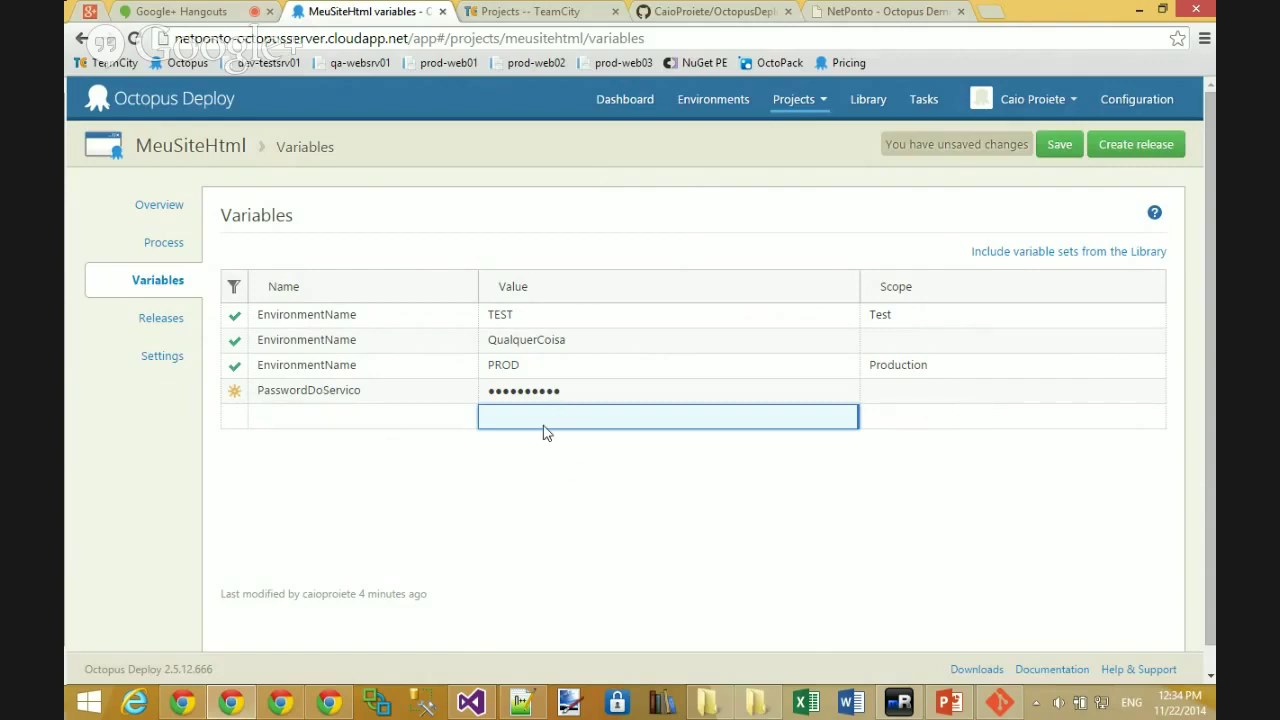
pyautogui.click(296, 392)
pyautogui.hotkey('ctrl', 'c')
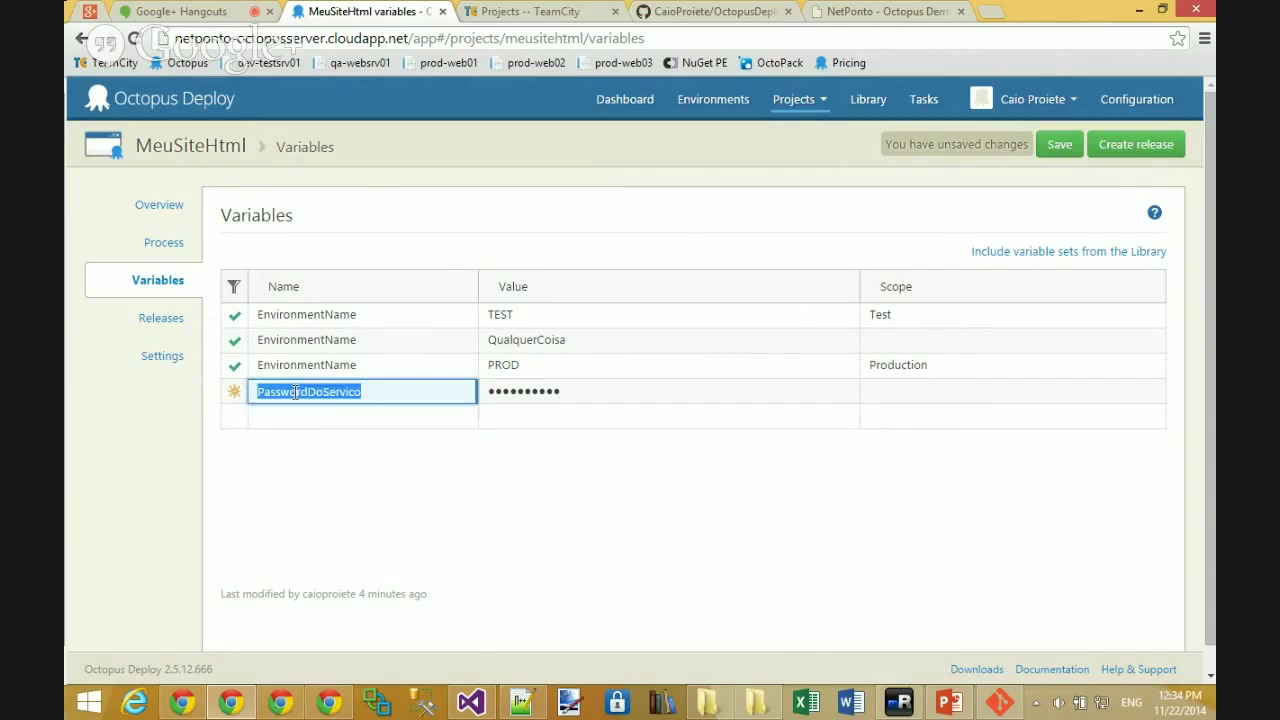
pyautogui.click(1050, 150)
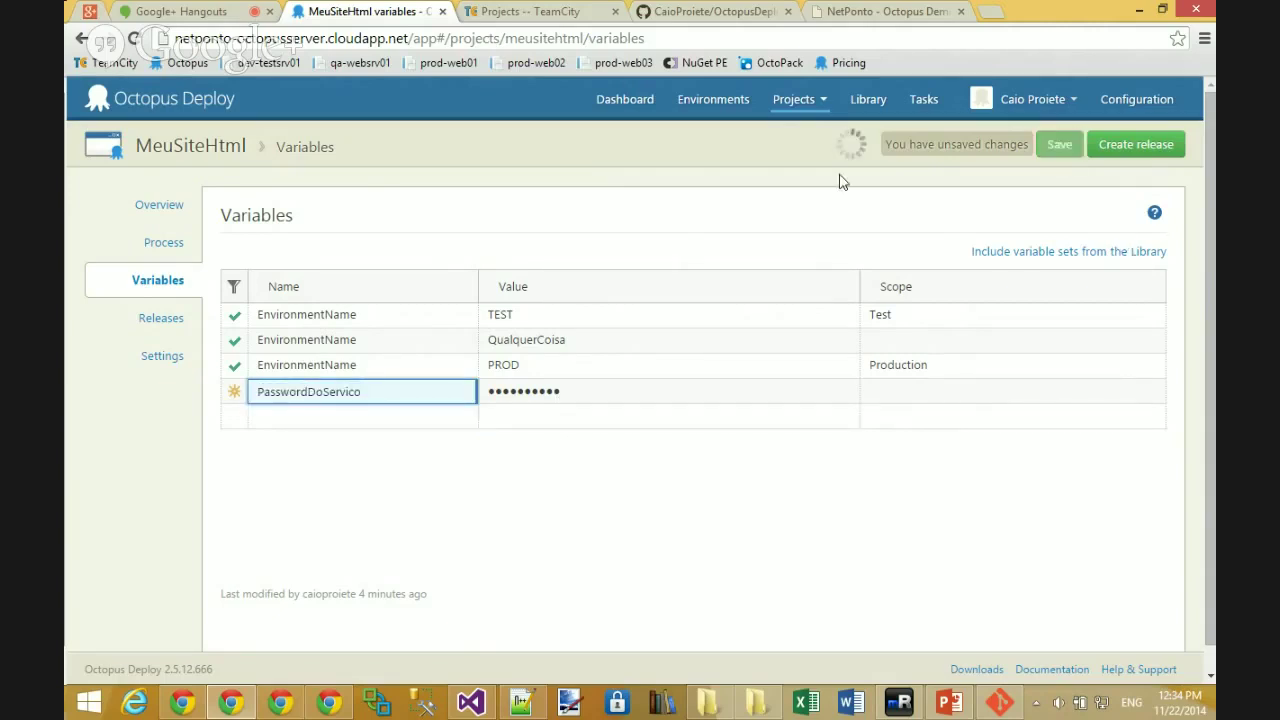
# - Set the 'Faz o deploy do site MVC' step's application pool identity to Custom user... with Set password enabled
pyautogui.click(161, 247)
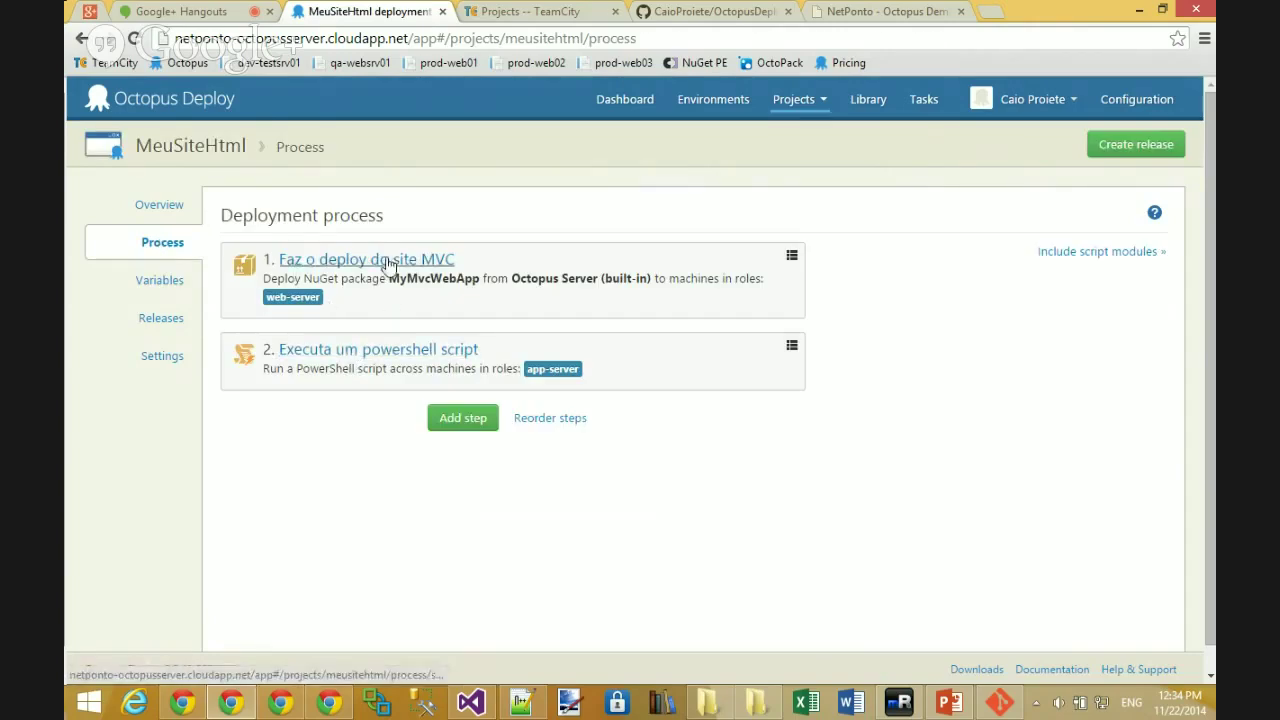
pyautogui.click(389, 261)
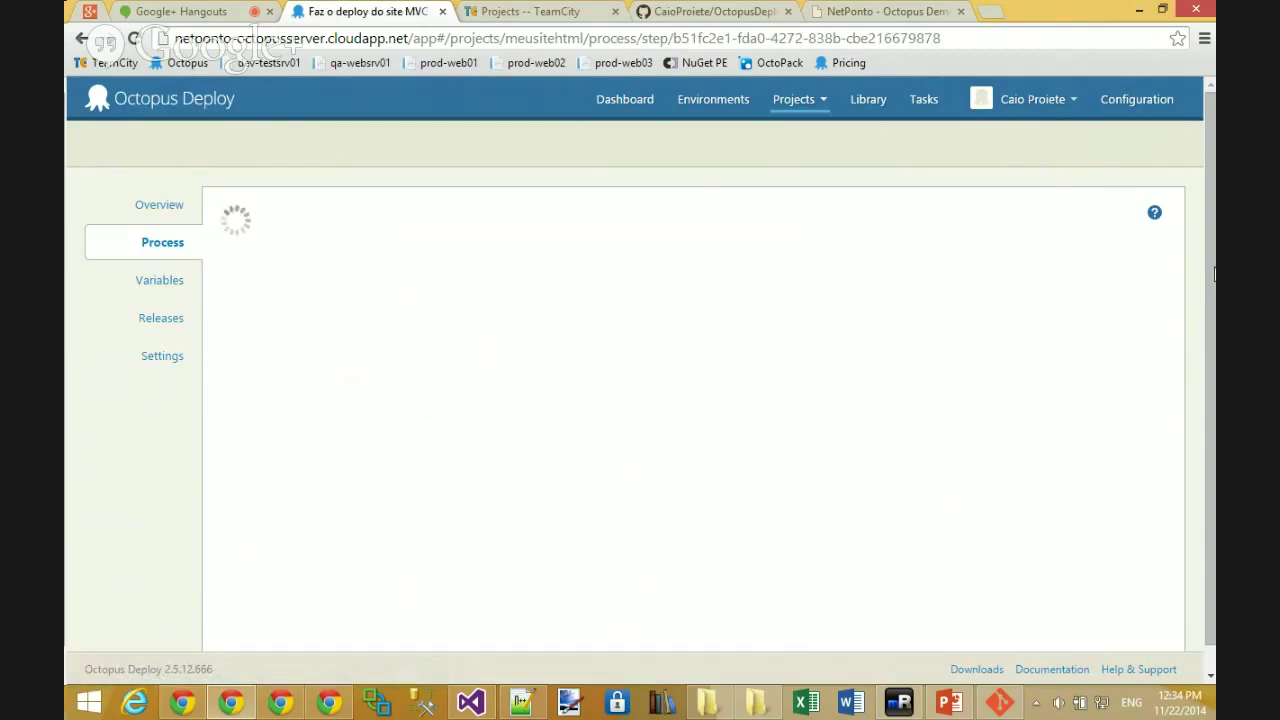
pyautogui.moveTo(1210, 263); pyautogui.dragTo(1210, 548)
pyautogui.click(558, 344)
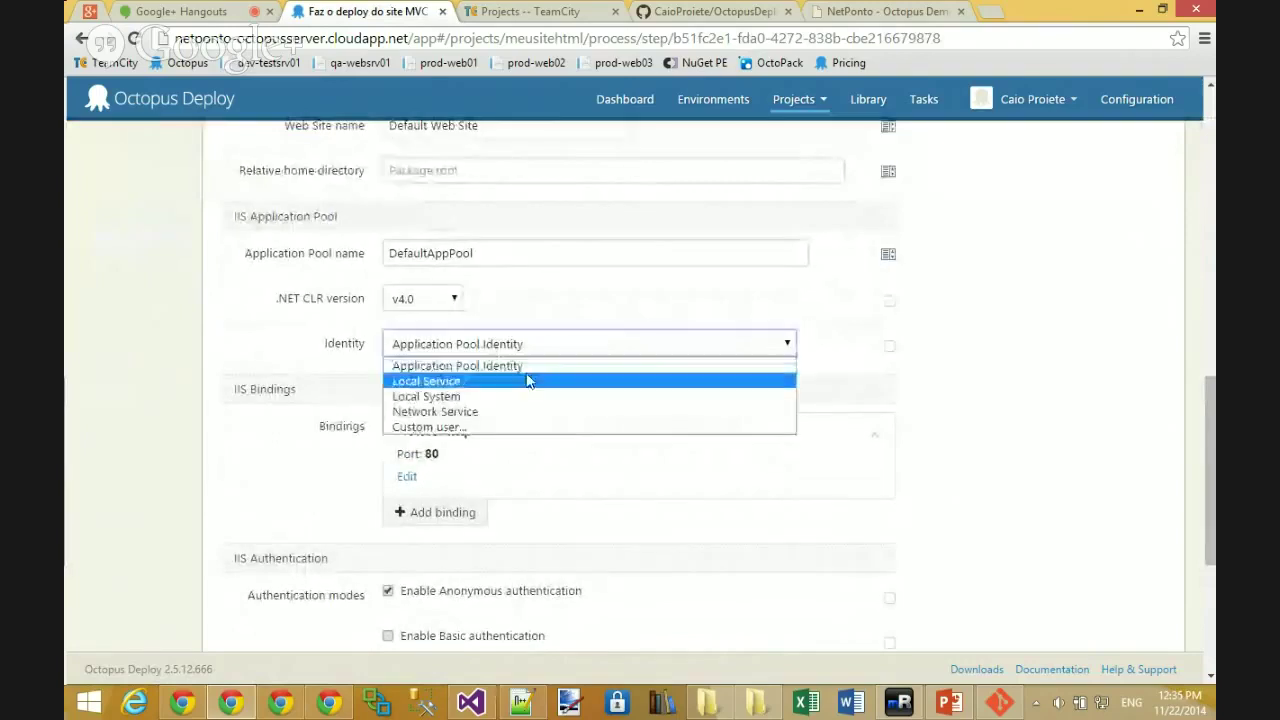
pyautogui.click(480, 427)
pyautogui.click(663, 390)
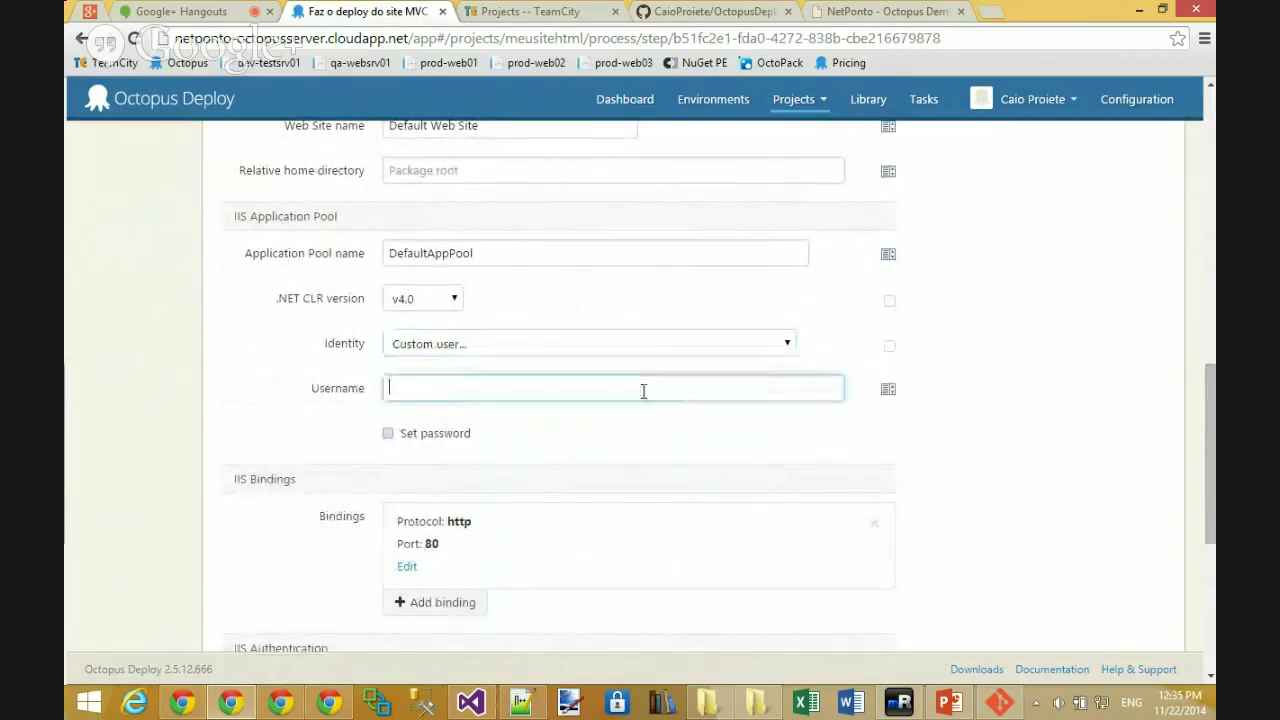
pyautogui.click(443, 434)
pyautogui.click(443, 477)
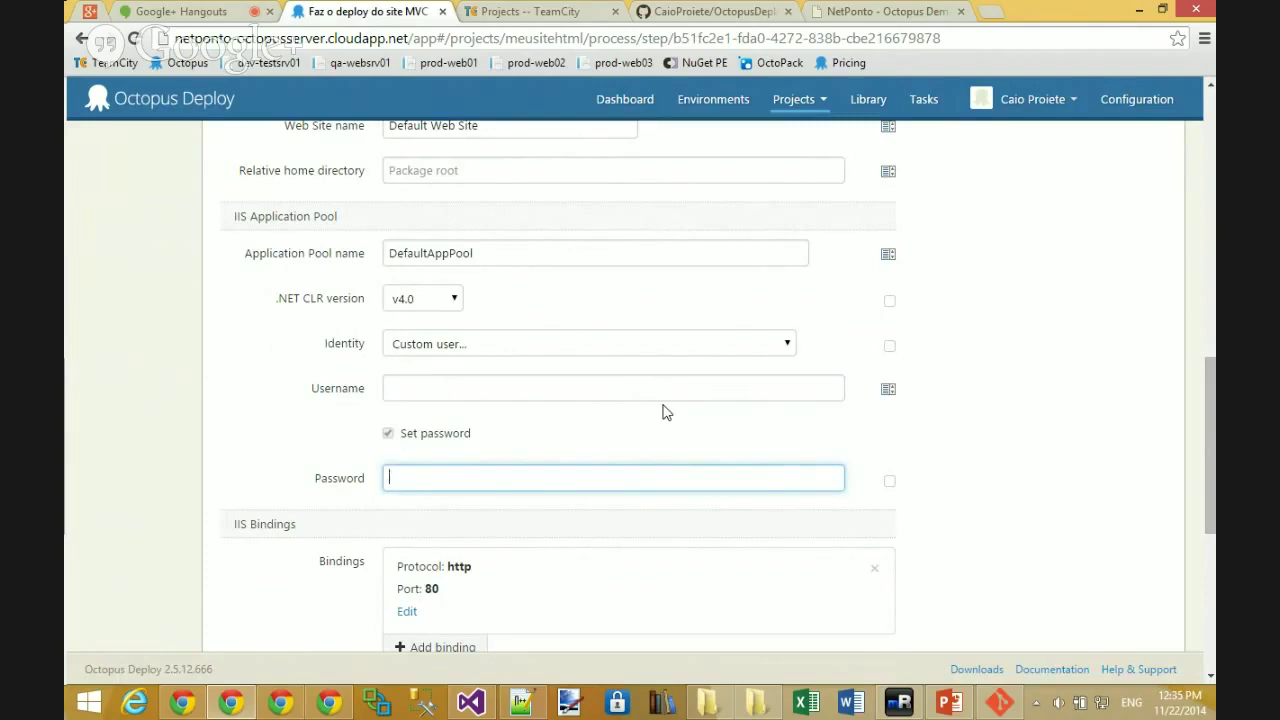
pyautogui.press('BackSpace')
pyautogui.click(410, 443)
pyautogui.click(449, 387)
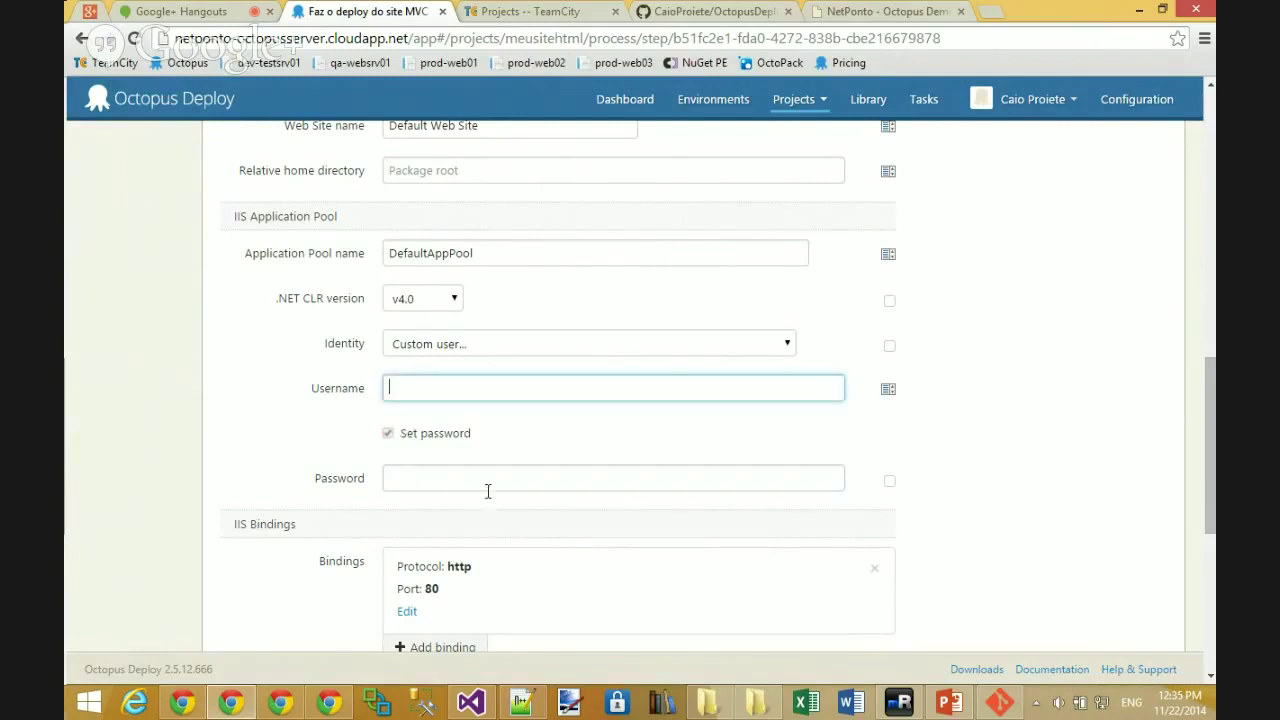
# - Paste PasswordDoServico into the Notepad++ scratch note and add the opening '#{' before it
pyautogui.click(521, 703)
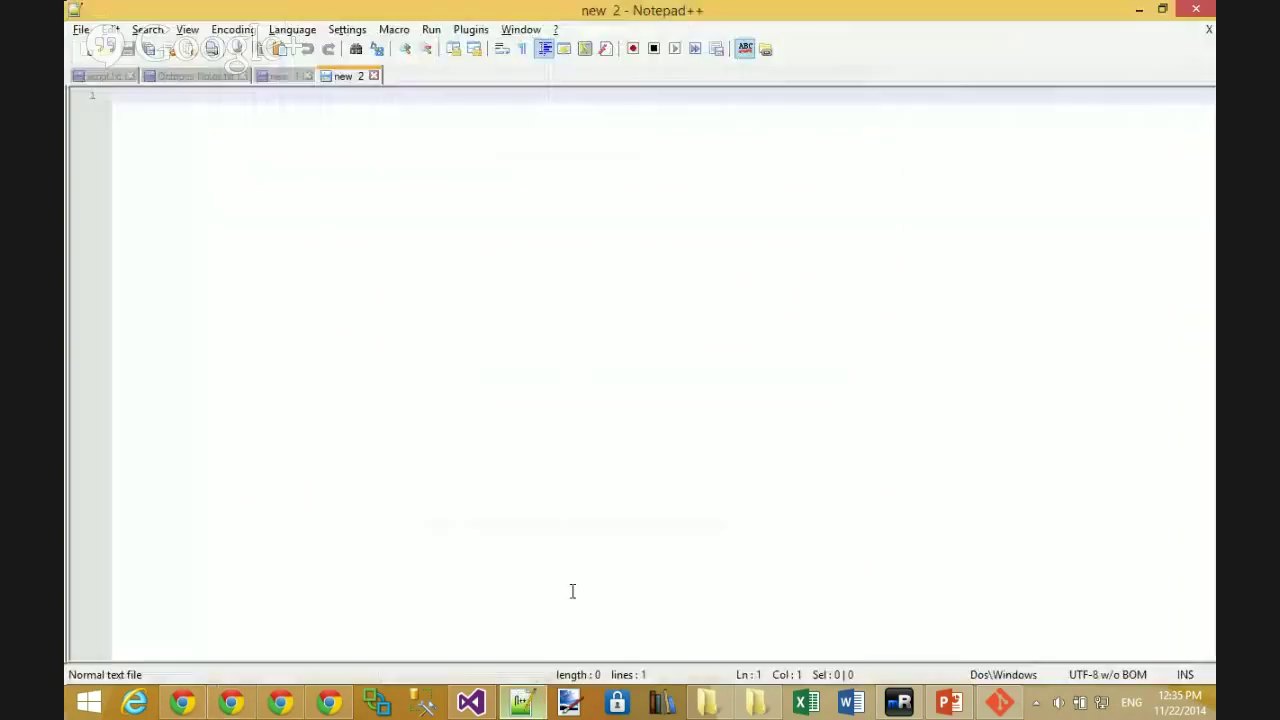
pyautogui.hotkey('ctrl', 'v')
pyautogui.press('Return')
pyautogui.press('Return')
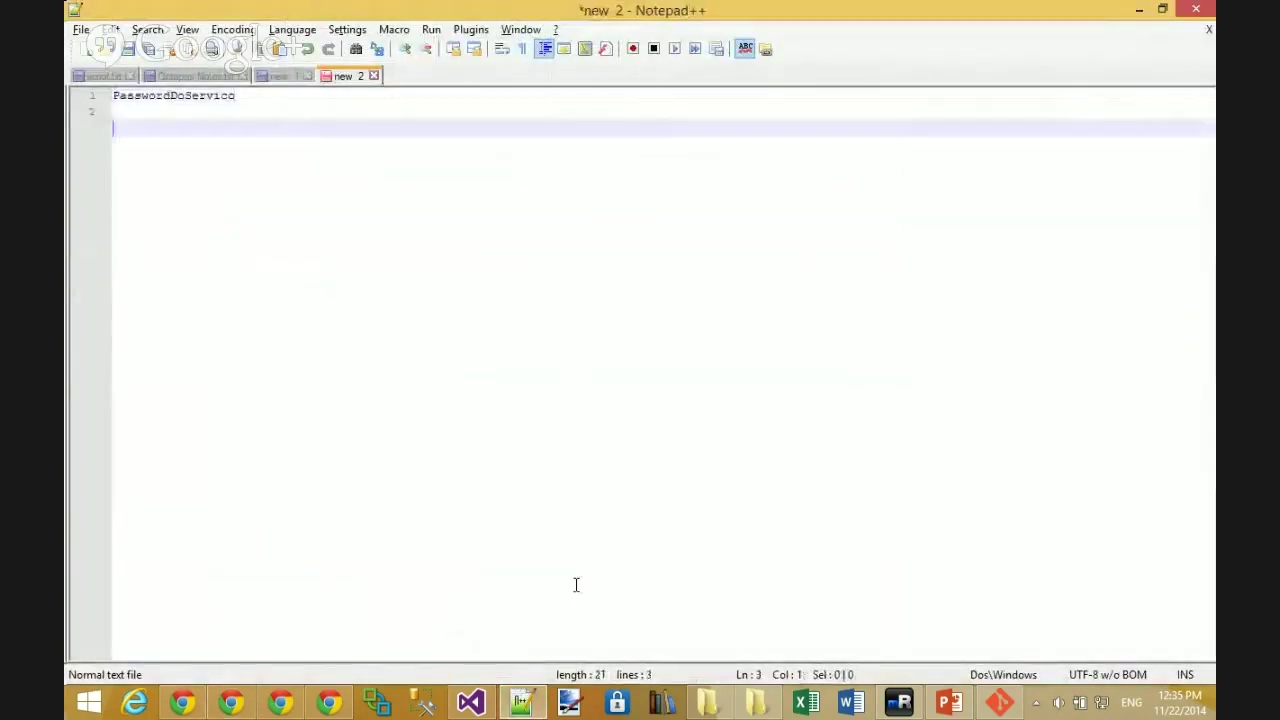
pyautogui.write('{')
pyautogui.hotkey('shift', 'Left')
pyautogui.hotkey('ctrl', 'x')
pyautogui.hotkey('ctrl', 'Home')
pyautogui.hotkey('ctrl', 'v')
pyautogui.write('#')
# - Close it with '}' and select the complete #{PasswordDoServico} reference
pyautogui.press('End')
pyautogui.write(']')
pyautogui.press('BackSpace')
pyautogui.write('}')
pyautogui.press('BackSpace')
pyautogui.write('[}')
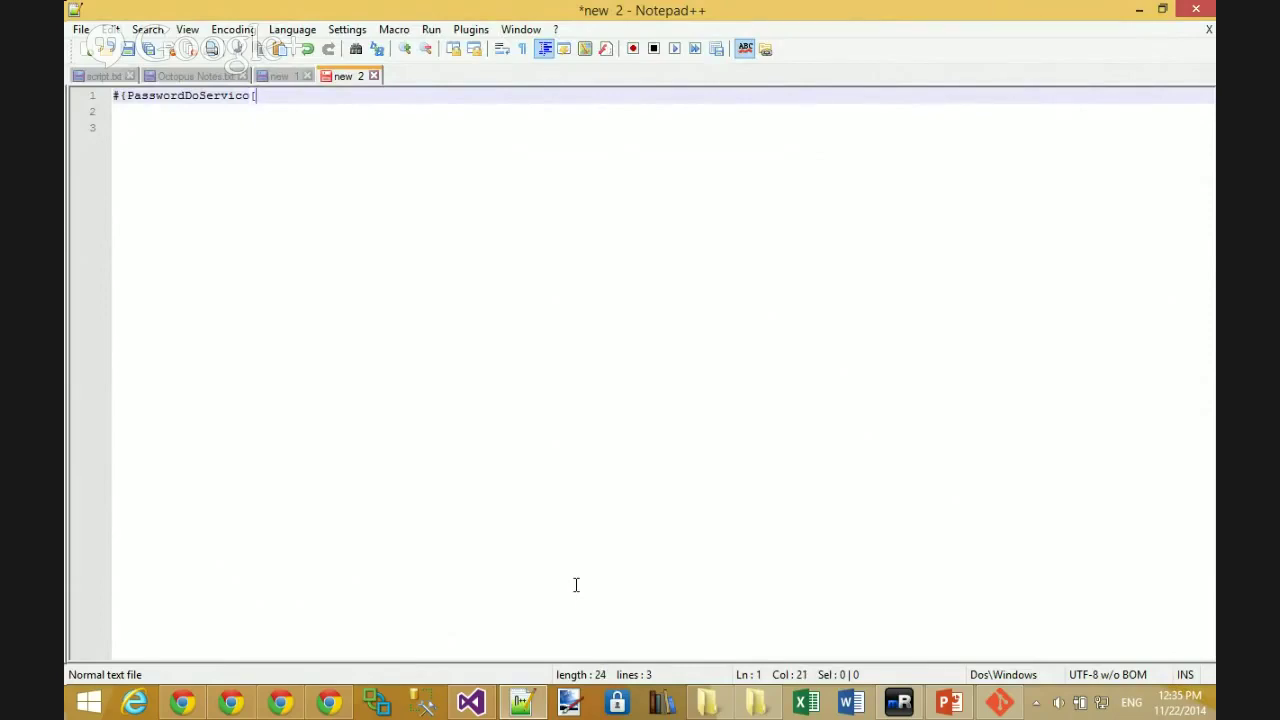
pyautogui.press('Left')
pyautogui.press('BackSpace')
pyautogui.press('Home')
pyautogui.press('Return')
pyautogui.press('Return')
pyautogui.hotkey('shift', 'End')
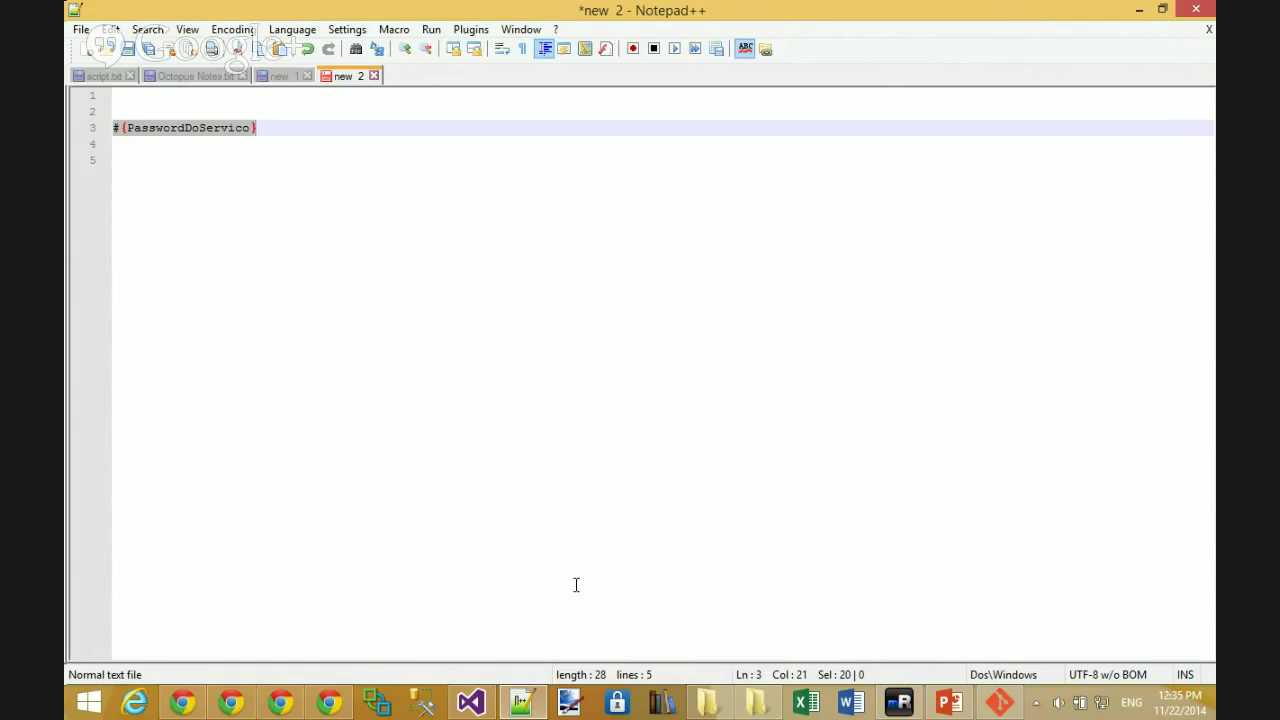
pyautogui.hotkey('alt', 'Tab')
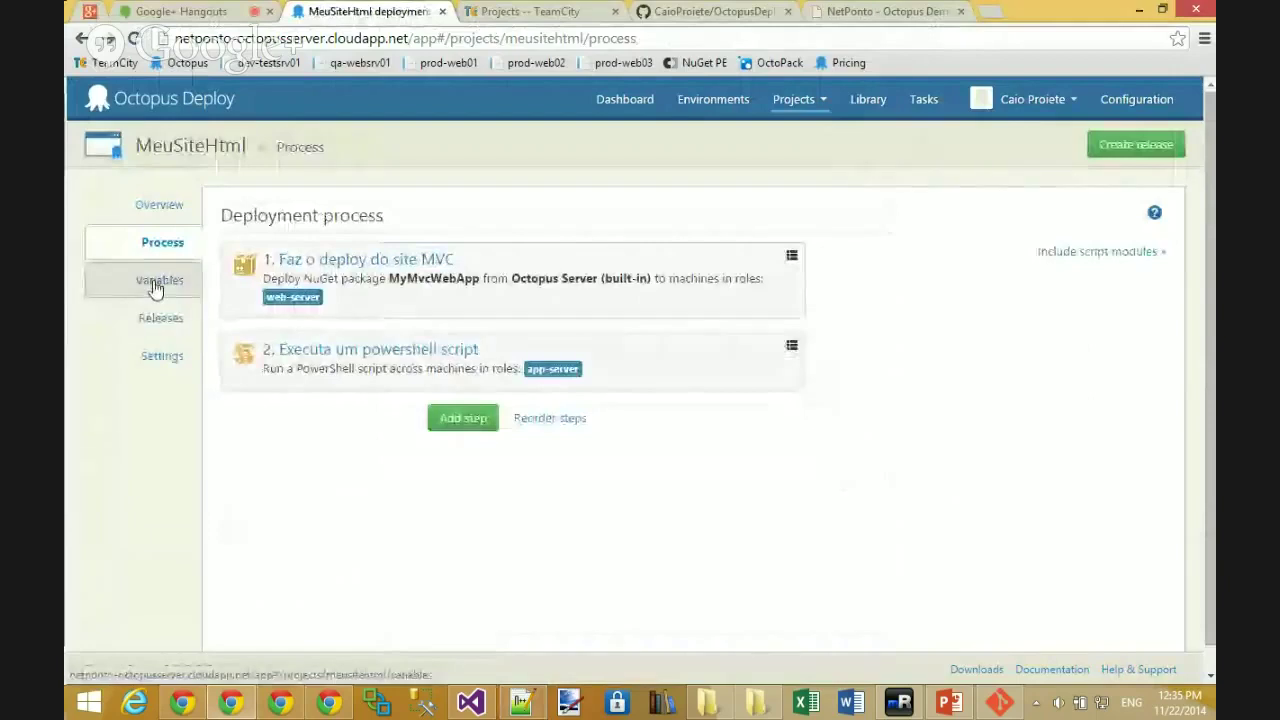
# - Add a new project variable named NomeUtilizadorDoServico
pyautogui.click(156, 283)
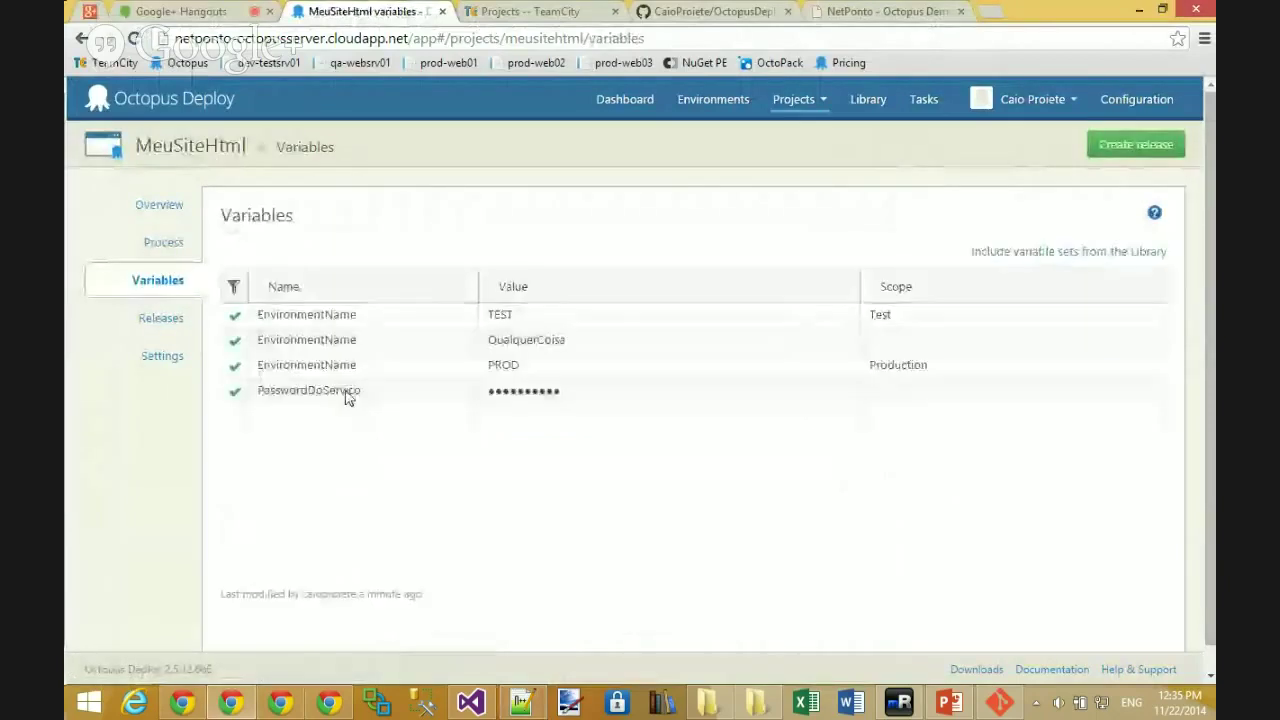
pyautogui.click(340, 418)
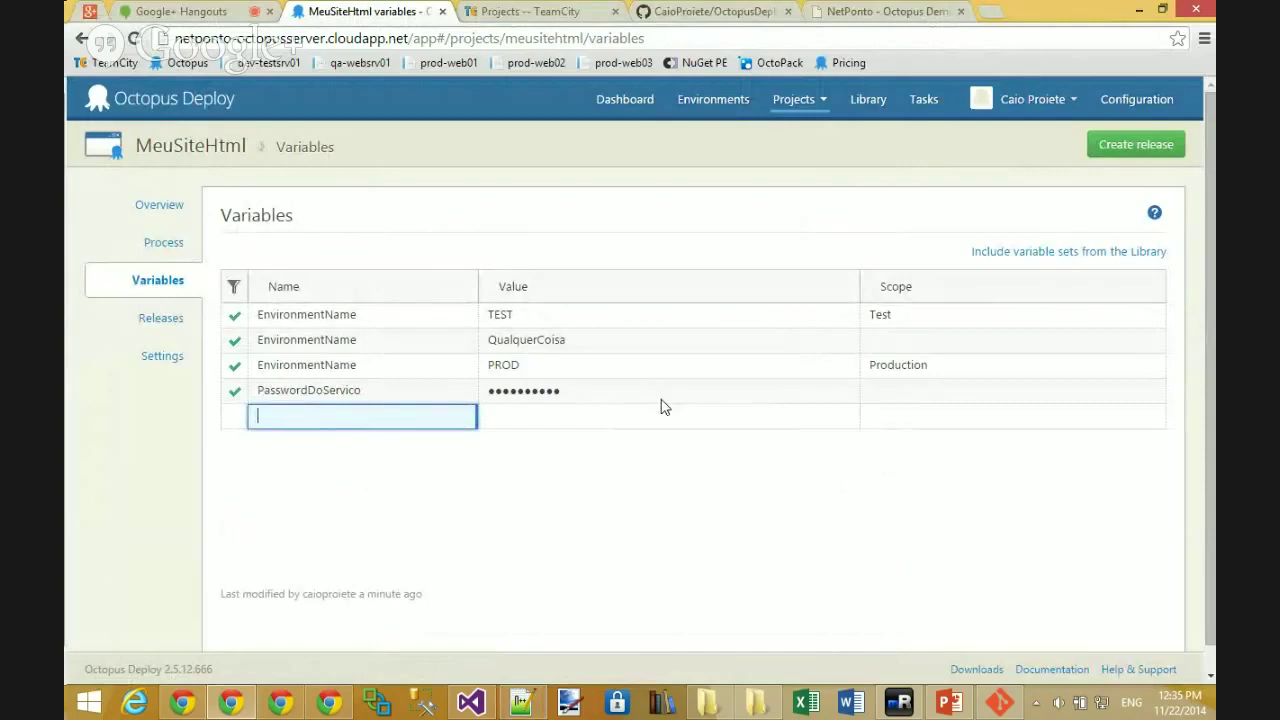
pyautogui.write('NomeUtilizadorDoServico')
pyautogui.press('Return')
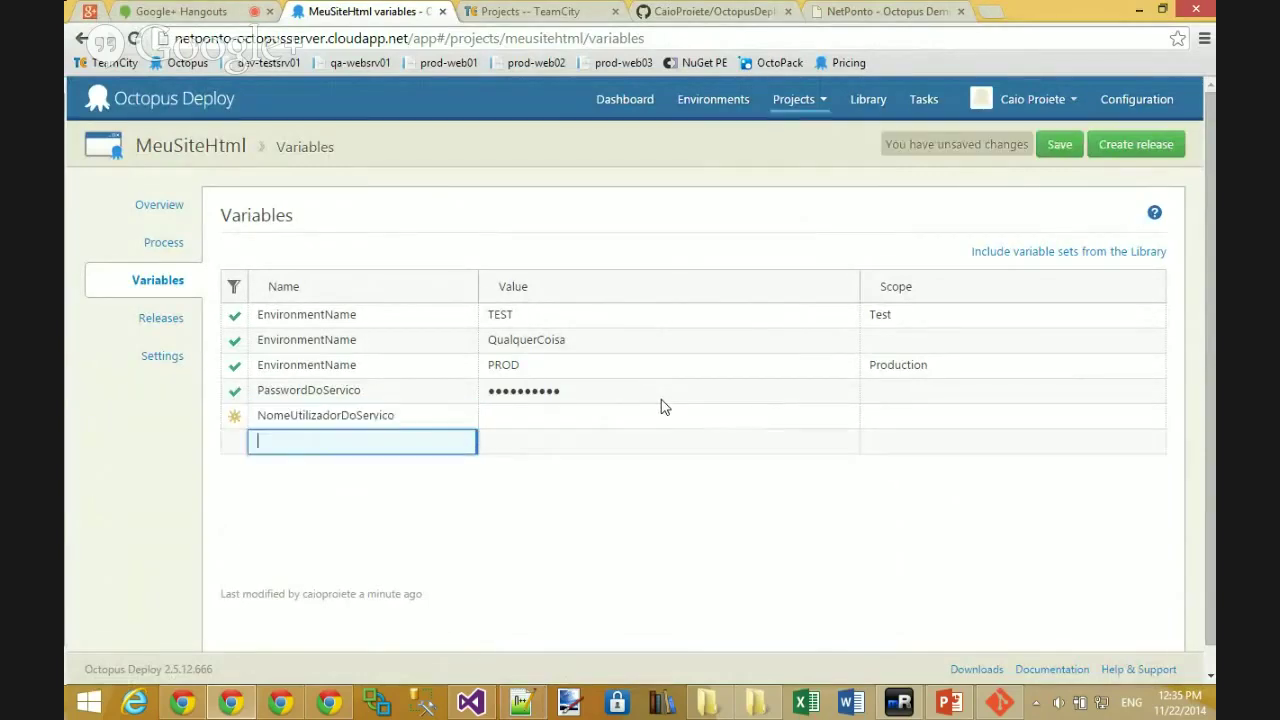
# - Make its value a required prompt labelled 'Nome do User' with description '... Bla bla', then save
pyautogui.click(681, 425)
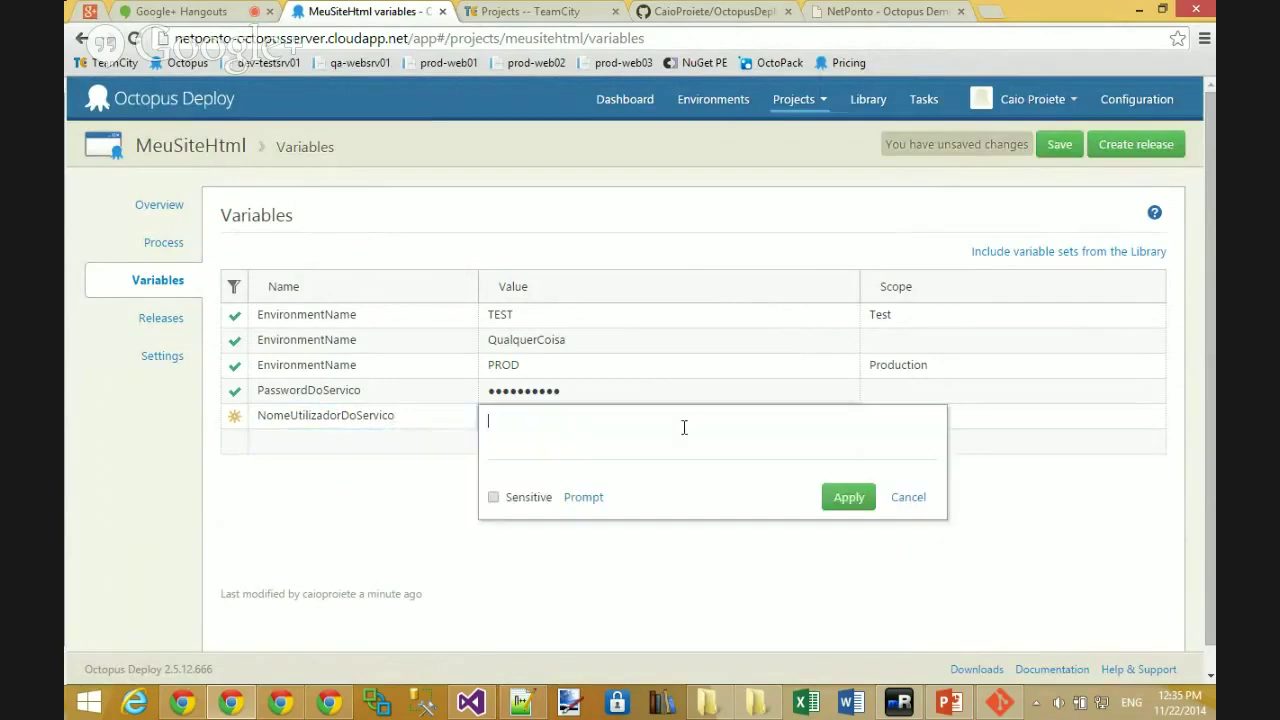
pyautogui.click(583, 498)
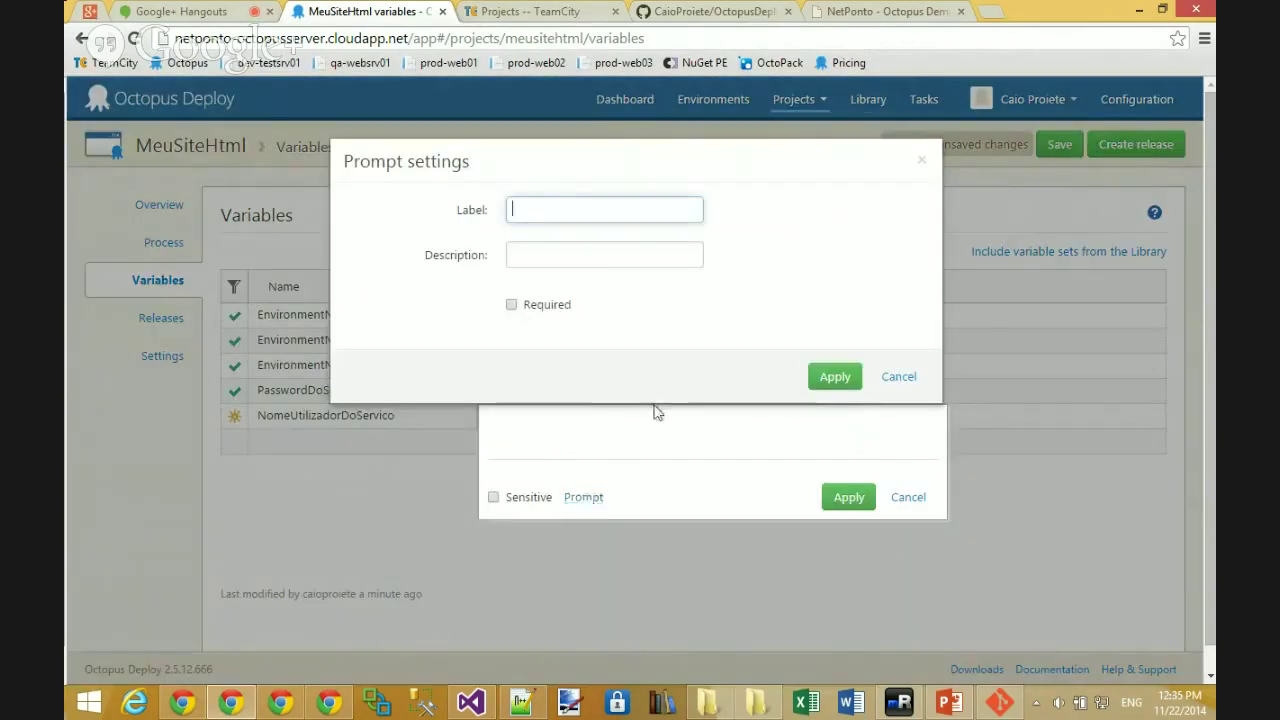
pyautogui.write('N')
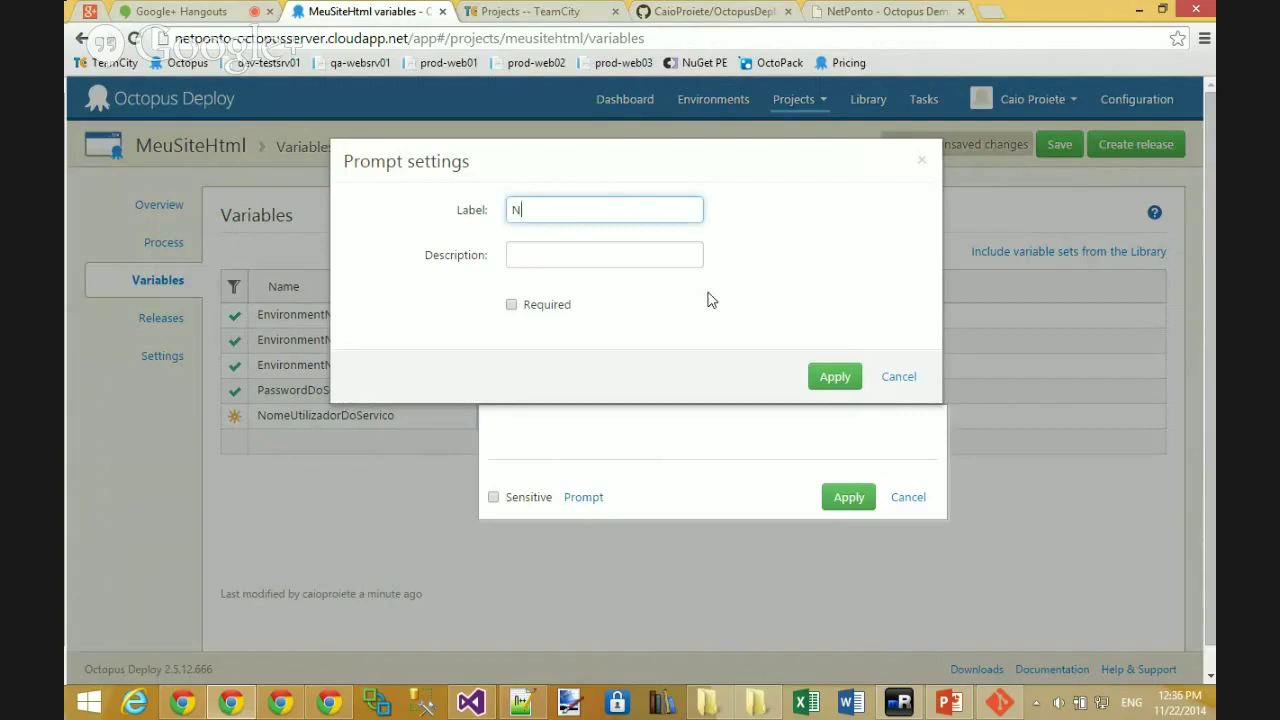
pyautogui.write('ome do User')
pyautogui.press('Tab')
pyautogui.write('... Bla bla')
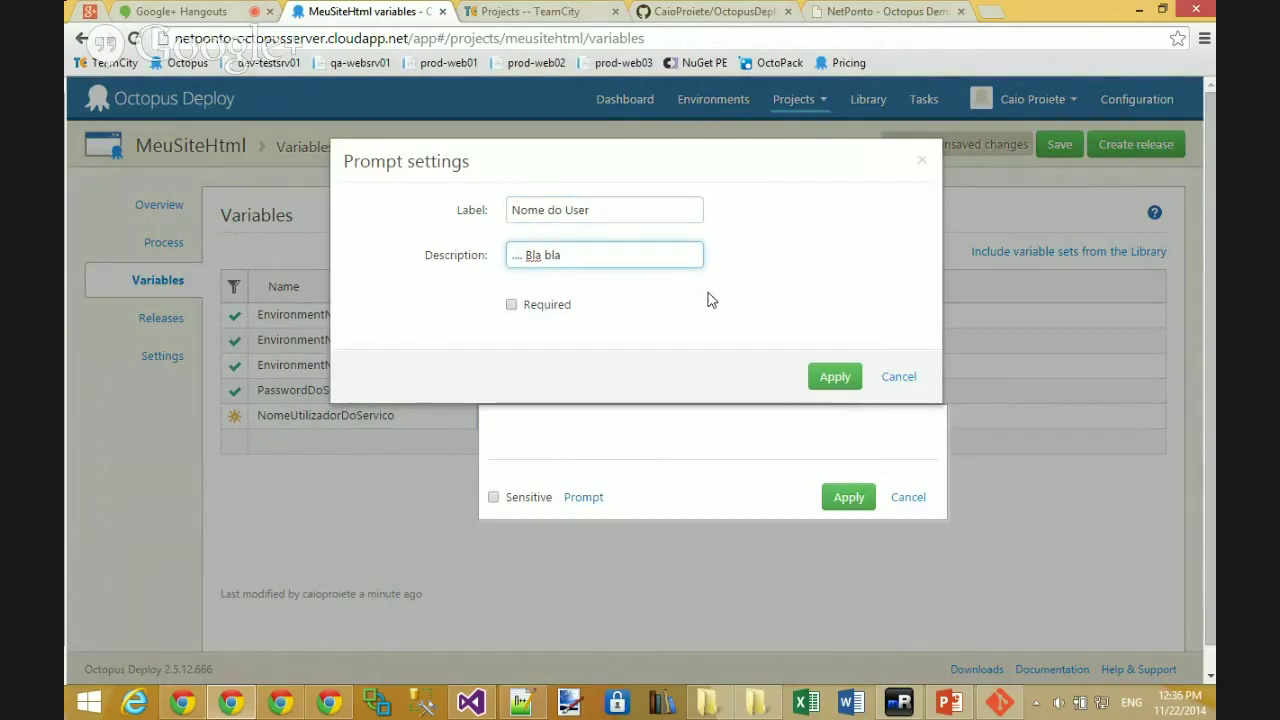
pyautogui.click(545, 306)
pyautogui.click(838, 378)
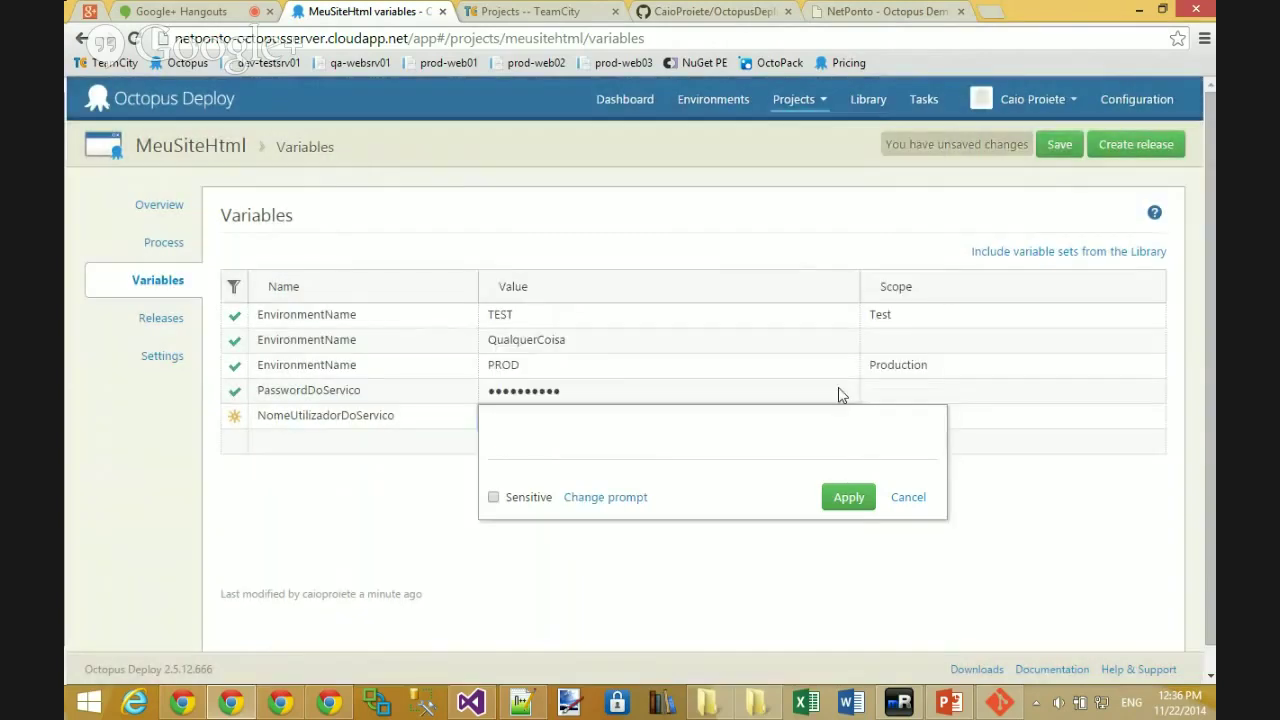
pyautogui.click(848, 498)
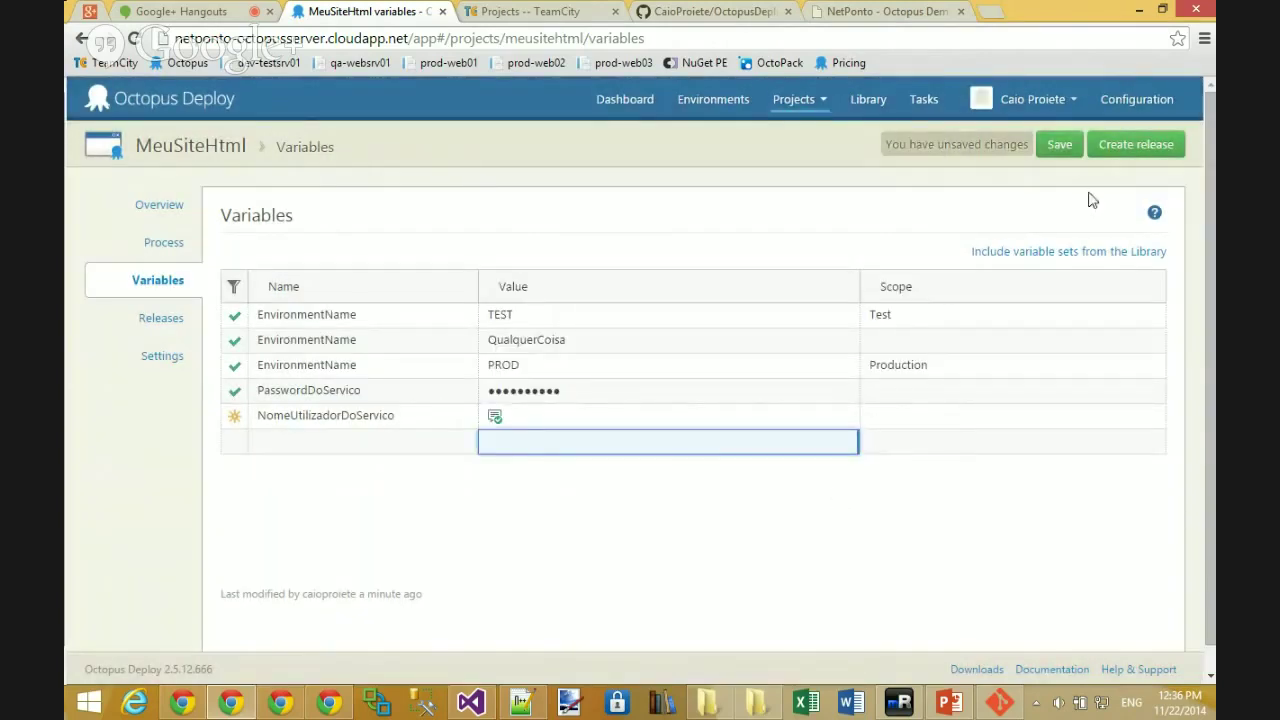
pyautogui.click(1070, 145)
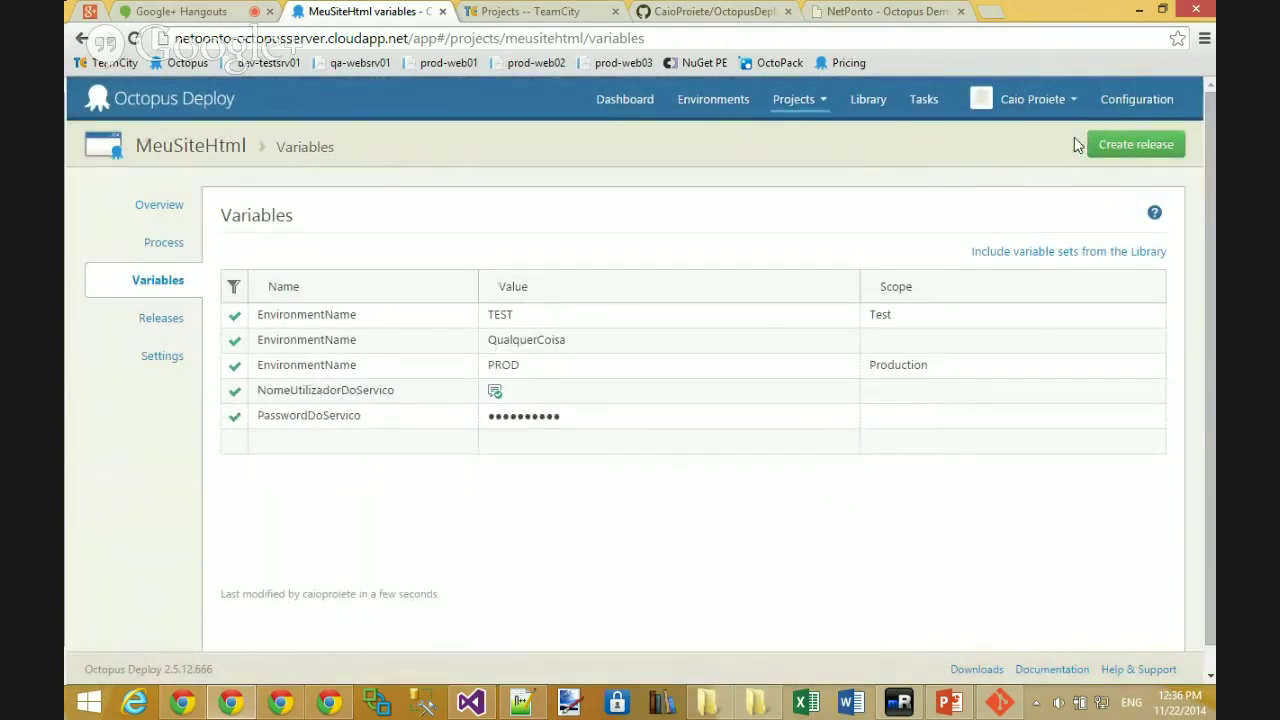
# - Create MeuSiteHtml release 2.8.3
pyautogui.click(1110, 148)
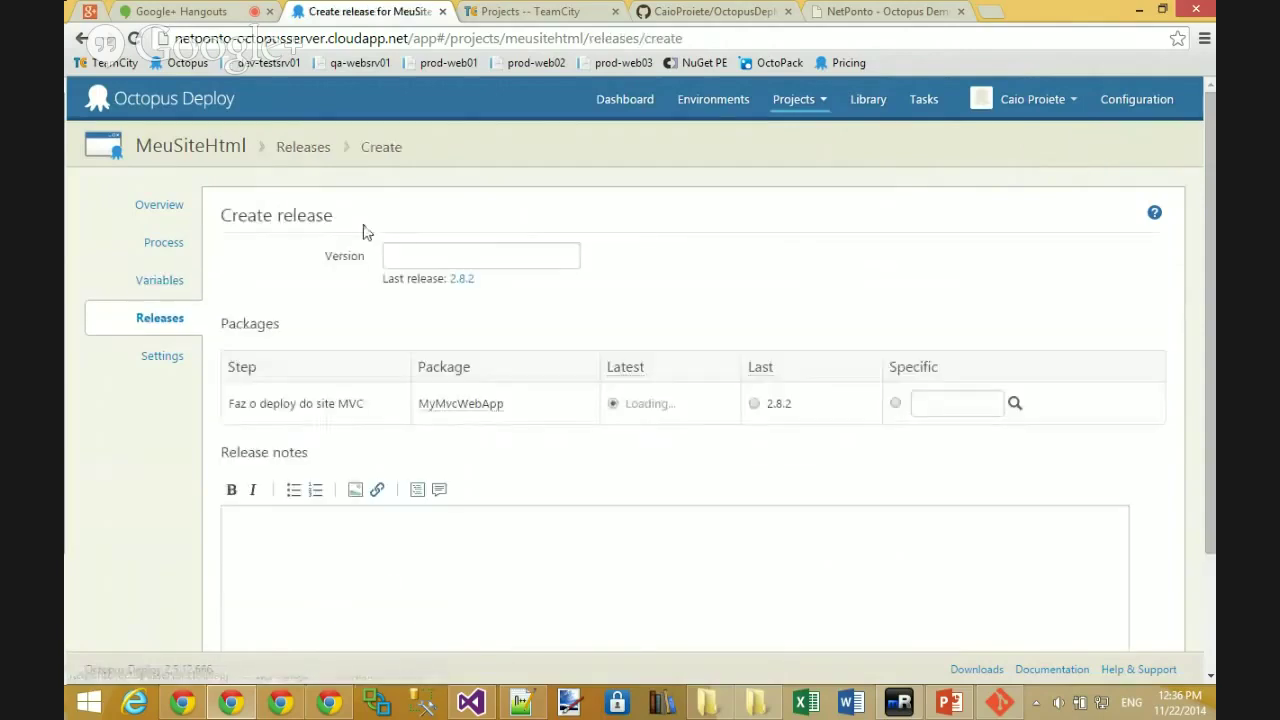
pyautogui.click(458, 258)
pyautogui.press('BackSpace')
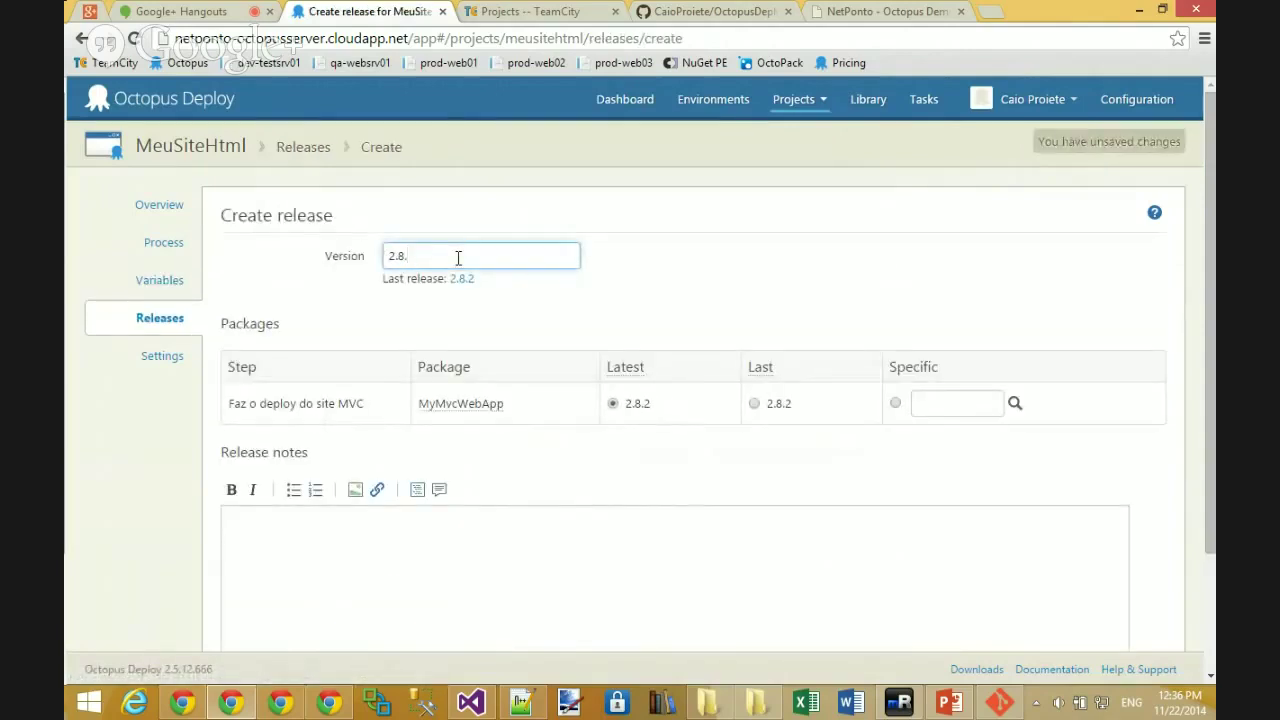
pyautogui.write('3')
pyautogui.scroll(-3, 675, 341)
pyautogui.press('Return')
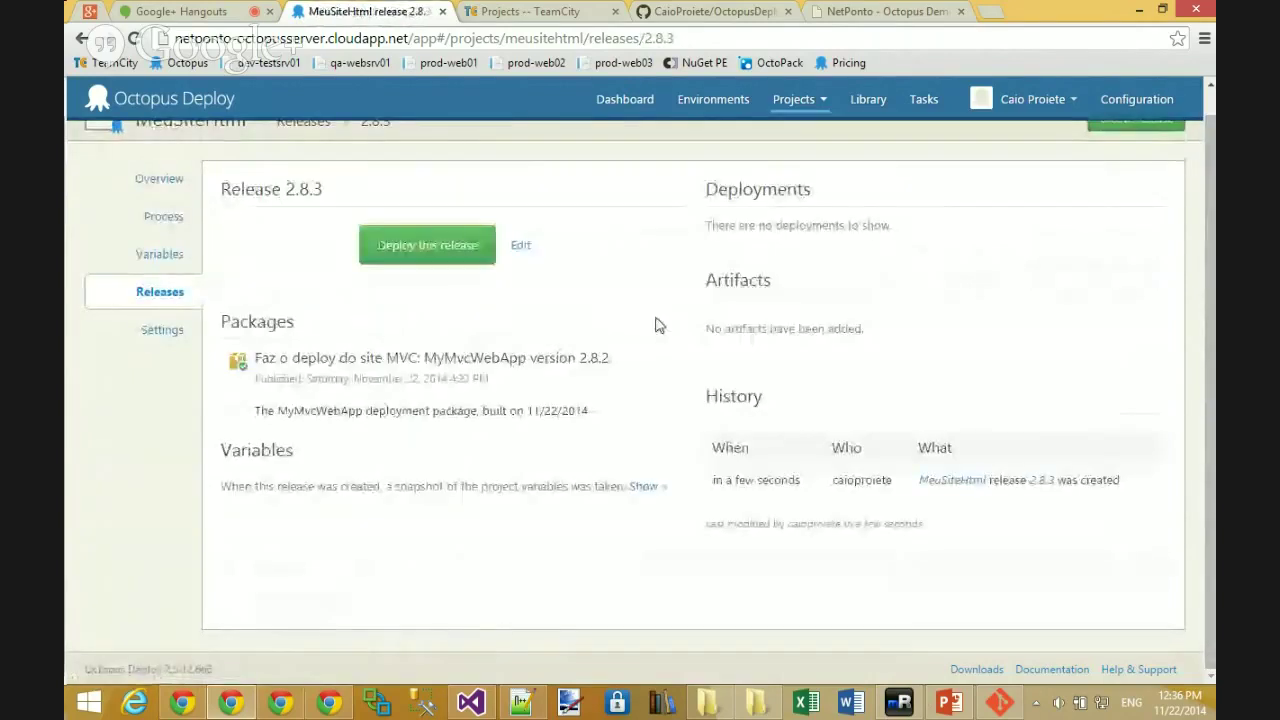
# - Preview deploying 2.8.3 to Development with a user name in the Nome do User prompt, then go to Process
pyautogui.click(455, 243)
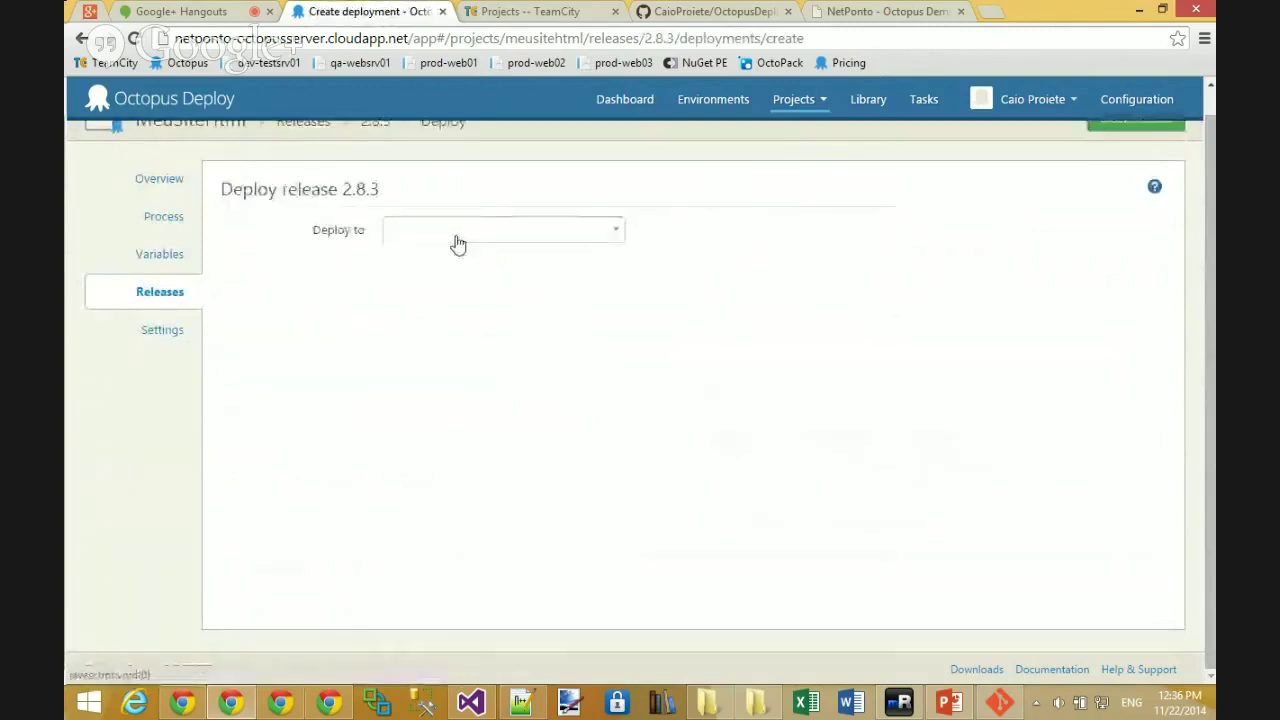
pyautogui.click(456, 238)
pyautogui.click(443, 287)
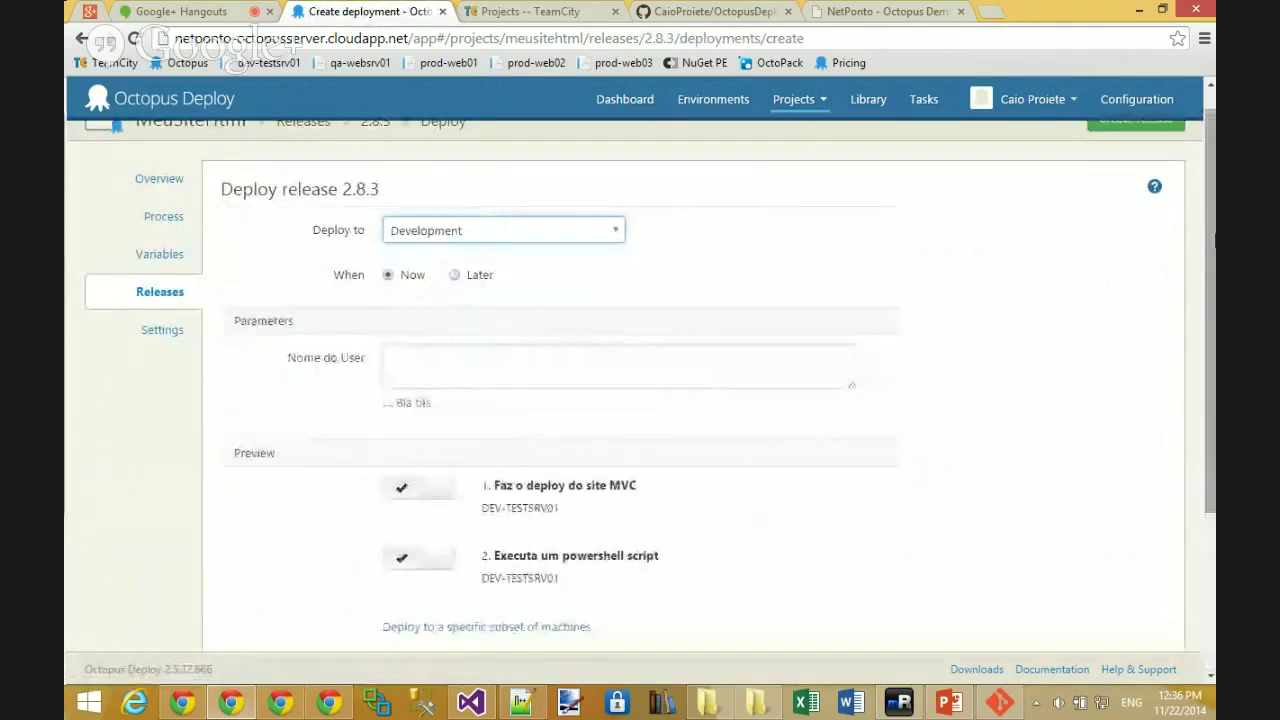
pyautogui.scroll(-1, 1205, 267)
pyautogui.moveTo(284, 297); pyautogui.dragTo(394, 374)
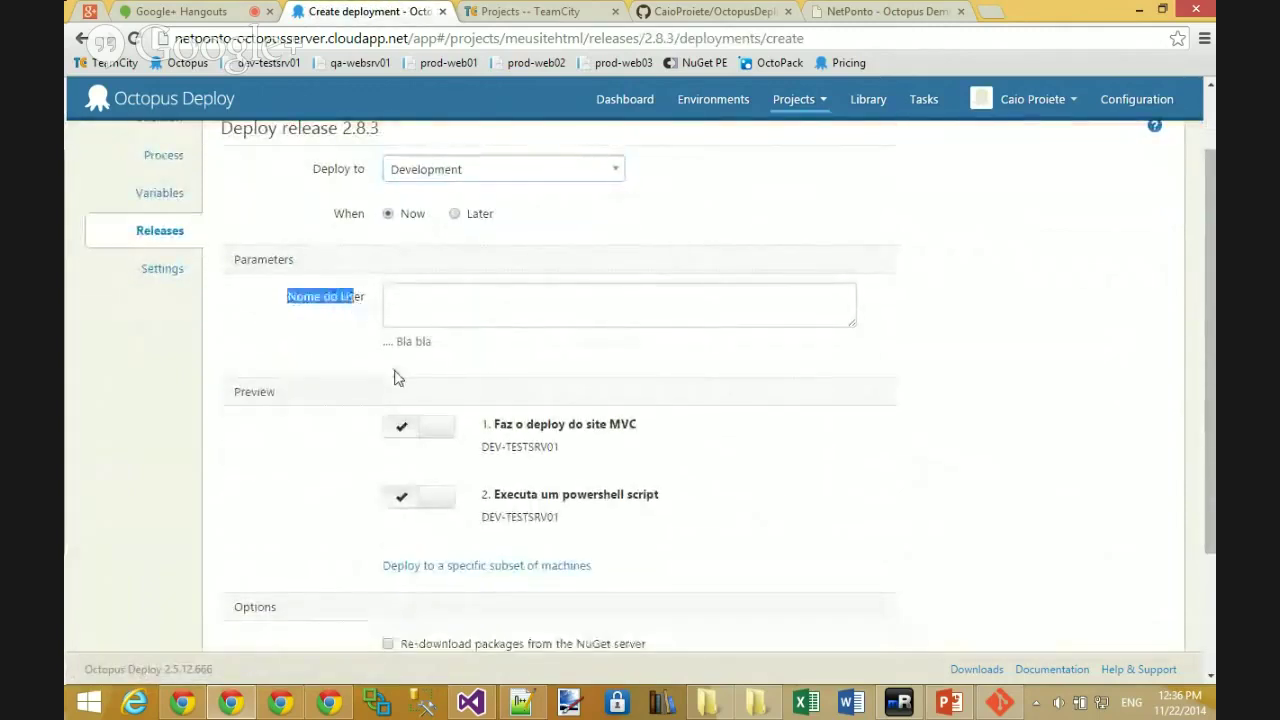
pyautogui.click(458, 319)
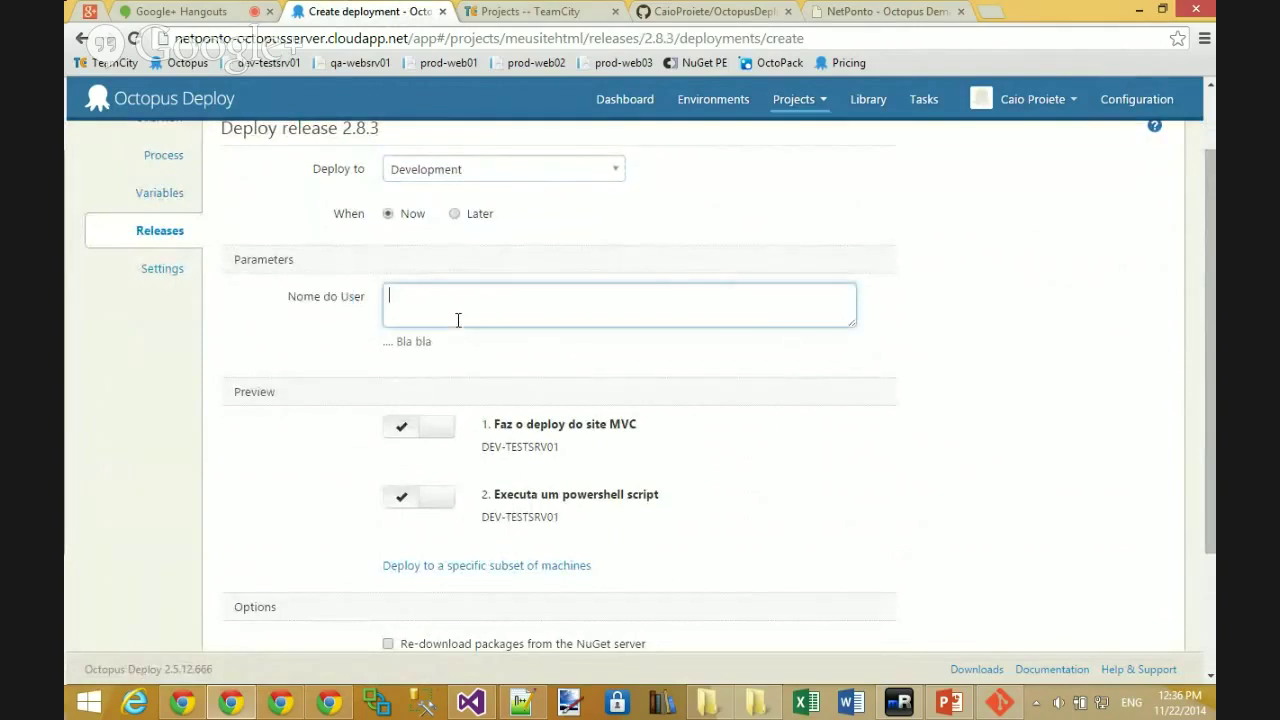
pyautogui.write('Caio')
pyautogui.moveTo(1215, 336); pyautogui.dragTo(1214, 275)
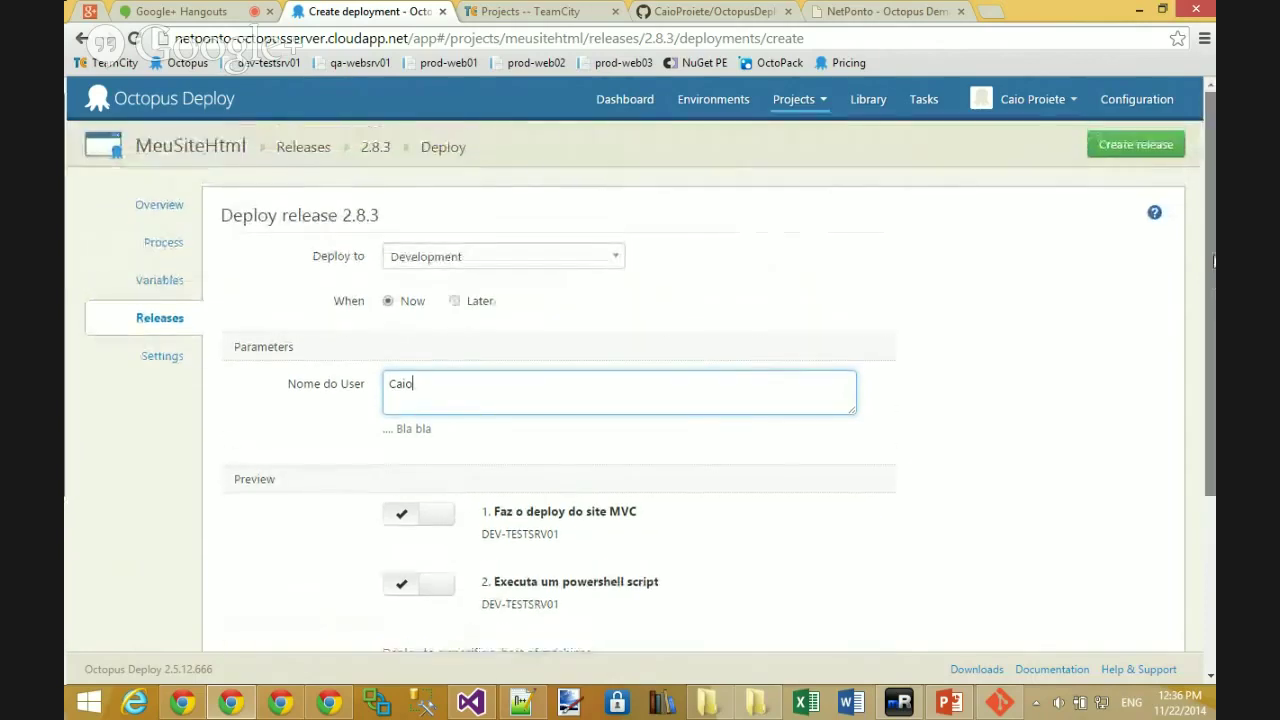
pyautogui.click(177, 248)
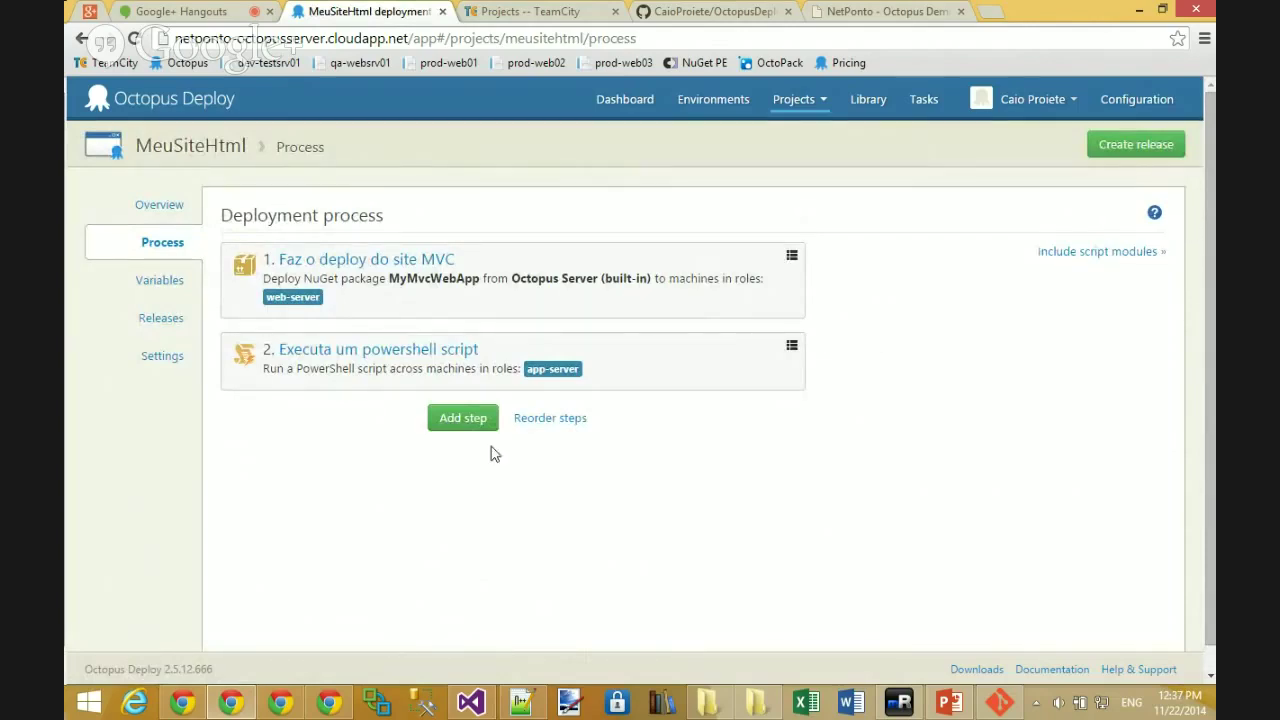
# - Add a Manual intervention required step named as an approval wait for a named approver
pyautogui.click(453, 420)
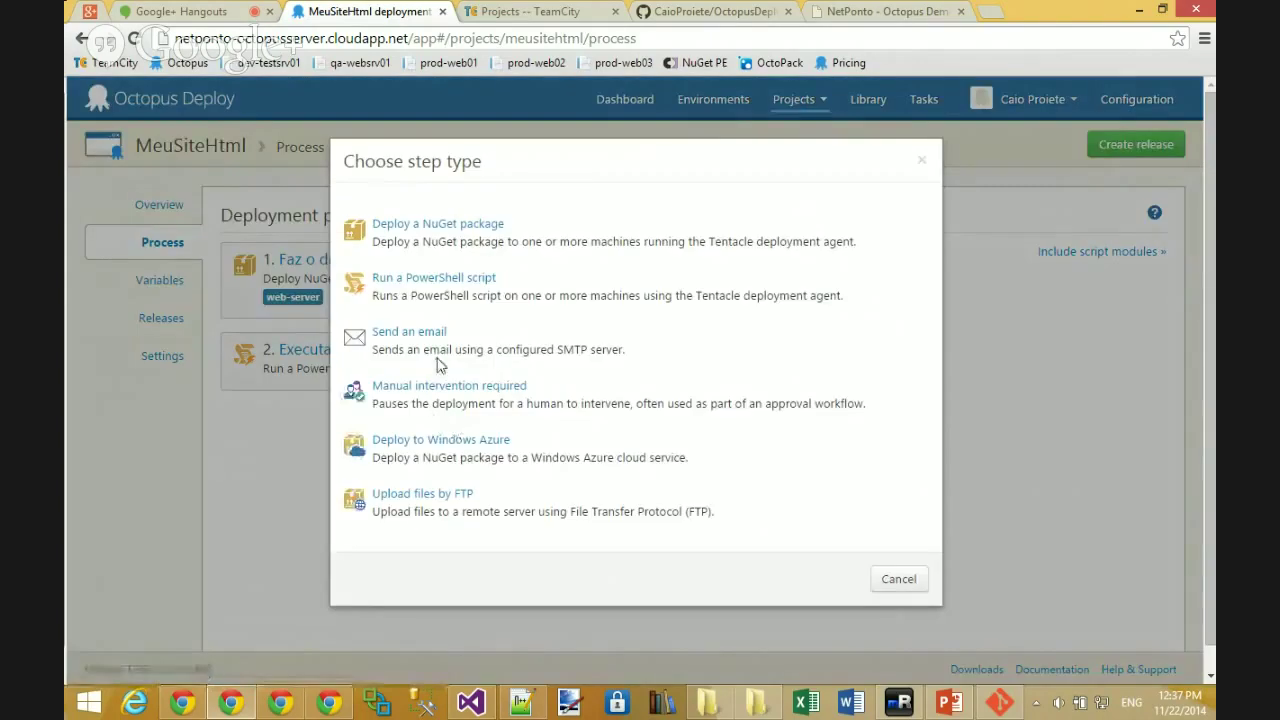
pyautogui.moveTo(508, 348); pyautogui.dragTo(372, 343)
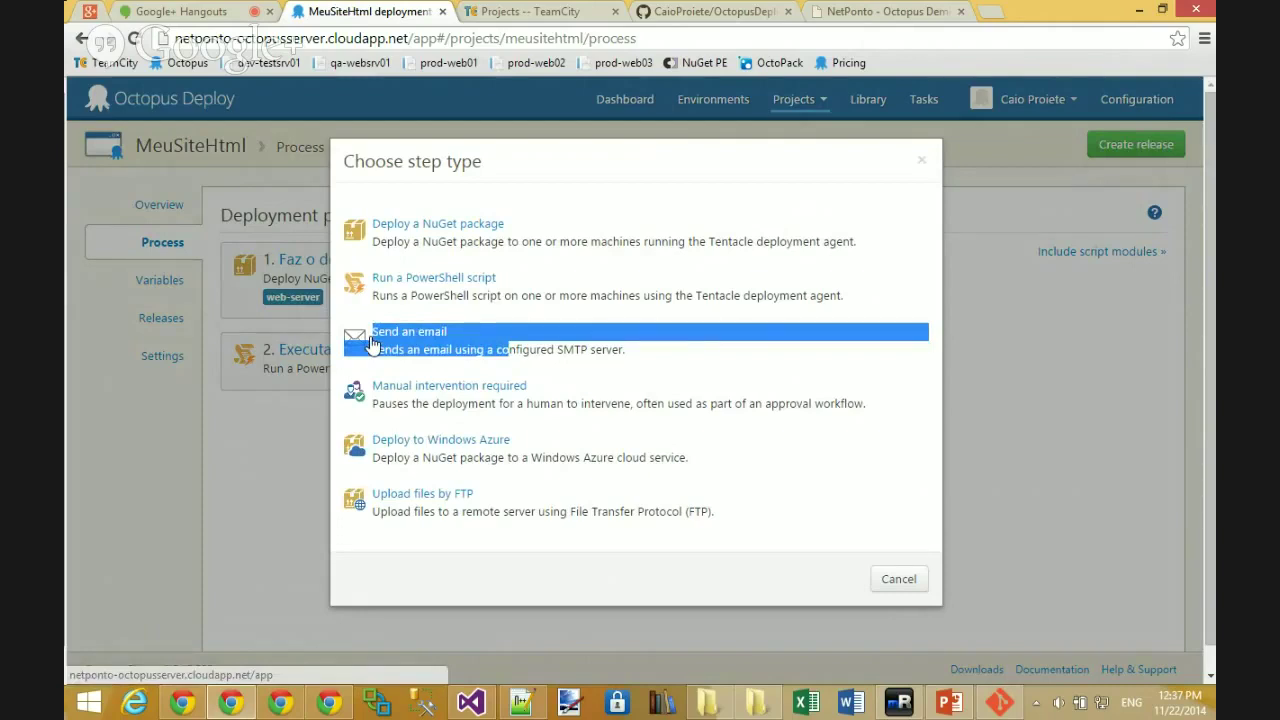
pyautogui.click(578, 384)
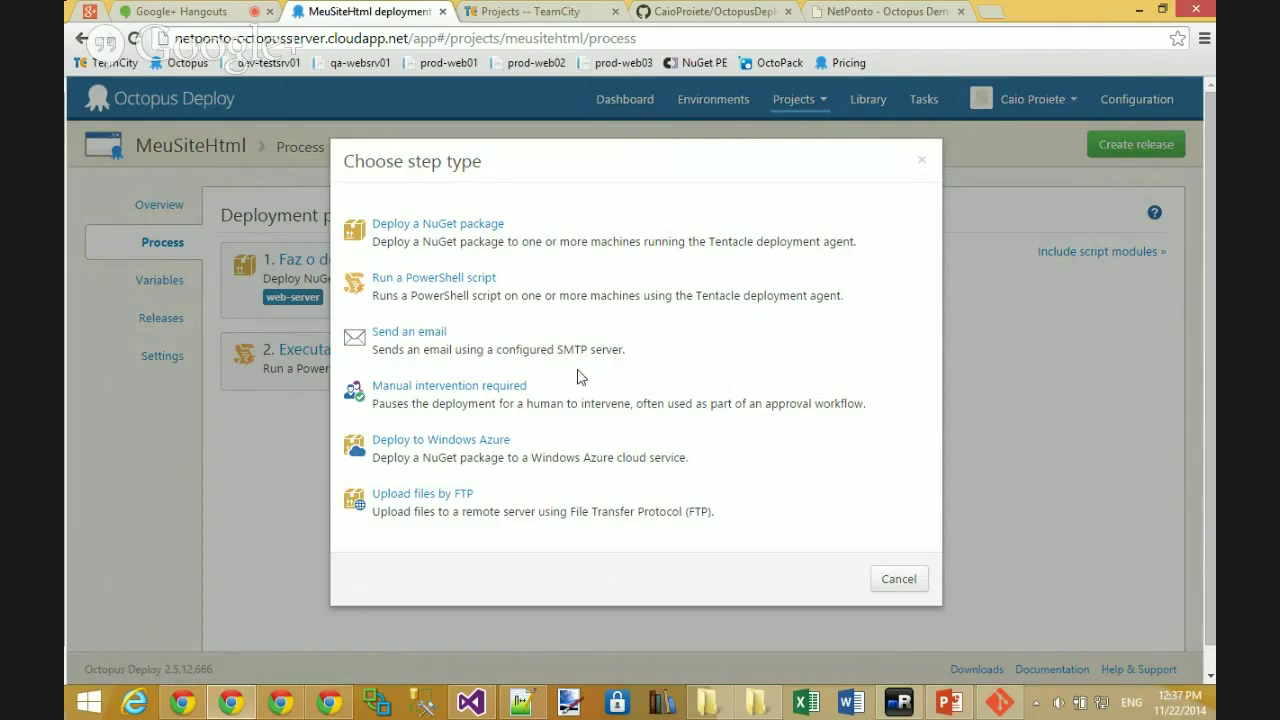
pyautogui.click(437, 392)
pyautogui.click(443, 263)
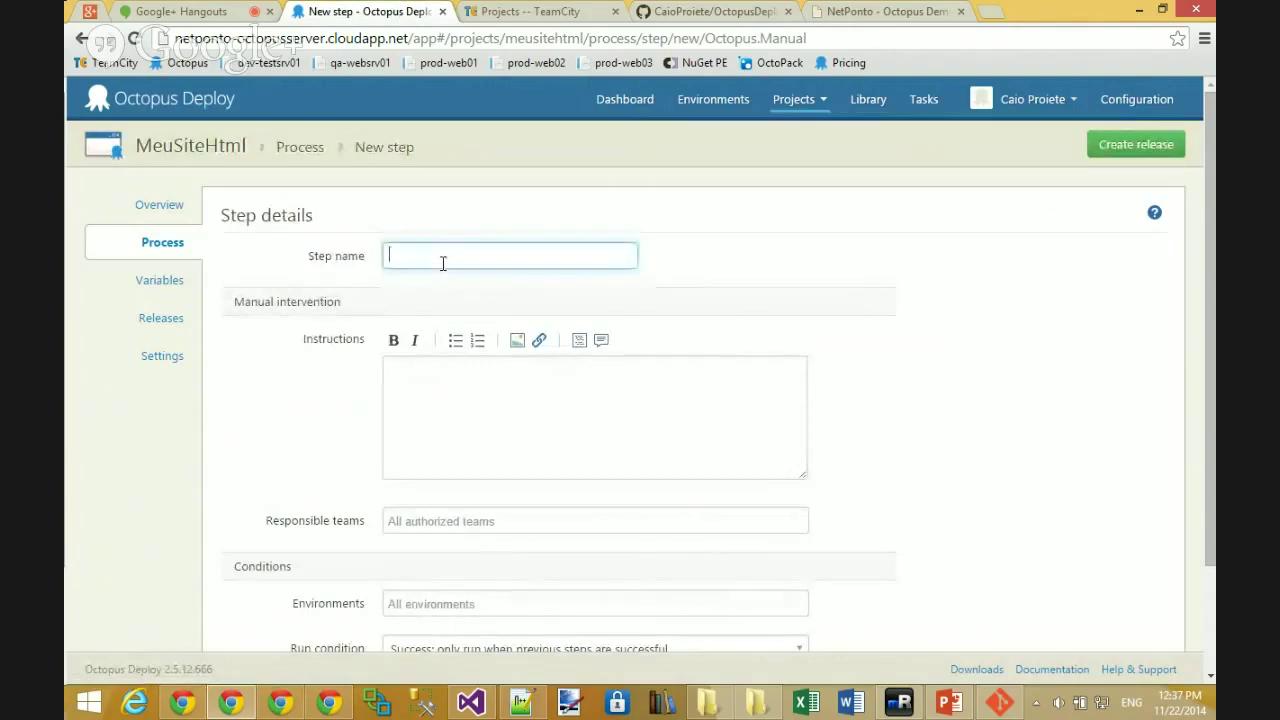
pyautogui.write('Aguarda aprovação do Bruno')
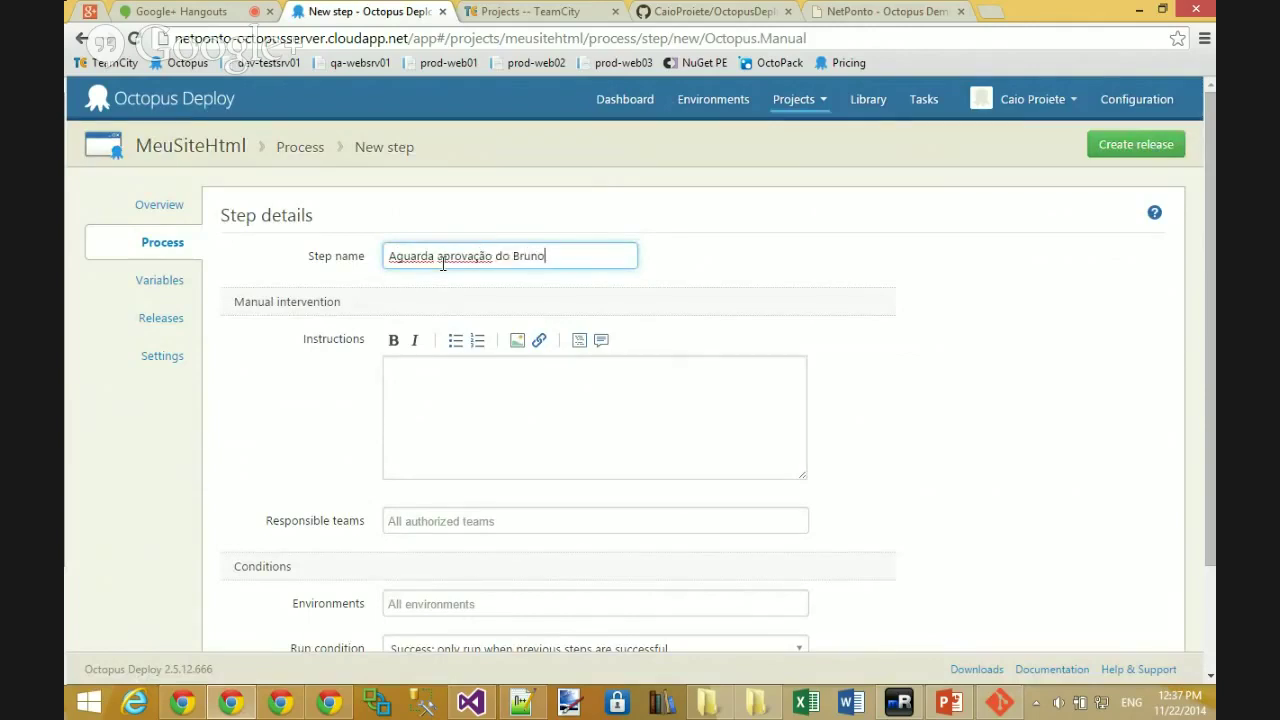
# - Enter placeholder step instructions and set Octopus Administrators as the responsible team
pyautogui.click(459, 448)
pyautogui.write('uadasoudnsao dnsaod nasd')
pyautogui.scroll(-2, 560, 400)
pyautogui.click(557, 392)
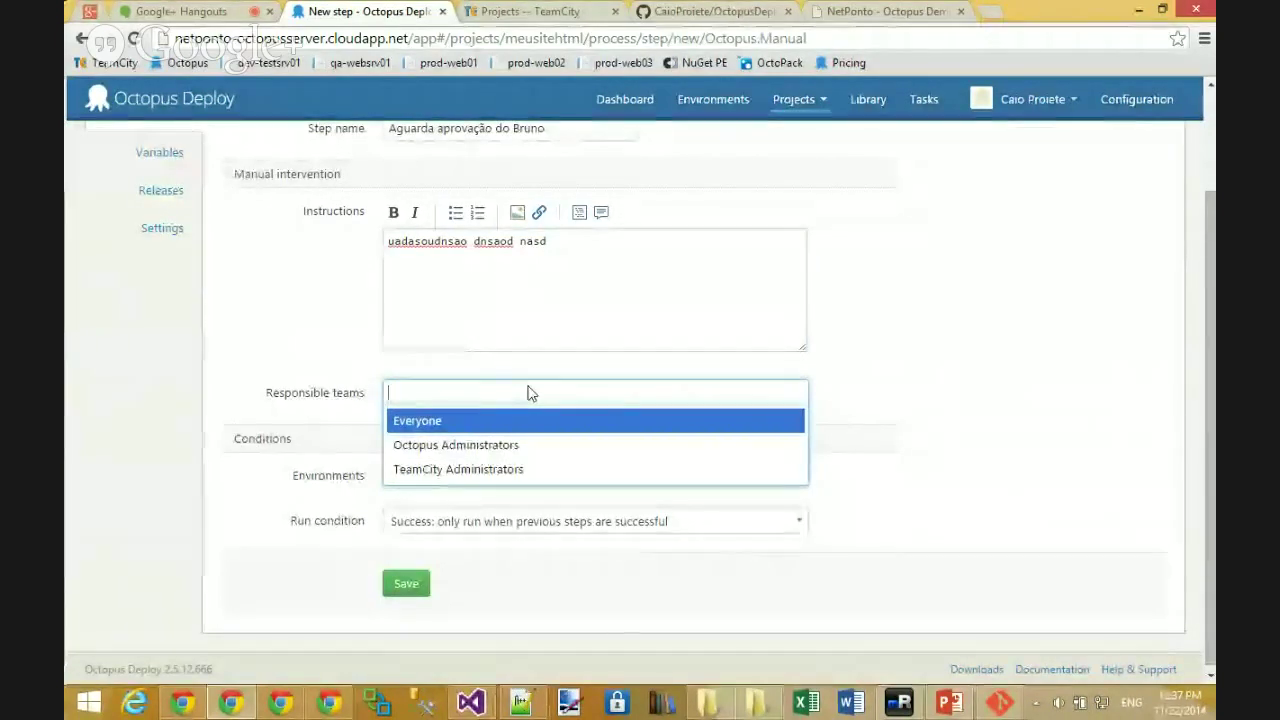
pyautogui.click(463, 445)
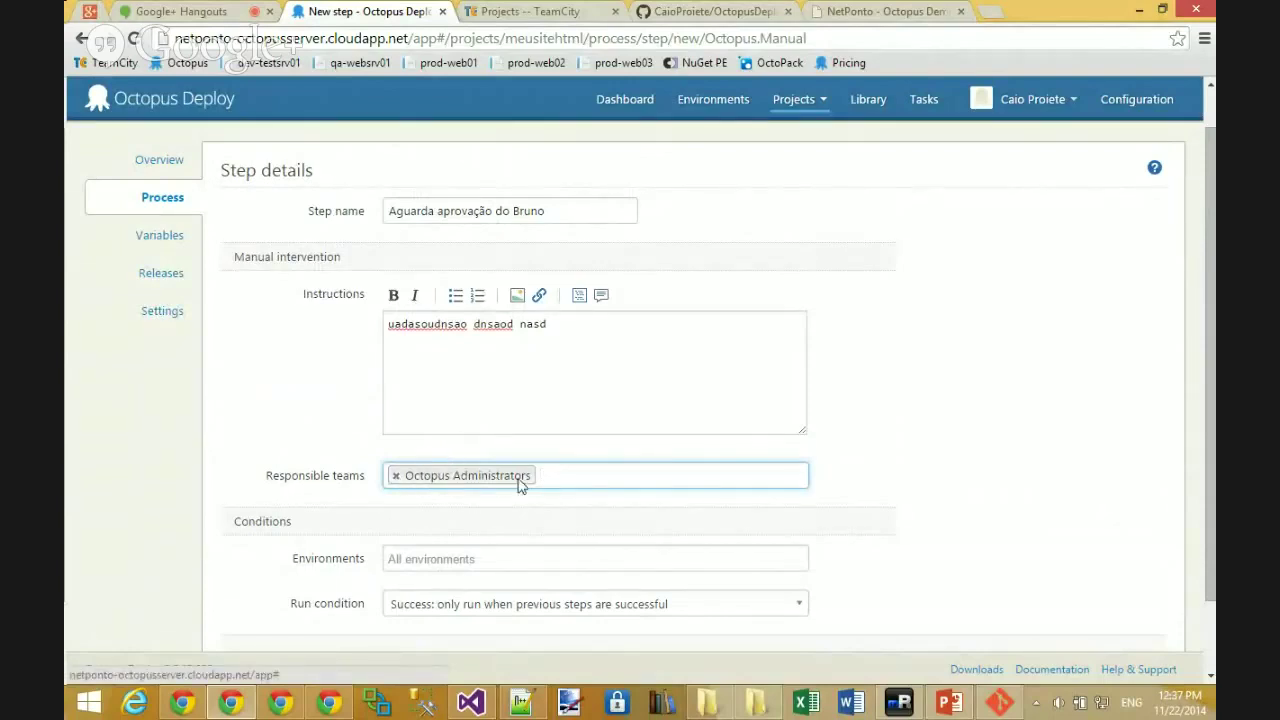
pyautogui.middleClick(1132, 104)
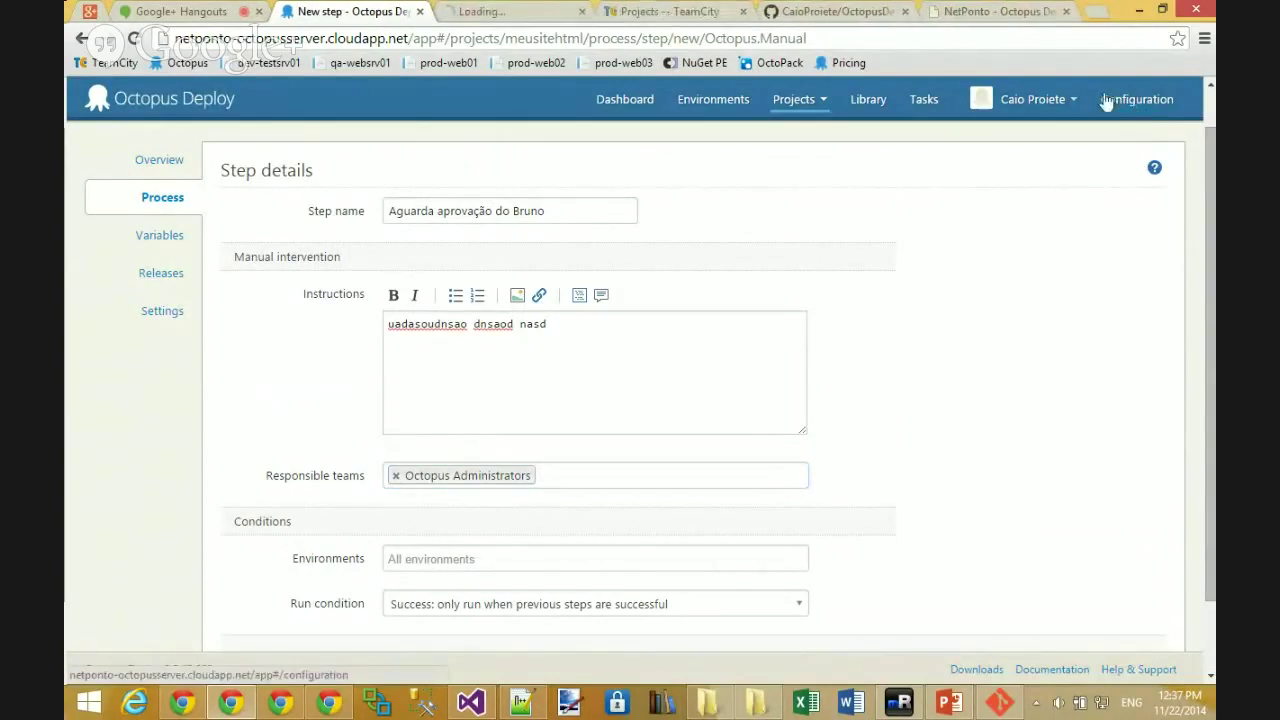
# - Start a new team named DeptInfomatica in the configuration Teams area
pyautogui.click(472, 14)
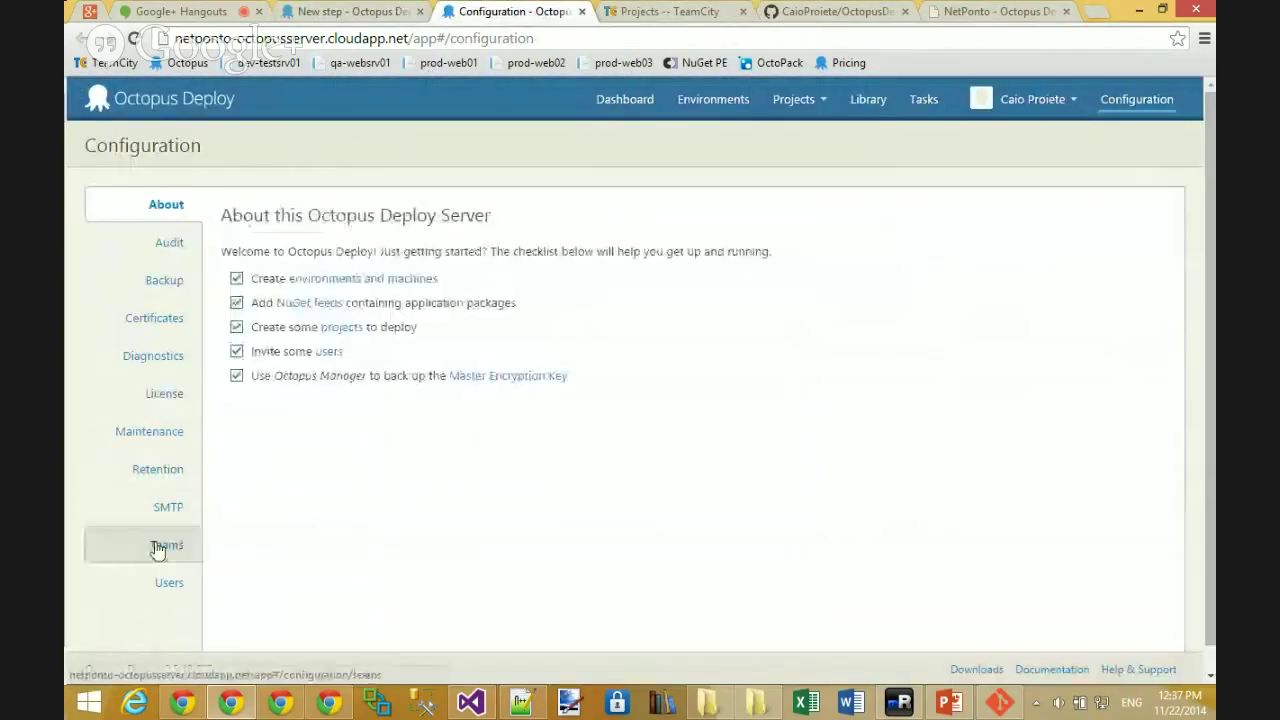
pyautogui.click(158, 548)
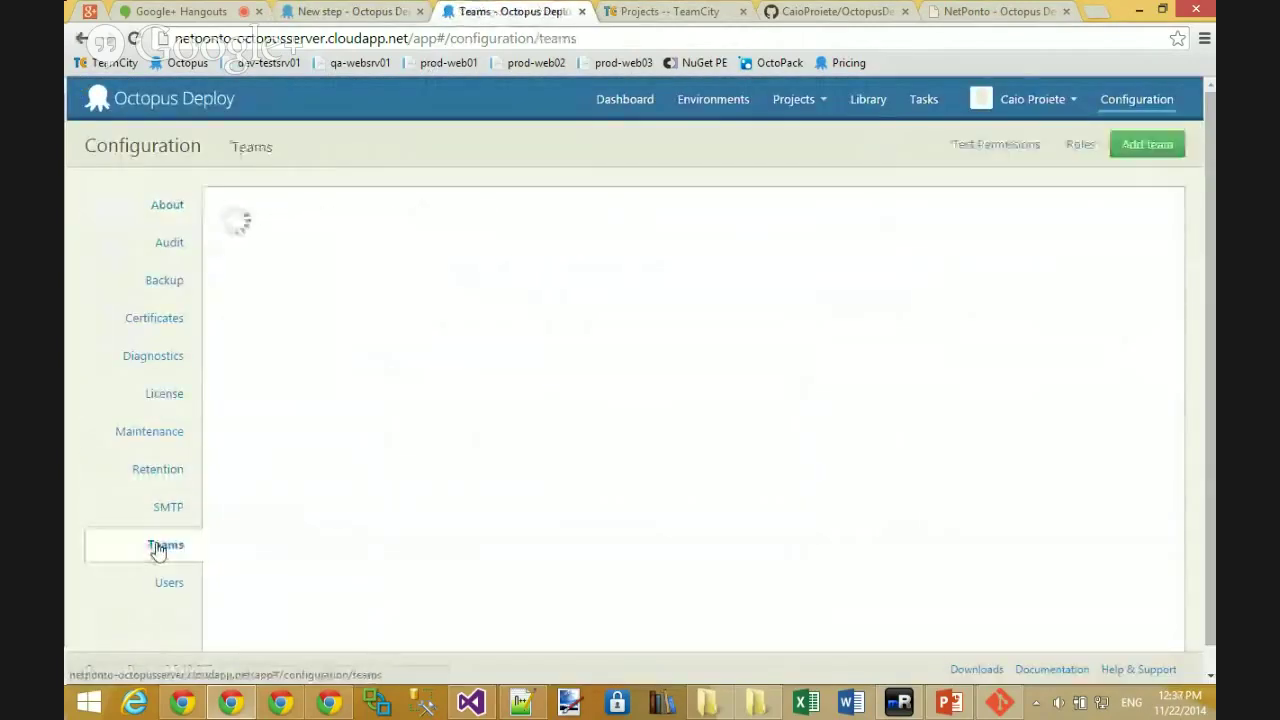
pyautogui.click(1147, 145)
pyautogui.click(500, 251)
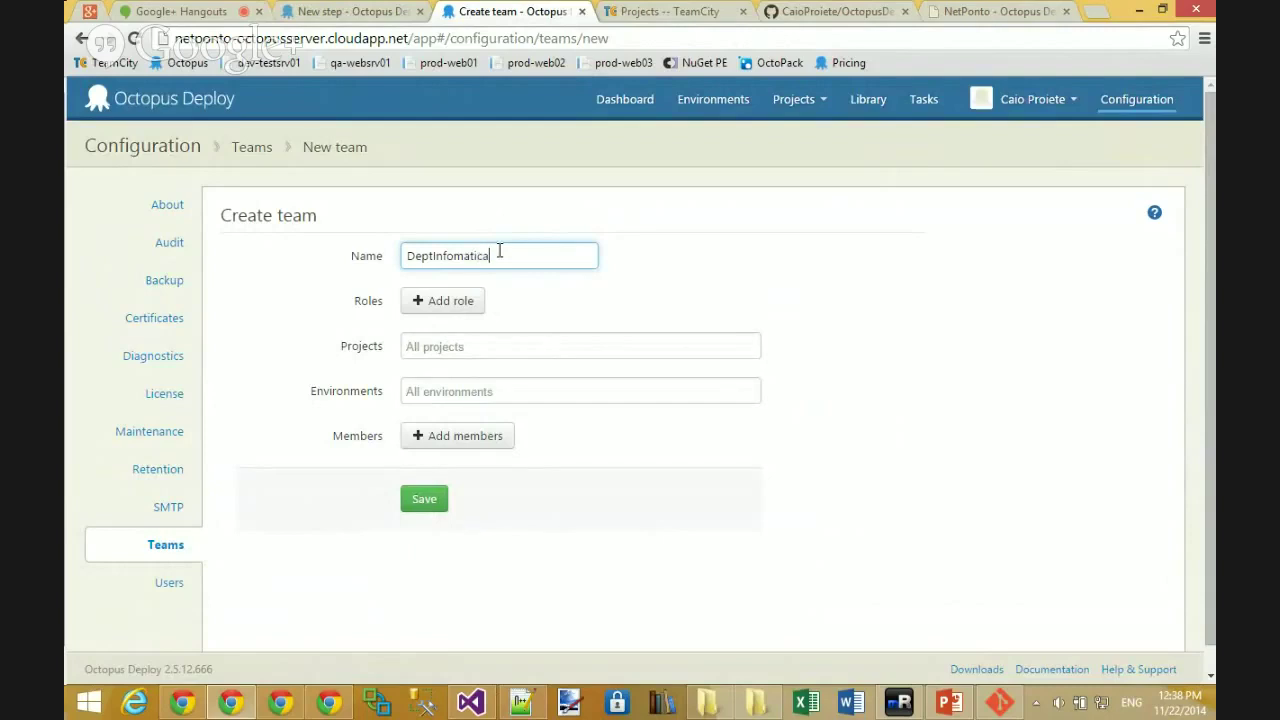
# - Scope the DeptInfomatica team to the MeuSiteAspNet project and Development environment
pyautogui.click(429, 350)
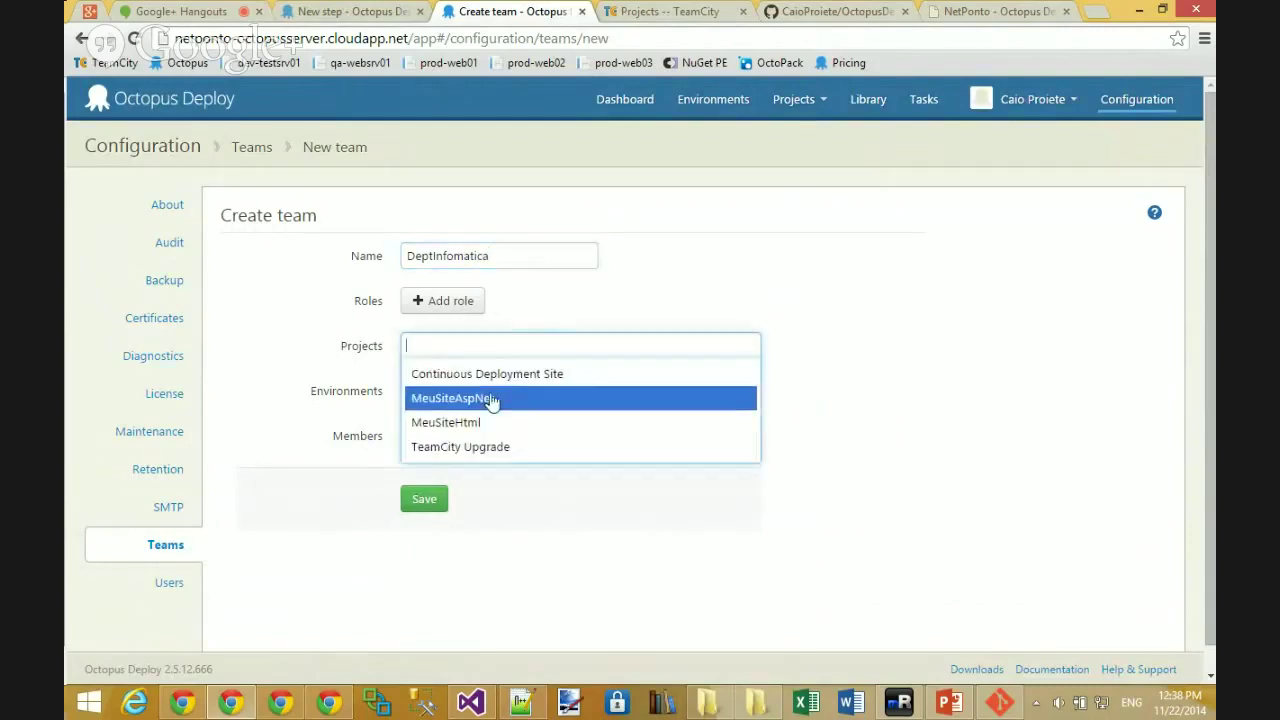
pyautogui.click(489, 400)
pyautogui.click(470, 391)
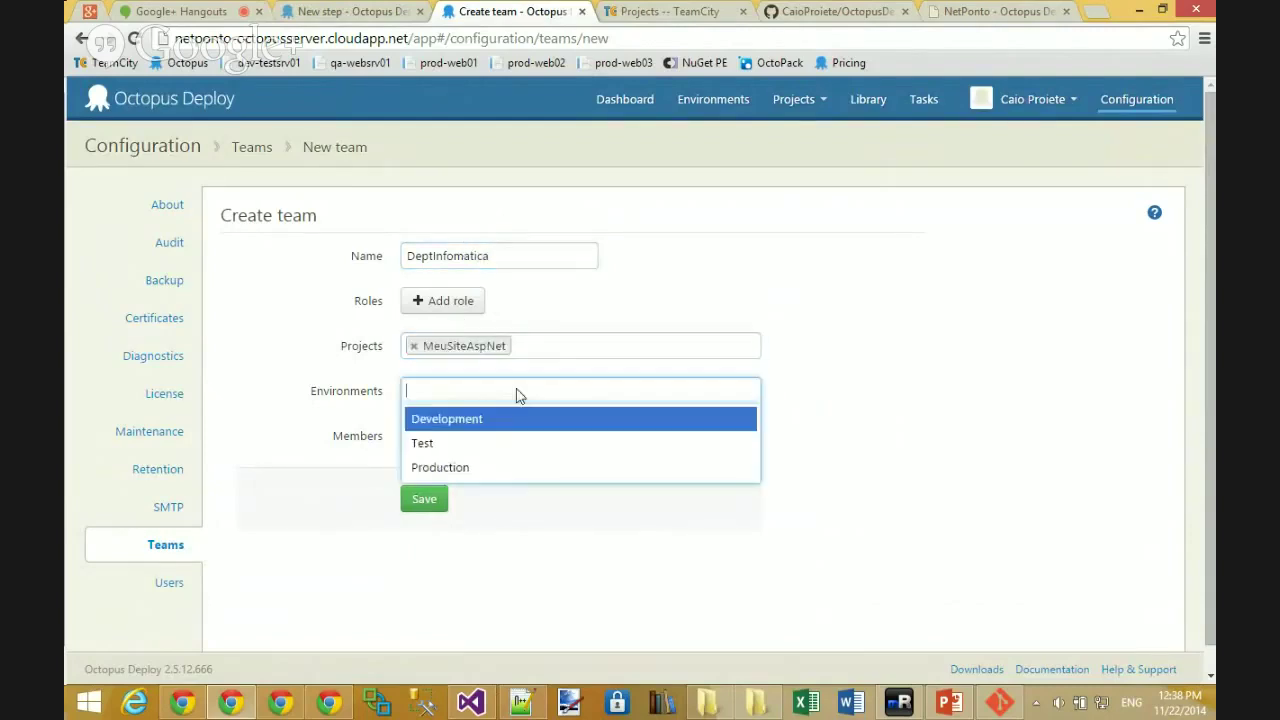
pyautogui.click(500, 424)
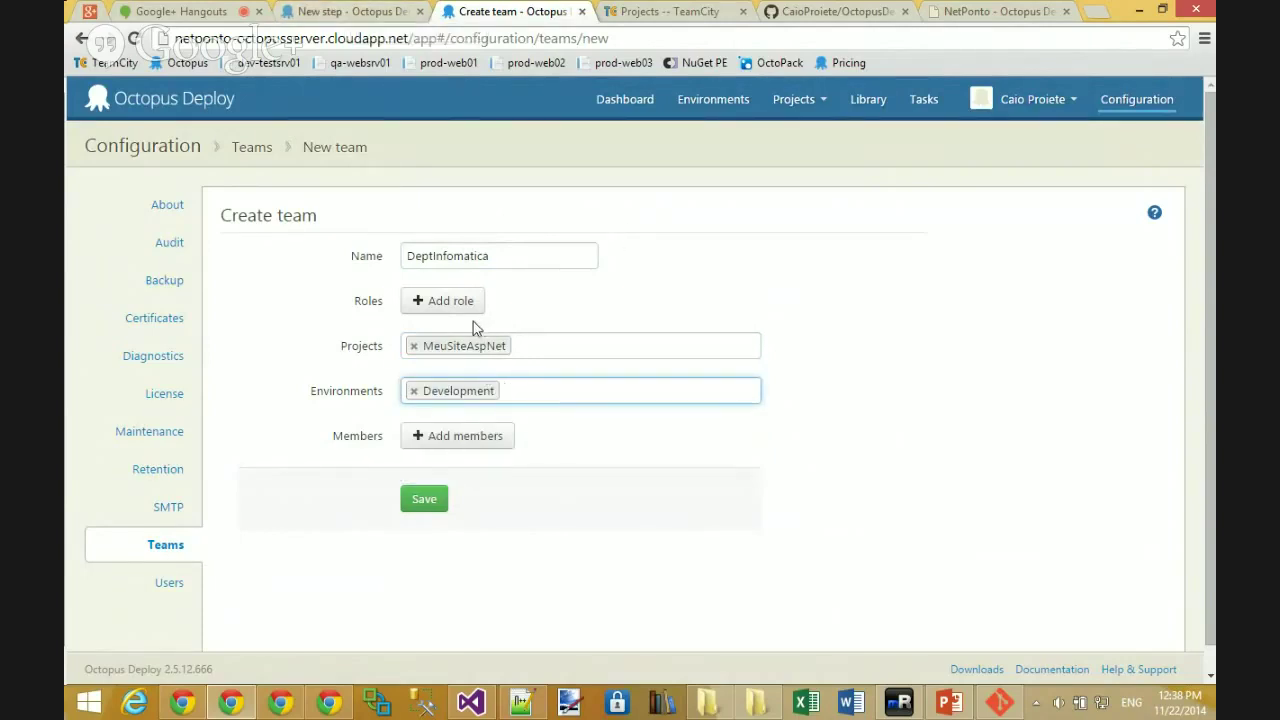
pyautogui.click(358, 12)
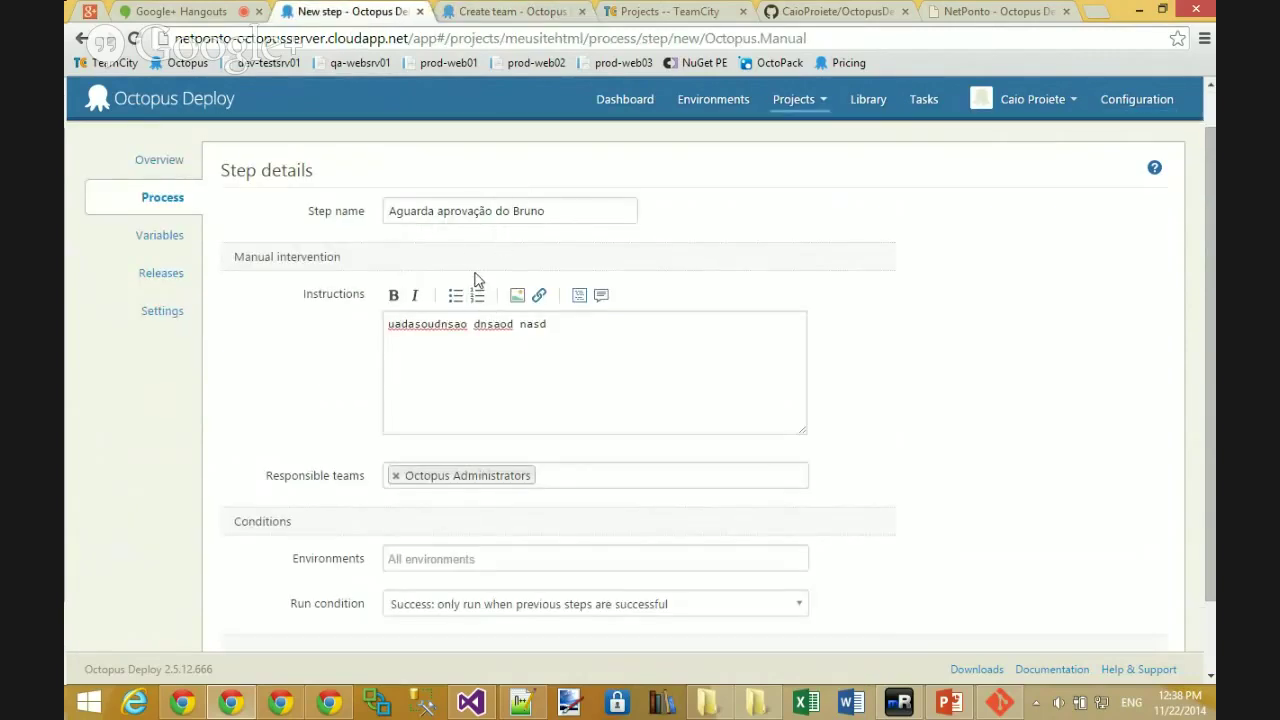
# - Save the approval step and reorder MeuSiteHtml's process so it runs first
pyautogui.scroll(-2, 1210, 300)
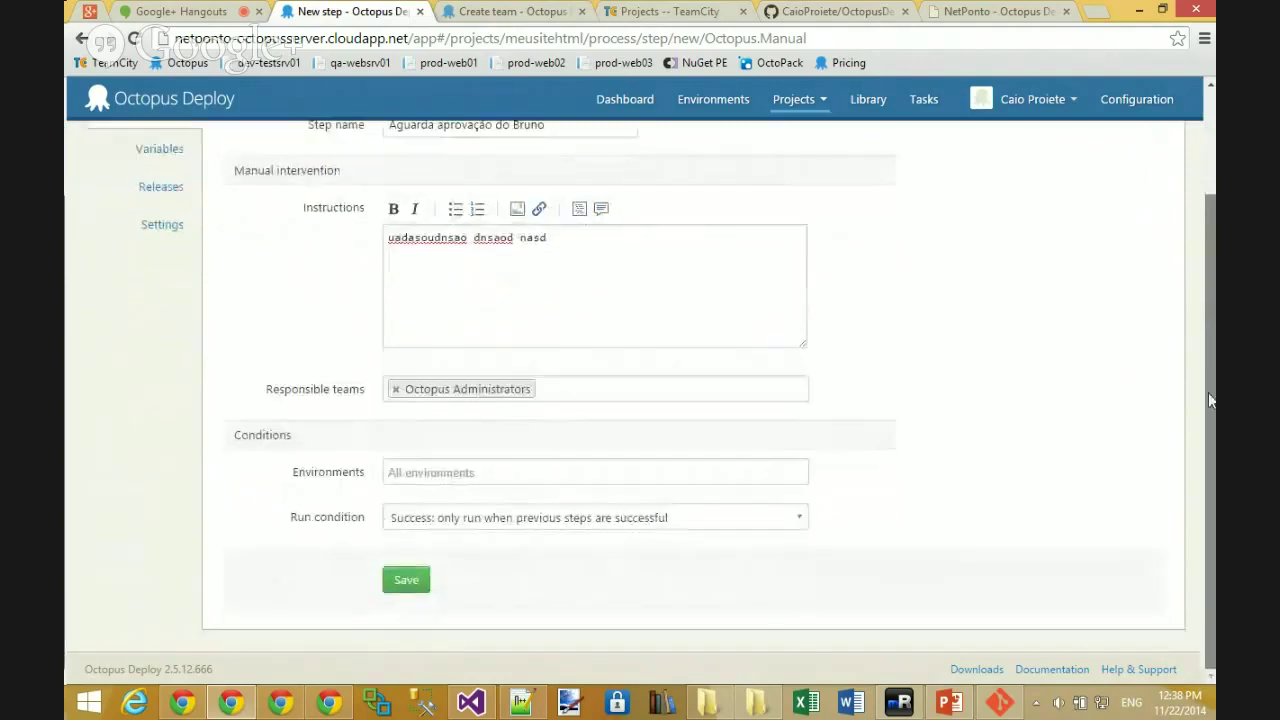
pyautogui.click(410, 582)
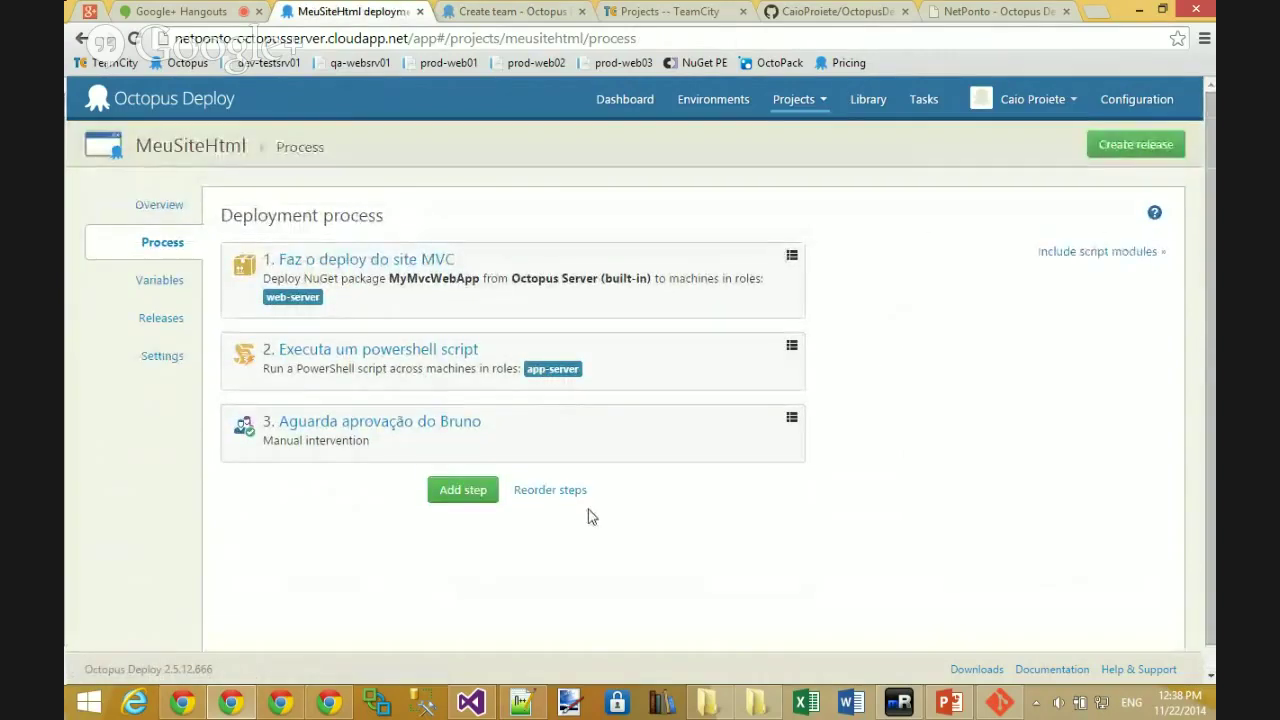
pyautogui.click(566, 497)
pyautogui.moveTo(528, 297); pyautogui.dragTo(531, 251)
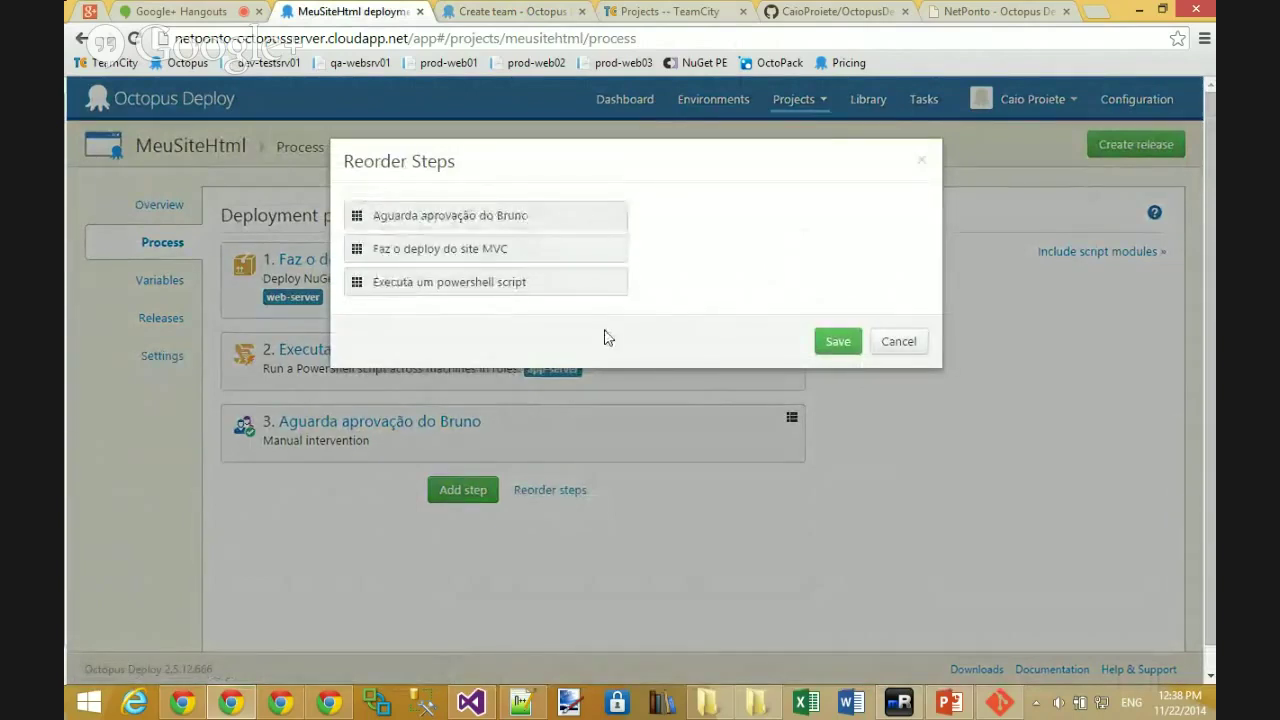
pyautogui.click(825, 343)
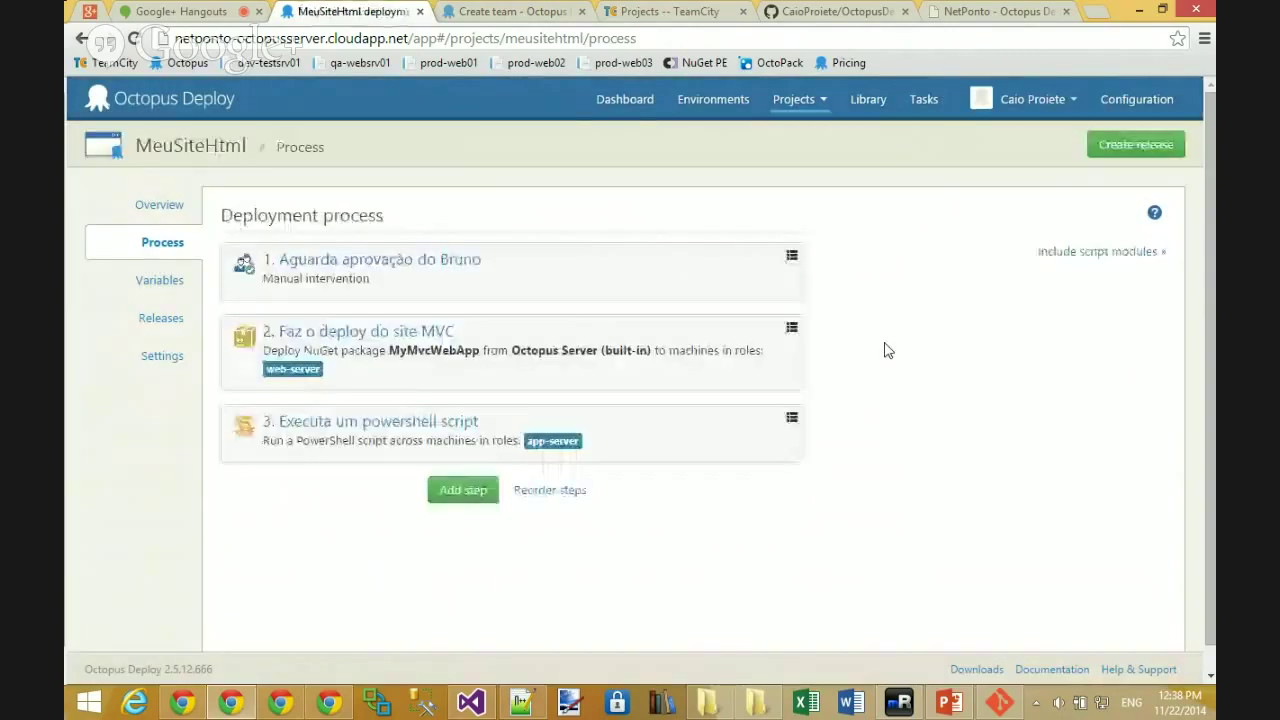
pyautogui.click(1118, 148)
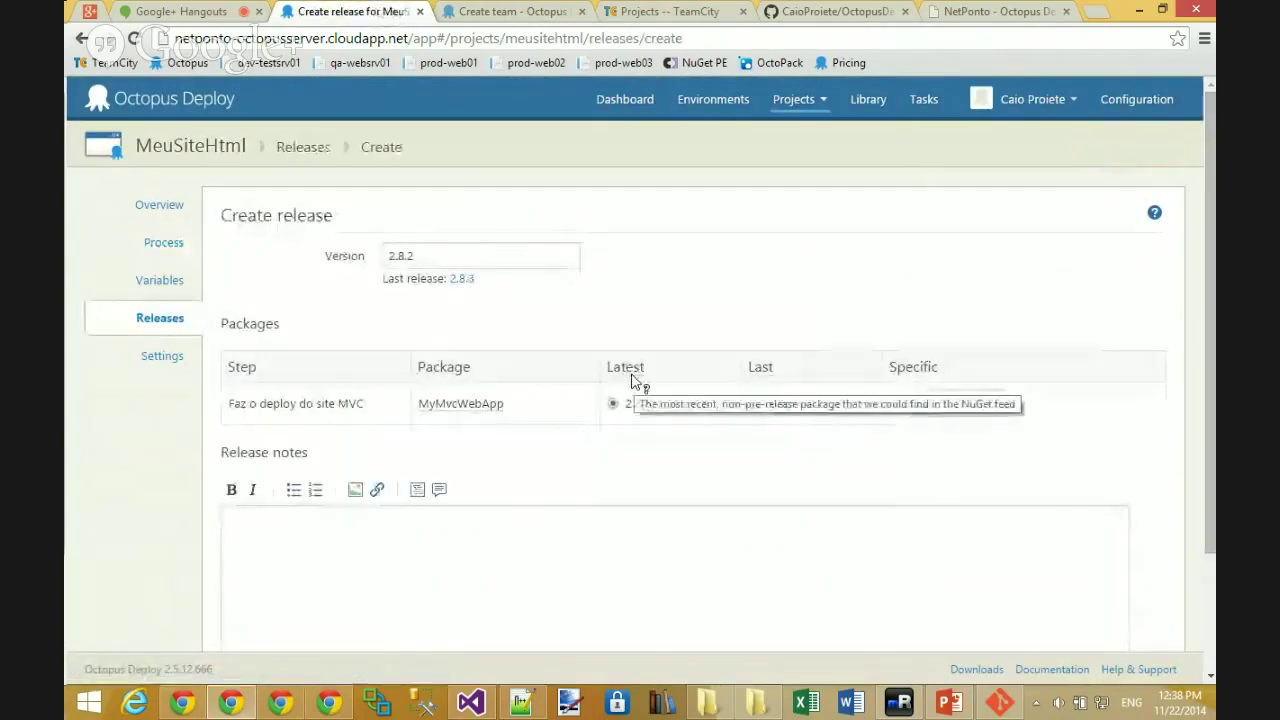
# - Create MeuSiteHtml release with version 2.8.4
pyautogui.click(449, 256)
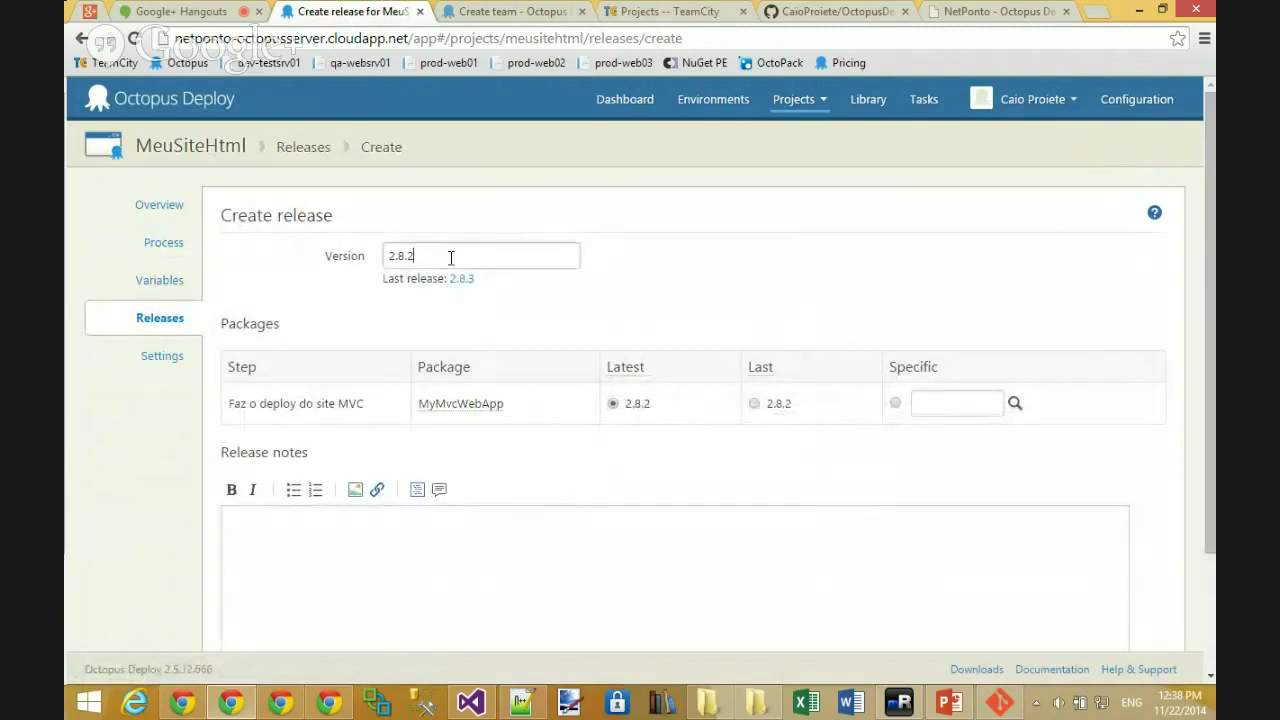
pyautogui.press('BackSpace')
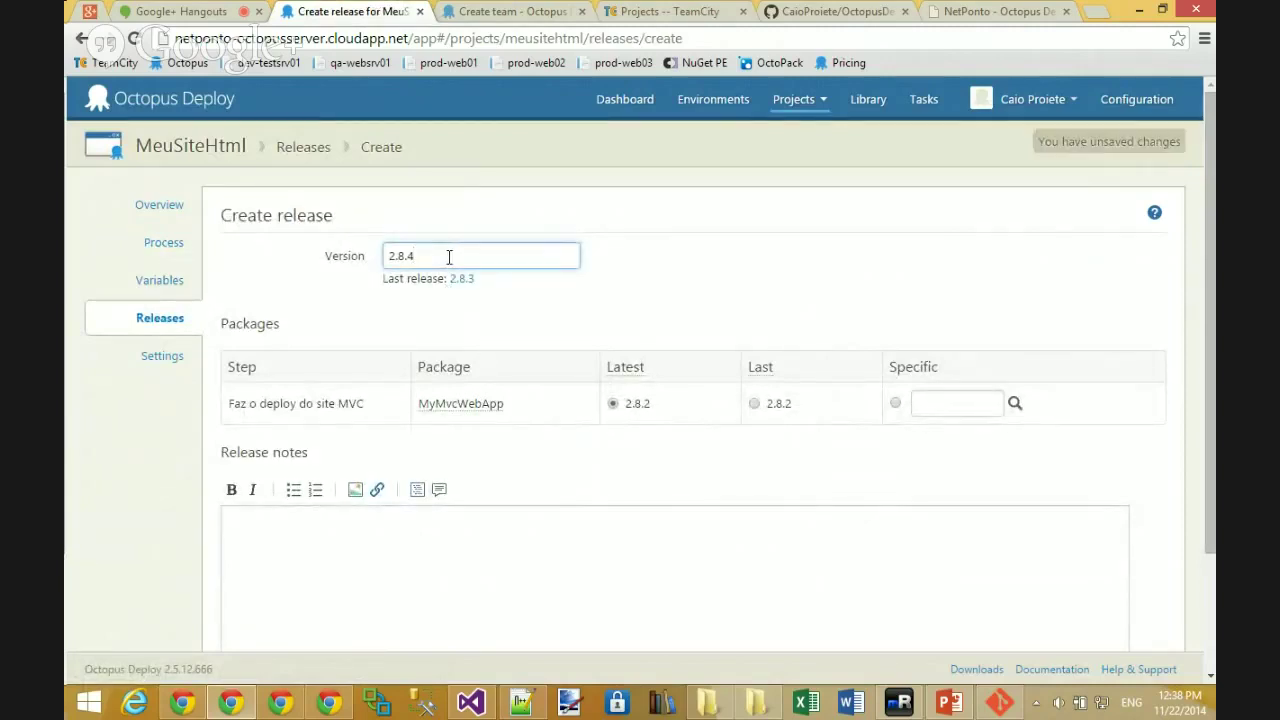
pyautogui.scroll(-2, 500, 400)
pyautogui.click(406, 620)
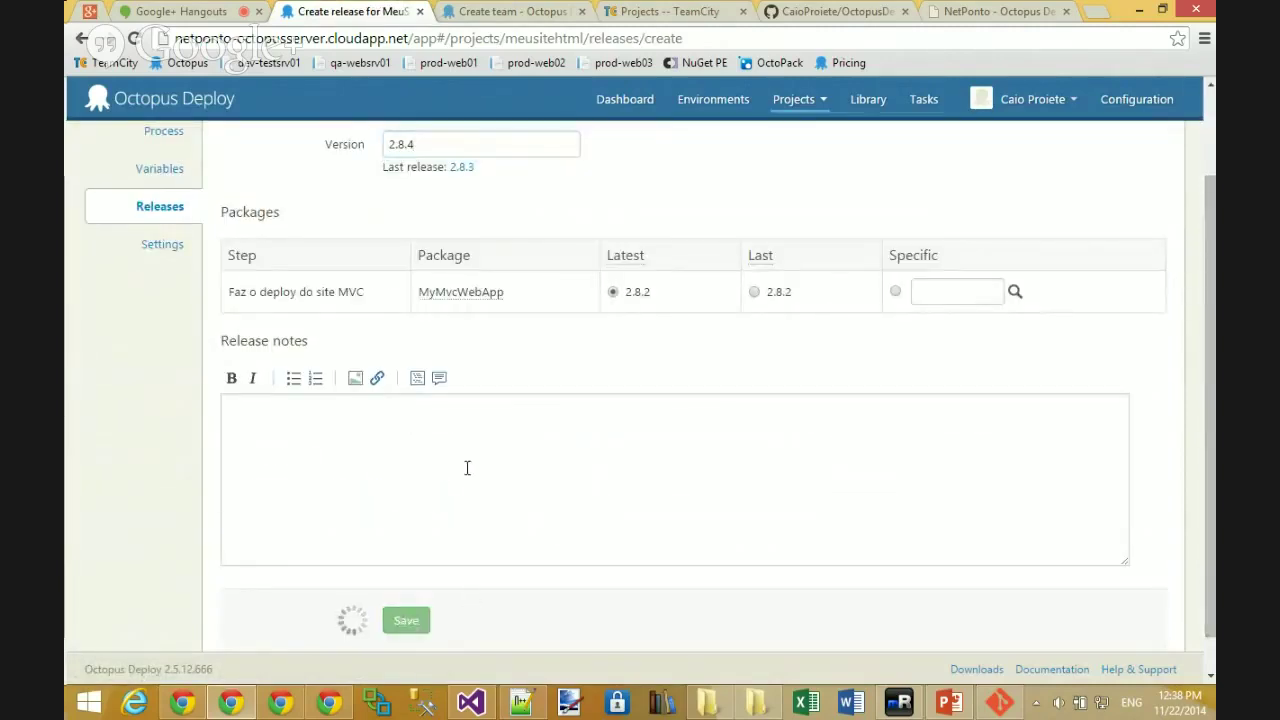
# - Deploy release 2.8.4 to the Development environment
pyautogui.click(447, 258)
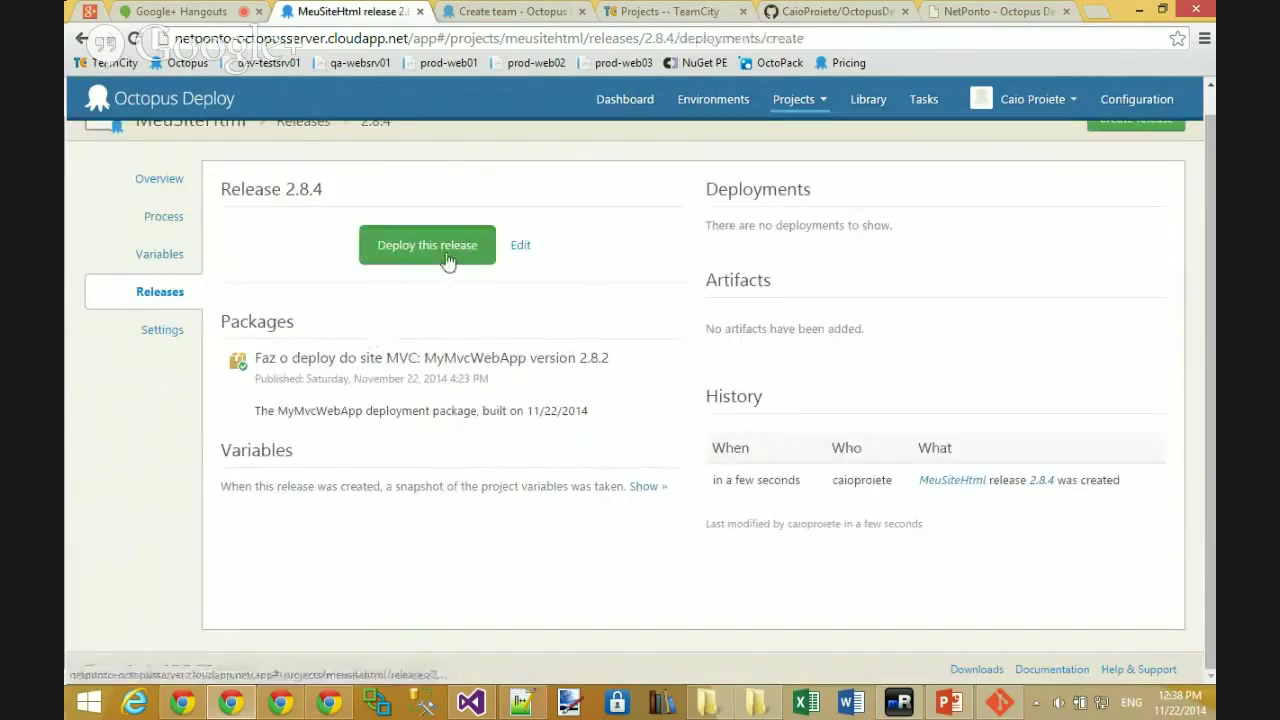
pyautogui.click(437, 232)
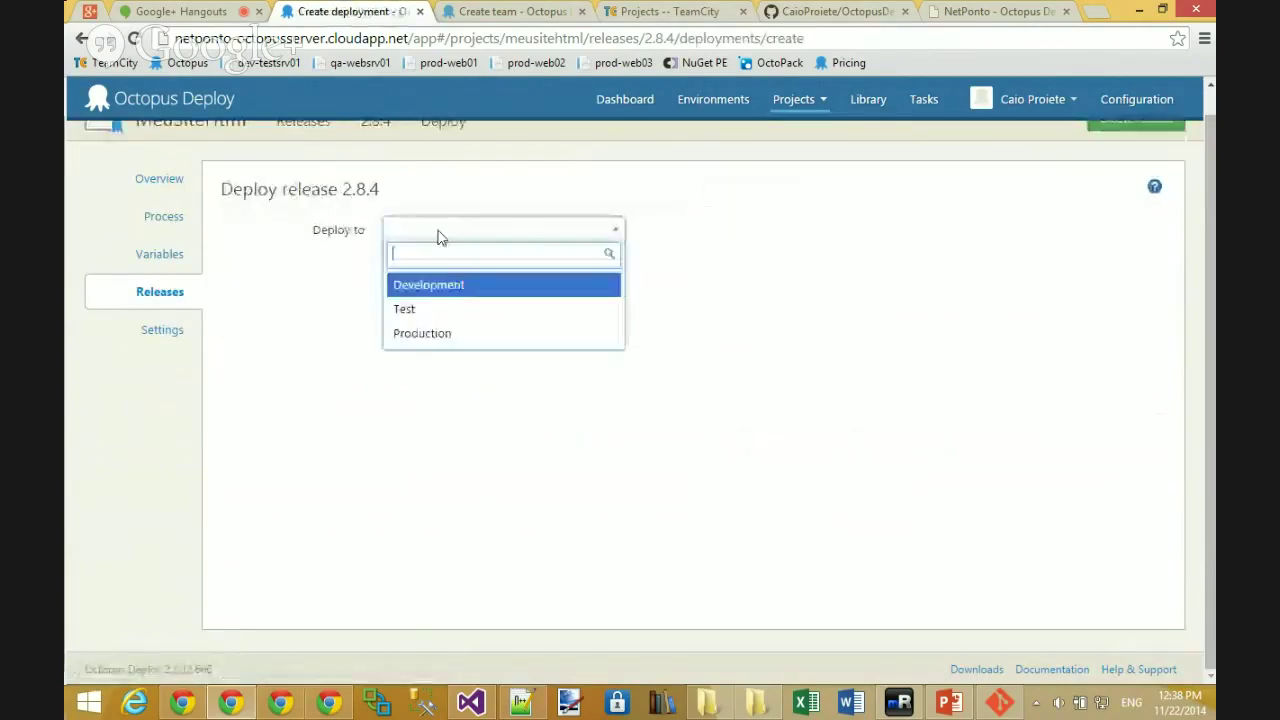
pyautogui.click(425, 289)
pyautogui.click(559, 369)
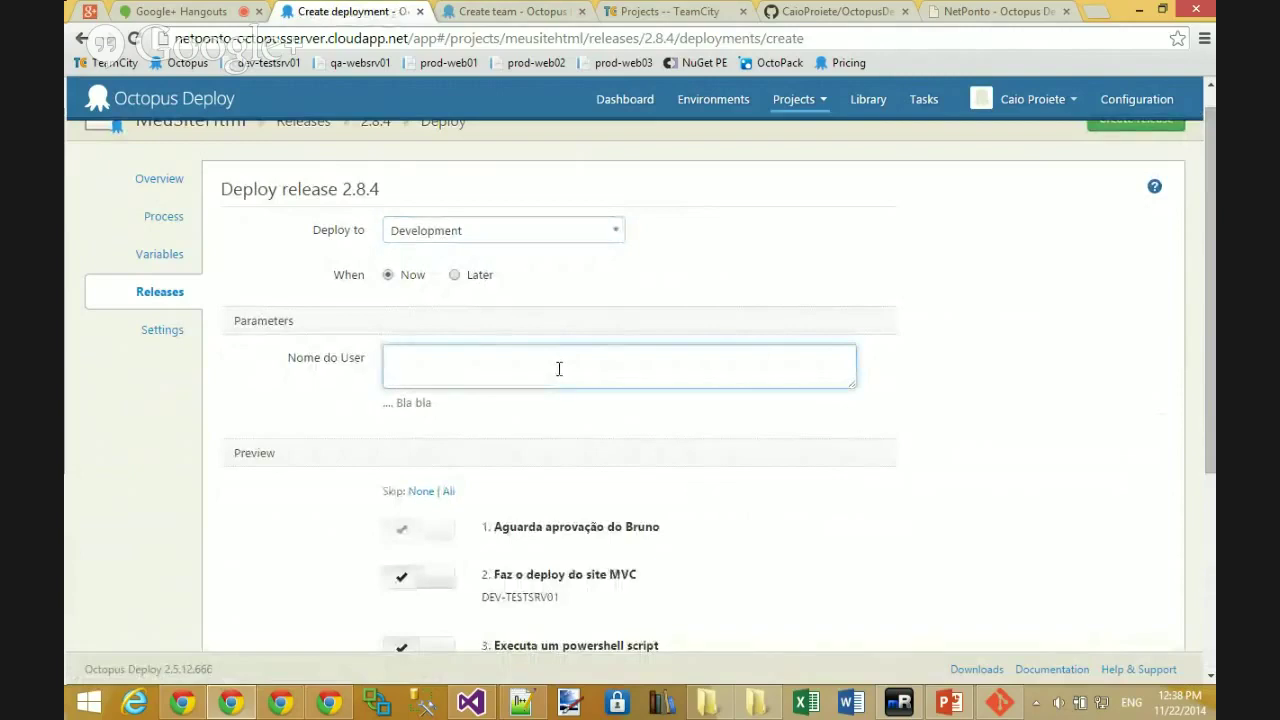
pyautogui.scroll(-3, 937, 423)
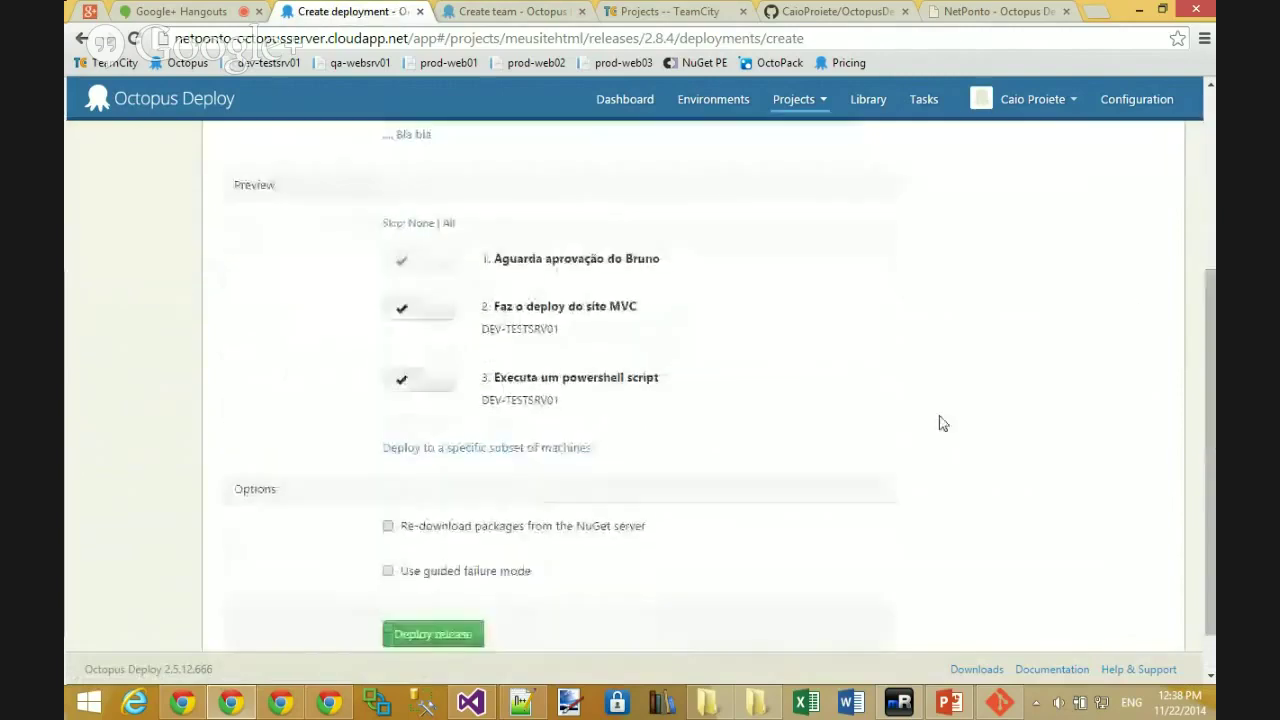
pyautogui.moveTo(660, 258); pyautogui.dragTo(514, 262)
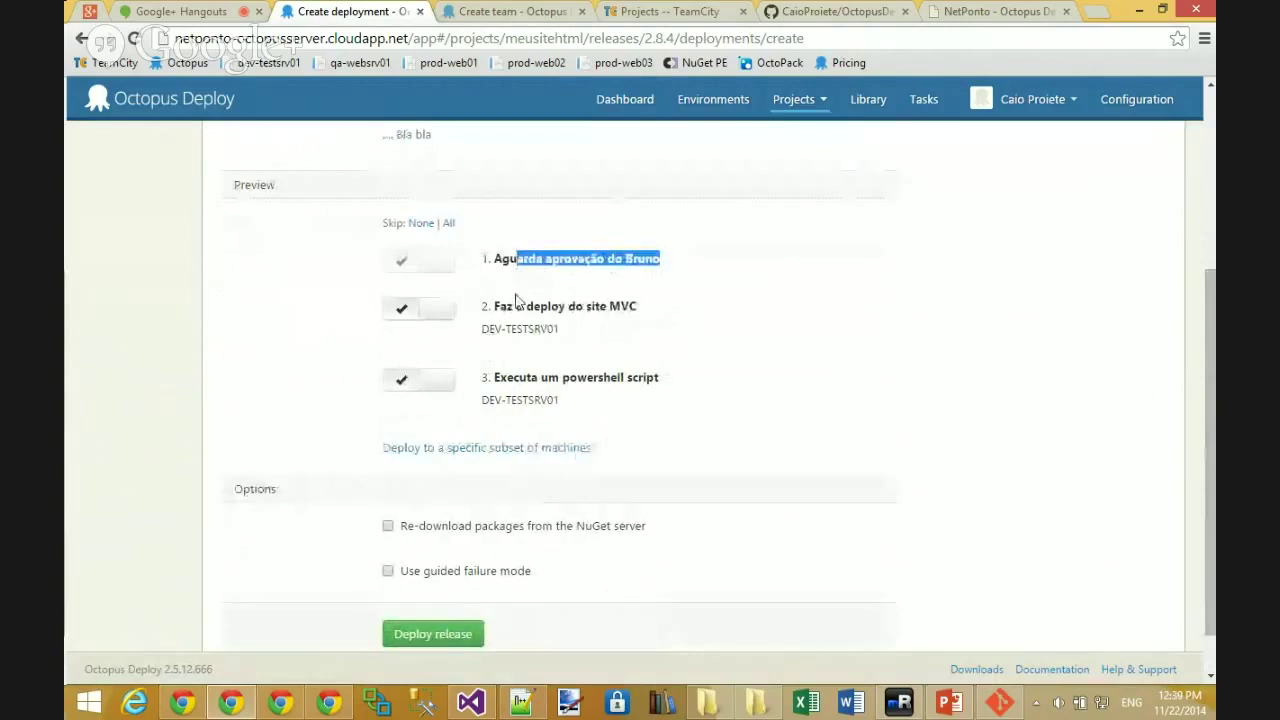
pyautogui.click(430, 632)
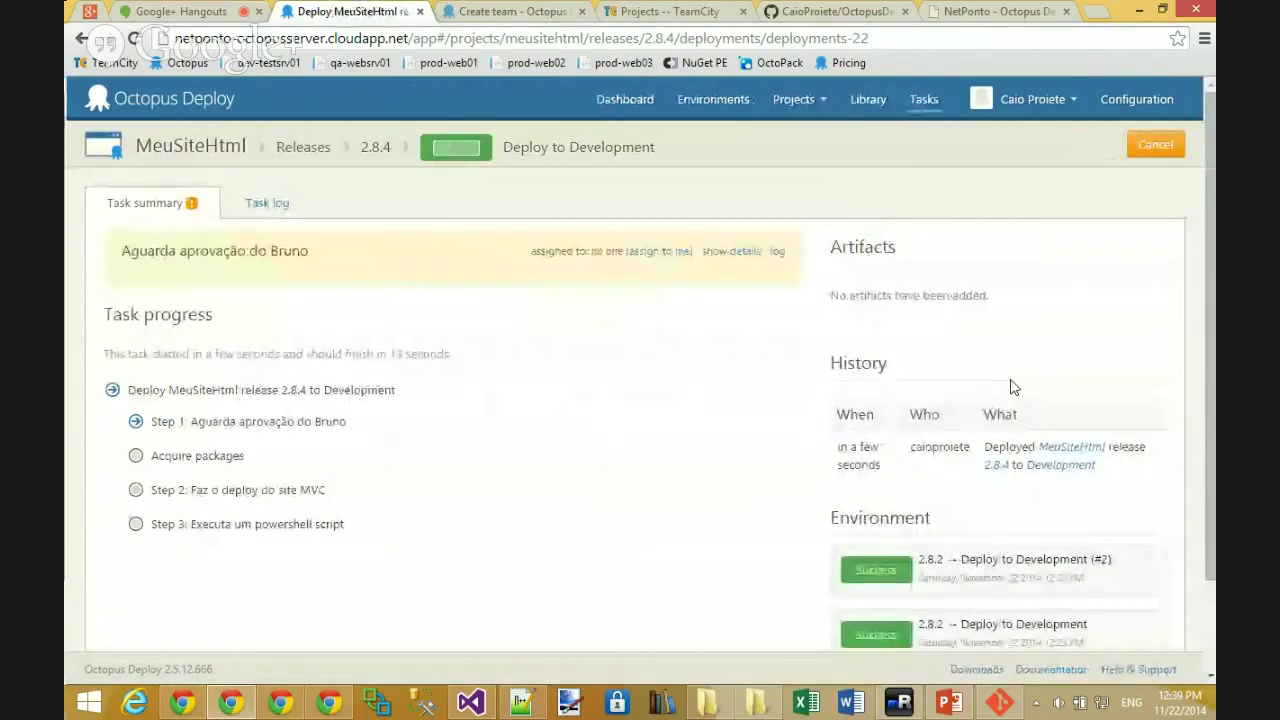
# - Assign the pending approval to yourself, add the note 'Aprovado' and proceed
pyautogui.moveTo(315, 252); pyautogui.dragTo(200, 252)
pyautogui.click(233, 285)
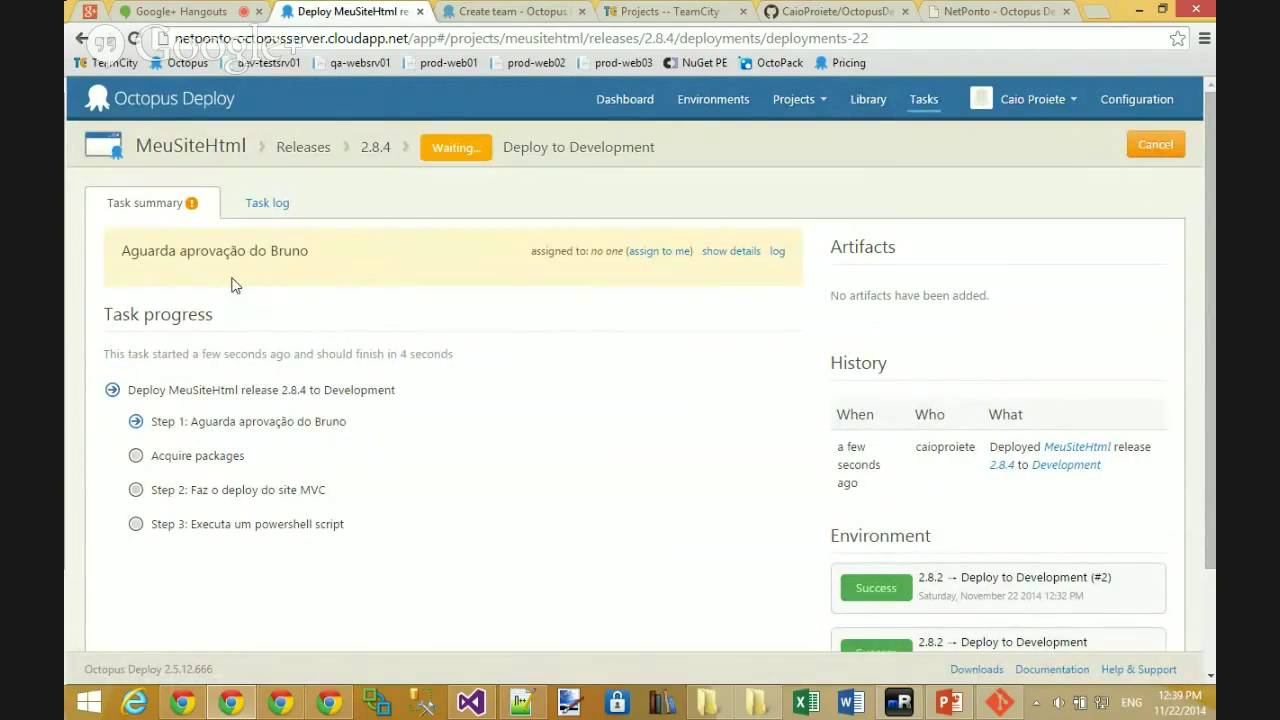
pyautogui.click(655, 255)
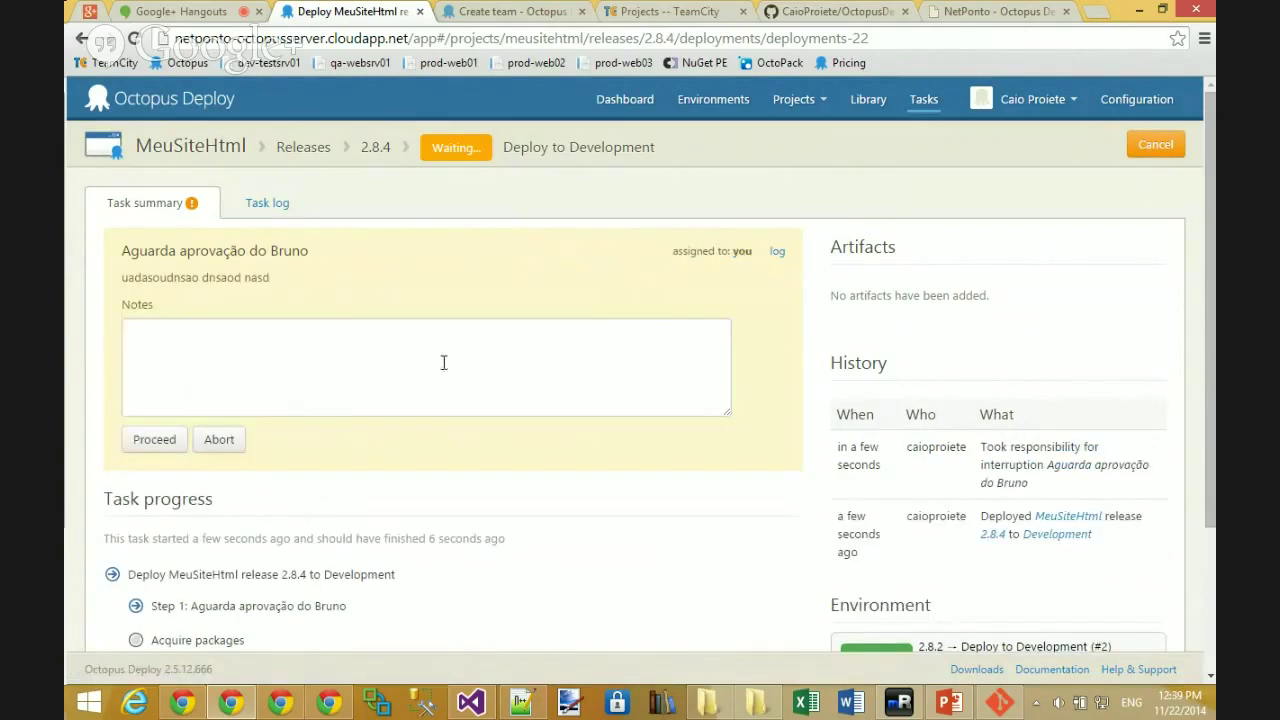
pyautogui.click(454, 349)
pyautogui.write('App')
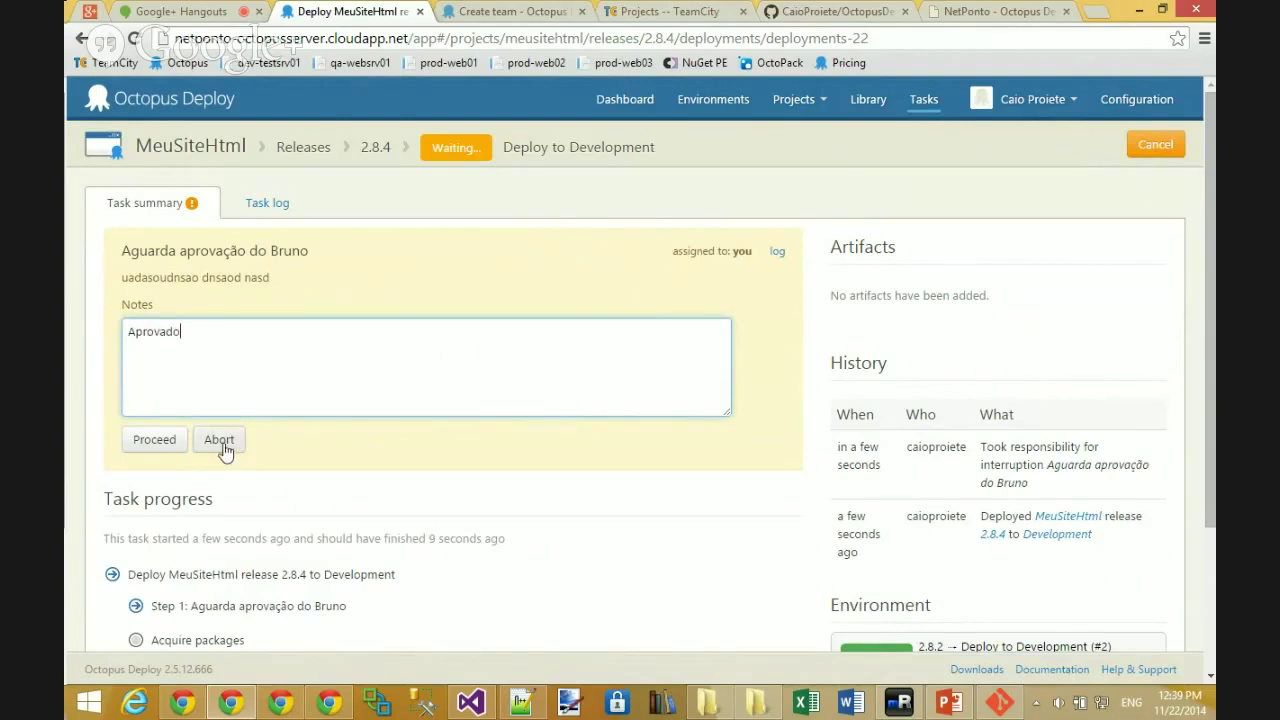
pyautogui.click(146, 447)
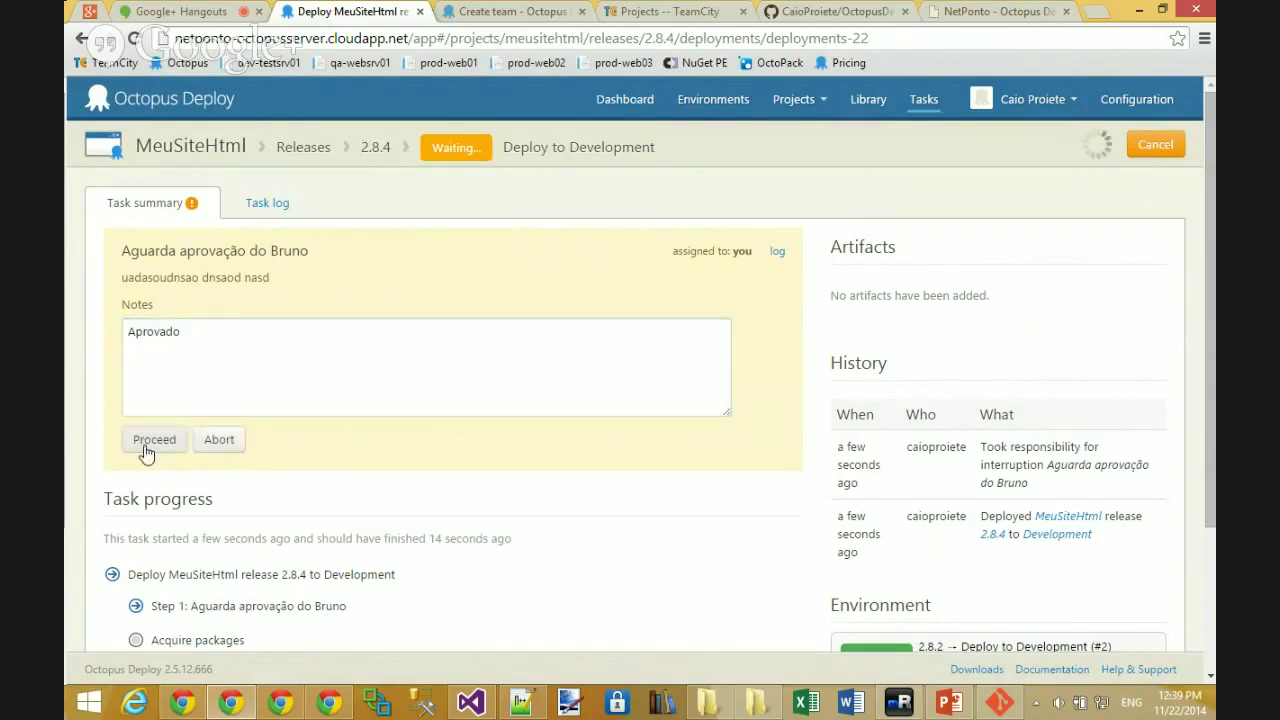
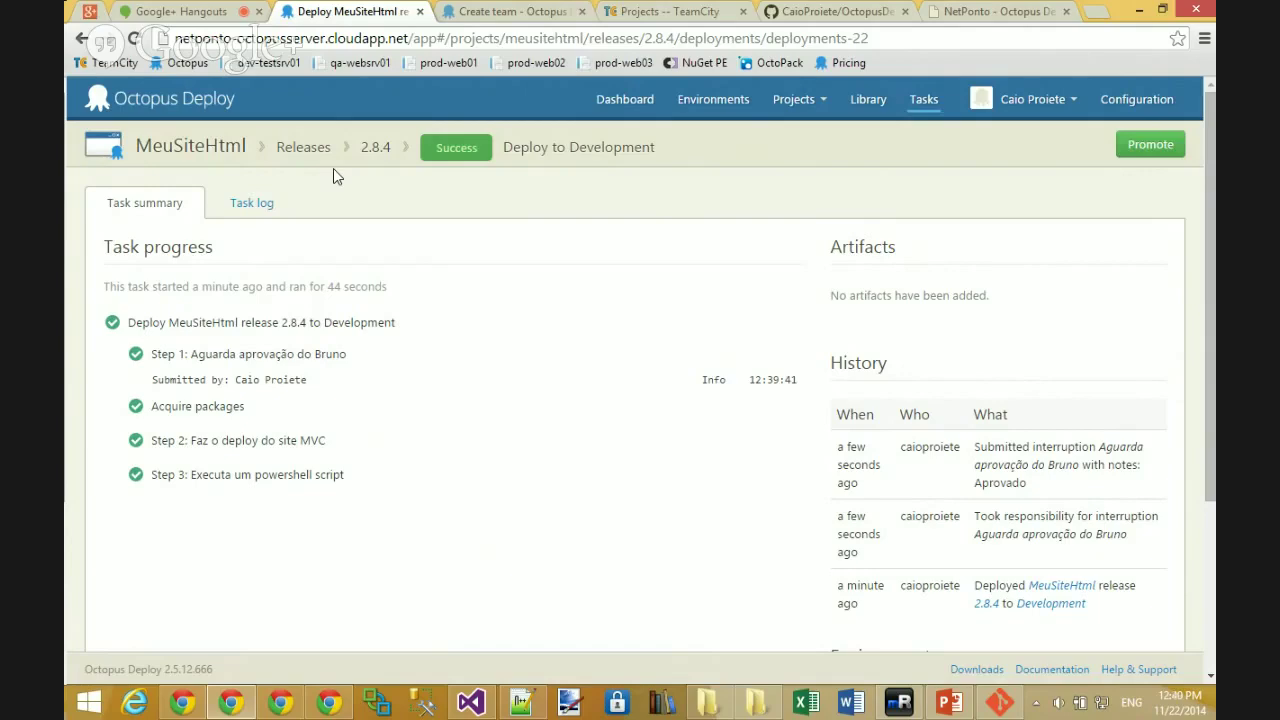
# - Briefly run the presentation slide show, then return to the Octopus Deploy browser window
pyautogui.click(958, 712)
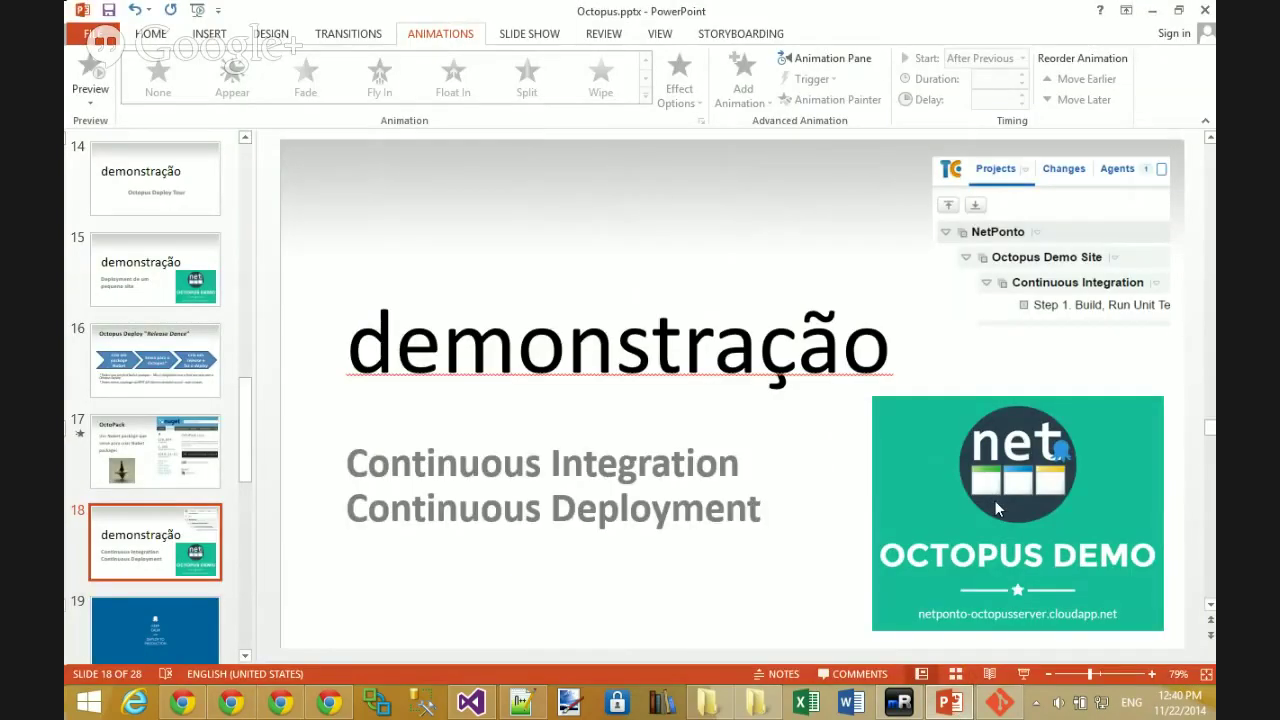
pyautogui.hotkey('shift', 'F5')
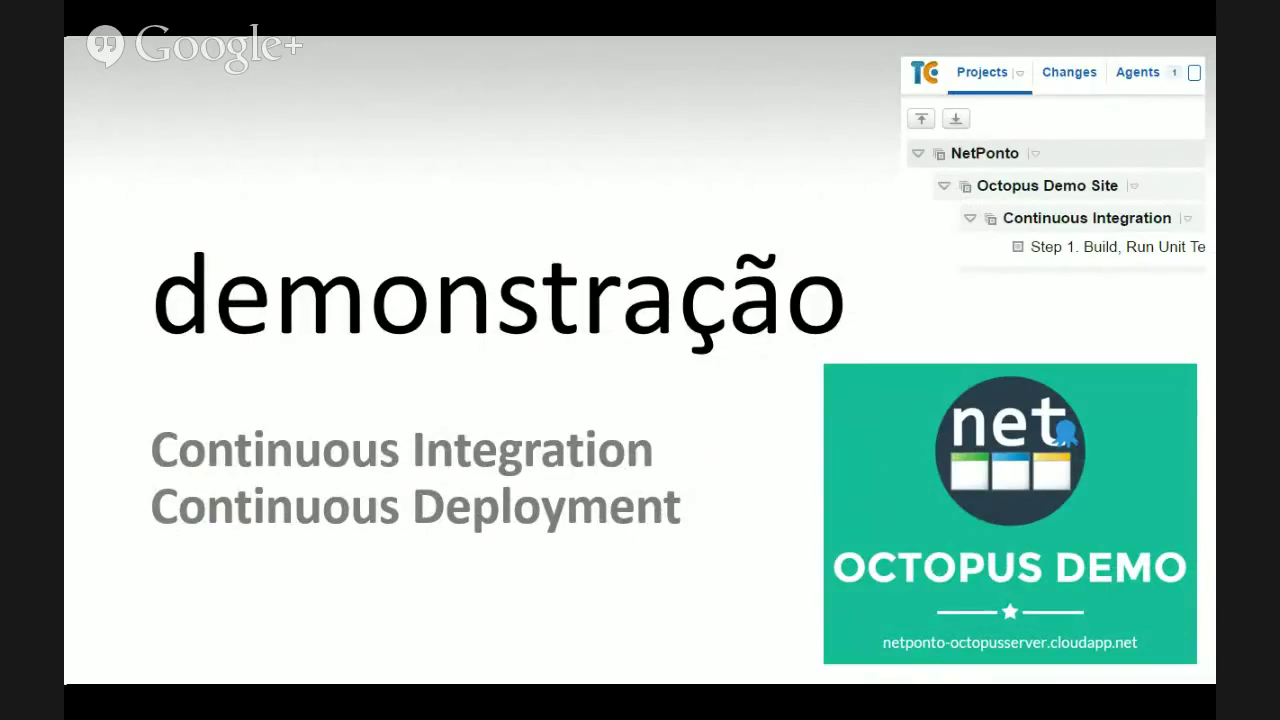
pyautogui.press('Escape')
pyautogui.hotkey('alt', 'Tab')
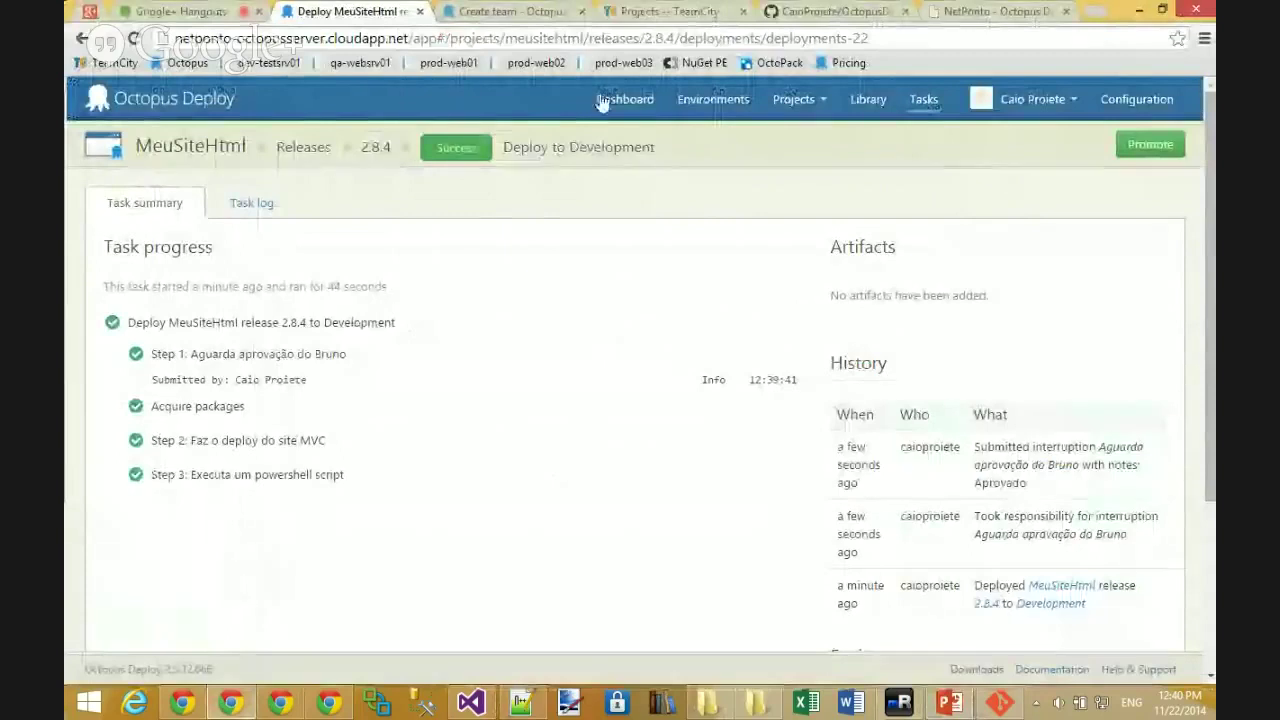
# - Open the MeuSiteHtml project in a new tab and start deploying release 2.8.4
pyautogui.click(604, 100)
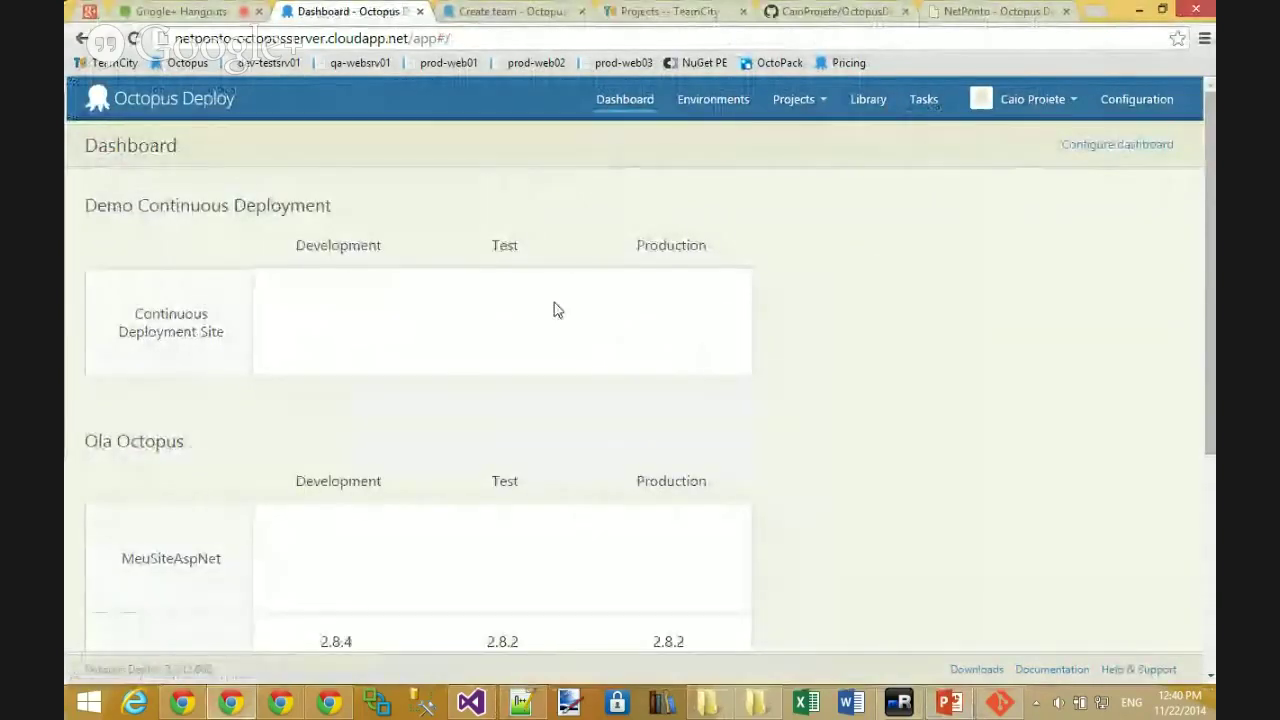
pyautogui.scroll(-1, 350, 447)
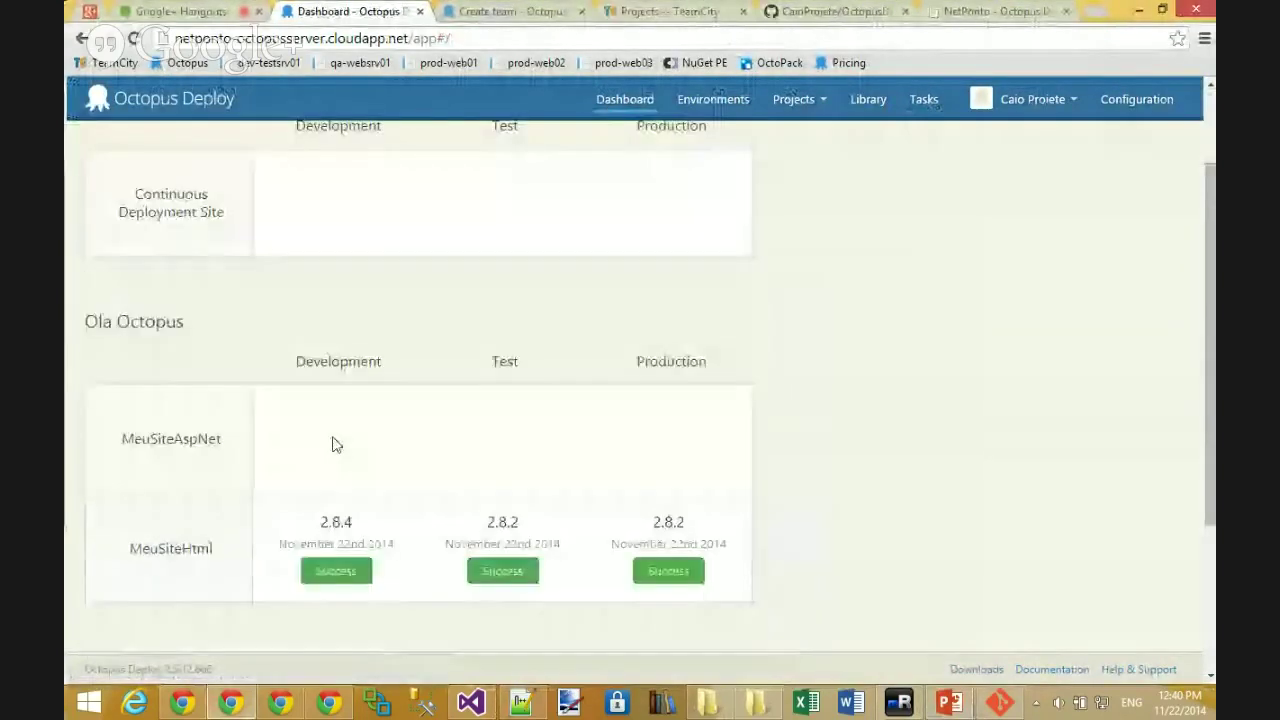
pyautogui.middleClick(183, 560)
pyautogui.hotkey('ctrl', 'Tab')
pyautogui.hotkey('ctrl', 'Tab')
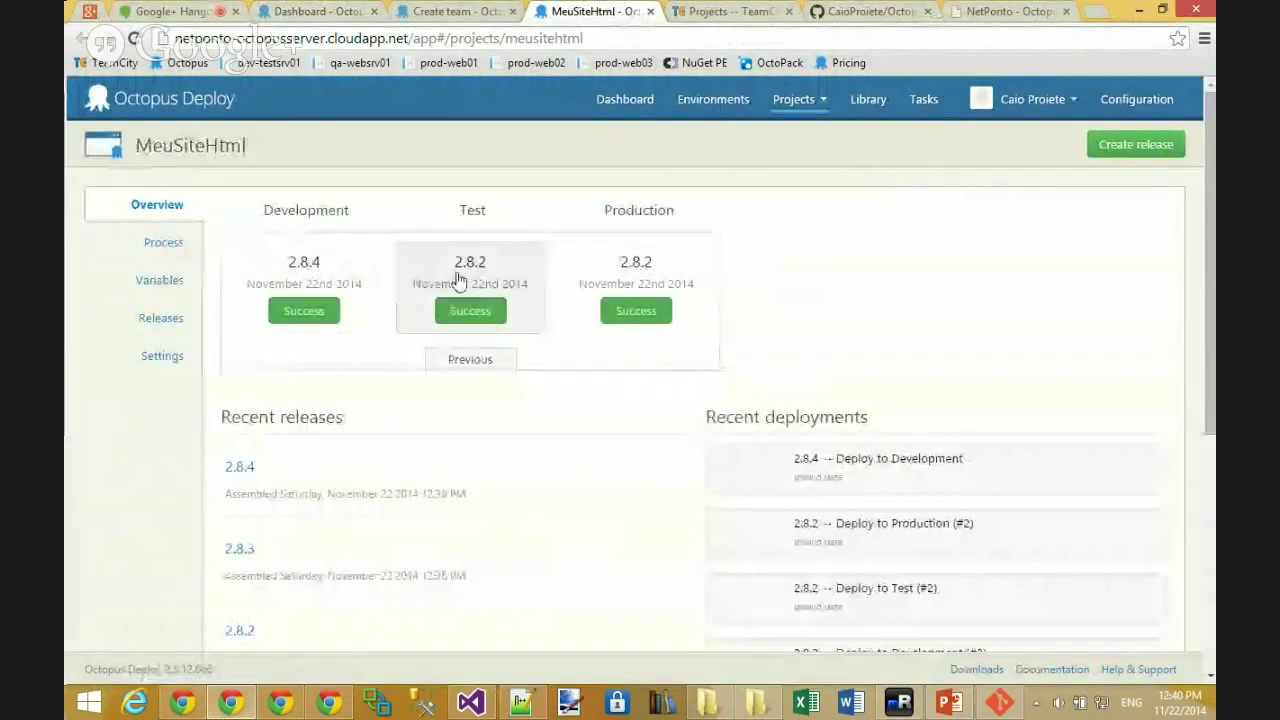
pyautogui.click(385, 255)
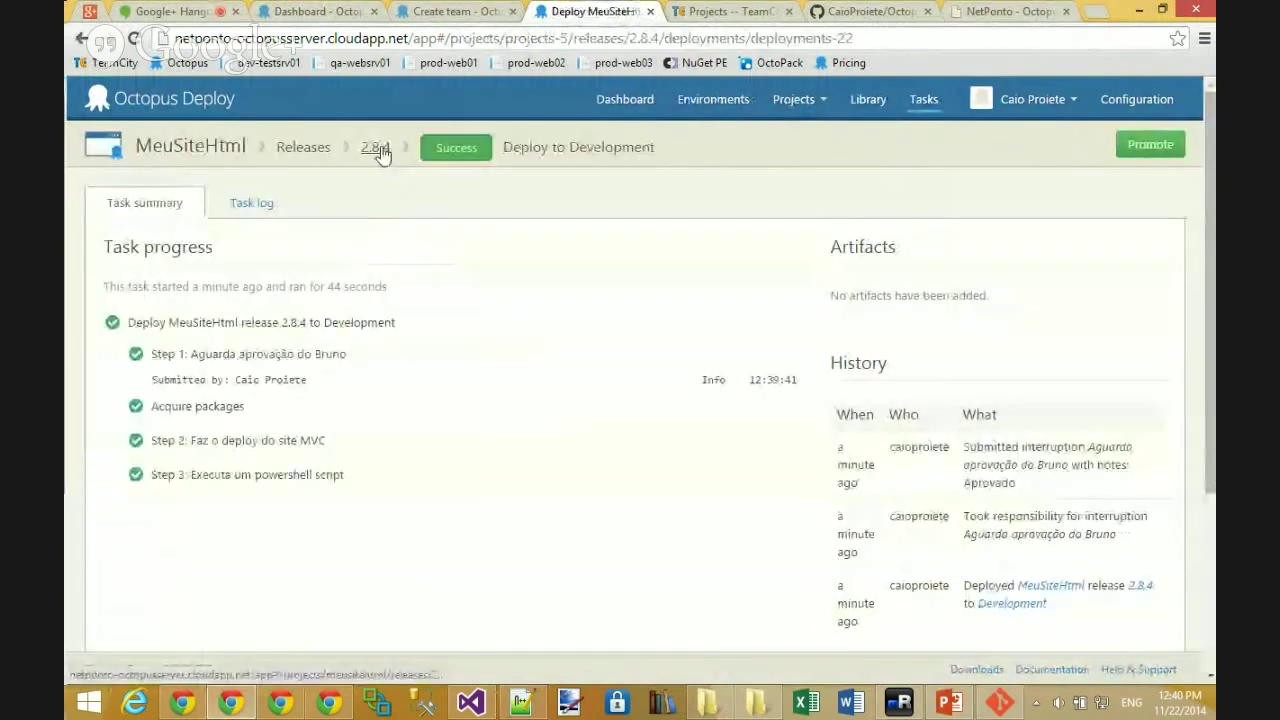
pyautogui.click(383, 151)
pyautogui.click(435, 277)
# - Deploy release 2.8.4 to Production with the Nome do User parameter set to 'asdf'
pyautogui.click(420, 262)
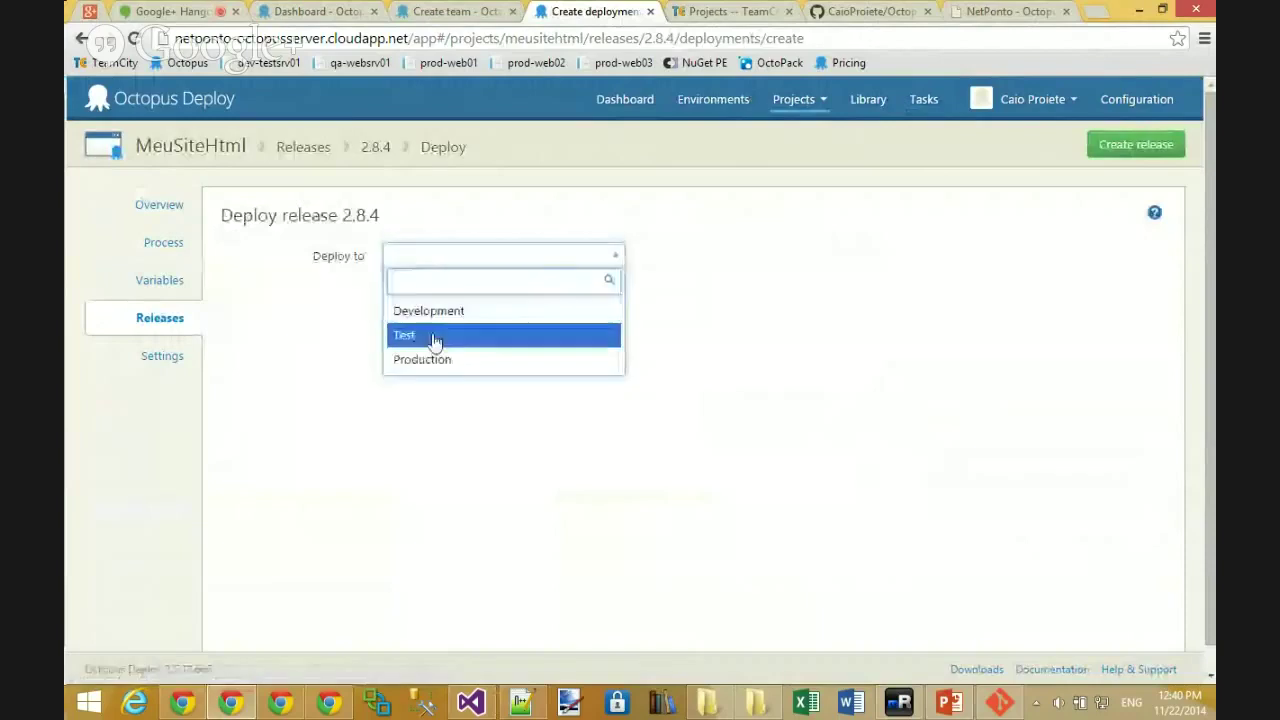
pyautogui.click(435, 362)
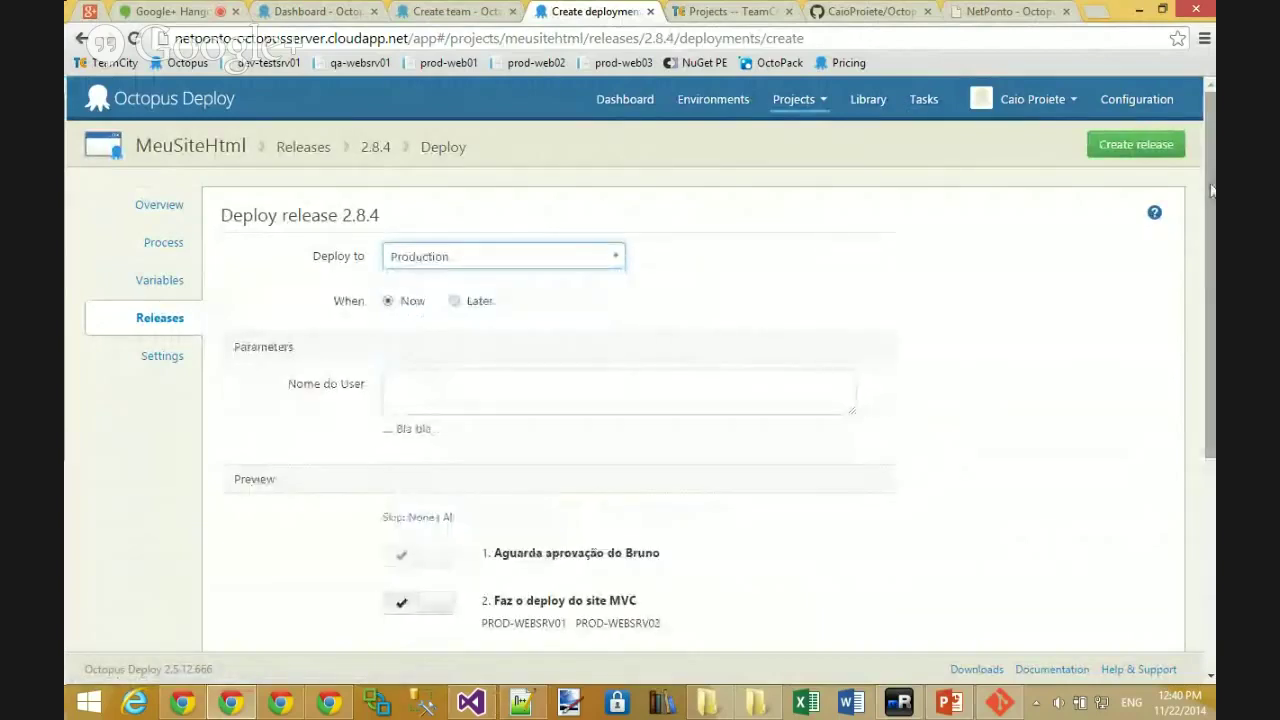
pyautogui.moveTo(1204, 200); pyautogui.dragTo(1204, 290)
pyautogui.click(517, 250)
pyautogui.write('asdf')
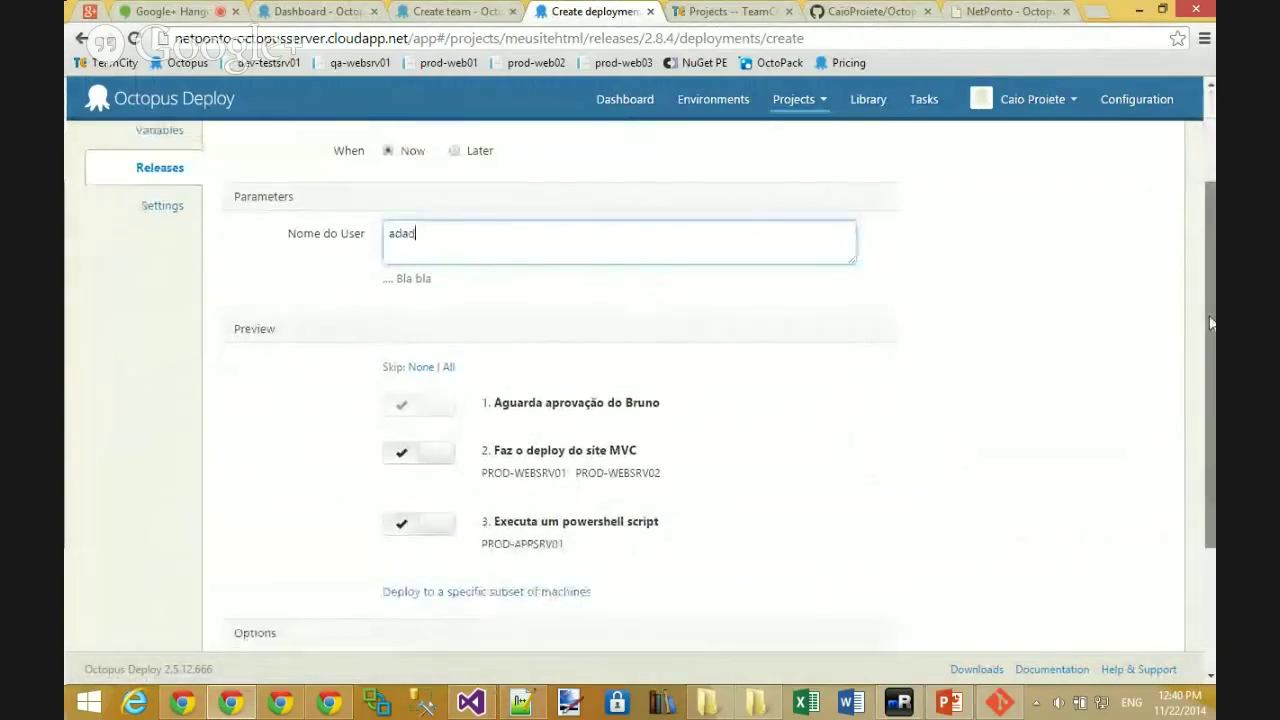
pyautogui.scroll(-3, 478, 568)
pyautogui.click(478, 568)
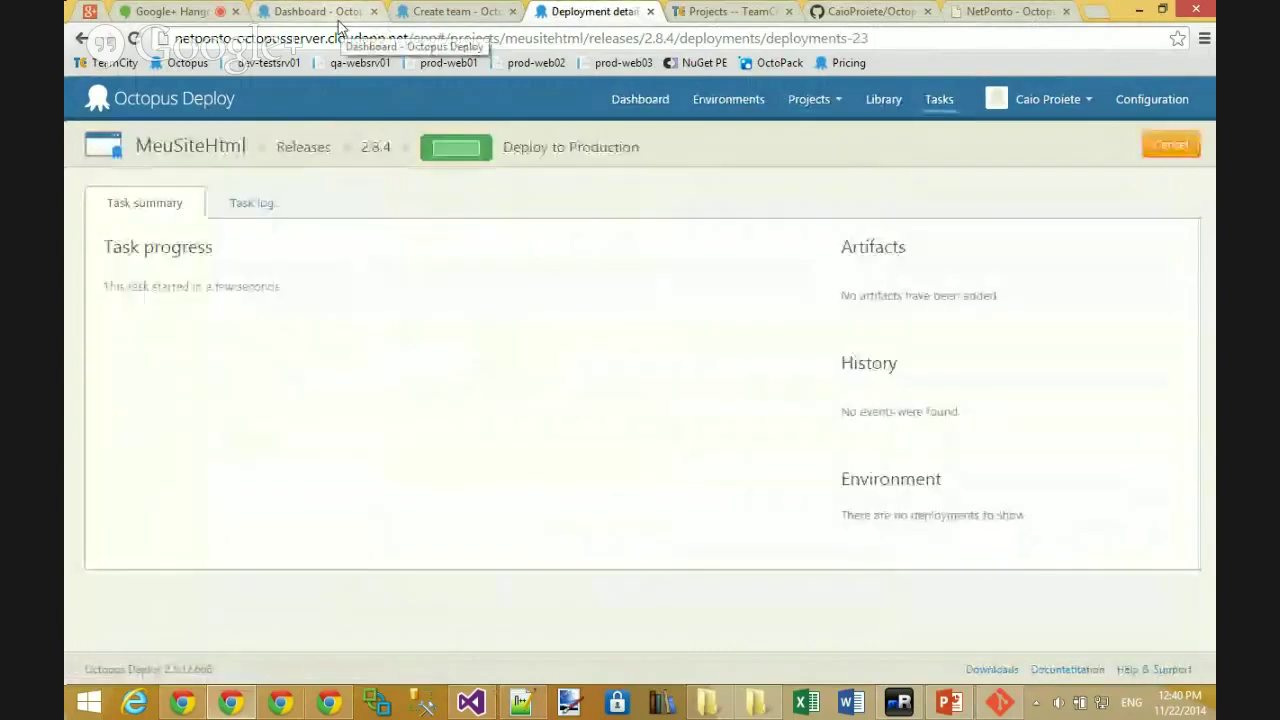
pyautogui.click(338, 13)
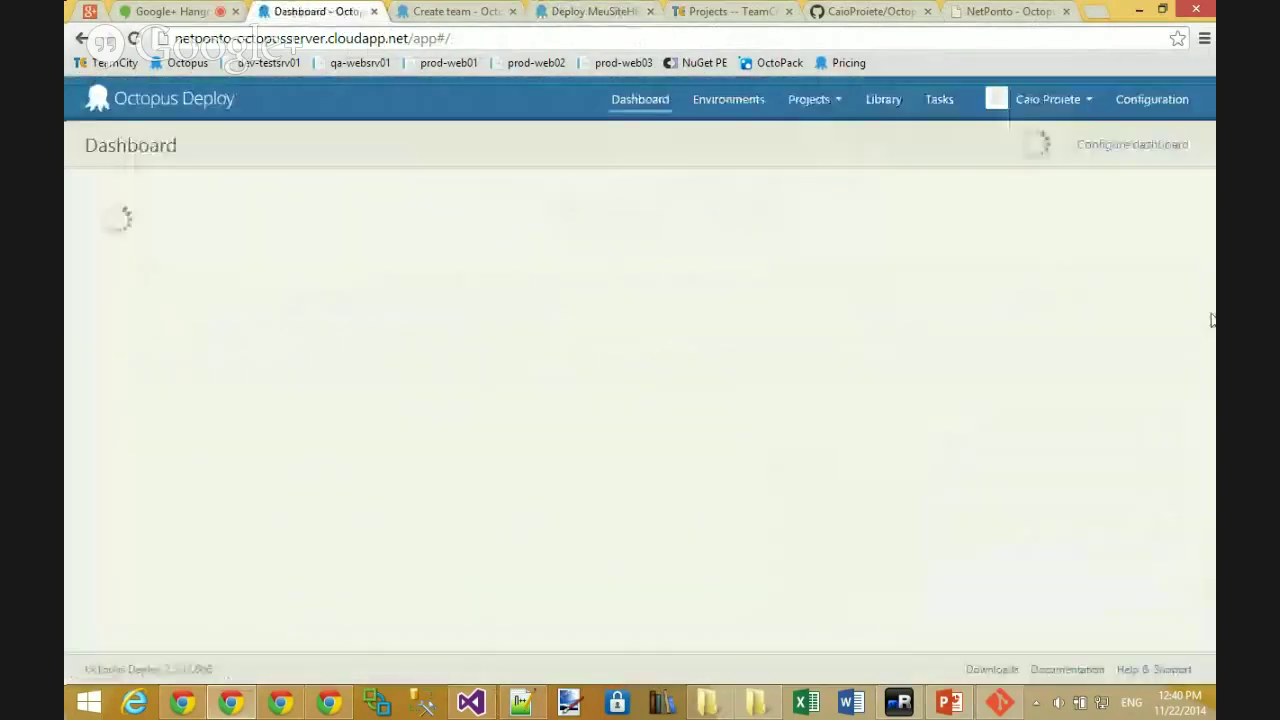
# - Reload the dashboard and open MeuSiteHtml 2.8.4's Production task waiting for manual intervention
pyautogui.scroll(-2, 1210, 320)
pyautogui.moveTo(680, 491)
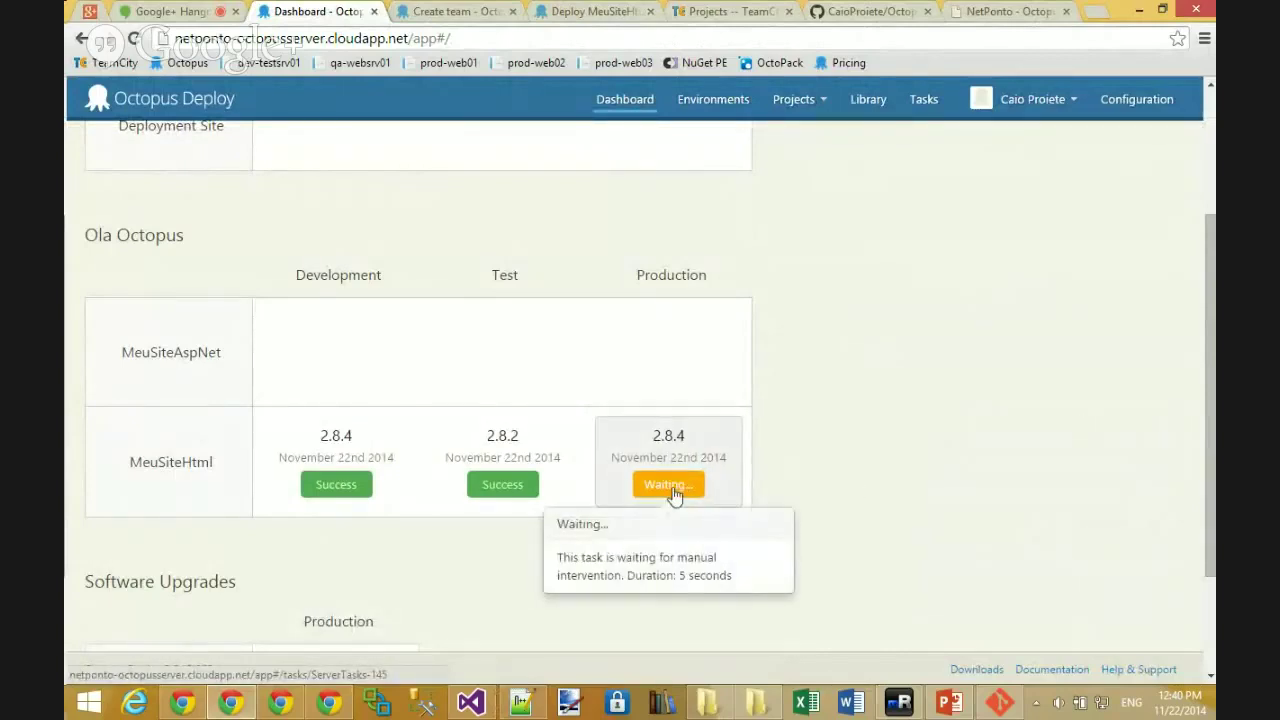
pyautogui.press('F5')
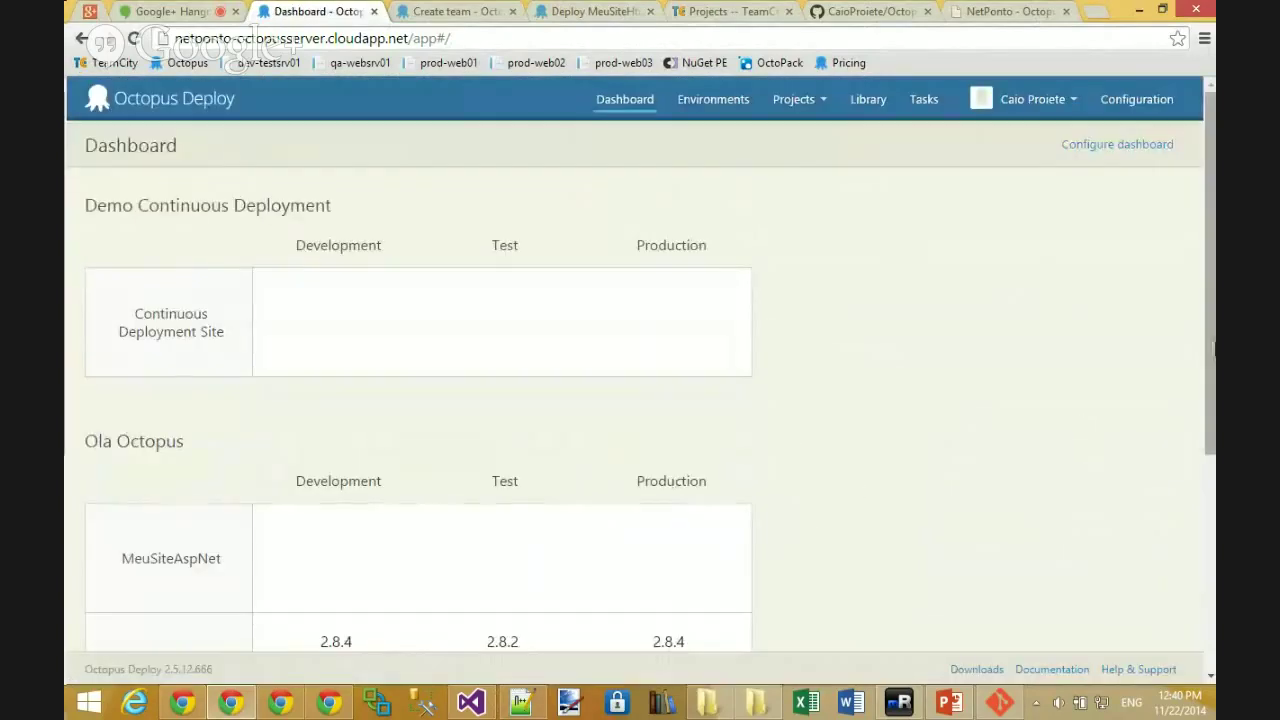
pyautogui.scroll(-2, 1205, 420)
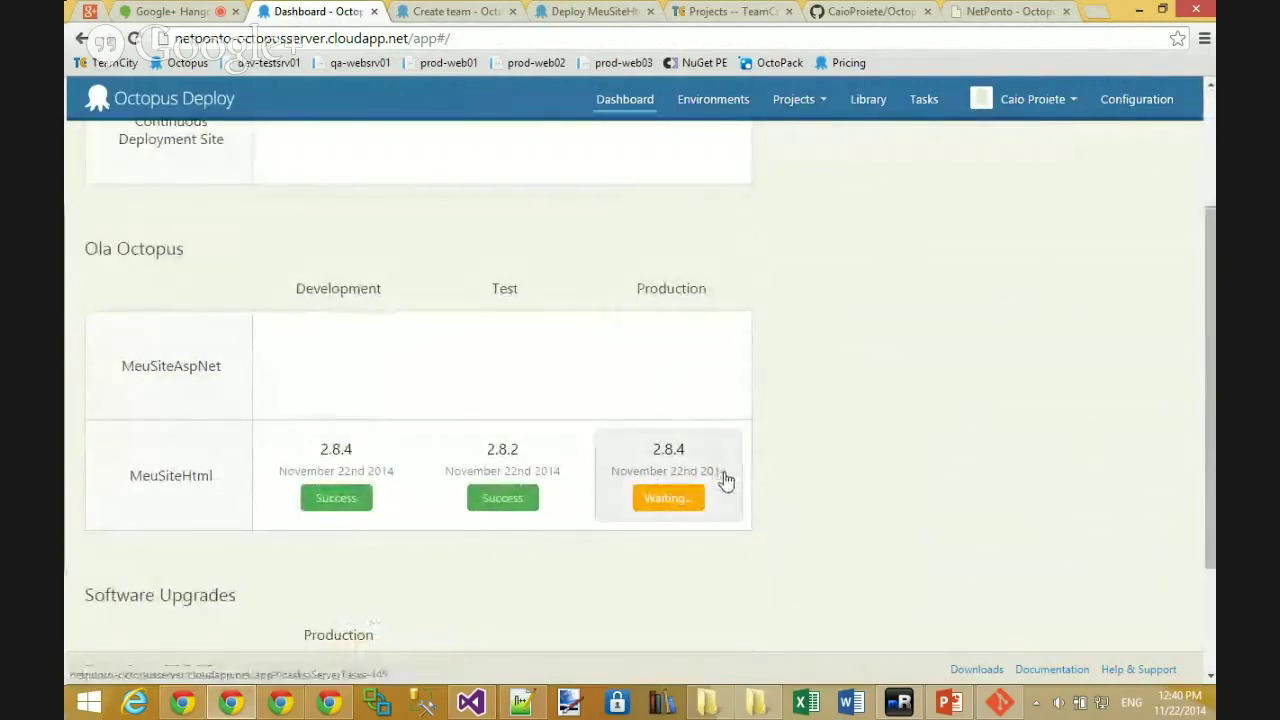
pyautogui.moveTo(1214, 456); pyautogui.dragTo(1188, 424)
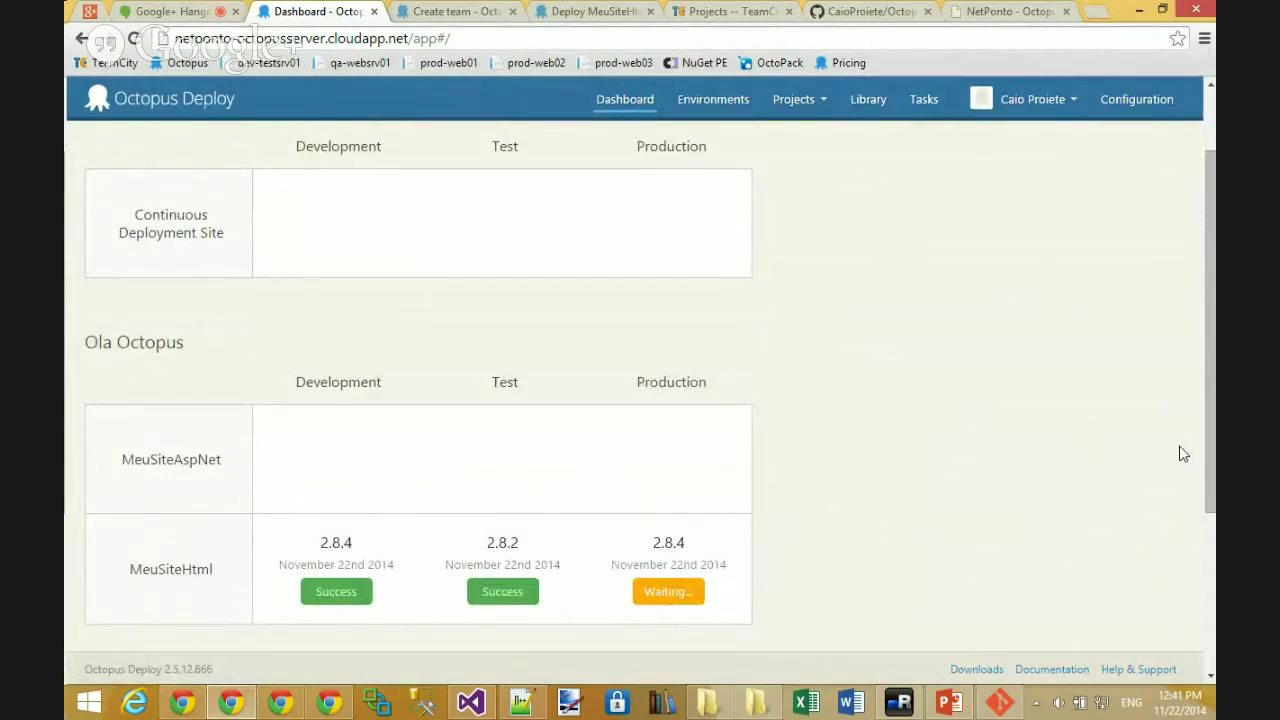
pyautogui.click(670, 591)
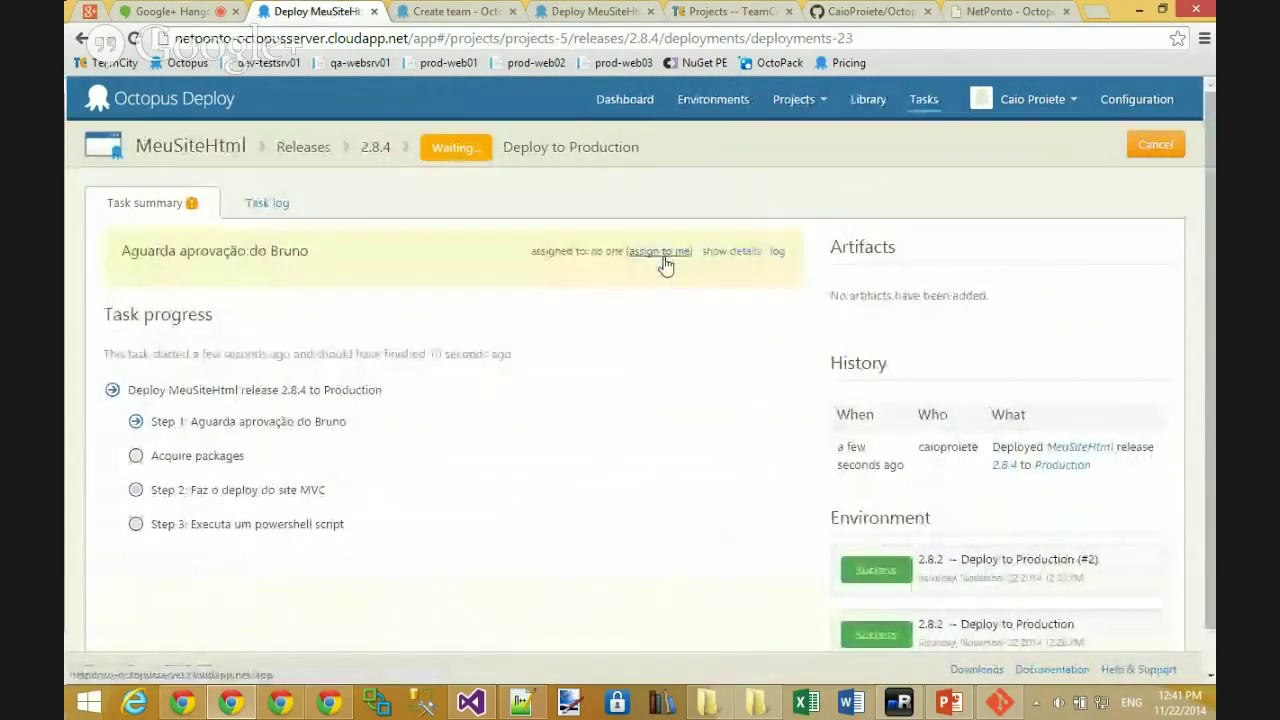
# - Assign the approval to yourself, abort it with the note 'NADA DISSo!!!', and return to the dashboard
pyautogui.click(660, 254)
pyautogui.click(256, 378)
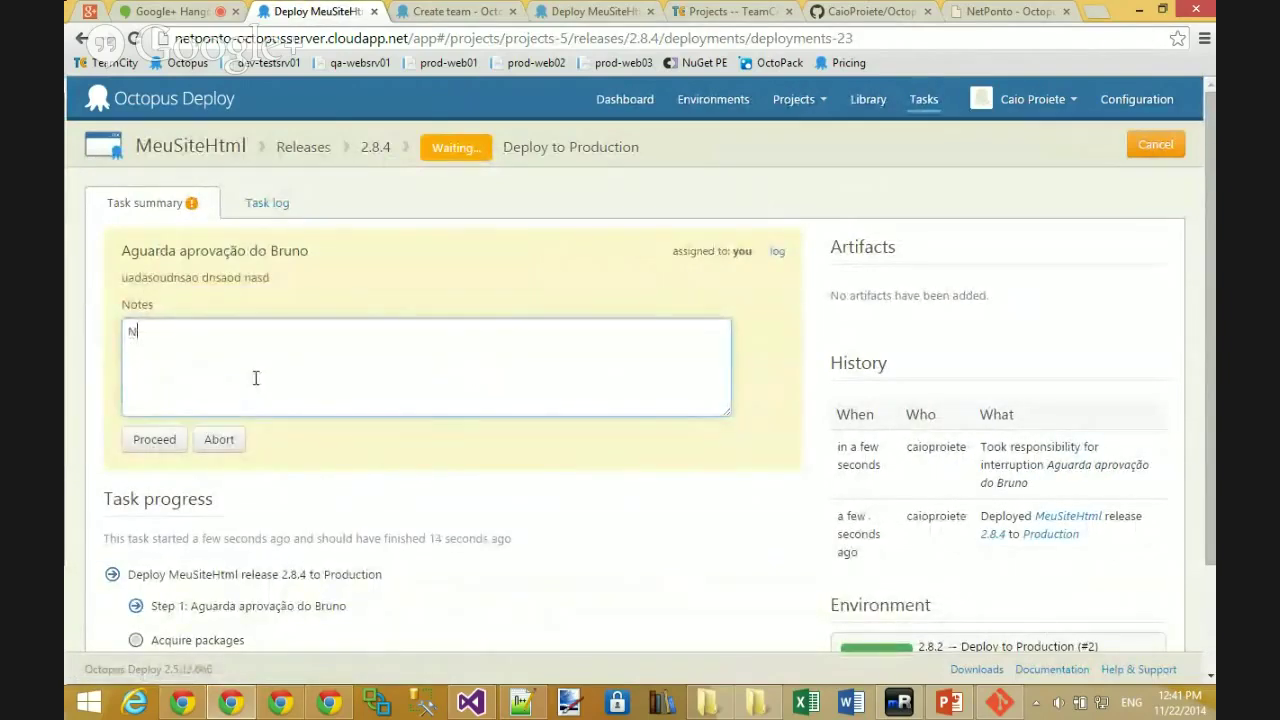
pyautogui.write('NADA DISSo!!!')
pyautogui.click(216, 439)
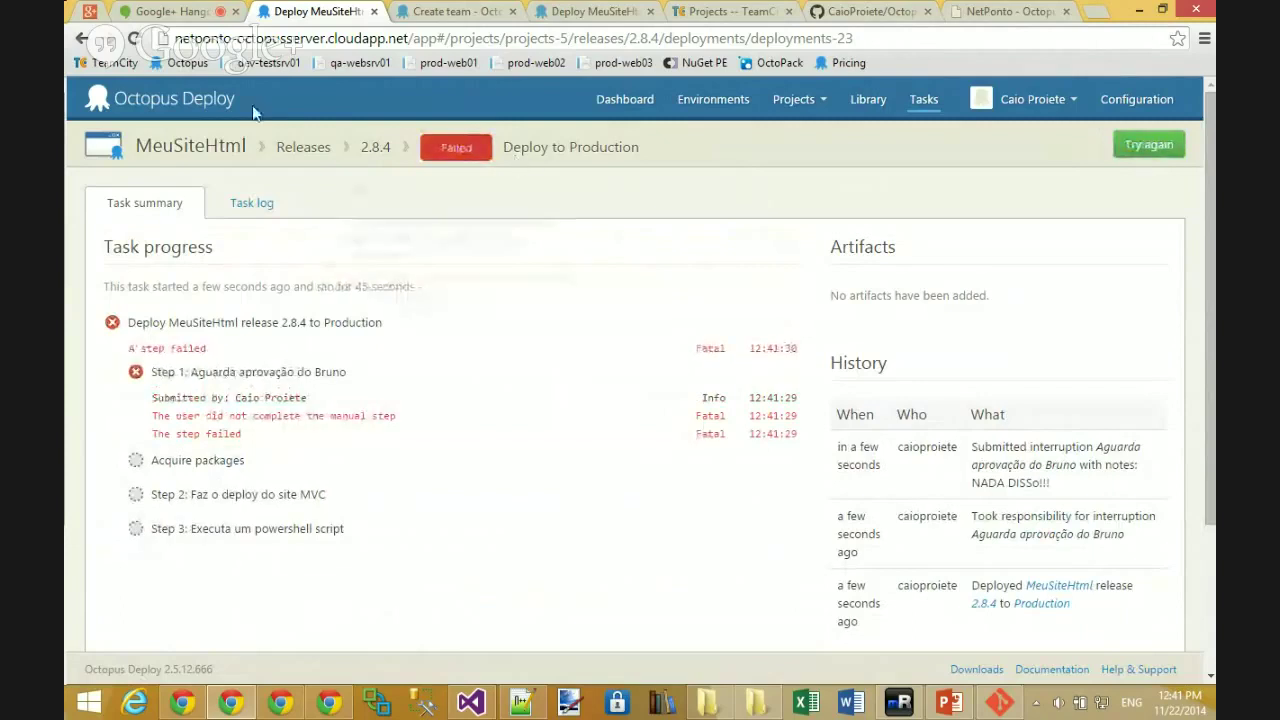
pyautogui.click(155, 98)
pyautogui.scroll(-2, 1178, 375)
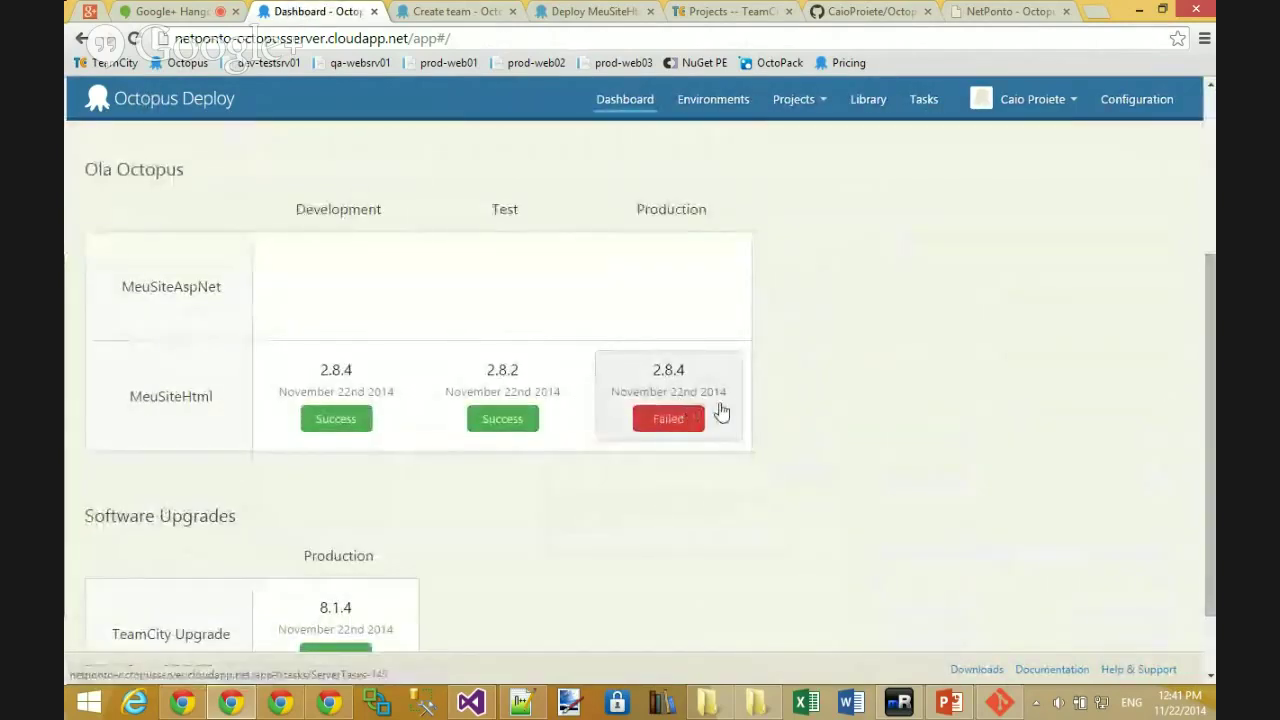
pyautogui.moveTo(663, 424)
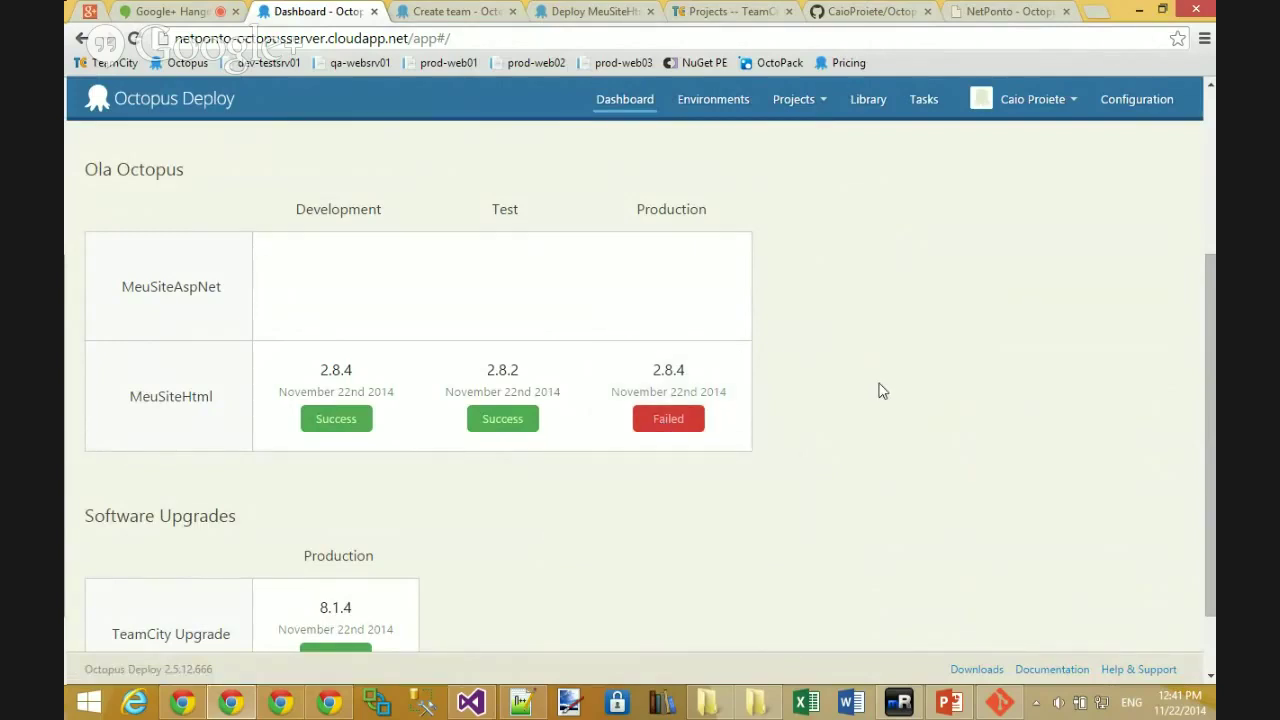
# - On the TeamCity projects page, expand Continuous Deployment to reveal its three deploy configurations
pyautogui.click(697, 12)
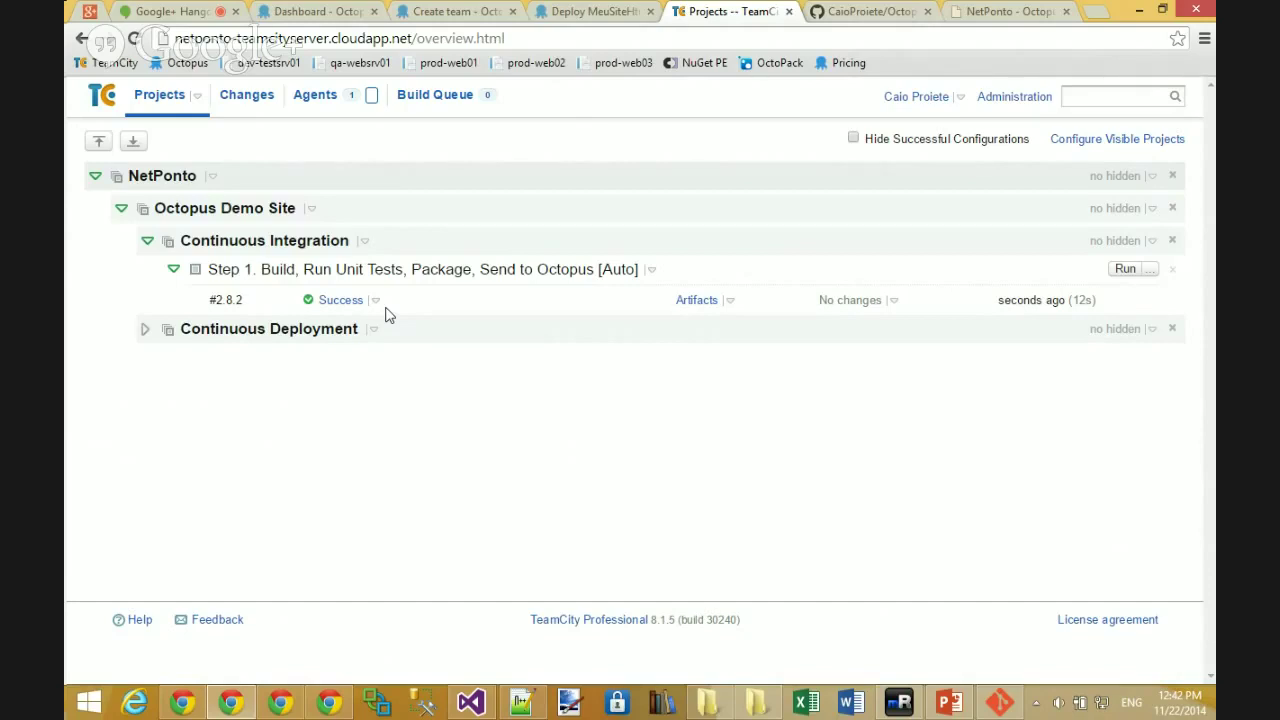
pyautogui.click(144, 329)
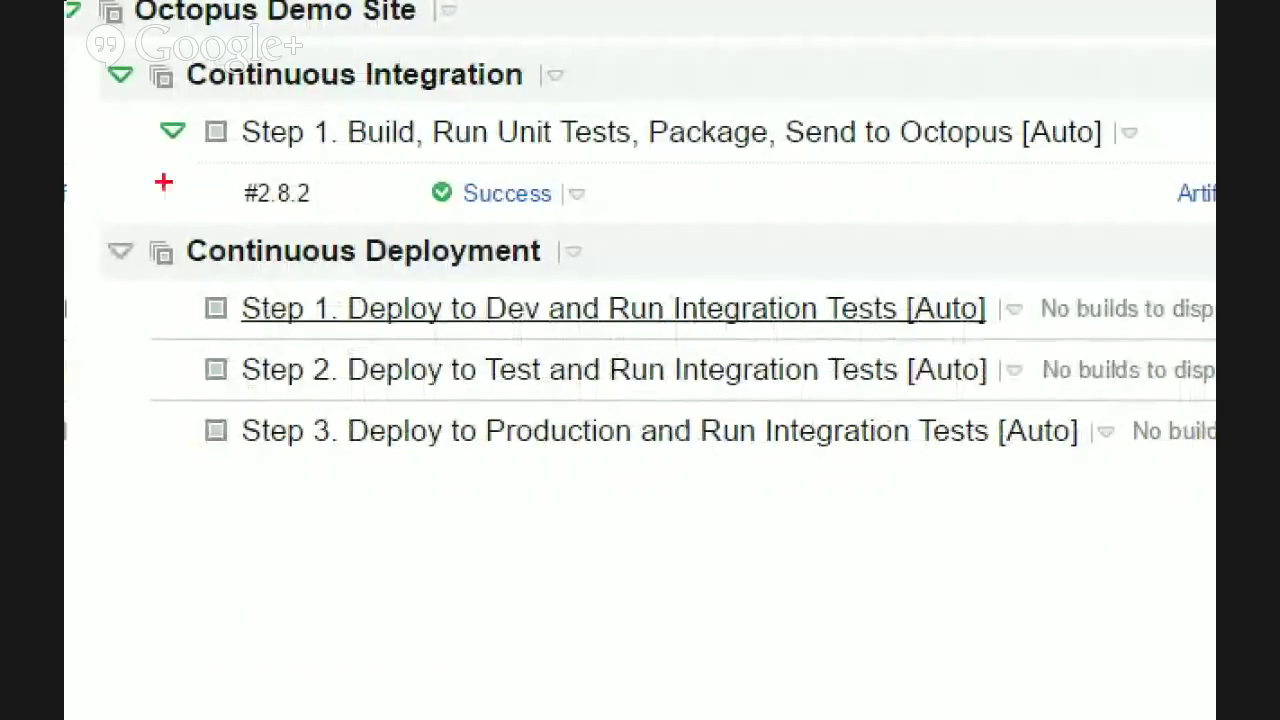
pyautogui.moveTo(106, 196); pyautogui.dragTo(162, 179)
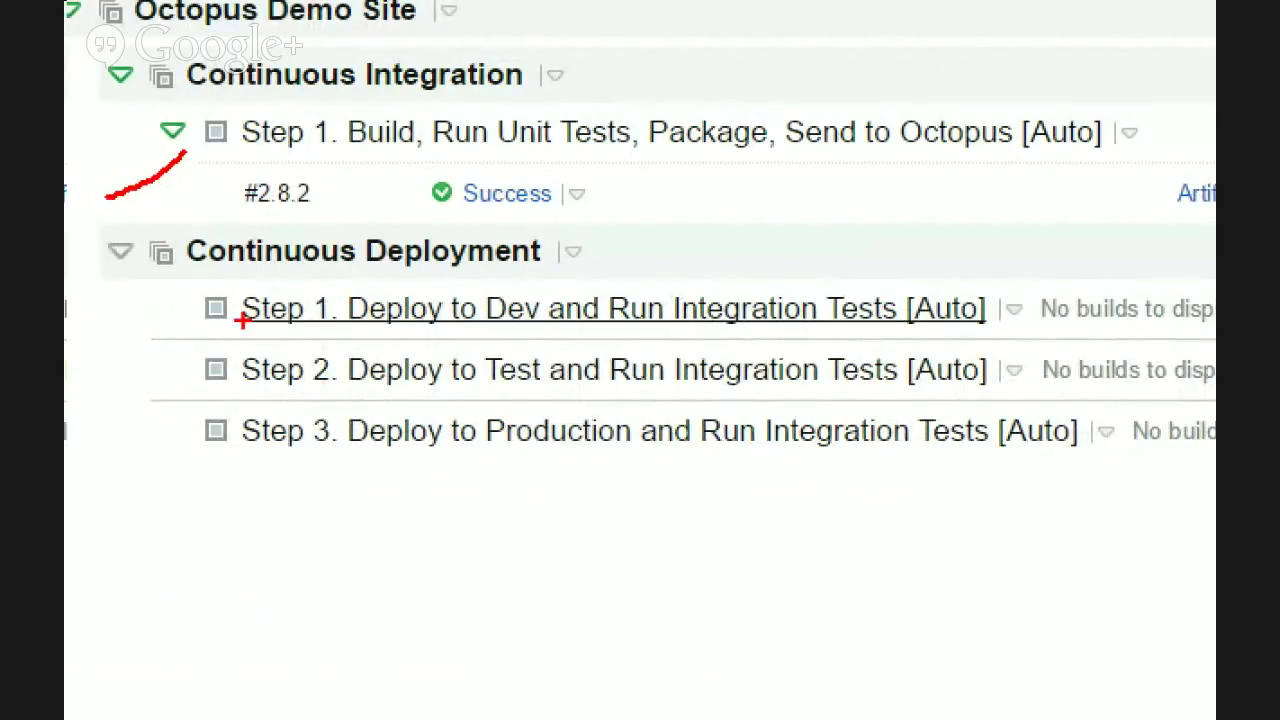
pyautogui.moveTo(188, 310)
pyautogui.mouseDown()
pyautogui.moveTo(200, 168)
pyautogui.moveTo(218, 163)
pyautogui.mouseUp()
pyautogui.moveTo(179, 373); pyautogui.dragTo(215, 321)
pyautogui.moveTo(205, 442); pyautogui.dragTo(178, 405)
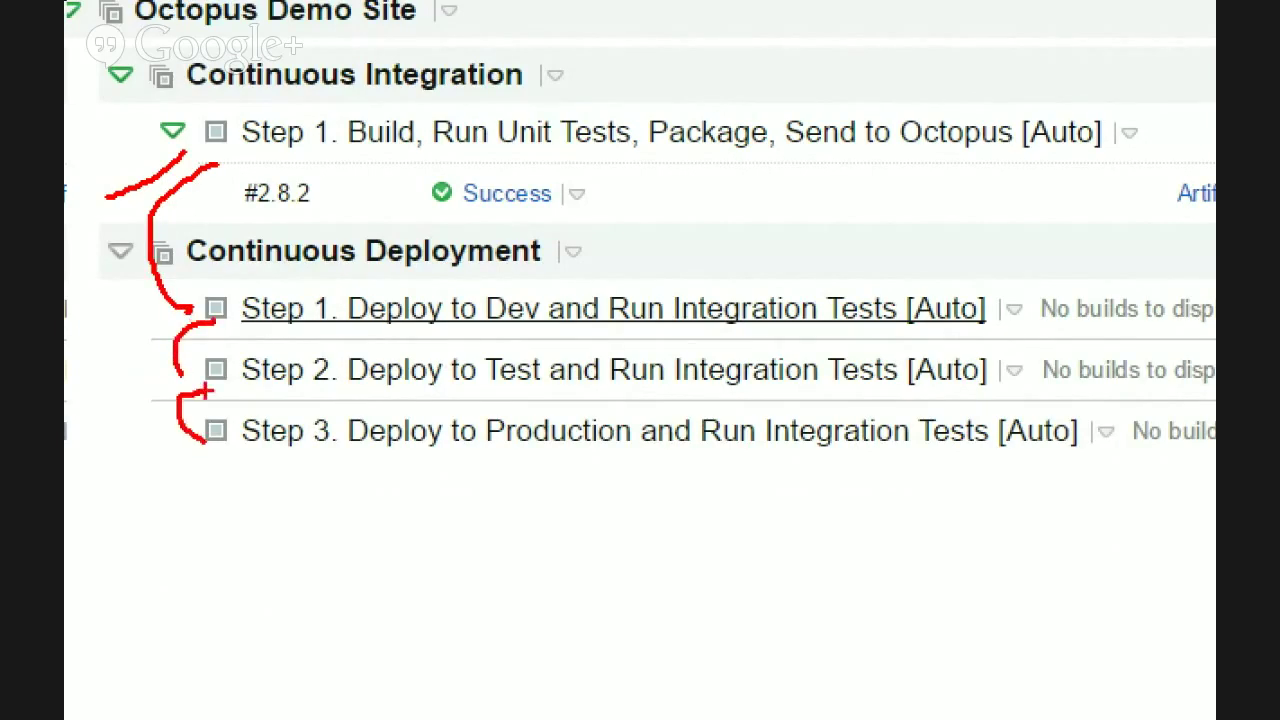
pyautogui.moveTo(394, 218); pyautogui.dragTo(574, 198)
pyautogui.moveTo(376, 338); pyautogui.dragTo(582, 331)
pyautogui.moveTo(560, 281)
pyautogui.mouseDown()
pyautogui.moveTo(480, 274)
pyautogui.moveTo(340, 334)
pyautogui.moveTo(480, 340)
pyautogui.moveTo(562, 276)
pyautogui.mouseUp()
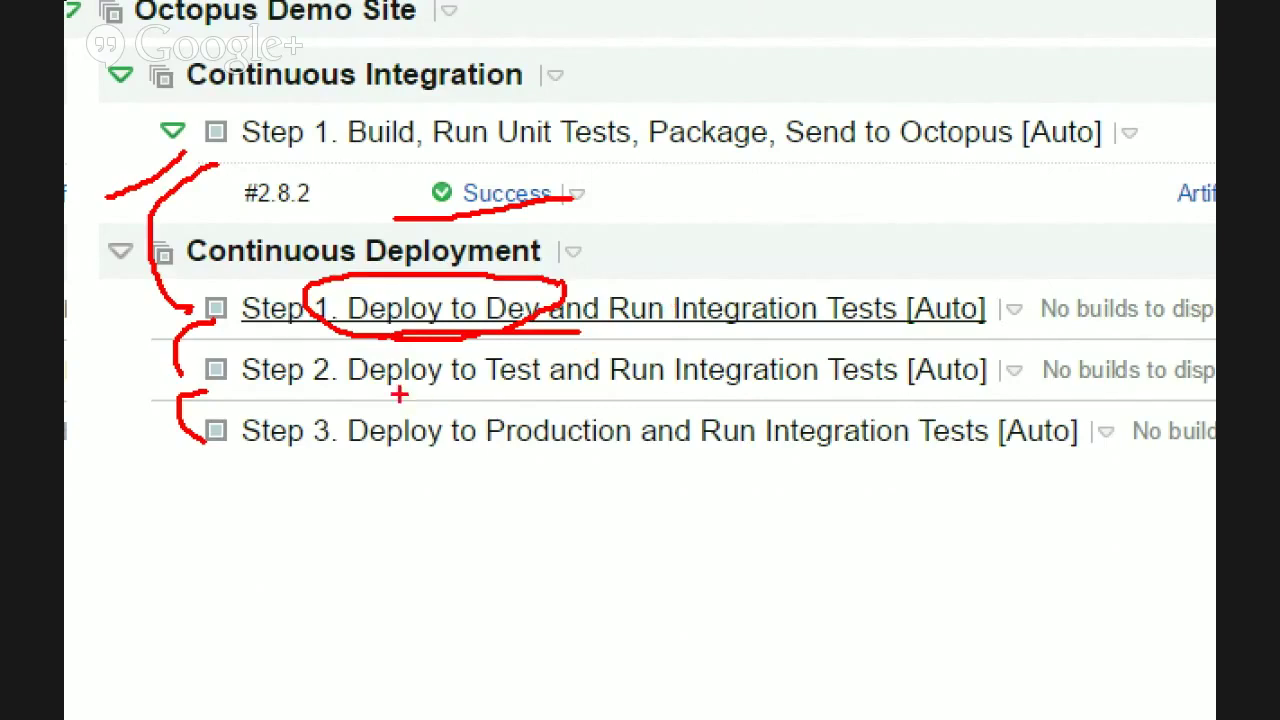
pyautogui.moveTo(400, 390); pyautogui.dragTo(660, 394)
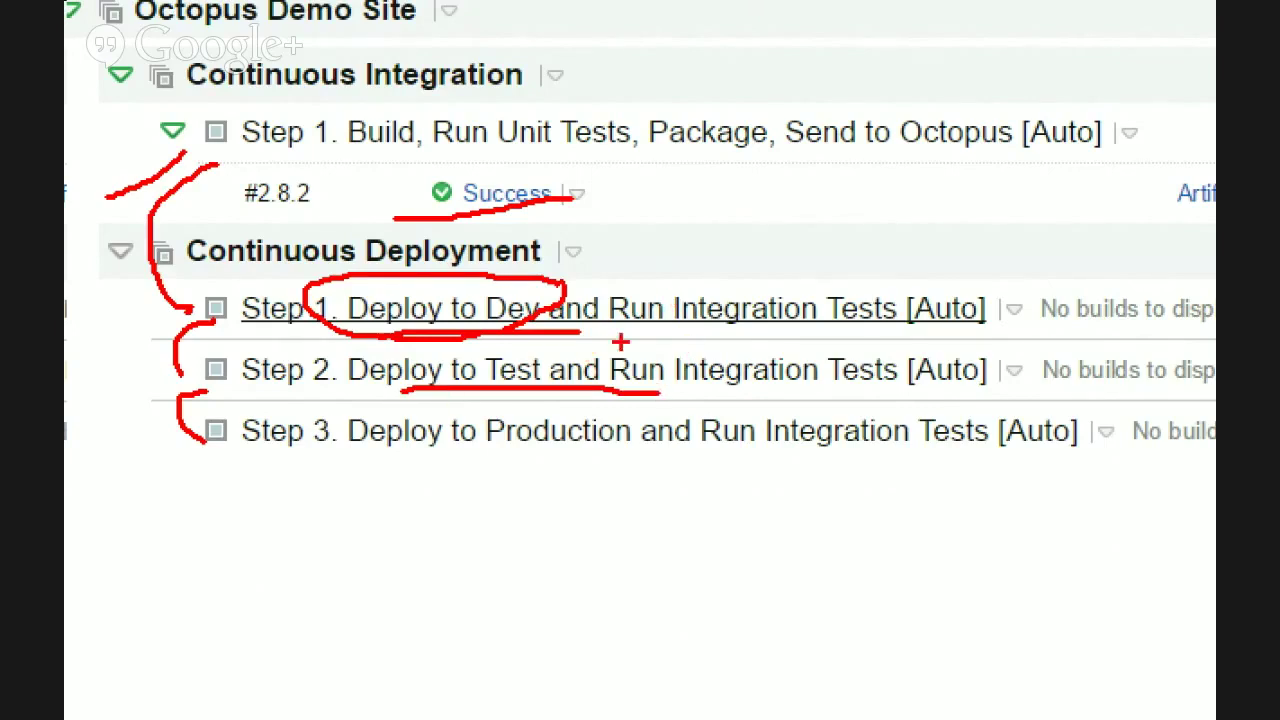
pyautogui.moveTo(366, 450); pyautogui.dragTo(702, 455)
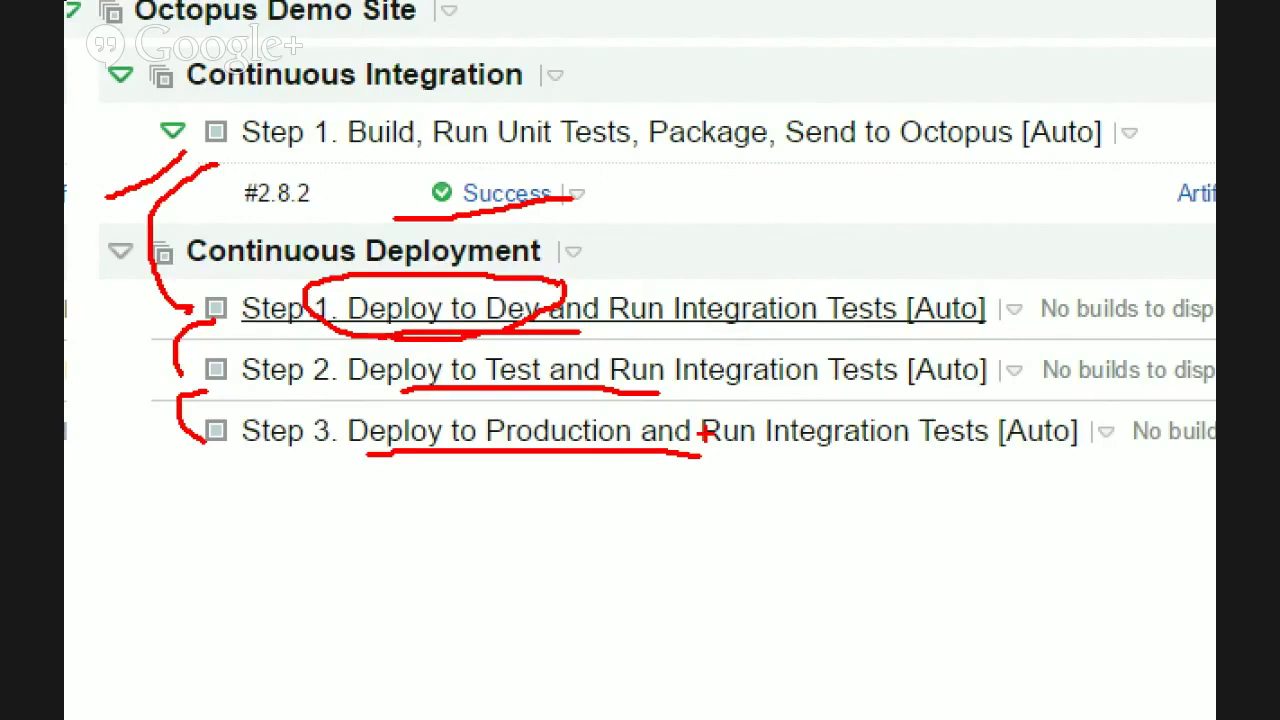
pyautogui.press('Escape')
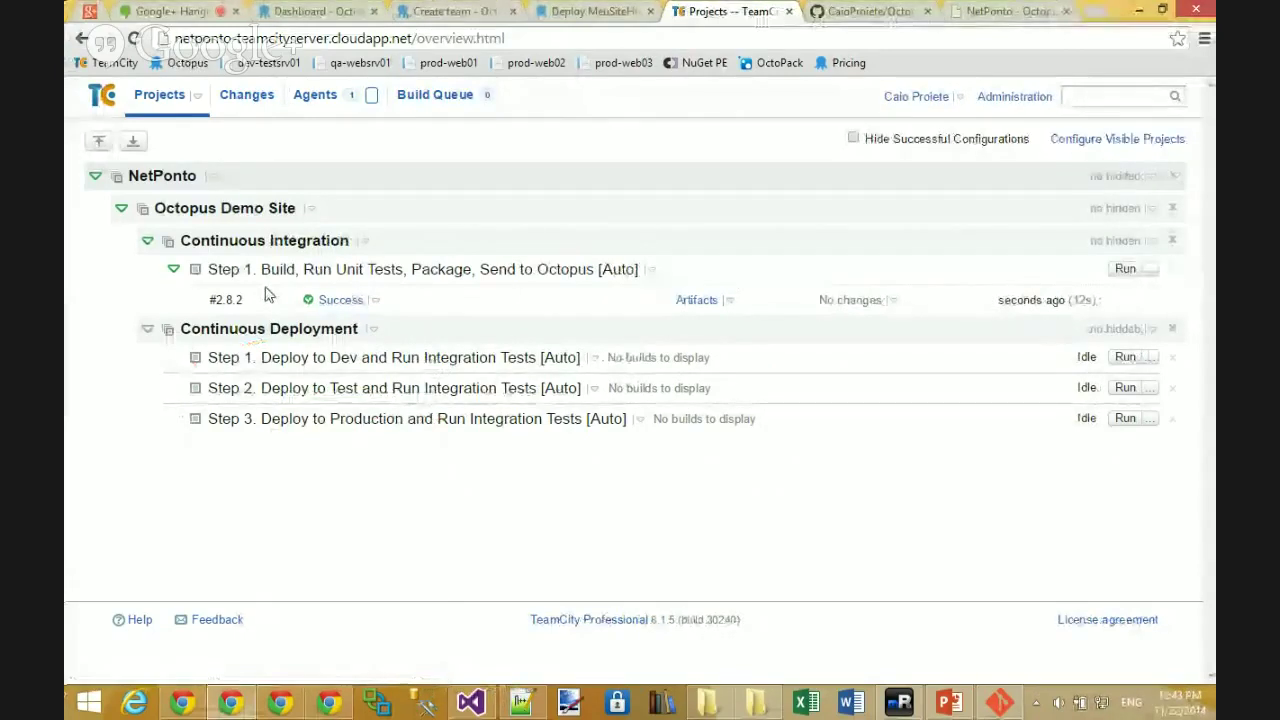
# - Check the Octopus Development 2.8.4 deployment, then highlight TeamCity's current build number #2.8.2
pyautogui.click(308, 18)
pyautogui.click(352, 414)
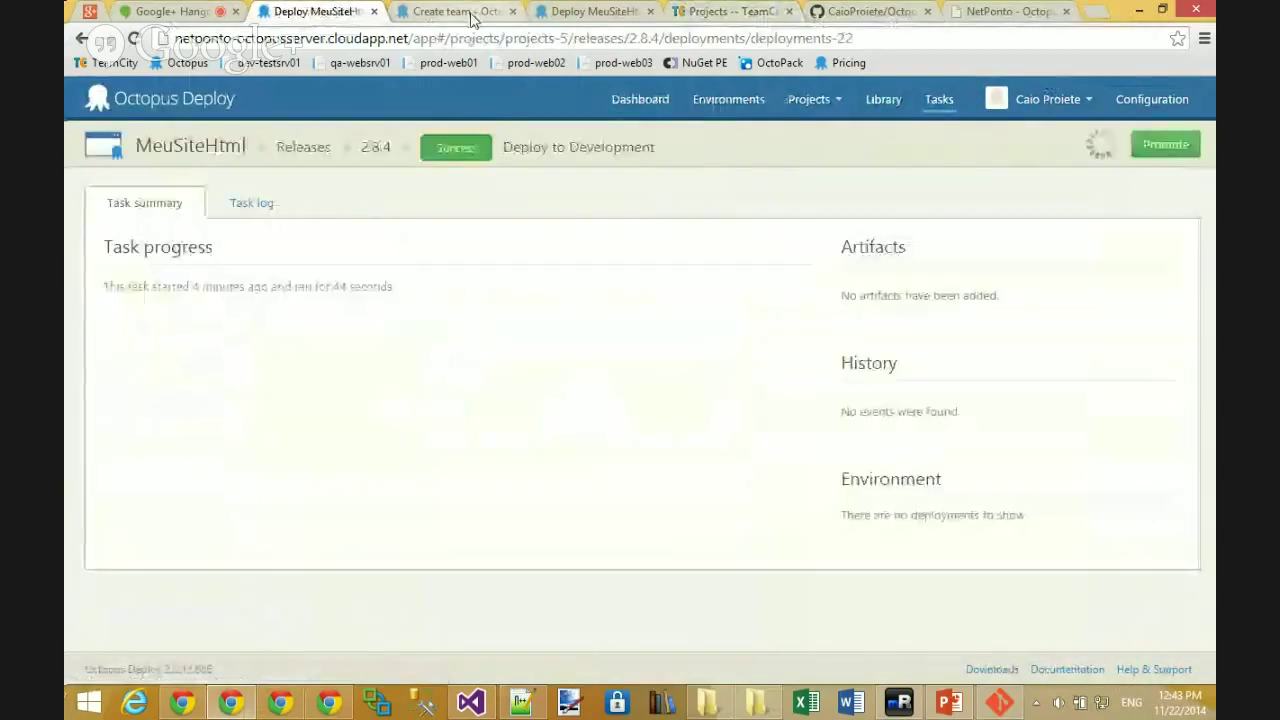
pyautogui.click(697, 9)
pyautogui.moveTo(263, 300); pyautogui.dragTo(211, 298)
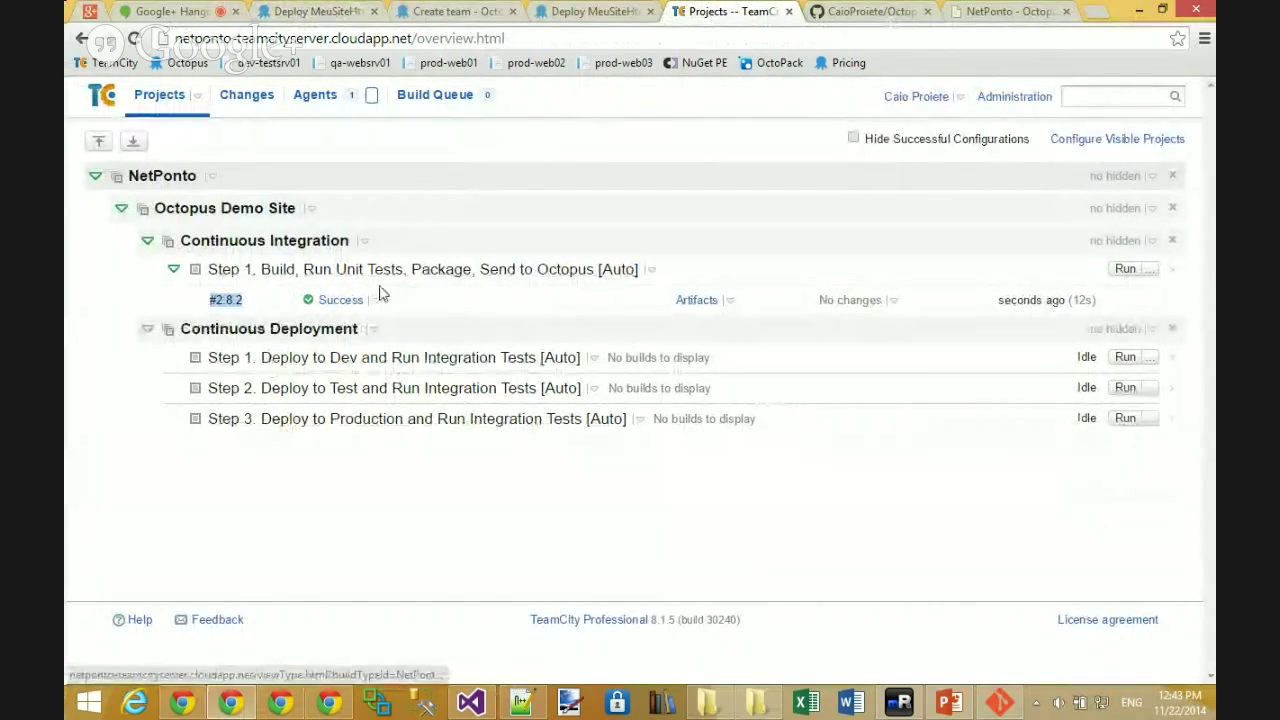
# - Change Continuous Integration Step 1's build number format to 2.9.%build.counter% and save it
pyautogui.keyDown('ctrl'); pyautogui.keyDown('shift'); pyautogui.click(415, 270); pyautogui.keyUp('shift'); pyautogui.keyUp('ctrl')
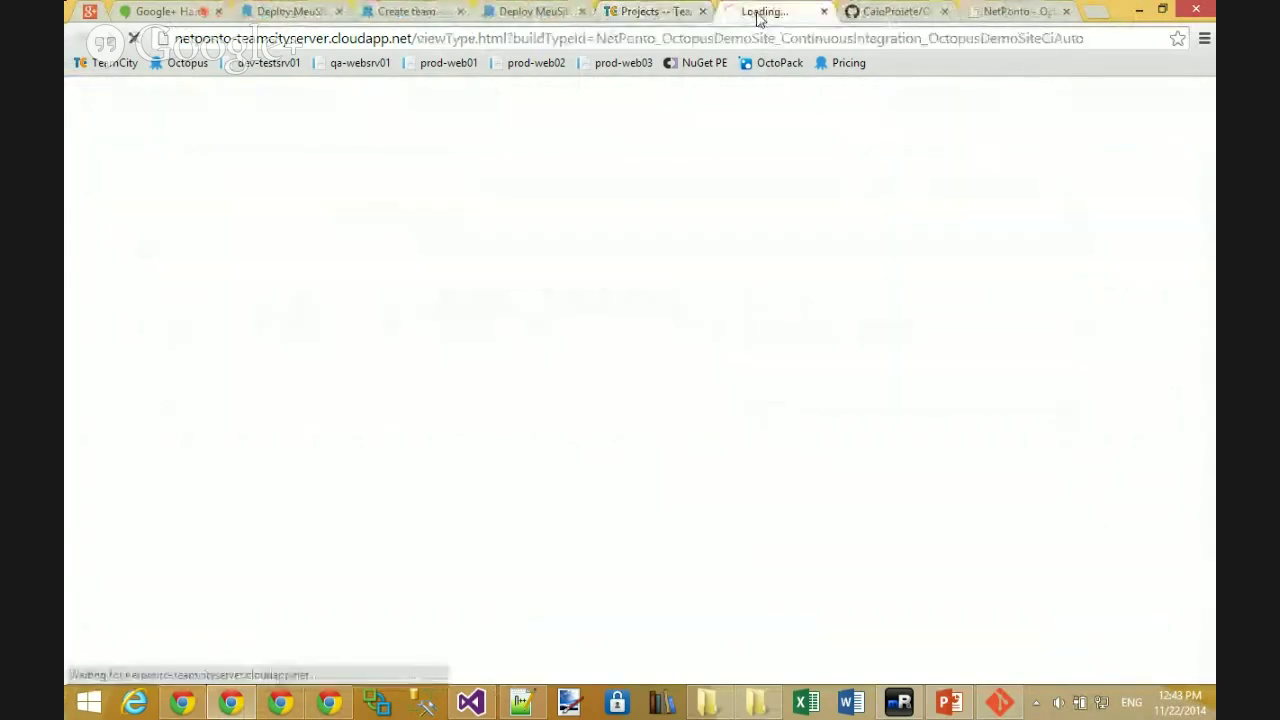
pyautogui.click(1072, 143)
pyautogui.doubleClick(537, 328)
pyautogui.write('3')
pyautogui.doubleClick(537, 328)
pyautogui.write('9.%build.counter%')
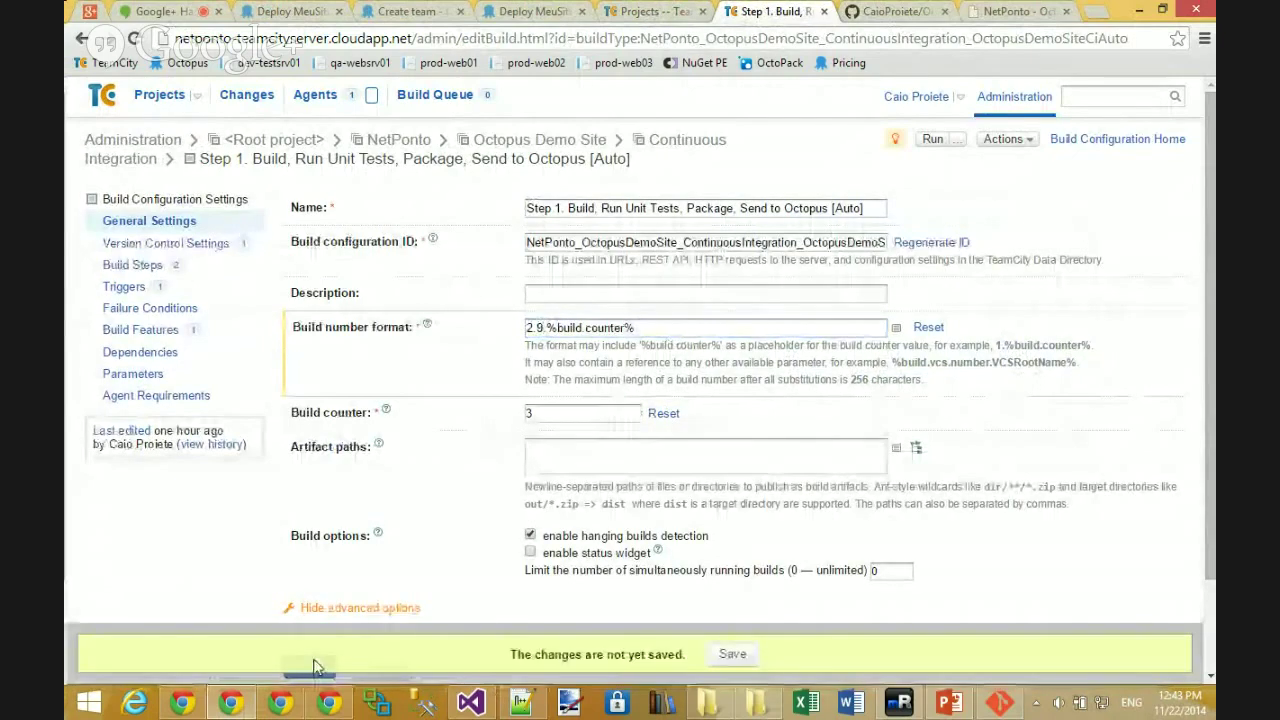
pyautogui.click(730, 654)
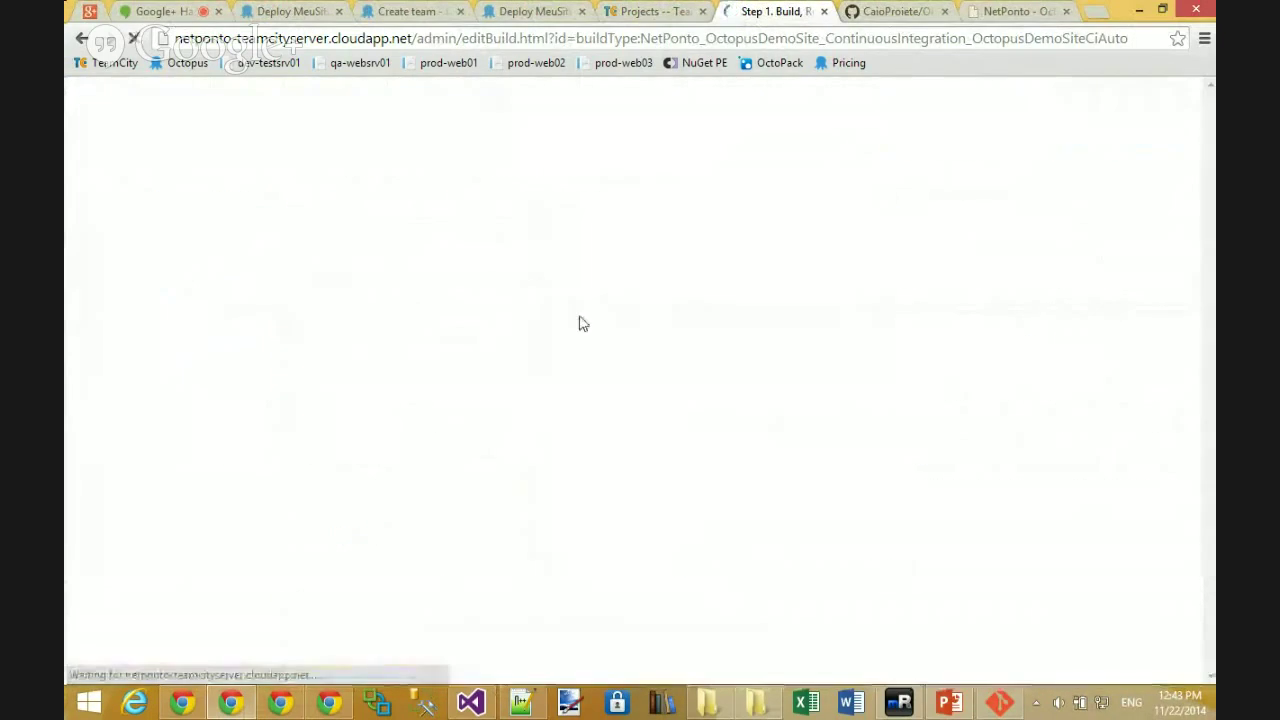
pyautogui.click(155, 100)
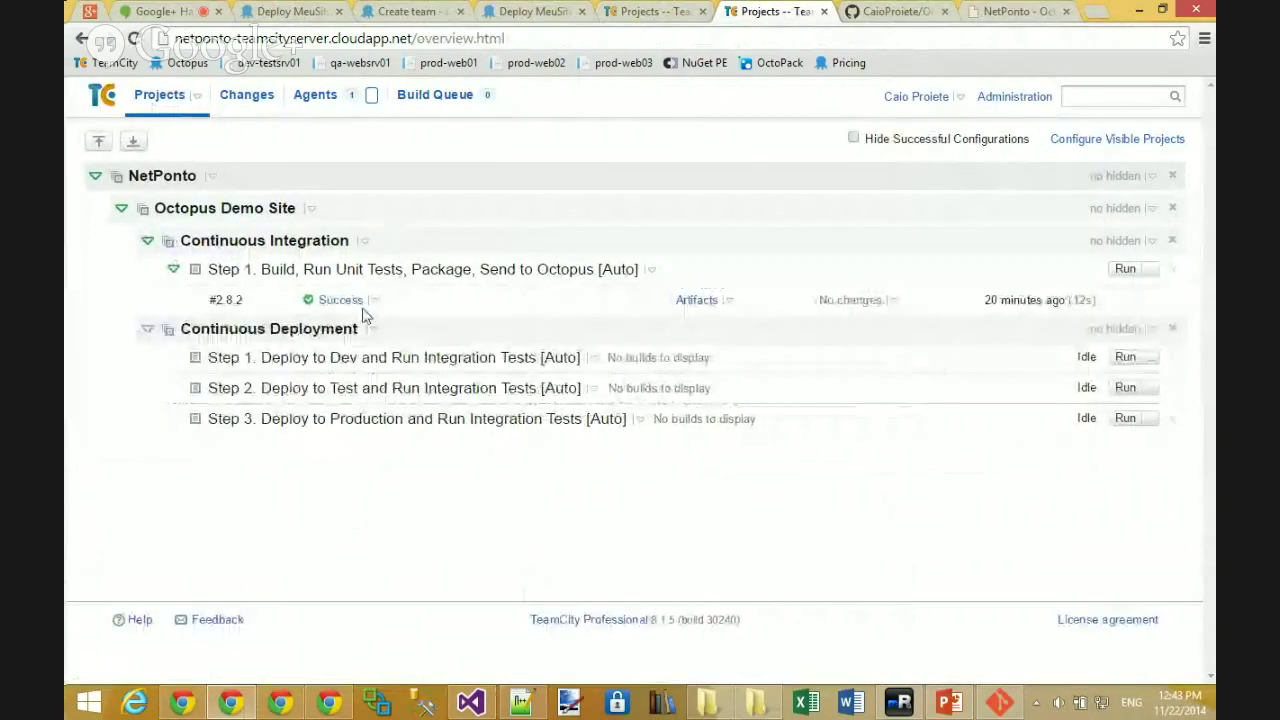
# - Open the Deploy to Dev, Deploy to Test and Deploy to Production steps in separate tabs
pyautogui.rightClick(384, 362)
pyautogui.click(410, 368)
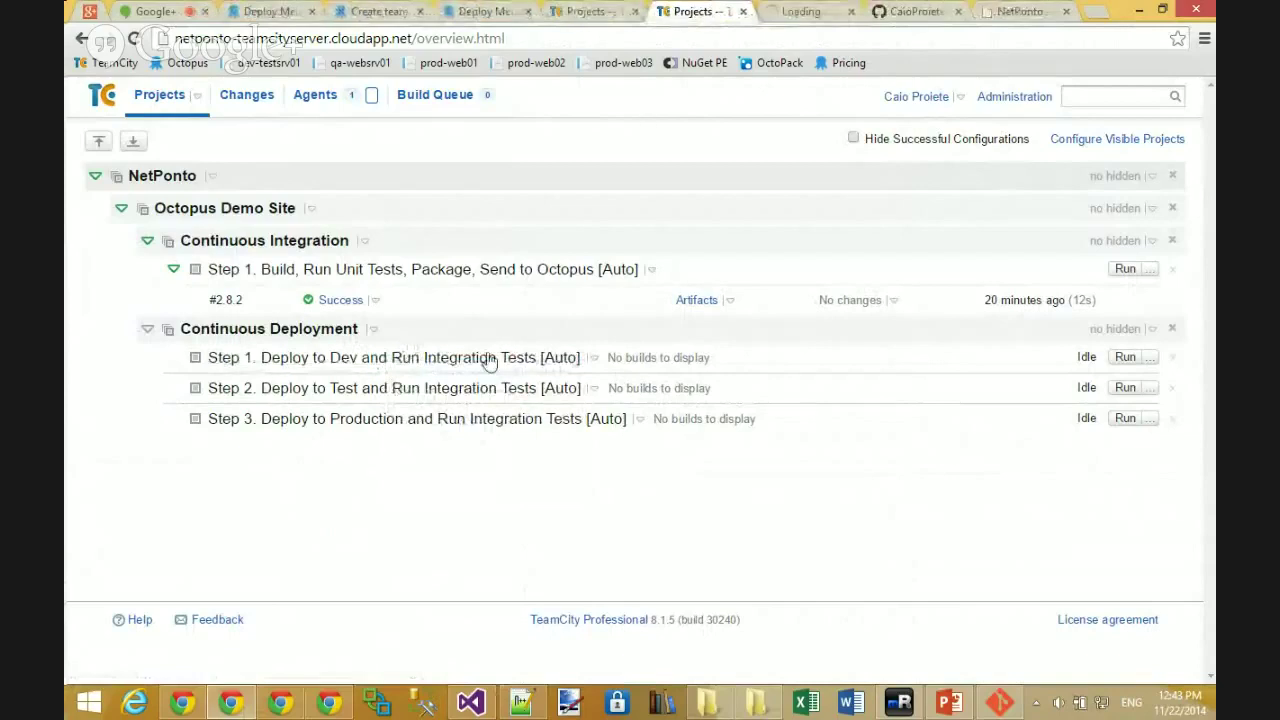
pyautogui.rightClick(463, 390)
pyautogui.click(490, 390)
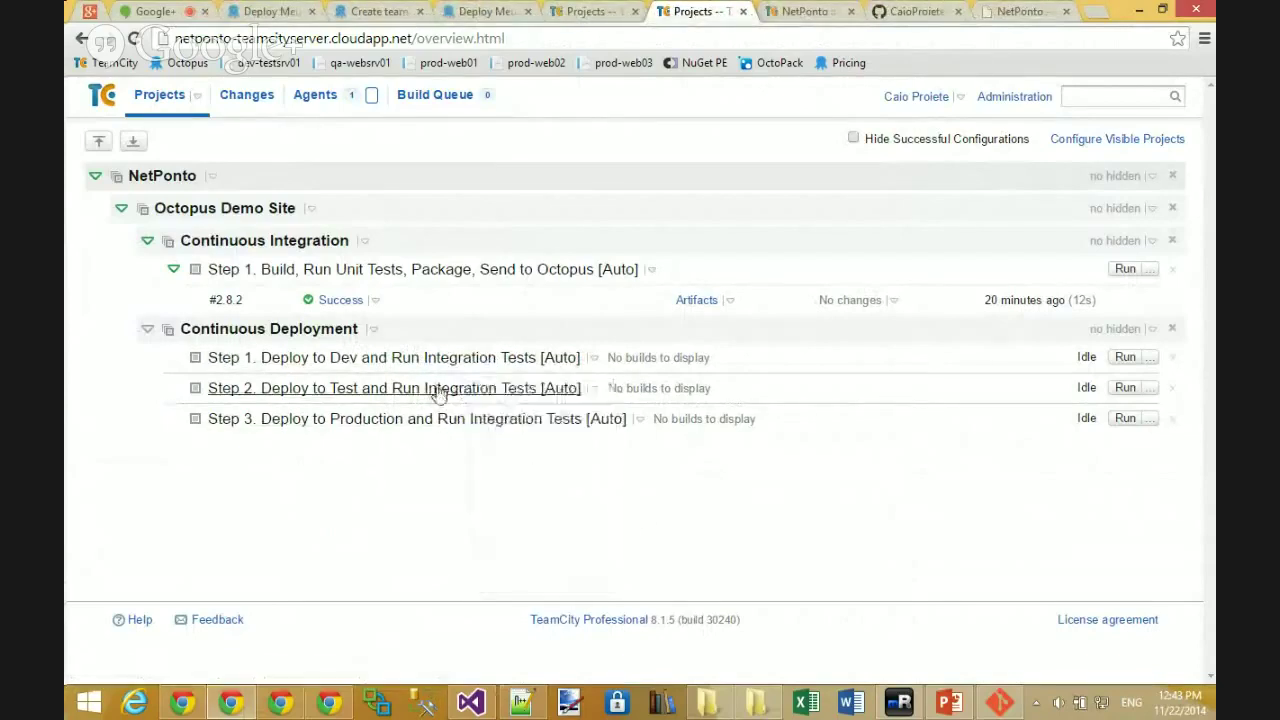
pyautogui.rightClick(435, 418)
pyautogui.click(458, 428)
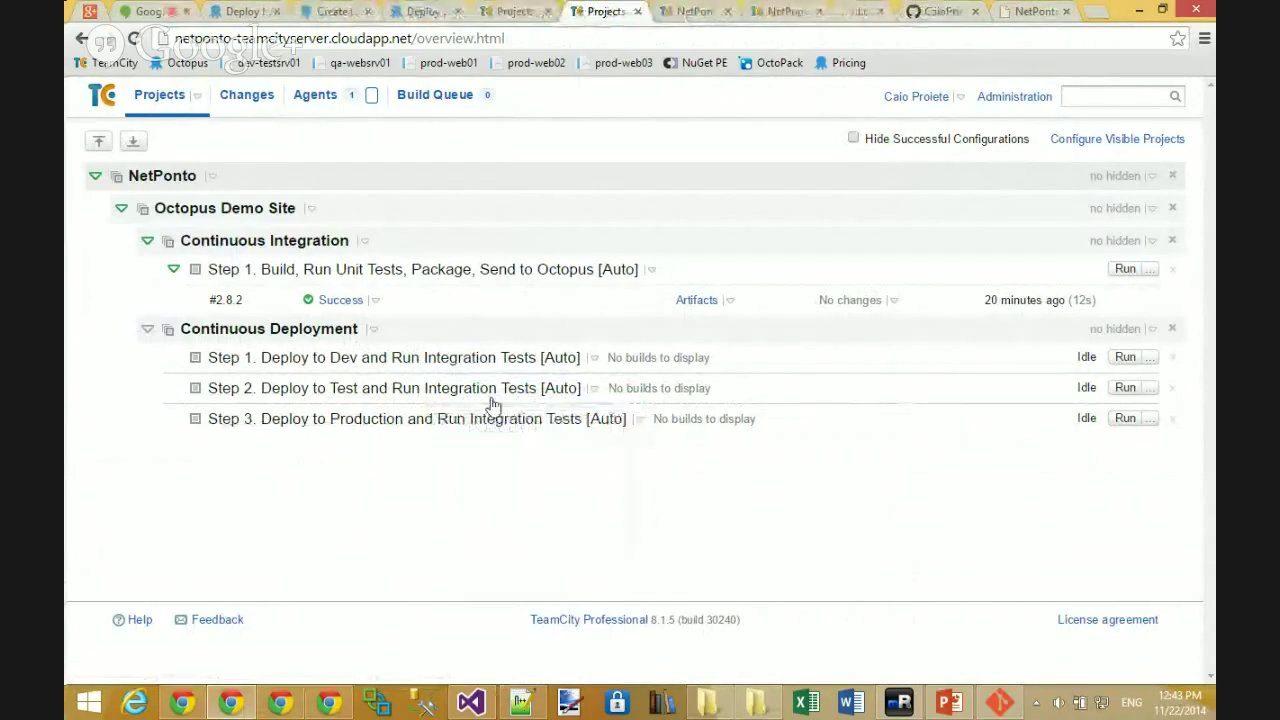
# - Show the settings and Build Step page of each of the three deploy steps
pyautogui.click(676, 11)
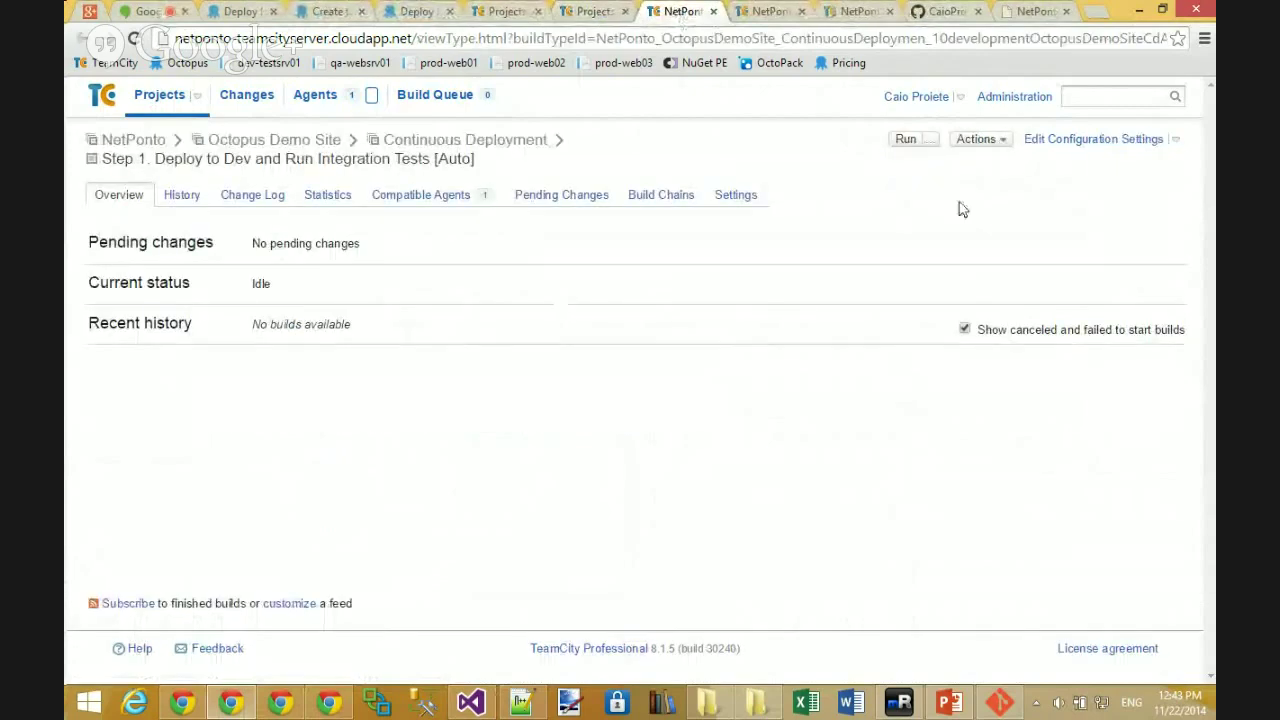
pyautogui.hotkey('ctrl', 'Tab')
pyautogui.click(1068, 140)
pyautogui.hotkey('ctrl', 'Tab')
pyautogui.click(1068, 140)
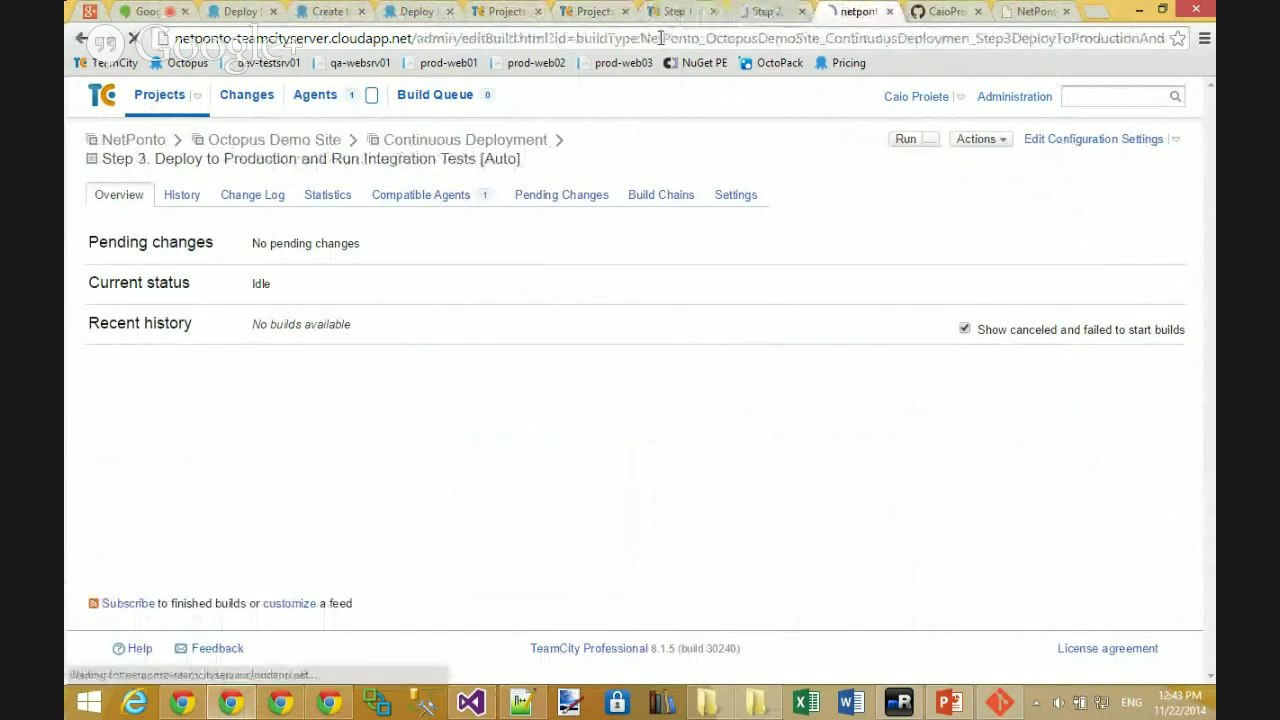
pyautogui.hotkey('ctrl', 'shift', 'Tab')
pyautogui.hotkey('ctrl', 'shift', 'Tab')
pyautogui.click(120, 264)
pyautogui.hotkey('ctrl', 'Tab')
pyautogui.click(120, 264)
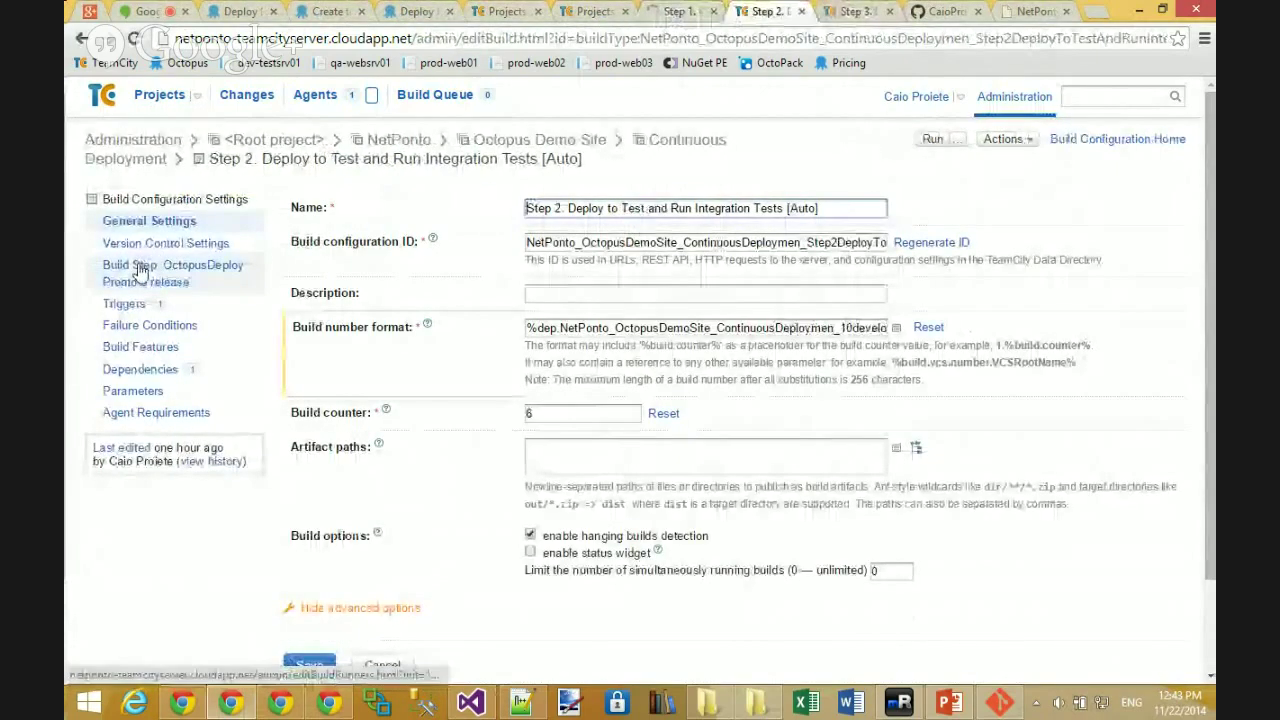
pyautogui.hotkey('ctrl', 'Tab')
pyautogui.click(120, 264)
# - Show the Triggers page of each deploy step, ending on Deploy to Dev
pyautogui.hotkey('ctrl', 'shift', 'Tab')
pyautogui.hotkey('ctrl', 'shift', 'Tab')
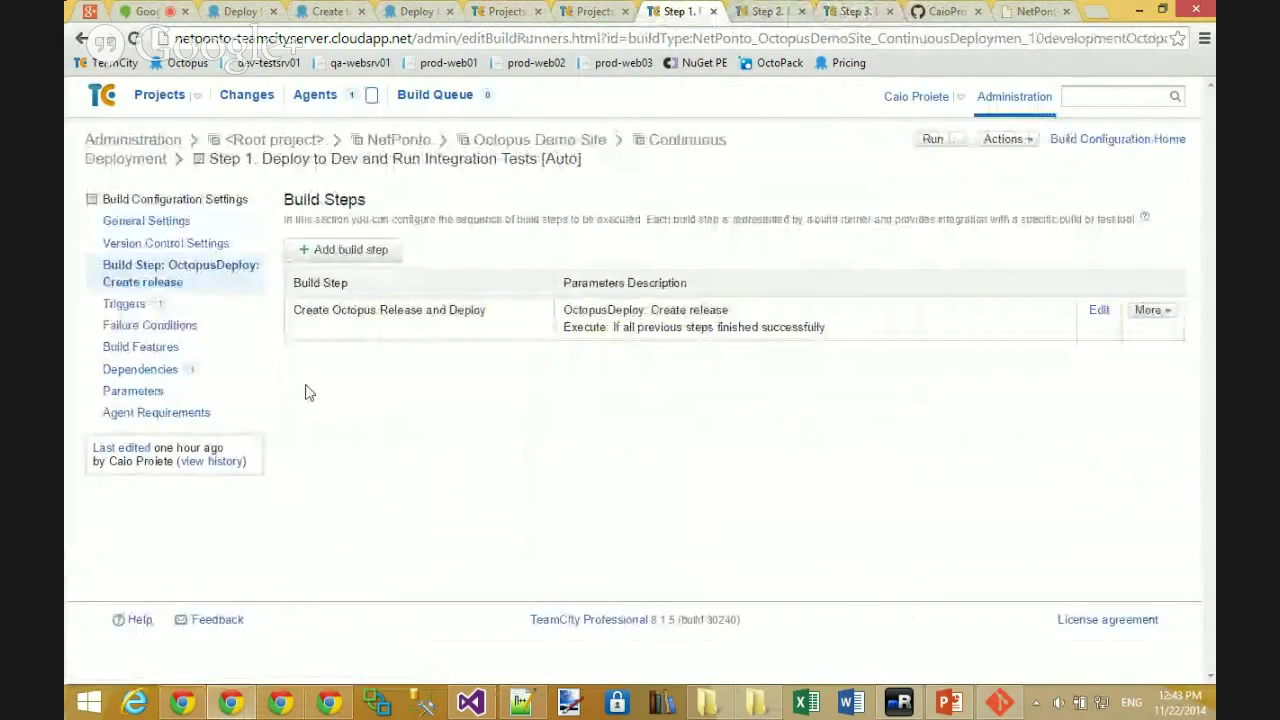
pyautogui.click(157, 306)
pyautogui.hotkey('ctrl', 'Tab')
pyautogui.click(157, 306)
pyautogui.hotkey('ctrl', 'Tab')
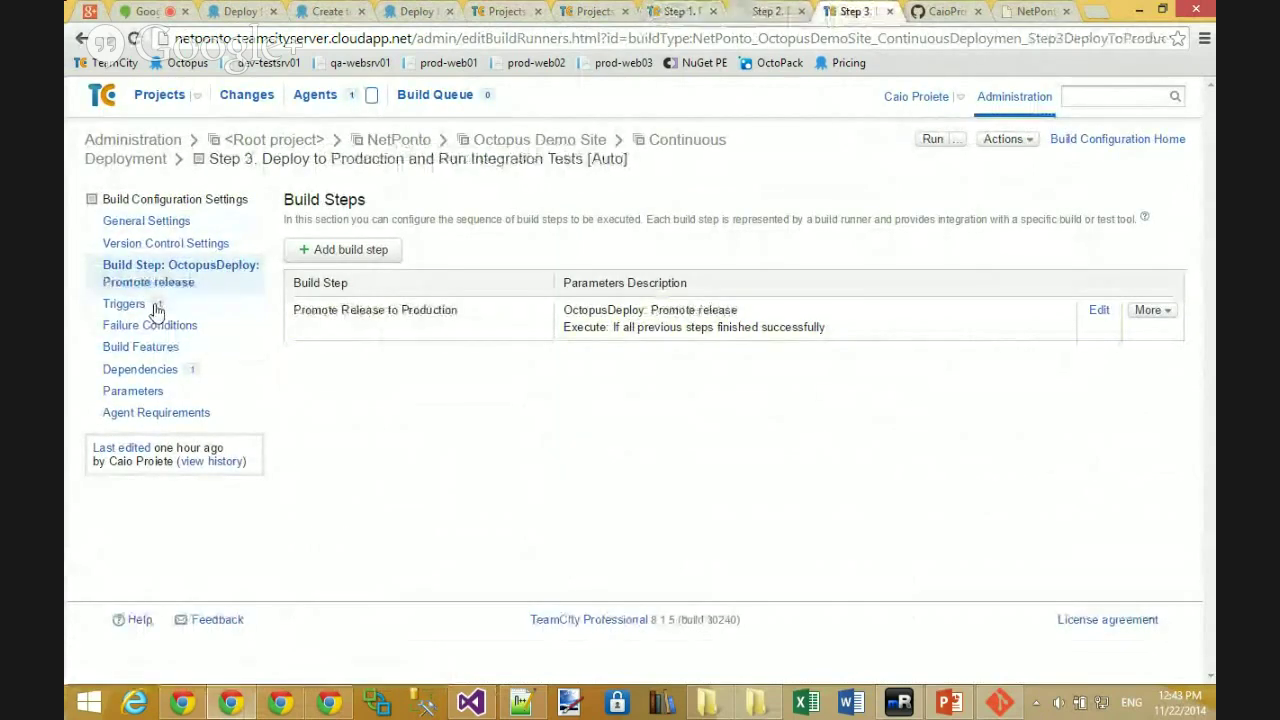
pyautogui.click(157, 306)
pyautogui.hotkey('ctrl', 'shift', 'Tab')
pyautogui.hotkey('ctrl', 'shift', 'Tab')
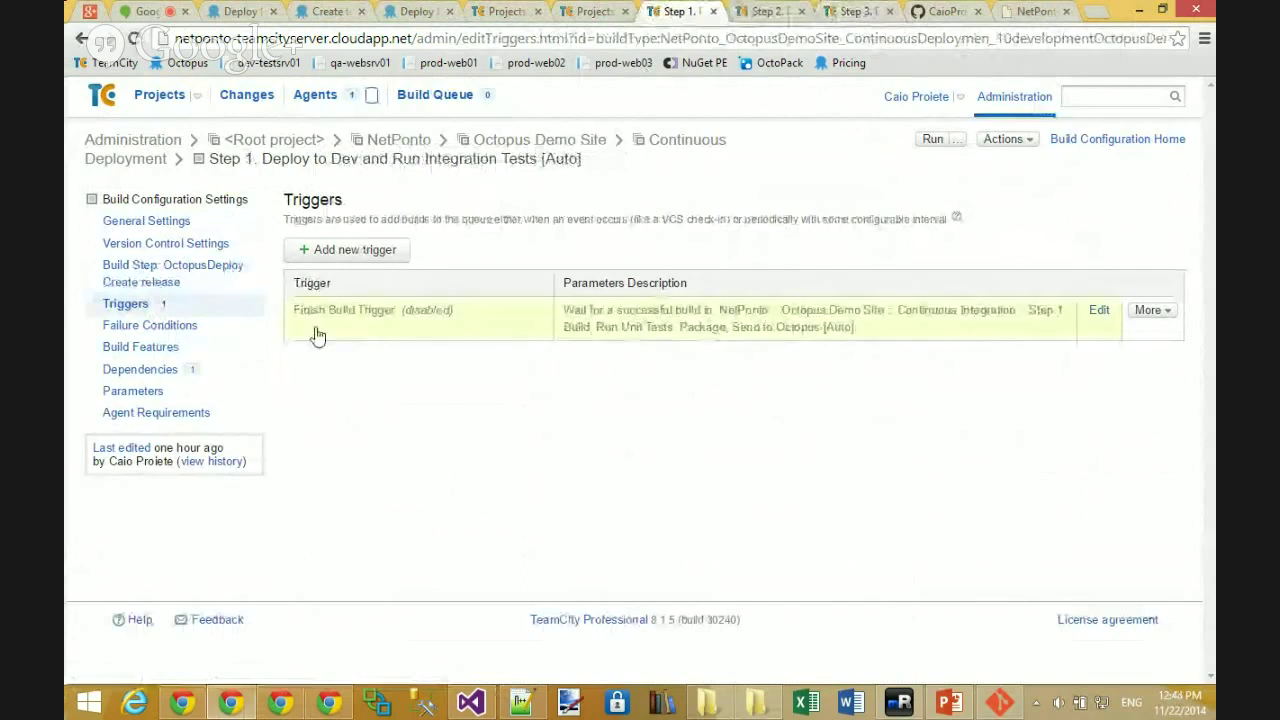
# - Inspect the Finish Build Trigger watching Continuous Integration Step 1, then cancel without saving
pyautogui.click(428, 332)
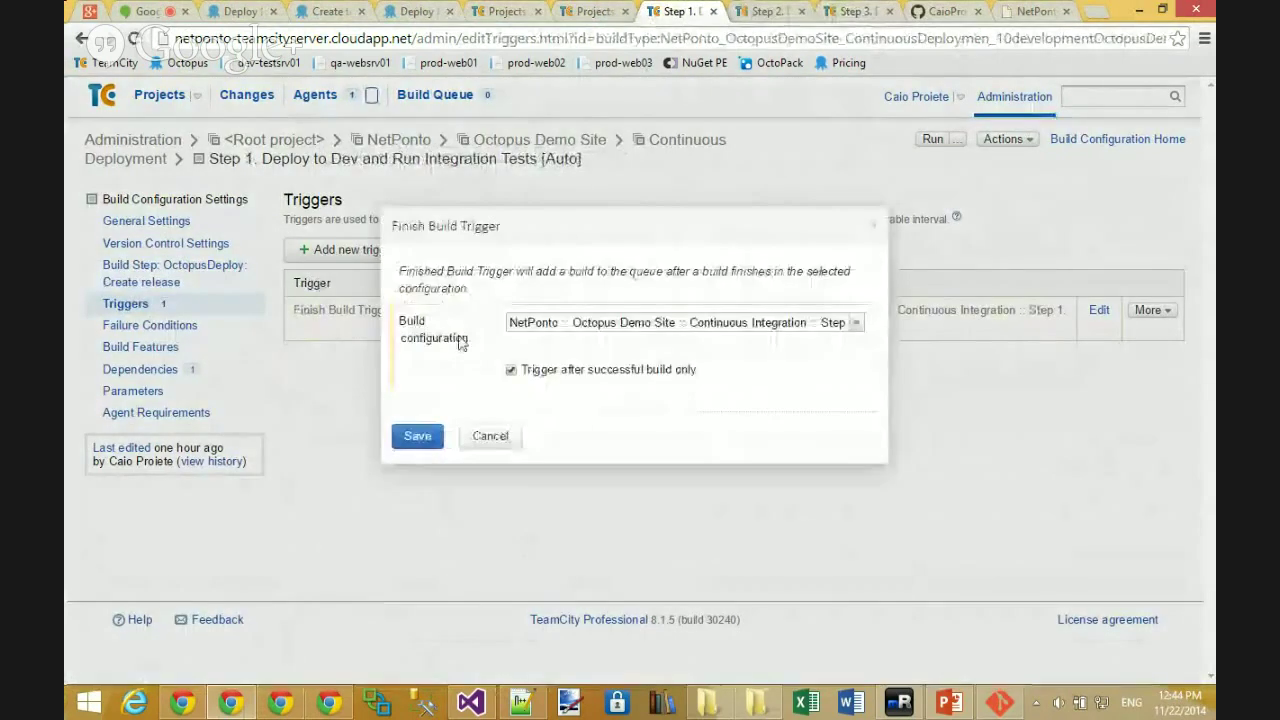
pyautogui.click(855, 323)
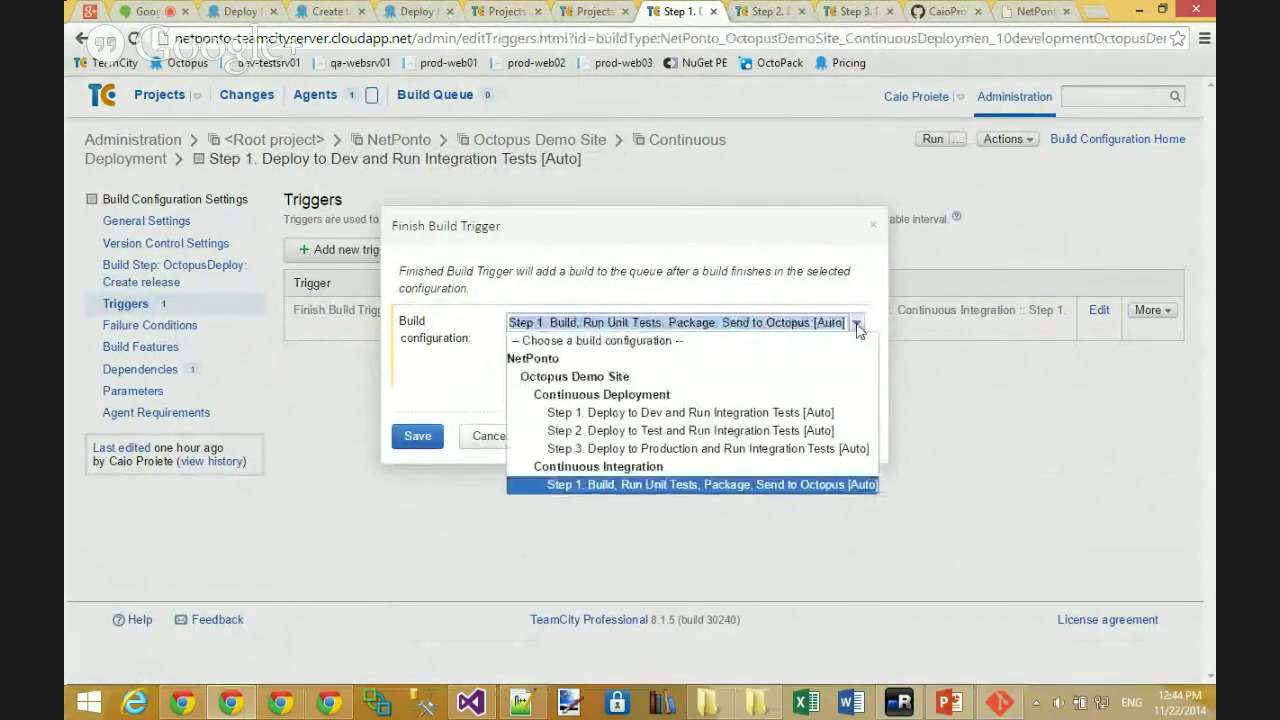
pyautogui.click(800, 487)
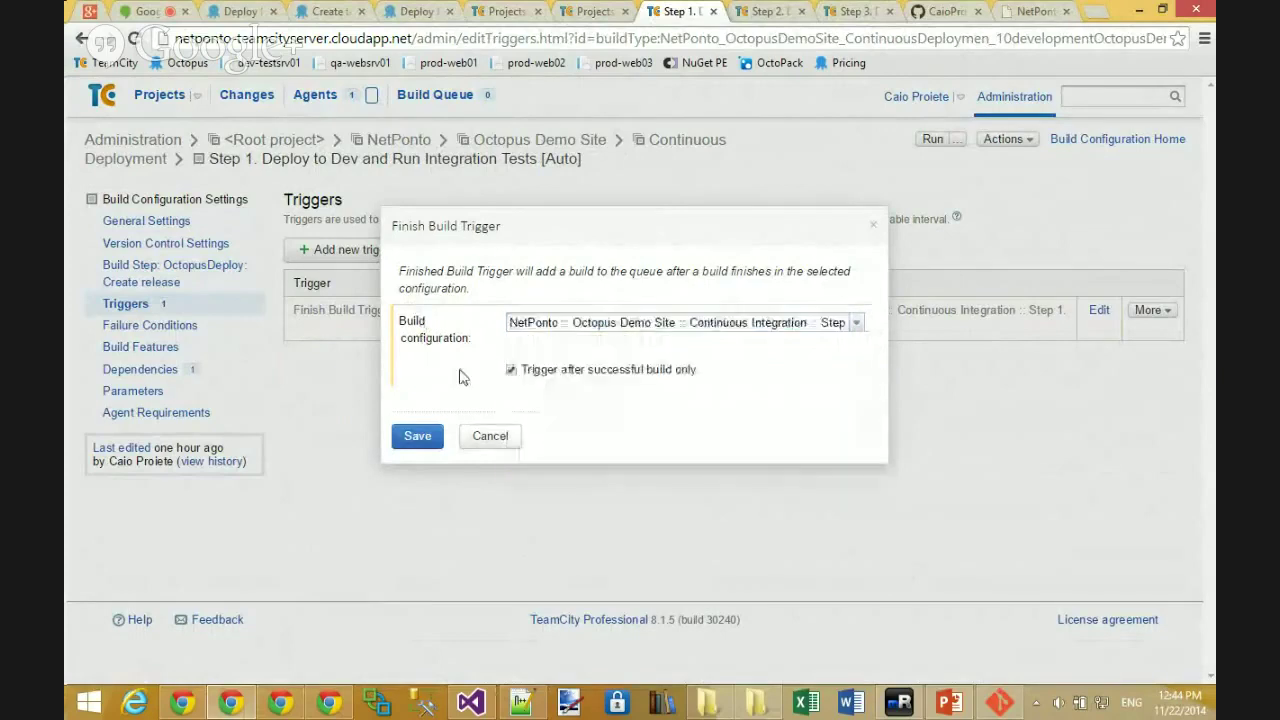
pyautogui.click(512, 440)
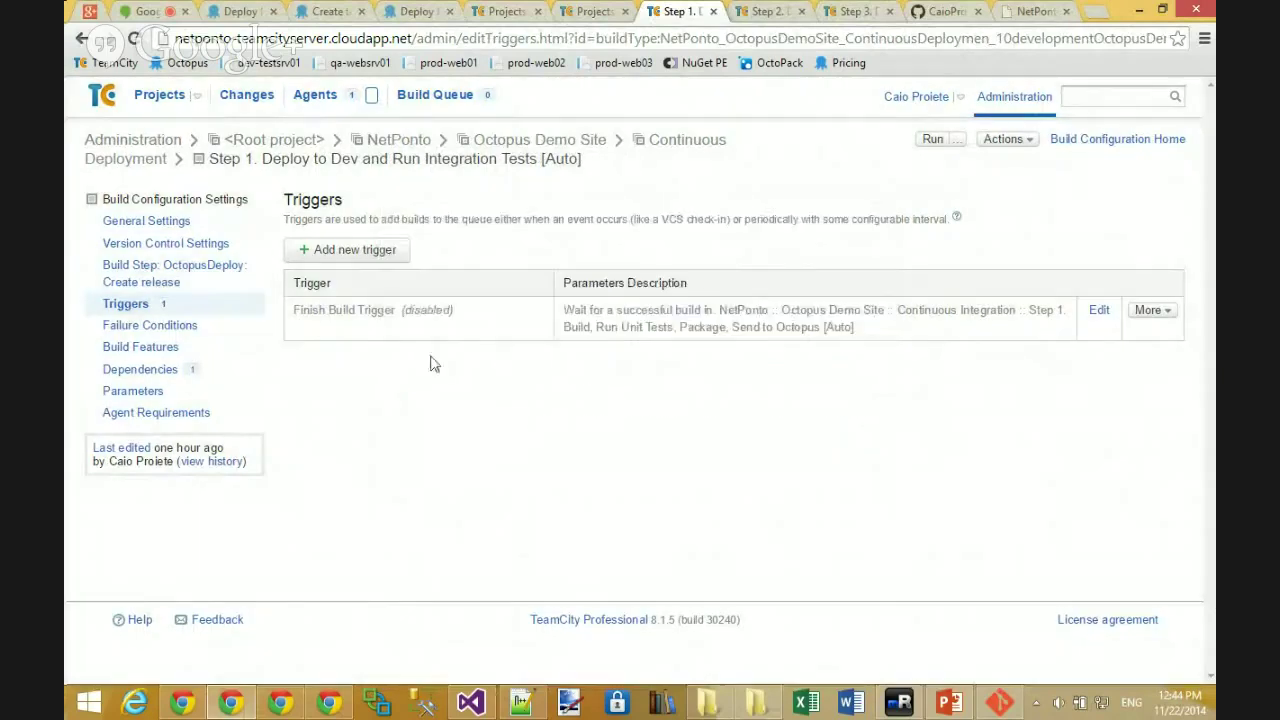
# - Enable the finish build triggers on the Deploy to Dev and Deploy to Production steps
pyautogui.click(1155, 312)
pyautogui.click(1034, 340)
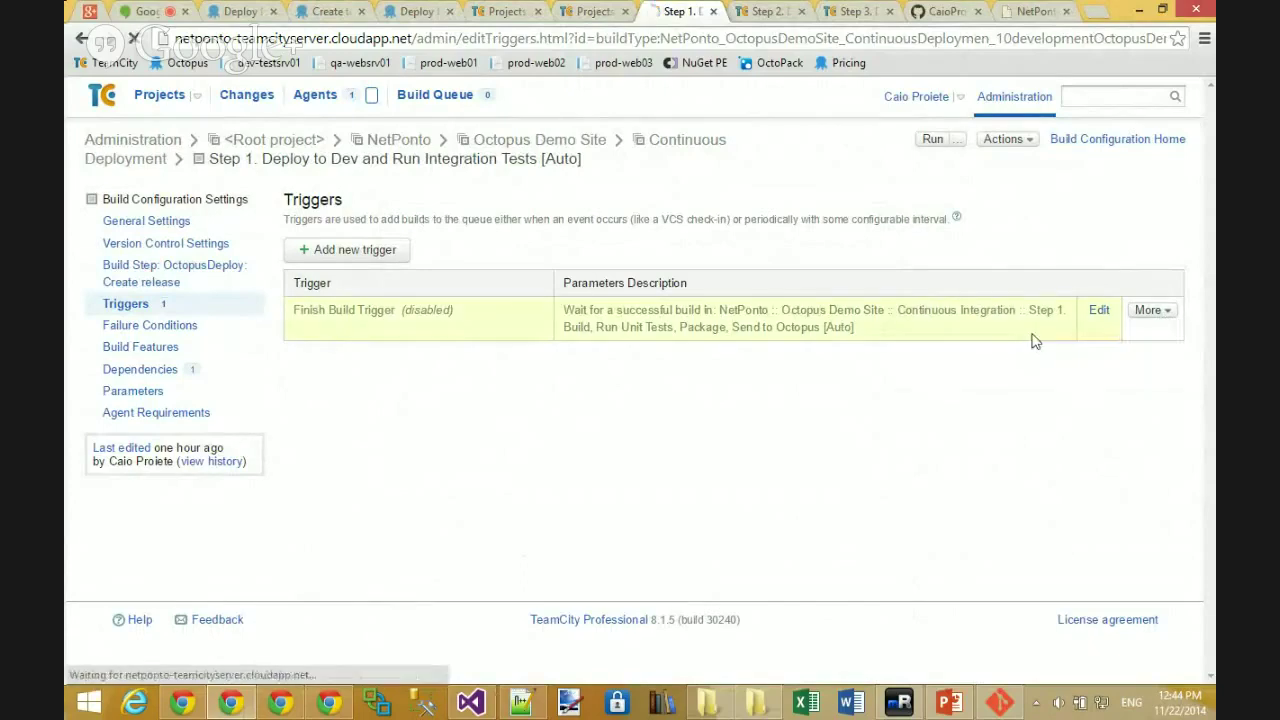
pyautogui.hotkey('ctrl', 'Tab')
pyautogui.click(1150, 310)
pyautogui.hotkey('ctrl', 'Tab')
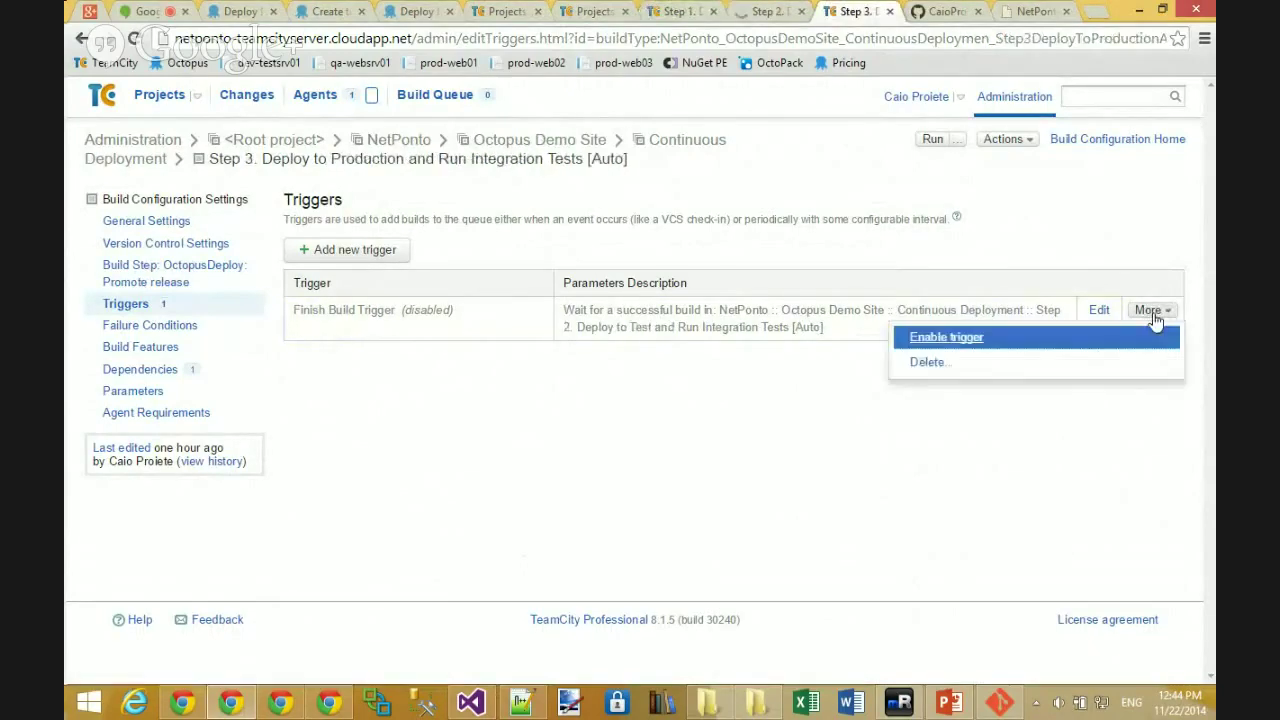
pyautogui.click(1049, 343)
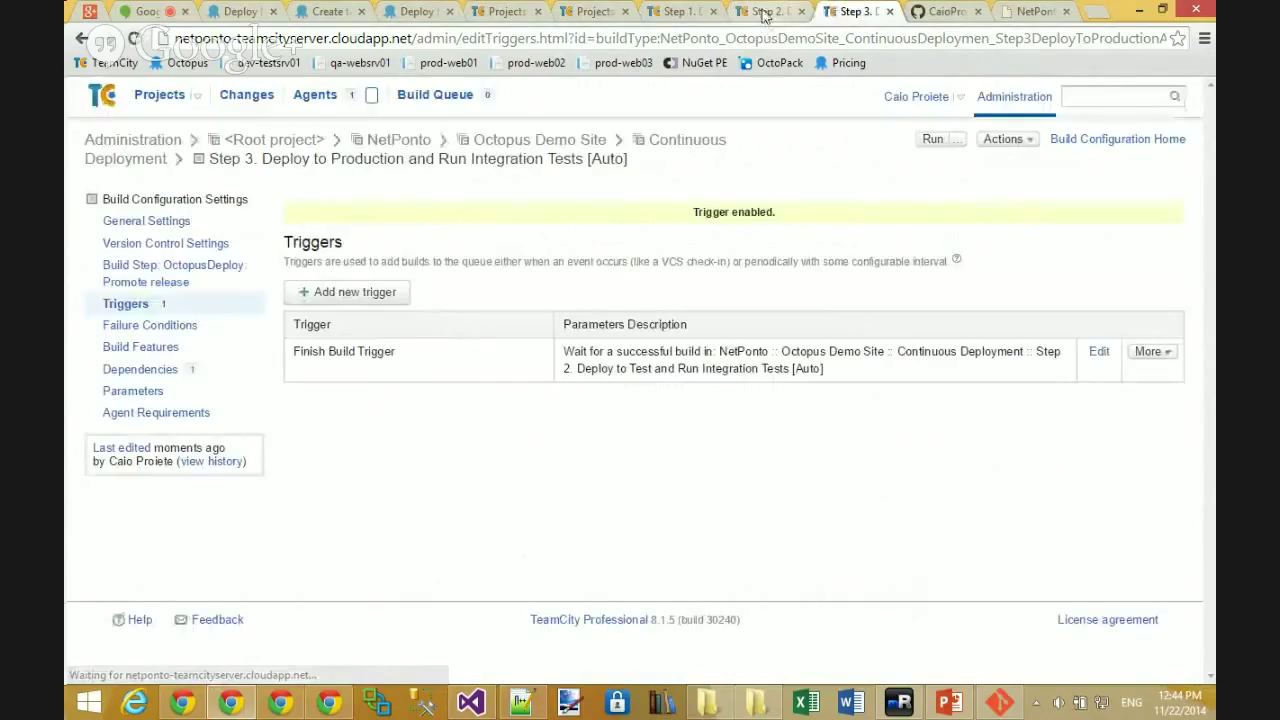
# - Close the deploy step tabs and reload the TeamCity projects overview
pyautogui.click(763, 11)
pyautogui.click(670, 12)
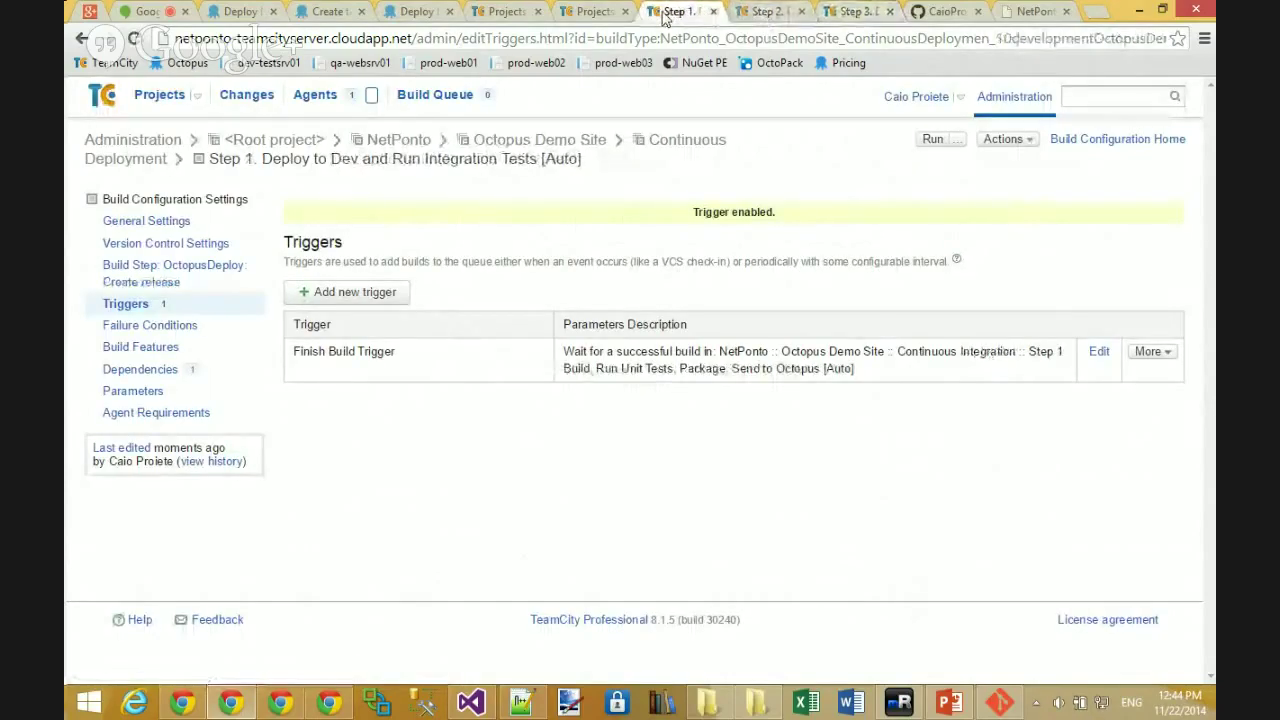
pyautogui.hotkey('ctrl', 'w')
pyautogui.hotkey('ctrl', 'w')
pyautogui.hotkey('ctrl', 'w')
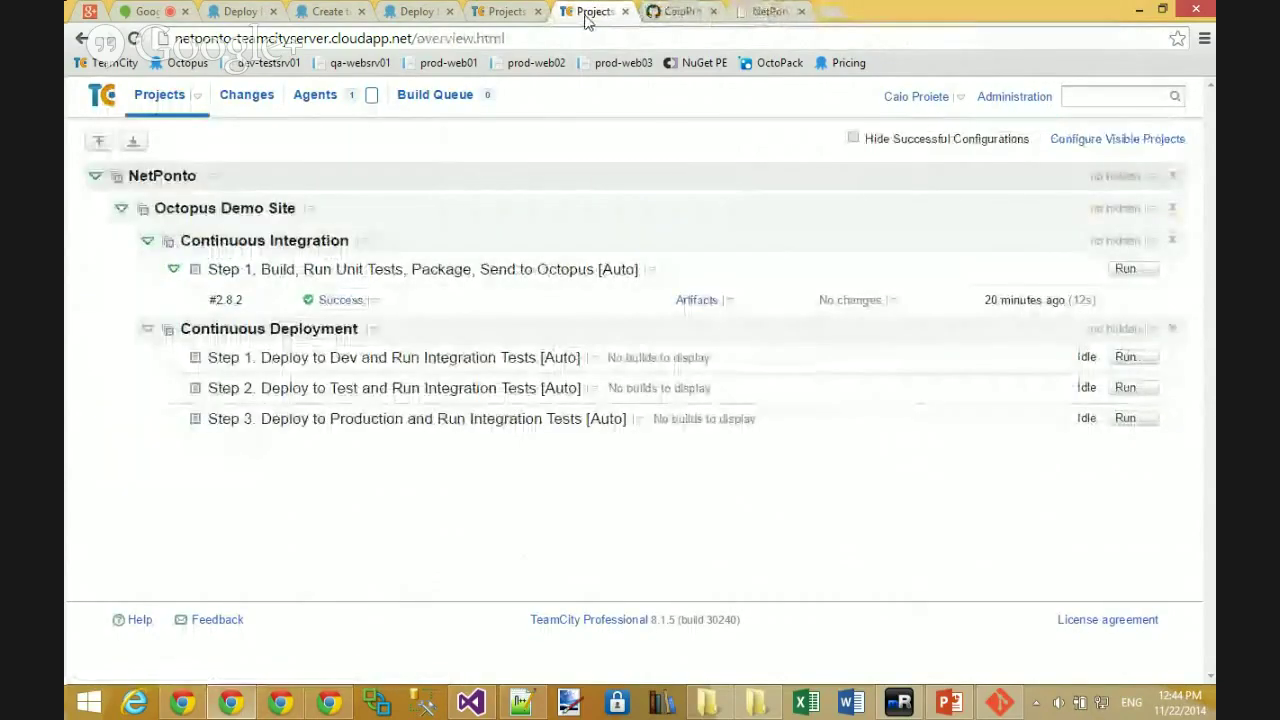
pyautogui.press('F5')
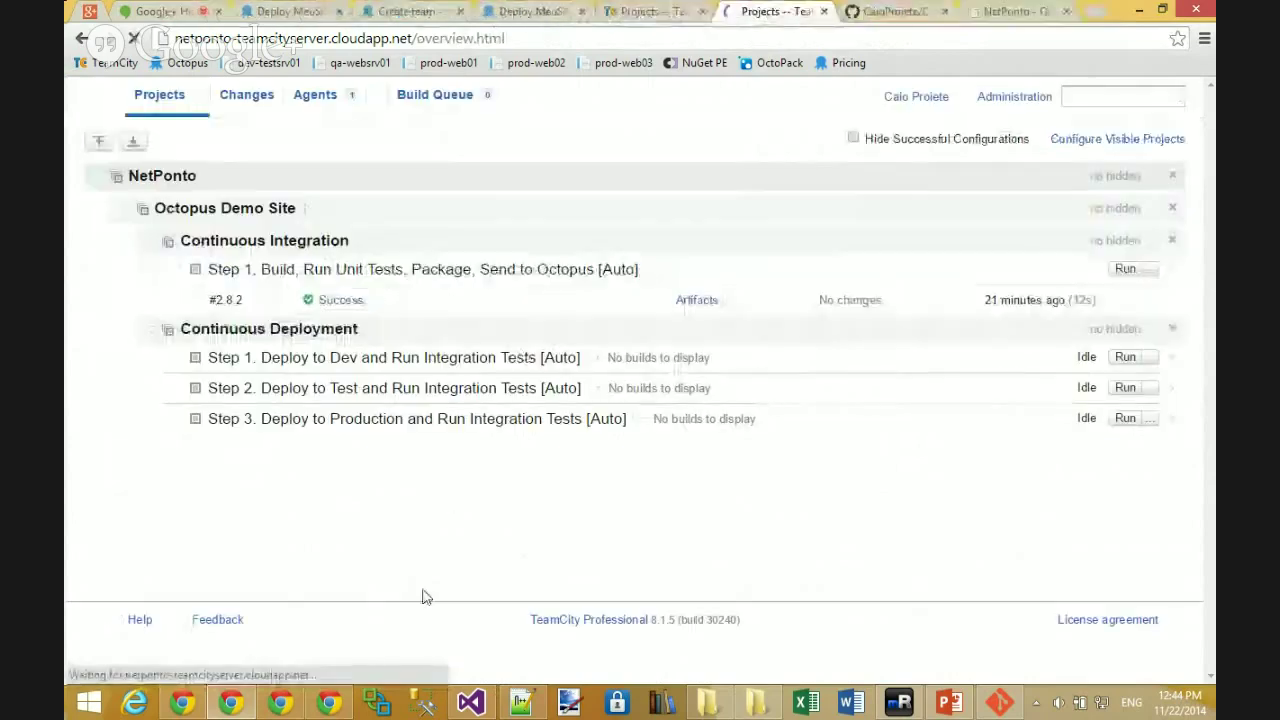
# - In Visual Studio, open _Layout.cshtml and locate the navbar-brand anchor
pyautogui.hotkey('alt', 'Tab')
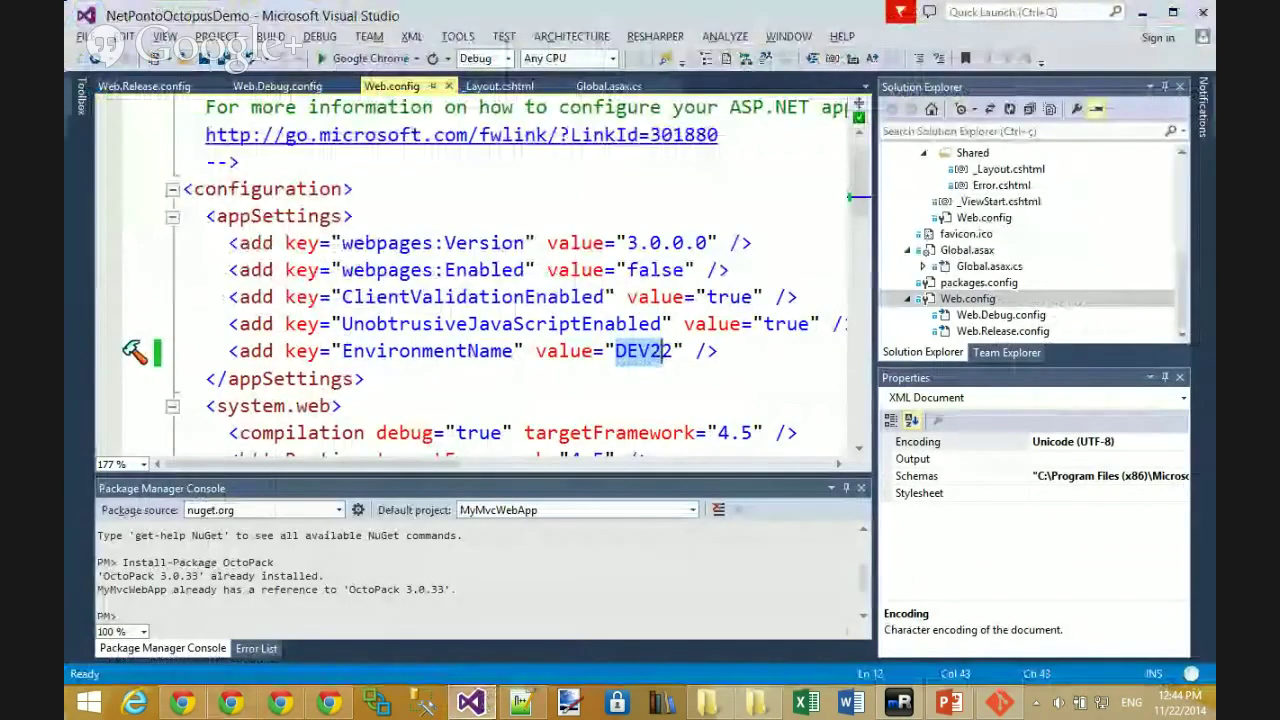
pyautogui.click(967, 298)
pyautogui.scroll(3, 1112, 308)
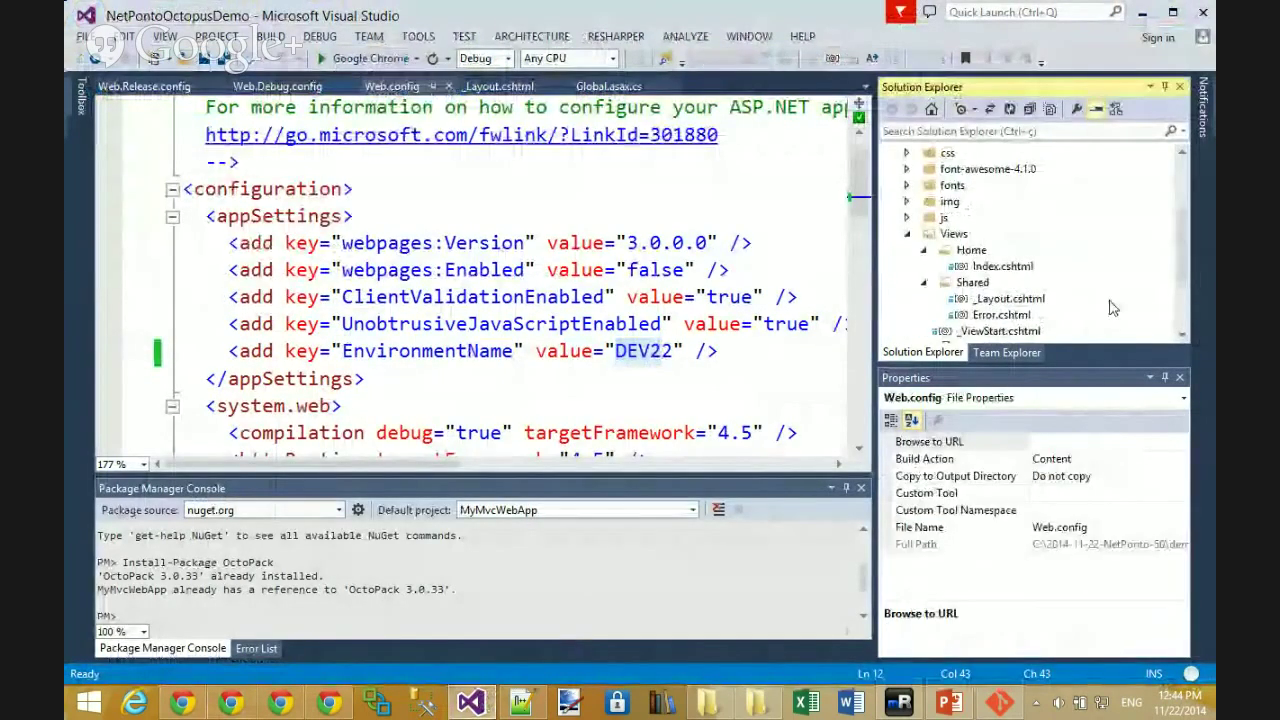
pyautogui.click(986, 300)
pyautogui.doubleClick(986, 300)
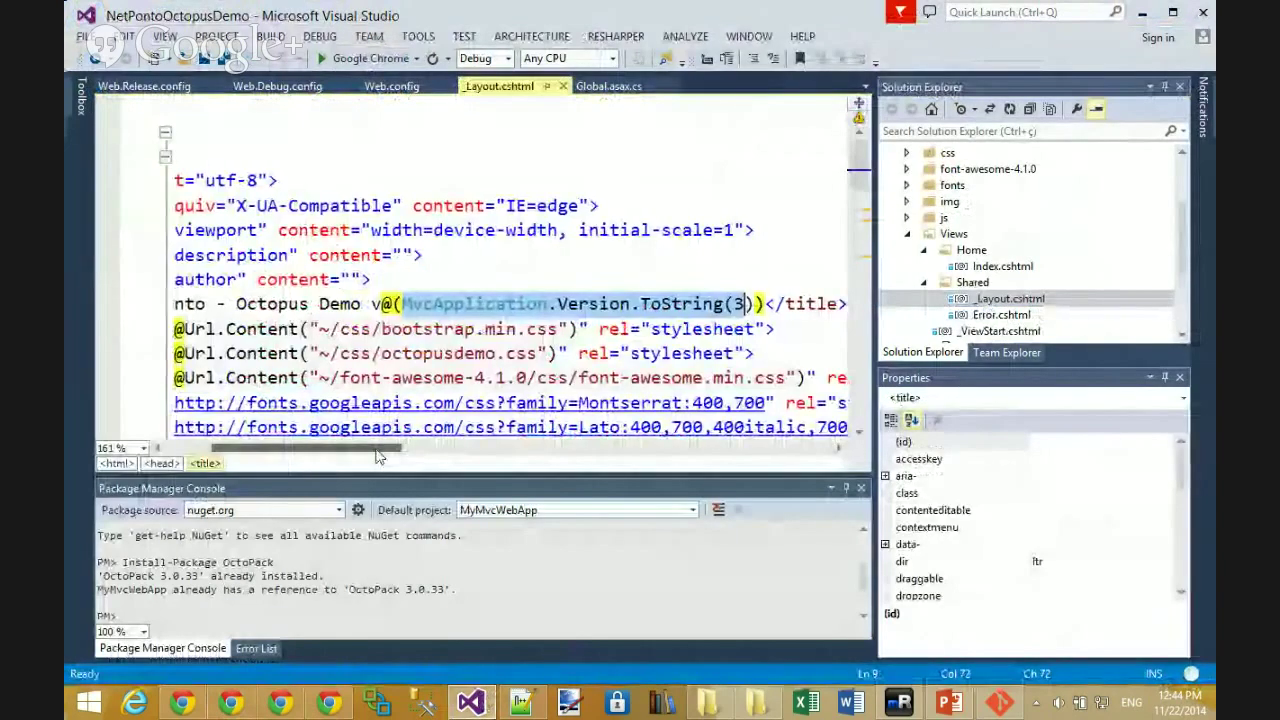
pyautogui.scroll(-5, 355, 352)
pyautogui.scroll(-2, 355, 352)
pyautogui.scroll(2, 355, 352)
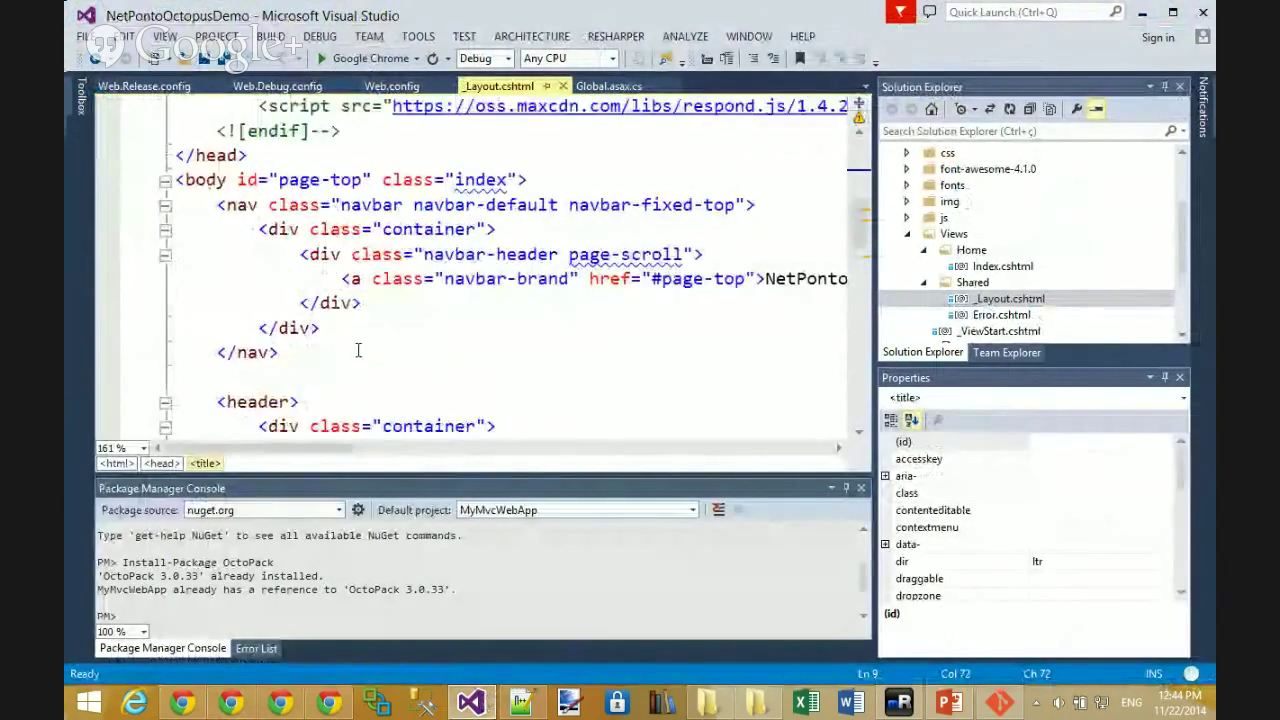
pyautogui.moveTo(320, 458); pyautogui.dragTo(445, 458)
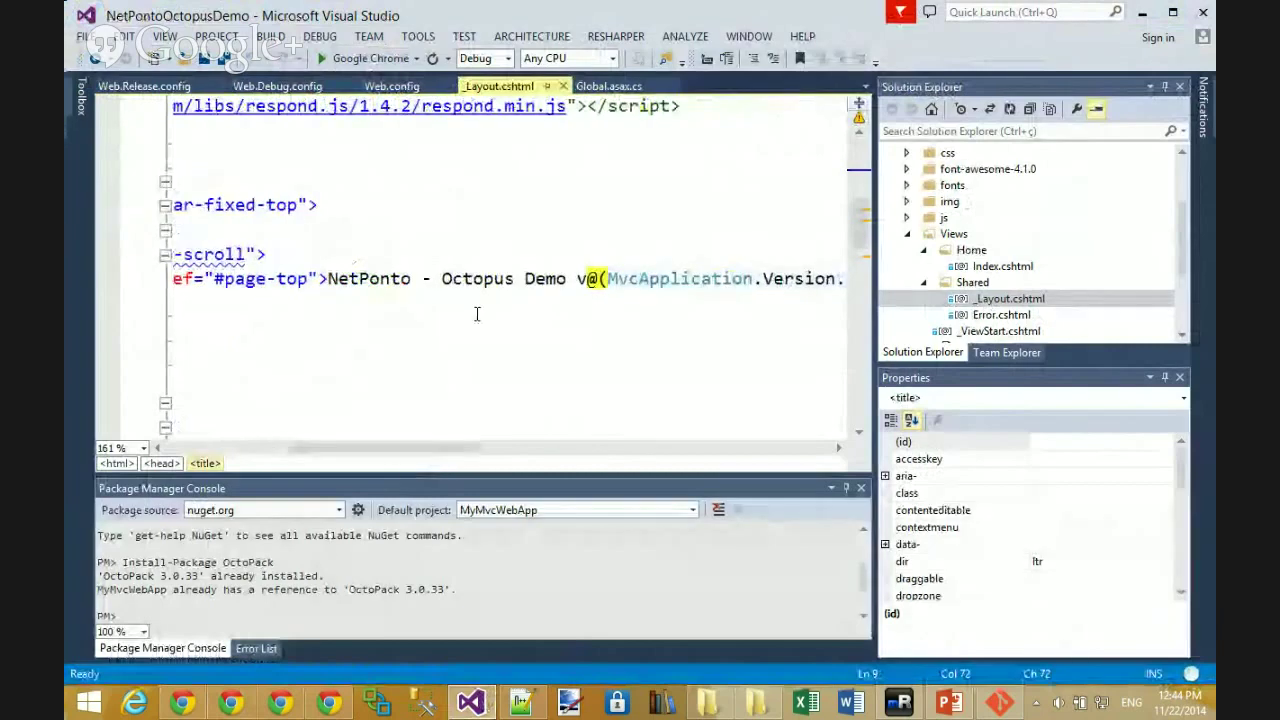
# - Remove 'NetPonto' and the dash, replace Demo with 'Hackathon!!!', and save the file
pyautogui.doubleClick(405, 284)
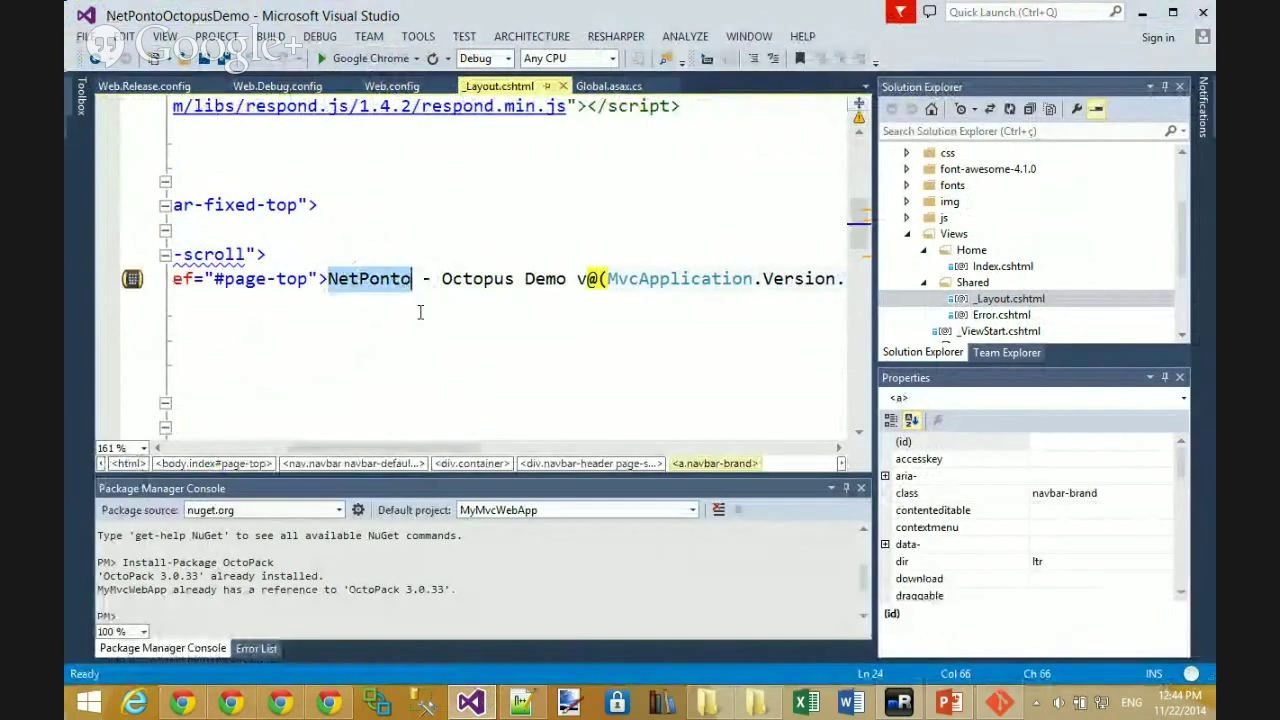
pyautogui.press('Delete')
pyautogui.press('Delete')
pyautogui.press('Delete')
pyautogui.press('Delete')
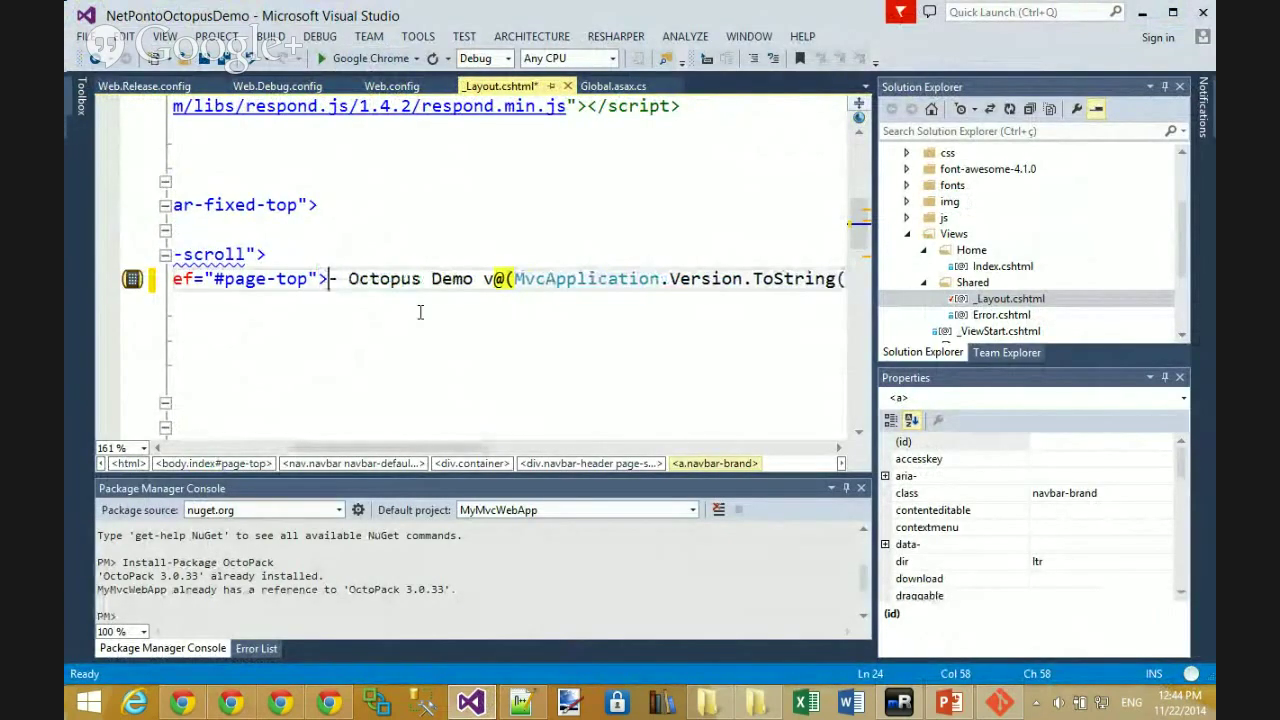
pyautogui.press('Delete')
pyautogui.press('Delete')
pyautogui.press('Delete')
pyautogui.press('Delete')
pyautogui.press('Delete')
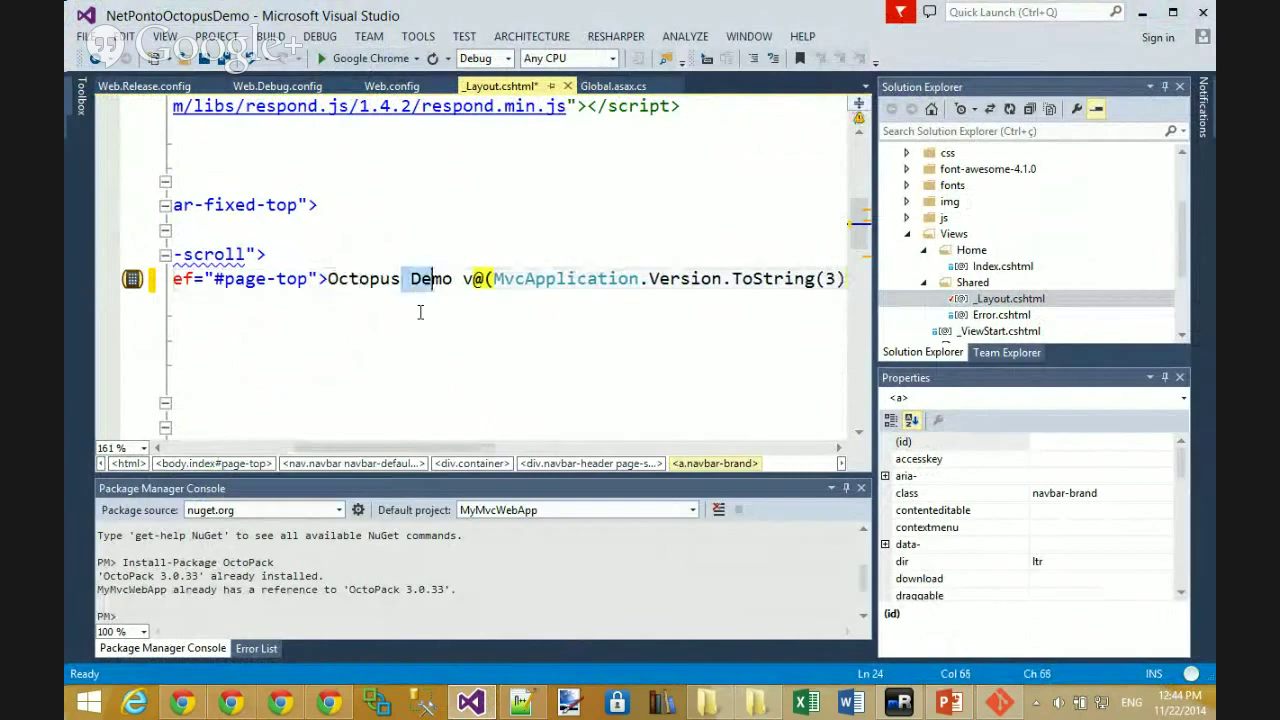
pyautogui.write('Hackat')
pyautogui.write('hon!!!')
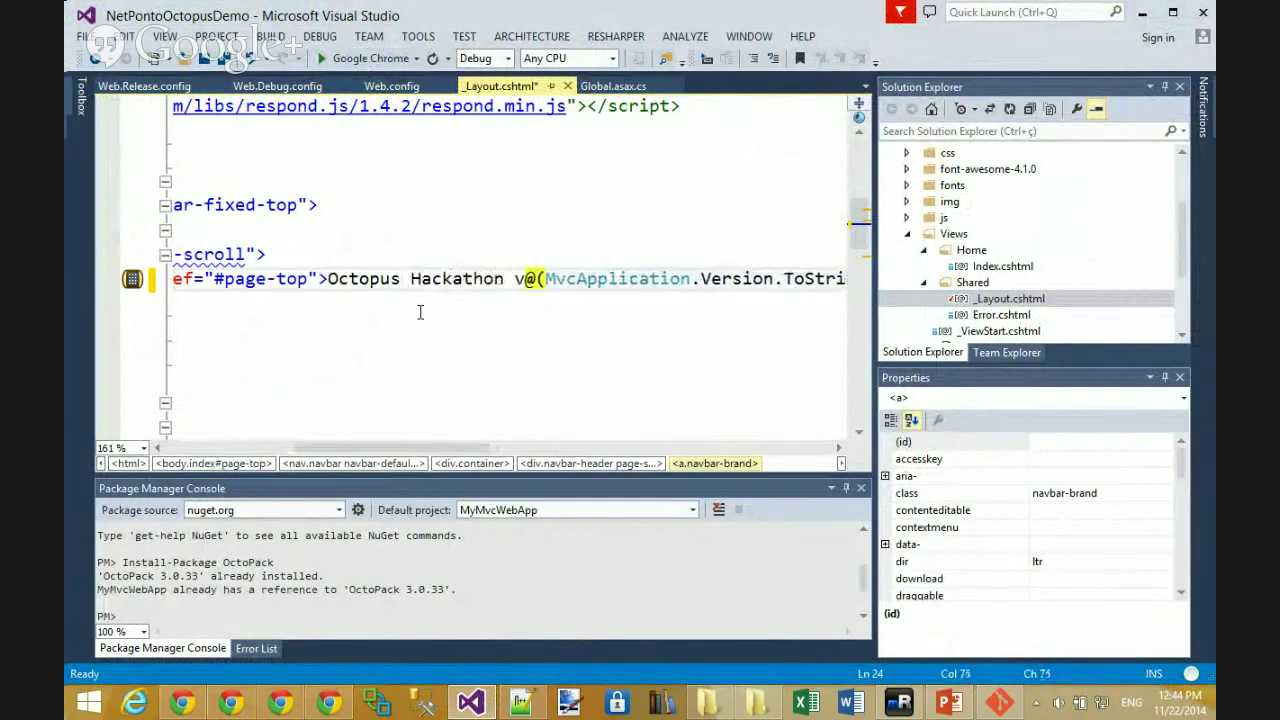
pyautogui.hotkey('ctrl', 's')
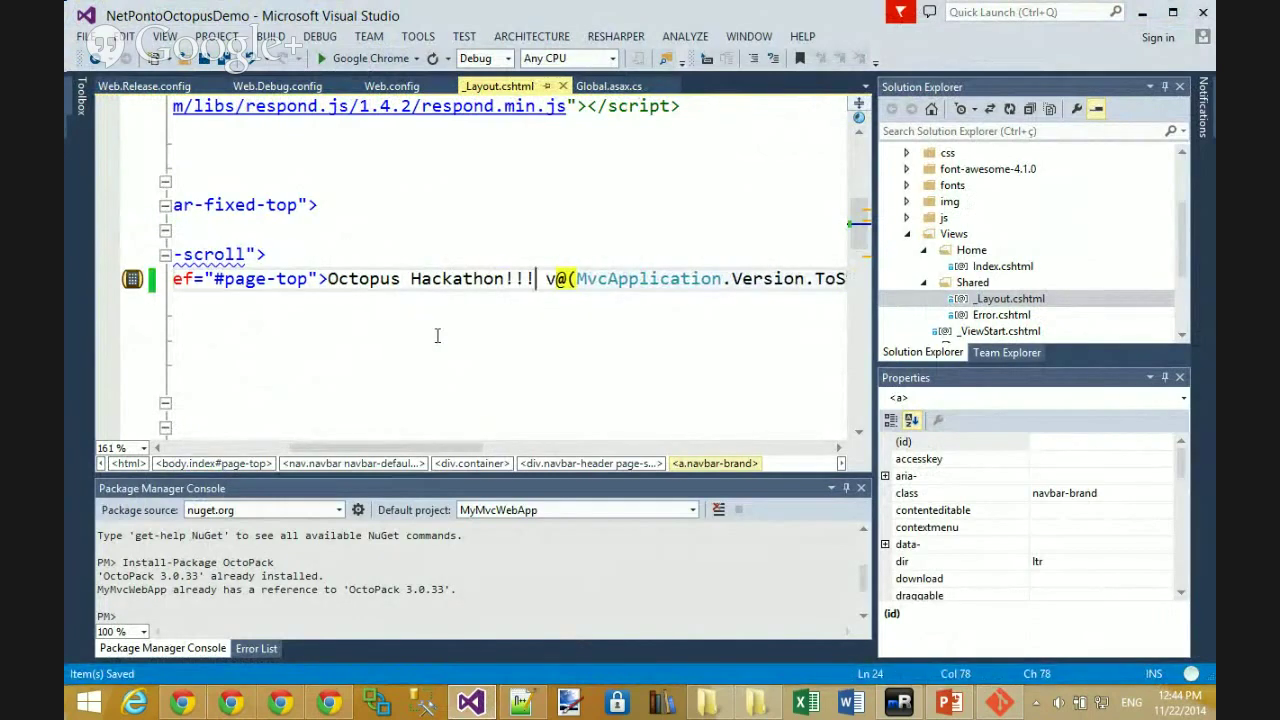
pyautogui.click(990, 704)
# - Stage all changes and commit them with the message 'Alterei qq coisinha'
pyautogui.write('g')
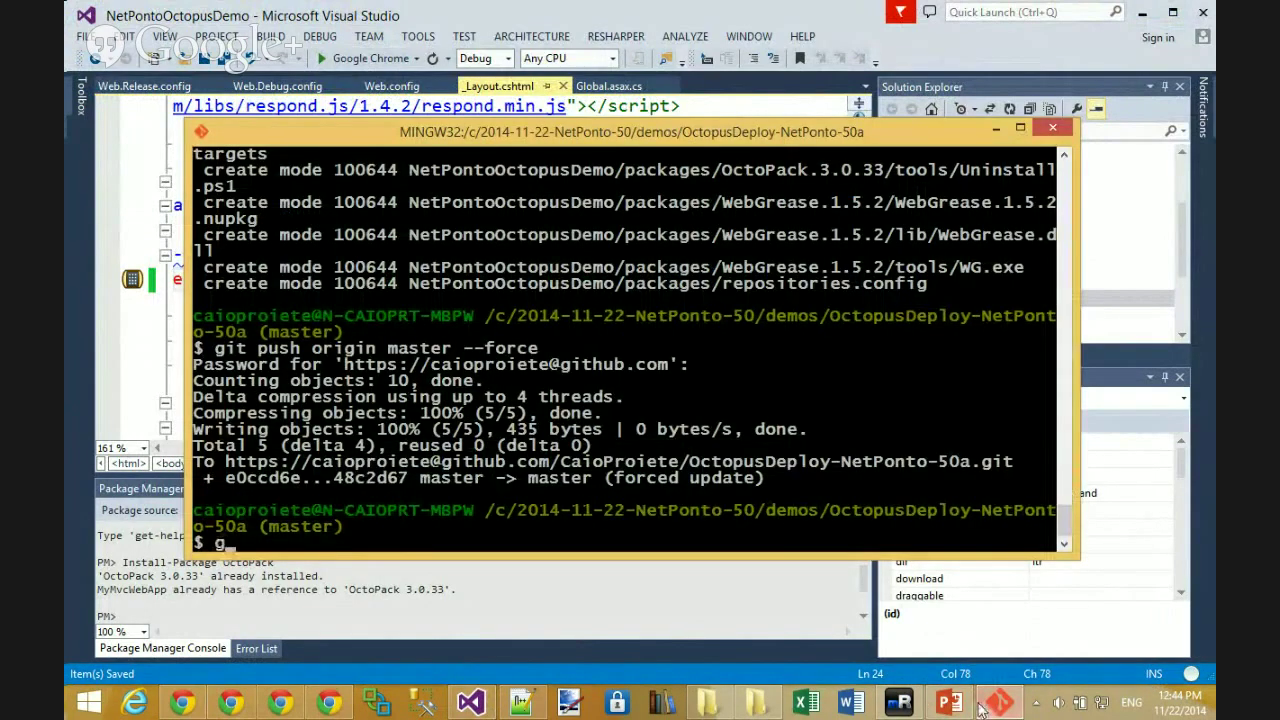
pyautogui.write('it d')
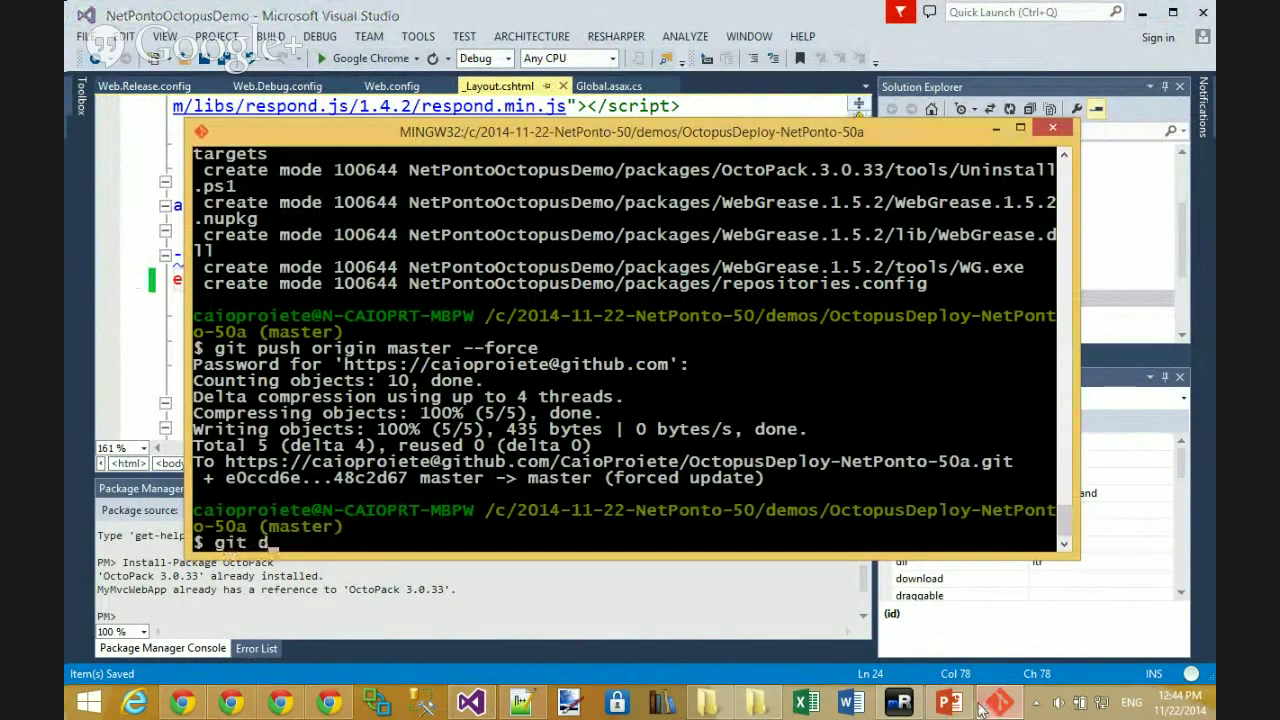
pyautogui.write('dd .')
pyautogui.press('Return')
pyautogui.write("git commit 'm")
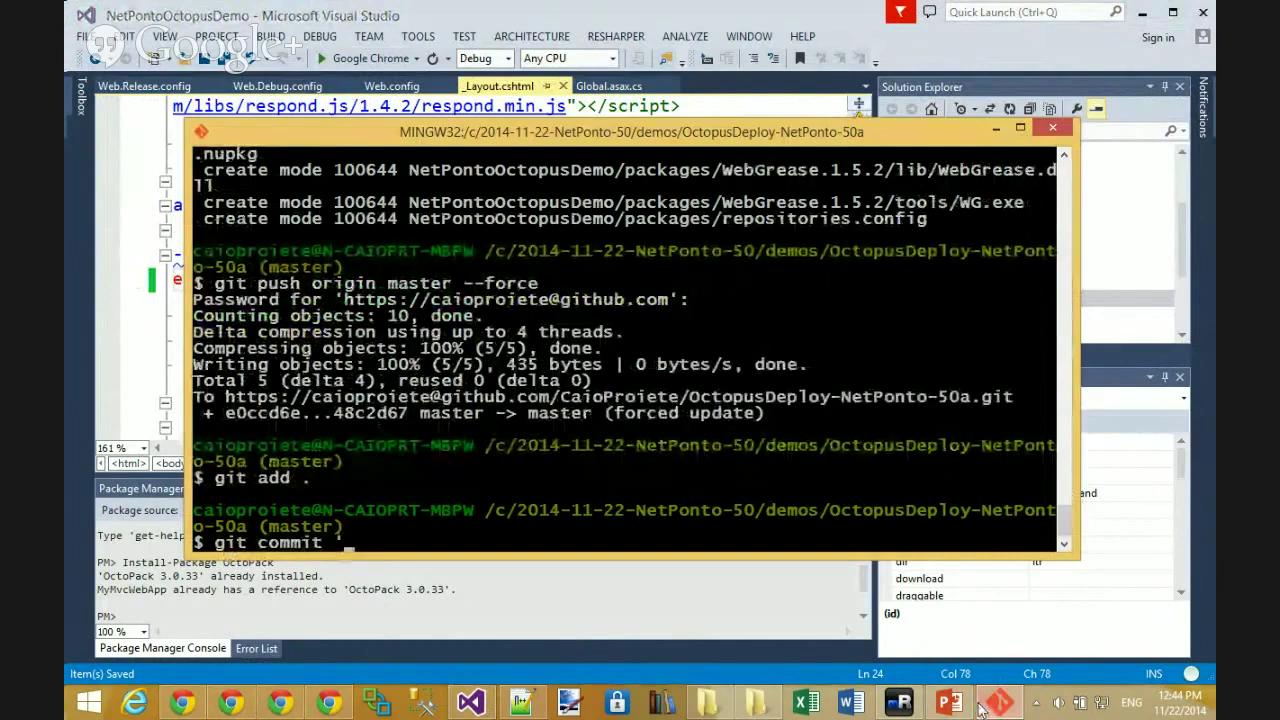
pyautogui.press('BackSpace')
pyautogui.press('BackSpace')
pyautogui.write('-m ""')
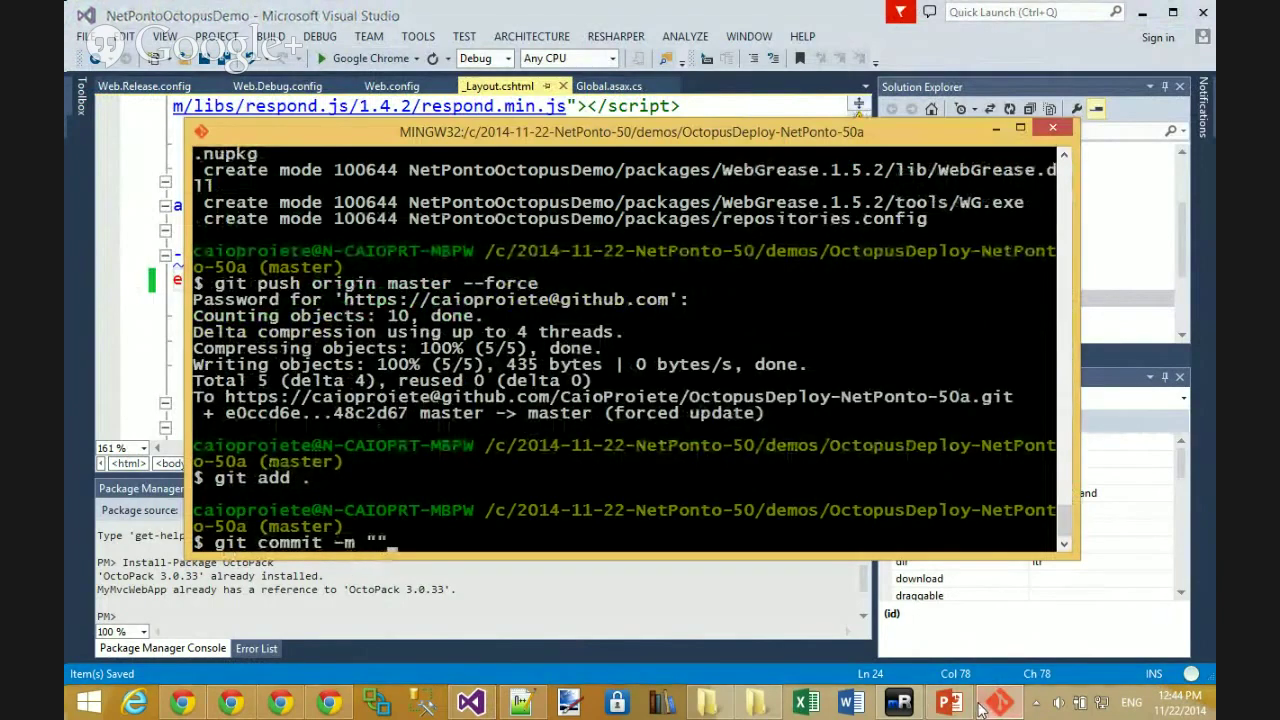
pyautogui.write('Alterei qq coisin')
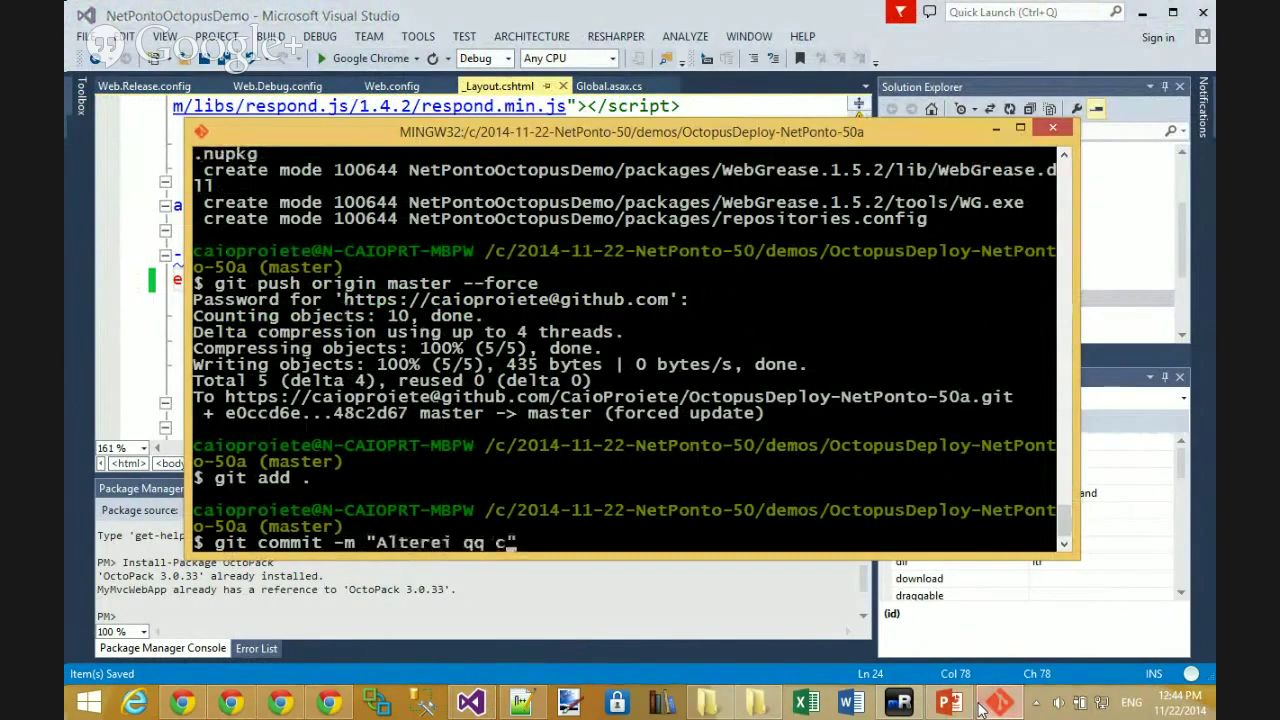
pyautogui.write('ha')
pyautogui.press('Return')
# - Push the commit to origin master, entering the account password
pyautogui.write('git push origin master')
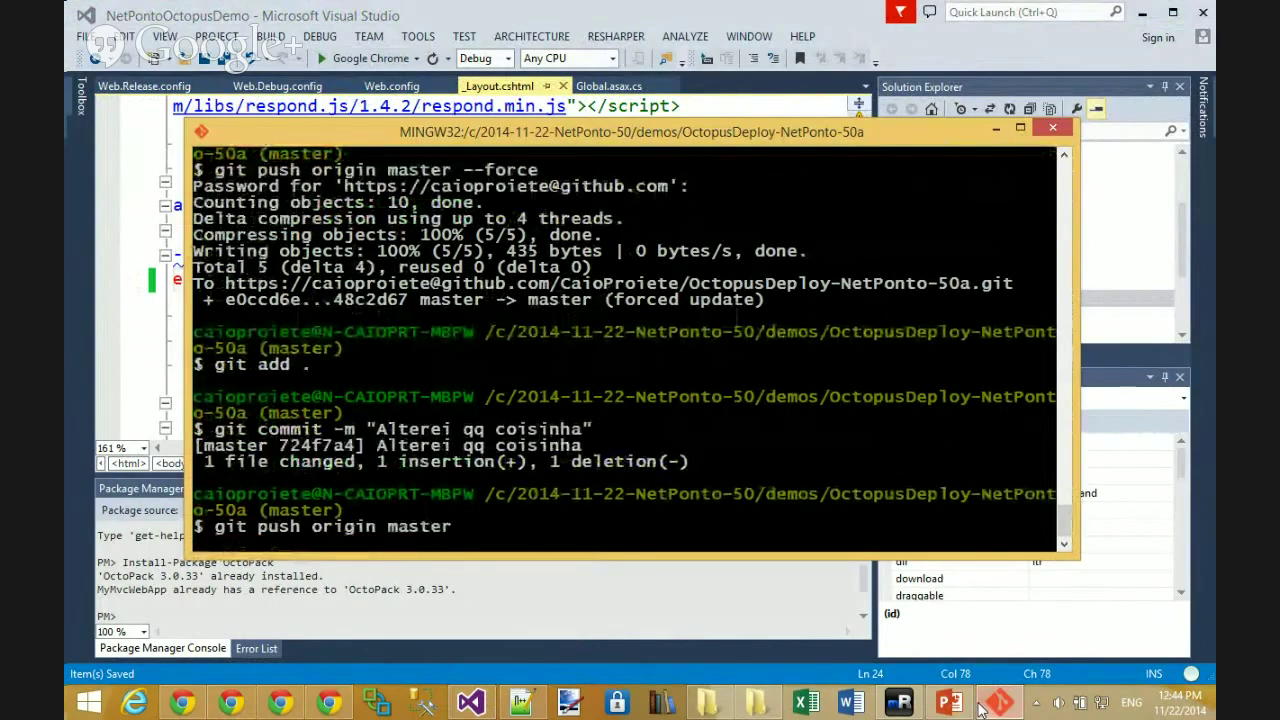
pyautogui.press('Return')
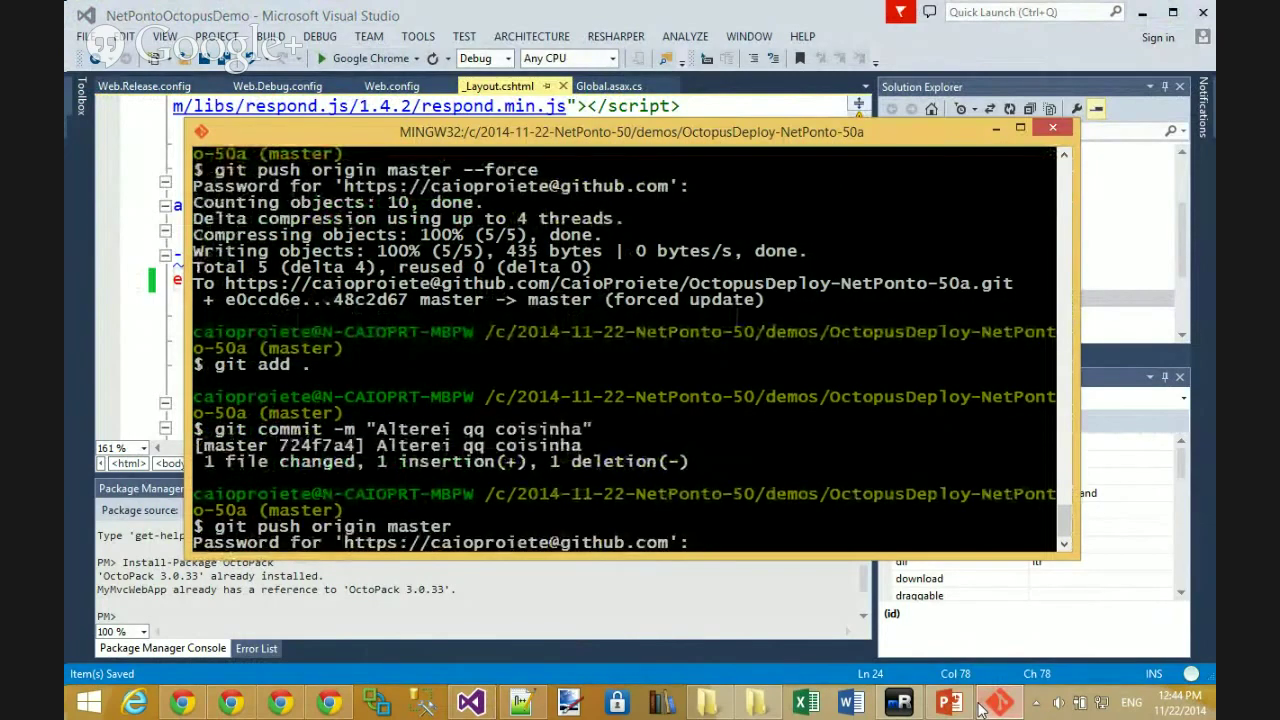
pyautogui.press('Return')
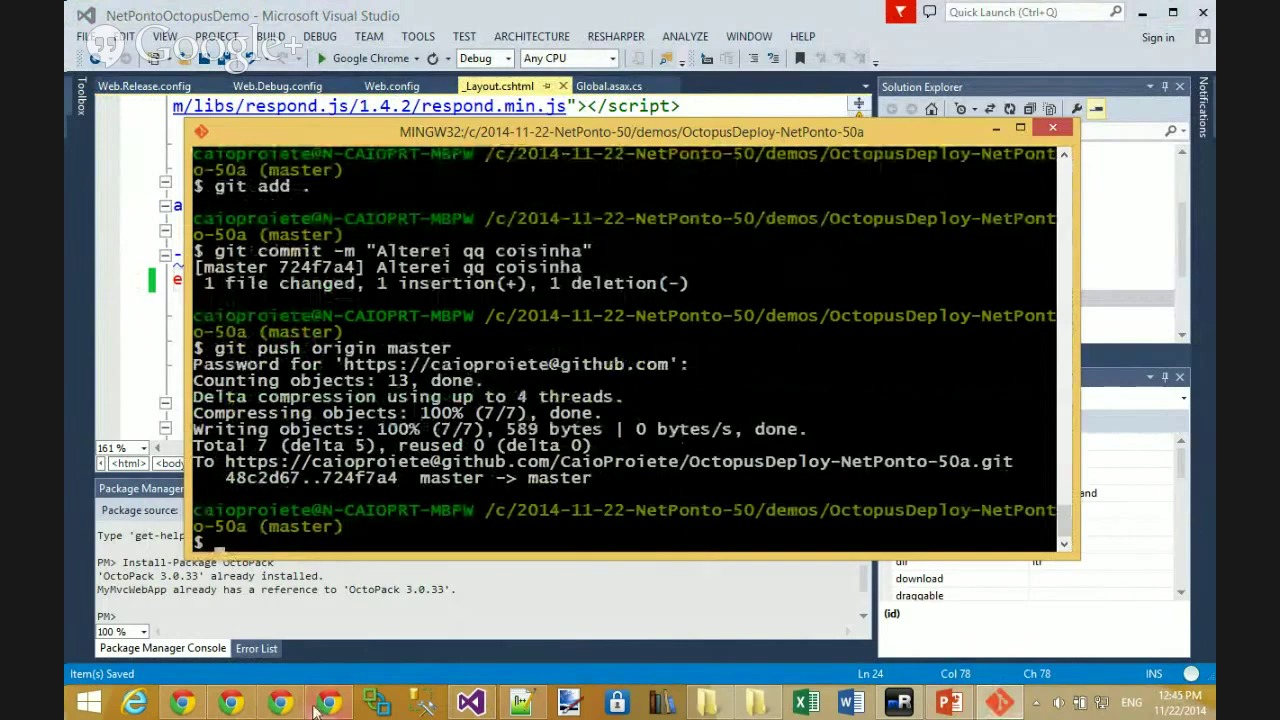
pyautogui.click(435, 251)
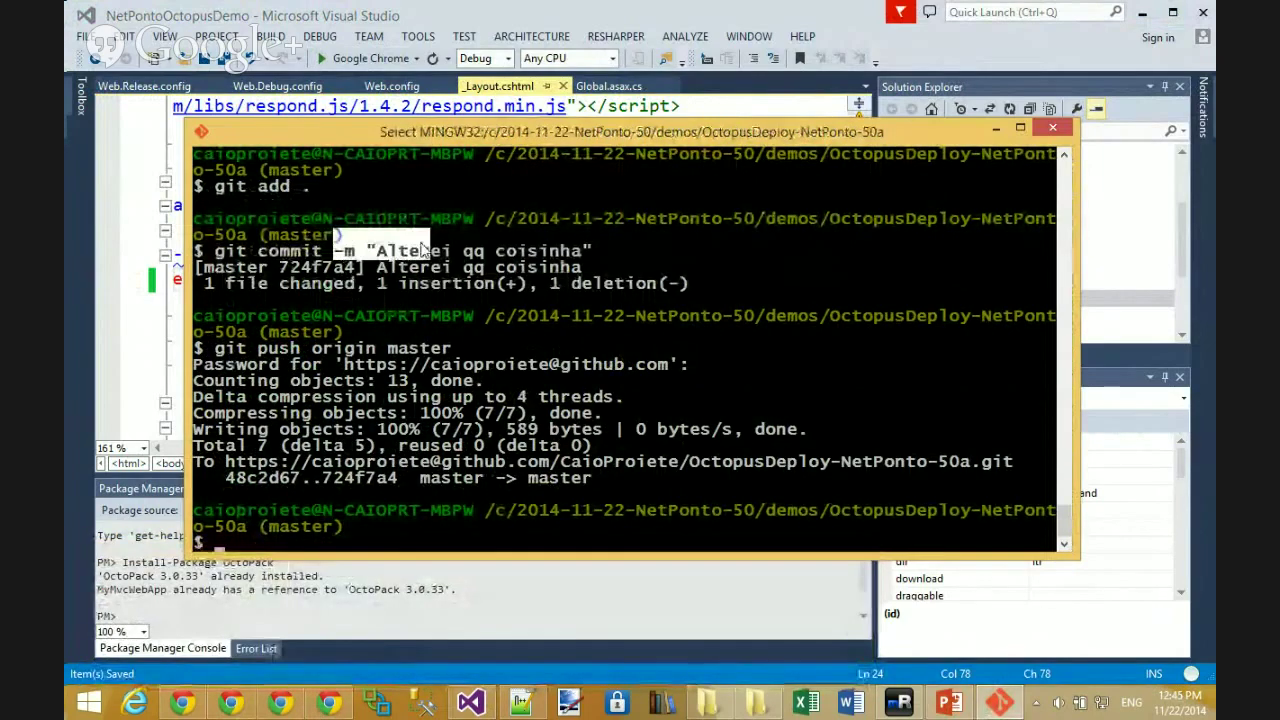
pyautogui.press('Escape')
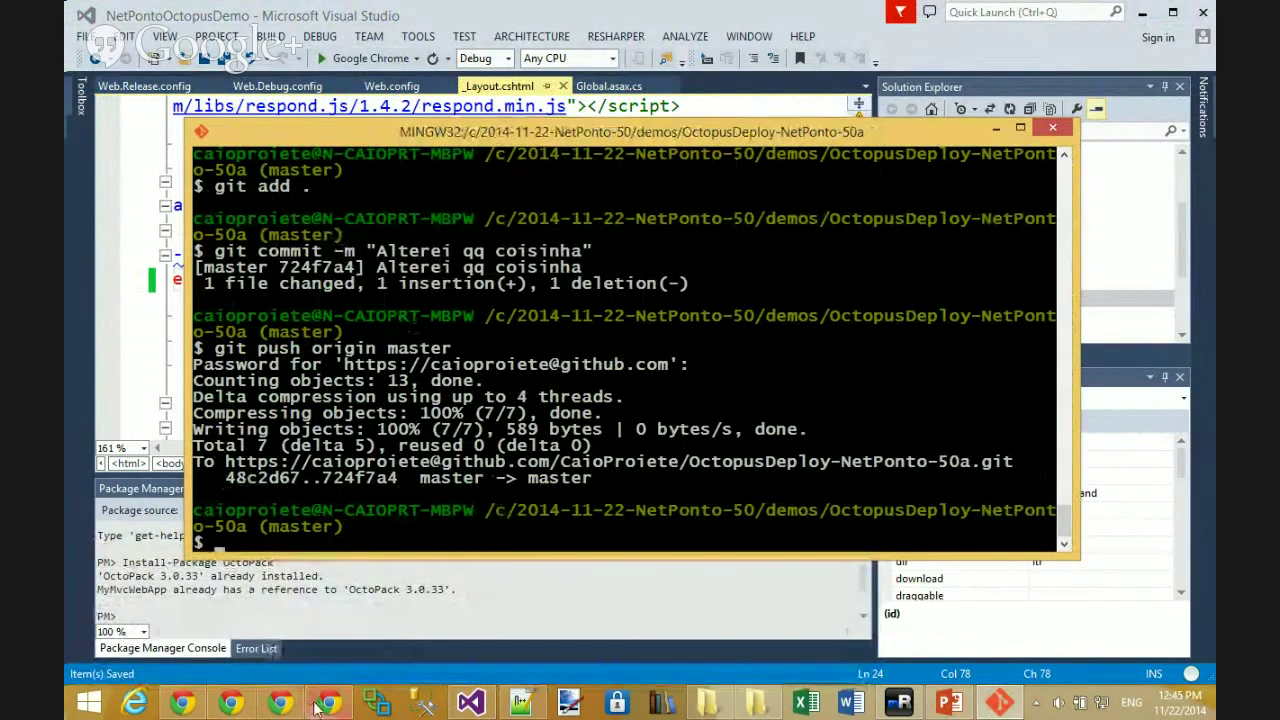
pyautogui.click(316, 706)
# - Refresh the TeamCity overview to reveal the pending change on Continuous Integration Step 1
pyautogui.click(280, 706)
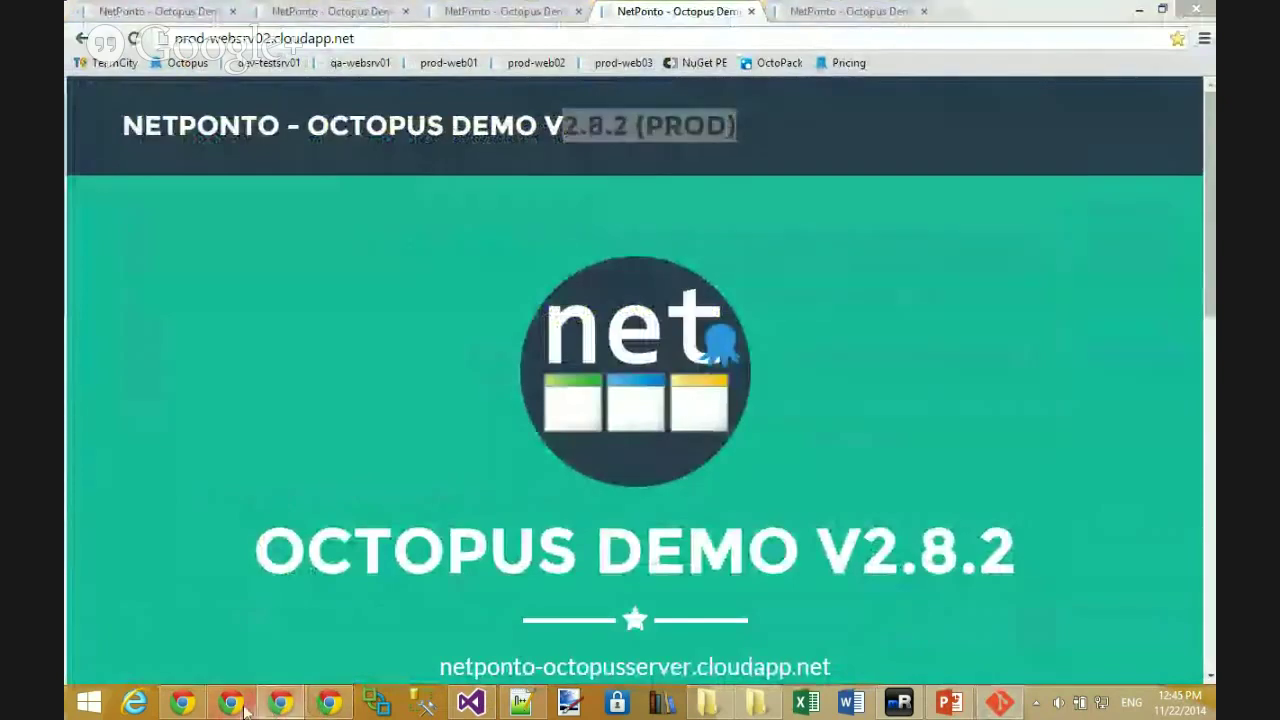
pyautogui.press('F5')
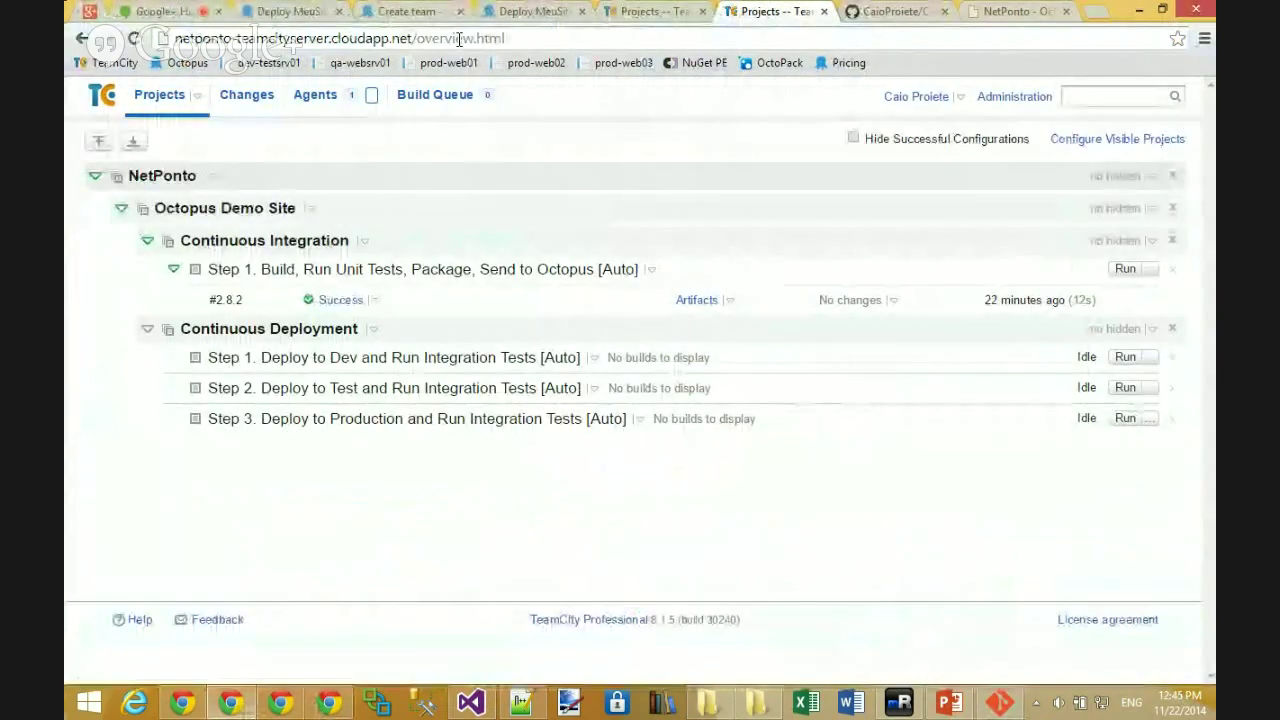
pyautogui.press('F5')
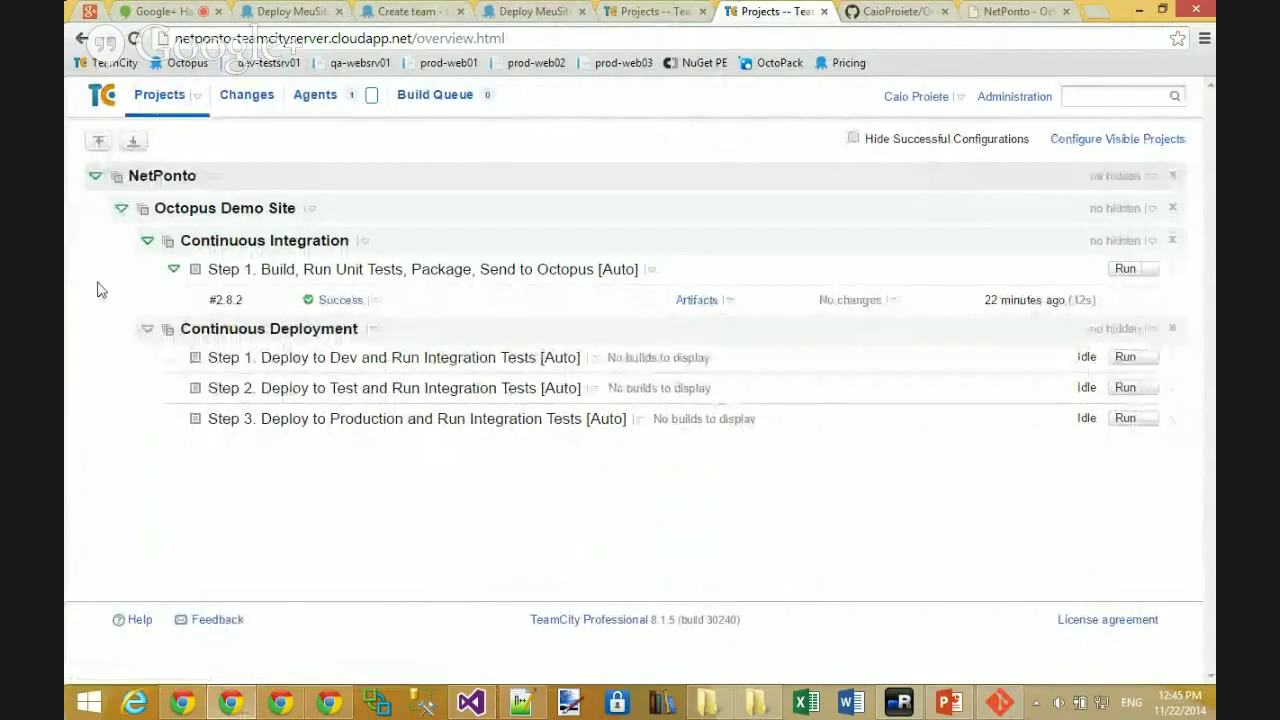
pyautogui.moveTo(155, 262); pyautogui.dragTo(645, 286)
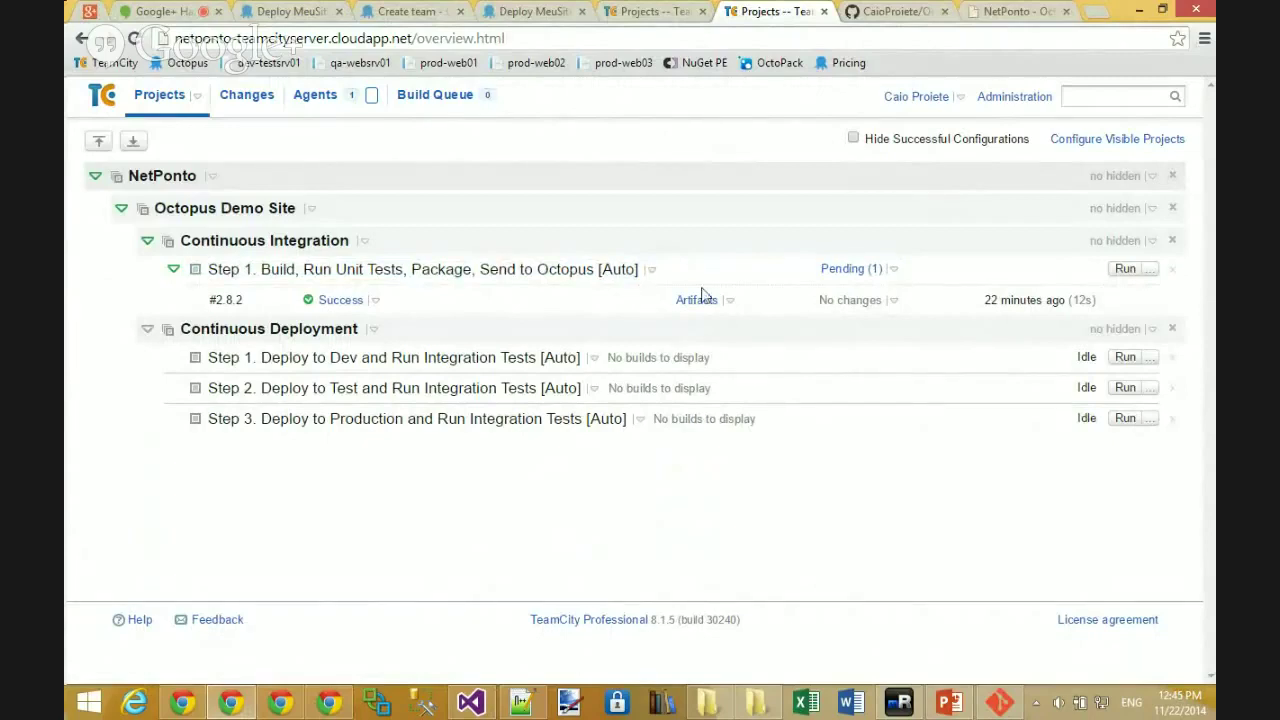
# - Show the pending change on Step 1 and point out the Dev and Test deploy steps
pyautogui.click(894, 270)
pyautogui.moveTo(193, 270); pyautogui.dragTo(343, 274)
pyautogui.moveTo(131, 357); pyautogui.dragTo(380, 375)
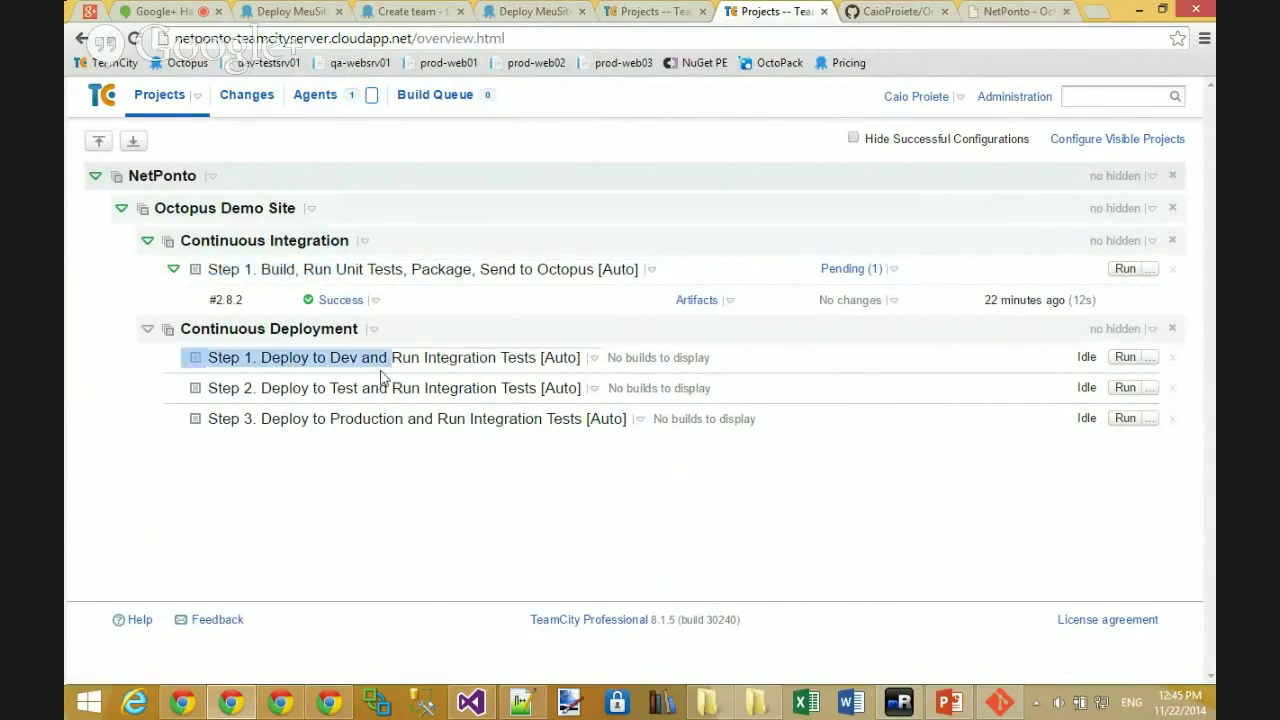
pyautogui.moveTo(66, 400); pyautogui.dragTo(143, 403)
pyautogui.click(128, 436)
pyautogui.click(164, 386)
pyautogui.moveTo(233, 390); pyautogui.dragTo(131, 397)
pyautogui.click(137, 397)
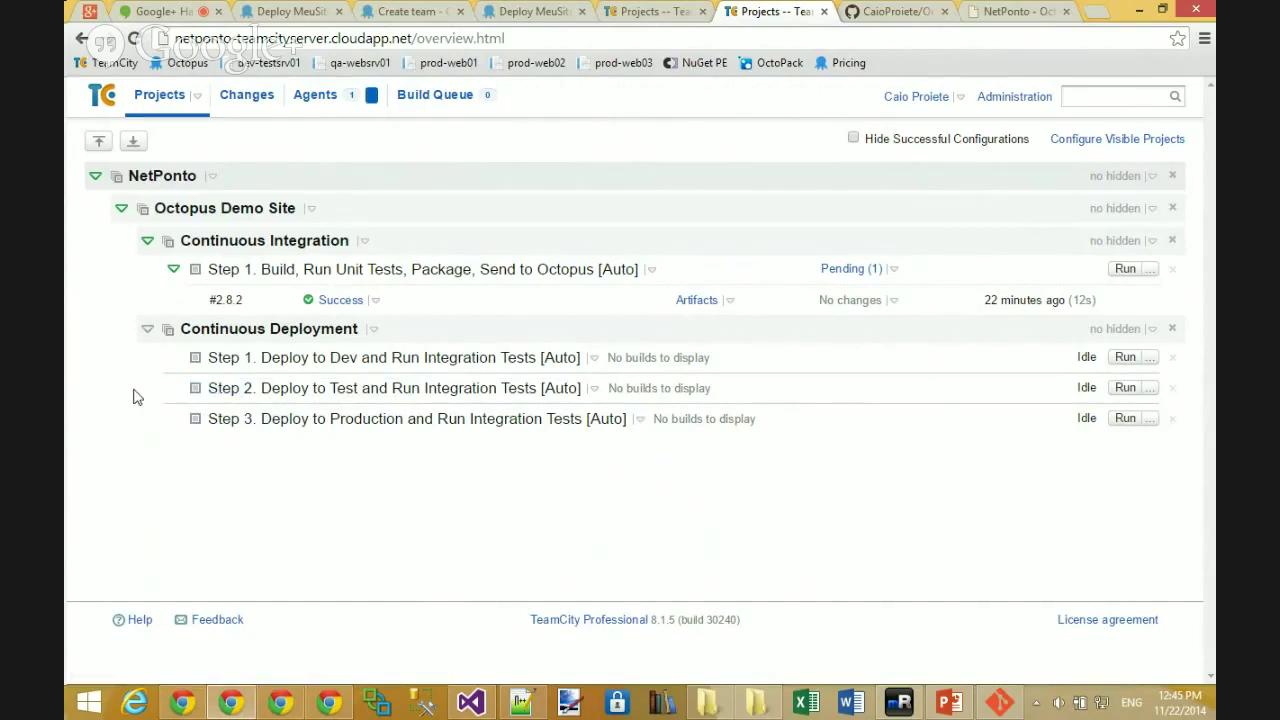
# - Refresh until build #2.9.3 succeeds and the Deploy to Dev step starts
pyautogui.press('F5')
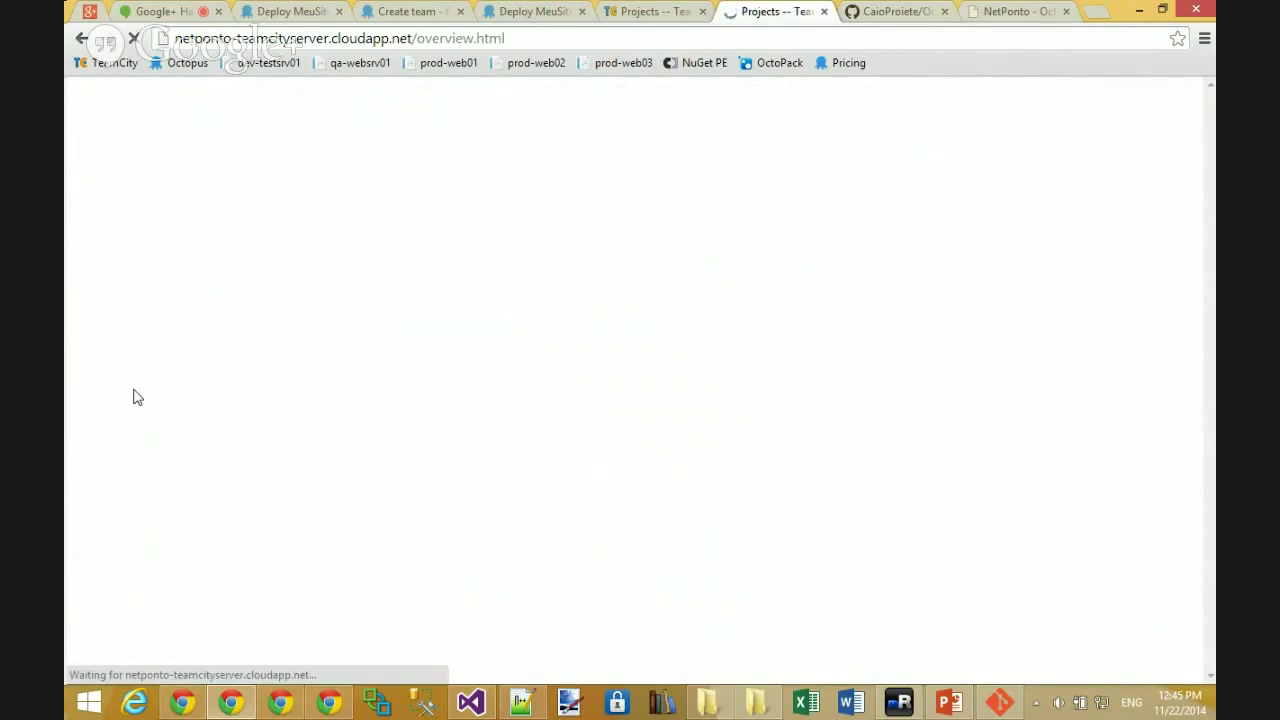
pyautogui.moveTo(156, 306); pyautogui.dragTo(410, 301)
pyautogui.click(106, 309)
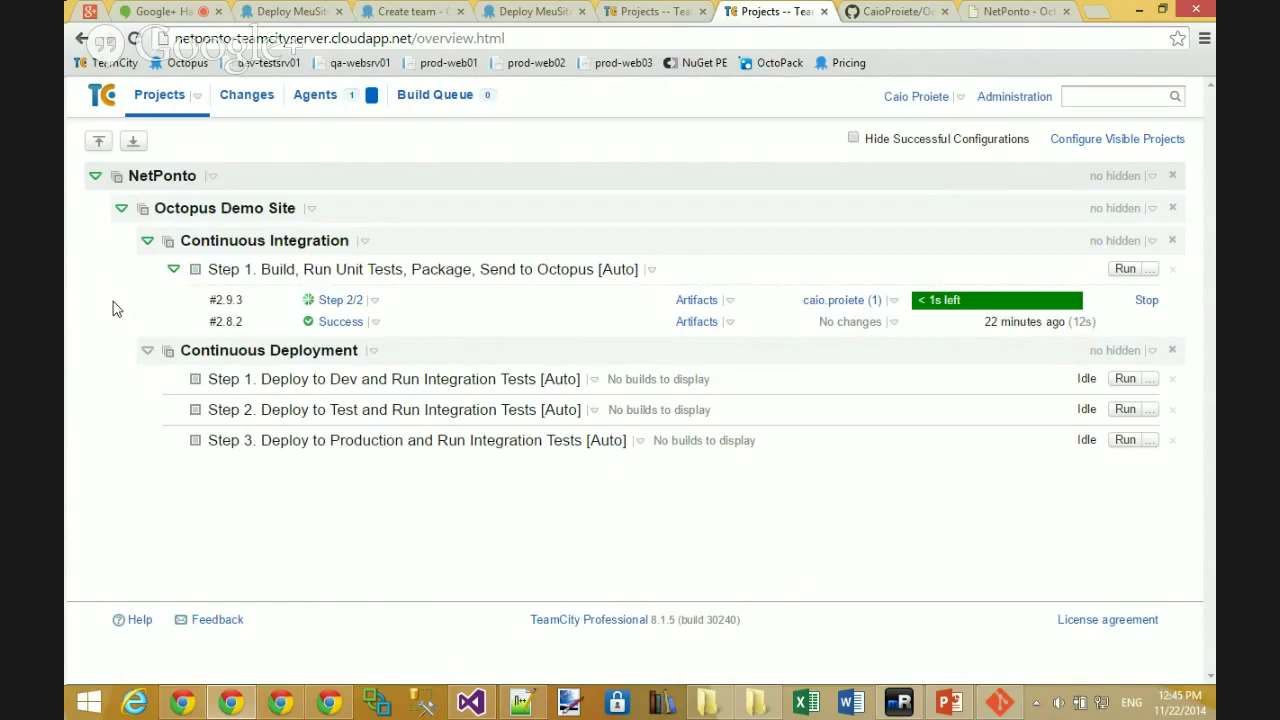
pyautogui.moveTo(185, 268); pyautogui.dragTo(77, 363)
pyautogui.click(129, 386)
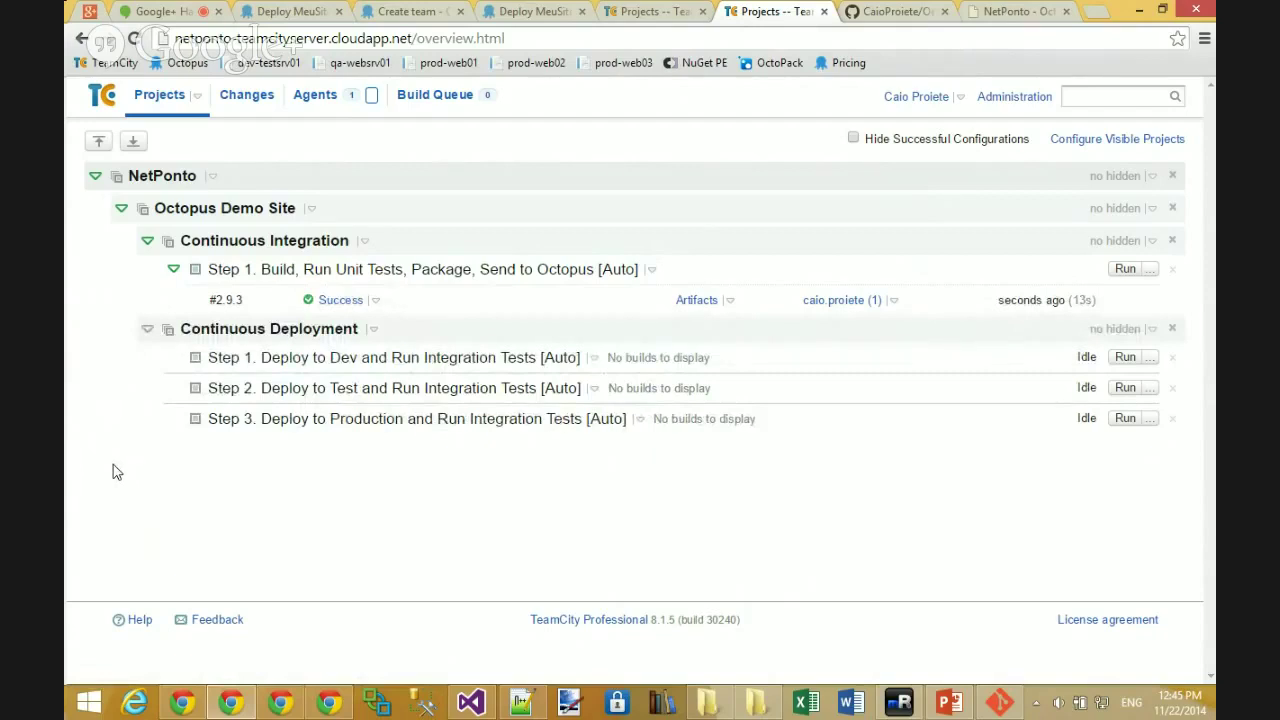
pyautogui.press('F5')
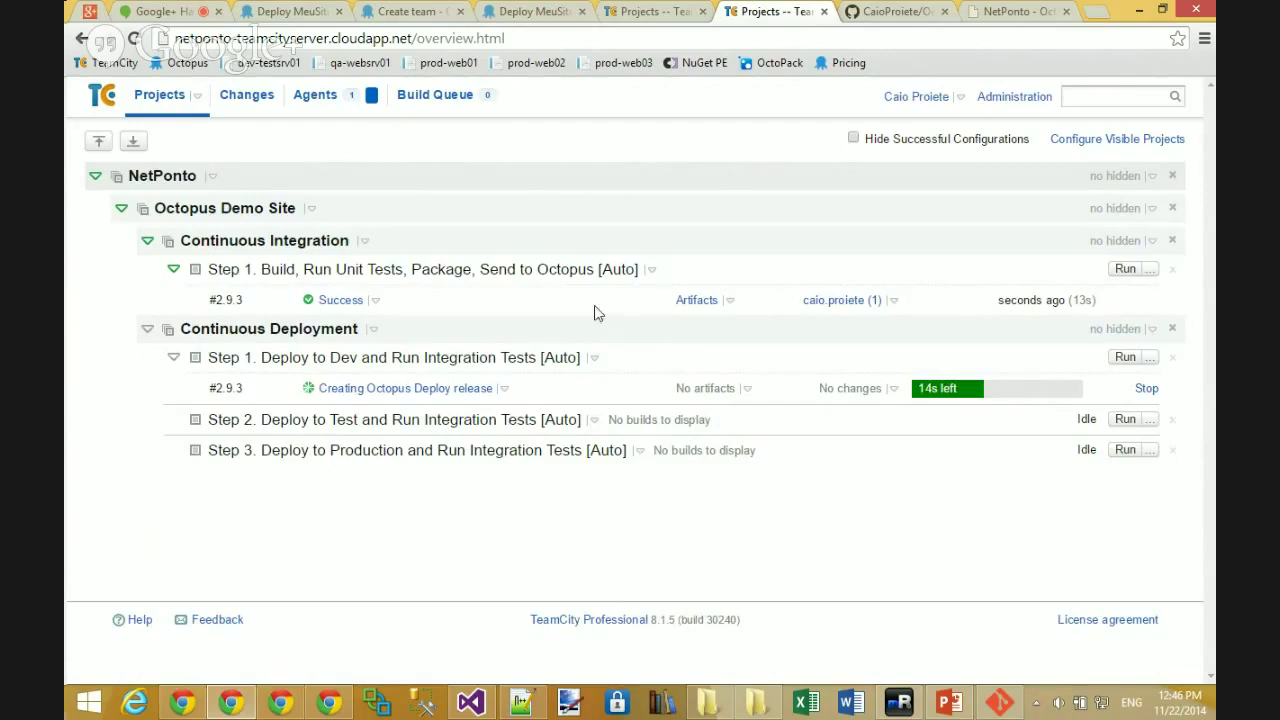
# - Refresh TeamCity until the Deploy to Dev step for build #2.9.3 shows Success
pyautogui.moveTo(670, 300); pyautogui.dragTo(763, 299)
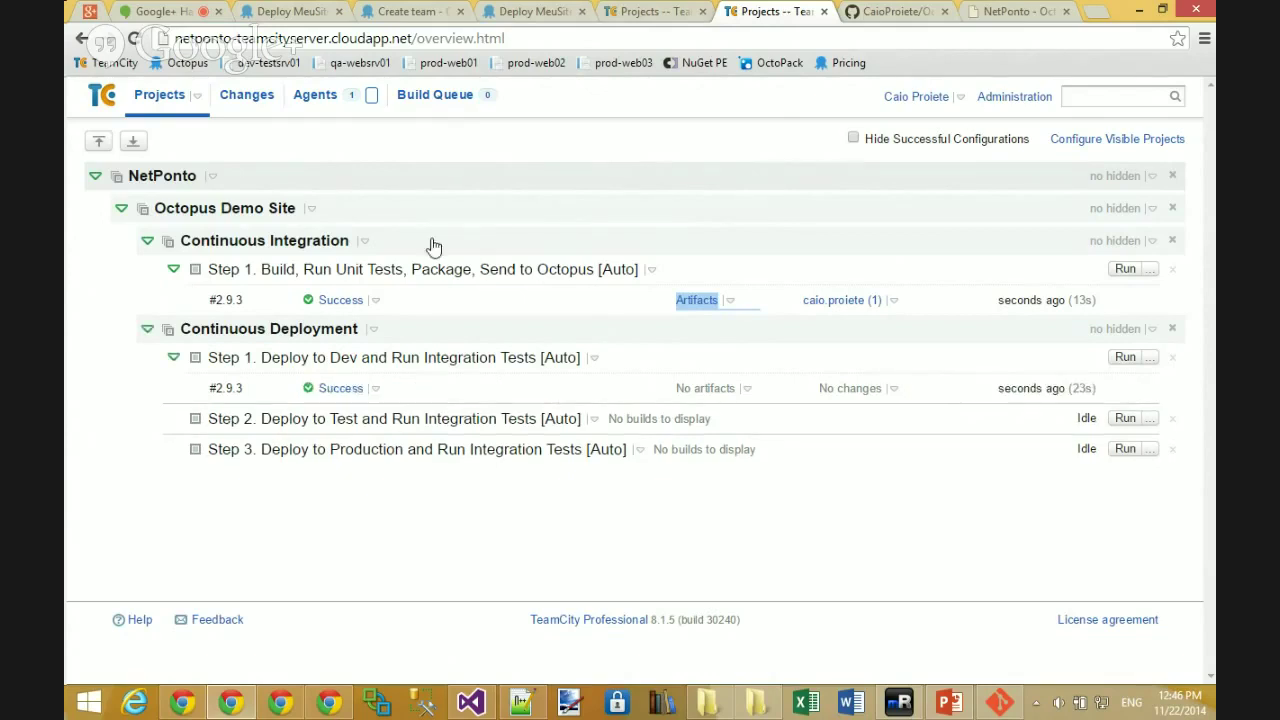
pyautogui.press('F5')
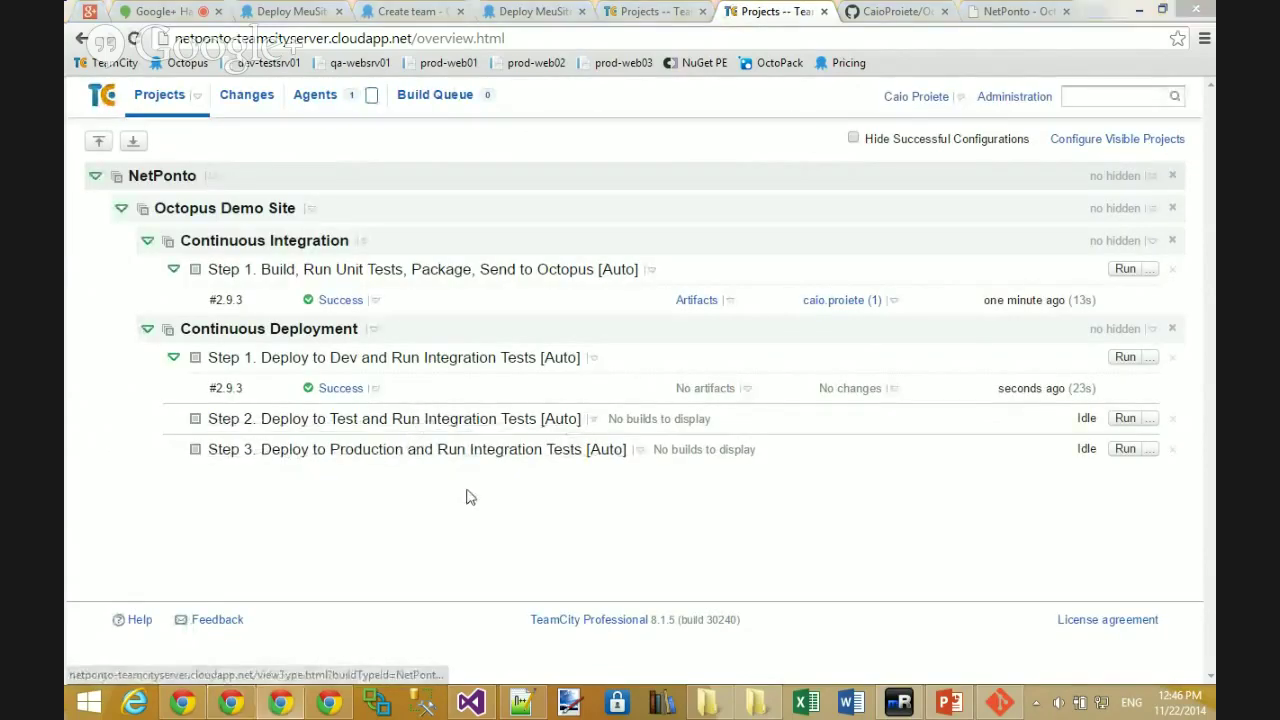
pyautogui.hotkey('alt', 'Tab')
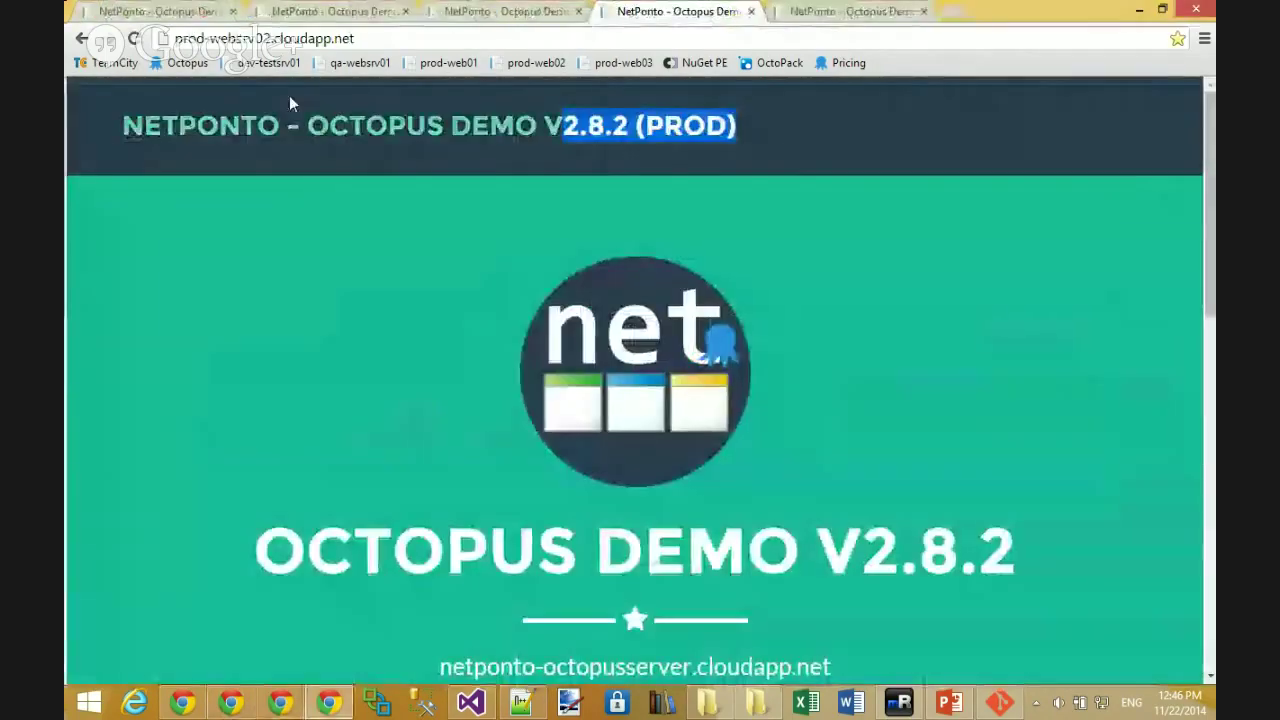
# - Reload the dev and QA test sites, confirming QA still shows V2.8.2 (TEST)
pyautogui.hotkey('ctrl', '2')
pyautogui.hotkey('ctrl', '1')
pyautogui.press('F5')
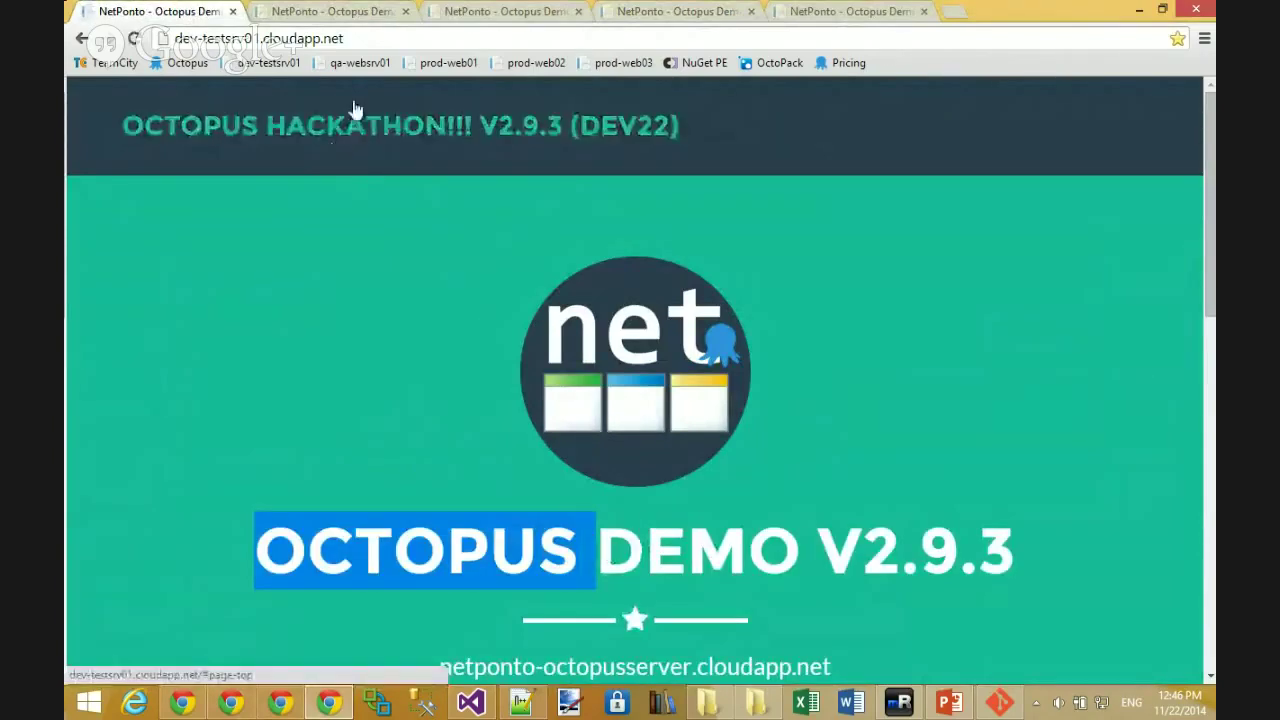
pyautogui.click(343, 10)
pyautogui.press('F5')
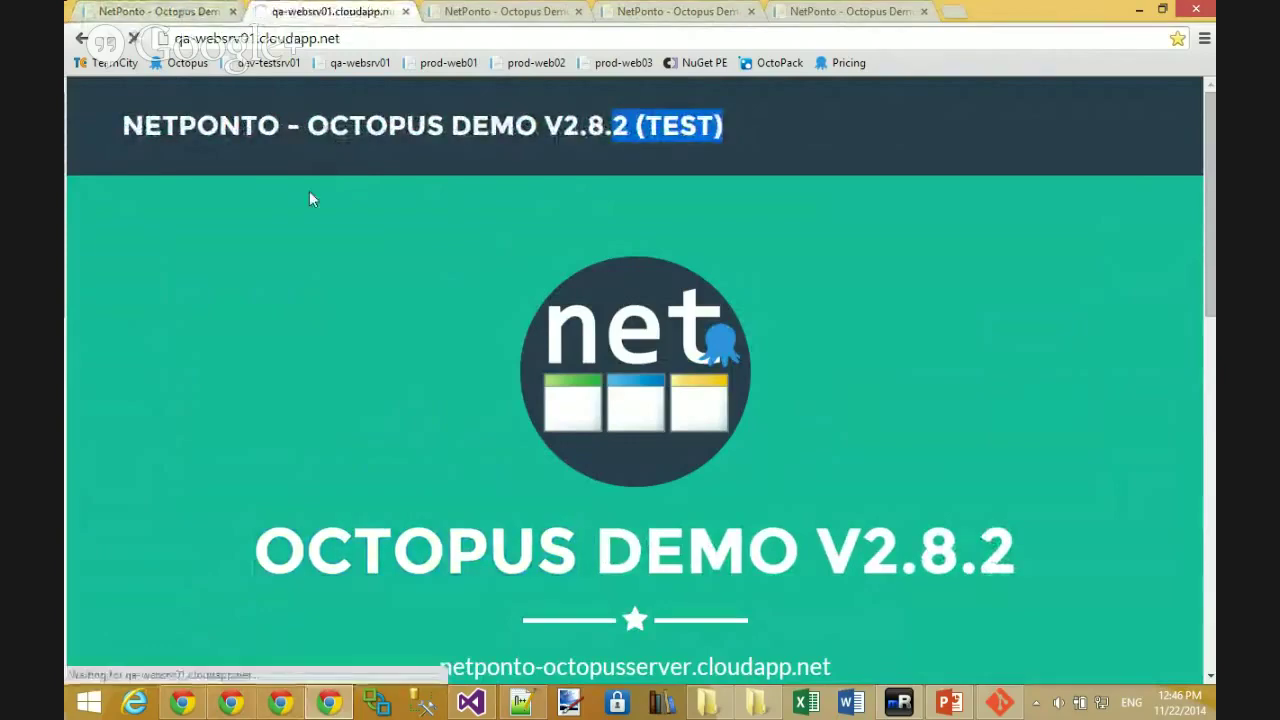
pyautogui.hotkey('alt', 'Tab')
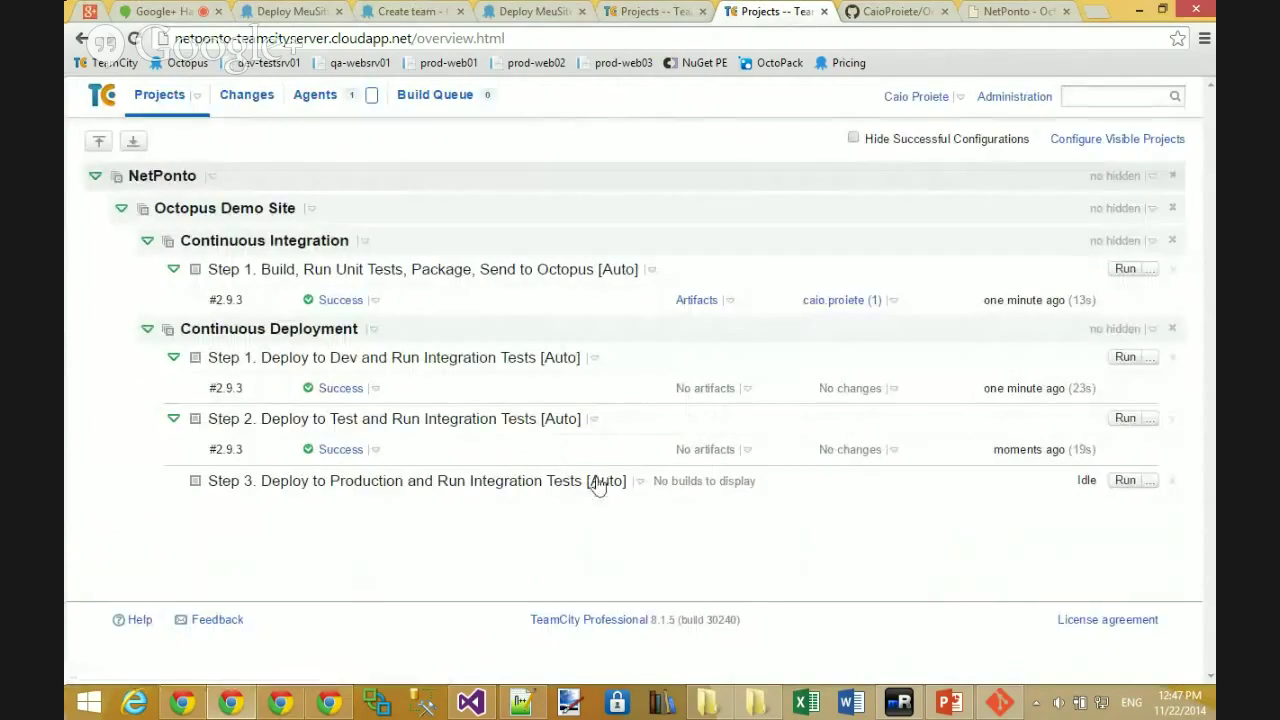
# - Reload the prod-websrv01 and QA test sites, confirming test now shows V2.9.3
pyautogui.hotkey('alt', 'Tab')
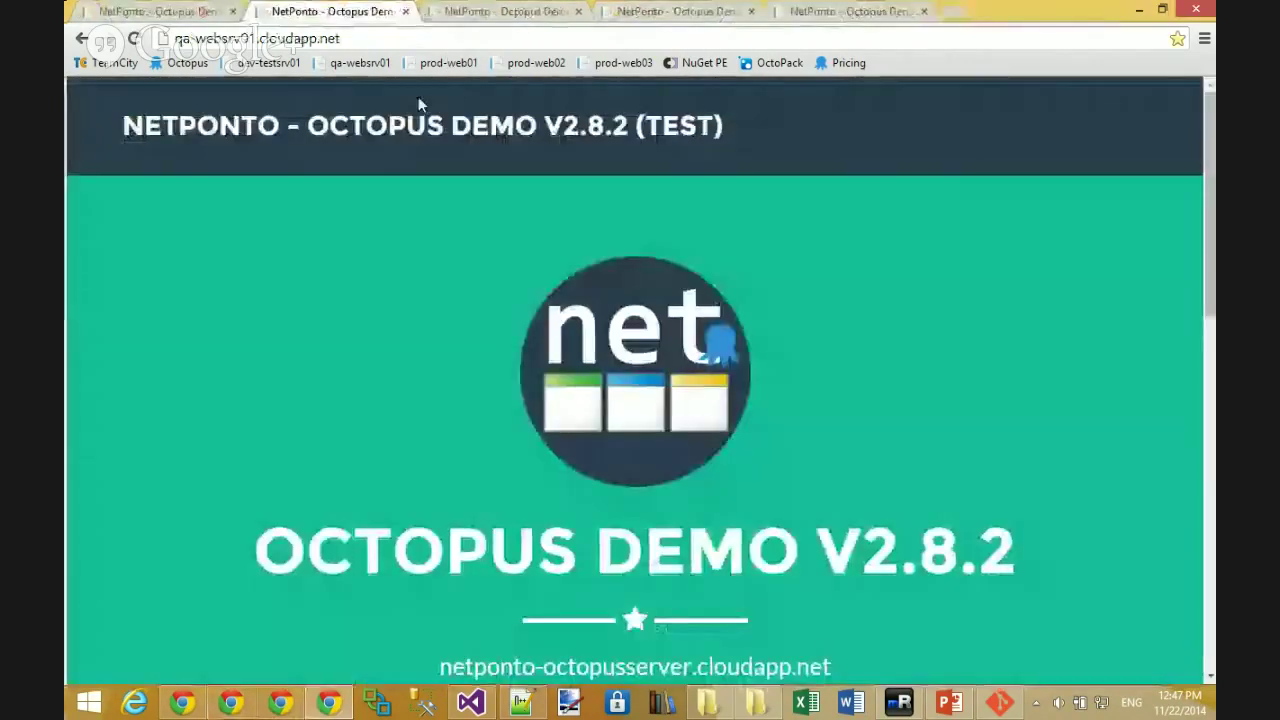
pyautogui.click(505, 11)
pyautogui.press('F5')
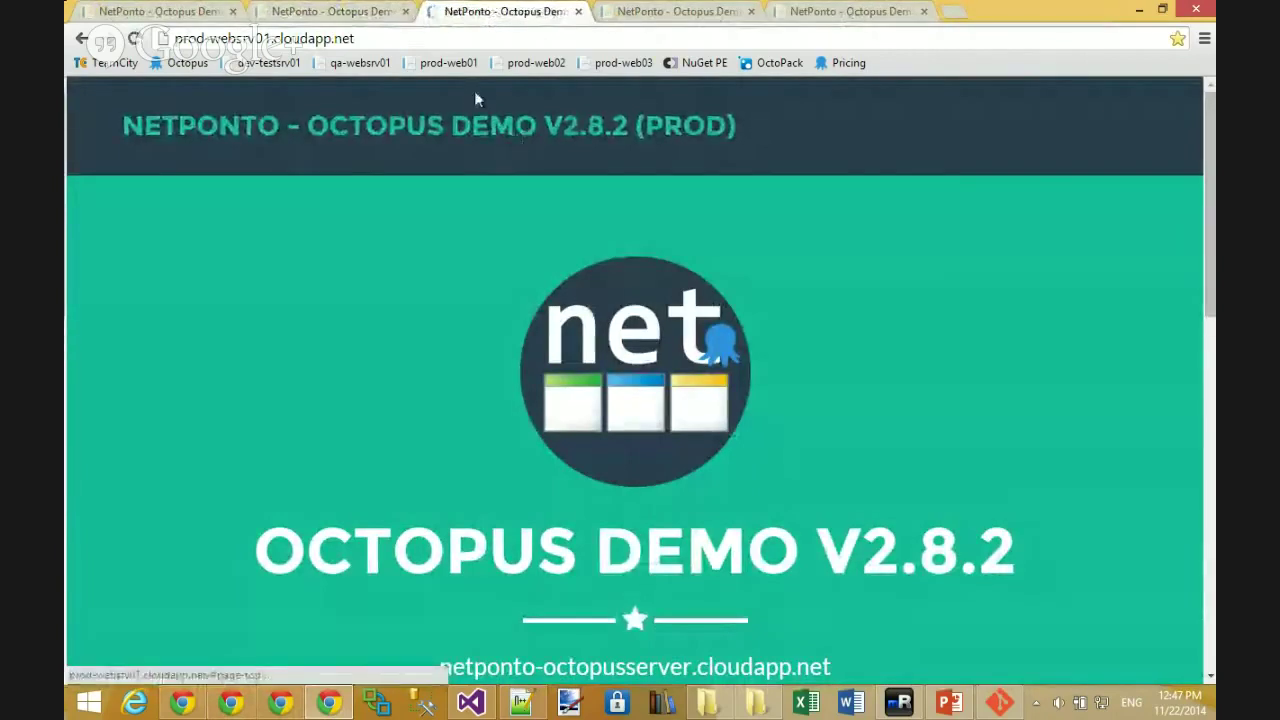
pyautogui.click(360, 12)
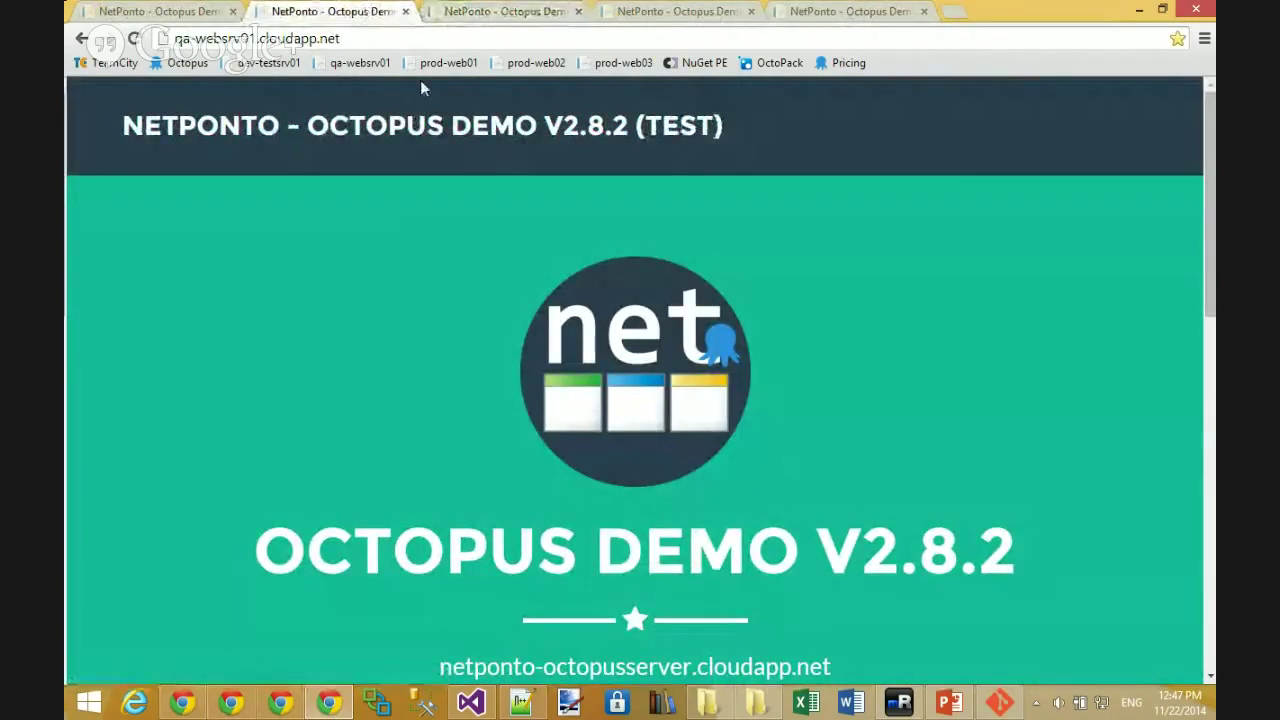
pyautogui.press('F5')
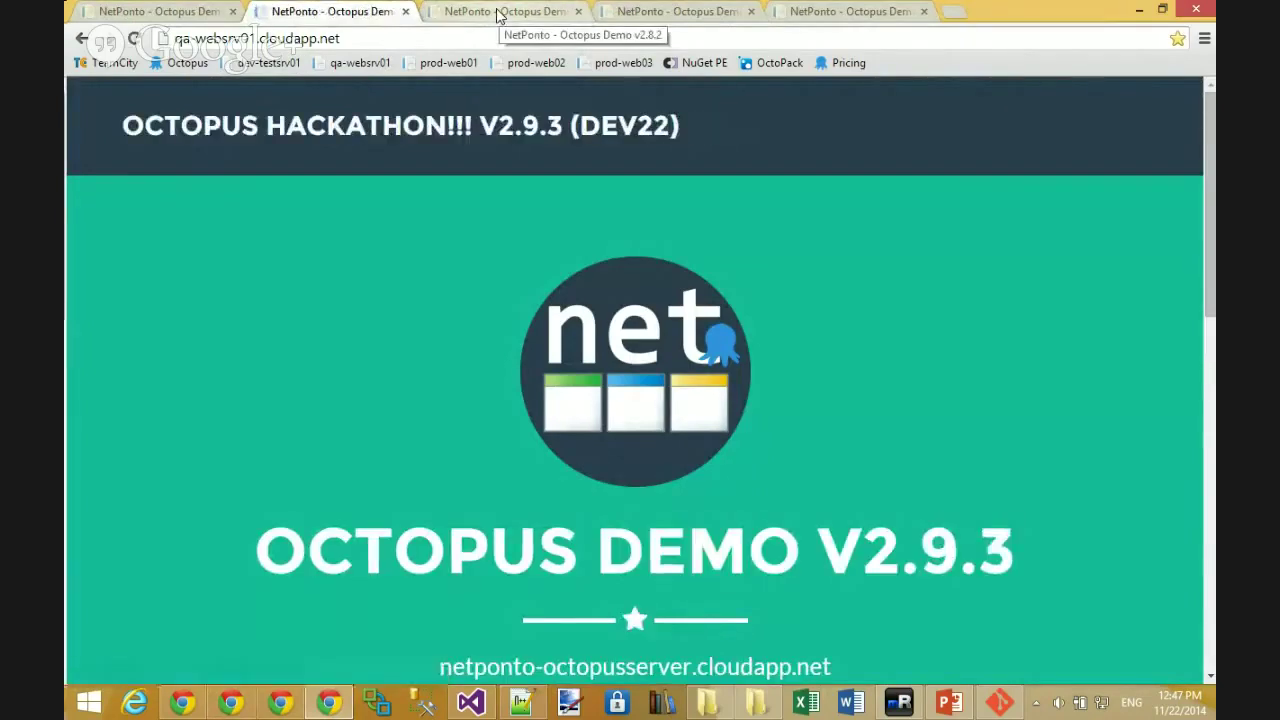
# - Revisit the dev test site, reload prod-websrv01 again and check prod-websrv02
pyautogui.hotkey('ctrl', 'shift', 'Tab')
pyautogui.click(336, 11)
pyautogui.click(203, 12)
pyautogui.click(505, 14)
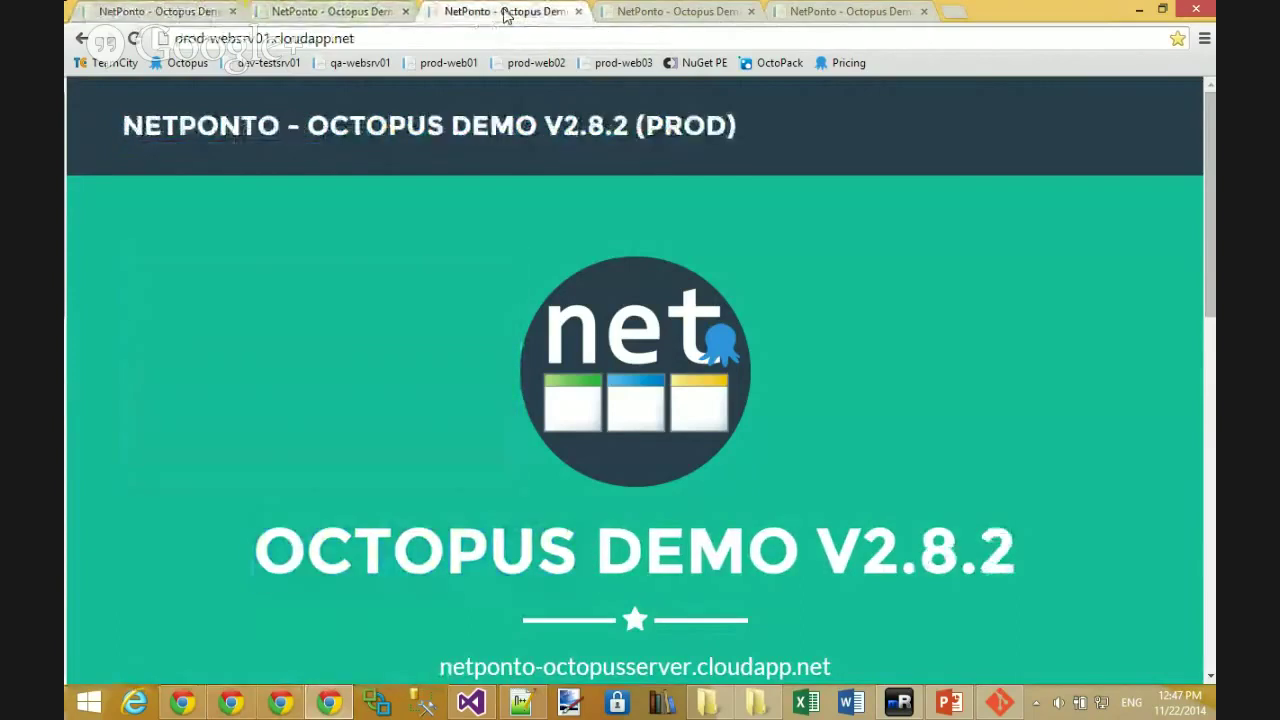
pyautogui.press('F5')
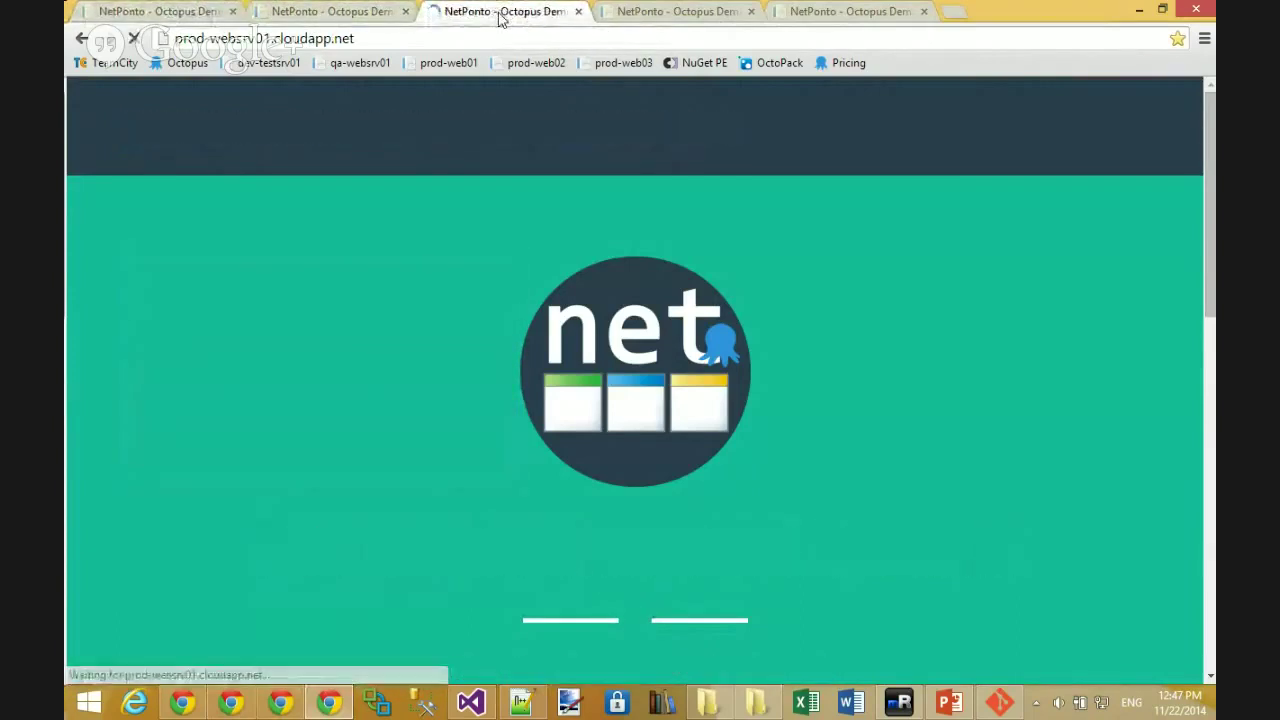
pyautogui.click(606, 15)
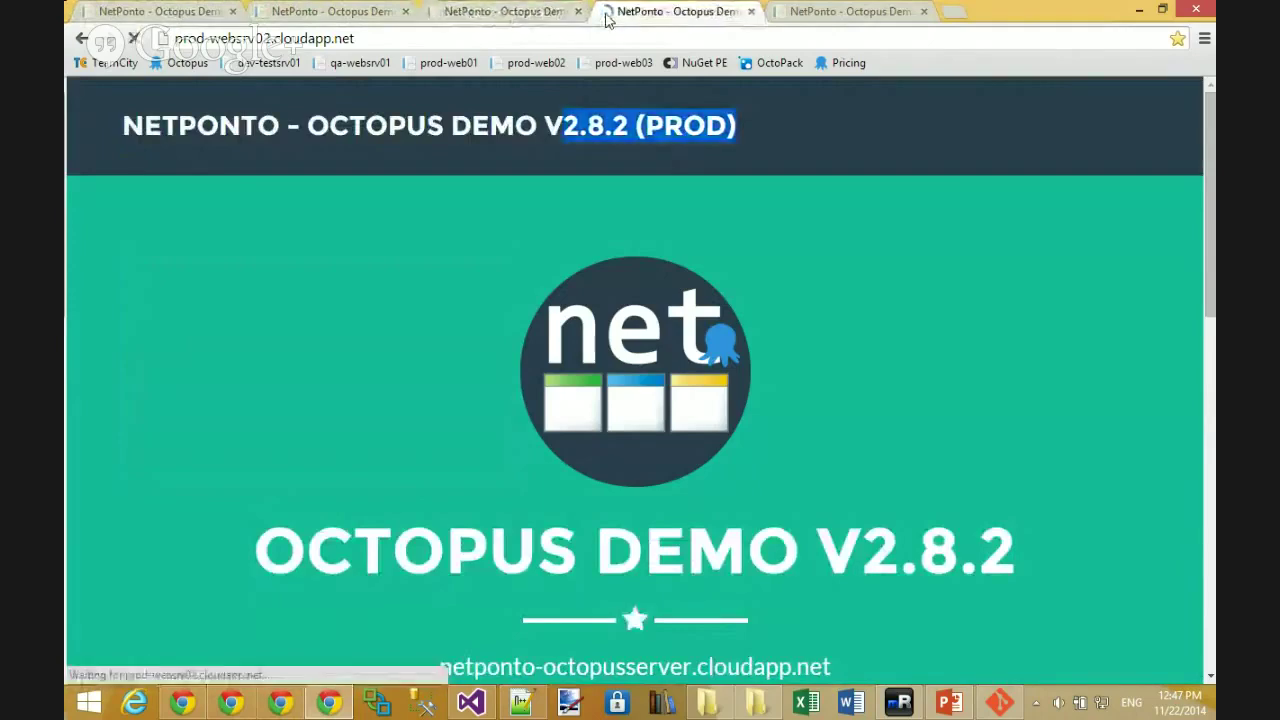
pyautogui.hotkey('alt', 'Tab')
pyautogui.hotkey('alt', 'Tab')
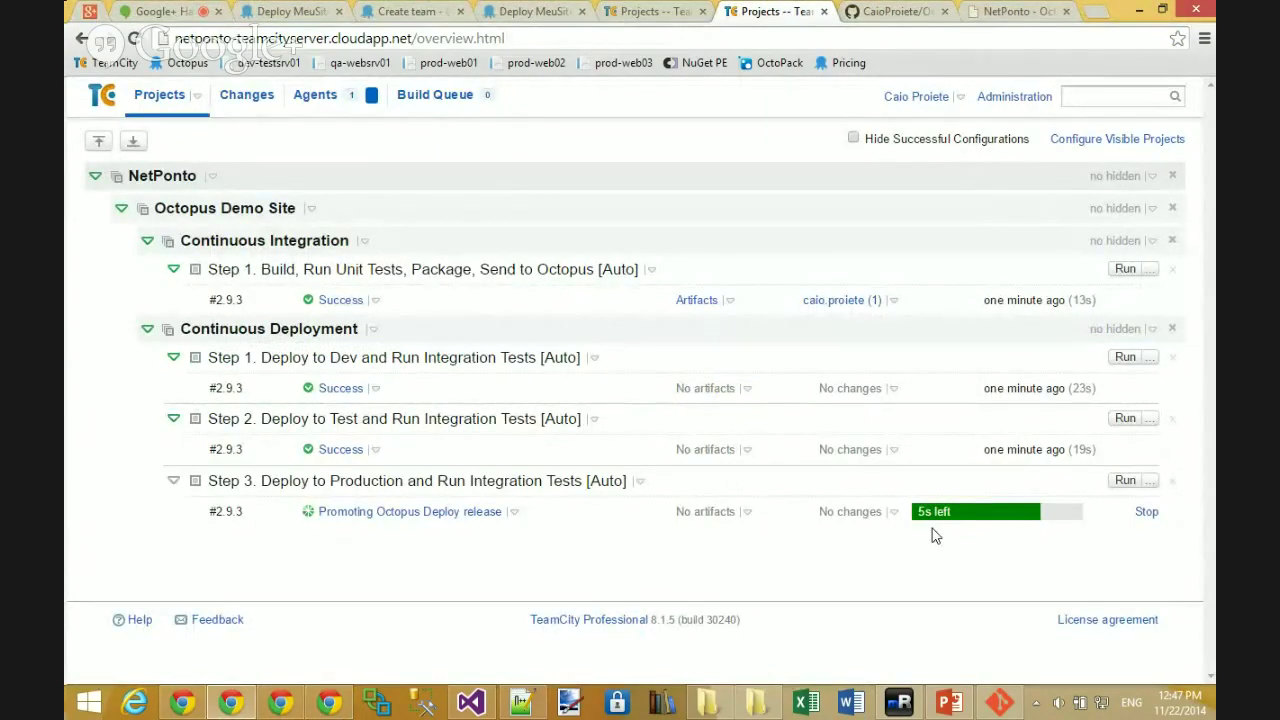
# - Reload the production page and compare prod-websrv02's version heading with the local development site
pyautogui.hotkey('alt', 'Tab')
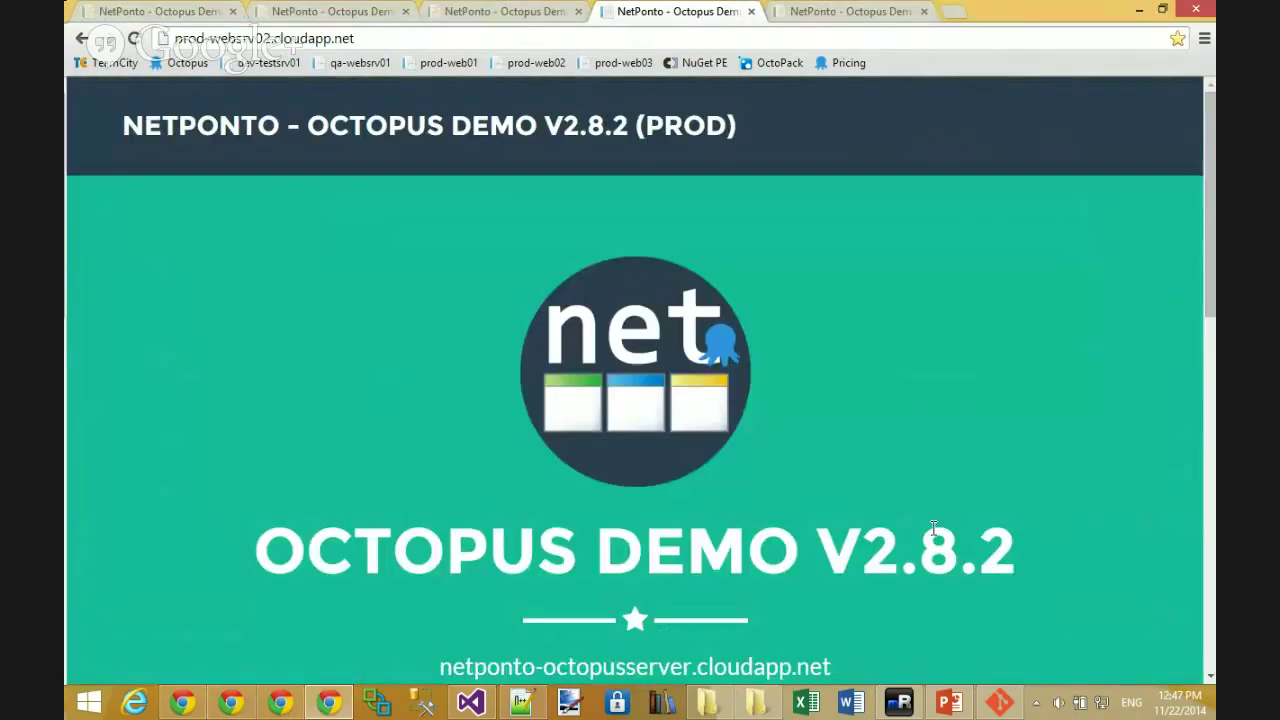
pyautogui.press('F5')
pyautogui.hotkey('ctrl', 'Tab')
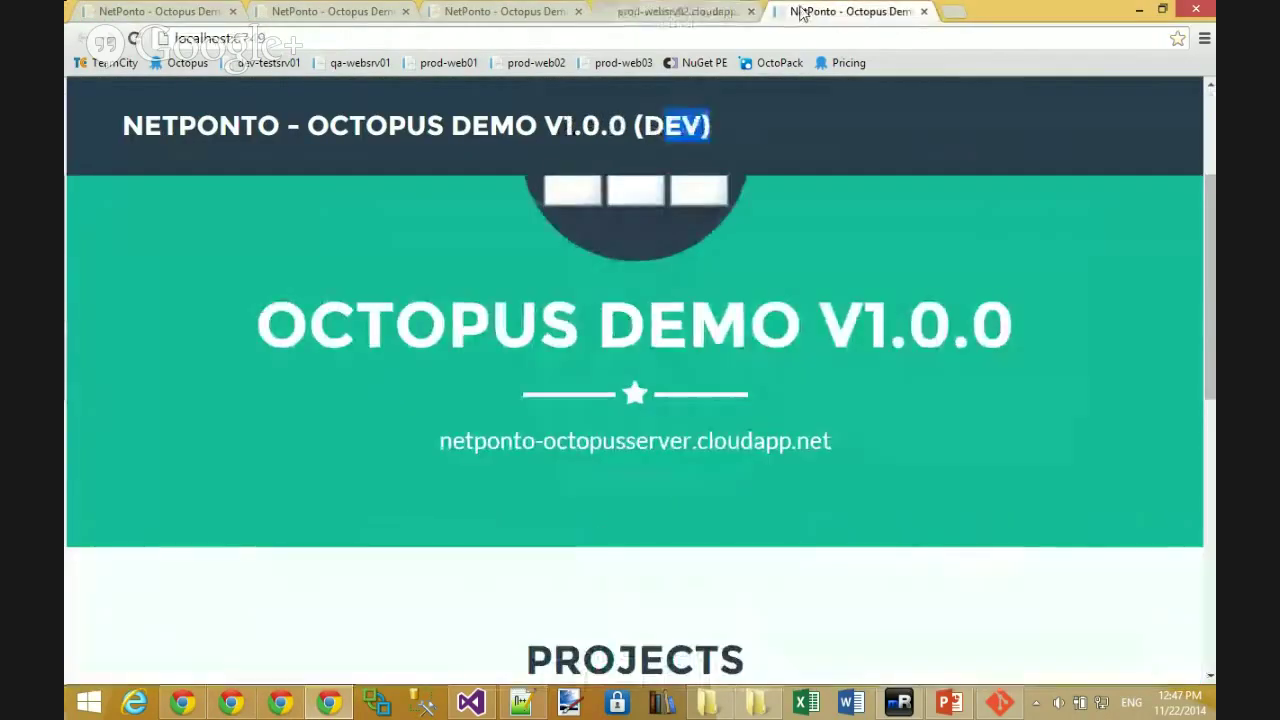
pyautogui.click(690, 14)
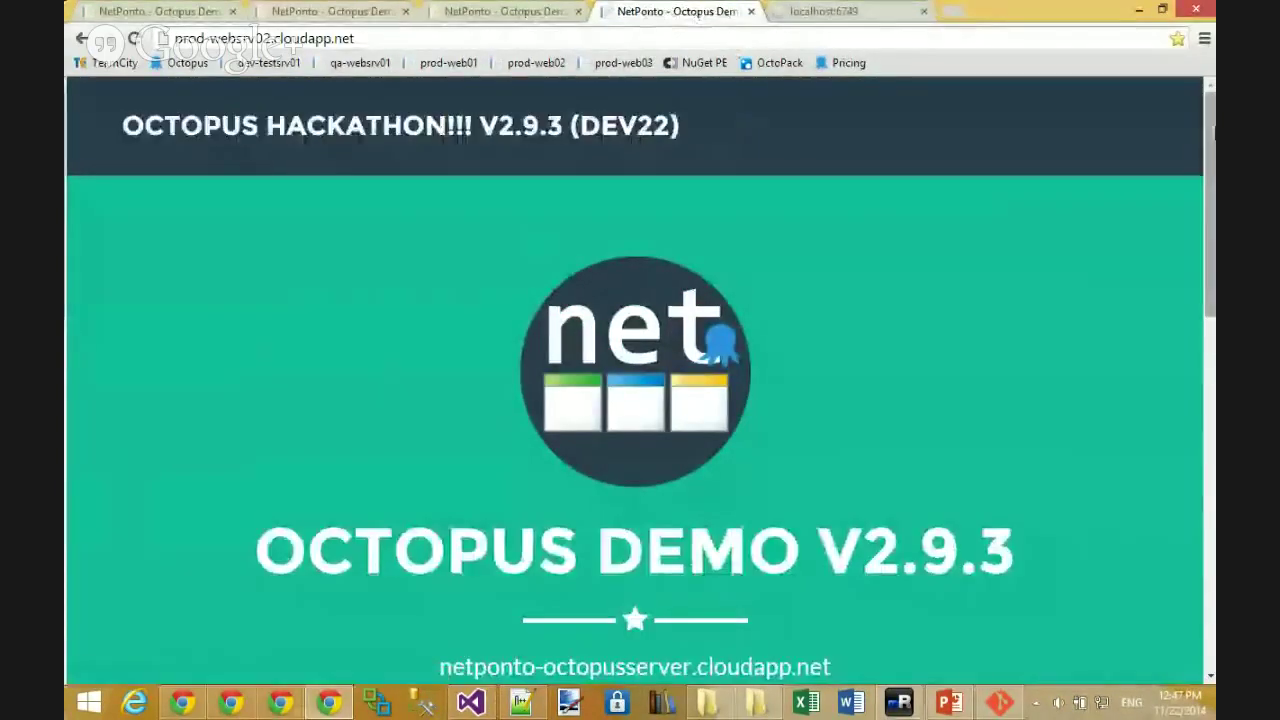
pyautogui.moveTo(430, 181); pyautogui.dragTo(330, 60)
pyautogui.hotkey('ctrl', 'Tab')
pyautogui.moveTo(760, 150); pyautogui.dragTo(408, 28)
# - Reload prod-websrv01 until its heading shows the new V2.9.3 (DEV22) version
pyautogui.click(480, 12)
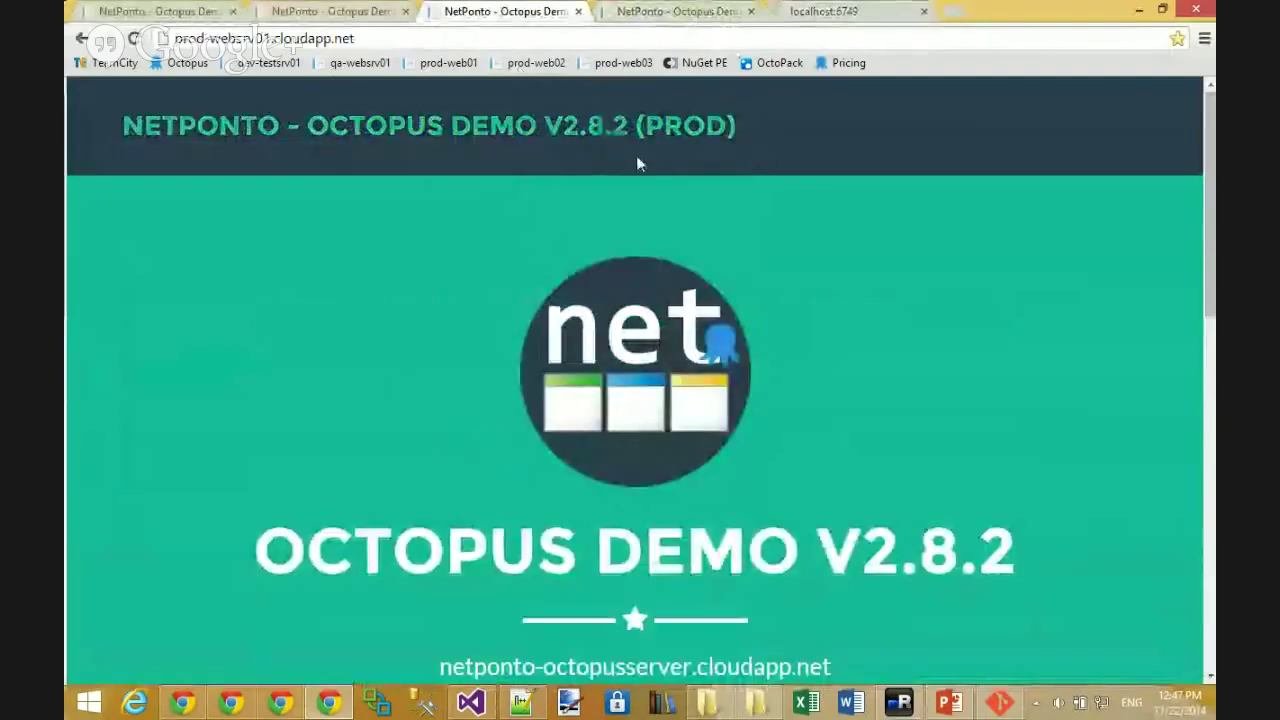
pyautogui.press('F5')
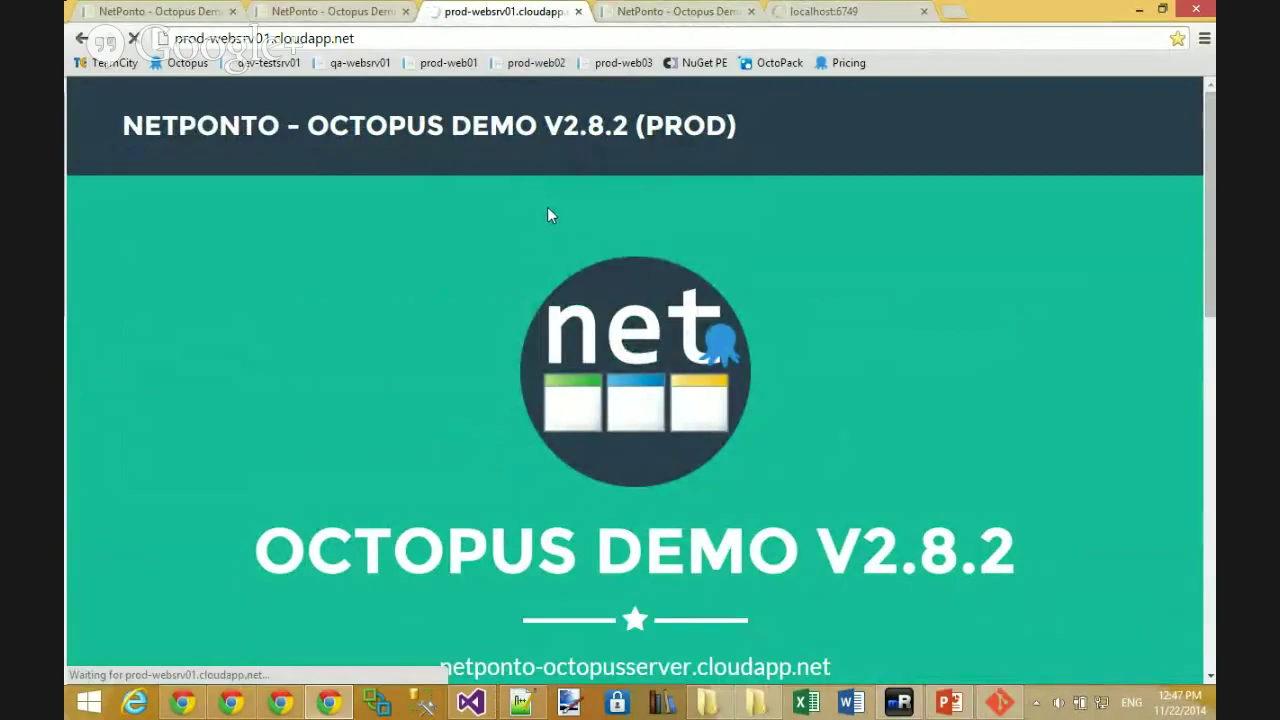
pyautogui.moveTo(547, 207); pyautogui.dragTo(590, 167)
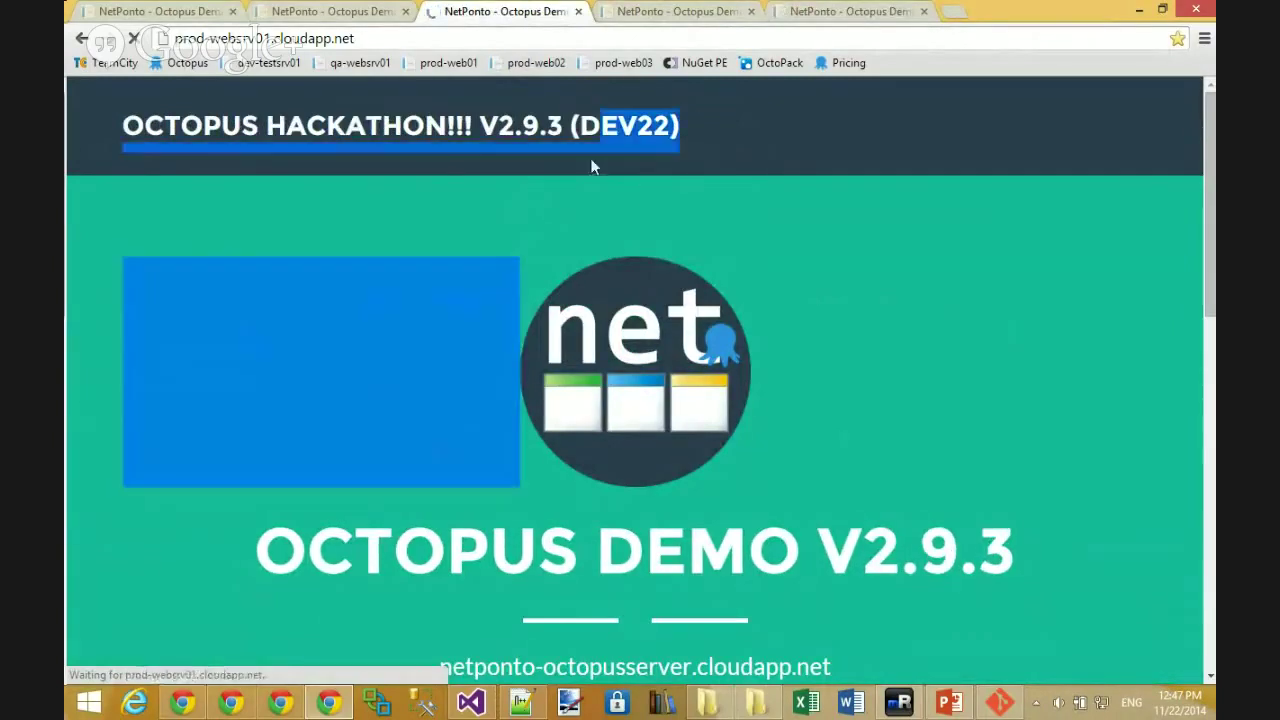
pyautogui.hotkey('ctrl', 'shift', 'Tab')
pyautogui.hotkey('ctrl', 'shift', 'Tab')
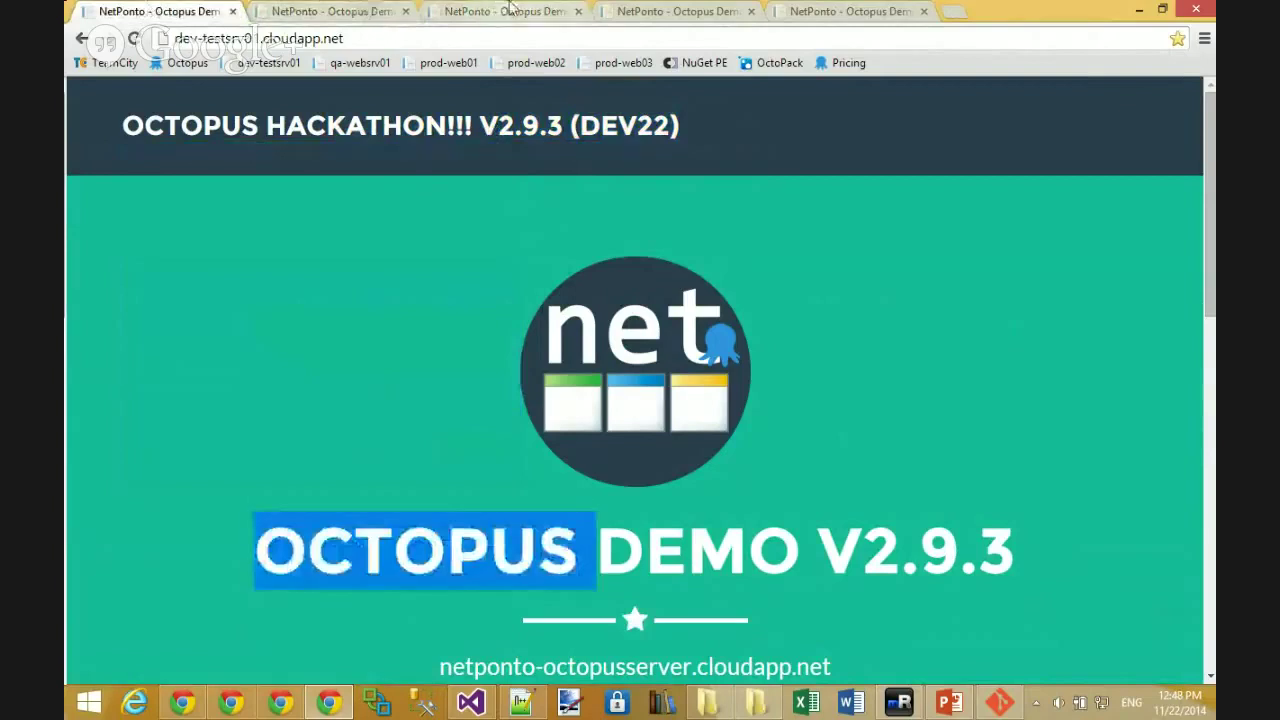
pyautogui.hotkey('ctrl', 'Tab')
pyautogui.hotkey('ctrl', 'Tab')
pyautogui.hotkey('ctrl', 'Tab')
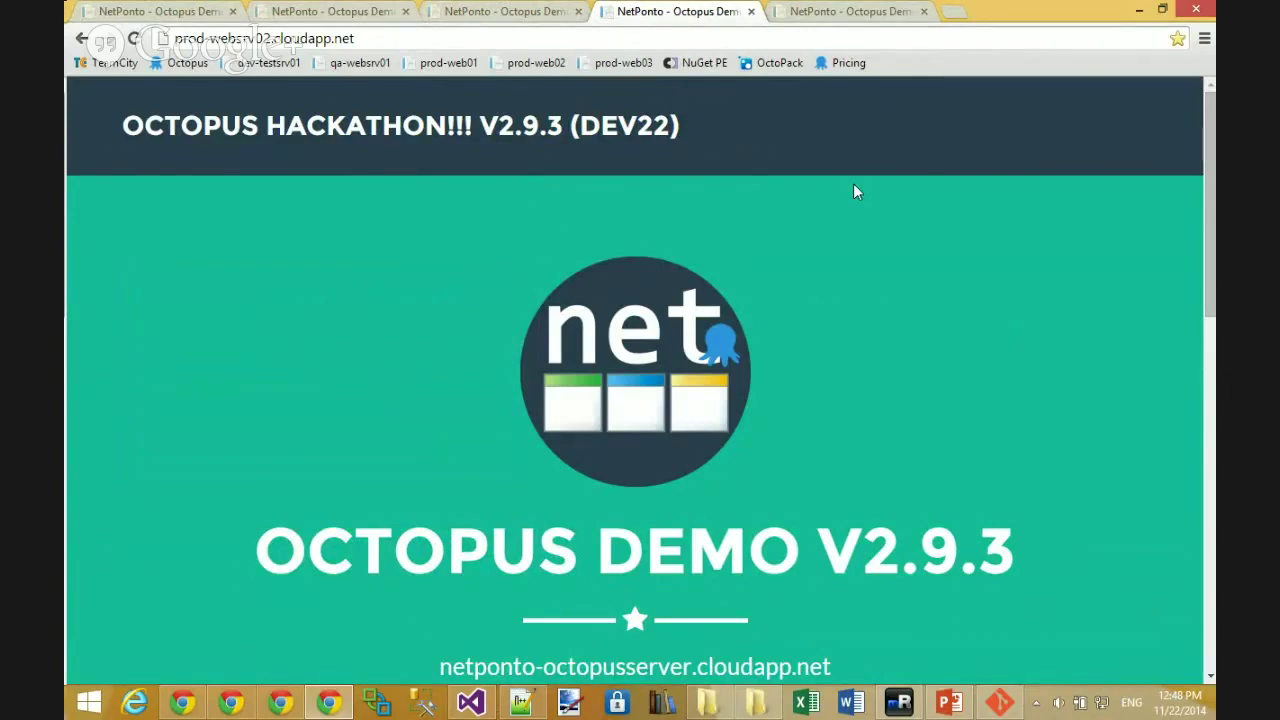
pyautogui.click(955, 705)
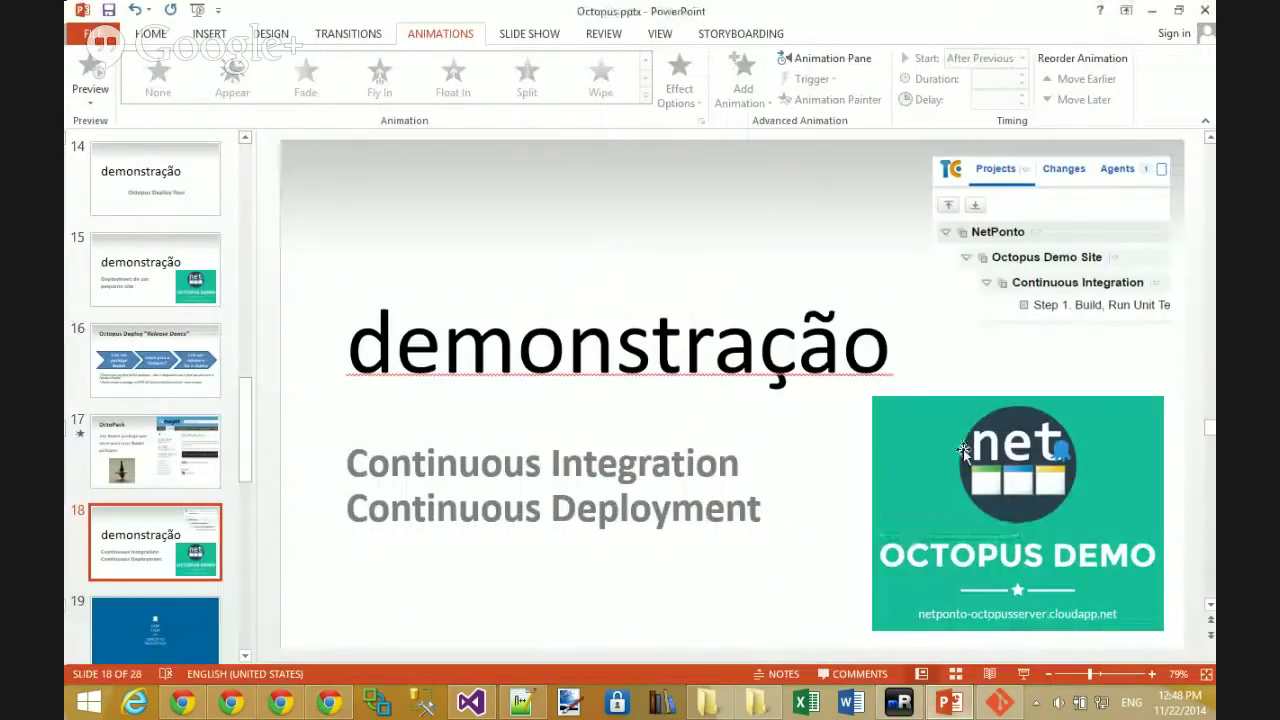
pyautogui.hotkey('alt', 'Tab')
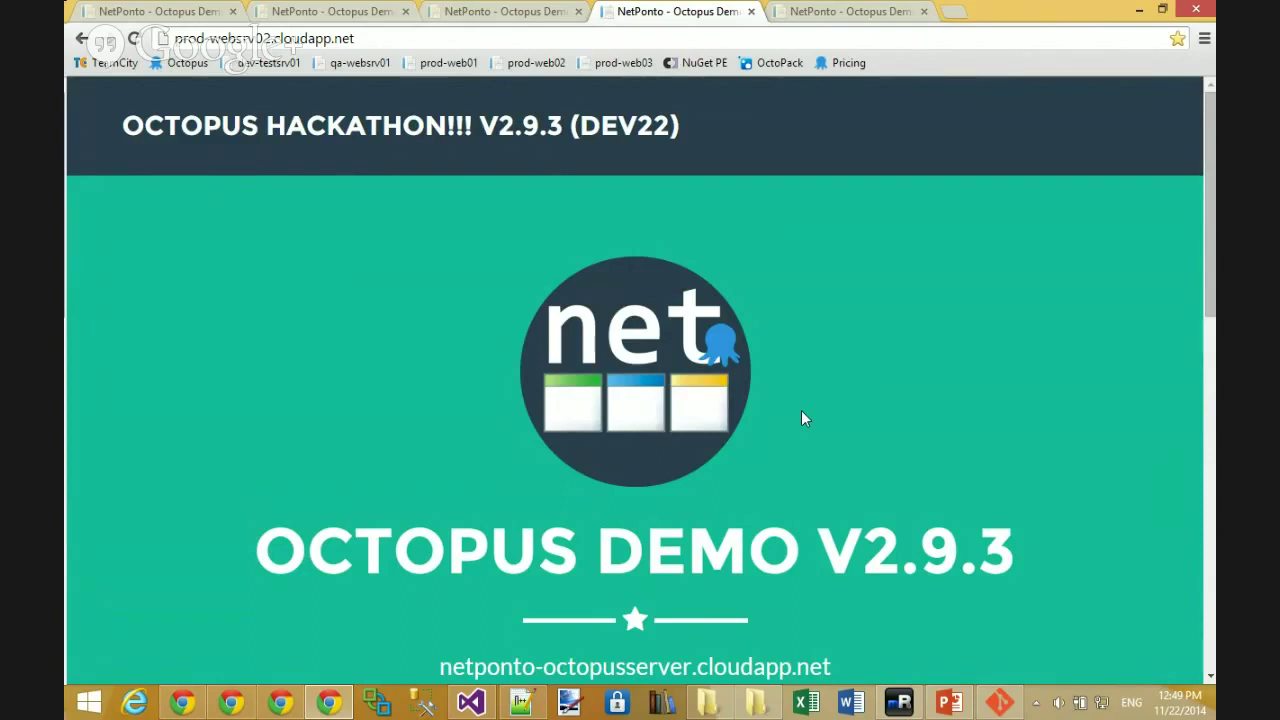
pyautogui.click(849, 21)
# - Open the Octopus Deploy pricing page in a new tab and point out the Community edition's project limit
pyautogui.hotkey('ctrl', 't')
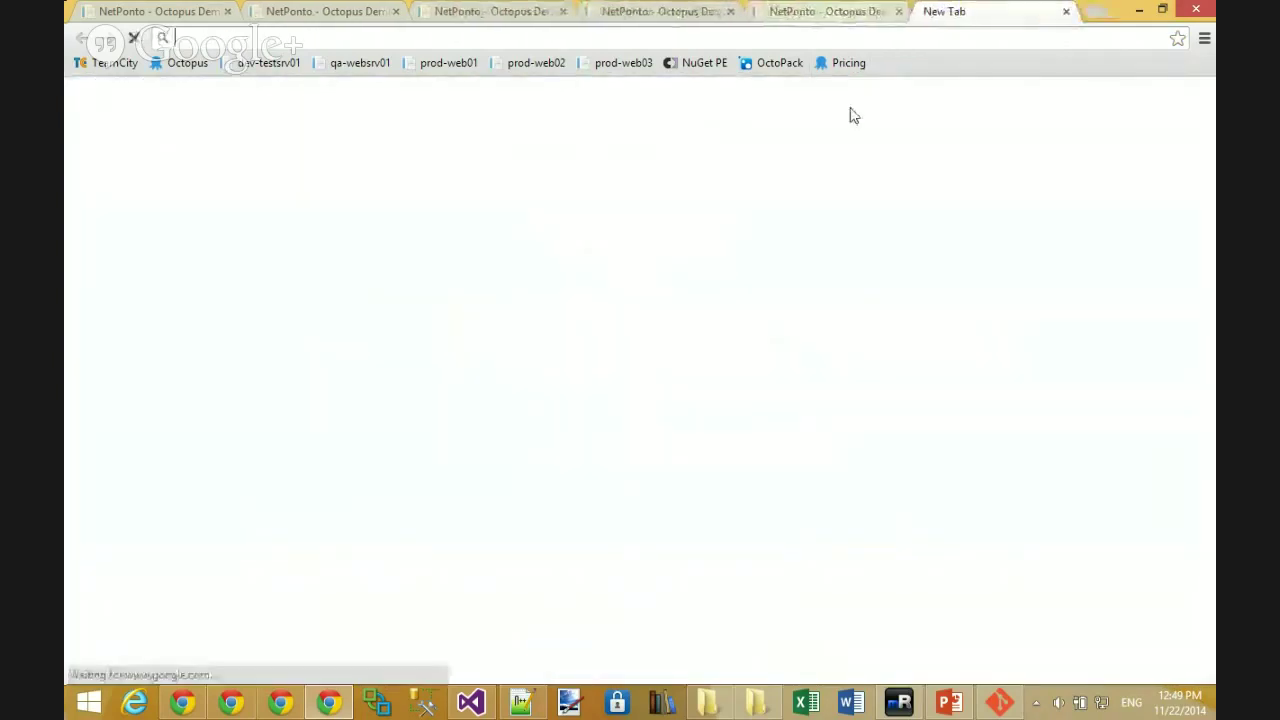
pyautogui.click(848, 63)
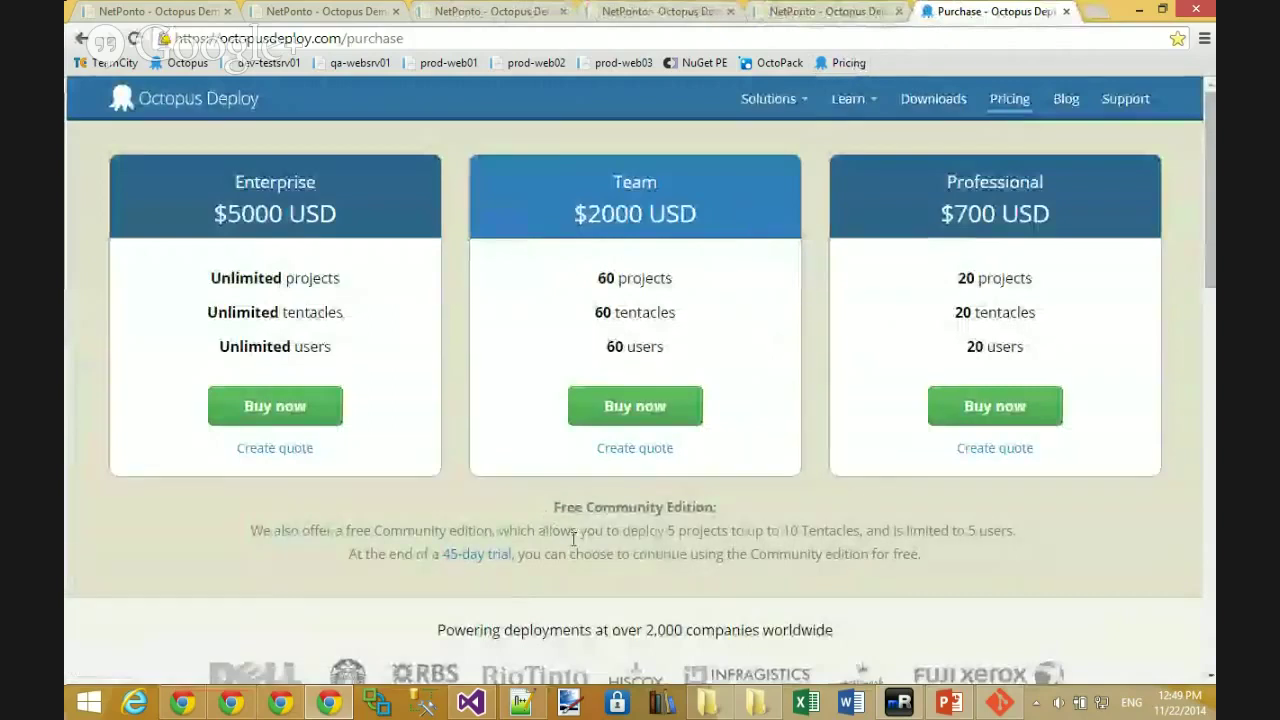
pyautogui.moveTo(657, 531); pyautogui.dragTo(872, 532)
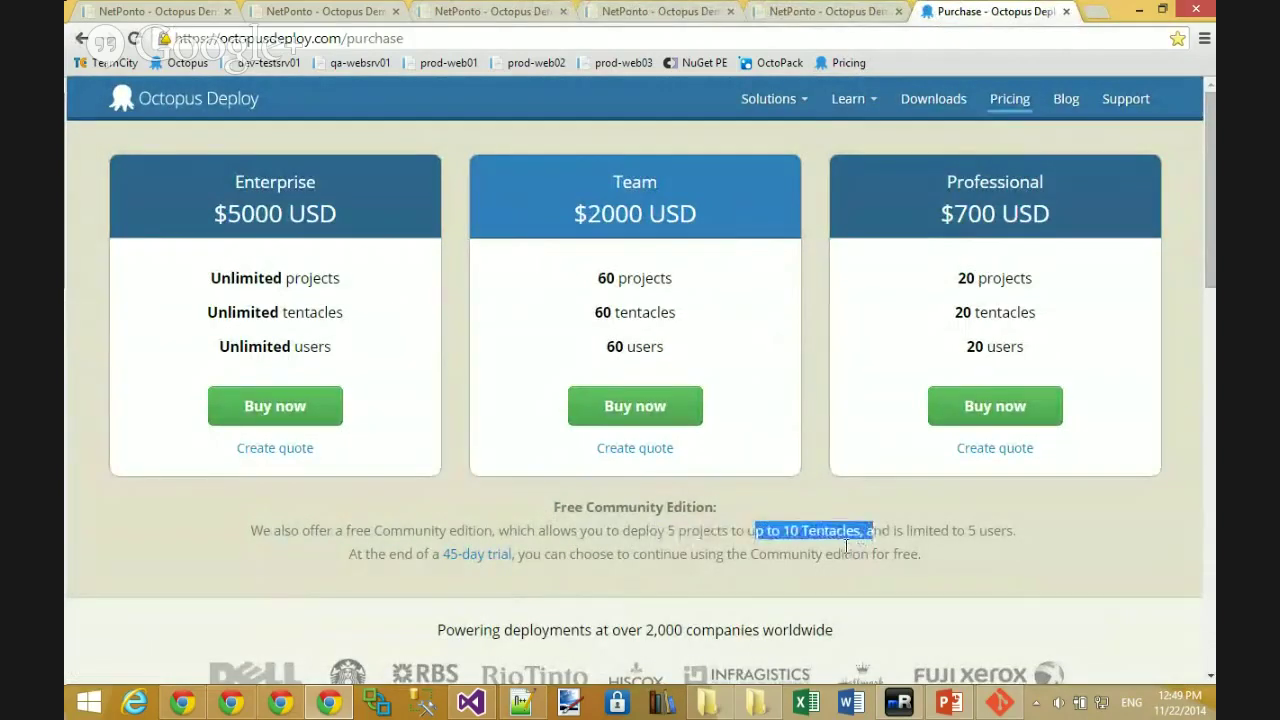
pyautogui.click(847, 547)
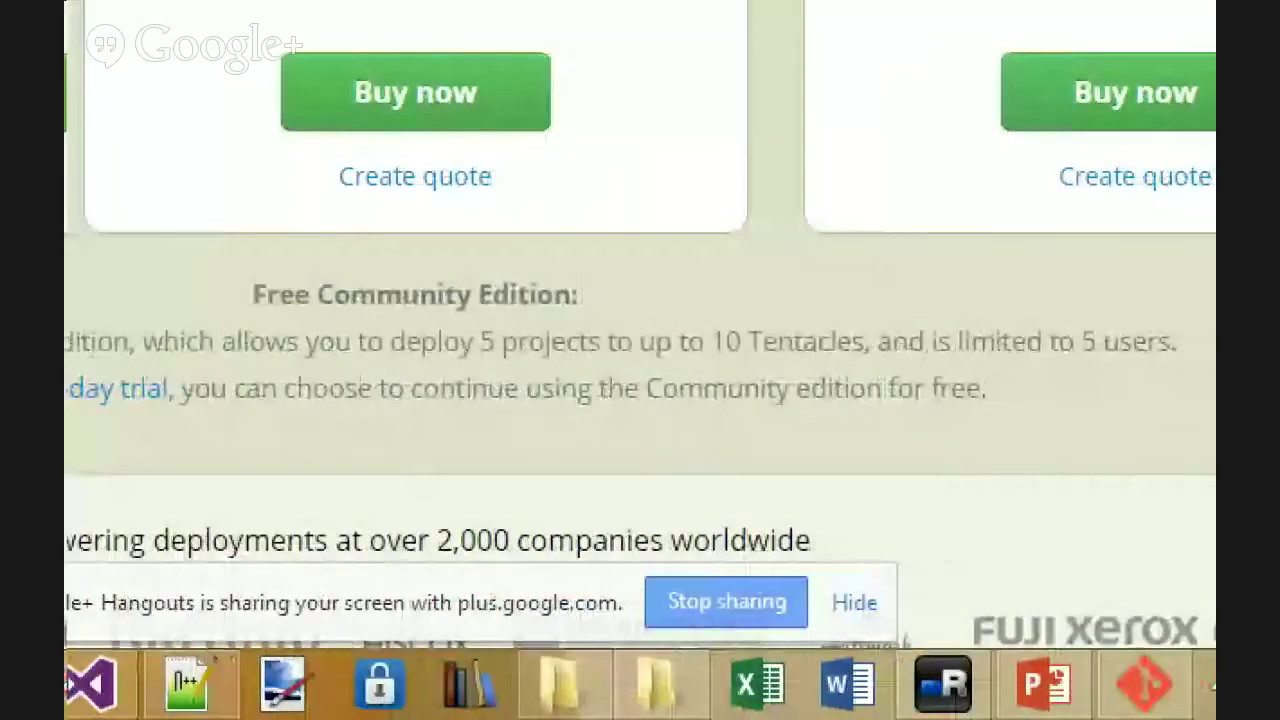
pyautogui.moveTo(420, 372)
pyautogui.mouseDown()
pyautogui.moveTo(1186, 370)
pyautogui.moveTo(1167, 373)
pyautogui.mouseUp()
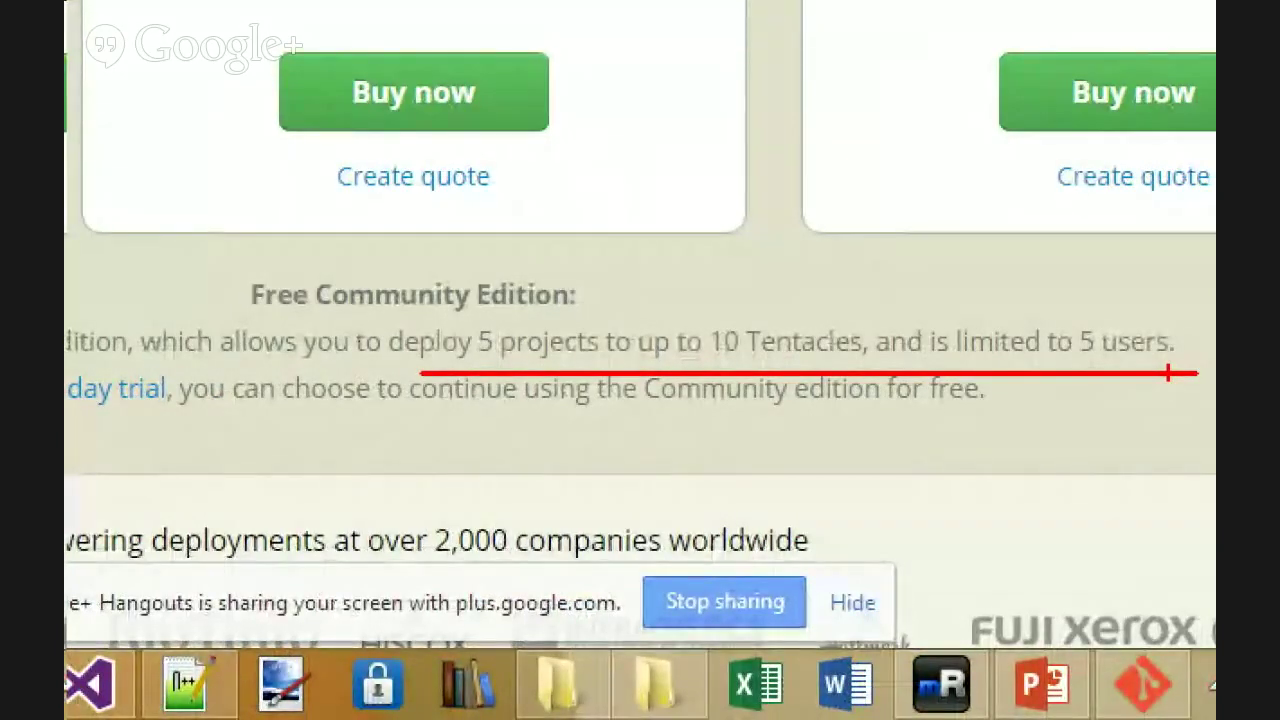
pyautogui.press('Escape')
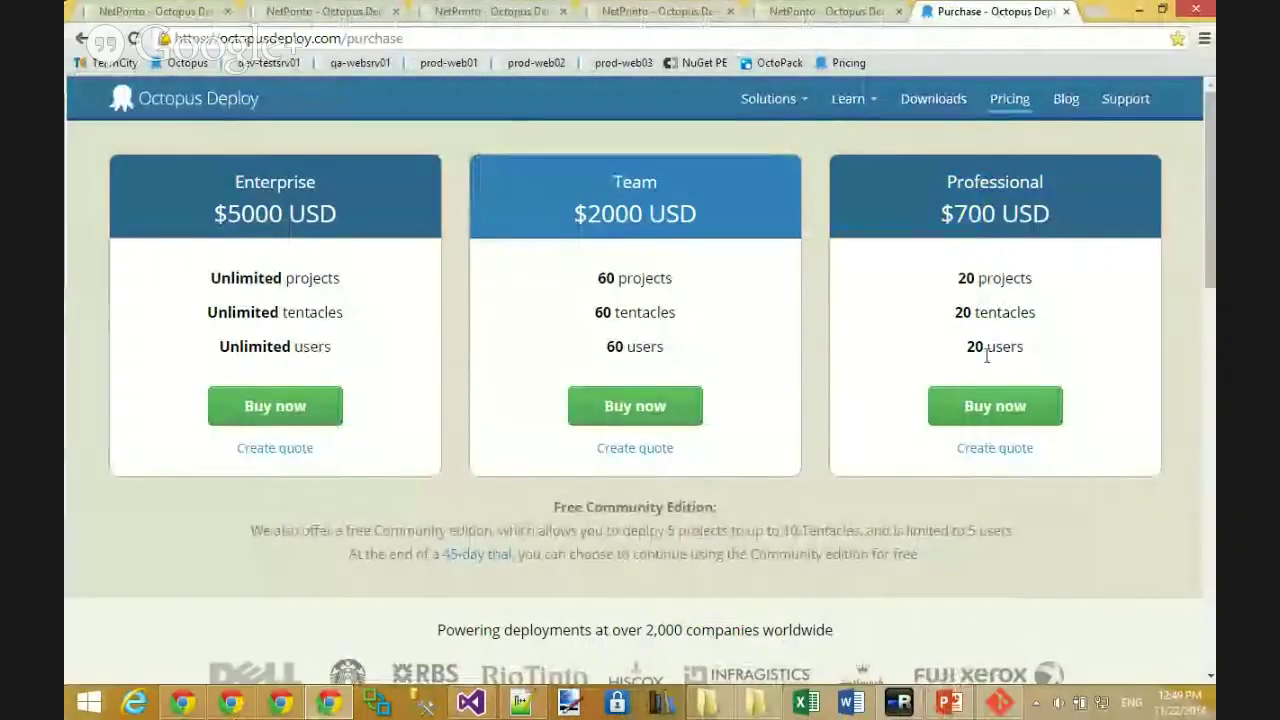
# - Highlight the Team plan's 60 projects, the Enterprise $5000 price and Community's 5-project limit
pyautogui.moveTo(598, 278); pyautogui.dragTo(795, 283)
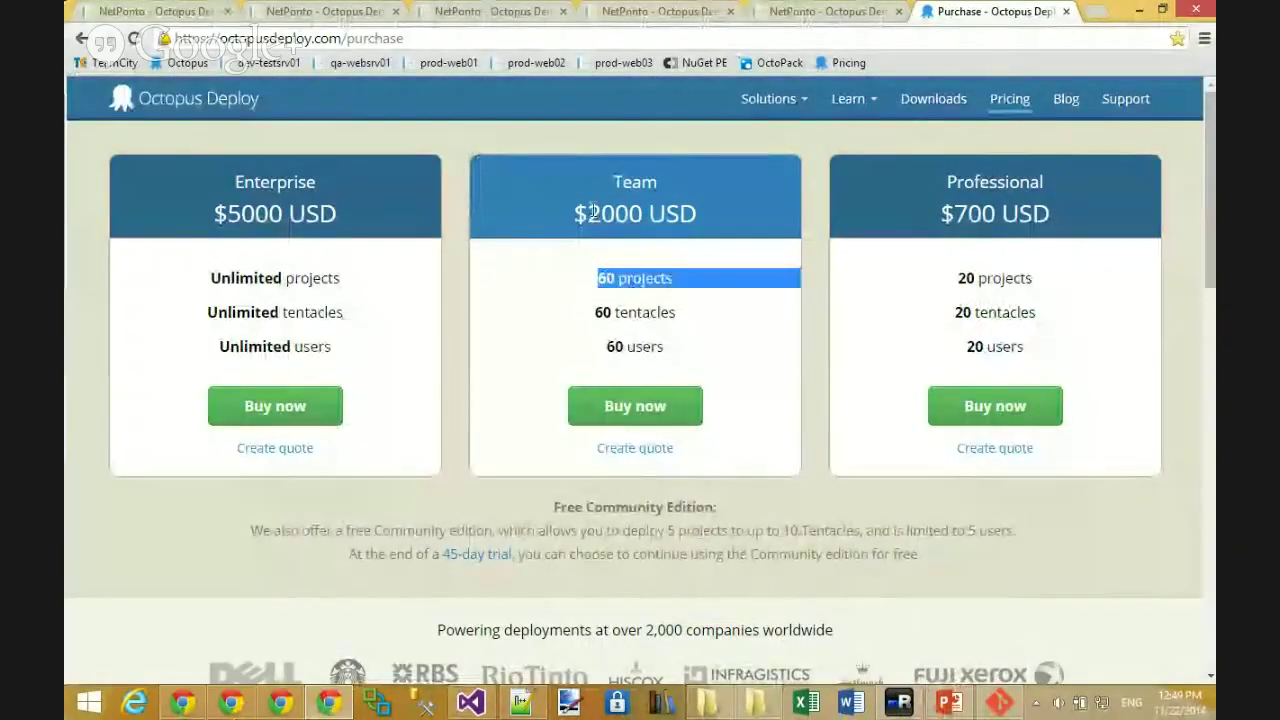
pyautogui.moveTo(212, 213); pyautogui.dragTo(338, 213)
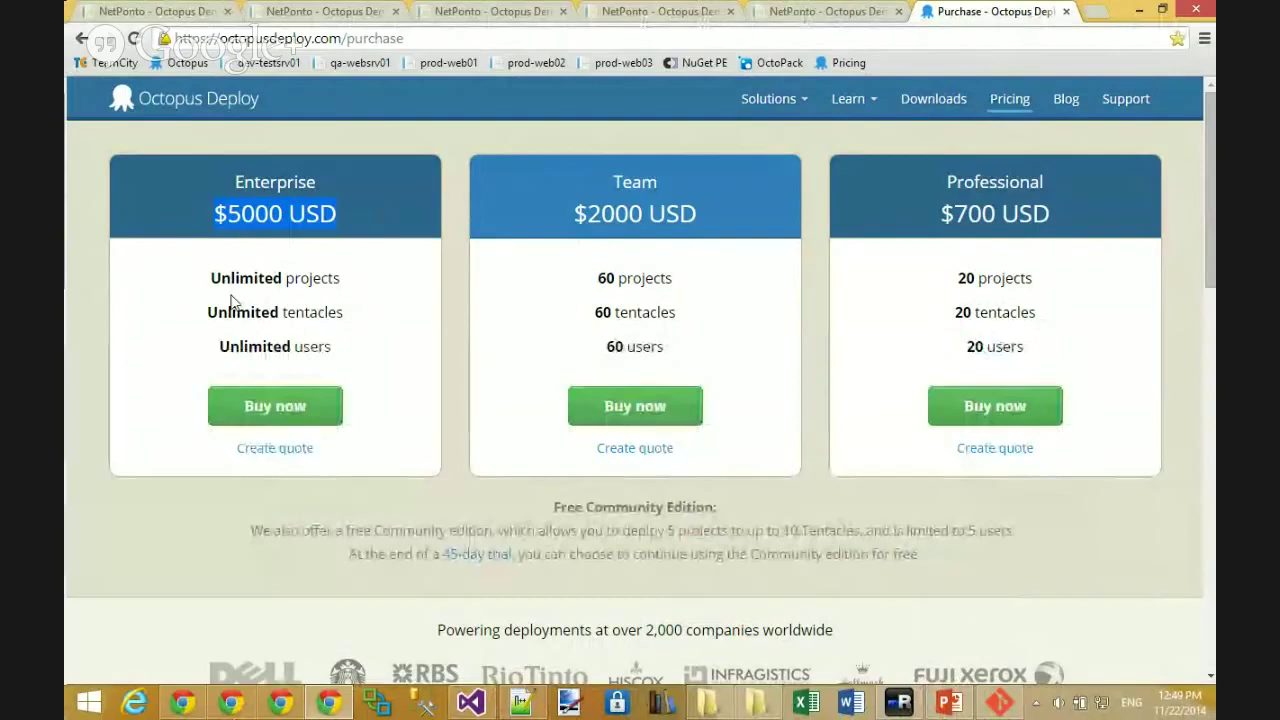
pyautogui.click(230, 300)
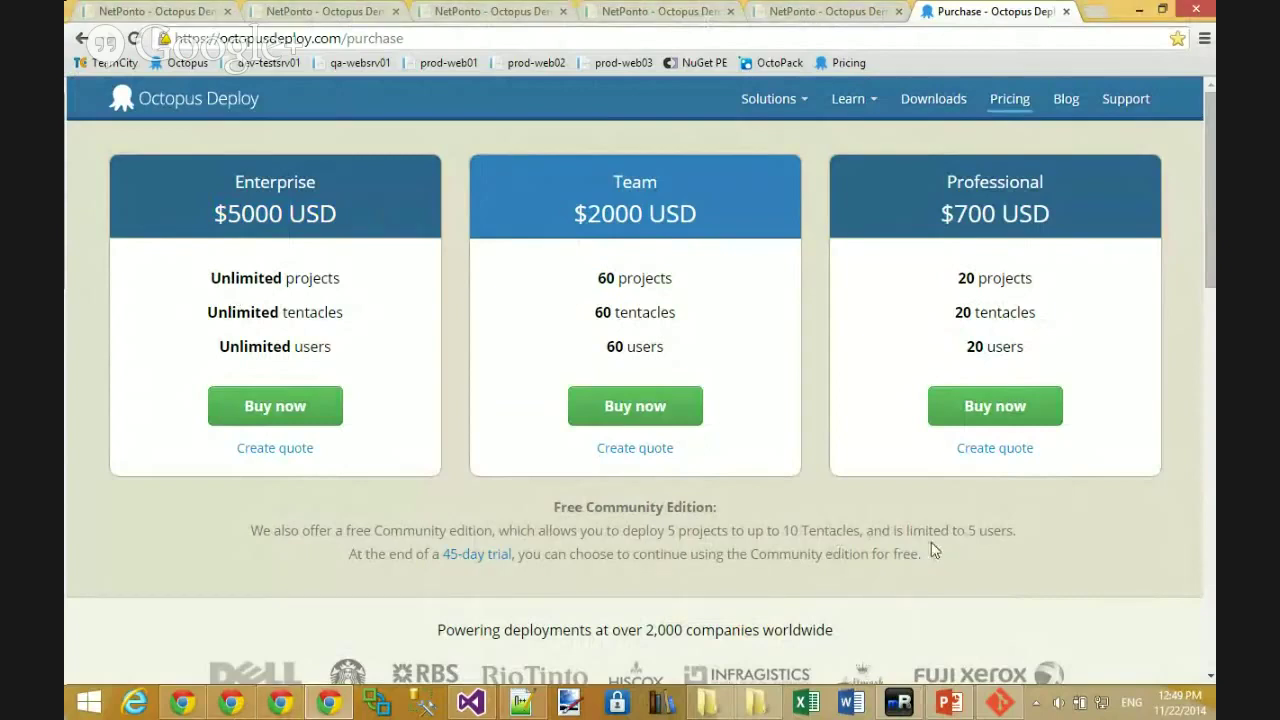
pyautogui.moveTo(620, 531); pyautogui.dragTo(817, 531)
pyautogui.click(806, 555)
# - Highlight the Team plan's 60 projects, 60 tentacles and 60 users, then glance at PowerPoint
pyautogui.moveTo(684, 288); pyautogui.dragTo(598, 286)
pyautogui.moveTo(666, 311); pyautogui.dragTo(571, 317)
pyautogui.moveTo(671, 349); pyautogui.dragTo(605, 347)
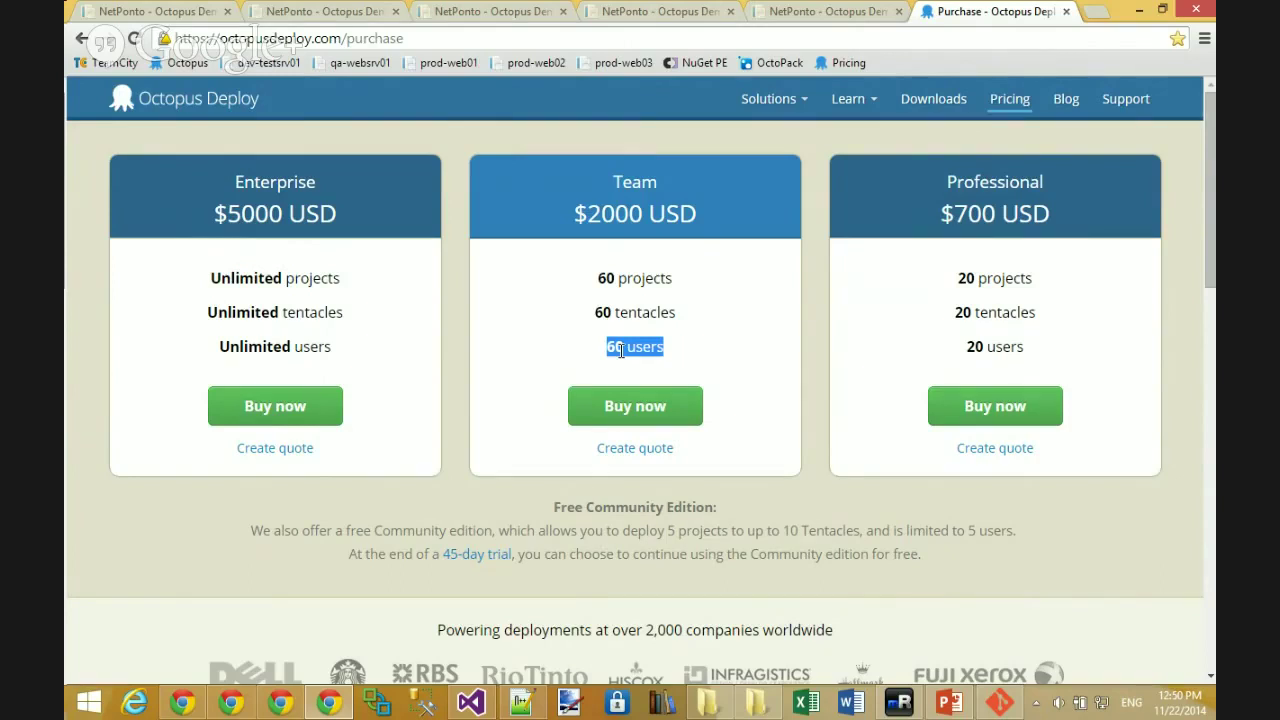
pyautogui.click(621, 350)
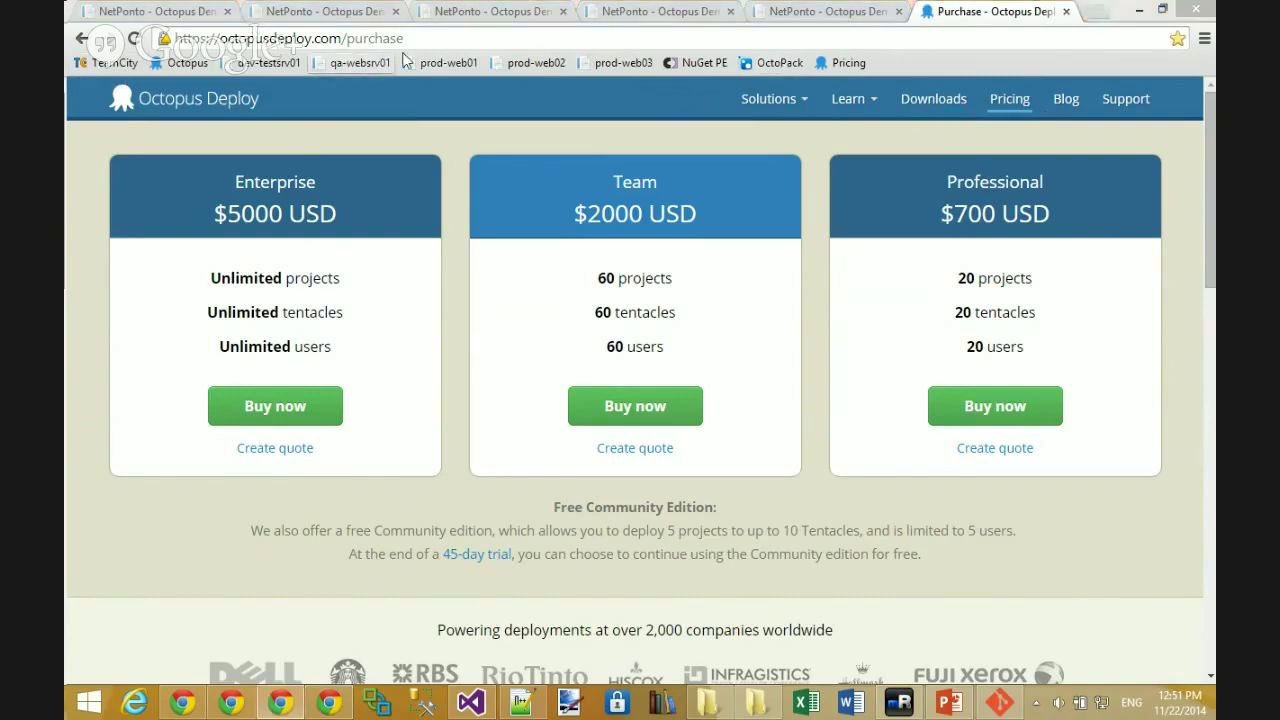
pyautogui.hotkey('alt', 'Tab')
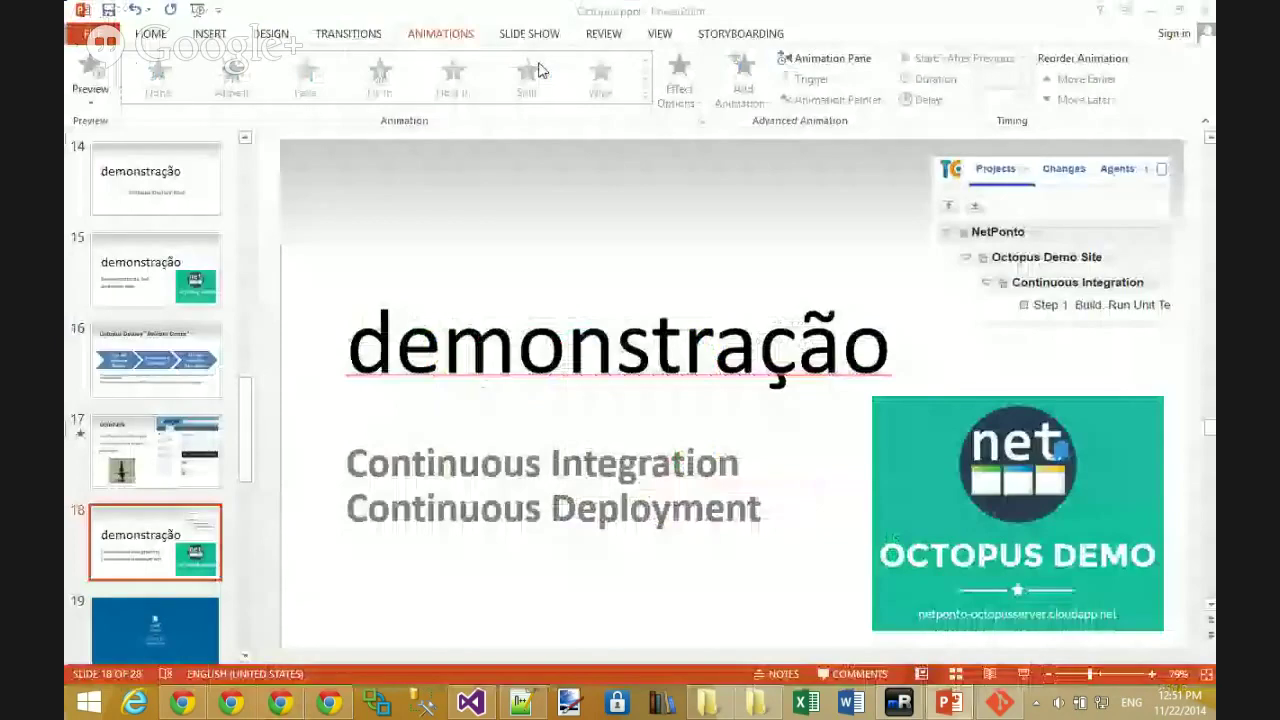
pyautogui.hotkey('alt', 'Tab')
# - Review the Test and Production environments' machines, then go to MeuSiteHtml's releases
pyautogui.click(735, 104)
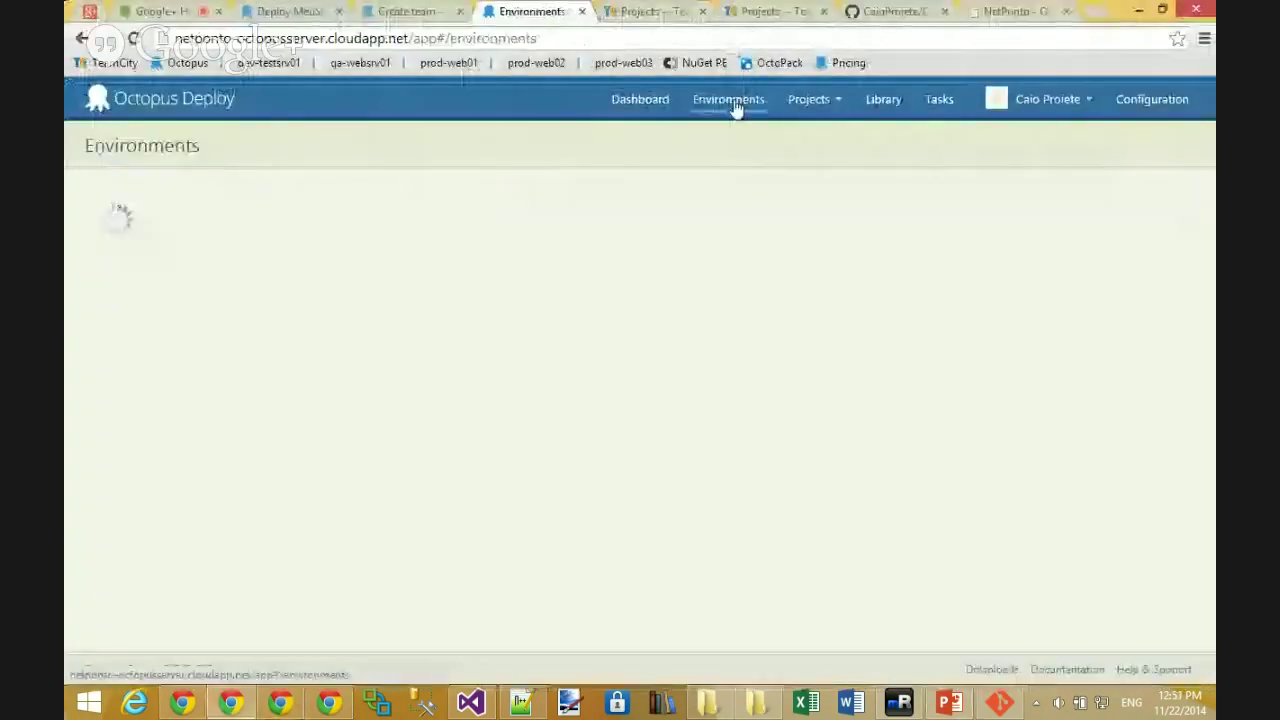
pyautogui.scroll(-2, 640, 400)
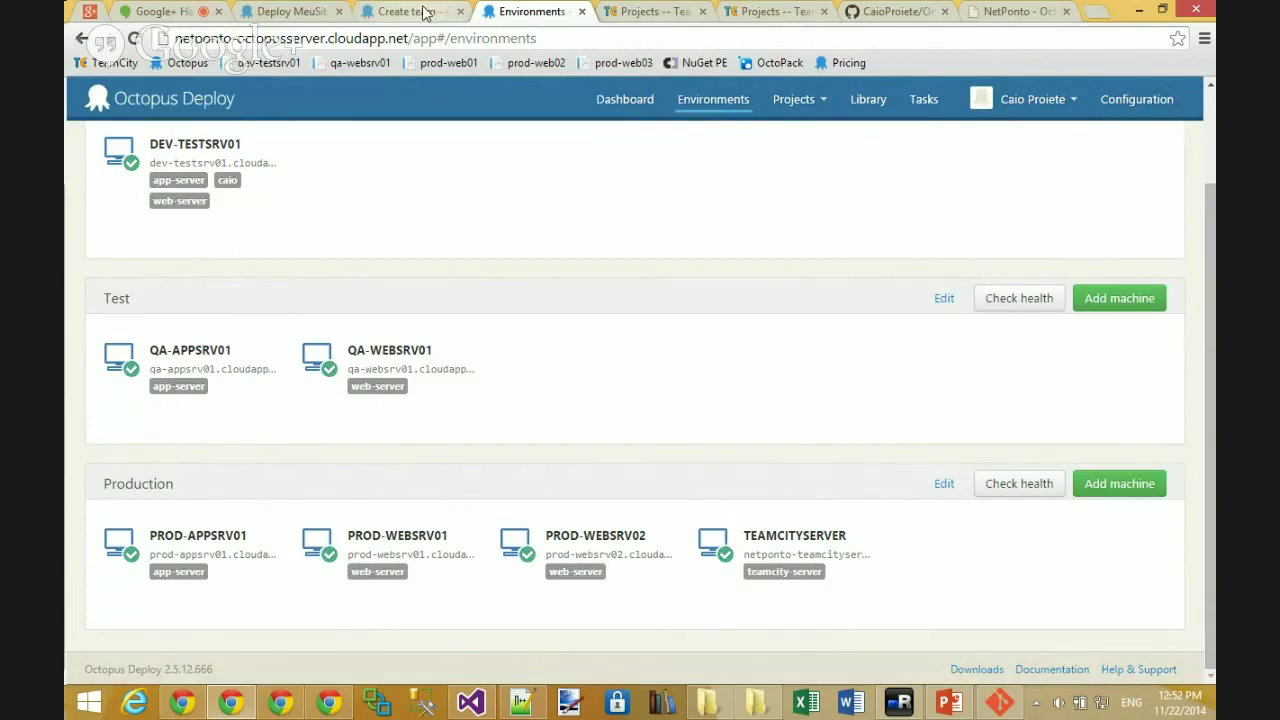
pyautogui.click(290, 11)
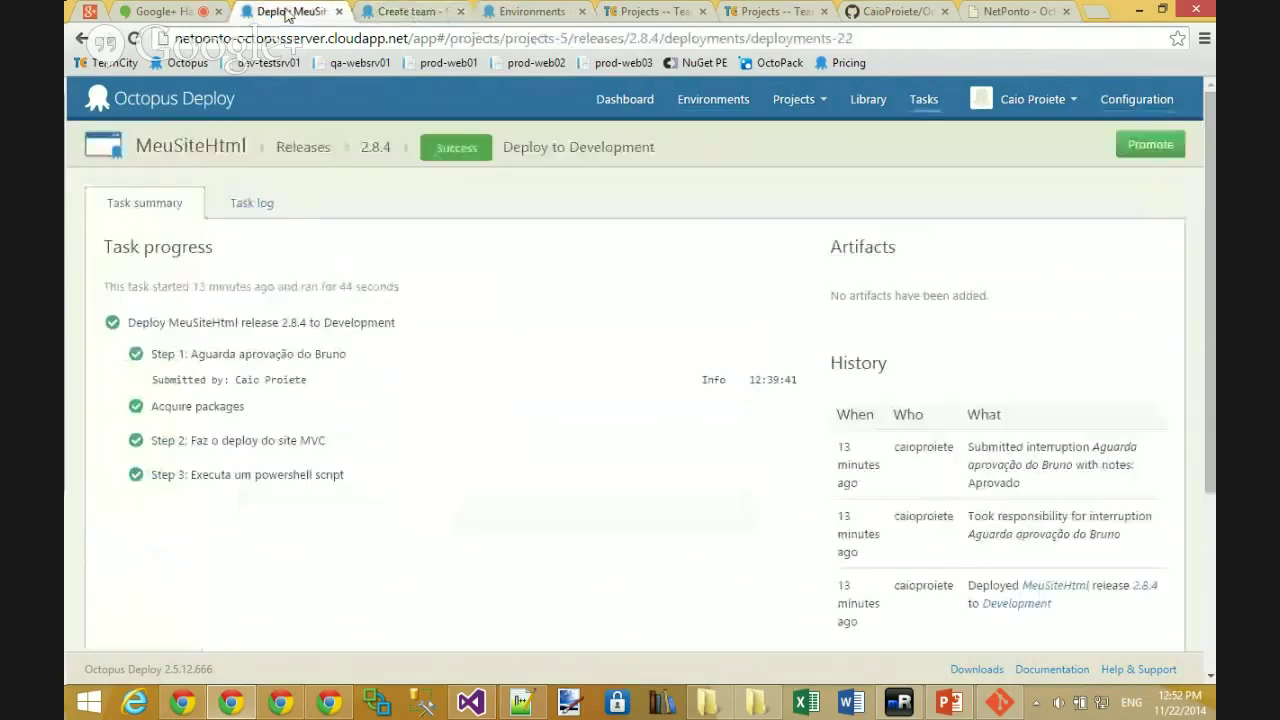
pyautogui.click(303, 147)
# - Add a 'Deploy a NuGet package' child step under step 2 'Faz o deploy do site MVC'
pyautogui.click(170, 204)
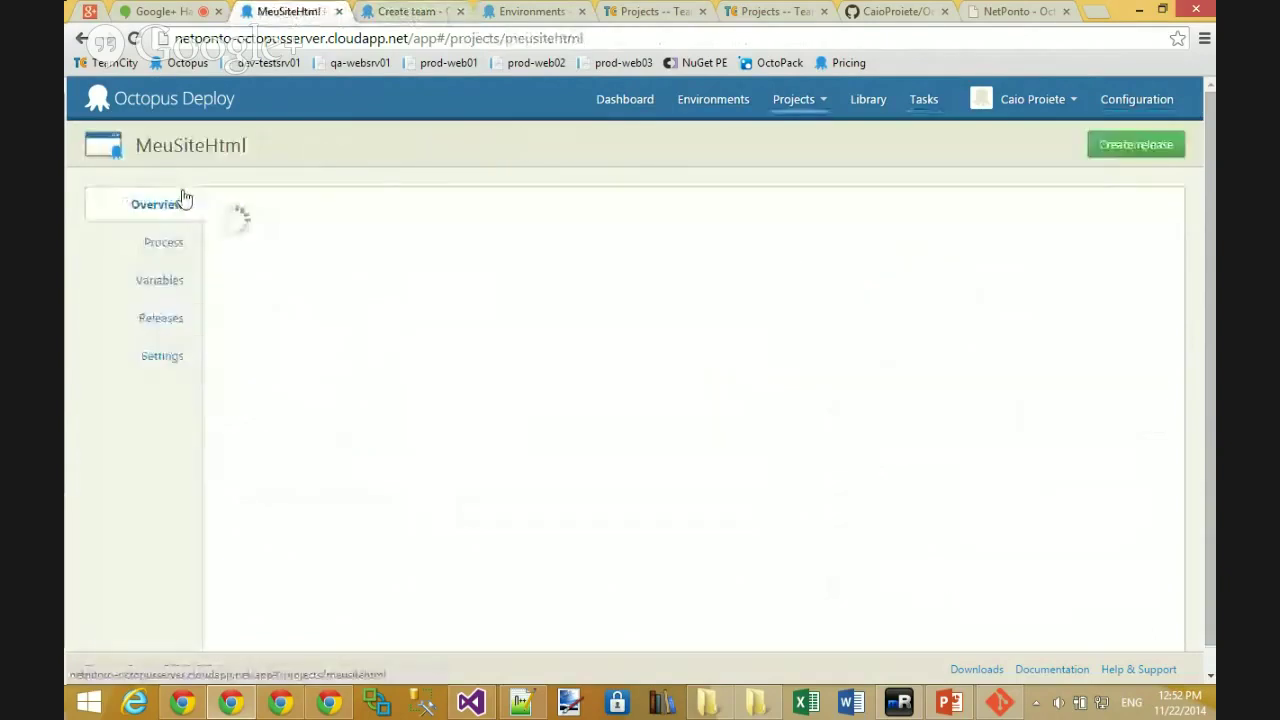
pyautogui.click(177, 242)
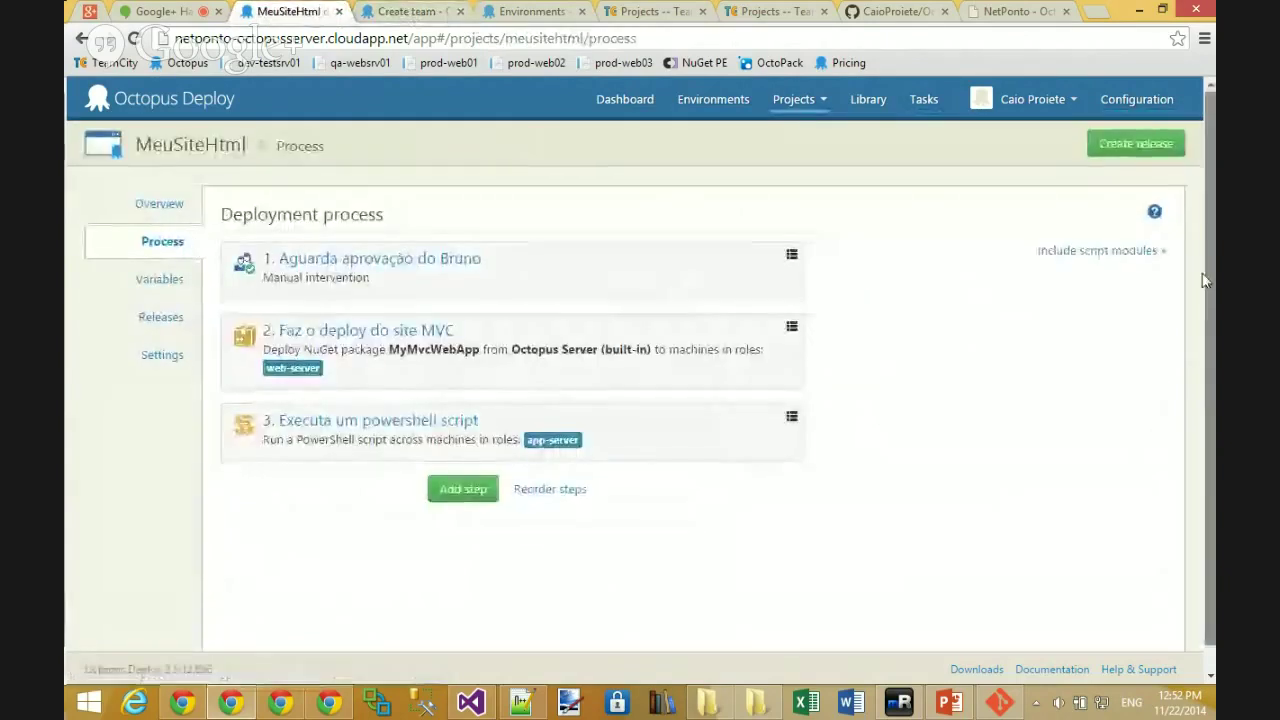
pyautogui.scroll(-1, 283, 277)
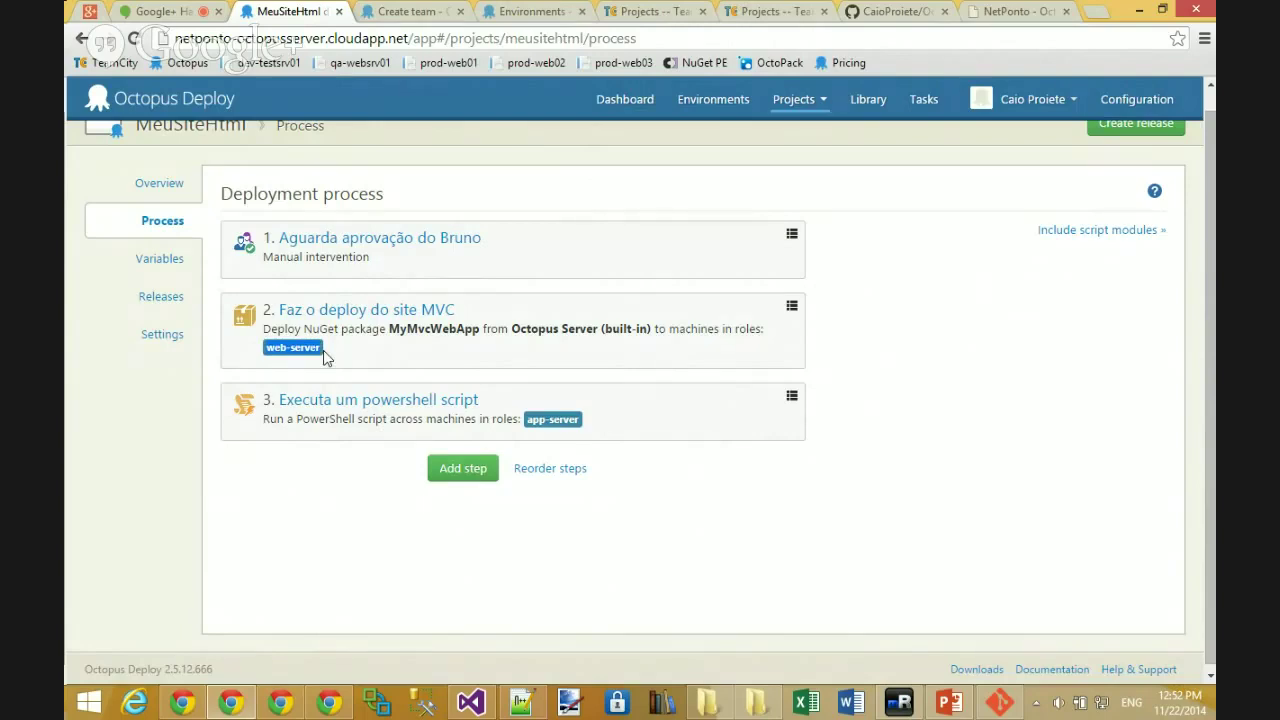
pyautogui.click(791, 307)
pyautogui.click(803, 381)
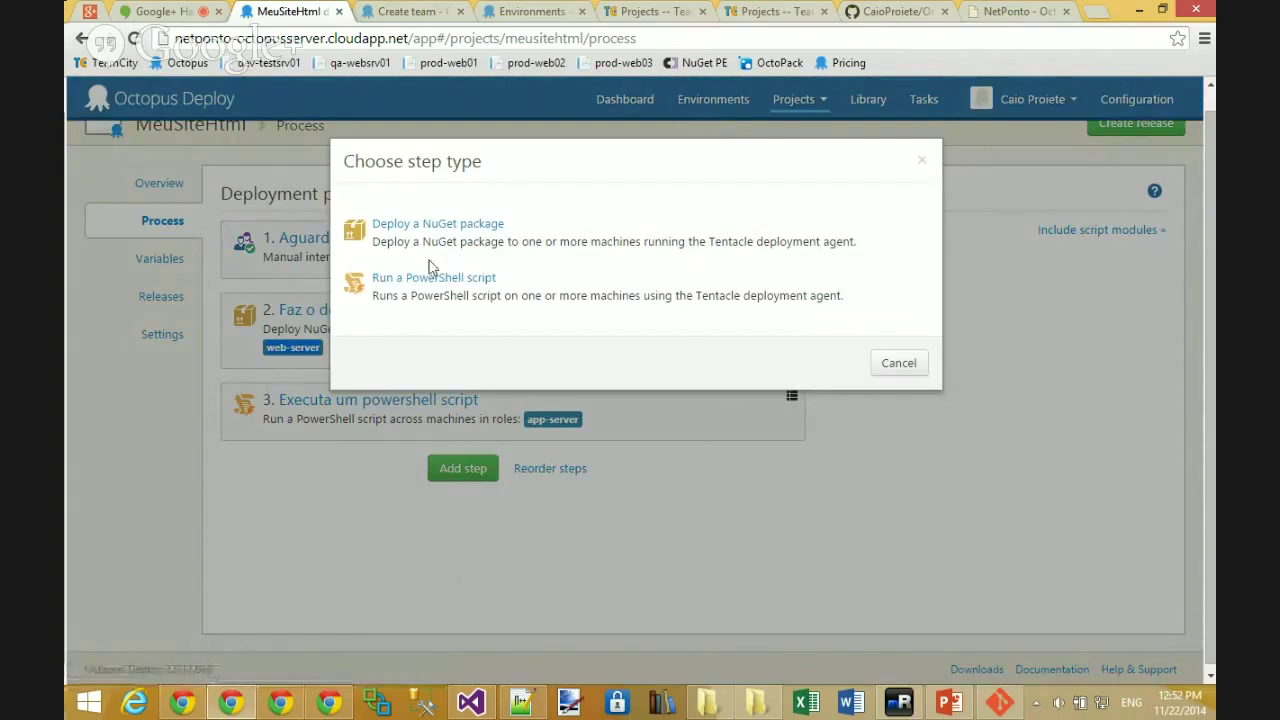
pyautogui.click(477, 233)
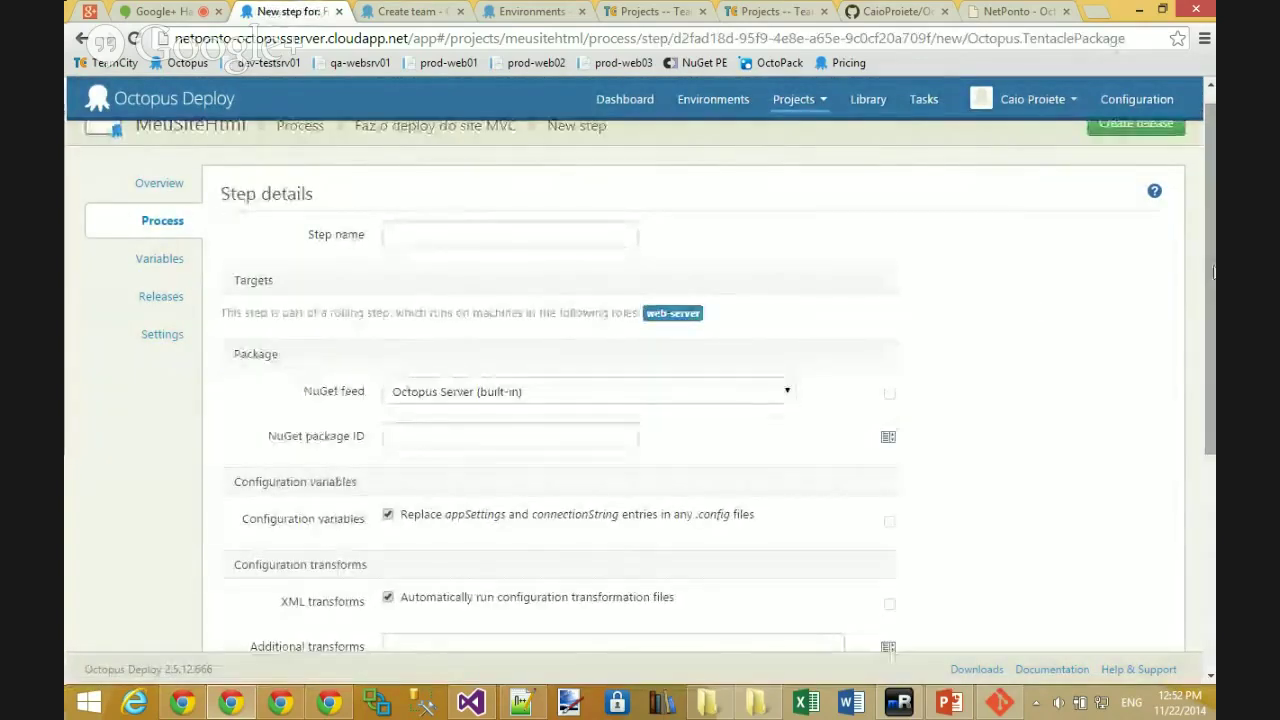
pyautogui.scroll(1, 1023, 294)
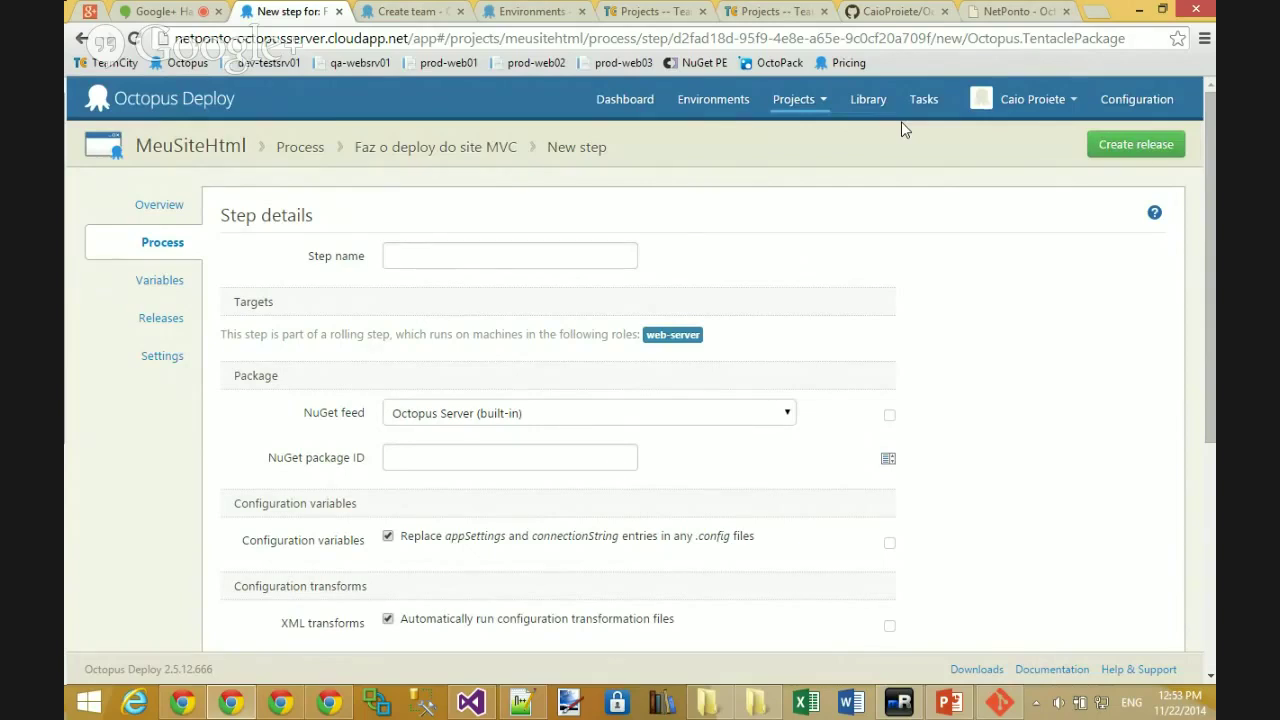
# - Open demo.octopusdeploy.com in a new window and view the OctoFX Trading Website's process
pyautogui.hotkey('ctrl', 'n')
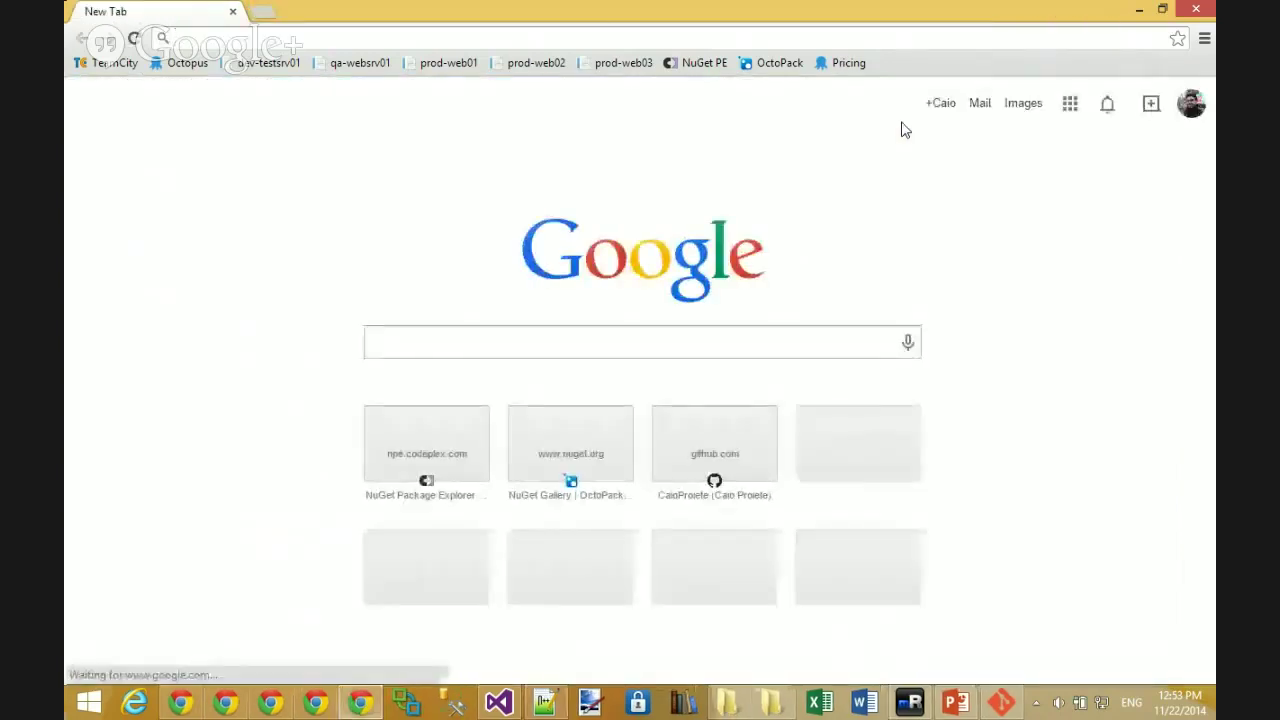
pyautogui.write('demo.p')
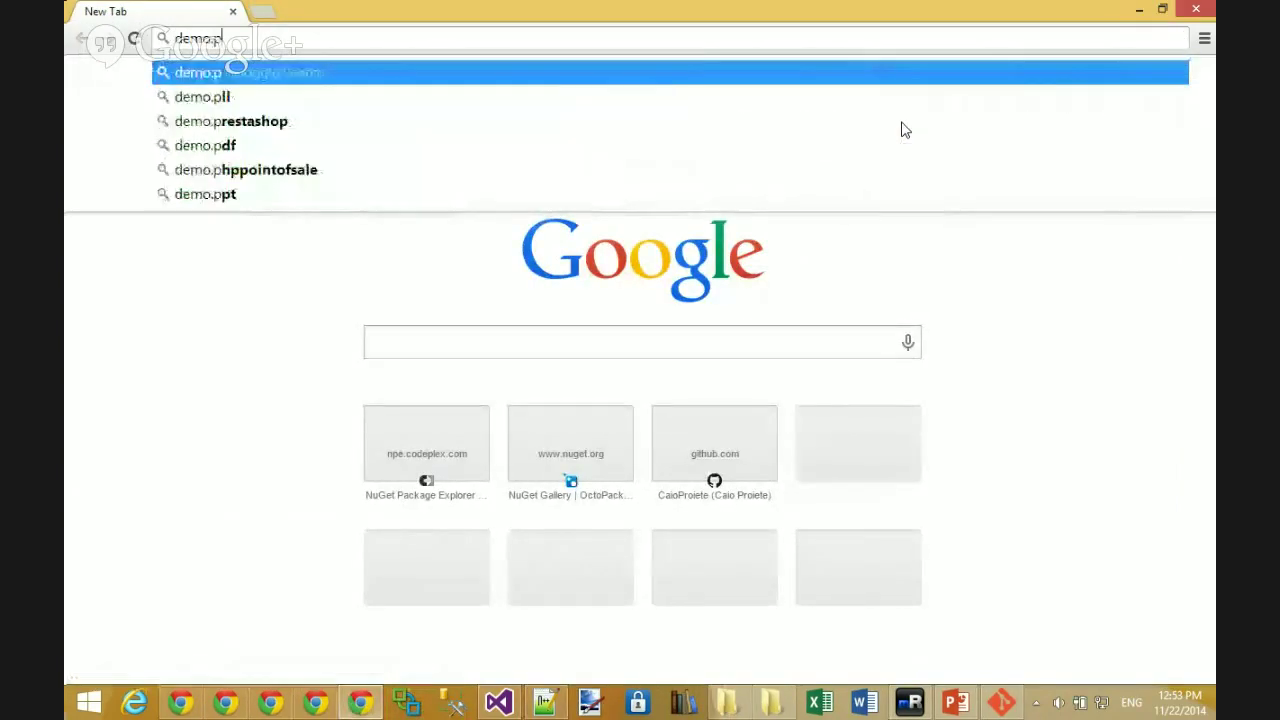
pyautogui.press('BackSpace')
pyautogui.press('BackSpace')
pyautogui.press('Down')
pyautogui.press('Return')
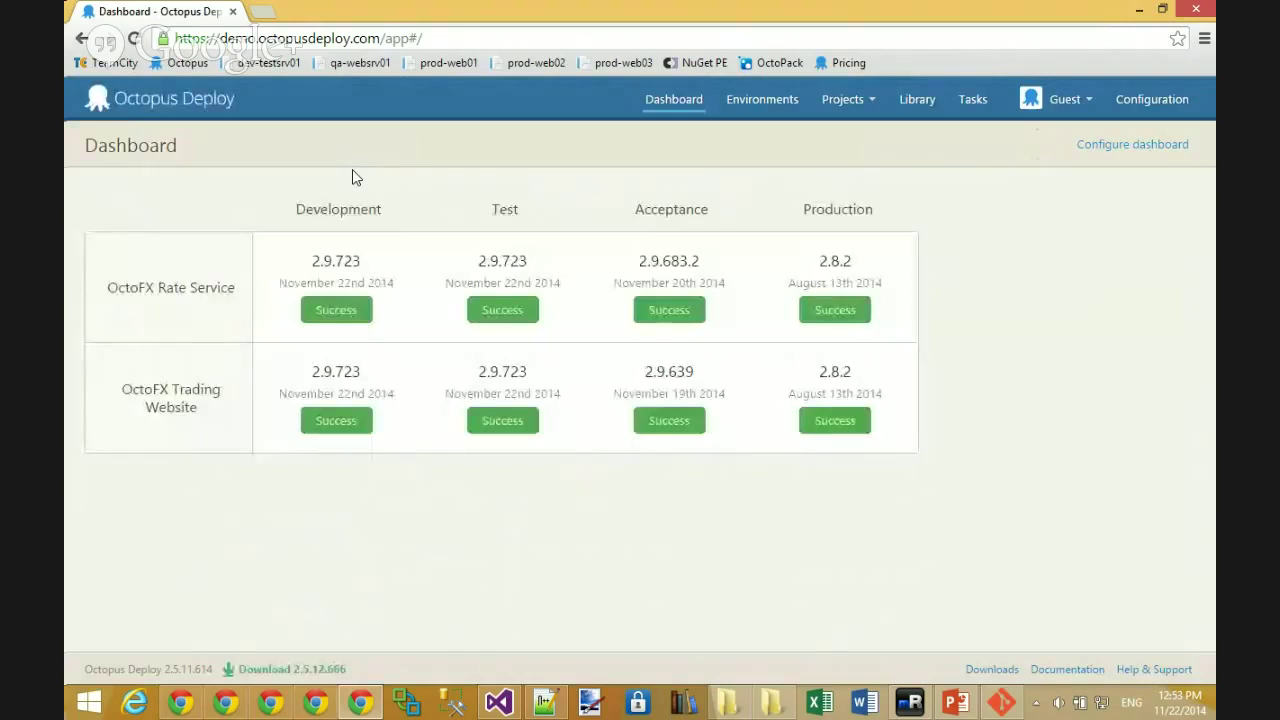
pyautogui.click(171, 405)
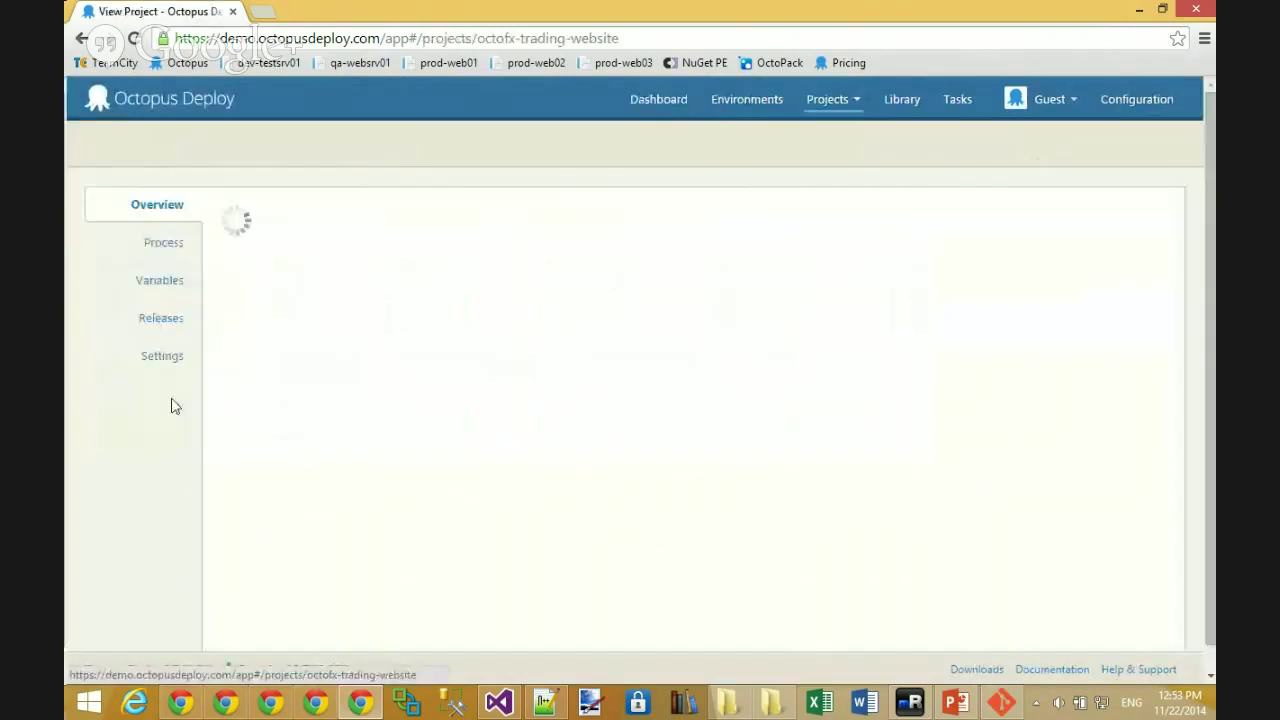
pyautogui.click(163, 250)
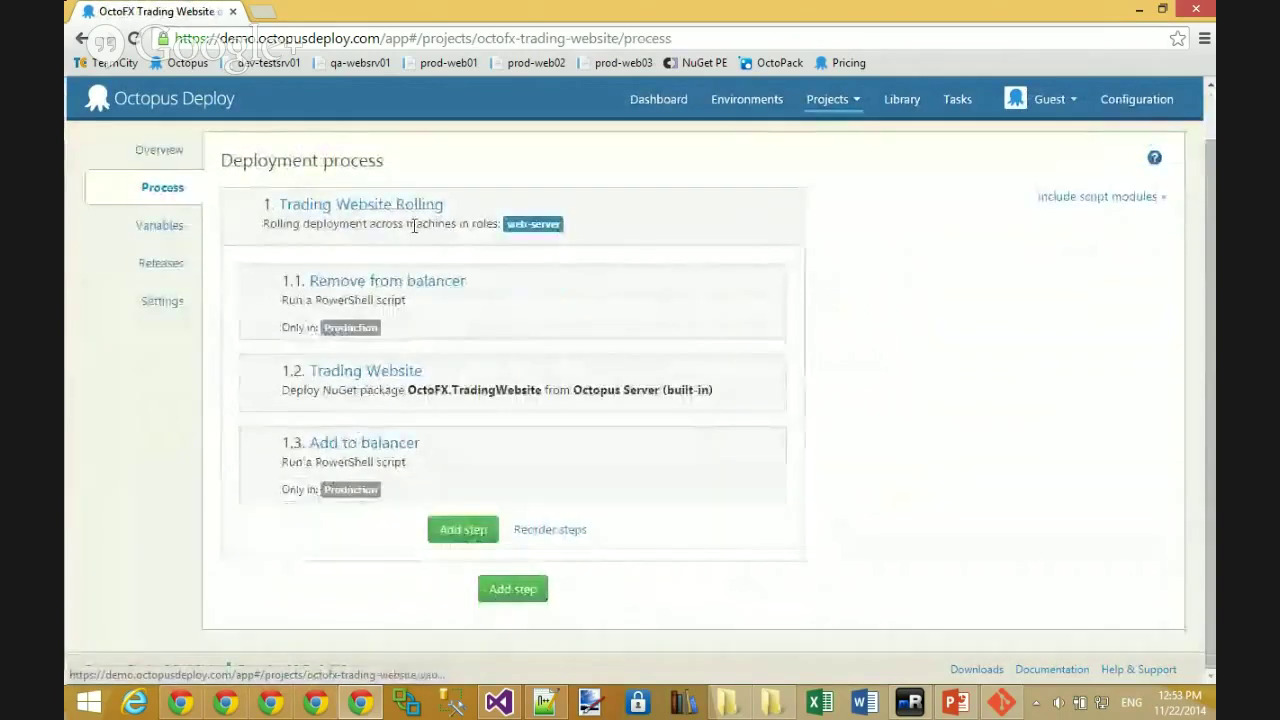
# - Point out step 1's web-server role and step 1.1's Production-only condition, then return to the step name field
pyautogui.moveTo(586, 222); pyautogui.dragTo(252, 236)
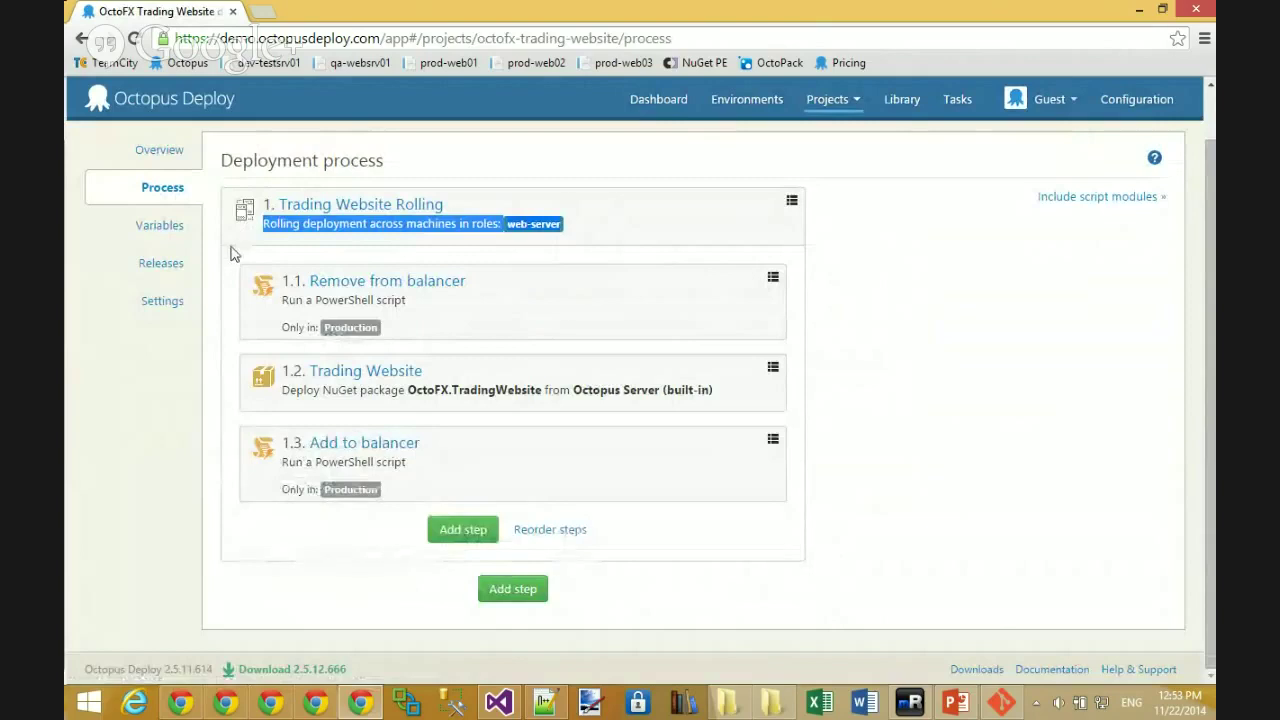
pyautogui.click(422, 337)
pyautogui.moveTo(422, 337); pyautogui.dragTo(318, 330)
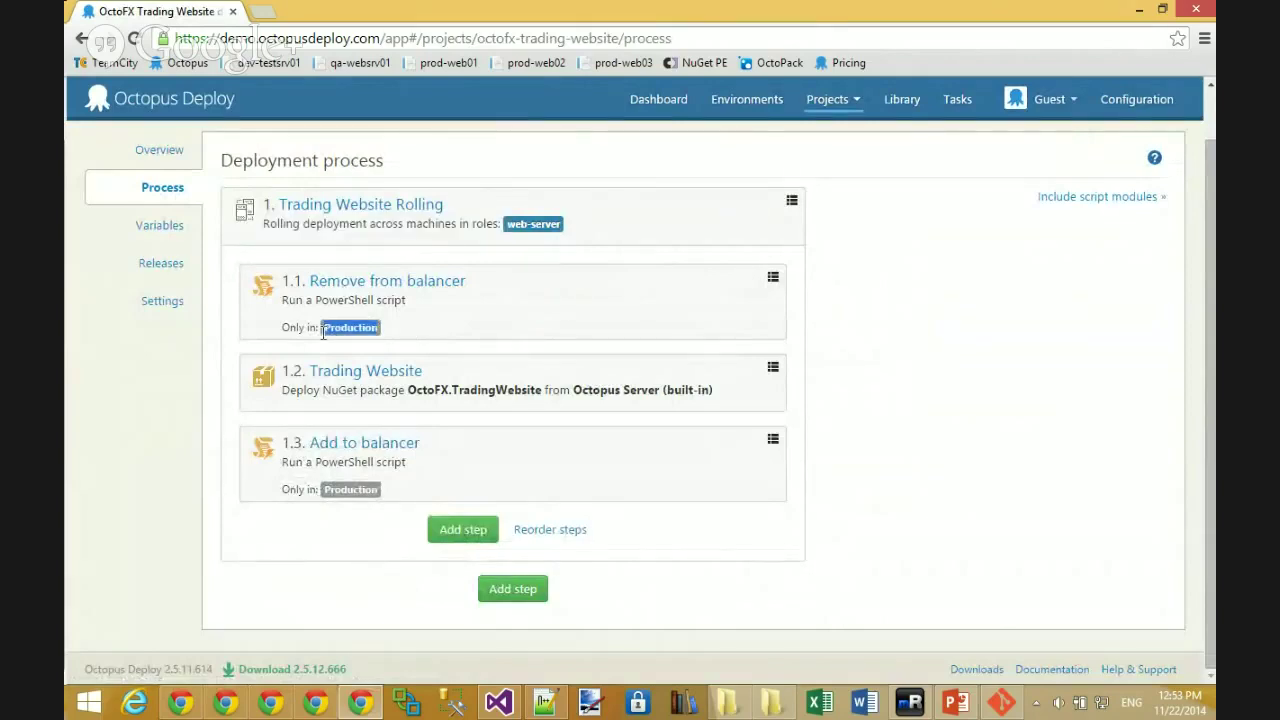
pyautogui.click(429, 322)
pyautogui.moveTo(592, 234); pyautogui.dragTo(510, 226)
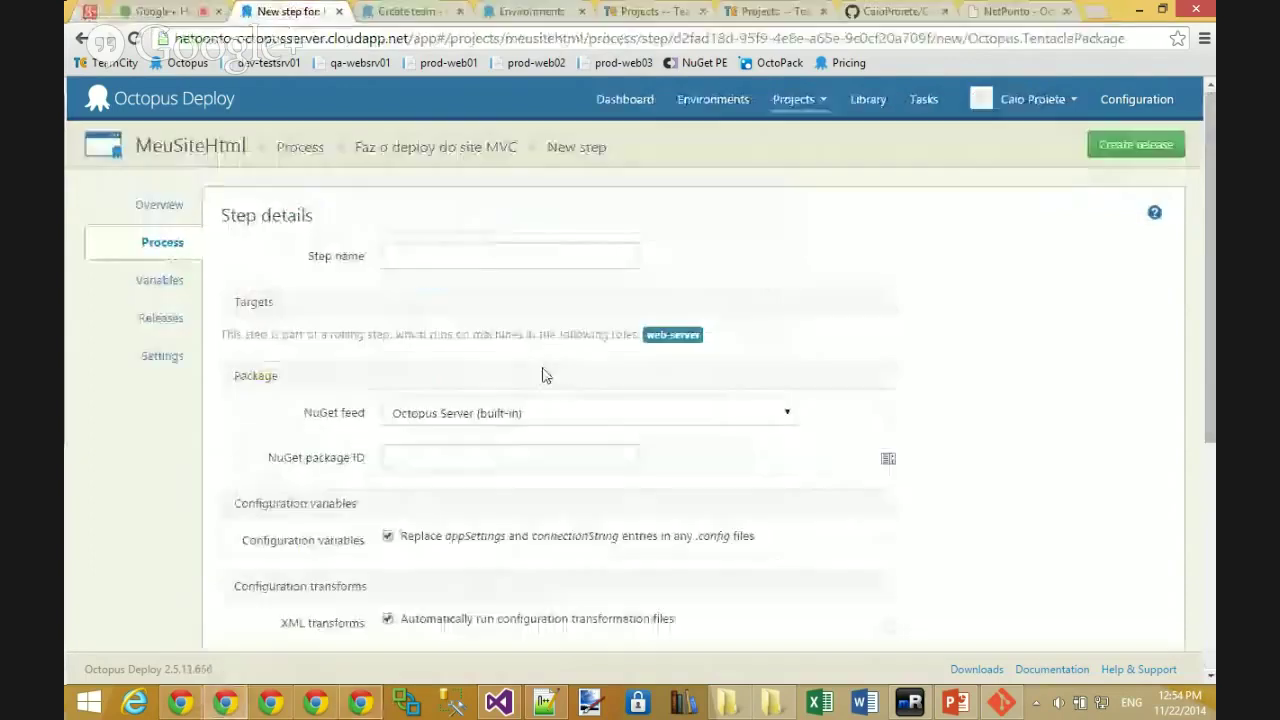
pyautogui.click(463, 255)
# - Name the new child step 'adasdsa' and attempt to save it
pyautogui.write('adasdsa')
pyautogui.moveTo(1207, 248); pyautogui.dragTo(1207, 478)
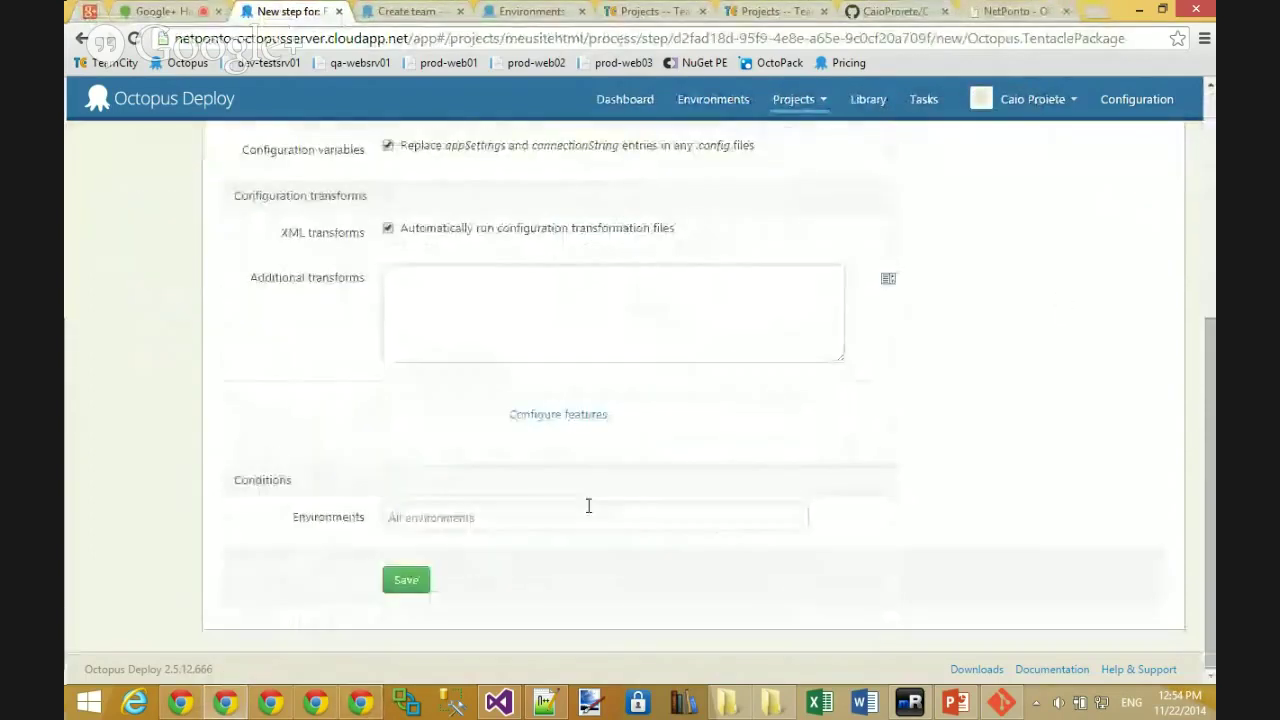
pyautogui.click(409, 580)
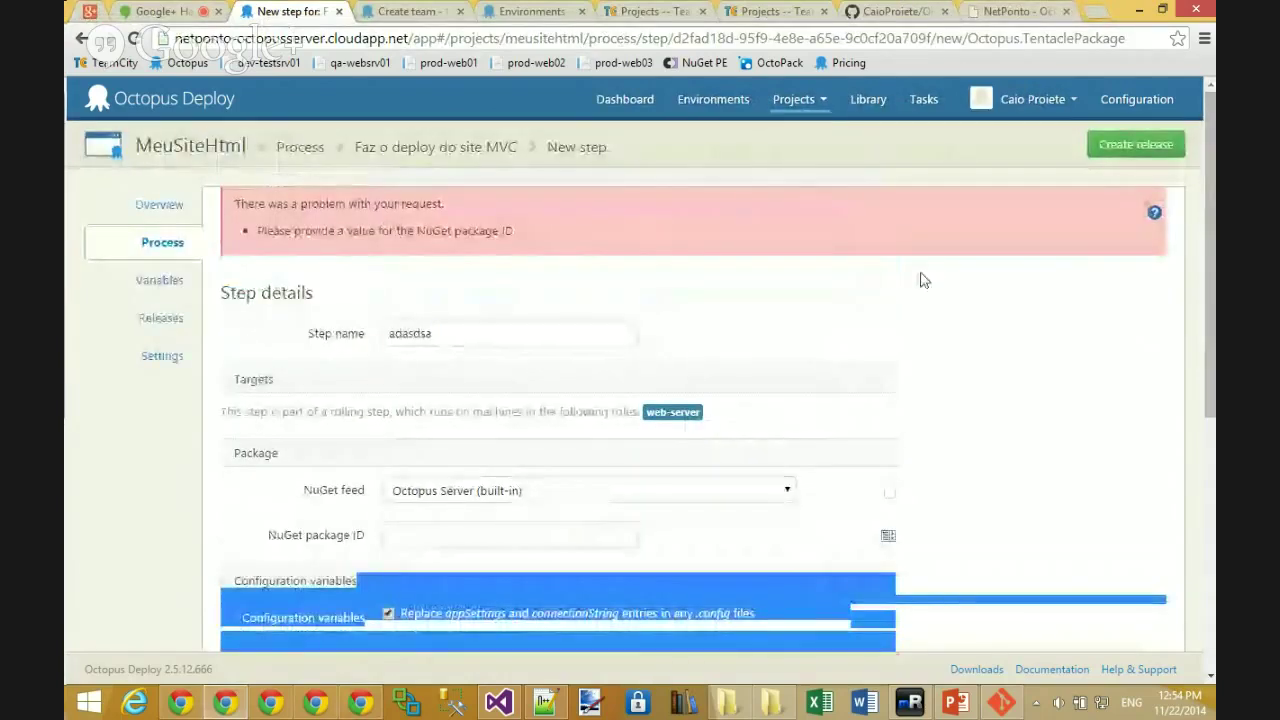
pyautogui.scroll(-3, 700, 320)
# - Set the package ID to MyMvcWebApp, save step 2.2, and review the rolling deployment step
pyautogui.click(510, 357)
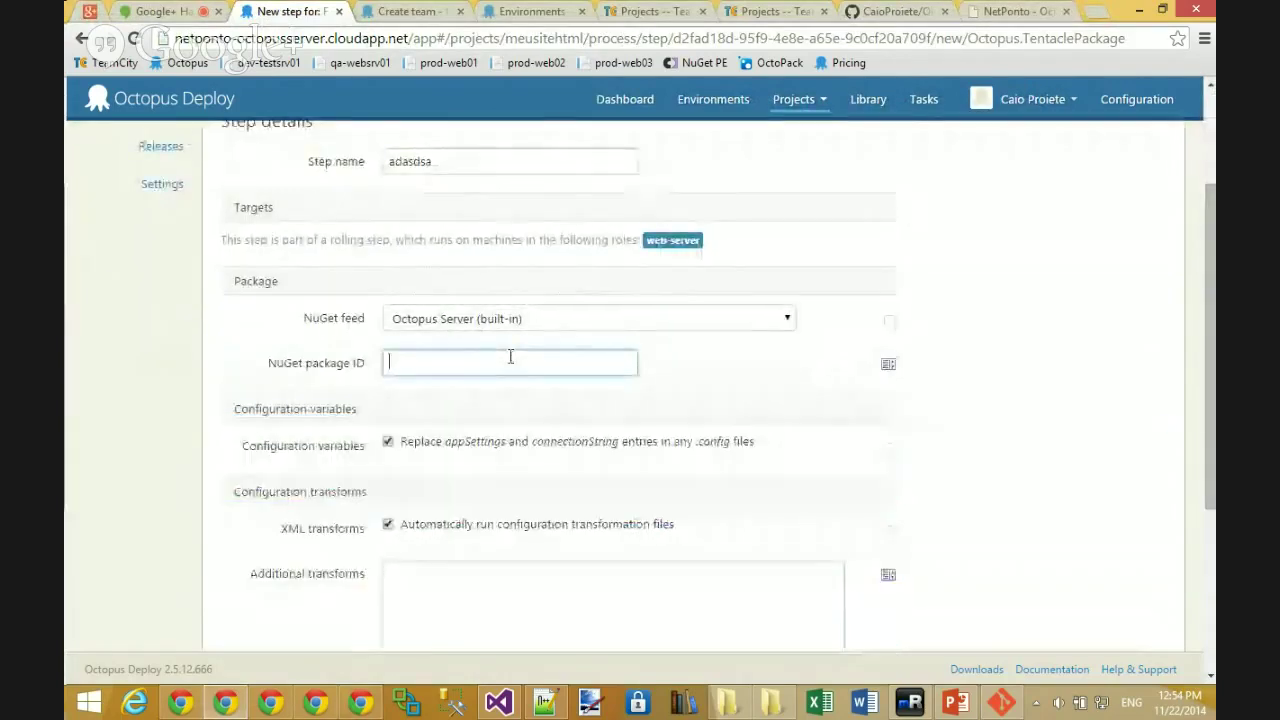
pyautogui.write('m')
pyautogui.press('Down')
pyautogui.press('Return')
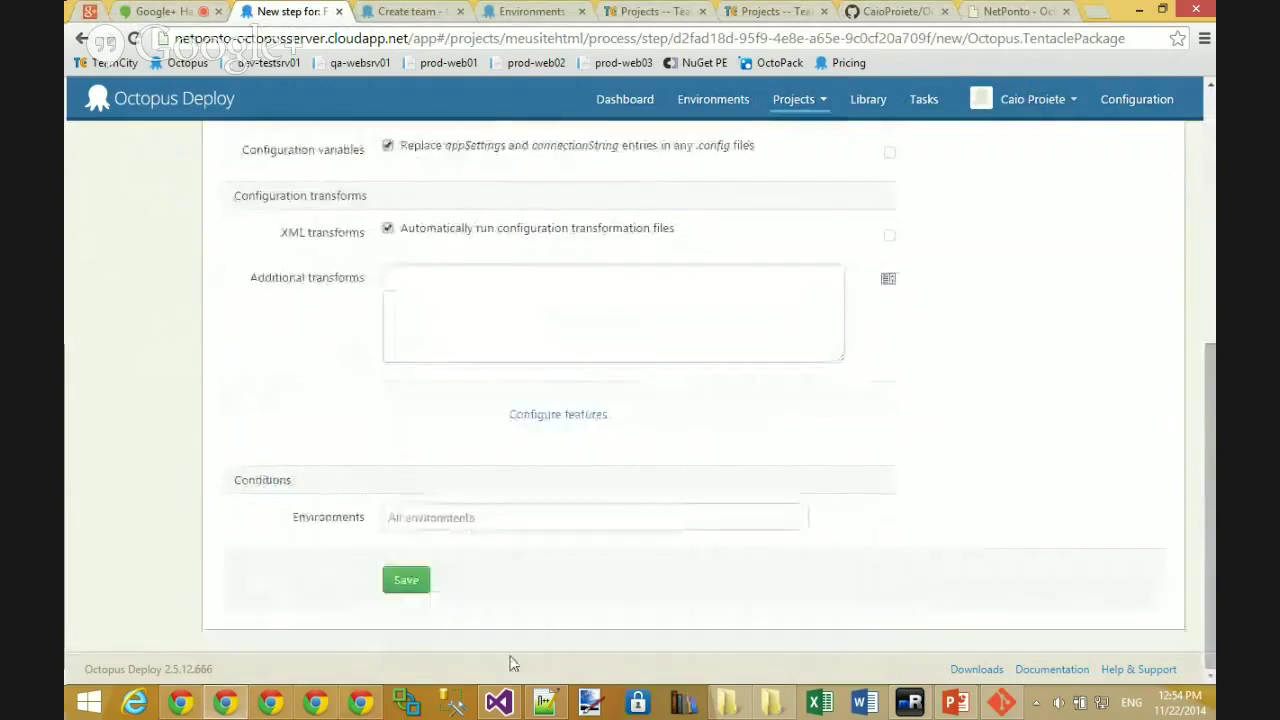
pyautogui.click(405, 580)
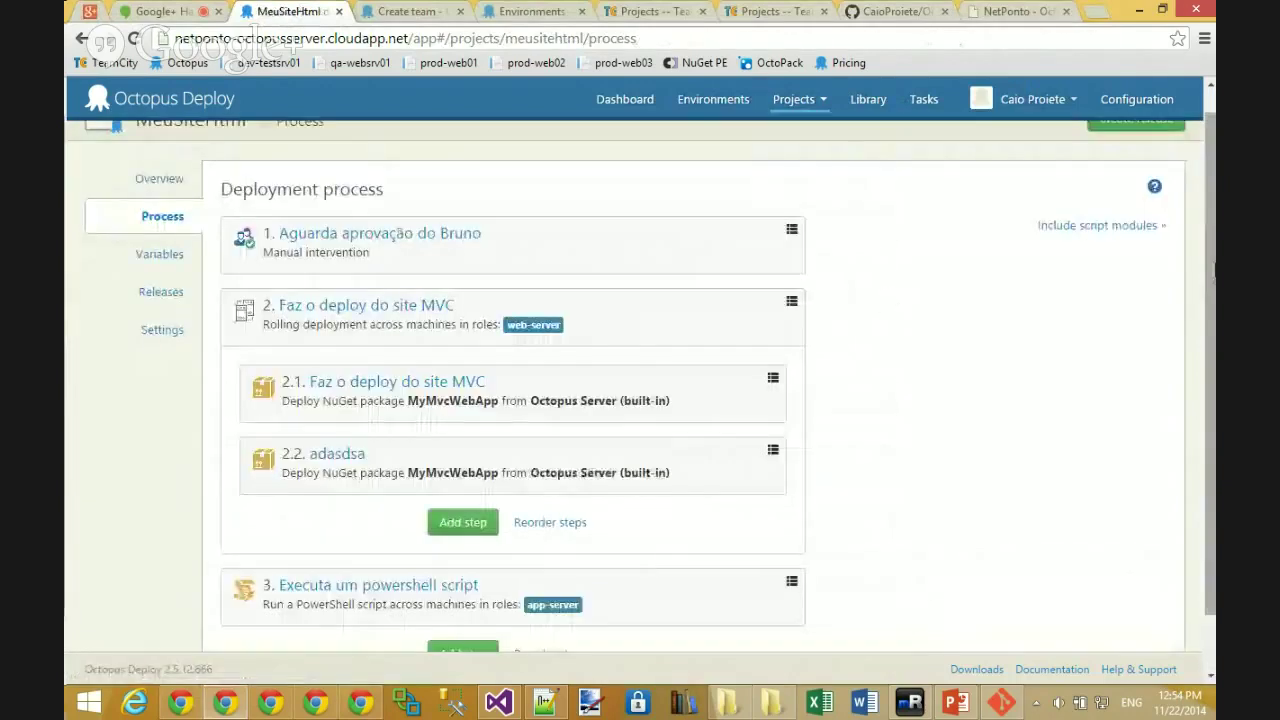
pyautogui.scroll(-1, 400, 480)
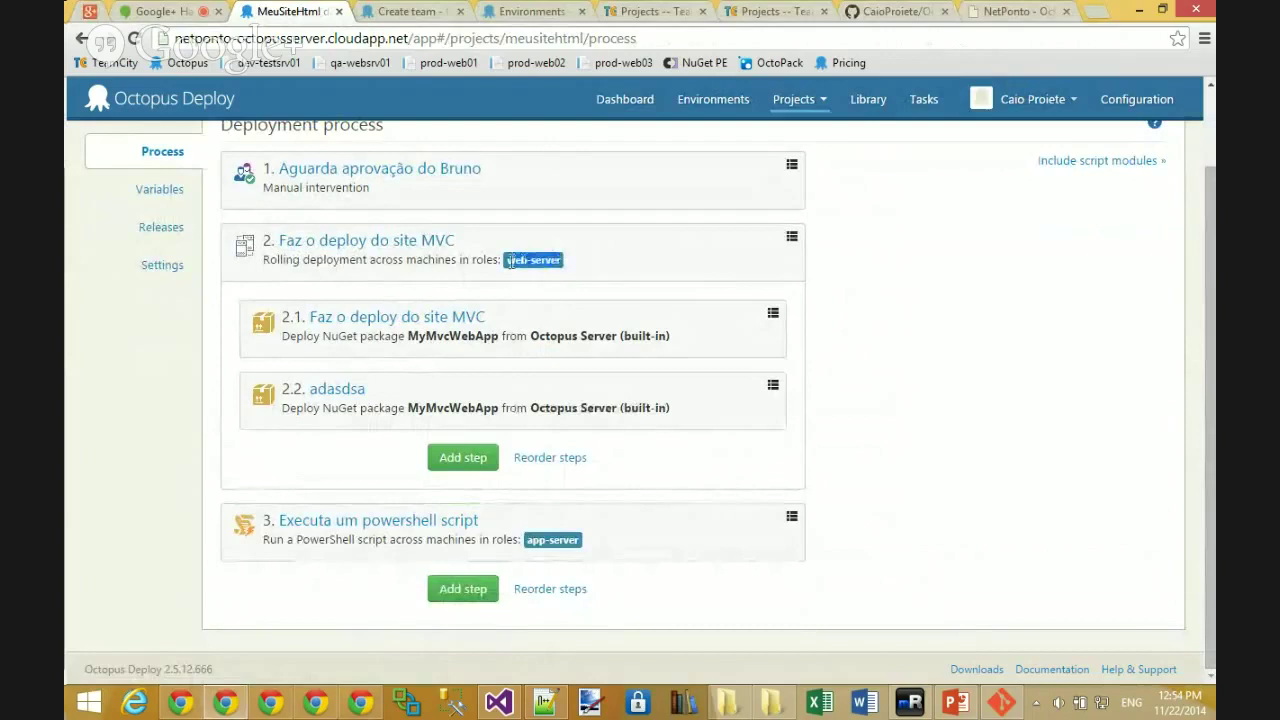
pyautogui.moveTo(262, 260); pyautogui.dragTo(444, 260)
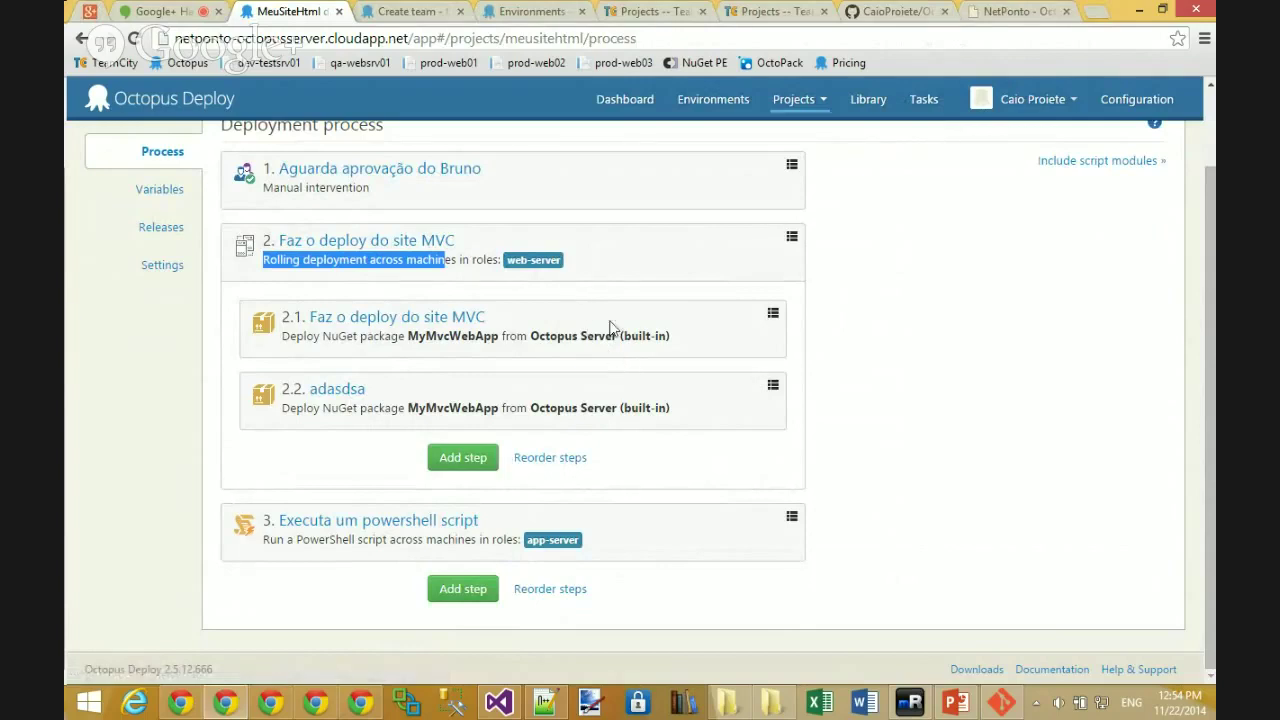
pyautogui.click(916, 410)
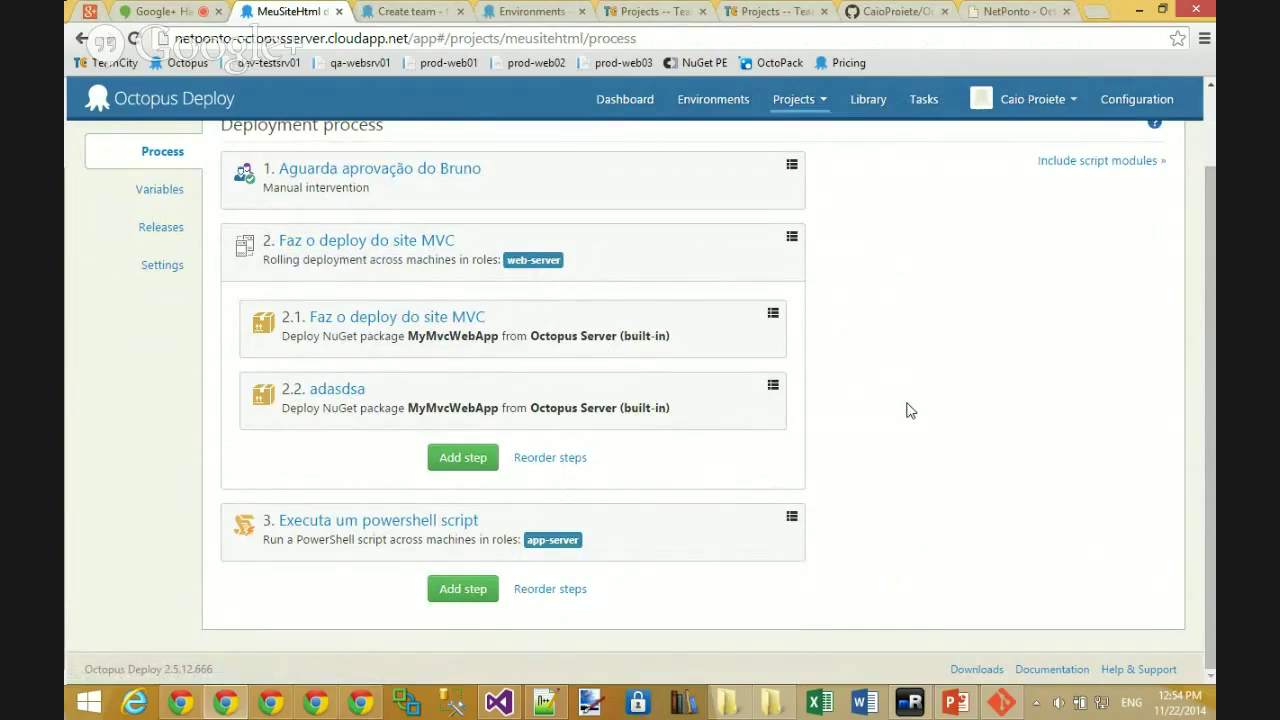
pyautogui.click(966, 709)
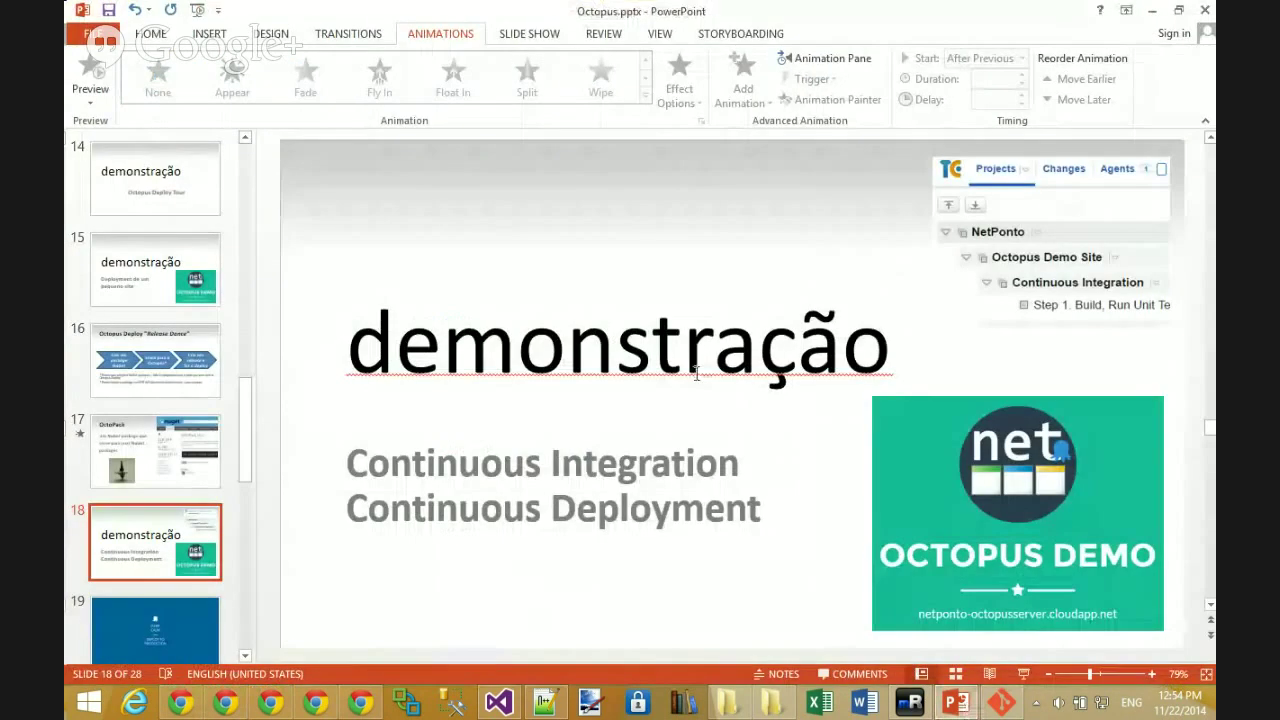
pyautogui.hotkey('shift', 'F5')
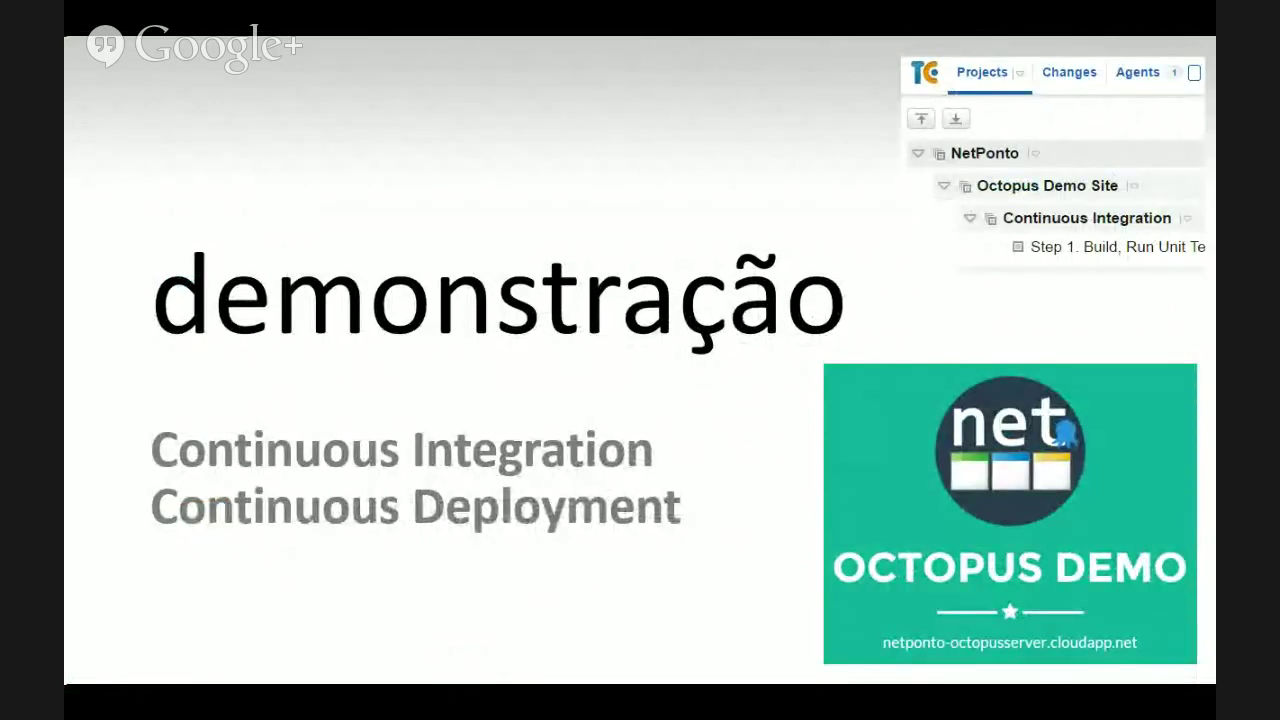
pyautogui.press('Escape')
# - Go back to the Process page and open the Library packages list showing MyMvcWebApp 2.9.3
pyautogui.hotkey('alt', 'Tab')
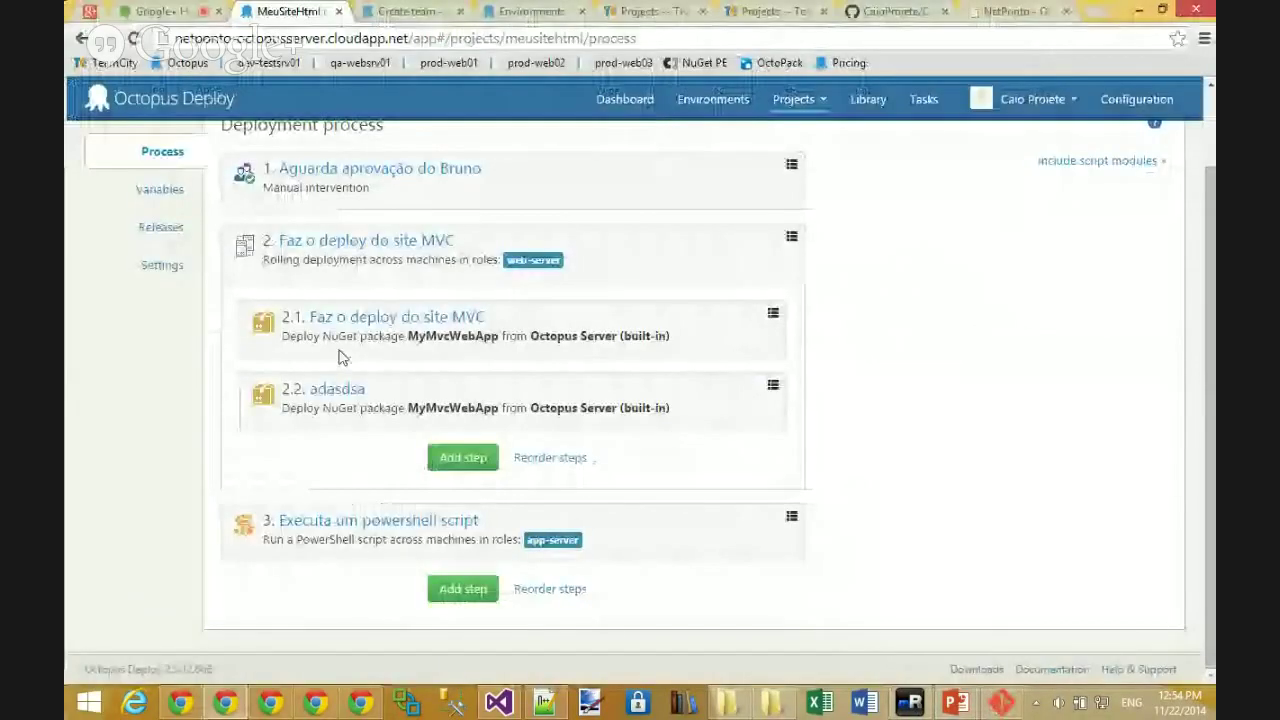
pyautogui.scroll(2, 1215, 305)
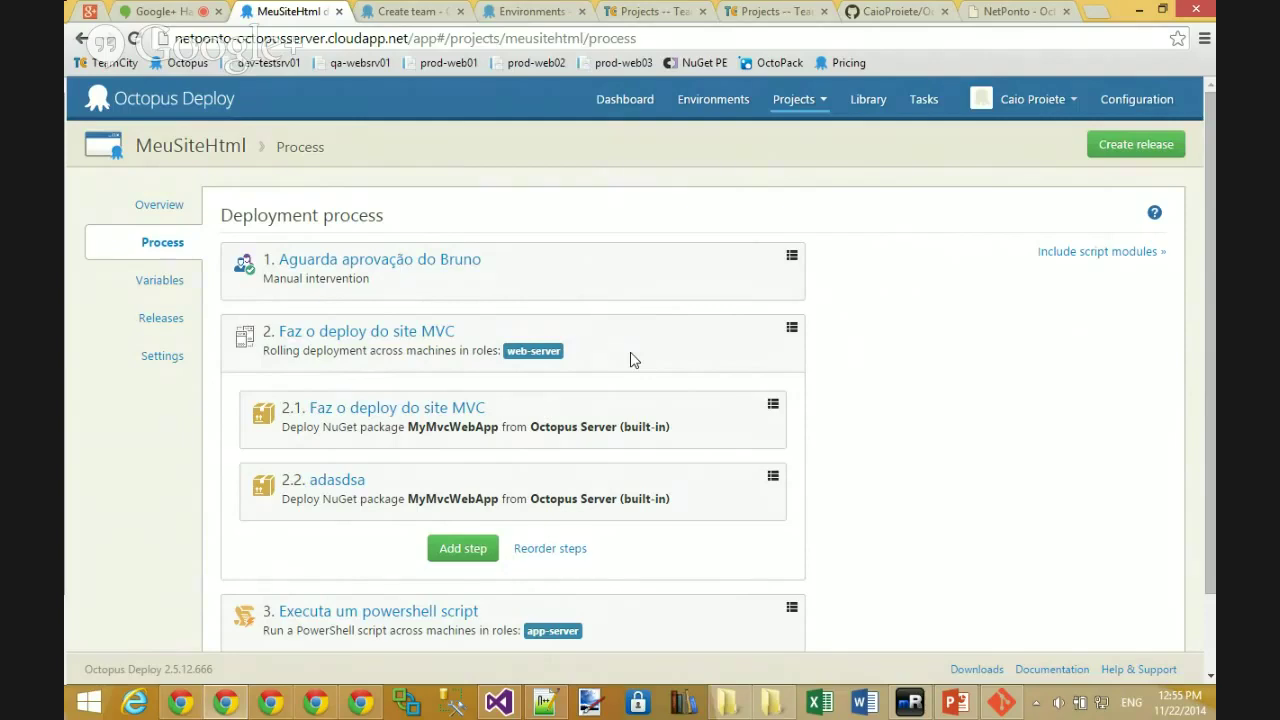
pyautogui.click(882, 101)
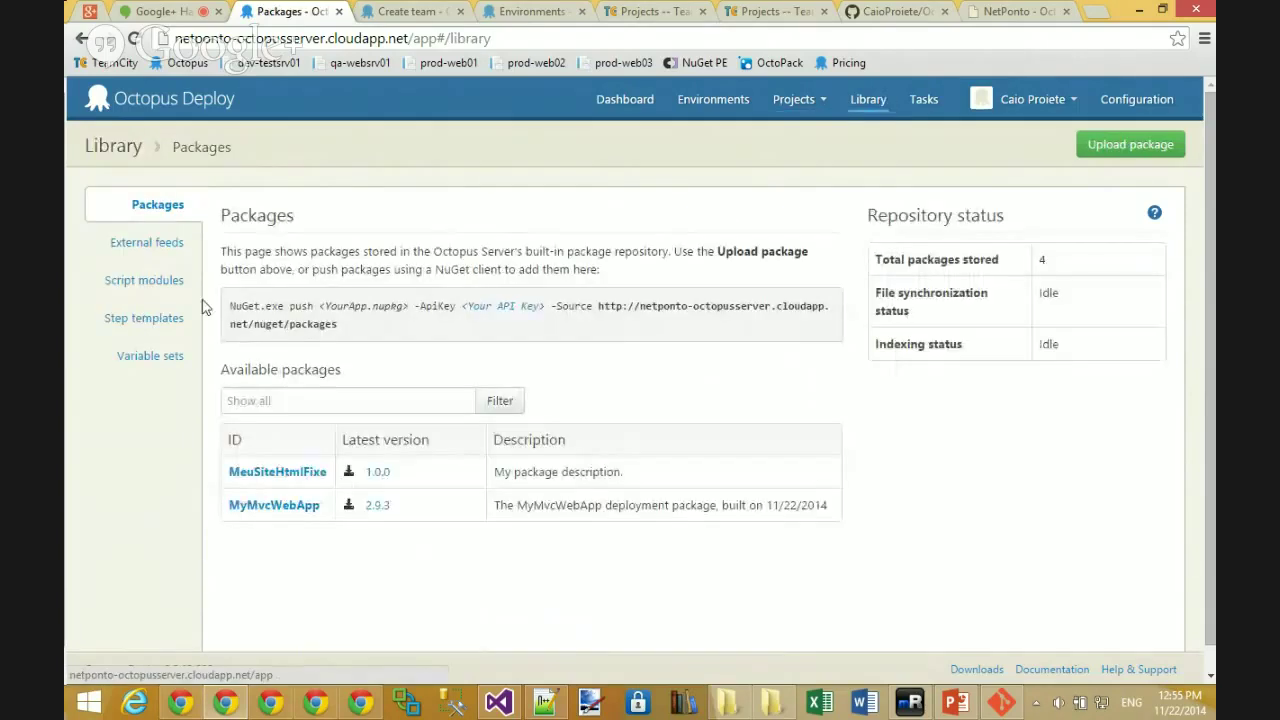
# - Create a new PowerShell script step template named 'Enviar SMS' with description 'adsdsa'
pyautogui.click(139, 322)
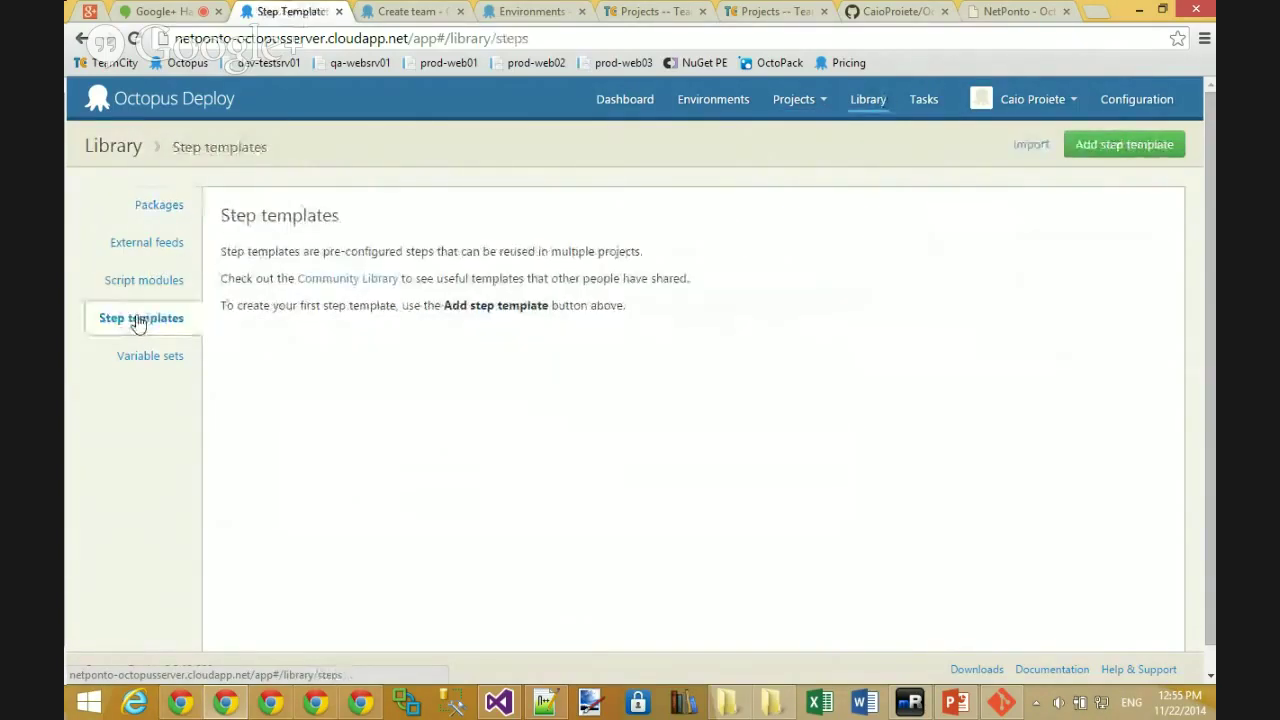
pyautogui.click(1126, 148)
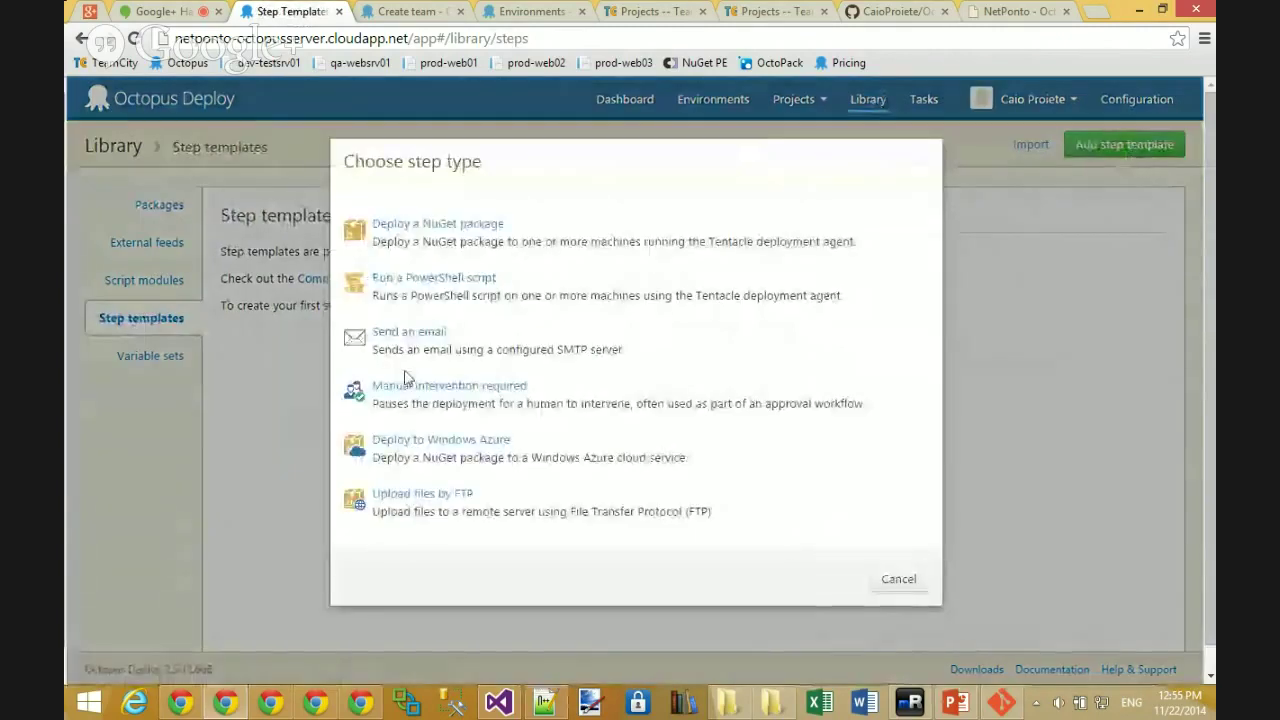
pyautogui.click(436, 281)
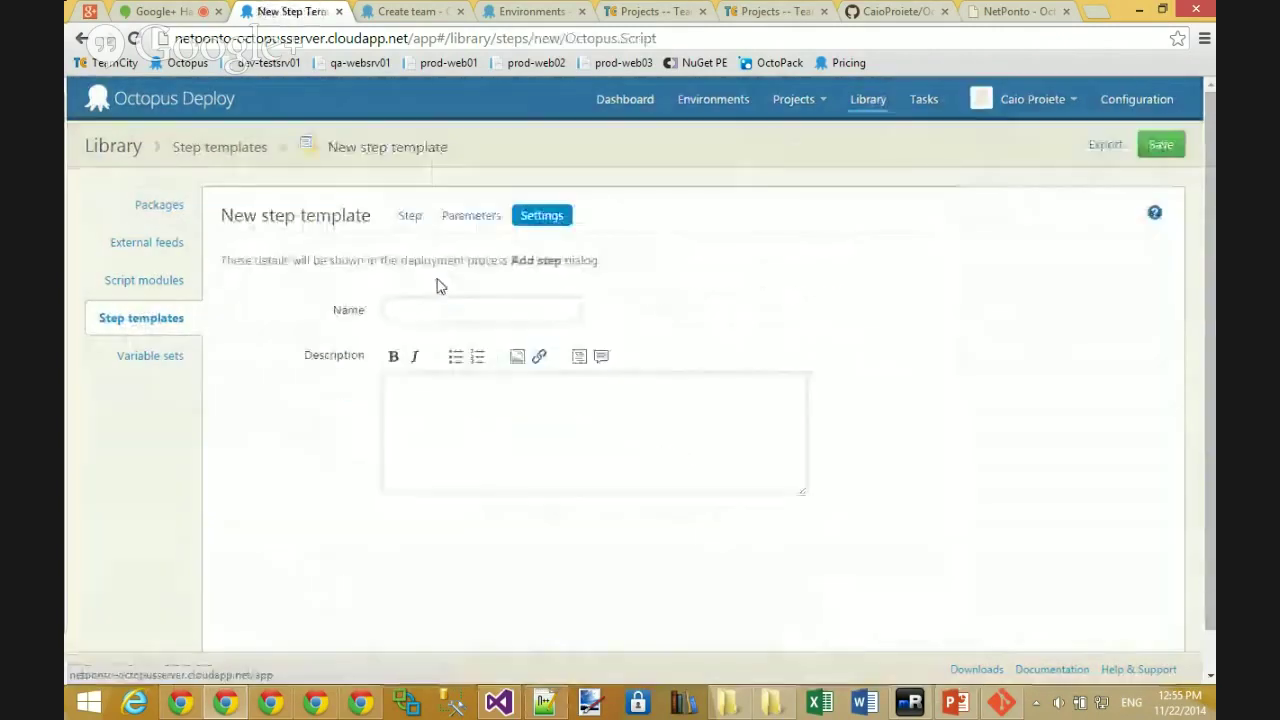
pyautogui.click(405, 308)
pyautogui.write('Enviar ')
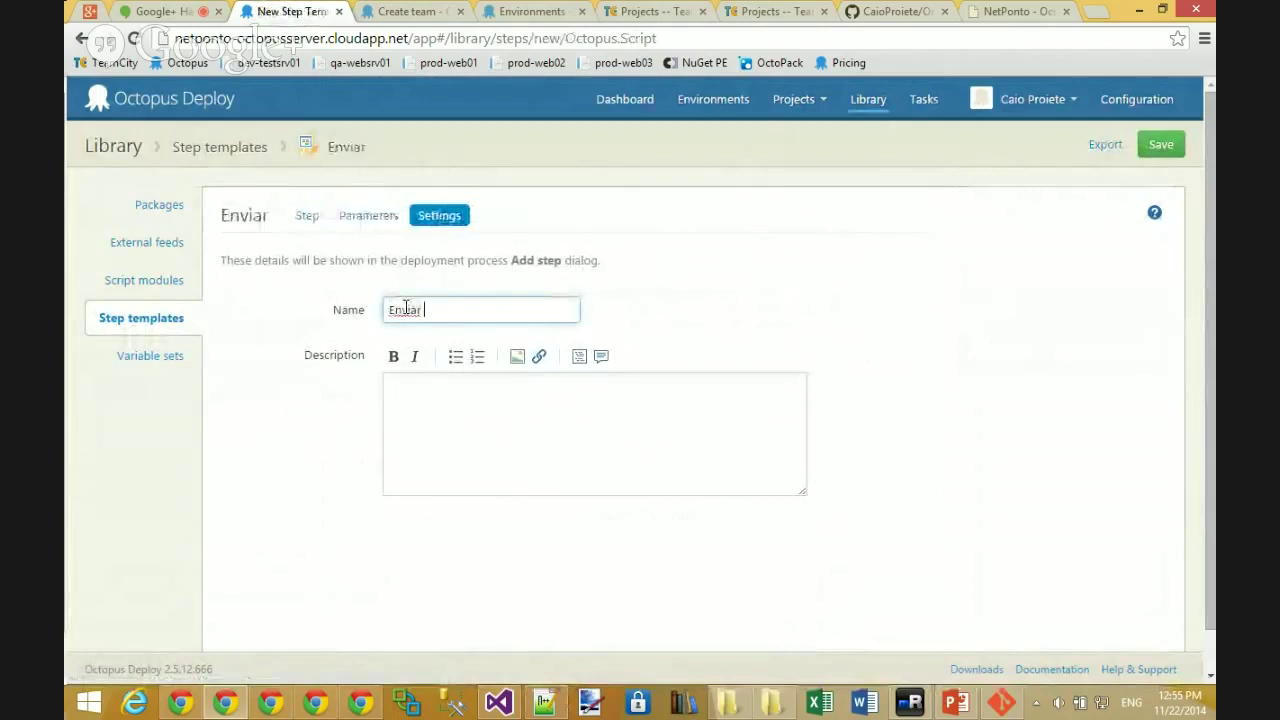
pyautogui.write('SMS')
pyautogui.click(563, 435)
pyautogui.write('adsdsa')
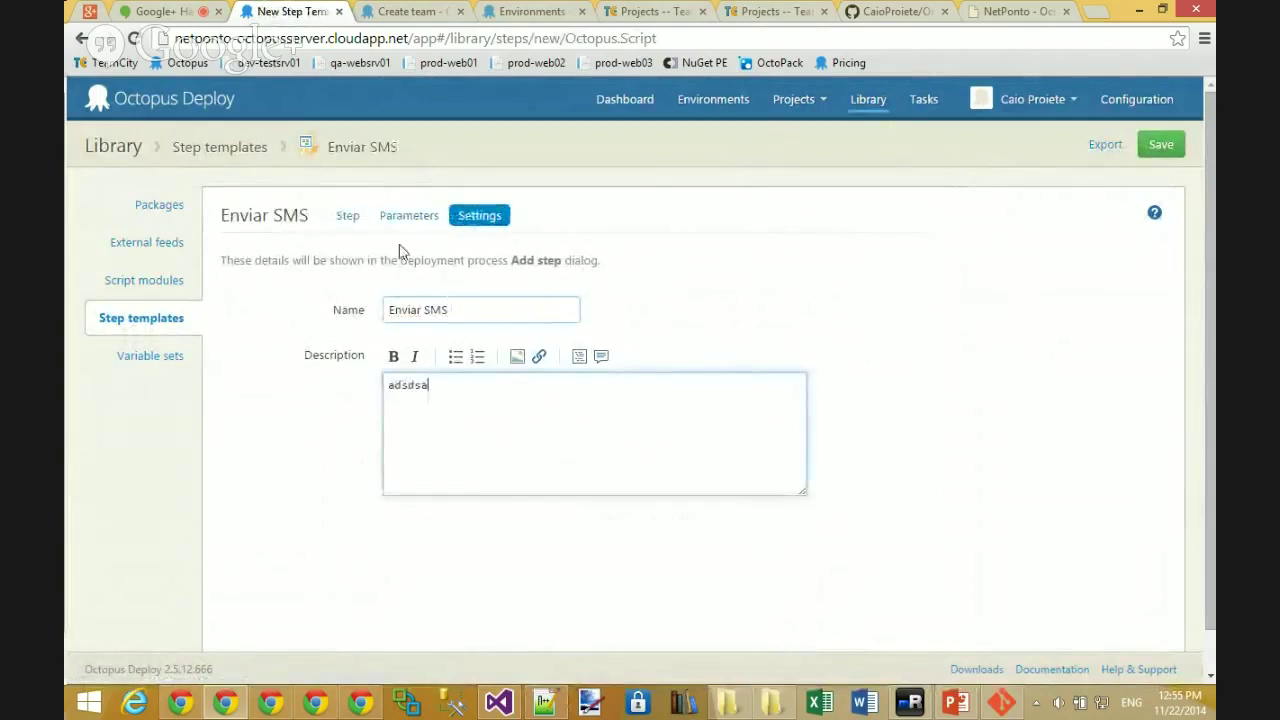
# - Add a single-line text parameter 'Numero' labelled 'Numero Telemovel' to the template
pyautogui.click(411, 215)
pyautogui.click(270, 311)
pyautogui.click(517, 211)
pyautogui.write('Numero')
pyautogui.press('Tab')
pyautogui.write('Numero Telemovel')
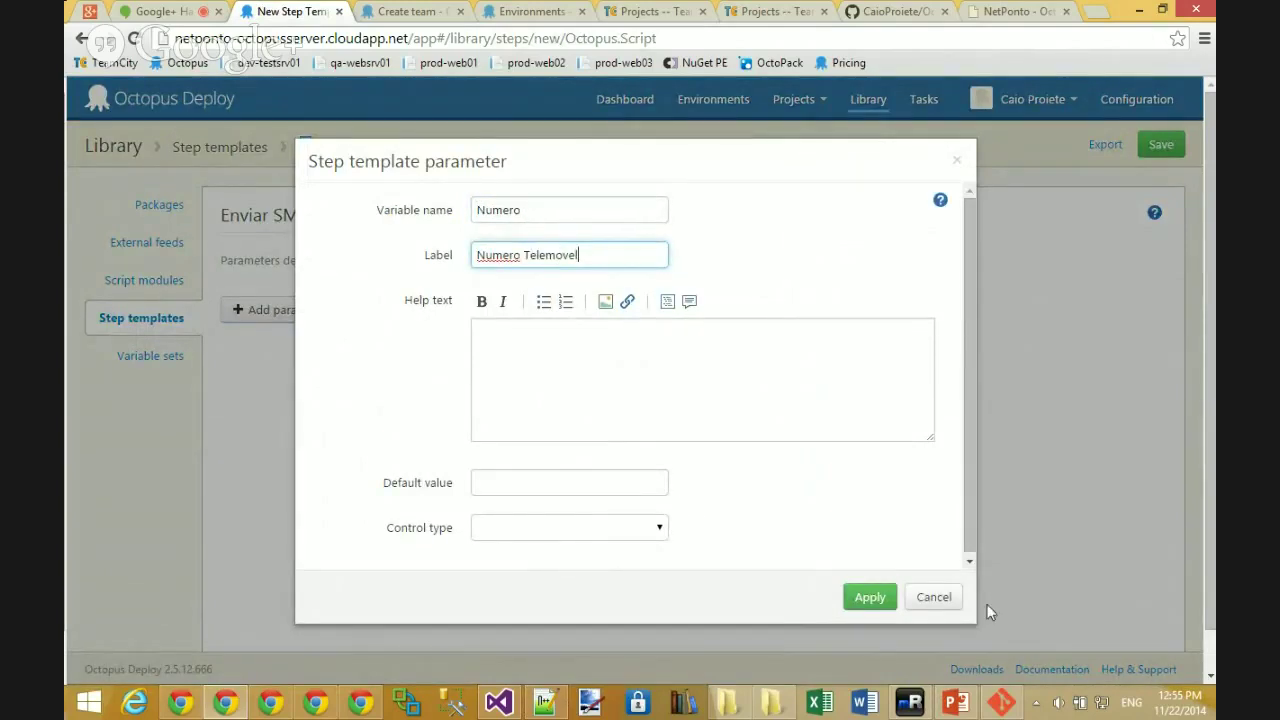
pyautogui.click(588, 528)
pyautogui.click(530, 564)
pyautogui.click(868, 597)
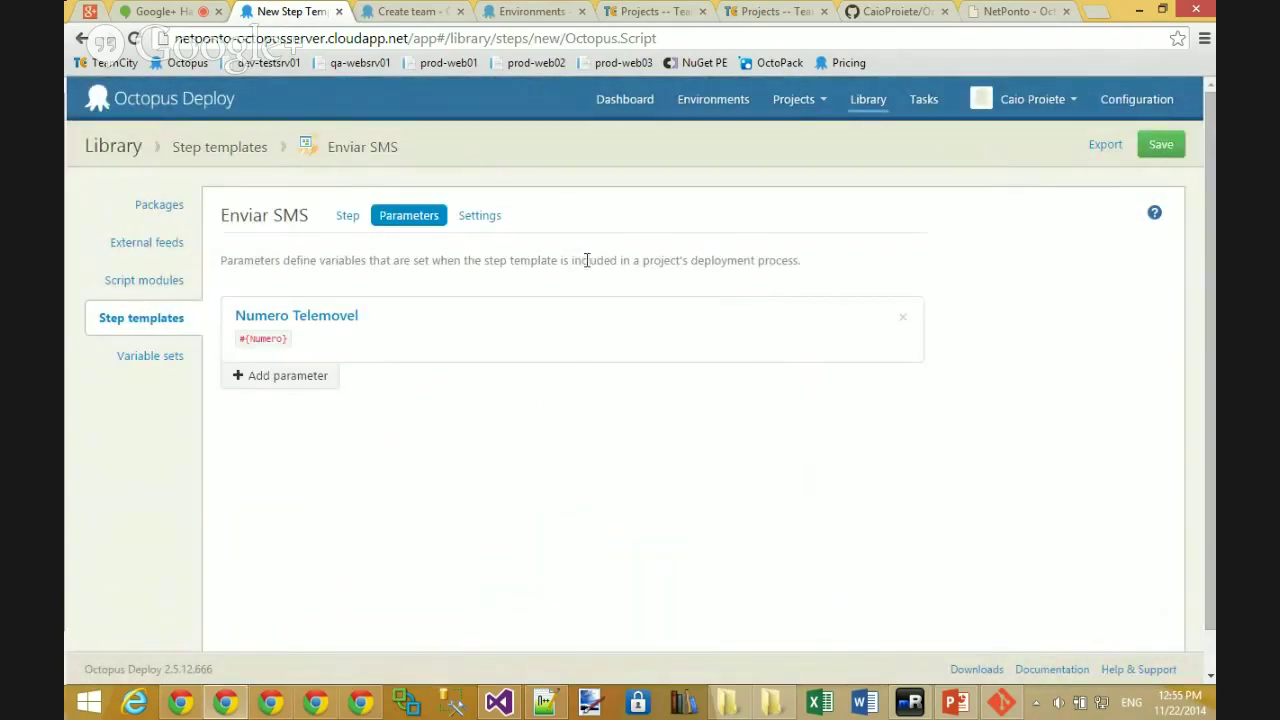
# - Enter the script 'Start-Sleep 10' and save the Enviar SMS template
pyautogui.click(347, 216)
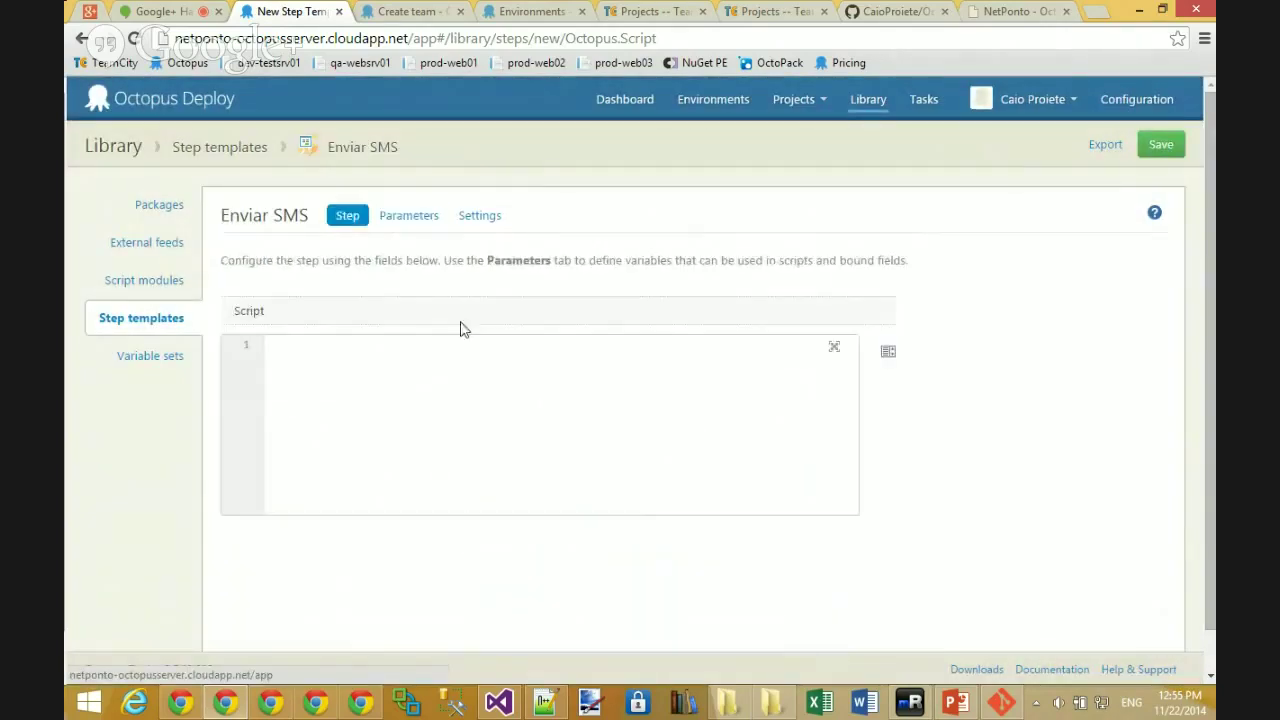
pyautogui.click(513, 422)
pyautogui.write('Start-Sleep 10')
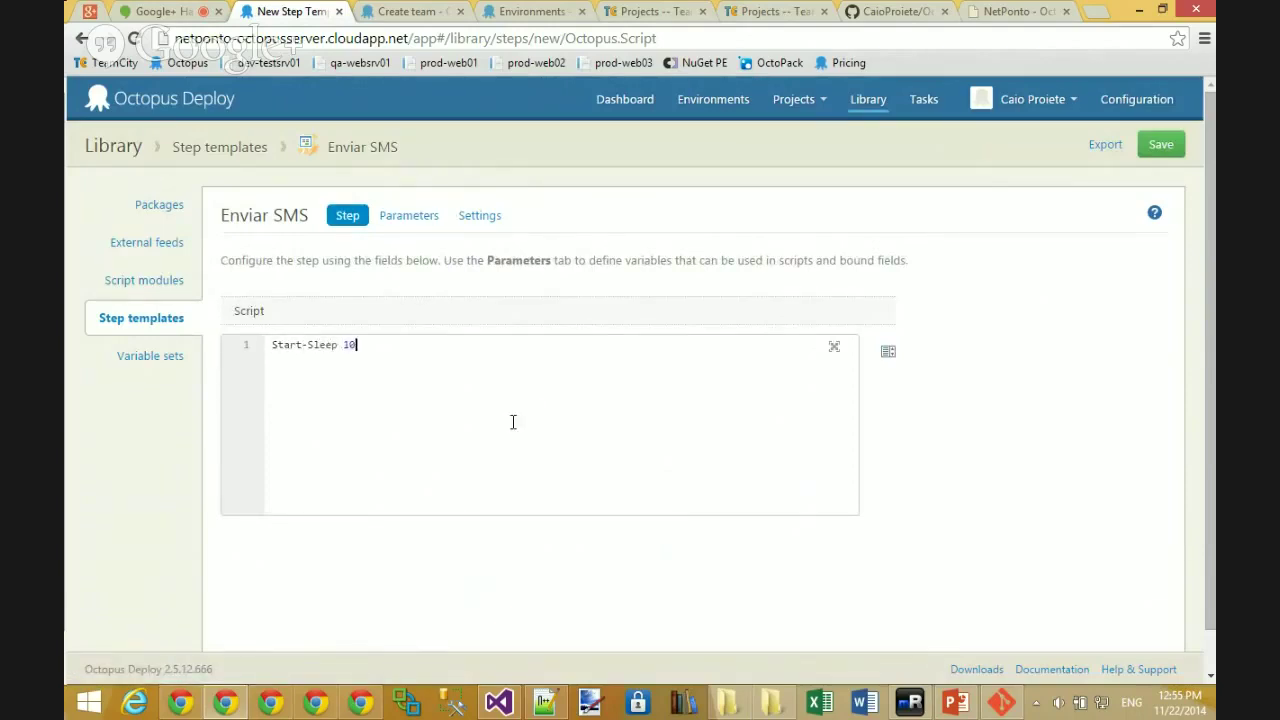
pyautogui.click(1161, 144)
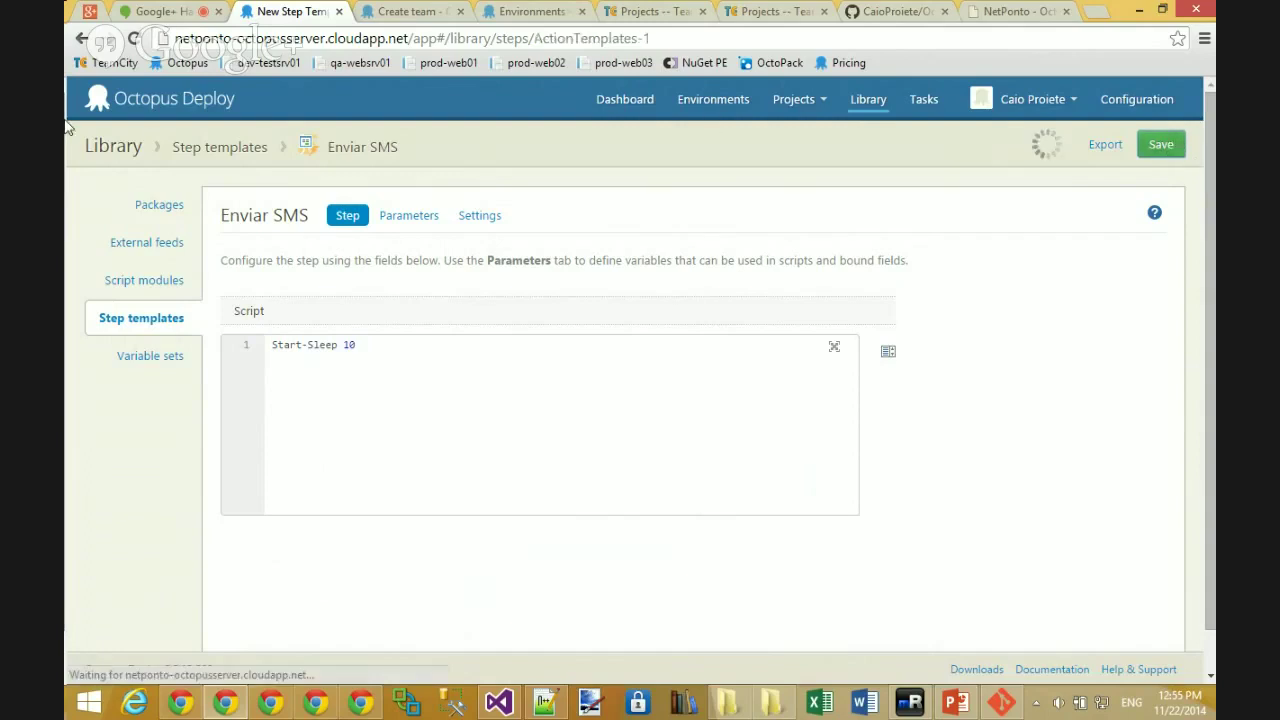
pyautogui.click(795, 99)
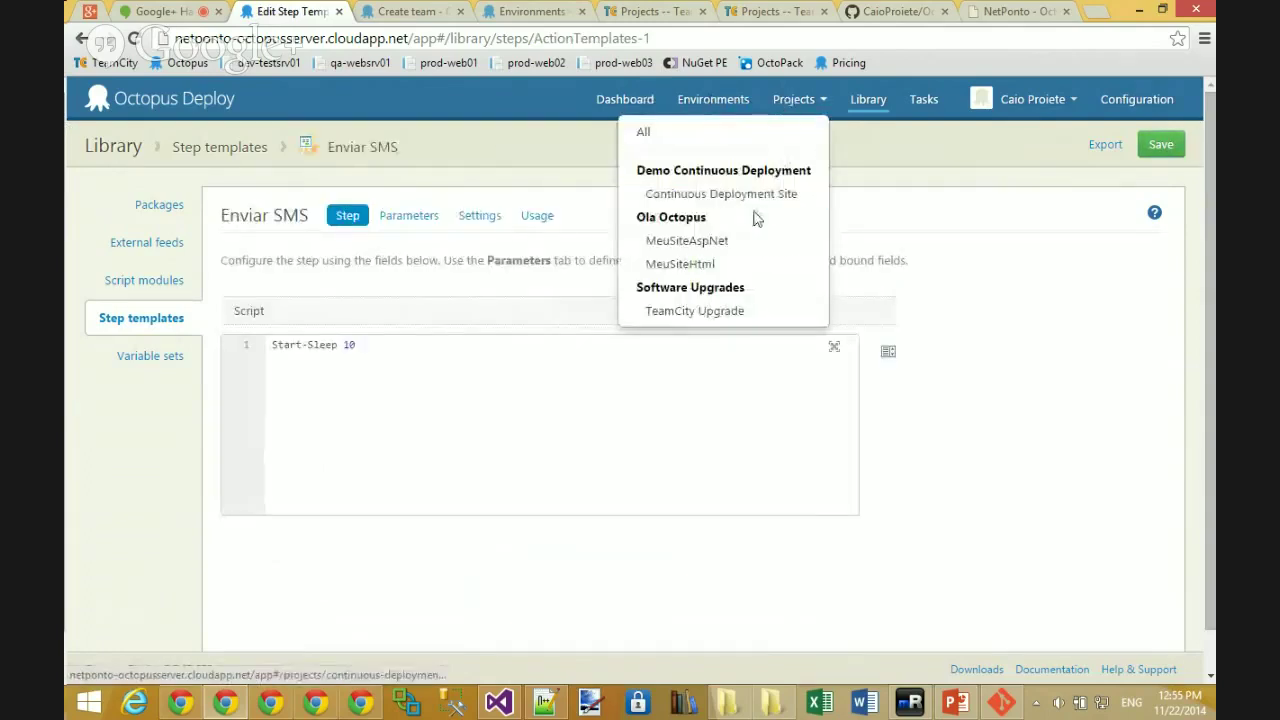
# - Add an Enviar SMS step to the MeuSiteAspNet project's deployment process
pyautogui.click(794, 100)
pyautogui.click(706, 246)
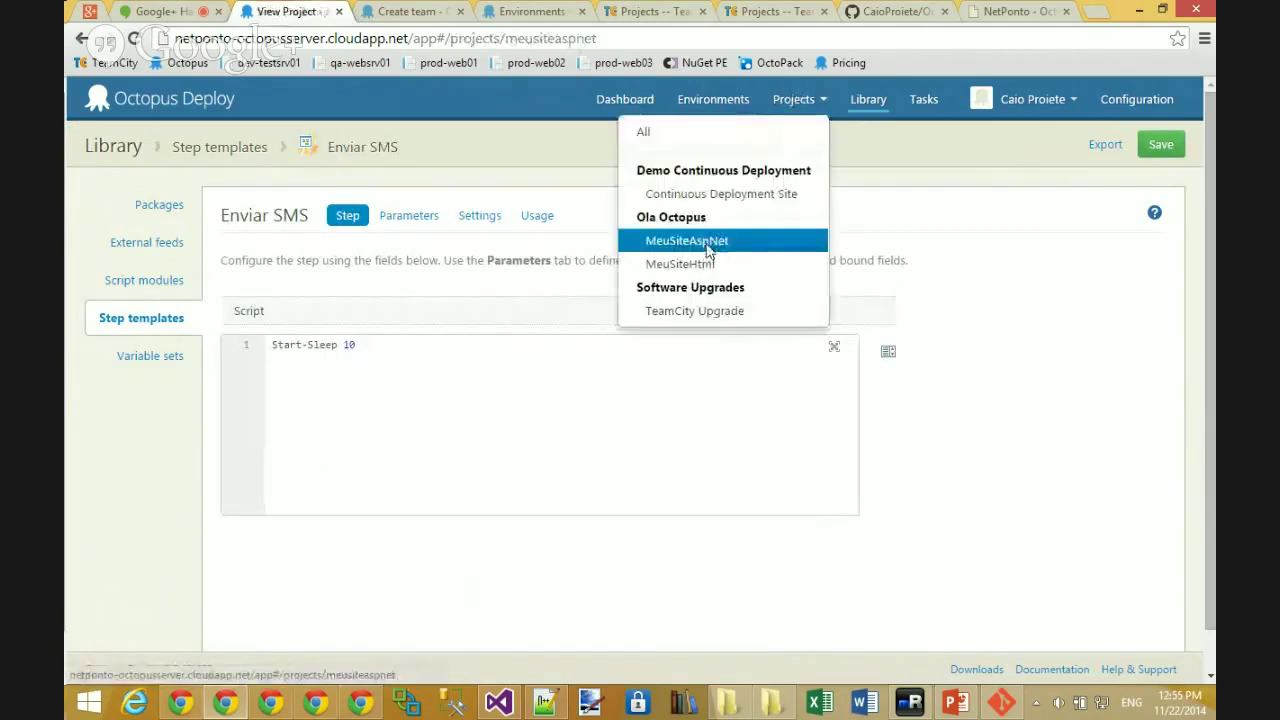
pyautogui.click(160, 245)
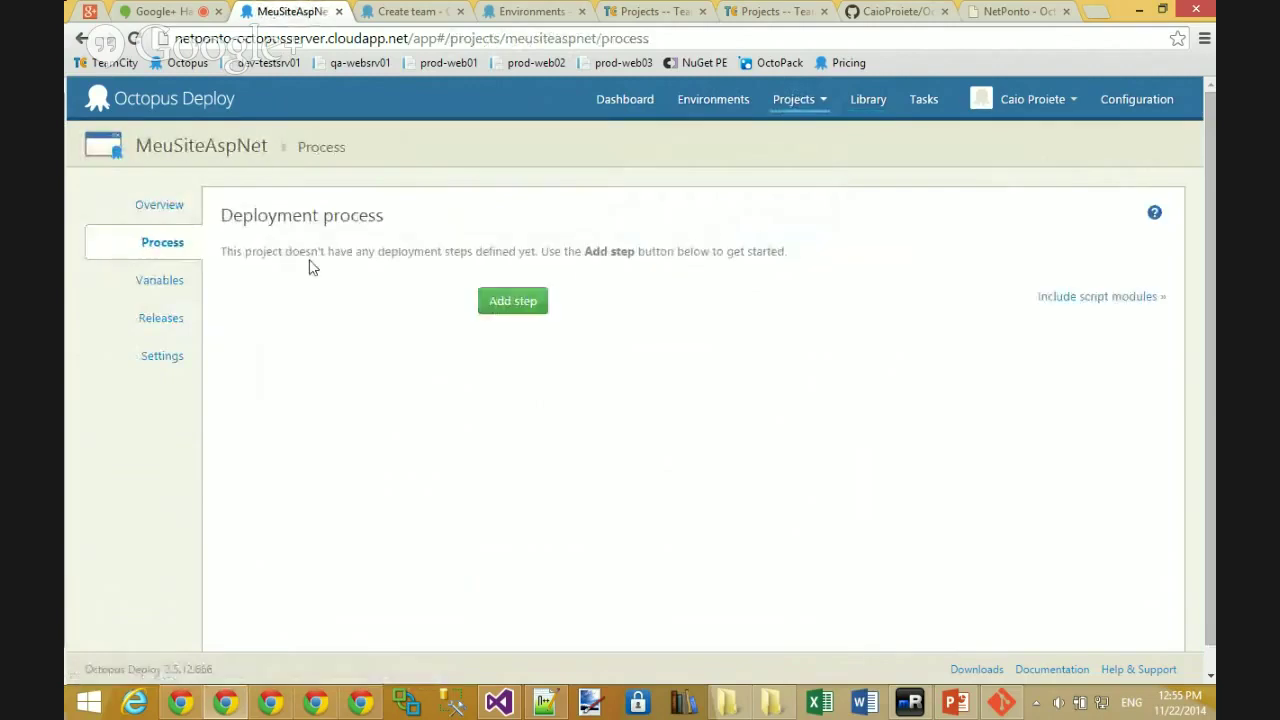
pyautogui.click(490, 302)
pyautogui.scroll(-1, 543, 477)
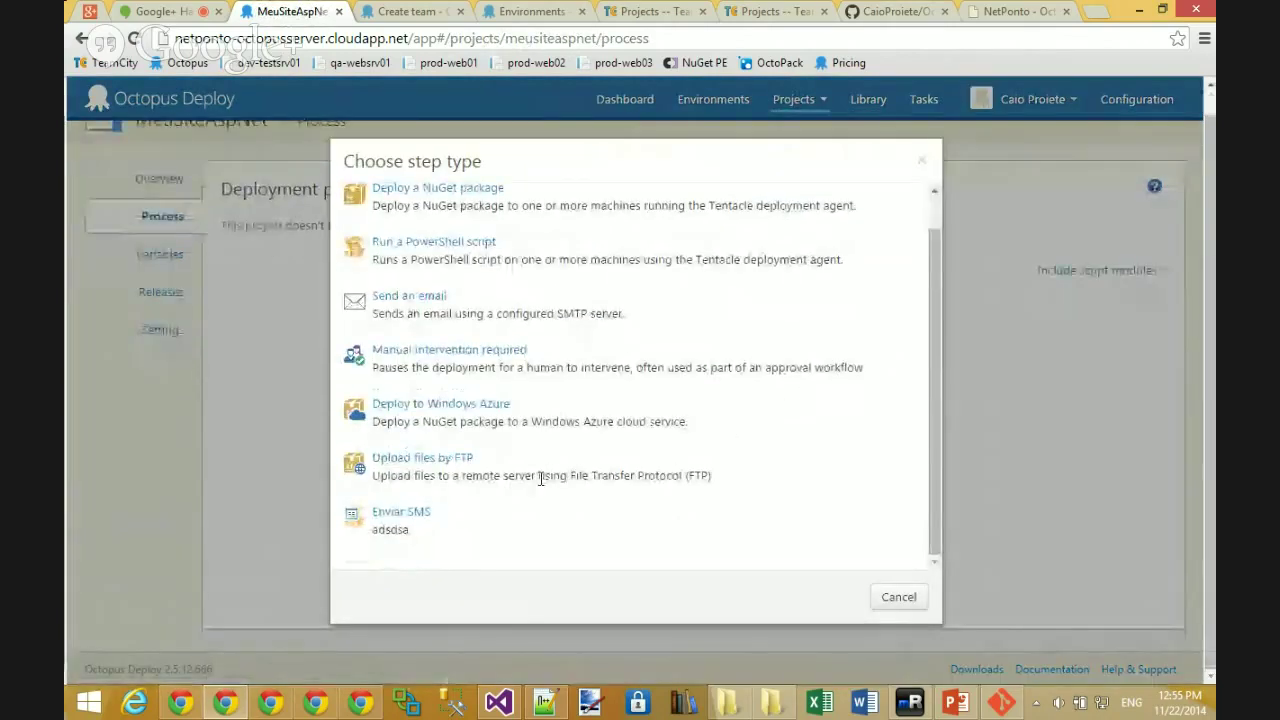
pyautogui.click(417, 512)
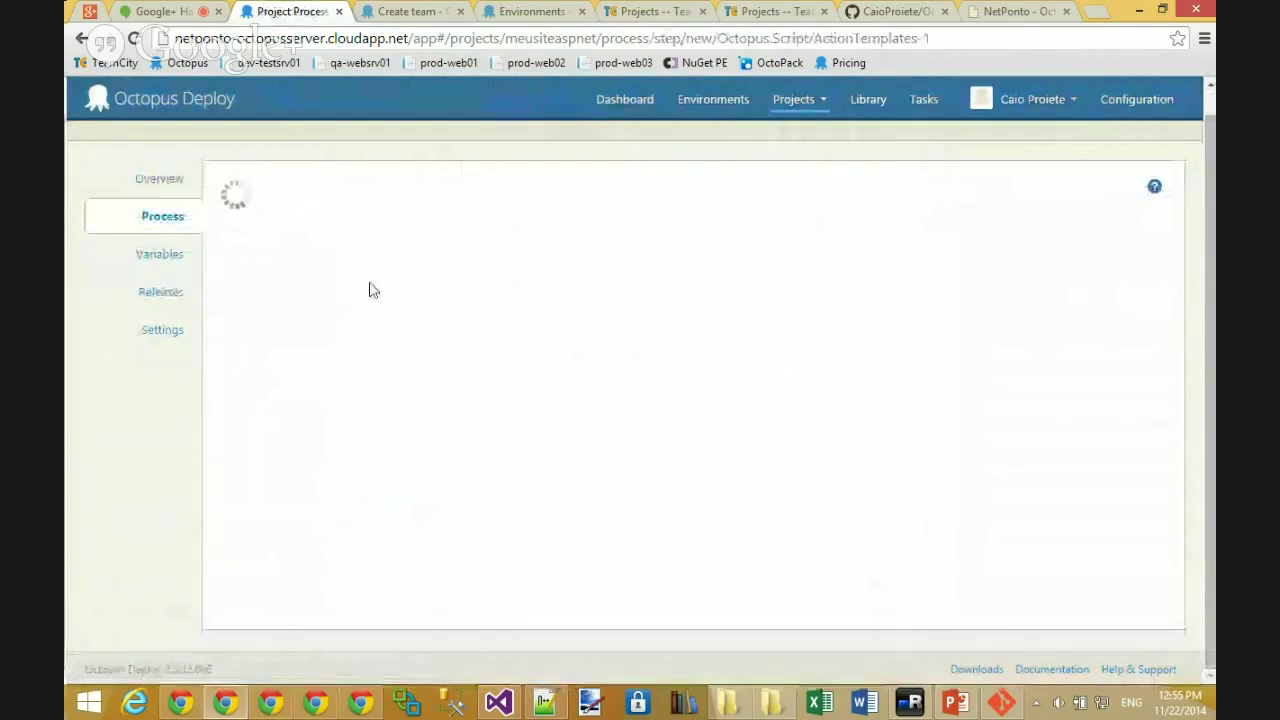
# - Target the teamcity-server role, fill in the mobile number parameter, and save the step
pyautogui.click(470, 312)
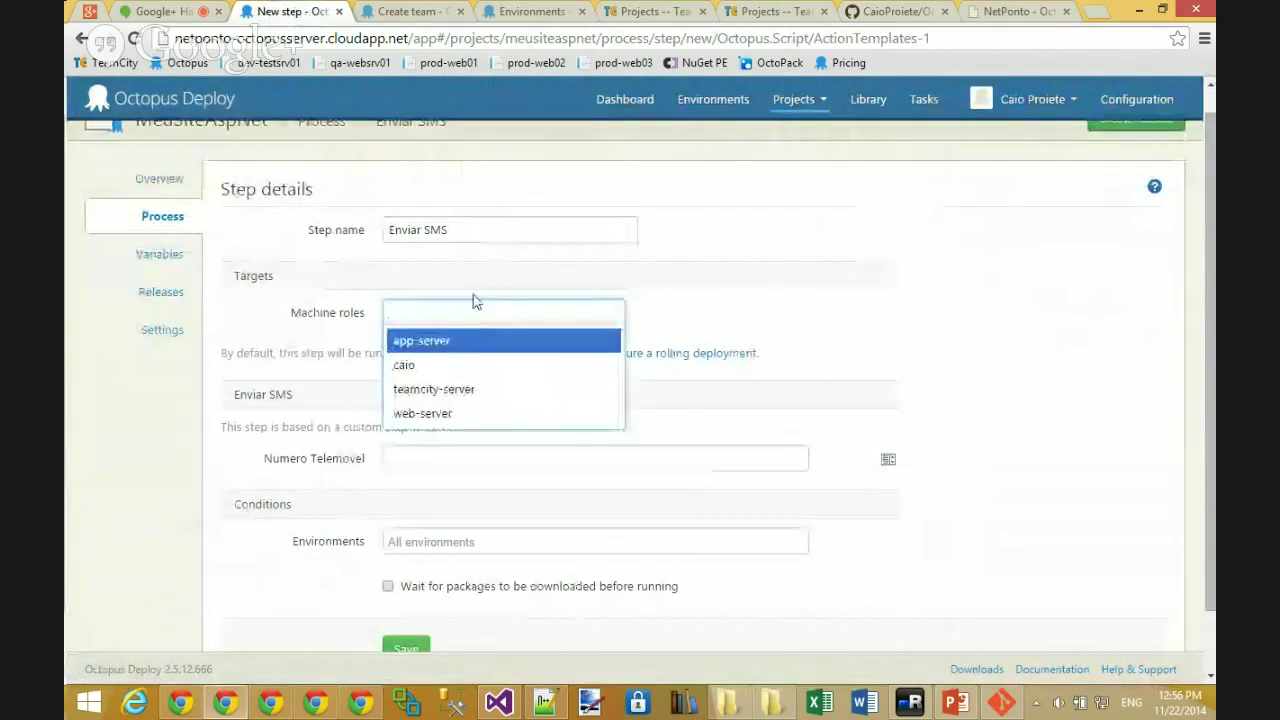
pyautogui.click(430, 389)
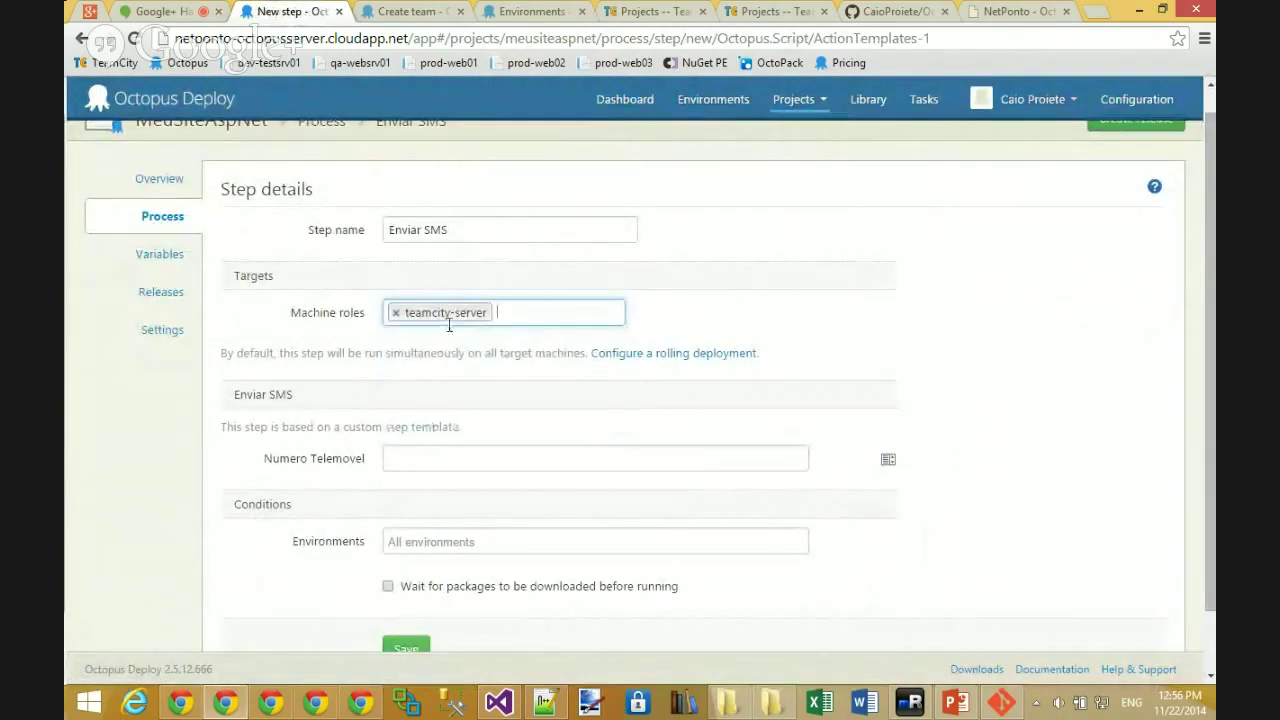
pyautogui.click(463, 463)
pyautogui.write('91122222')
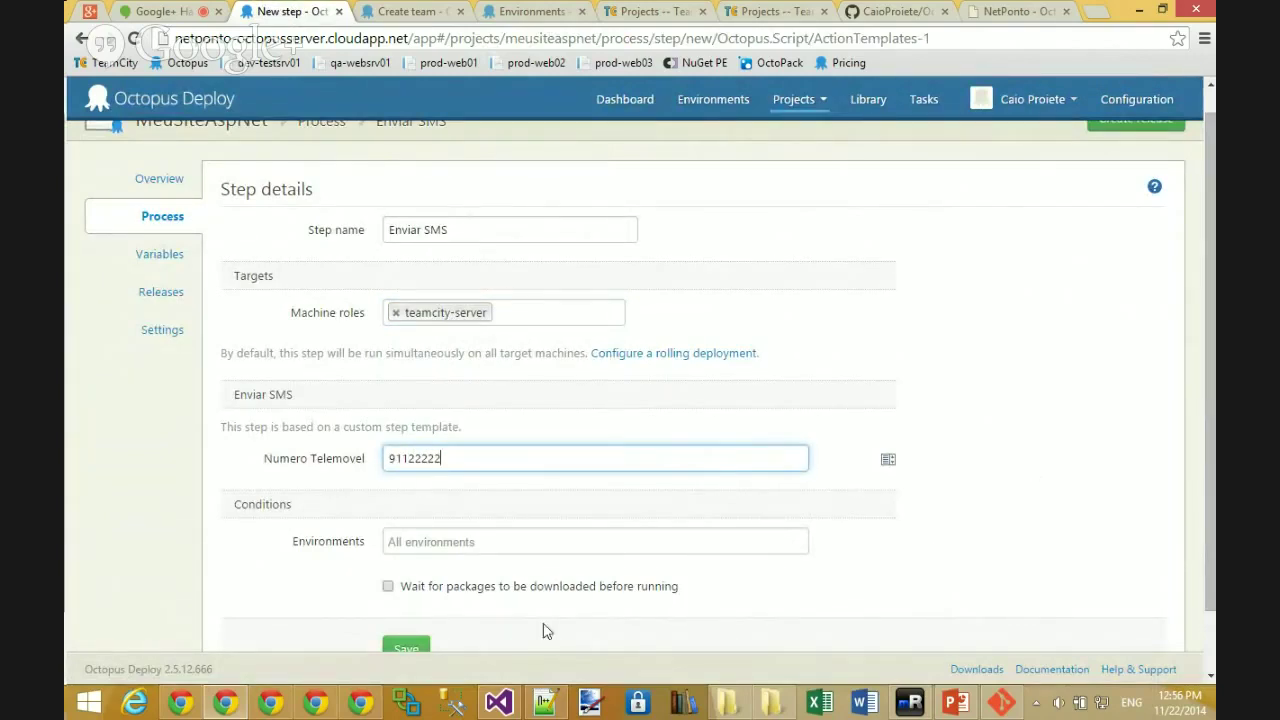
pyautogui.click(410, 649)
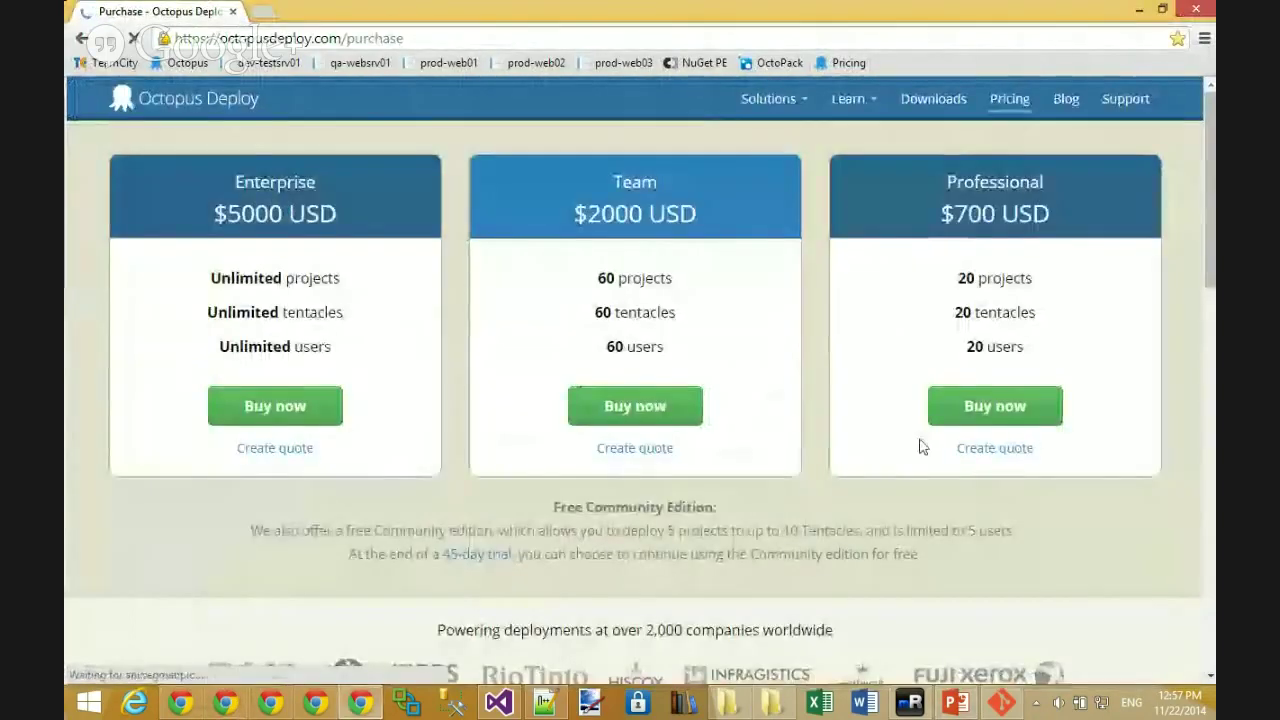
# - Underline the free edition's 5-user, 10-Tentacle and 5-project limits on the pricing page
pyautogui.scroll(-1, 921, 447)
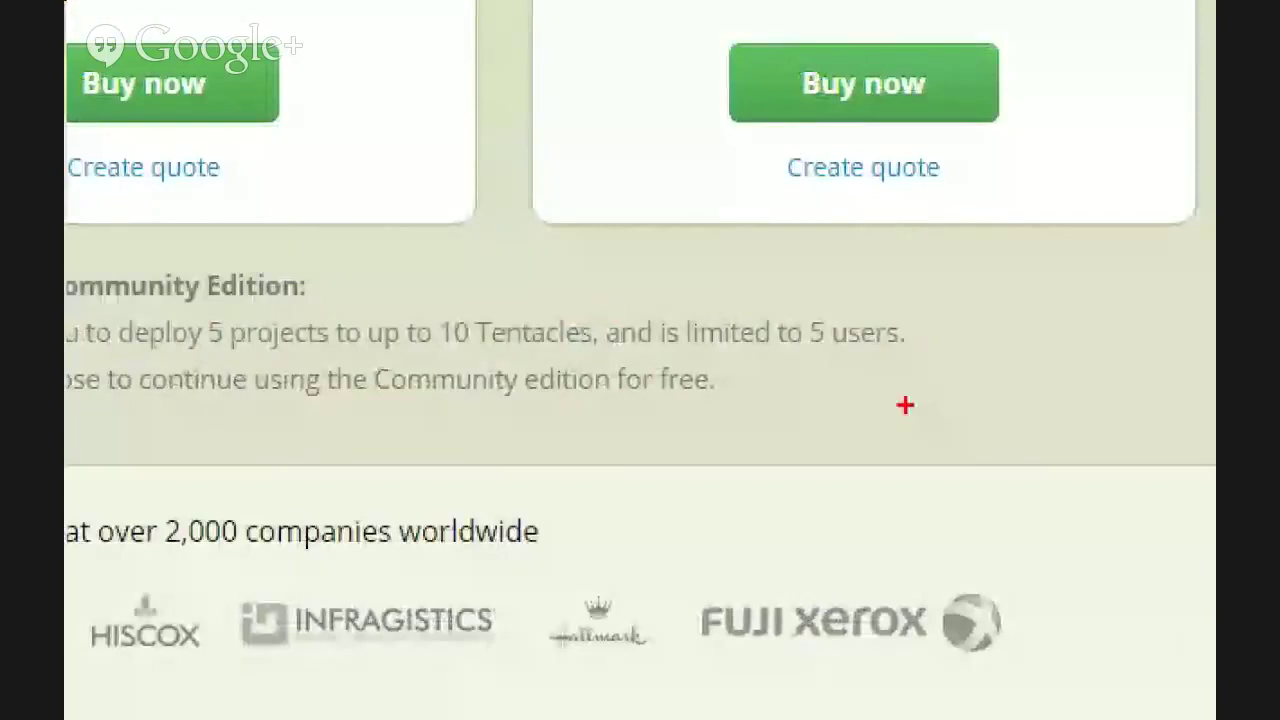
pyautogui.moveTo(779, 357); pyautogui.dragTo(935, 352)
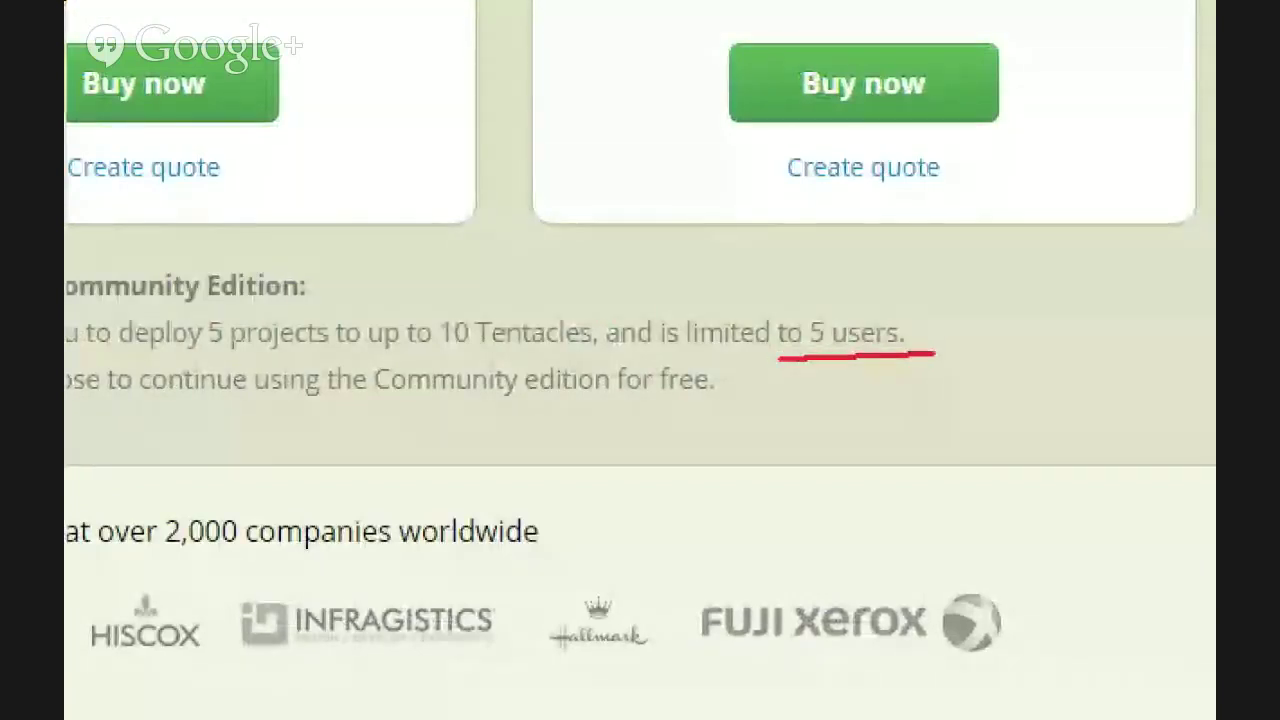
pyautogui.moveTo(438, 360); pyautogui.dragTo(631, 356)
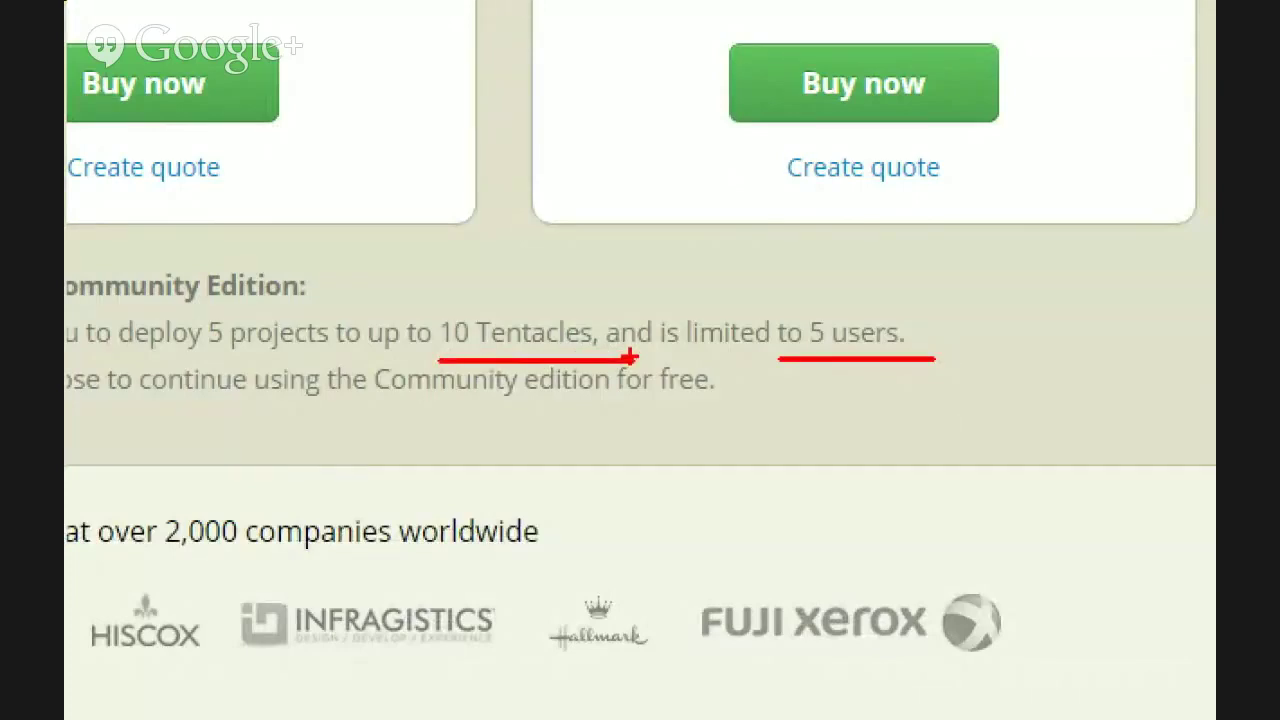
pyautogui.moveTo(204, 351); pyautogui.dragTo(357, 349)
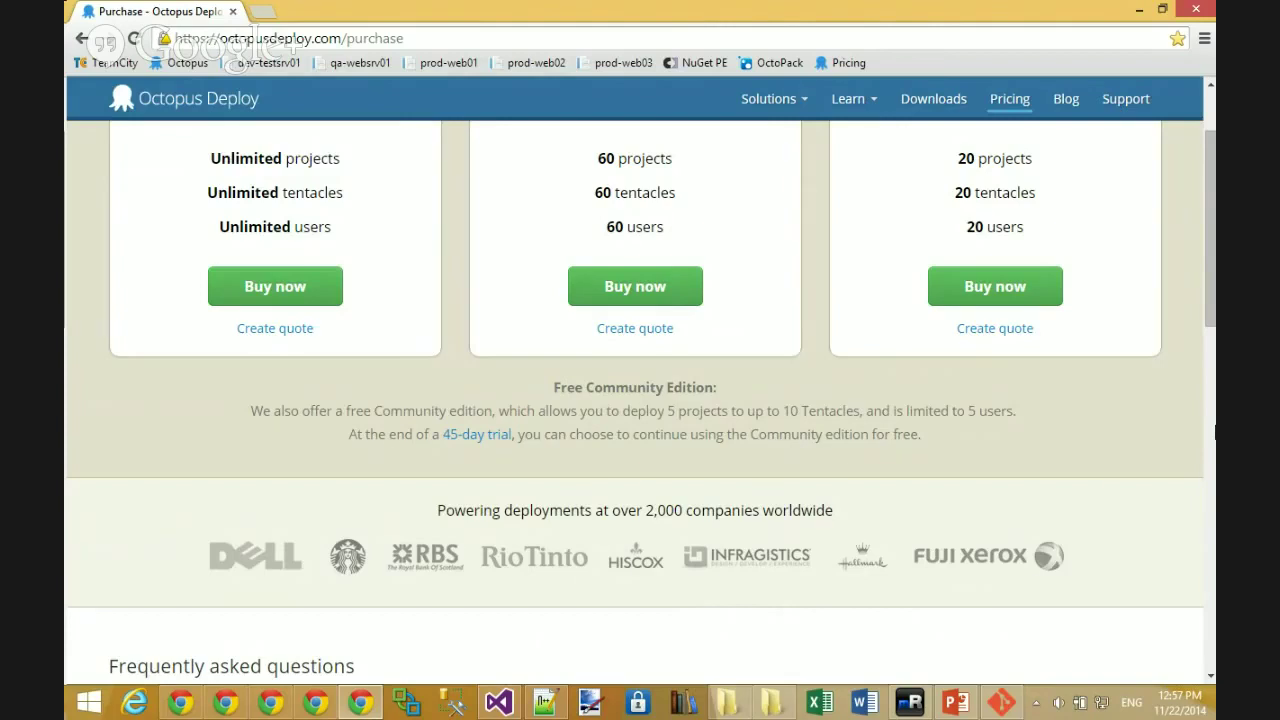
# - Close the pricing page and open the Community Library of step templates in a new tab
pyautogui.click(1197, 11)
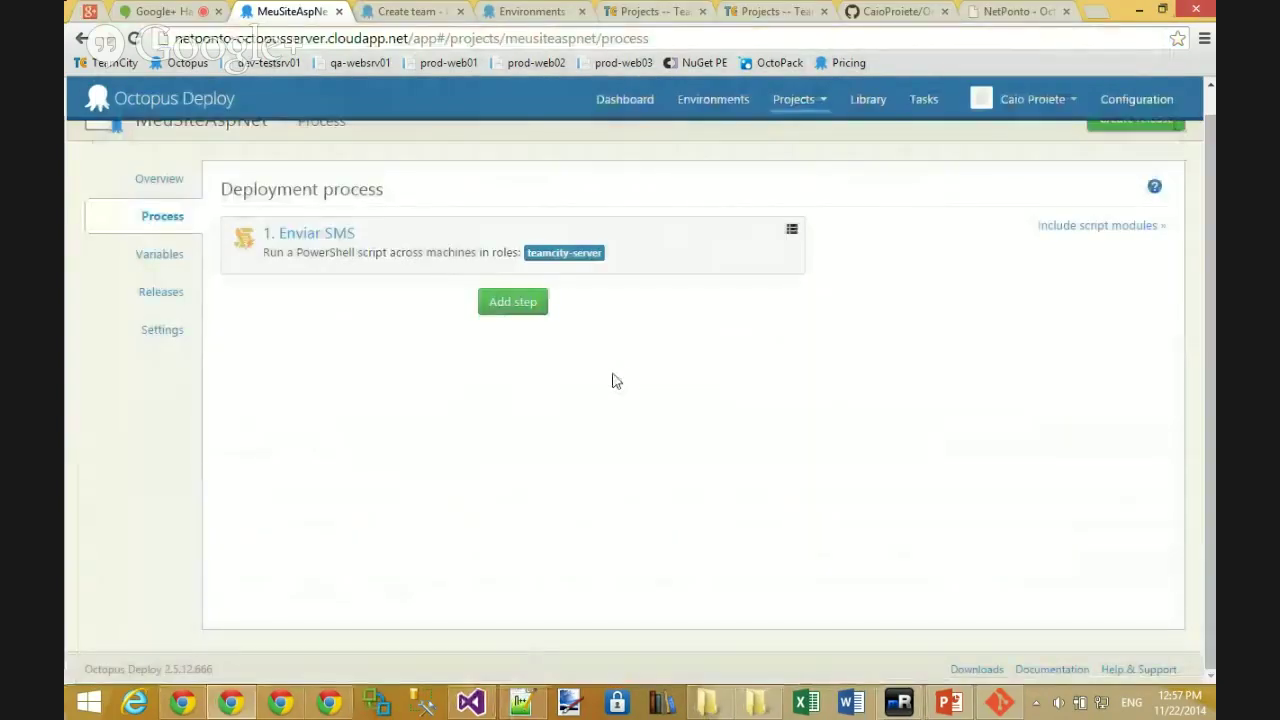
pyautogui.click(867, 102)
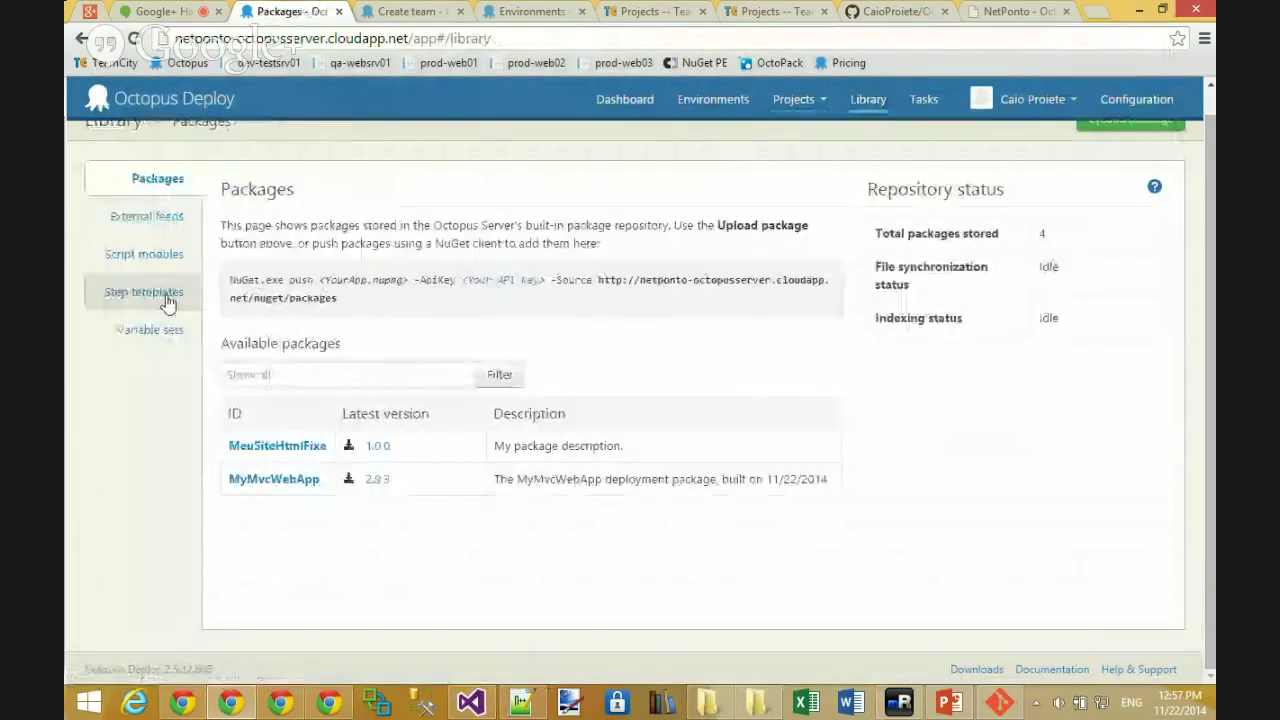
pyautogui.click(162, 296)
pyautogui.middleClick(385, 254)
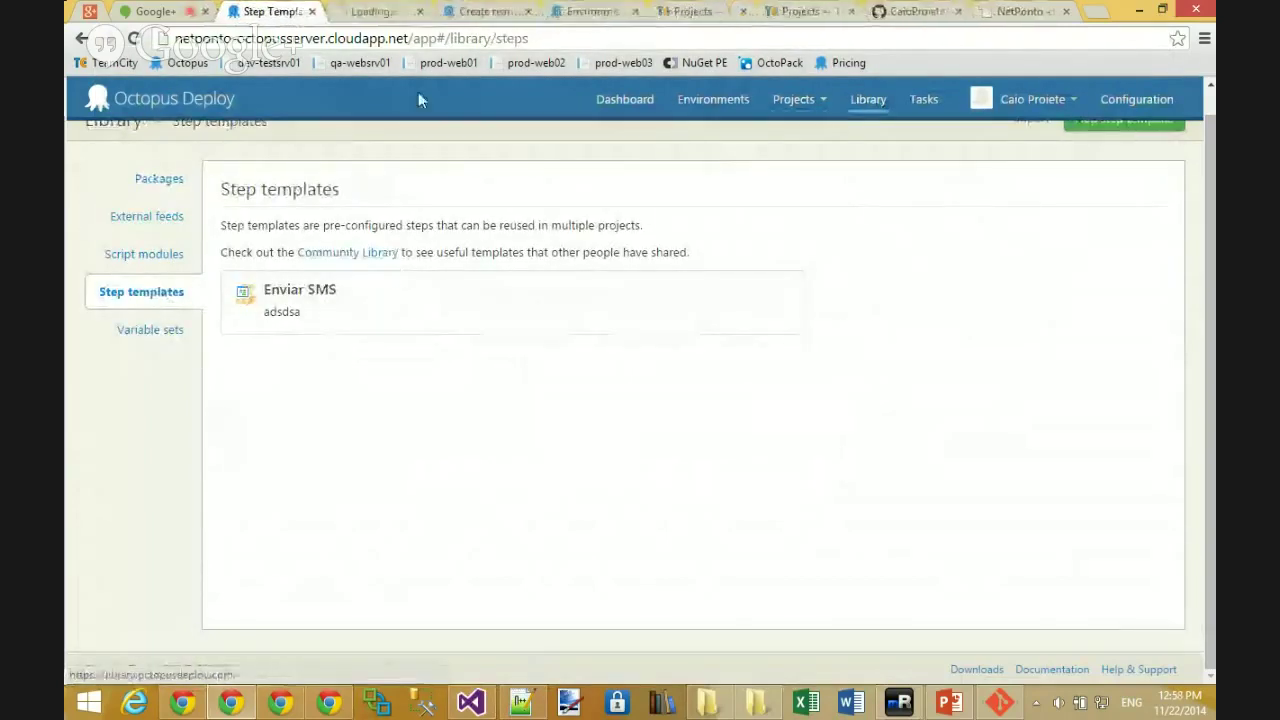
pyautogui.click(388, 14)
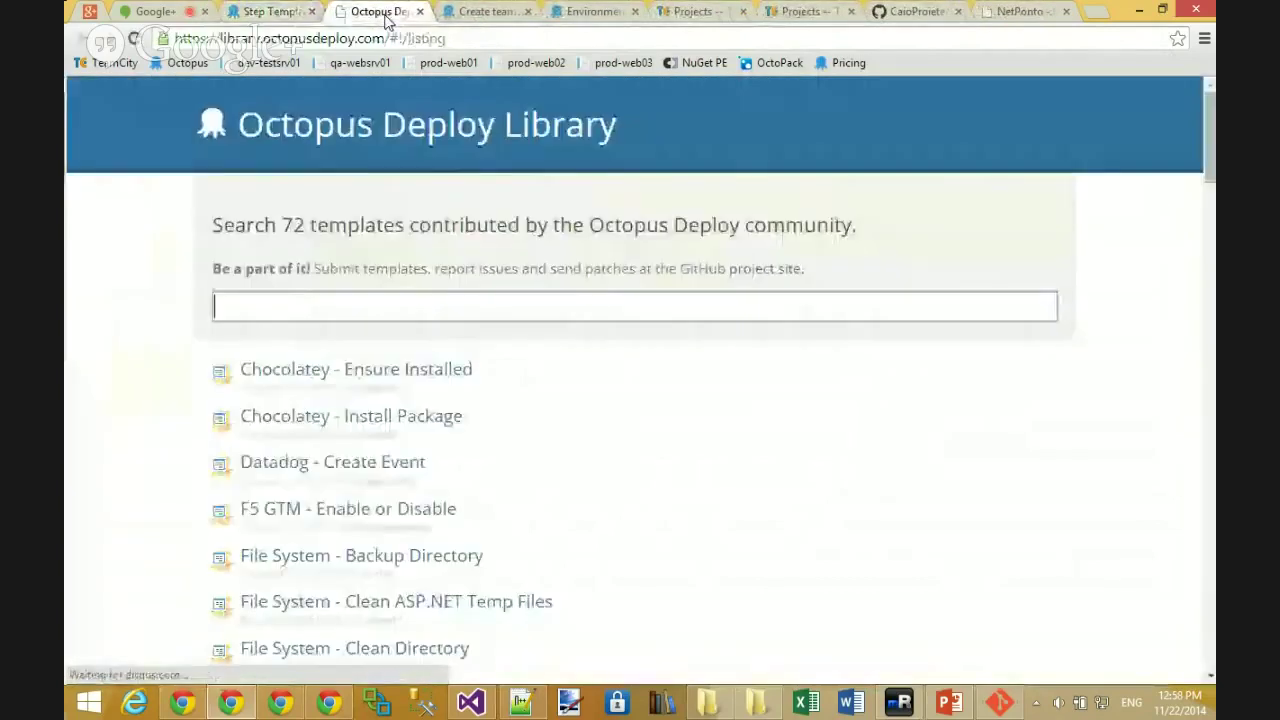
# - Open the File System - Create Folder template and copy its JSON to the clipboard
pyautogui.moveTo(1202, 146); pyautogui.dragTo(1206, 195)
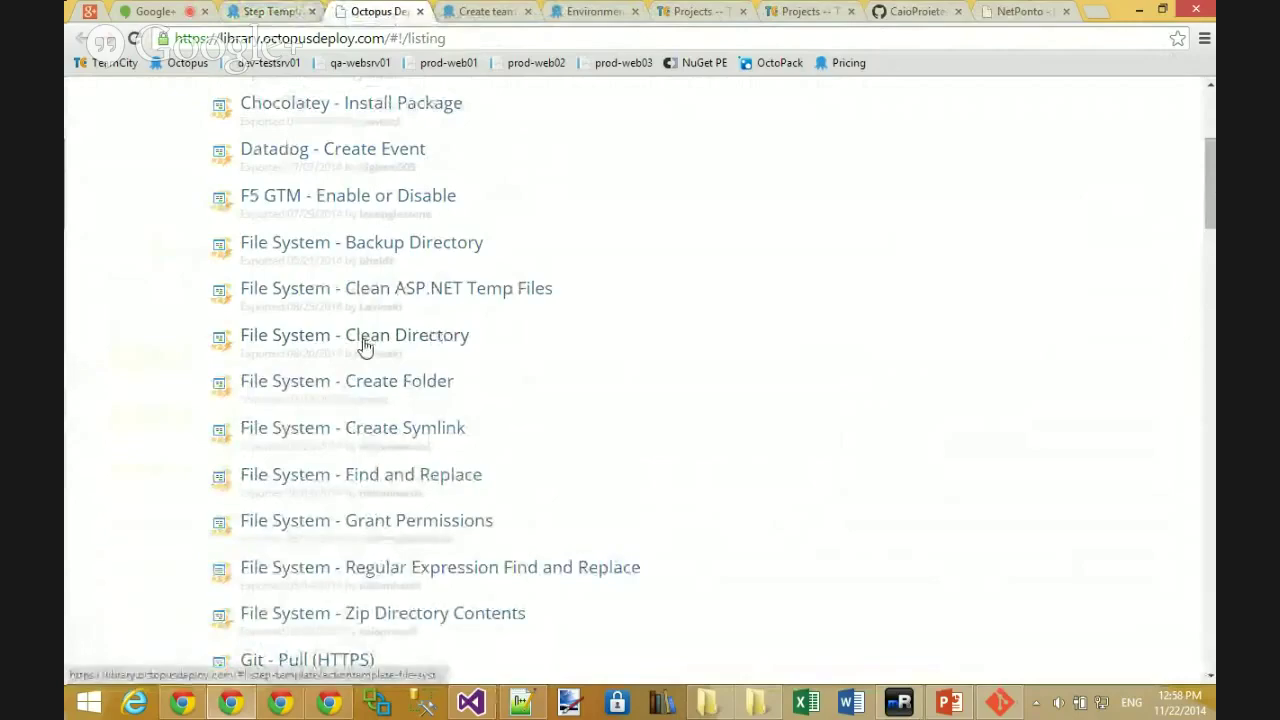
pyautogui.click(363, 386)
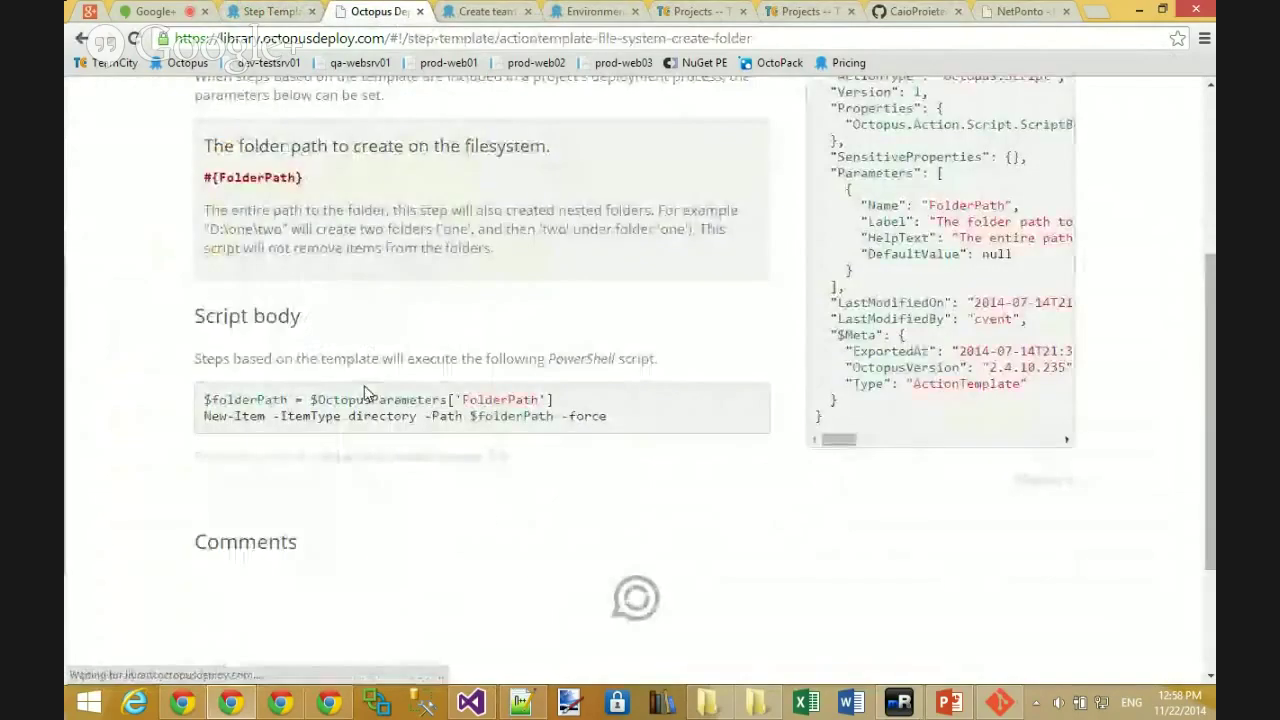
pyautogui.scroll(2, 365, 392)
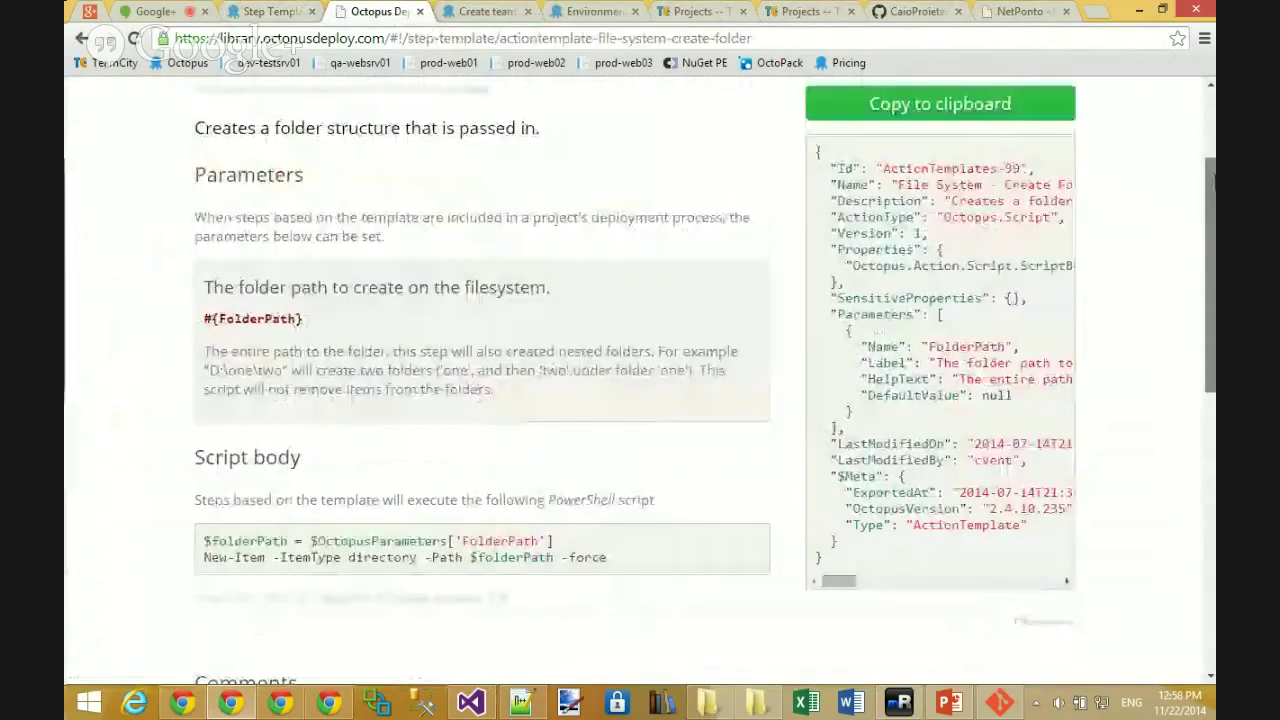
pyautogui.scroll(-2, 1203, 314)
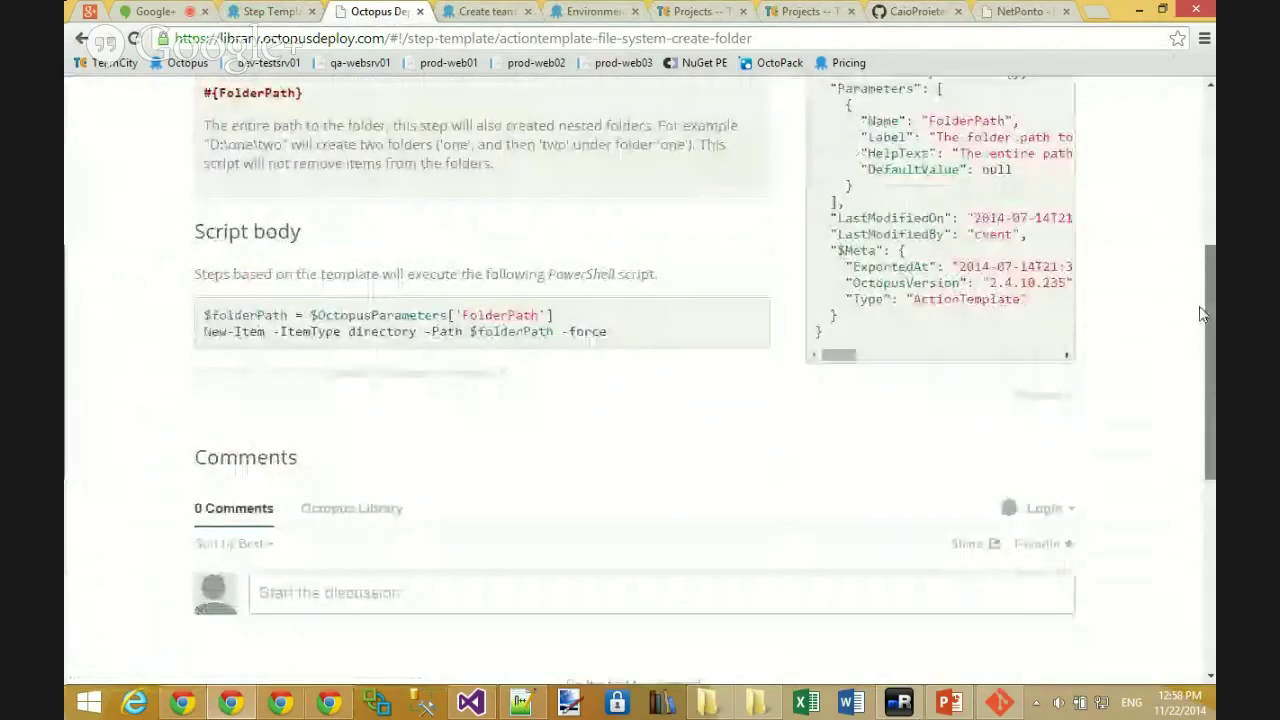
pyautogui.scroll(1, 1203, 314)
pyautogui.scroll(1, 1104, 300)
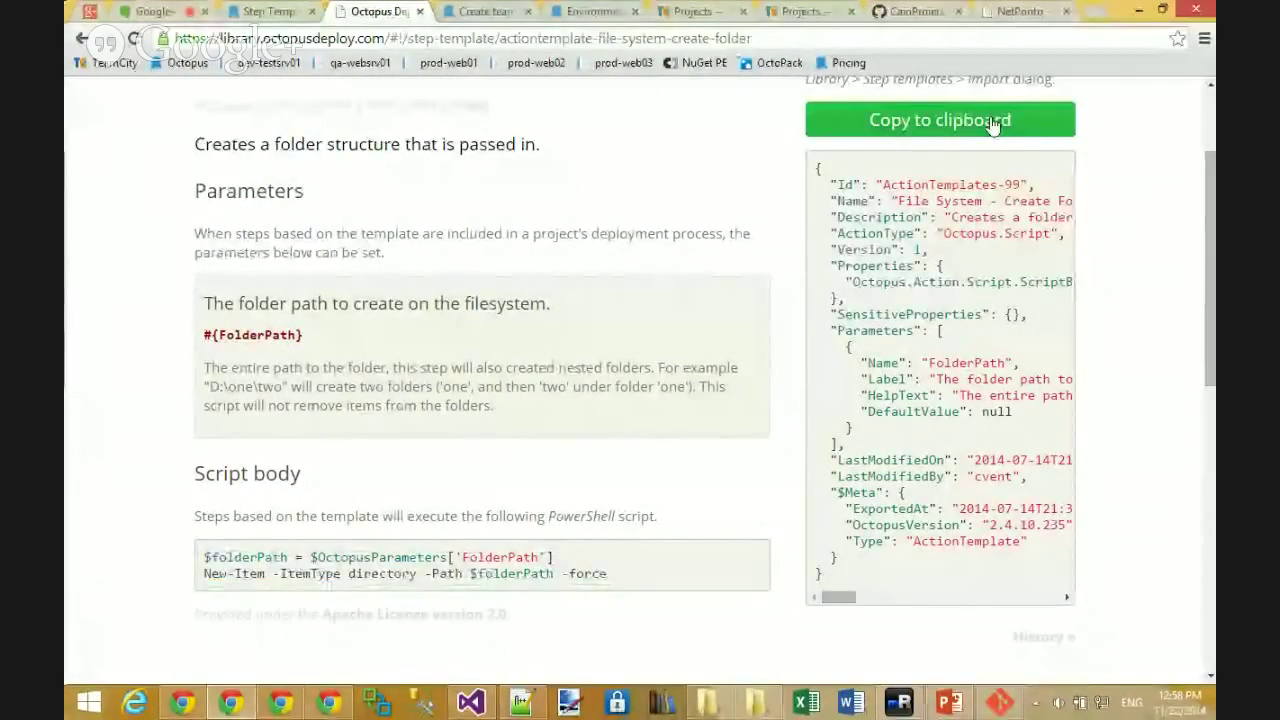
pyautogui.click(909, 120)
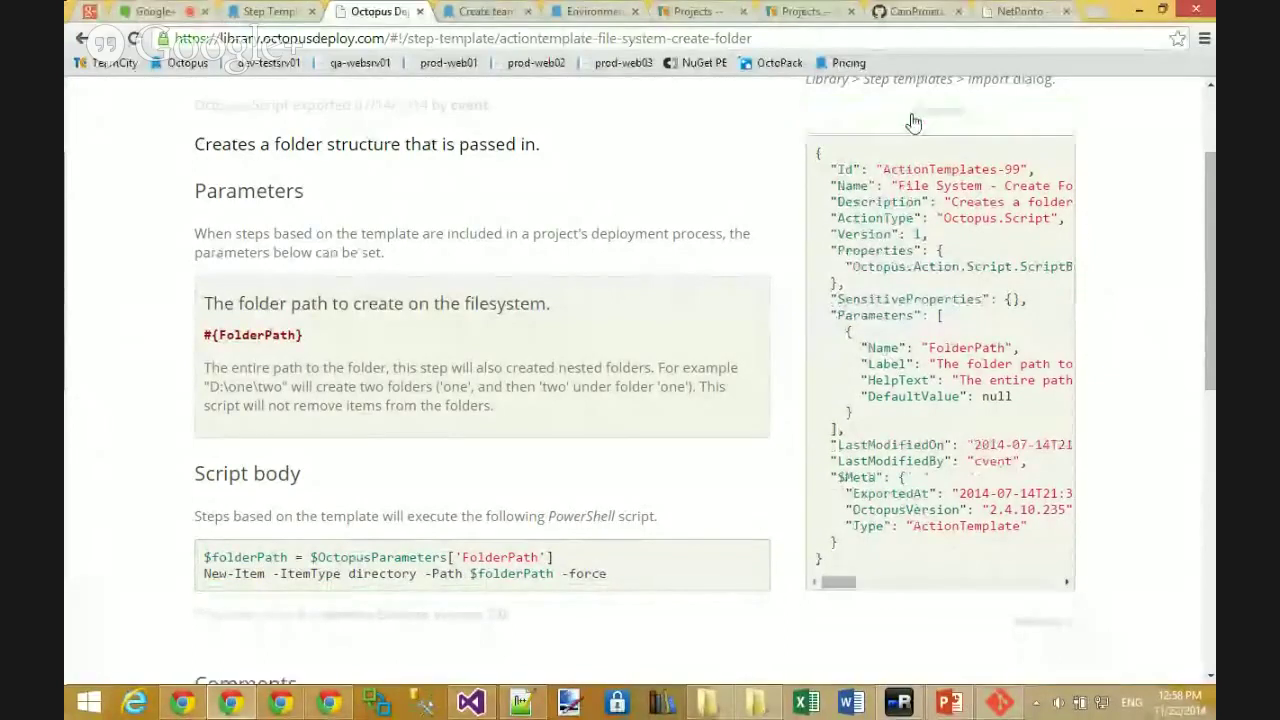
pyautogui.click(505, 12)
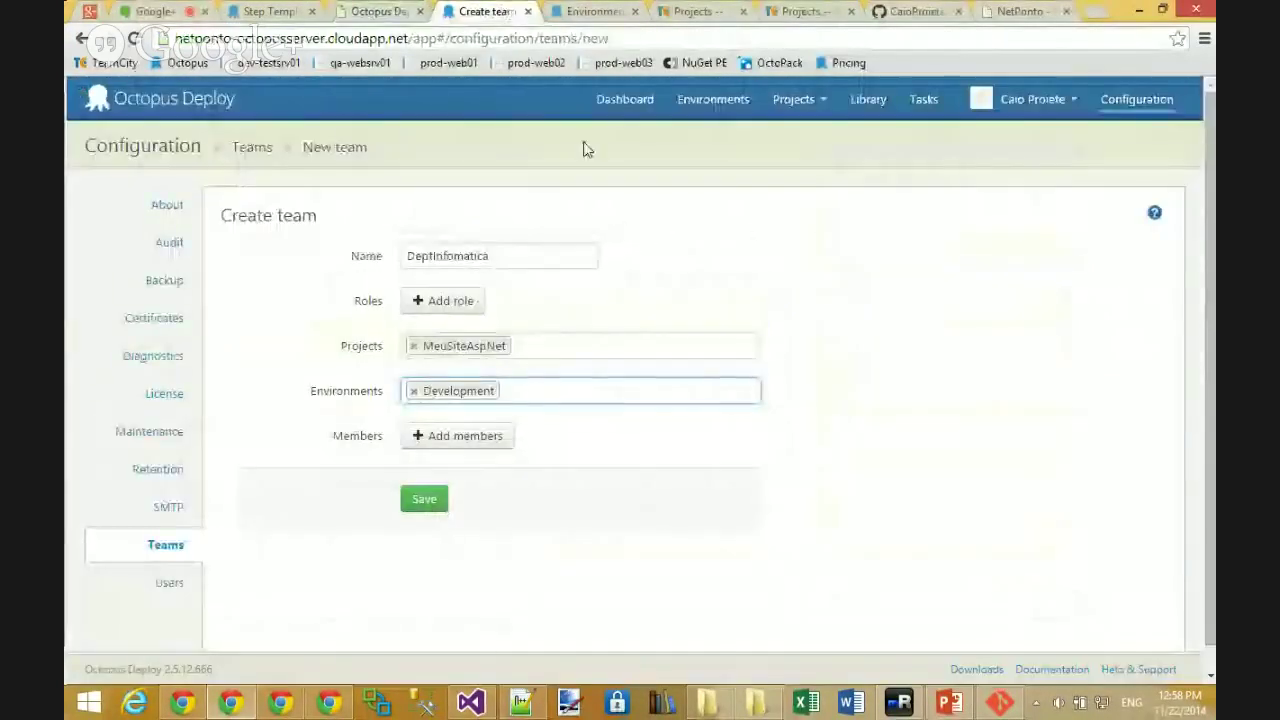
# - Import the pasted File System - Create Folder JSON into the server's step templates
pyautogui.click(268, 11)
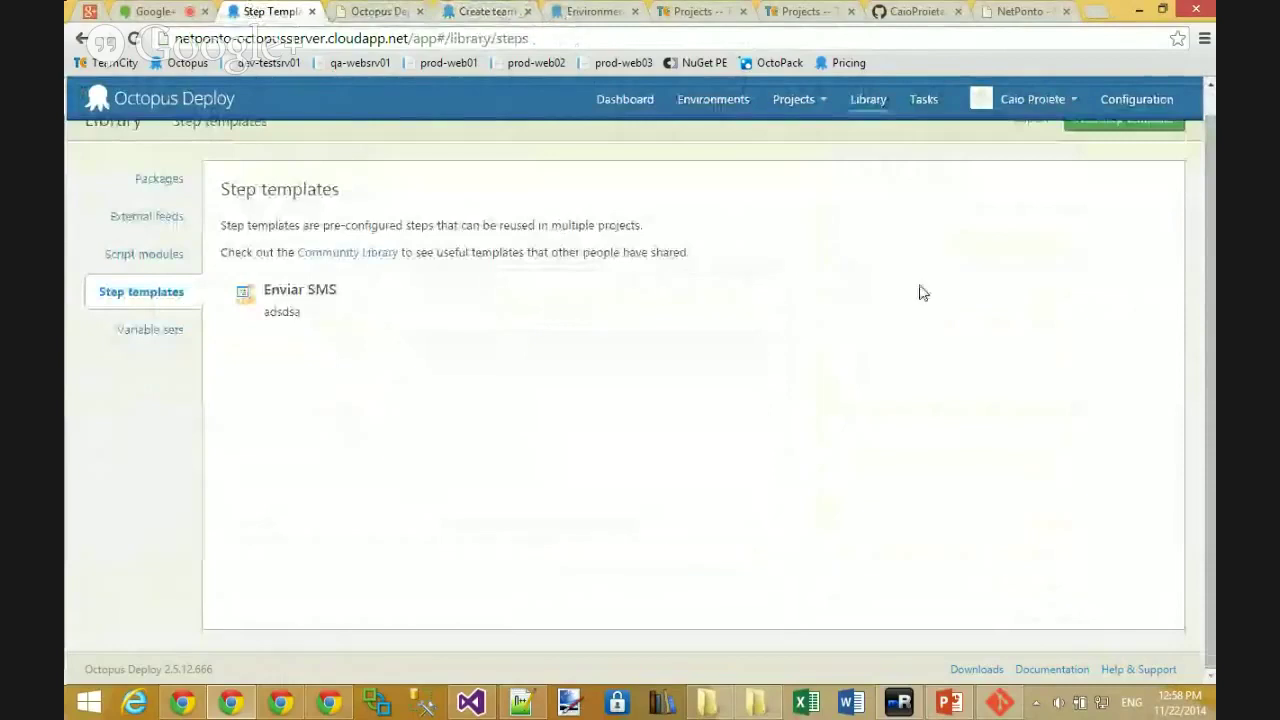
pyautogui.click(1024, 144)
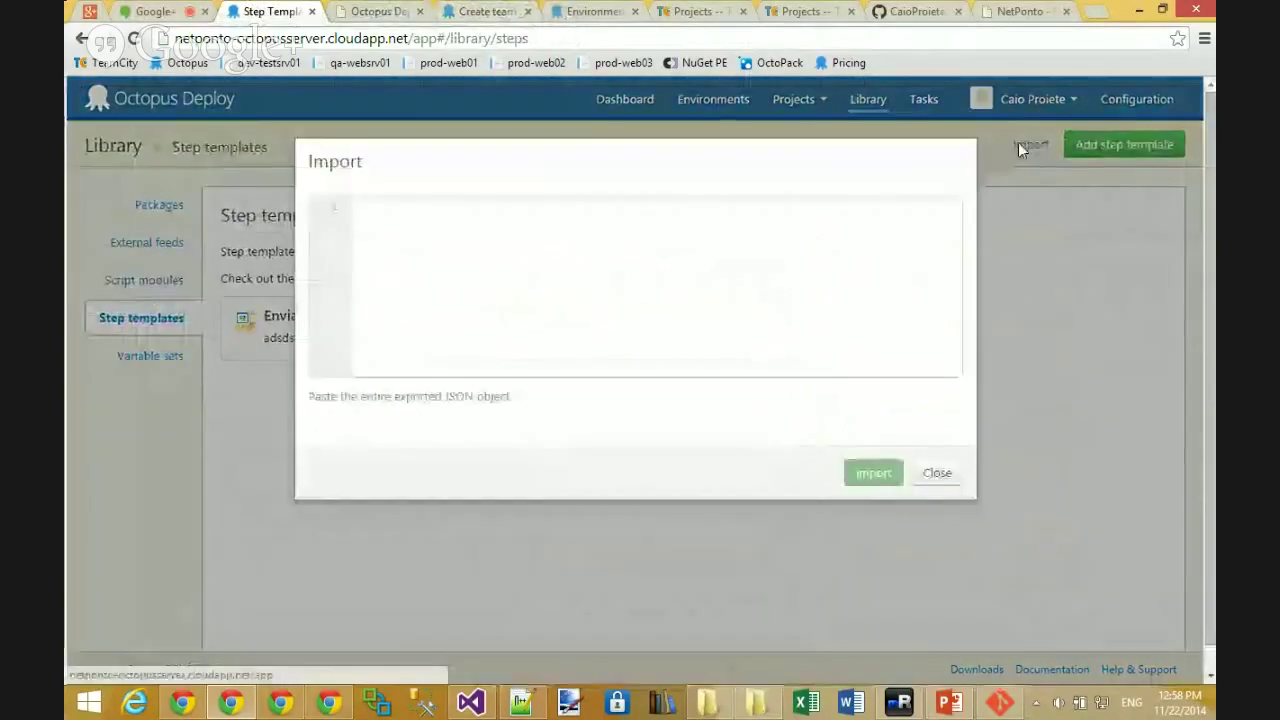
pyautogui.hotkey('ctrl', 'v')
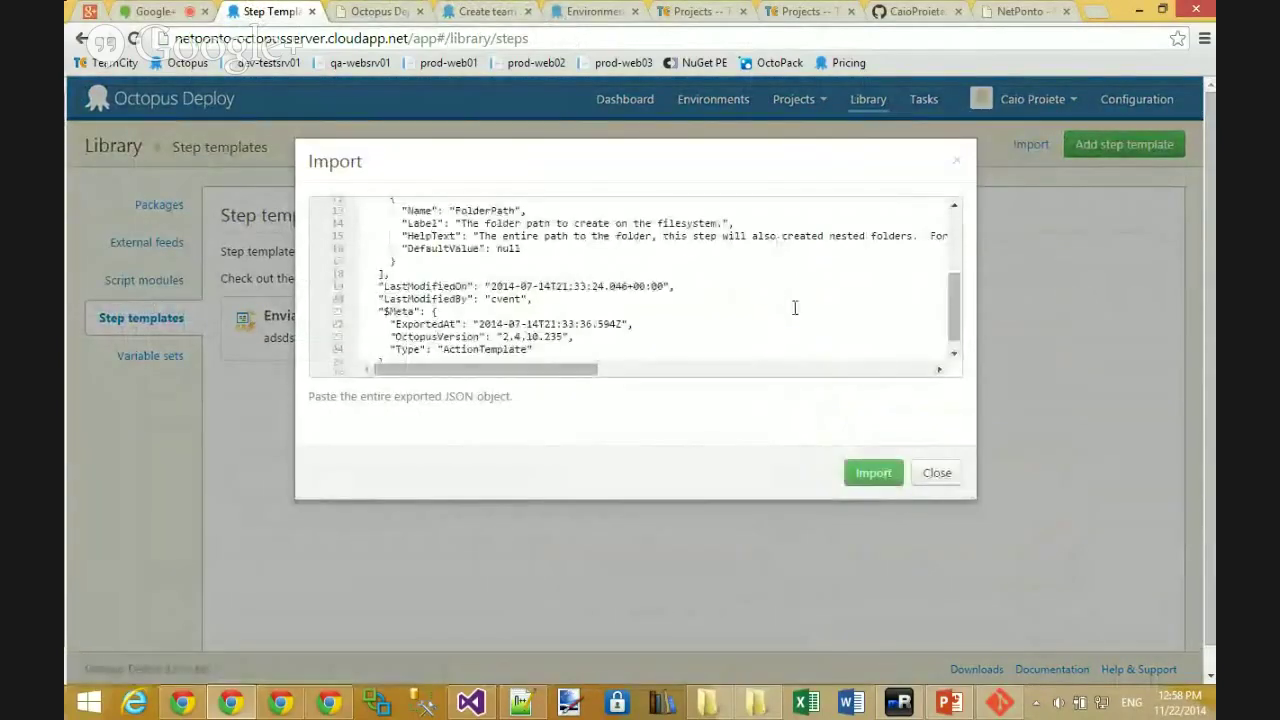
pyautogui.moveTo(957, 330); pyautogui.dragTo(948, 238)
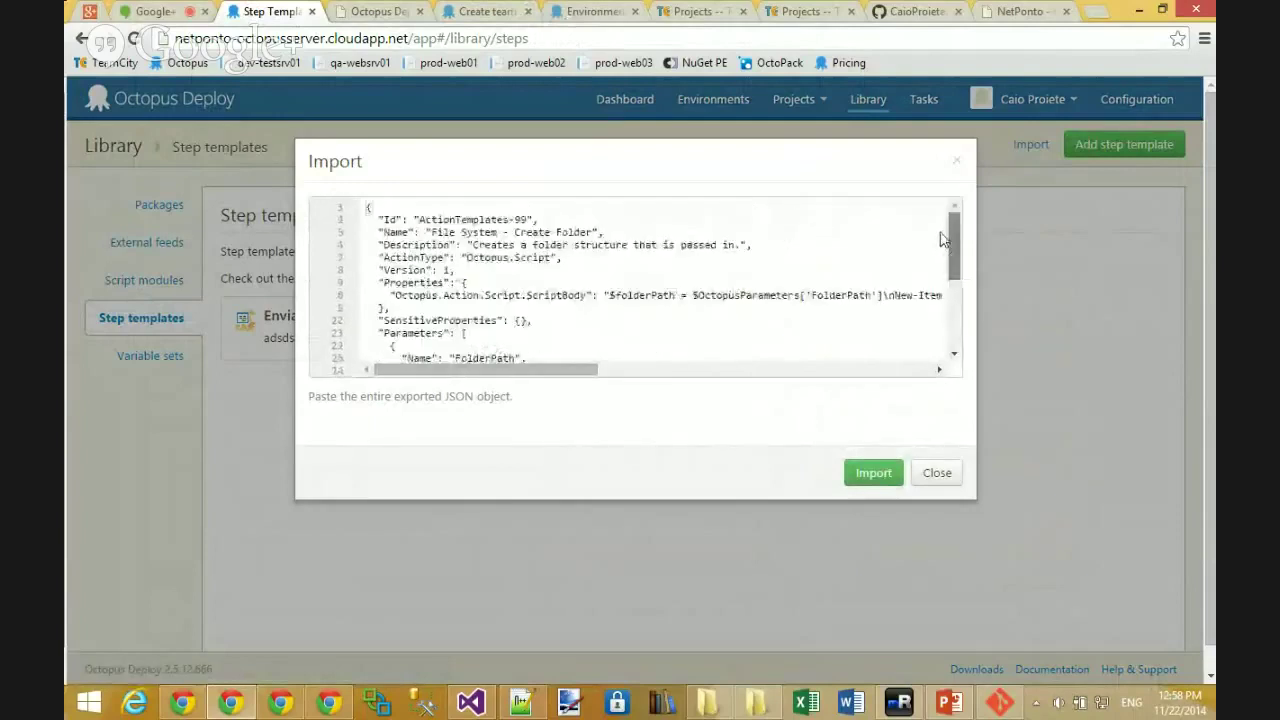
pyautogui.click(874, 476)
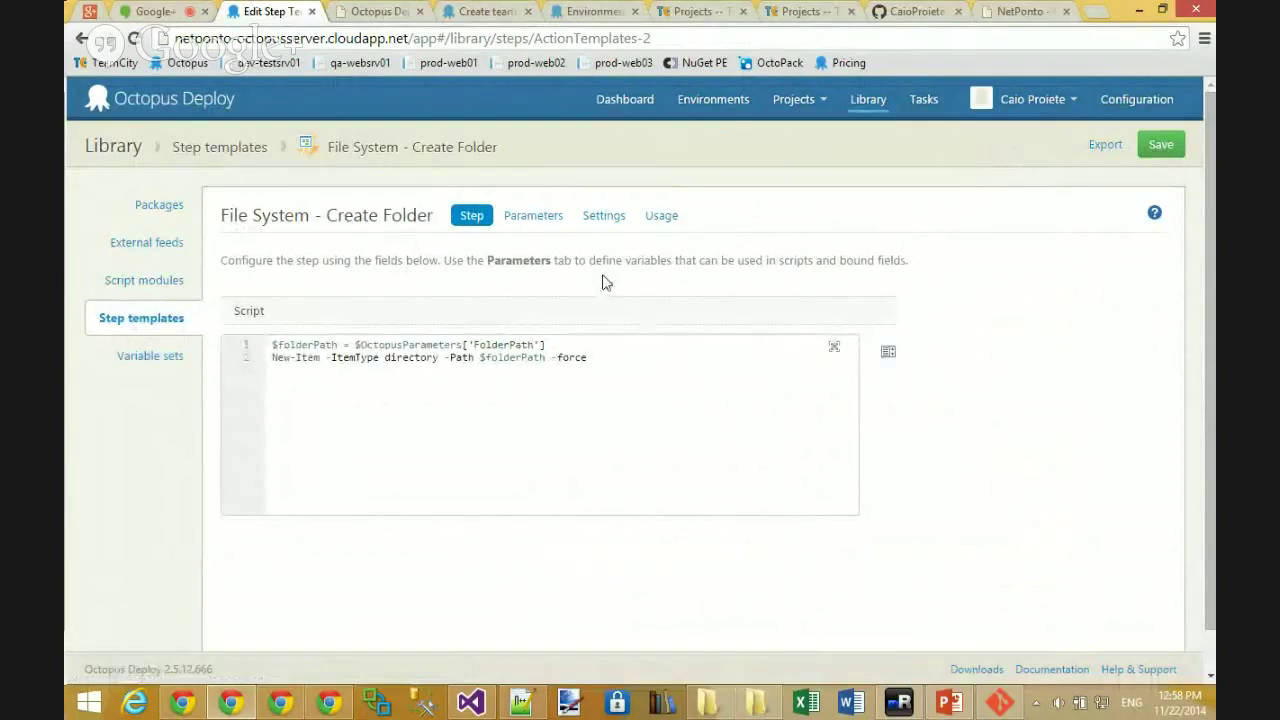
# - Review the imported template's FolderPath parameter, settings and script, then return to the list
pyautogui.click(552, 219)
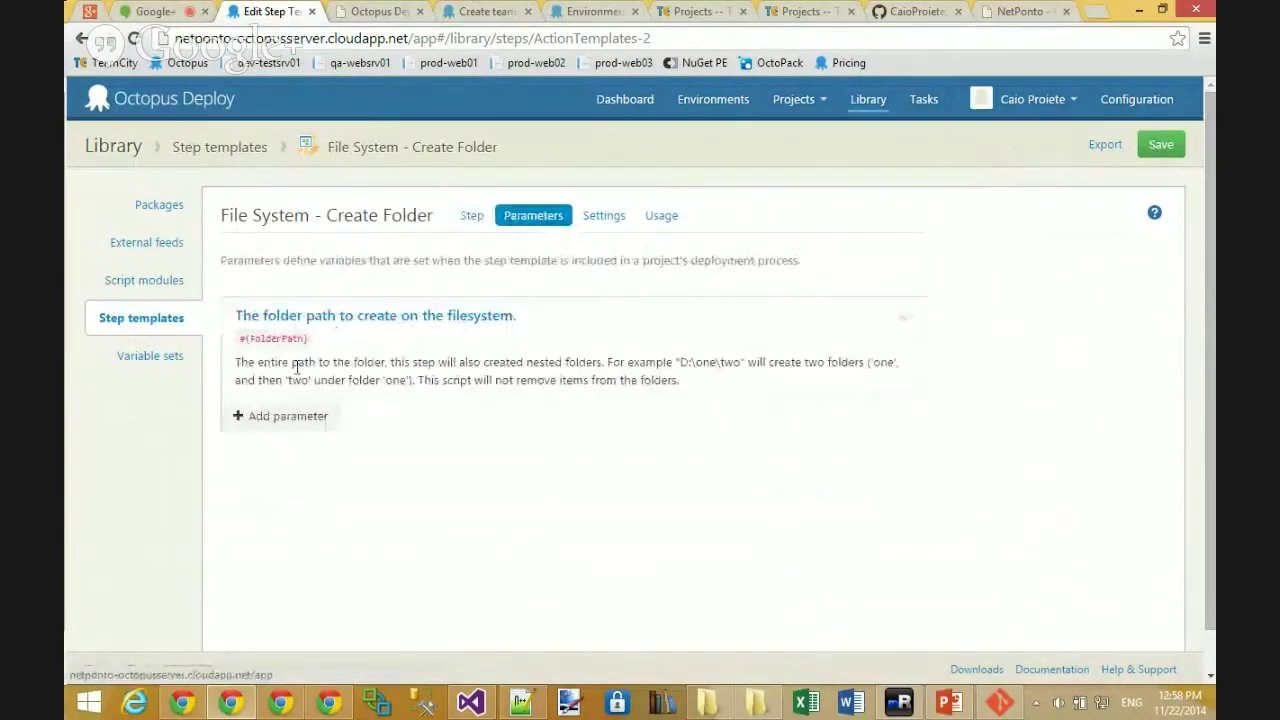
pyautogui.click(605, 218)
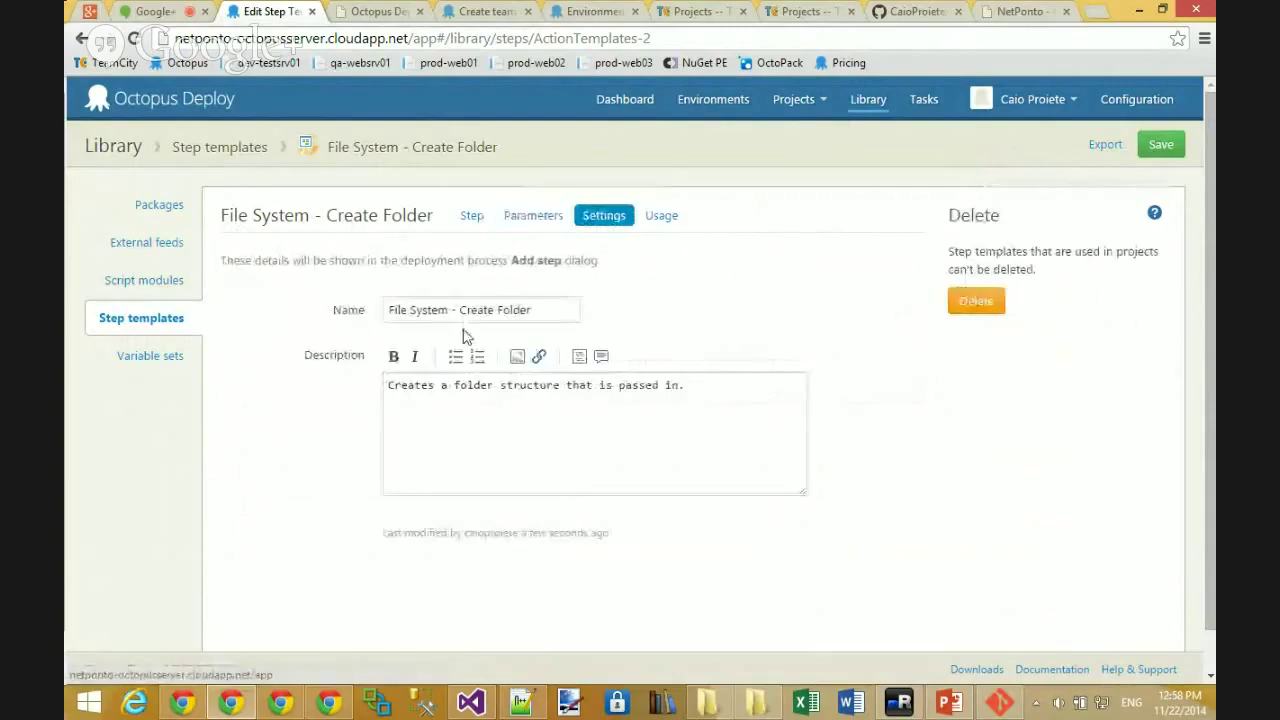
pyautogui.click(487, 217)
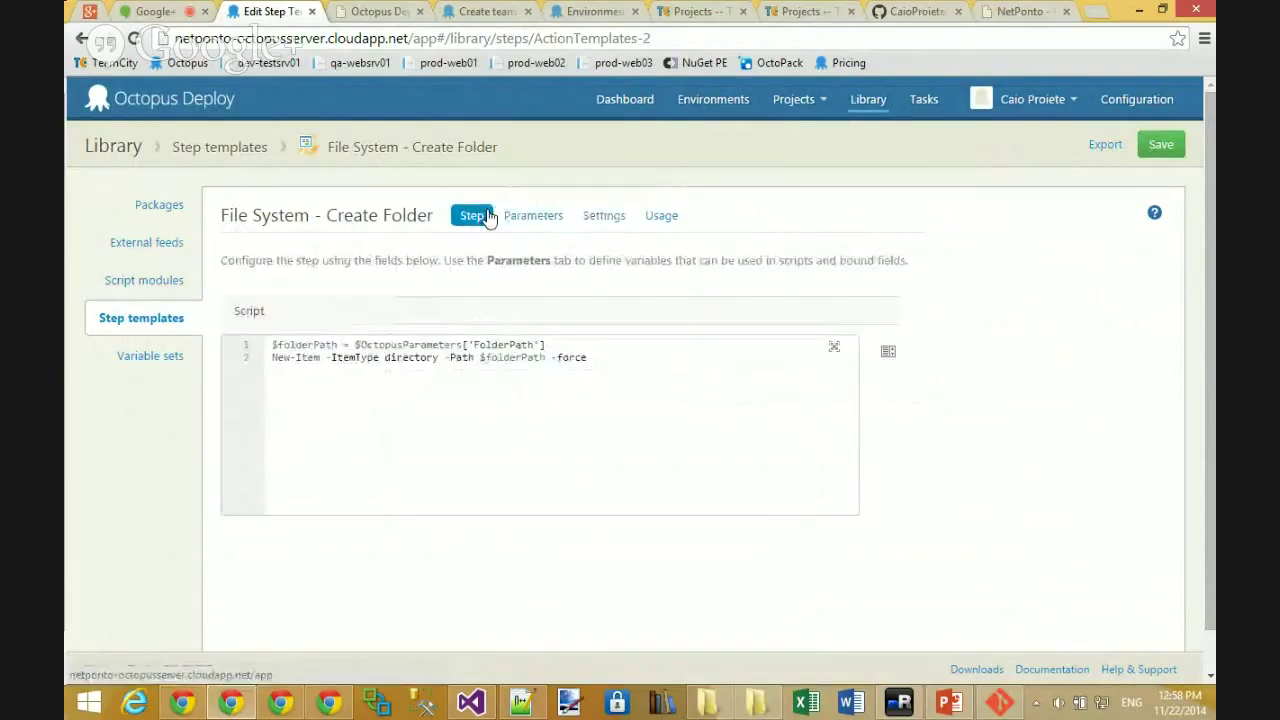
pyautogui.click(125, 320)
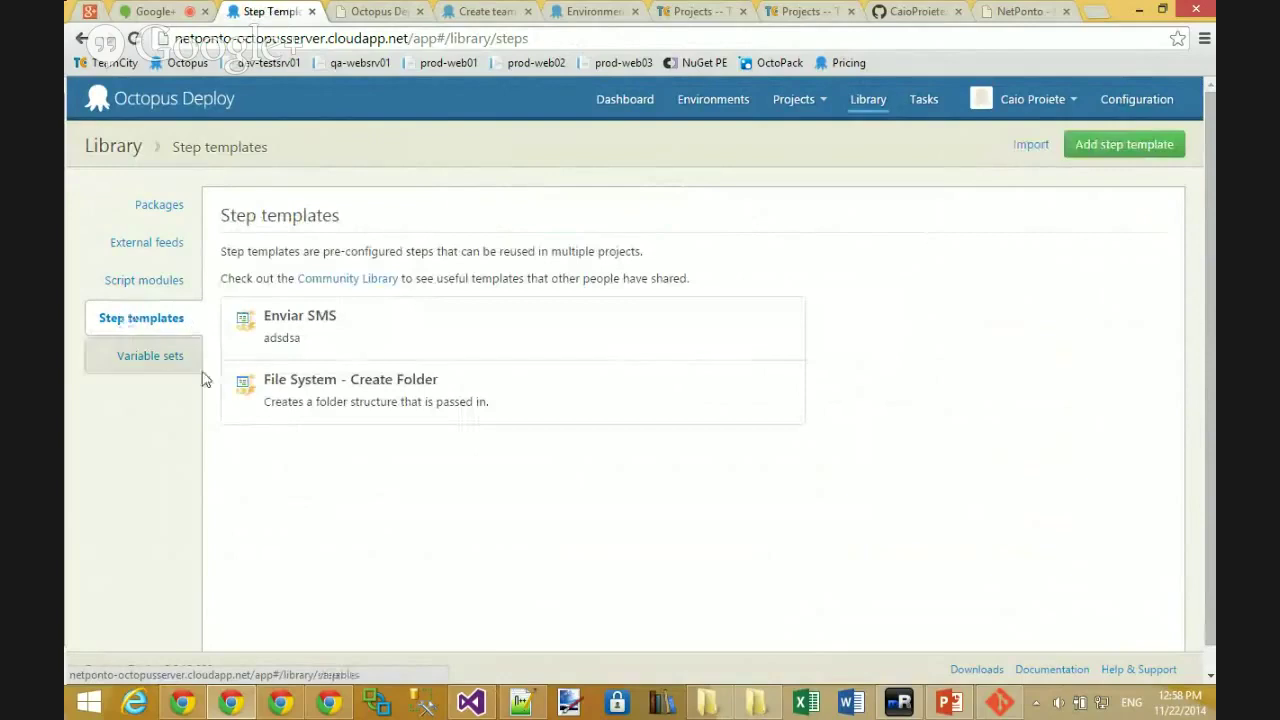
# - View and select the Enviar SMS template's exported JSON, close it, and switch to PowerPoint
pyautogui.click(320, 320)
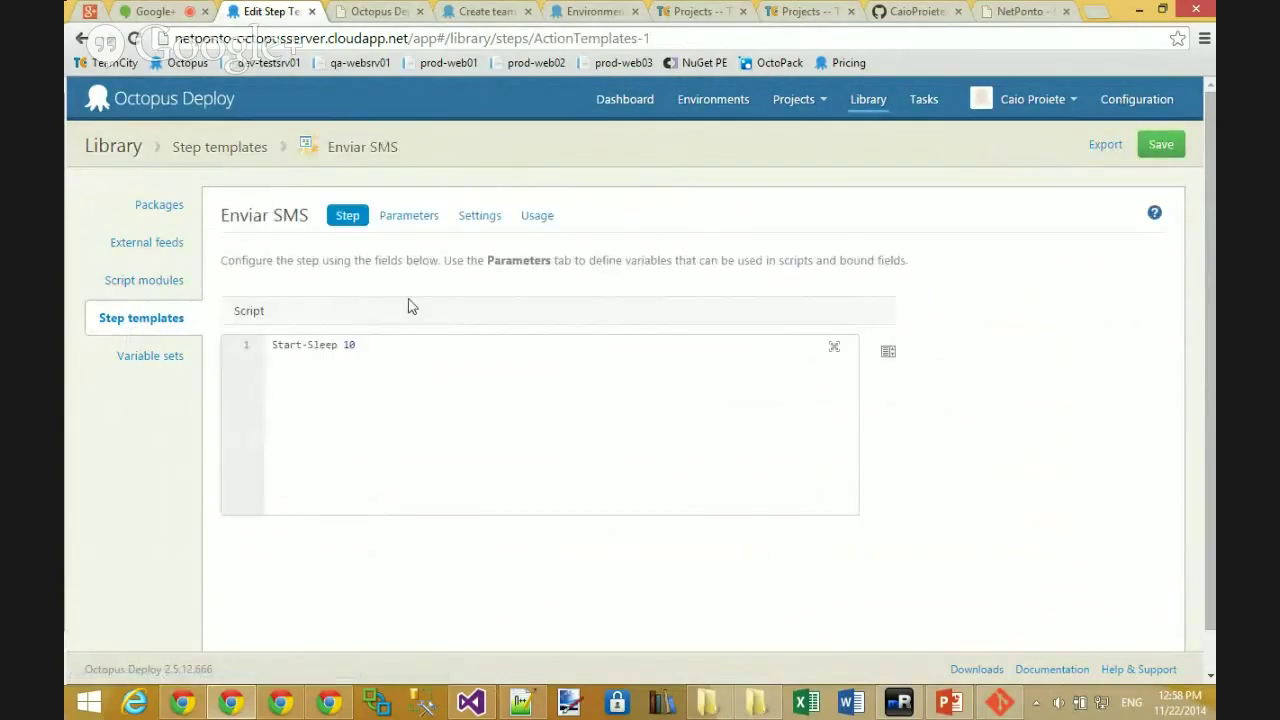
pyautogui.click(1100, 144)
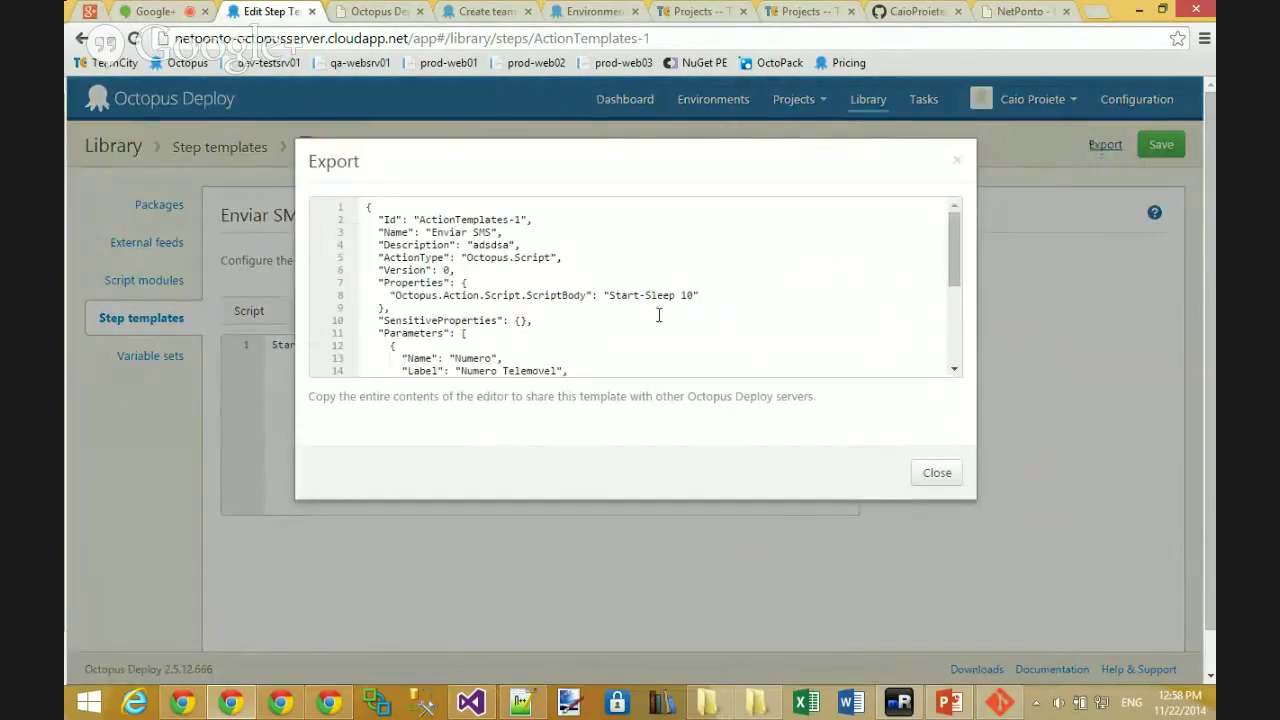
pyautogui.hotkey('ctrl', 'a')
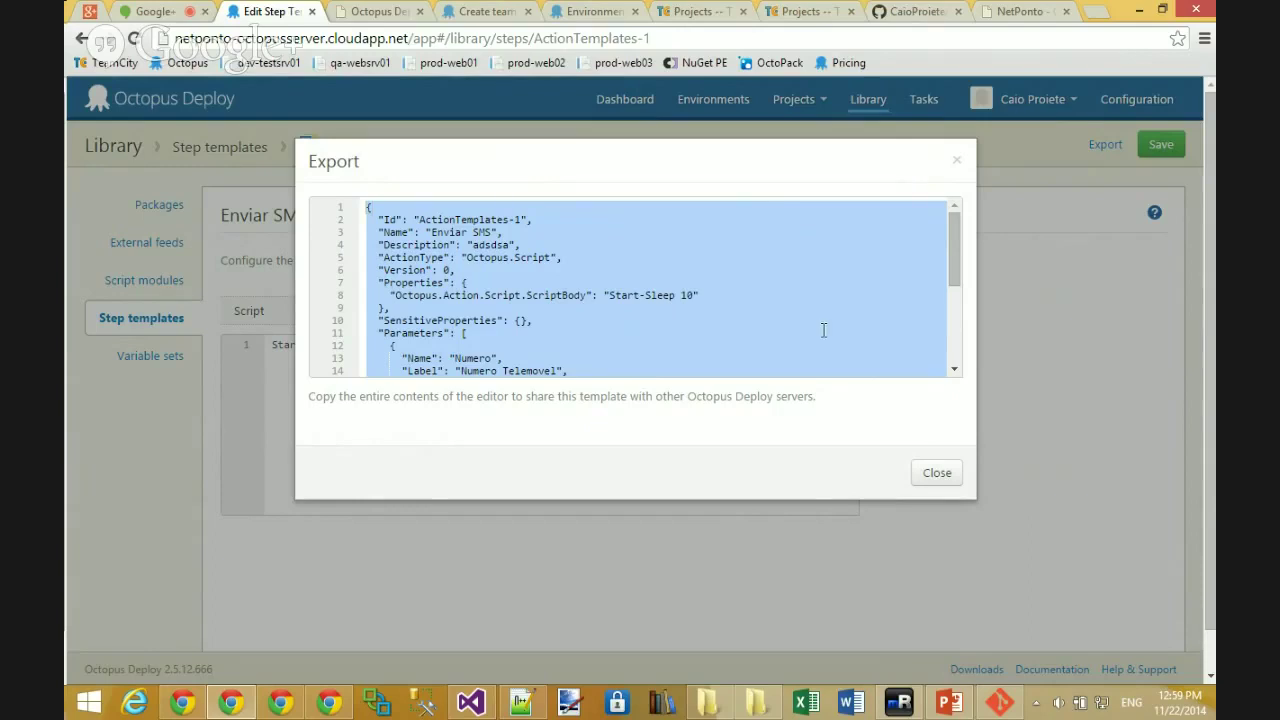
pyautogui.click(937, 474)
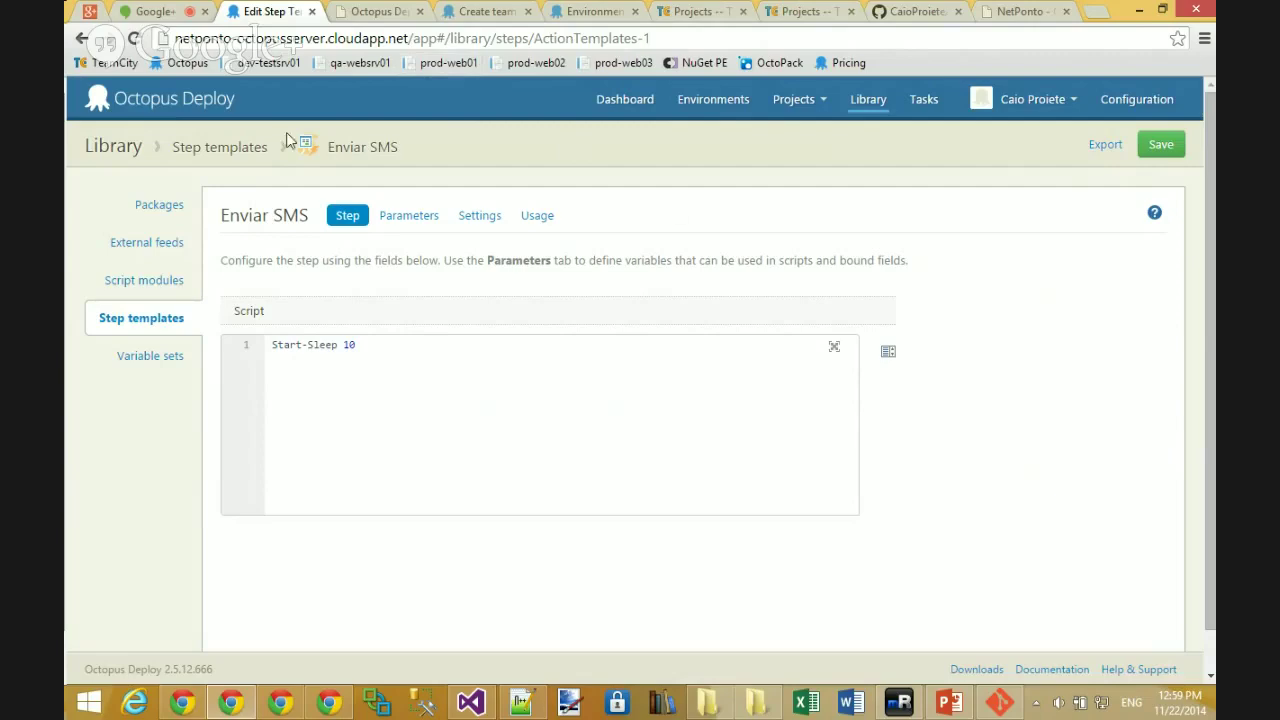
pyautogui.click(947, 705)
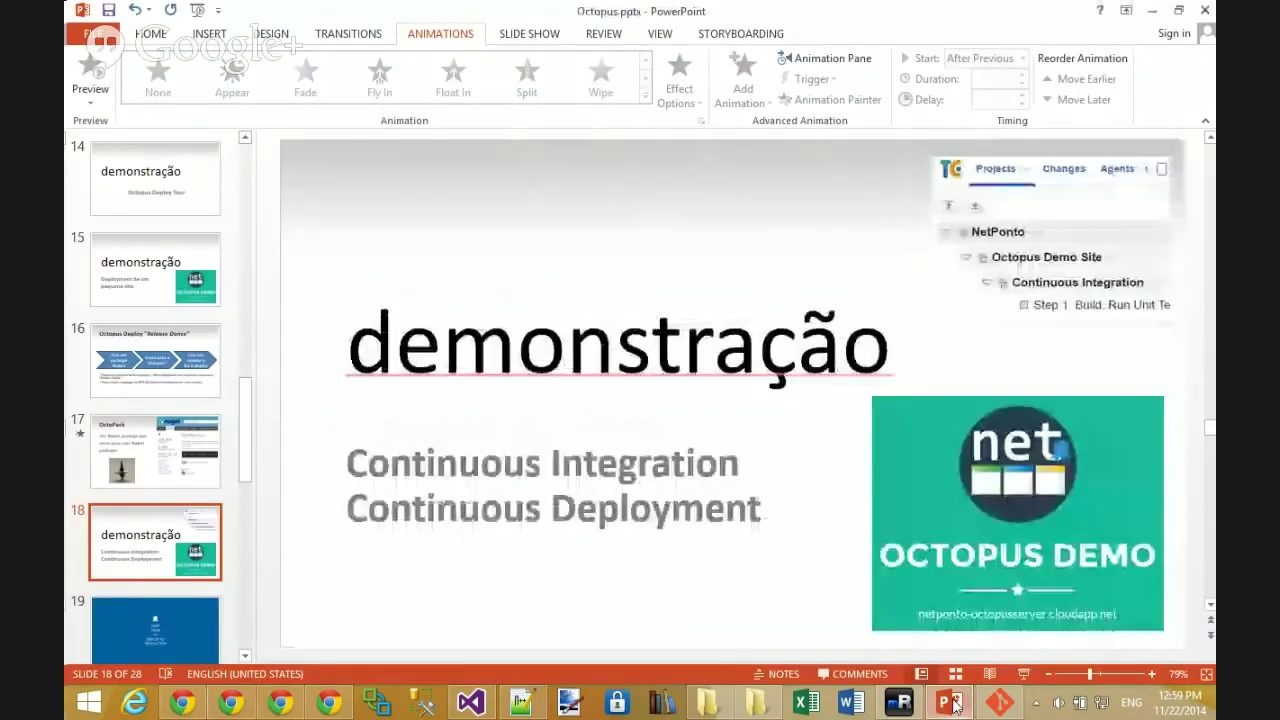
# - Run the slideshow from the current slide, advance one slide, and end it
pyautogui.hotkey('shift', 'F5')
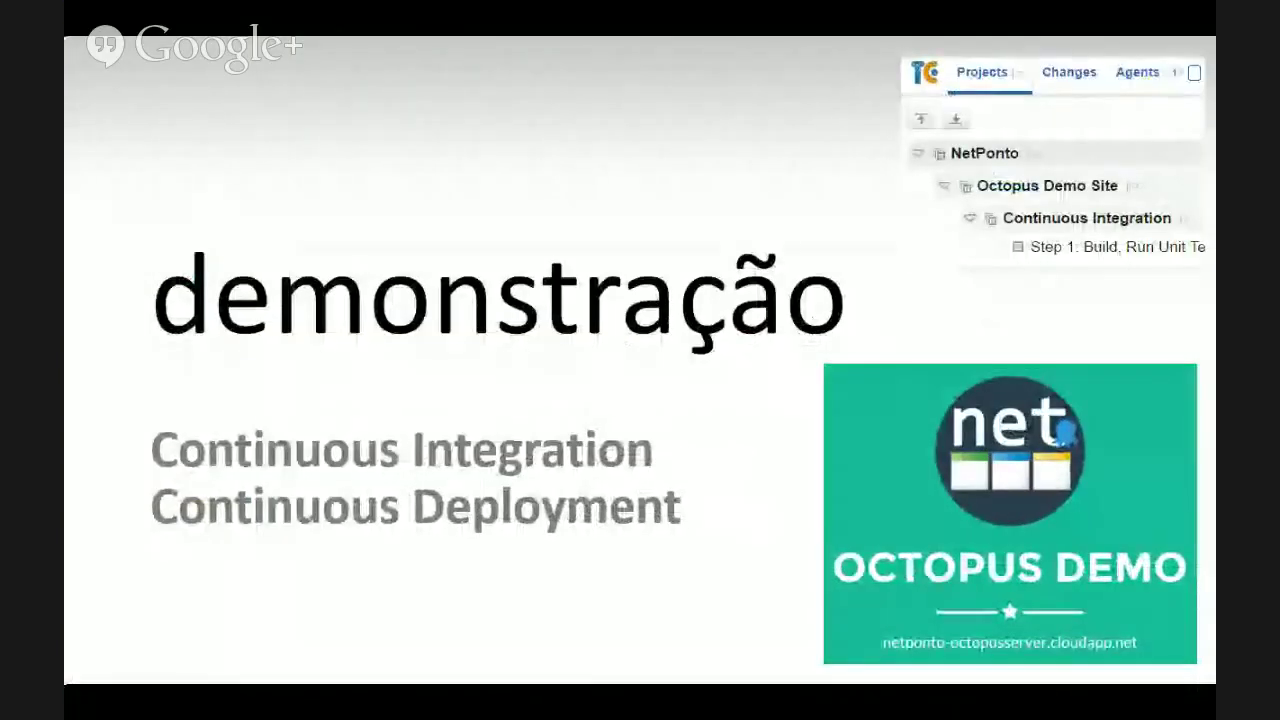
pyautogui.press('Right')
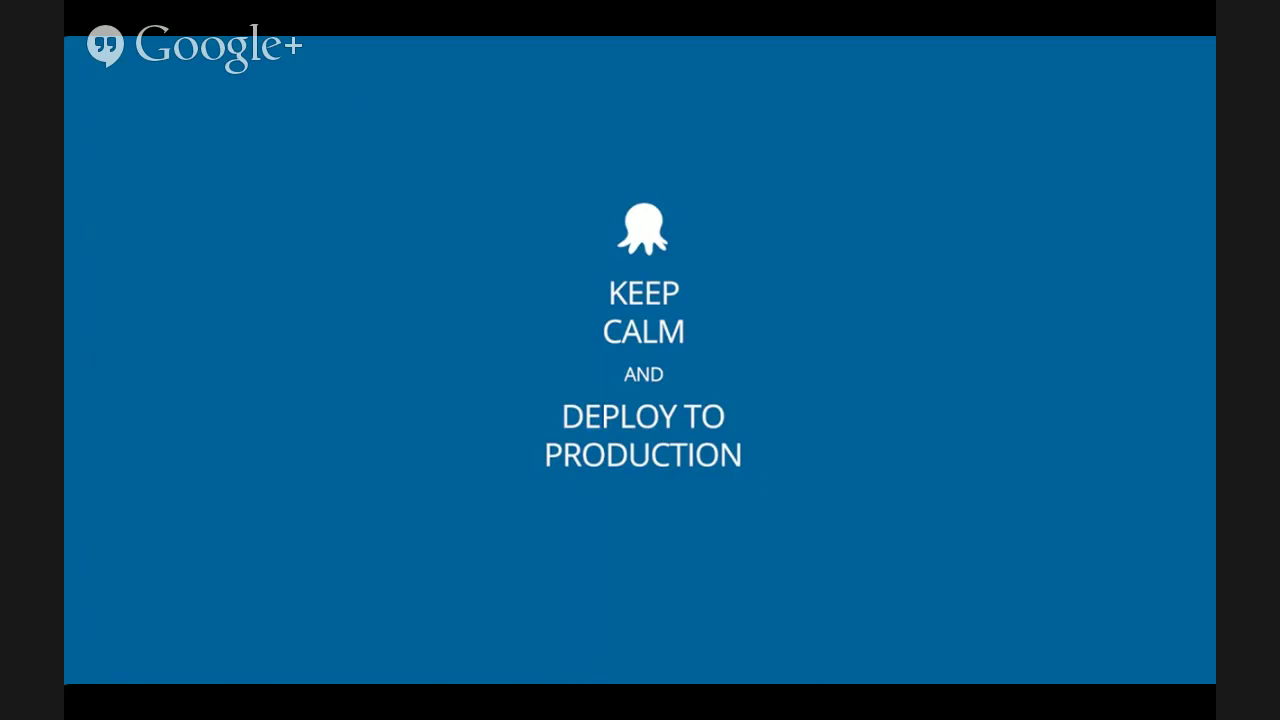
pyautogui.press('Escape')
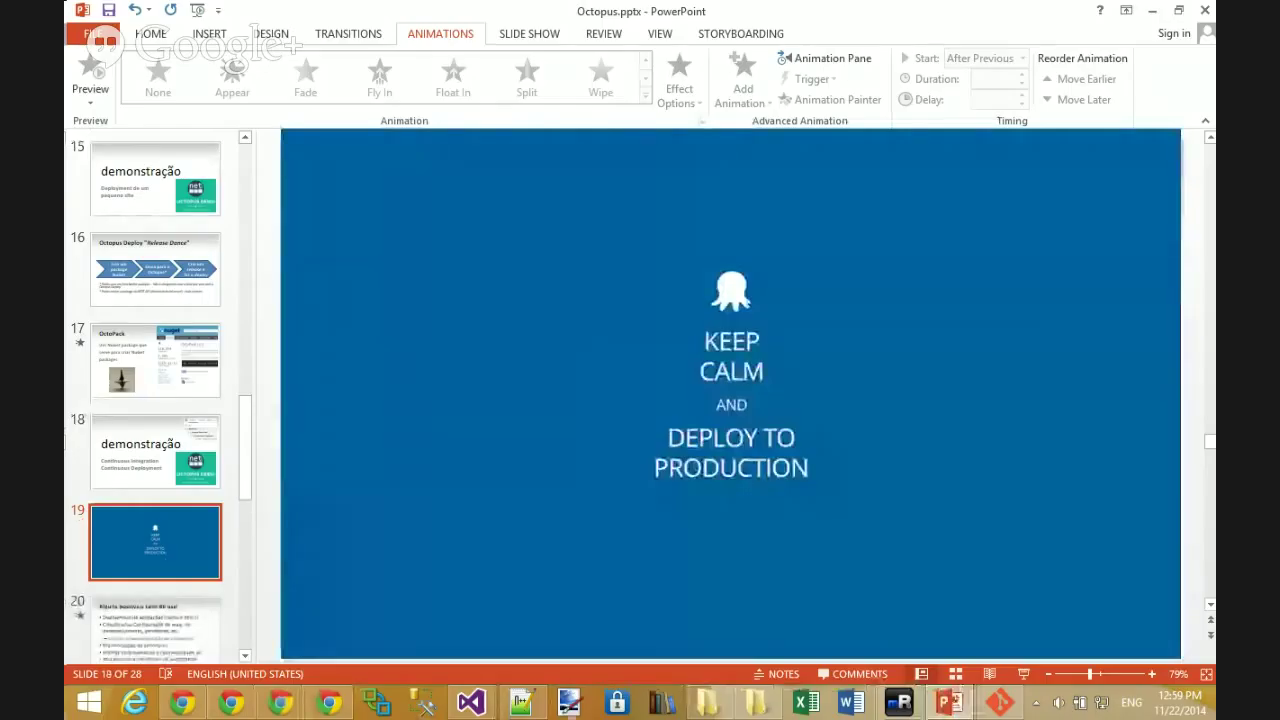
# - Open the OctoPack NuGet page in a new tab, then bring back the Enviar SMS window
pyautogui.click(350, 704)
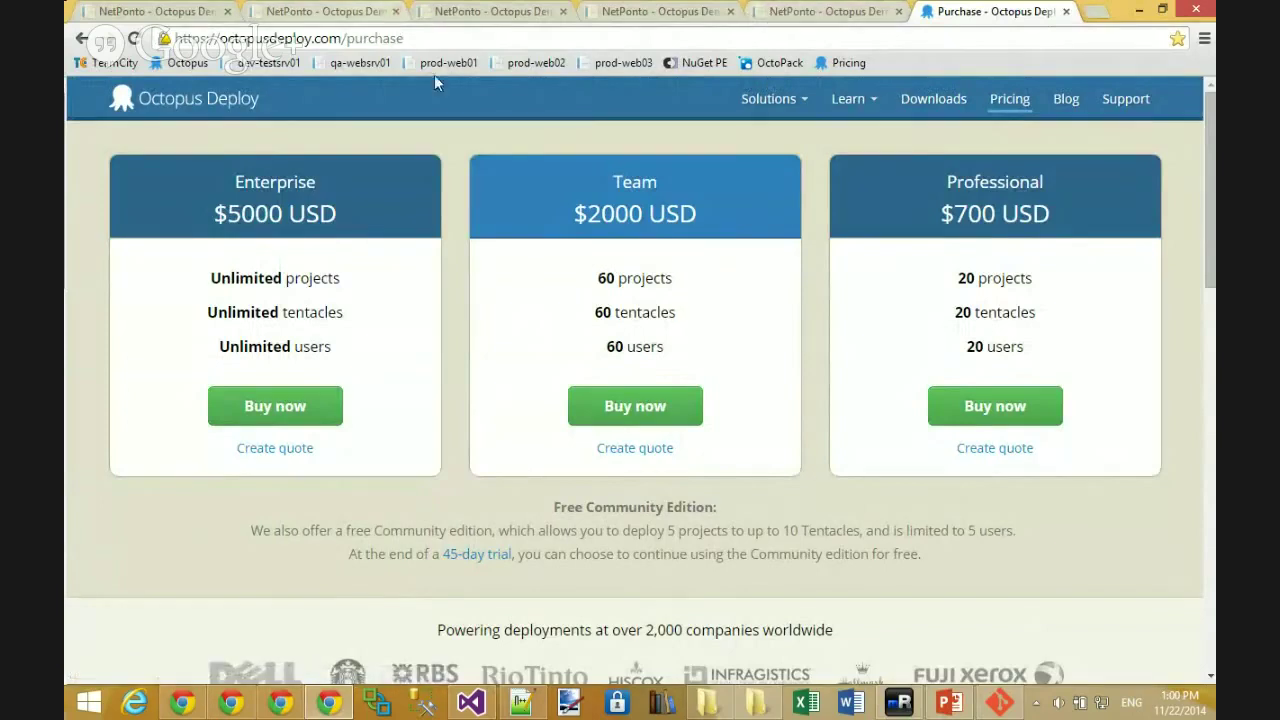
pyautogui.hotkey('ctrl', 't')
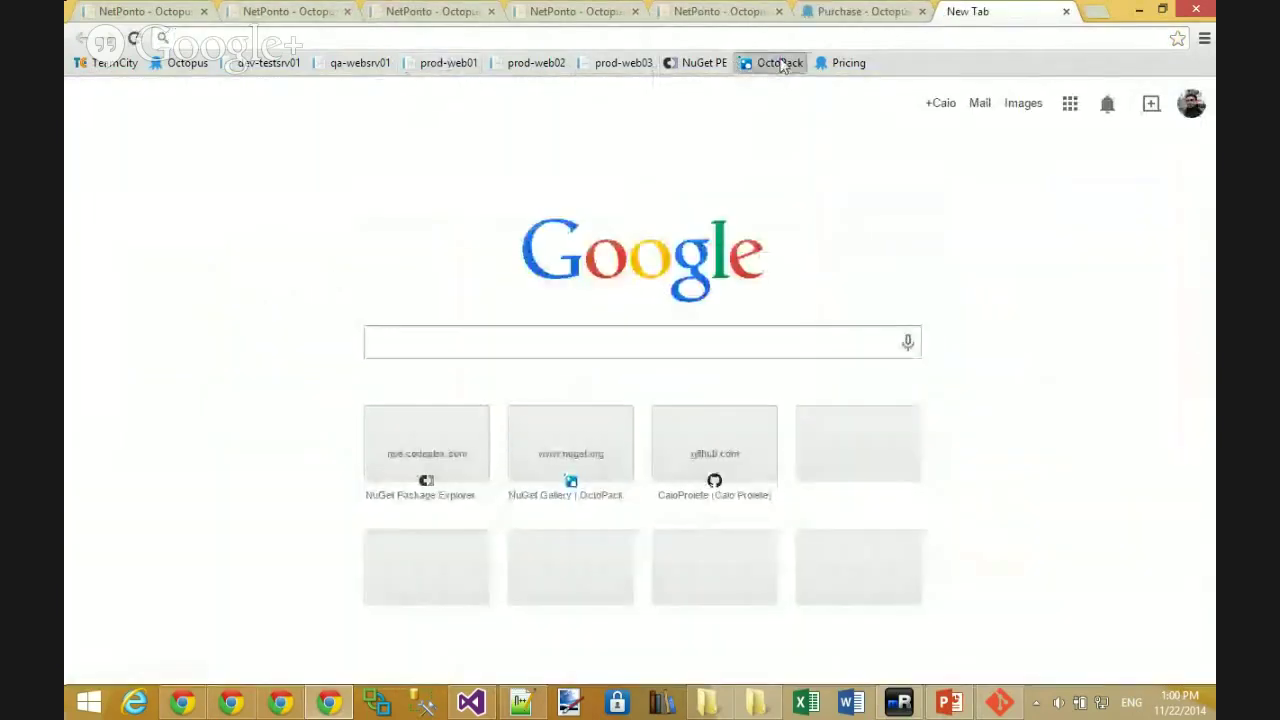
pyautogui.click(777, 66)
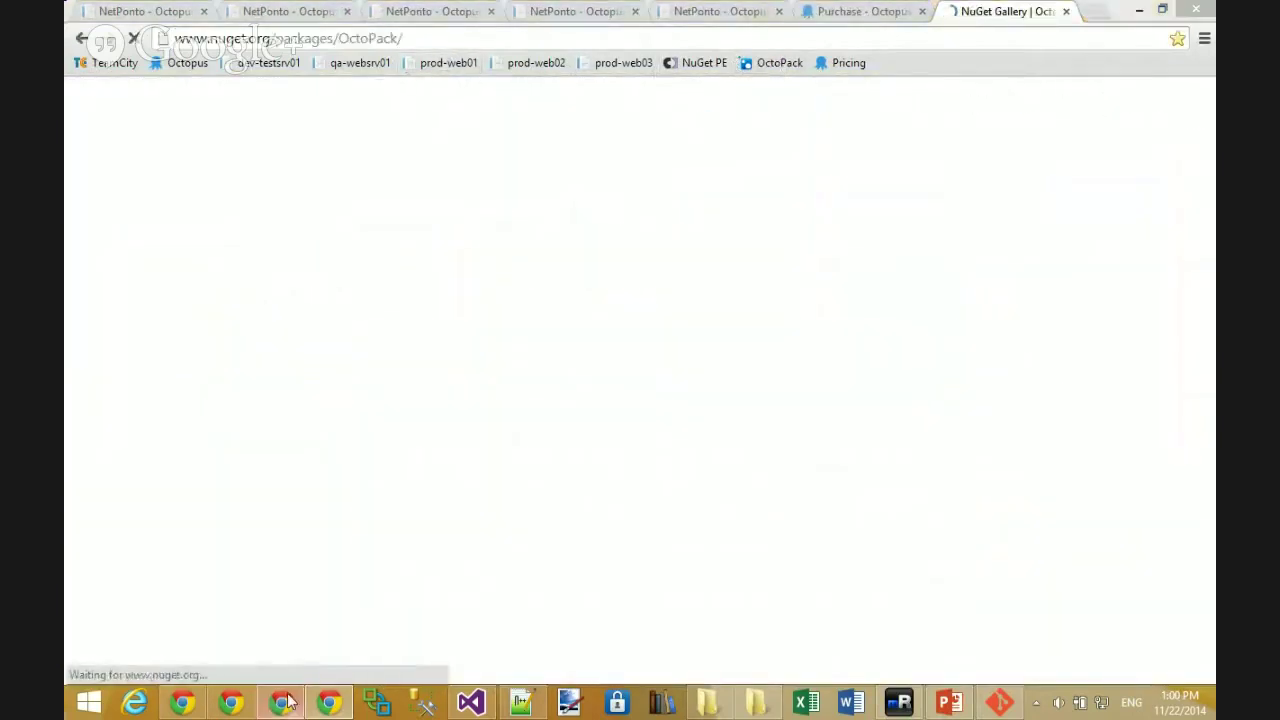
pyautogui.click(231, 703)
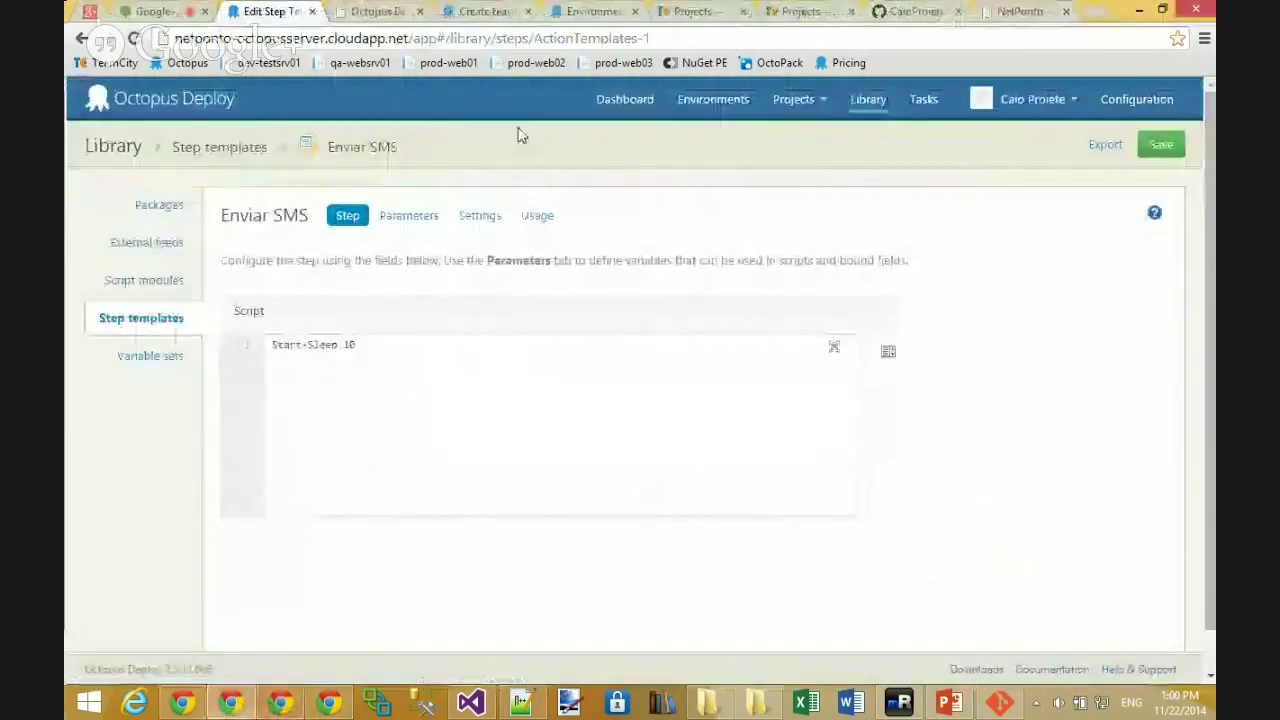
# - Open DEV-TESTSRV01's settings and review its Tentacle URL port and Listening tentacle style
pyautogui.click(706, 99)
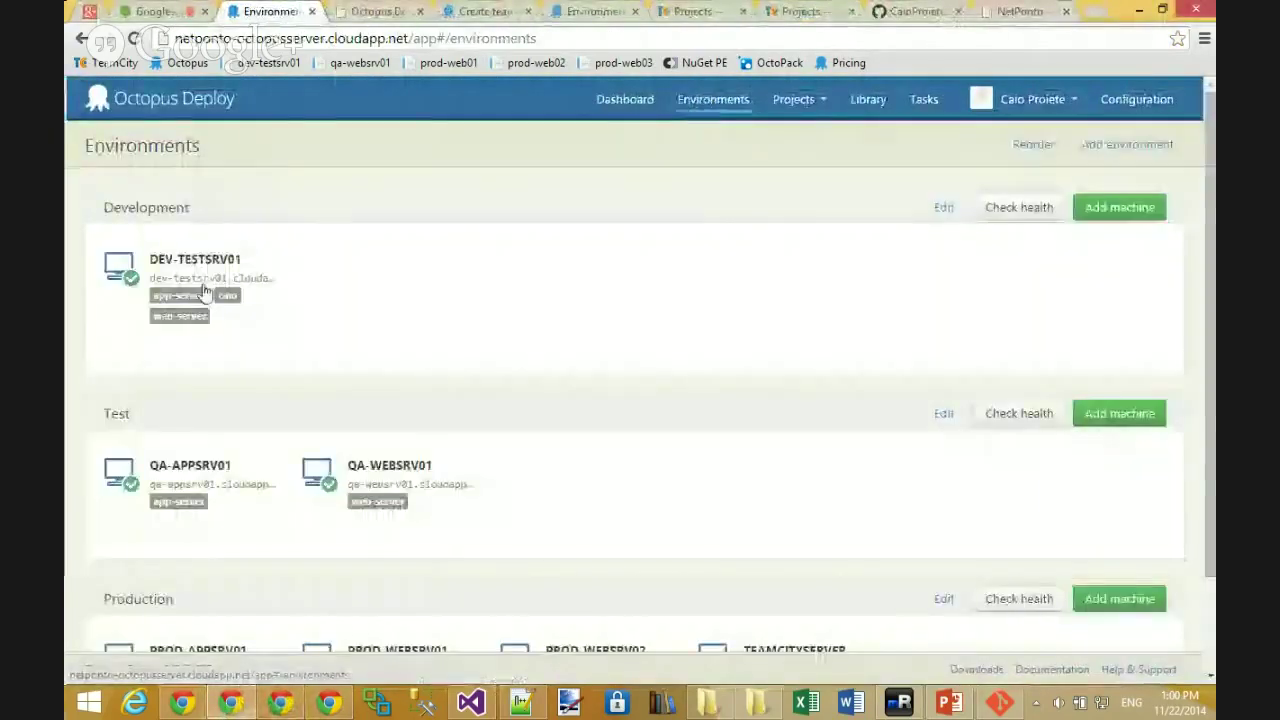
pyautogui.click(203, 263)
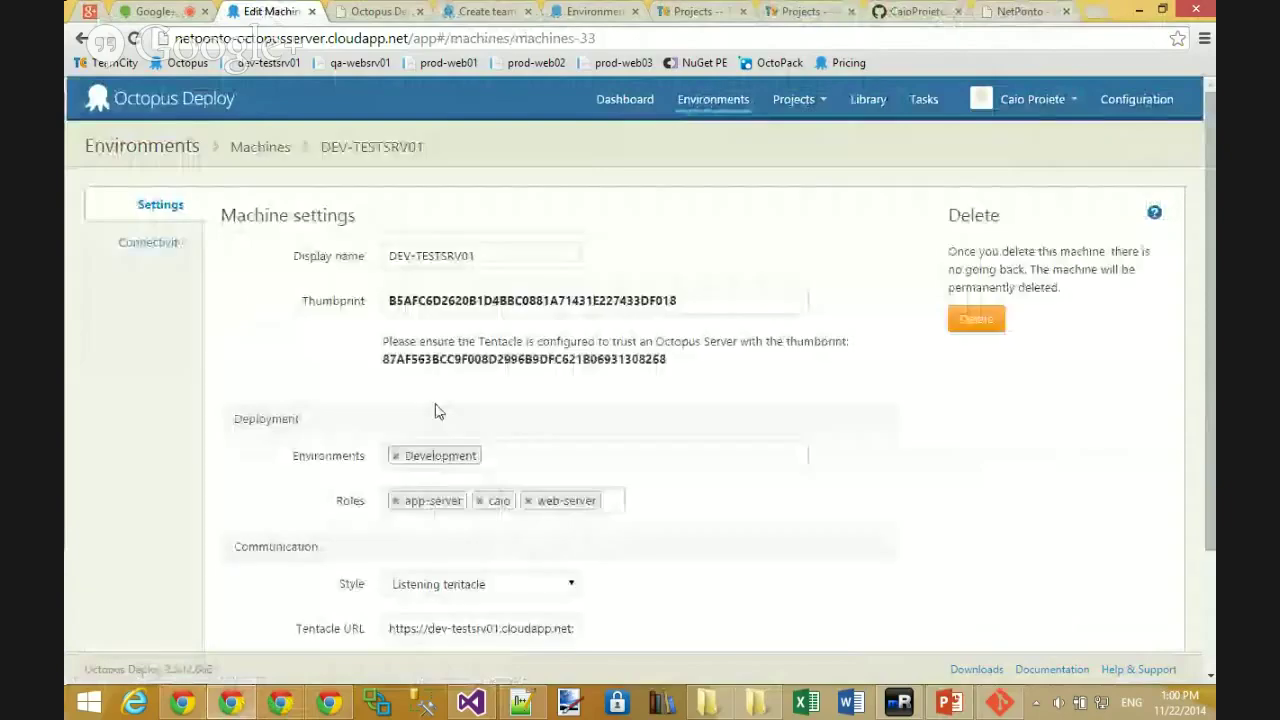
pyautogui.scroll(-2, 1133, 477)
pyautogui.moveTo(440, 471); pyautogui.dragTo(565, 480)
pyautogui.click(563, 474)
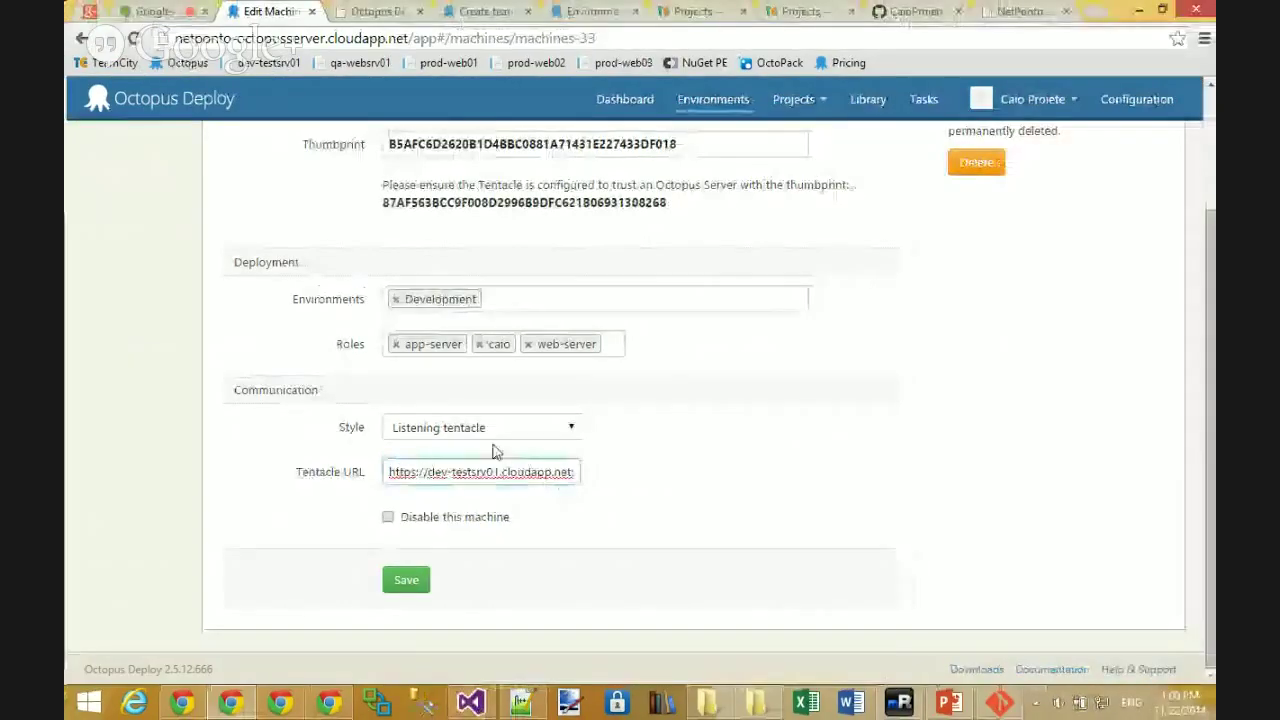
pyautogui.click(541, 237)
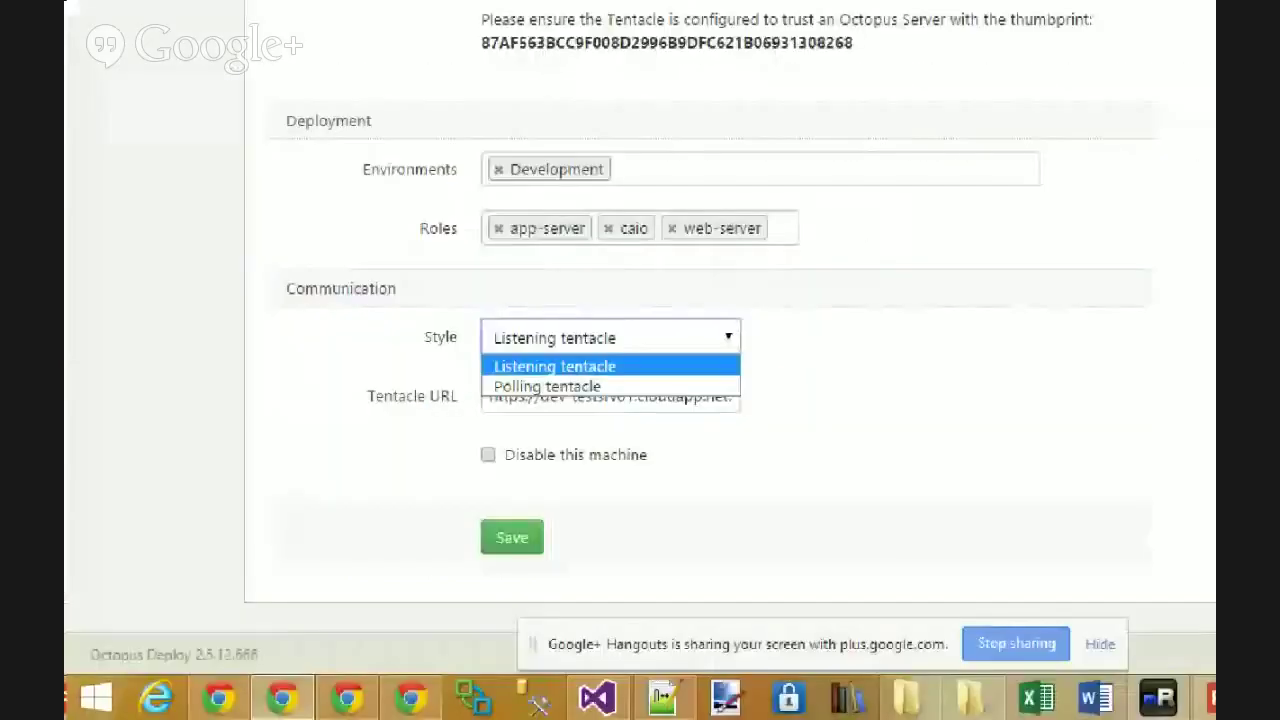
pyautogui.click(400, 289)
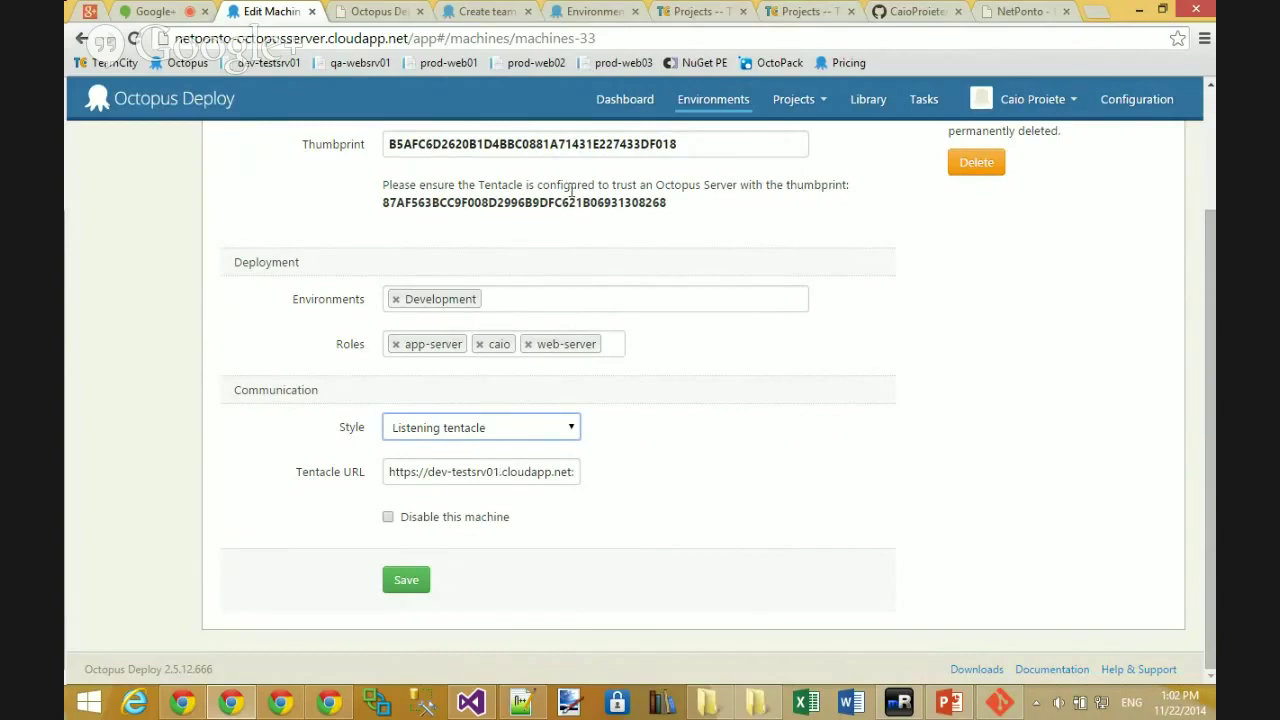
# - Open the Script Console and enter 'jndnsjsad' as the script body
pyautogui.click(914, 104)
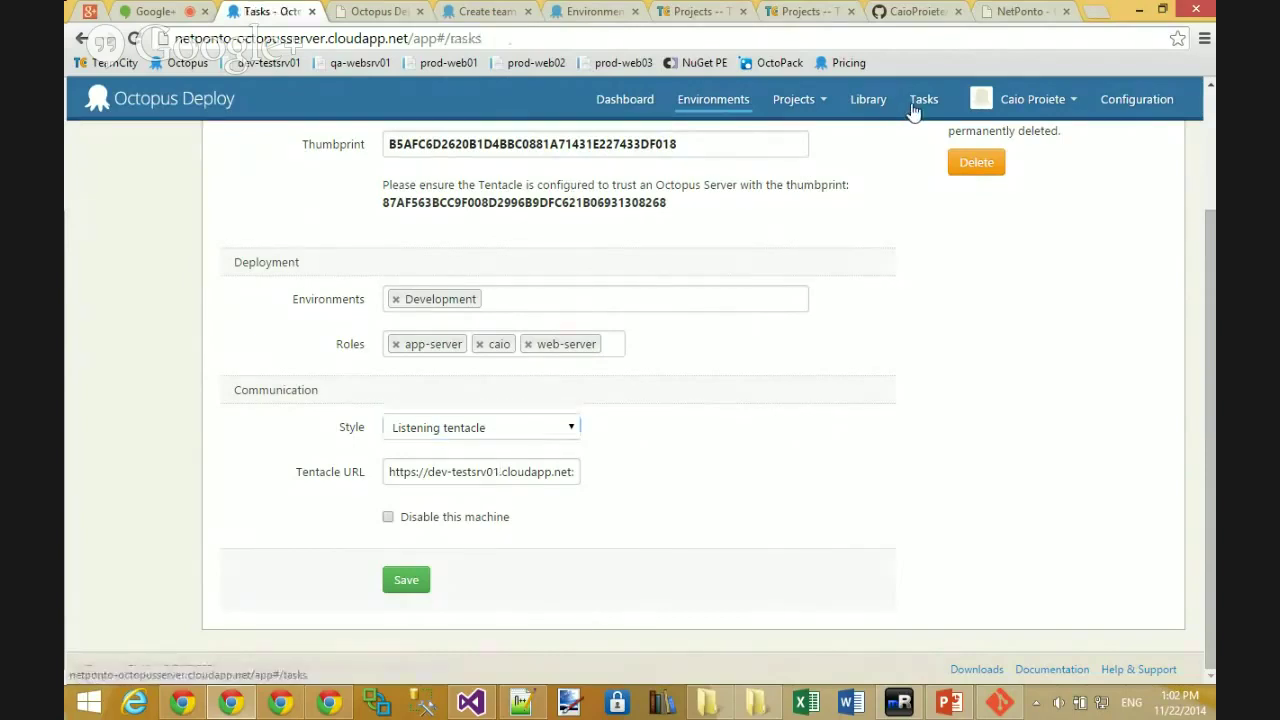
pyautogui.click(1104, 152)
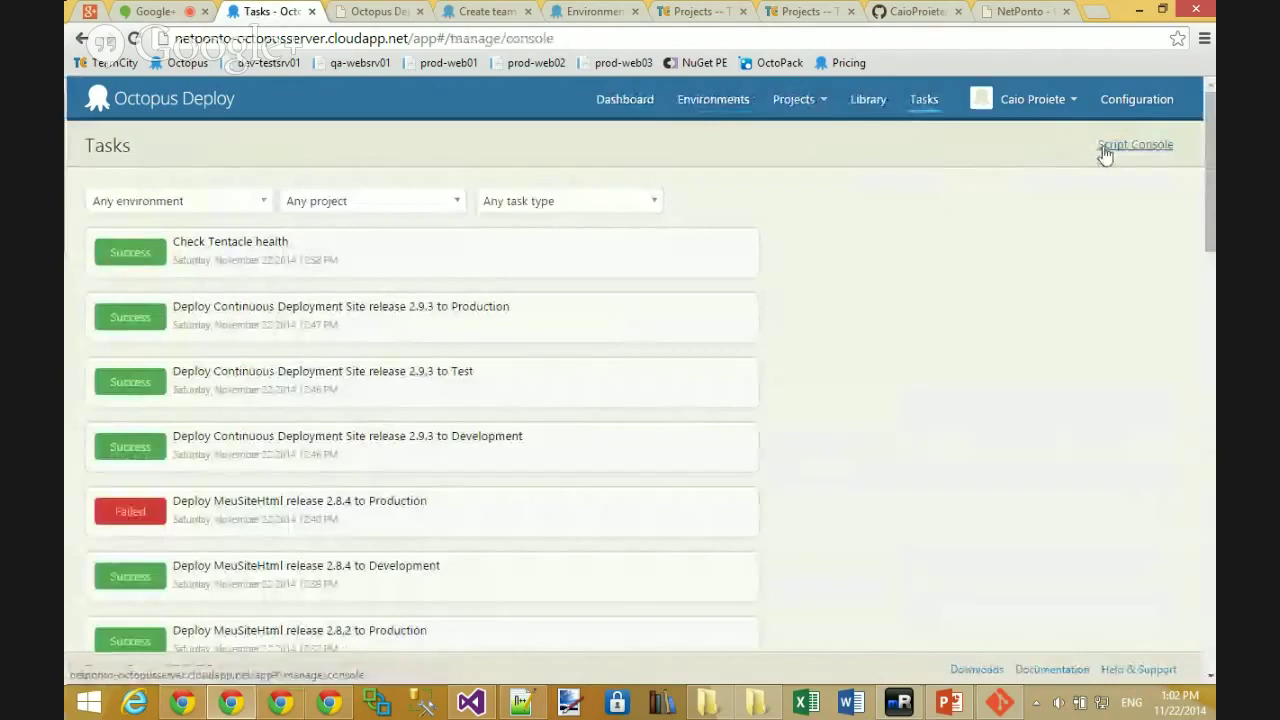
pyautogui.scroll(-1, 565, 369)
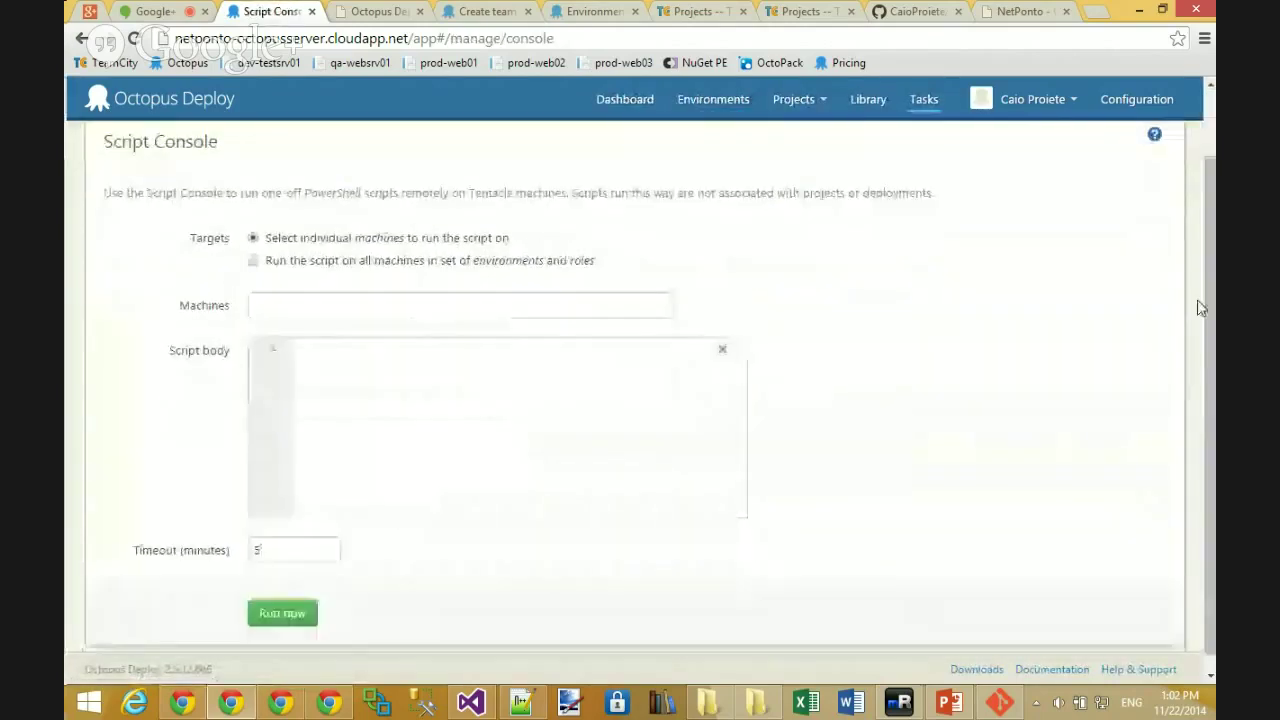
pyautogui.click(573, 393)
pyautogui.write('jndnsjsad')
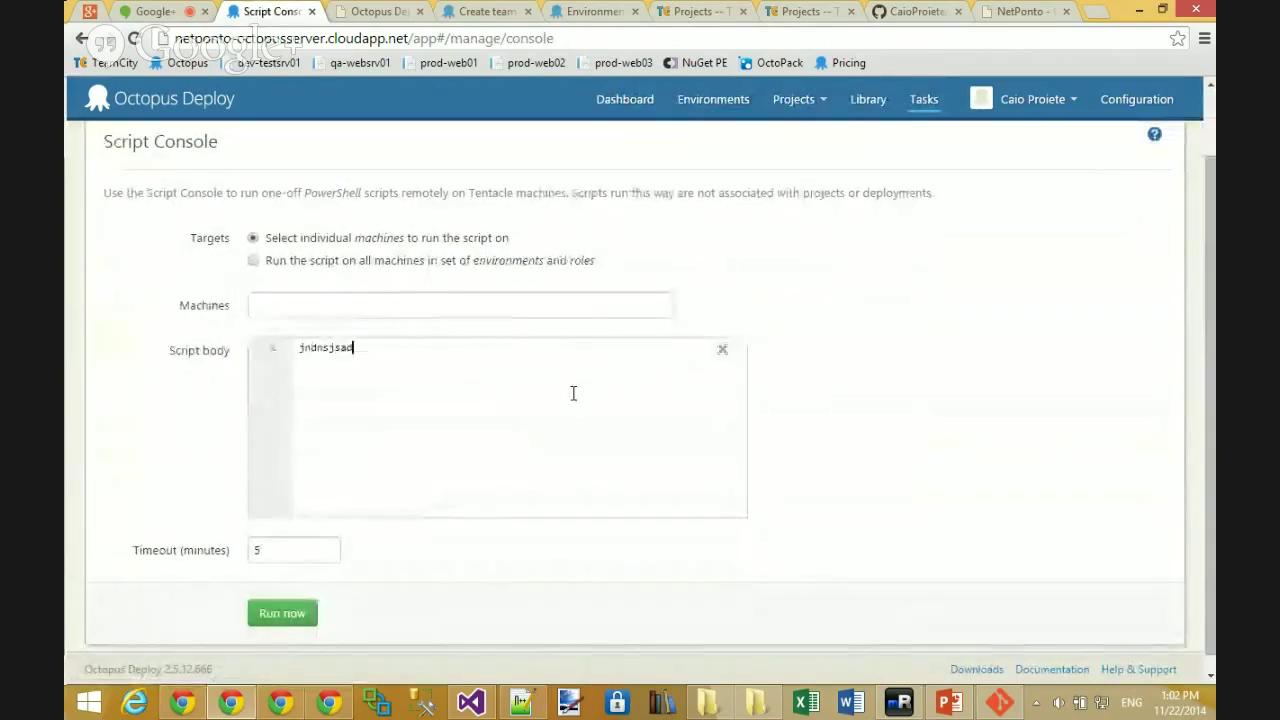
# - Target the script at all machines in the Production environment
pyautogui.click(253, 260)
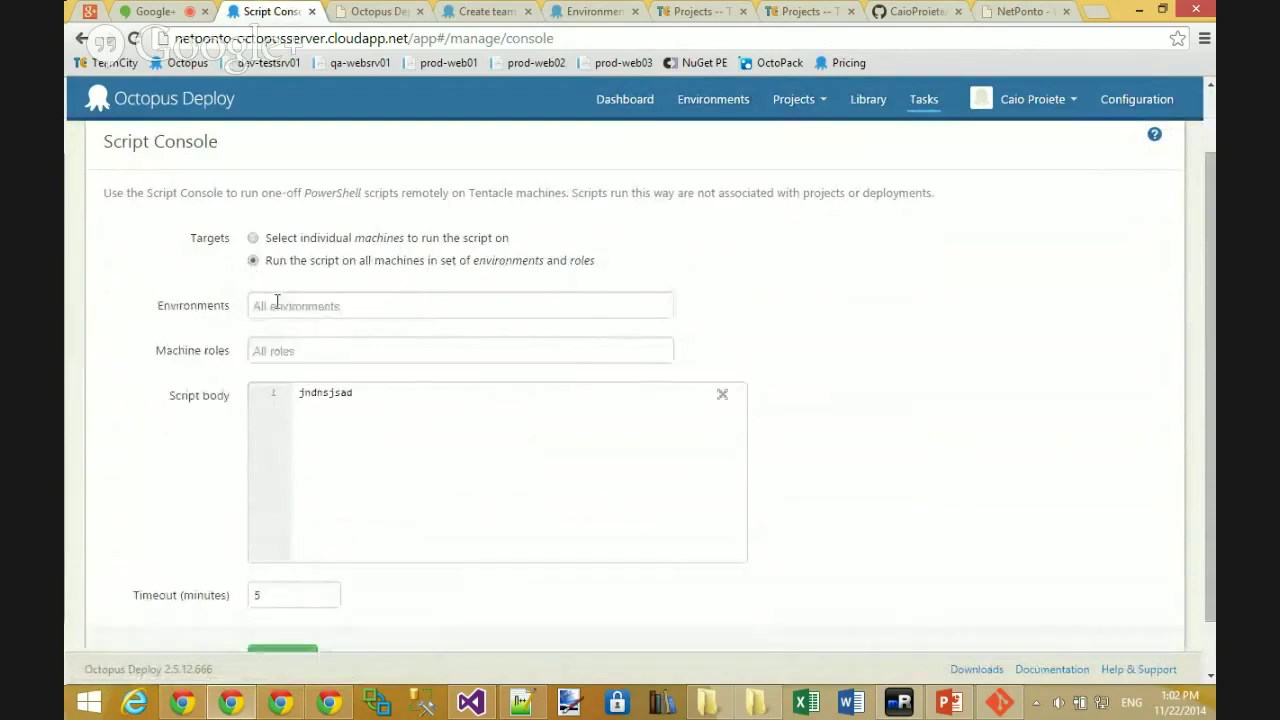
pyautogui.click(279, 310)
pyautogui.write('prod')
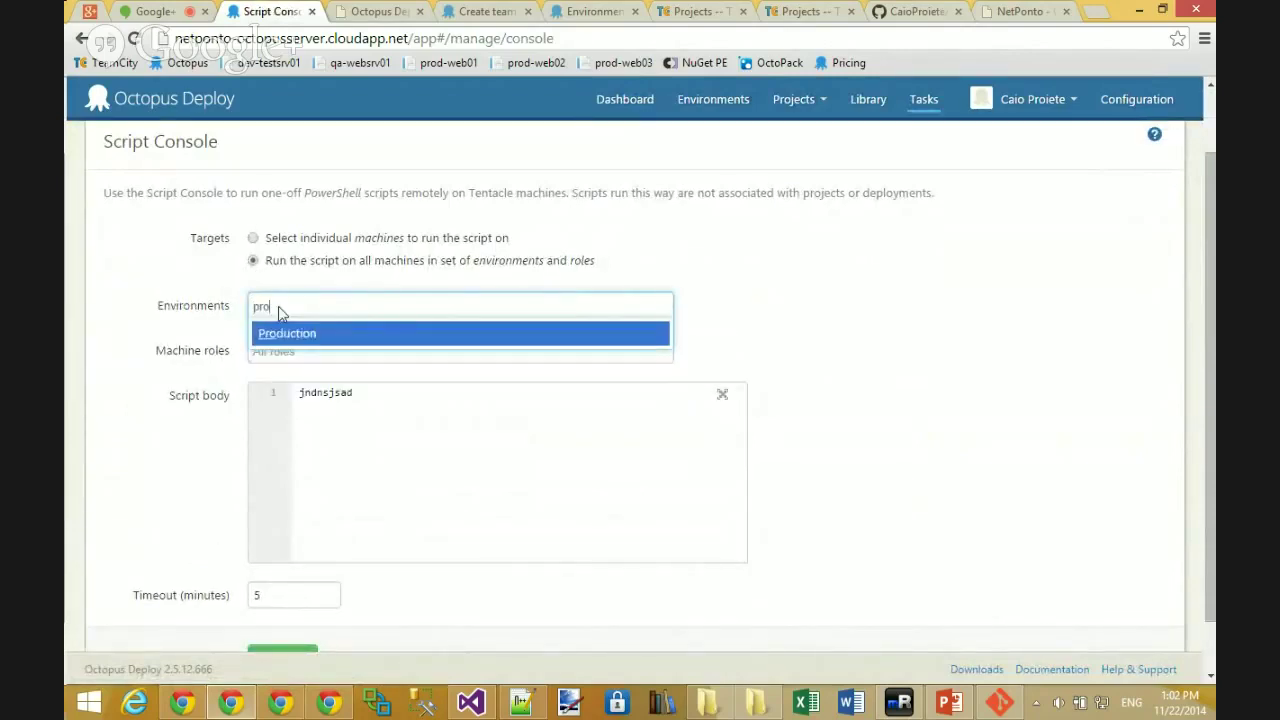
pyautogui.press('Return')
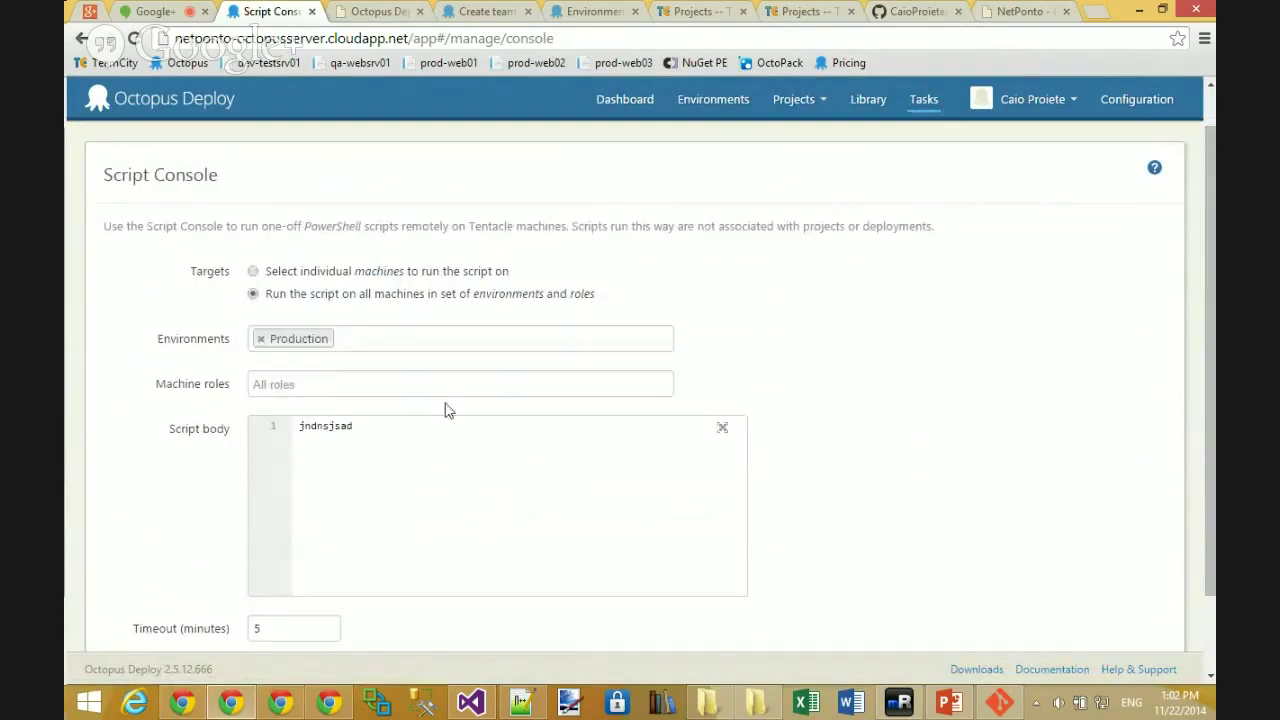
pyautogui.scroll(-1, 1207, 322)
pyautogui.scroll(-1, 1208, 317)
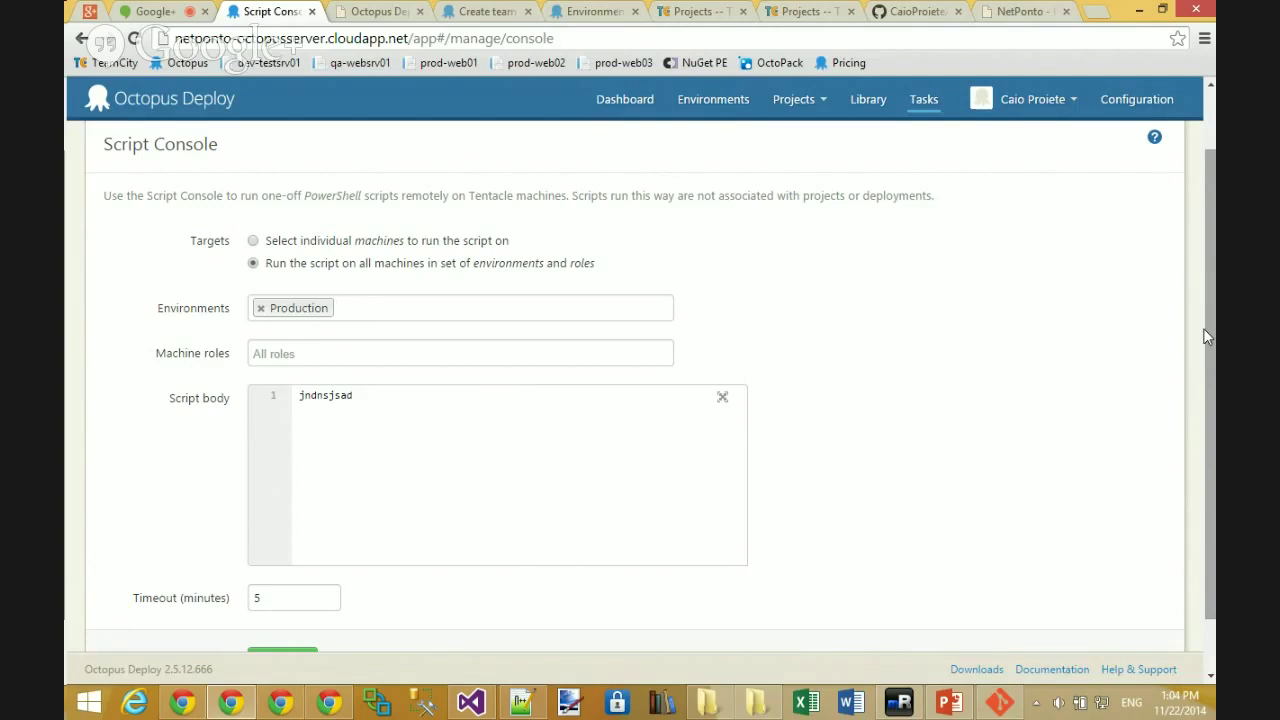
pyautogui.scroll(1, 1212, 134)
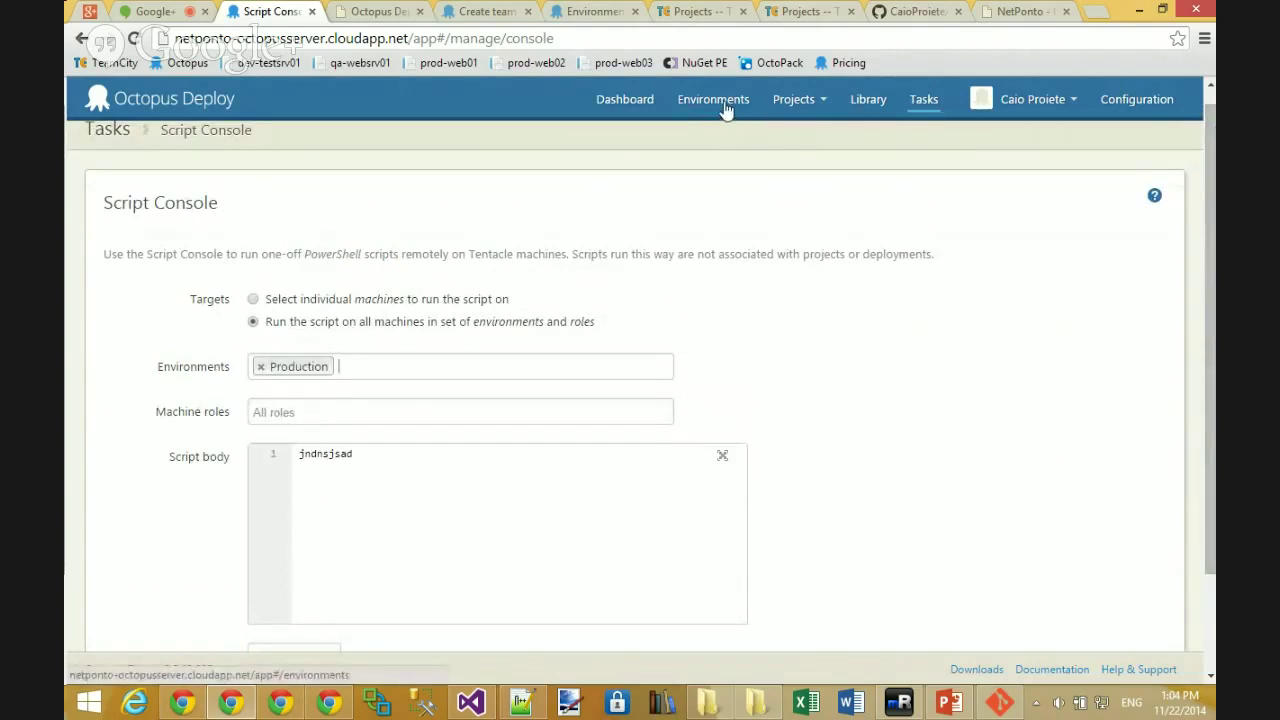
pyautogui.click(862, 107)
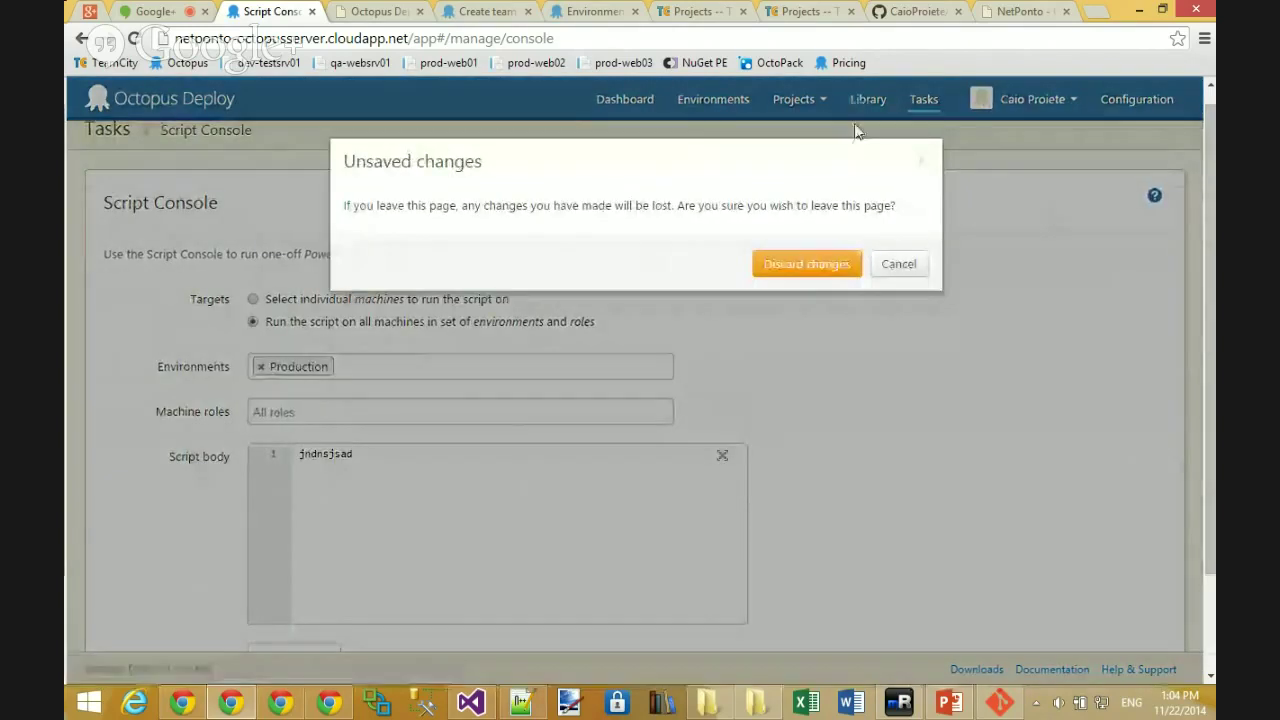
# - Discard the Script Console changes, open QA-WEBSRV01's settings, and mark its Tentacle URL
pyautogui.click(841, 265)
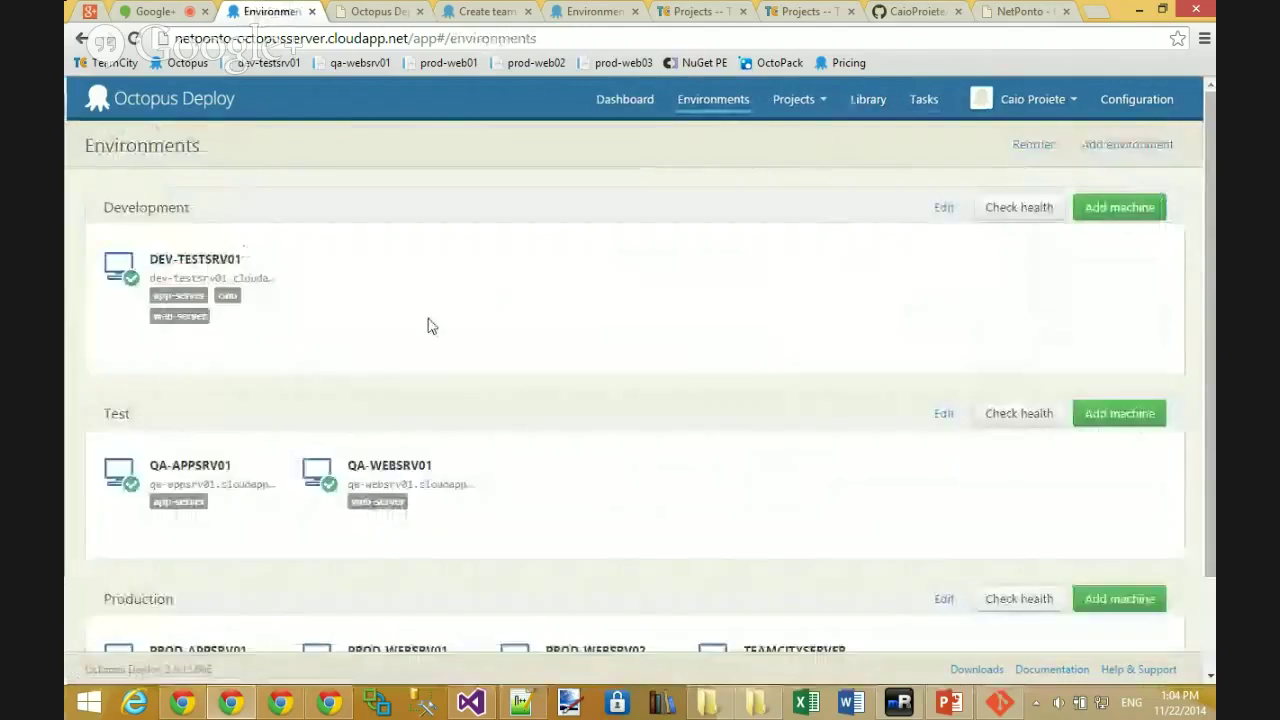
pyautogui.scroll(-2, 400, 340)
pyautogui.click(400, 350)
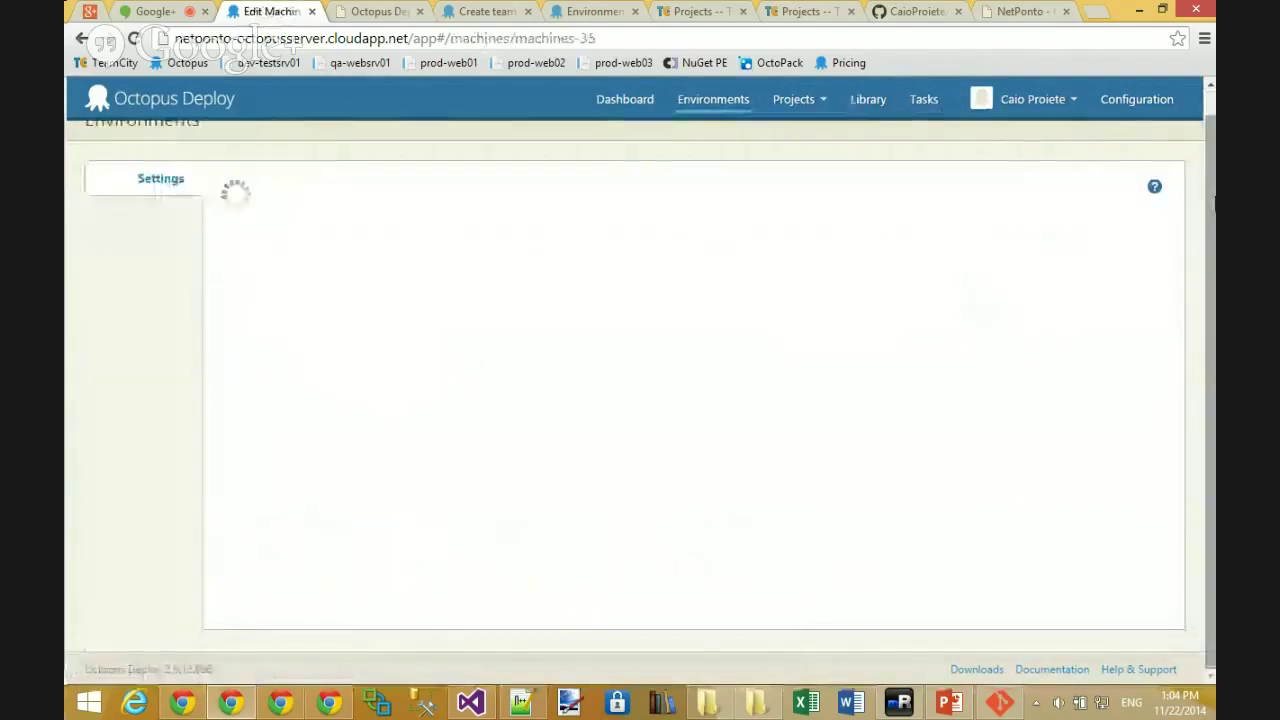
pyautogui.scroll(-2, 480, 380)
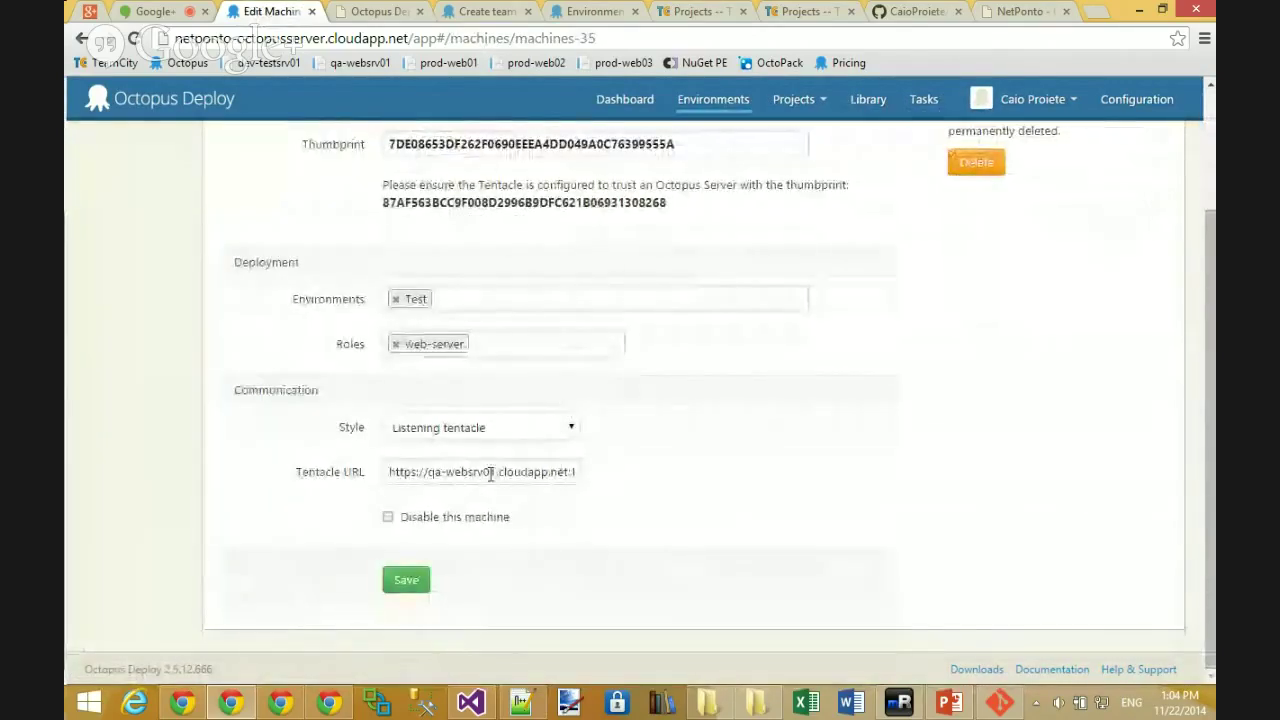
pyautogui.moveTo(491, 472); pyautogui.dragTo(634, 477)
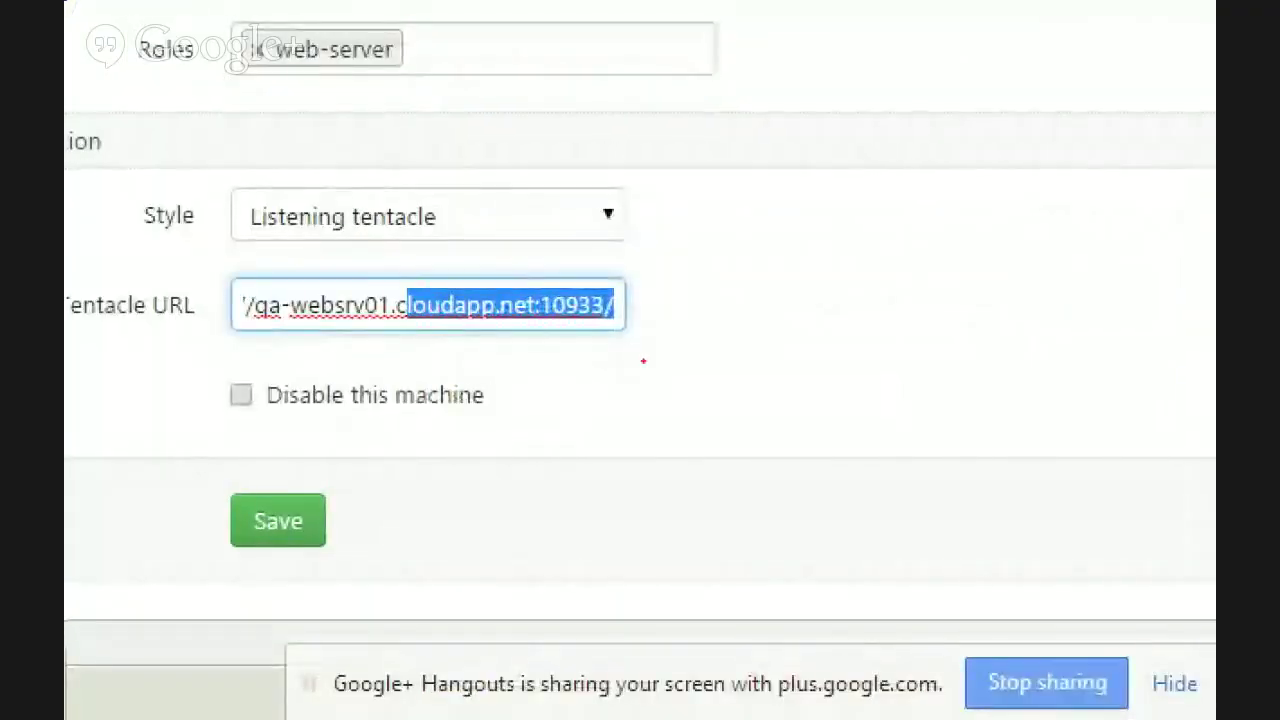
pyautogui.moveTo(183, 375); pyautogui.dragTo(722, 318)
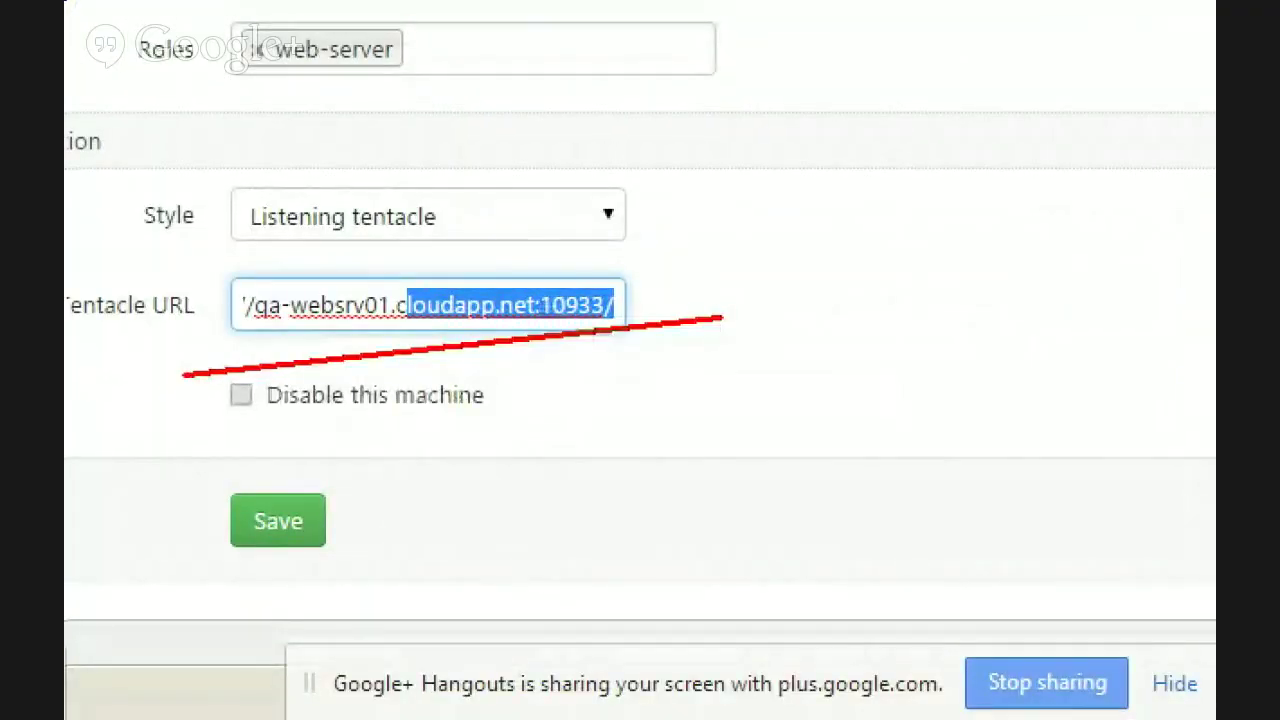
pyautogui.moveTo(510, 286)
pyautogui.mouseDown()
pyautogui.moveTo(548, 252)
pyautogui.moveTo(643, 303)
pyautogui.moveTo(622, 262)
pyautogui.moveTo(640, 271)
pyautogui.mouseUp()
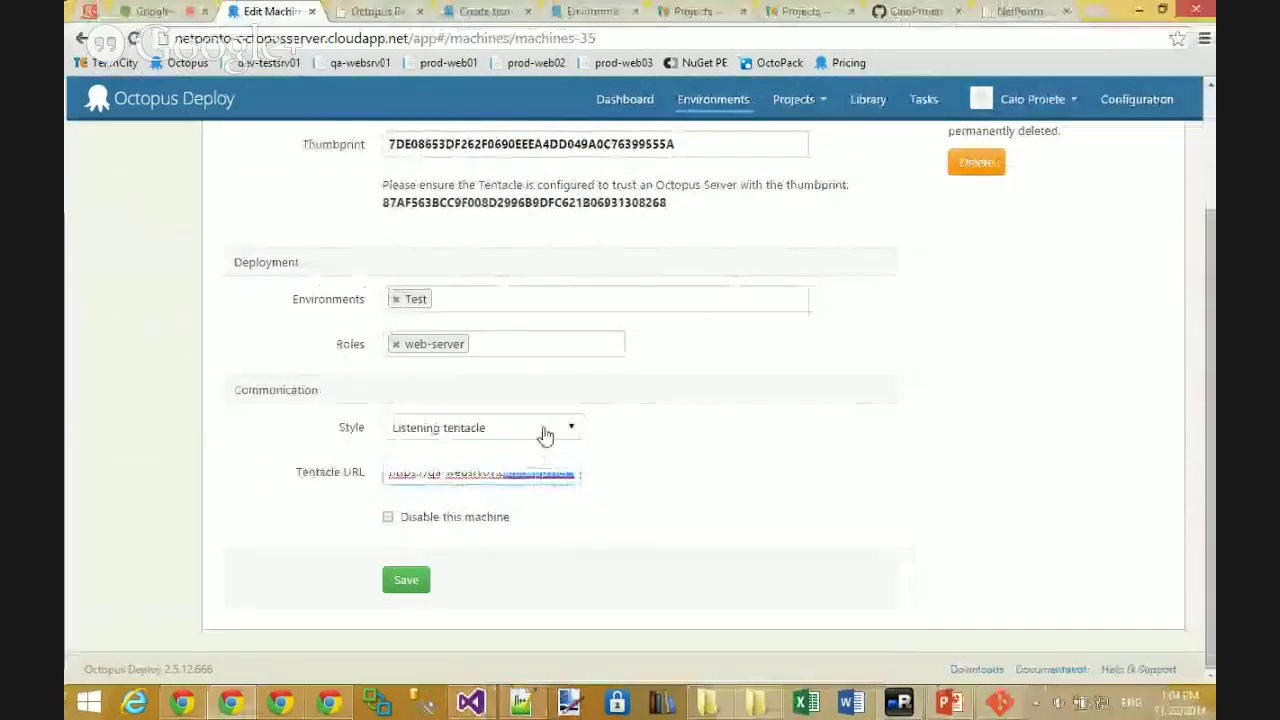
# - Switch QA-WEBSRV01 to Polling tentacle and return to the presentation
pyautogui.click(547, 224)
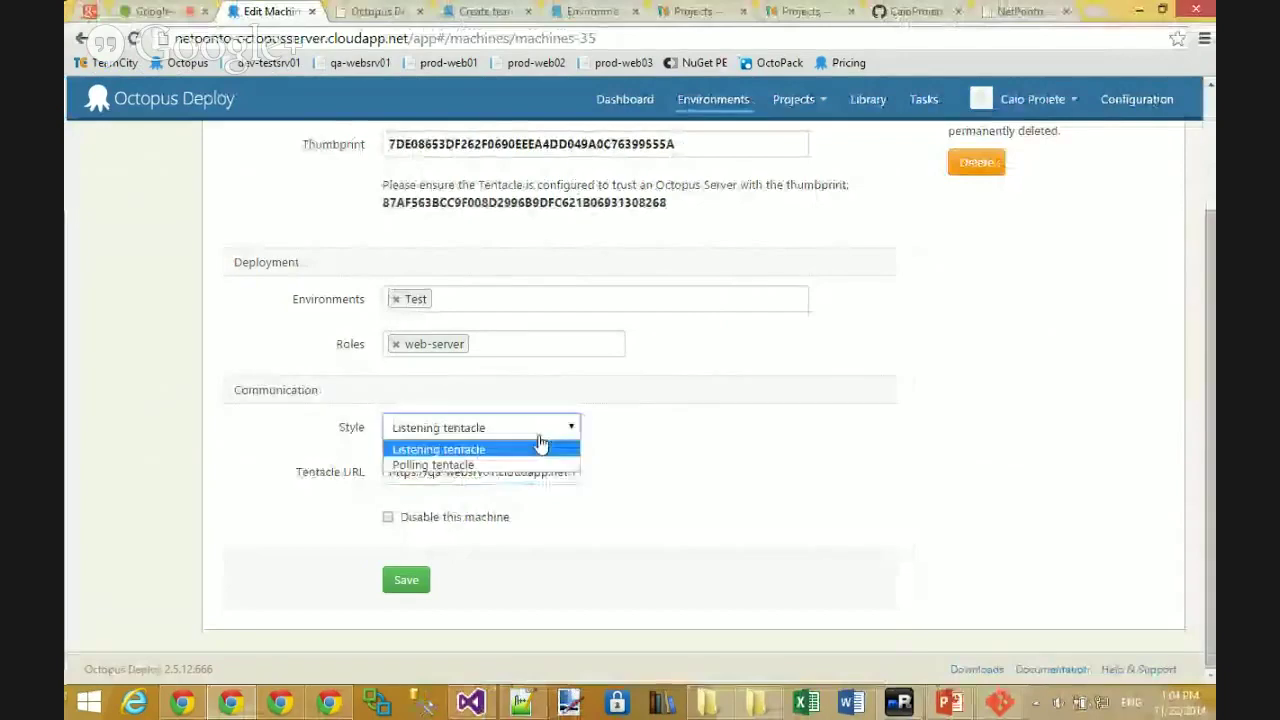
pyautogui.click(541, 283)
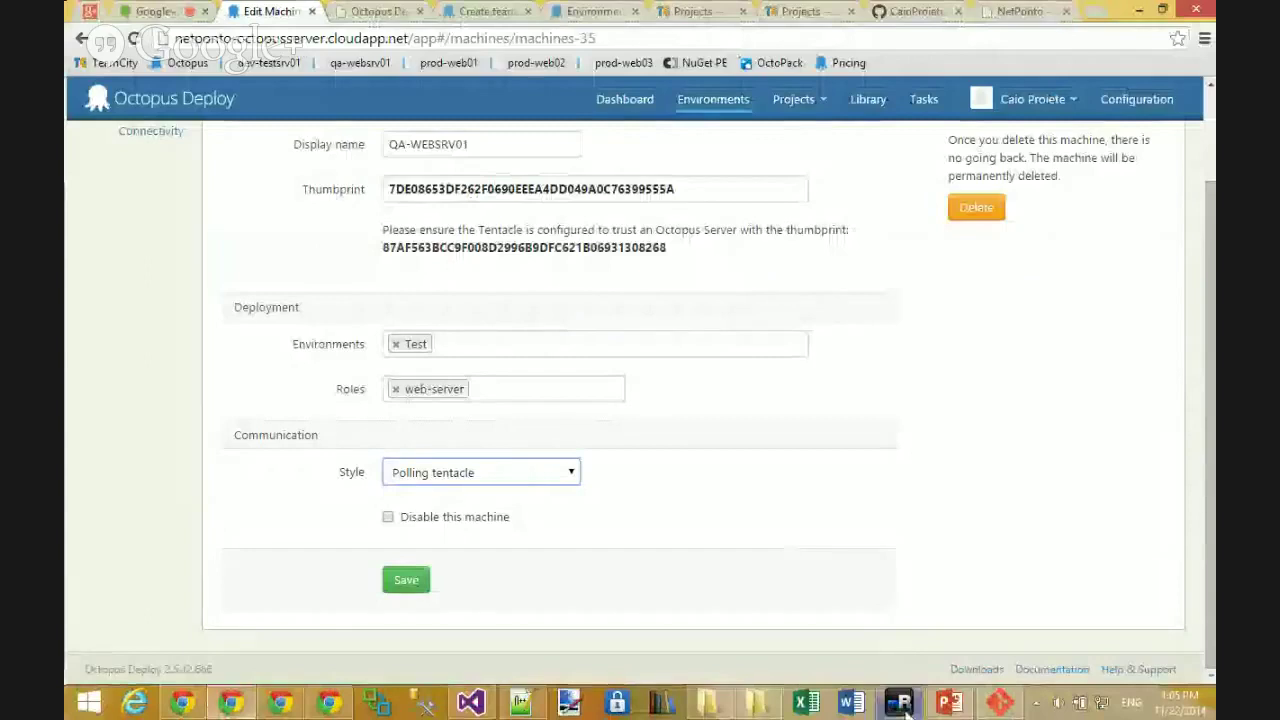
pyautogui.click(946, 704)
# - Run the slide show to slide 20 and show its first bullet, 'Deployment de aplicações (como é óbvio)'
pyautogui.hotkey('shift', 'F5')
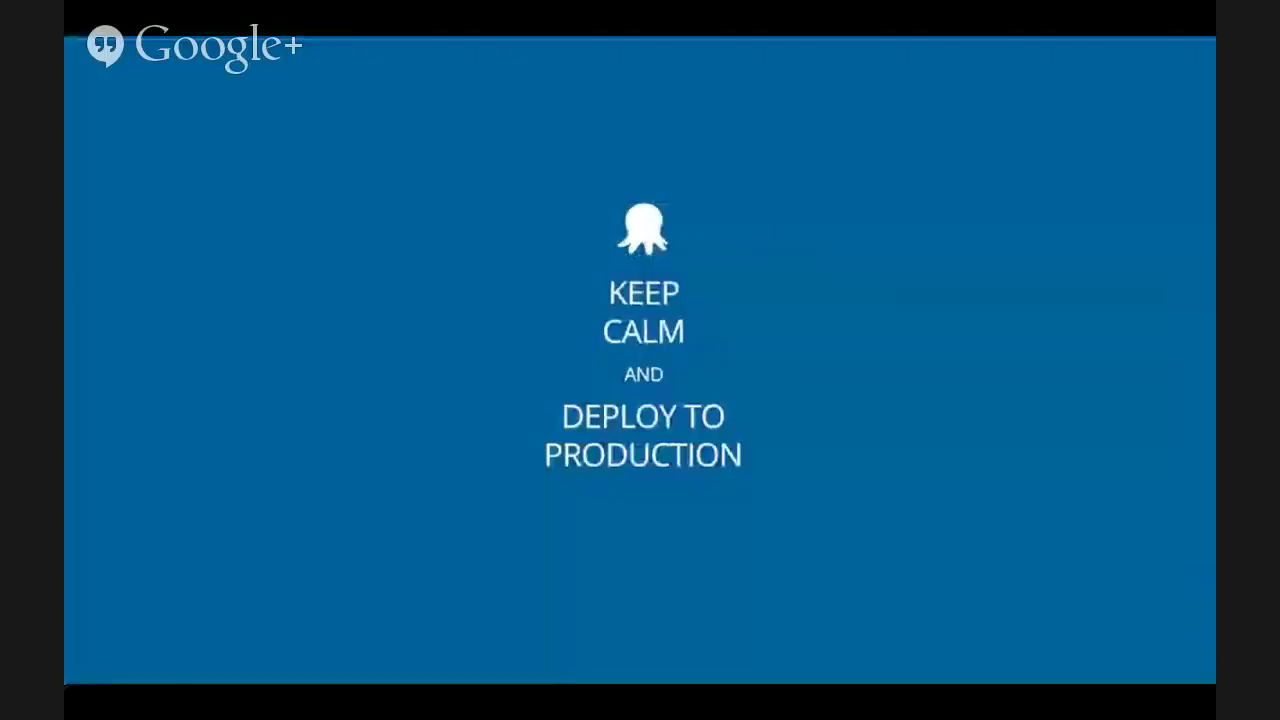
pyautogui.press('Right')
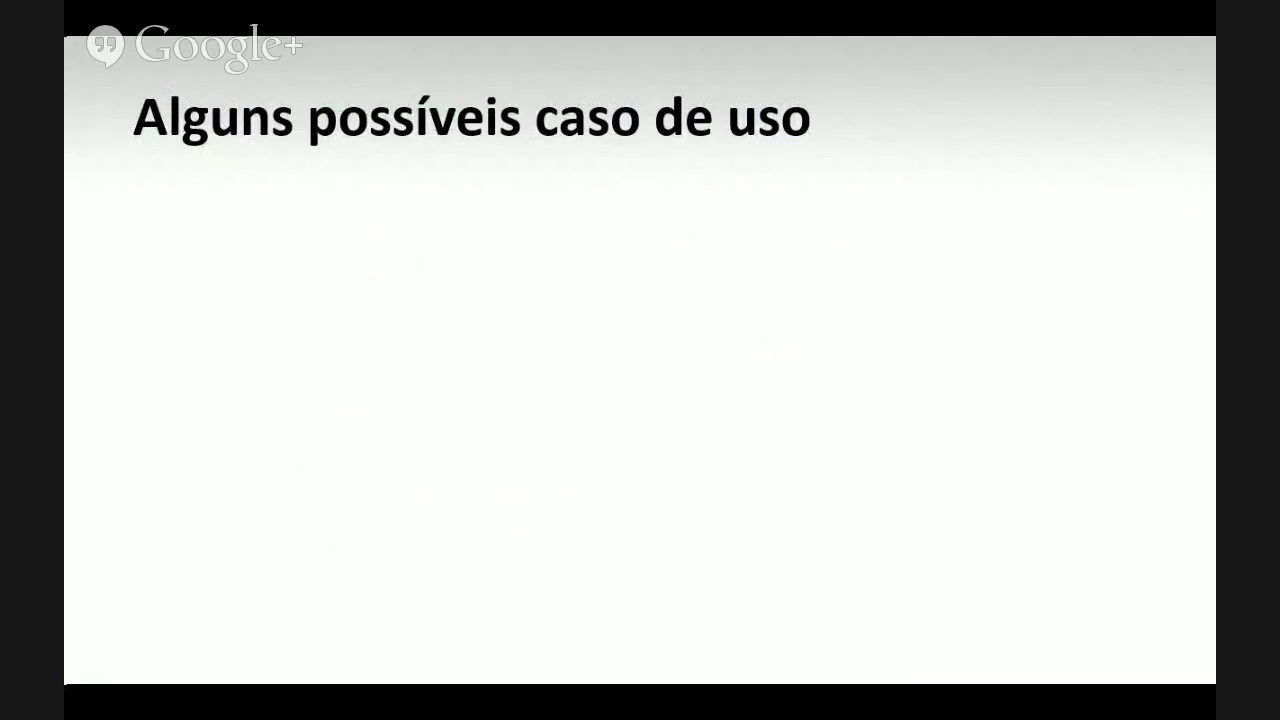
pyautogui.press('Right')
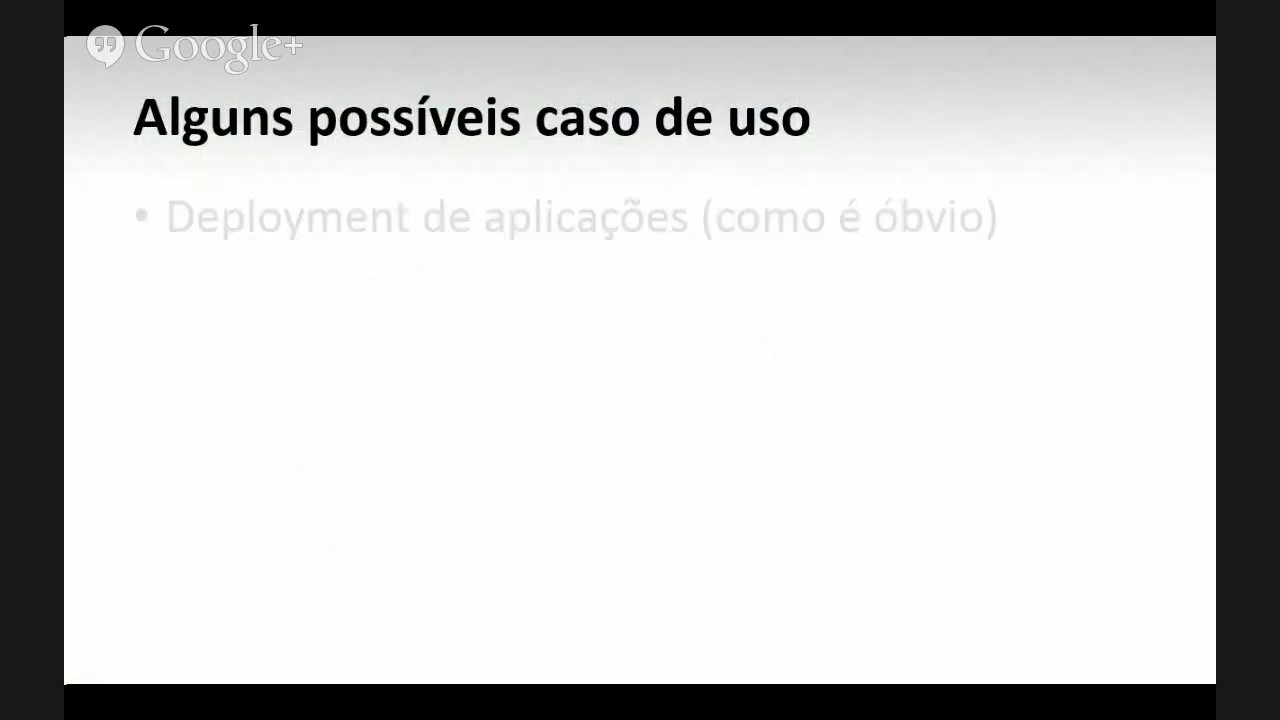